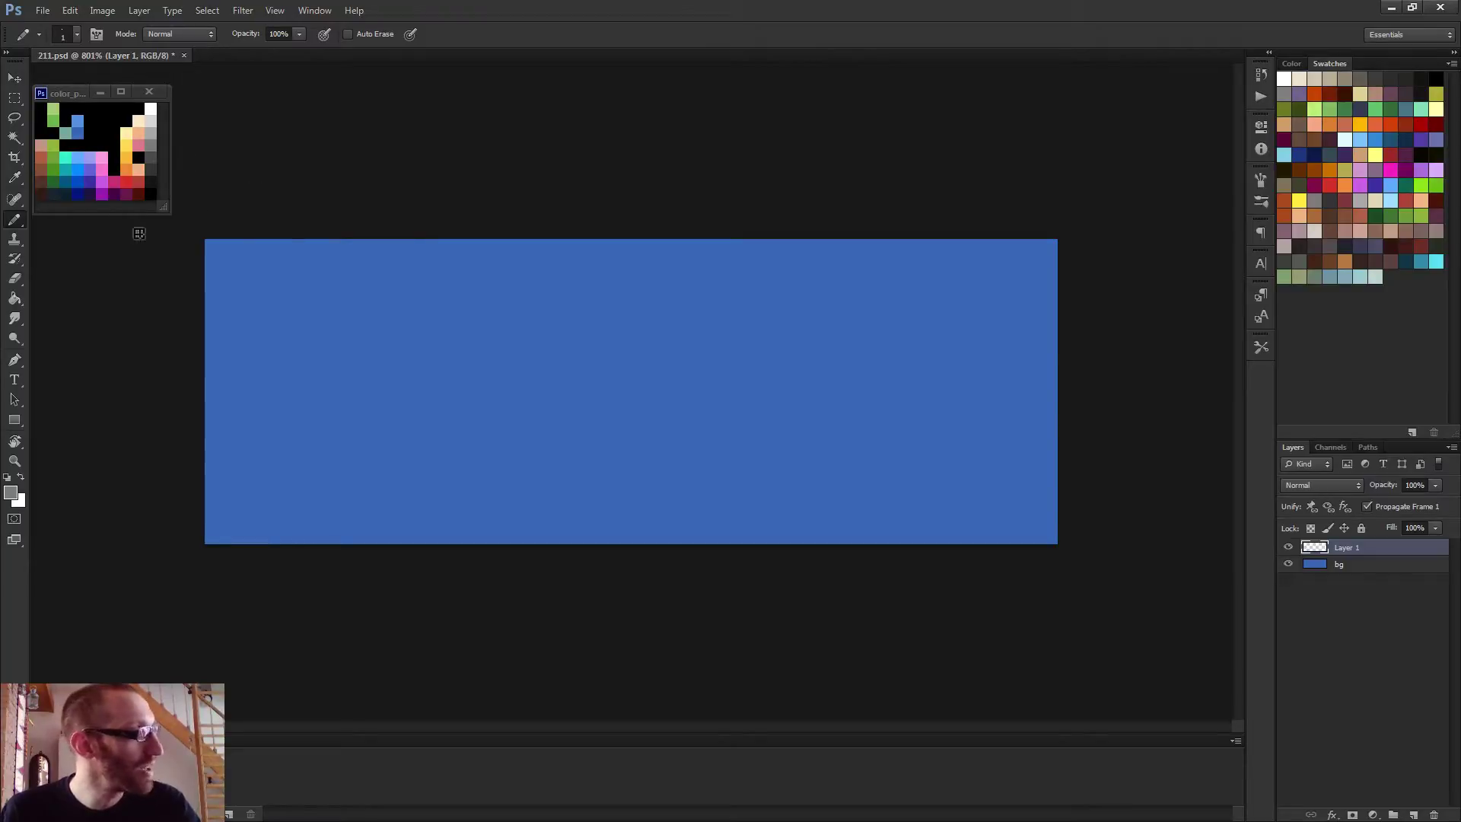
Stamp a red circle in the upper middle of the blue canvas on Layer 1 with a 10 px pencil
alt+click(138, 183)
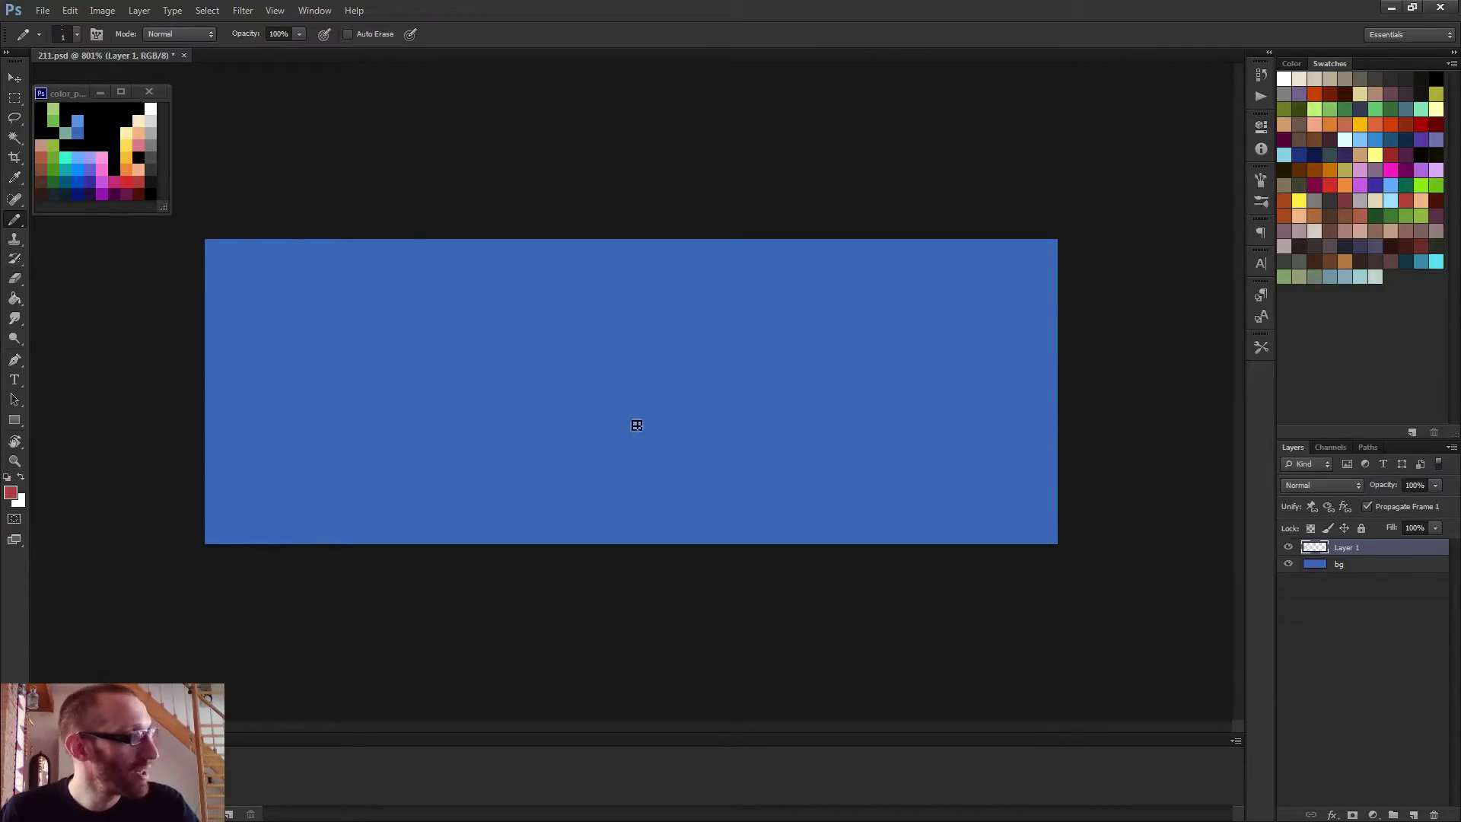
alt+right_click(627, 405)
drag(651, 406, 659, 408)
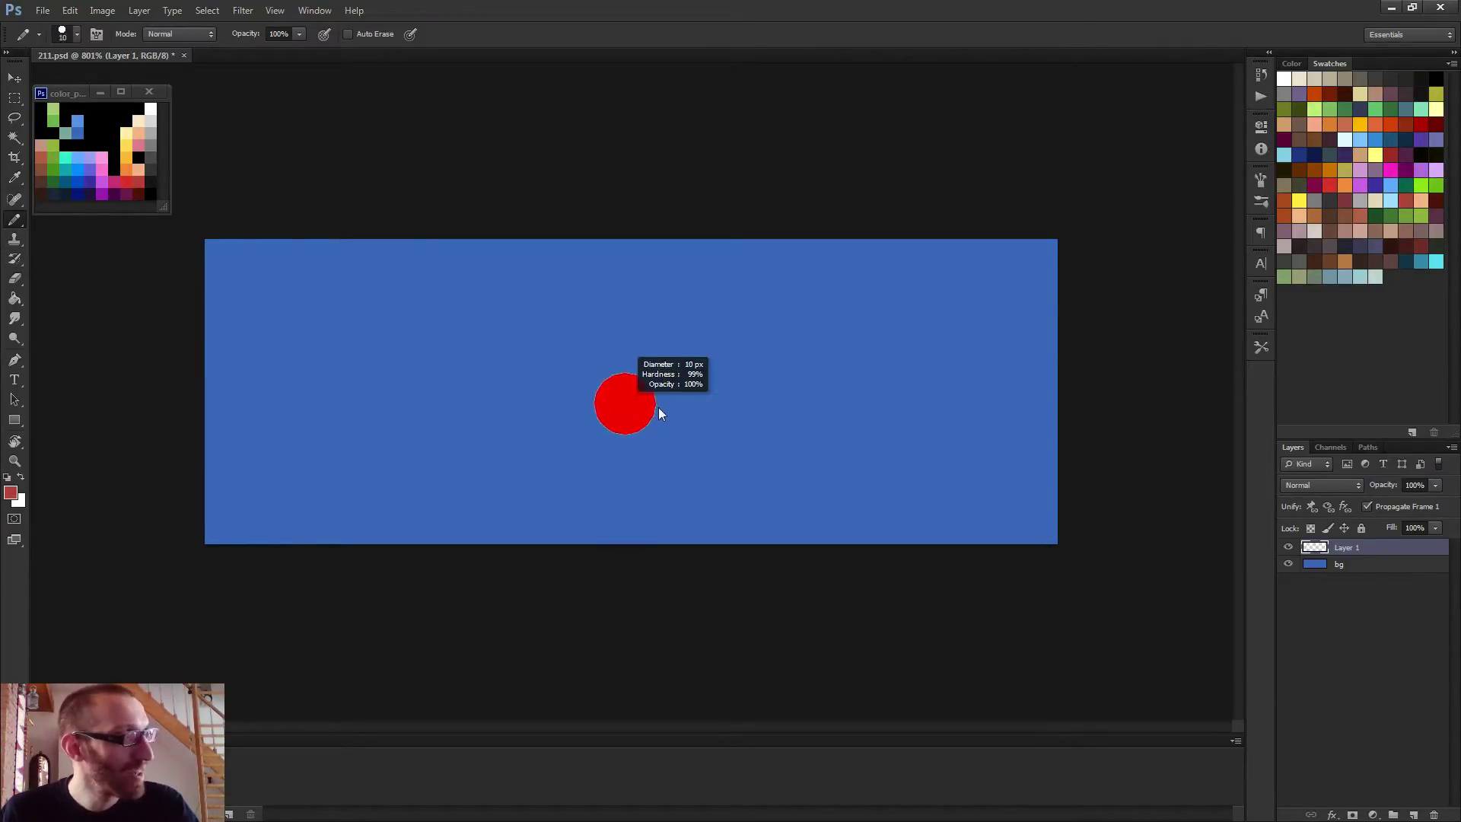
scroll(636, 366, down, 2)
scroll(636, 366, up, 2)
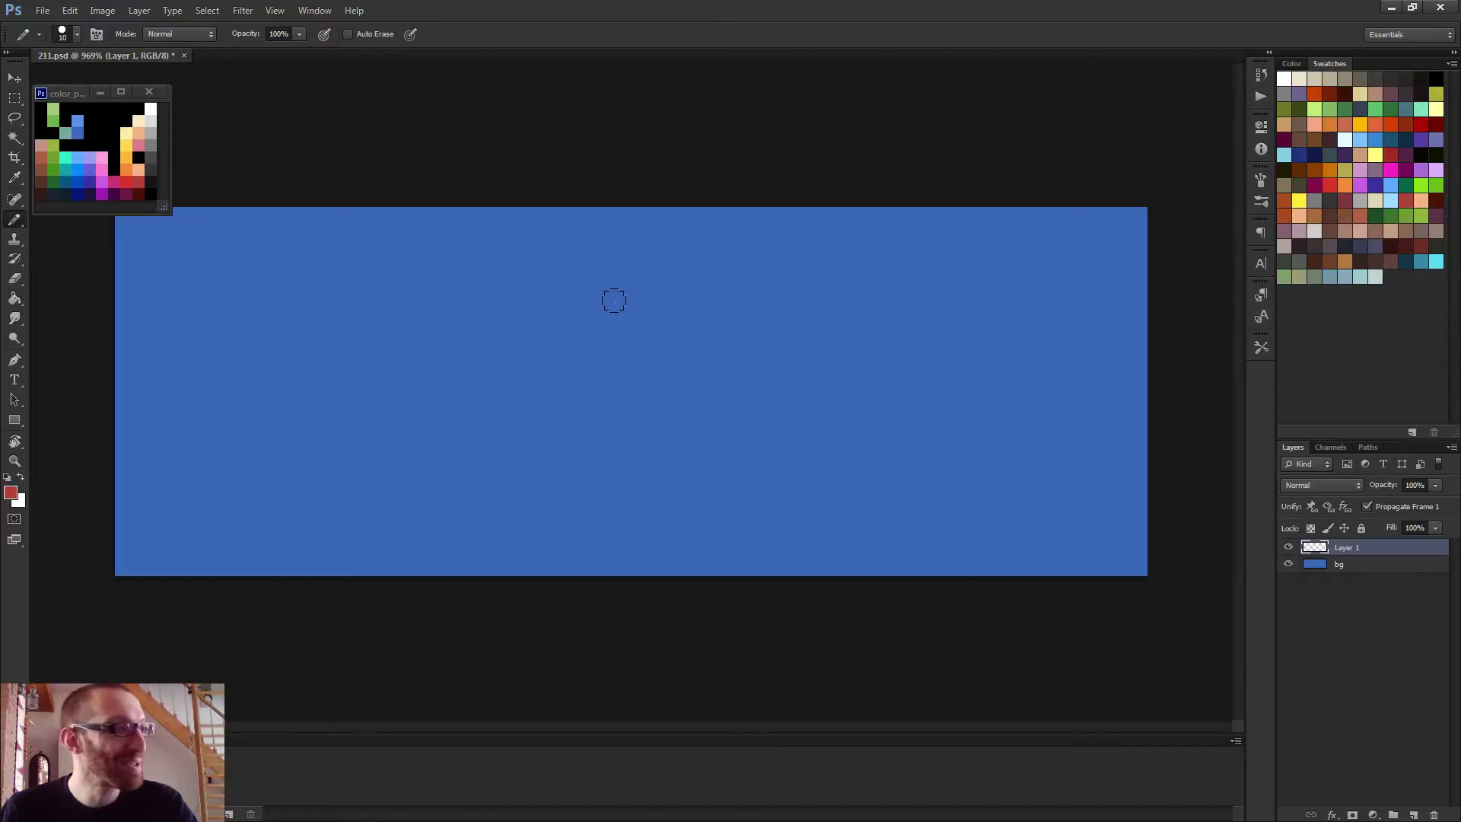
click(638, 325)
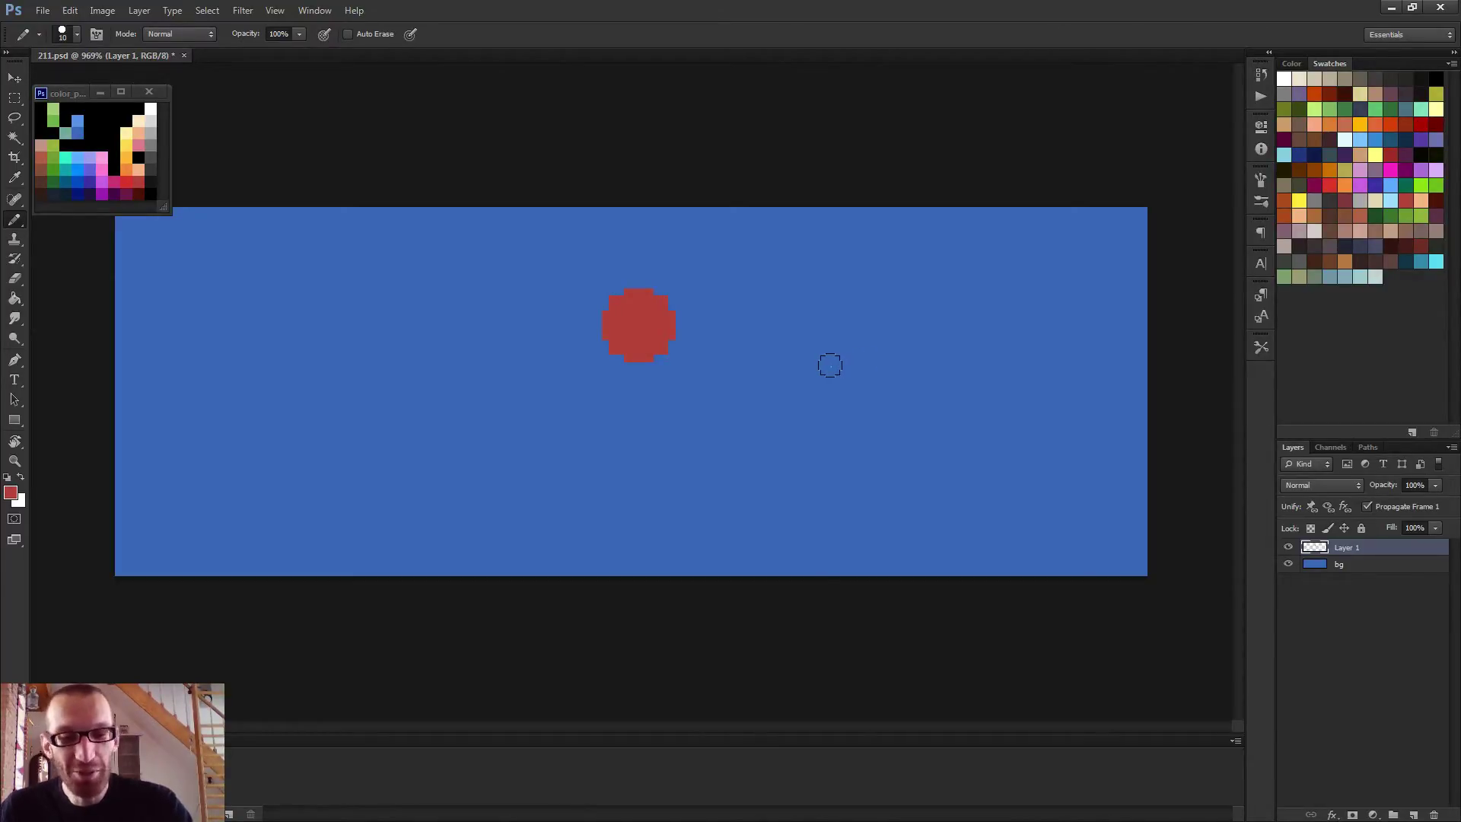
Move the red circle down about 4 pixels and switch back to the Pencil tool
scroll(701, 303, up, 3)
scroll(633, 351, down, 4)
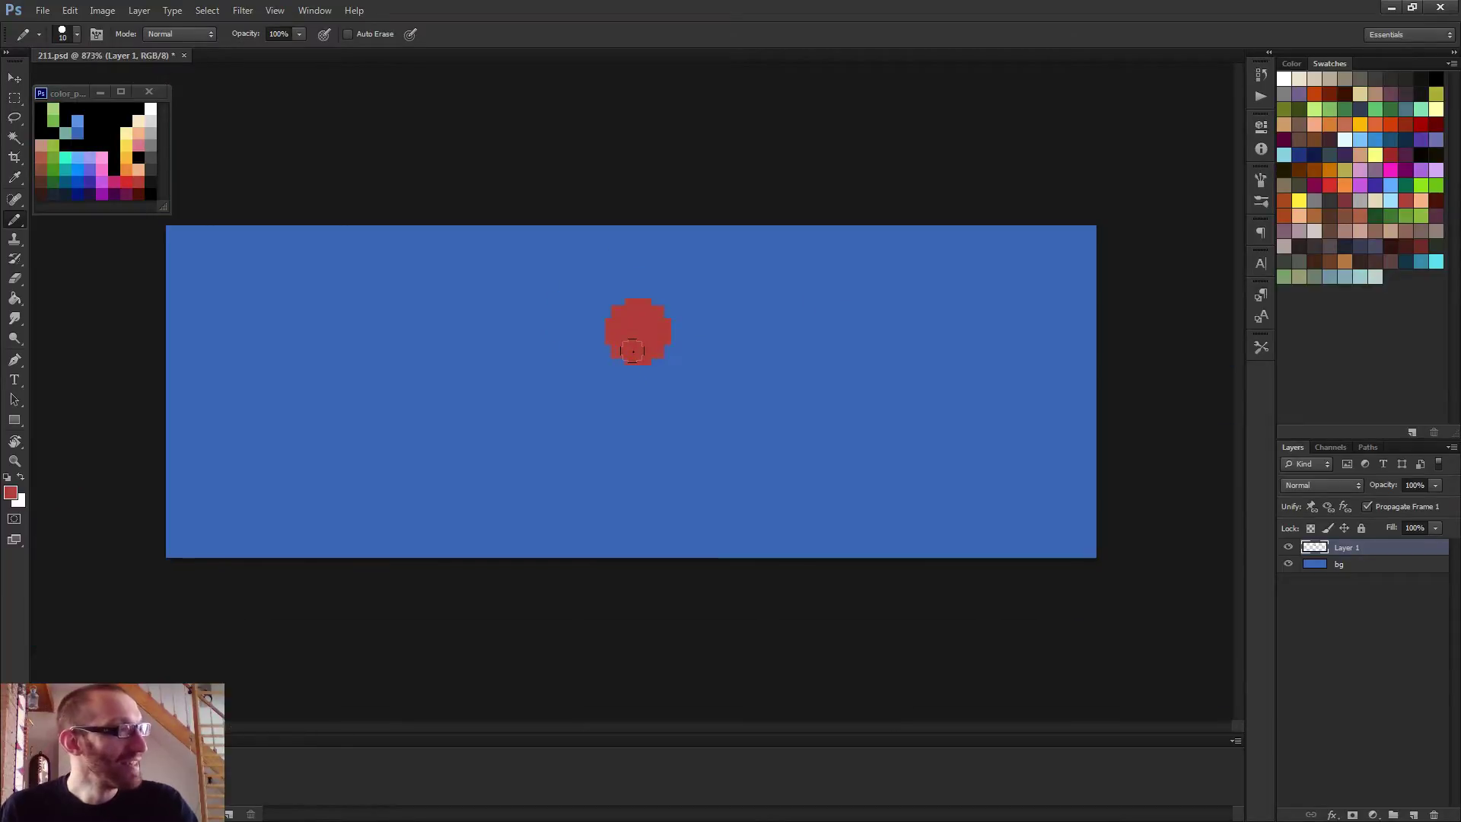
scroll(634, 351, up, 2)
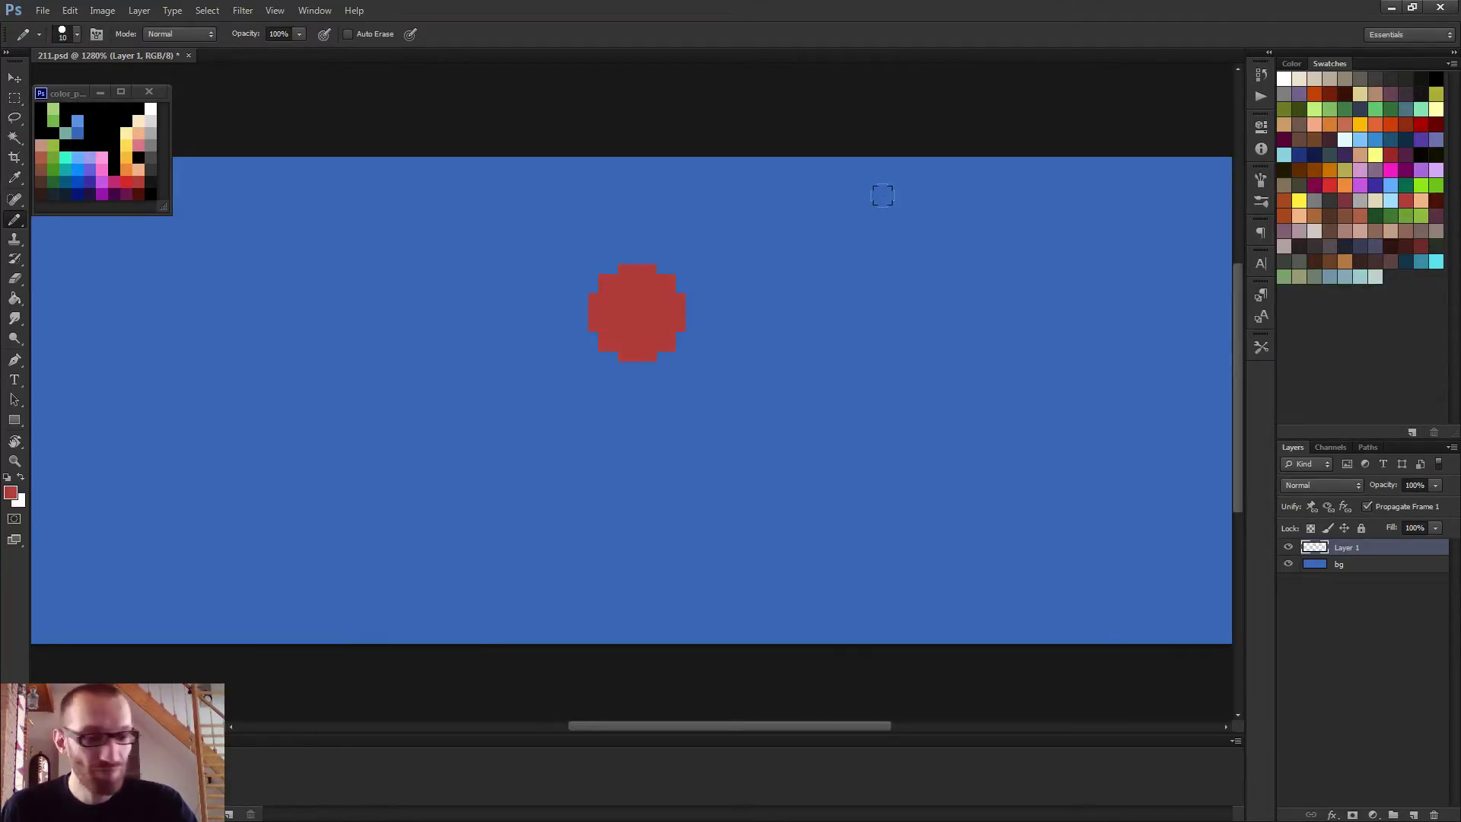
key(v)
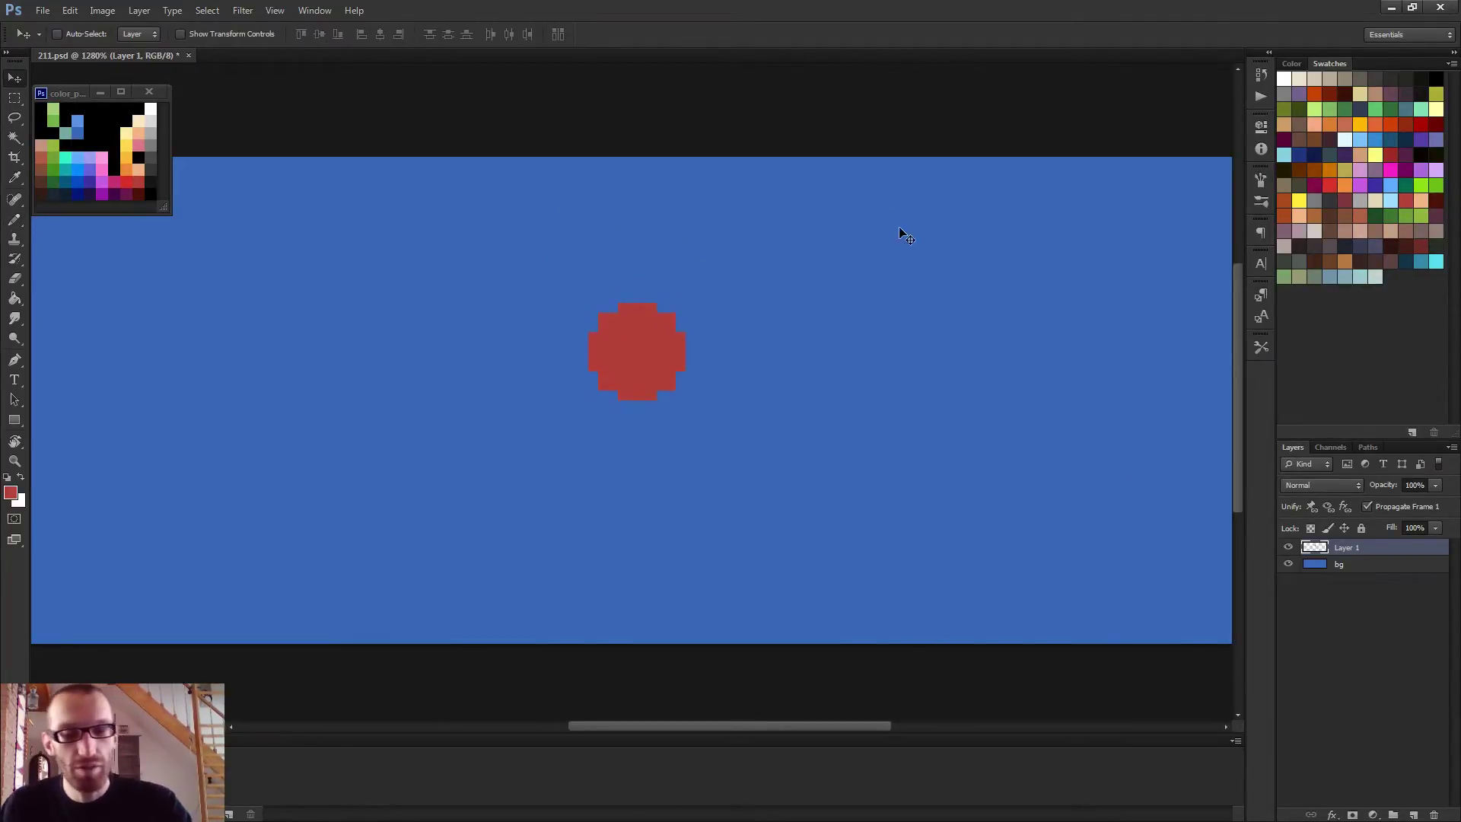
key(b)
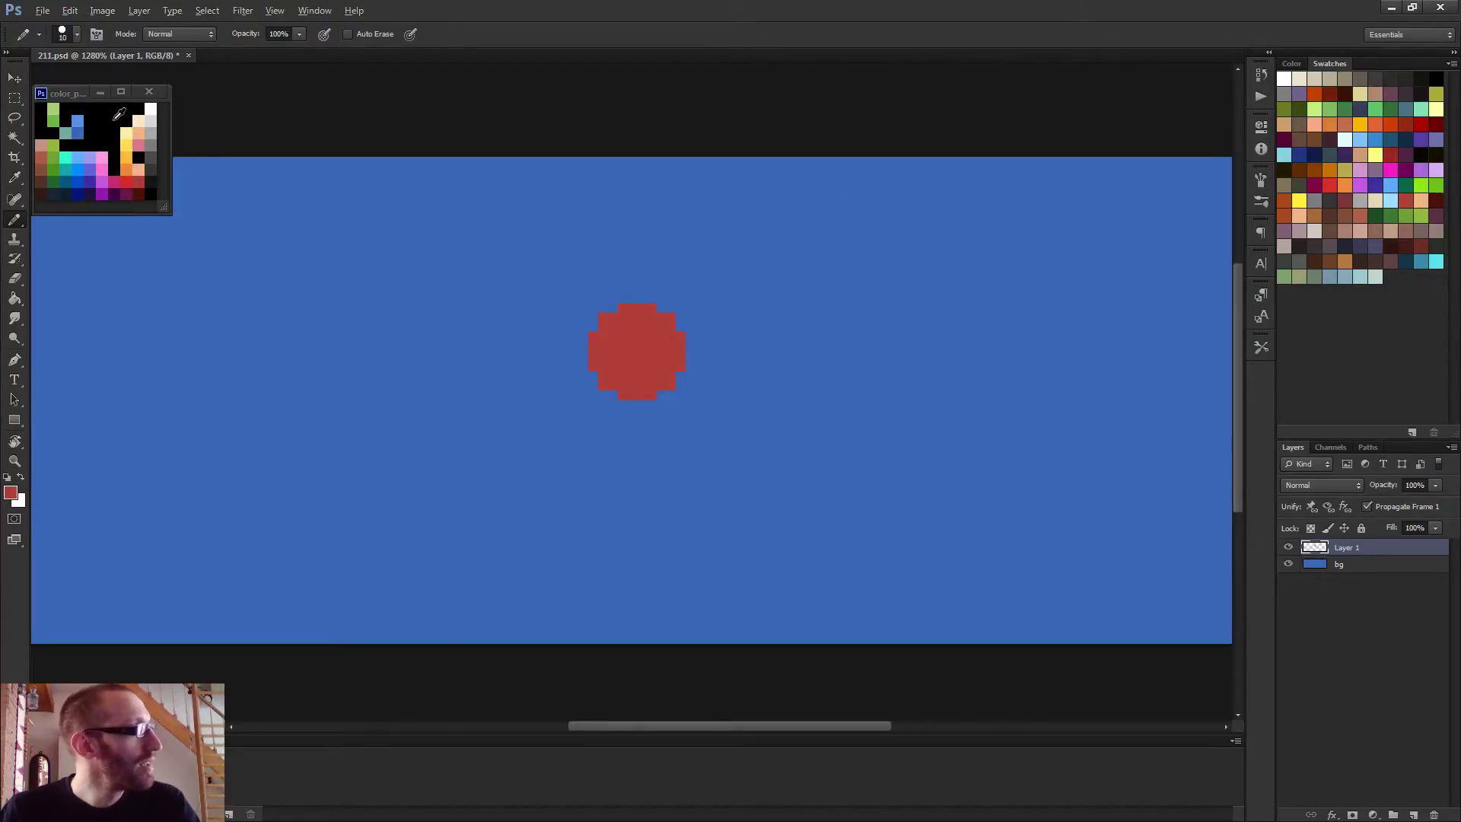
Select the empty area around the red circle and stamp a 13 px black dot slightly above its centre as hair
key(d)
key(w)
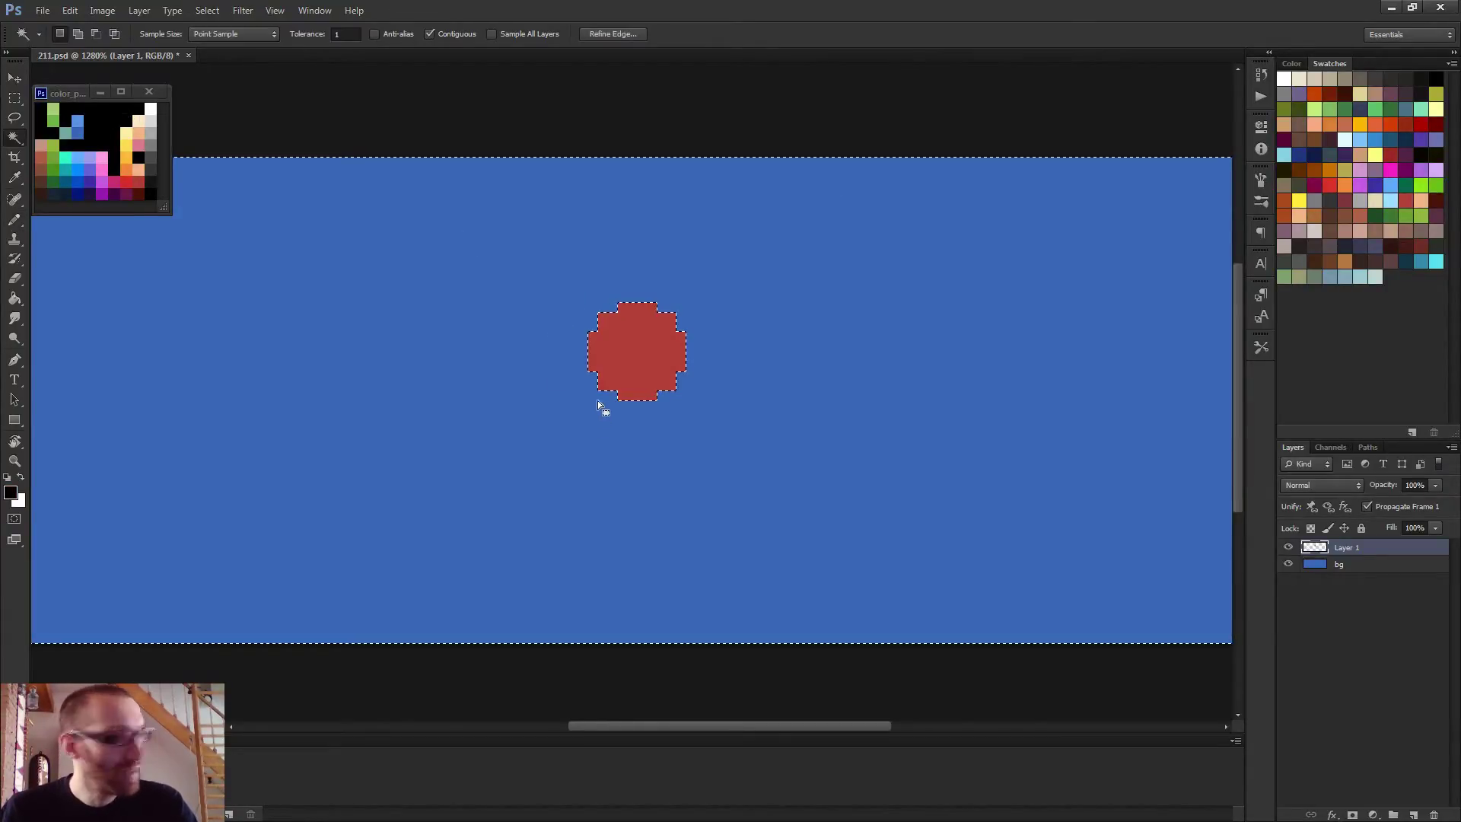
click(591, 394)
alt+right_click(649, 347)
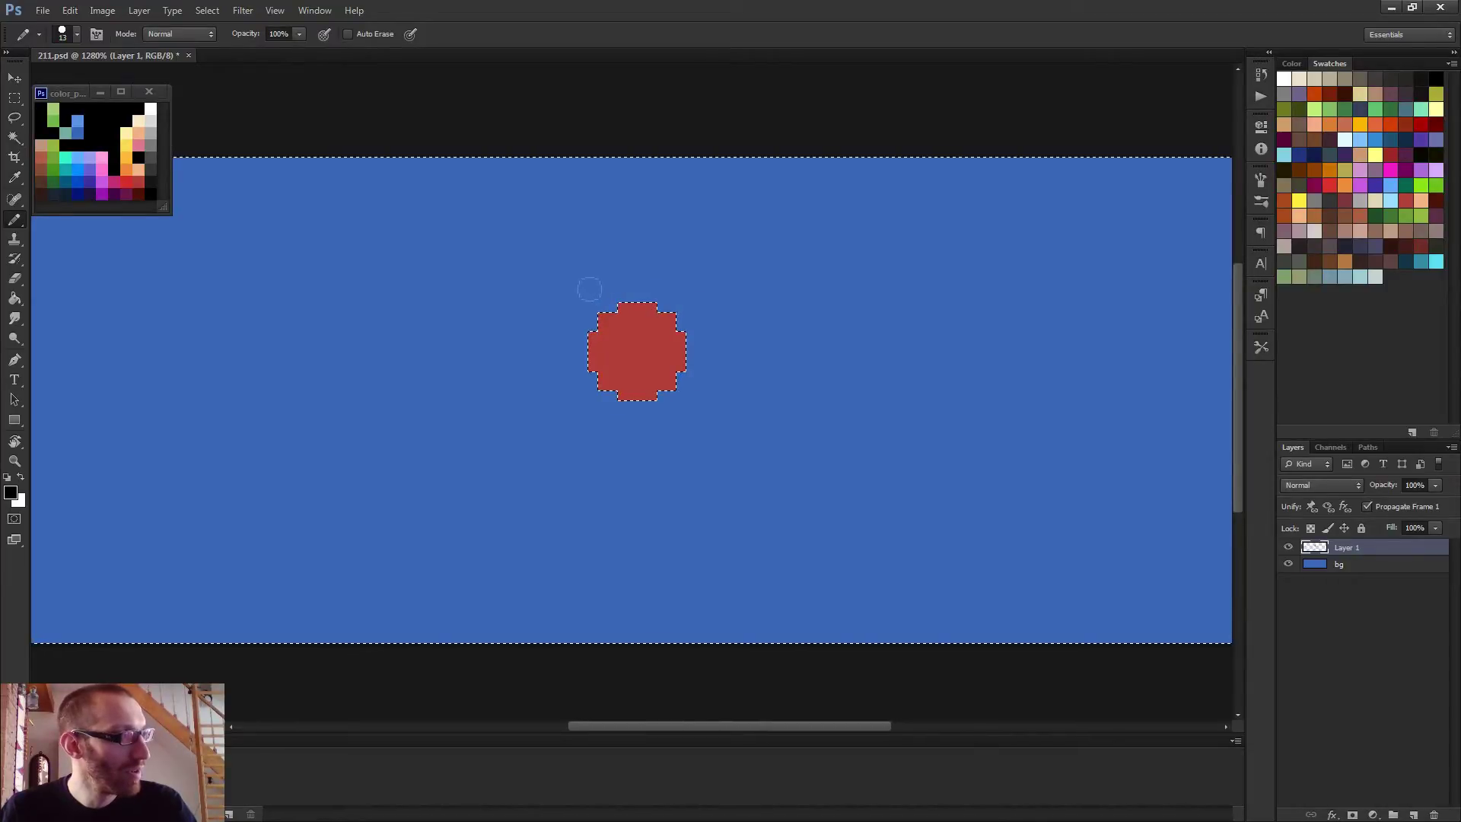
click(642, 337)
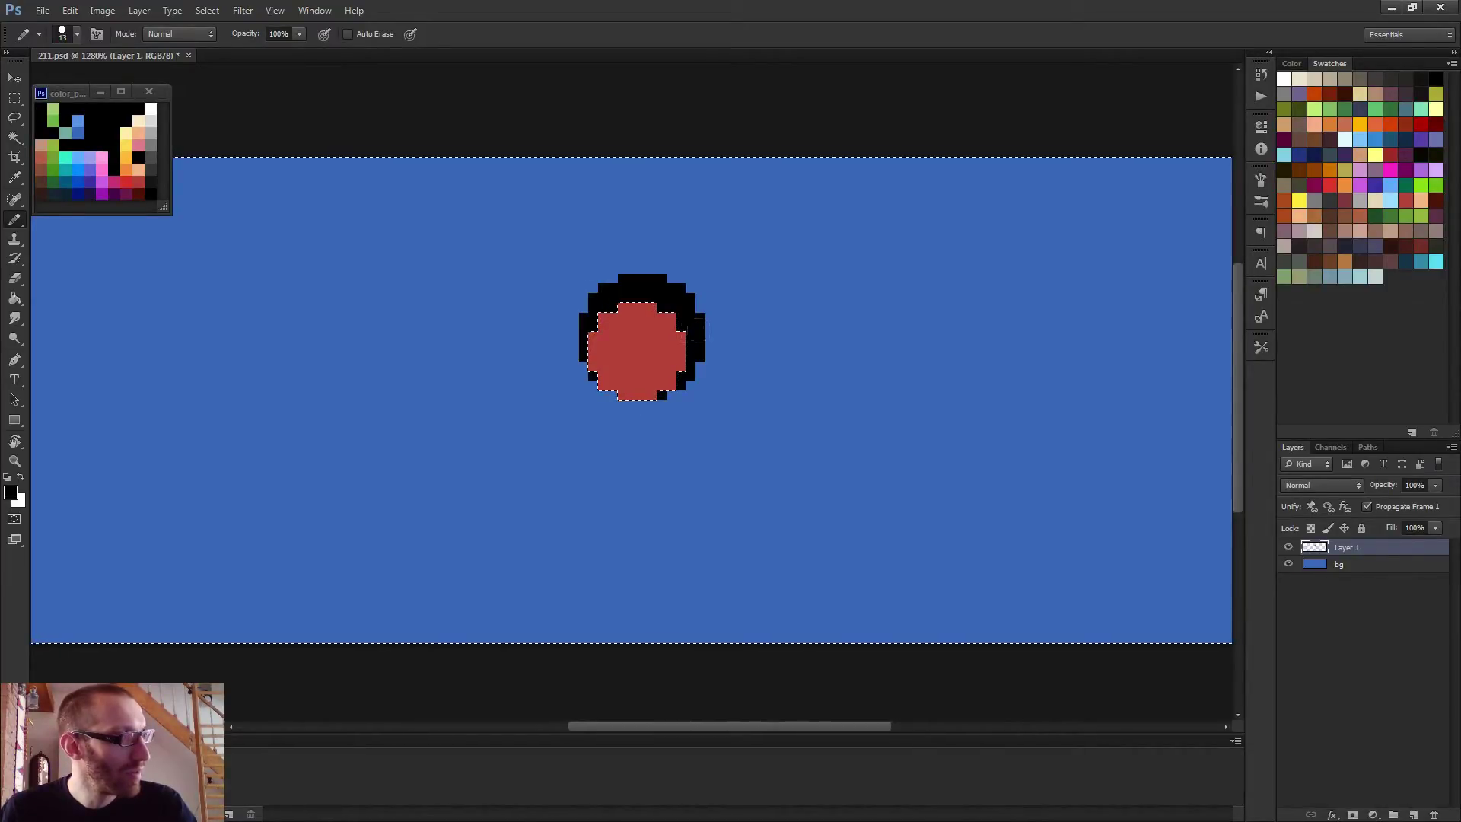
Deselect and fill the upper part of the red face with black using a 1 px pencil
key(bracketleft)
key(bracketleft)
key(bracketleft)
scroll(616, 373, up, 2)
key(ctrl+d)
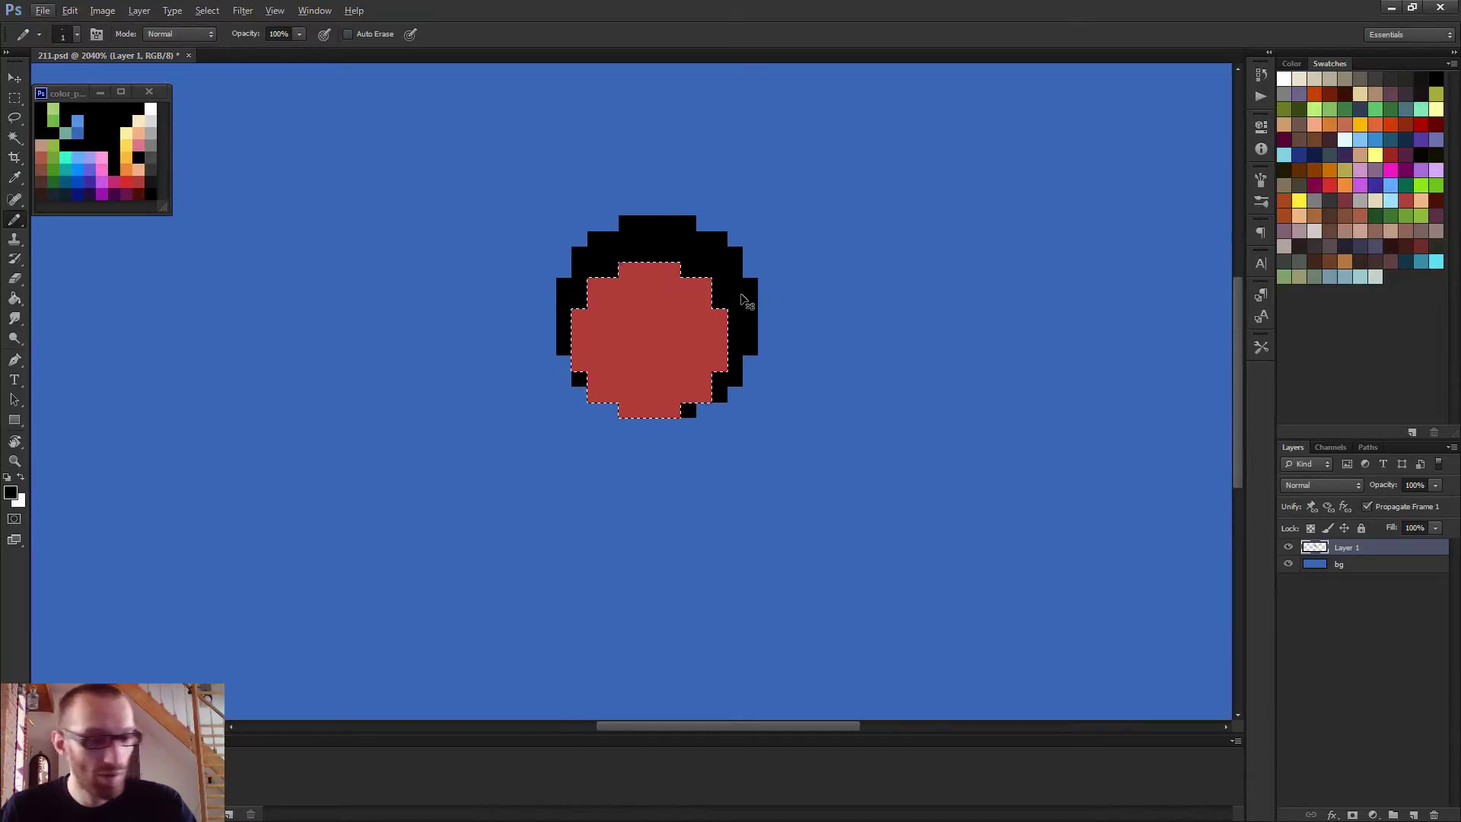
mouse_move(720, 293)
mouse_down()
mouse_move(557, 299)
mouse_move(594, 276)
mouse_move(729, 283)
mouse_move(658, 310)
mouse_up()
Widen the upper left and upper right edges of the hair with single black pixels
click(703, 224)
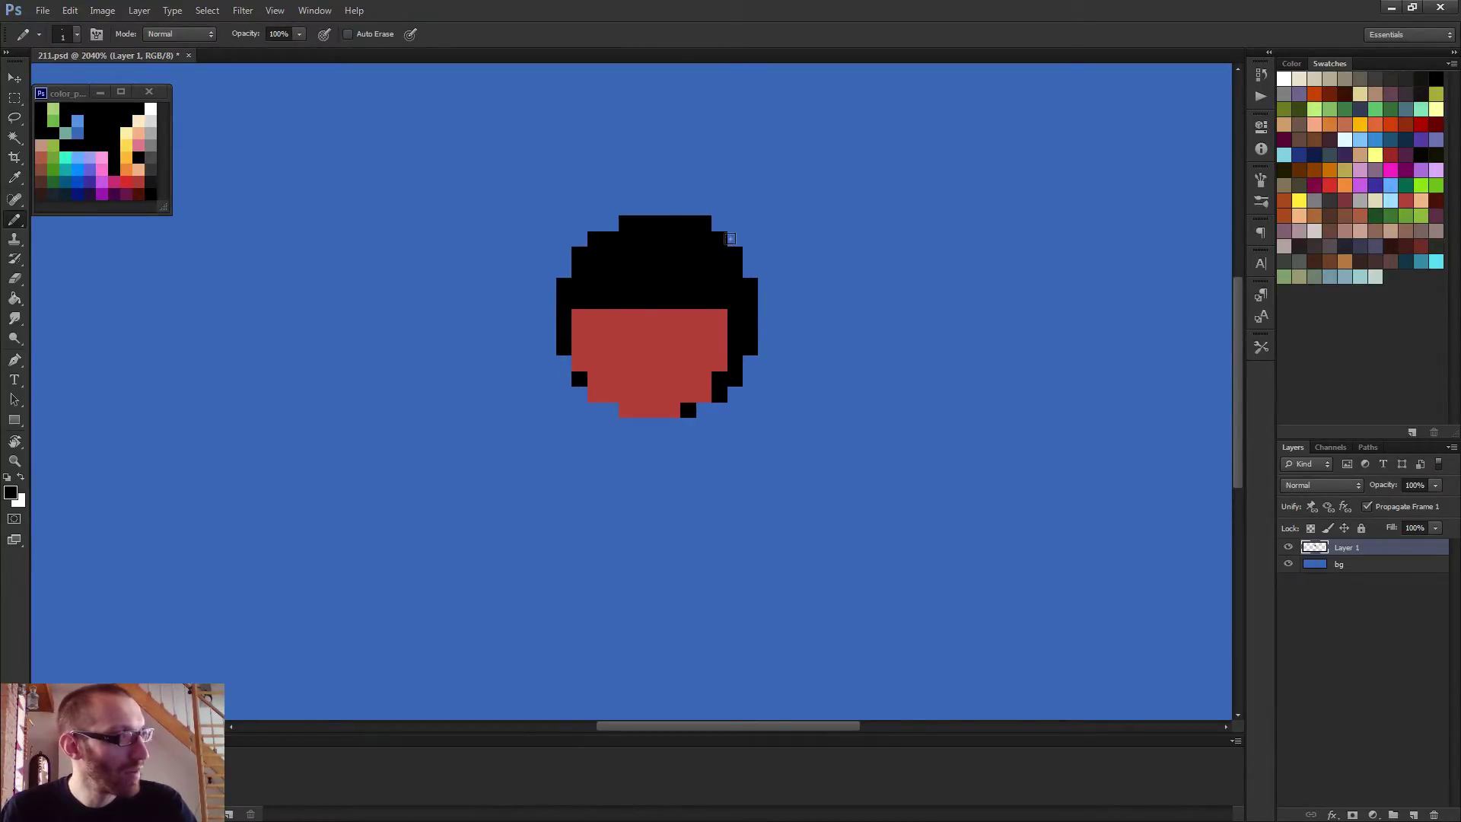
click(734, 239)
drag(744, 250, 744, 271)
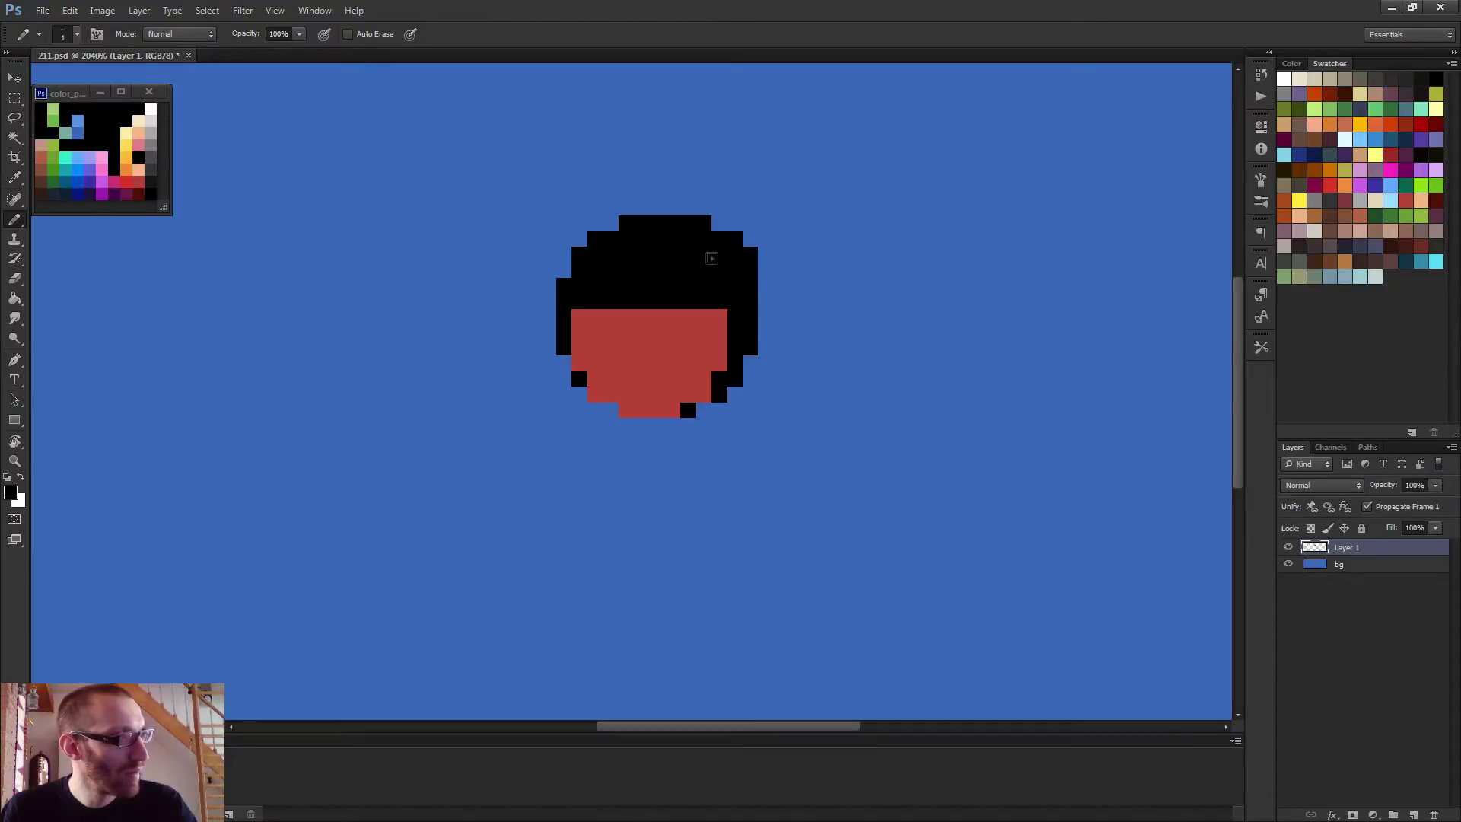
click(609, 222)
click(575, 239)
click(564, 254)
click(564, 270)
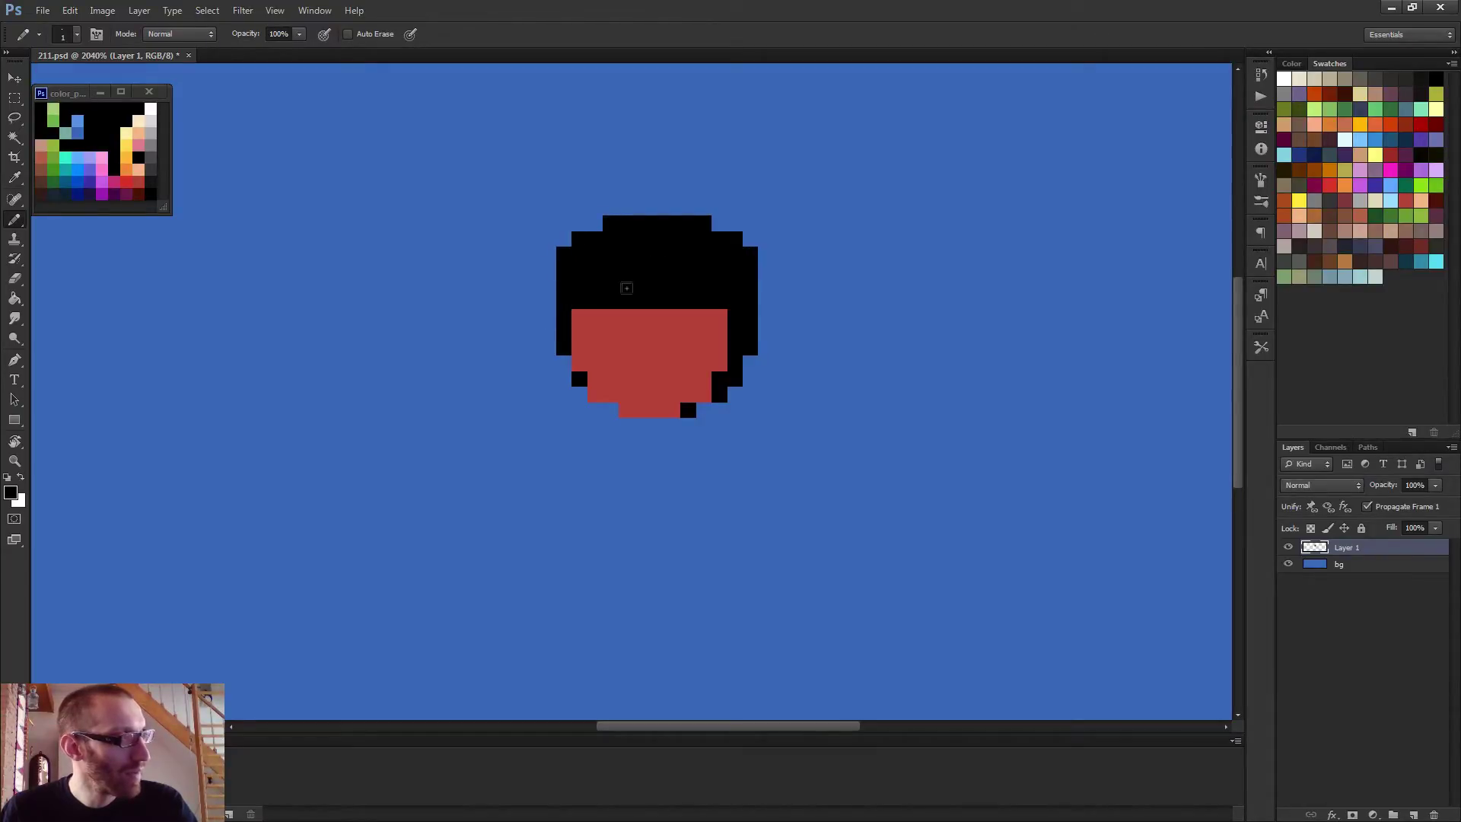
scroll(609, 358, down, 1)
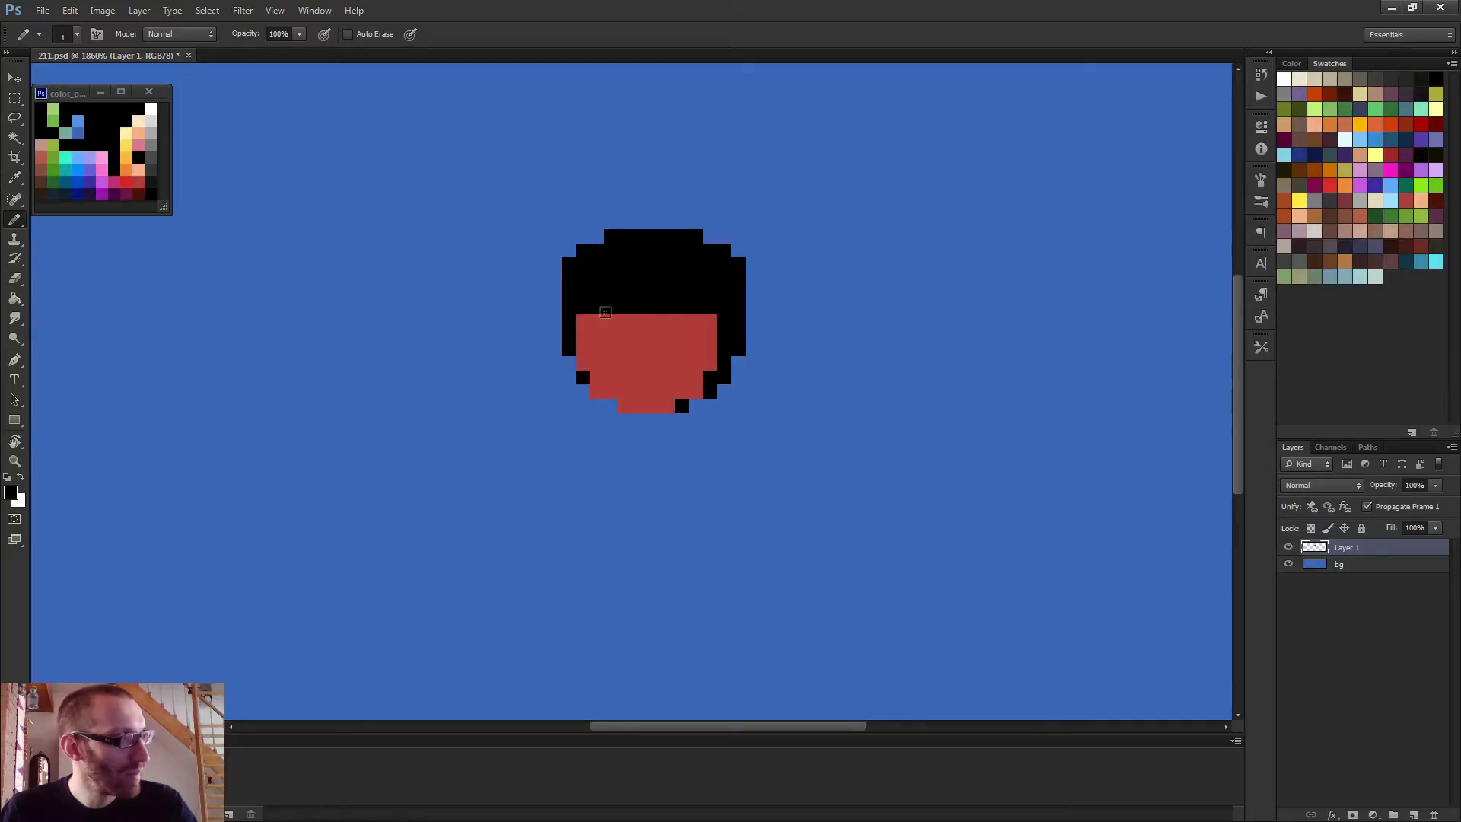
Refine the hairline in black, then paint a red forehead patch and a two-by-two-pixel red ear at the head's right side
mouse_move(582, 320)
mouse_down()
mouse_move(701, 333)
mouse_move(678, 343)
mouse_move(679, 371)
mouse_move(657, 338)
mouse_move(691, 355)
mouse_up()
scroll(701, 332, down, 5)
alt+click(652, 348)
click(644, 339)
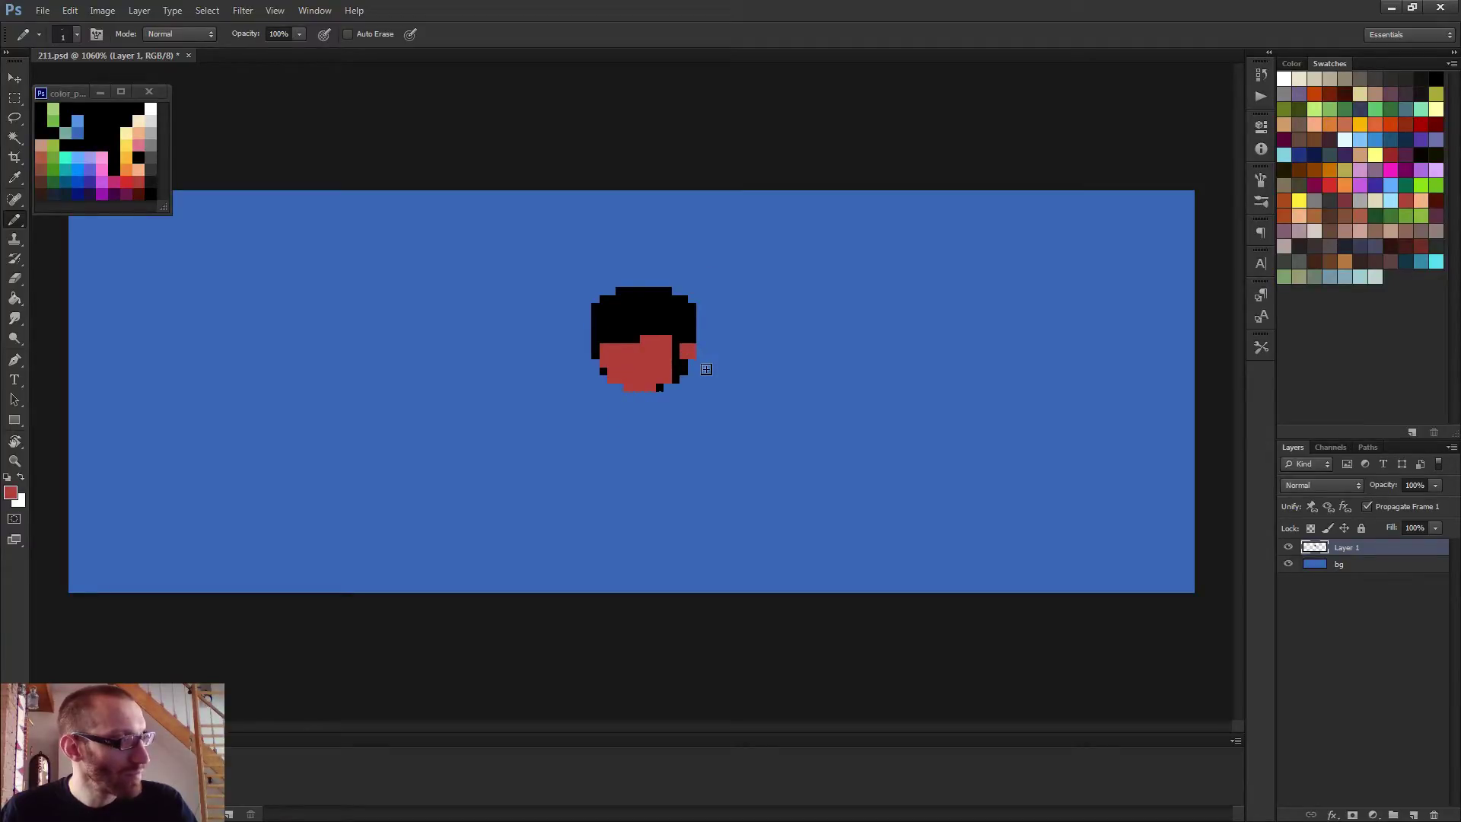
scroll(658, 368, up, 2)
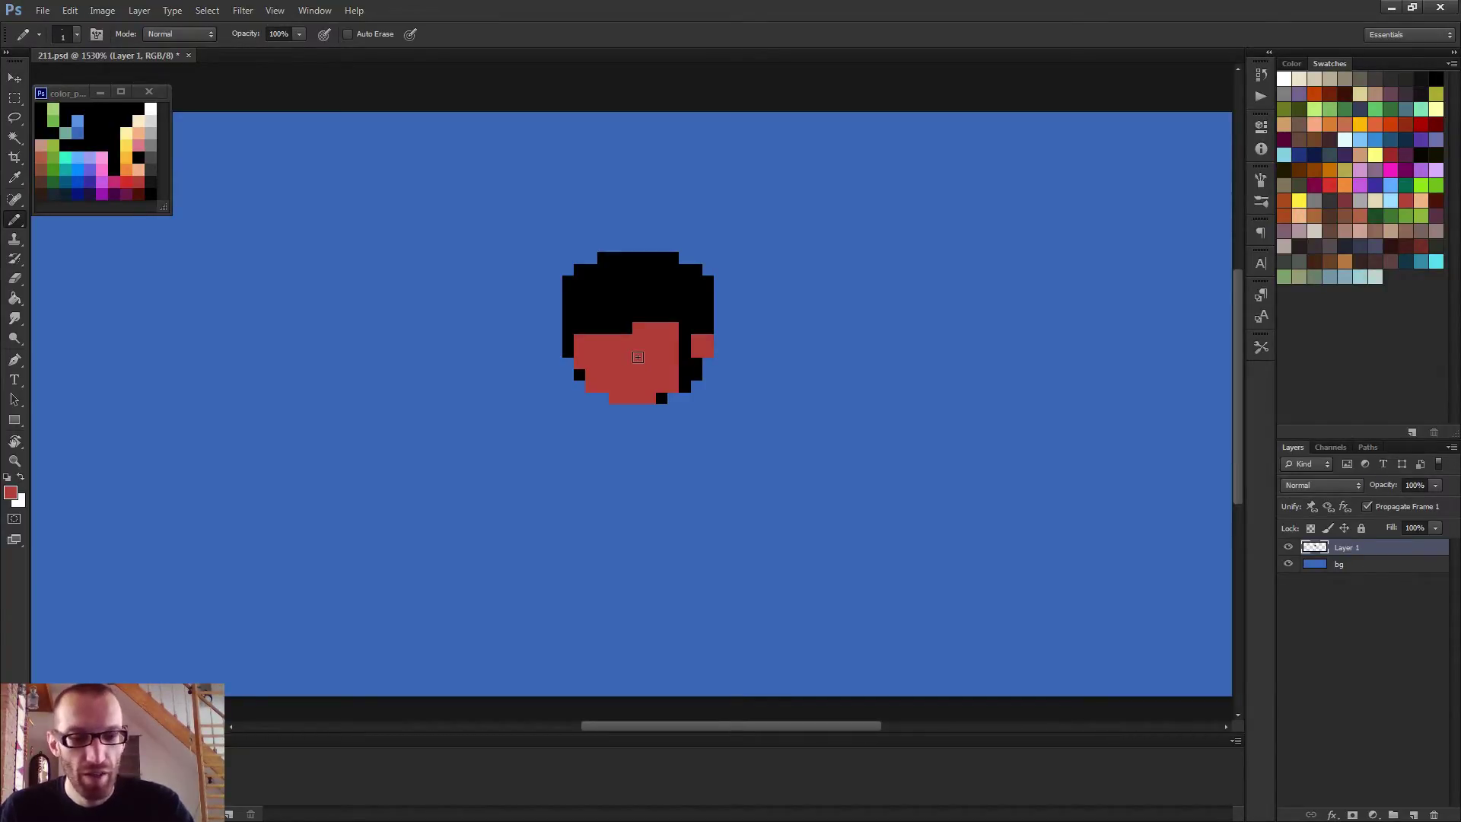
Trim the right corner of the red forehead patch with one black pixel
scroll(638, 357, up, 5)
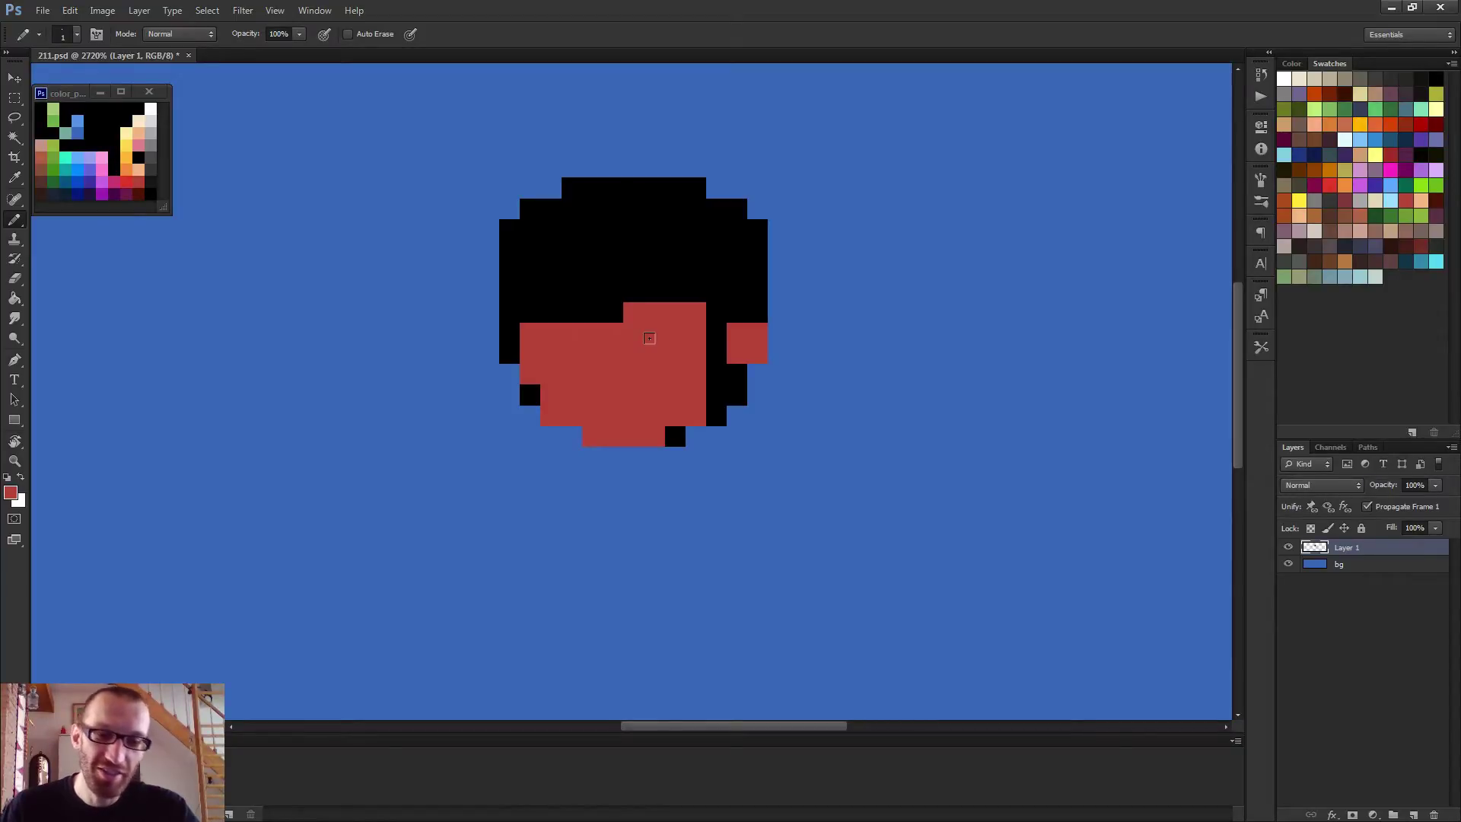
alt+click(720, 288)
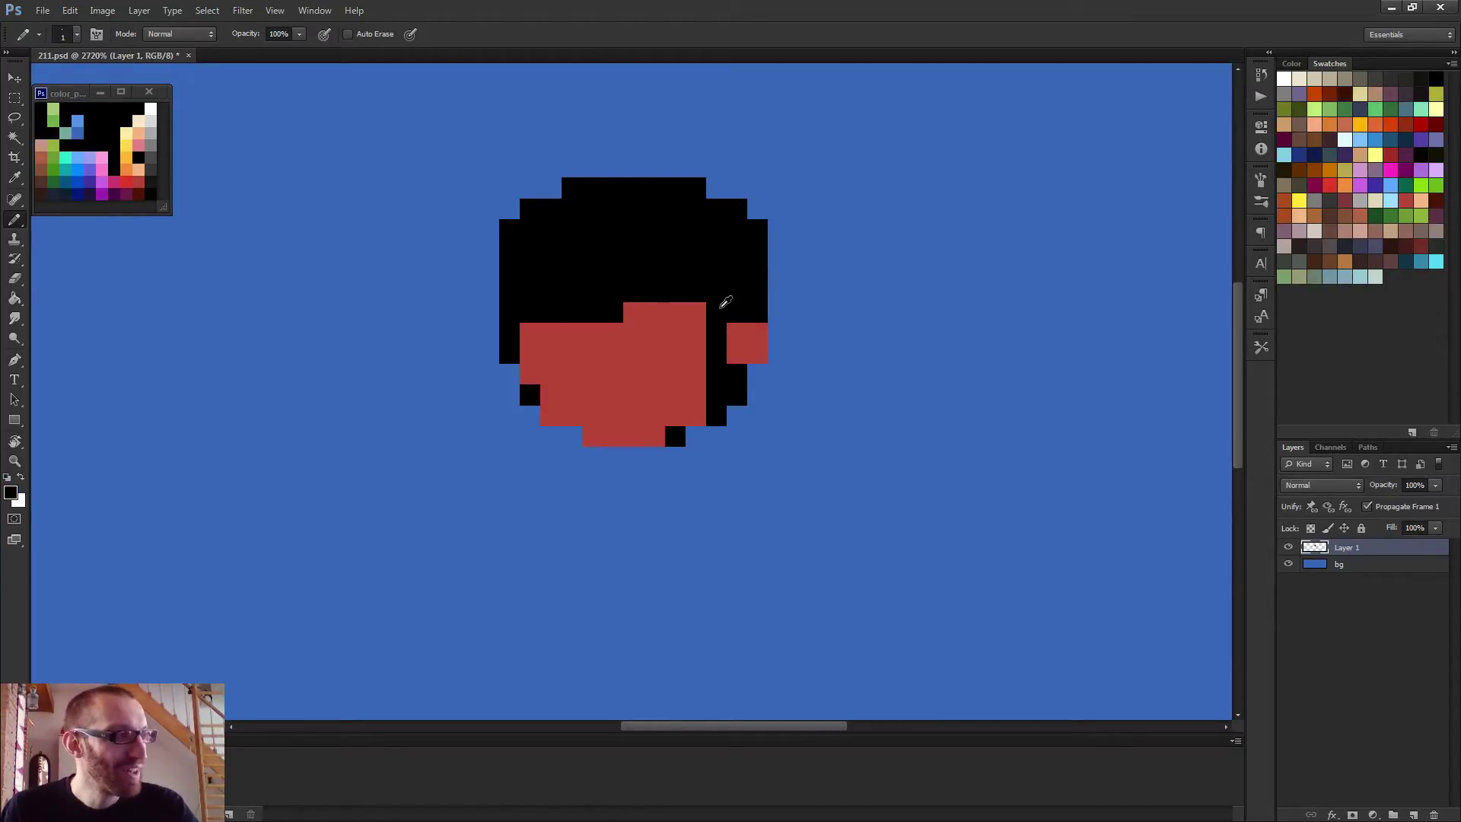
click(696, 312)
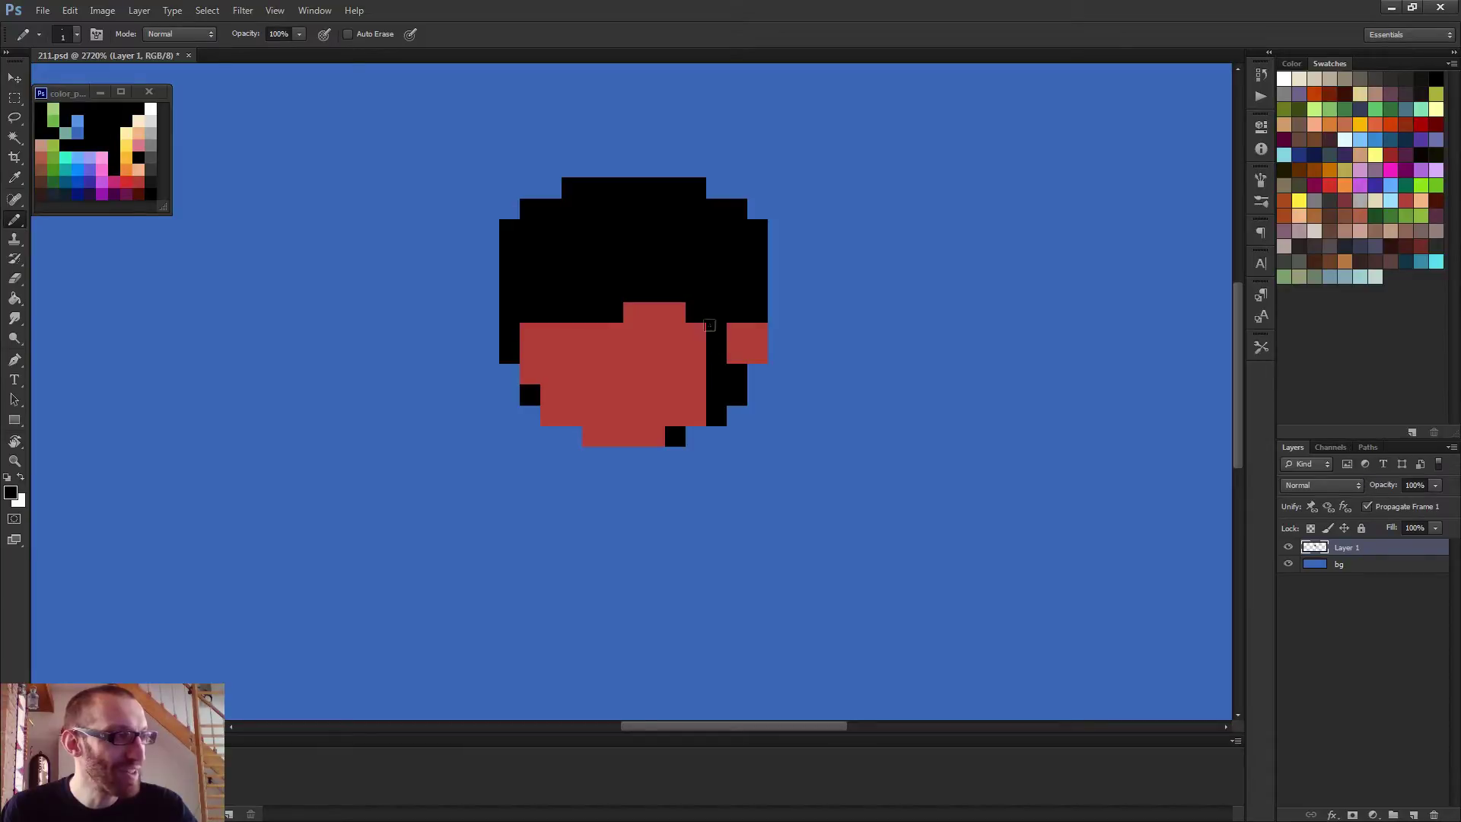
alt+click(687, 393)
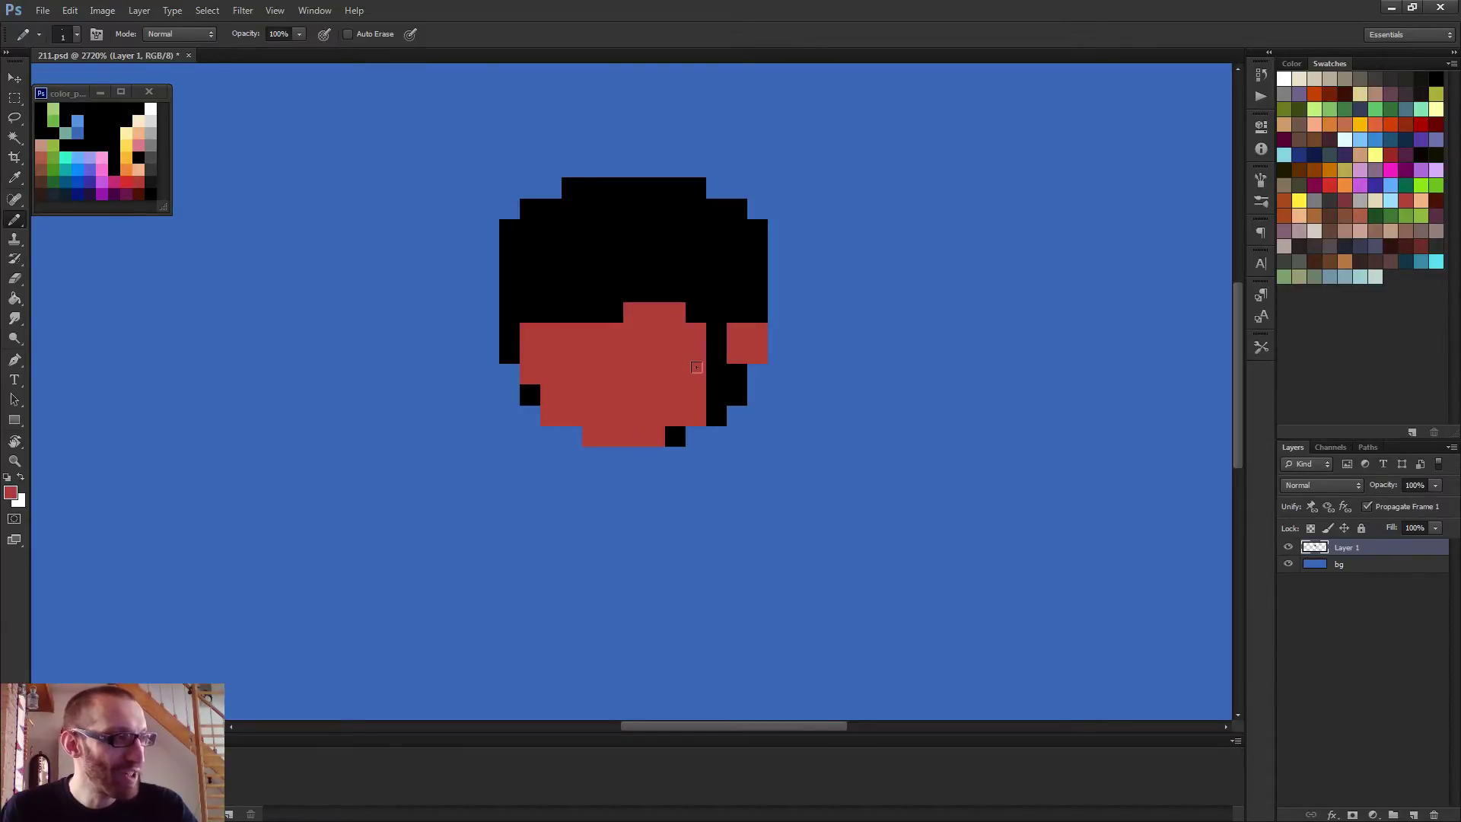
scroll(730, 398, down, 3)
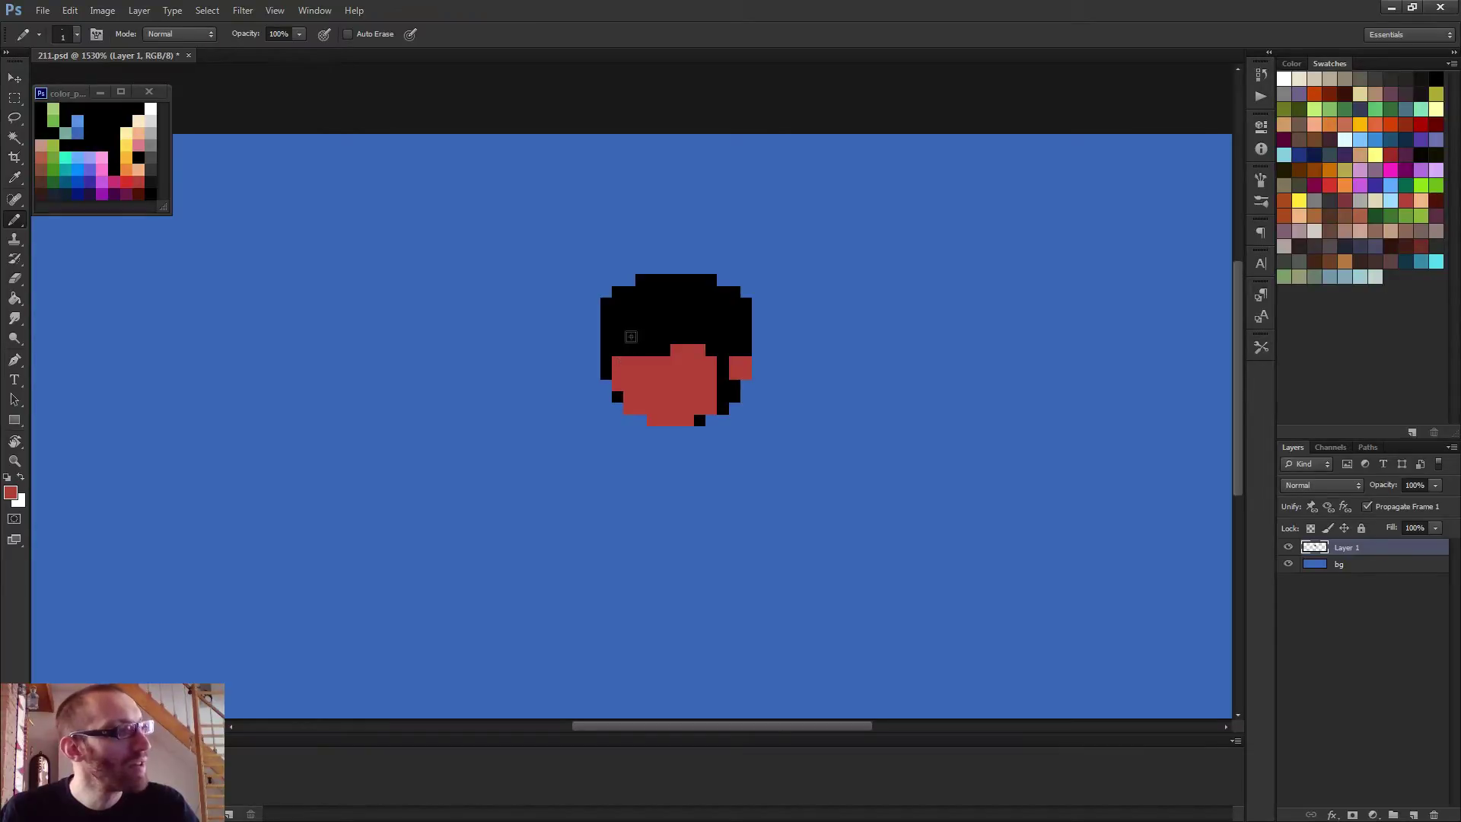
Paint dark brown pupils on the face, one by two pixels for the left eye and two by two for the right
alt+click(658, 340)
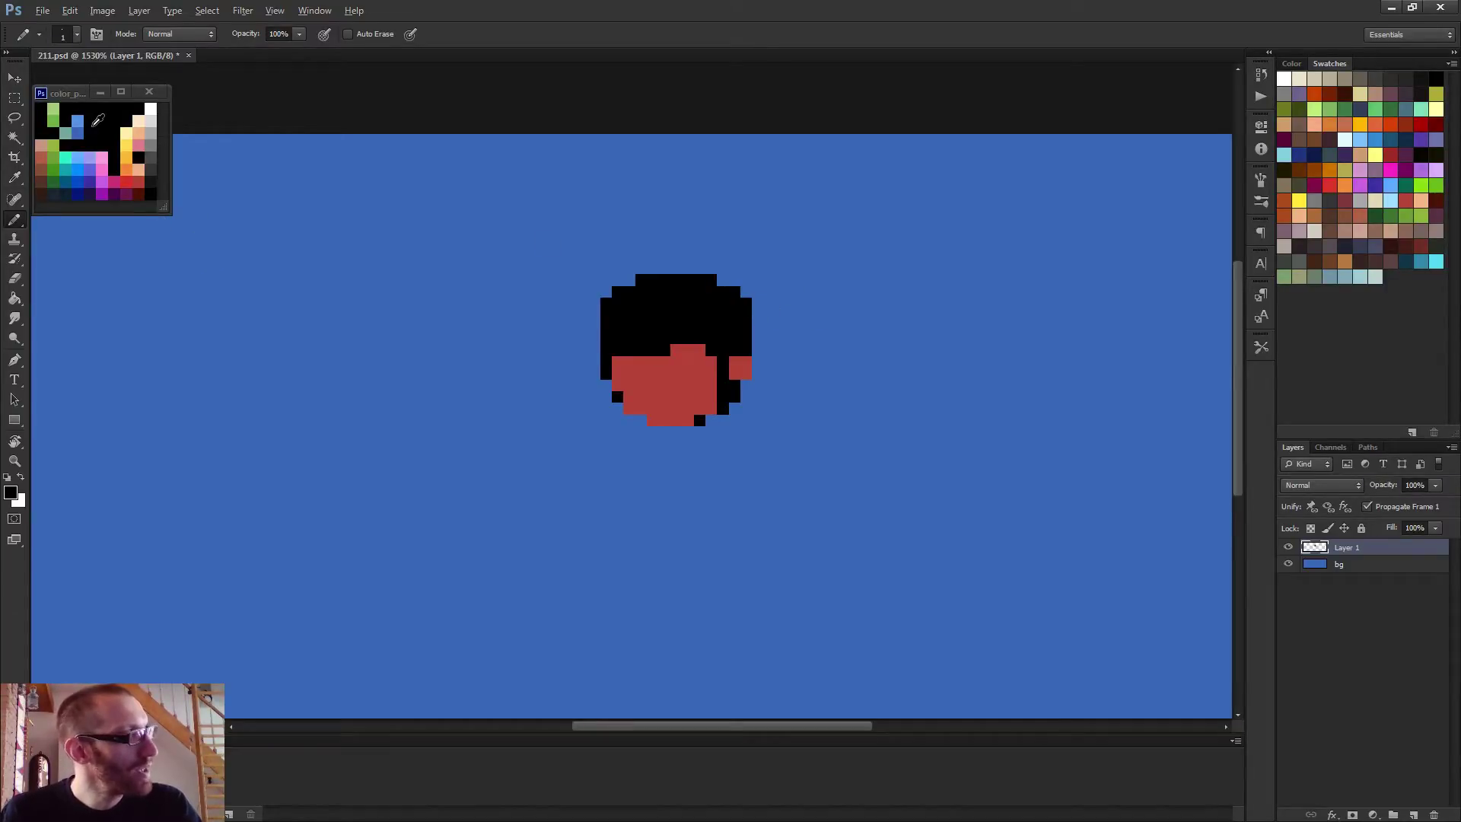
alt+click(45, 187)
scroll(732, 400, up, 2)
click(581, 374)
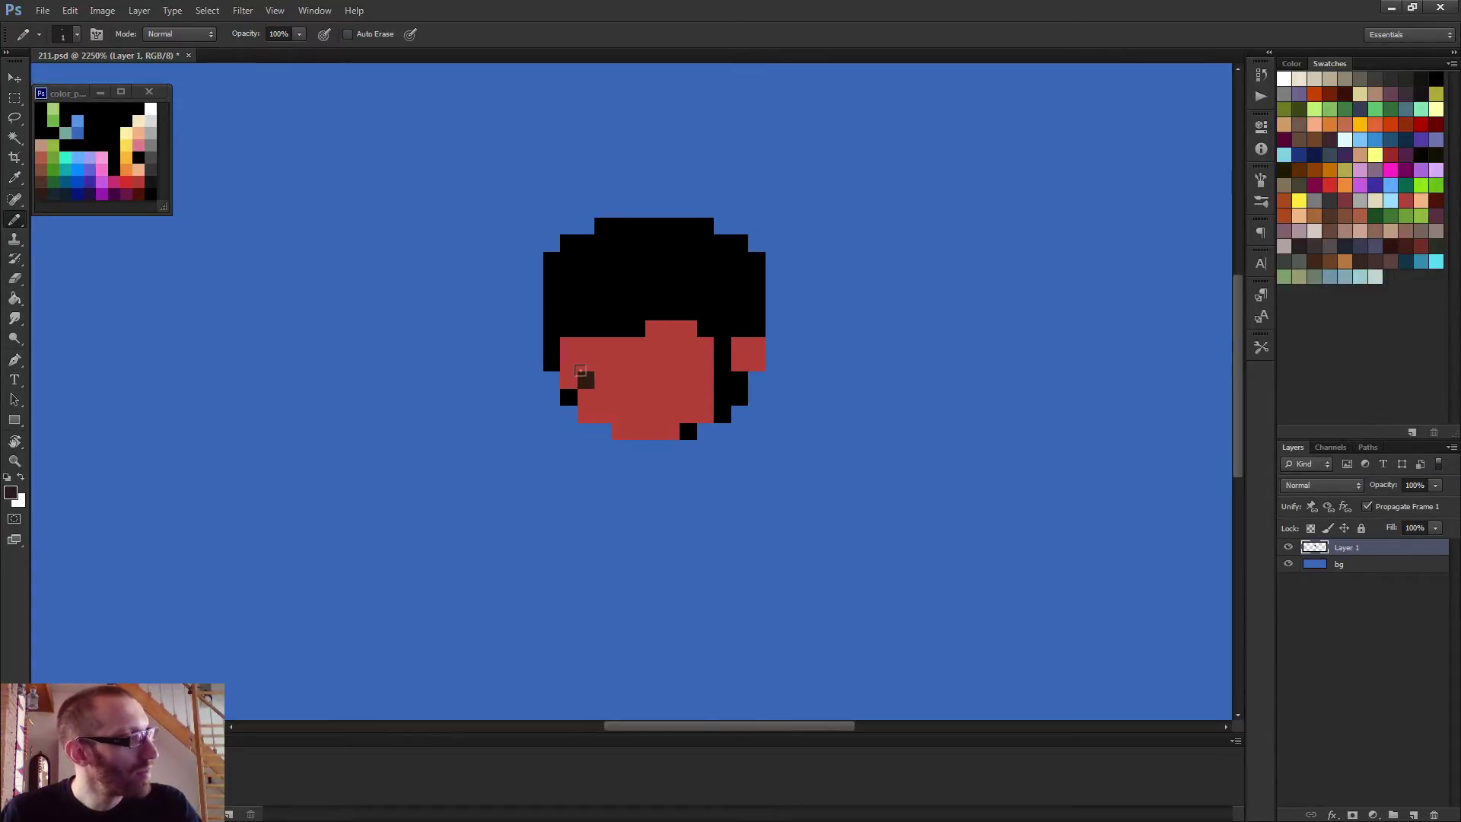
click(586, 397)
mouse_move(655, 381)
mouse_down()
mouse_move(655, 397)
mouse_move(671, 380)
mouse_up()
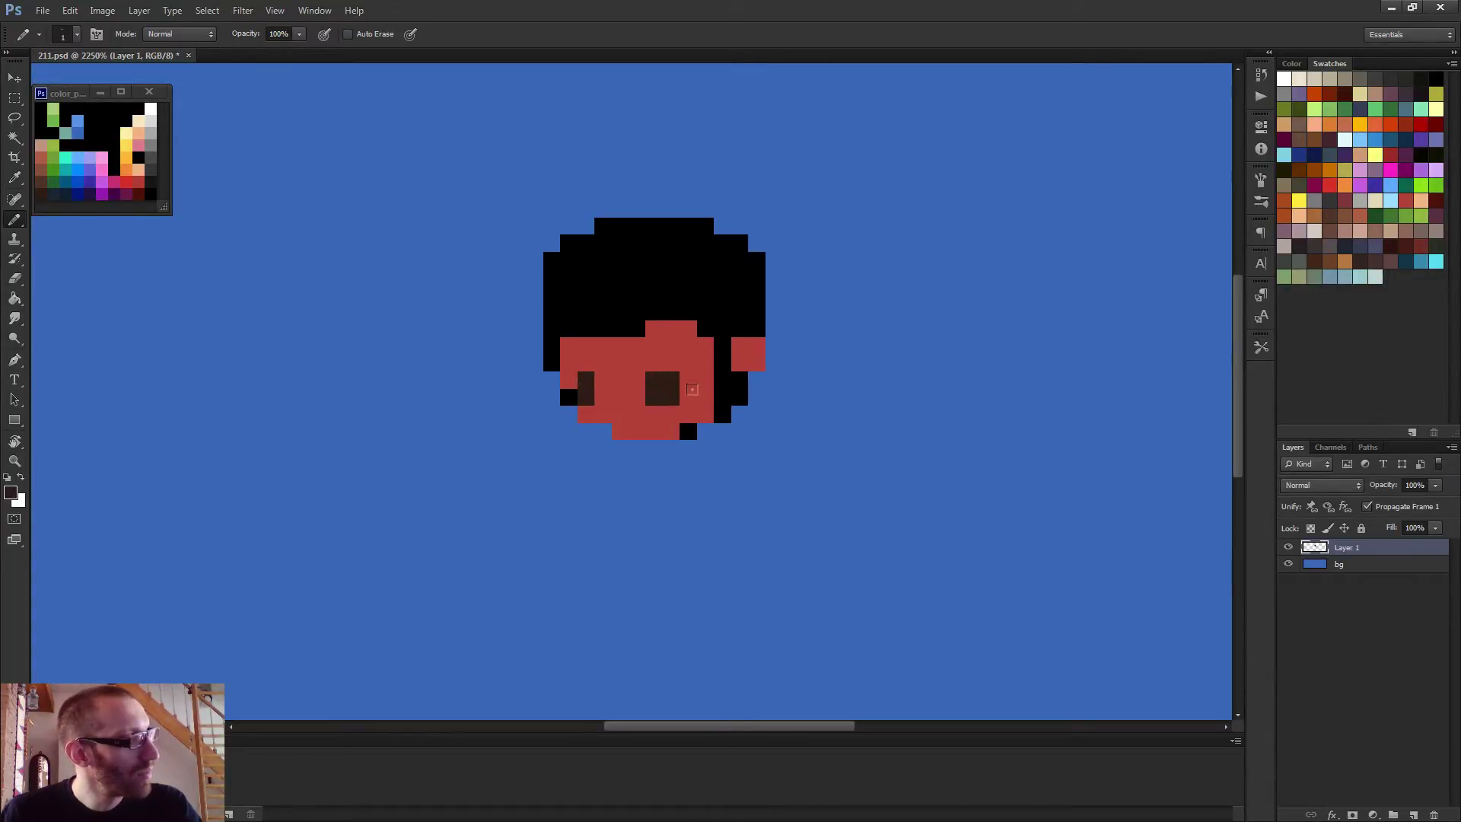
Paint two light blue pixels stacked along the outer edge of the left eye
alt+click(152, 108)
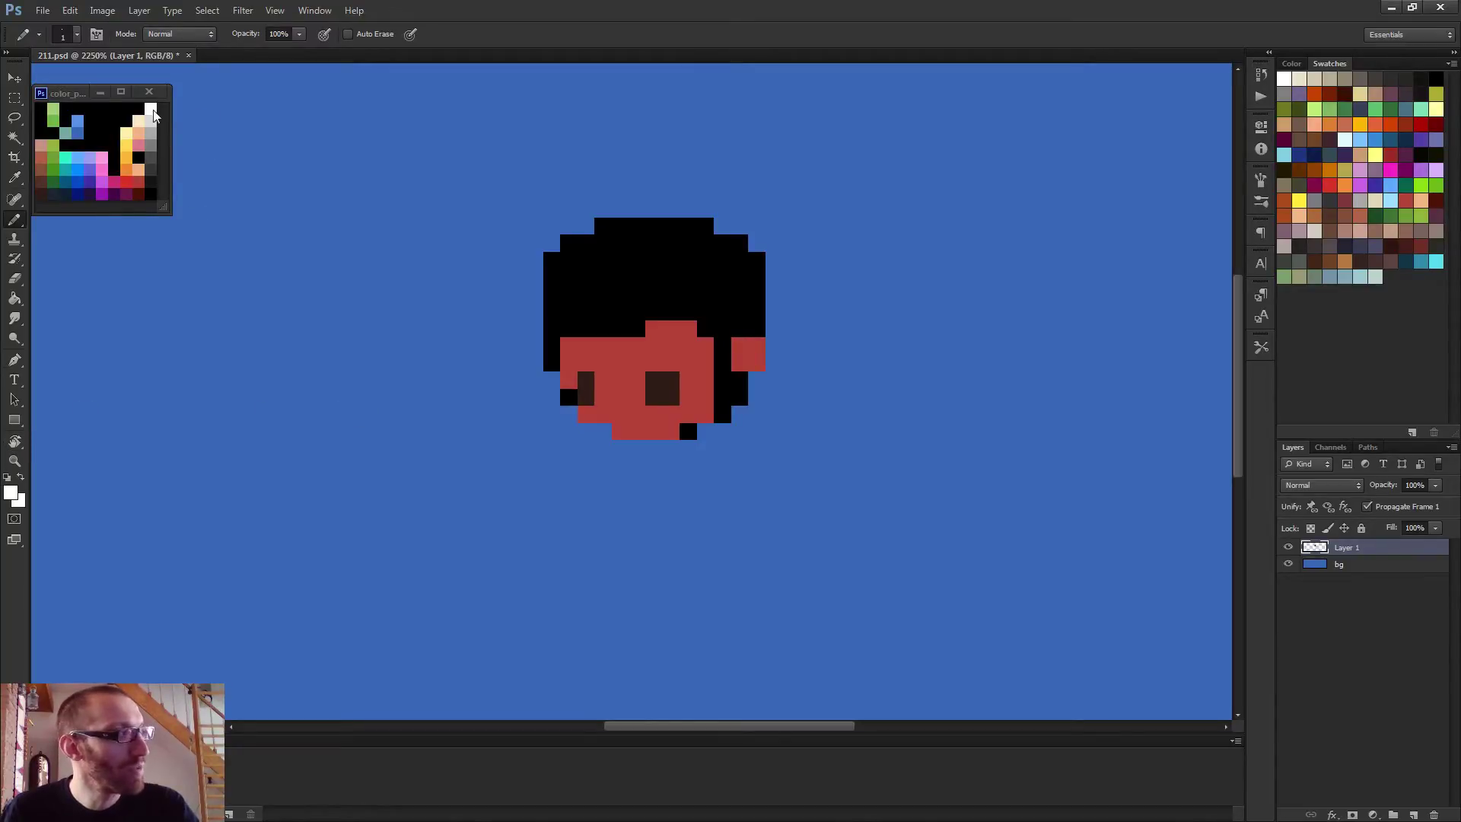
alt+click(84, 152)
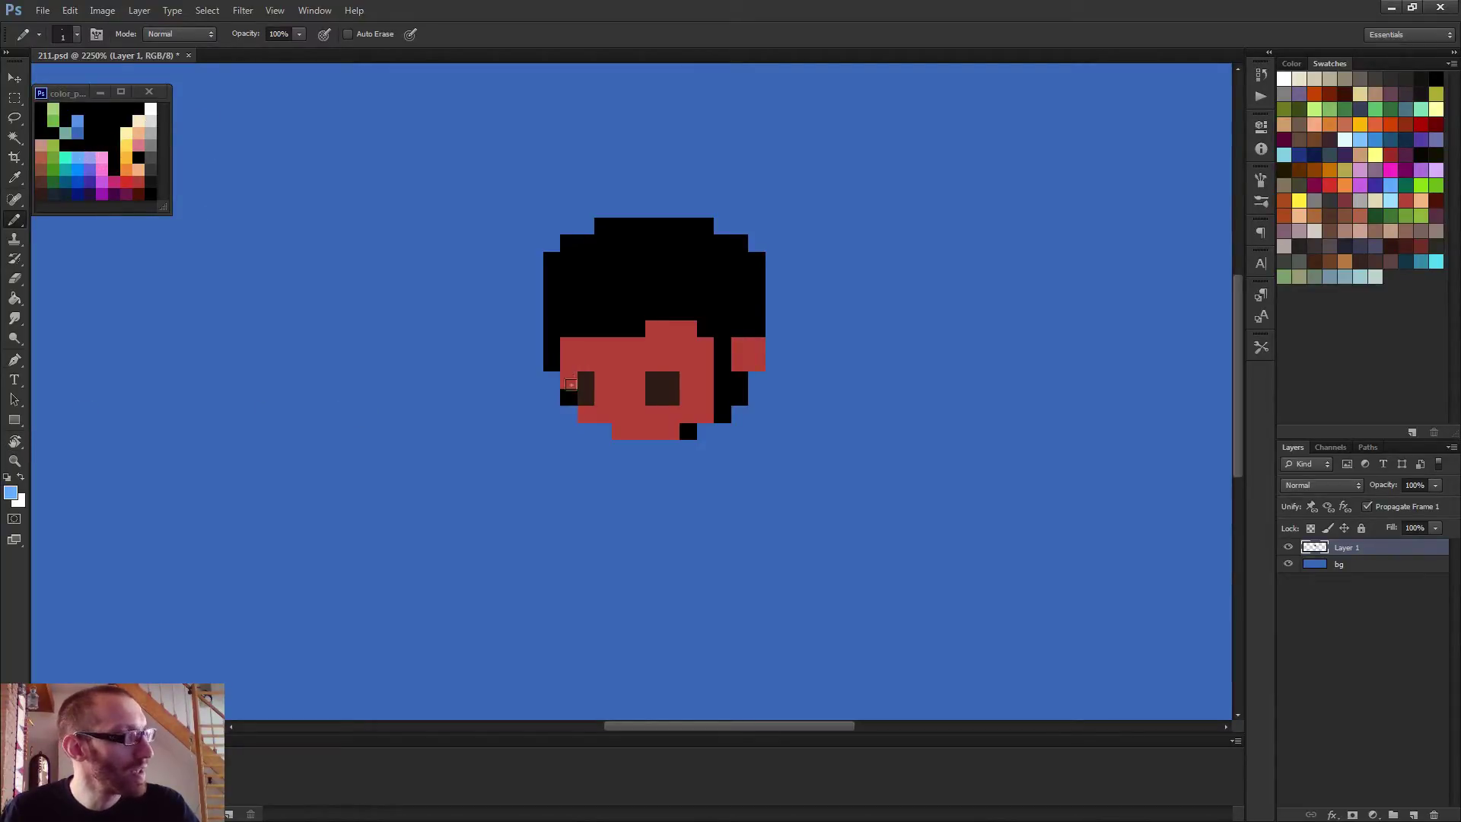
click(570, 381)
click(570, 398)
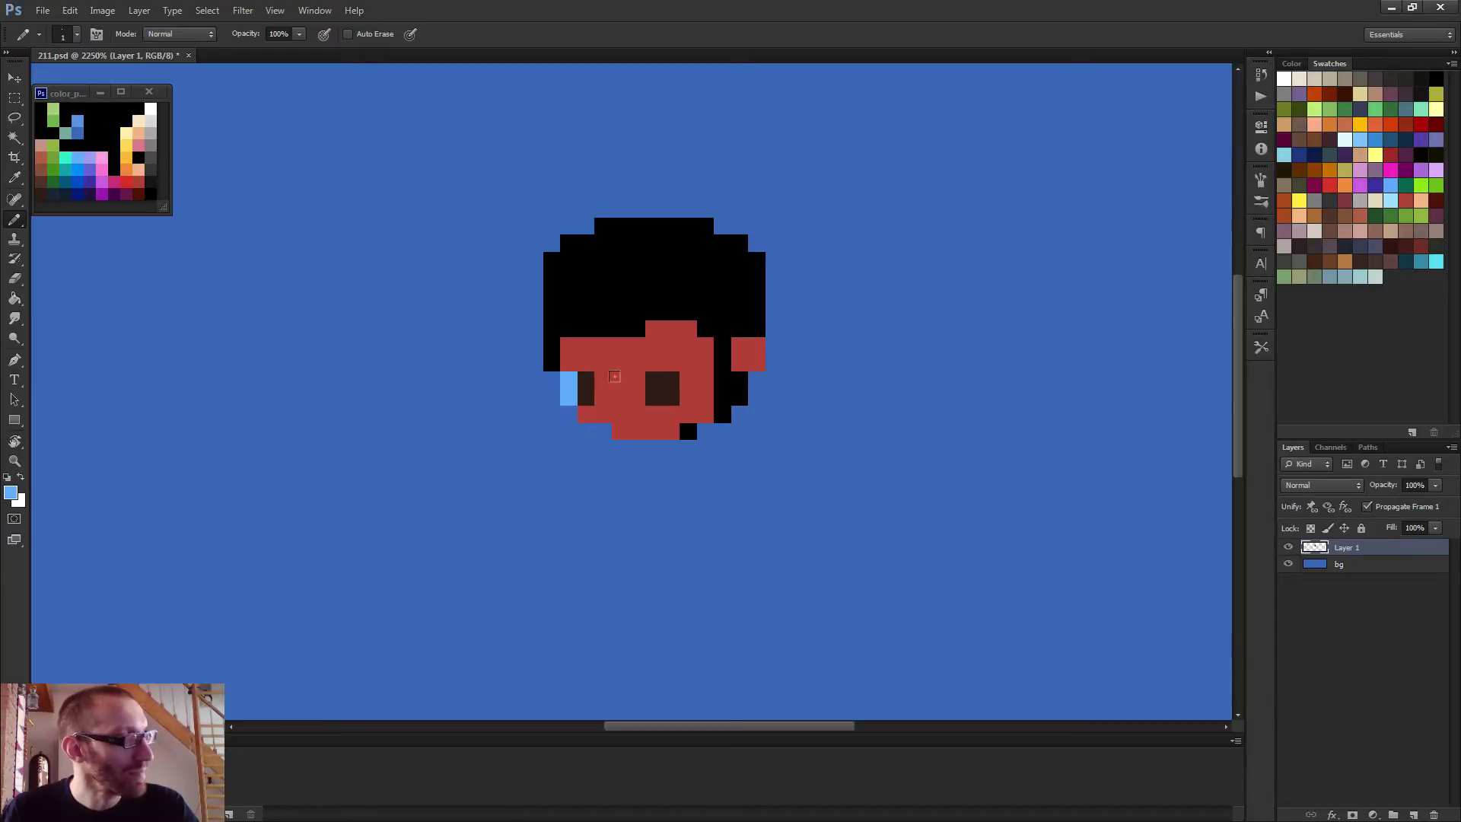
Add the whites of the eyes: one pixel inside the left eye and two-pixel columns on both sides of the right pupil
alt+click(152, 107)
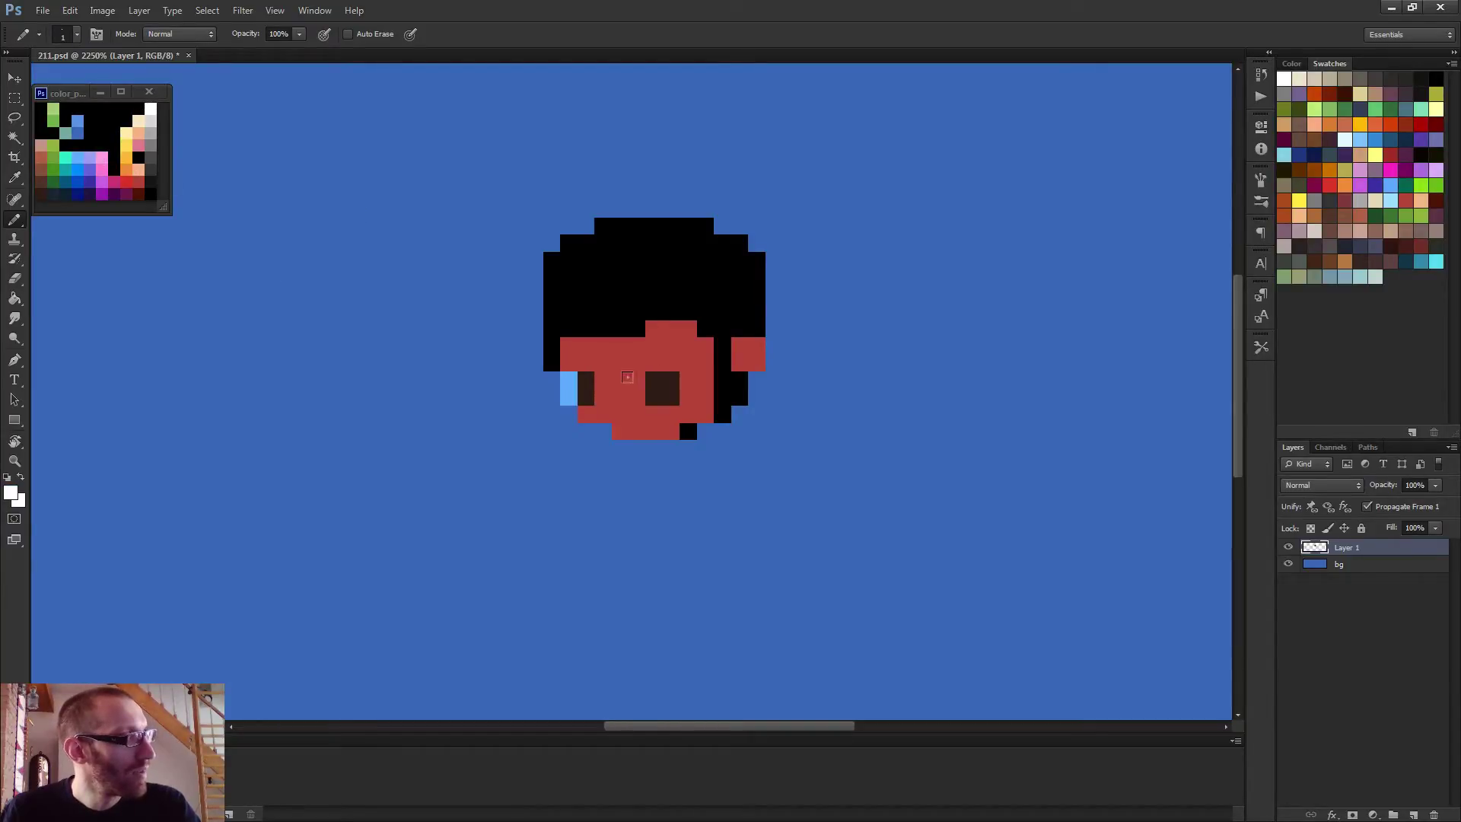
click(603, 397)
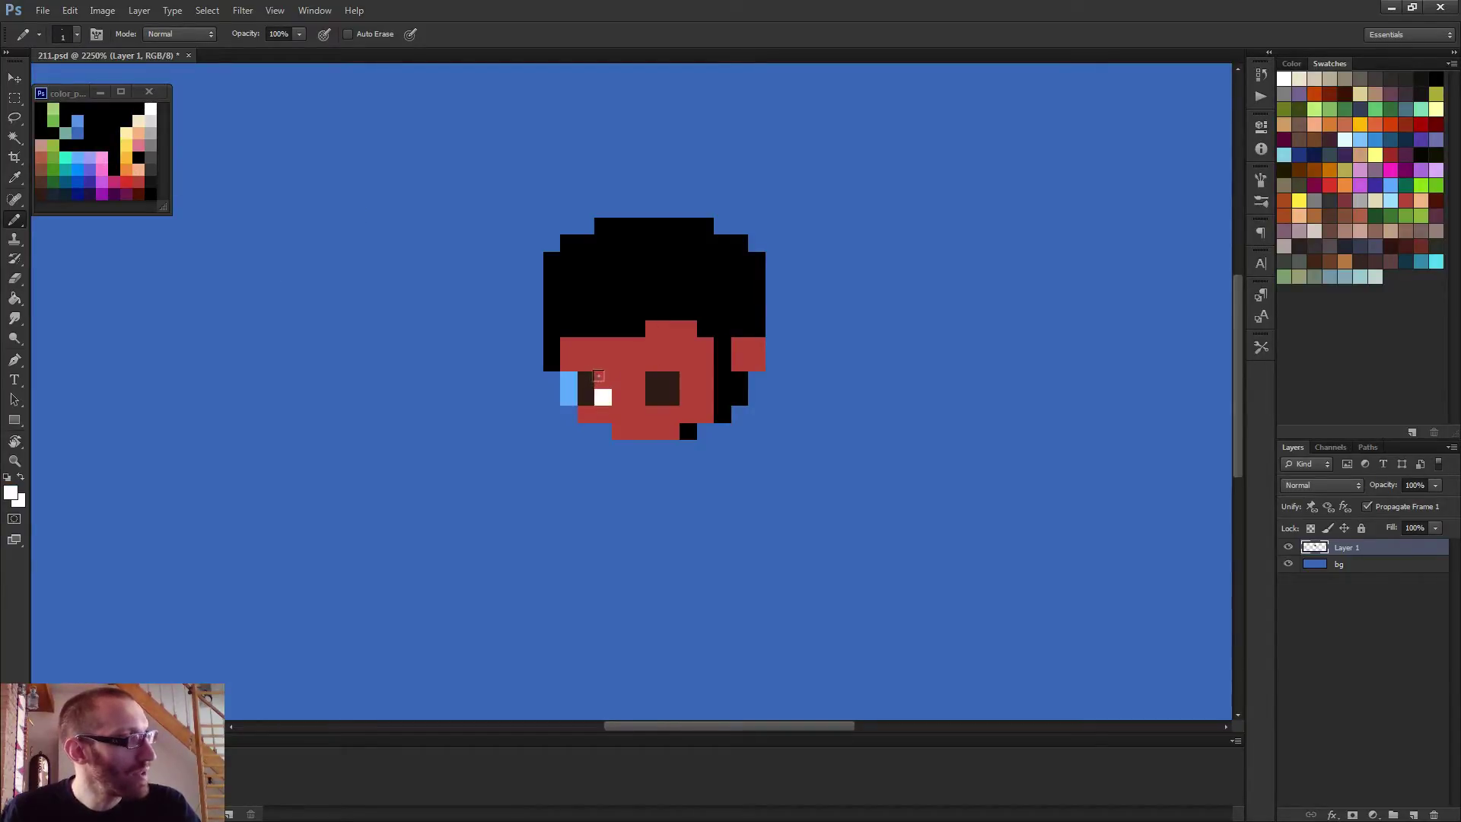
click(637, 380)
click(637, 396)
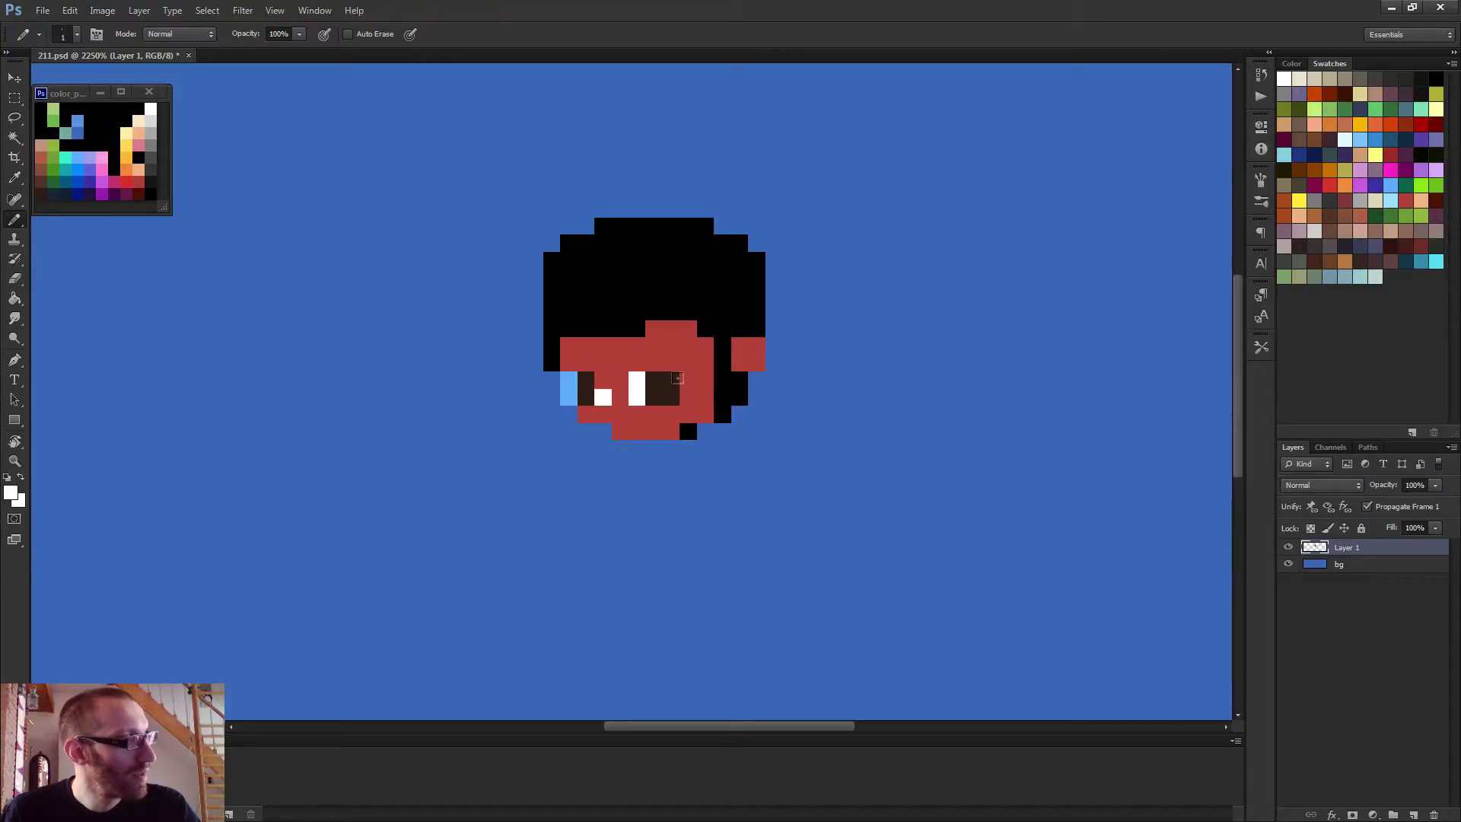
drag(688, 380, 687, 397)
Draw slanted black eyebrows above both pupils, each dipping one pixel towards the nose
alt+click(676, 425)
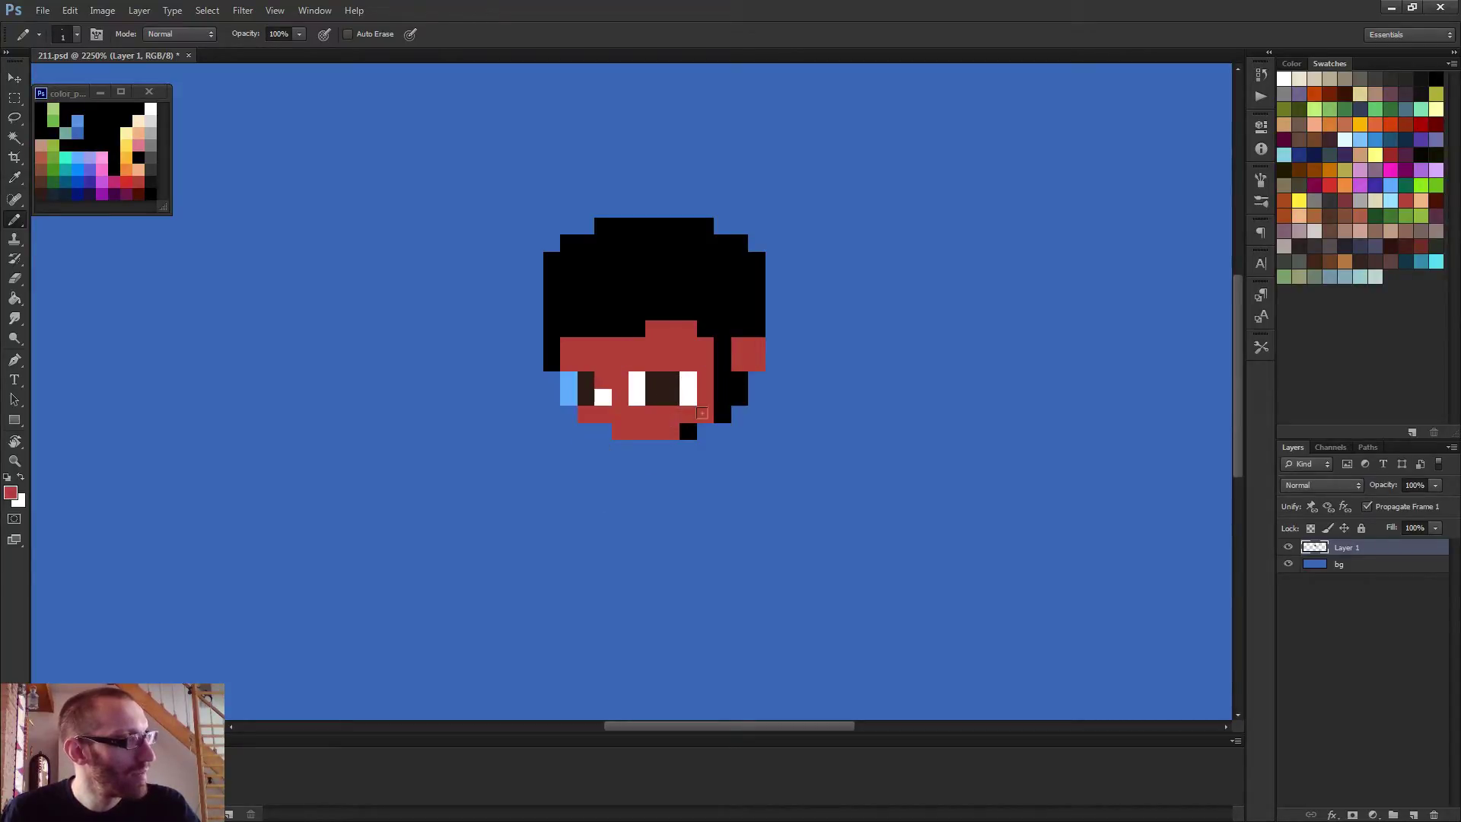
alt+click(612, 286)
click(603, 380)
click(583, 357)
click(569, 363)
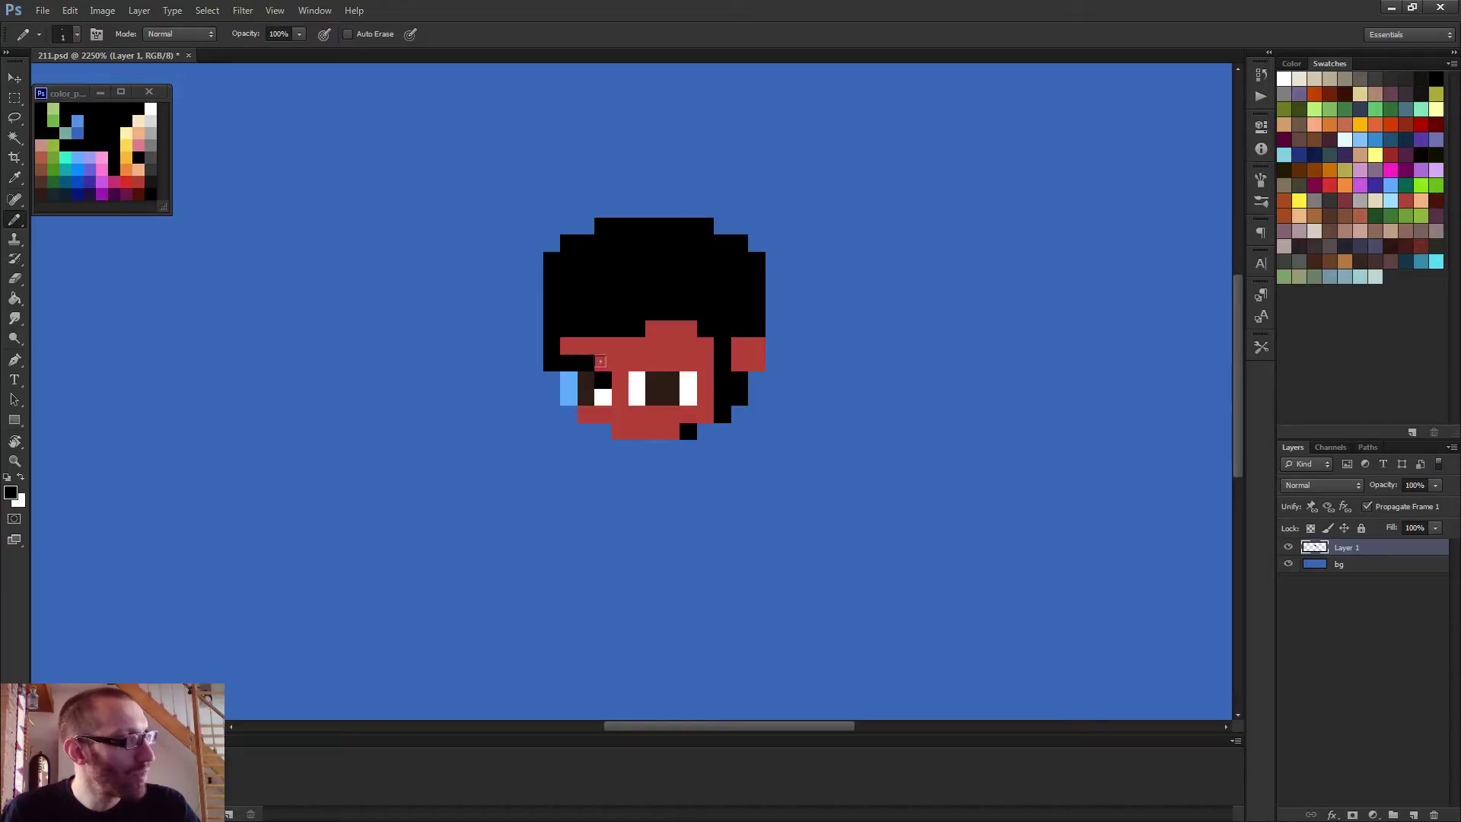
click(636, 380)
click(653, 363)
click(671, 363)
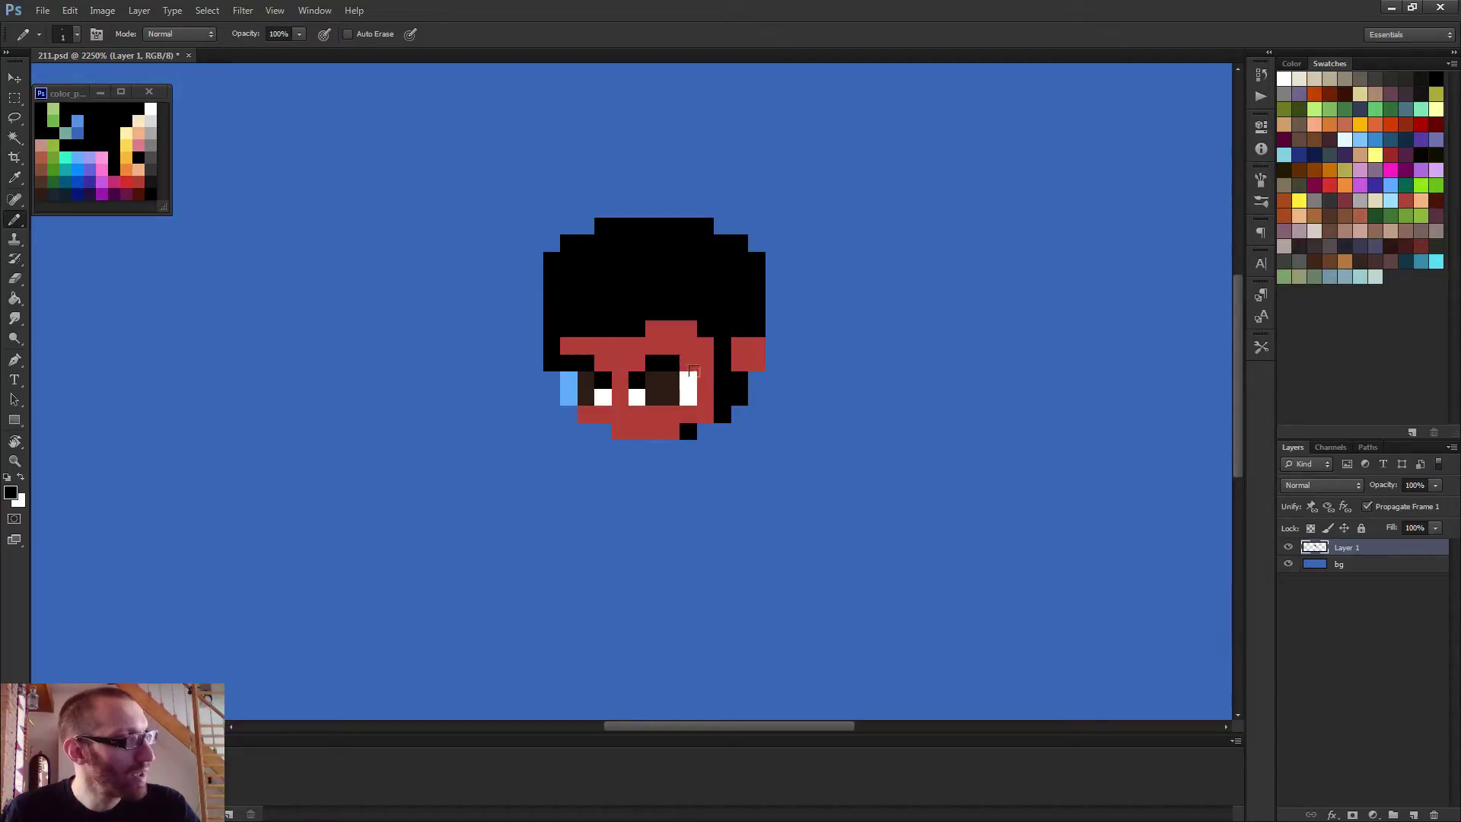
Extend the right eyebrow outward by one black pixel and add one red skin pixel at the left end of the chin
click(692, 370)
scroll(723, 426, down, 5)
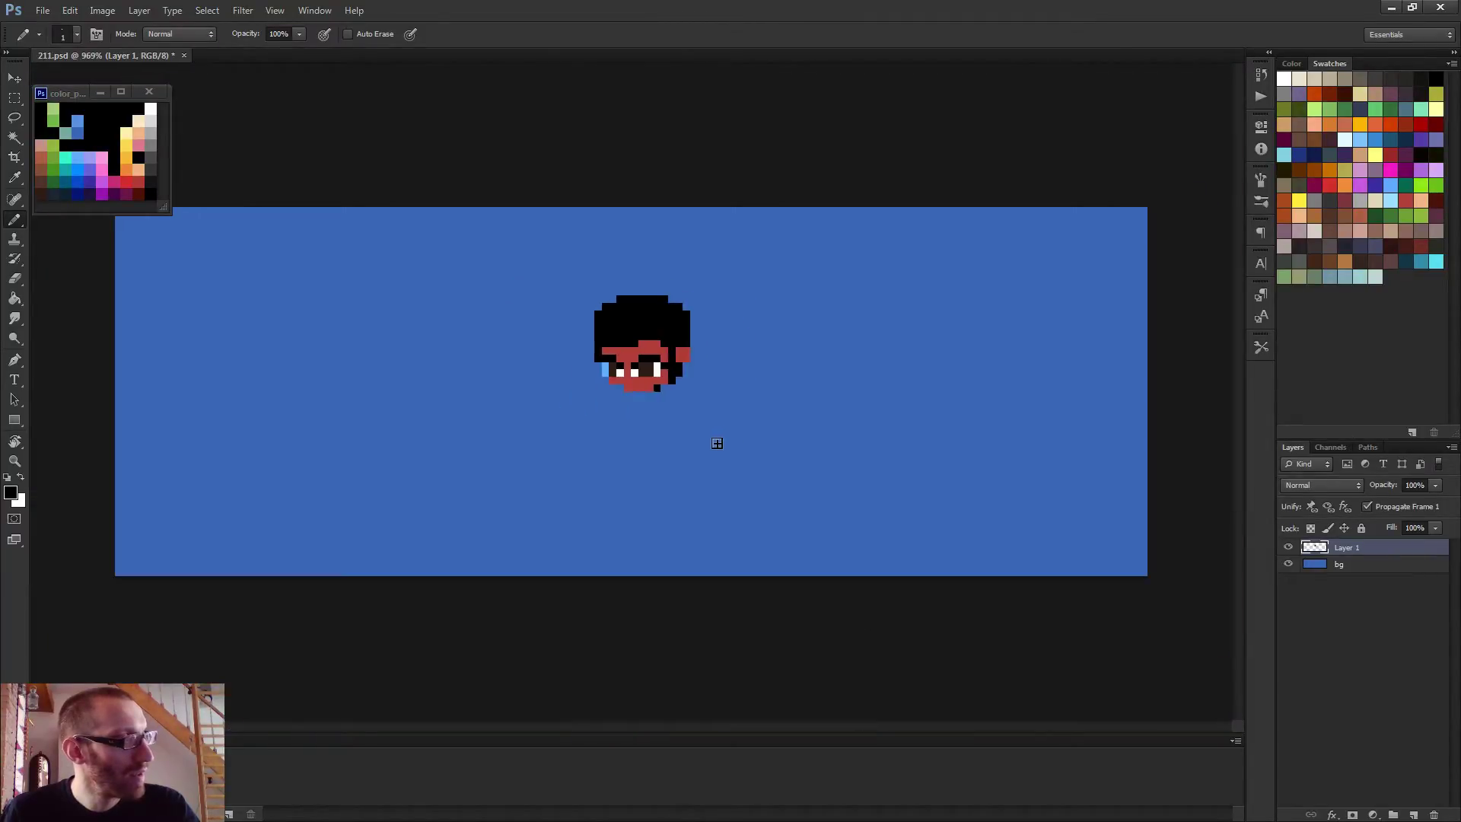
scroll(717, 443, up, 3)
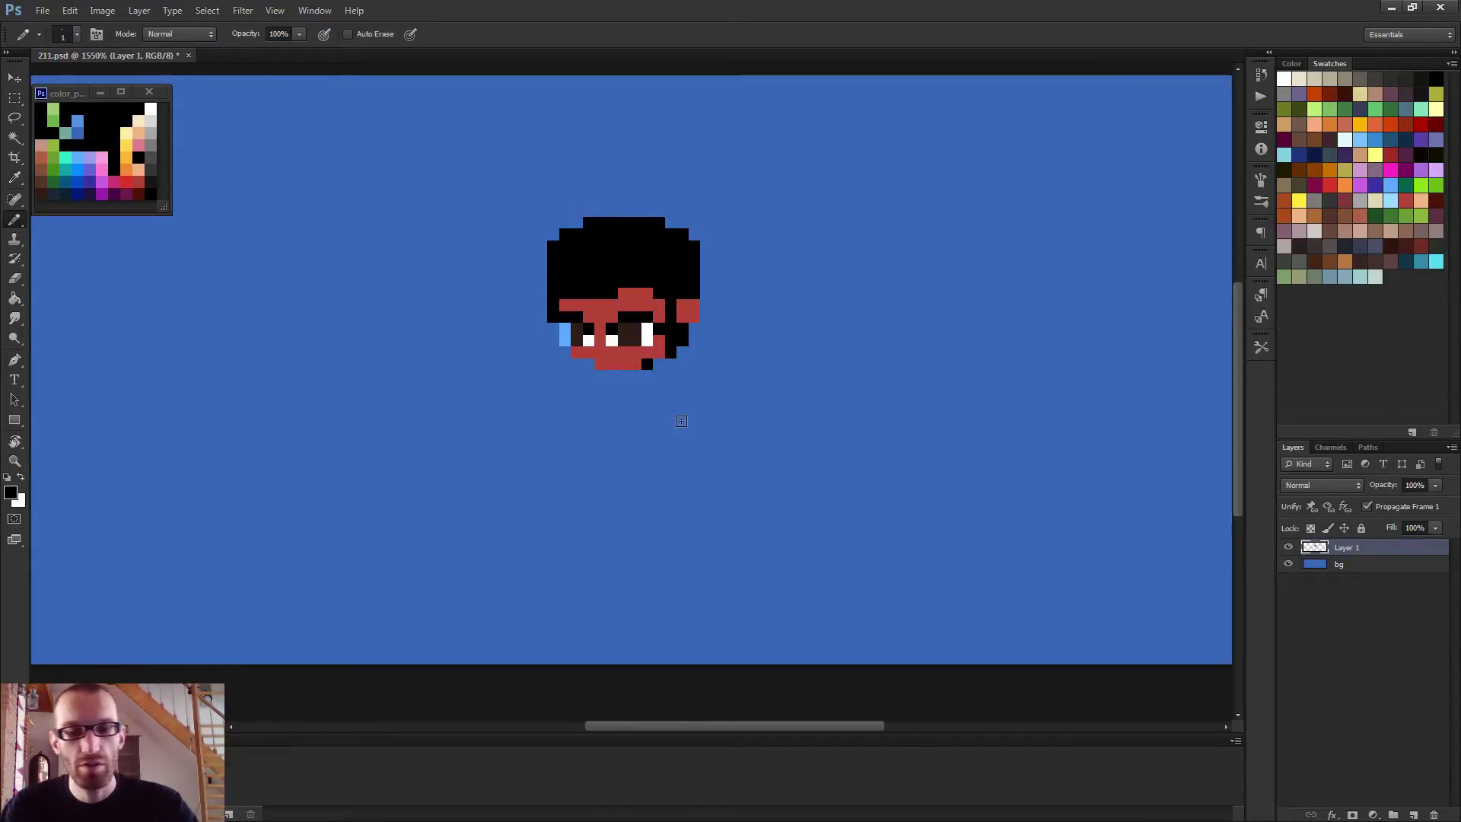
scroll(551, 391, up, 2)
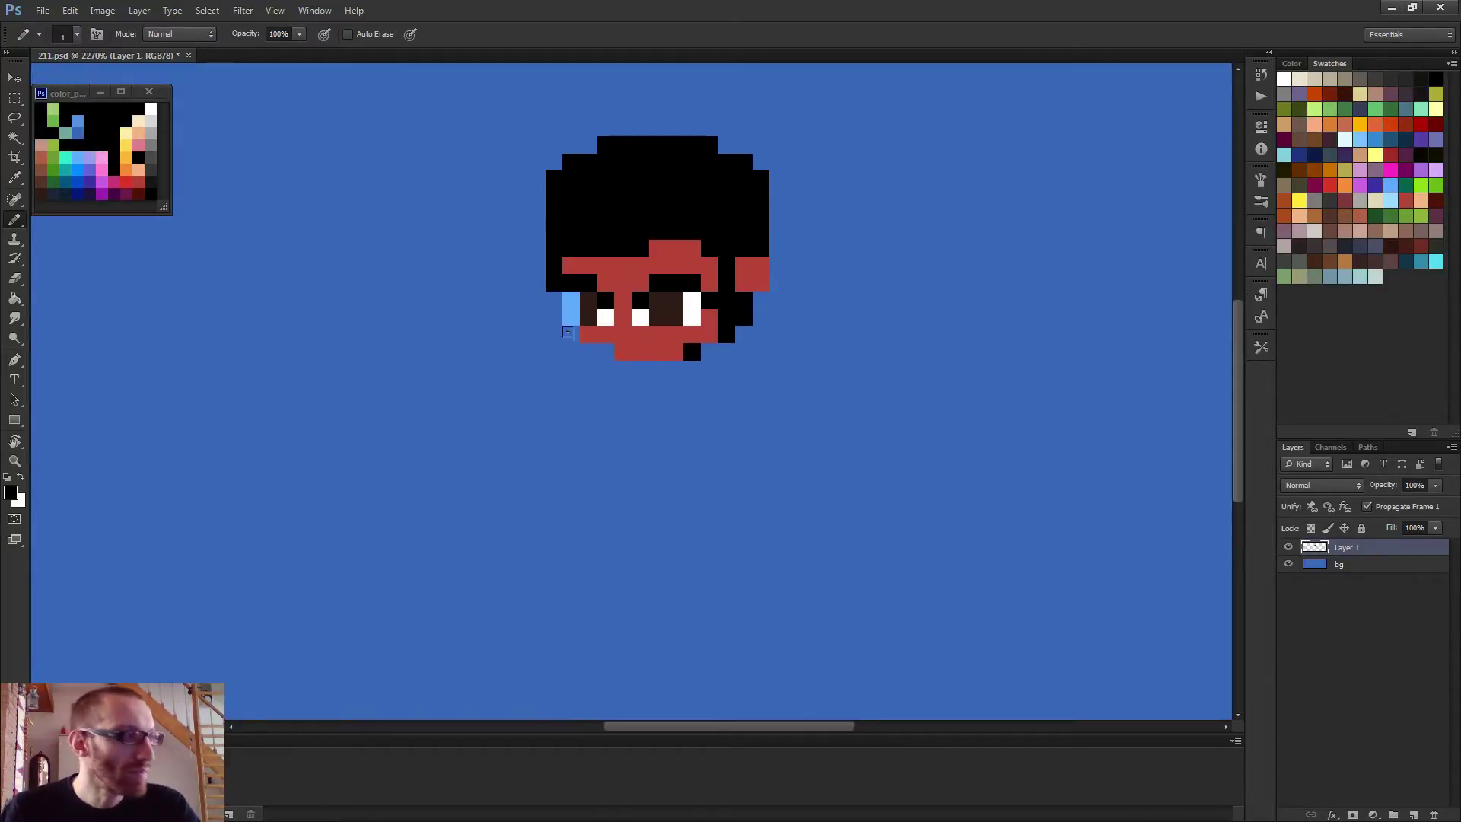
alt+click(640, 333)
click(606, 353)
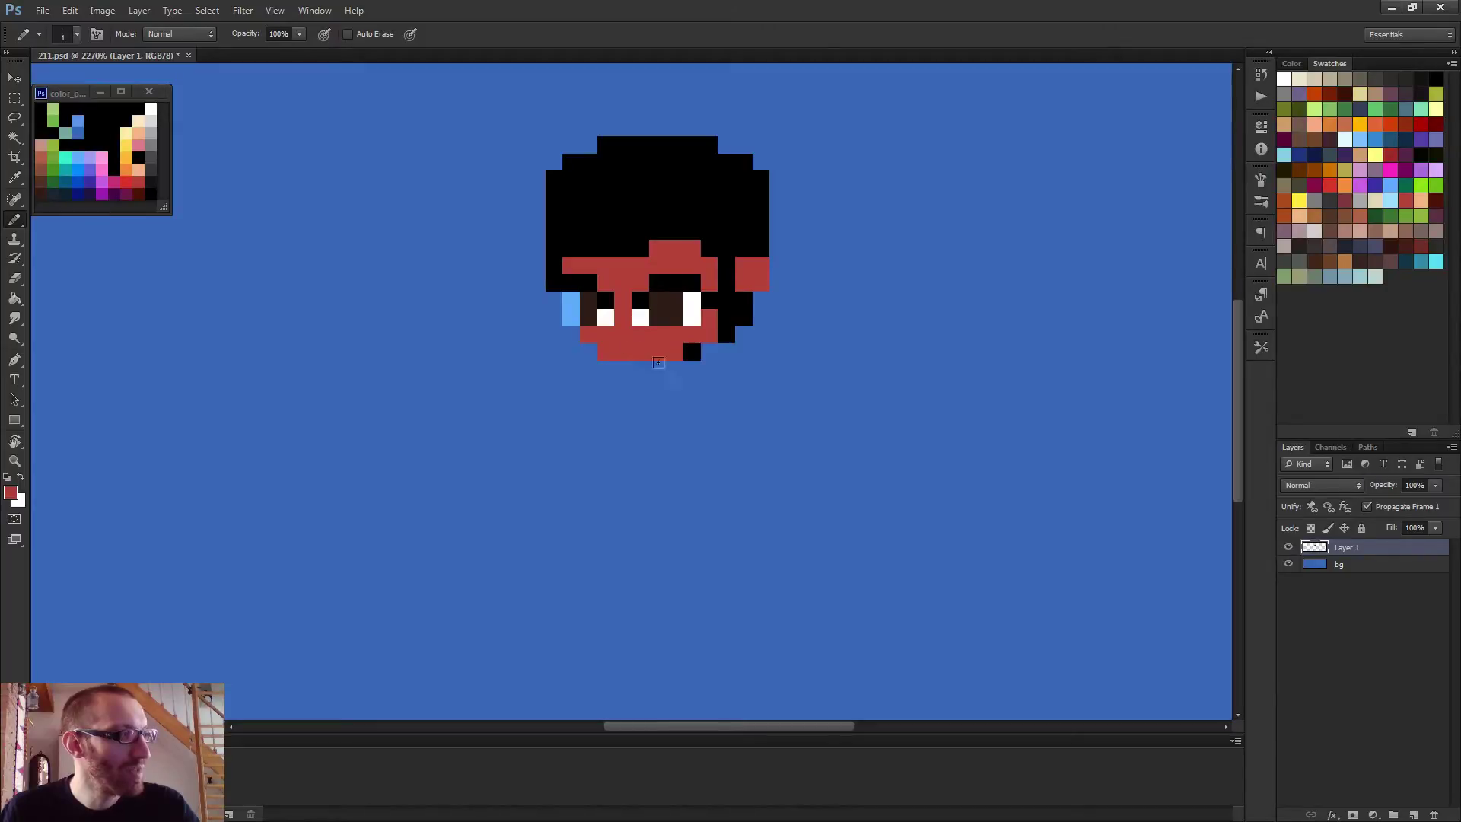
Shift the ear one pixel lower by adding a red row beneath it and covering its top row with black
scroll(602, 341, down, 1)
alt+click(715, 290)
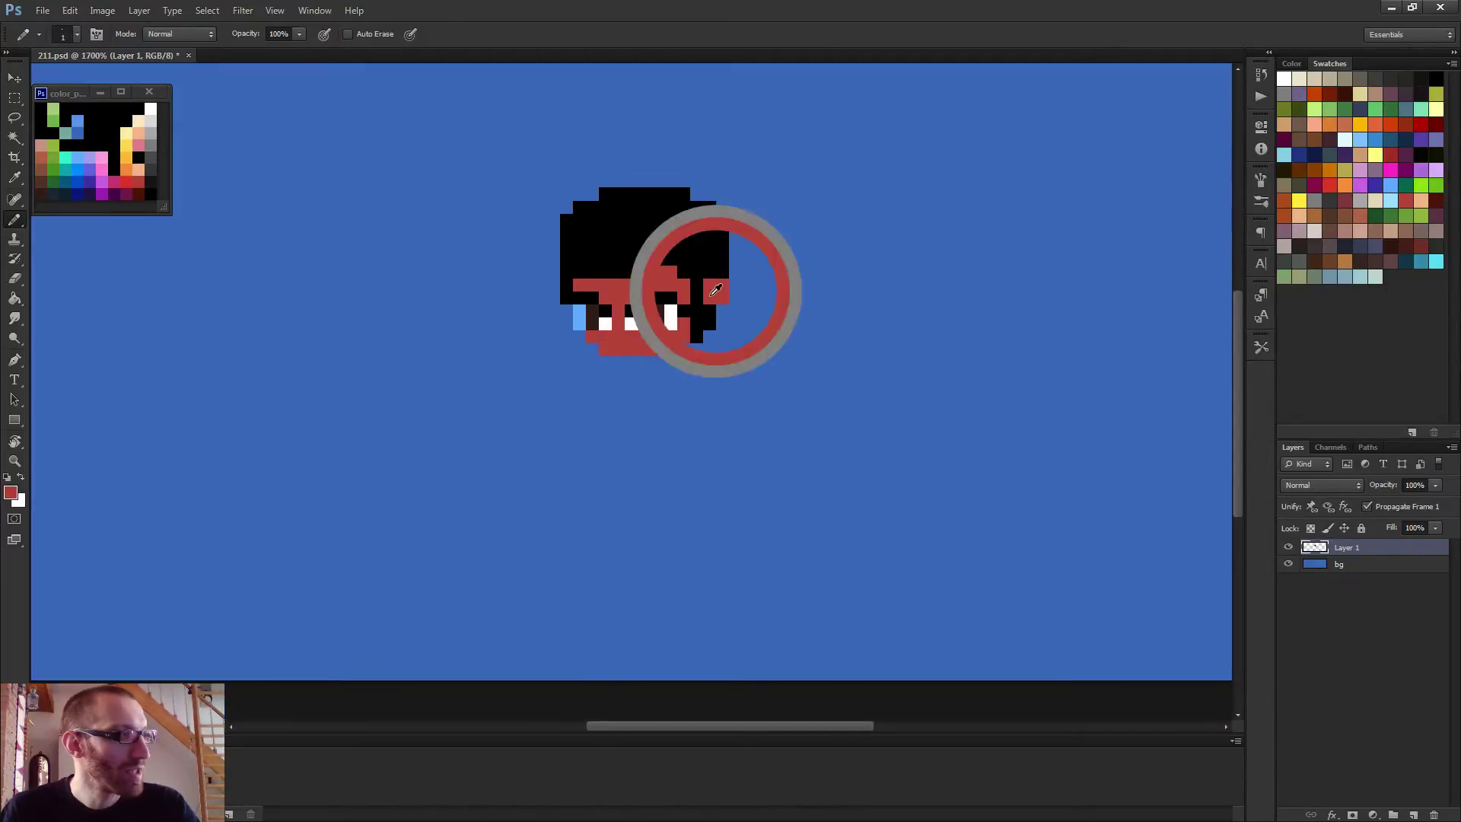
alt+click(705, 262)
click(709, 283)
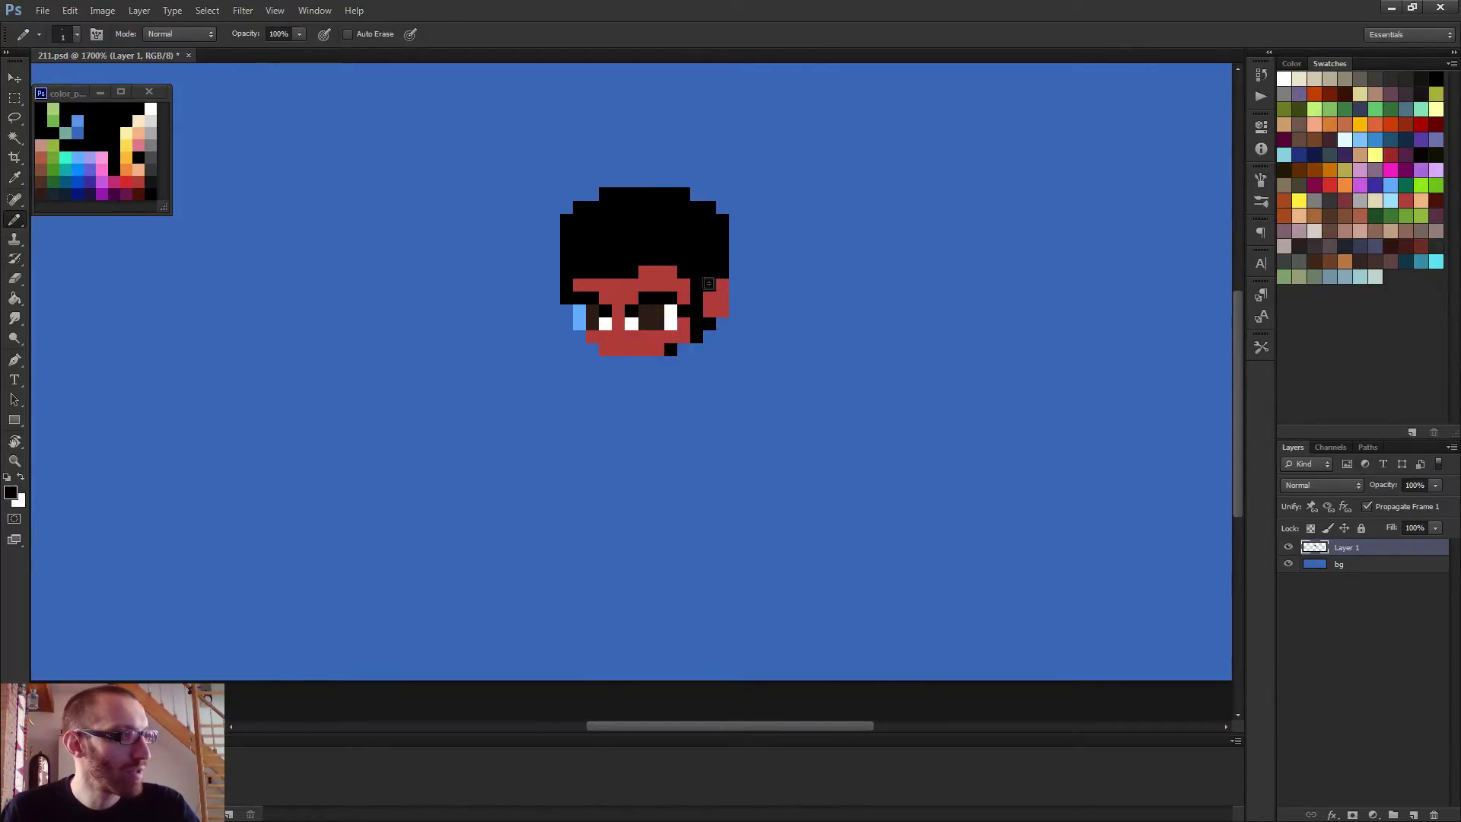
click(721, 283)
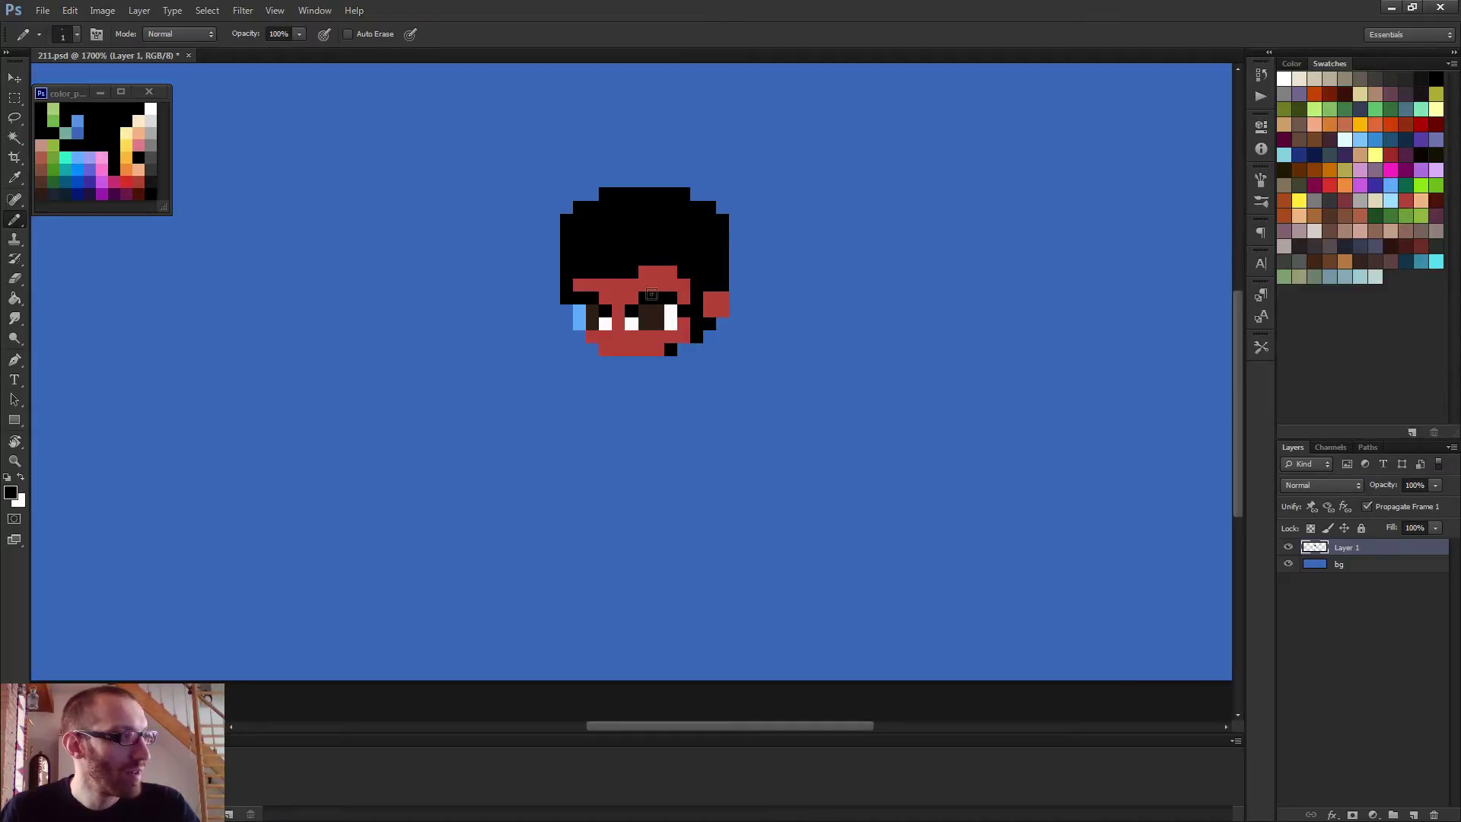
Paint the middle of the face light peach around the eyes and forehead, leaving a red shadow border along its edges
scroll(651, 294, down, 3)
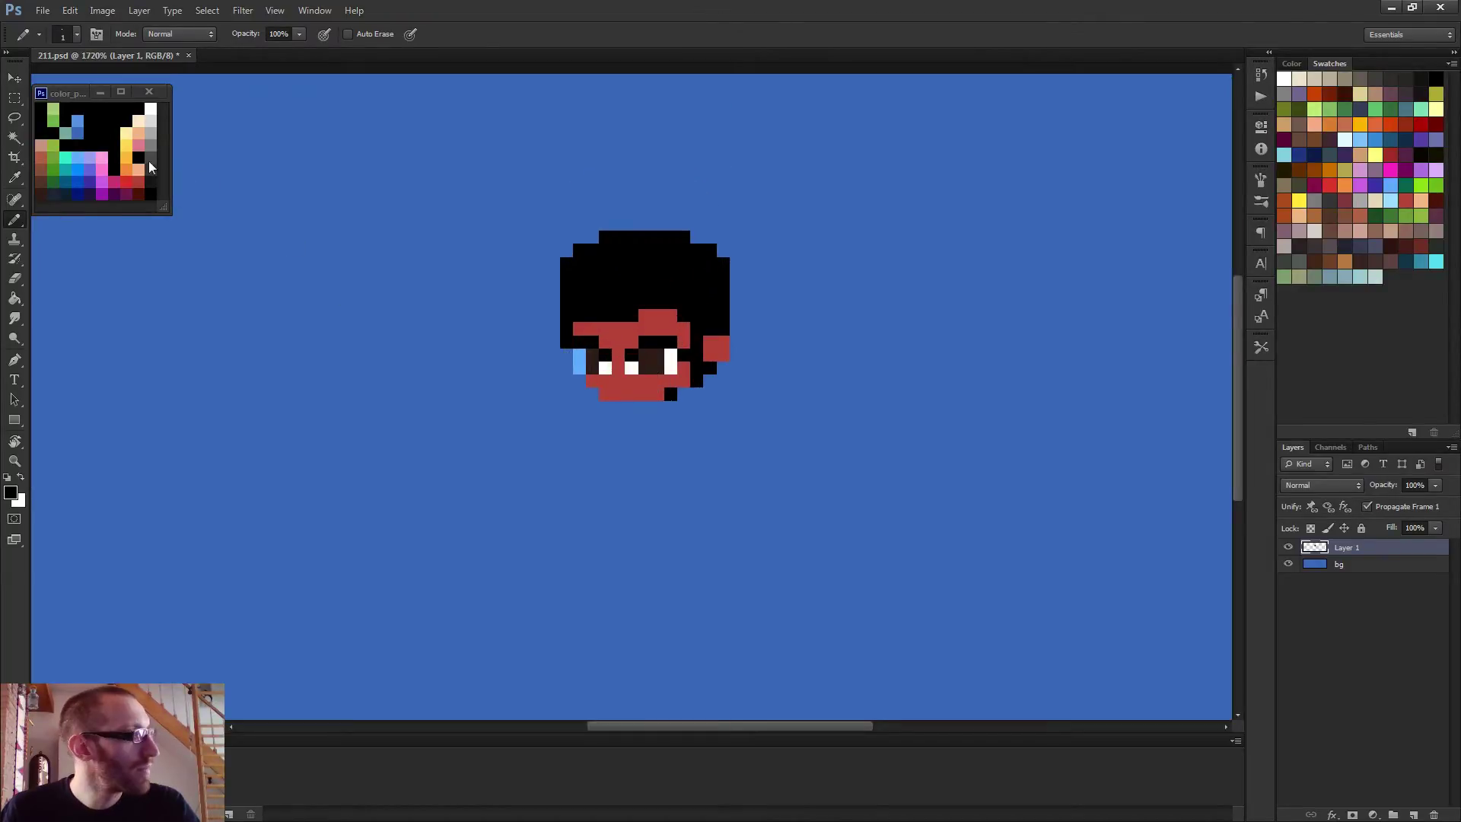
alt+click(136, 169)
scroll(533, 338, up, 1)
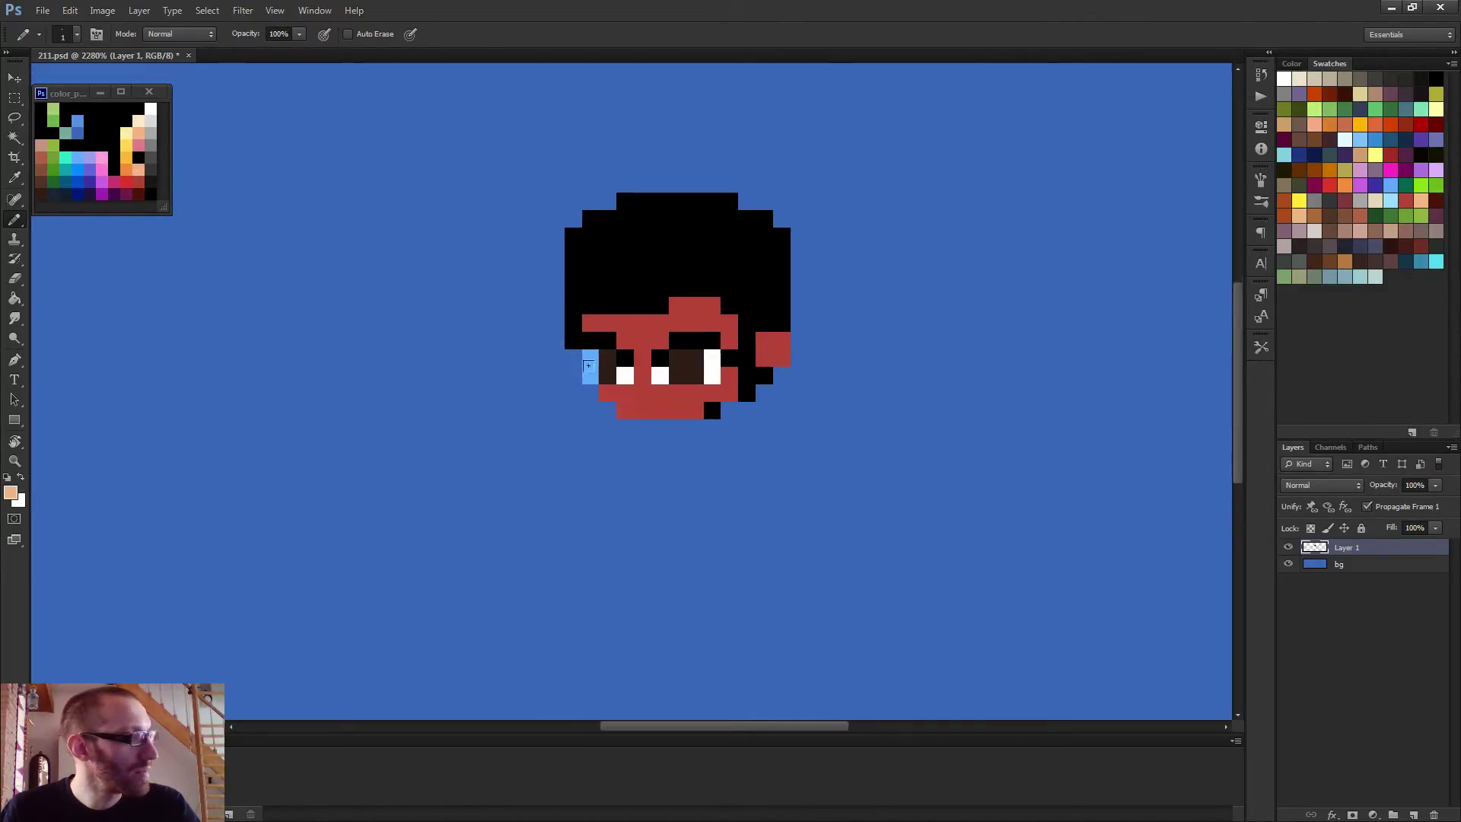
mouse_move(617, 388)
mouse_down()
mouse_move(678, 385)
mouse_move(655, 398)
mouse_move(622, 334)
mouse_move(642, 331)
mouse_move(599, 309)
mouse_move(700, 320)
mouse_up()
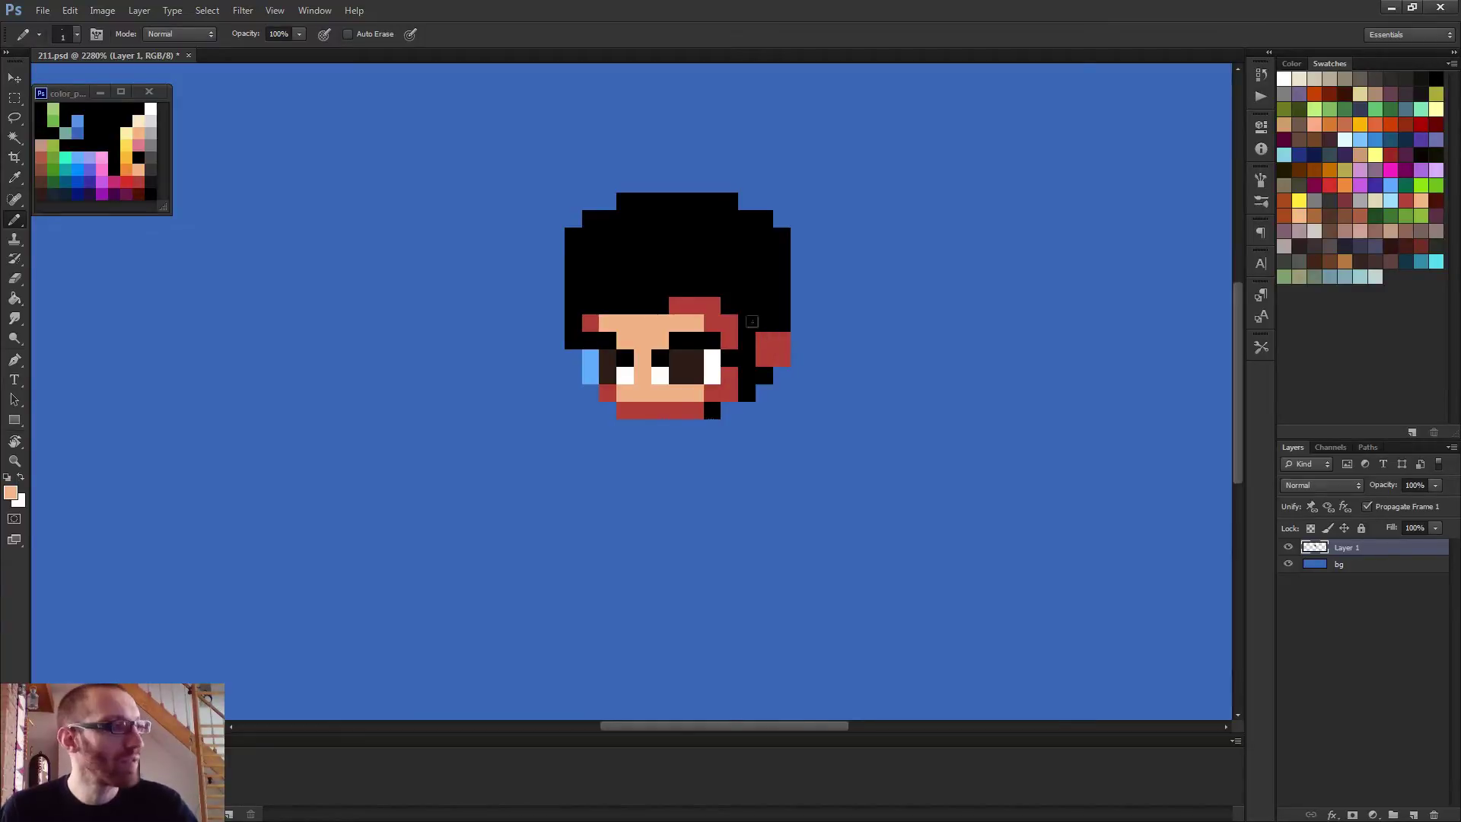
Try red shading pixels along the left part of the forehead's top row, and paint them back to peach
alt+click(634, 323)
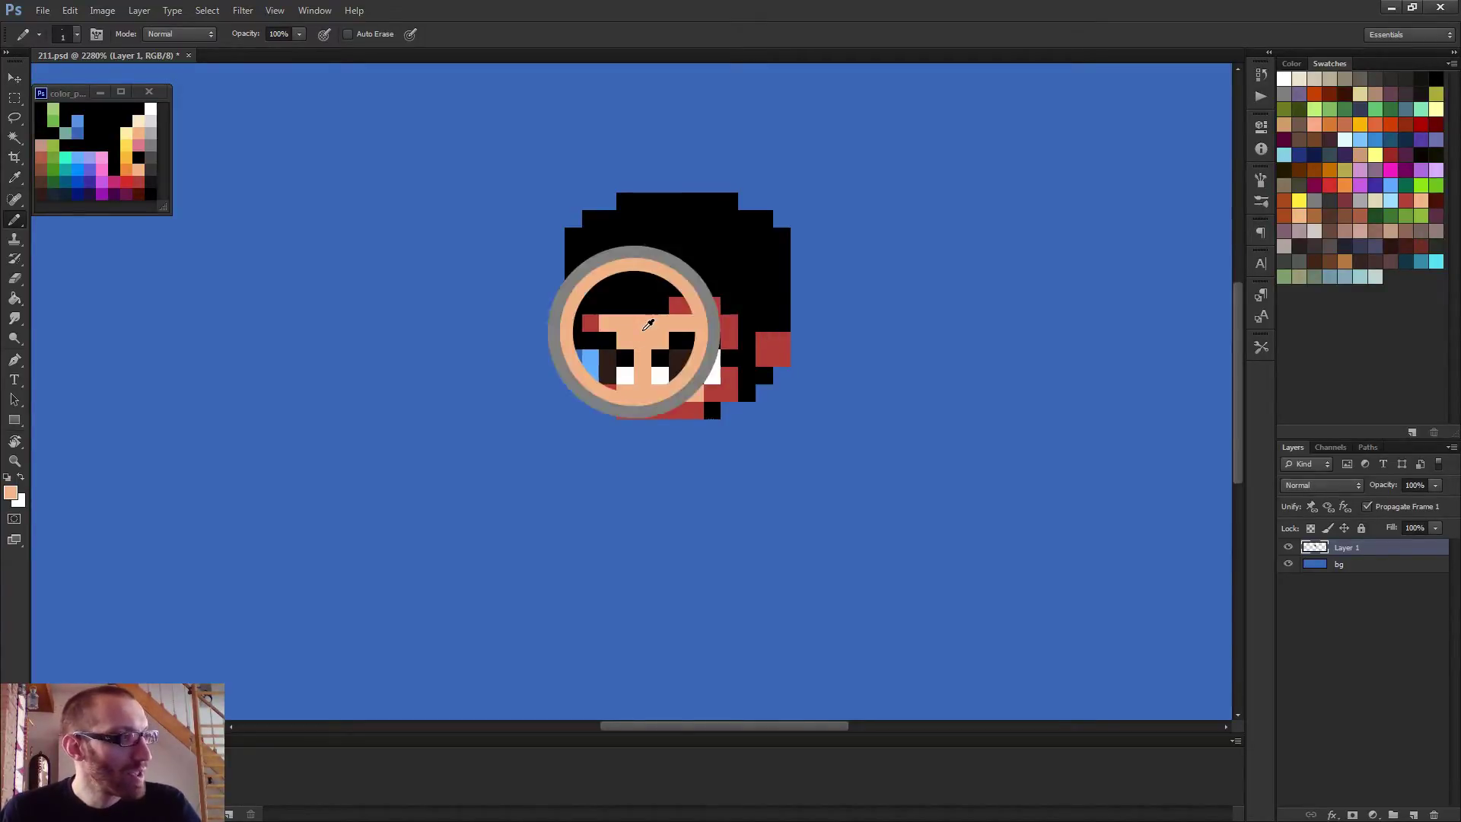
alt+scroll(659, 356, down, 2)
alt+scroll(659, 356, up, 2)
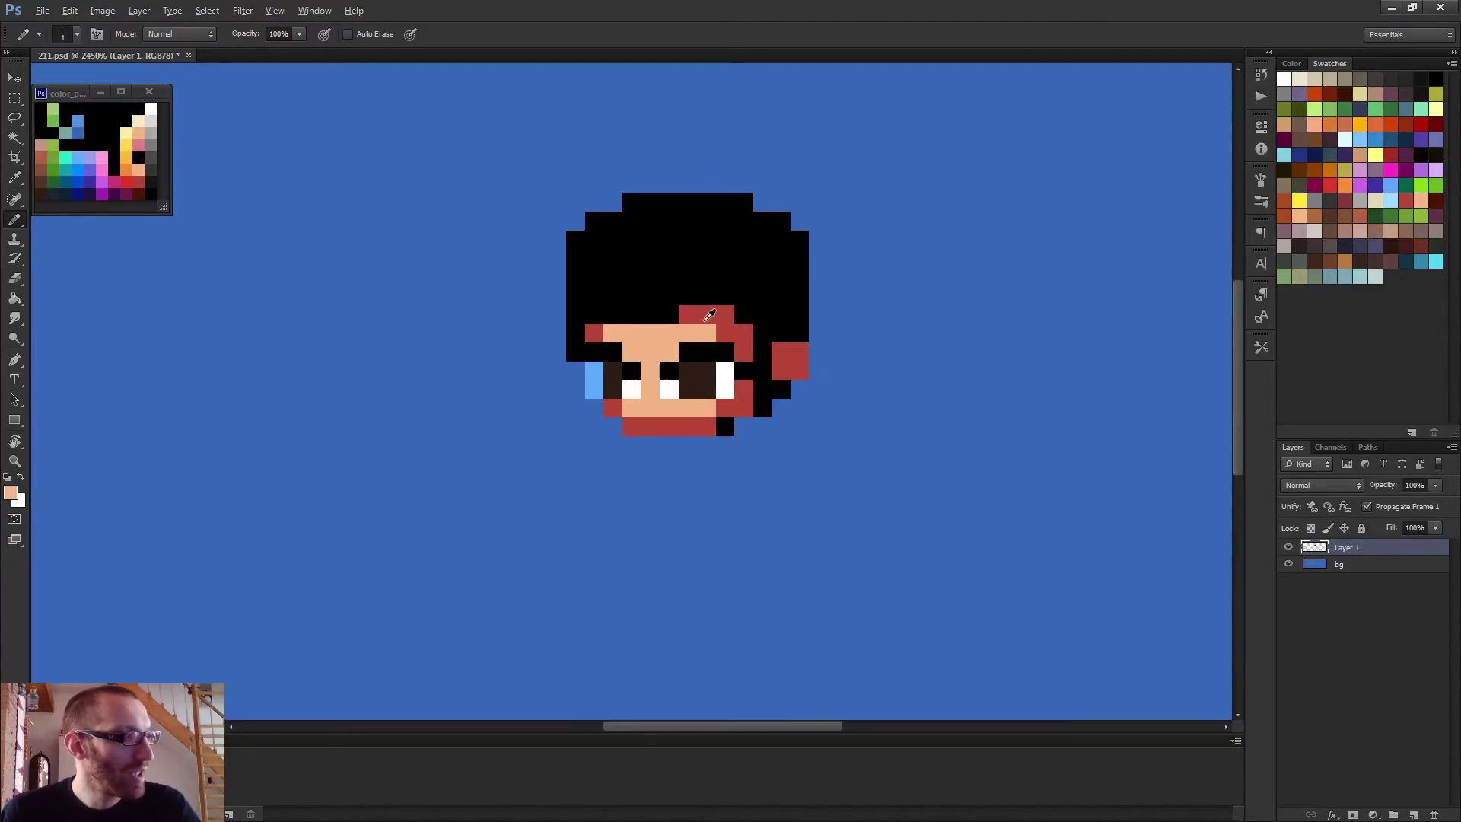
alt+click(707, 312)
drag(596, 333, 630, 324)
alt+click(662, 339)
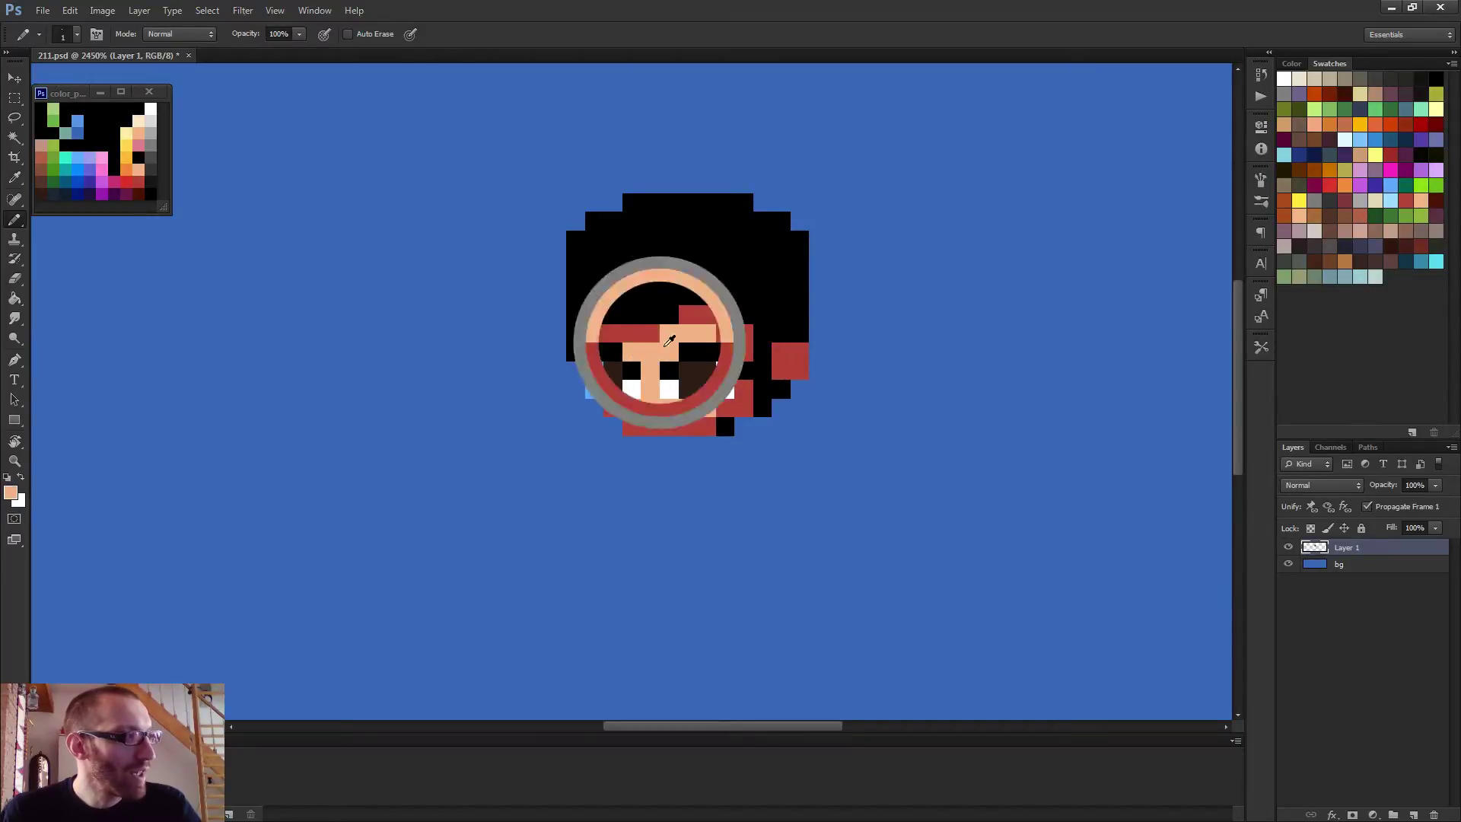
click(649, 333)
alt+scroll(654, 338, down, 2)
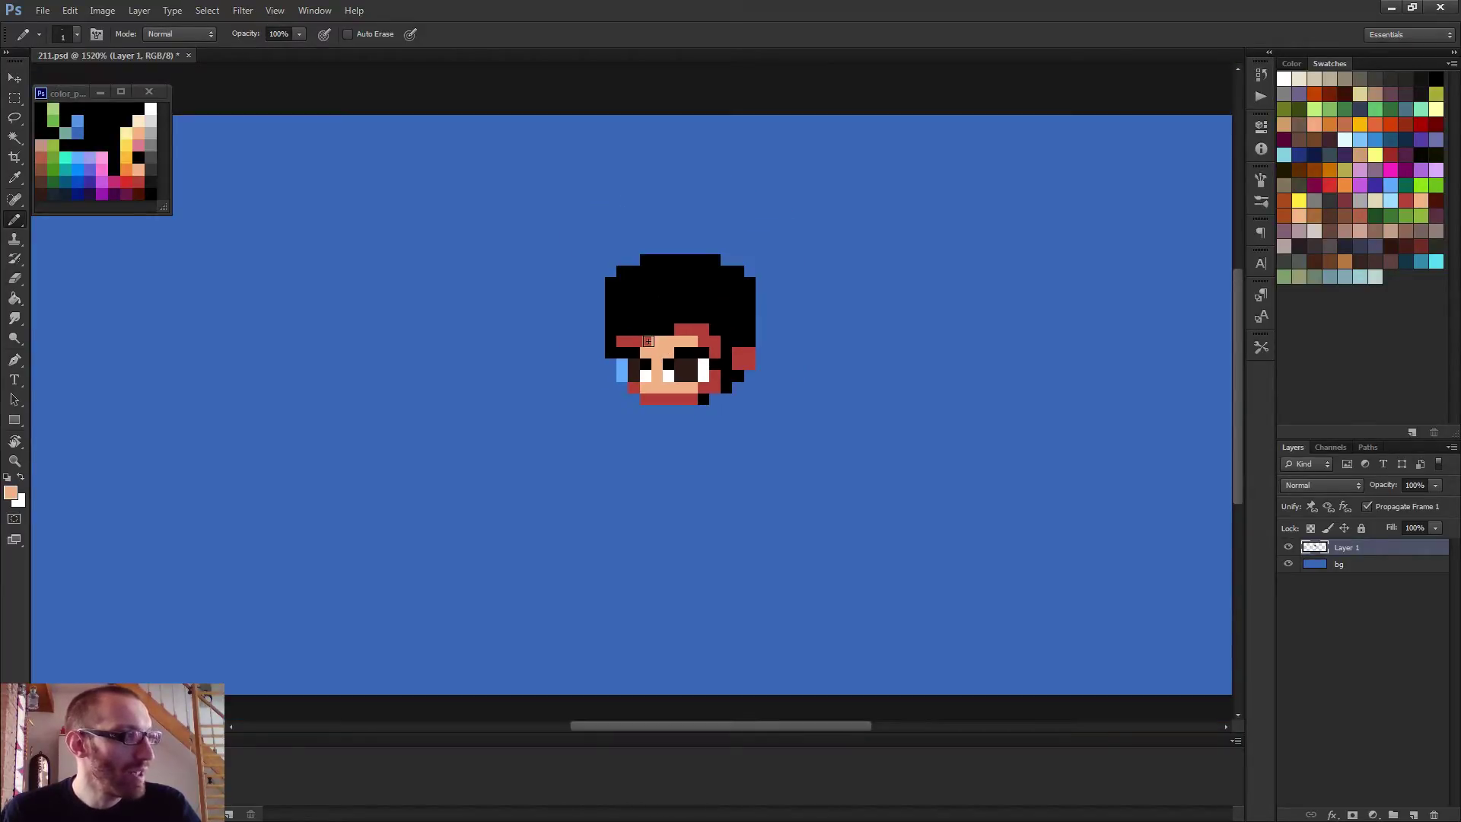
click(636, 342)
alt+scroll(704, 369, down, 2)
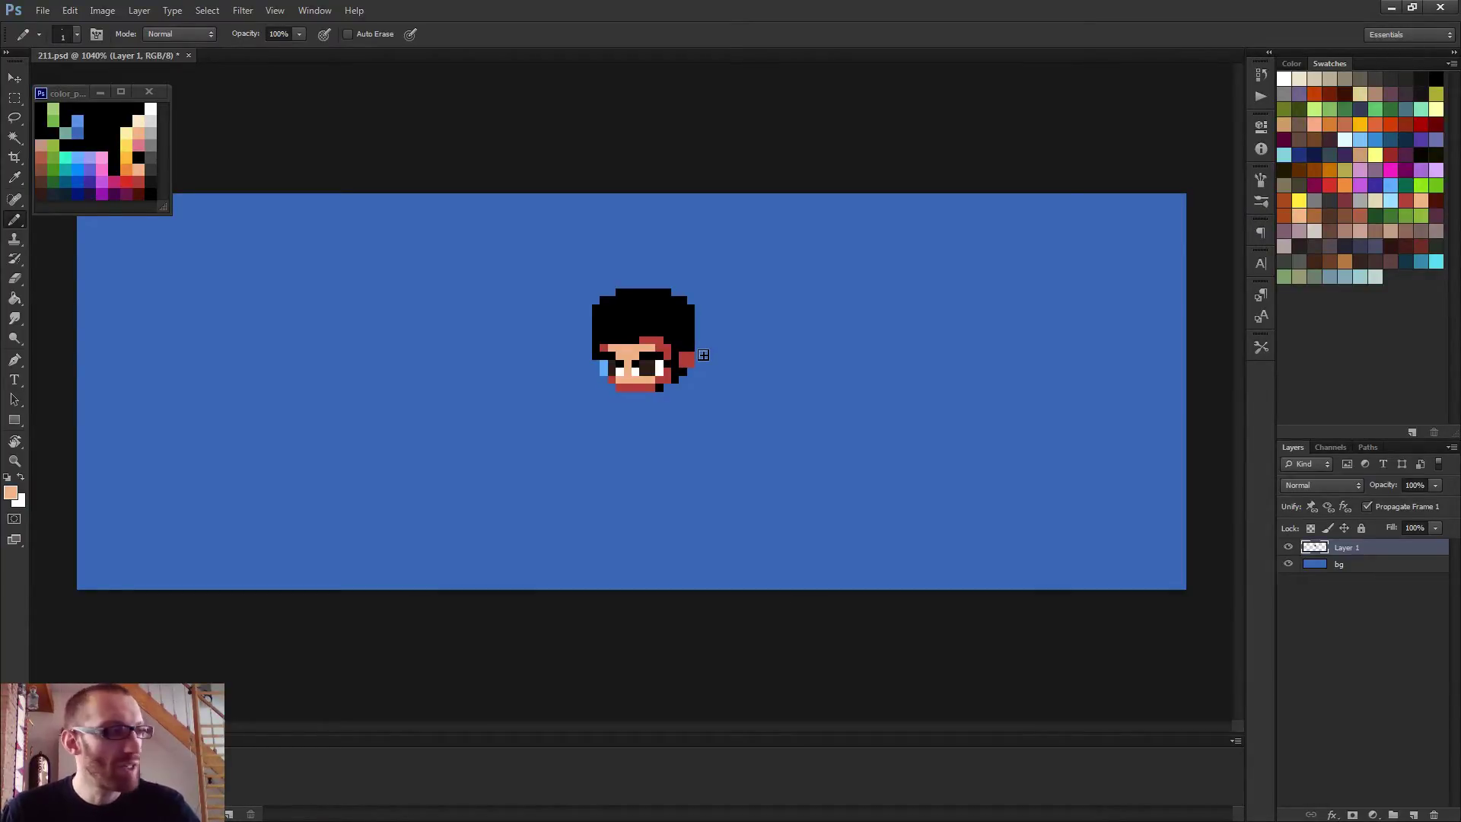
alt+scroll(670, 362, up, 2)
alt+scroll(632, 381, up, 2)
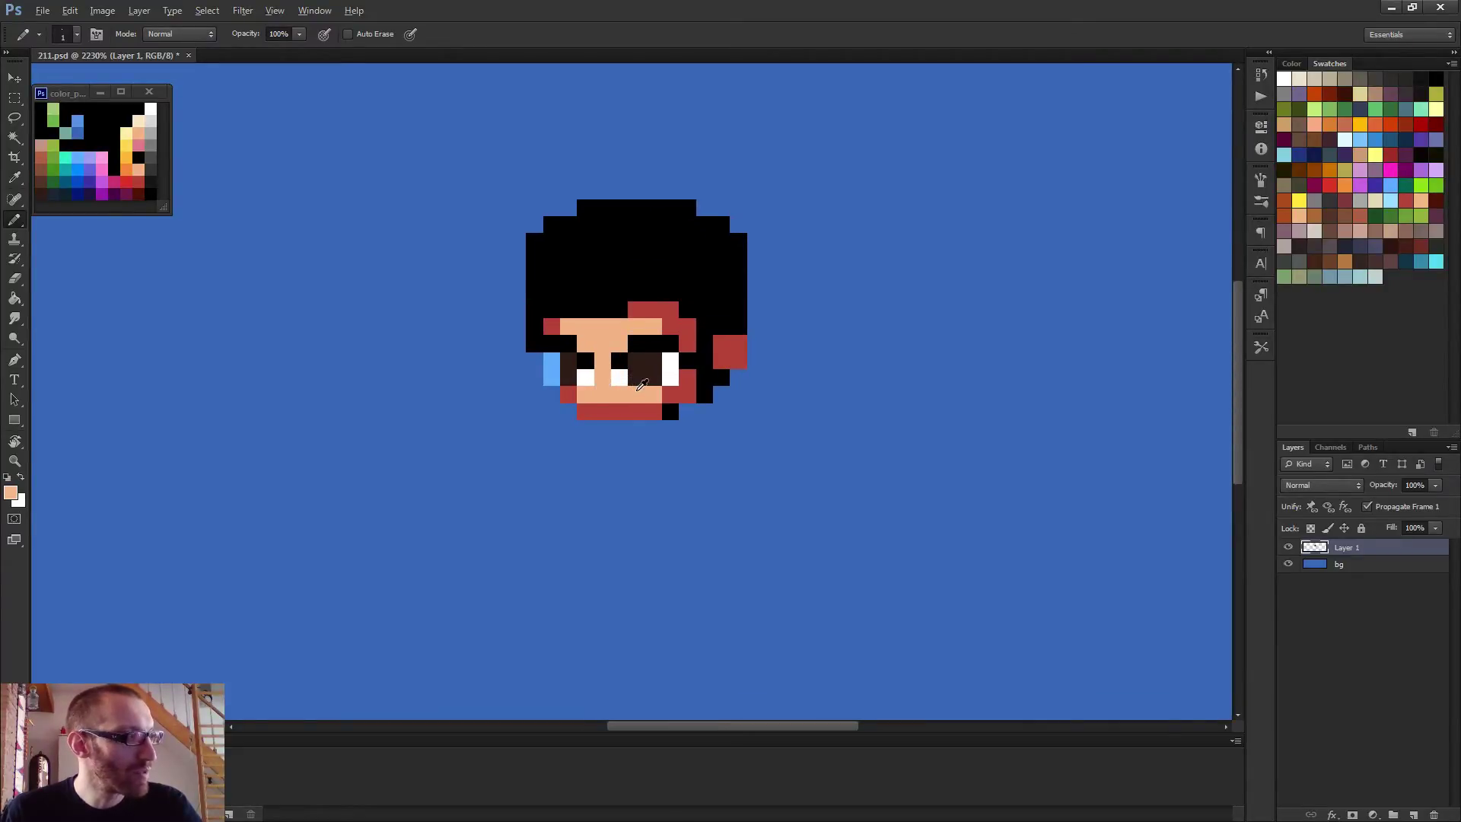
Paint a dark maroon torso block about seven pixels wide and four pixels tall directly beneath the chin
alt+click(644, 409)
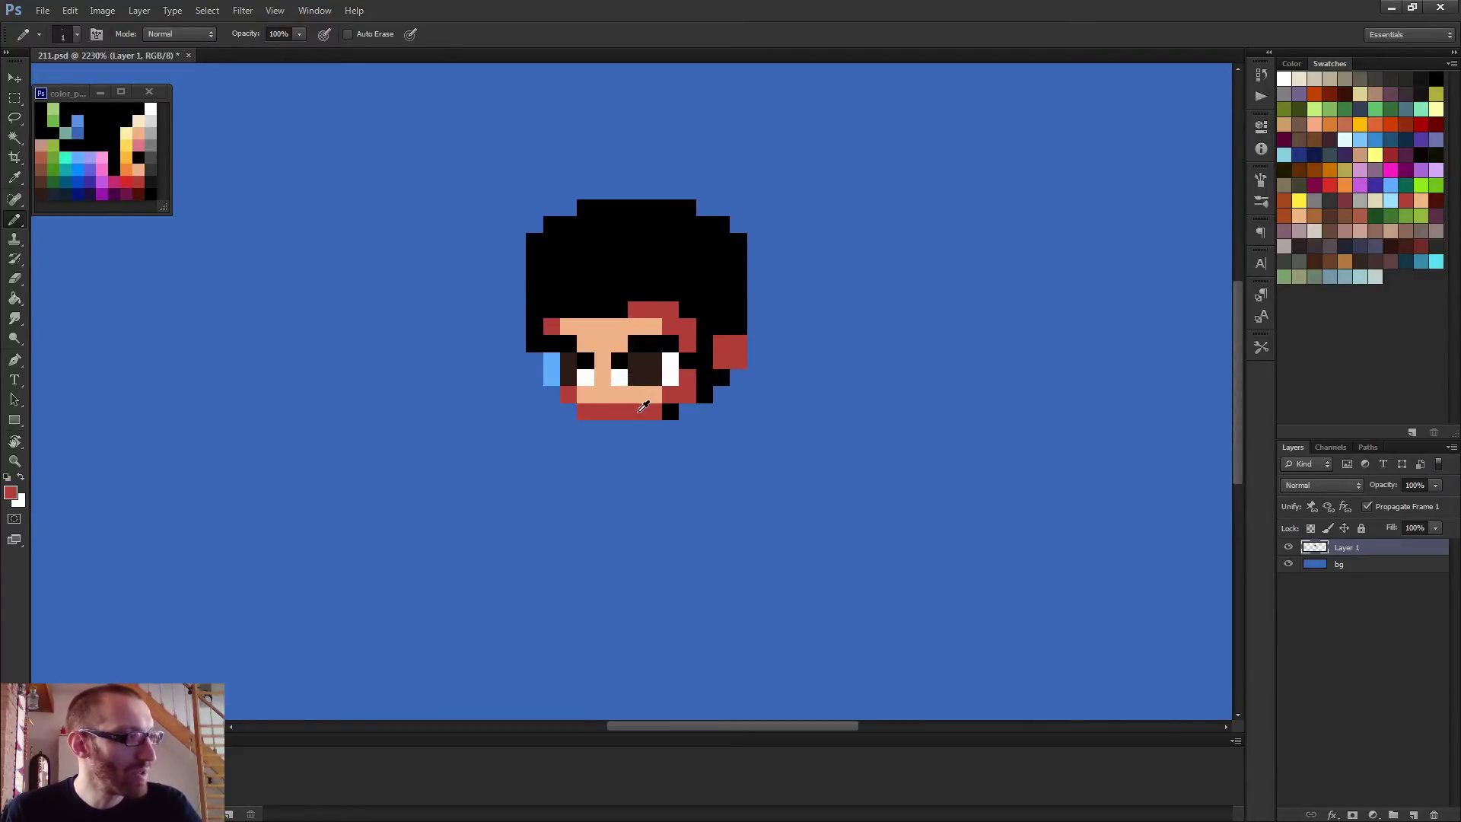
alt+click(128, 196)
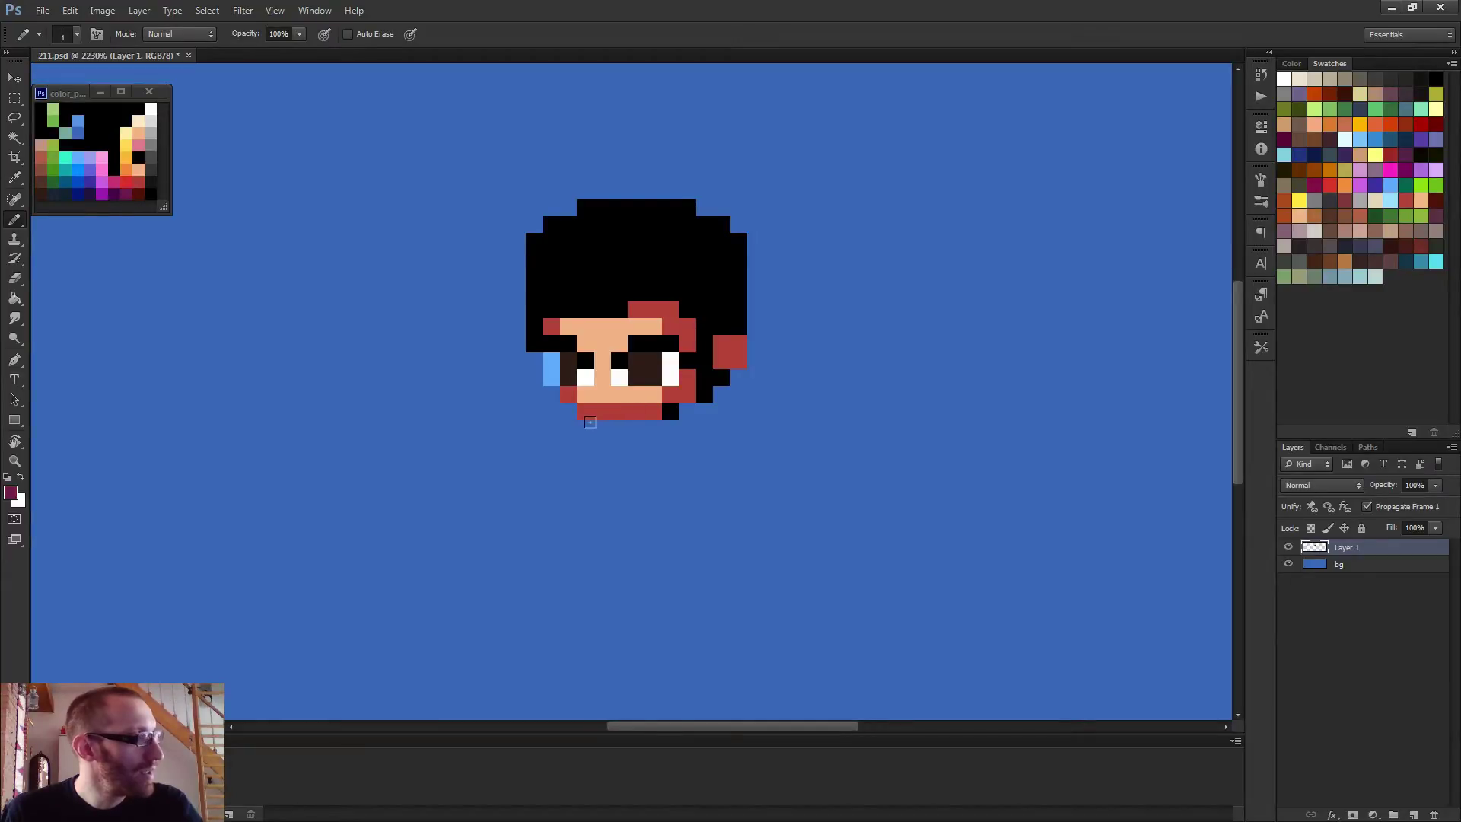
mouse_move(585, 426)
mouse_down()
mouse_move(665, 426)
mouse_move(564, 434)
mouse_move(655, 438)
mouse_move(659, 451)
mouse_move(564, 455)
mouse_move(561, 469)
mouse_move(645, 471)
mouse_up()
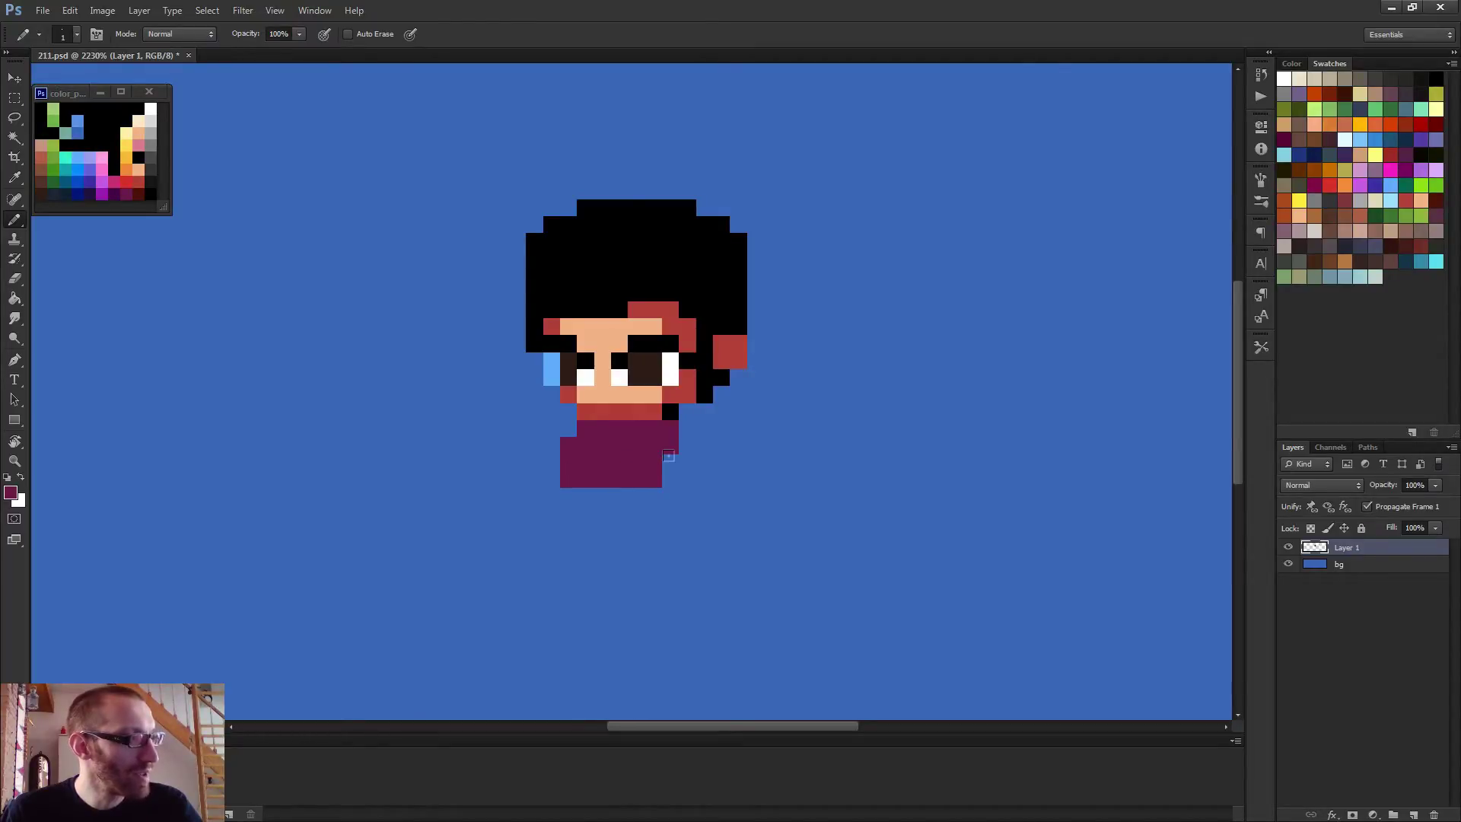
click(668, 458)
click(564, 428)
Try widening the torso on both sides and lengthening it downward with a tapered bottom
drag(547, 459, 544, 473)
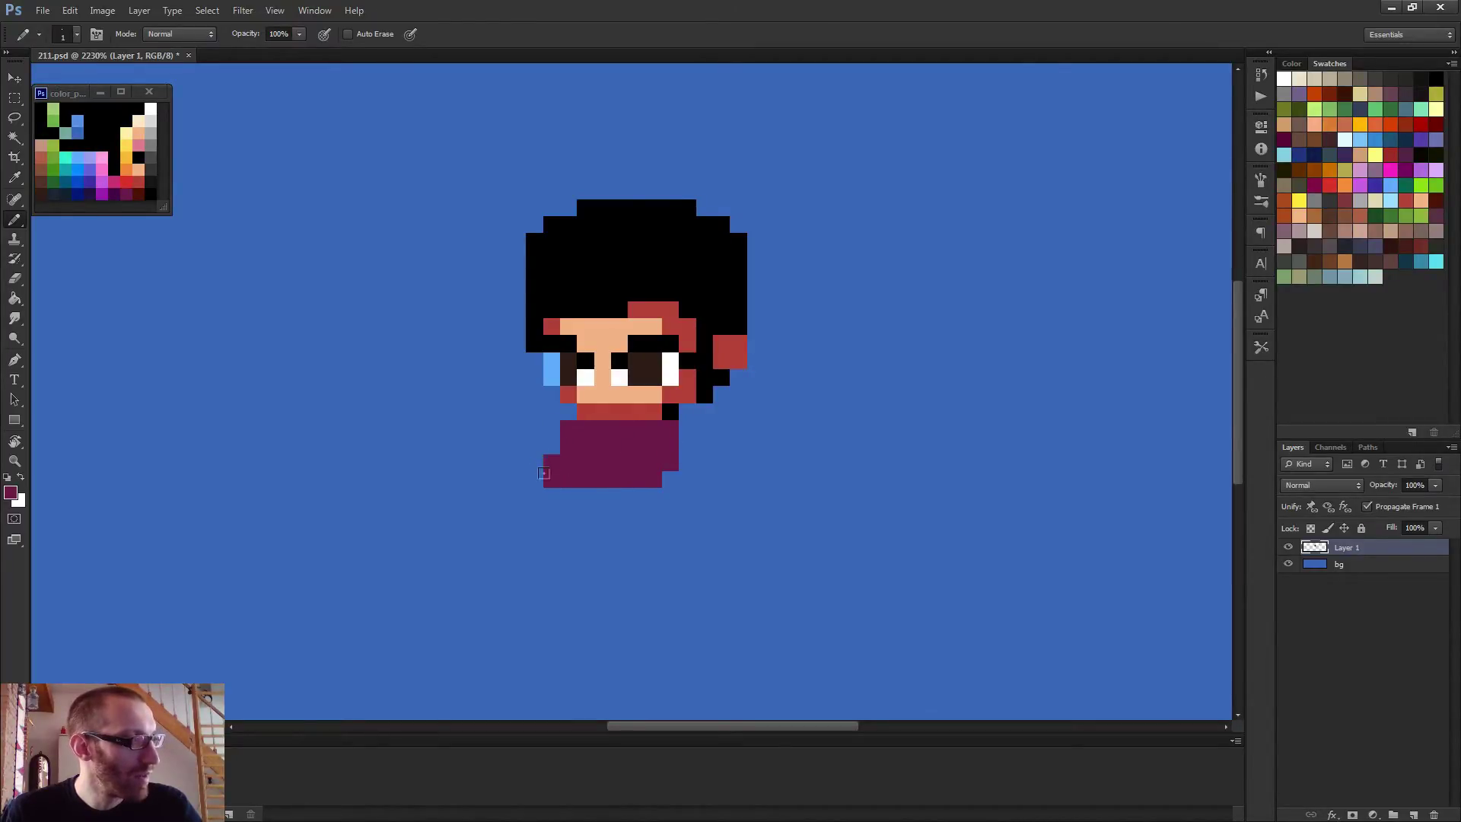
click(547, 445)
mouse_move(688, 441)
mouse_down()
mouse_move(656, 485)
mouse_move(603, 500)
mouse_move(648, 487)
mouse_move(616, 516)
mouse_move(570, 518)
mouse_move(541, 483)
mouse_move(622, 491)
mouse_move(579, 507)
mouse_up()
click(669, 479)
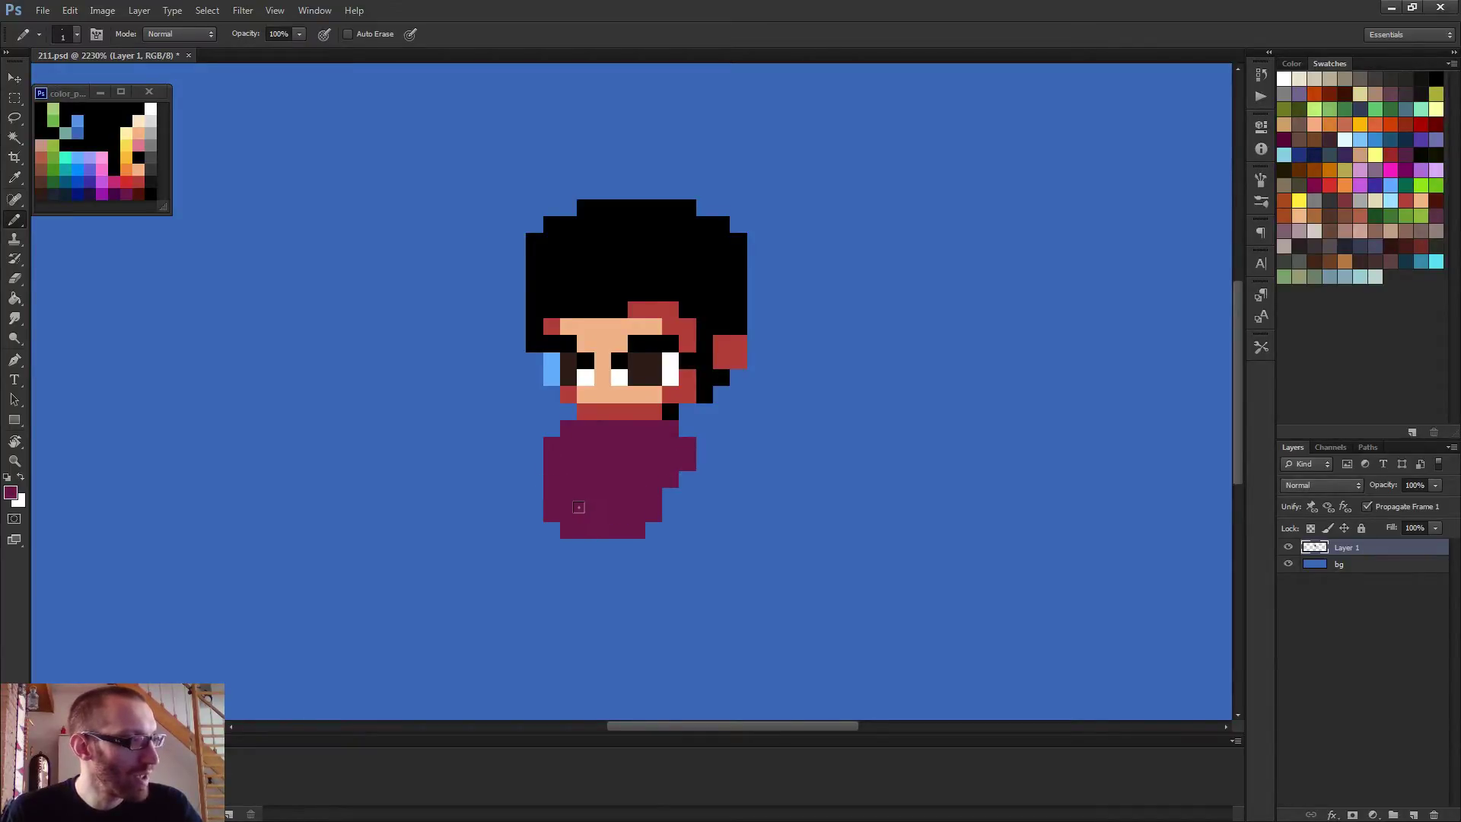
Undo the widening and lengthening strokes on the torso, back to the small block beneath the chin
key(ctrl+alt+z)
key(ctrl+alt+z)
key(ctrl+alt+z)
key(ctrl+alt+z)
key(ctrl+alt+z)
key(ctrl+alt+z)
key(ctrl+alt+z)
key(ctrl+alt+z)
key(ctrl+alt+z)
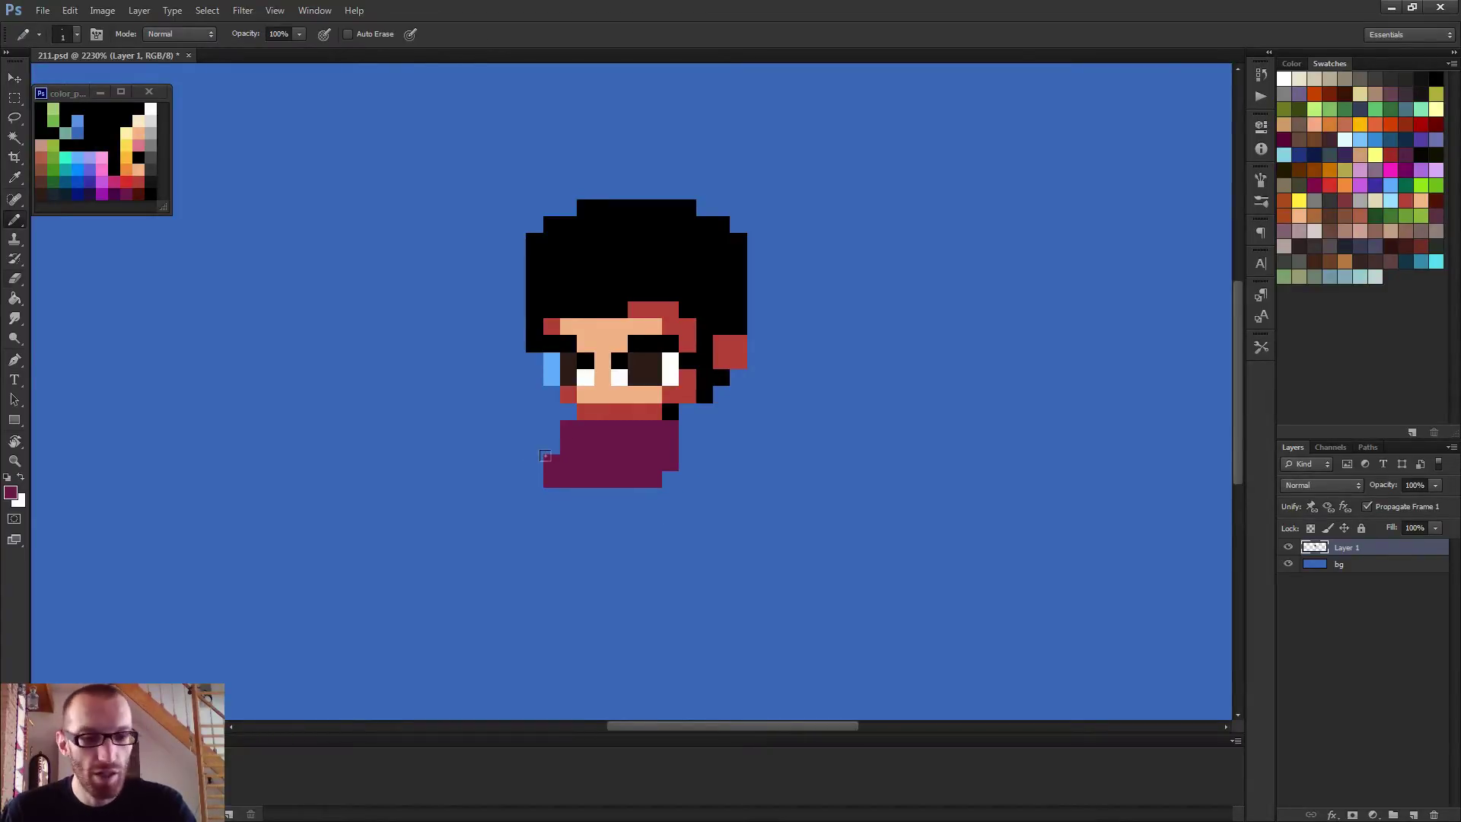
key(ctrl+alt+z)
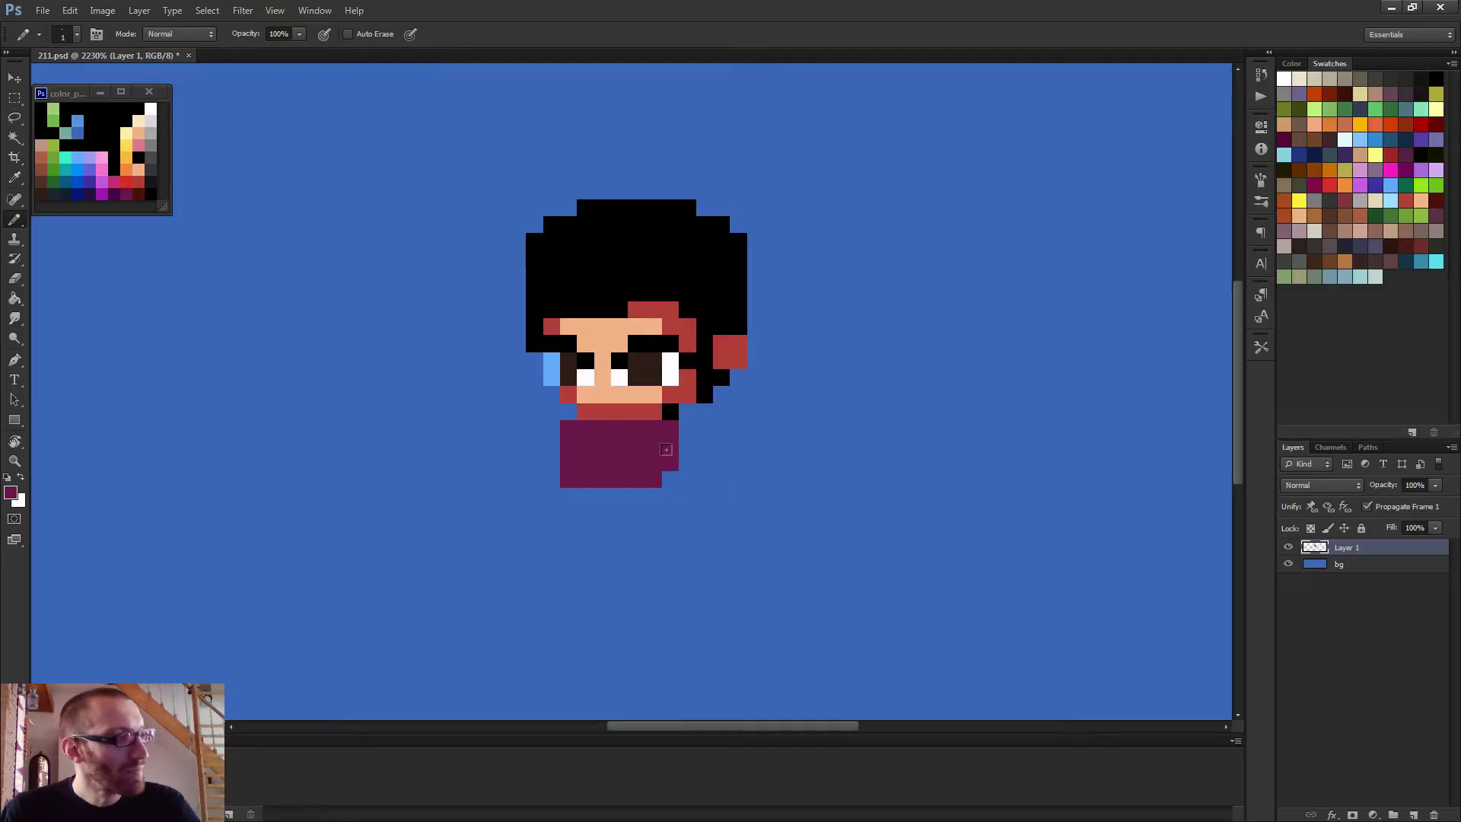
Slant the maroon torso to the right by widening its lower right edge and adding two rows beneath, offset one pixel
drag(685, 461, 683, 487)
click(704, 496)
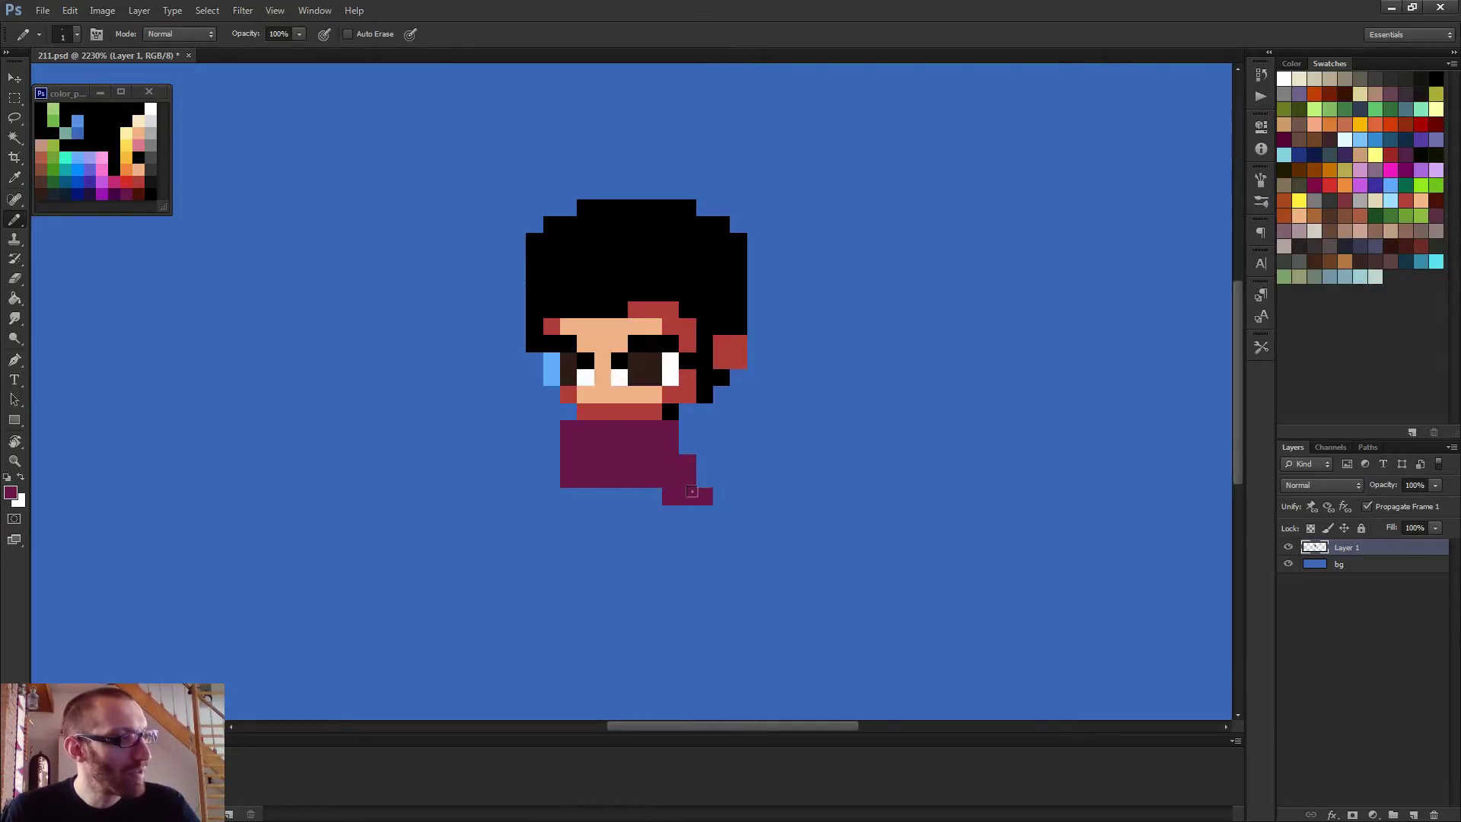
drag(587, 483, 720, 513)
Erase the stray pixel at the torso's lower right edge and one pixel from each of its upper corners
key(e)
click(721, 513)
scroll(720, 508, down, 3)
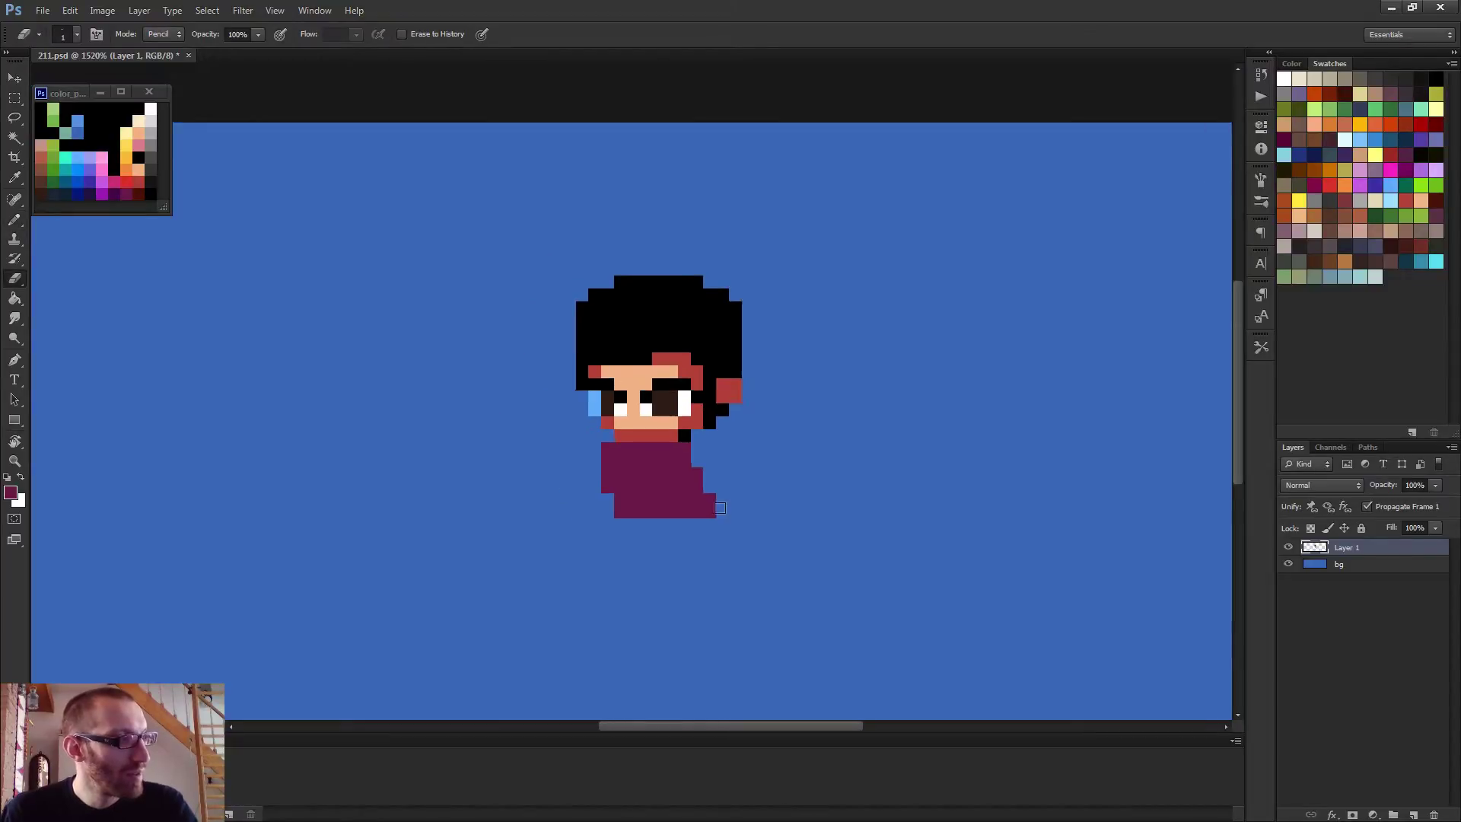
scroll(720, 508, down, 1)
click(693, 455)
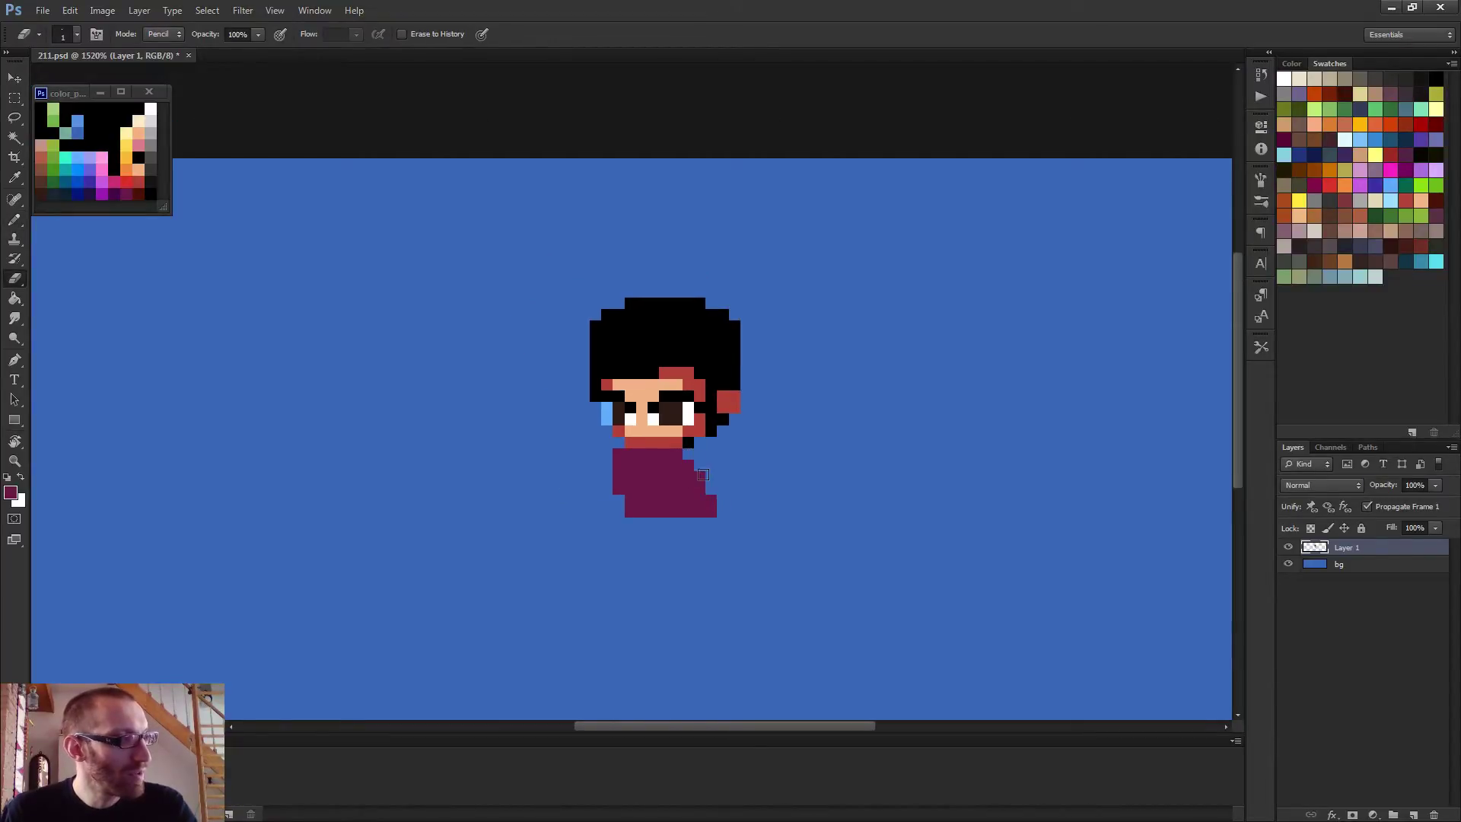
click(617, 455)
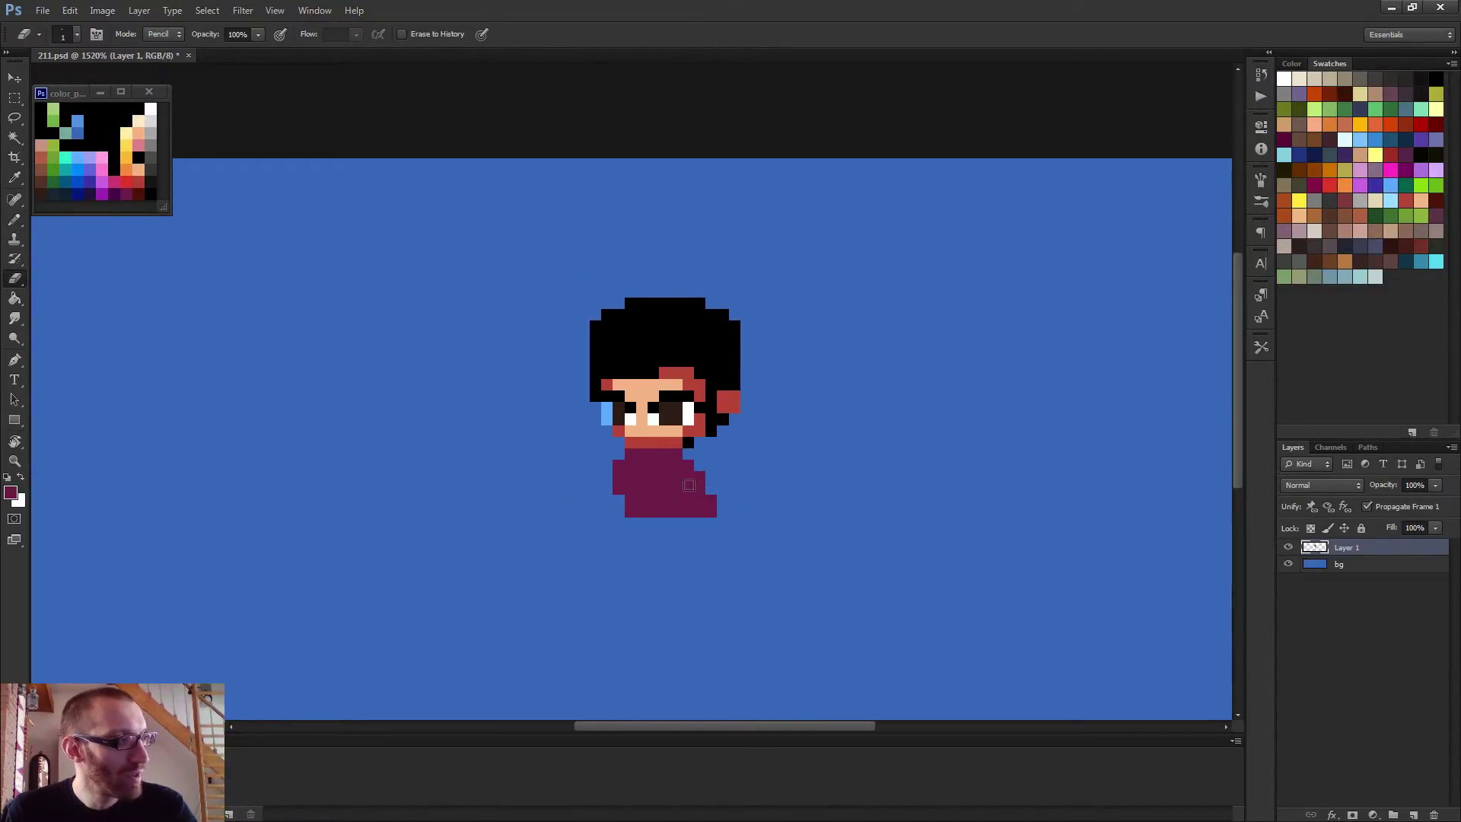
Select the whole head above the torso, move it two pixels left and one pixel down, and deselect it
key(m)
drag(587, 520, 714, 496)
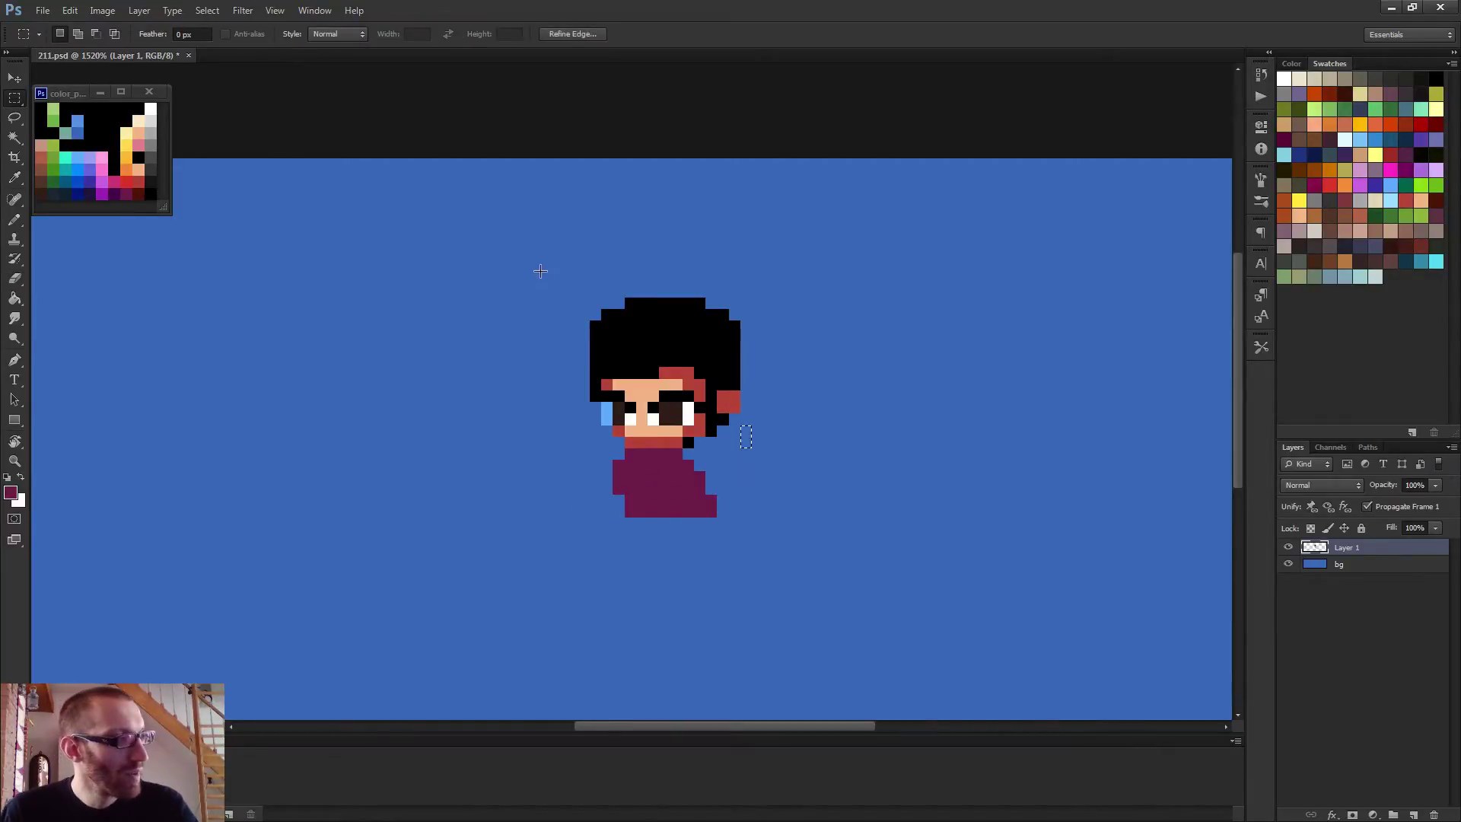
mouse_move(532, 263)
mouse_down()
mouse_move(750, 400)
mouse_move(758, 427)
mouse_up()
key(v)
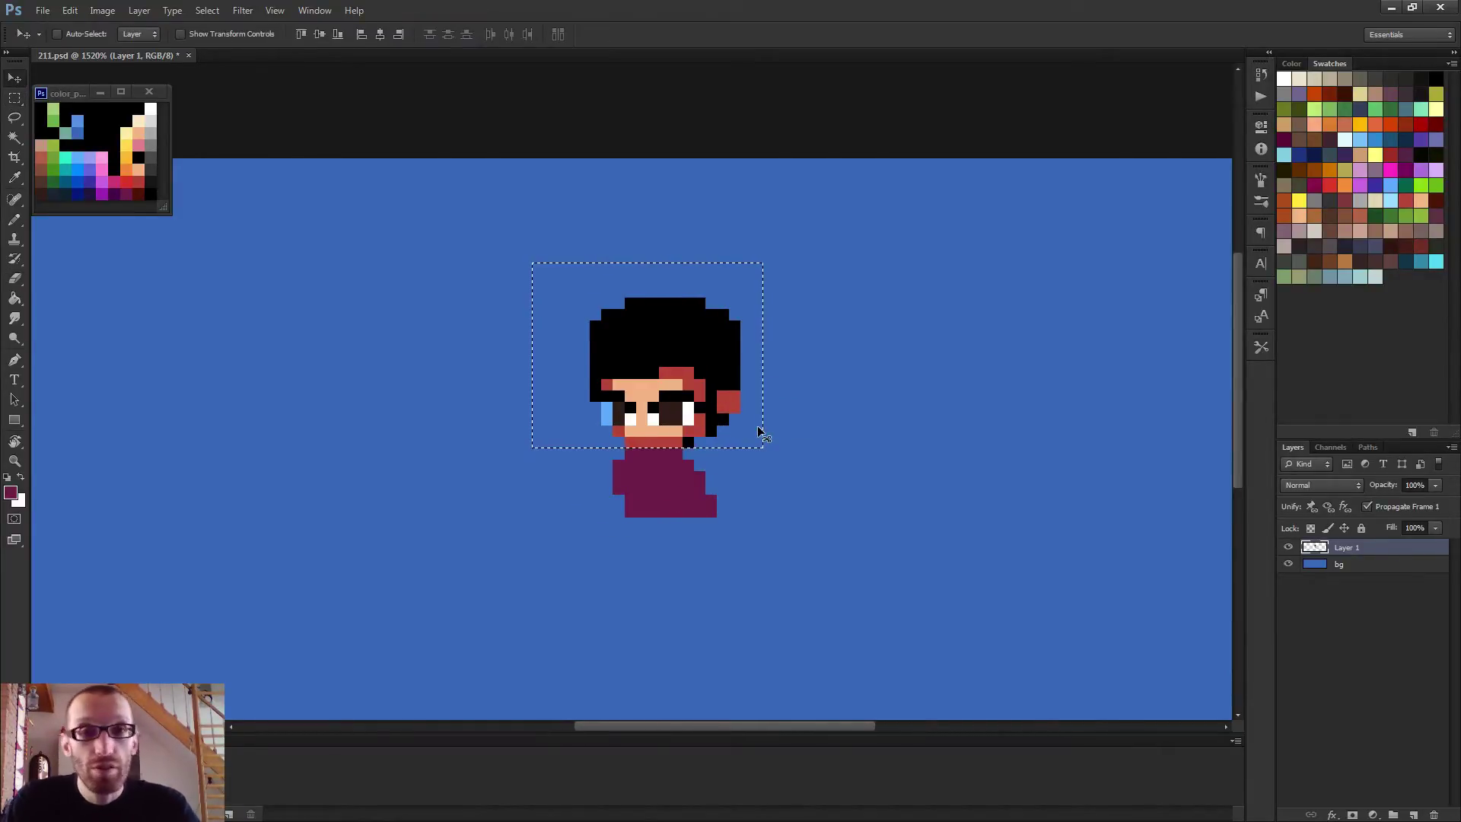
key(Left)
key(Left)
key(Down)
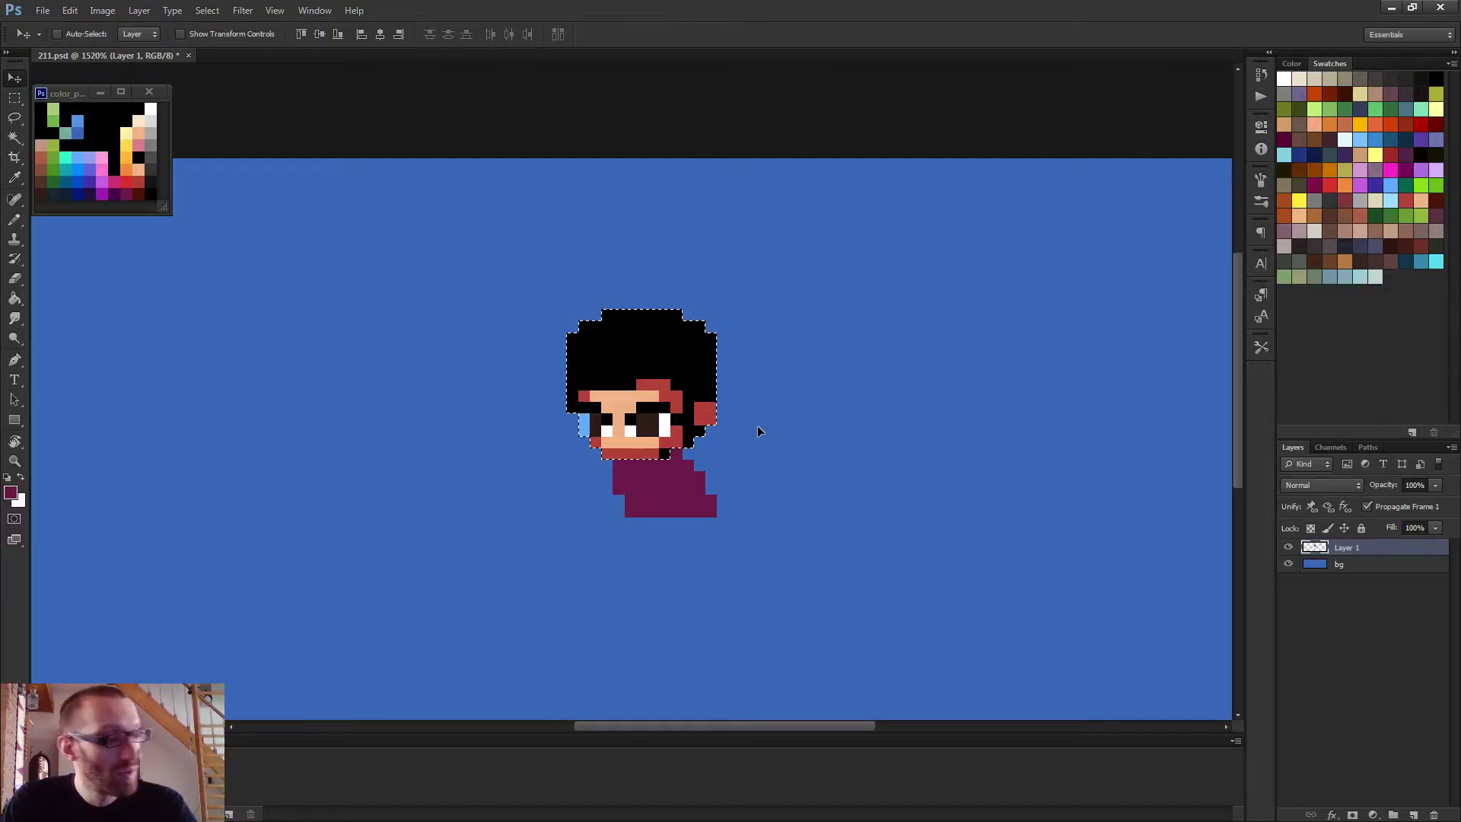
key(ctrl+d)
Extend the torso's upper two rows one pixel to the right in dark maroon using the Pencil tool
key(b)
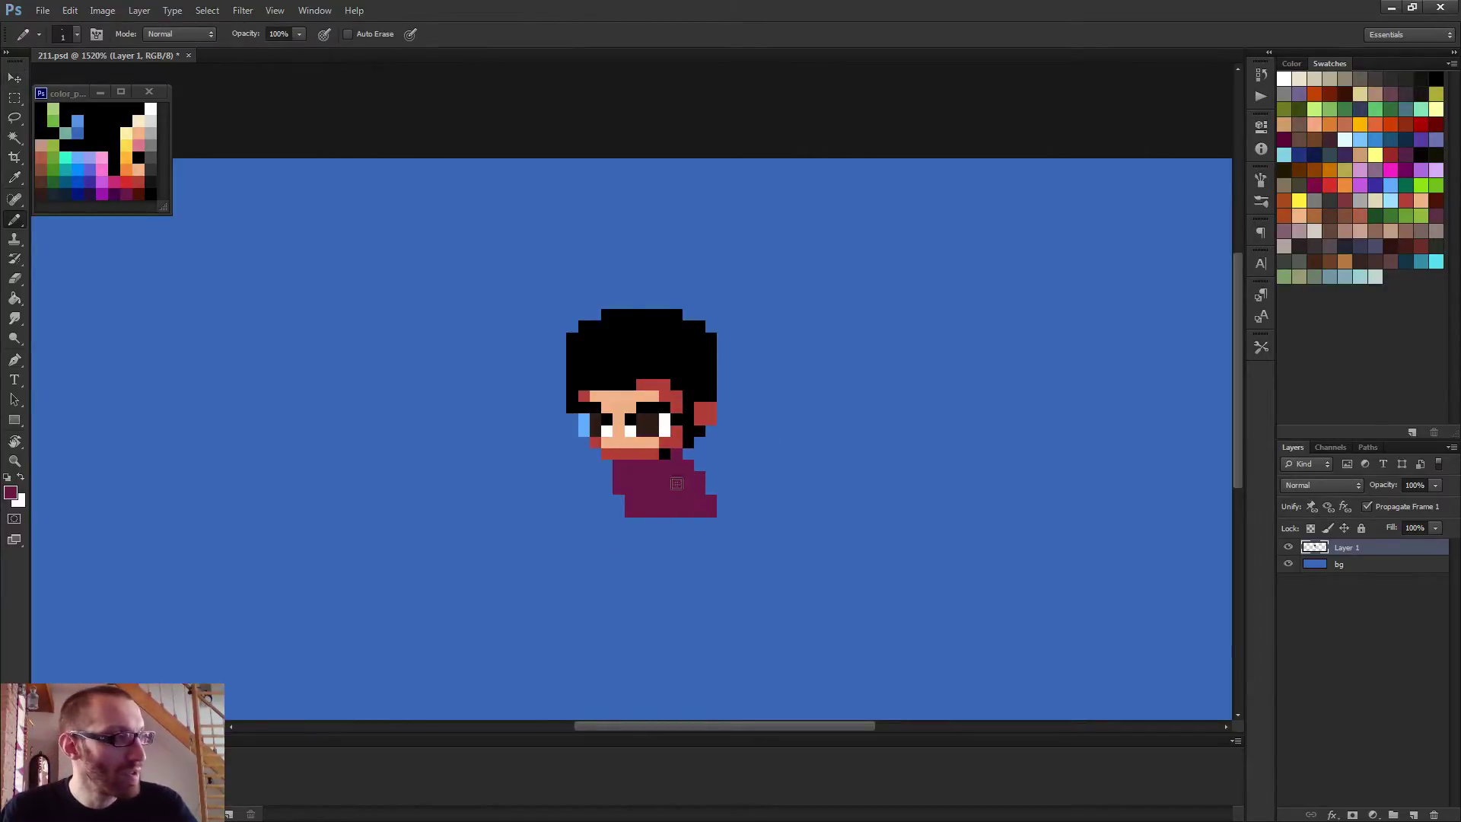
scroll(676, 483, up, 2)
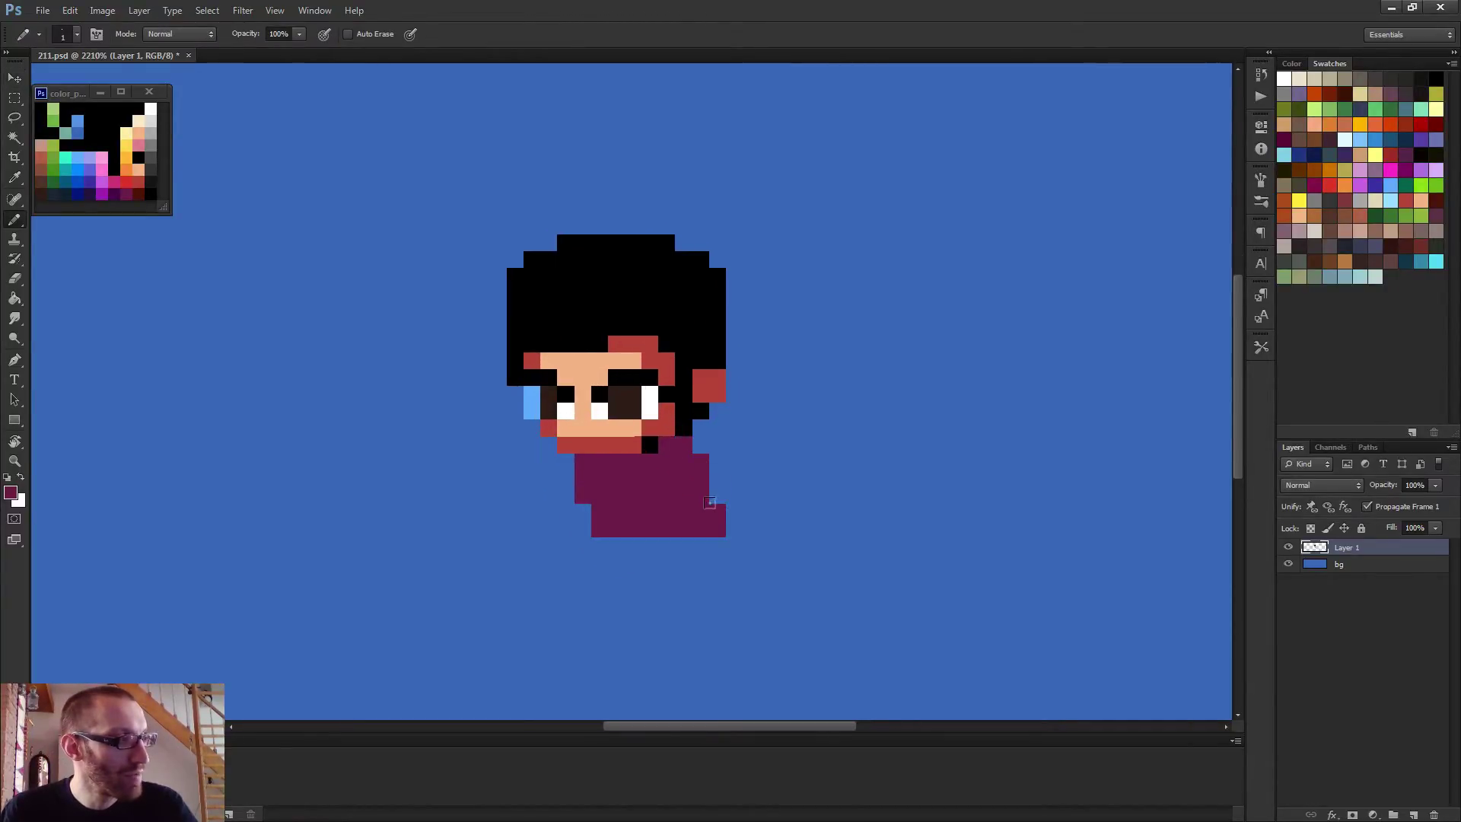
scroll(742, 517, down, 3)
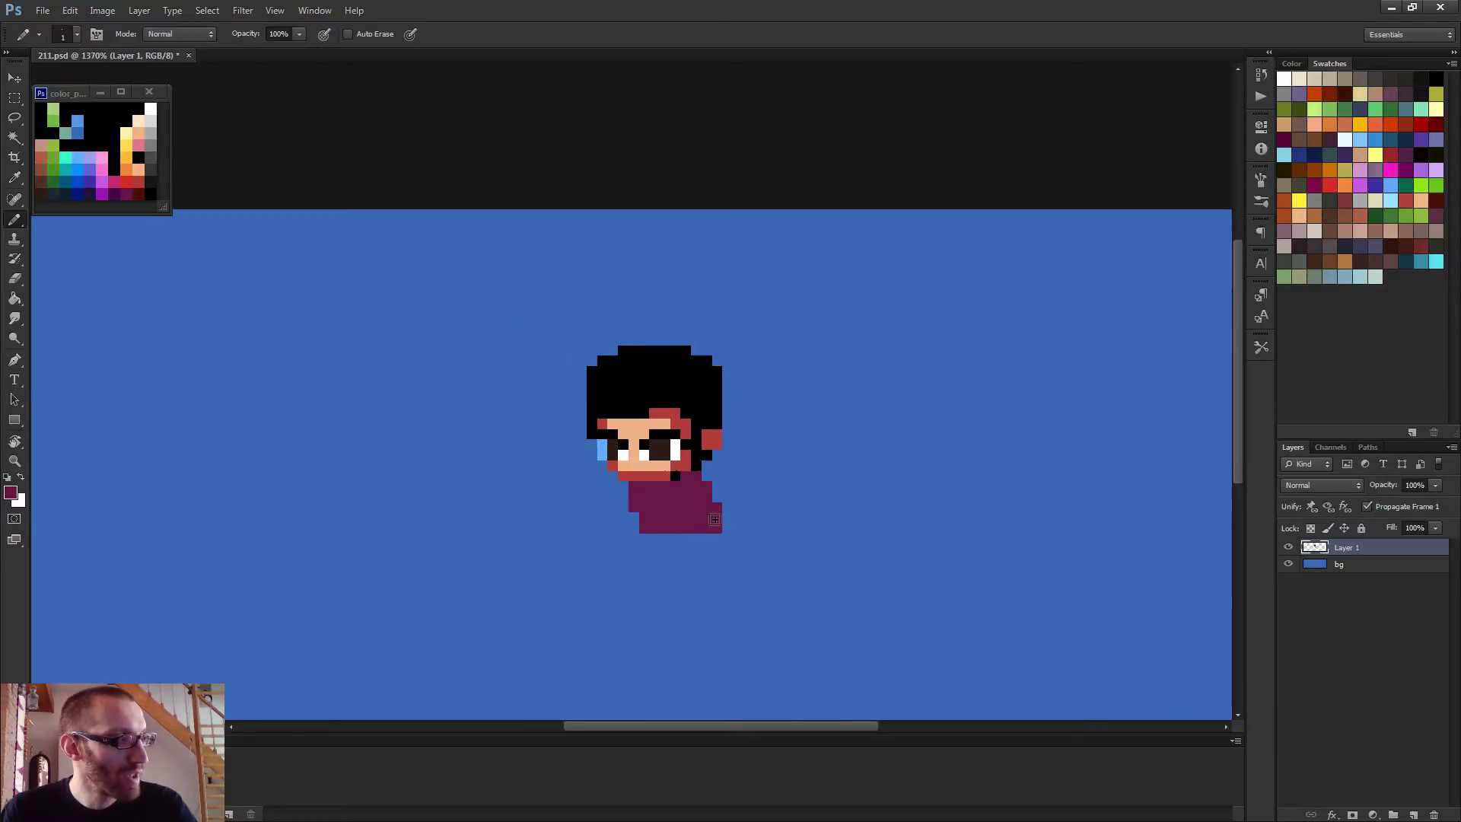
scroll(786, 509, up, 1)
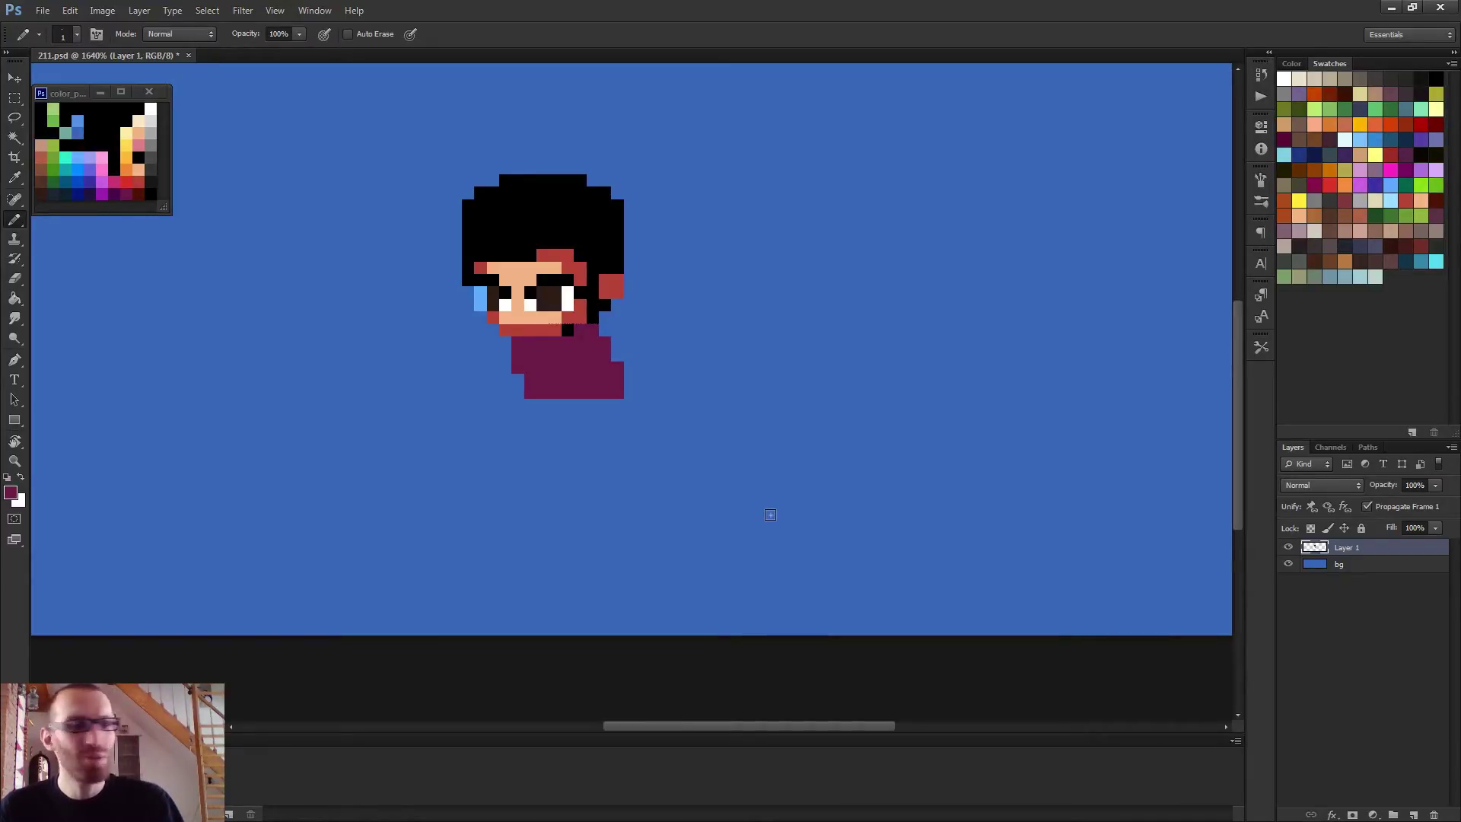
scroll(740, 505, up, 1)
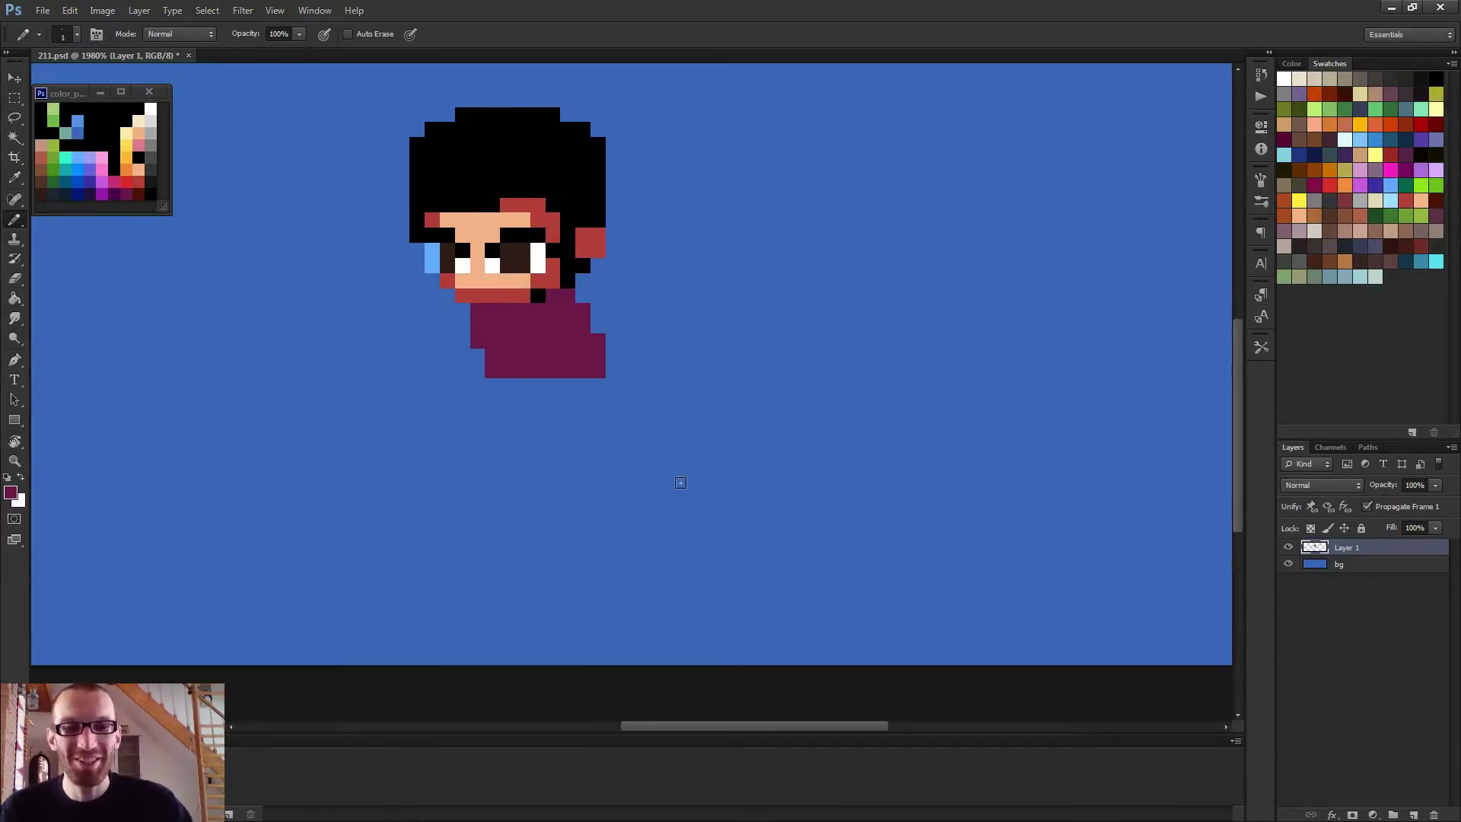
scroll(647, 431, up, 2)
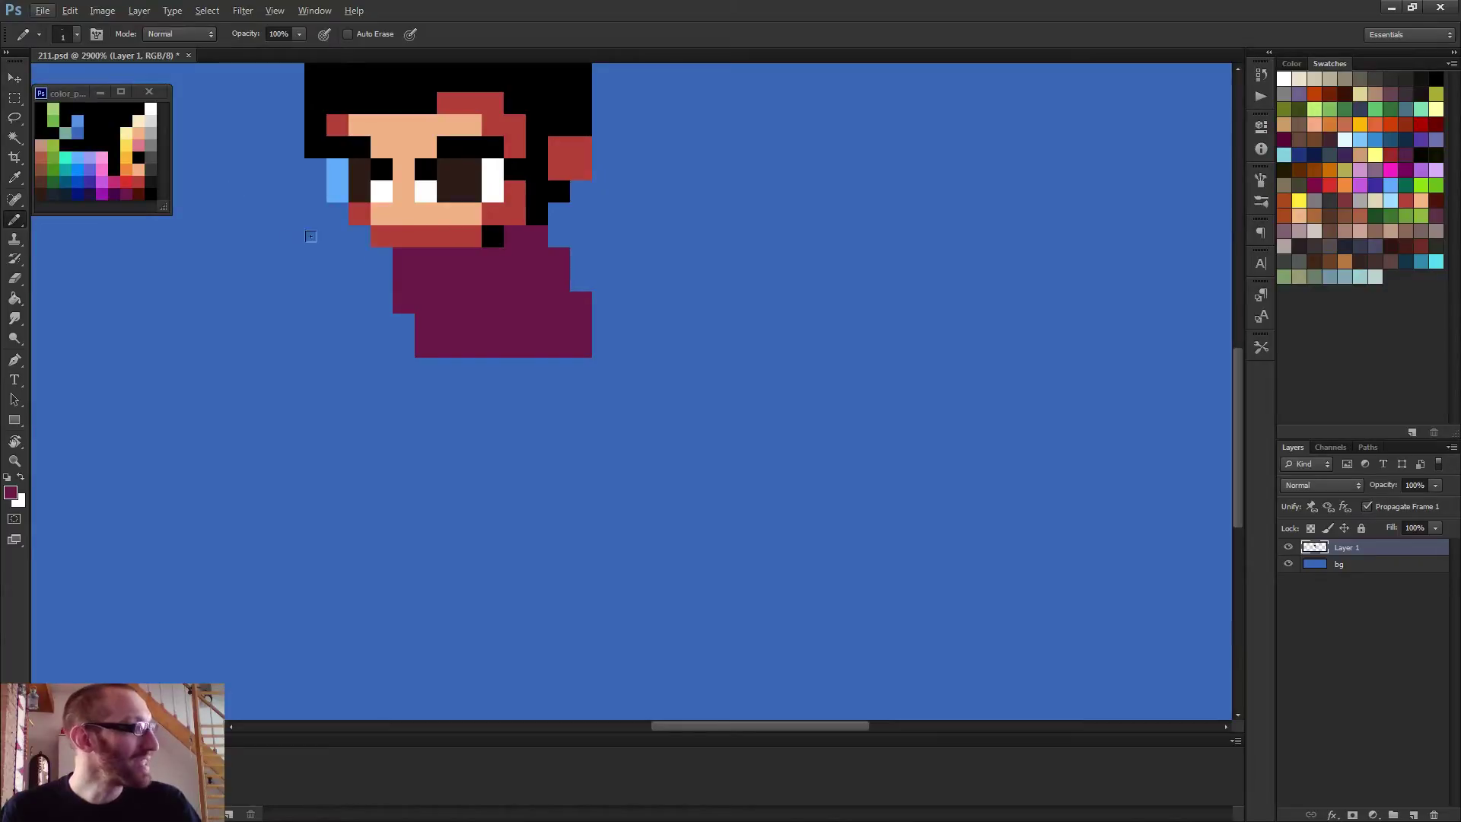
scroll(501, 206, down, 2)
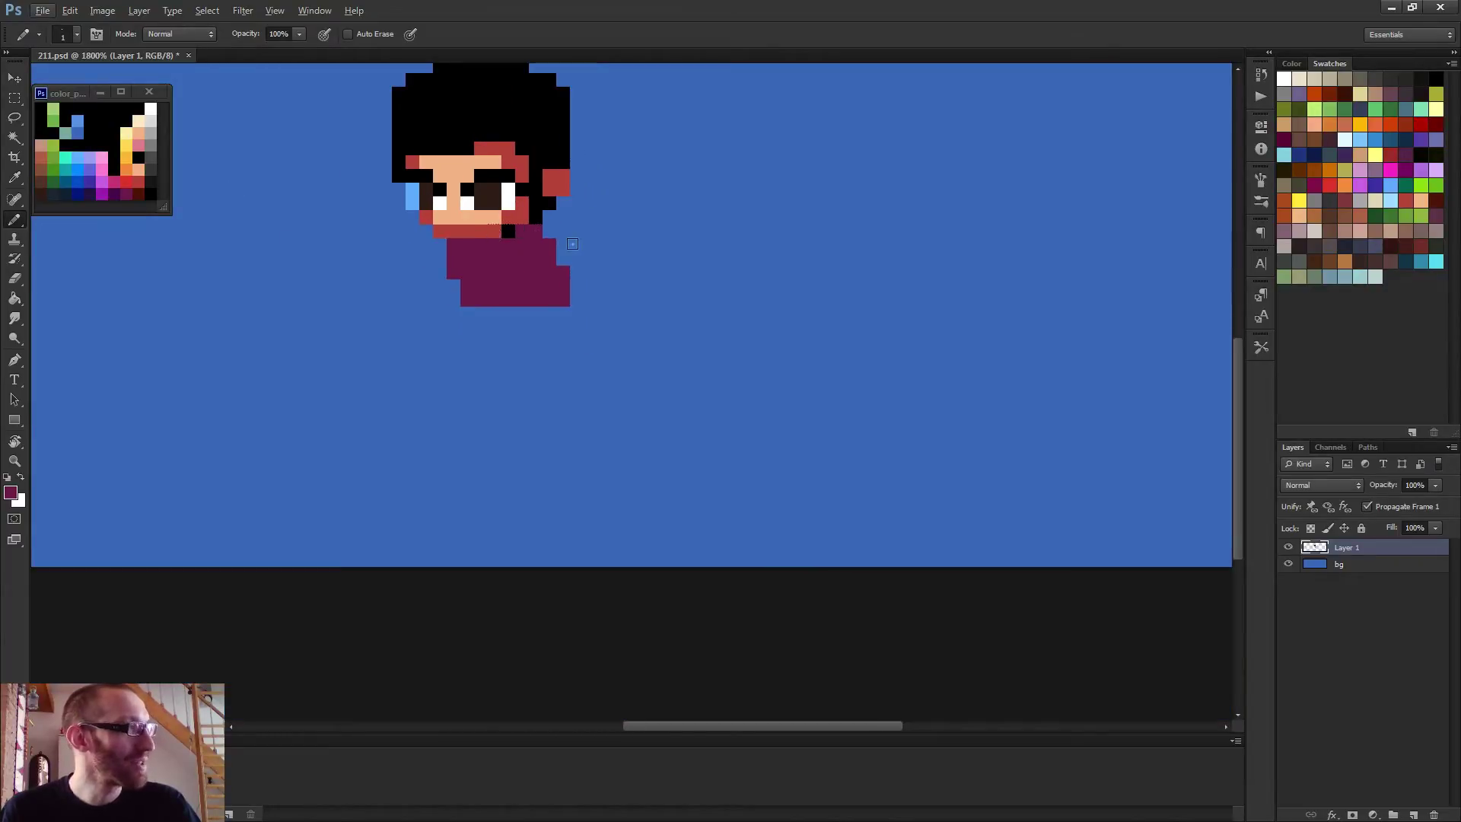
scroll(495, 236, down, 2)
scroll(477, 238, up, 1)
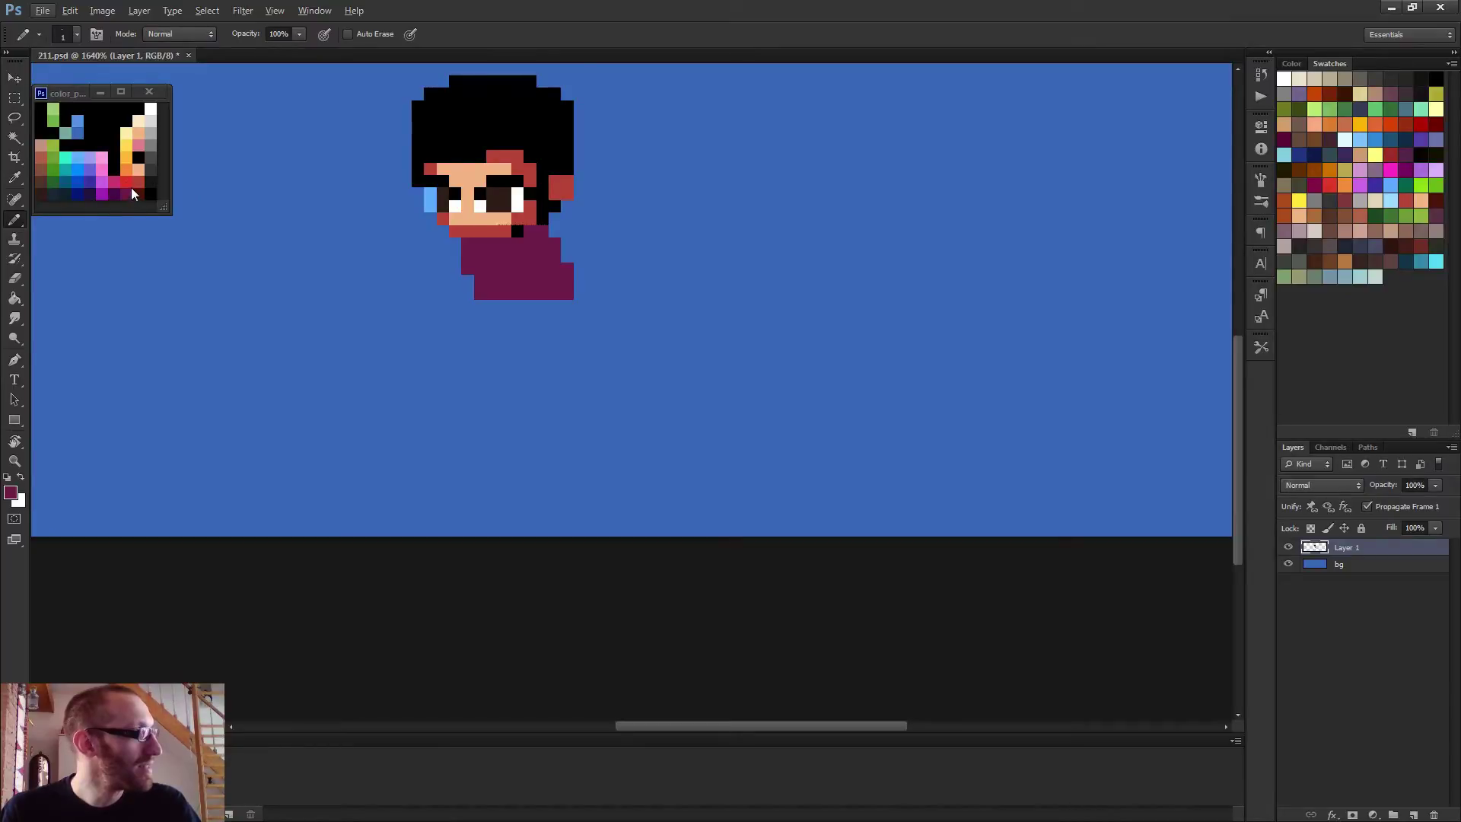
alt+click(131, 181)
alt+click(502, 254)
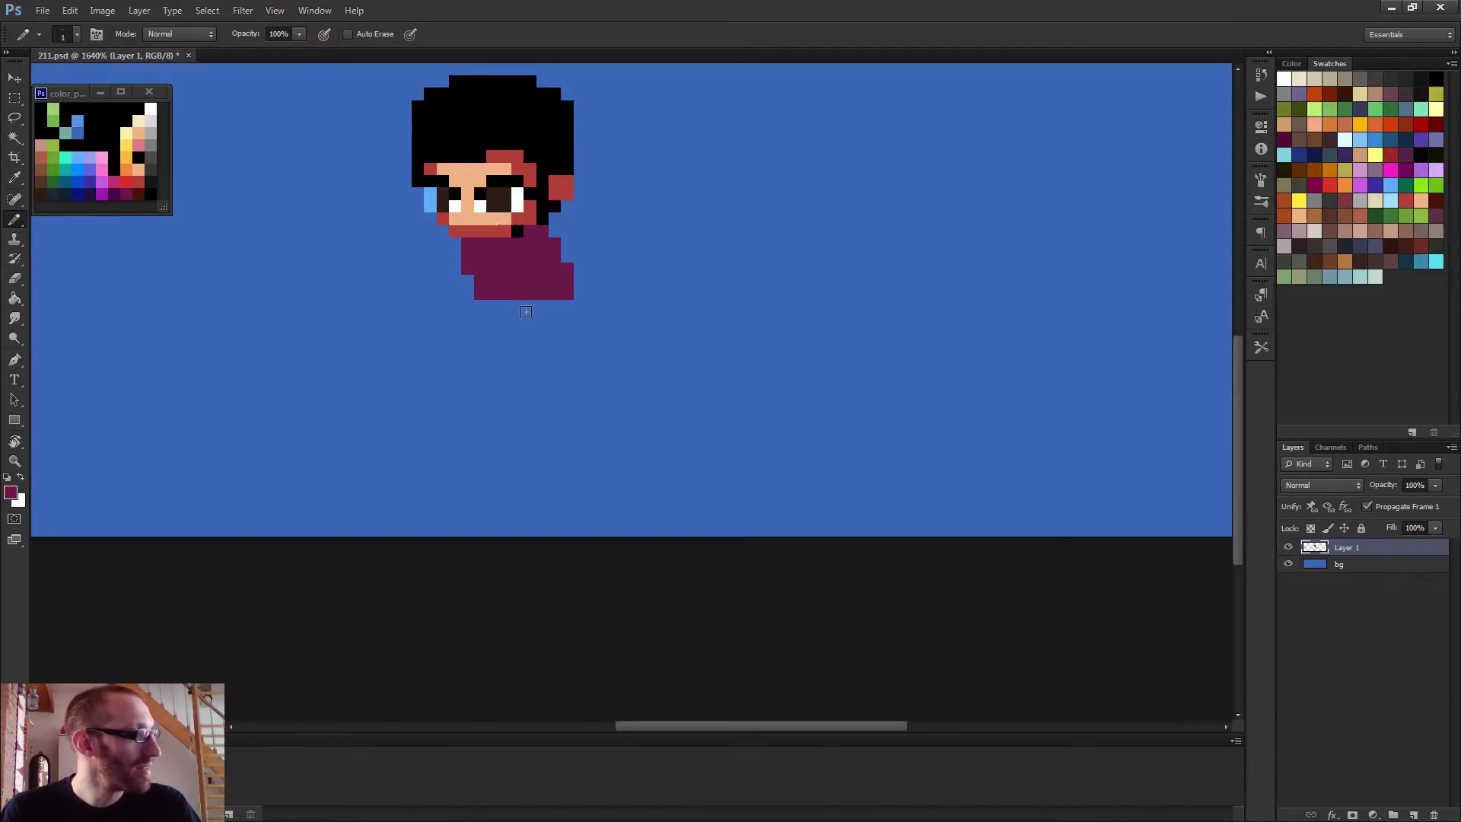
scroll(525, 312, down, 4)
scroll(665, 433, down, 1)
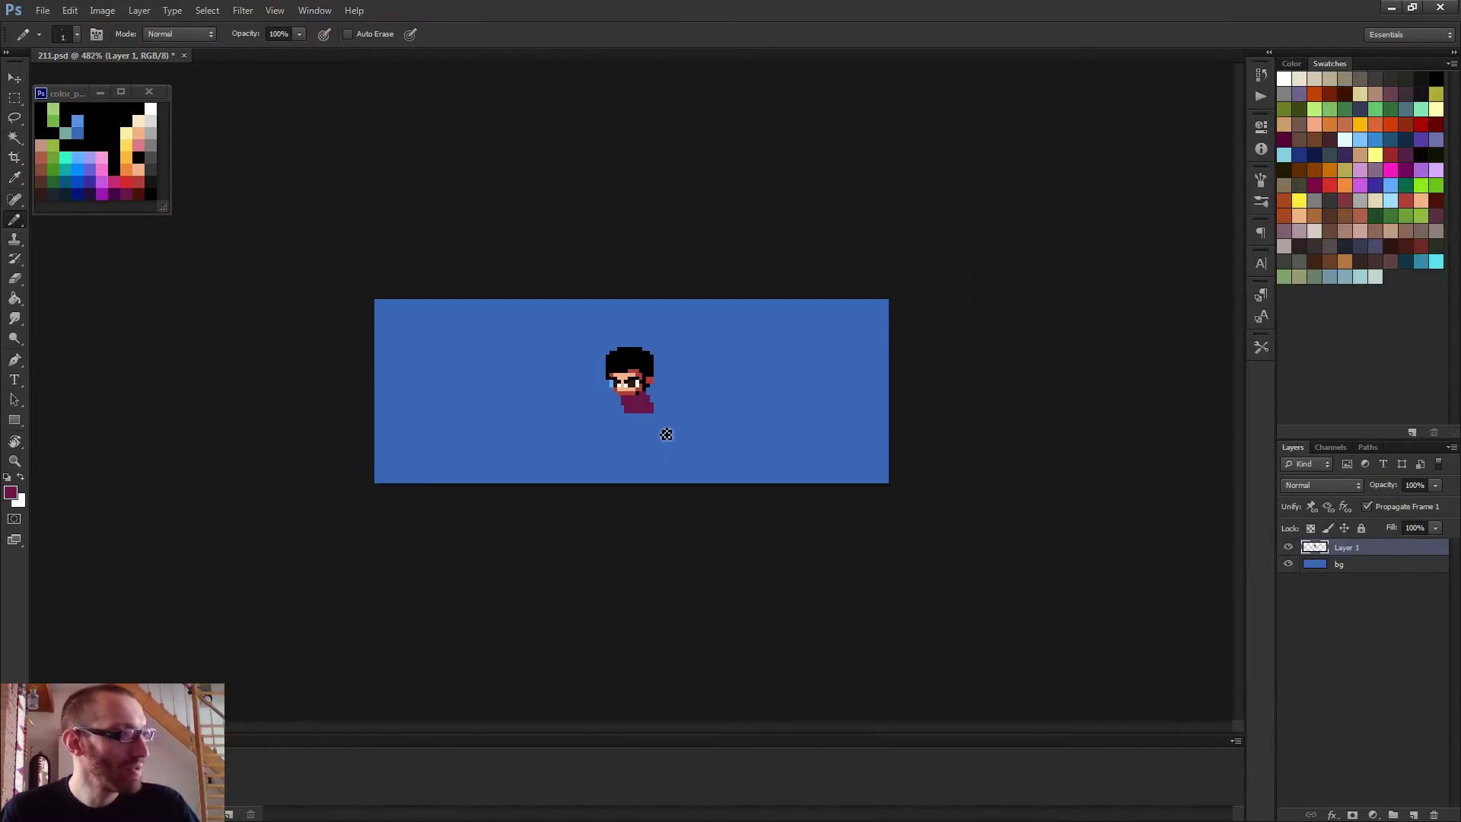
Recolour the black pixel at the right end of the chin with the face's red shading colour
scroll(646, 414, up, 4)
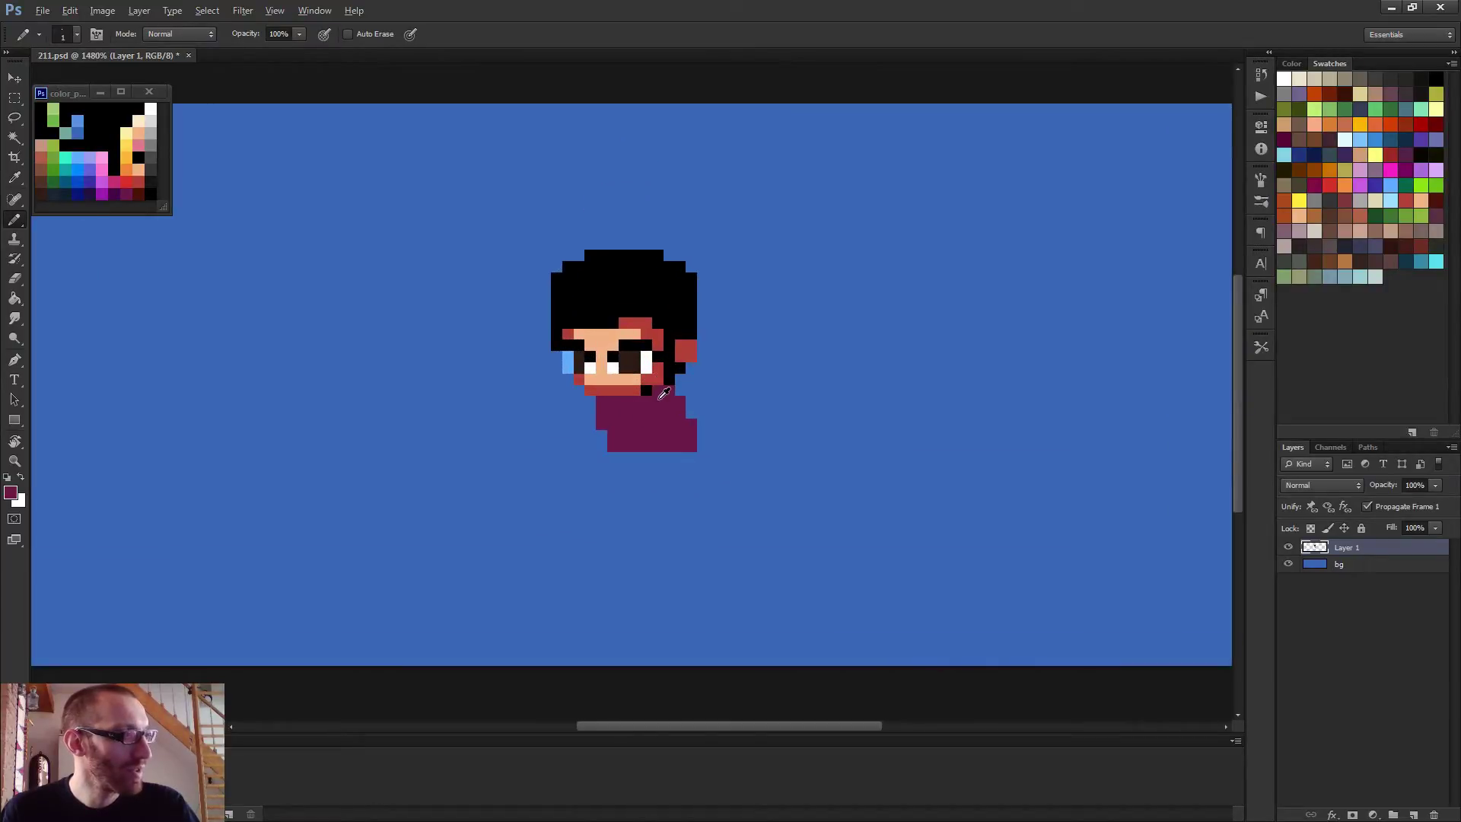
click(646, 390)
alt+click(644, 382)
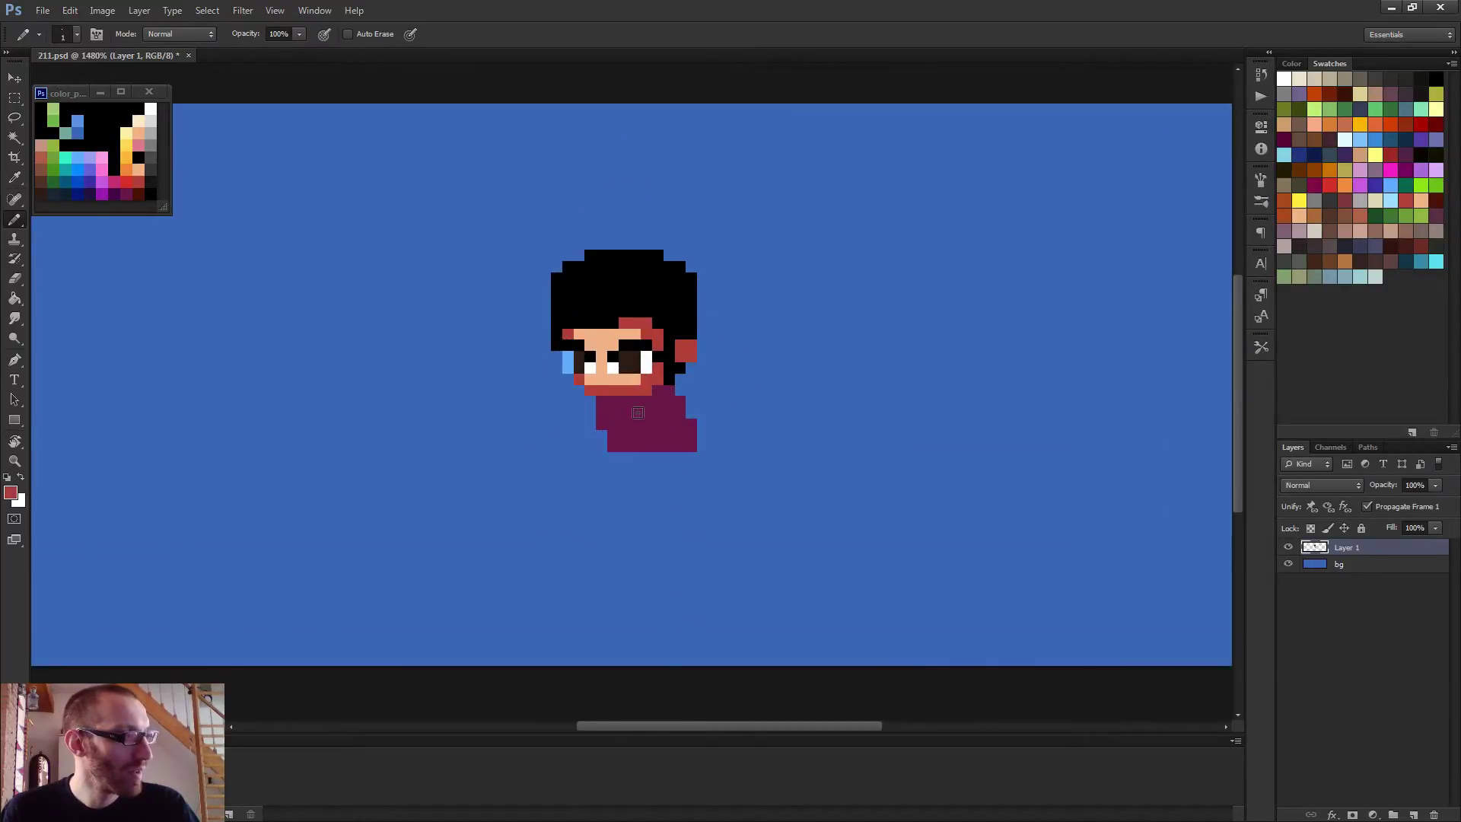
scroll(638, 412, down, 2)
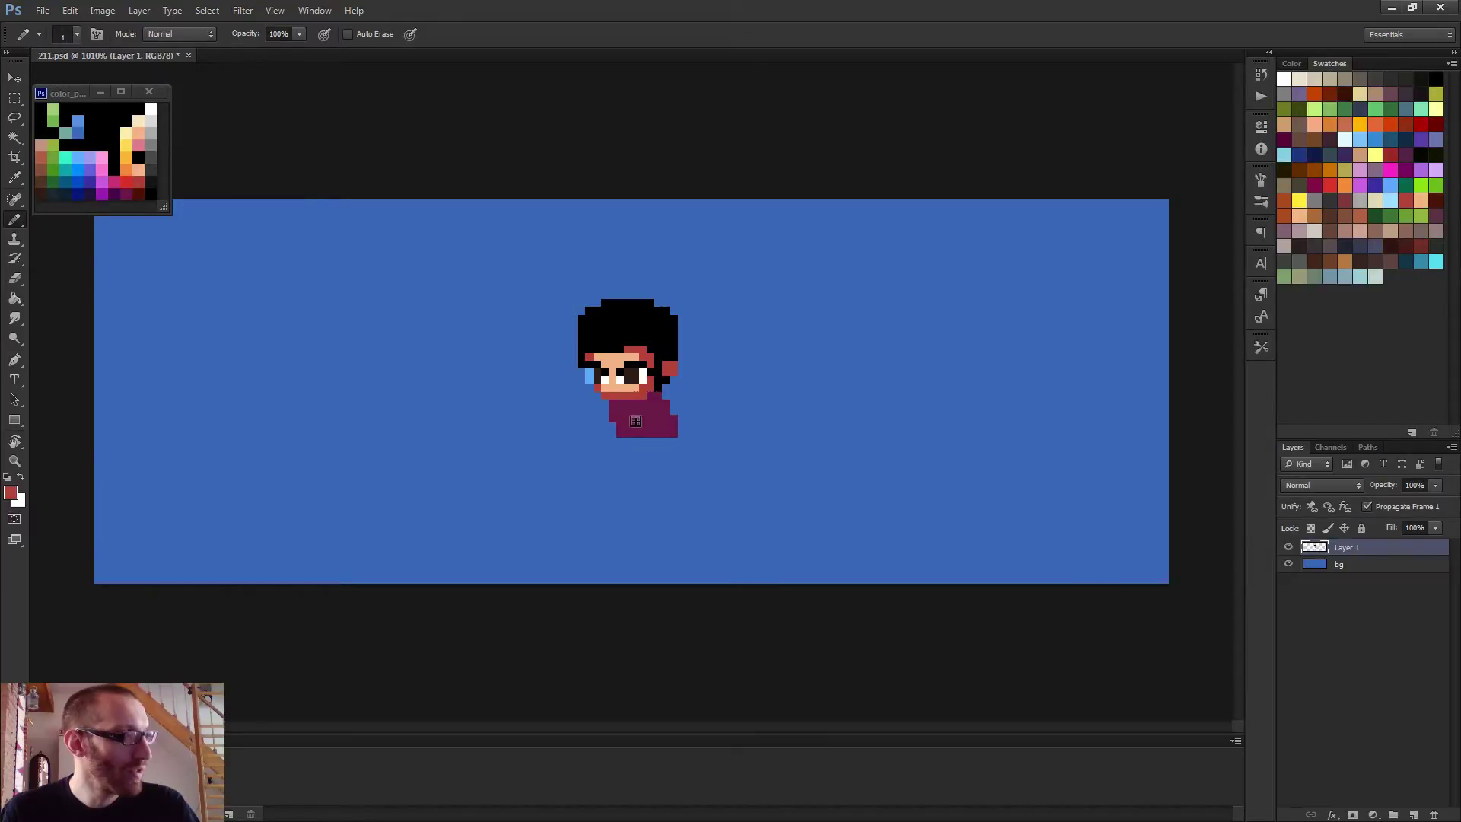
Add a nine-pixel dark maroon row beneath the torso, starting one pixel further left than the row above
scroll(636, 421, up, 2)
alt+click(670, 431)
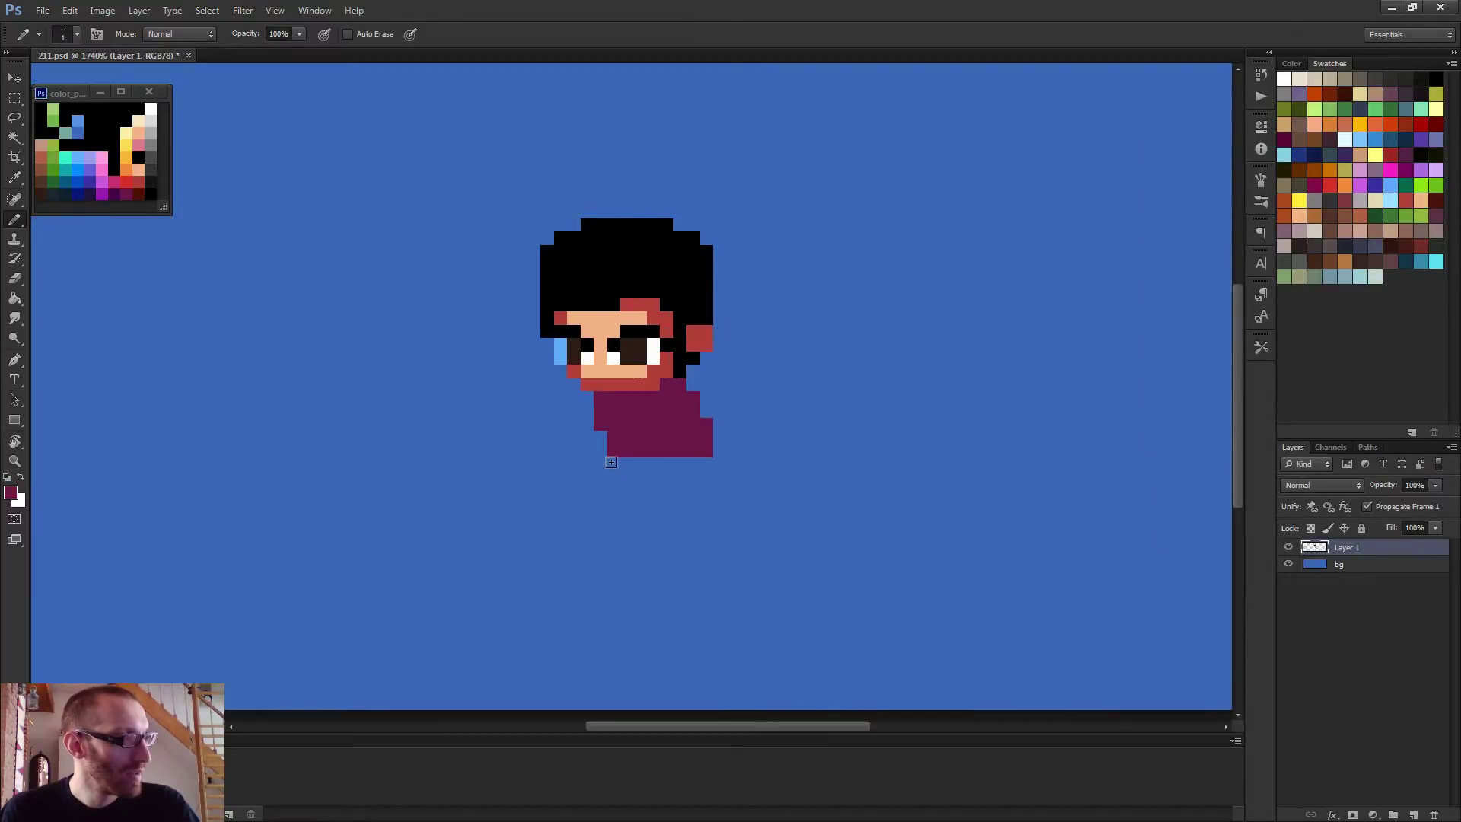
drag(600, 465, 706, 465)
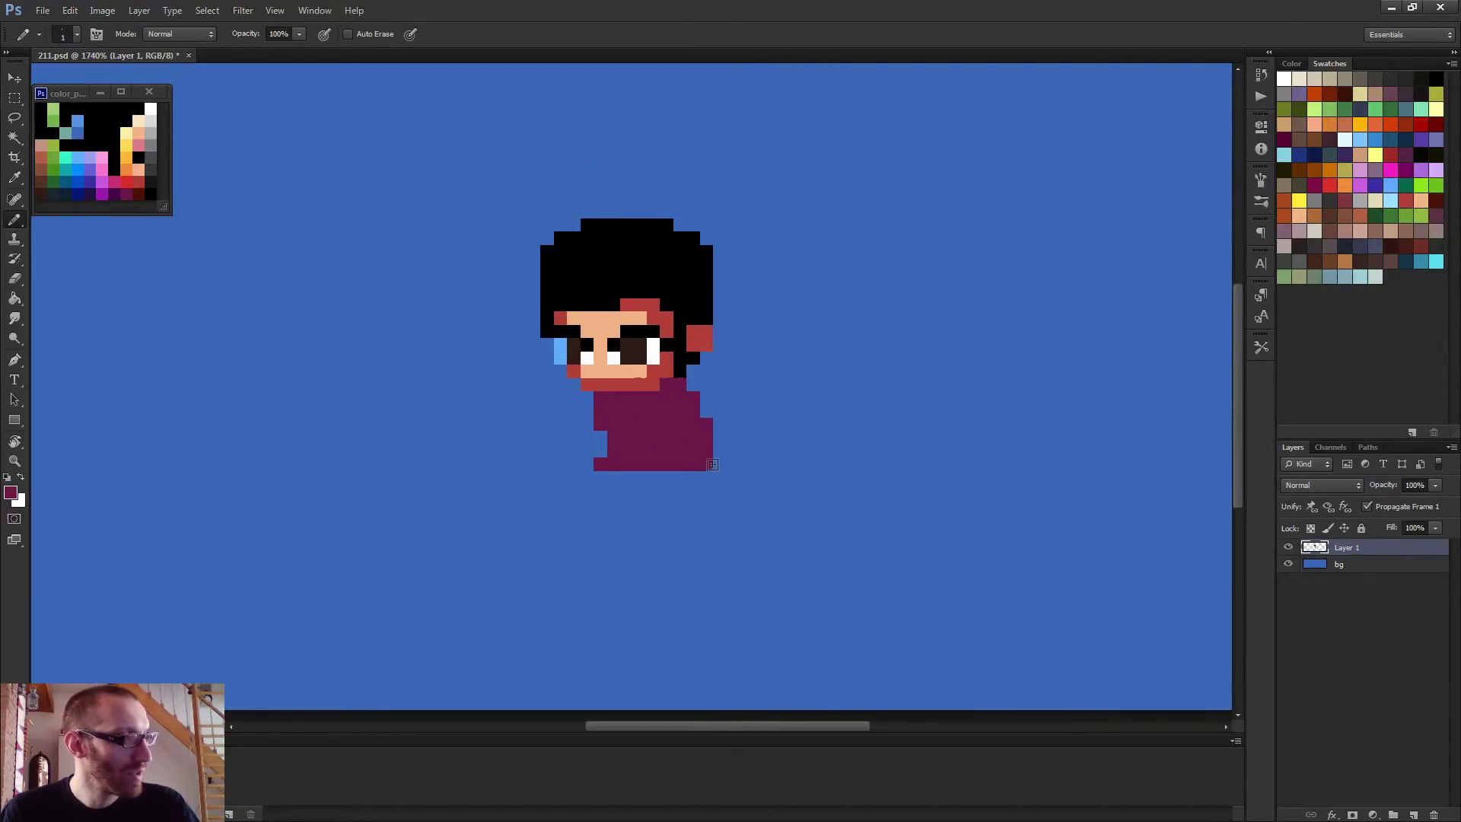
scroll(700, 466, down, 2)
Paint two rough legs beneath the torso with a 4 px Pencil in the red sampled from the face shading
alt+click(649, 385)
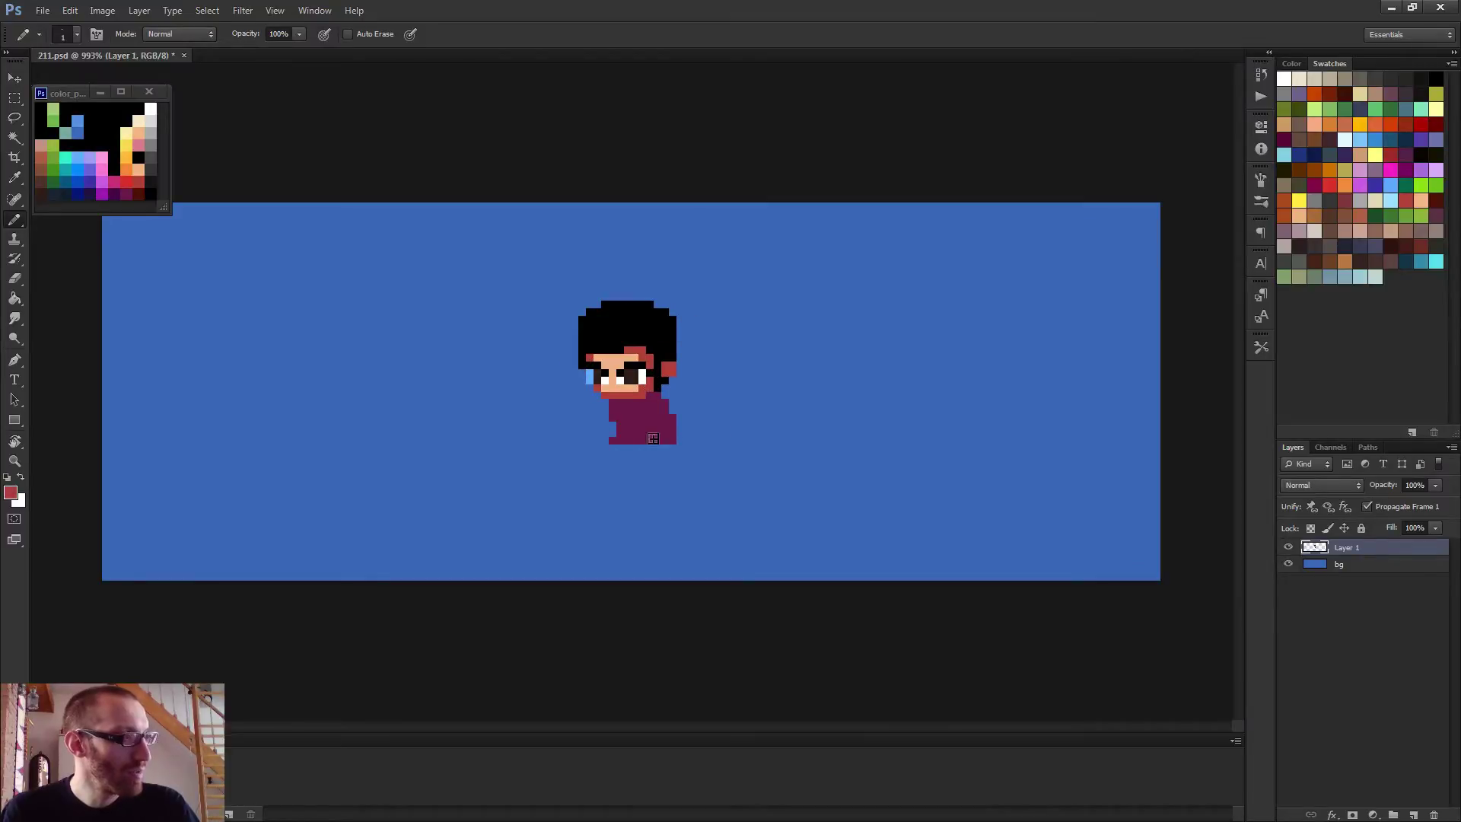
alt+right_click(613, 449)
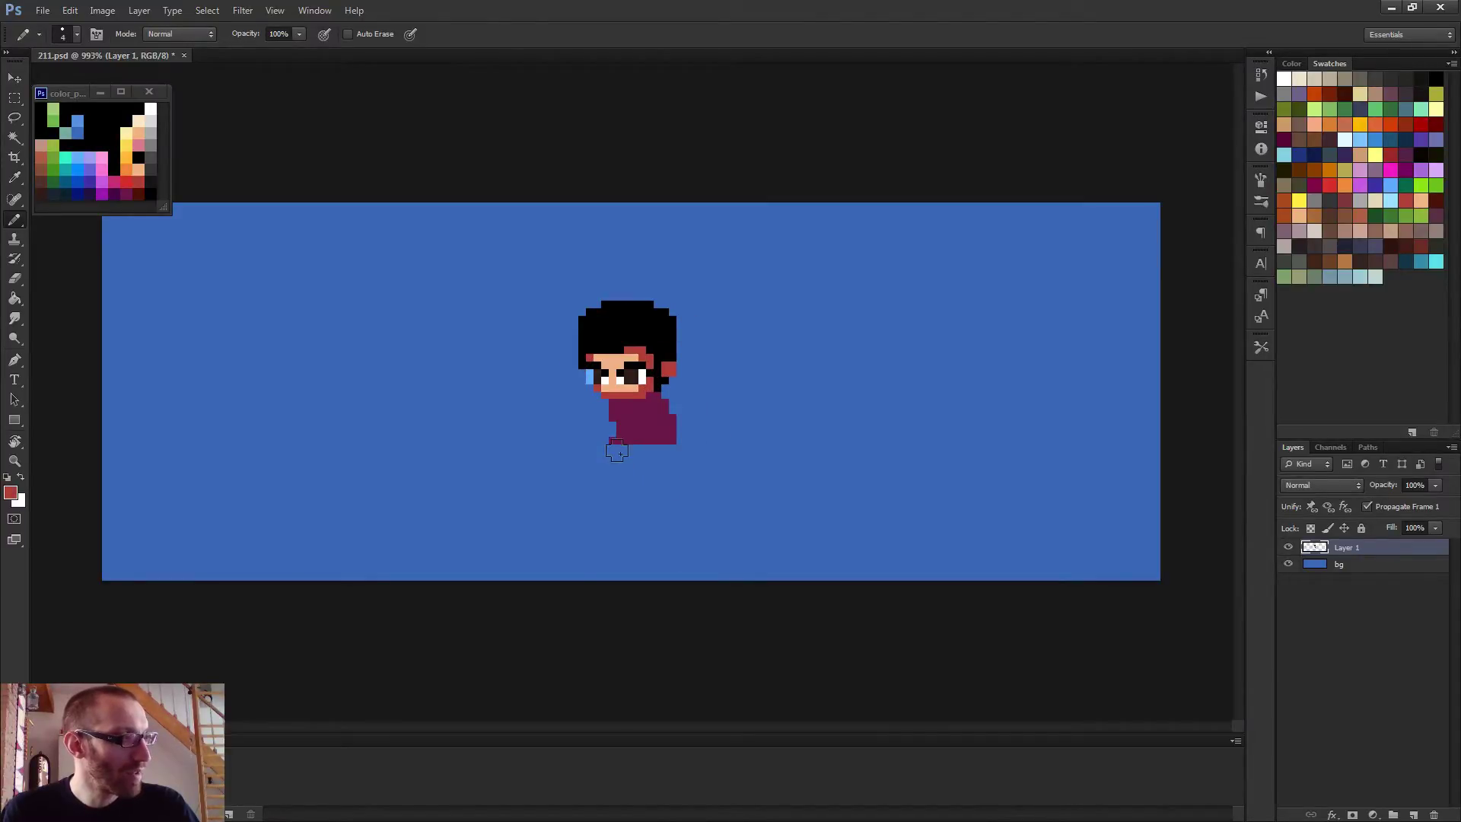
mouse_move(619, 447)
mouse_down()
mouse_move(582, 453)
mouse_move(663, 471)
mouse_move(658, 441)
mouse_move(638, 463)
mouse_move(689, 484)
mouse_up()
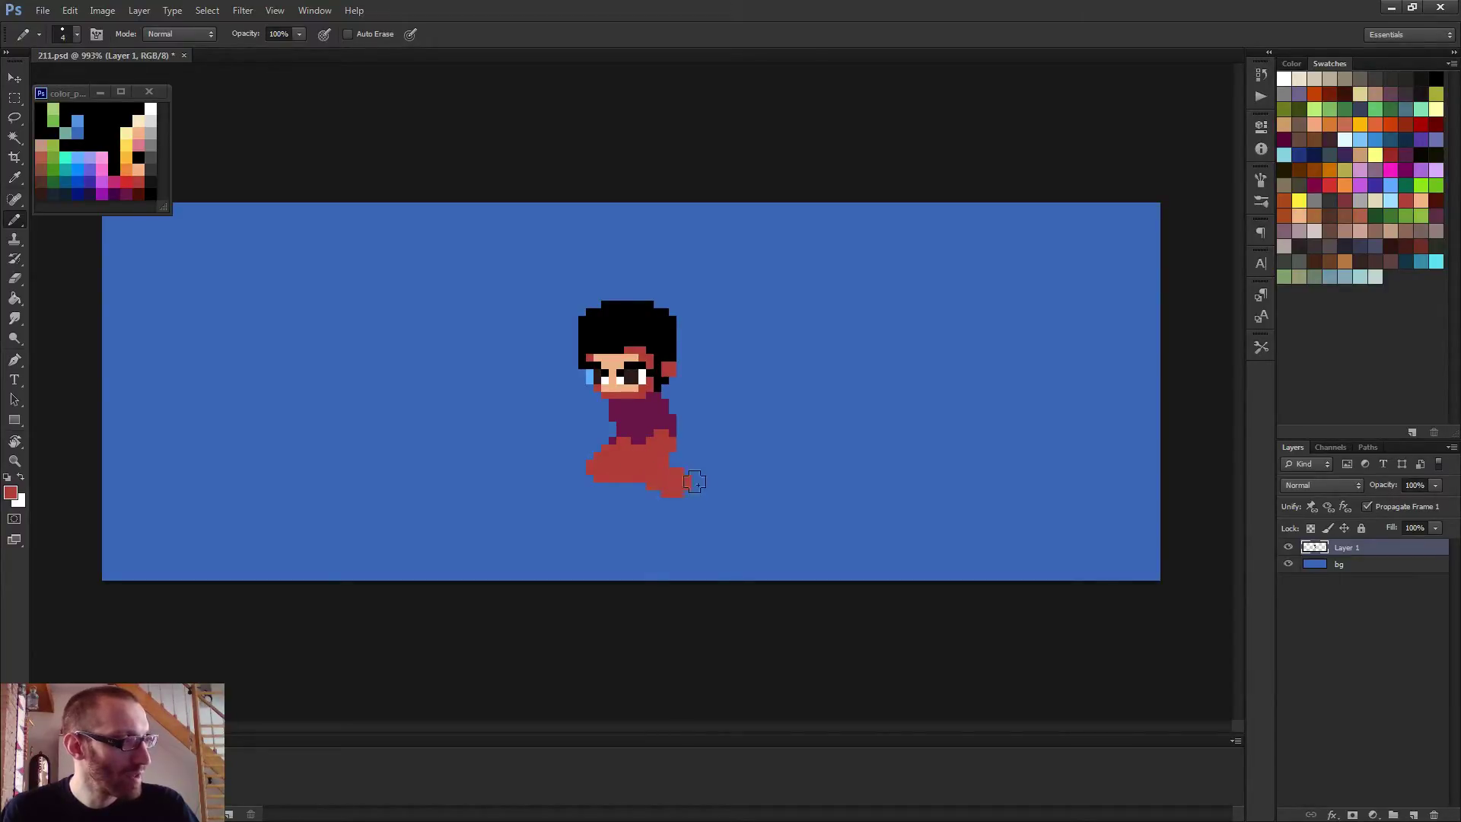
Undo the right leg's stroke and extend the left leg down and to the right in red
scroll(719, 472, down, 3)
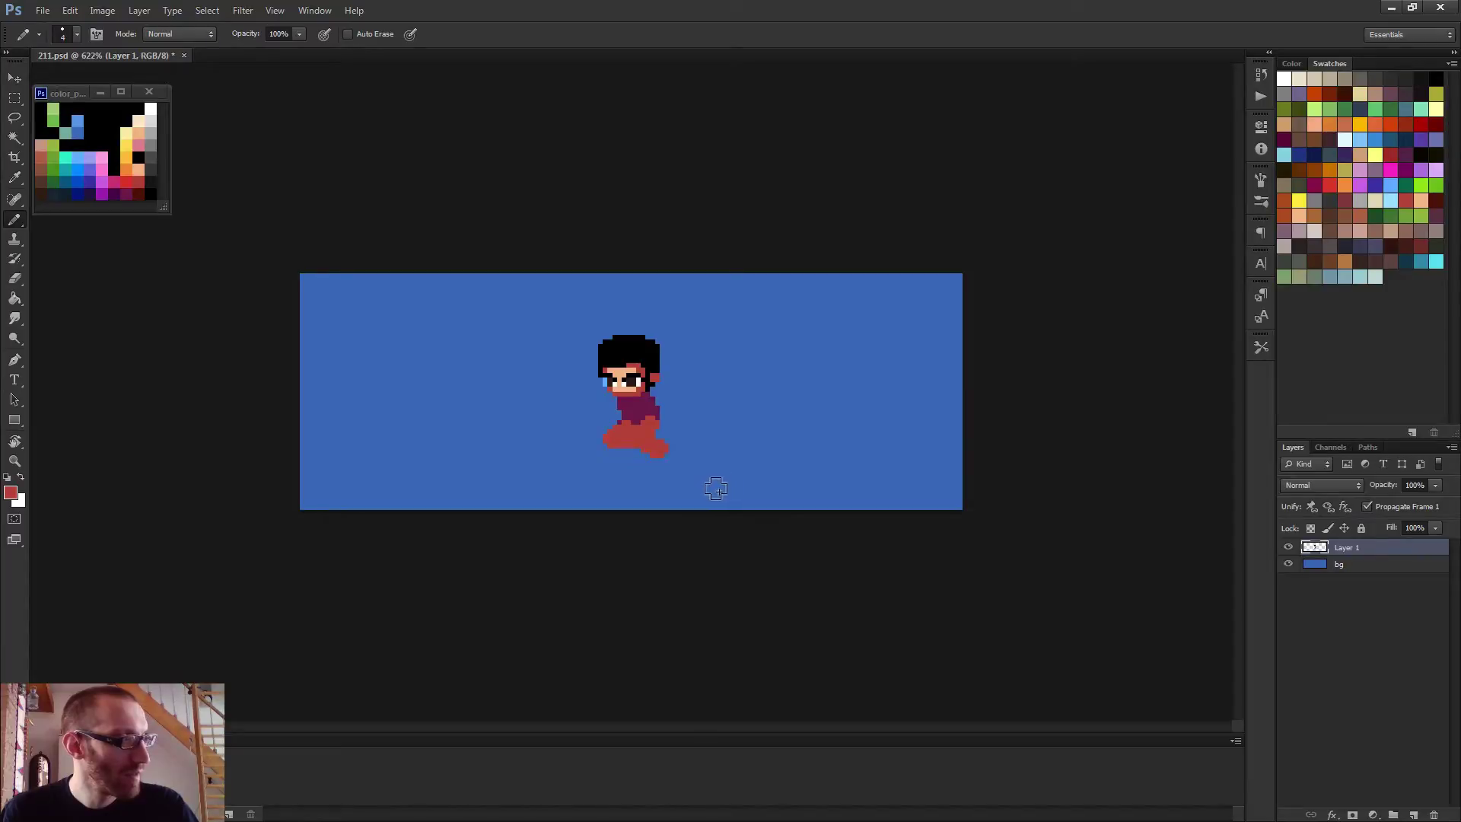
key(ctrl+z)
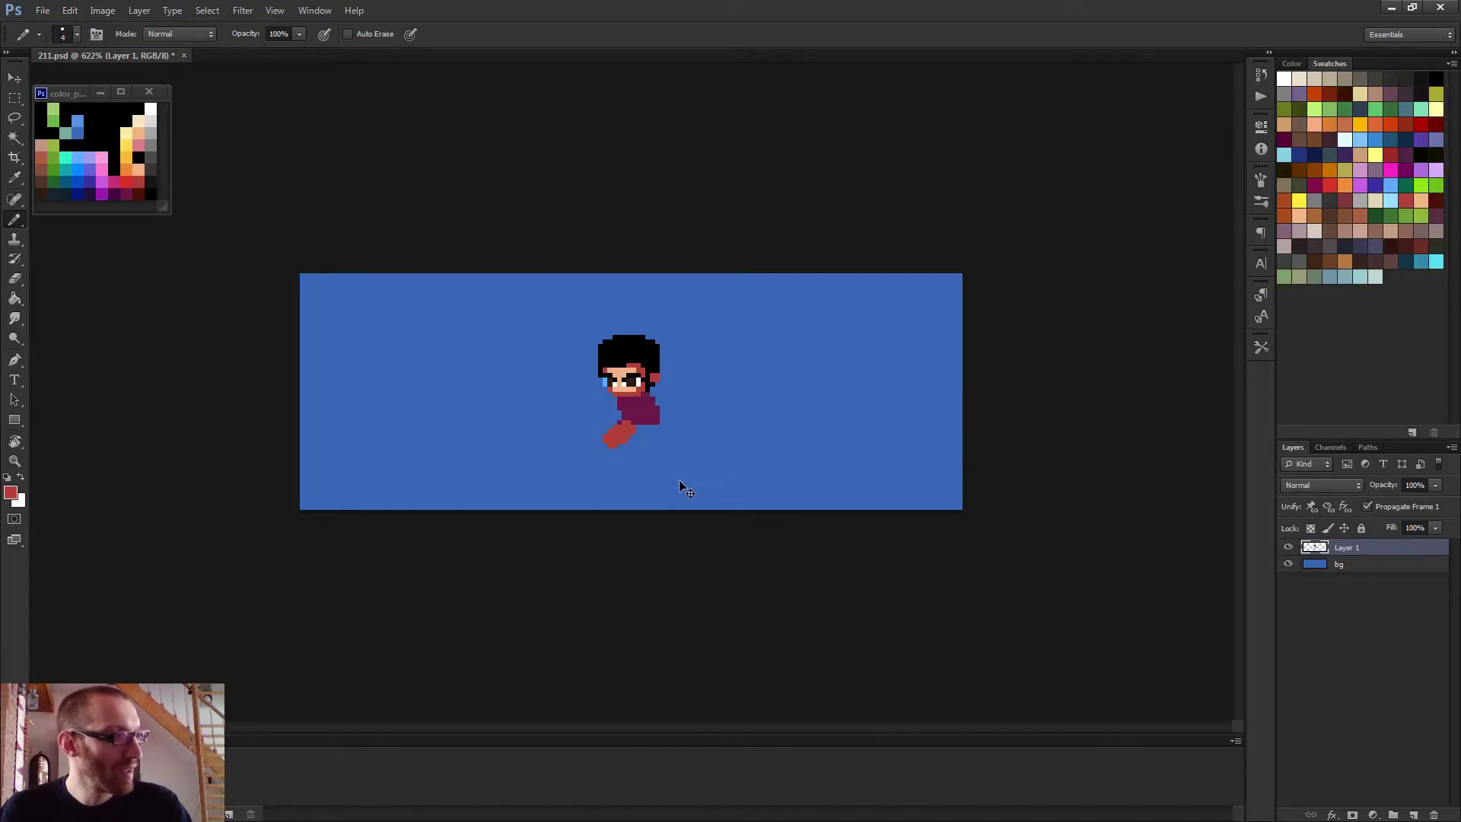
scroll(643, 448, up, 3)
mouse_move(618, 455)
mouse_down()
mouse_move(583, 464)
mouse_move(648, 496)
mouse_up()
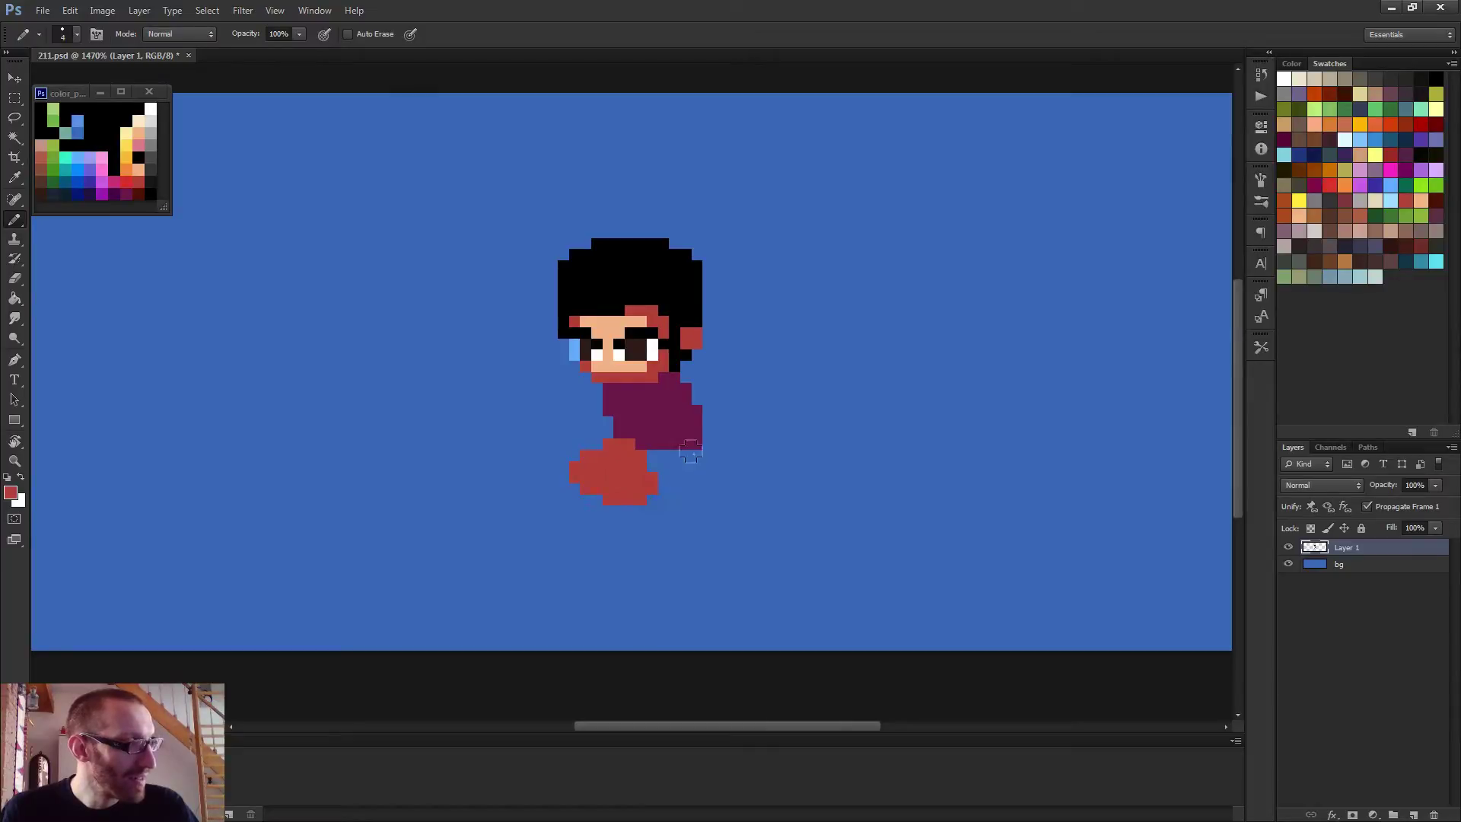
Repaint the red right leg from the torso's lower right down to the right, and reset the Pencil size to 1 px
drag(674, 440, 691, 457)
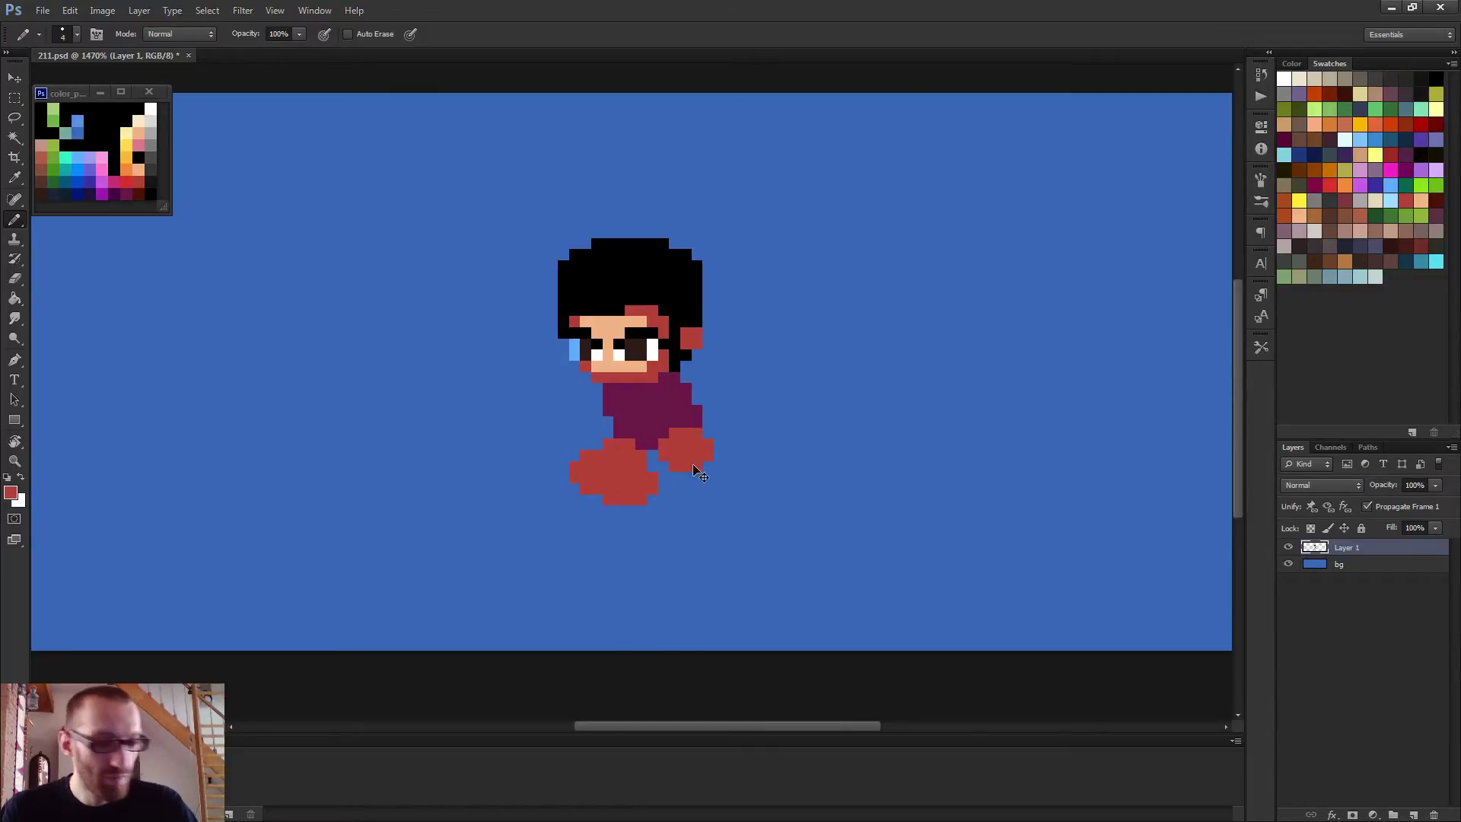
key(ctrl+z)
scroll(688, 460, up, 1)
mouse_move(669, 452)
mouse_down()
mouse_move(627, 473)
mouse_move(758, 490)
mouse_up()
scroll(761, 494, down, 4)
key(bracketleft)
key(bracketleft)
key(bracketleft)
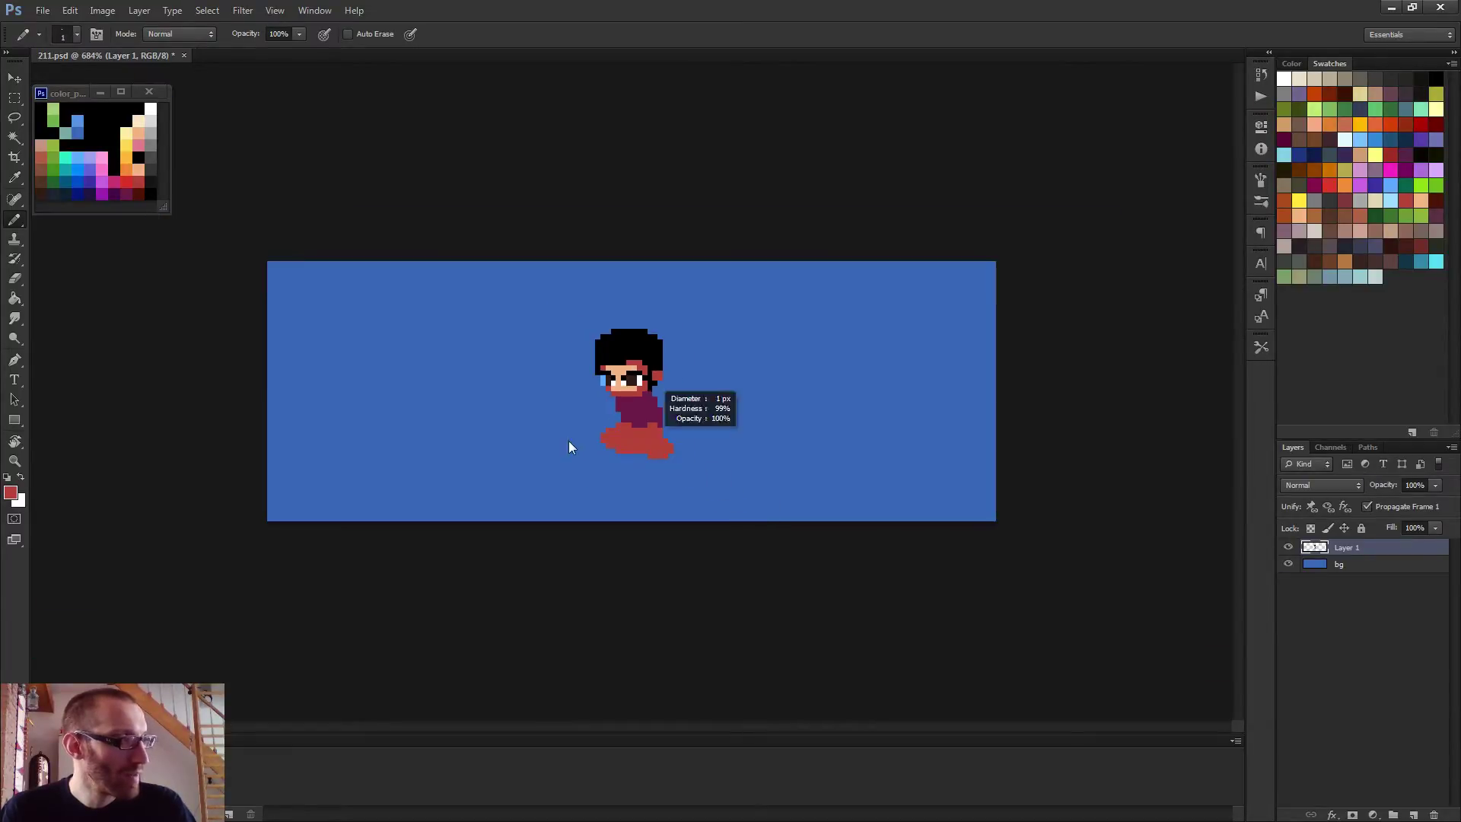
Paint black shorts over the upper part of both red legs, using the hair colour and dipping down between the legs
scroll(654, 447, up, 3)
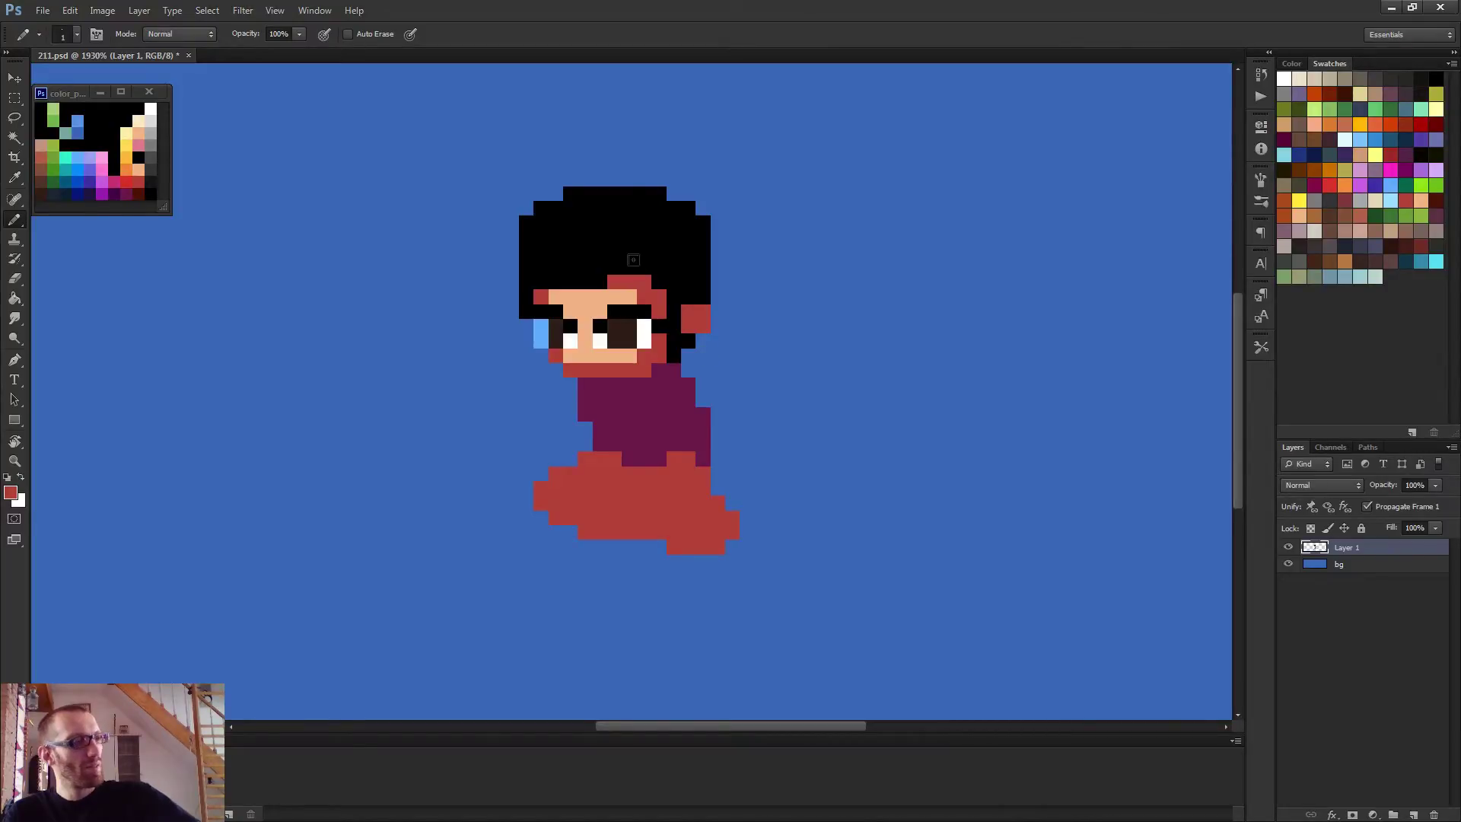
alt+click(616, 232)
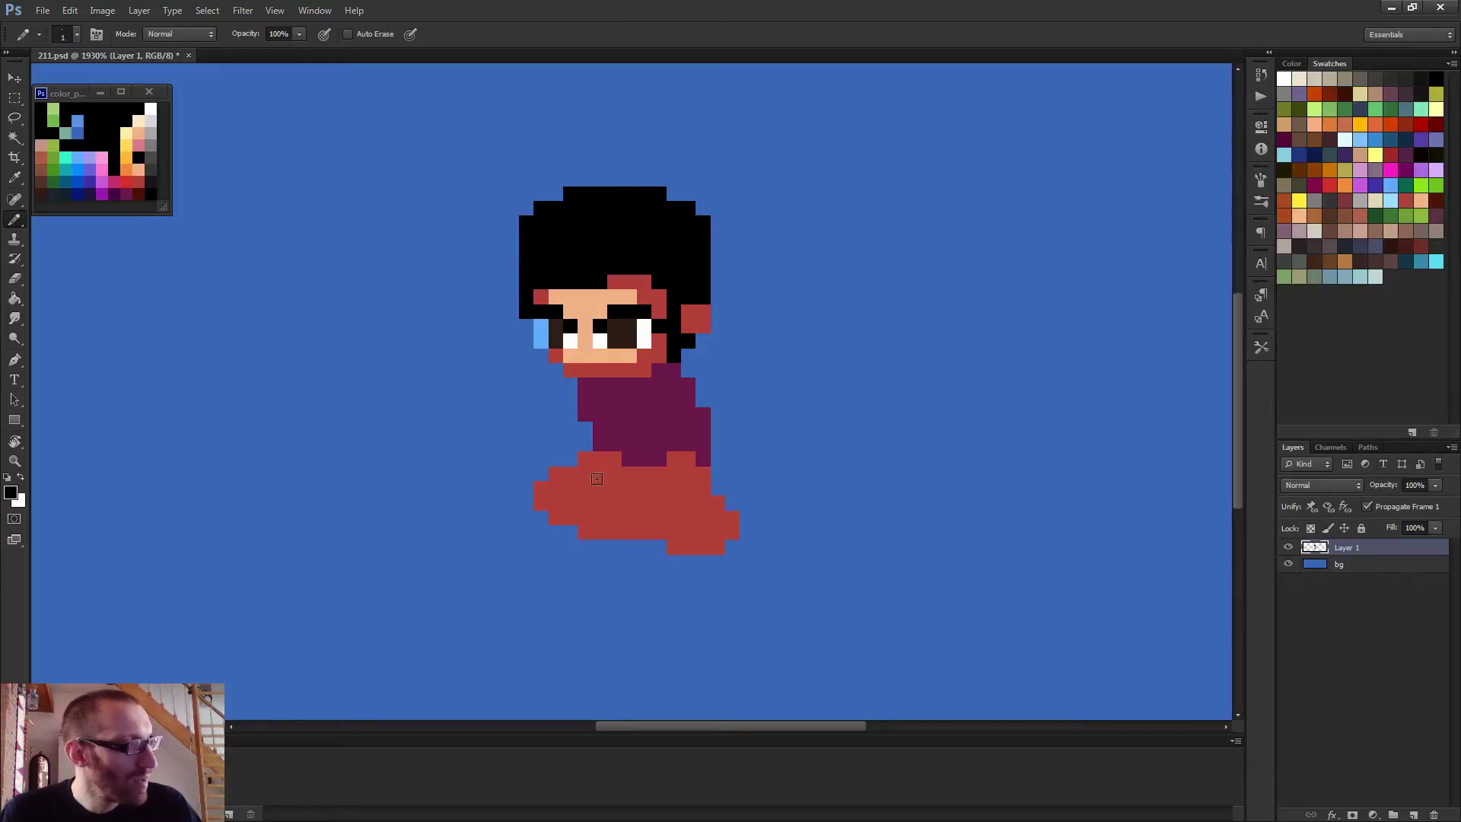
mouse_move(571, 474)
mouse_down()
mouse_move(609, 463)
mouse_move(583, 456)
mouse_move(624, 482)
mouse_move(675, 455)
mouse_move(706, 490)
mouse_move(663, 488)
mouse_up()
scroll(659, 506, down, 2)
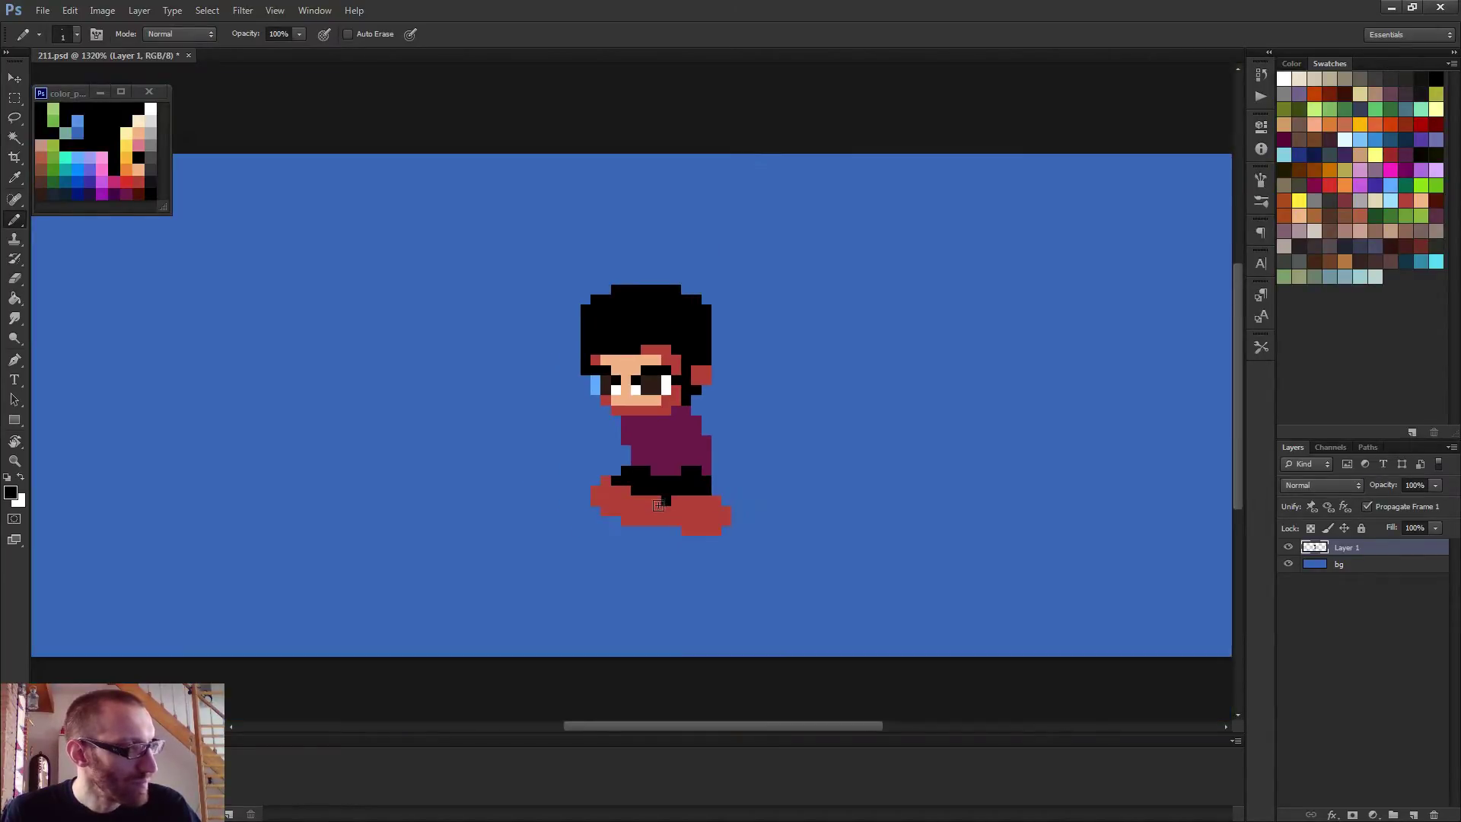
scroll(659, 502, down, 2)
scroll(693, 514, up, 2)
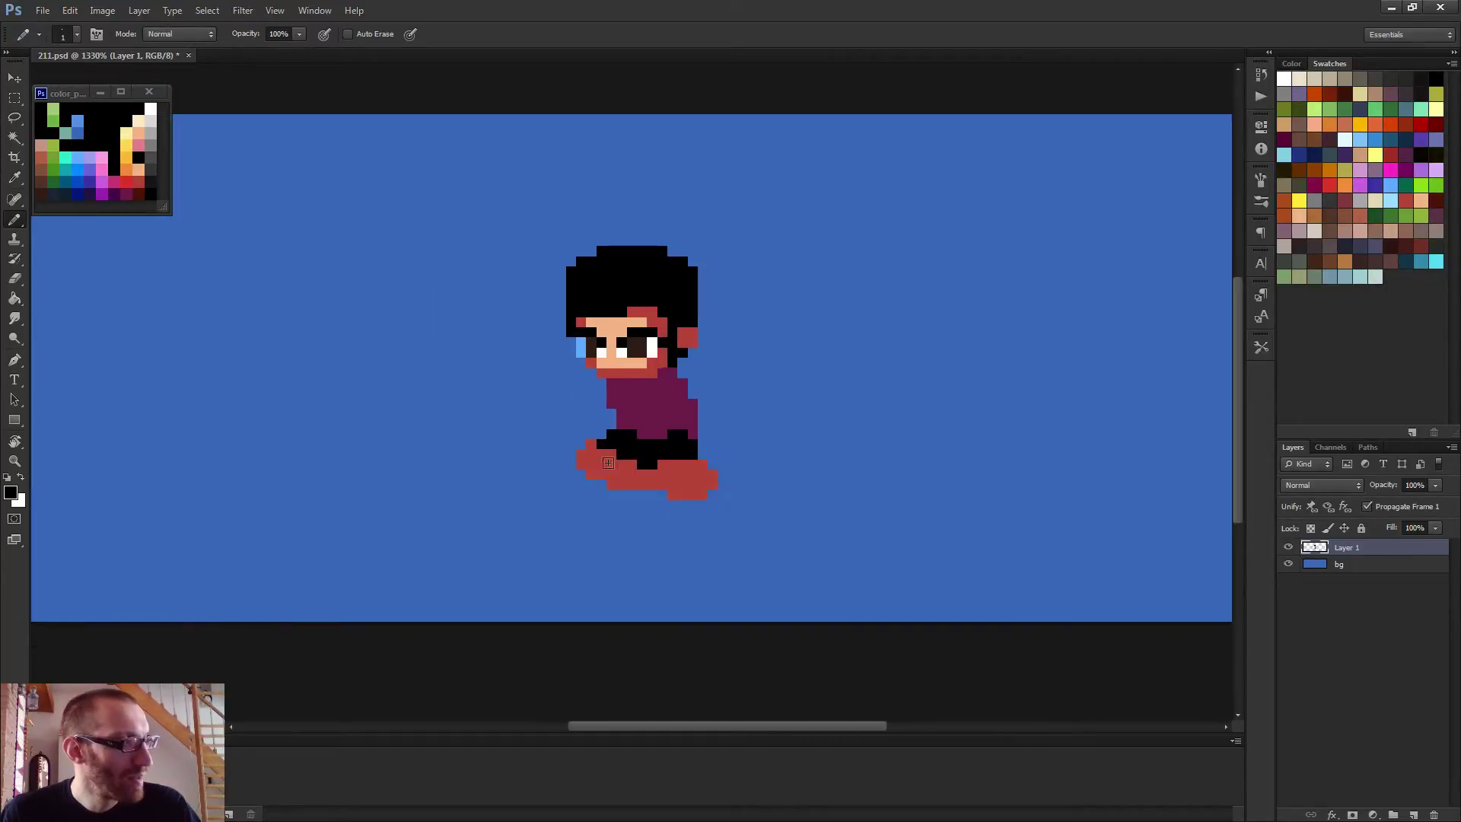
scroll(693, 504, down, 3)
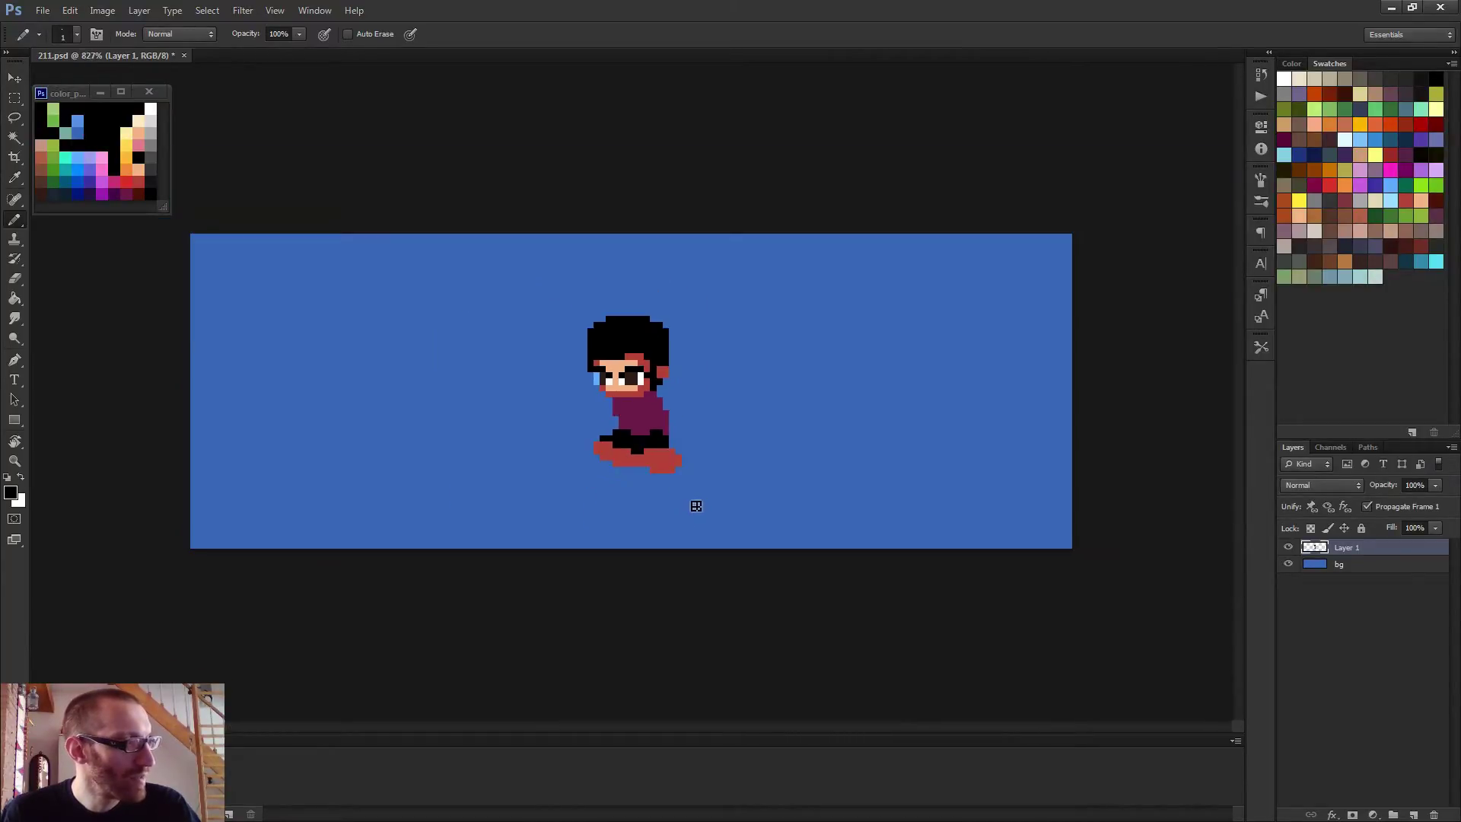
scroll(647, 441, up, 3)
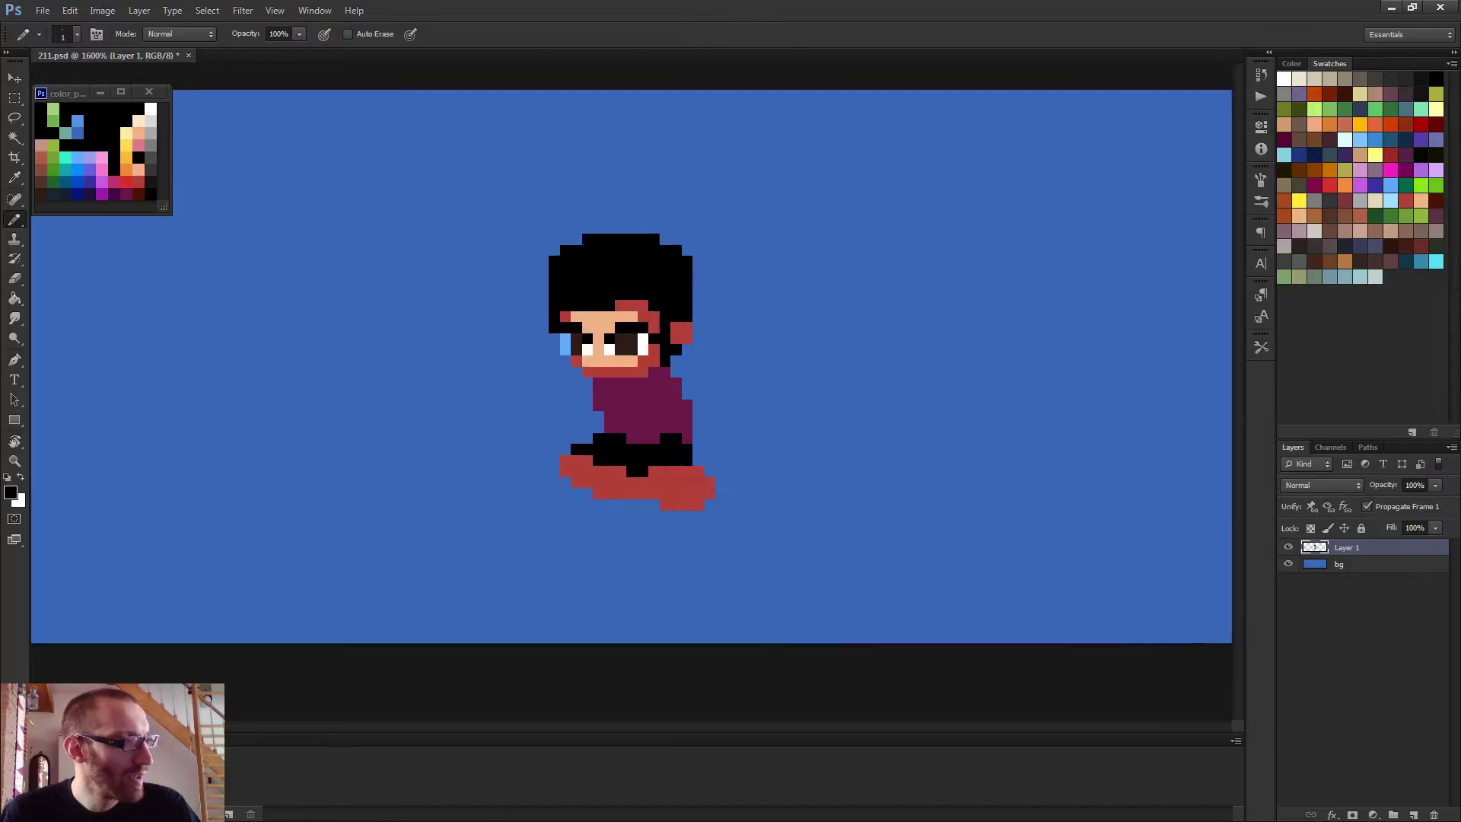
scroll(653, 451, up, 1)
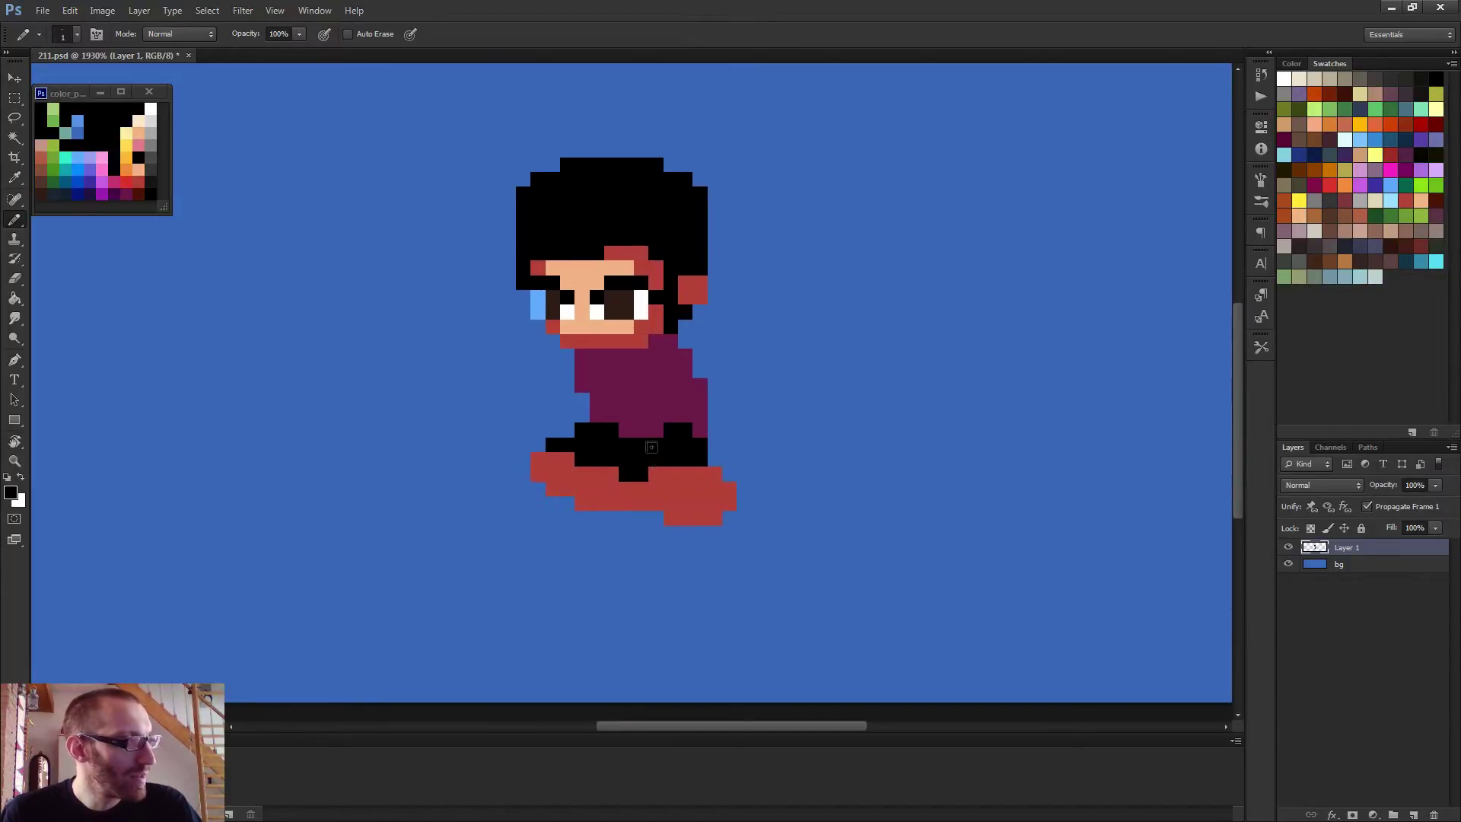
scroll(632, 449, down, 2)
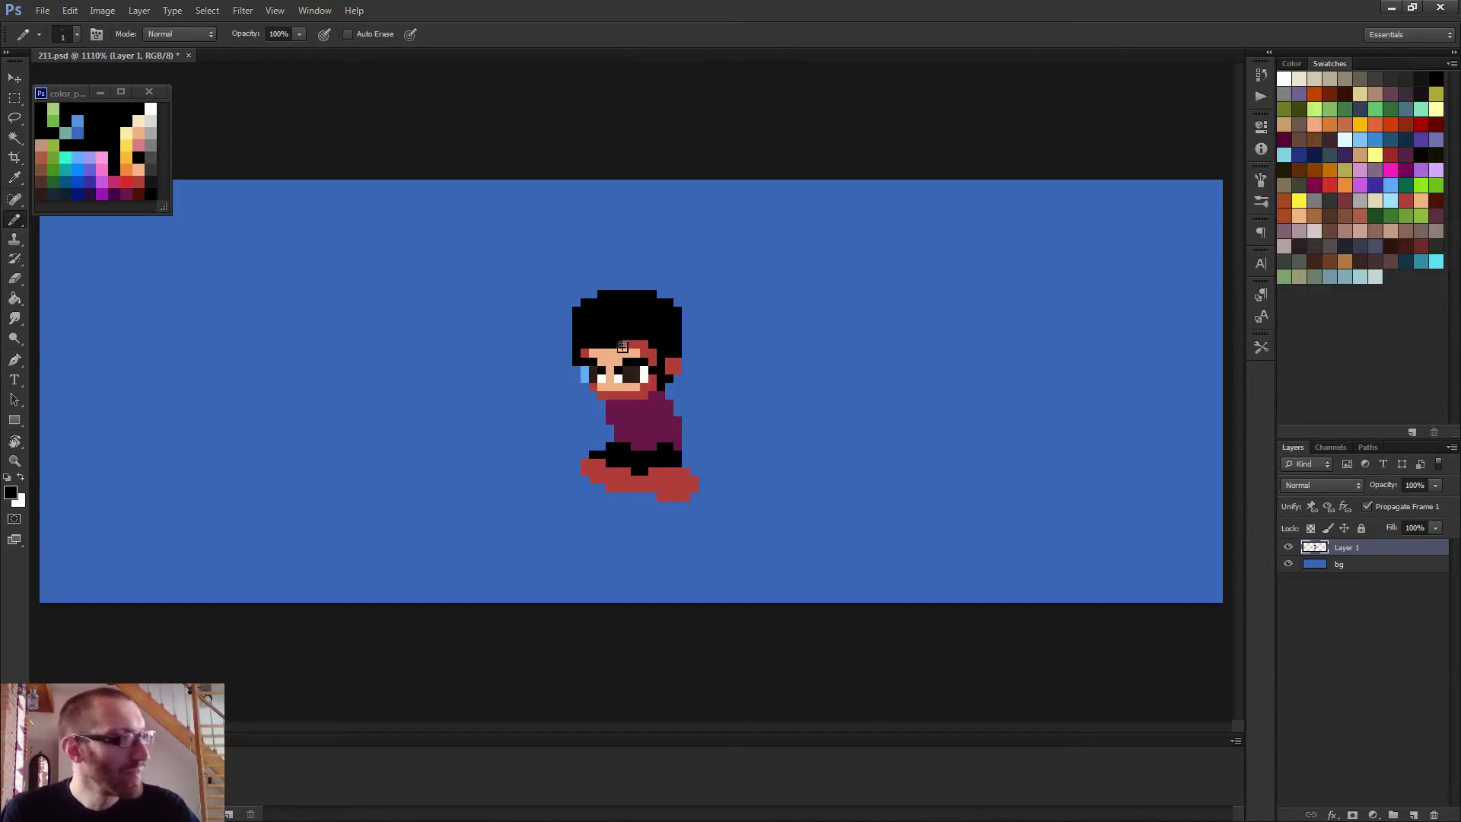
Add two diagonal black hair pixels along the left jaw, just beneath the light blue eye pixels
scroll(615, 335, up, 1)
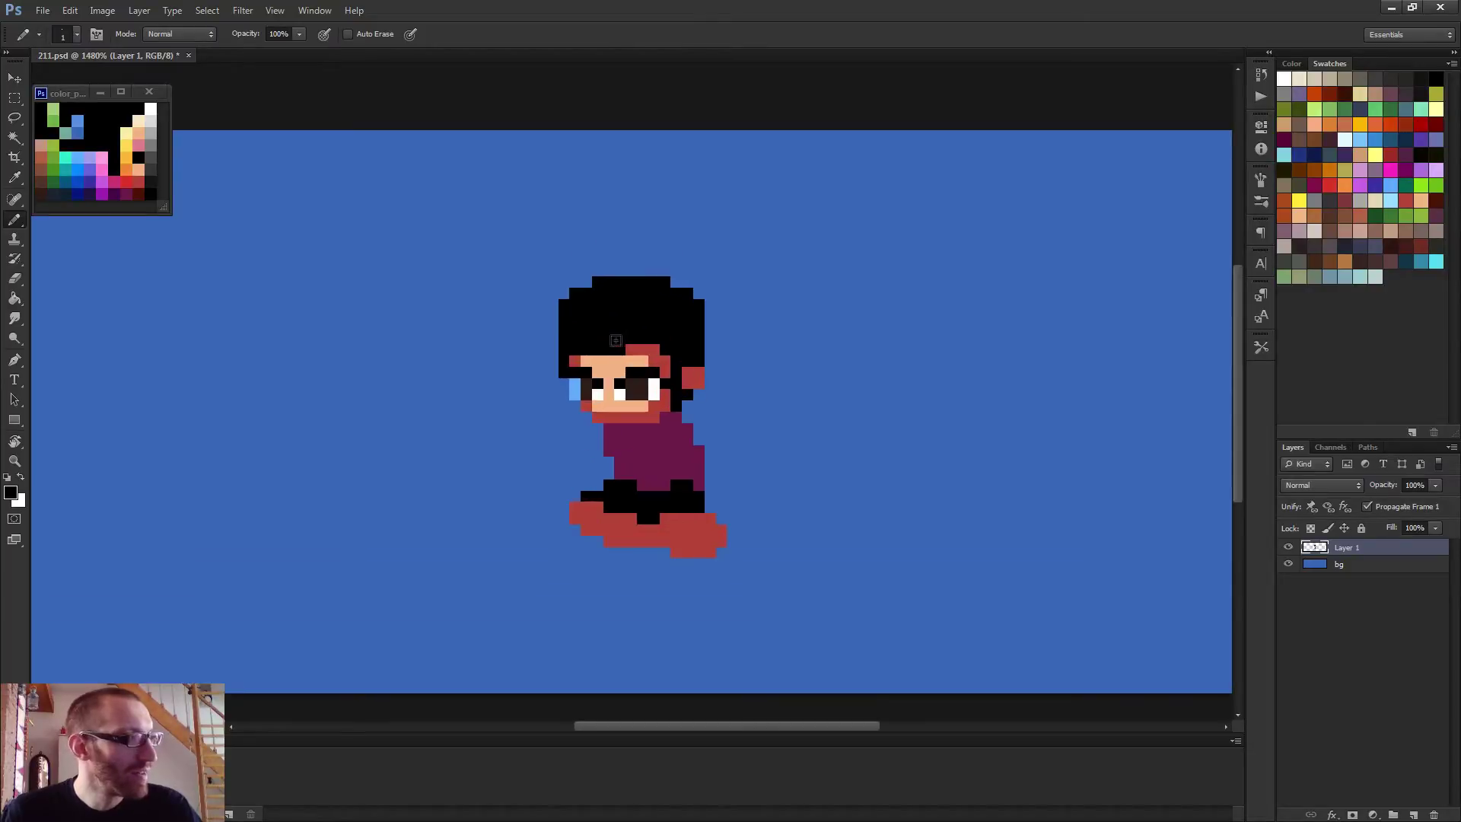
click(574, 404)
click(586, 416)
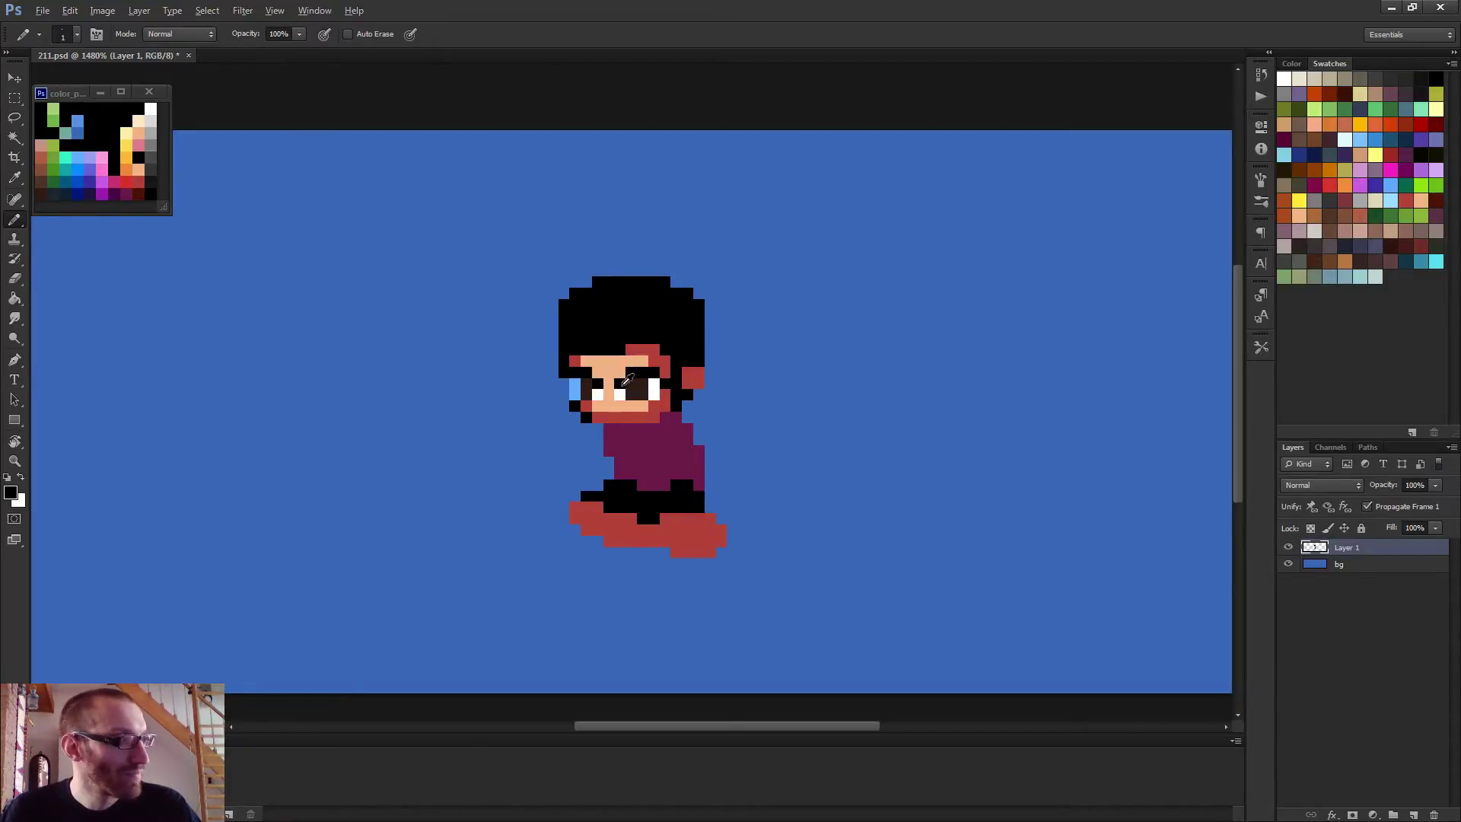
Recolour the ear's upper two pixels and its lower right pixel with the peach sampled from the face
alt+click(646, 364)
click(697, 374)
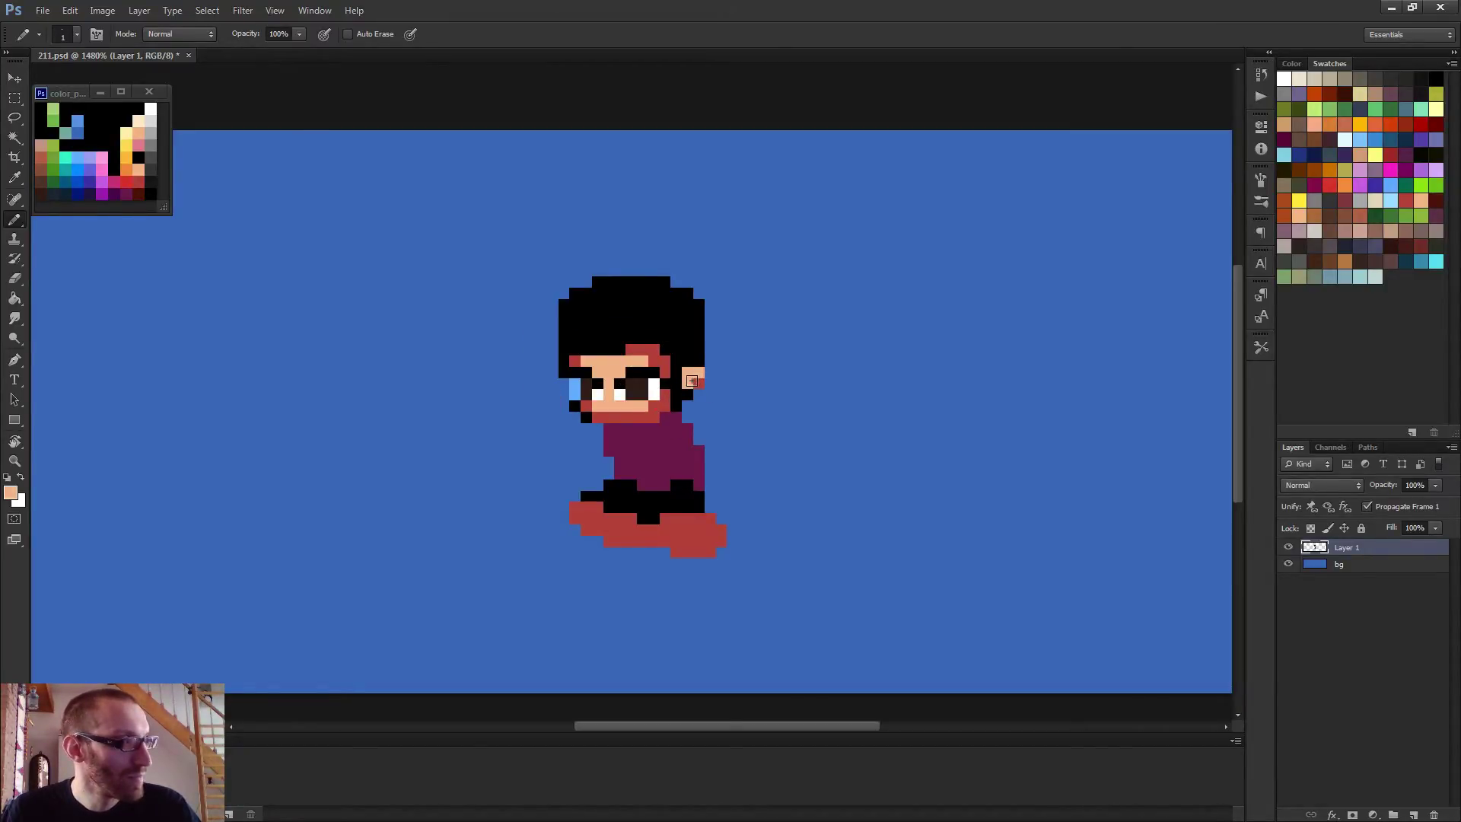
scroll(743, 408, down, 5)
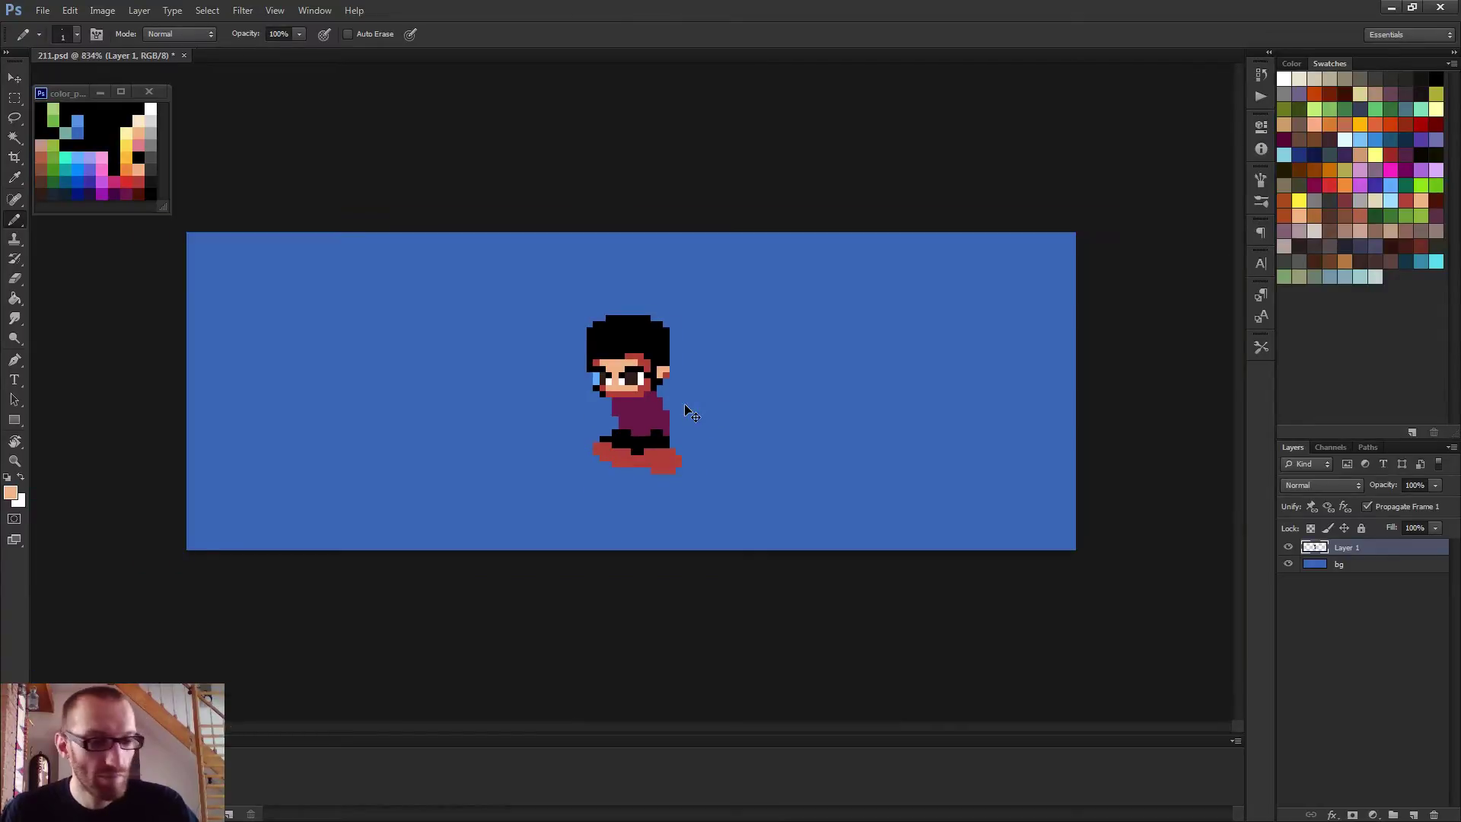
scroll(683, 404, up, 3)
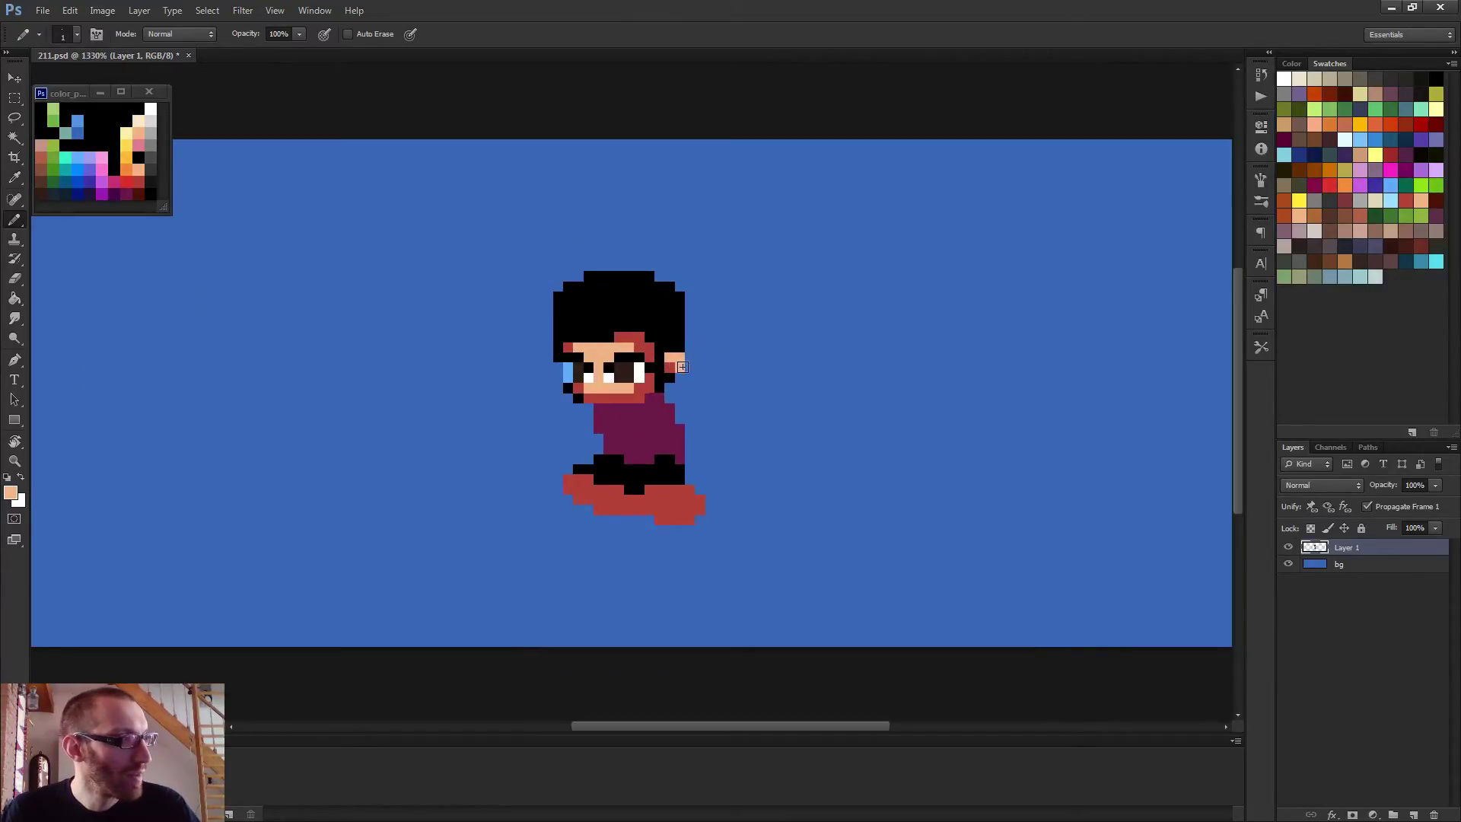
scroll(727, 415, down, 3)
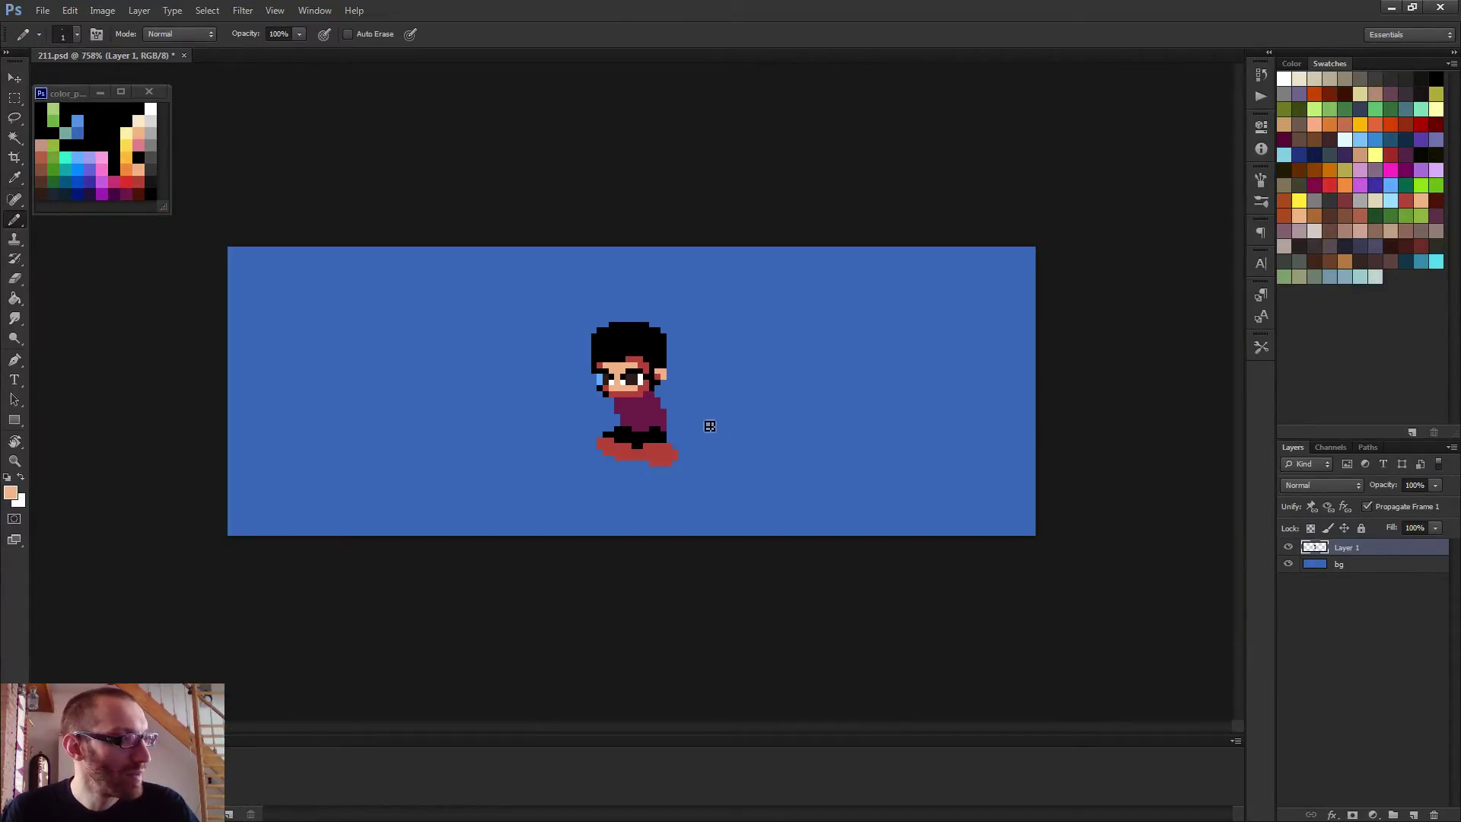
scroll(689, 424, down, 2)
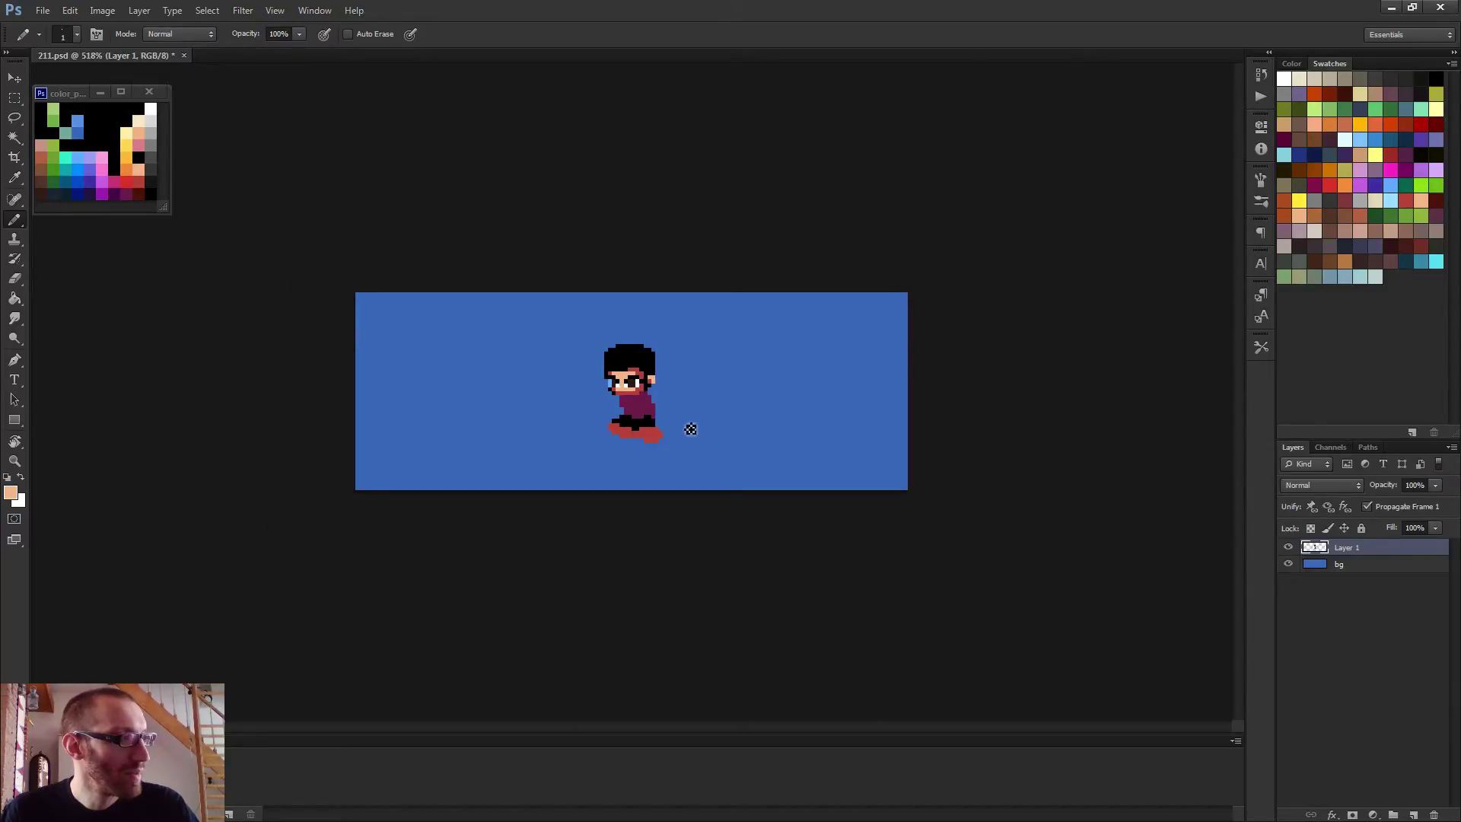
Paint a rounded black hair bun behind and below the ear, using the hair colour
scroll(690, 429, up, 4)
alt+click(670, 306)
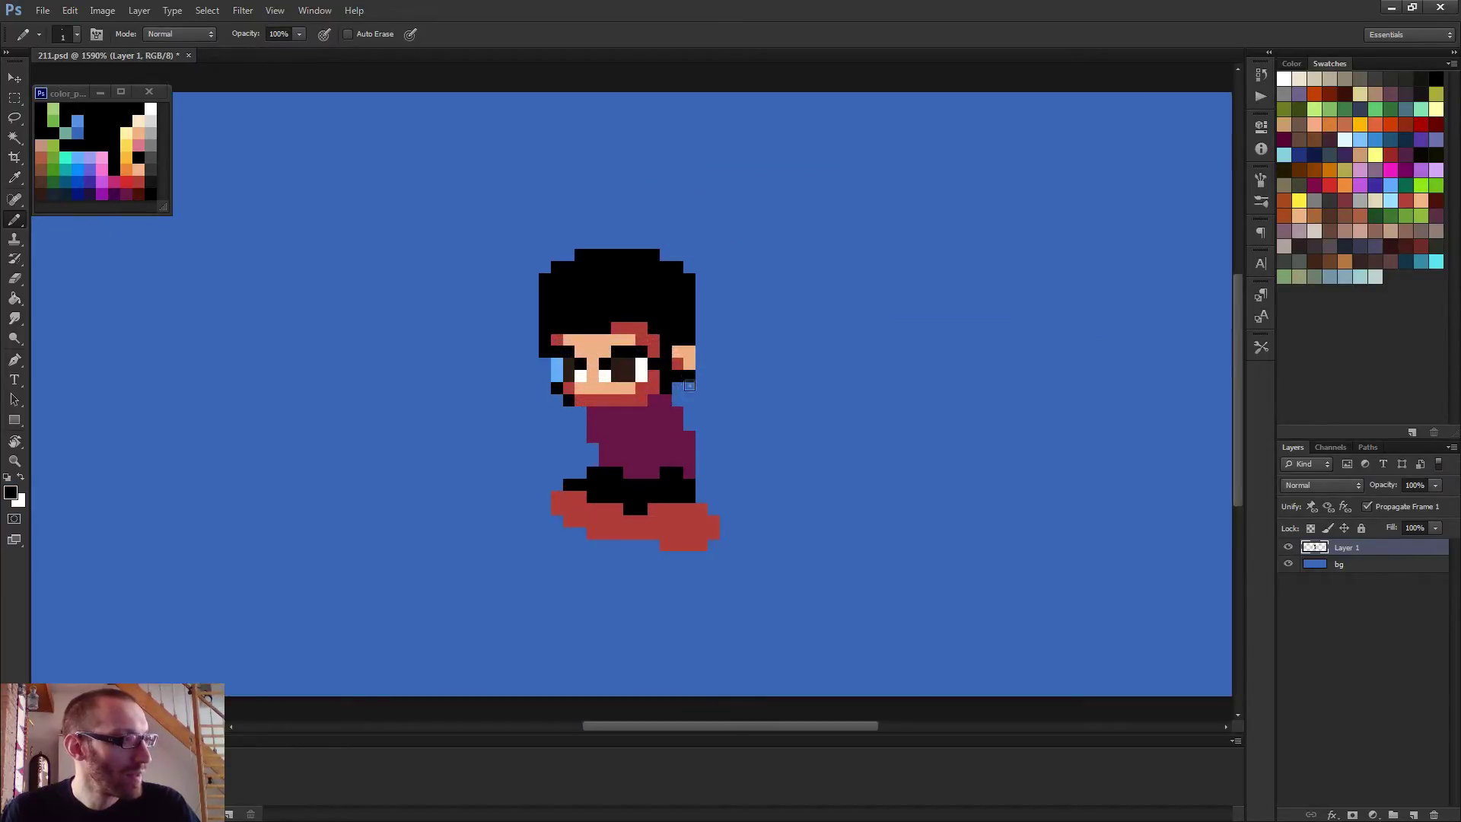
mouse_move(690, 385)
mouse_down()
mouse_move(696, 411)
mouse_move(682, 392)
mouse_move(701, 351)
mouse_move(712, 397)
mouse_move(664, 402)
mouse_move(675, 412)
mouse_up()
scroll(727, 449, down, 3)
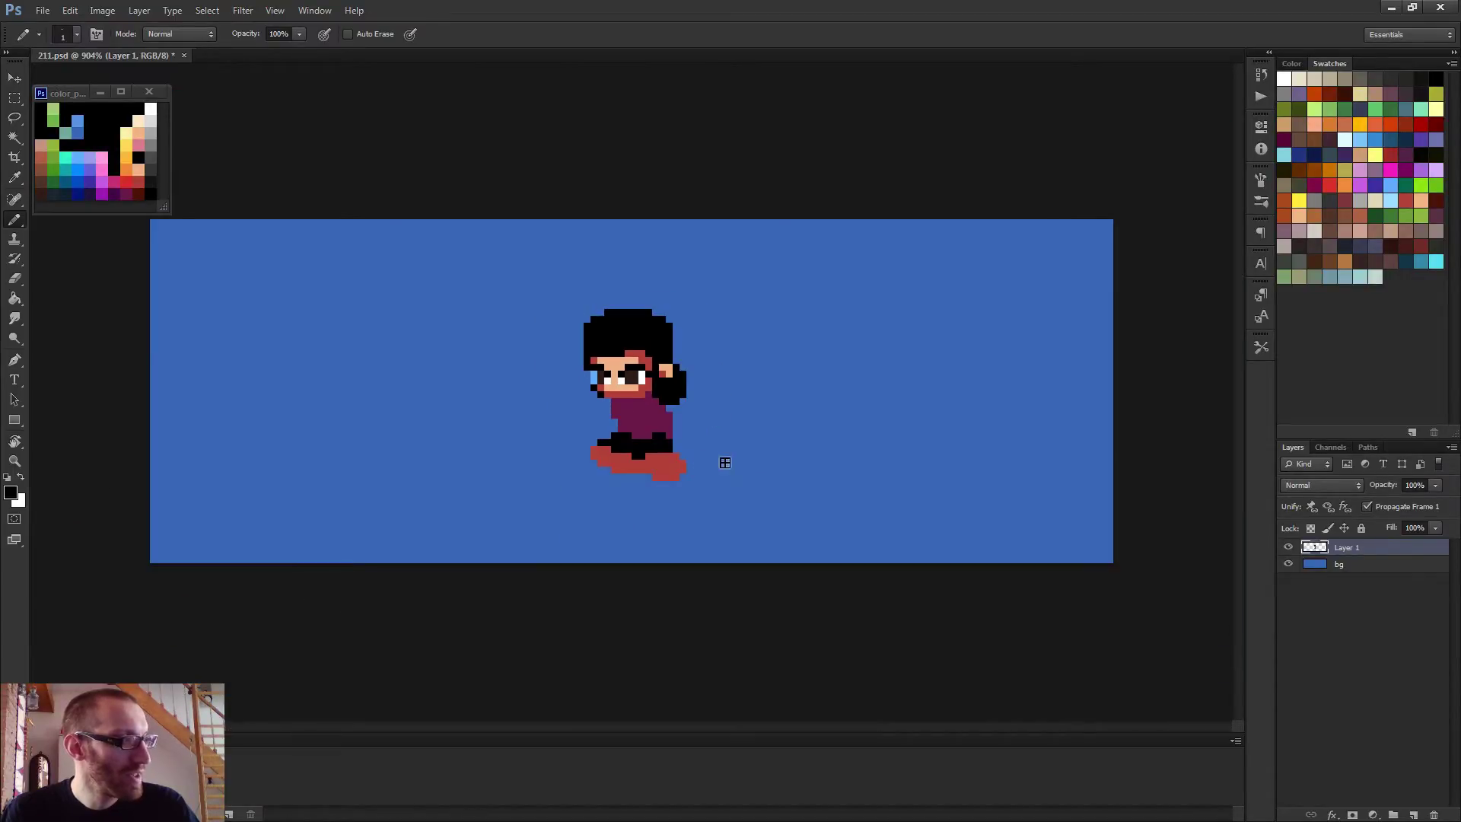
Extend the black hair down the left side of the face, outside the light blue eye pixels and along the jaw
scroll(578, 422, up, 2)
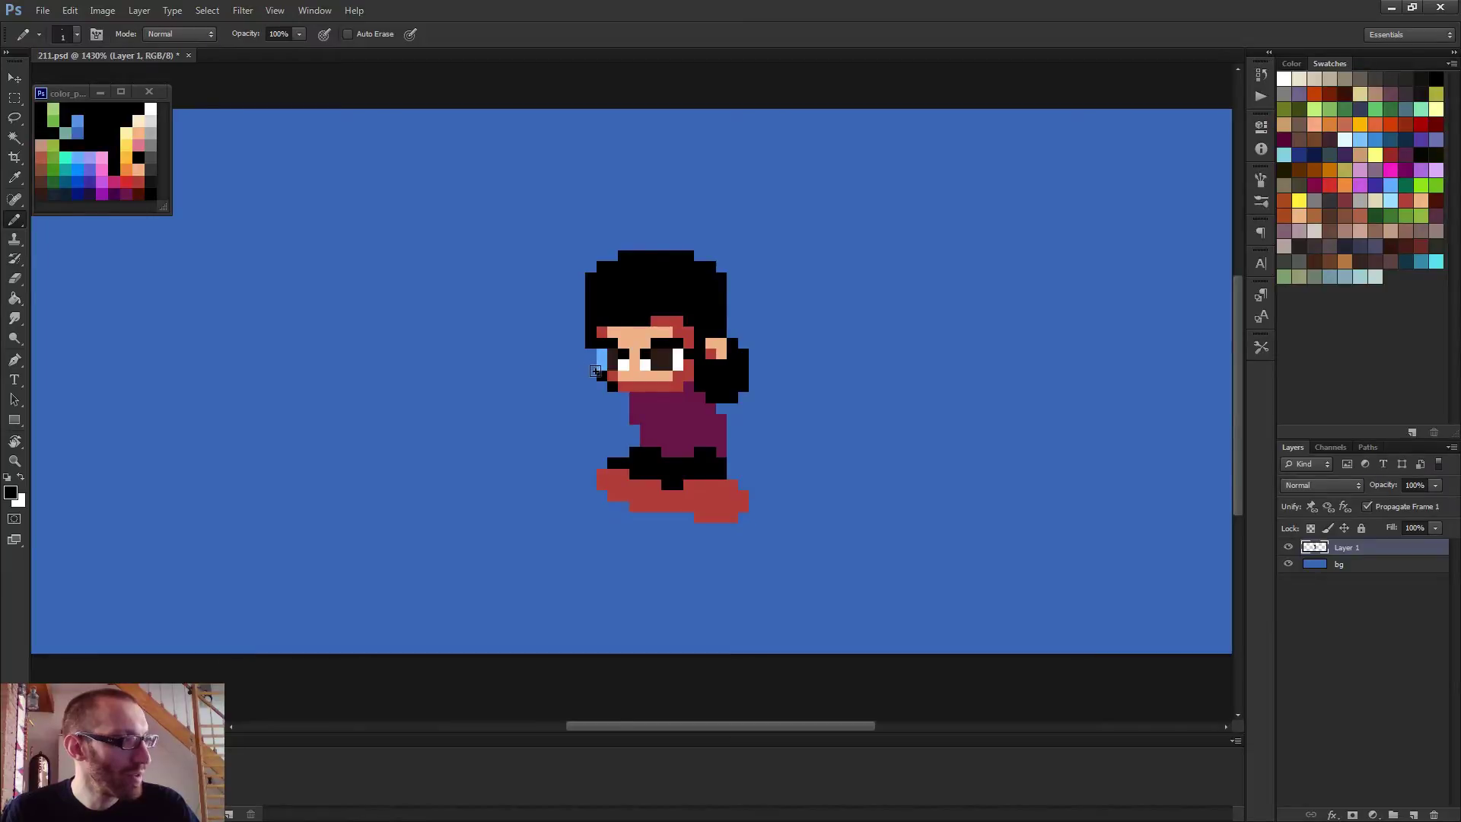
mouse_move(593, 354)
mouse_down()
mouse_move(620, 401)
mouse_move(601, 407)
mouse_up()
key(e)
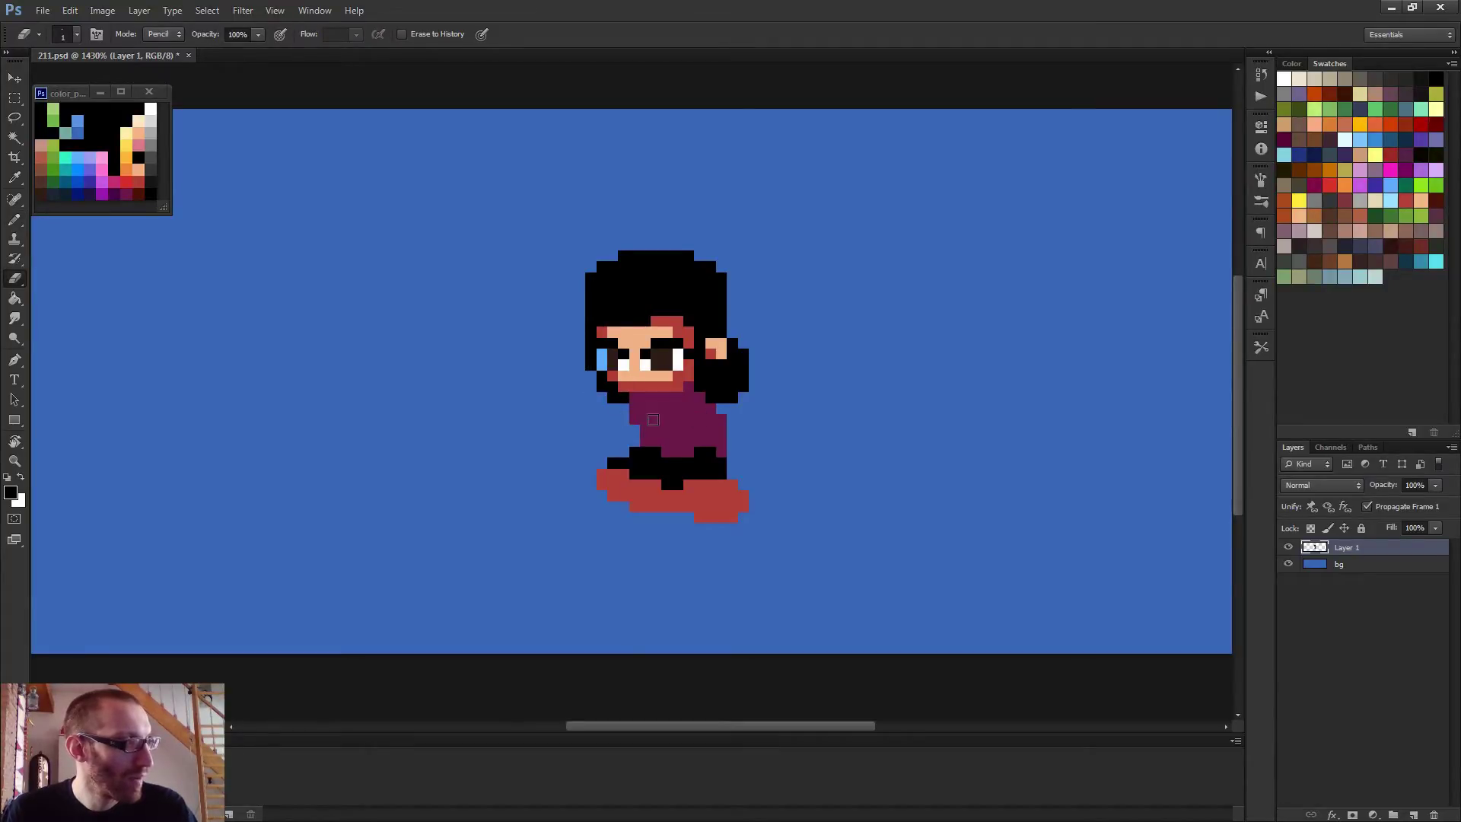
scroll(668, 419, down, 3)
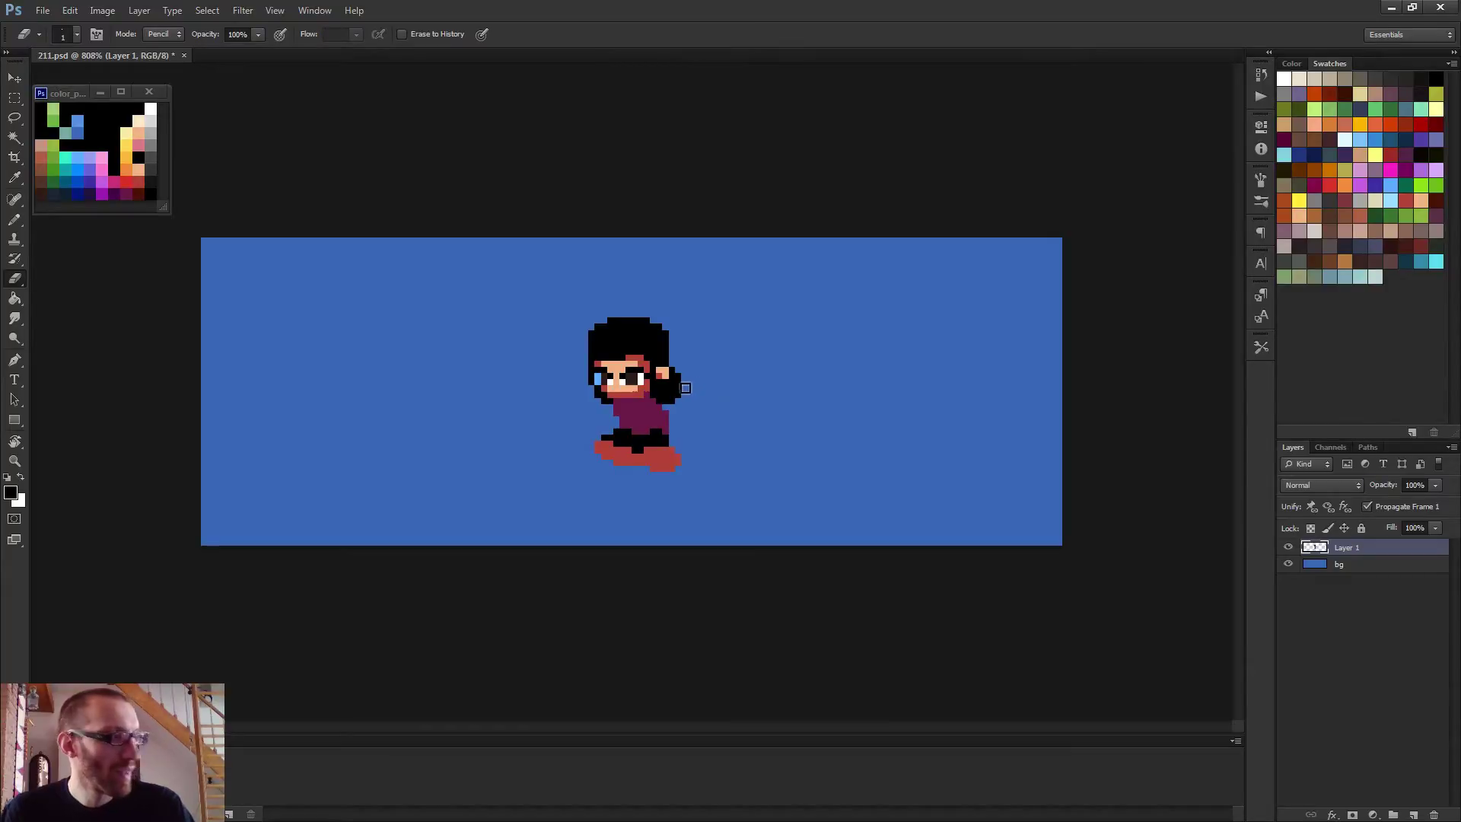
key(b)
scroll(670, 400, down, 3)
scroll(671, 399, up, 6)
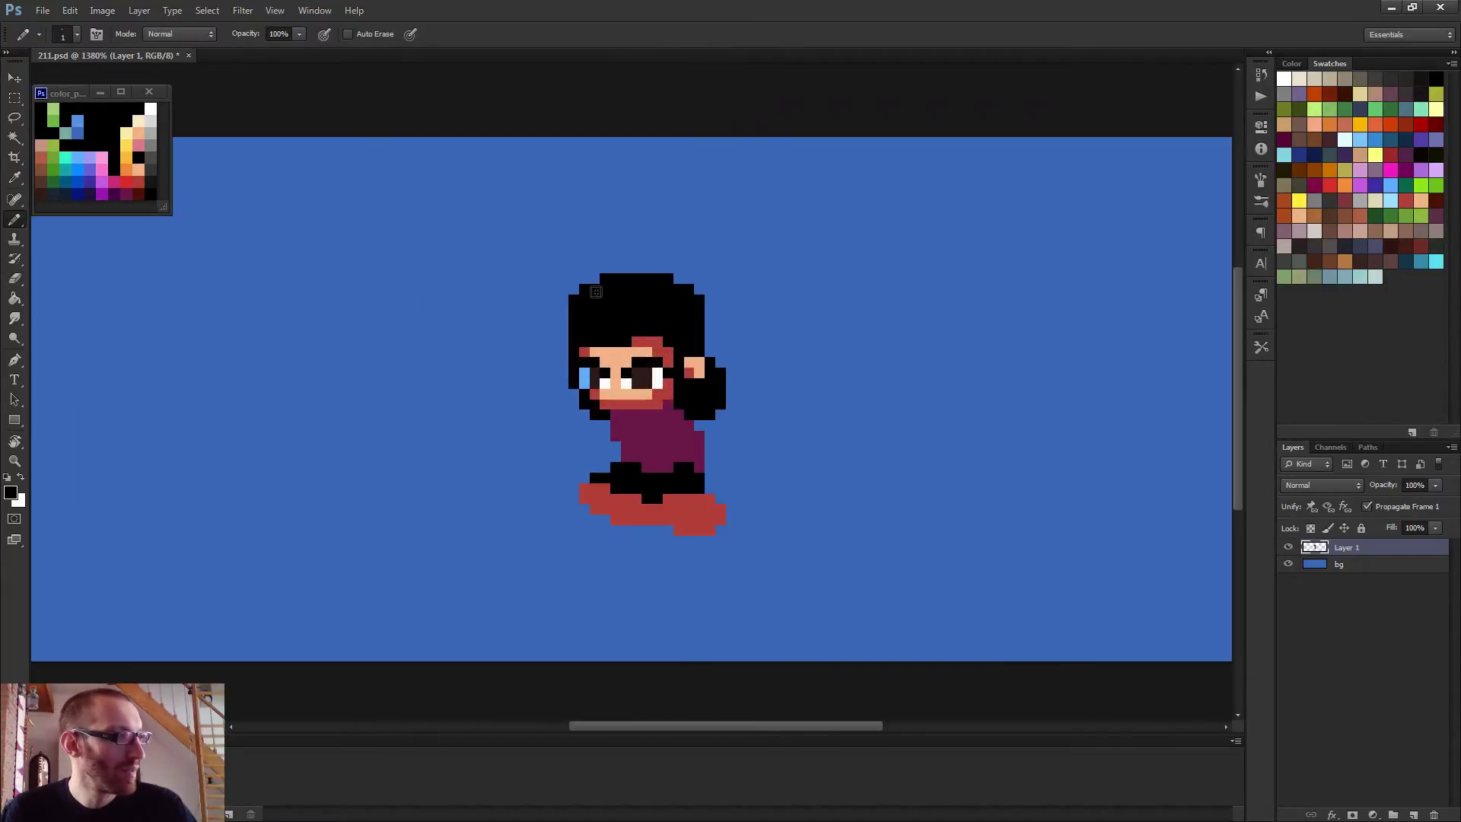
Select the top part of the hair, move it down one pixel to flatten the head, and deselect
key(m)
drag(539, 233, 725, 315)
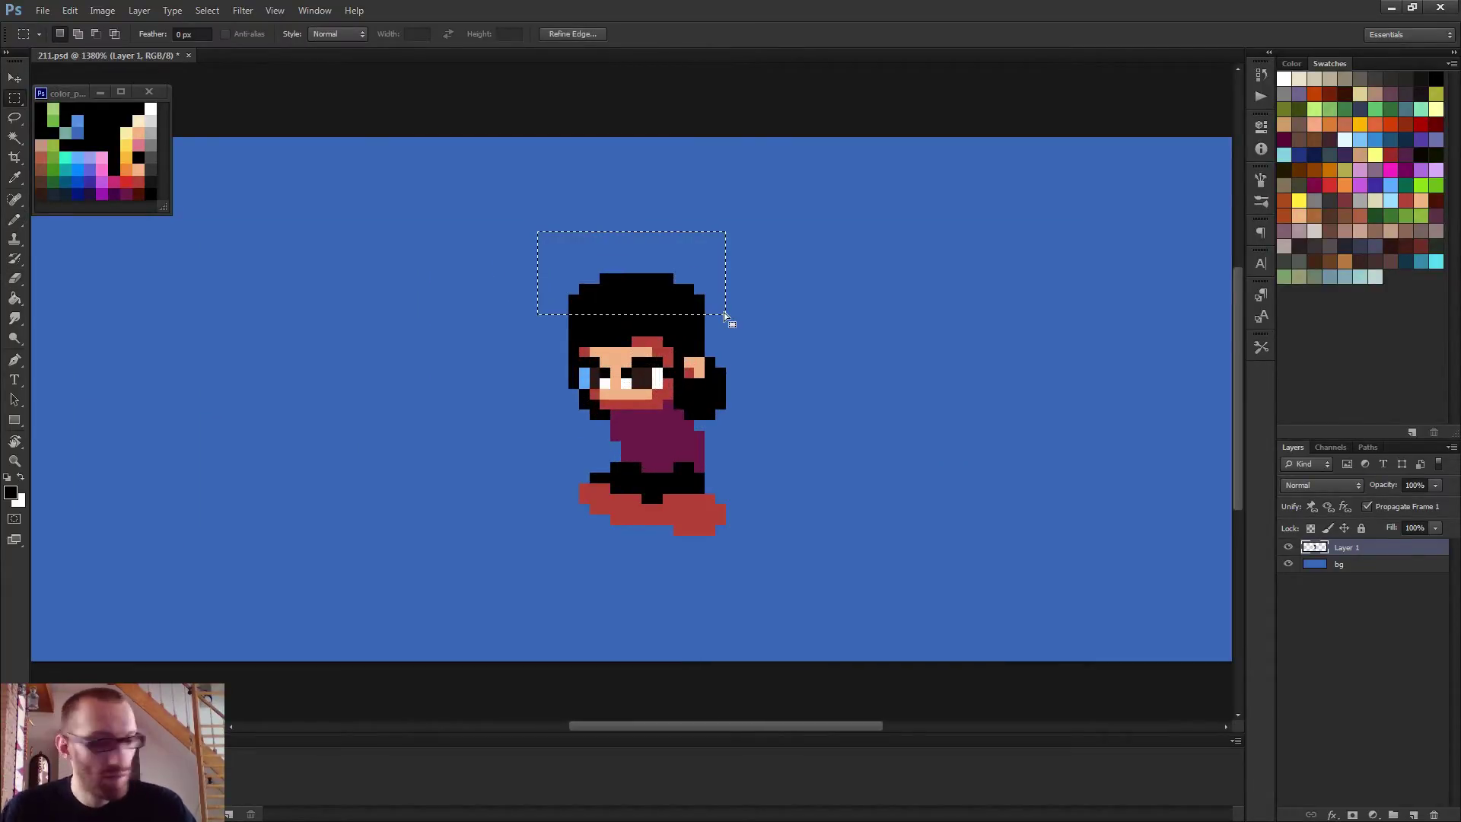
key(v)
key(Down)
key(ctrl+d)
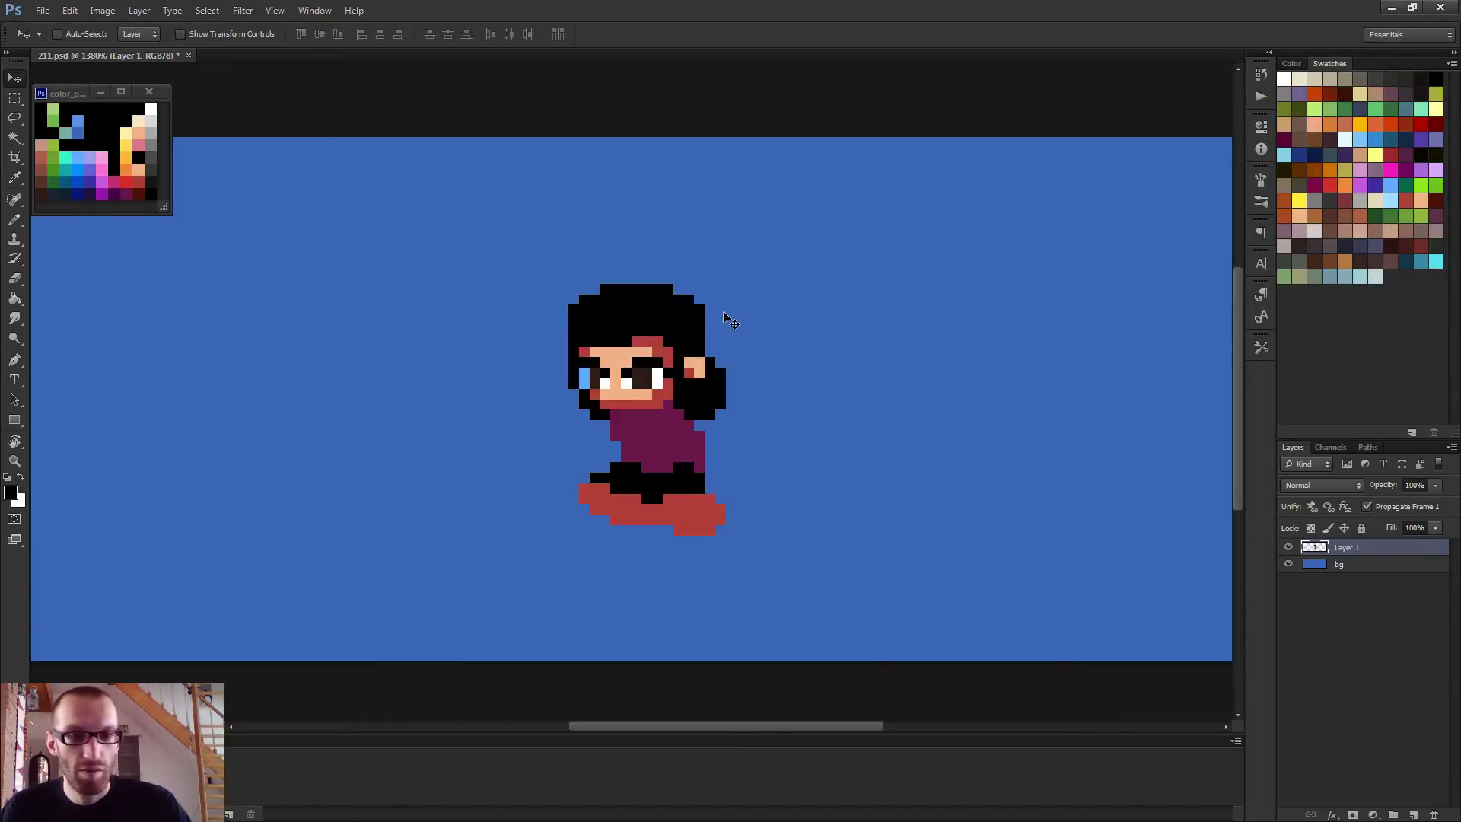
Cover the upper left corner of the forehead with black hair pixels to narrow the face's top row
key(b)
scroll(685, 342, down, 2)
scroll(632, 327, up, 2)
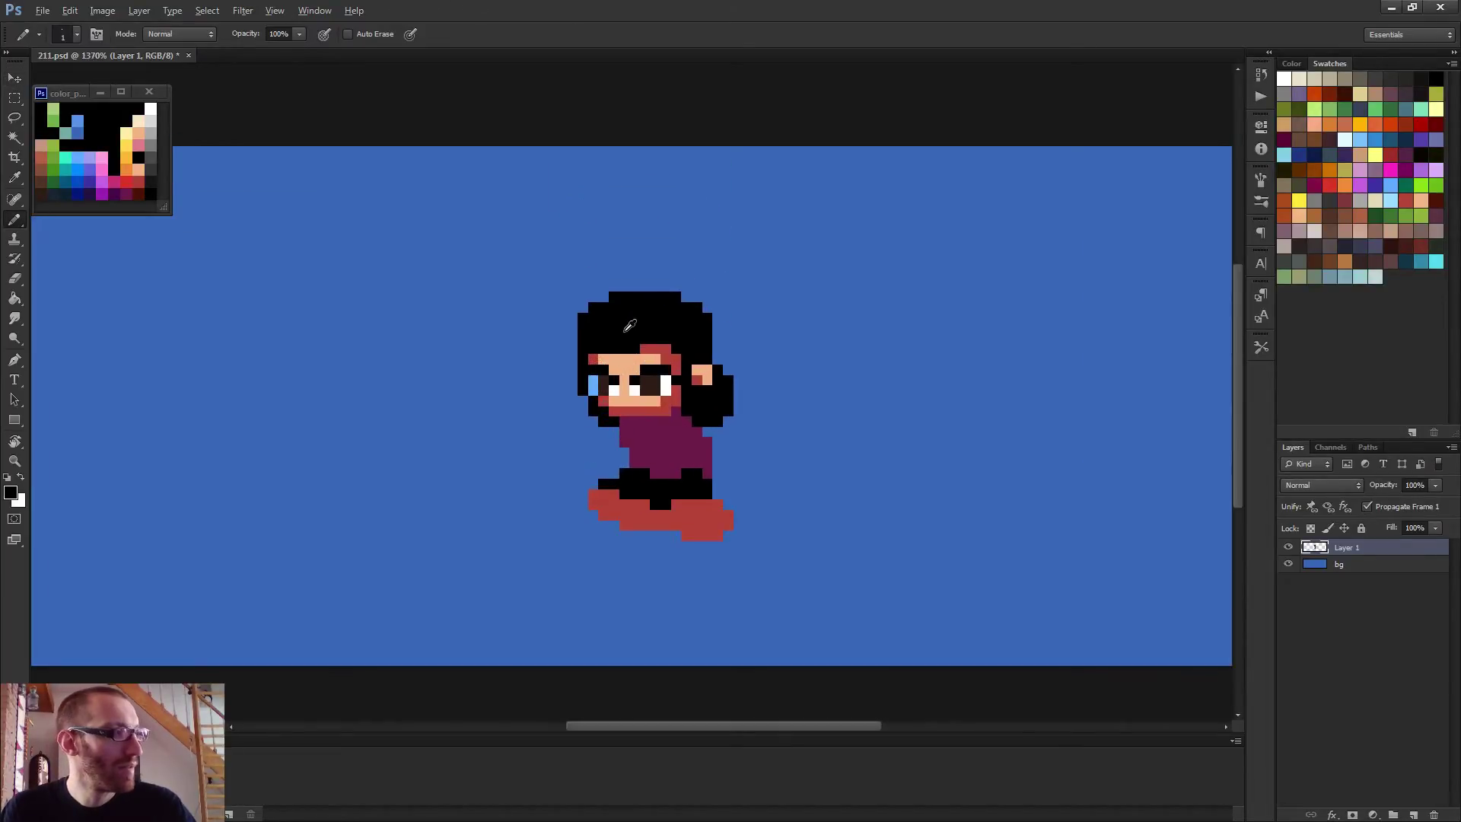
click(594, 361)
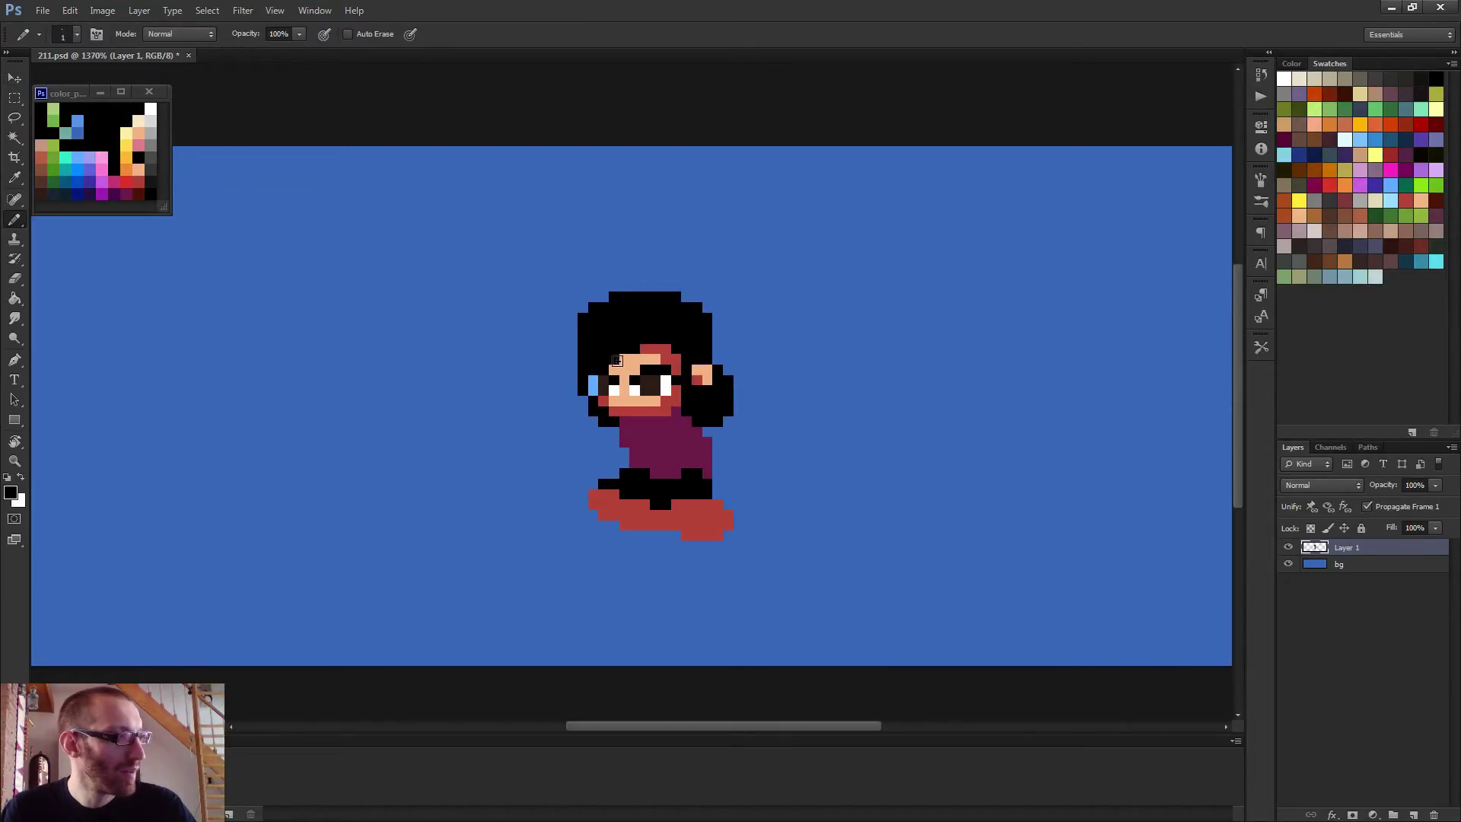
scroll(669, 364, down, 2)
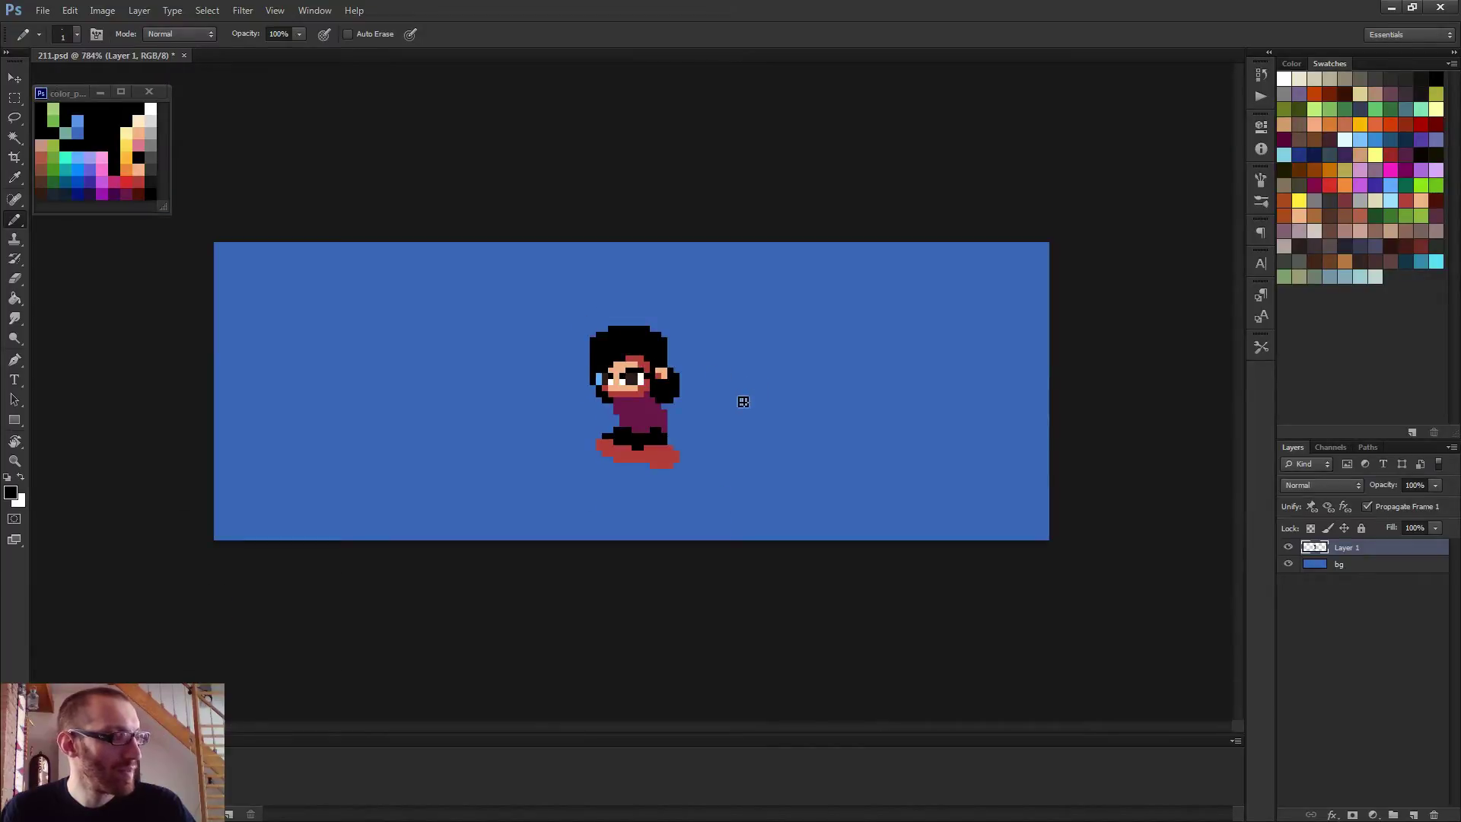
scroll(742, 400, up, 2)
click(655, 360)
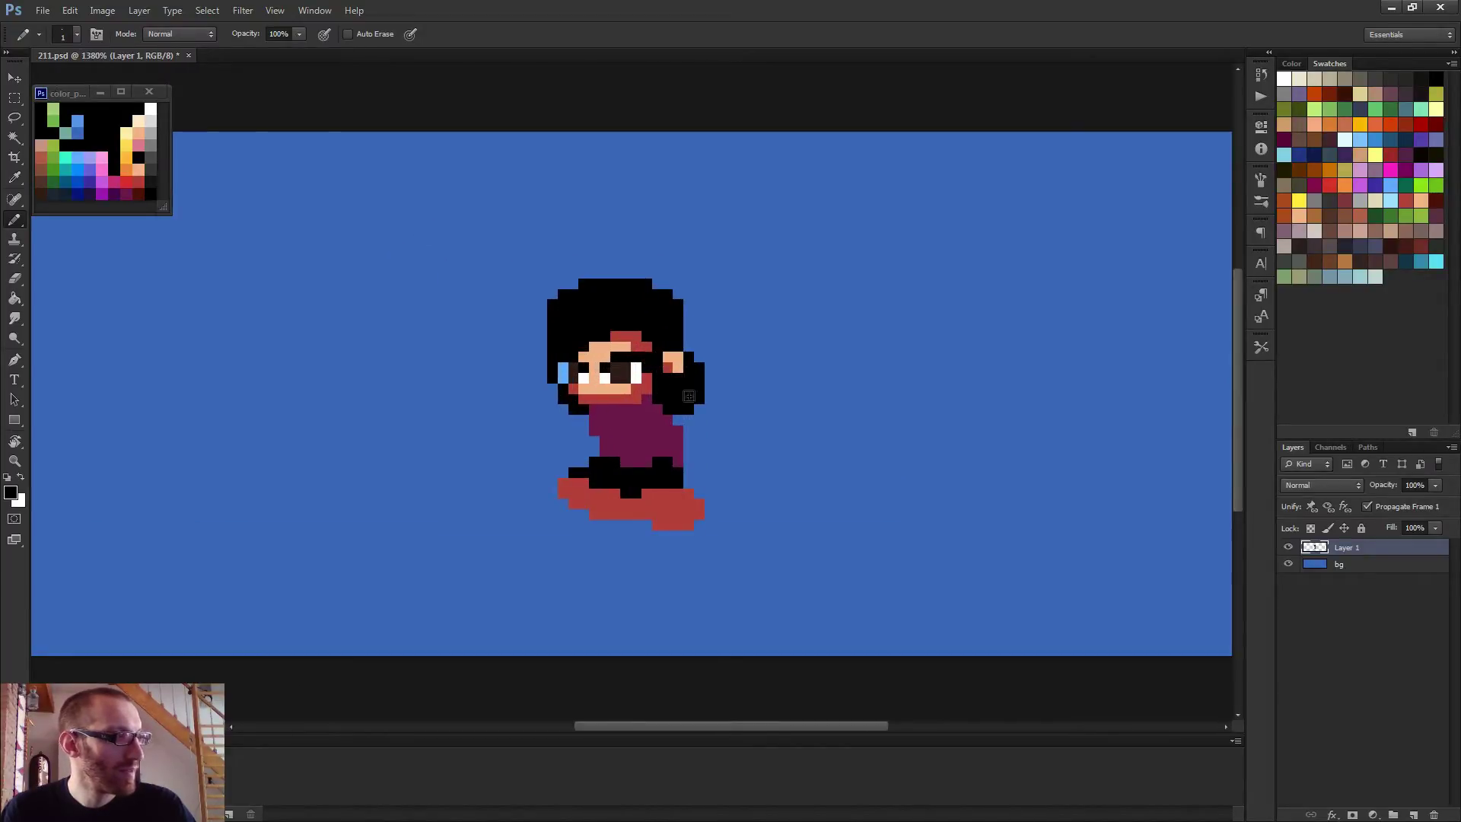
scroll(676, 393, down, 3)
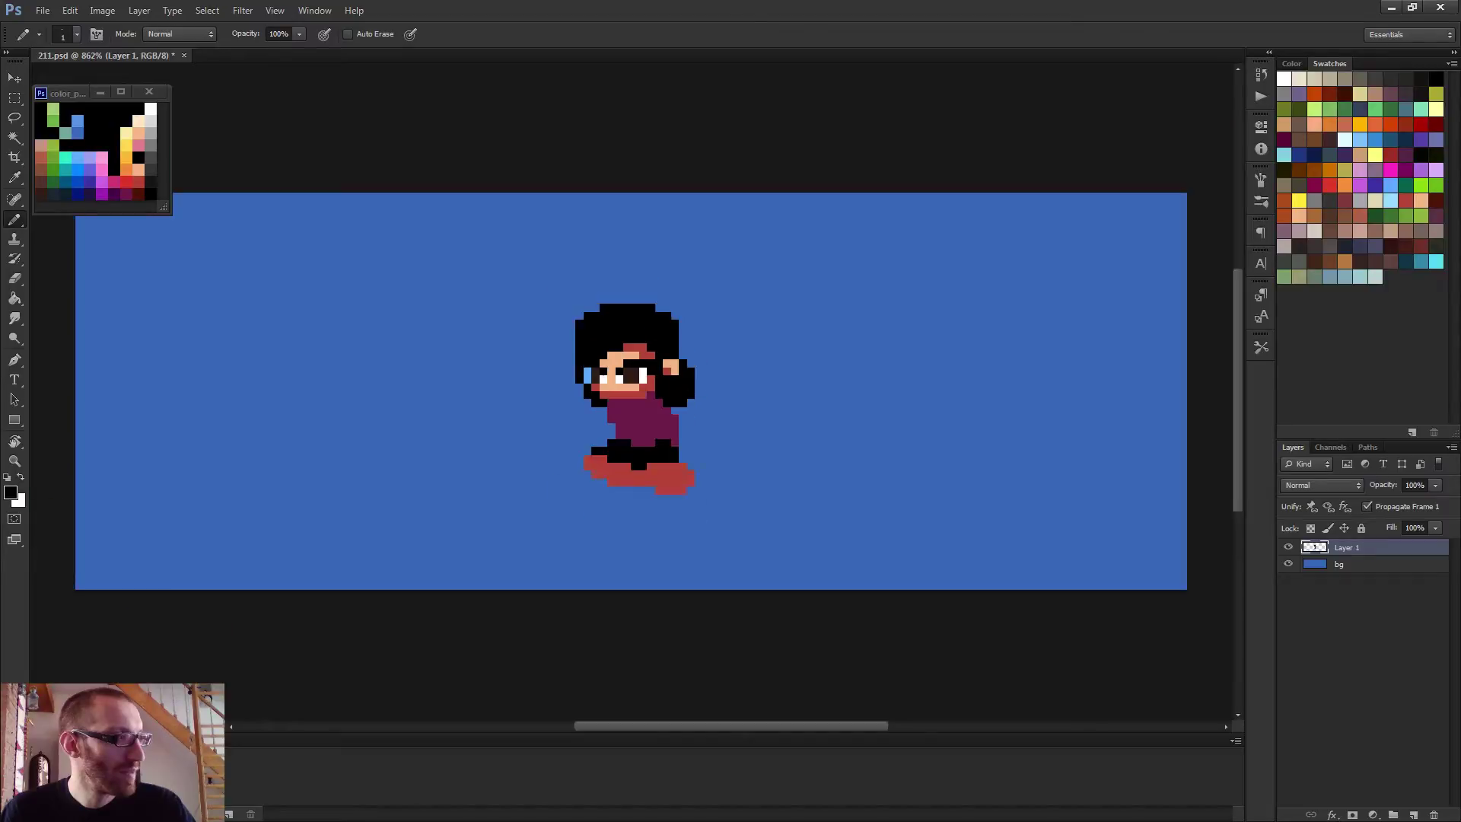
scroll(682, 411, up, 3)
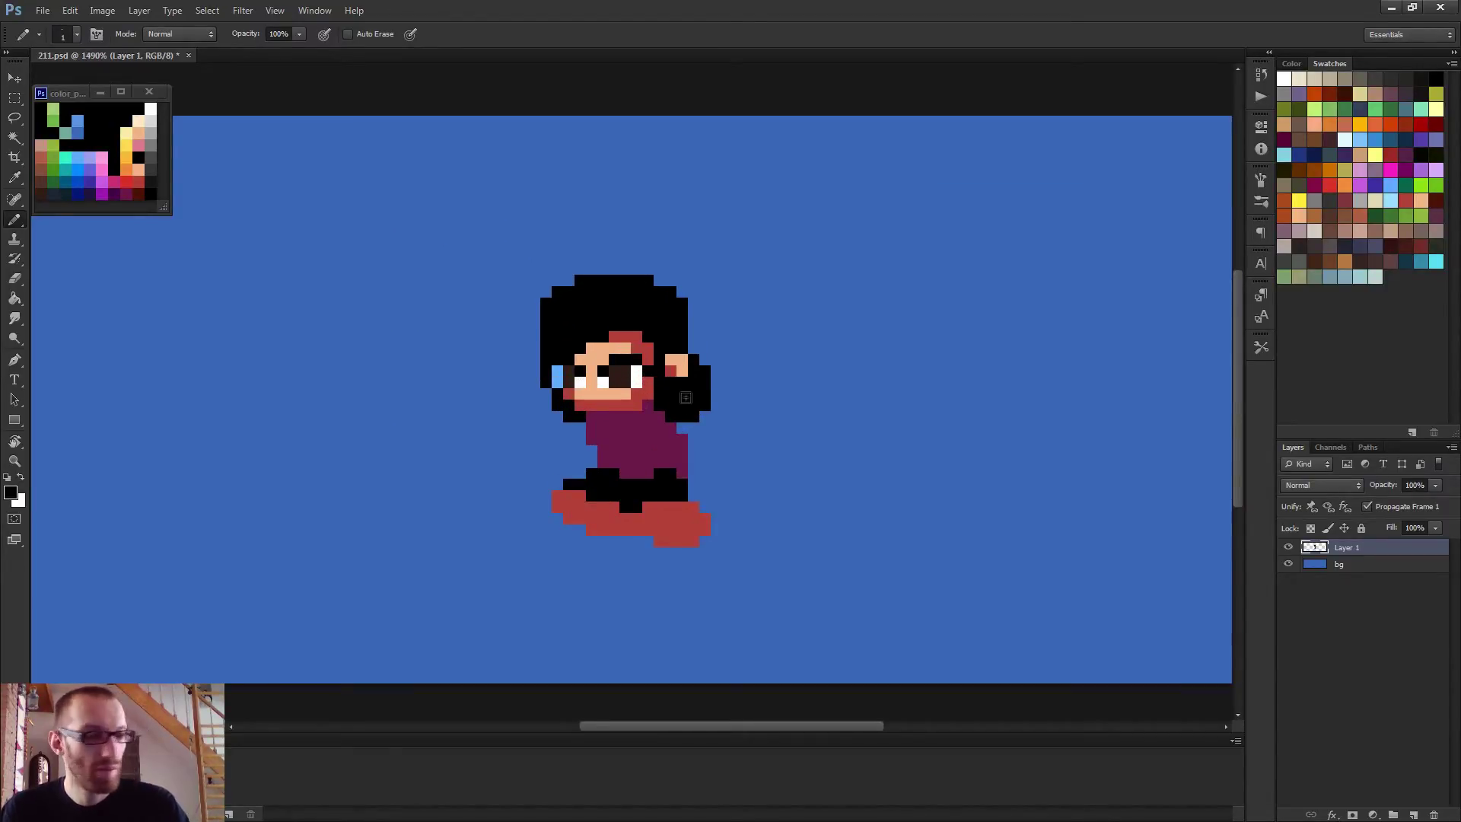
click(647, 359)
scroll(715, 414, down, 3)
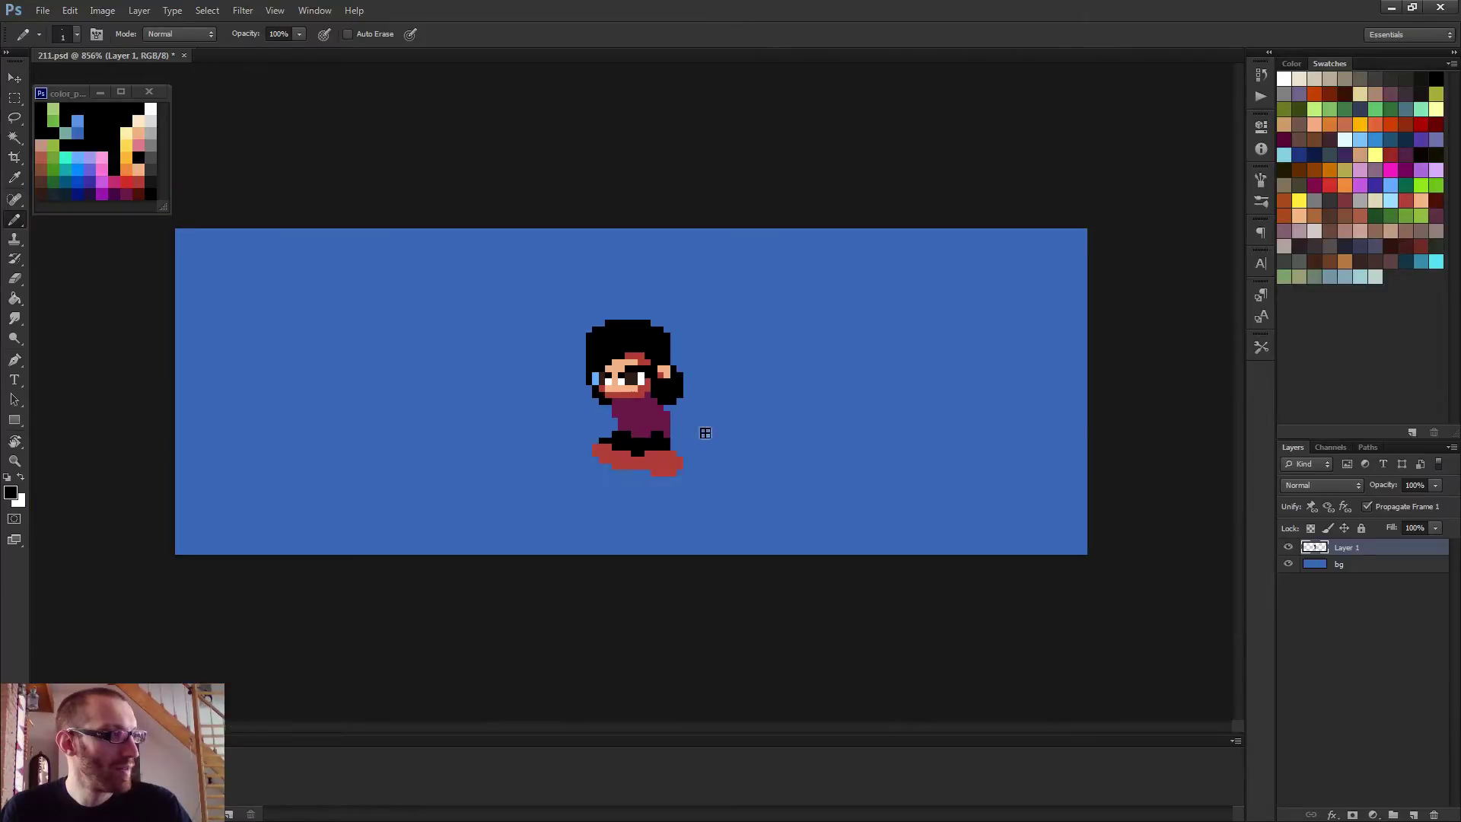
scroll(701, 430, down, 1)
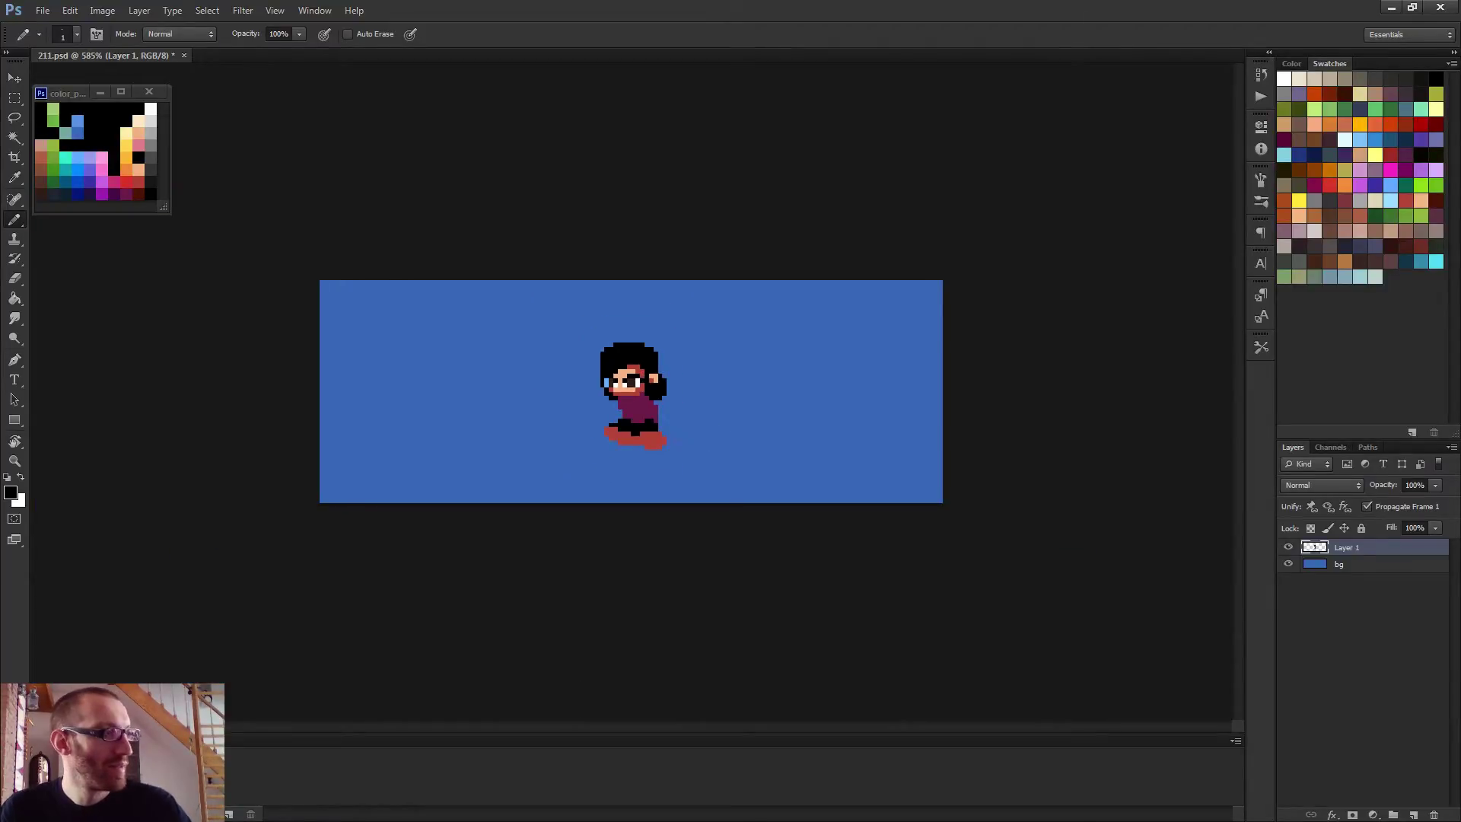
Paint a round red hand about 4 pixels wide, detached in front of the torso, using the red sampled from the face shading
scroll(644, 399, up, 3)
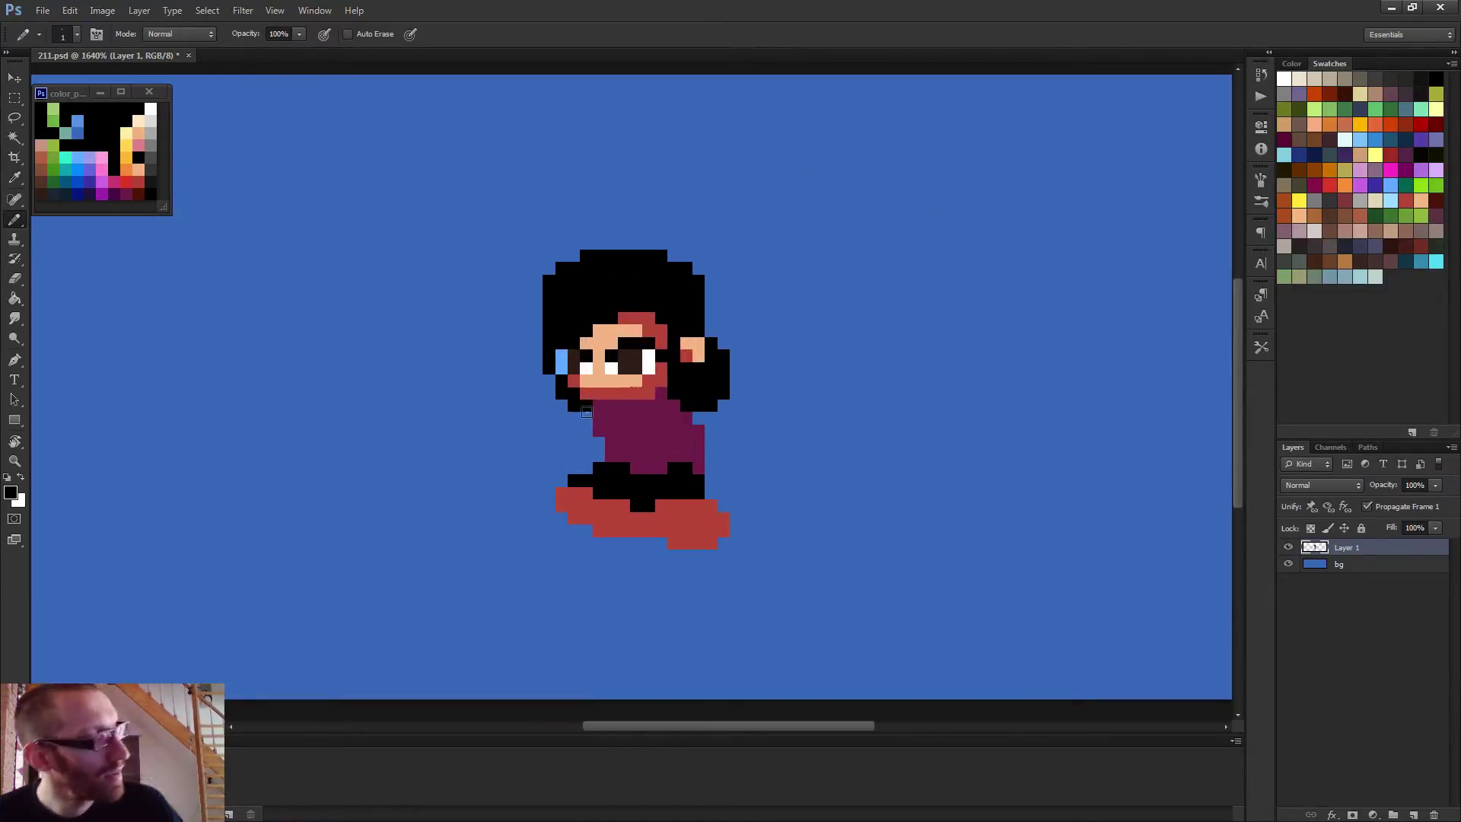
scroll(622, 436, up, 1)
scroll(647, 464, down, 3)
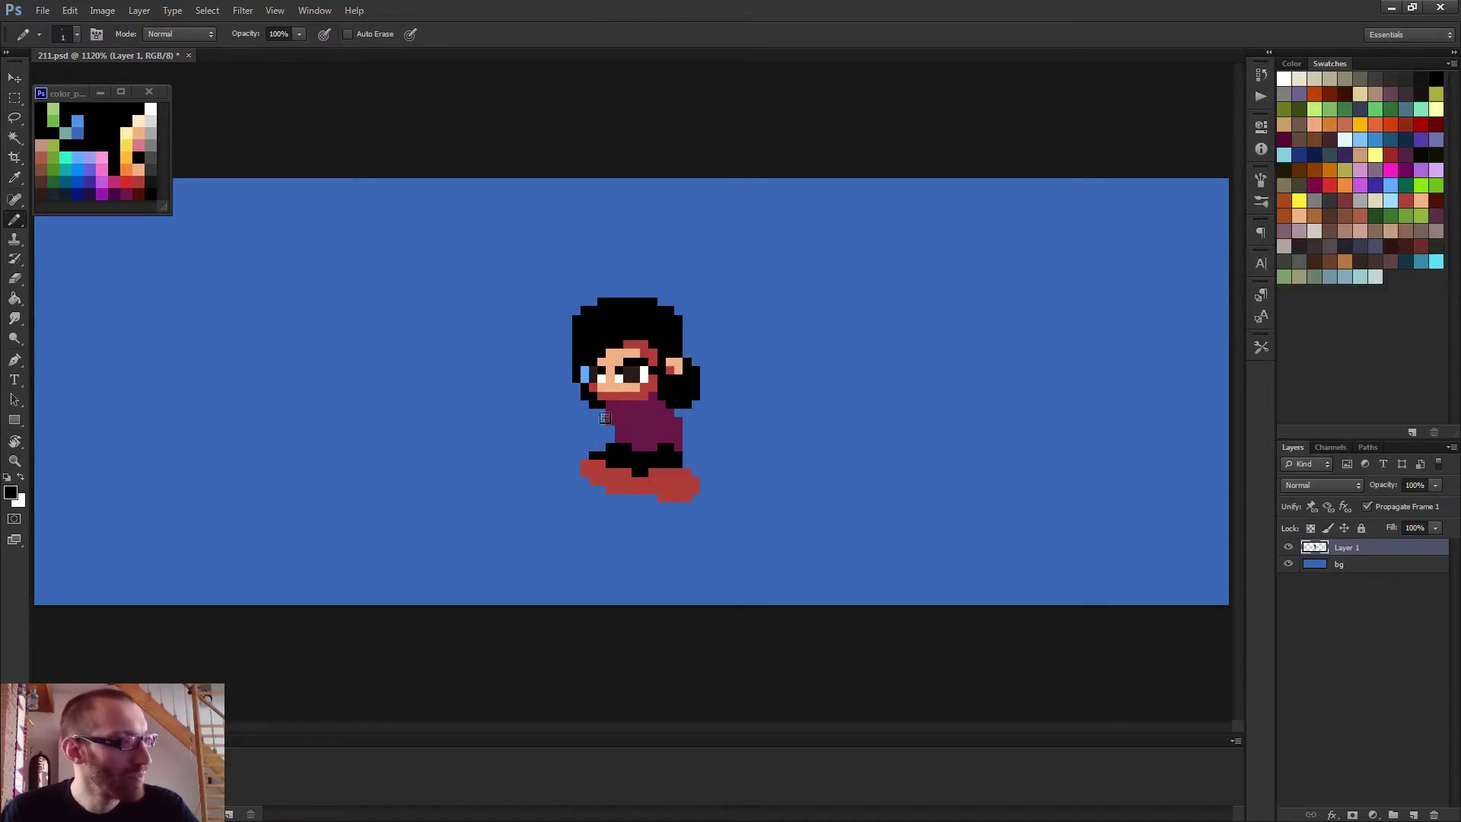
alt+click(631, 392)
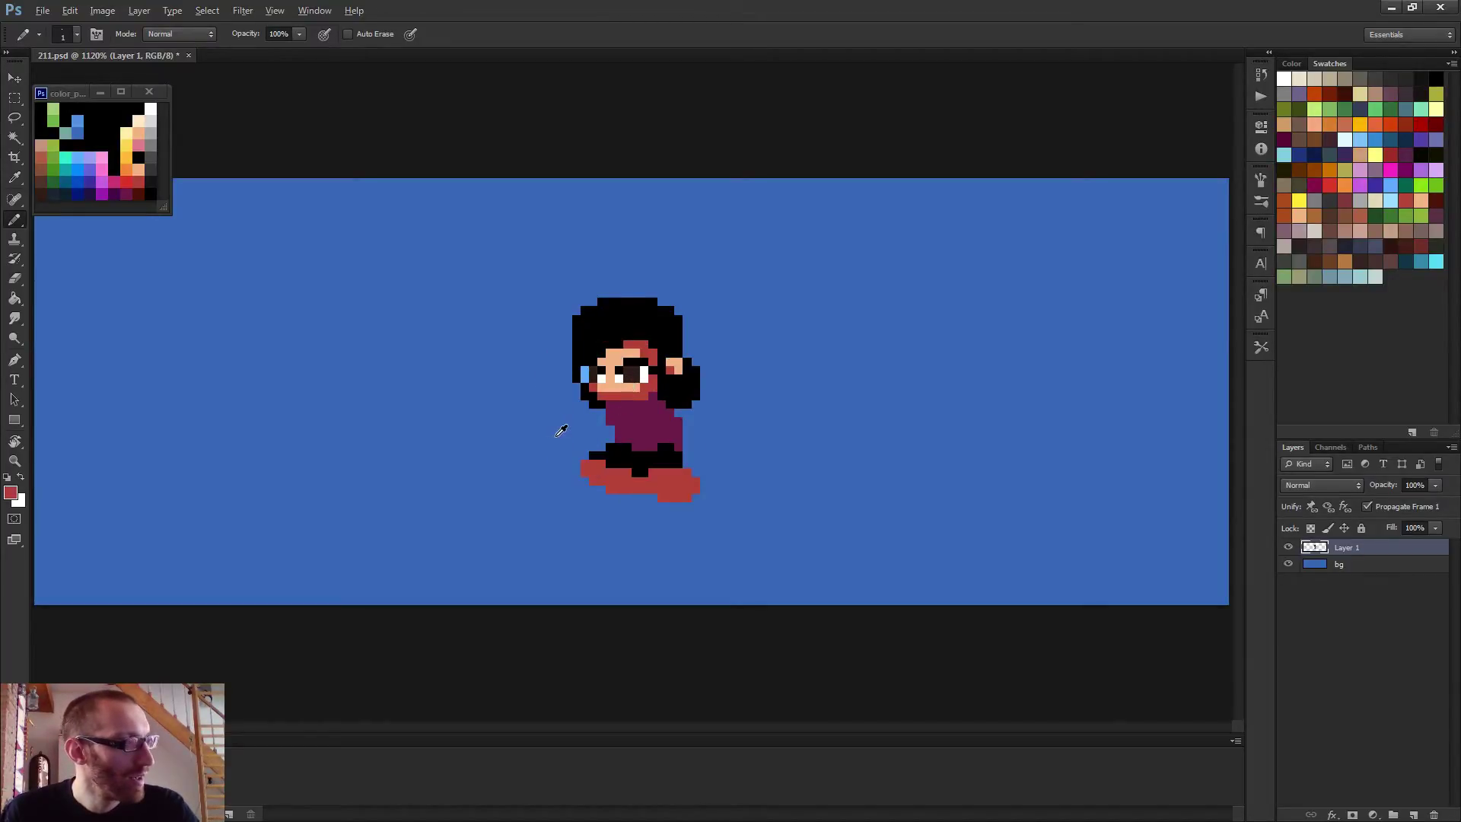
mouse_move(555, 435)
mouse_down()
mouse_move(575, 445)
mouse_move(567, 421)
mouse_up()
click(567, 424)
Paint a rounded peach hand about 4 pixels wide over the torso's front edge with face peach, and return the pencil to 1 pixel
alt+click(609, 384)
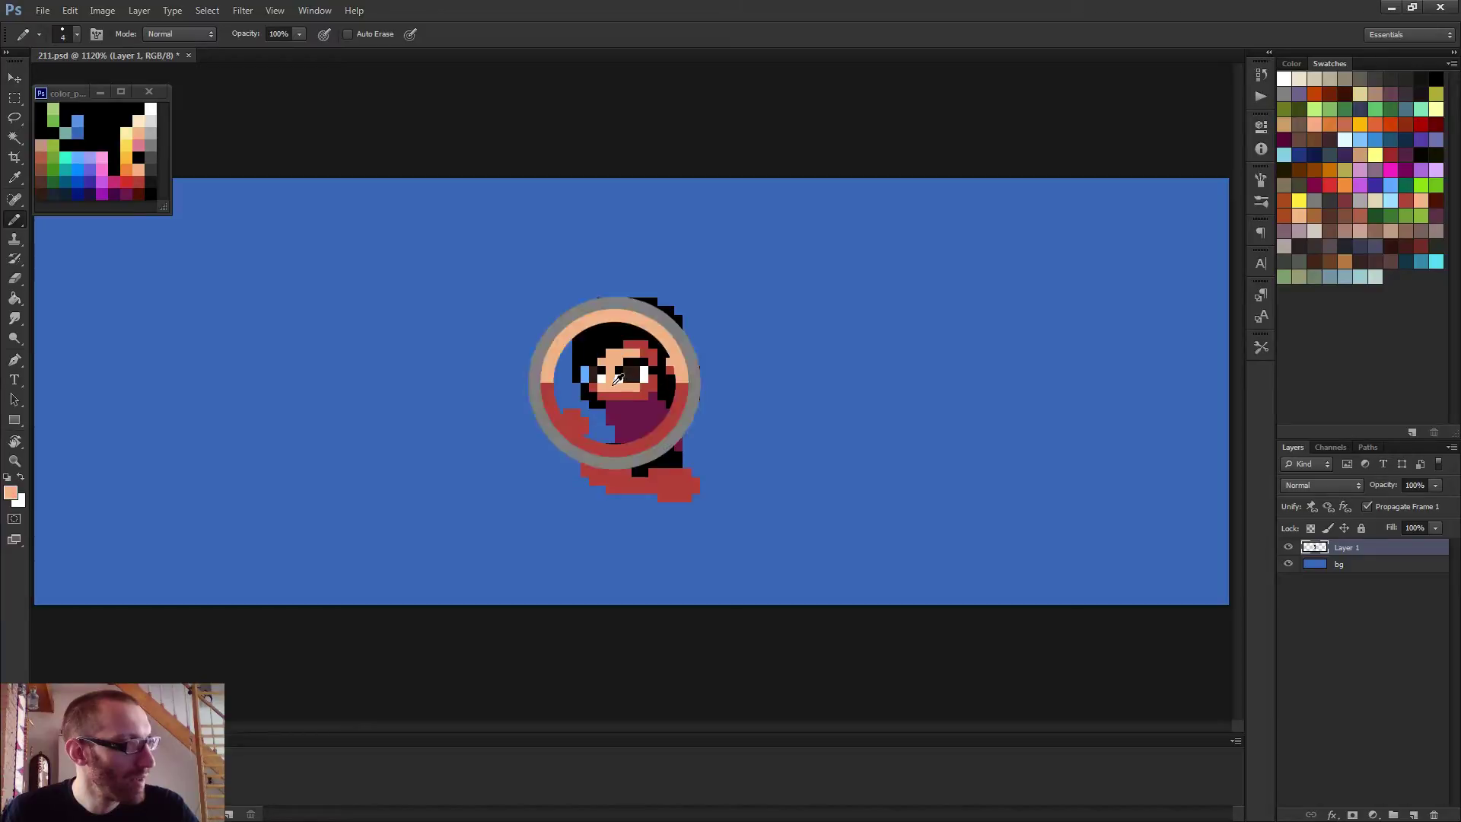
drag(603, 417, 613, 437)
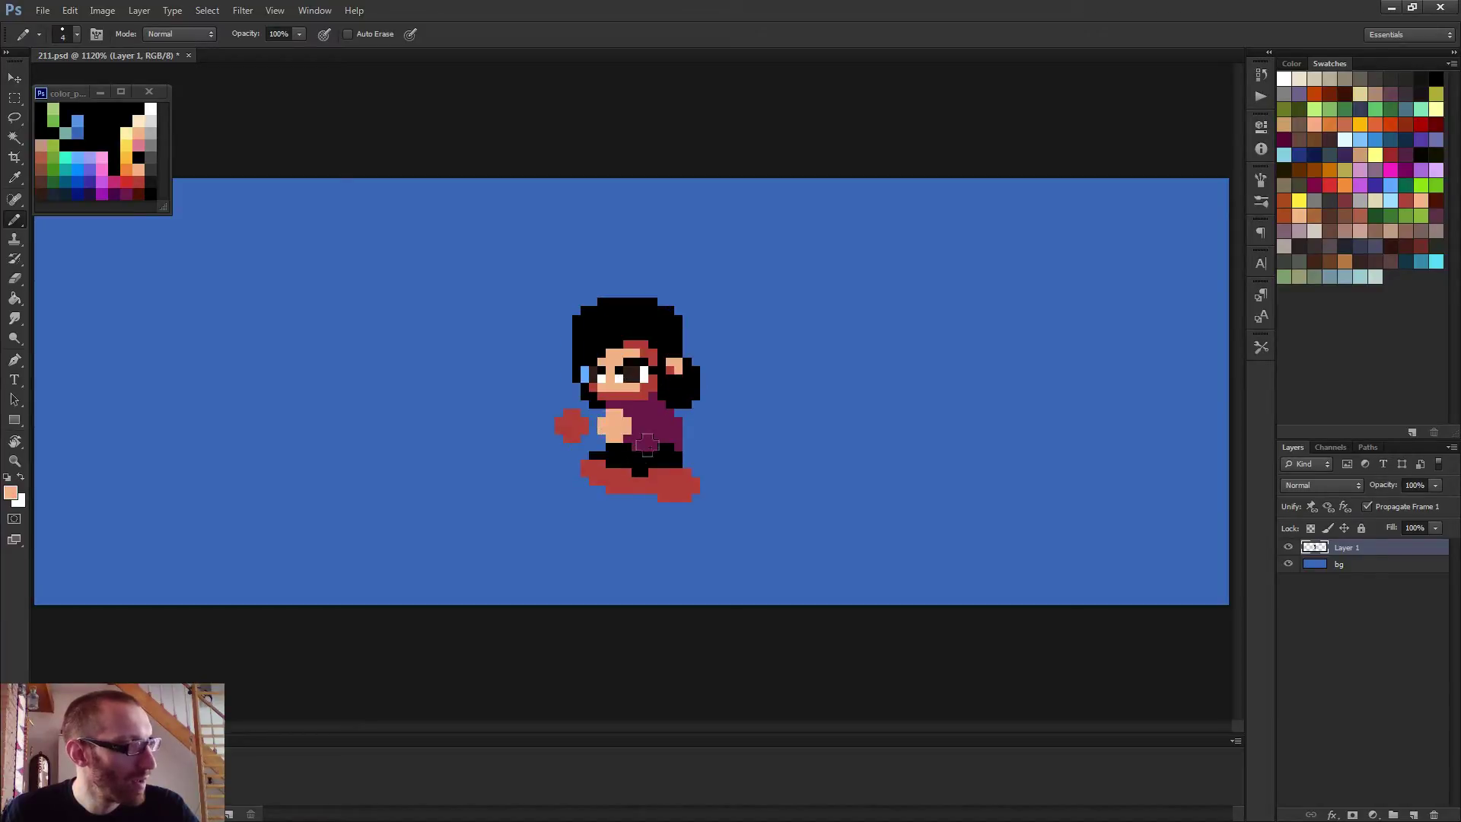
alt+right_click(685, 424)
scroll(755, 475, down, 3)
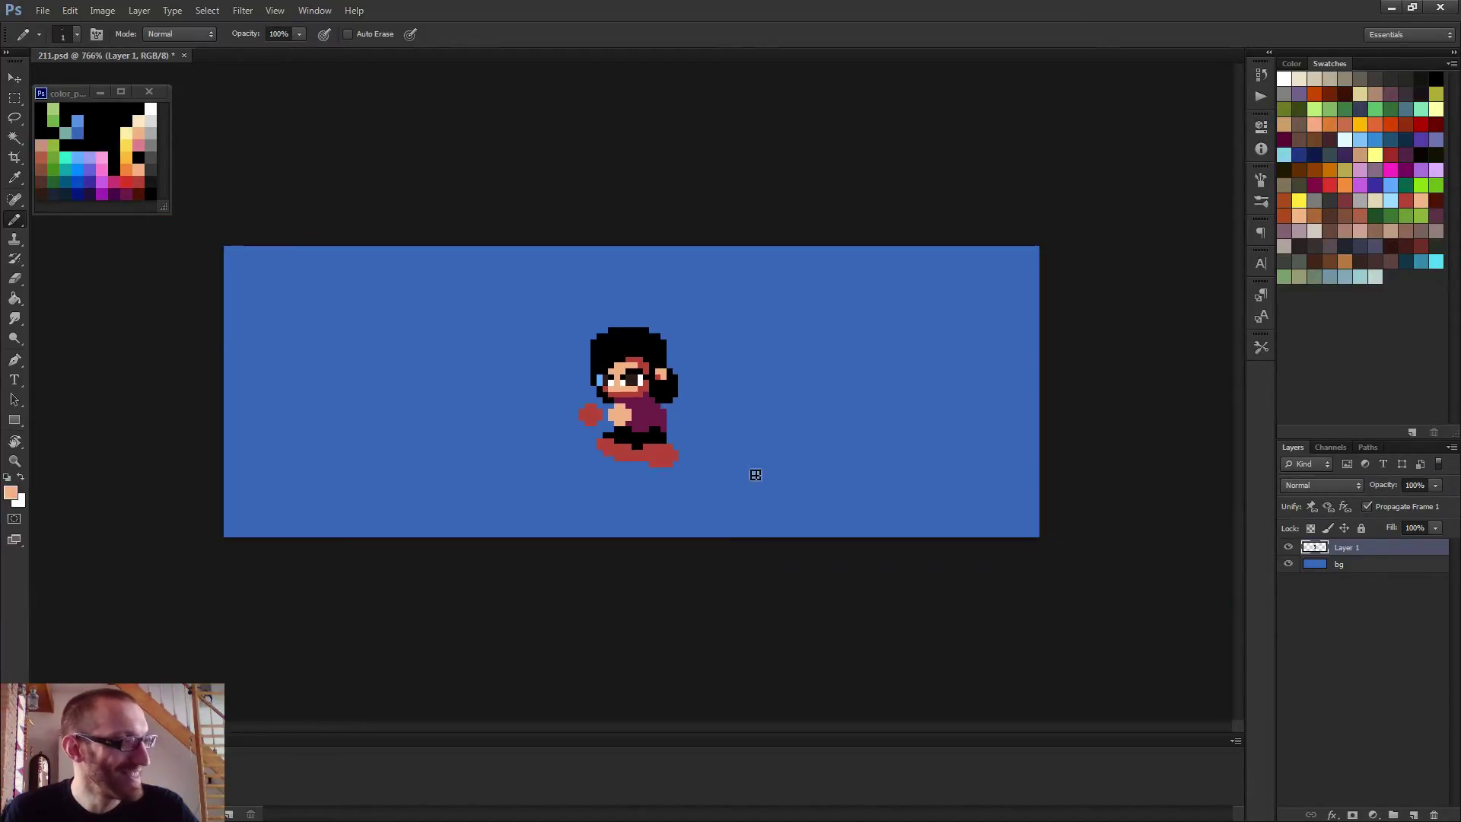
scroll(702, 504, up, 1)
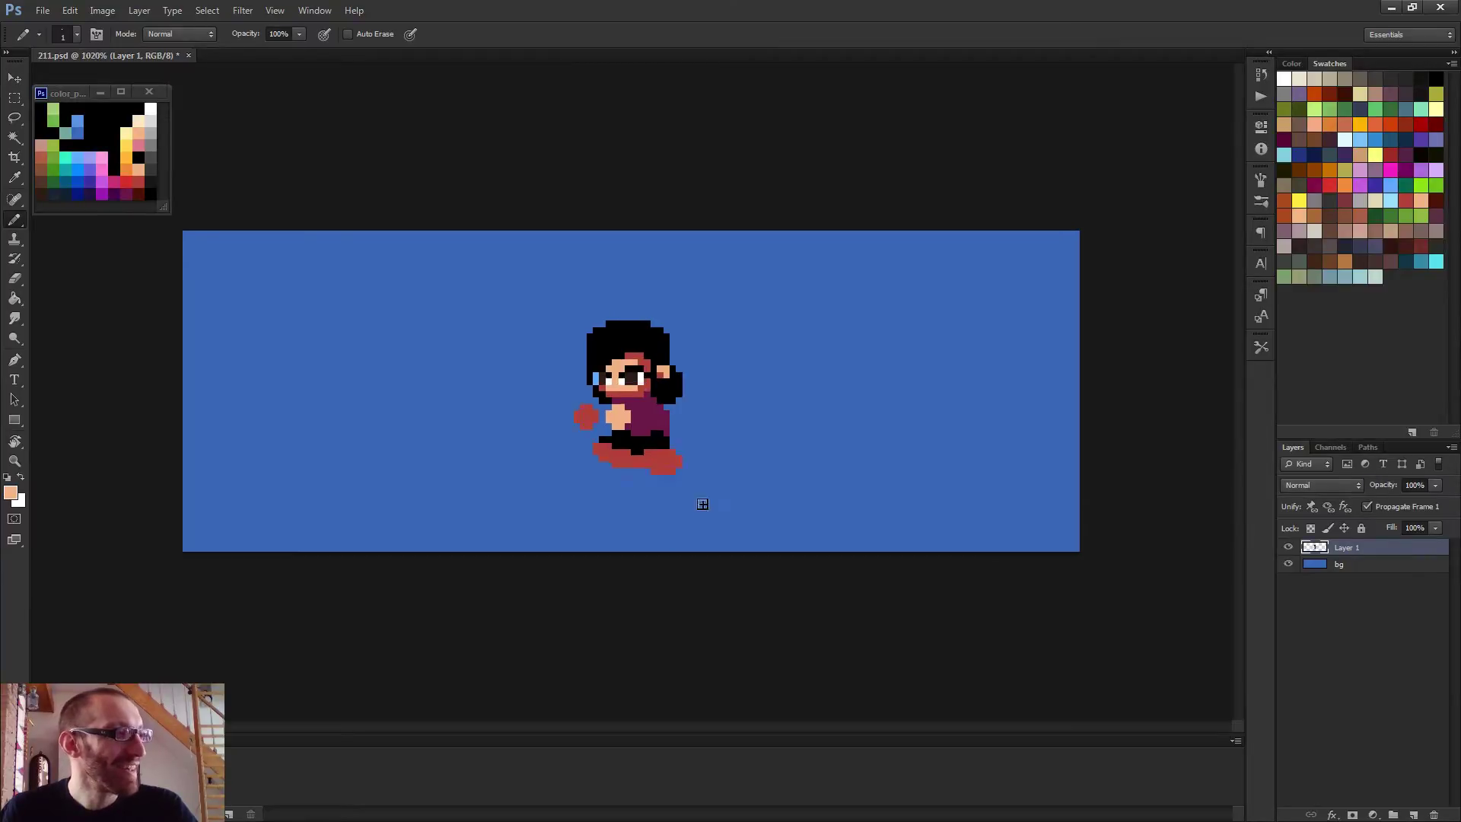
Shade the black shorts with dark blue pixels from the colour palette, covering both thighs and leaving black gaps and edges
scroll(685, 457, up, 2)
scroll(685, 456, up, 1)
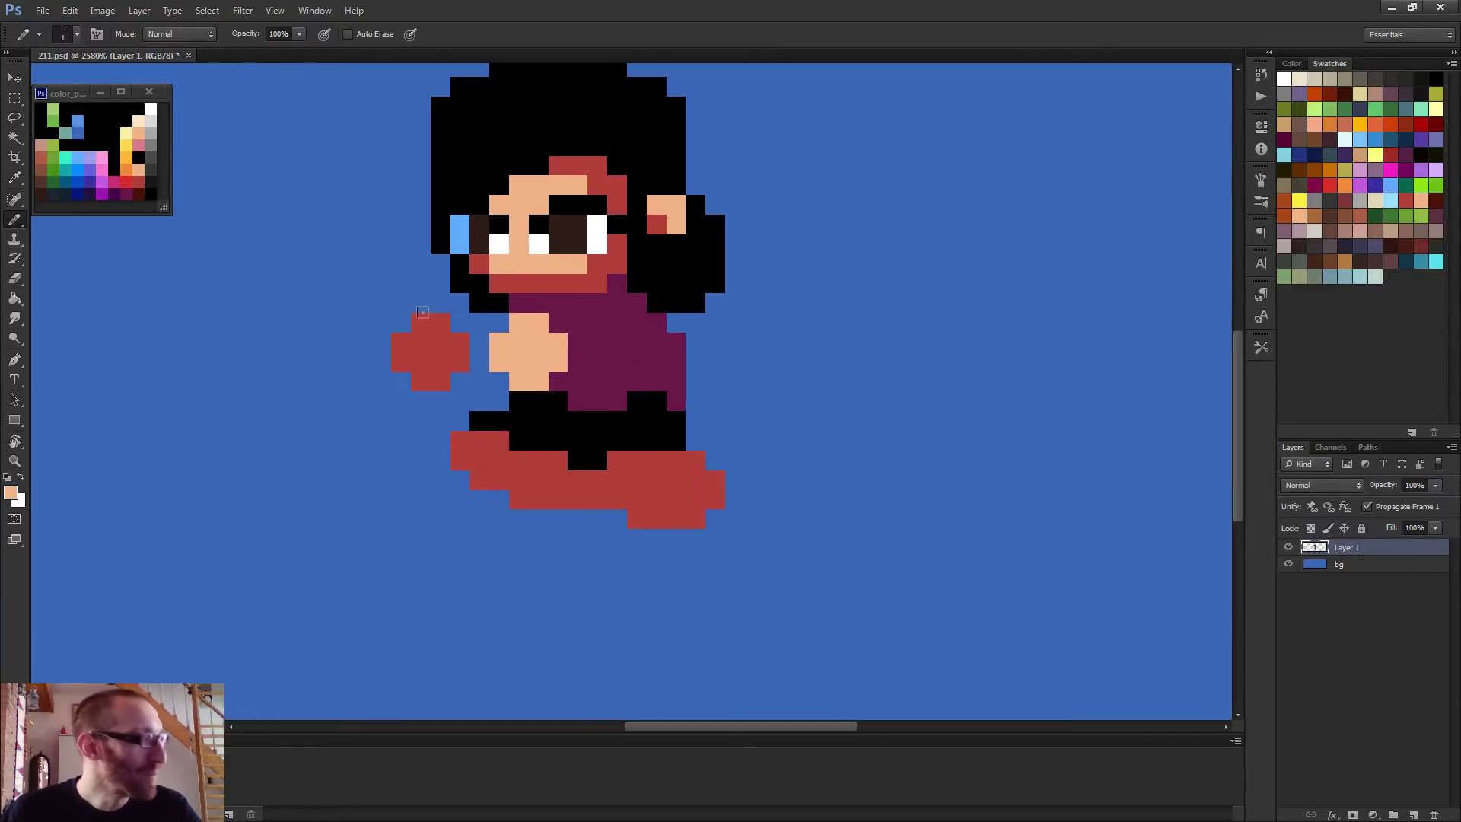
alt+click(83, 189)
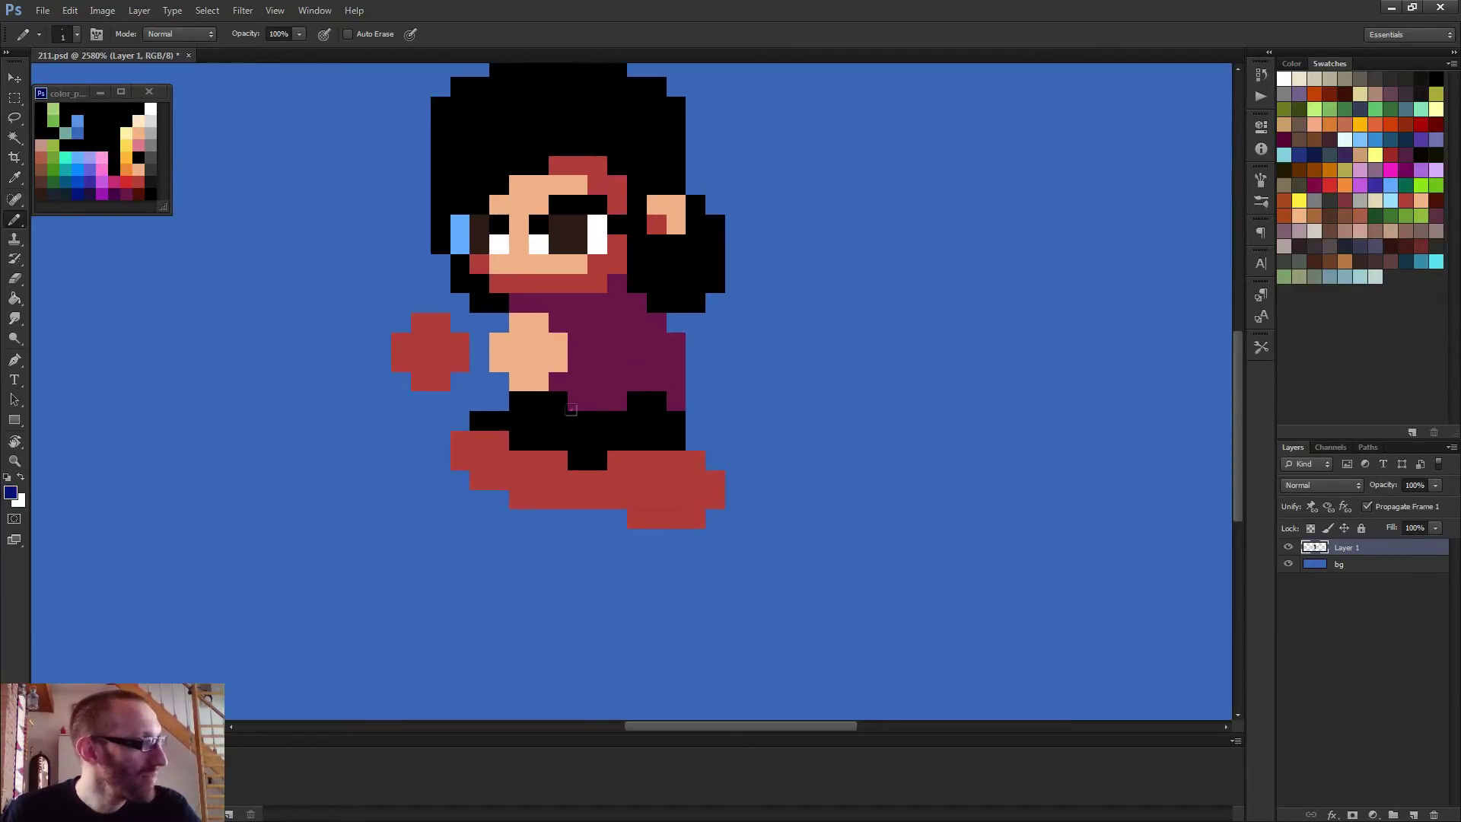
drag(512, 415, 543, 409)
click(557, 441)
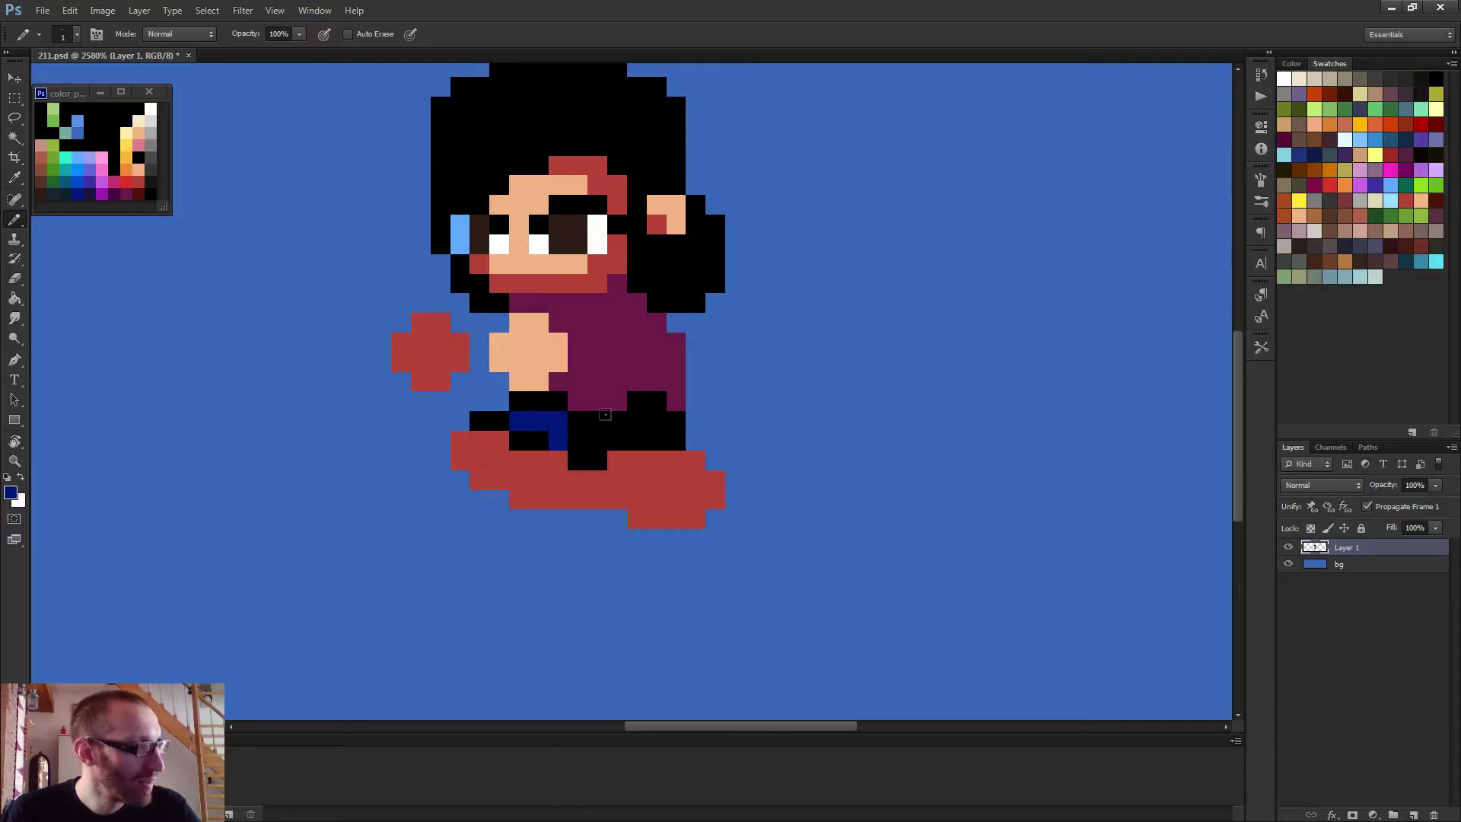
click(577, 441)
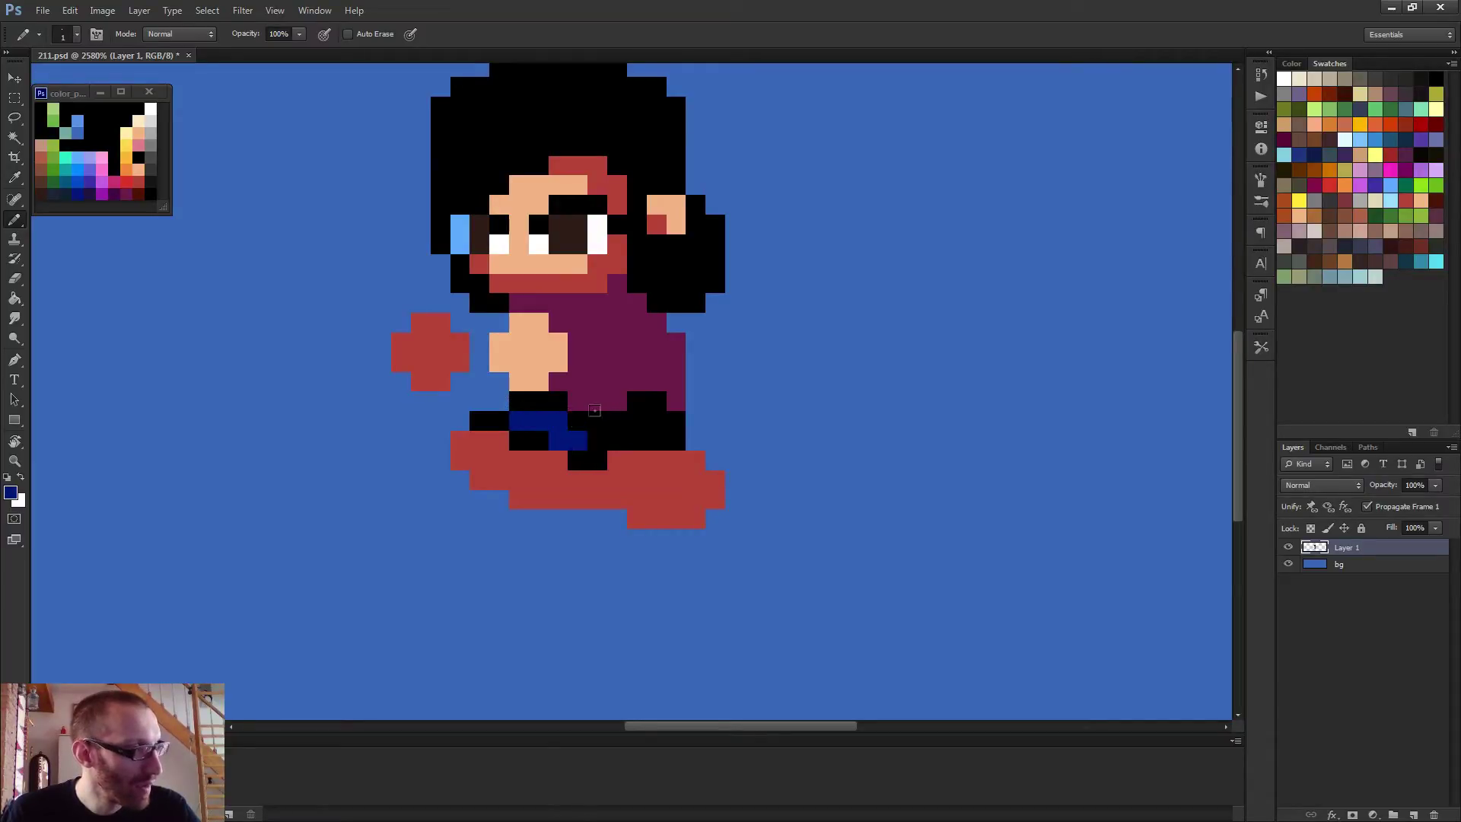
drag(595, 415, 658, 421)
click(639, 403)
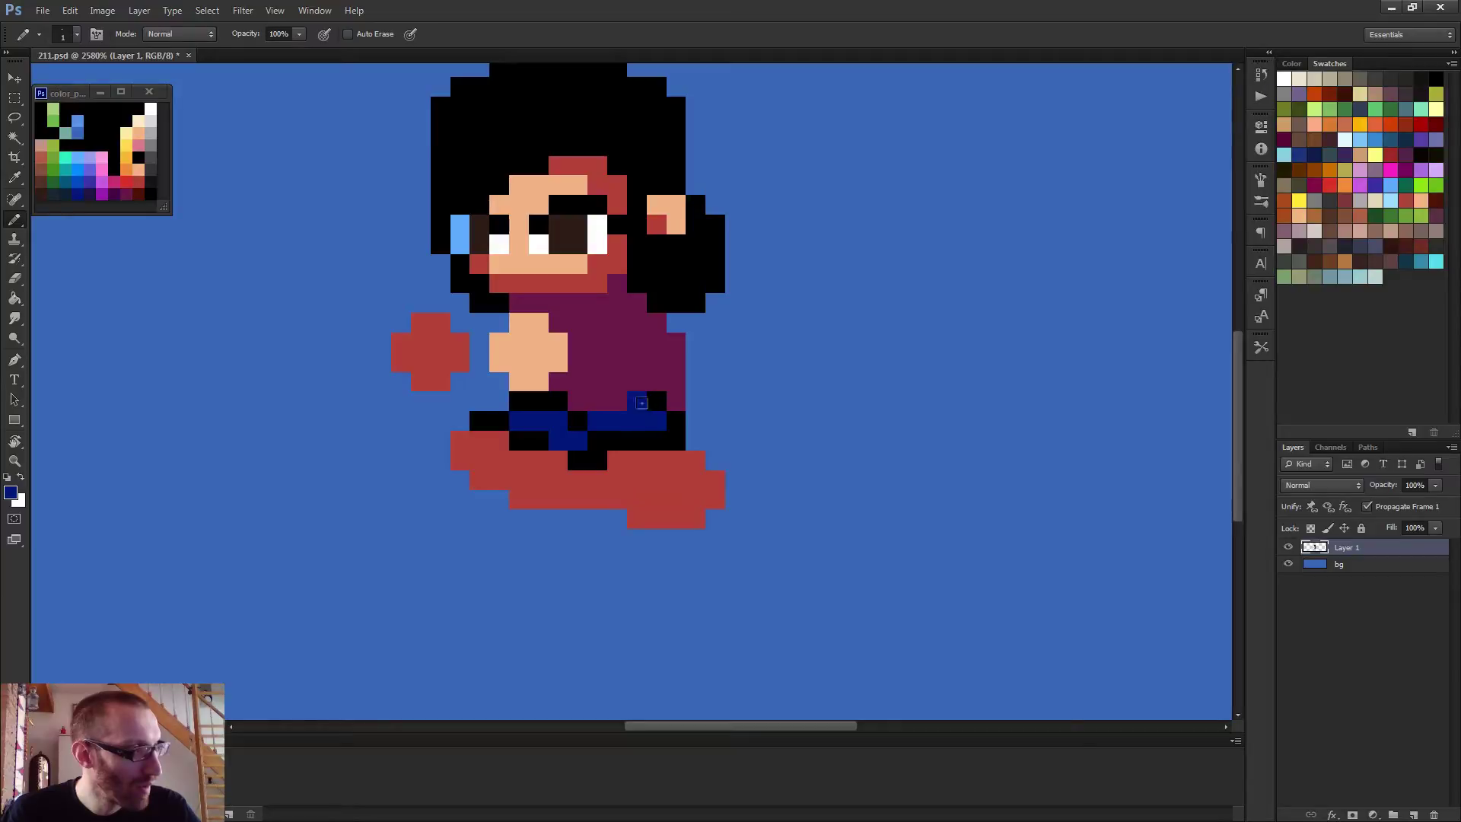
click(651, 441)
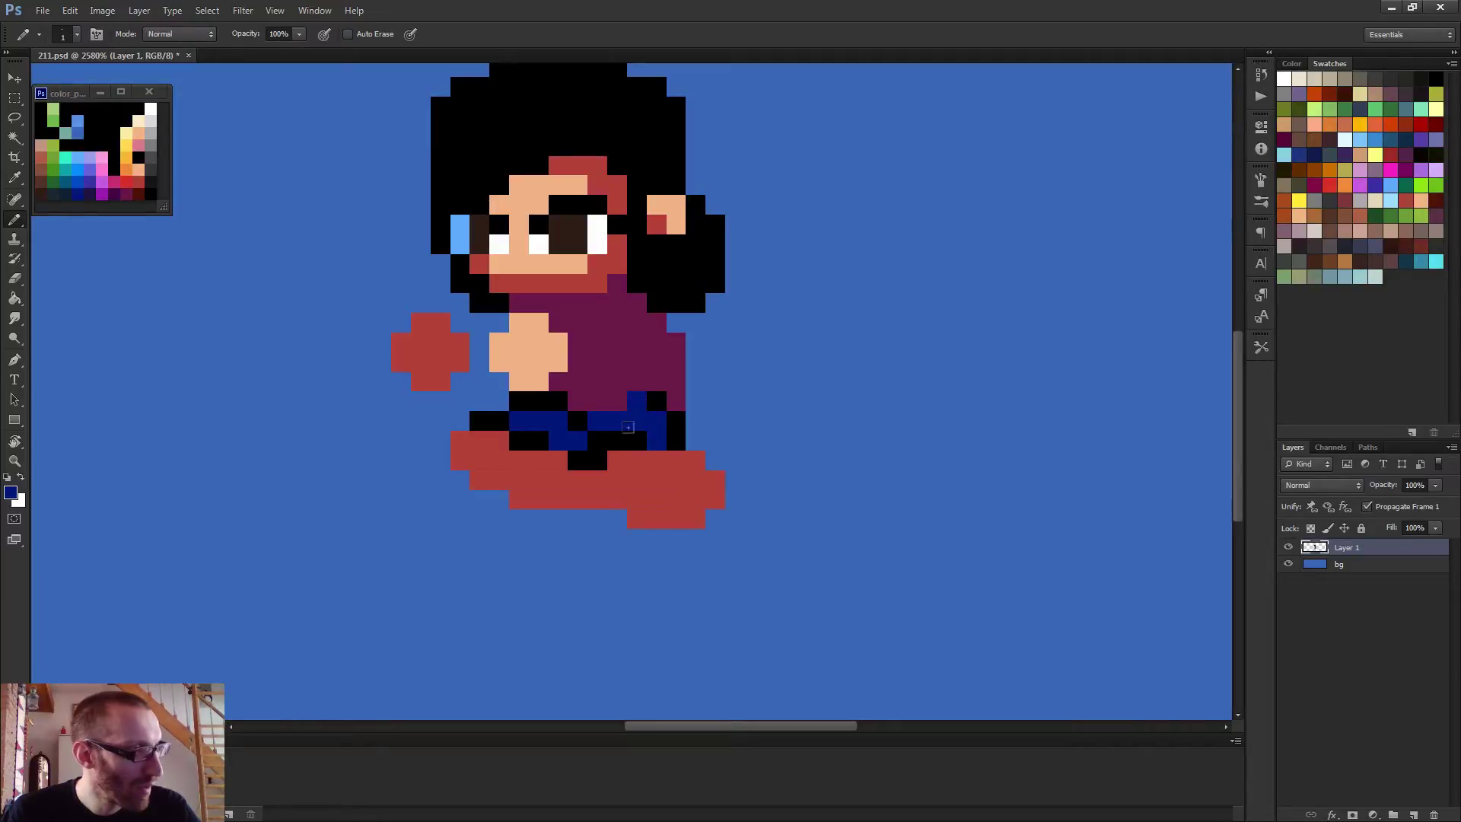
scroll(708, 434, down, 6)
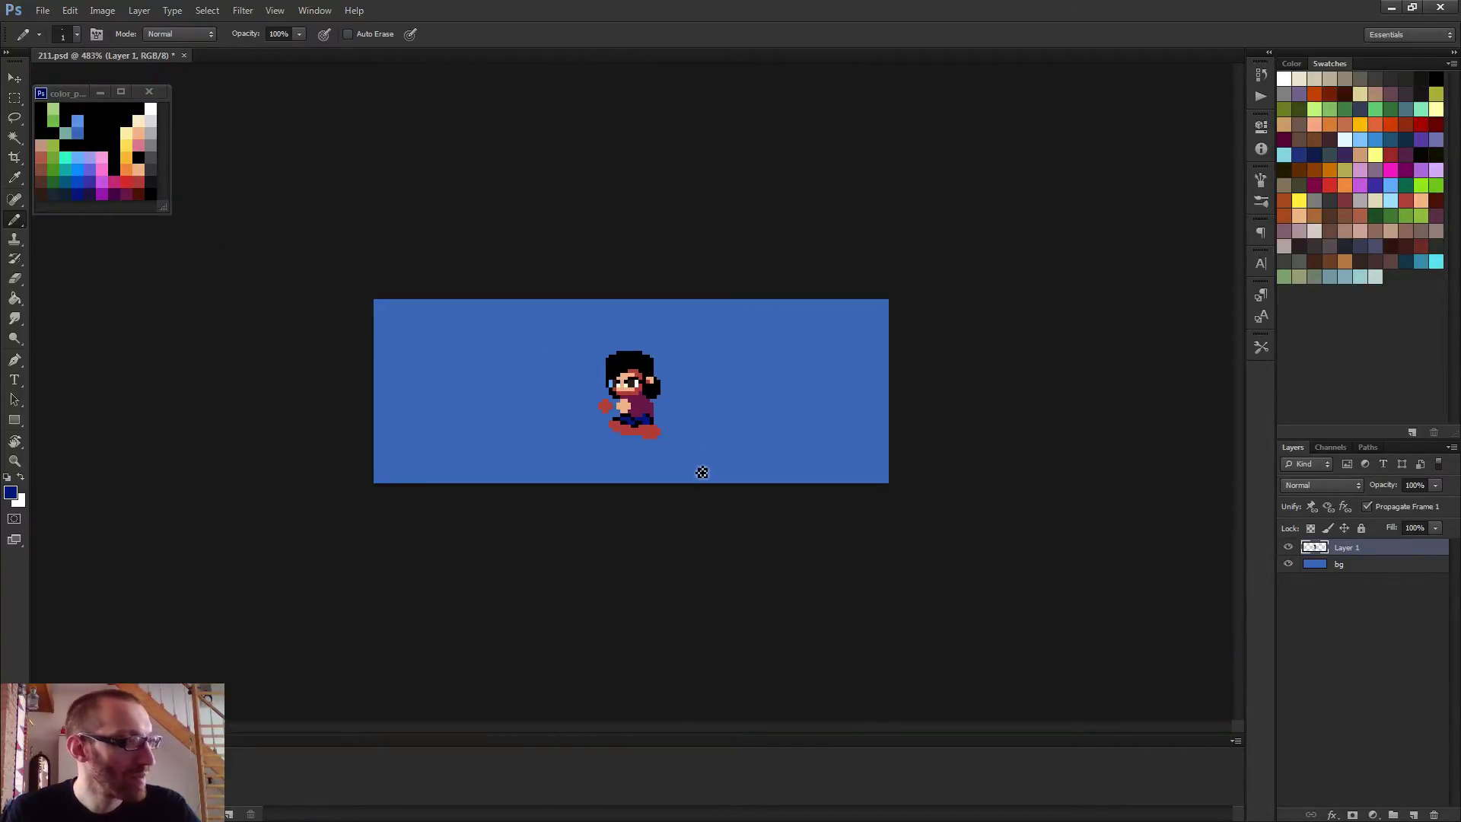
scroll(685, 464, up, 2)
alt+click(648, 457)
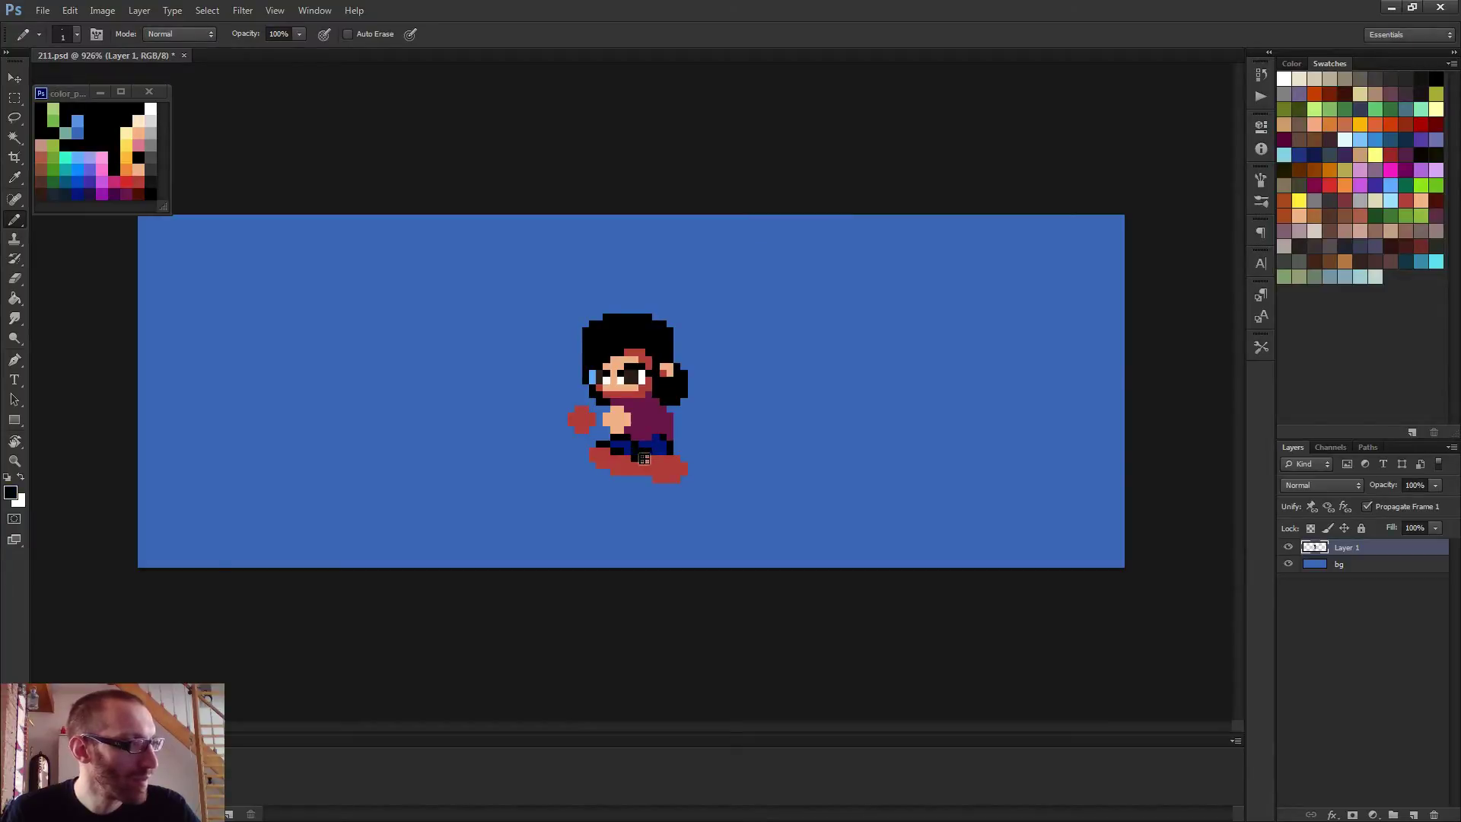
alt+click(649, 455)
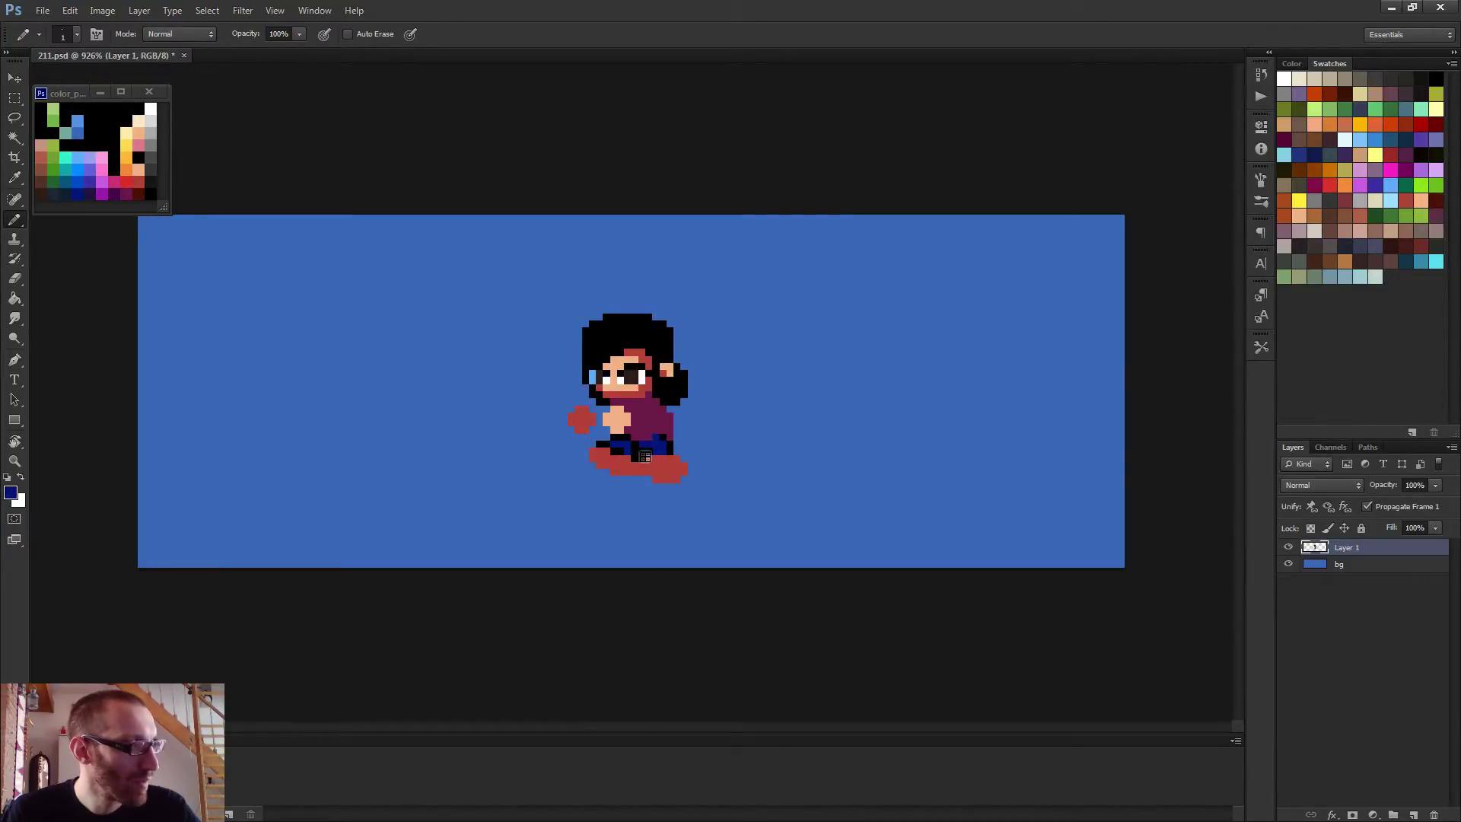
scroll(655, 451, down, 1)
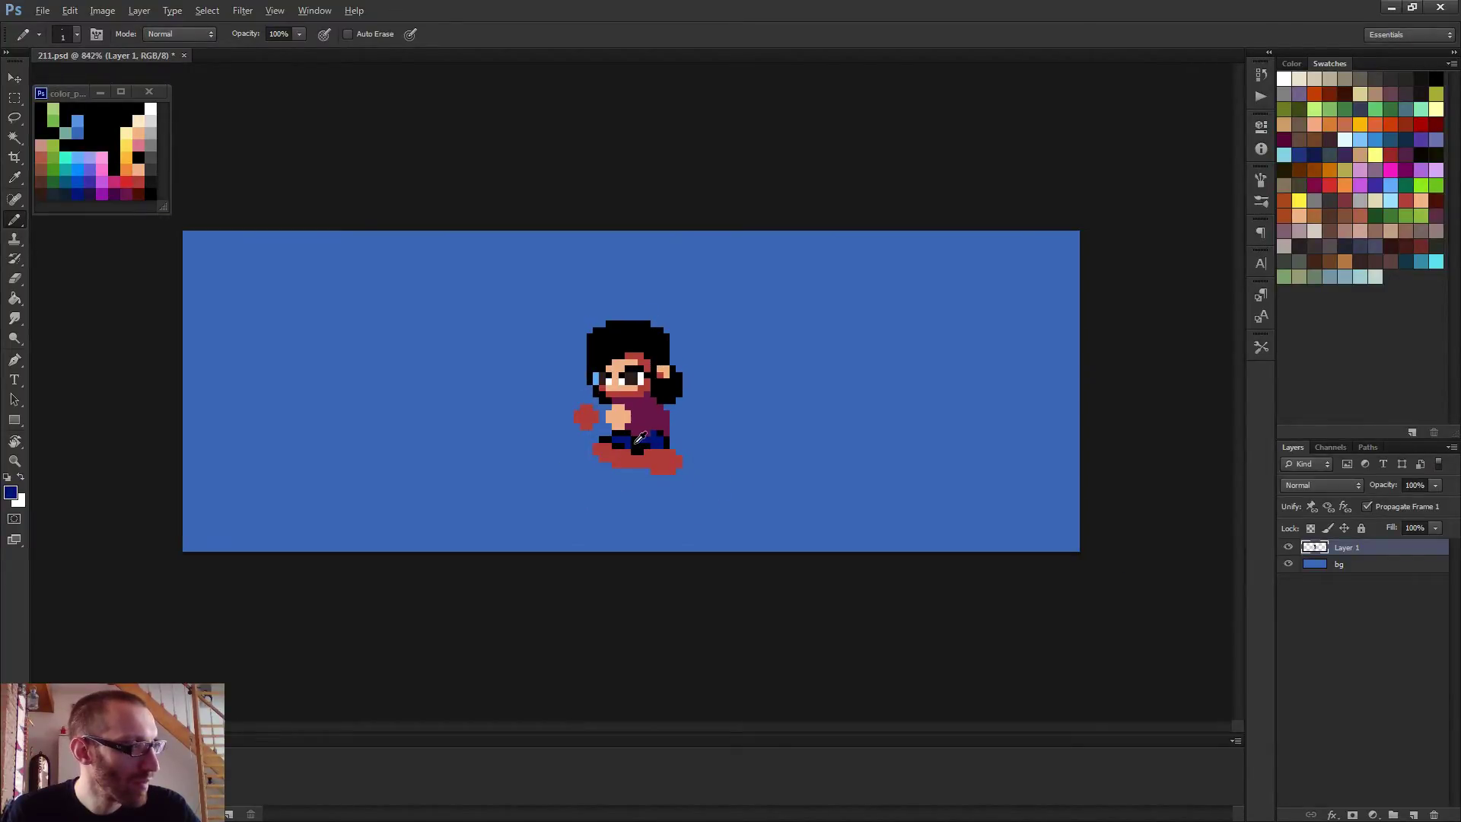
alt+click(637, 449)
scroll(687, 456, down, 5)
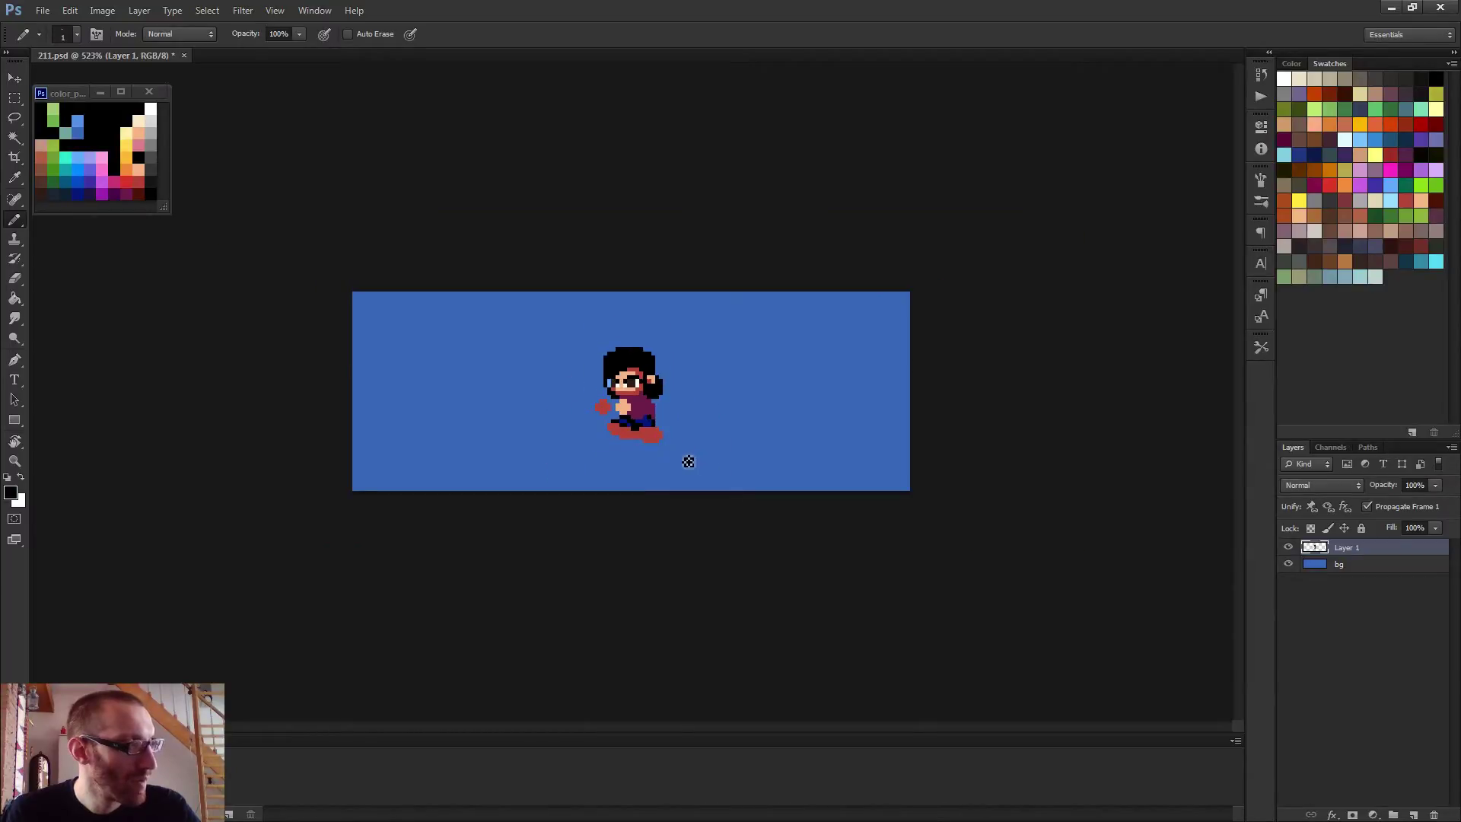
scroll(649, 447, up, 10)
Draw a dark maroon bar between the red hand and the peach hand, using the dark maroon from the colour palette
alt+click(615, 411)
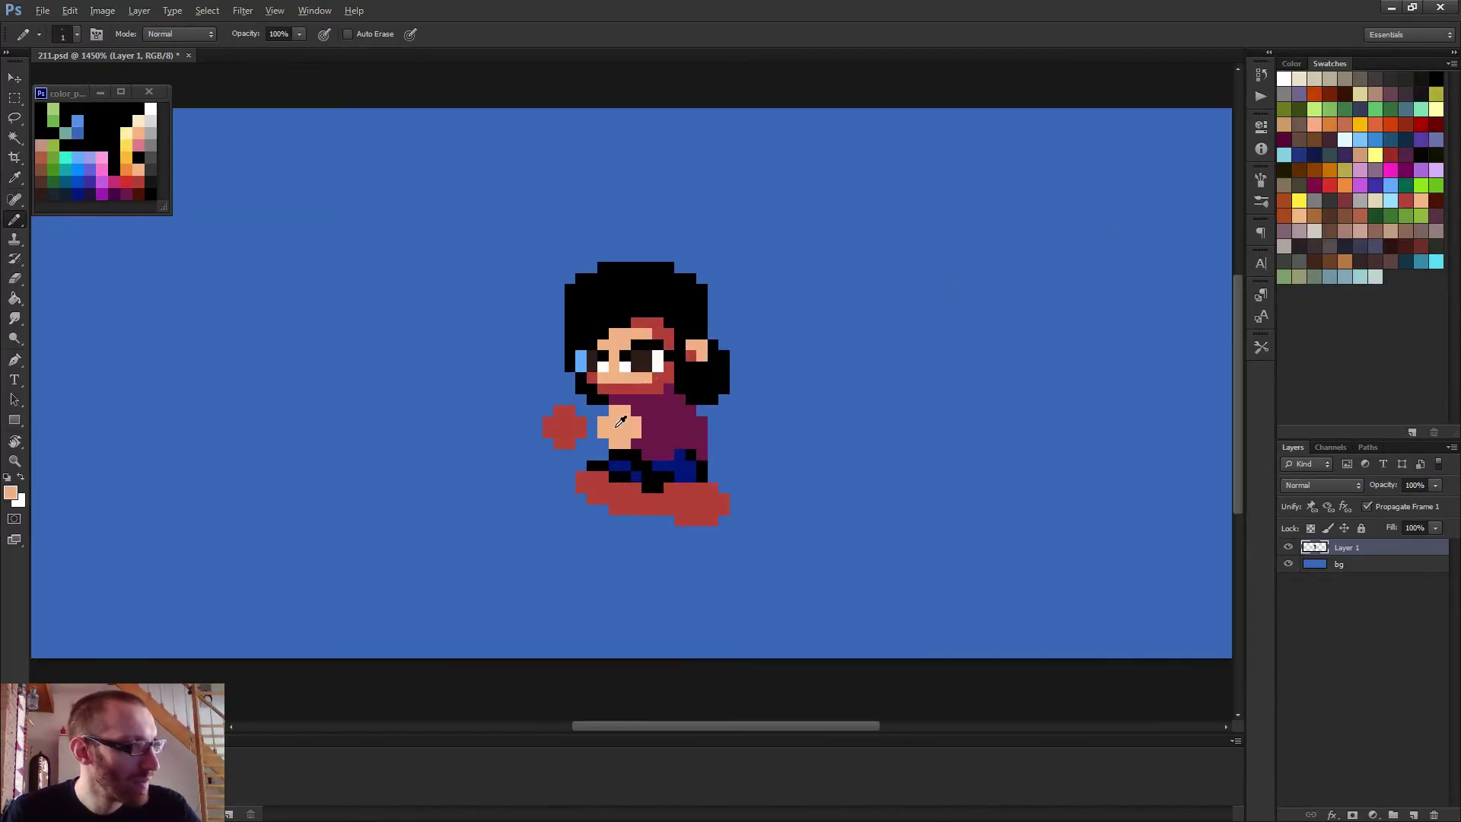
alt+click(670, 424)
alt+click(142, 191)
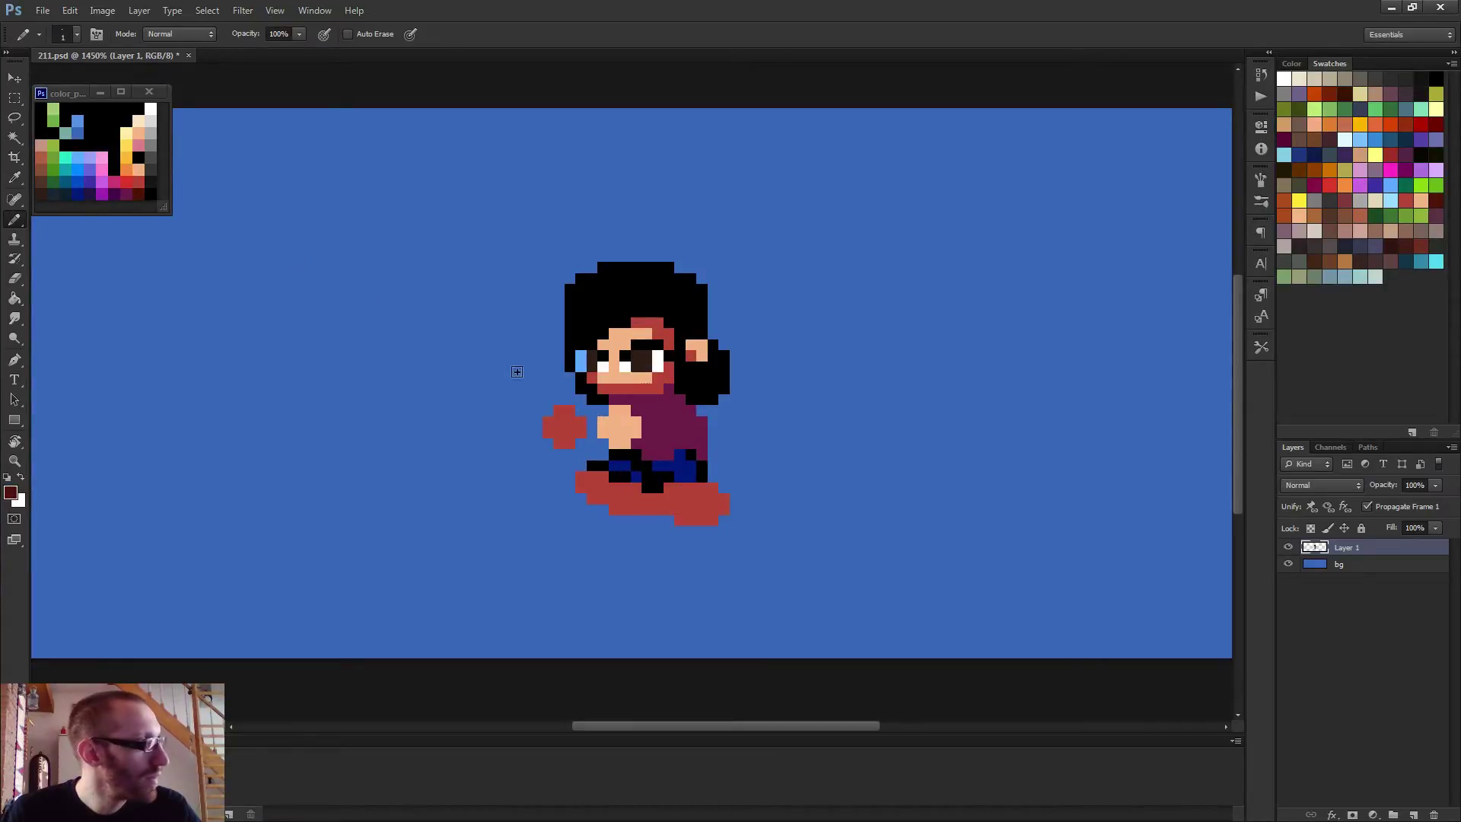
drag(582, 443, 601, 444)
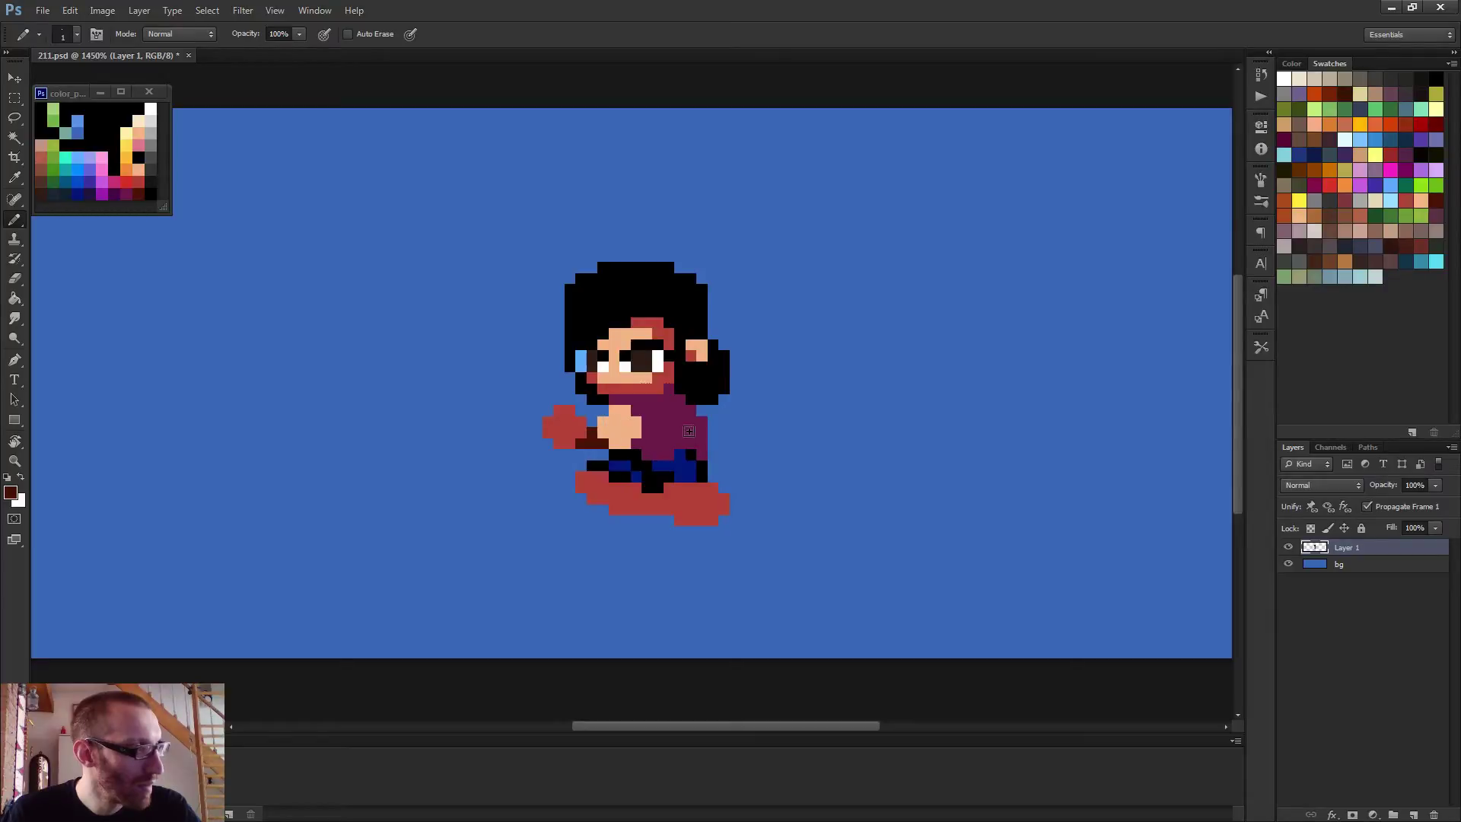
Add a dark maroon pixel at the peach hand's upper front edge and paint a bright red sleeve with a maroon fold pixel on the torso
click(605, 410)
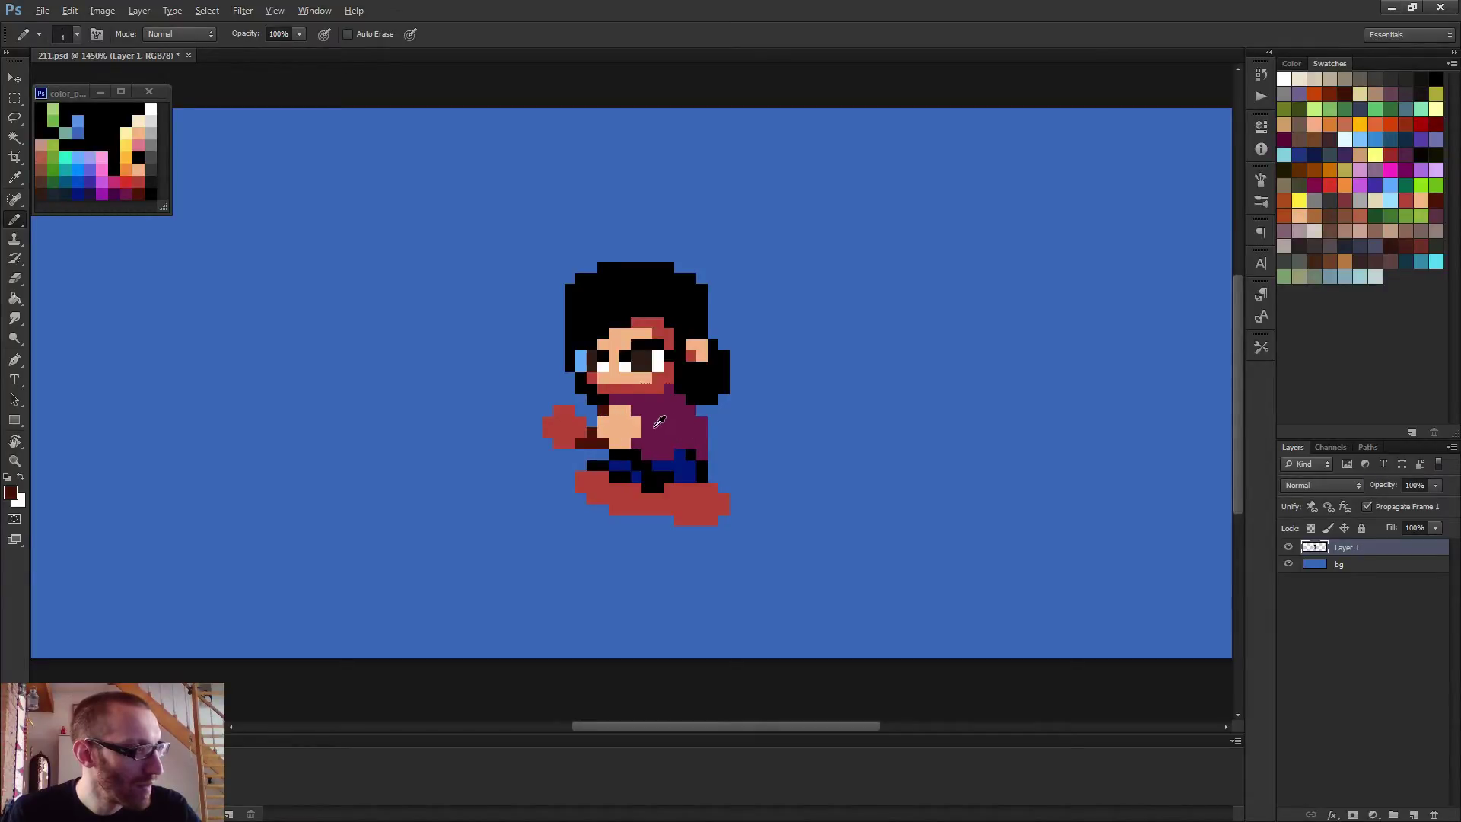
alt+click(129, 177)
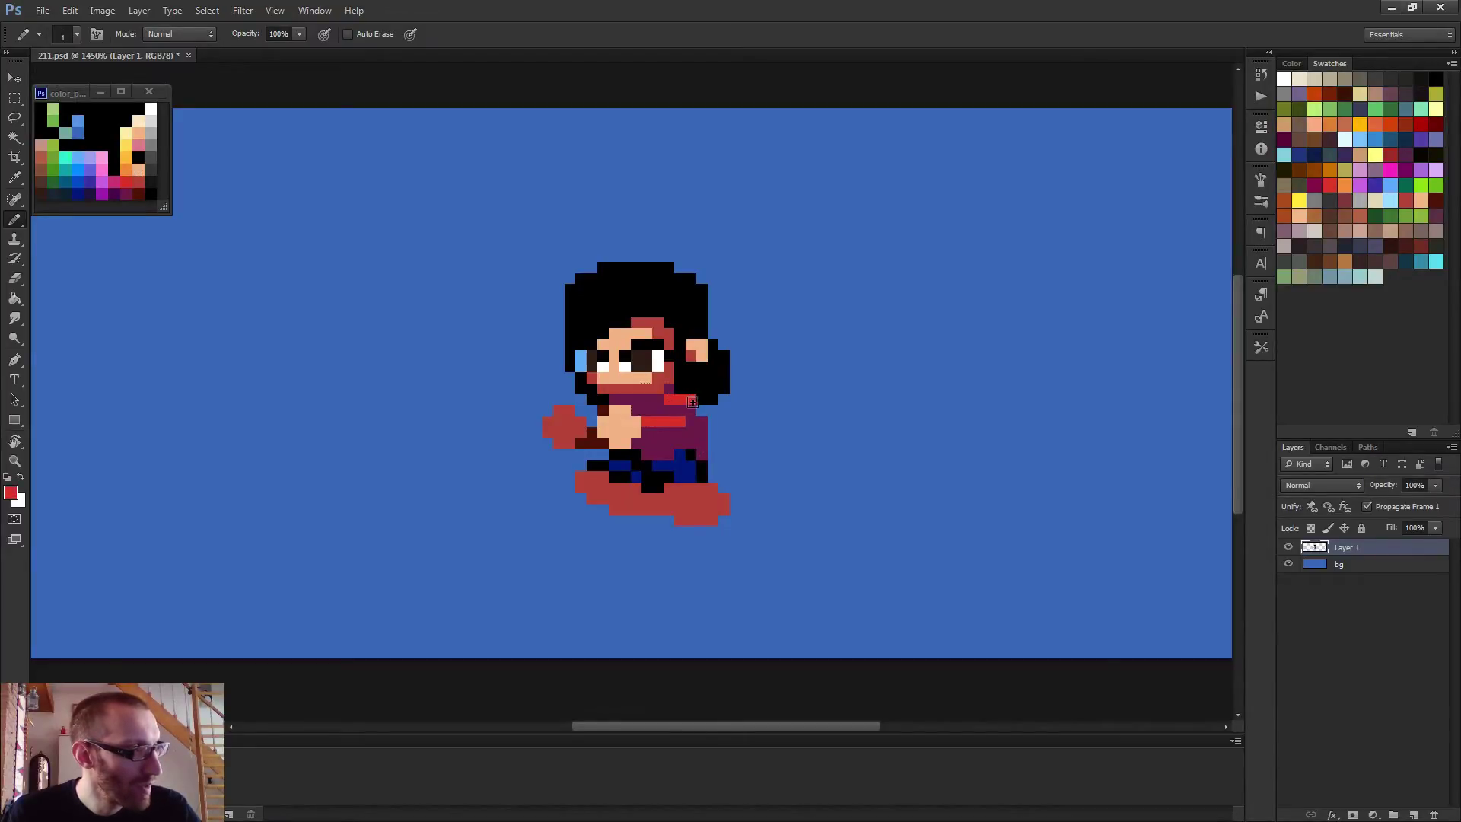
mouse_move(701, 424)
mouse_down()
mouse_move(677, 439)
mouse_move(701, 449)
mouse_move(689, 423)
mouse_move(698, 430)
mouse_move(651, 435)
mouse_up()
alt+click(698, 439)
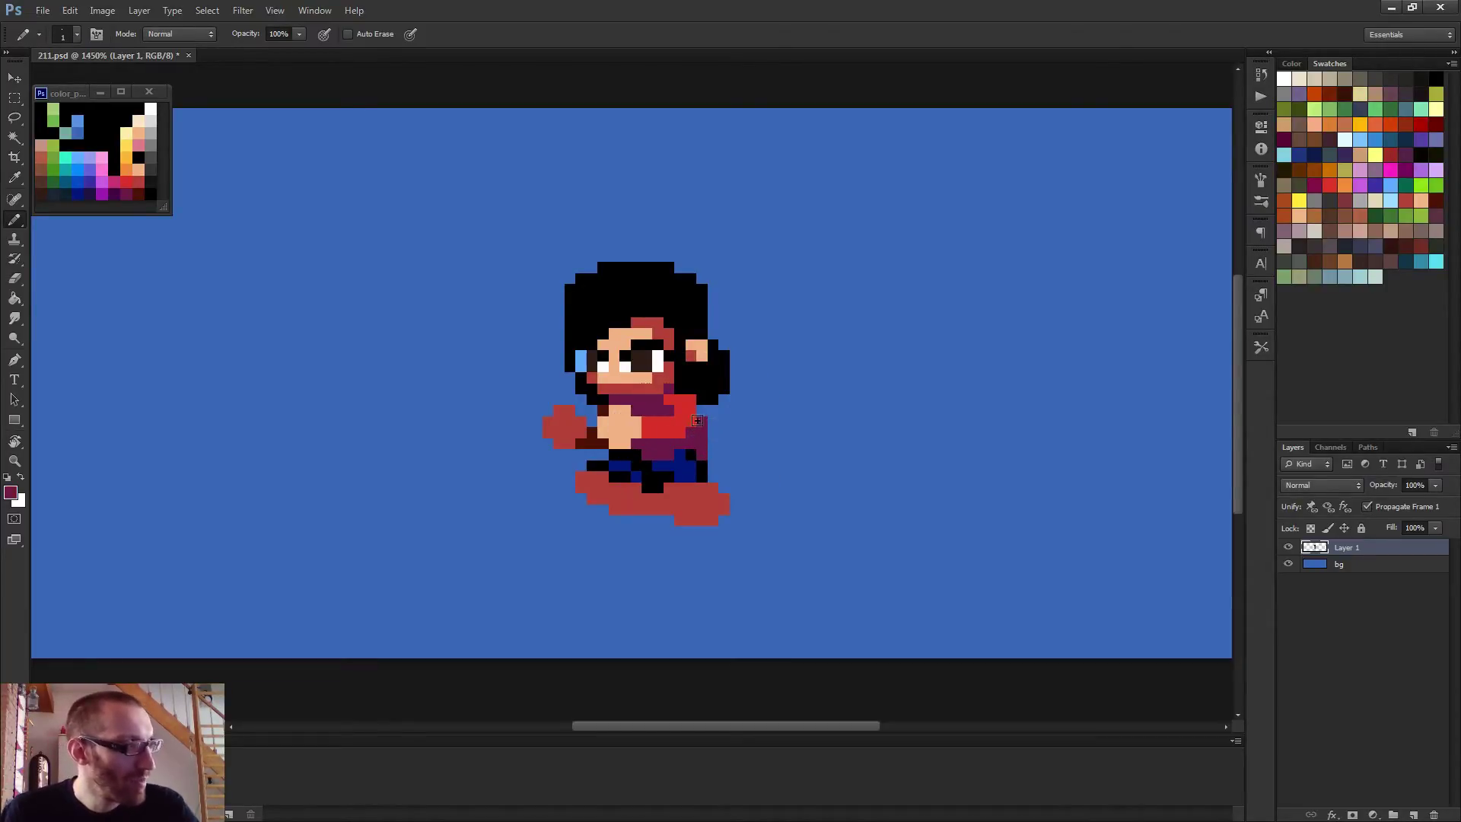
alt+click(699, 435)
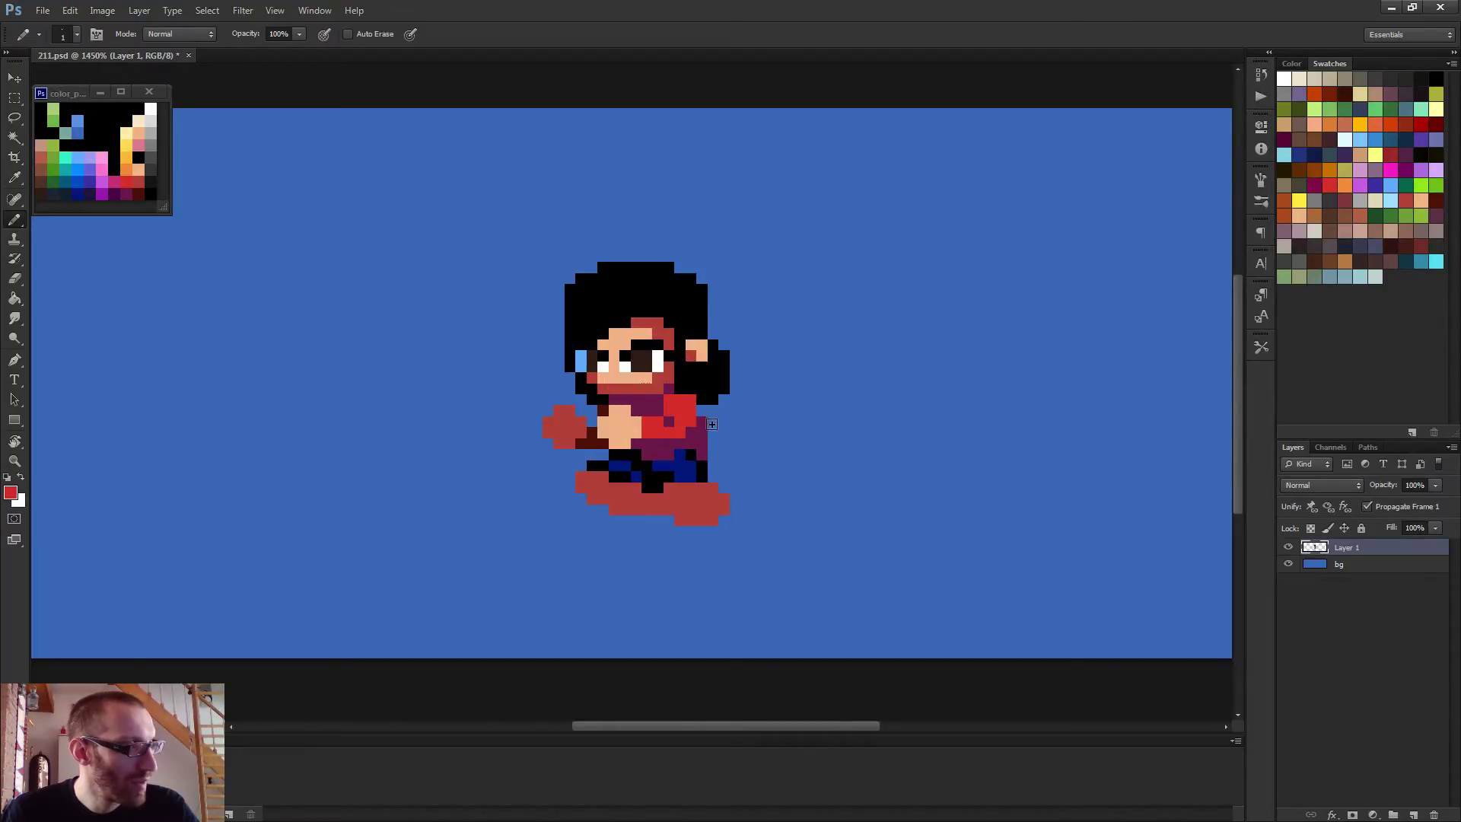
scroll(712, 424, down, 5)
key(e)
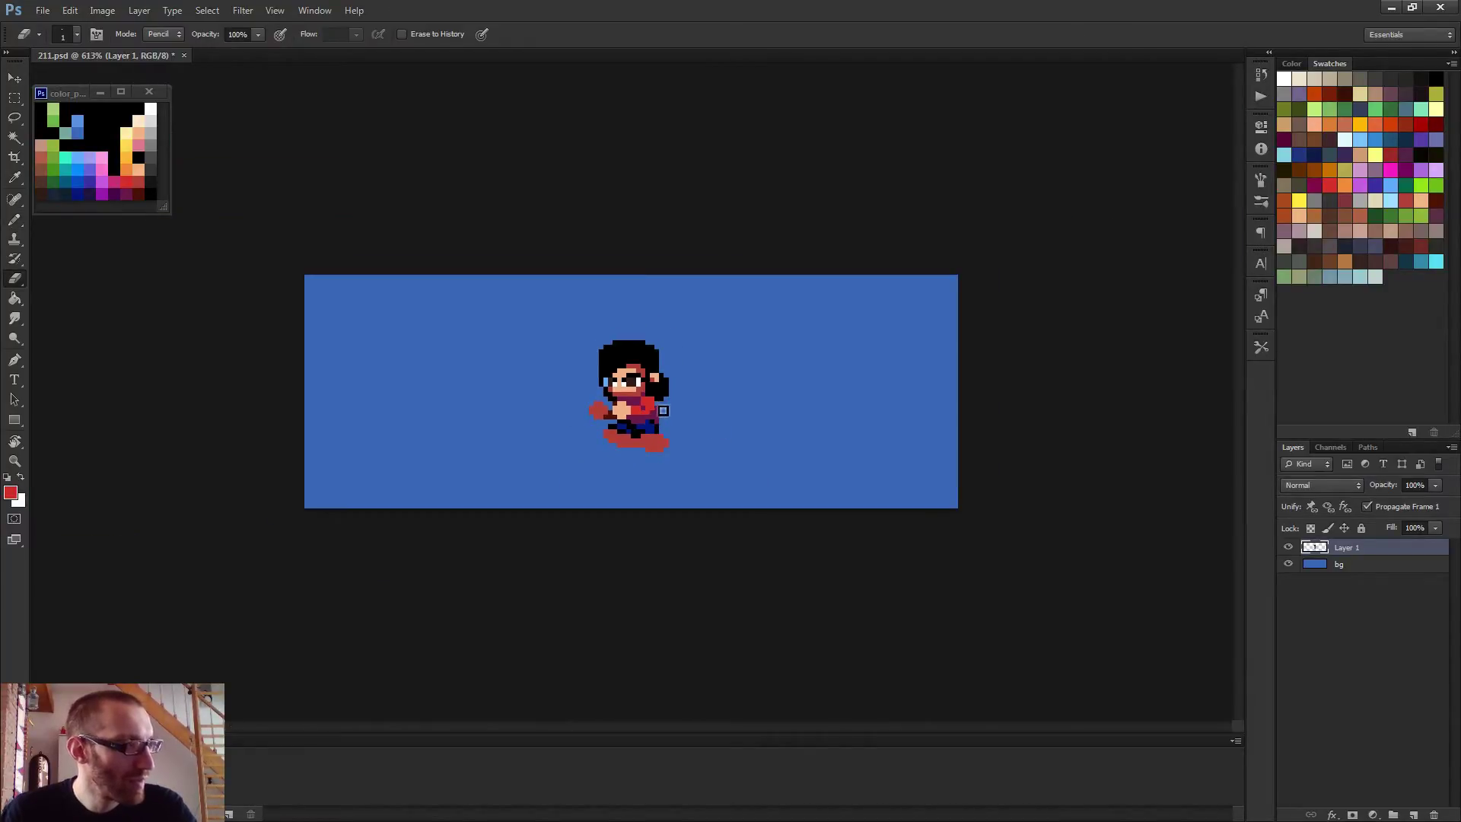
key(b)
scroll(699, 422, up, 1)
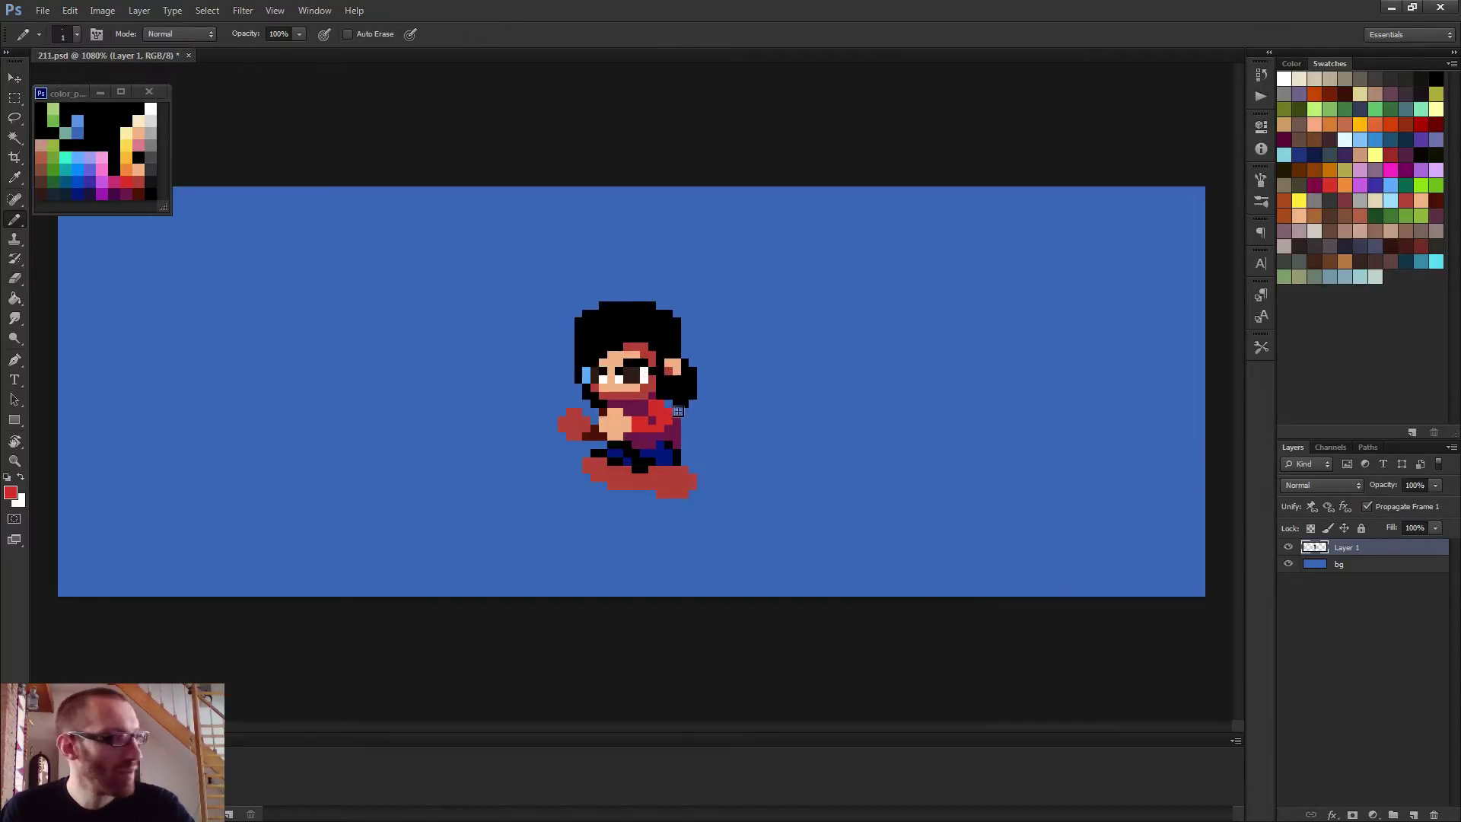
key(d)
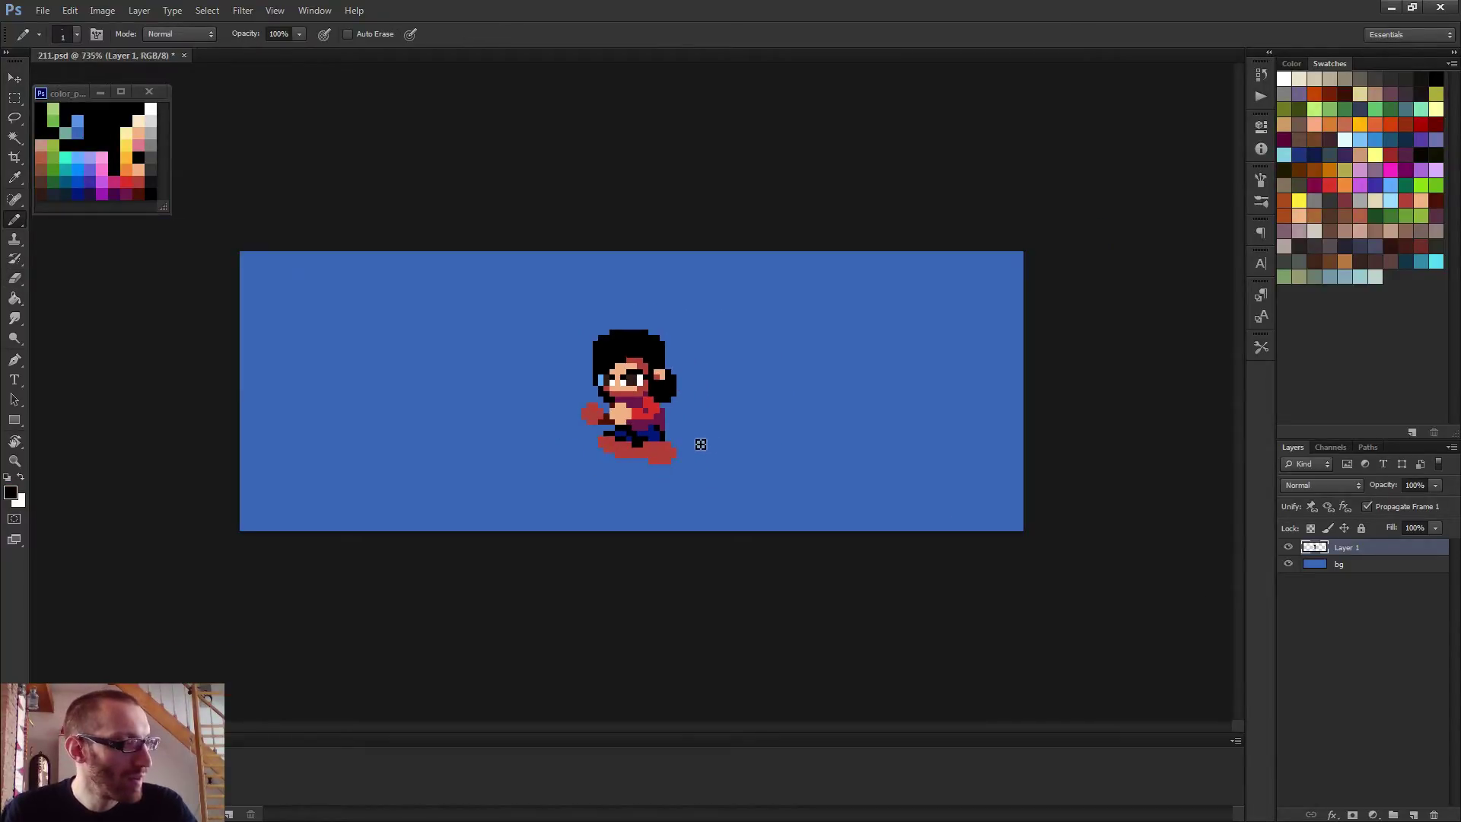
Extend the sleeve's bright red over the torso's lower and back areas, leaving maroon along the waist and a small maroon fold
scroll(669, 434, up, 3)
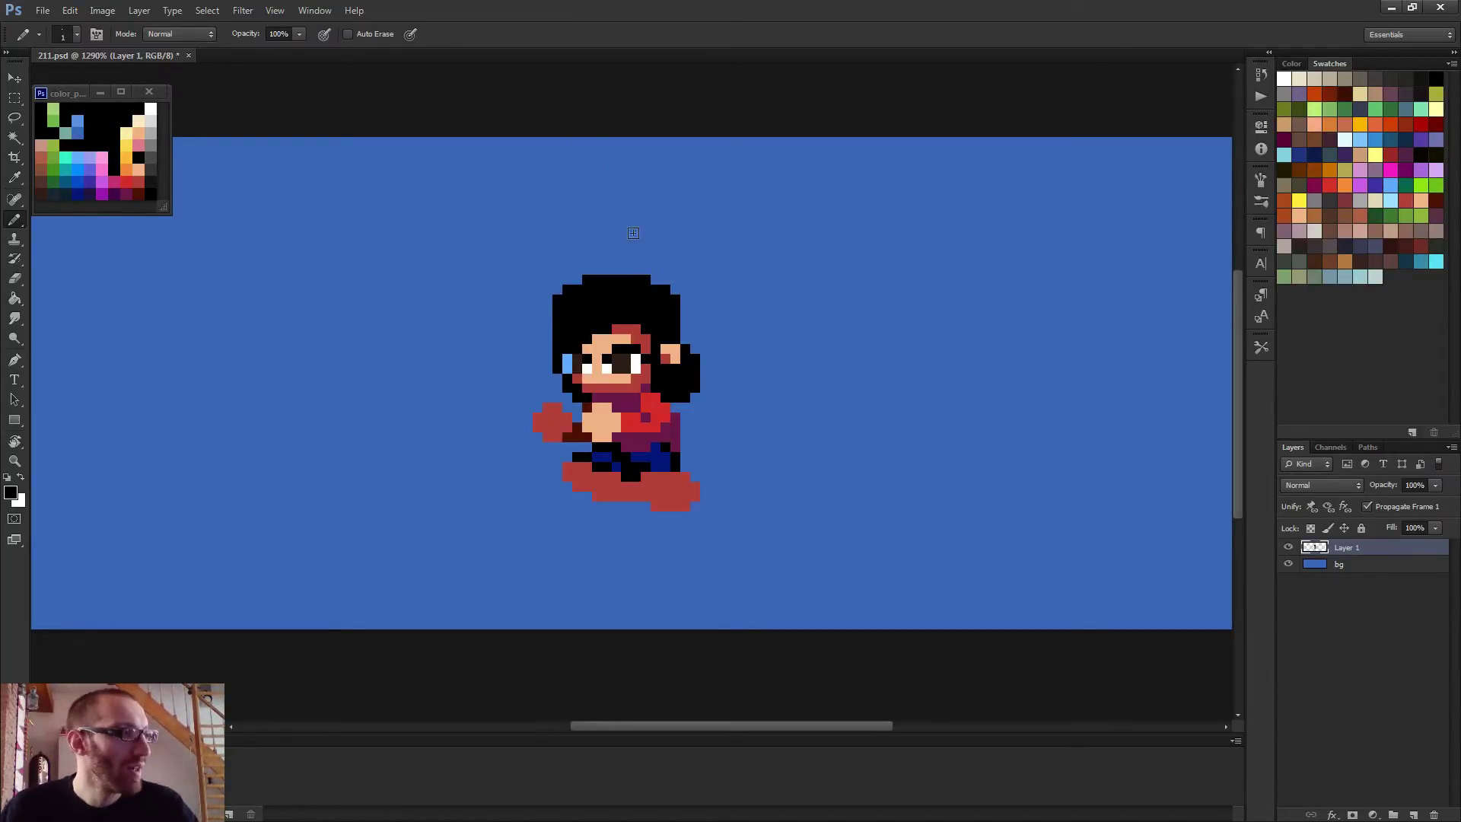
scroll(706, 428, up, 4)
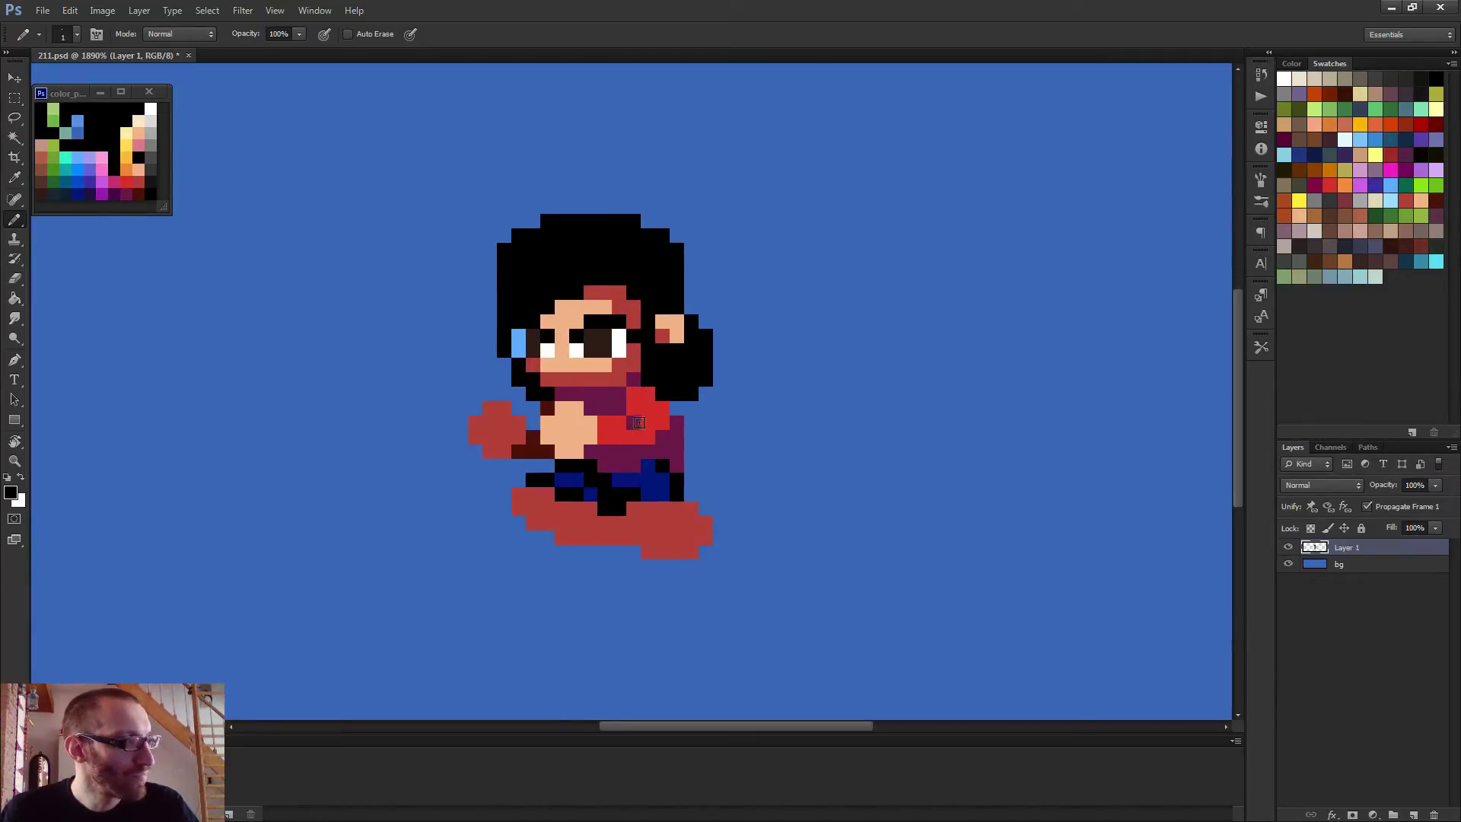
alt+click(639, 434)
mouse_move(628, 468)
mouse_down()
mouse_move(653, 468)
mouse_move(659, 435)
mouse_up()
scroll(690, 433, down, 5)
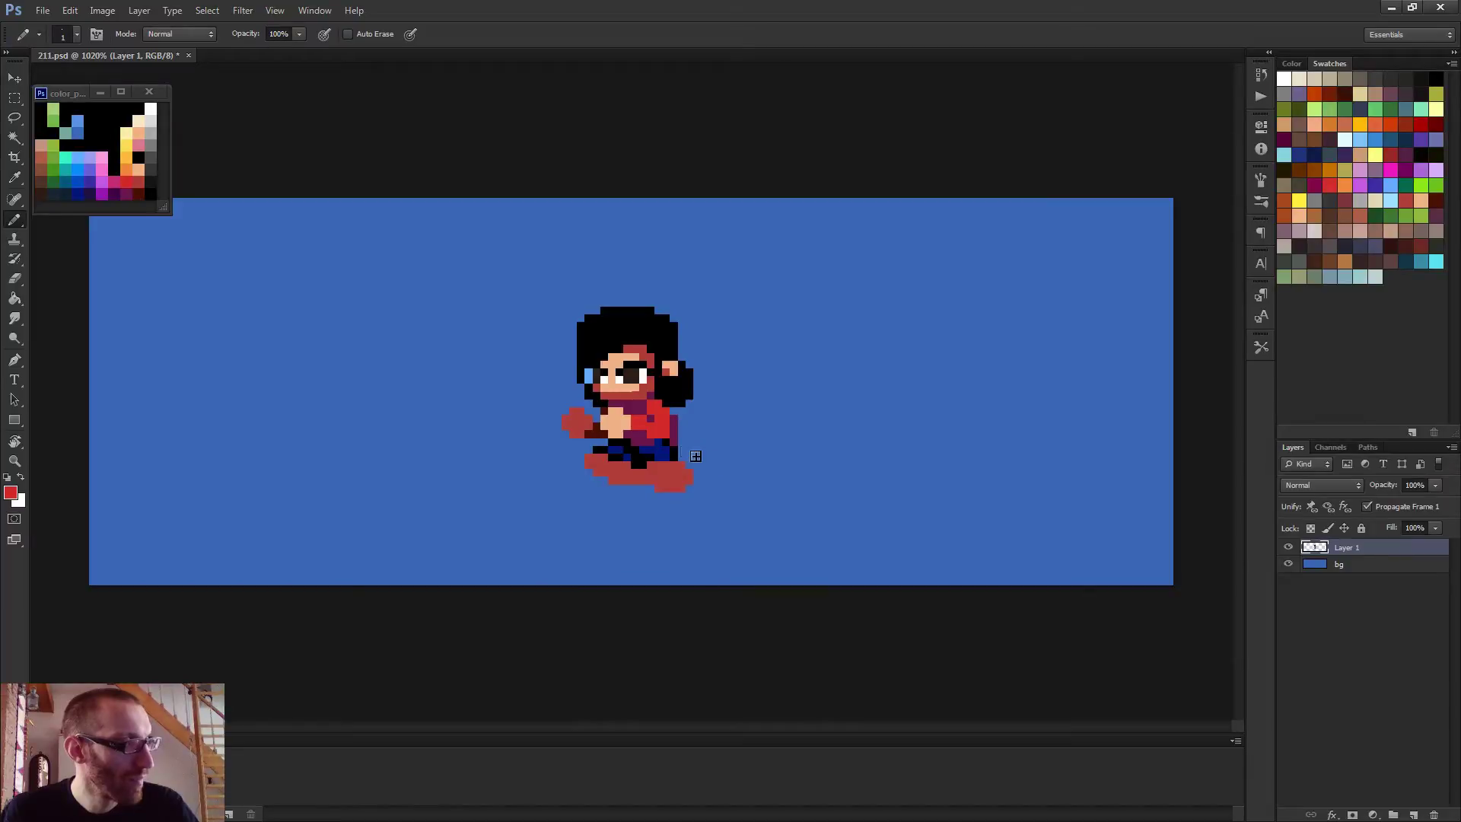
alt+click(678, 436)
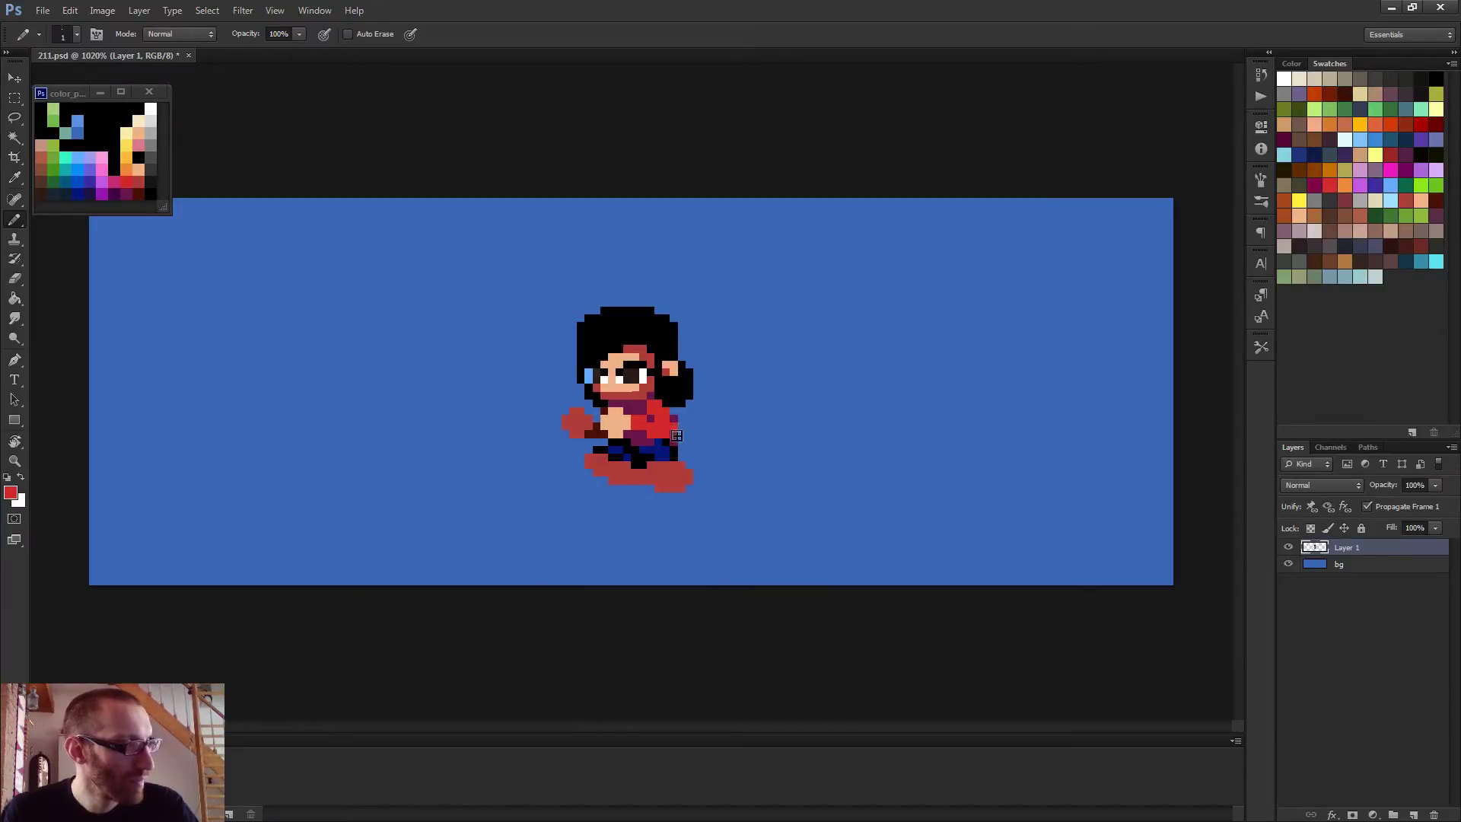
scroll(707, 446, down, 2)
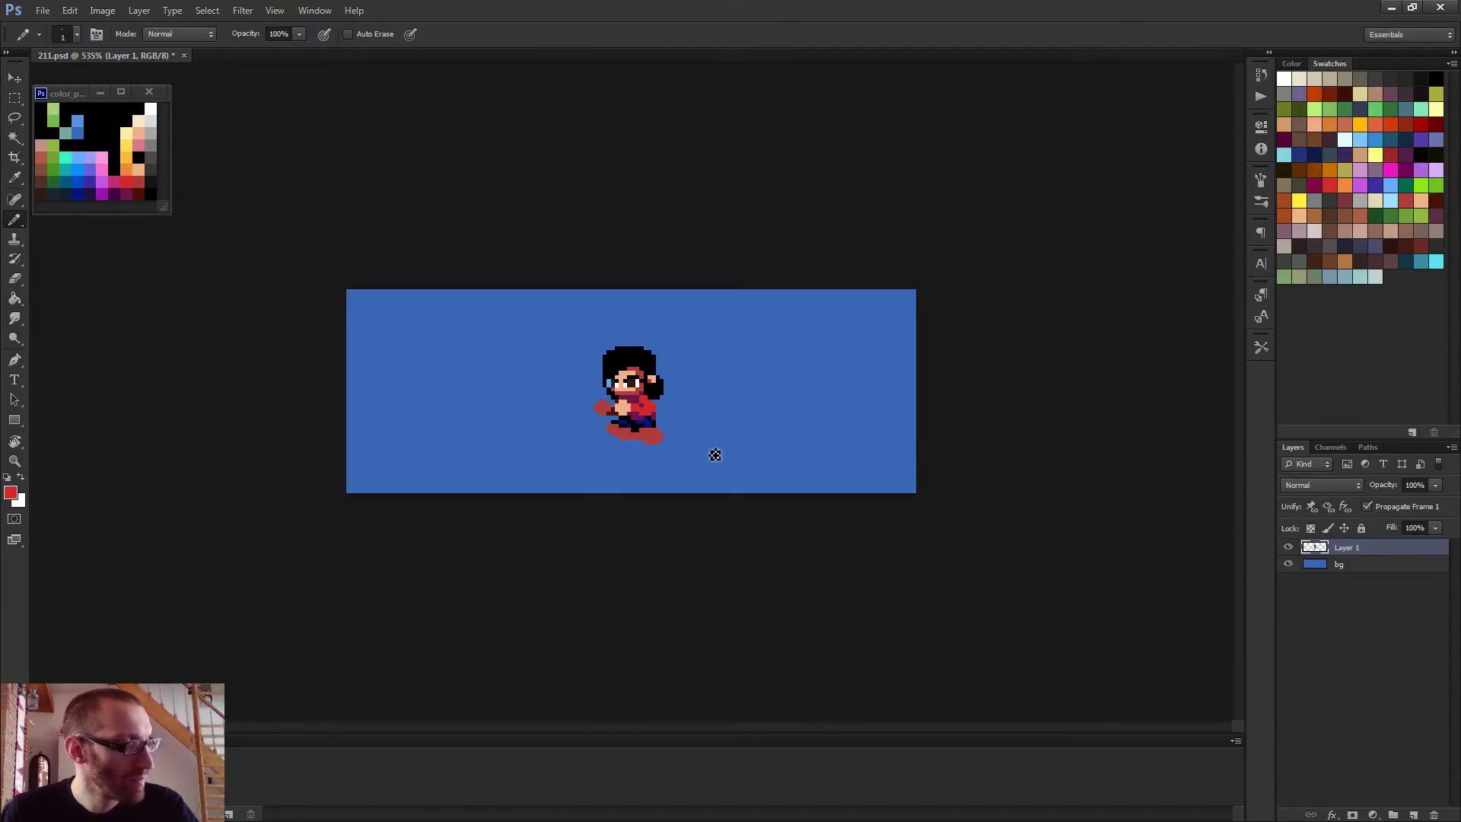
scroll(712, 449, up, 3)
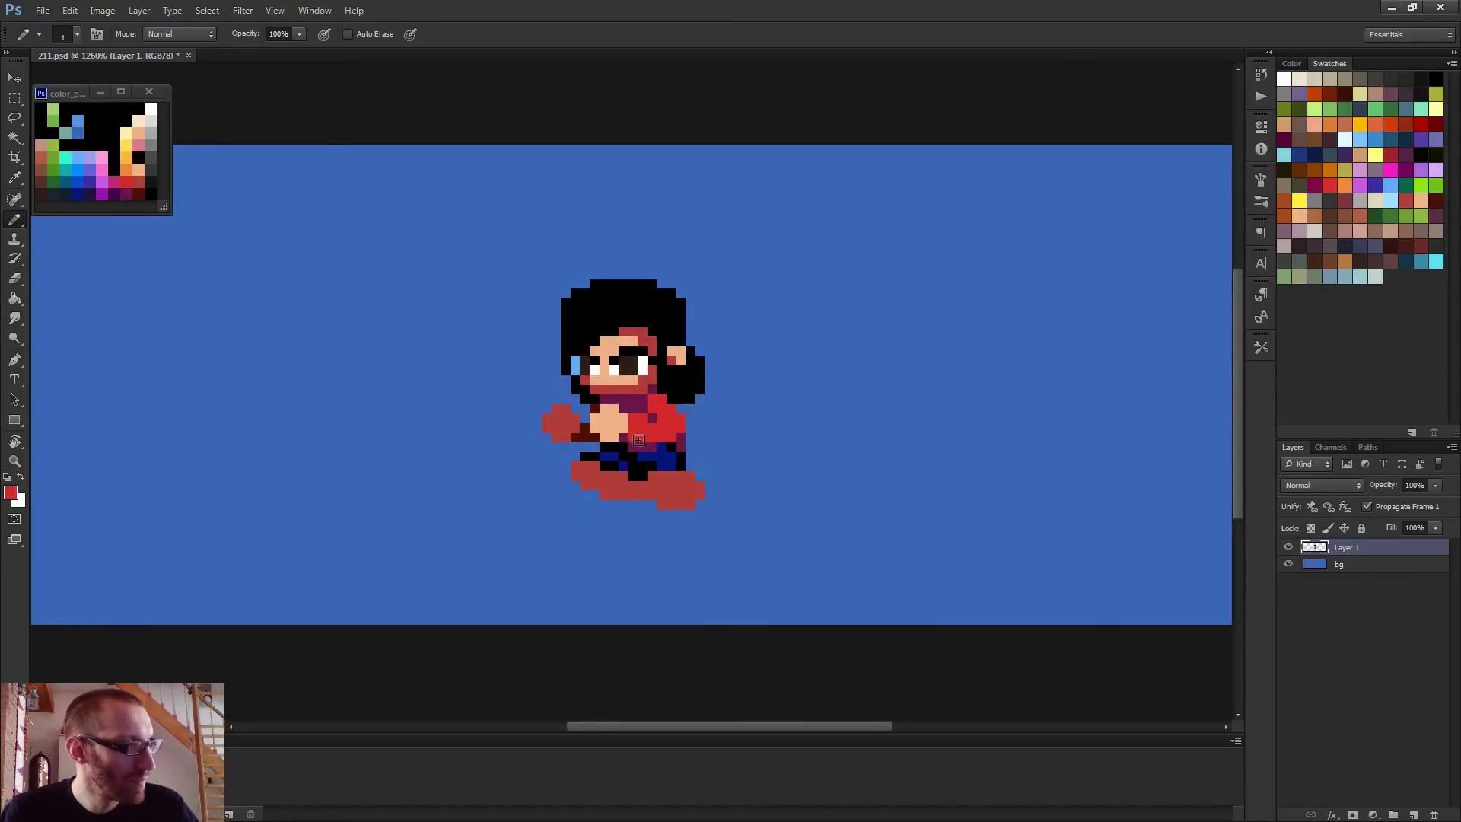
Paint the neck below the chin with the shading red sampled from the skin, over the maroon collar
scroll(671, 456, down, 2)
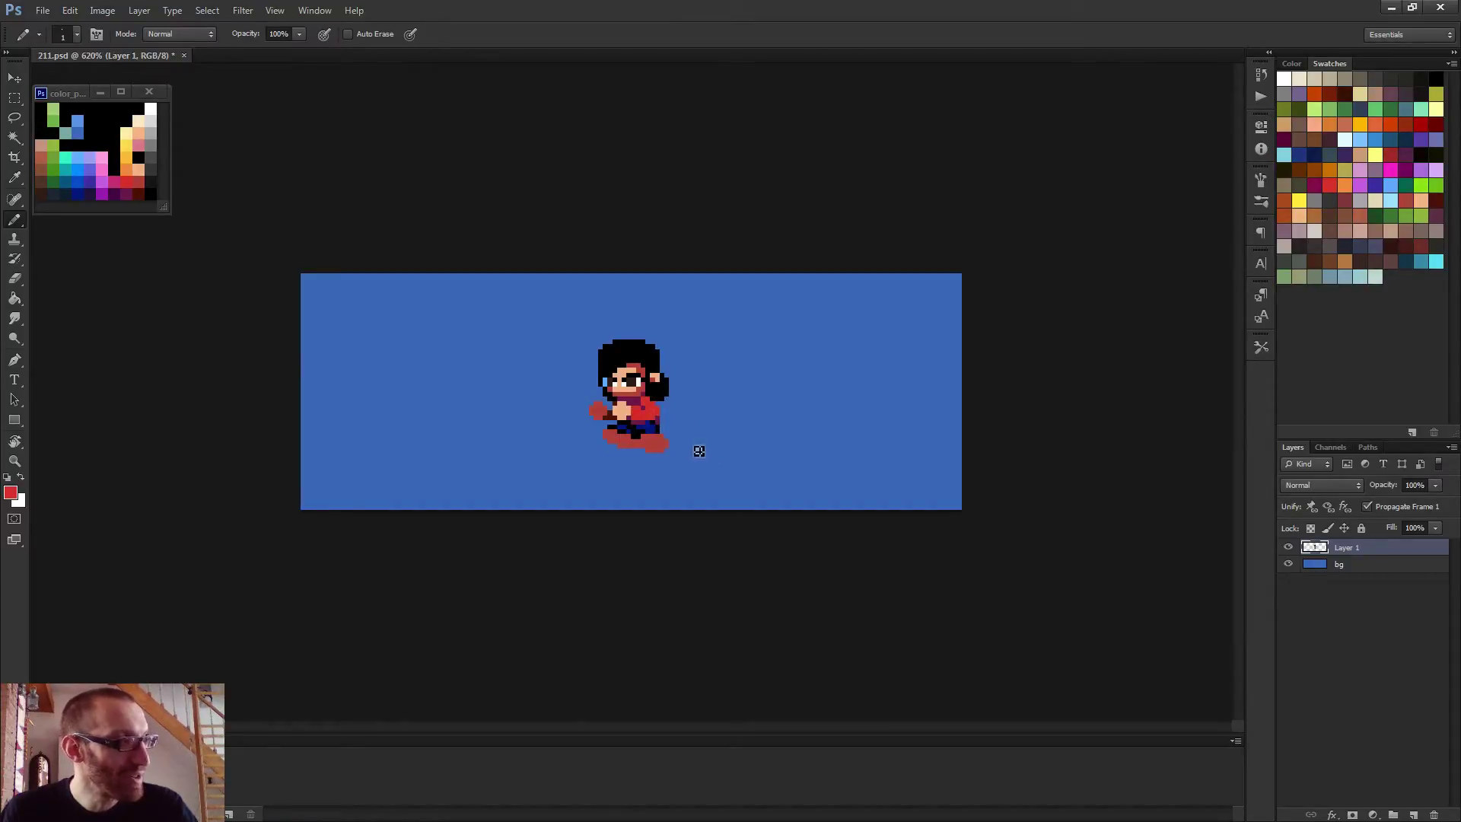
scroll(673, 451, up, 5)
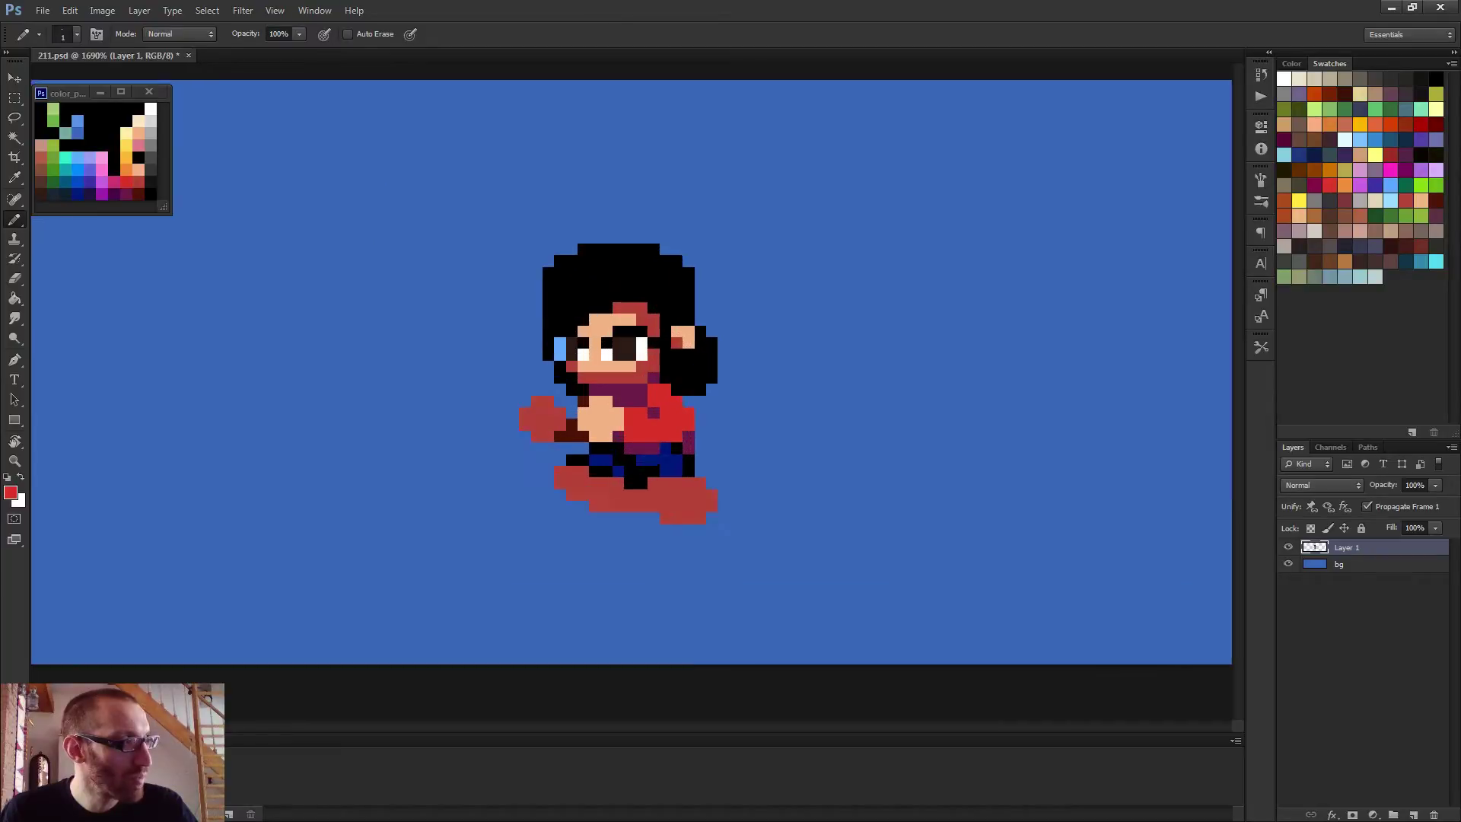
scroll(673, 422, down, 3)
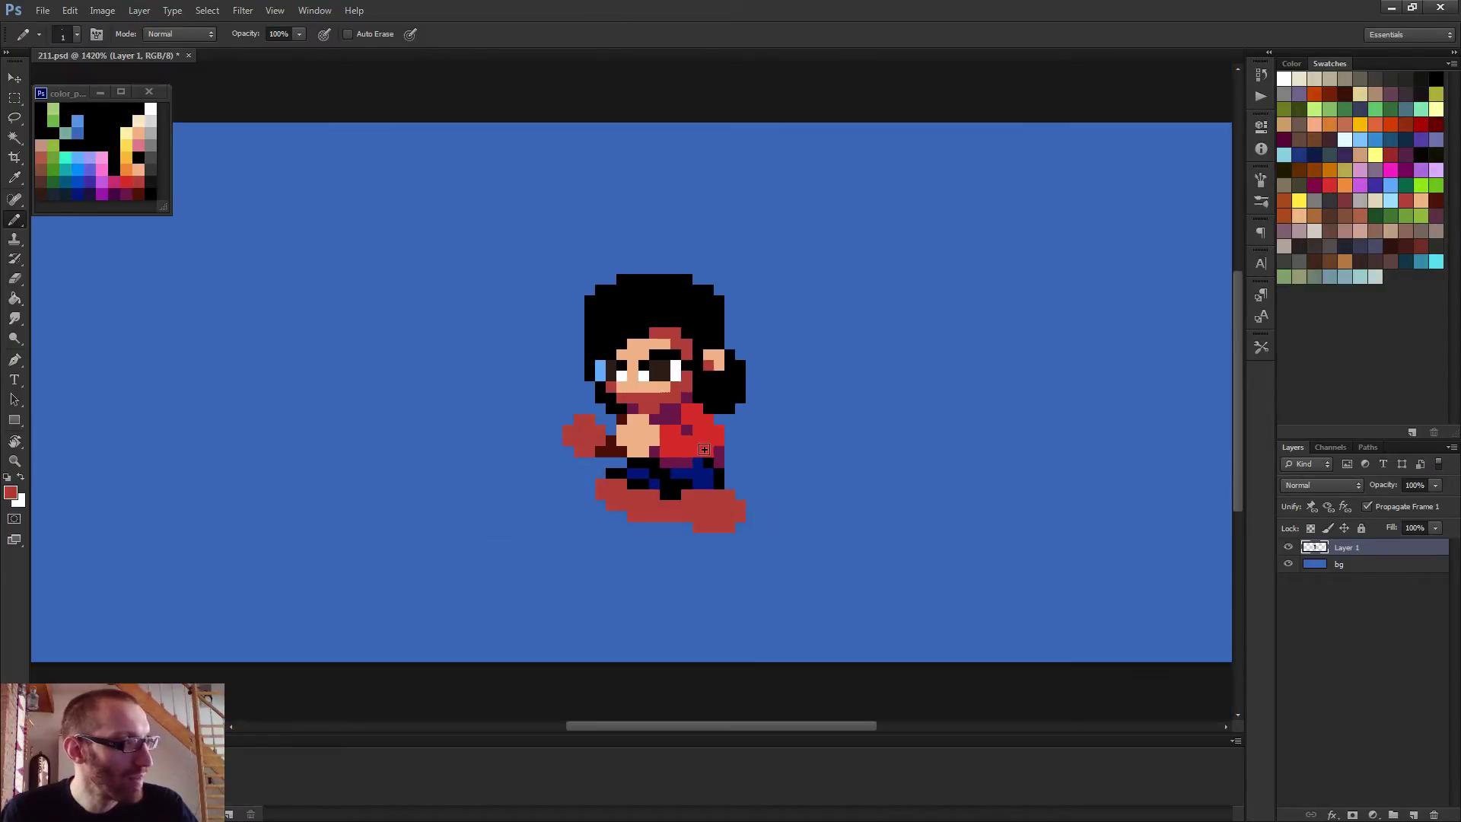
scroll(704, 457, down, 2)
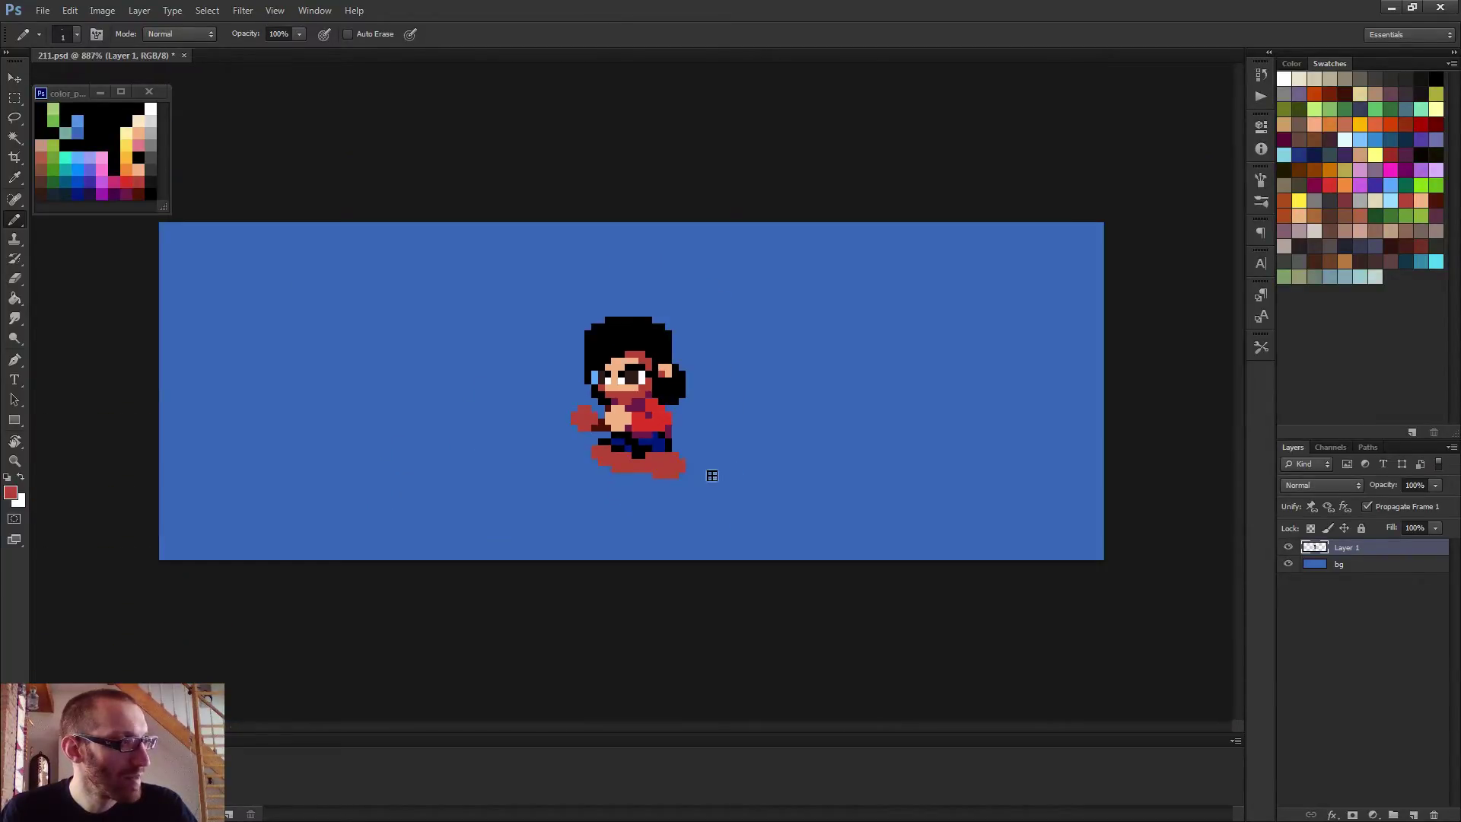
Paint peach highlights on both red legs with face peach, a small one on the front leg and a larger block on the rear thigh
scroll(708, 469, up, 4)
alt+click(561, 343)
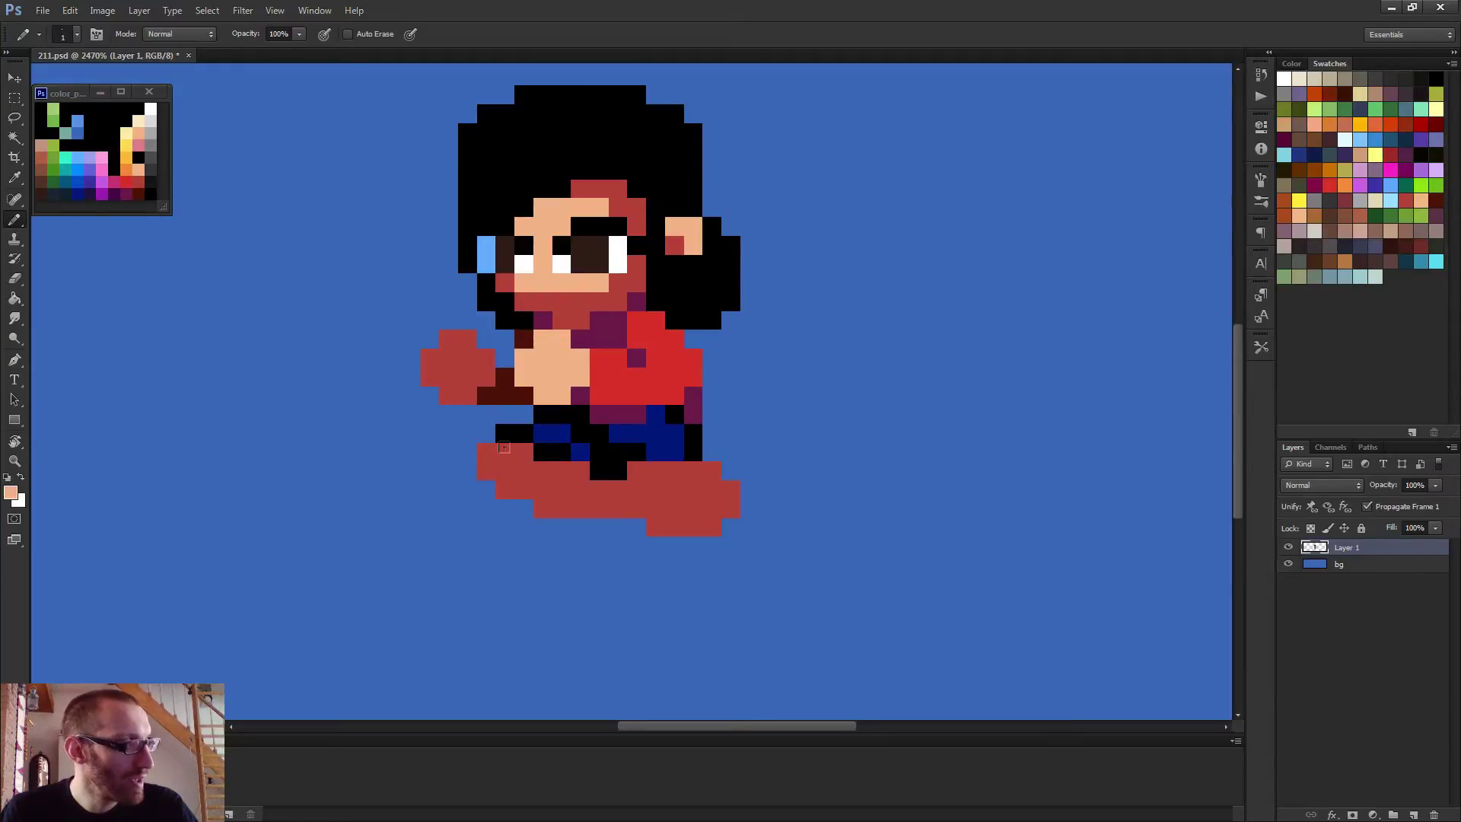
drag(519, 467, 580, 488)
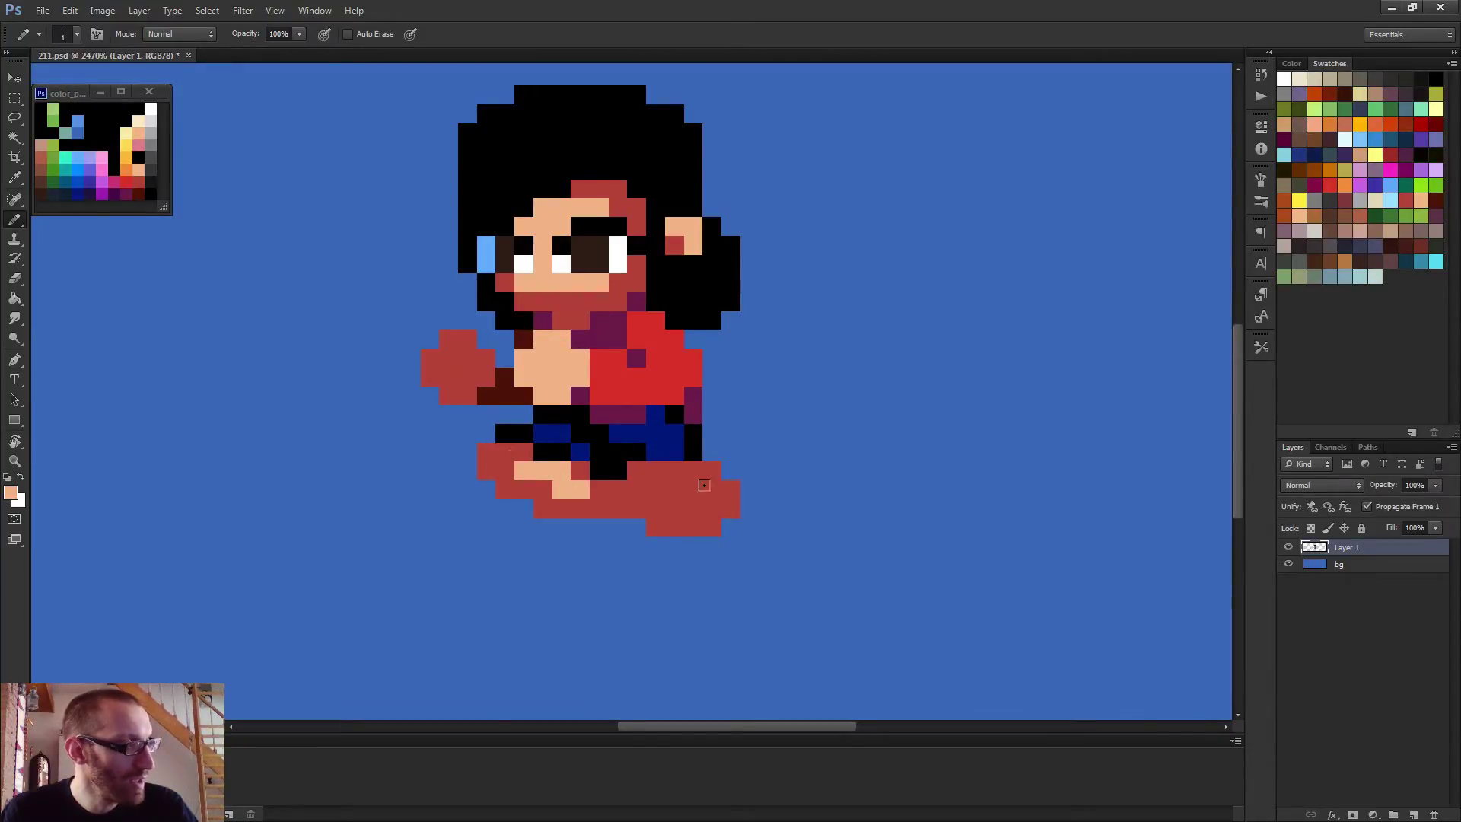
mouse_move(631, 462)
mouse_down()
mouse_move(617, 490)
mouse_move(655, 462)
mouse_up()
click(655, 466)
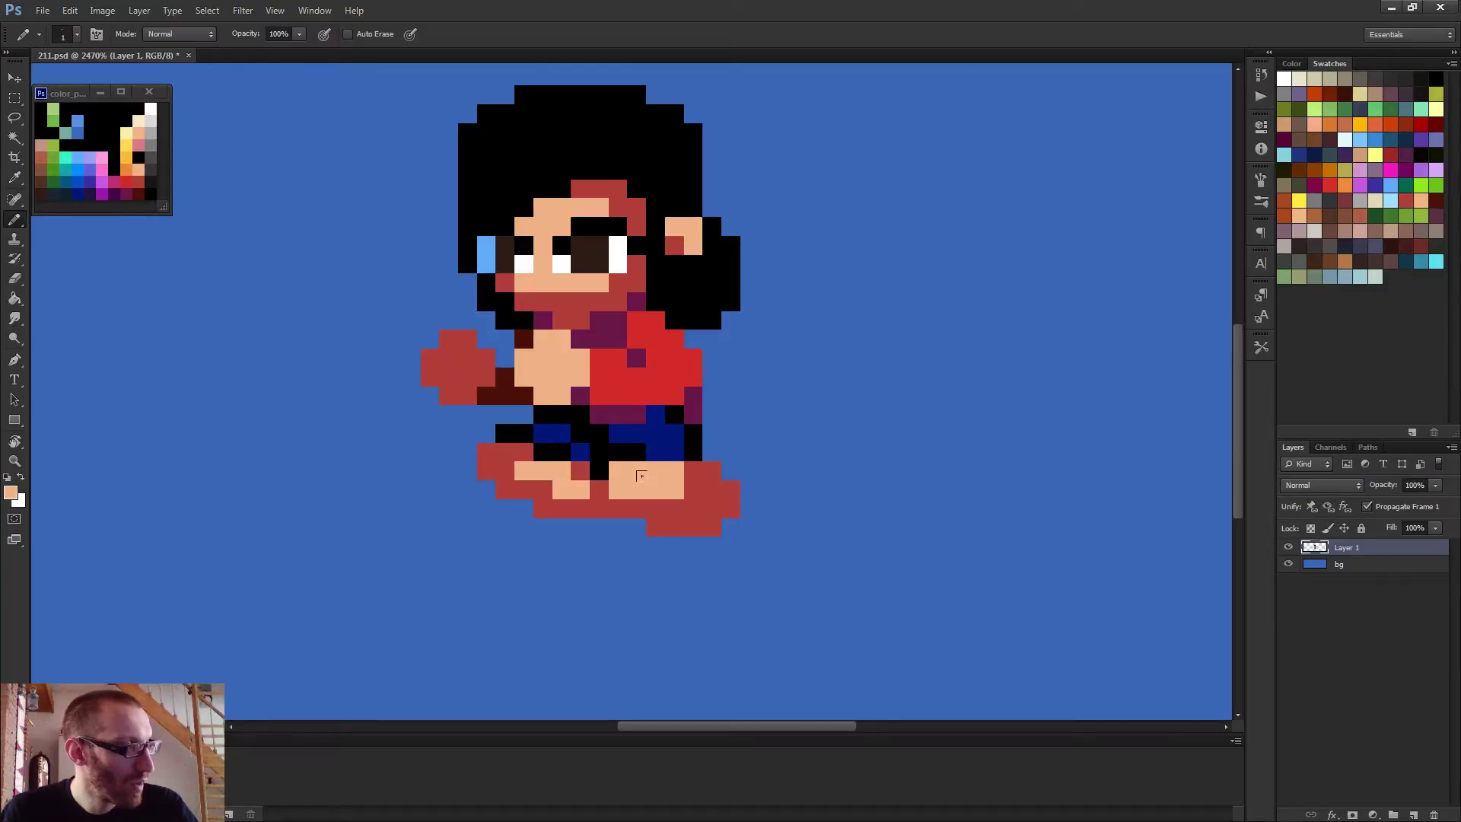
drag(618, 509, 676, 508)
Cut off the two lower corners of the rear thigh's peach block with the leg's red, and sample the peach again
alt+click(681, 519)
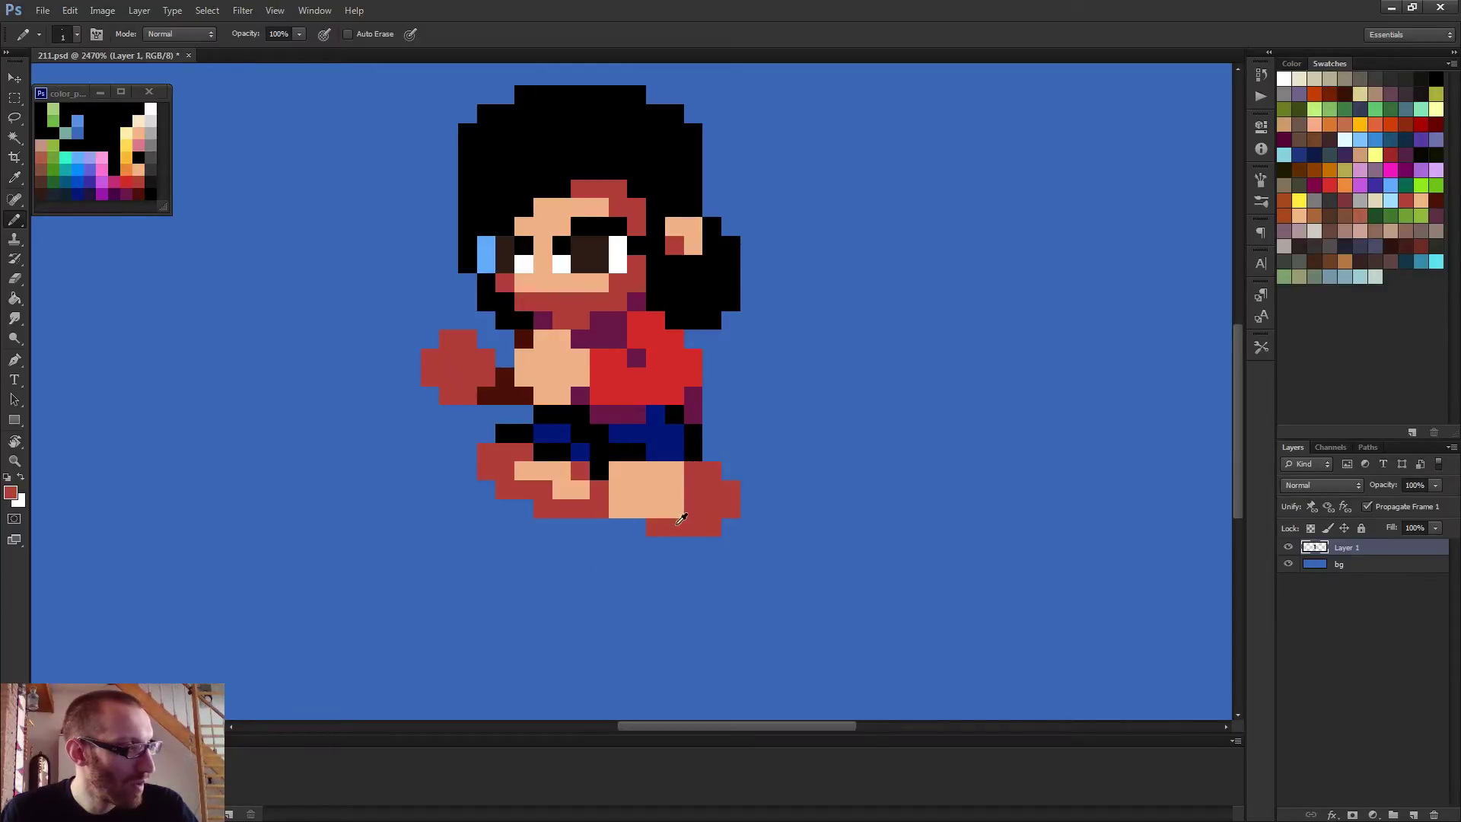
click(615, 507)
click(673, 507)
alt+click(674, 479)
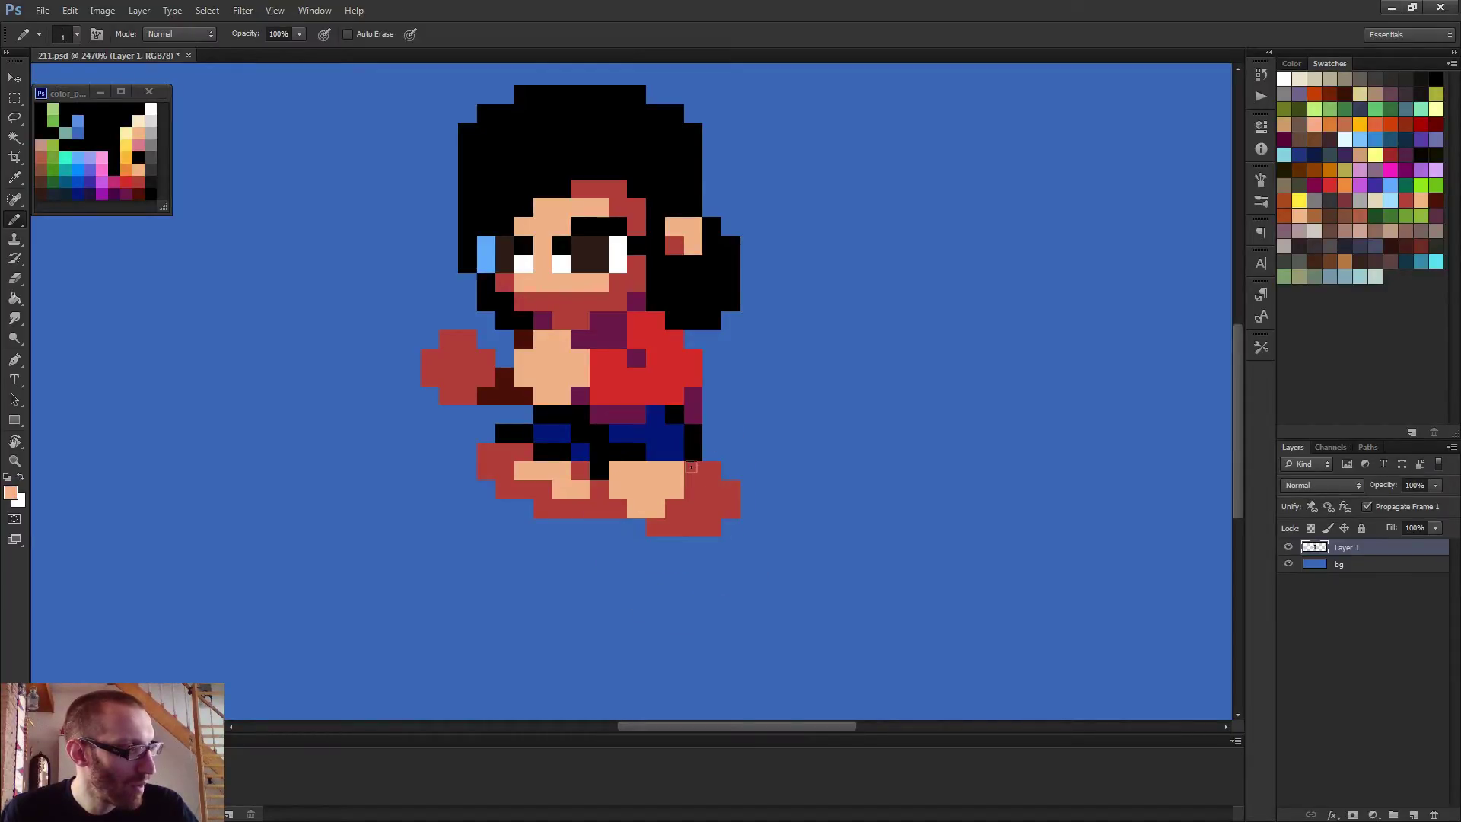
Refine the peach highlights where the legs meet with sampled red and peach, keeping a narrow red gap and a two-pixel-high highlight on the rear thigh
scroll(702, 486, down, 3)
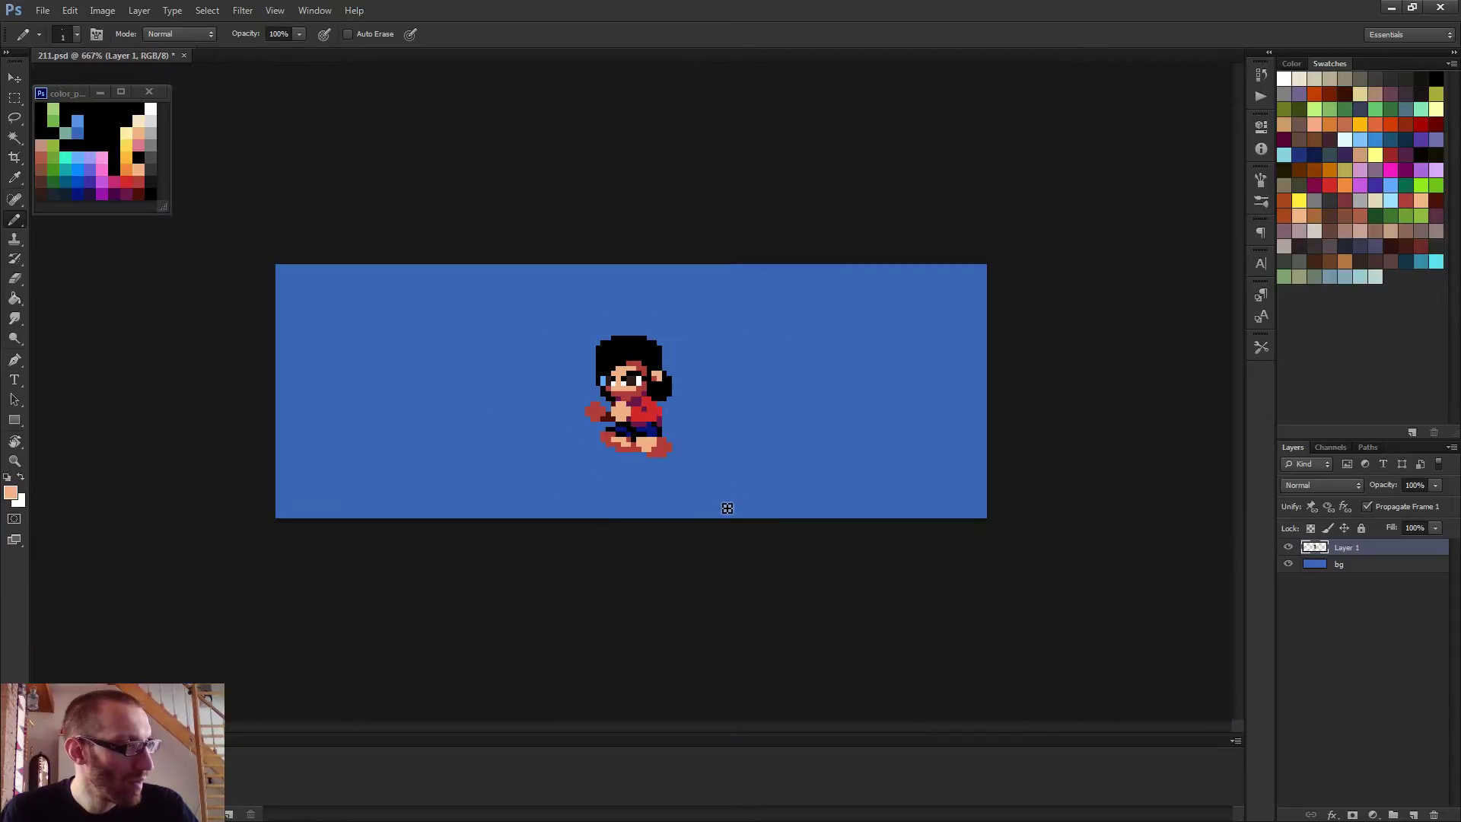
scroll(677, 484, up, 1)
alt+click(655, 486)
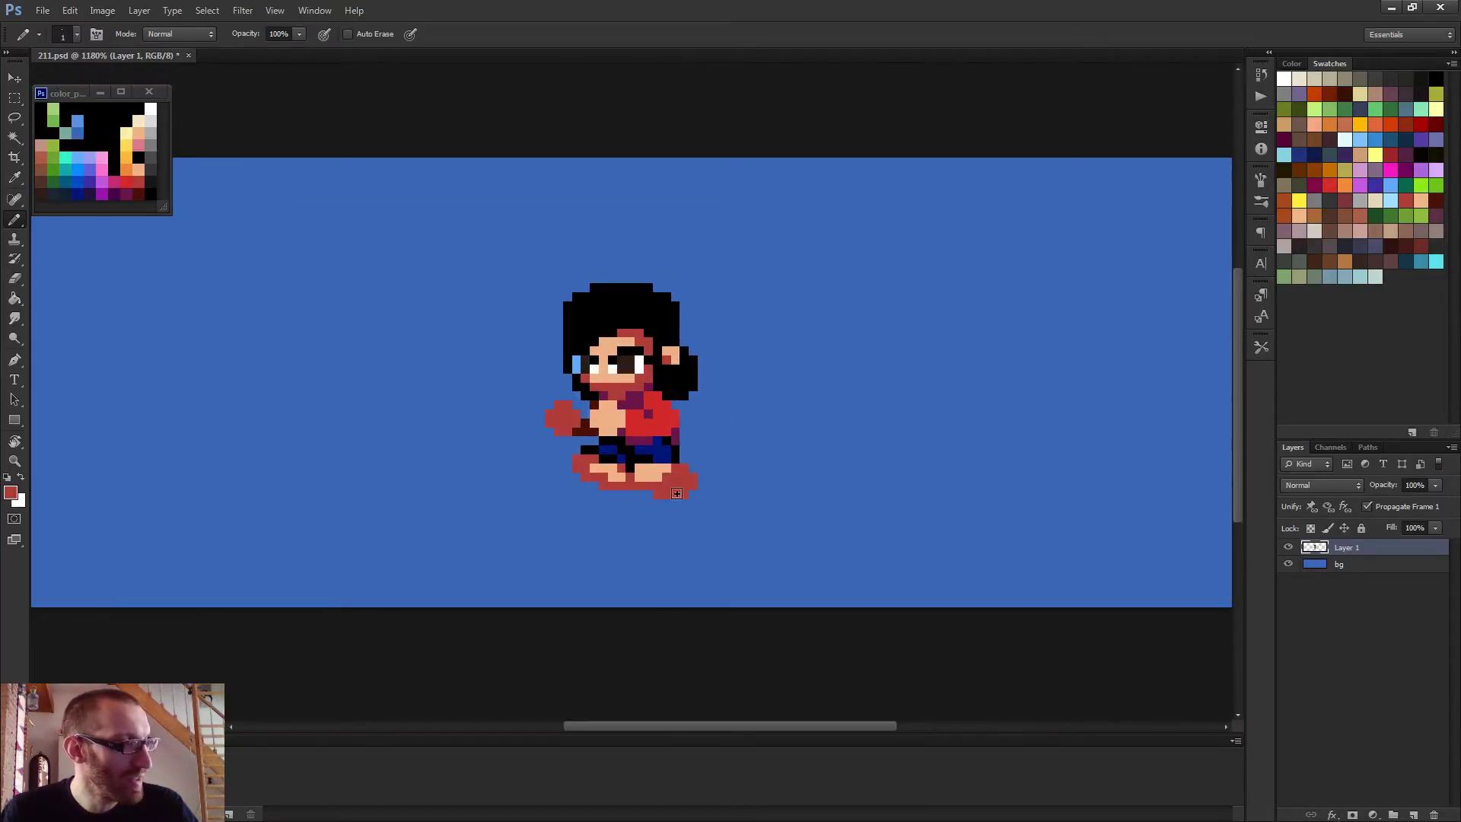
alt+click(662, 490)
alt+click(636, 475)
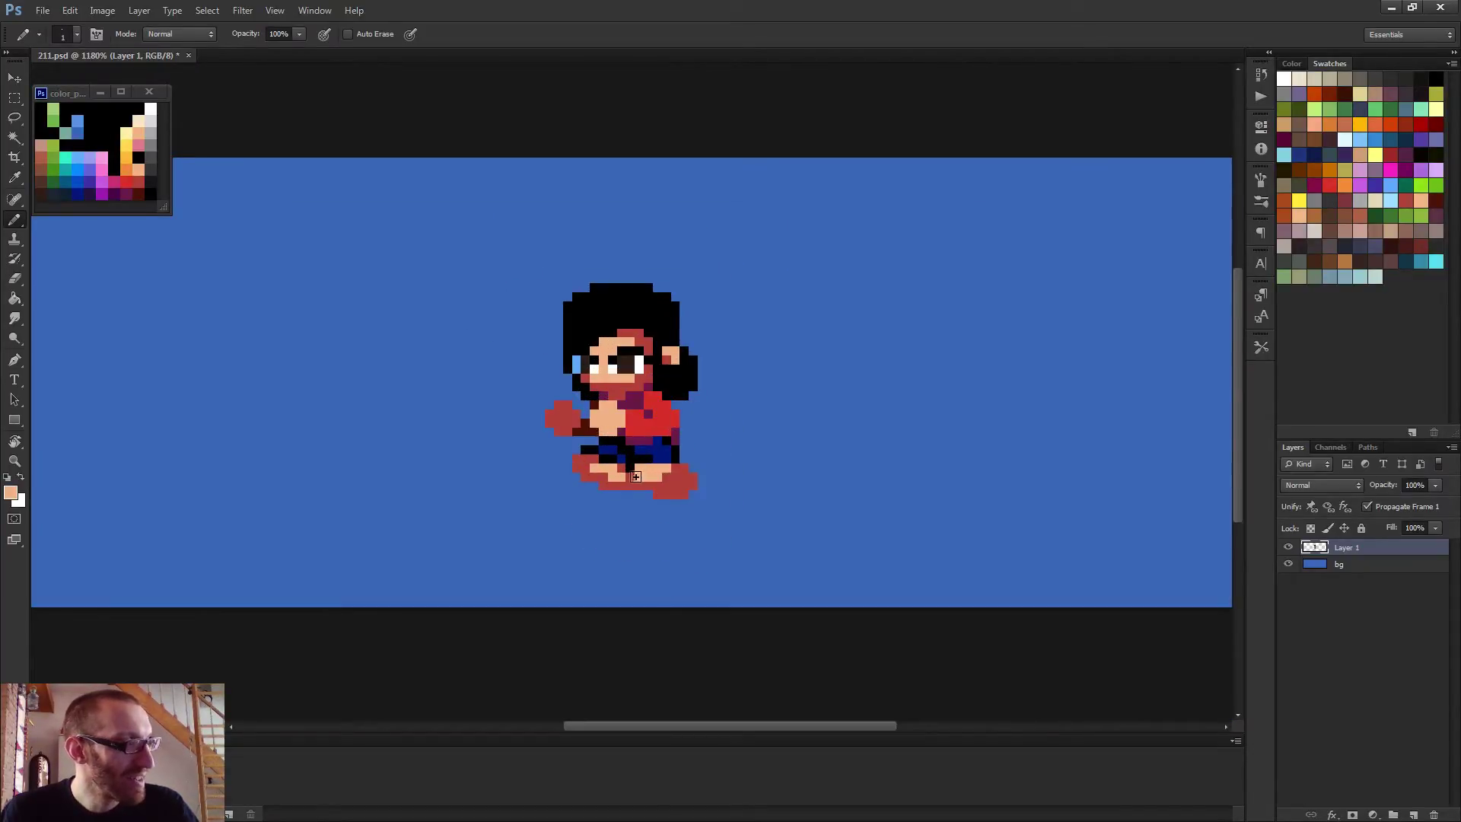
alt+click(638, 486)
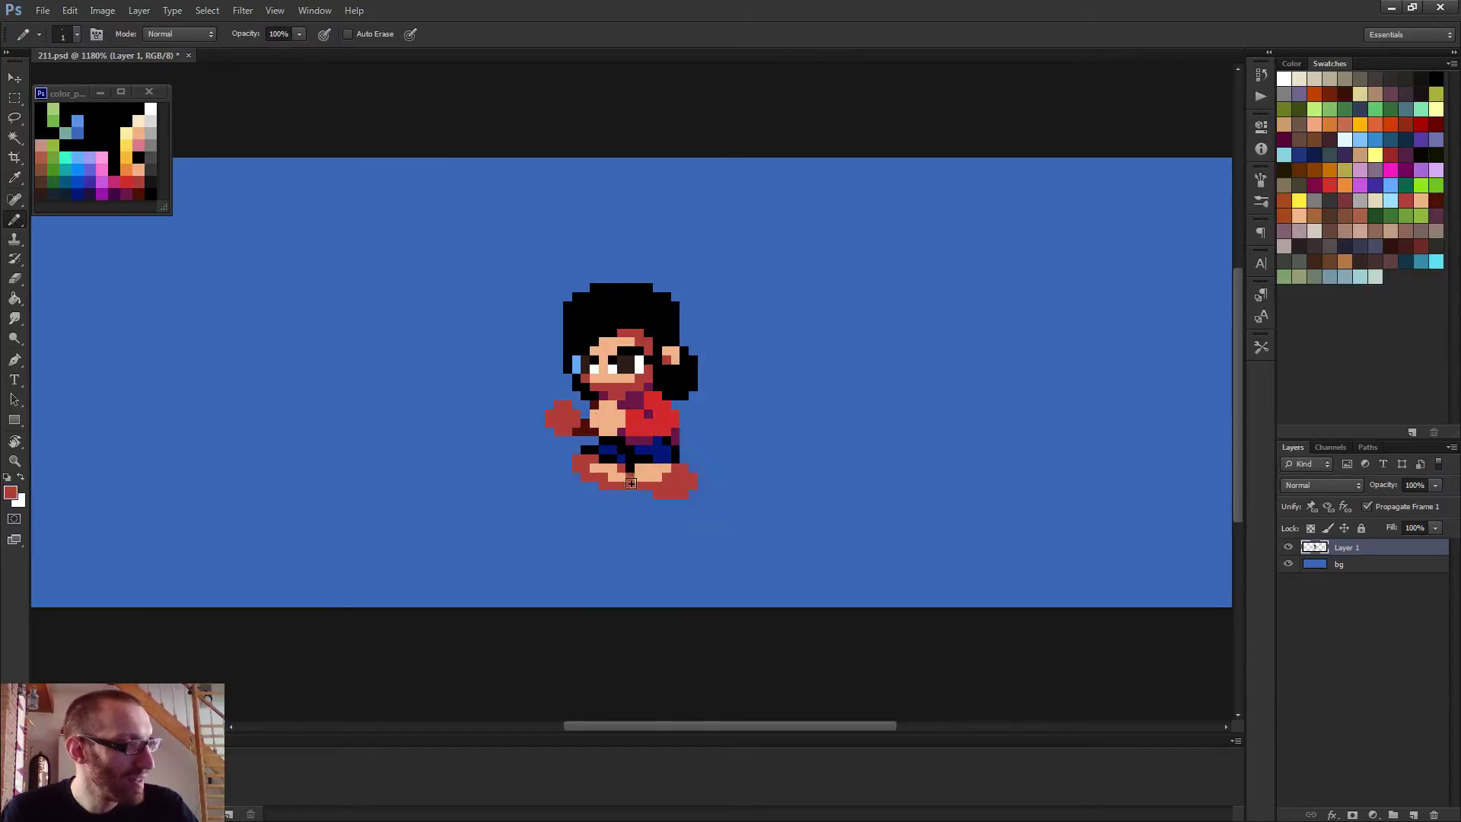
alt+click(637, 481)
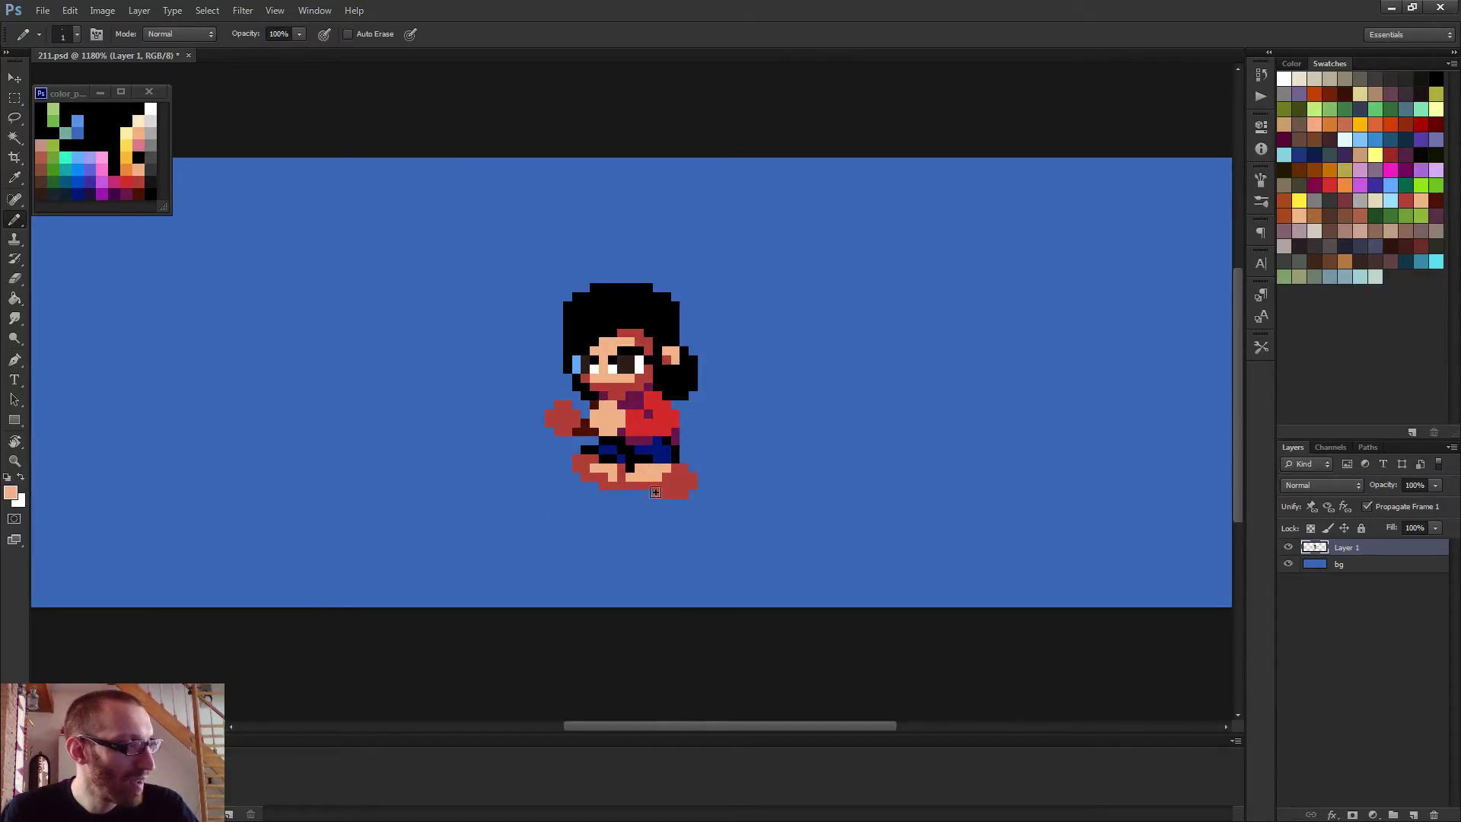
scroll(674, 488, down, 4)
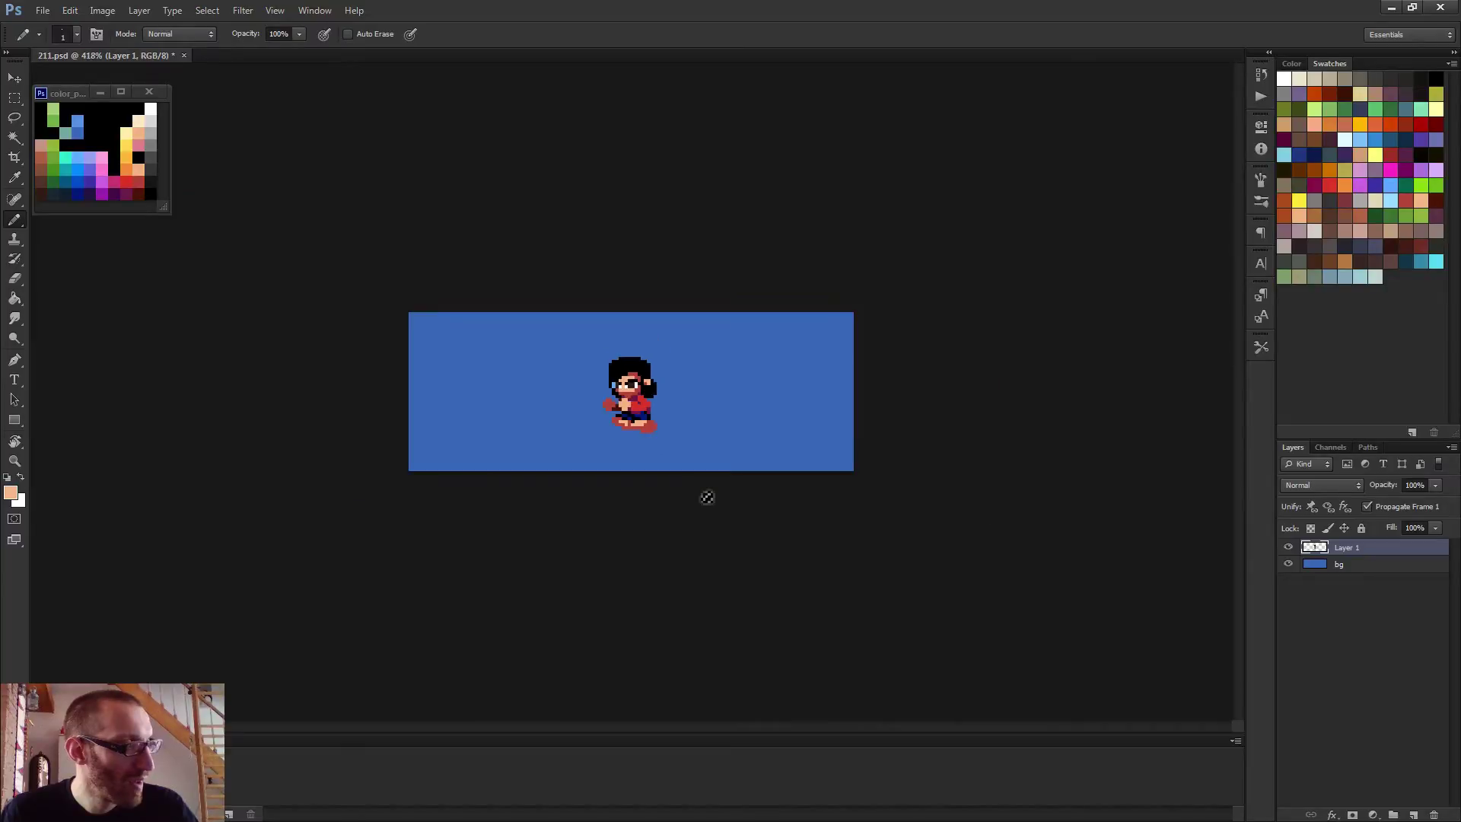
Extend the peach over the front leg to its tip, leaving red shading underneath and beside the rear thigh
scroll(632, 411, up, 4)
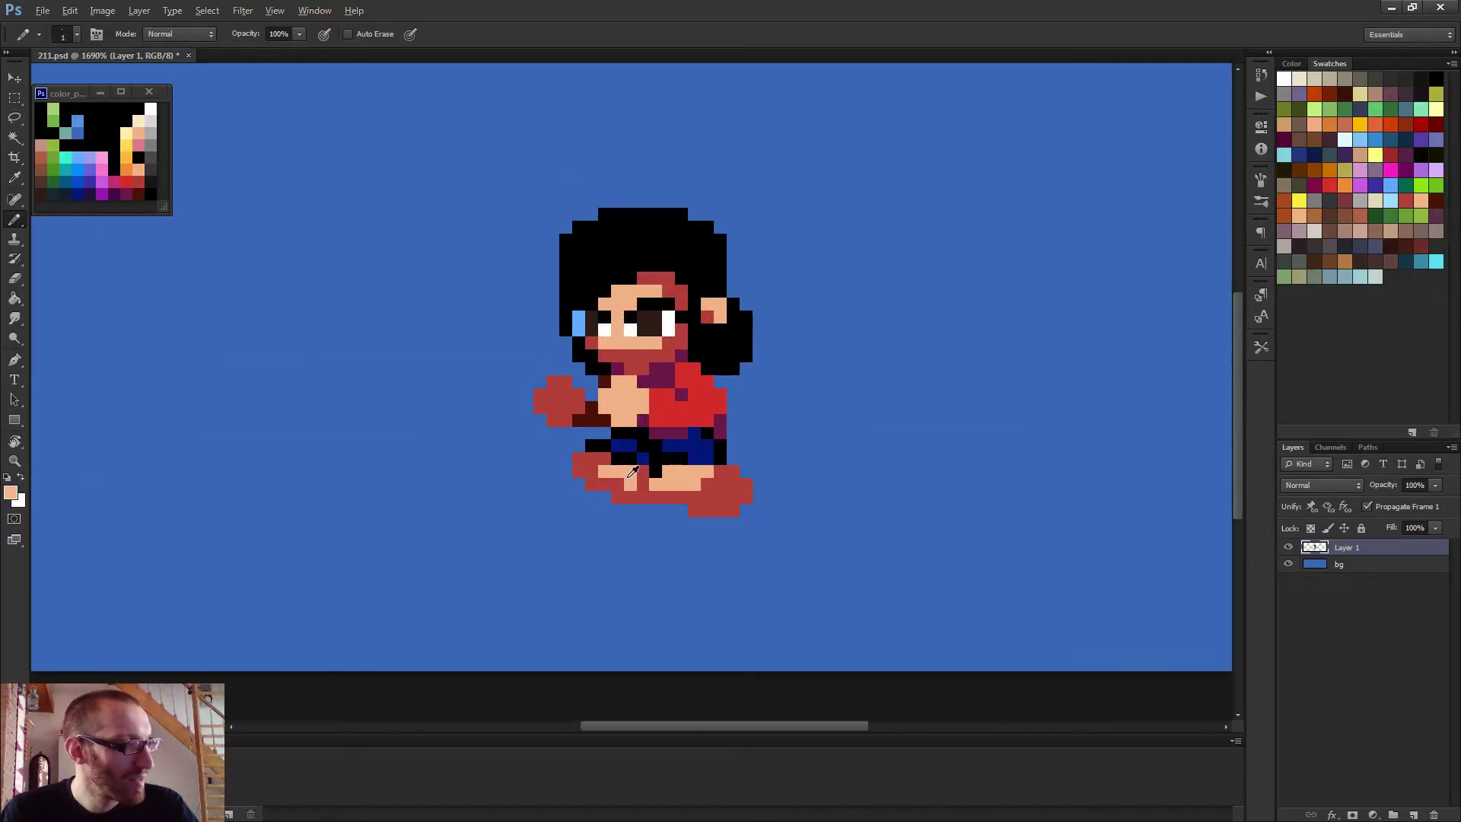
mouse_move(580, 466)
mouse_down()
mouse_move(679, 485)
mouse_move(649, 481)
mouse_up()
alt+click(649, 476)
scroll(709, 494, down, 3)
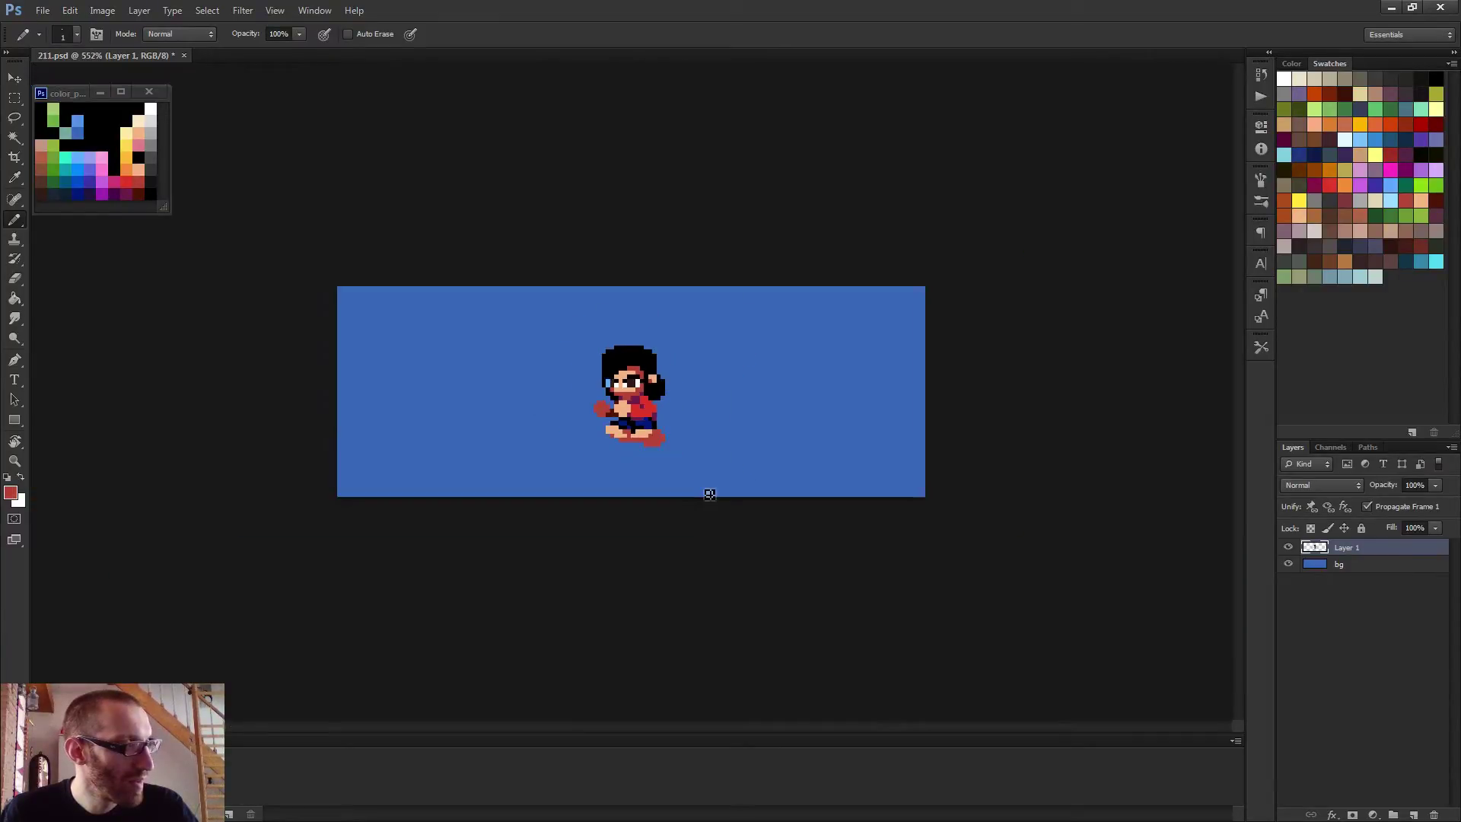
scroll(709, 494, down, 1)
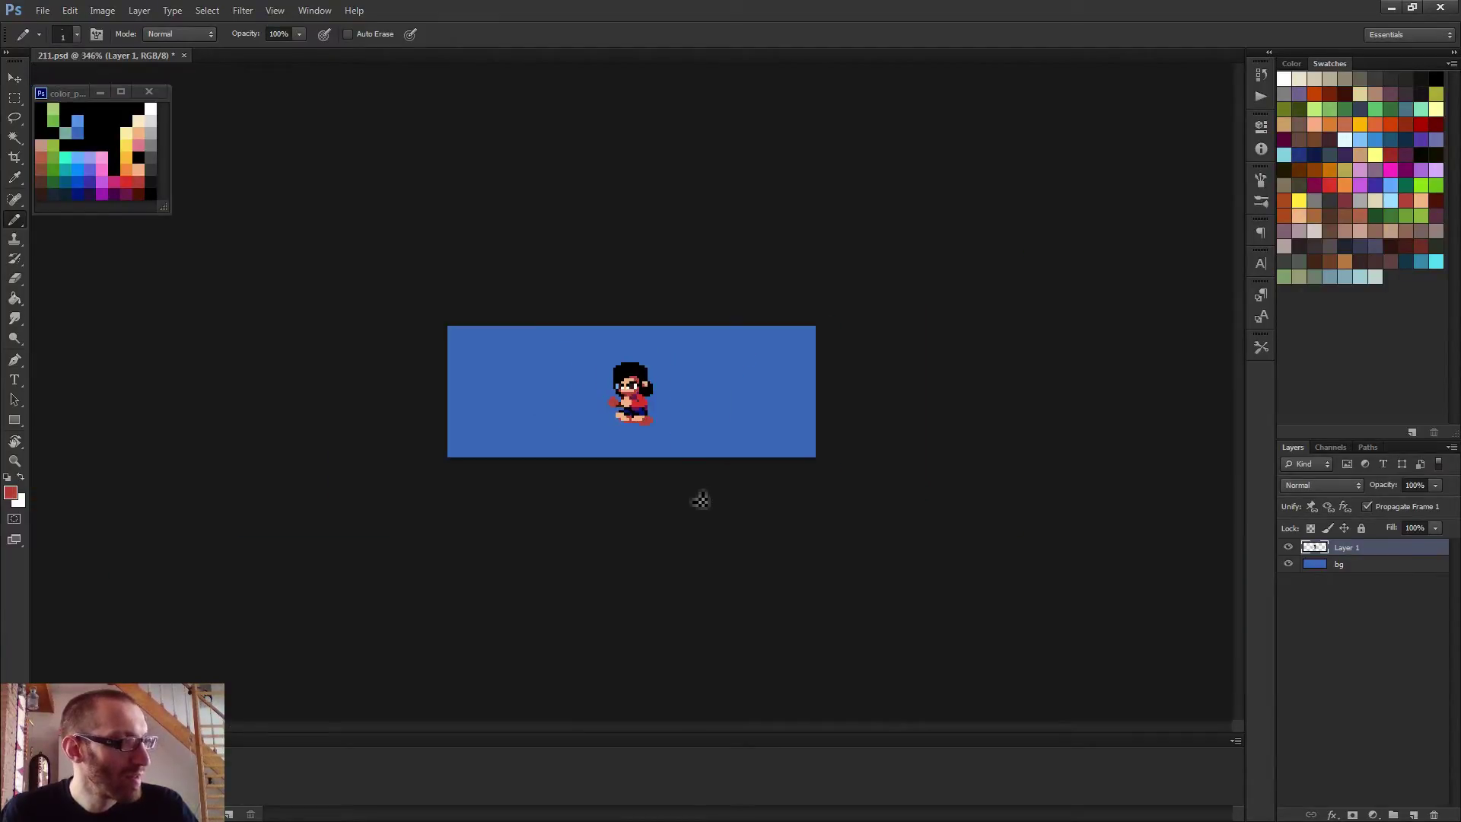
Draw dark brown soles on the rear foot's end and underside and under the front leg, using the dark brown from the colour palette
scroll(636, 400, up, 4)
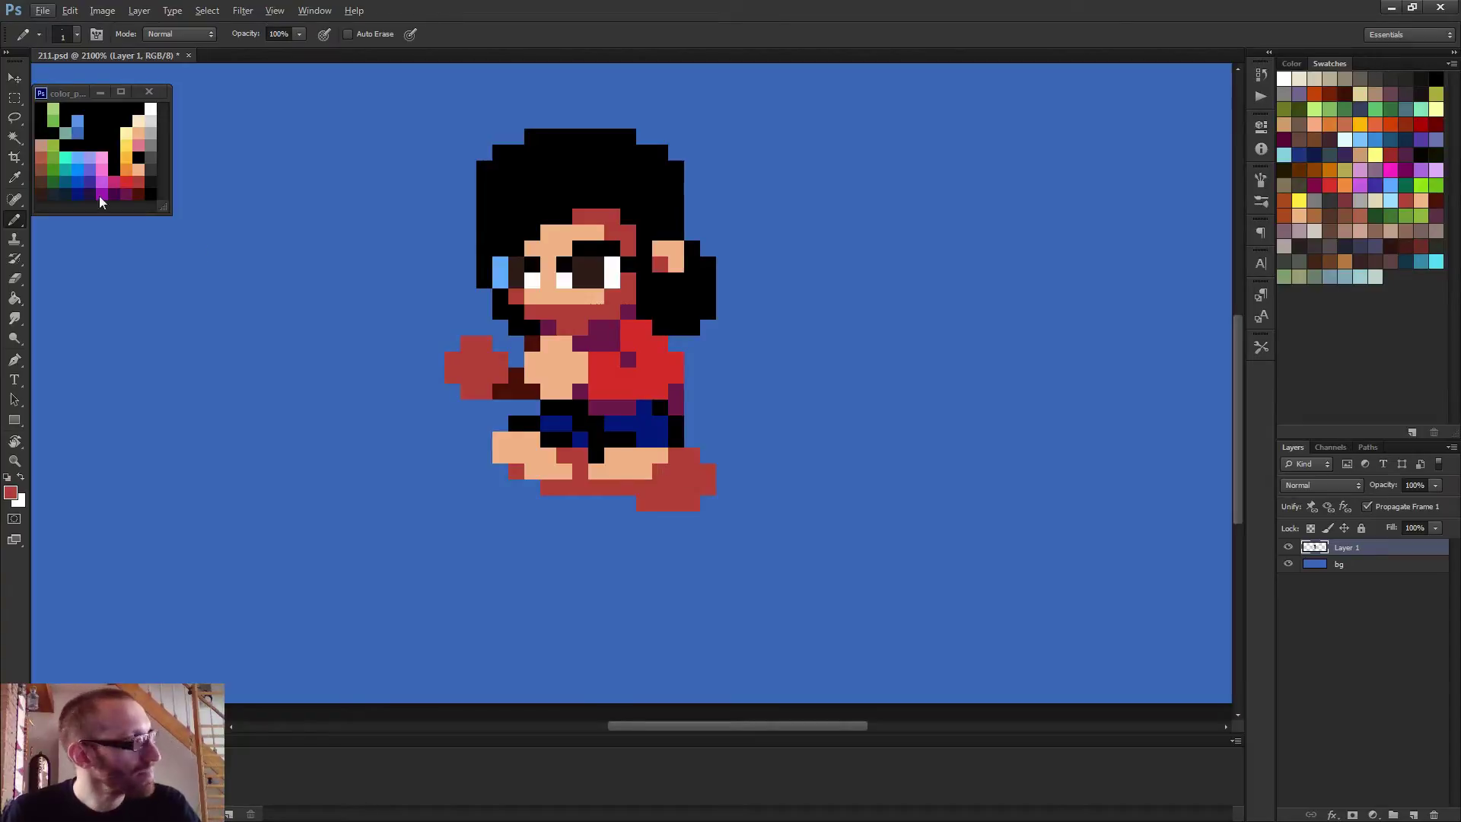
alt+click(44, 190)
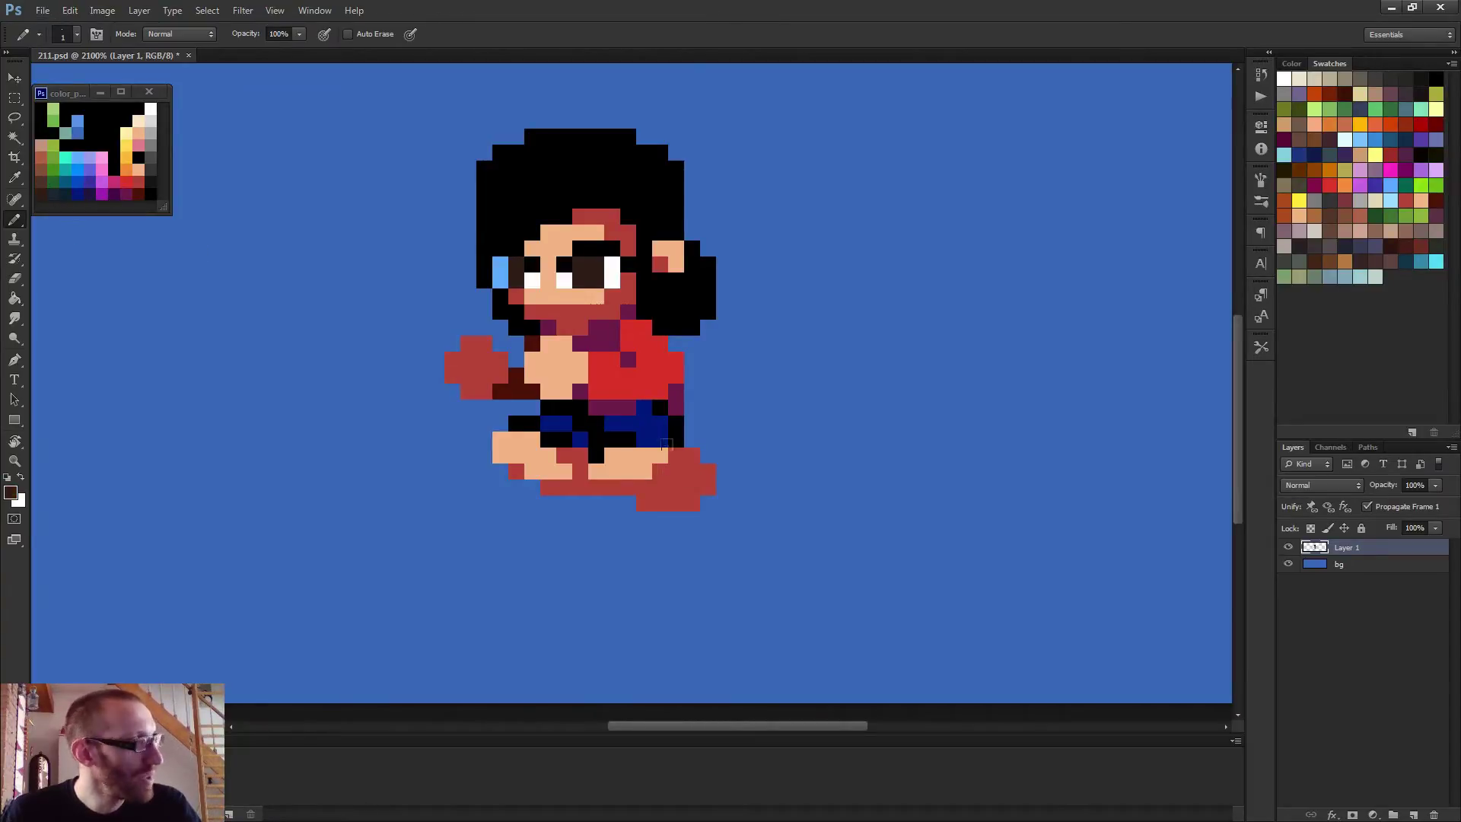
drag(688, 499, 707, 468)
click(677, 503)
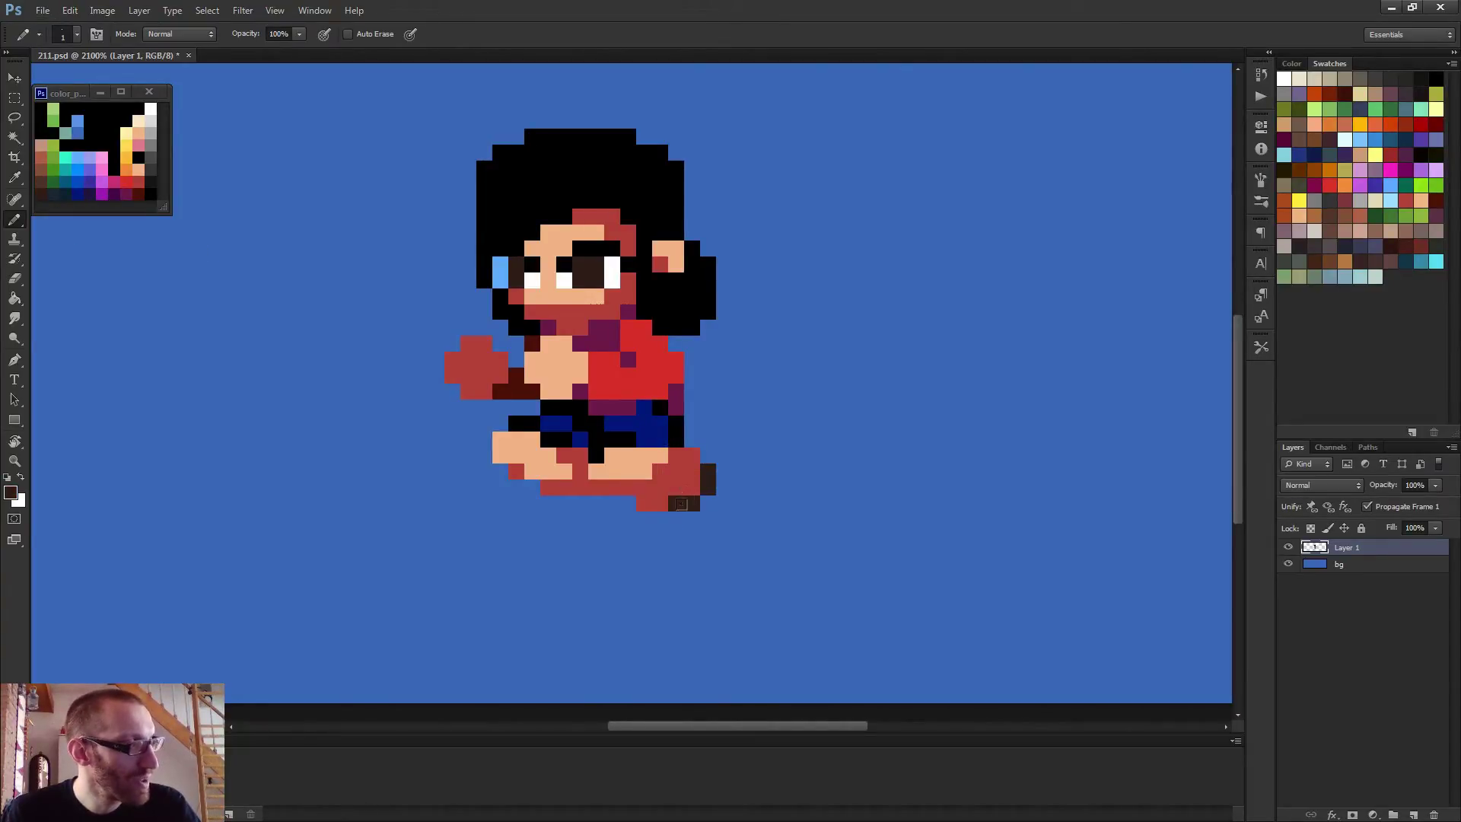
scroll(710, 486, down, 3)
click(710, 485)
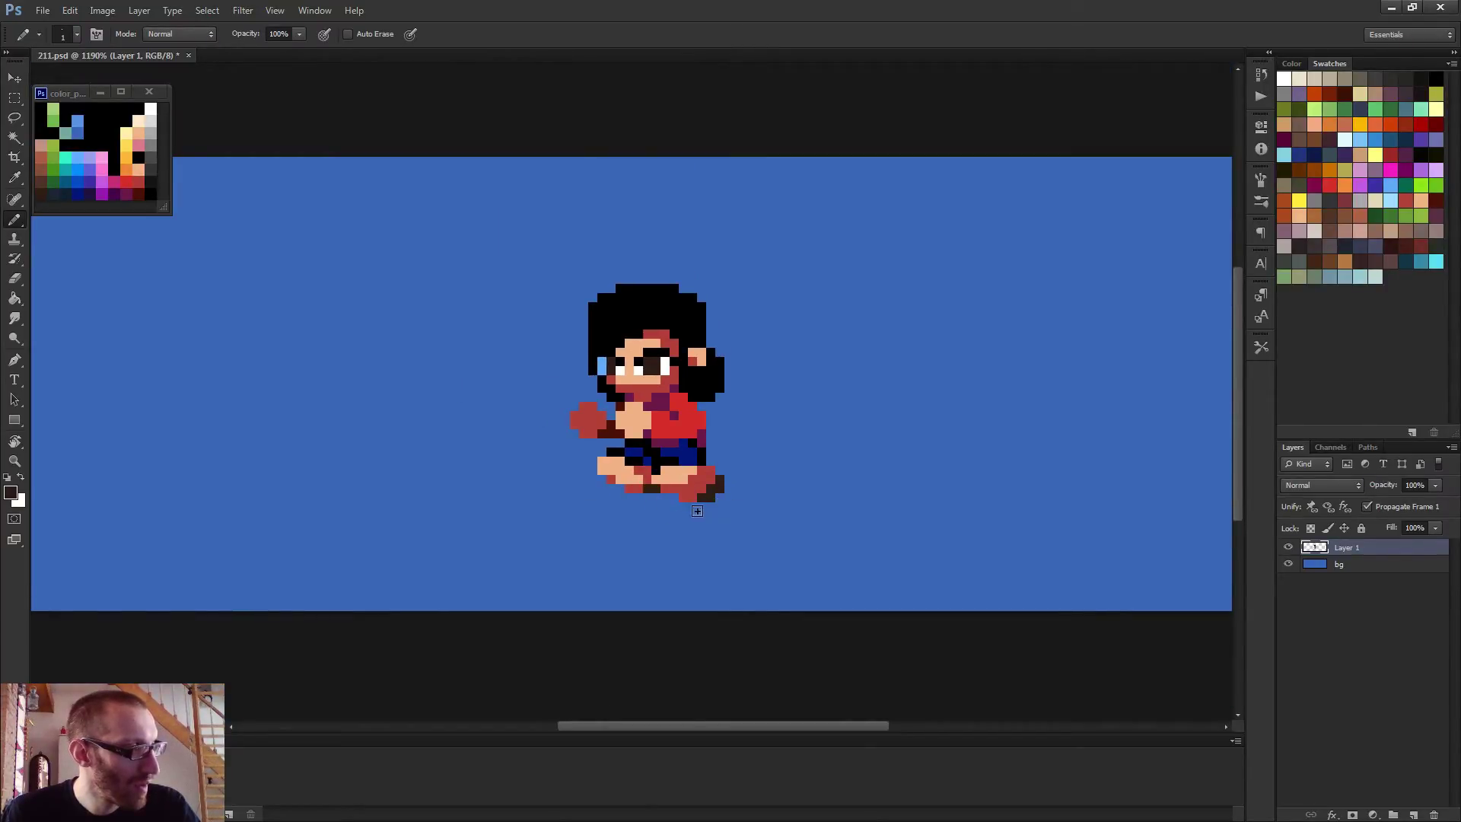
Extend the shorts' black down over the upper rear corner of the rear thigh
scroll(697, 511, down, 2)
scroll(647, 456, up, 1)
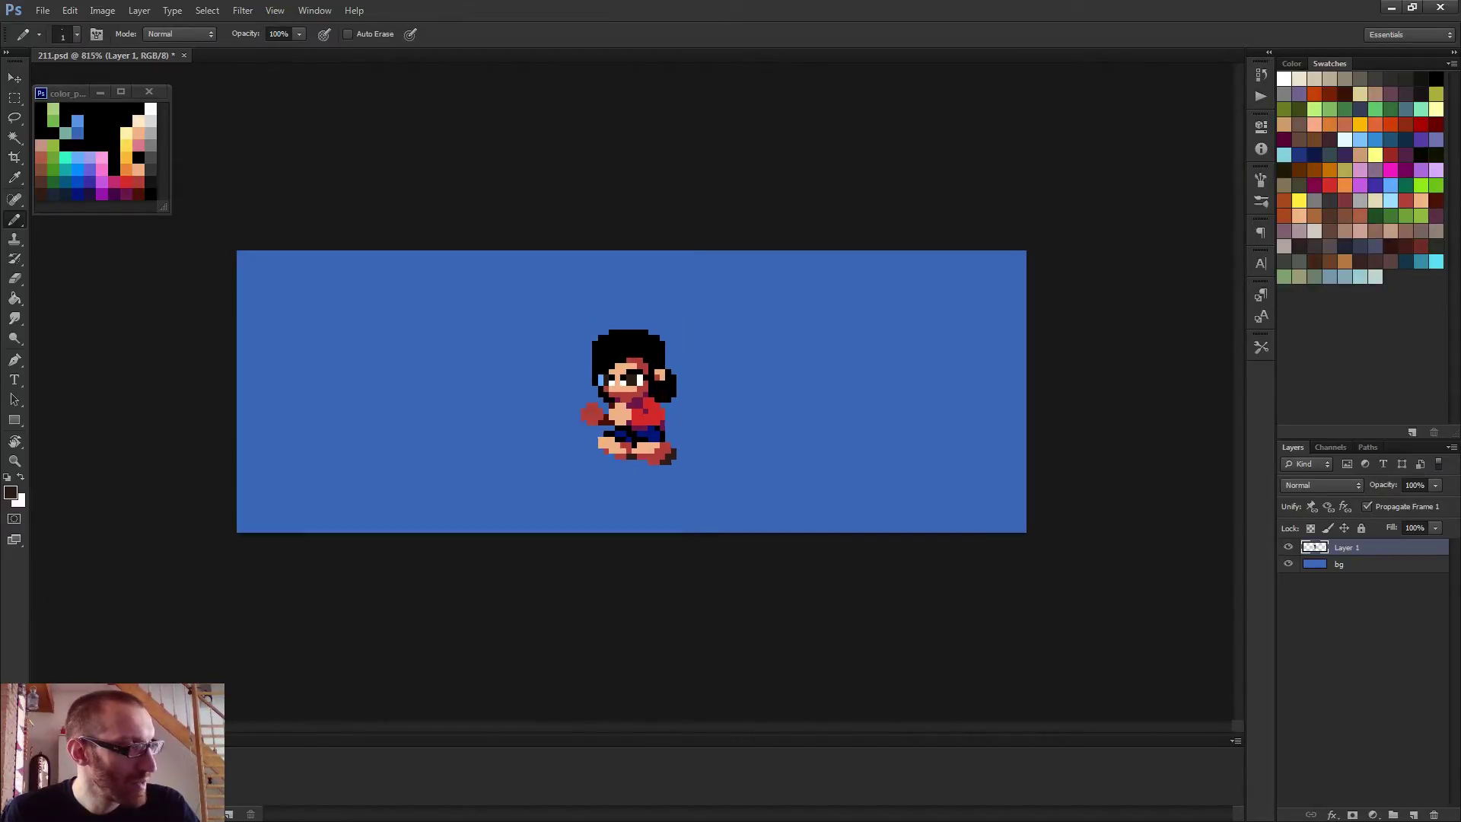
scroll(653, 460, up, 3)
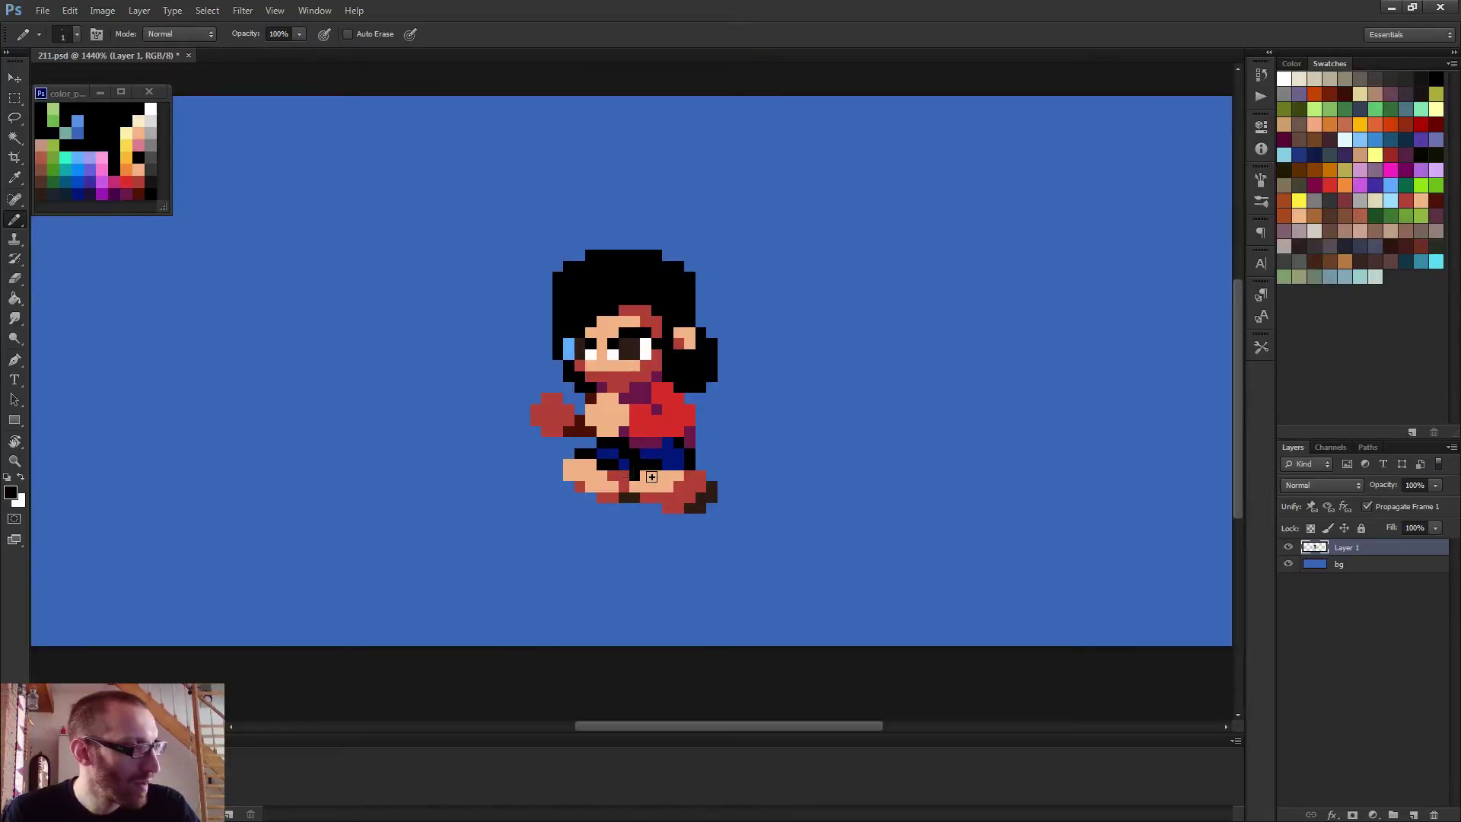
scroll(677, 489, down, 3)
scroll(683, 495, down, 2)
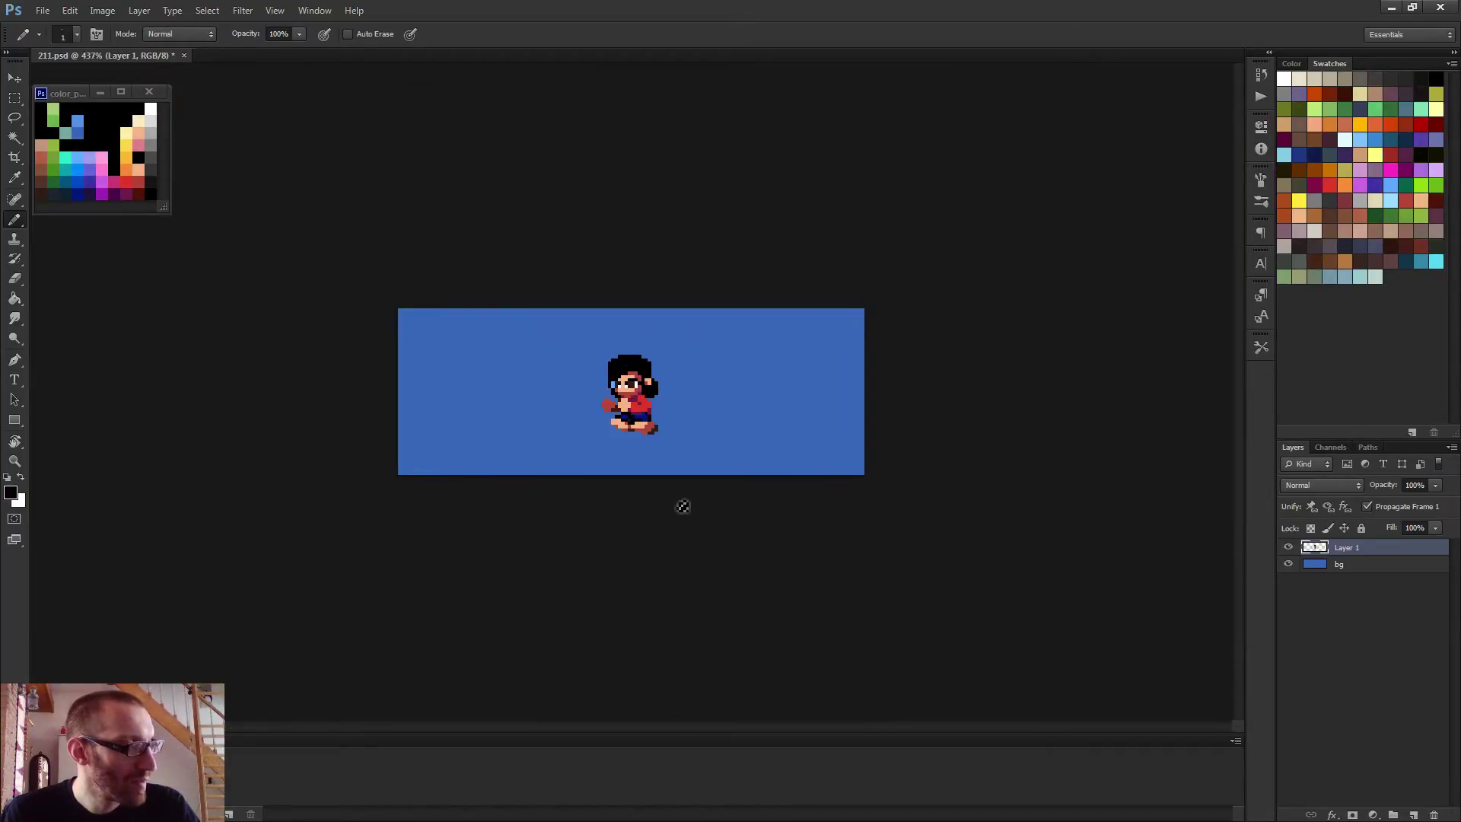
scroll(683, 506, up, 4)
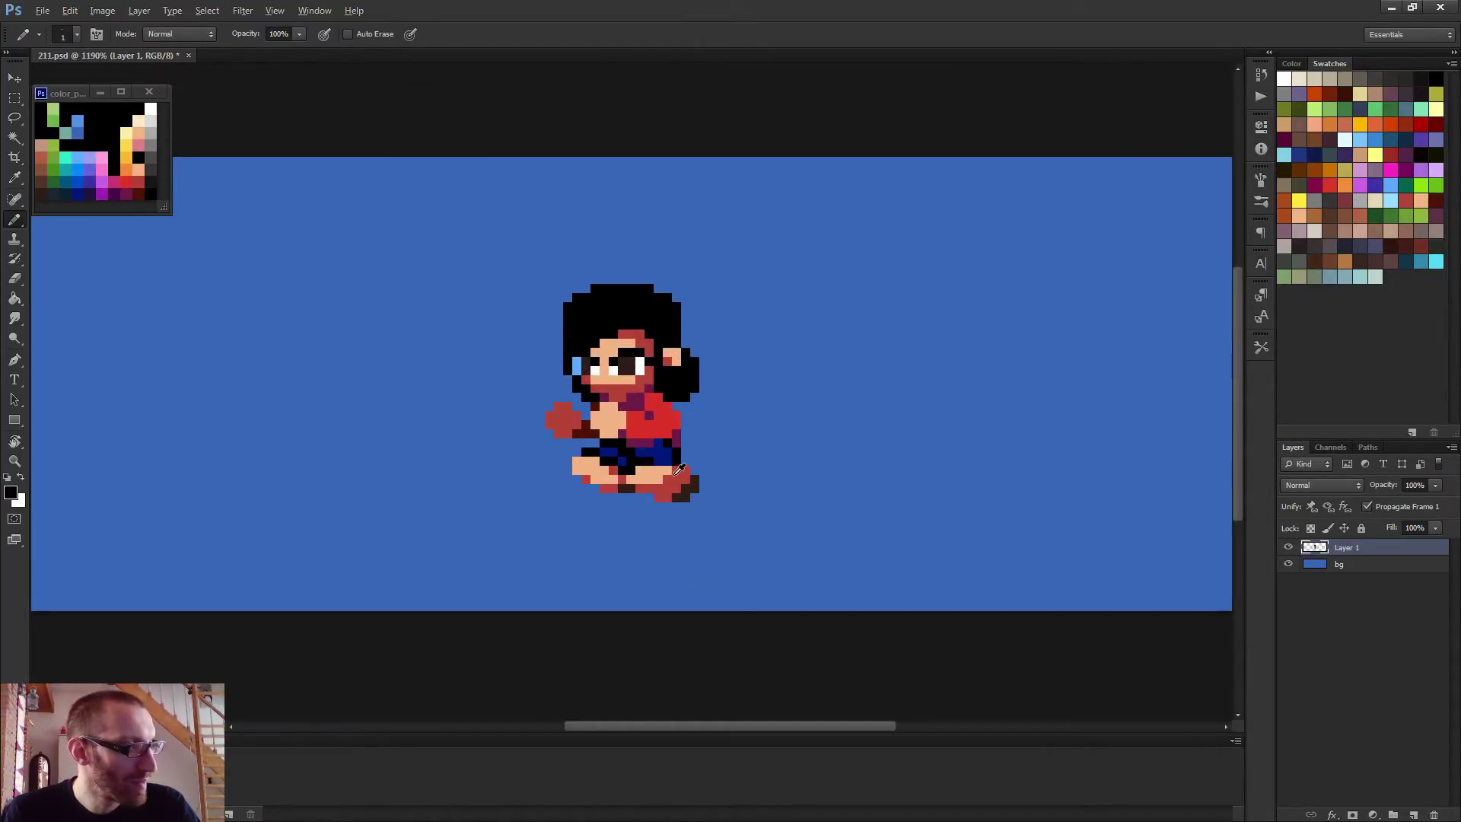
alt+click(674, 473)
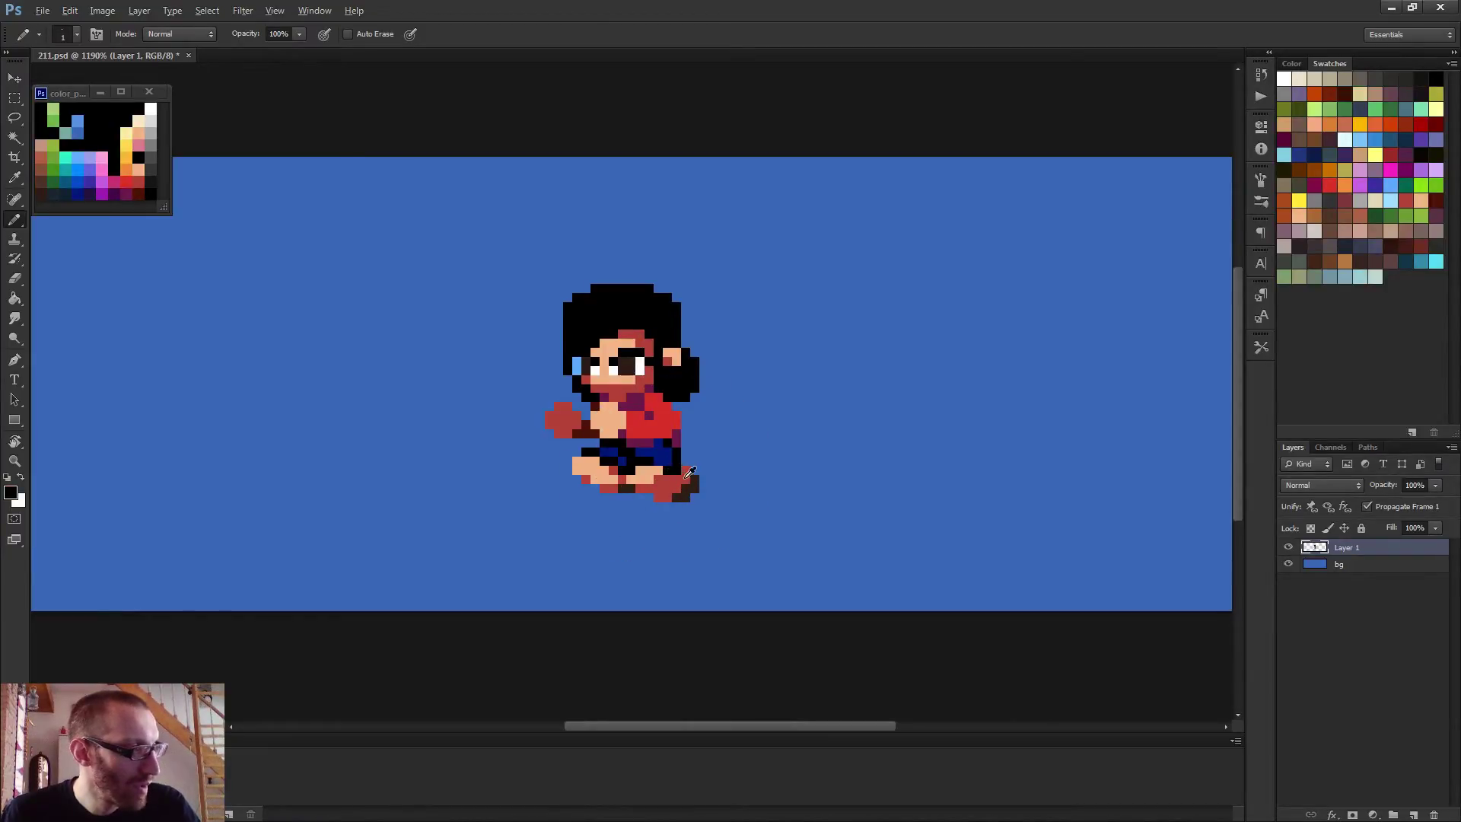
Try a peach highlight pixel above the rear foot's heel using the leg's sampled peach, and erase it
alt+click(659, 471)
scroll(723, 481, down, 5)
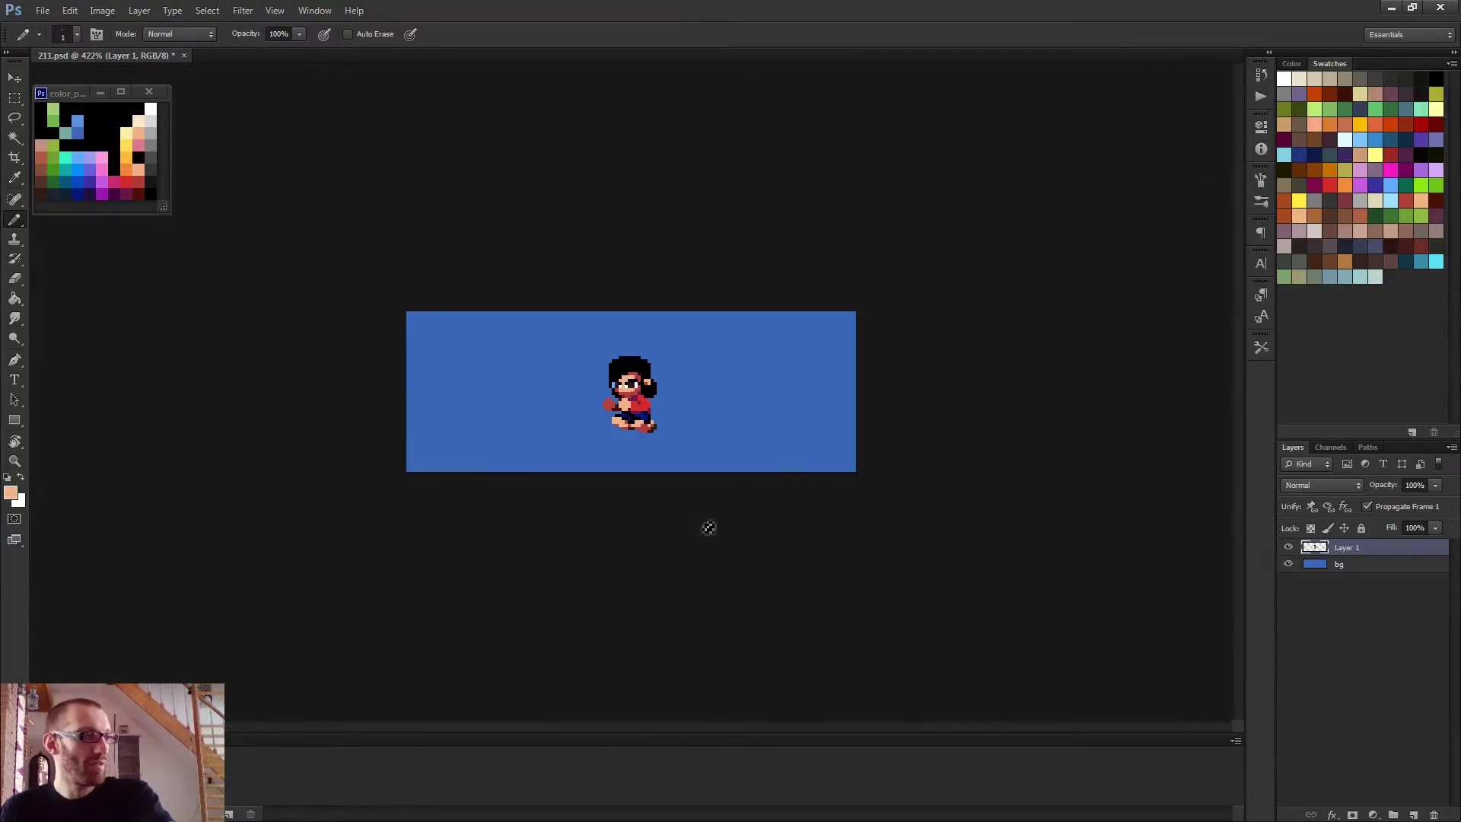
scroll(709, 526, up, 6)
alt+click(703, 470)
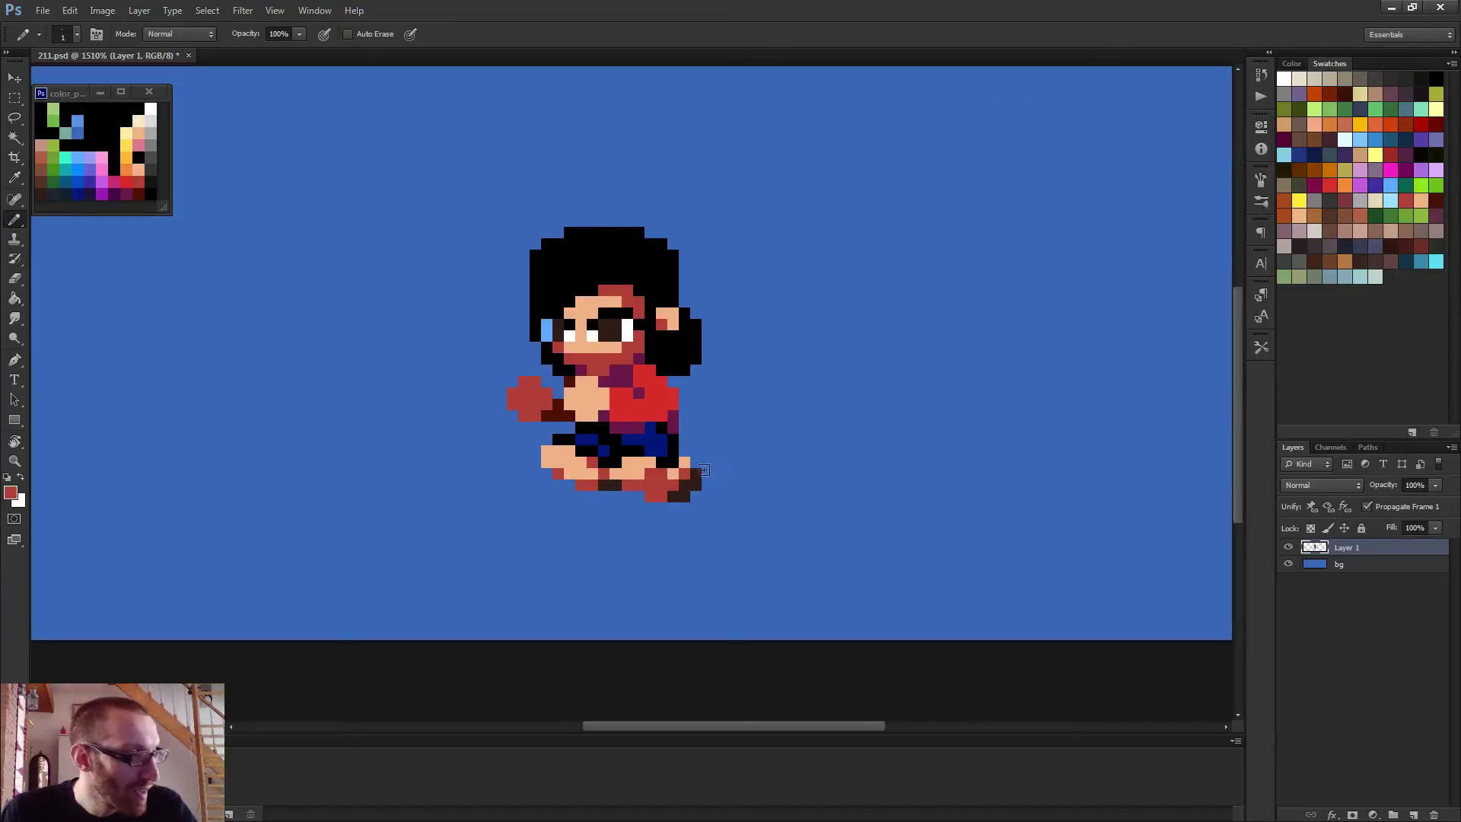
alt+click(638, 460)
scroll(714, 501, down, 4)
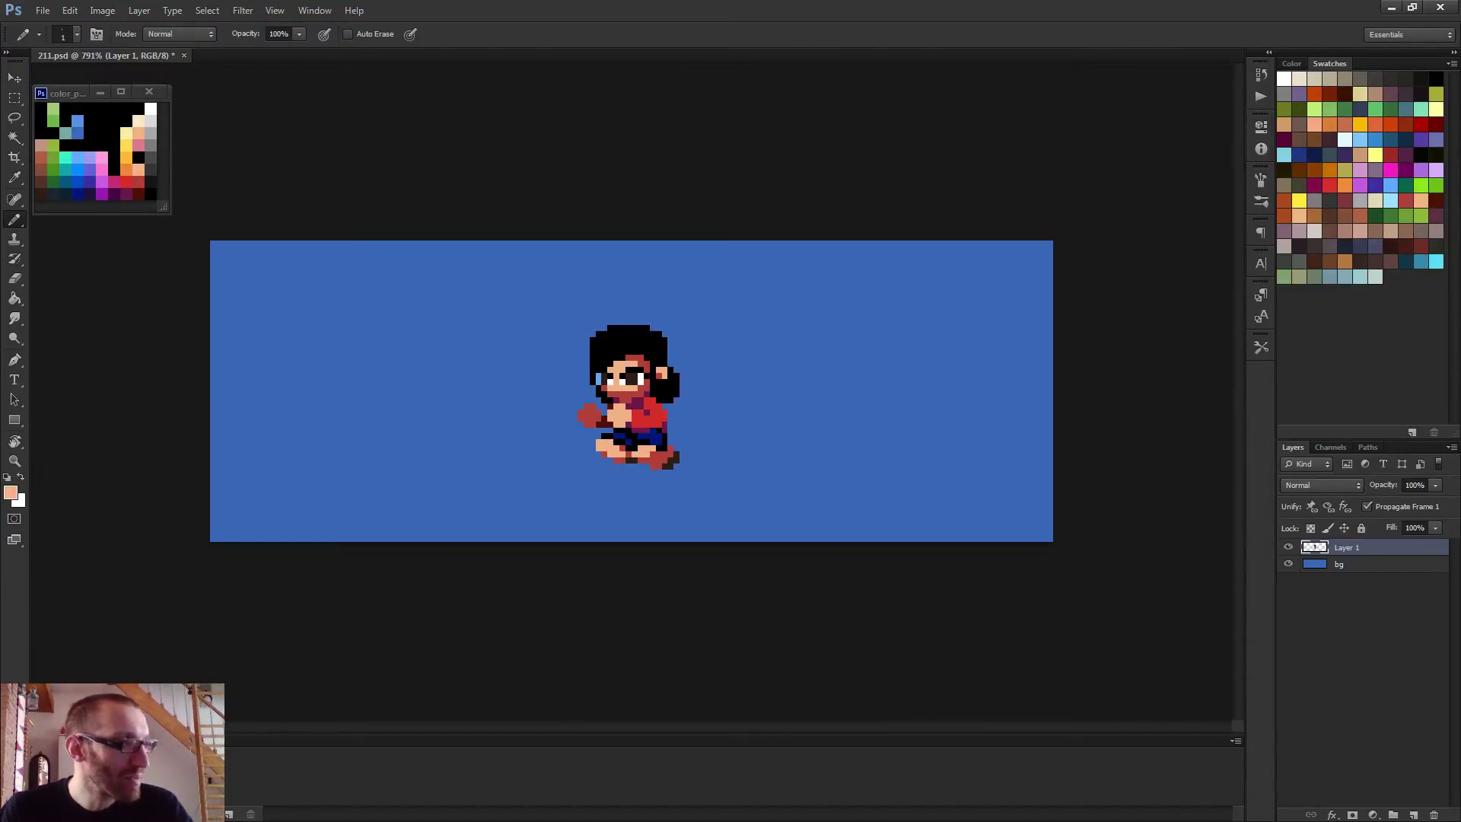
scroll(659, 436, up, 2)
key(e)
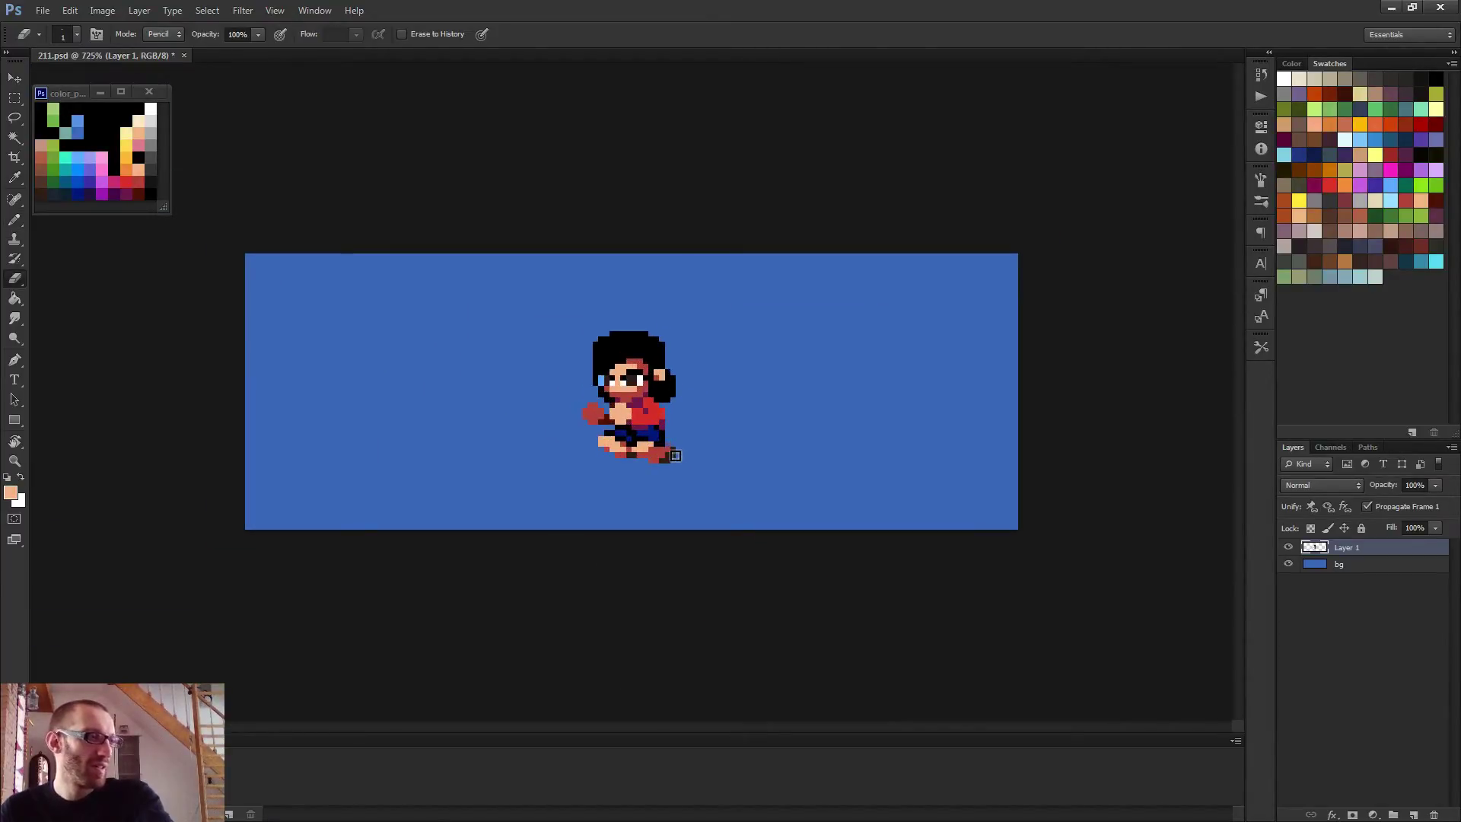
scroll(694, 466, up, 2)
key(b)
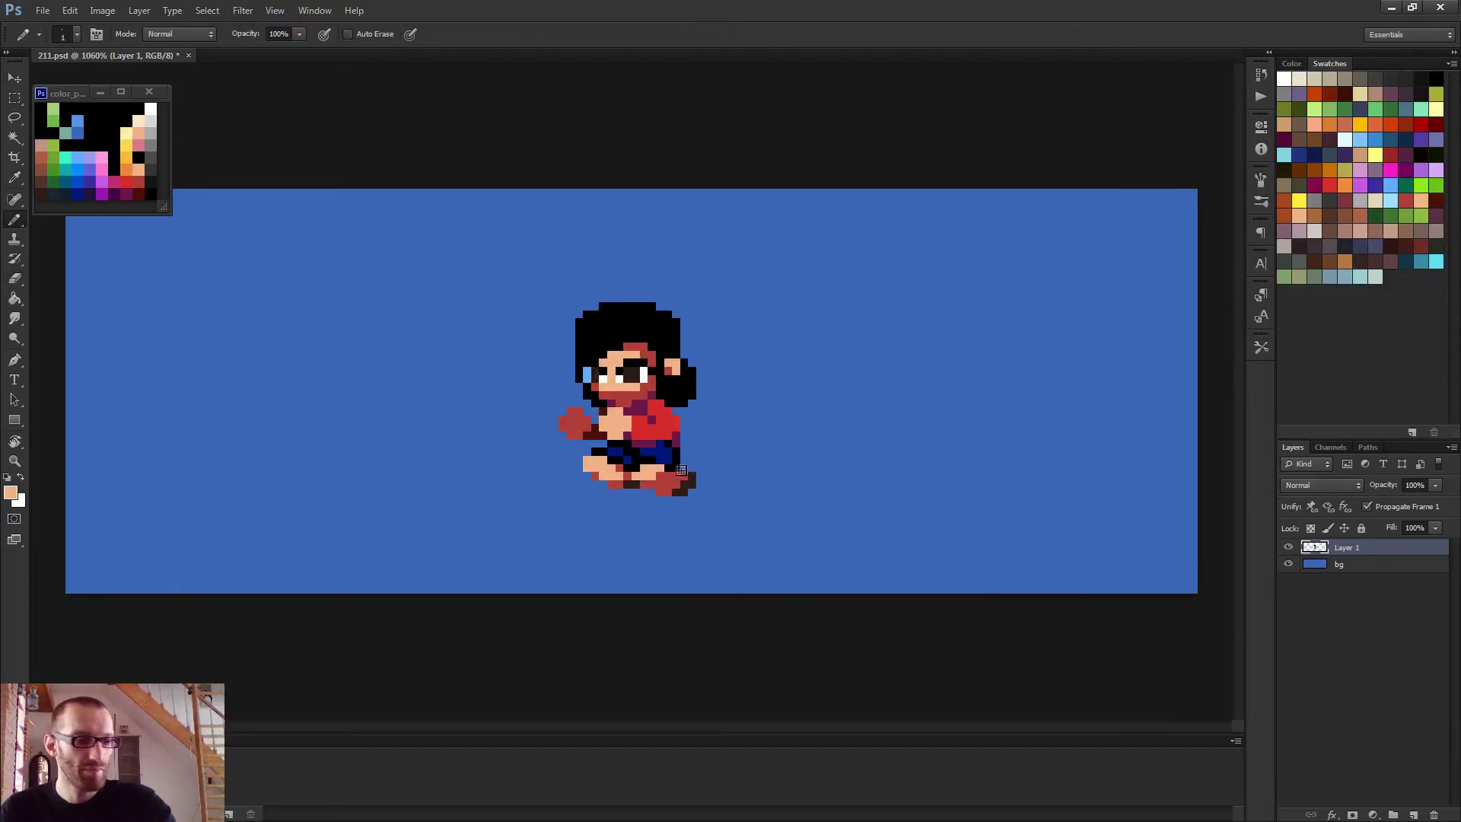
Reshape the rear foot with a two-pixel-wide dark brown sole and a peach top, erasing the red pixels beneath it
alt+click(698, 476)
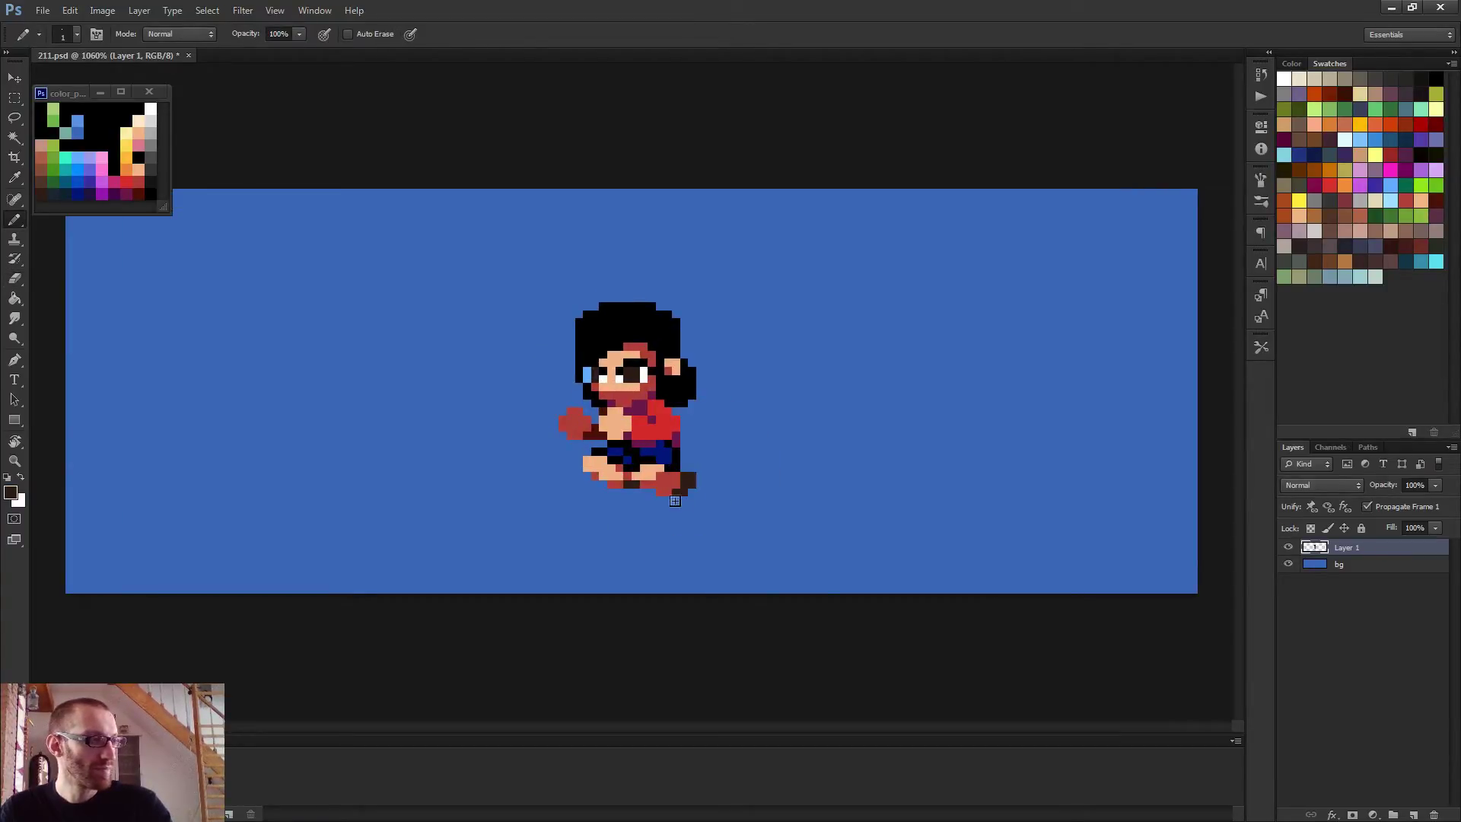
alt+click(650, 477)
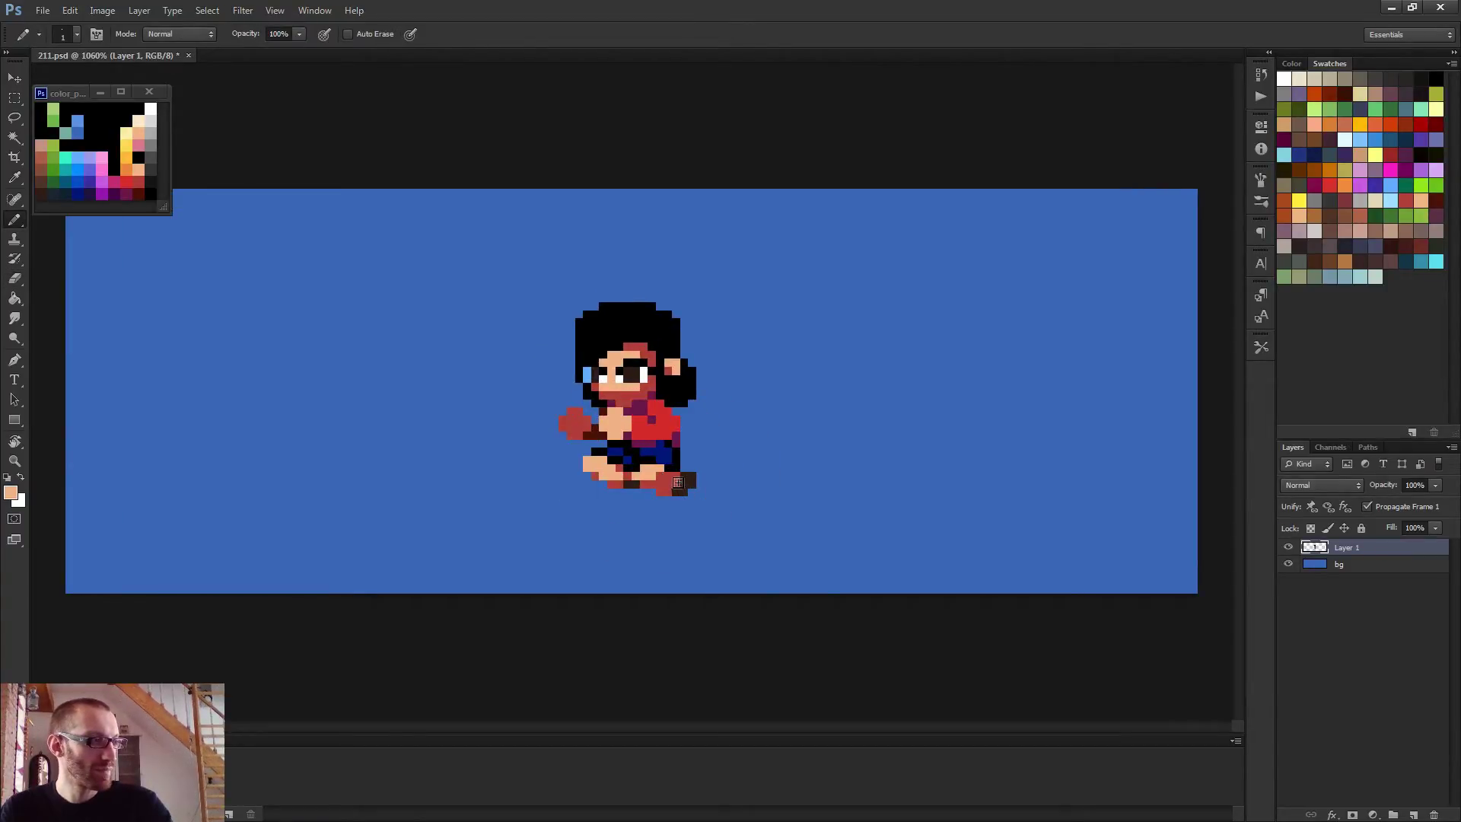
scroll(709, 498, down, 4)
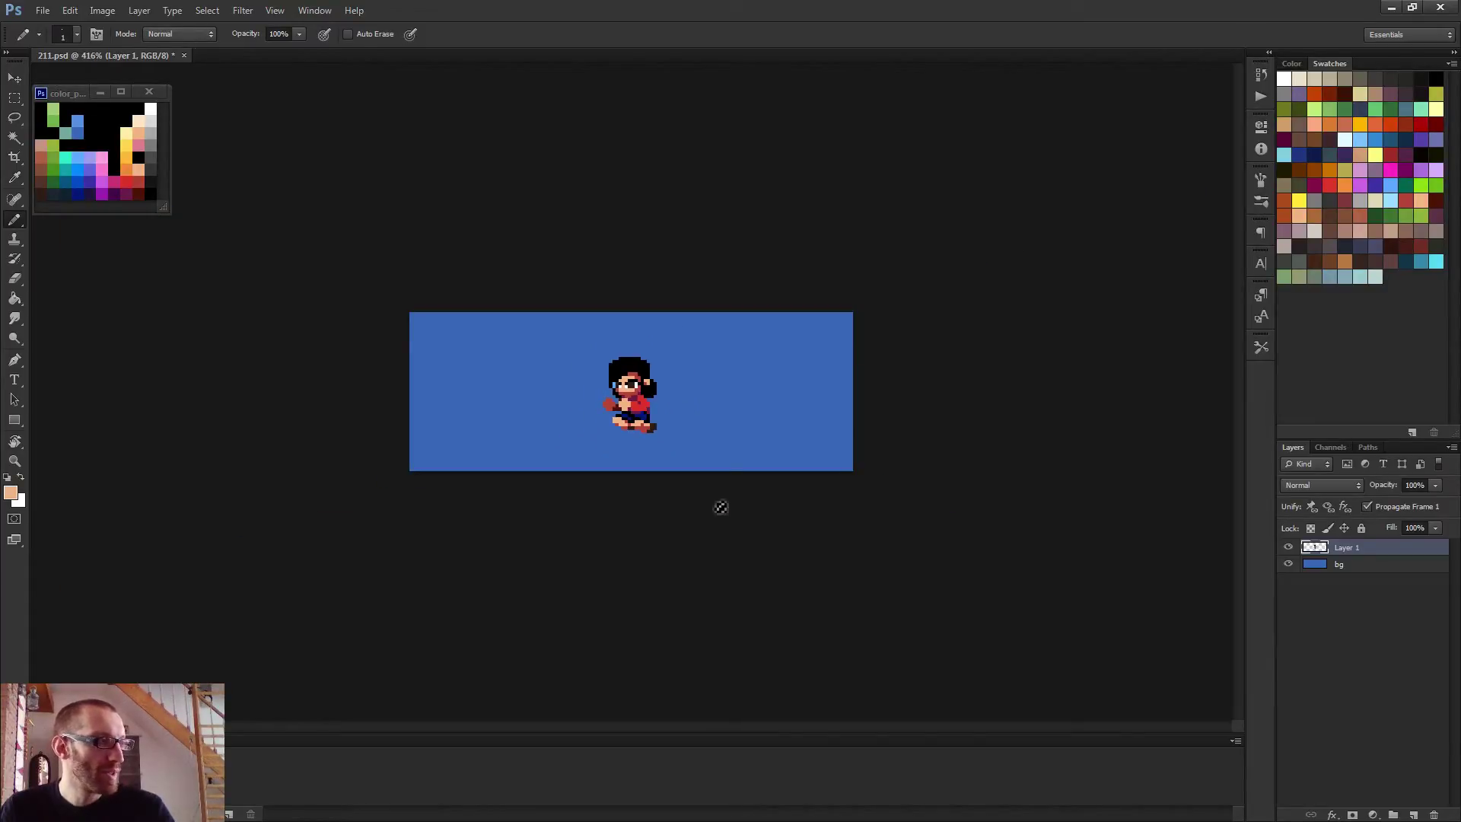
scroll(711, 502, down, 2)
scroll(705, 499, up, 5)
scroll(692, 495, up, 3)
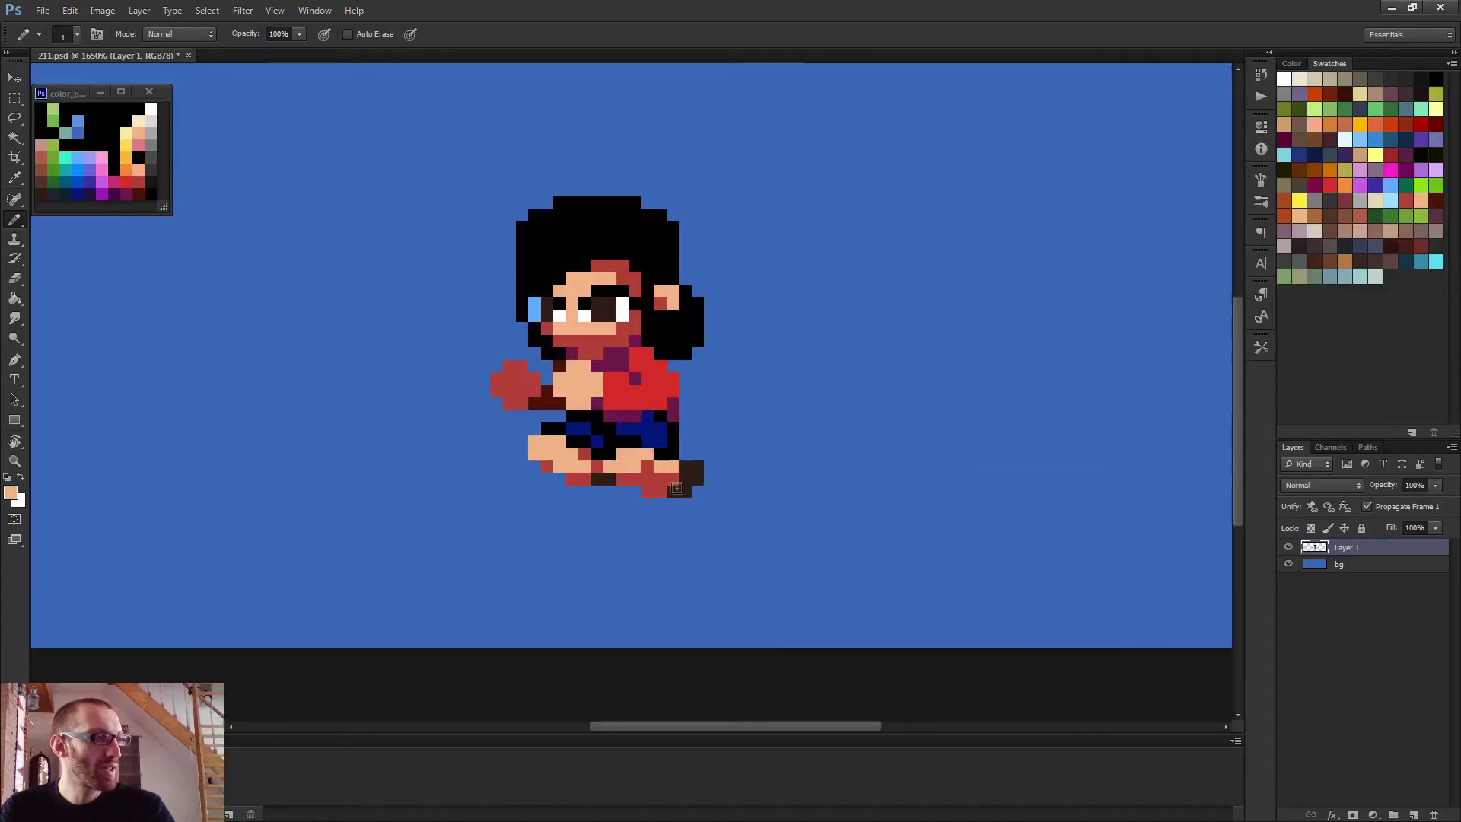
key(e)
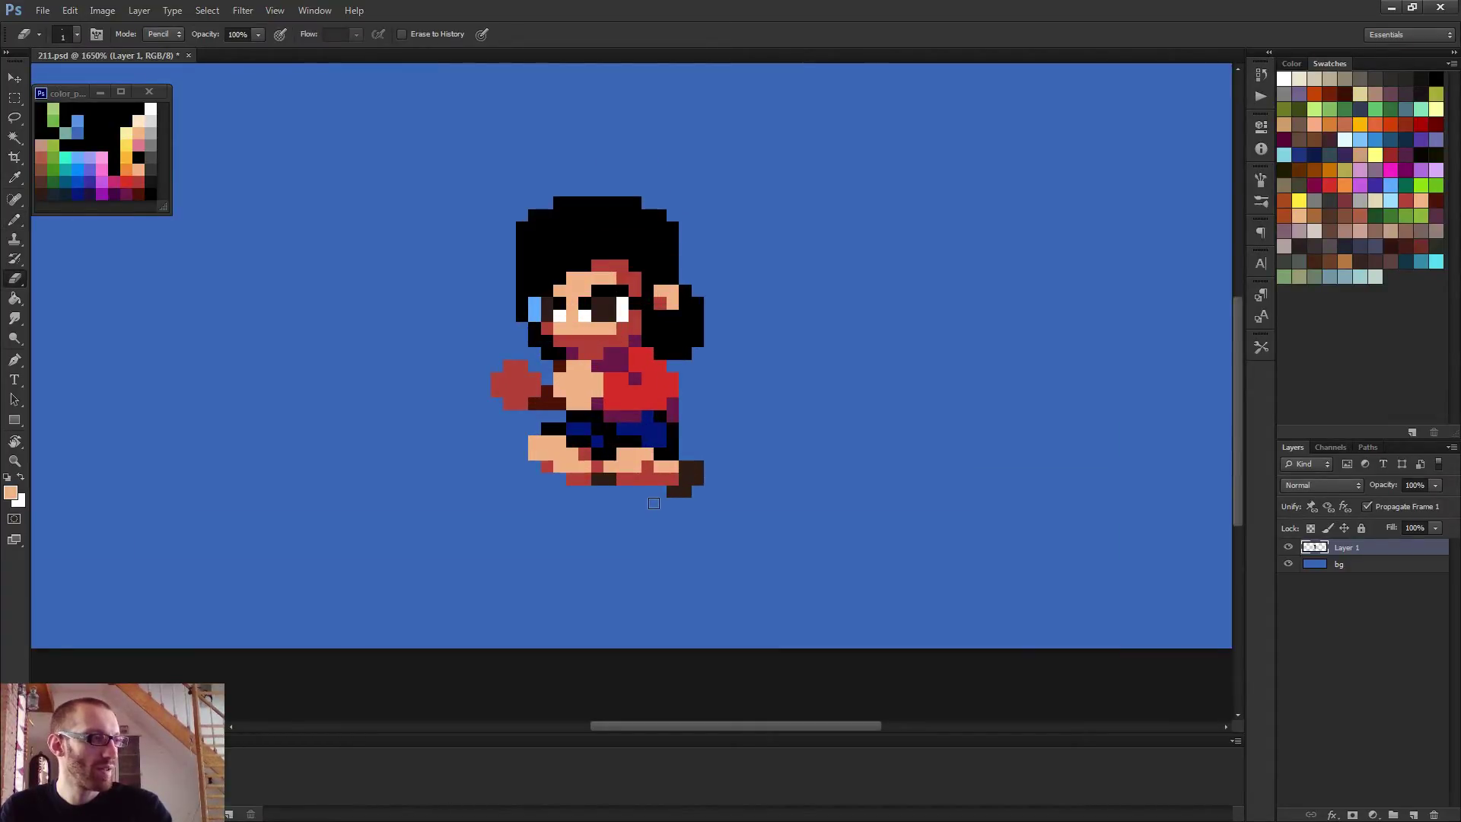
Draw a ragged ground shadow under the character in purple from the colour palette, with a detached dash in front
key(b)
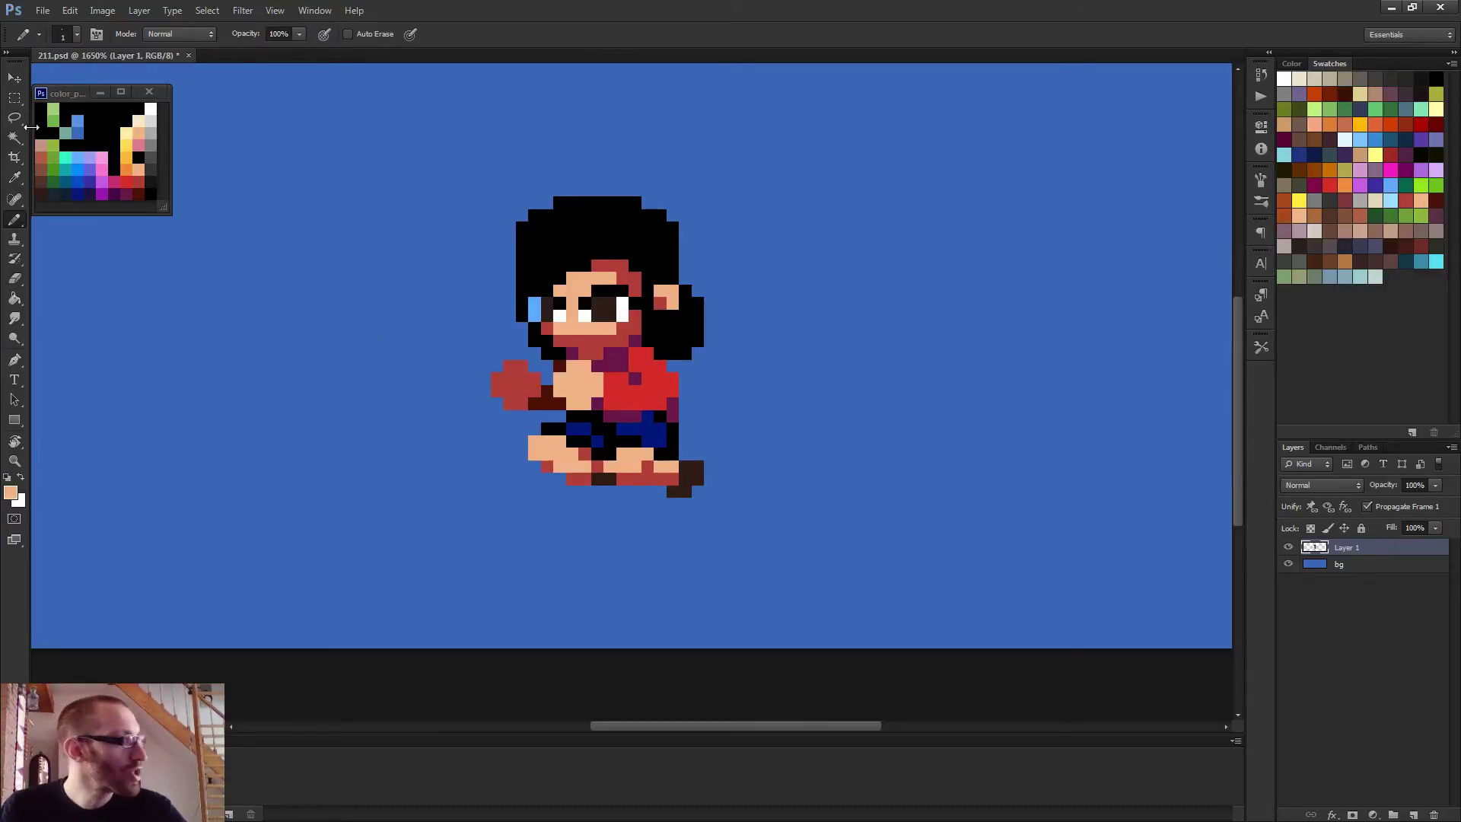
alt+click(93, 177)
mouse_move(659, 497)
mouse_down()
mouse_move(548, 489)
mouse_move(732, 493)
mouse_move(727, 480)
mouse_move(707, 497)
mouse_up()
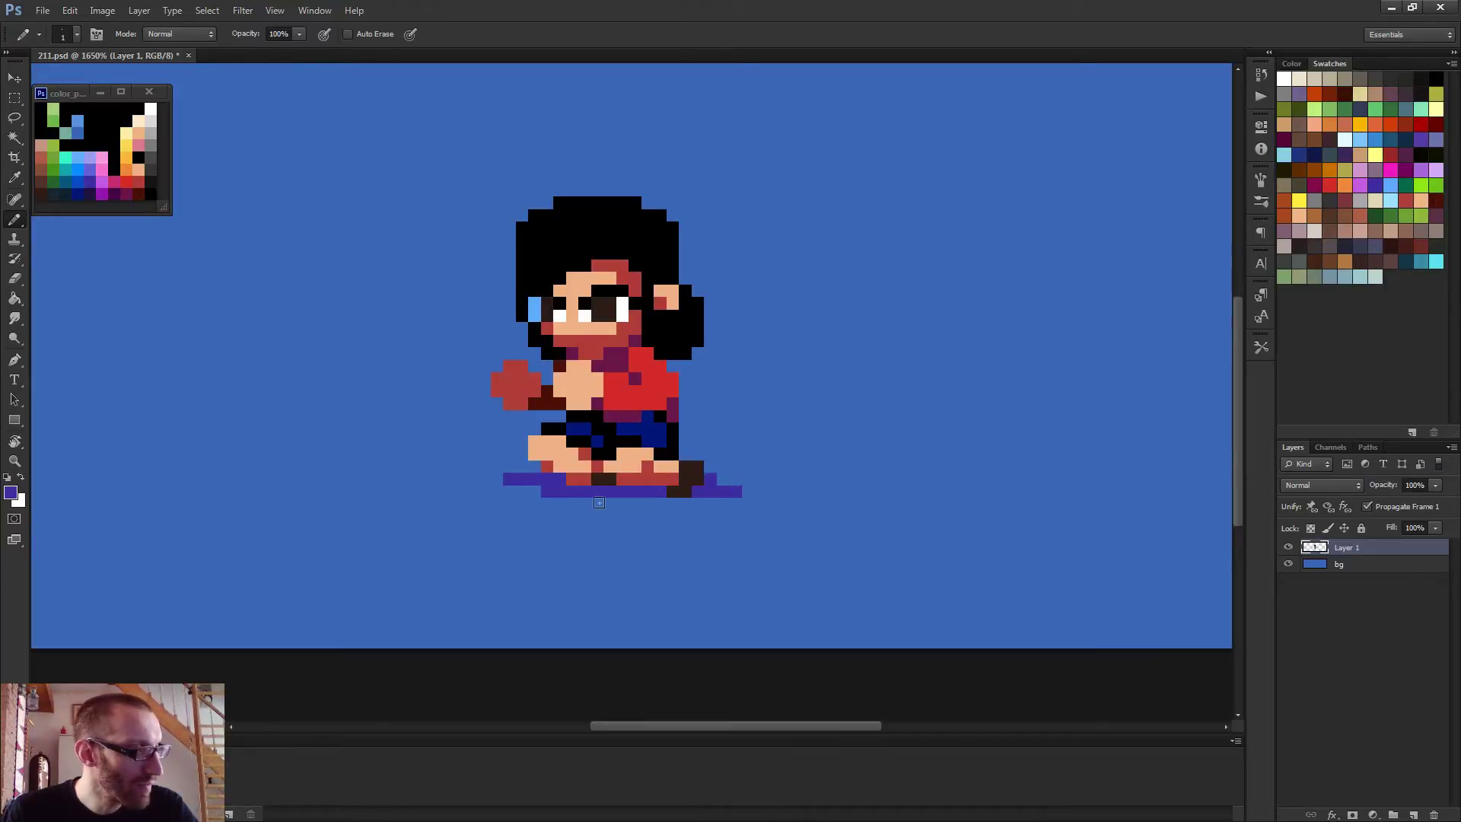
drag(608, 501, 571, 506)
drag(486, 480, 468, 480)
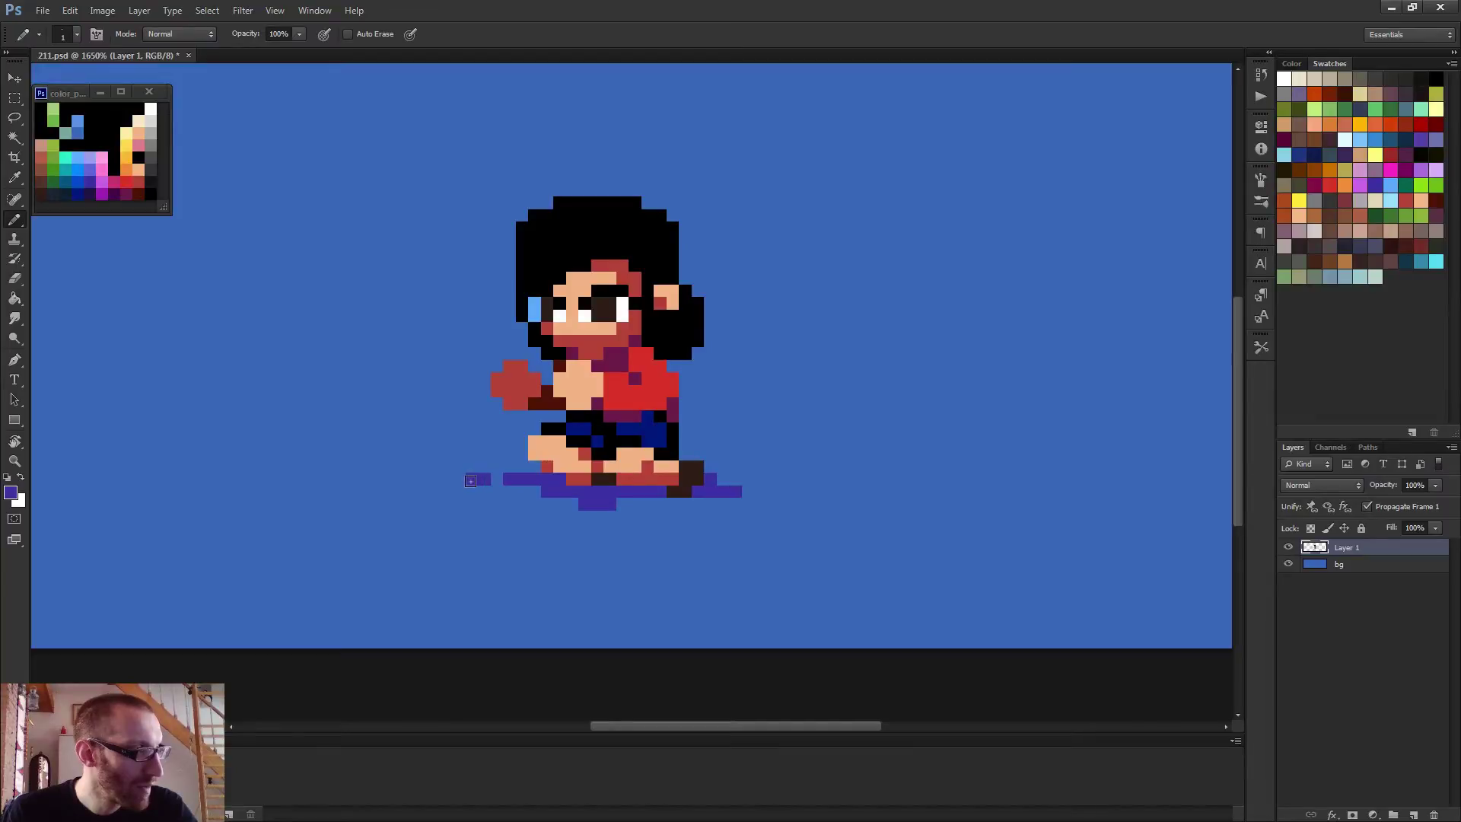
Shade the lower front corner of the front leg with a pixel of the sampled red
scroll(609, 496, down, 3)
scroll(608, 496, down, 2)
scroll(610, 497, up, 4)
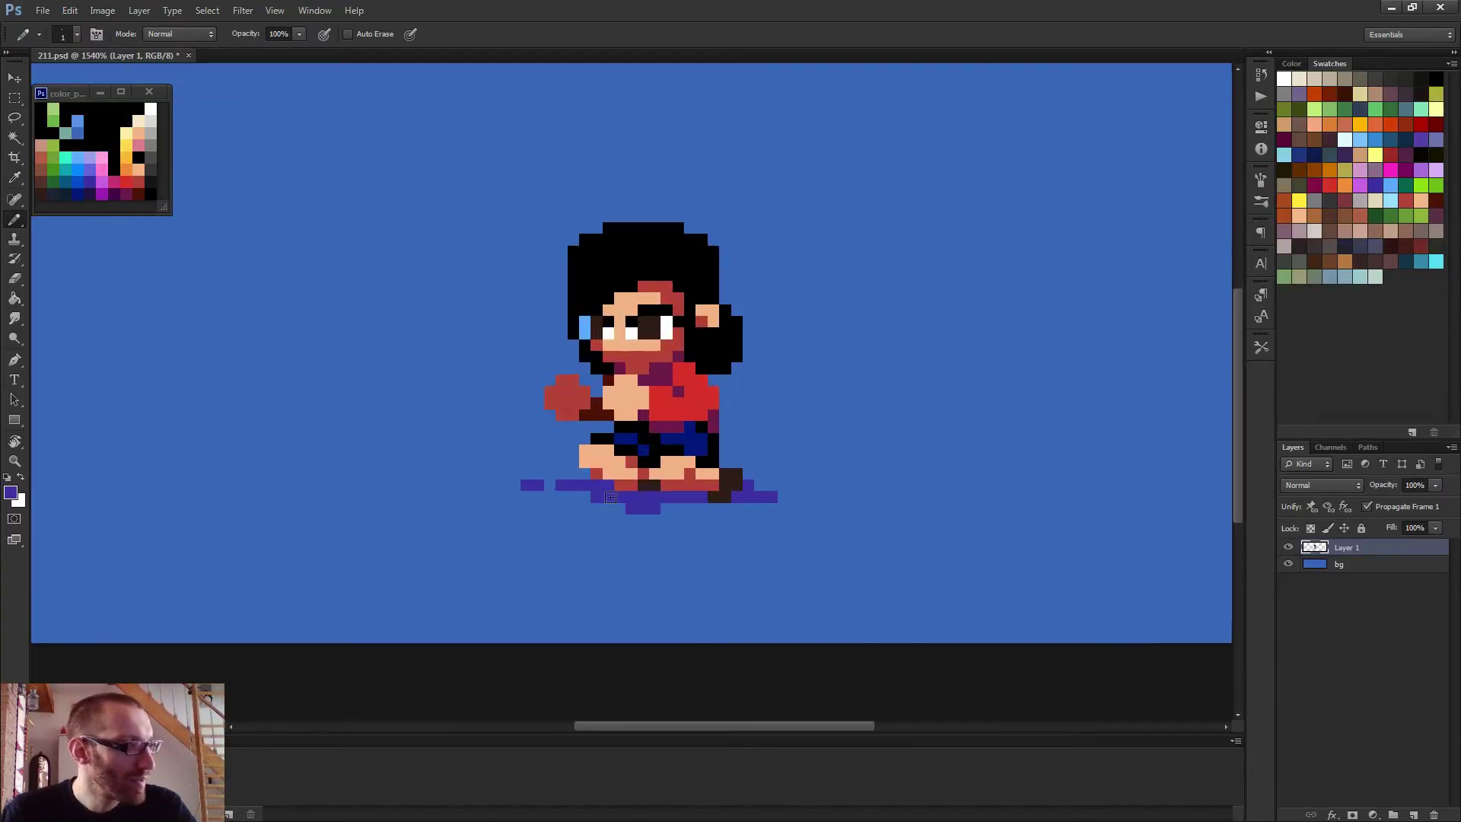
alt+click(625, 481)
click(585, 462)
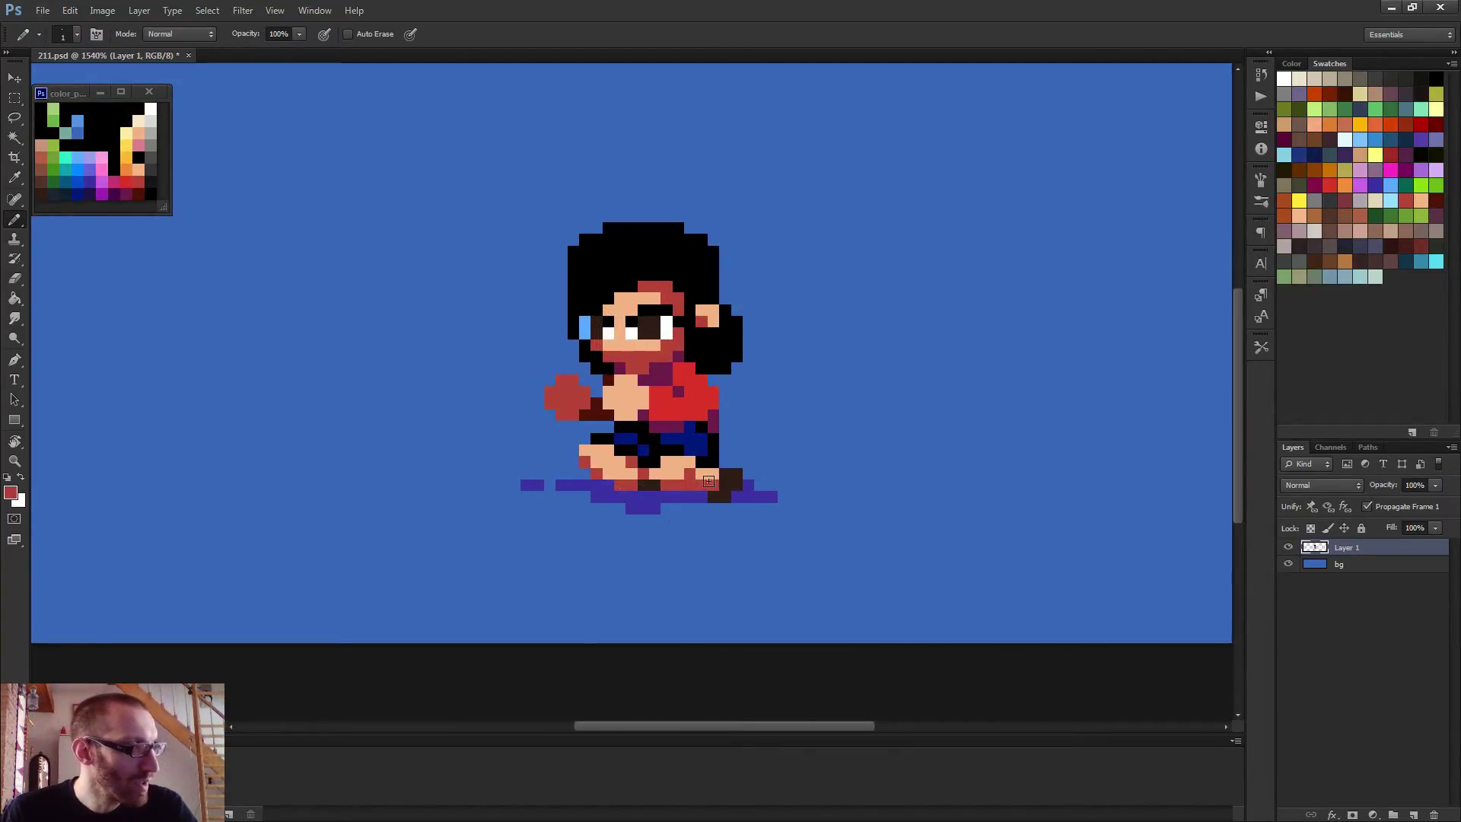
Sketch a trial shape of two overlapping red blobs on the blue beside the character with a 4-pixel pencil, undoing the first version
scroll(698, 482, down, 2)
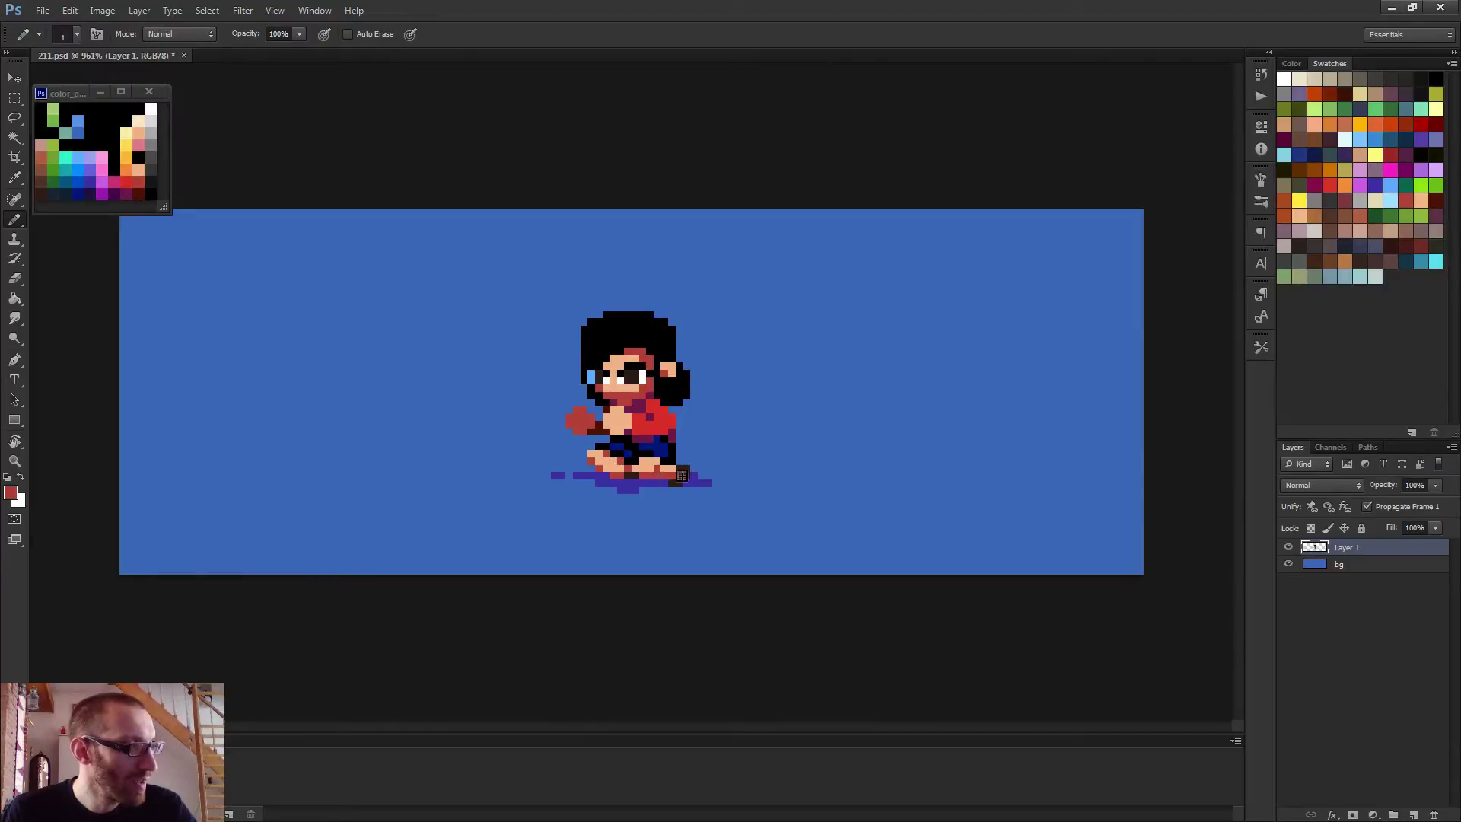
scroll(699, 481, down, 2)
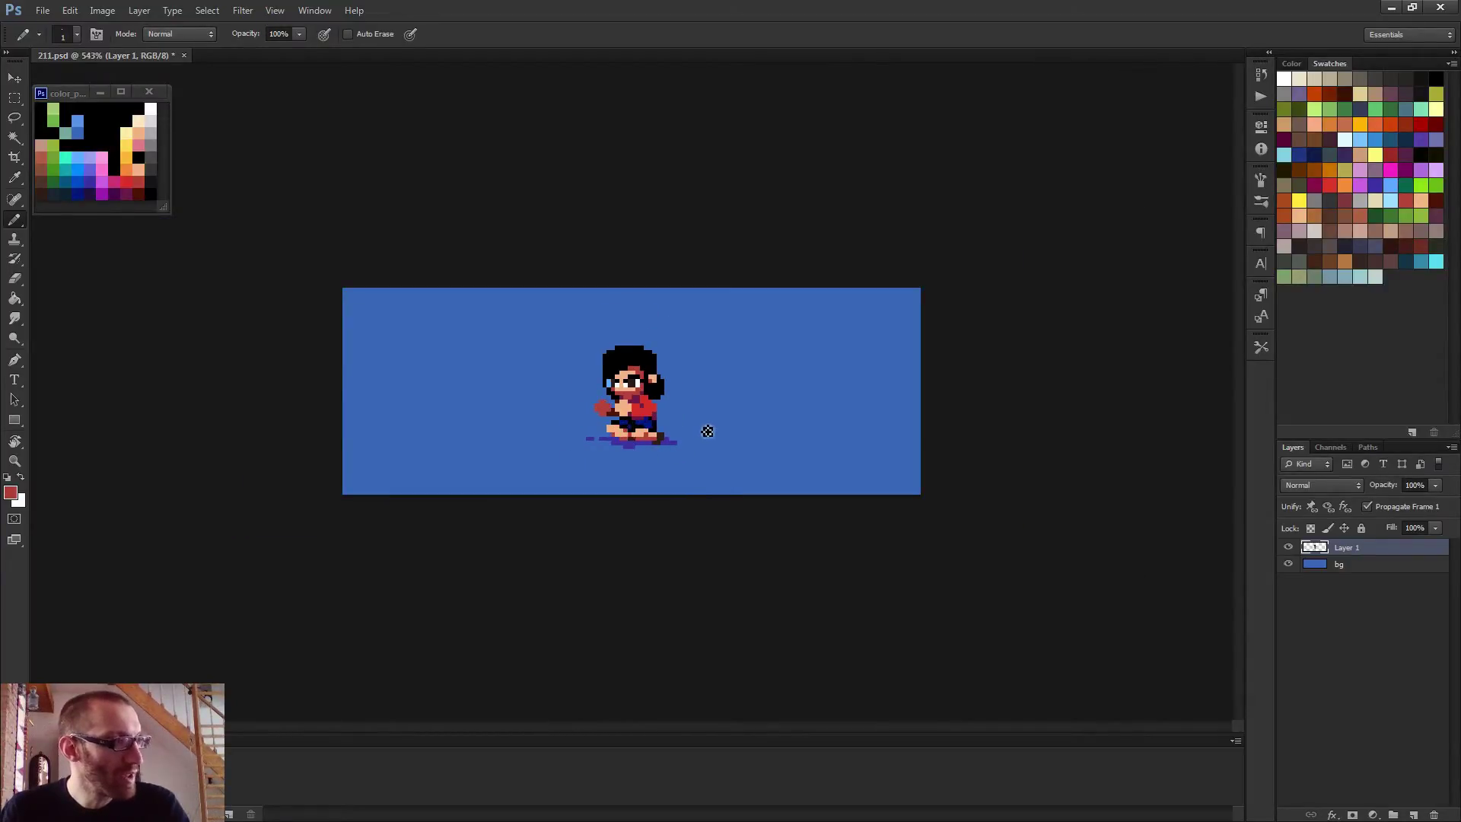
scroll(635, 415, up, 4)
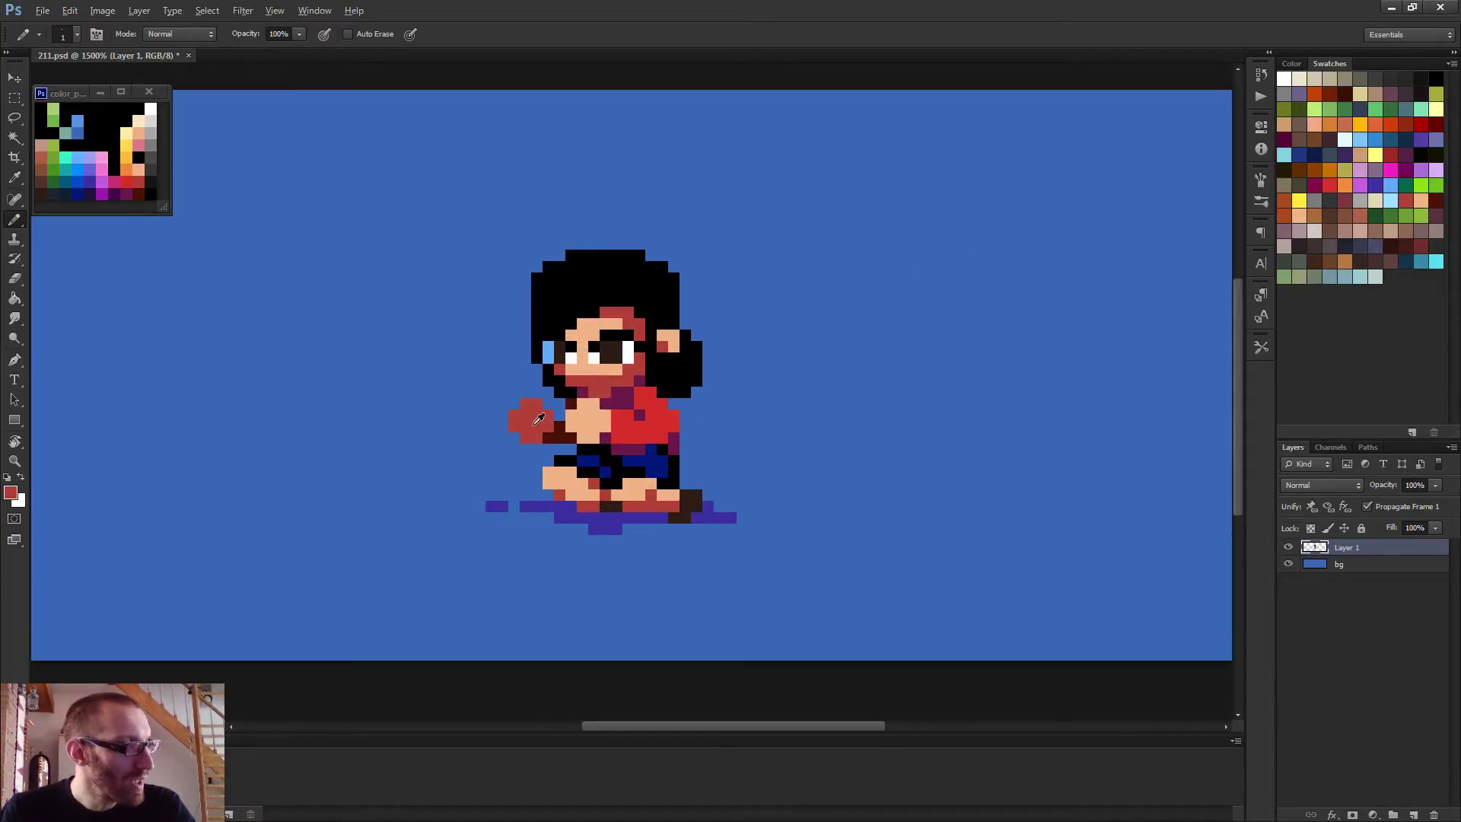
key(bracketright)
key(bracketright)
key(bracketright)
click(919, 335)
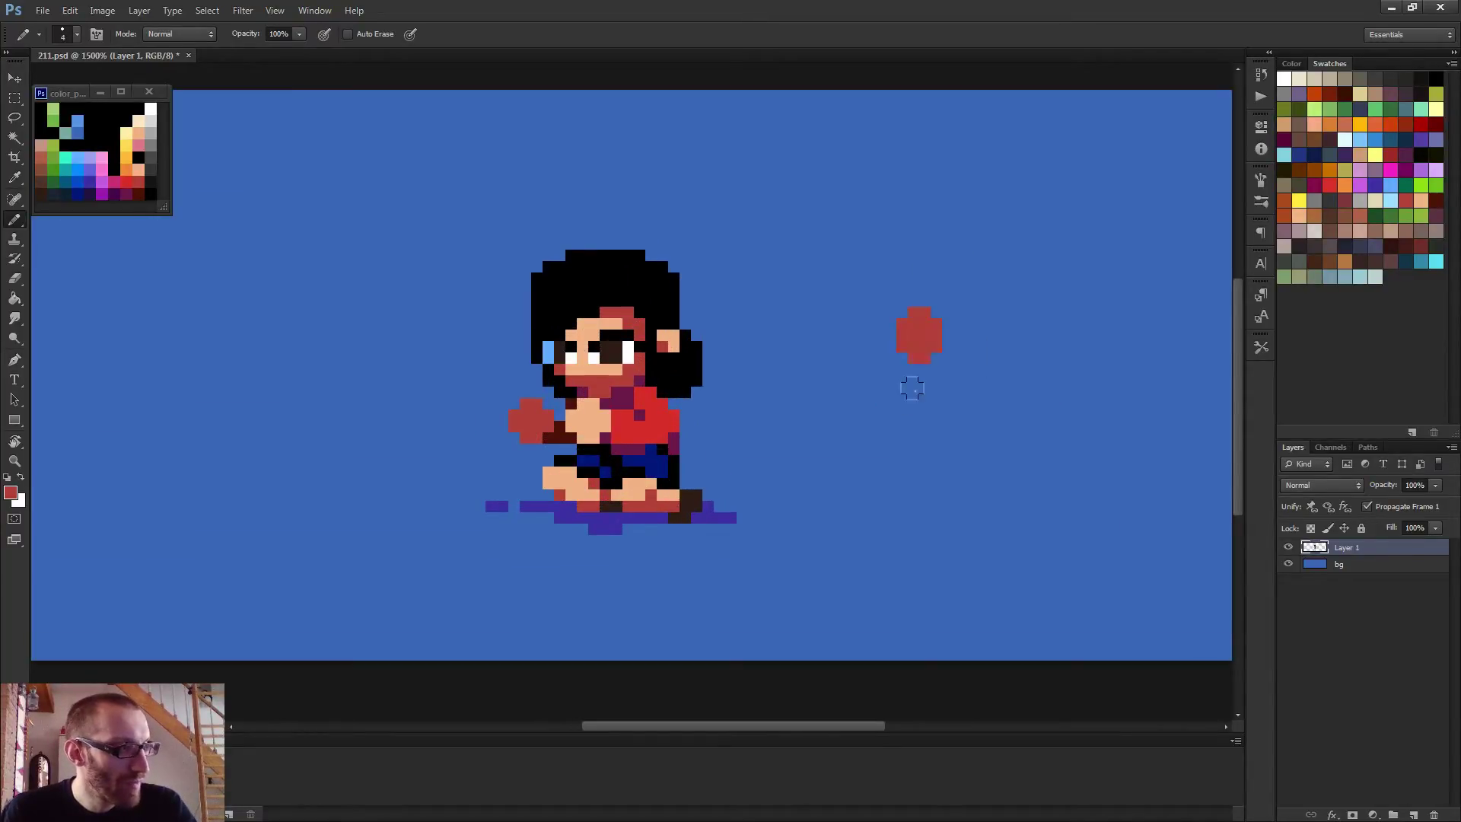
mouse_move(913, 389)
mouse_down()
mouse_move(952, 326)
mouse_move(930, 390)
mouse_up()
key(ctrl+alt+z)
key(ctrl+alt+z)
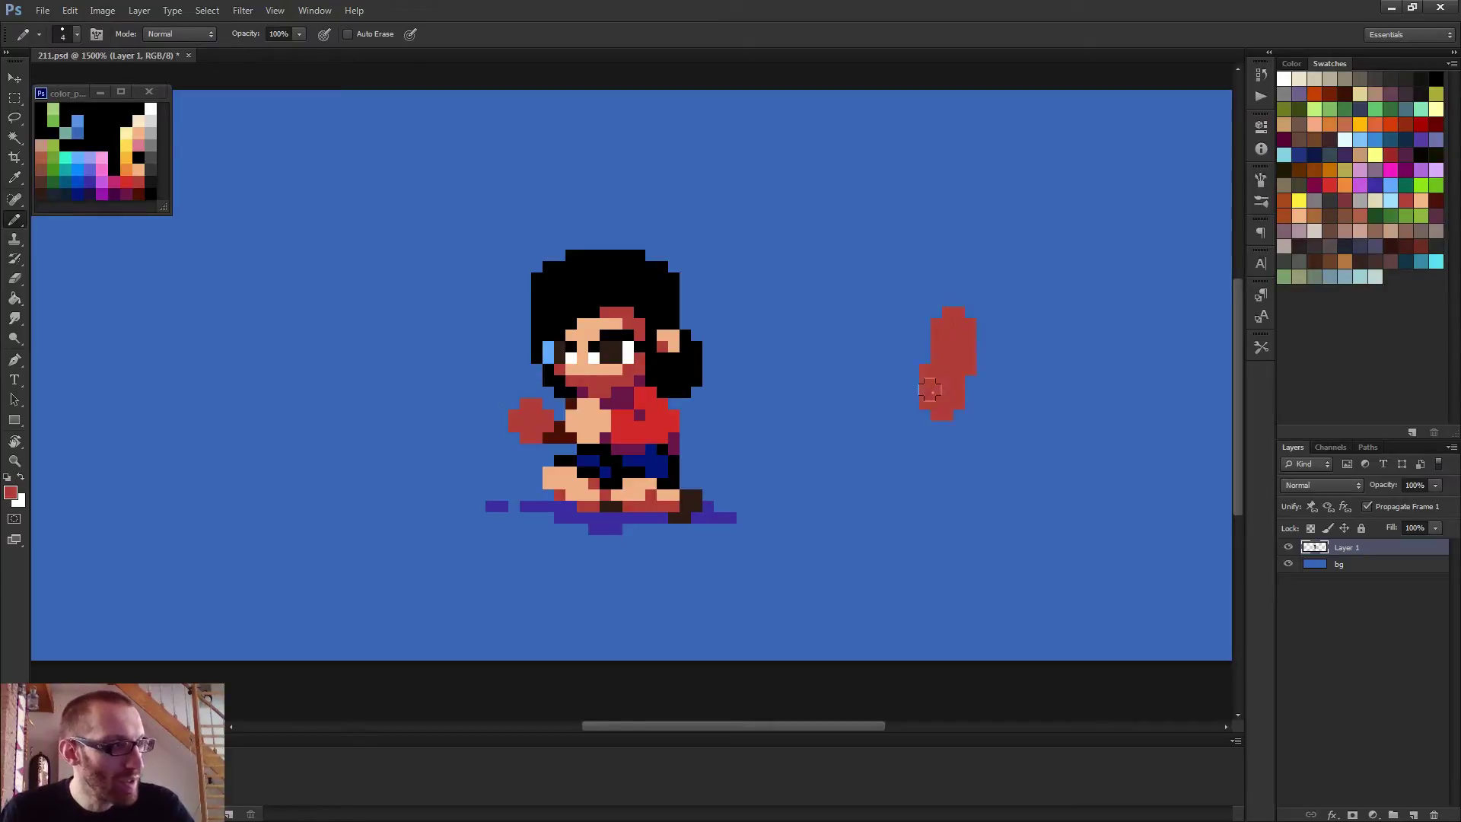
Try a 4-pixel peach blob across the middle of the trial shape, undo it, and reduce the pencil to 1 pixel
alt+click(584, 479)
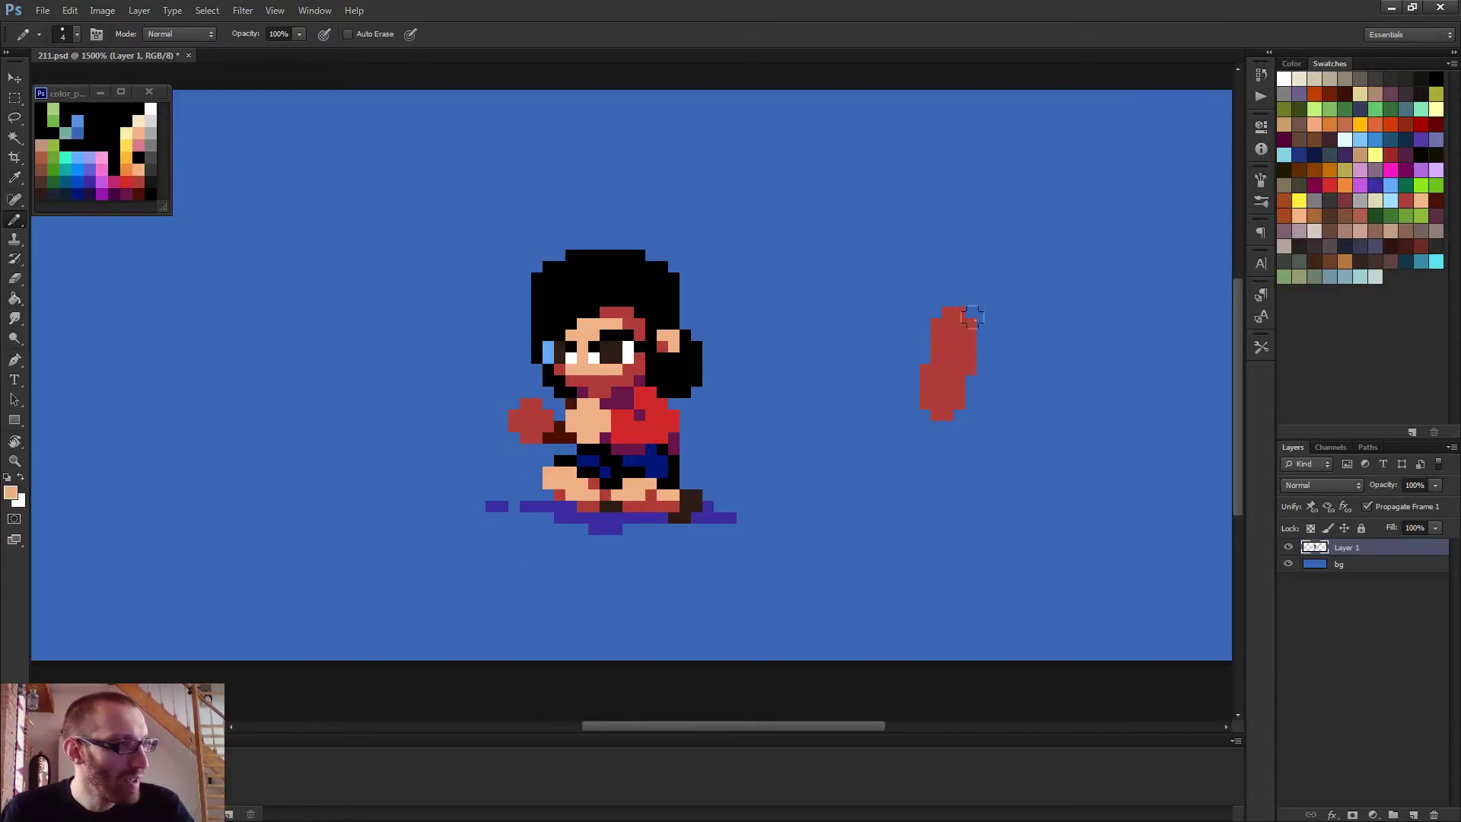
click(951, 364)
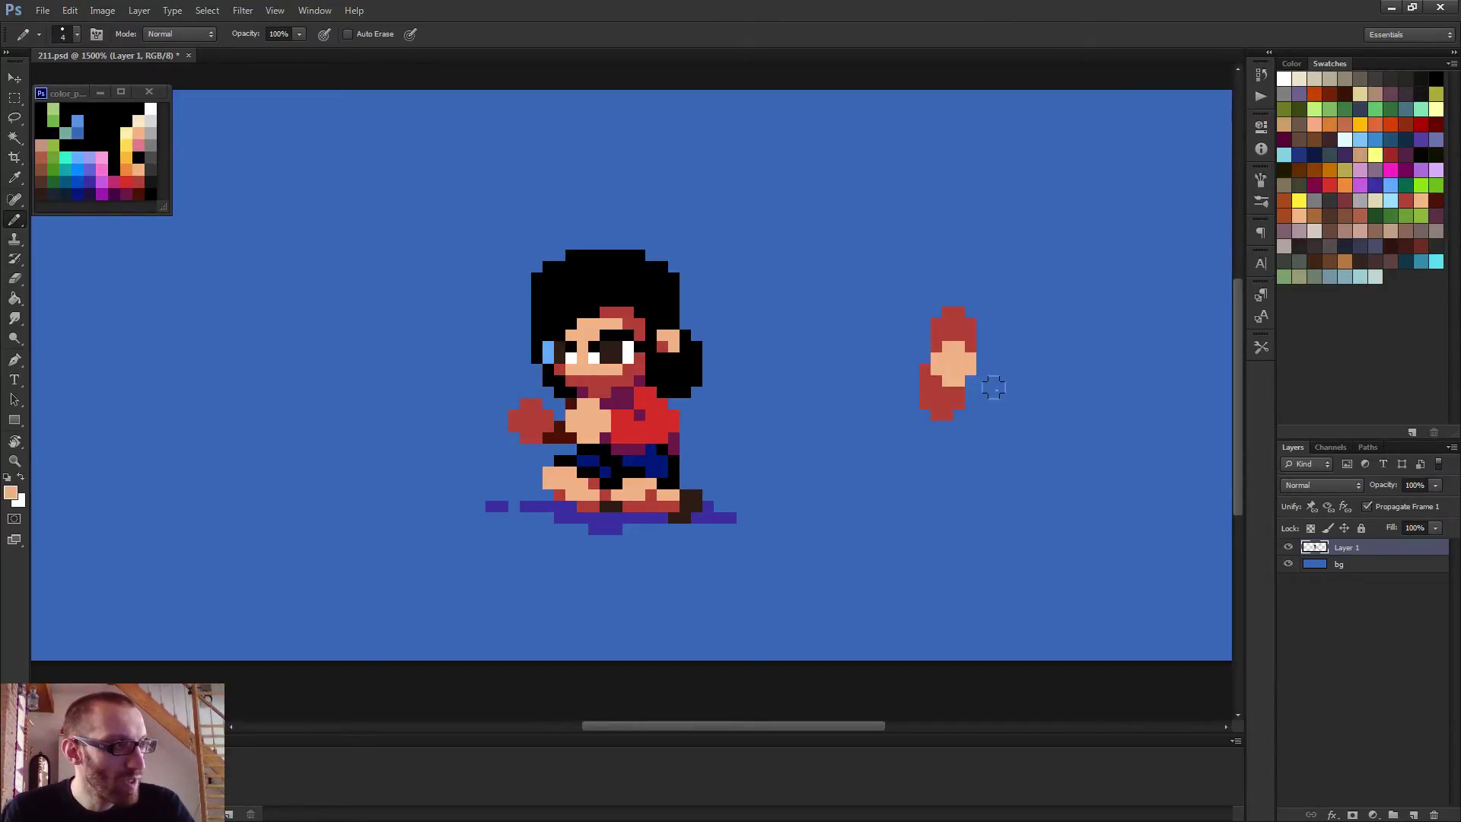
scroll(1012, 399, down, 3)
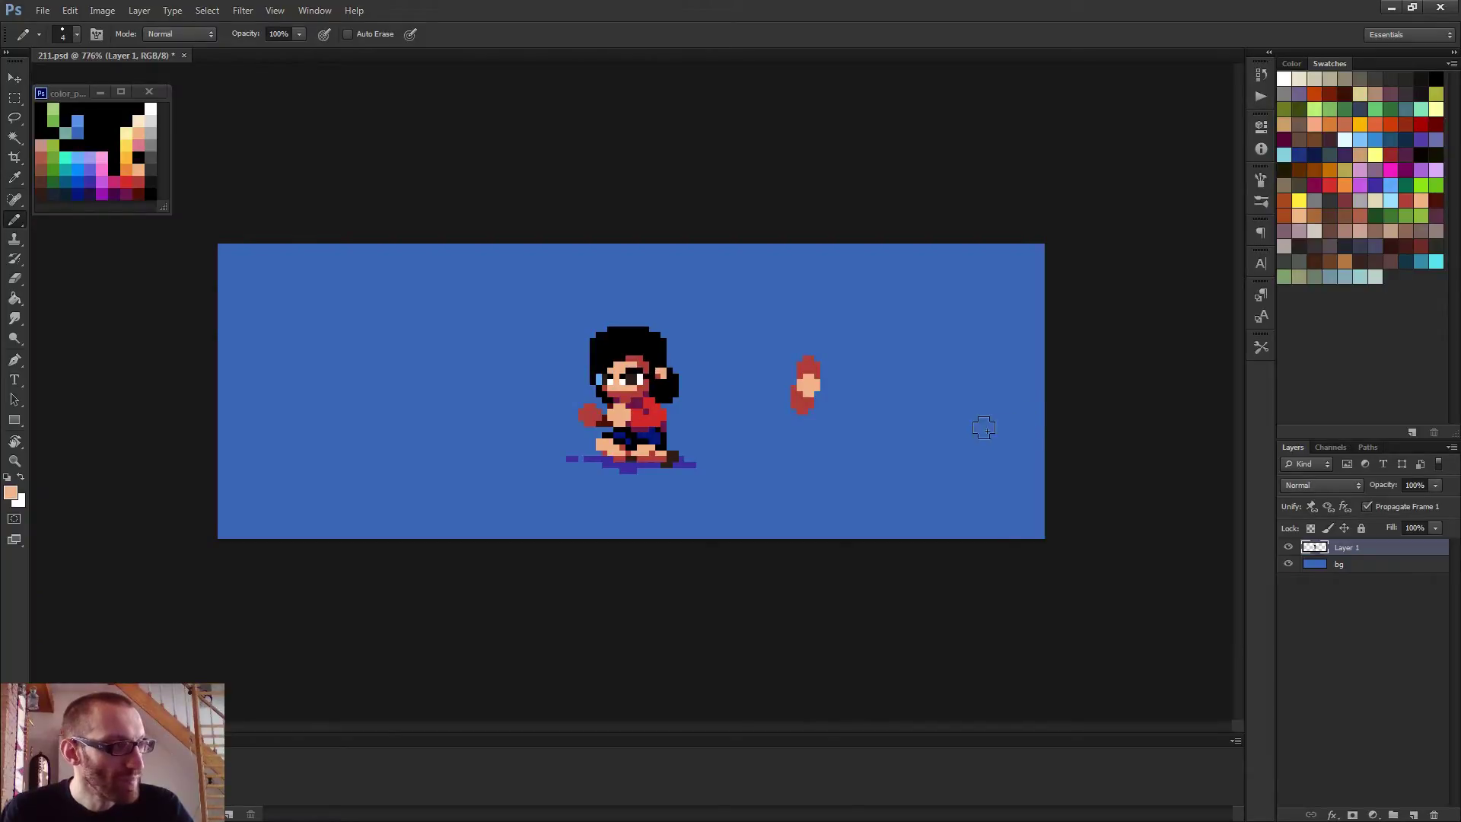
key(ctrl+z)
key(ctrl+plus)
scroll(868, 399, up, 1)
key(bracketleft)
key(bracketleft)
key(bracketleft)
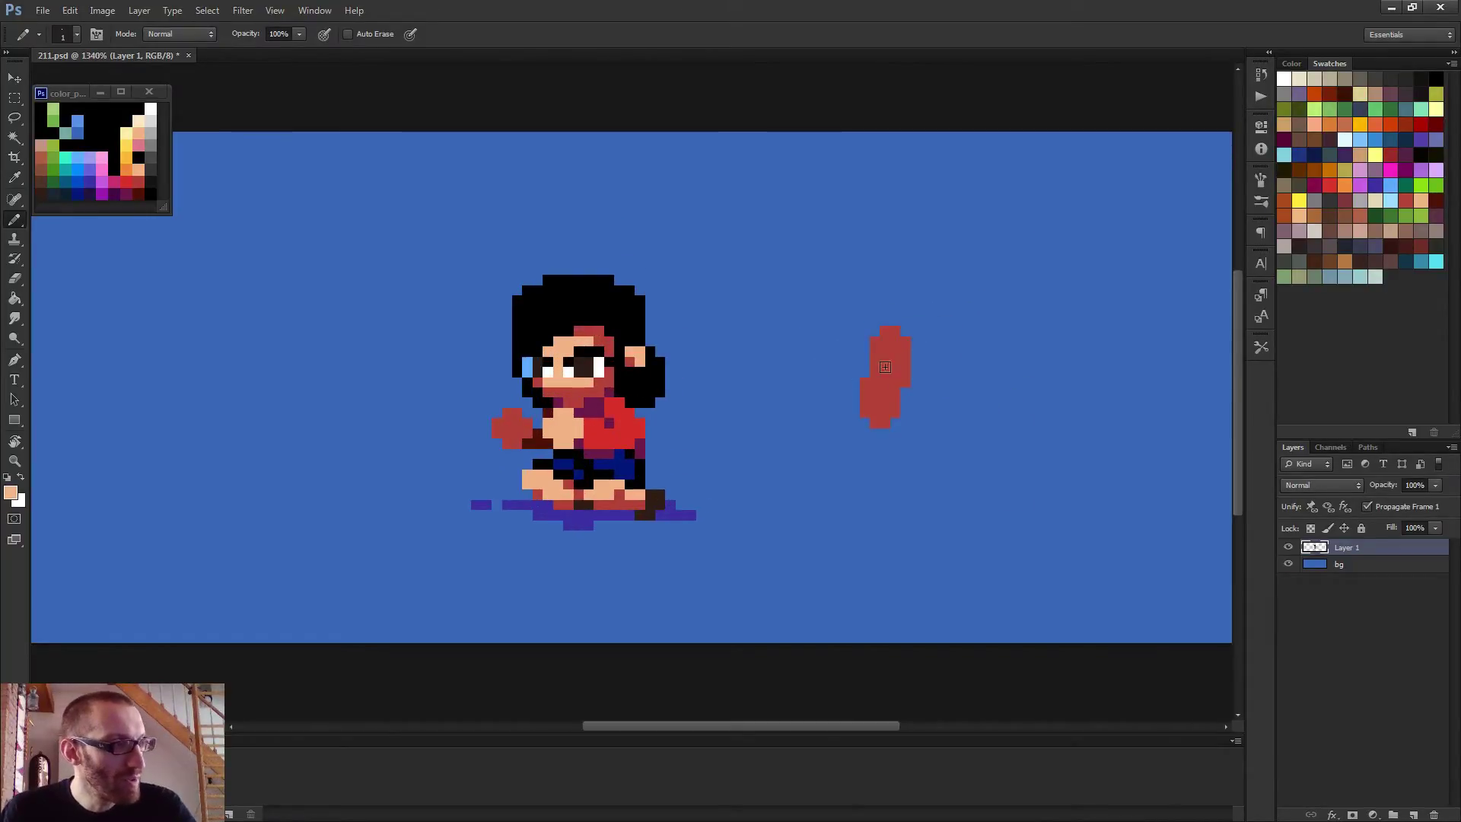
Add a small peach highlight where the trial shape's two blobs meet, trimming it with the sampled red
mouse_move(875, 359)
mouse_down()
mouse_move(876, 380)
mouse_move(889, 374)
mouse_up()
alt+click(899, 369)
click(875, 362)
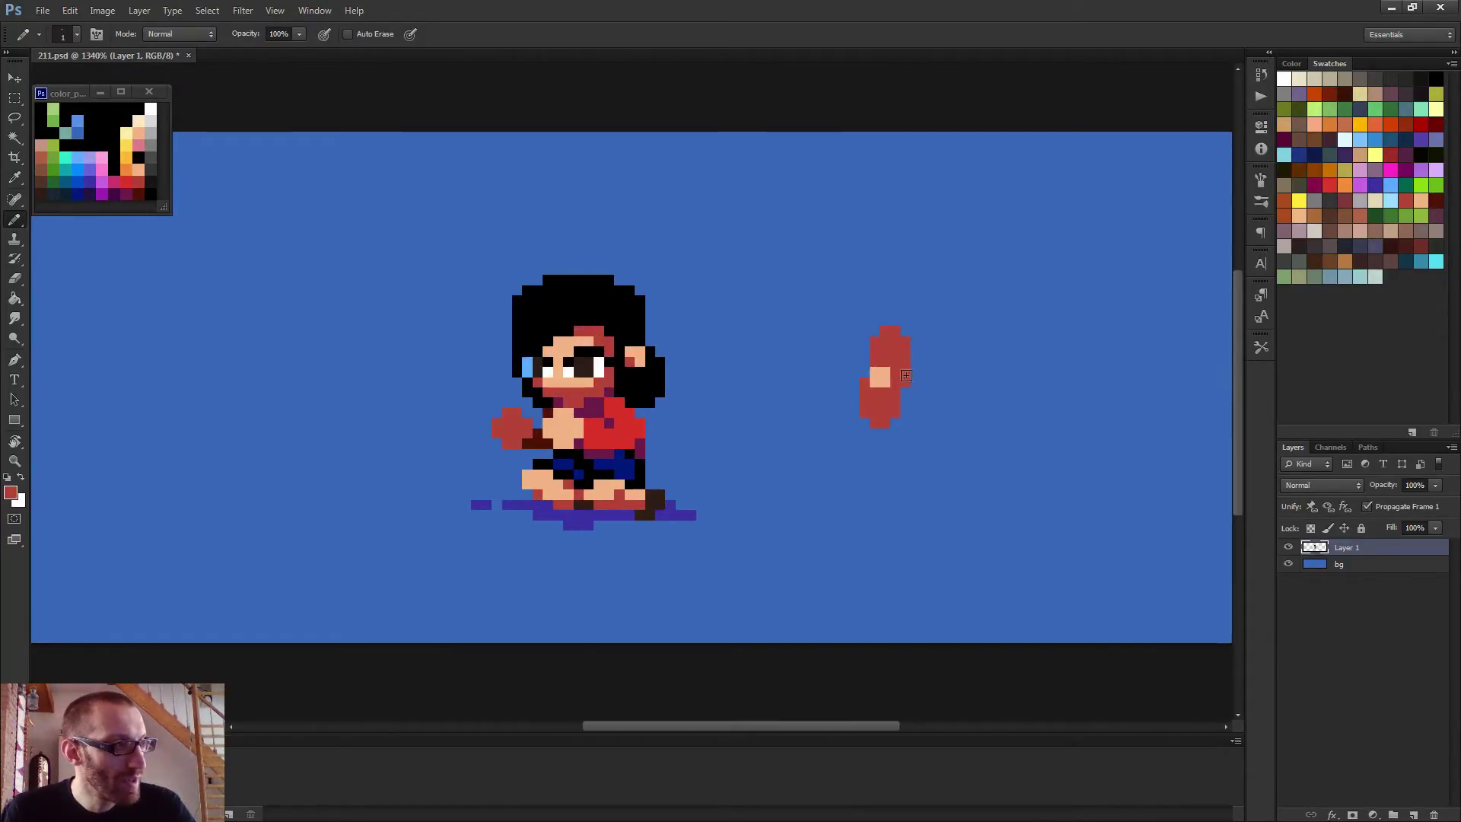
alt+click(888, 376)
scroll(938, 423, down, 3)
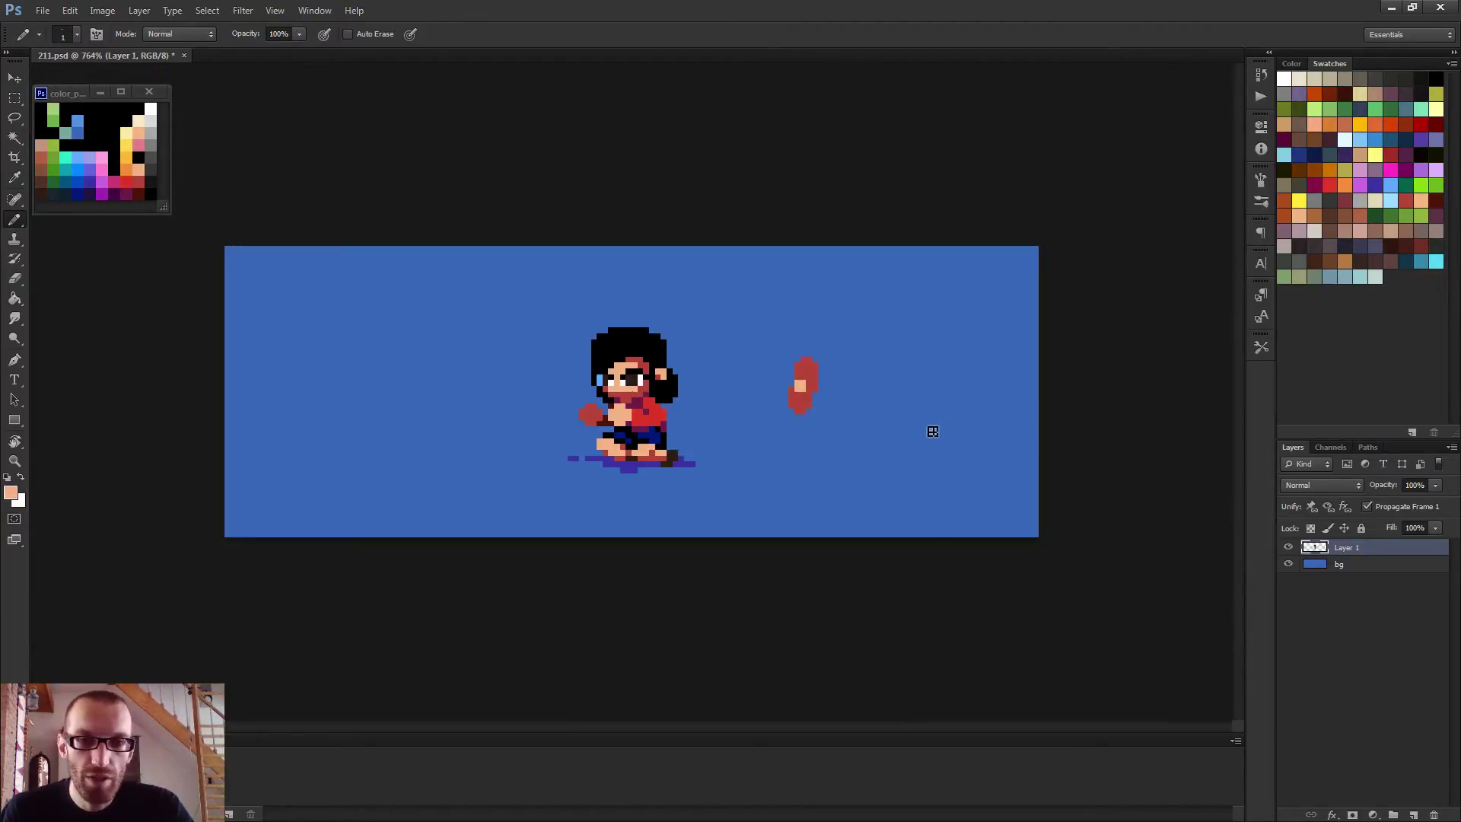
Select the trial shape beside the character, delete it and clear the selection
key(m)
drag(783, 316, 829, 420)
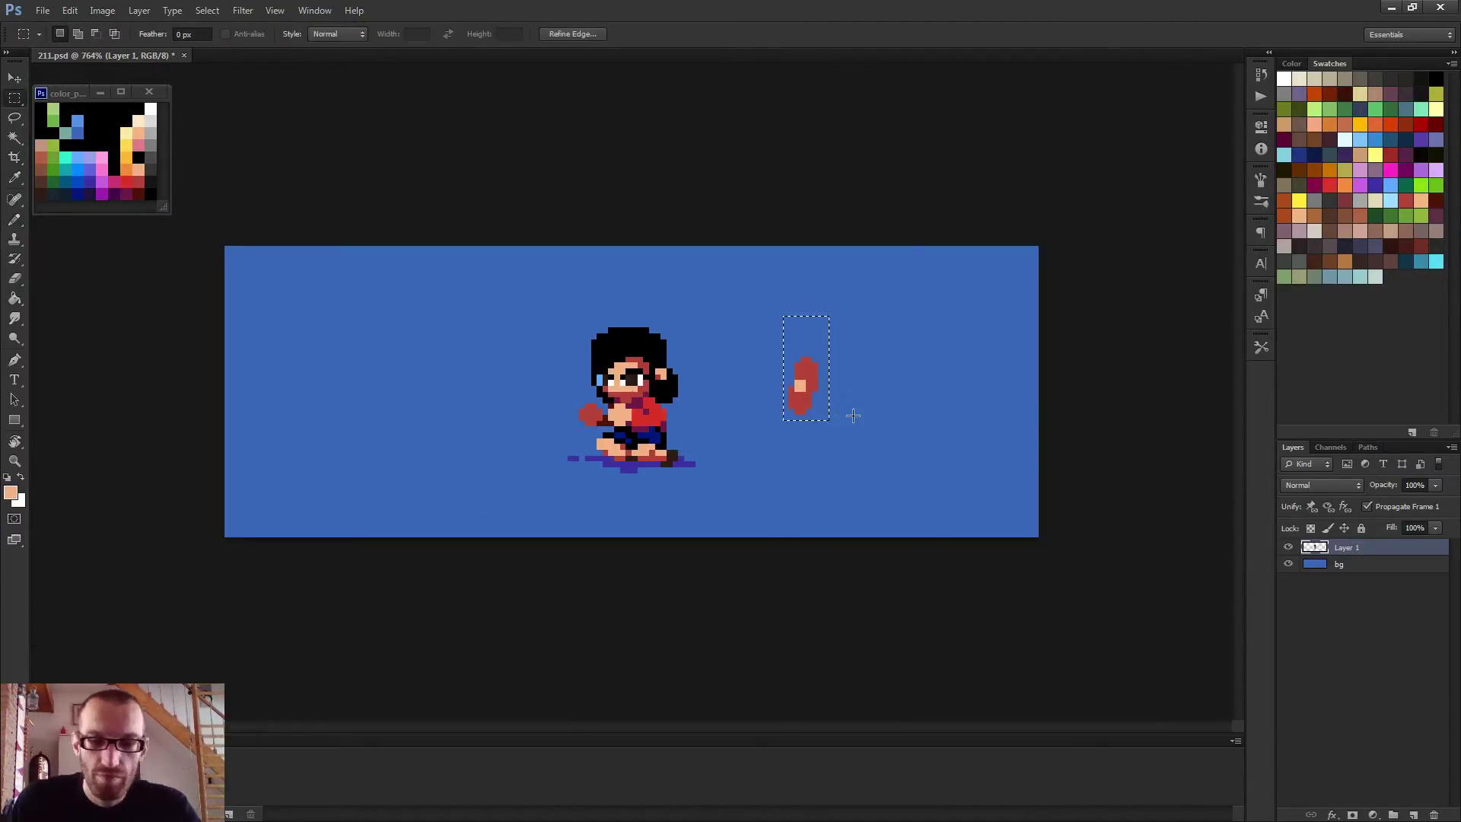
key(Delete)
key(ctrl+d)
Extend the maroon neck shadow one pixel forward under the rear of the jaw with the Pencil and sampled maroon
key(b)
scroll(631, 430, up, 4)
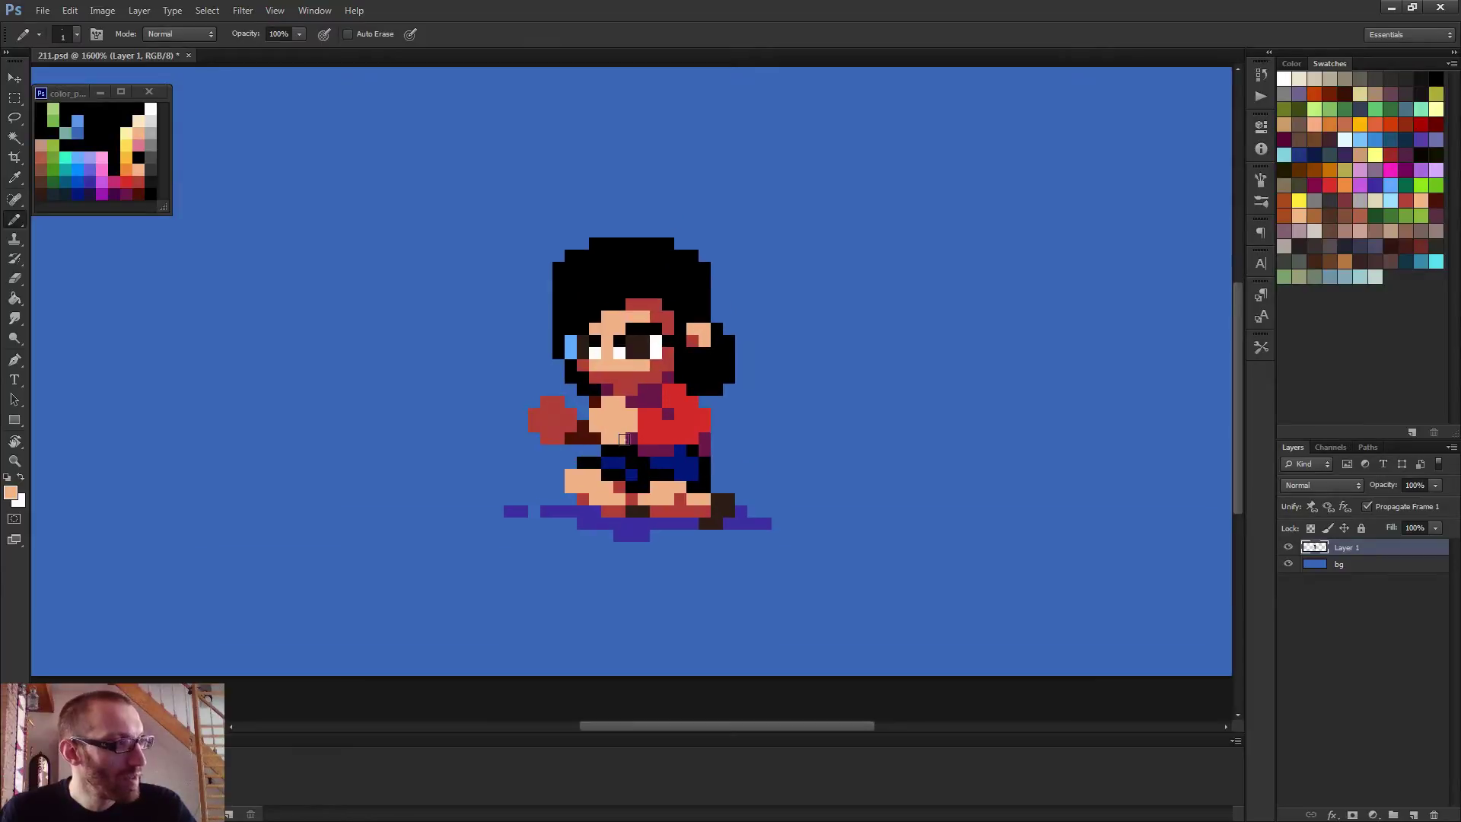
scroll(652, 431, up, 3)
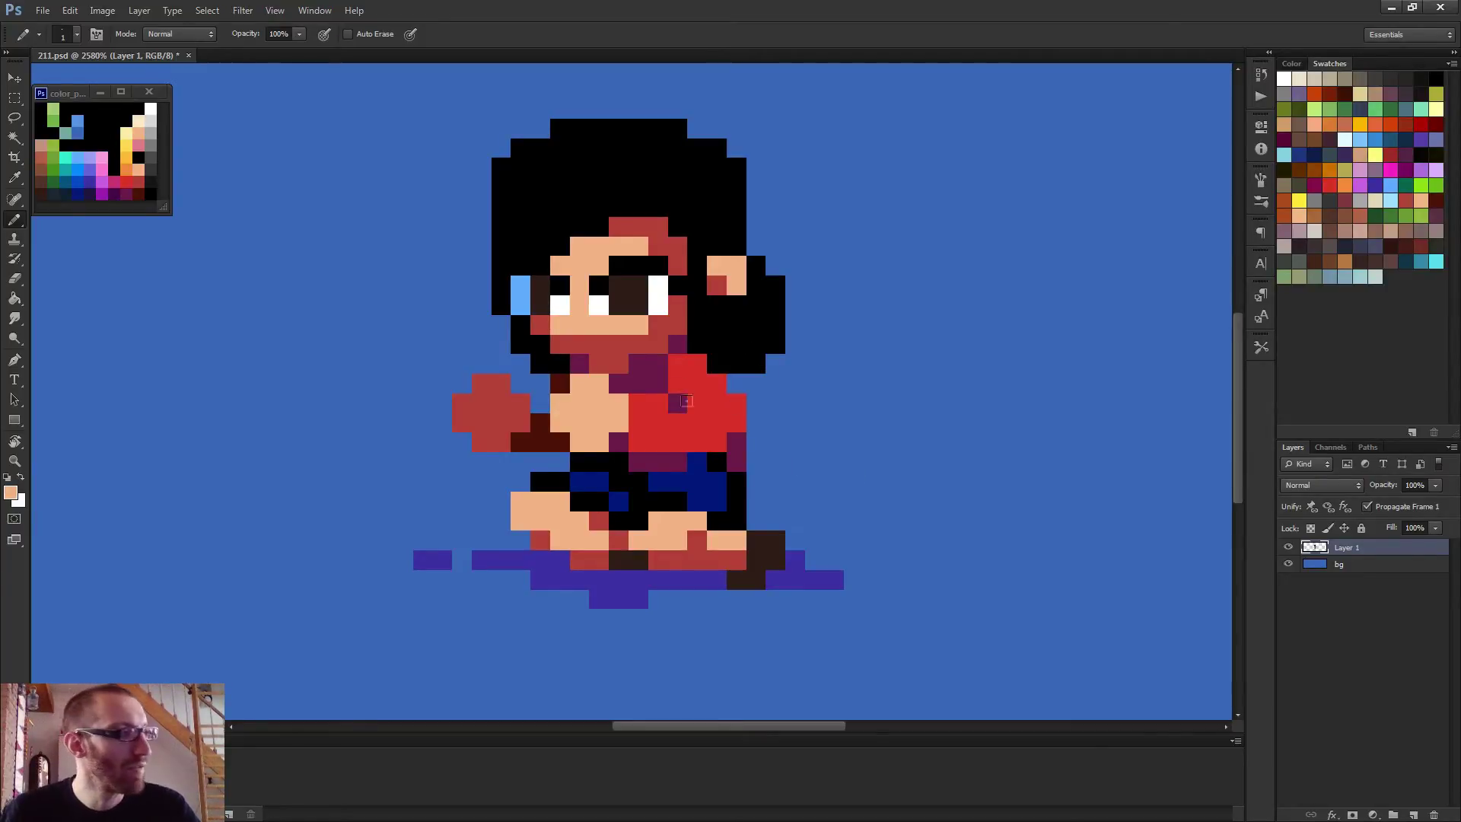
alt+click(676, 344)
click(658, 344)
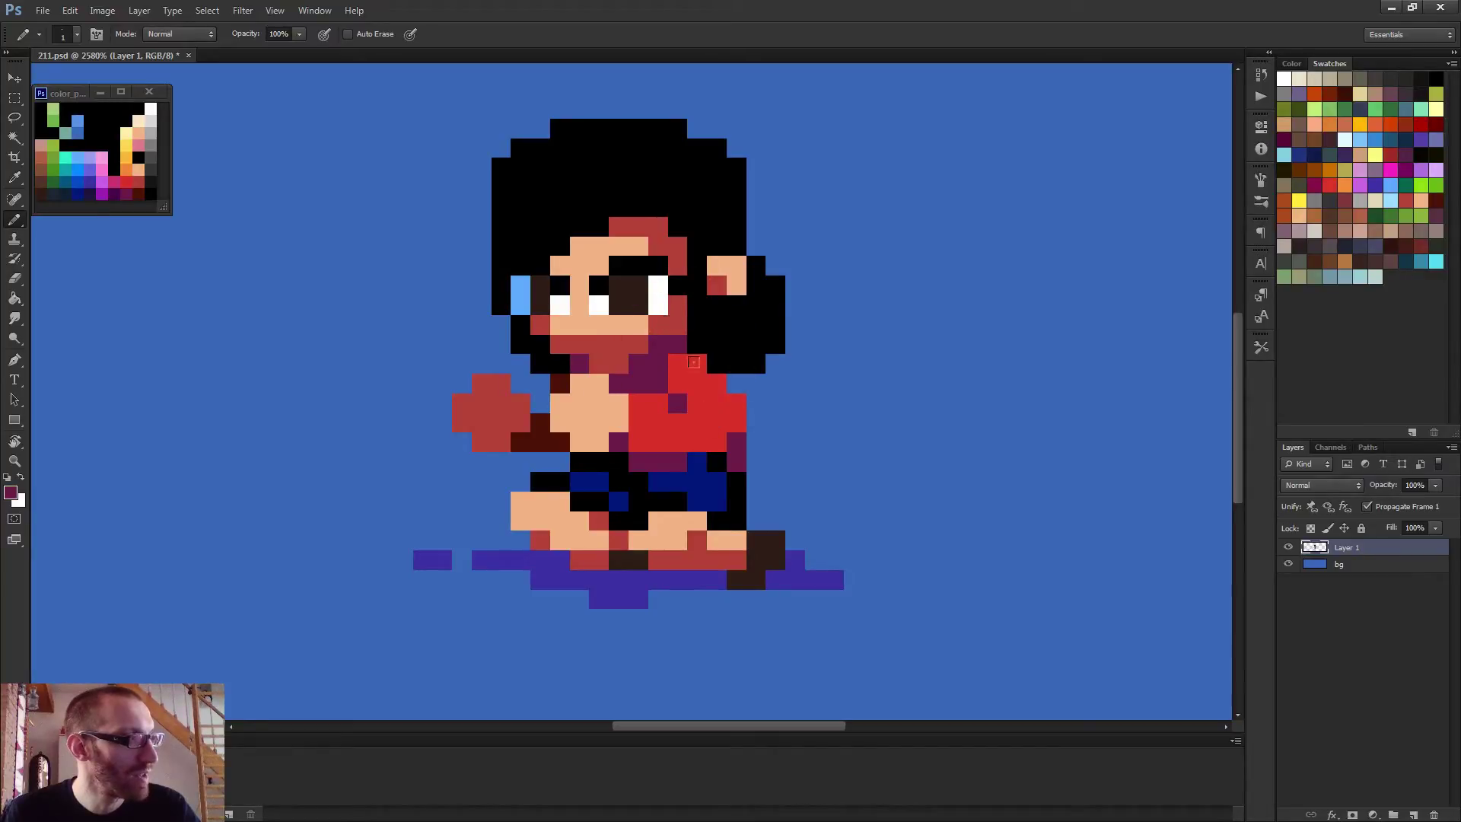
alt+click(659, 350)
scroll(662, 350, down, 3)
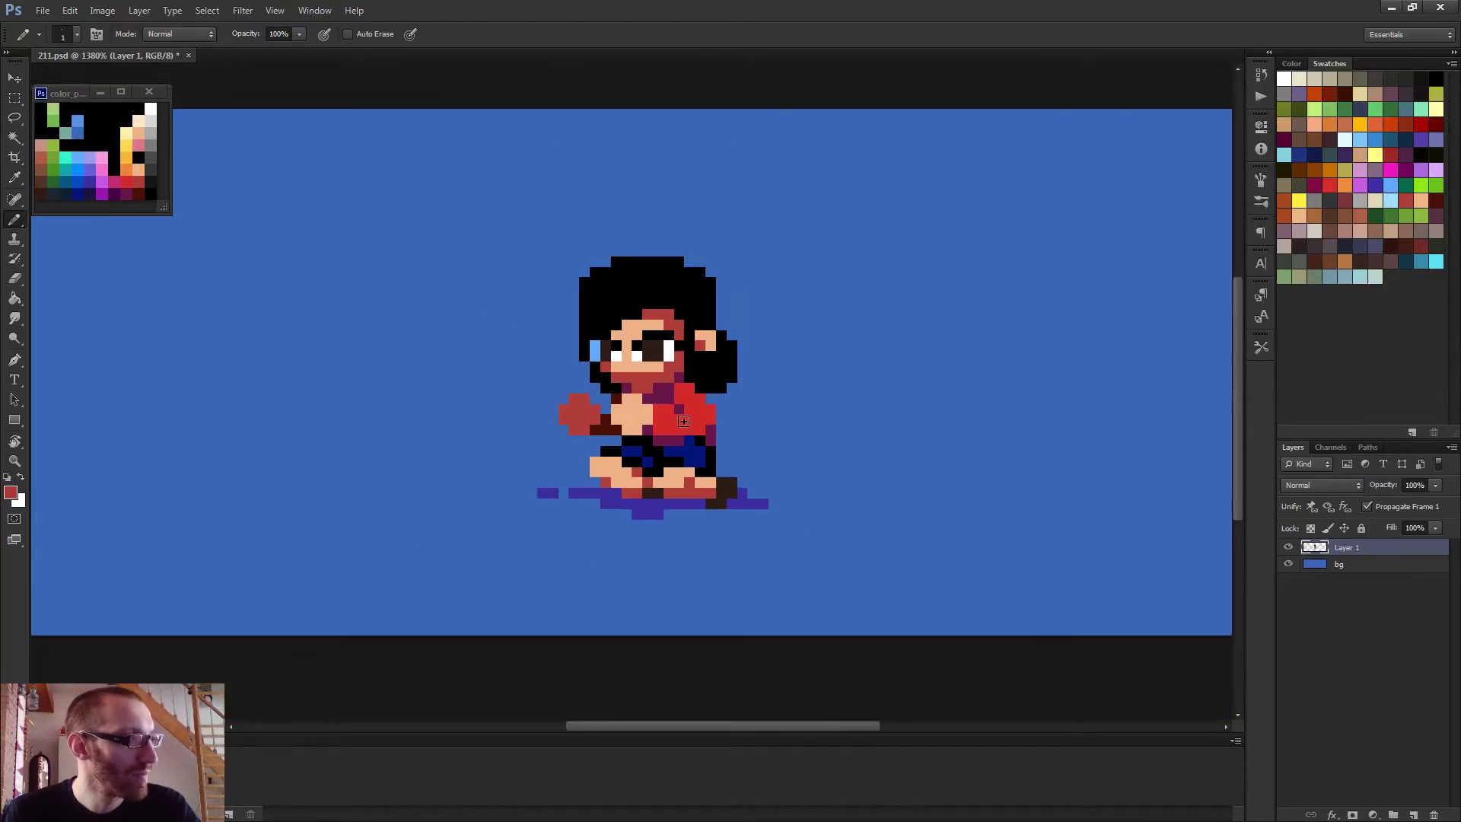
scroll(683, 421, down, 2)
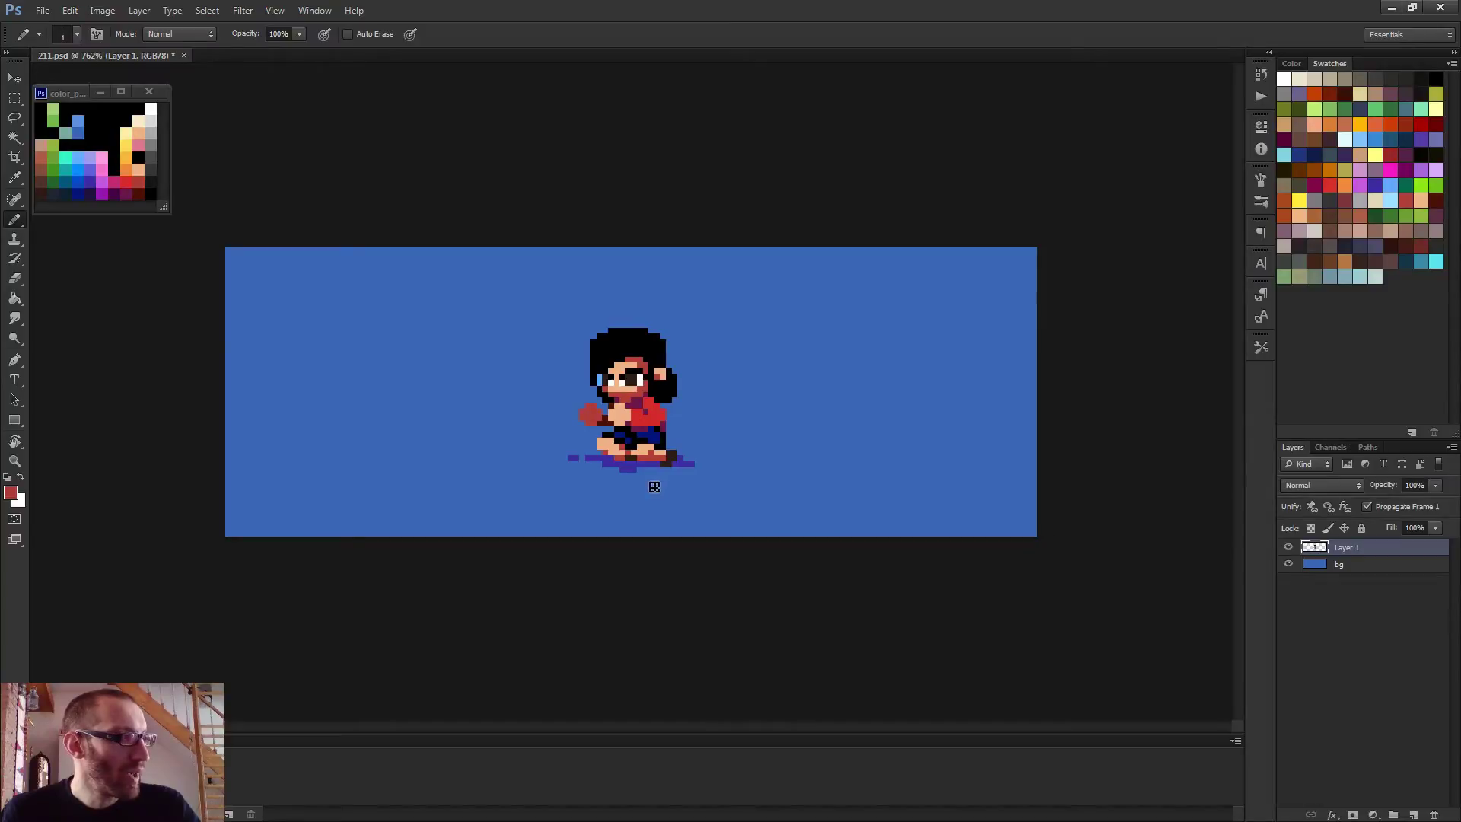
scroll(628, 436, up, 2)
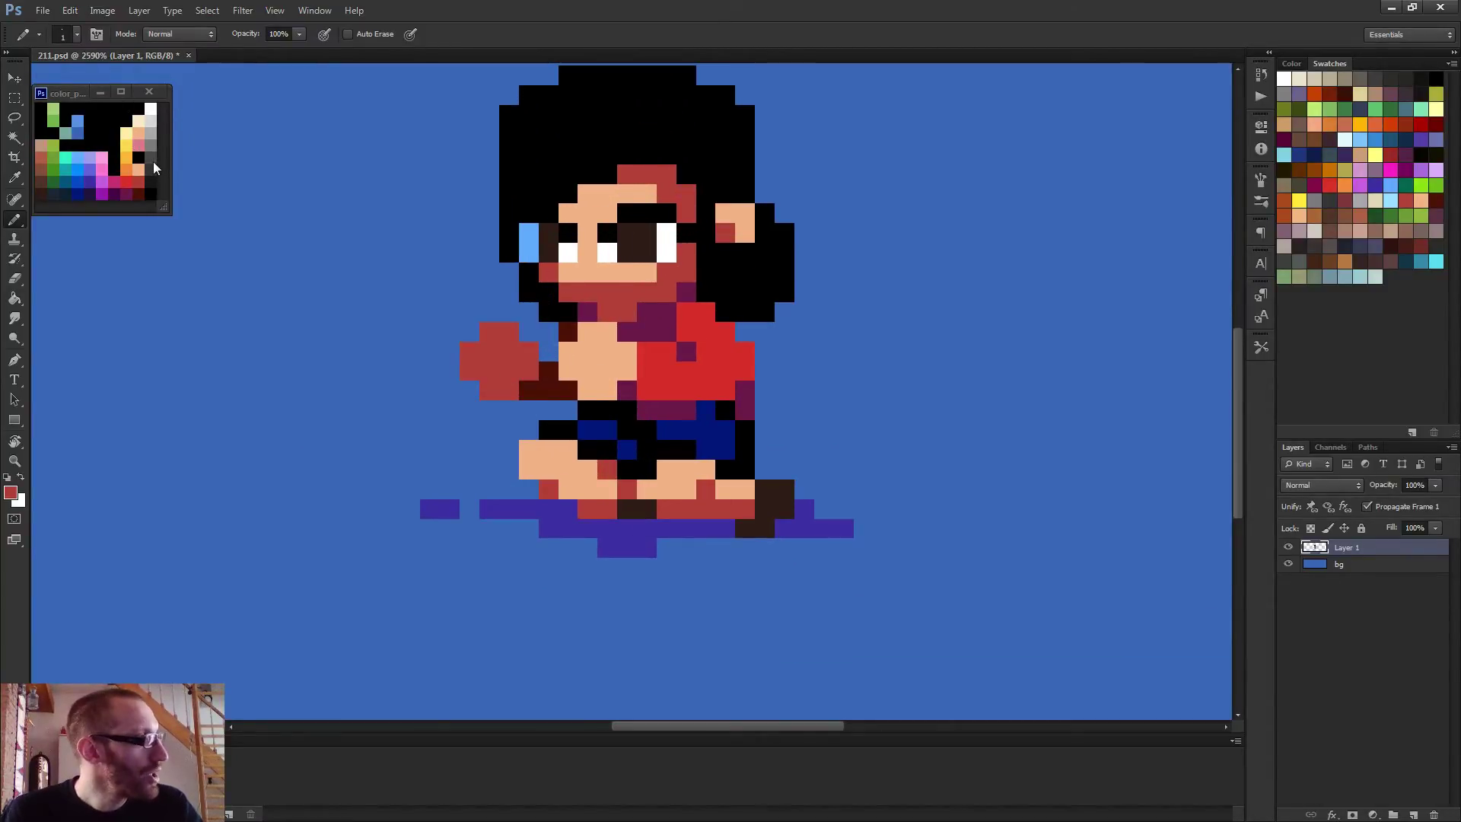
Try a short dark gray vertical bar in front of the character with the palette's sampled gray, and remove it
alt+click(155, 154)
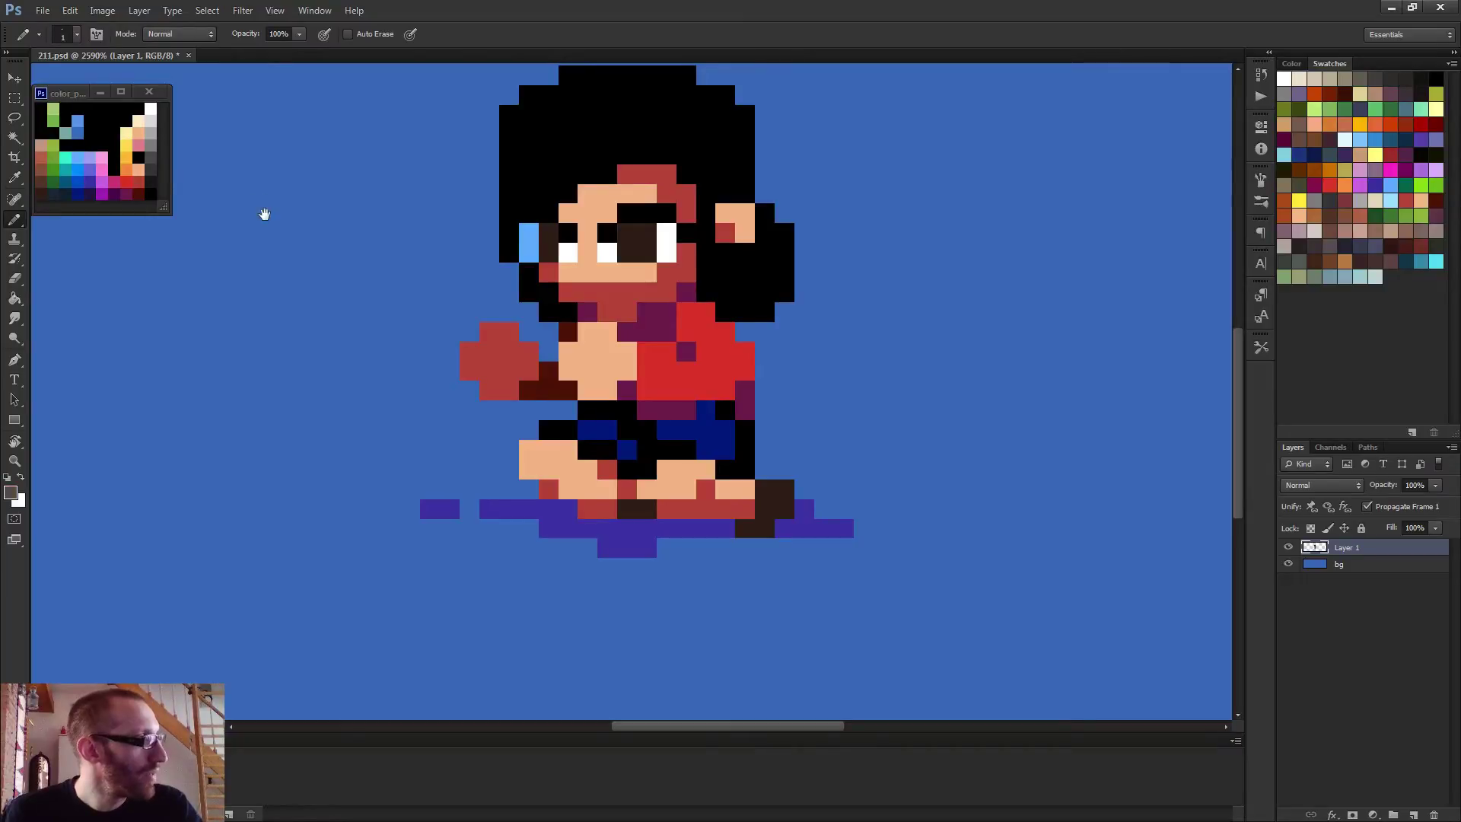
mouse_move(265, 215)
mouse_down()
mouse_move(495, 288)
mouse_move(376, 245)
mouse_up()
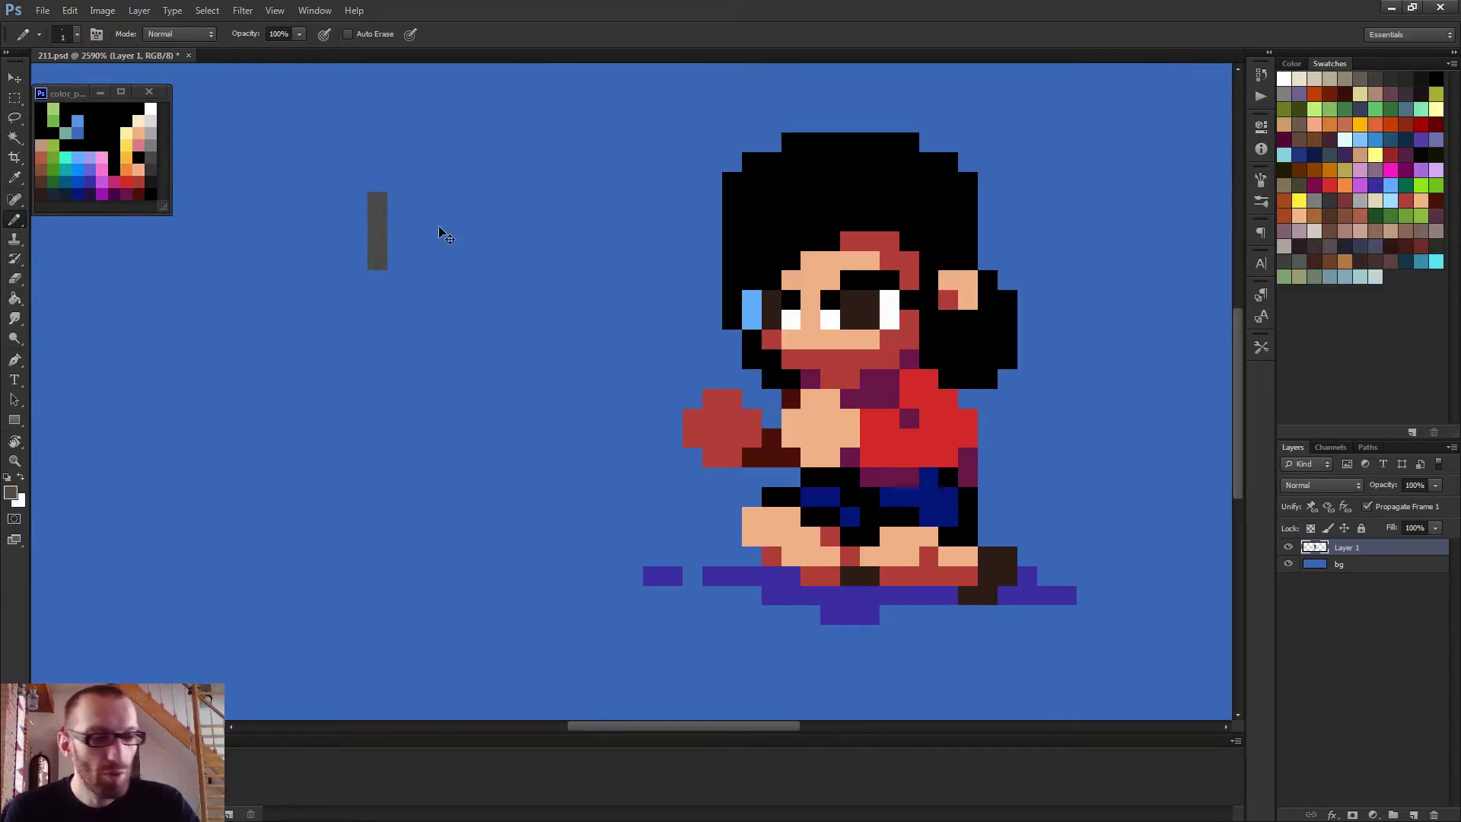
key(Delete)
Sketch a dark gray L shape on the bg layer in front of the character, undoing a first trial baseline
scroll(542, 317, down, 2)
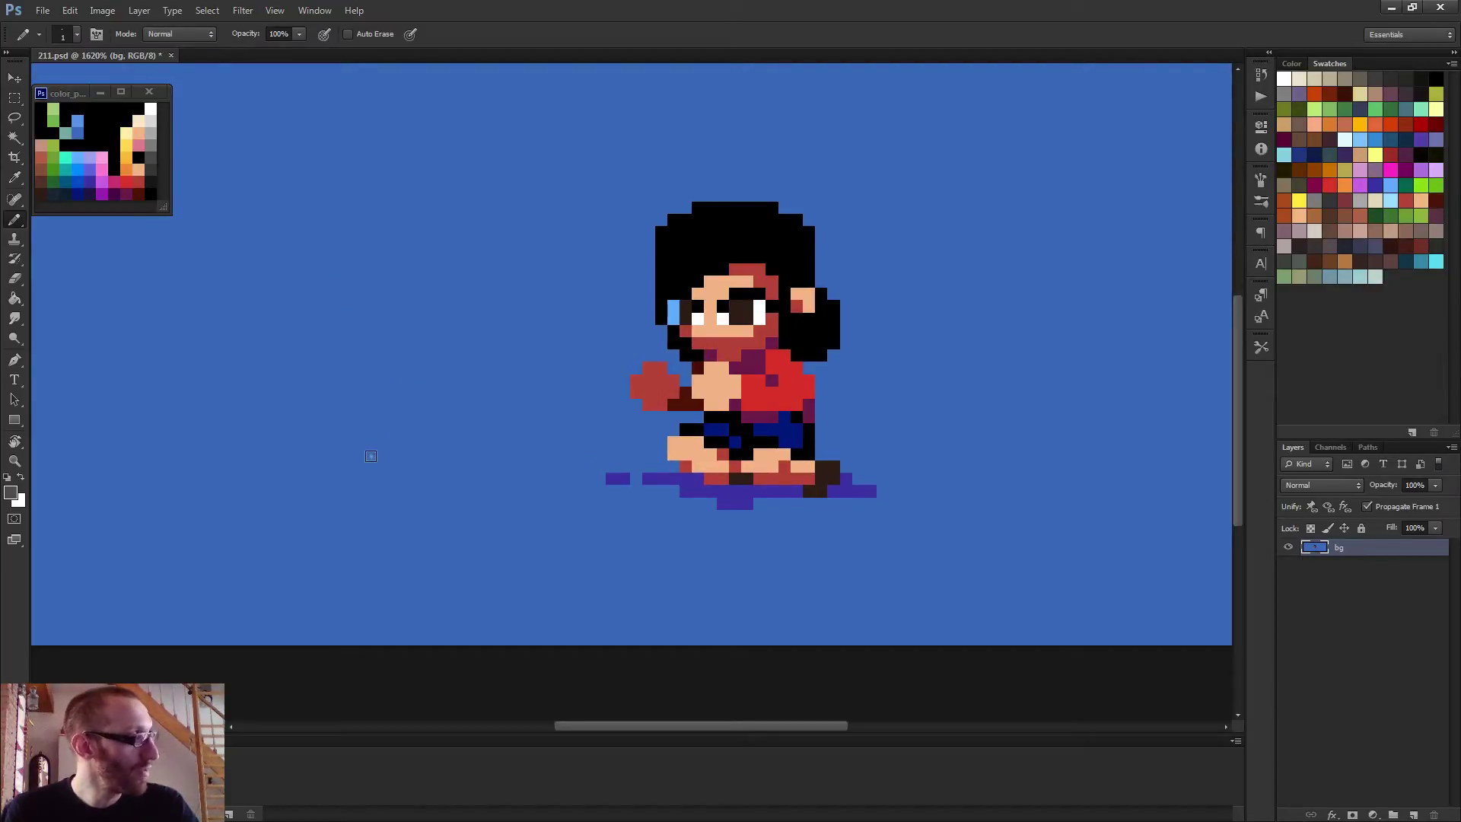
drag(365, 478, 470, 476)
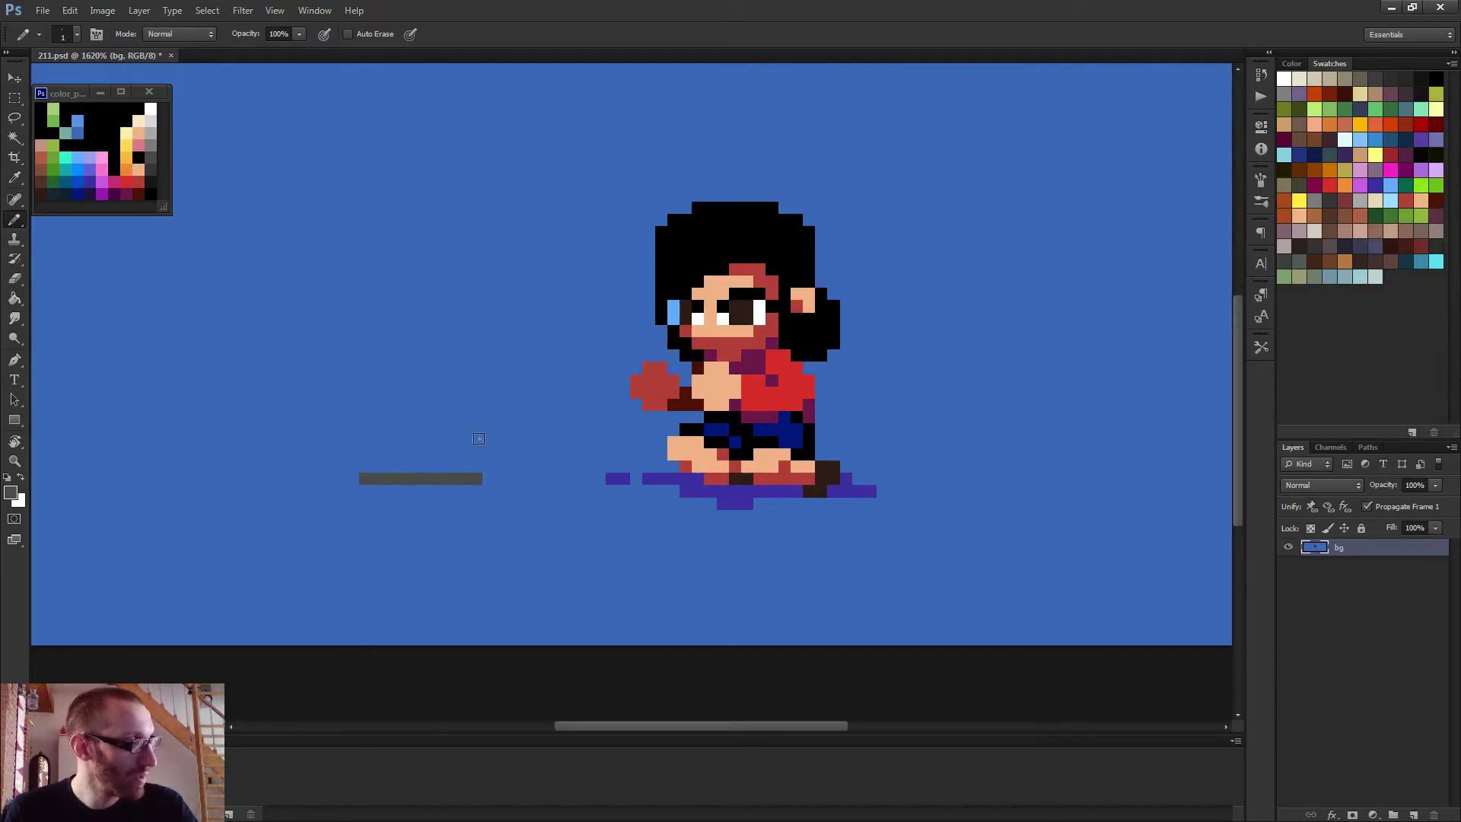
key(ctrl+z)
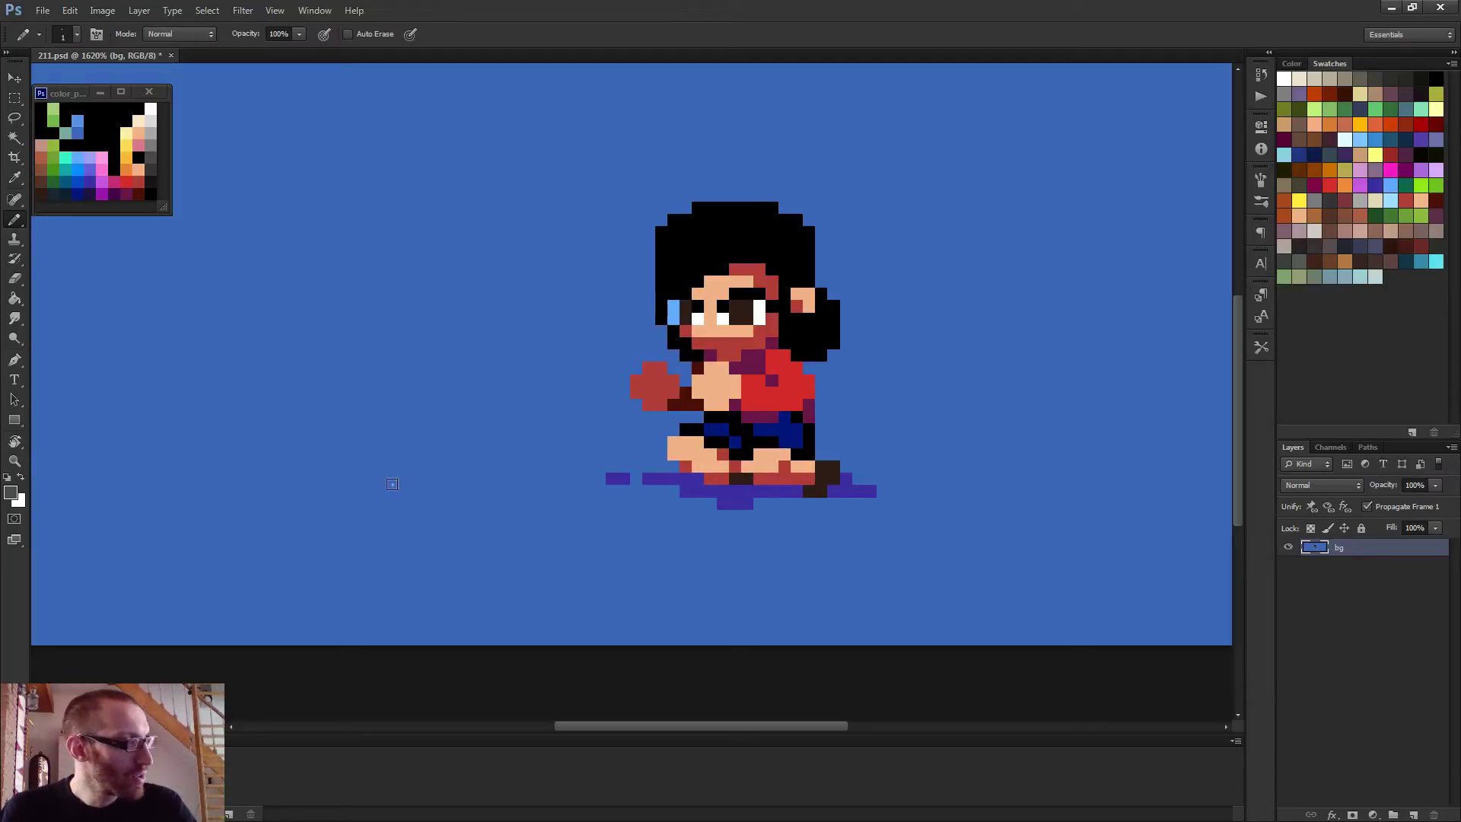
mouse_move(385, 491)
mouse_down()
mouse_move(471, 489)
mouse_move(481, 366)
mouse_move(464, 468)
mouse_up()
Erase a short strip beside the L shape's upright and patch the hole with the sampled background blue
key(e)
drag(488, 370, 489, 393)
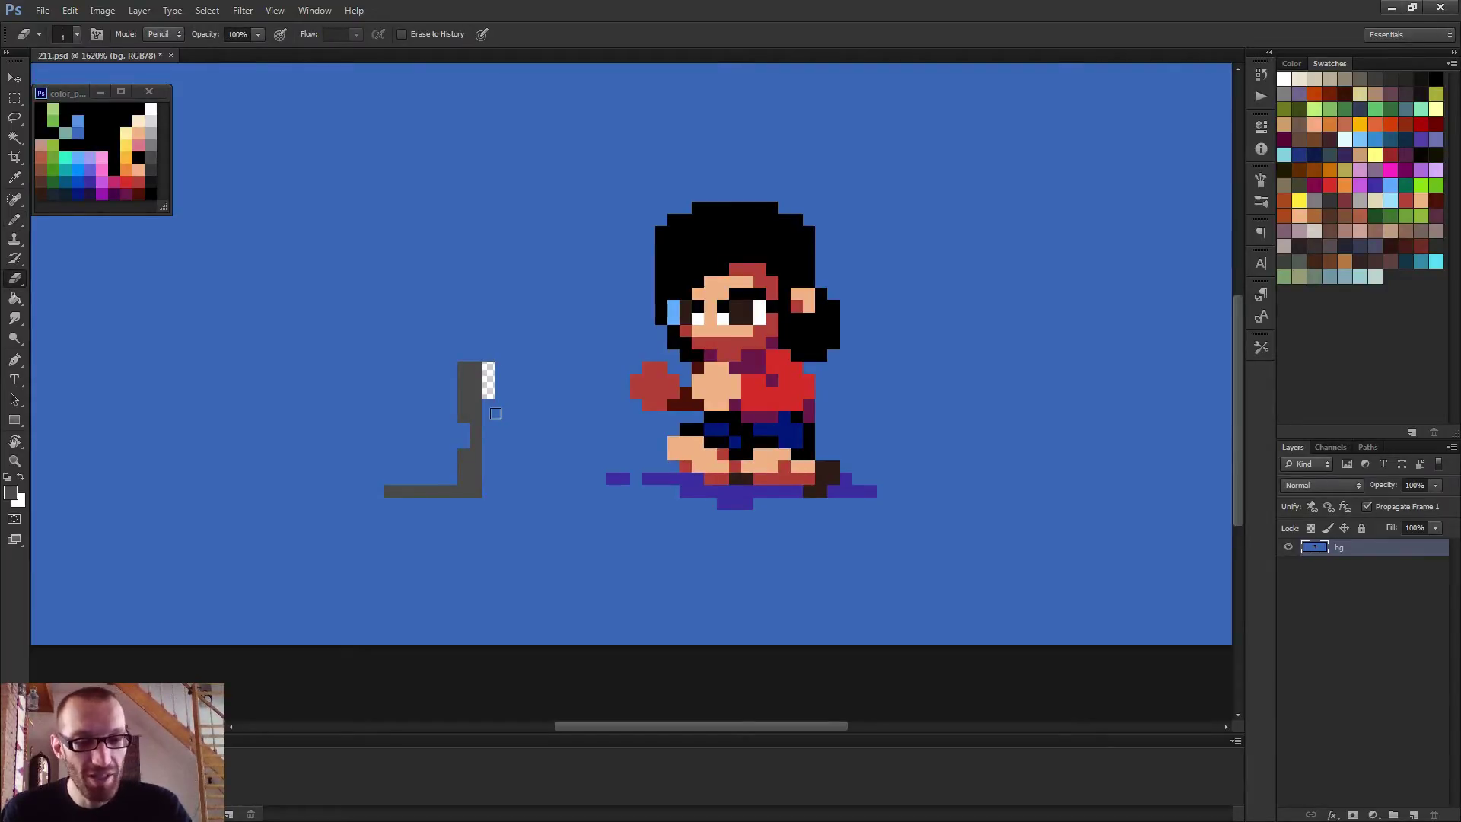
key(b)
alt+click(500, 411)
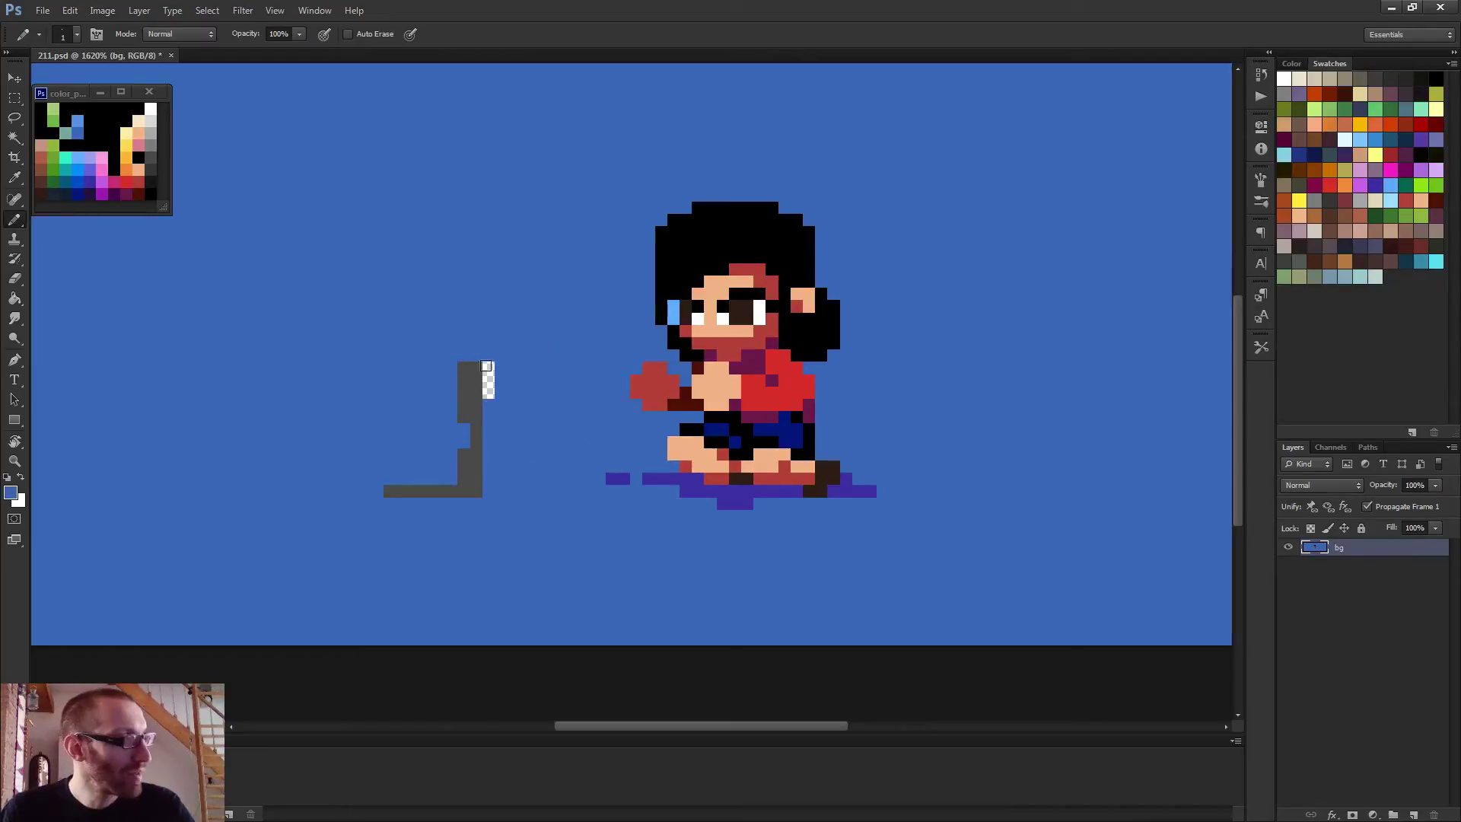
drag(489, 366, 488, 394)
Paint over the whole gray L shape with the background blue
key(w)
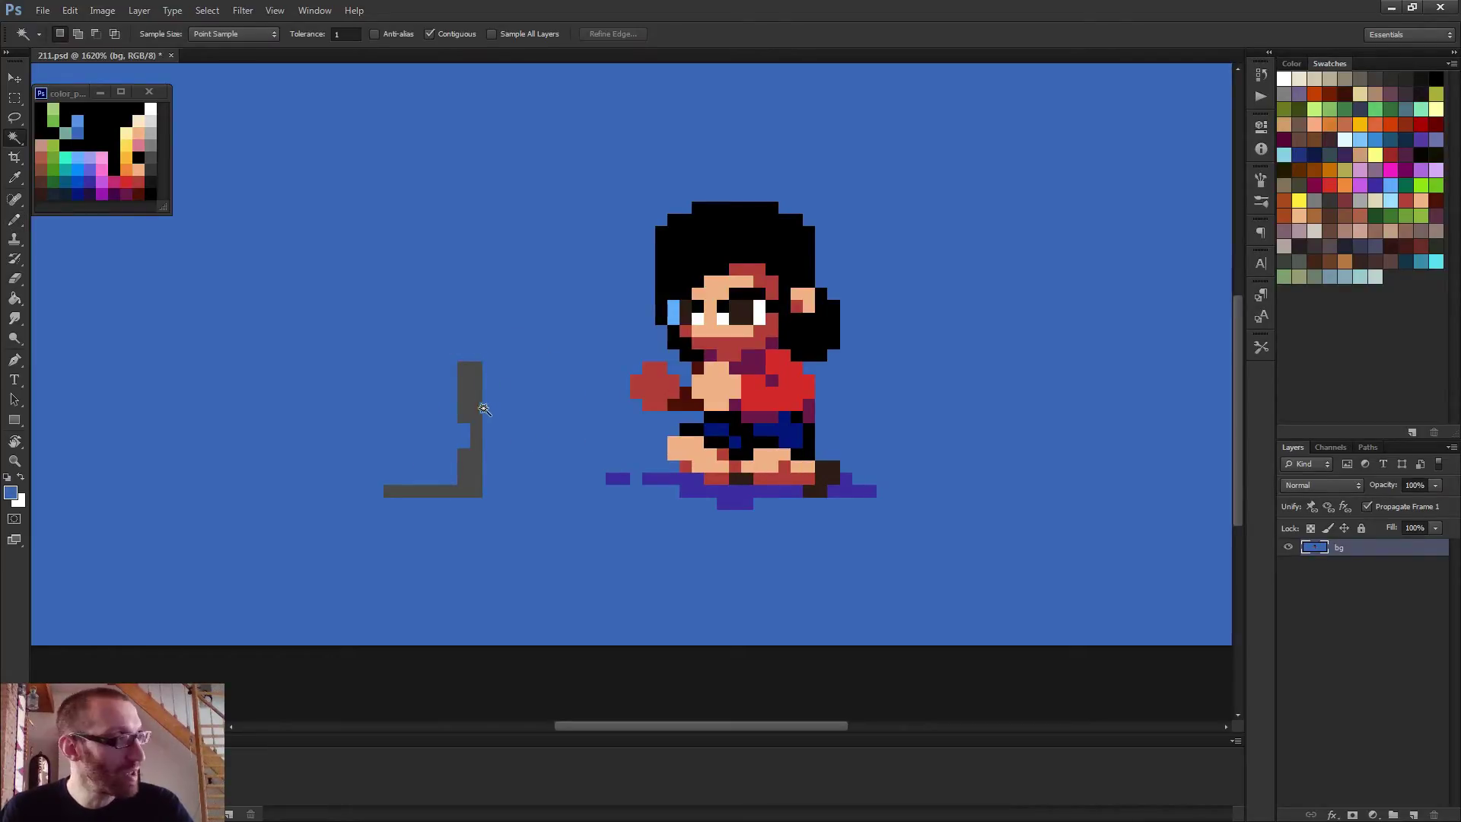
key(b)
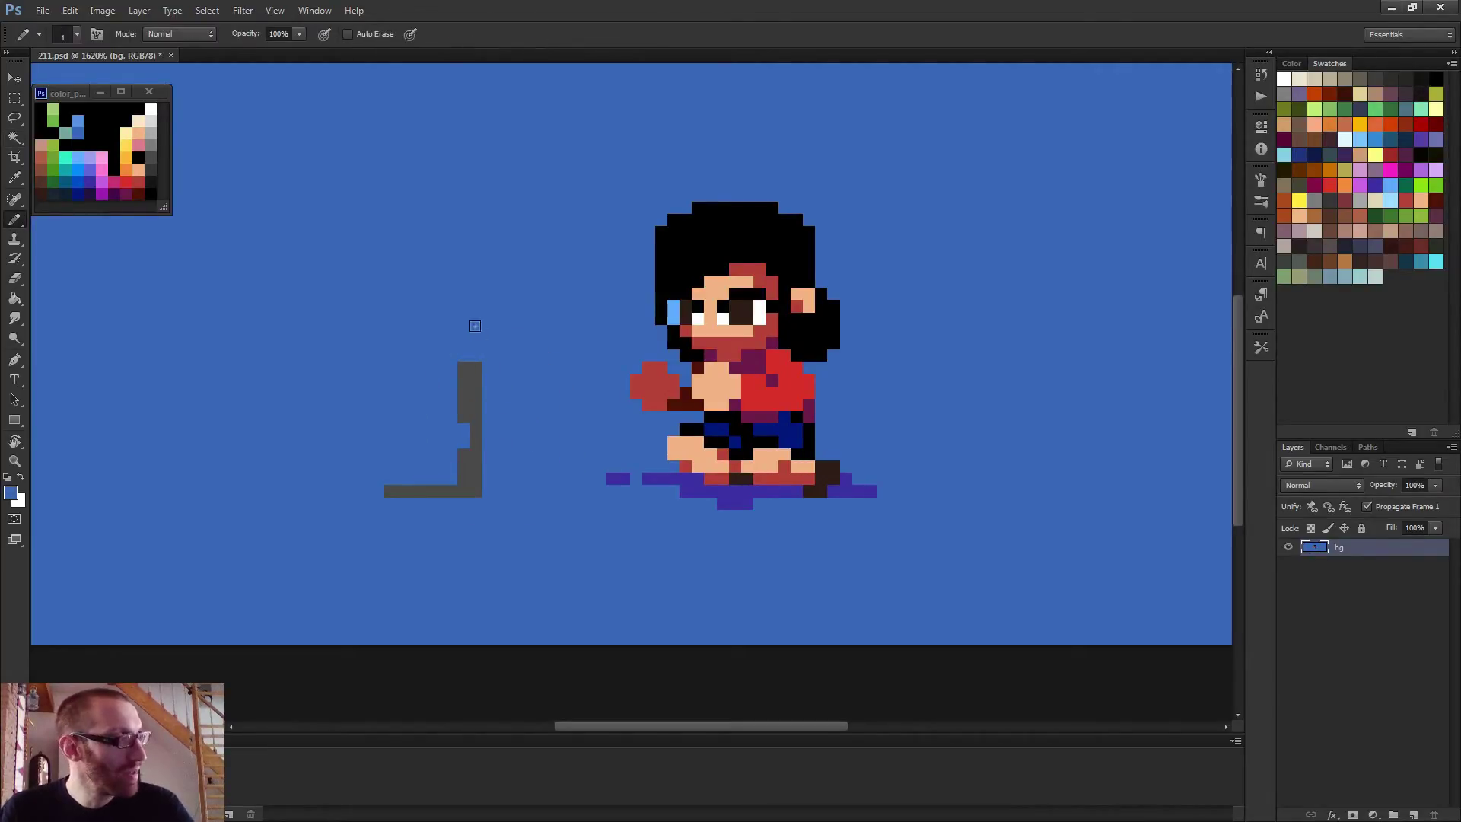
drag(477, 379, 476, 407)
drag(465, 468, 464, 363)
click(477, 369)
mouse_move(477, 415)
mouse_down()
mouse_move(457, 450)
mouse_move(474, 395)
mouse_move(469, 484)
mouse_move(380, 491)
mouse_up()
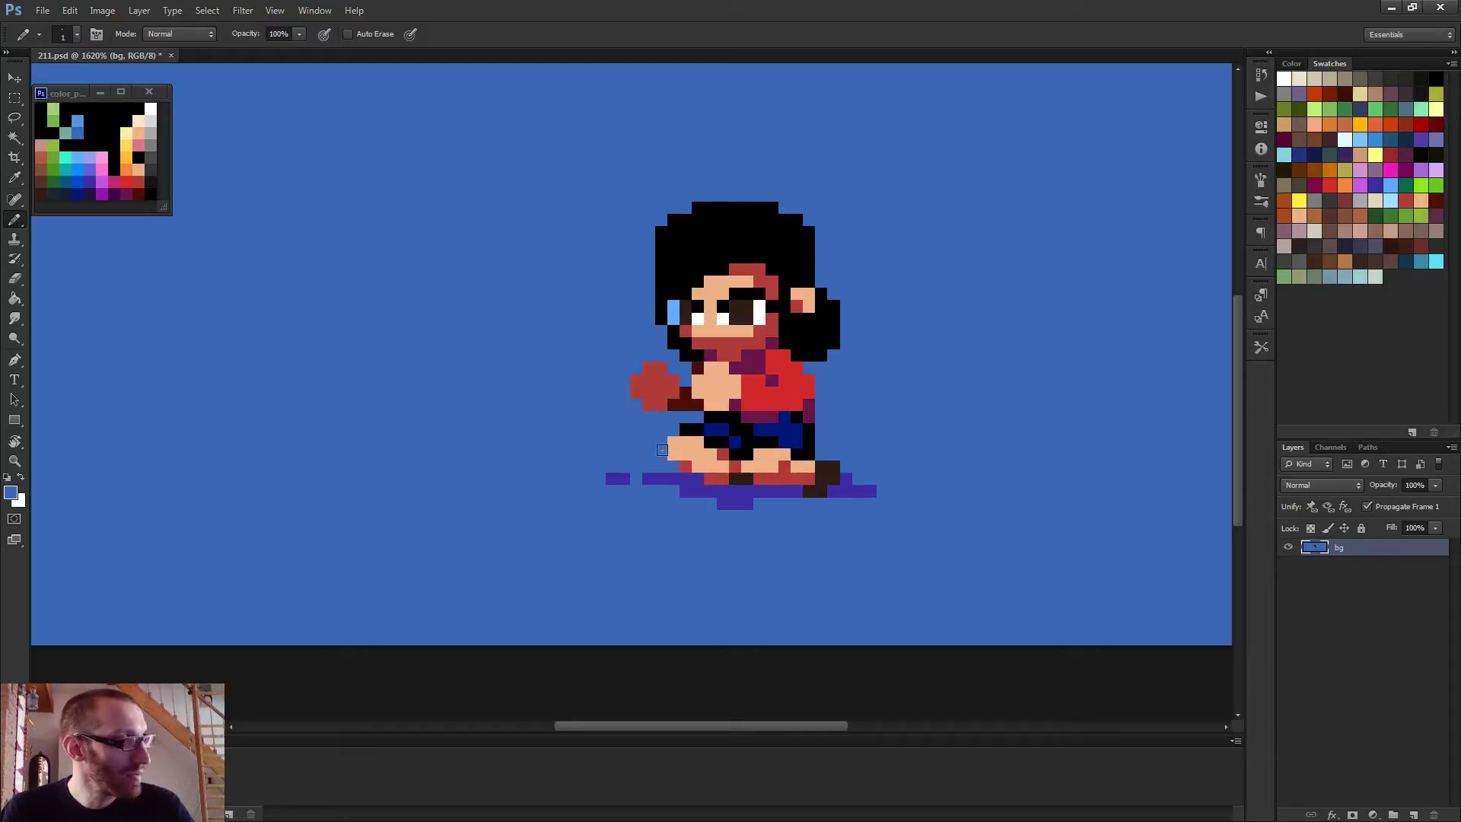
Select the character with its entire ground shadow, cut it from the bg layer and paste it as a new layer
key(m)
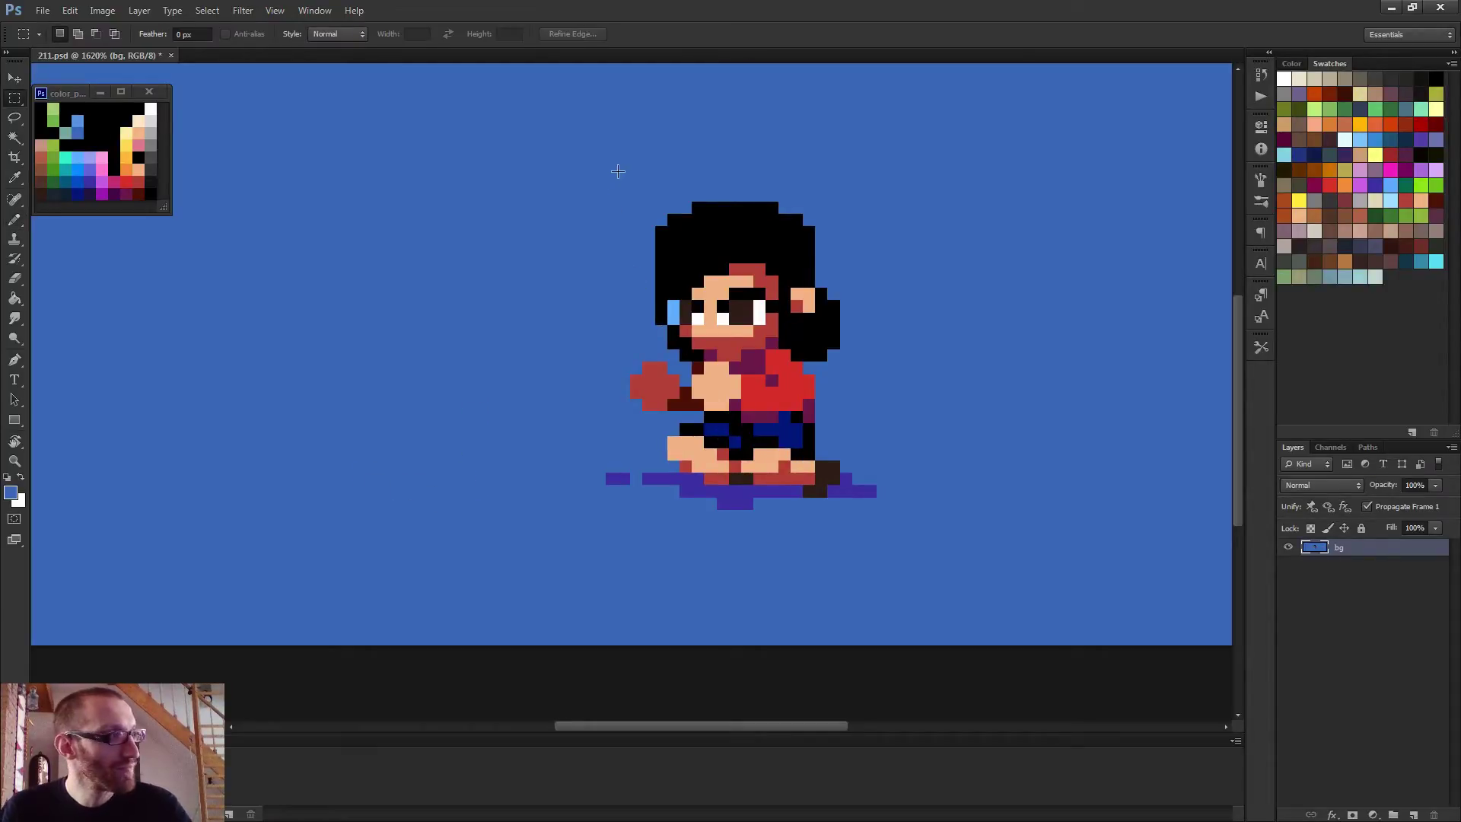
drag(607, 165, 888, 546)
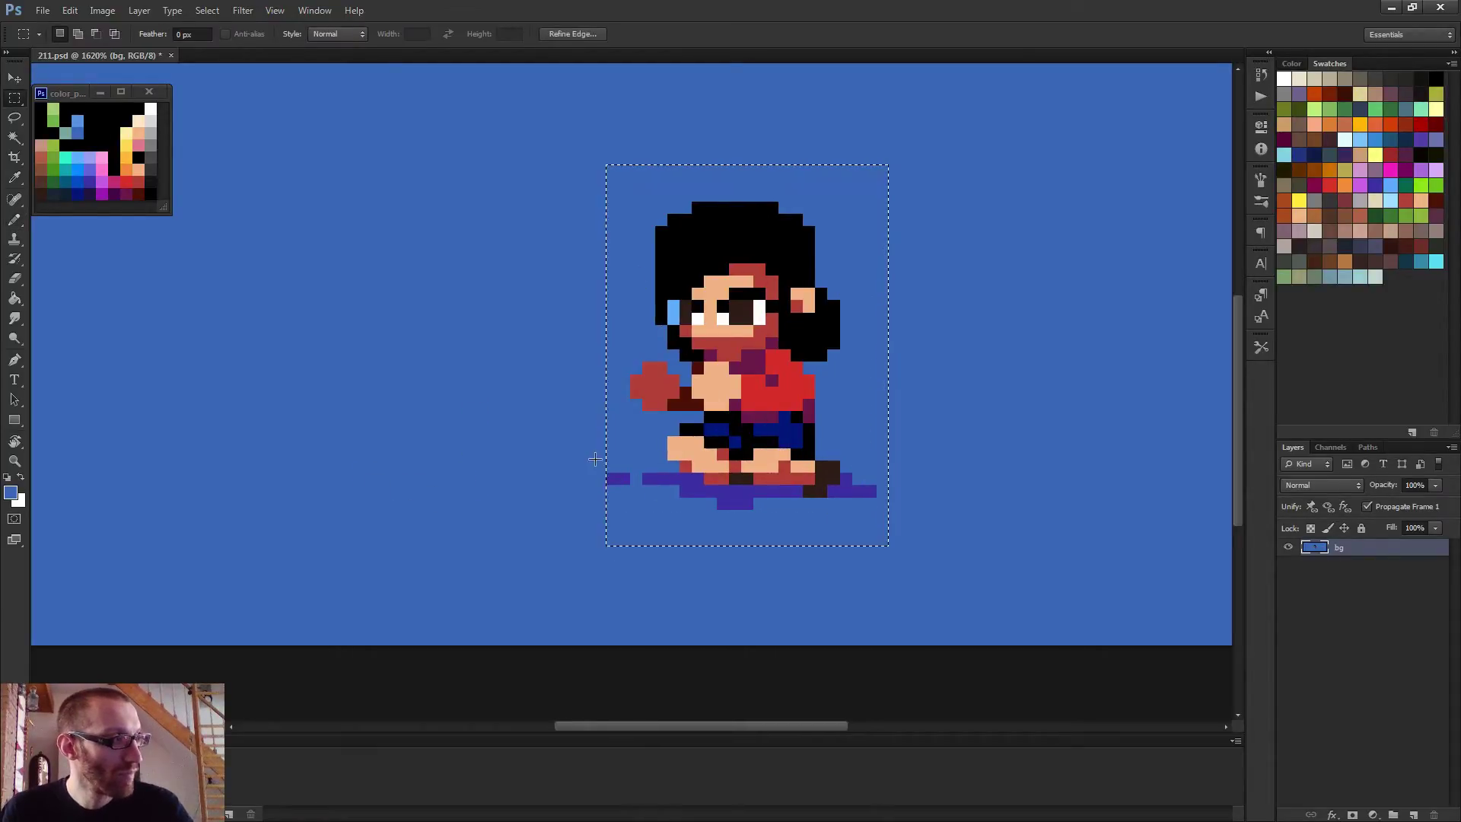
shift+drag(595, 448, 695, 532)
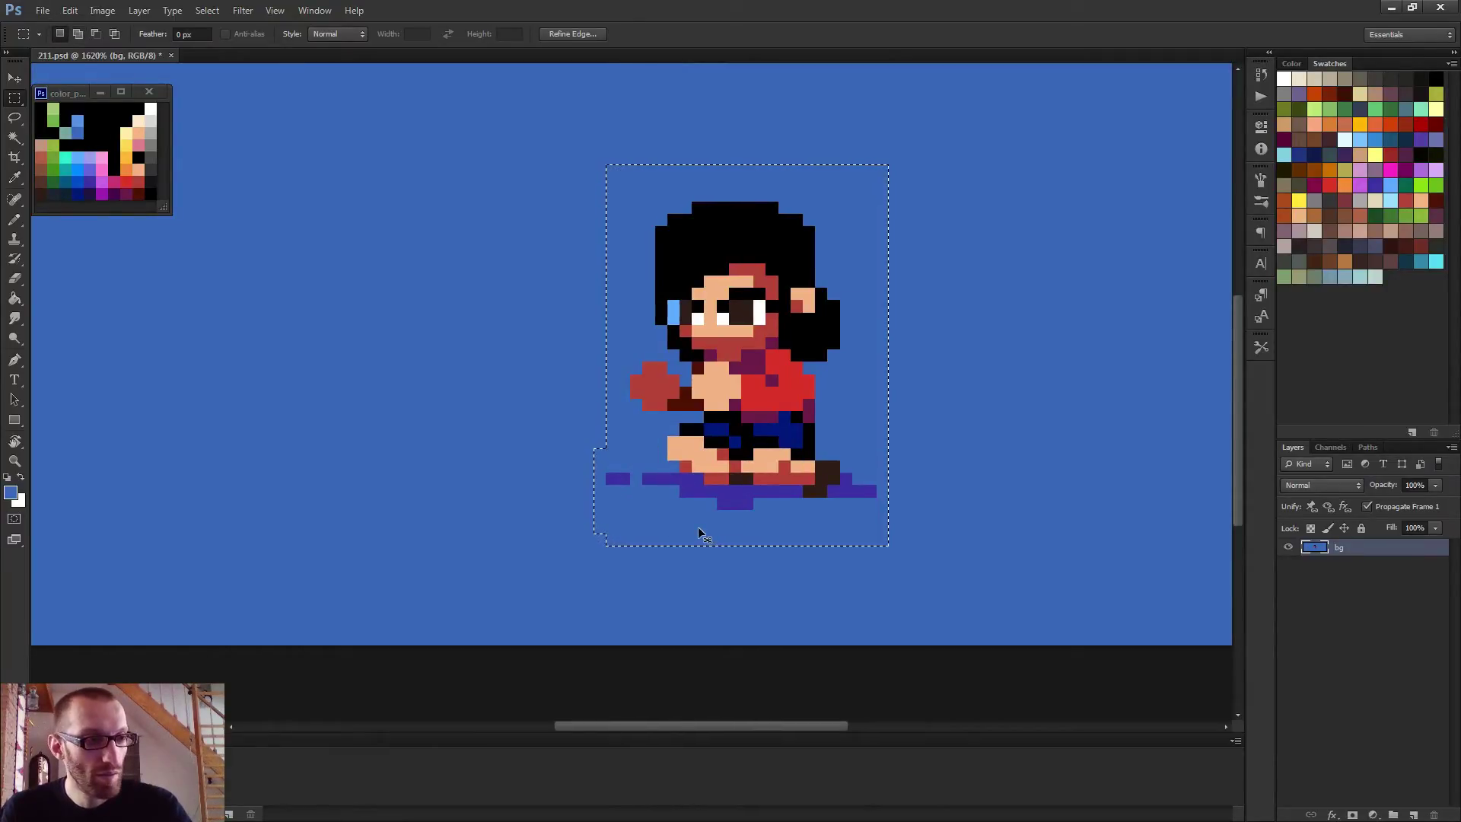
key(ctrl+x)
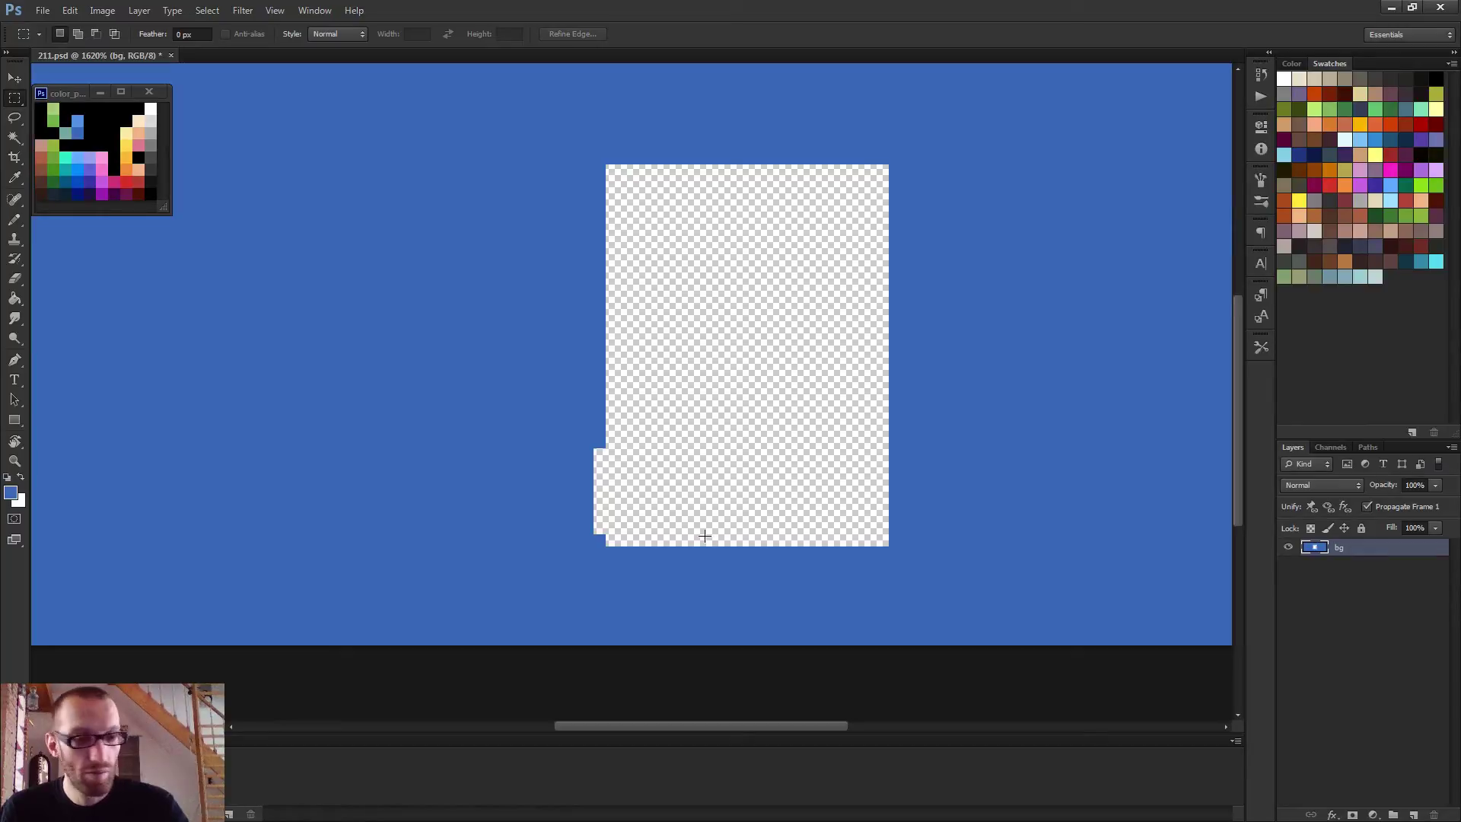
key(ctrl+v)
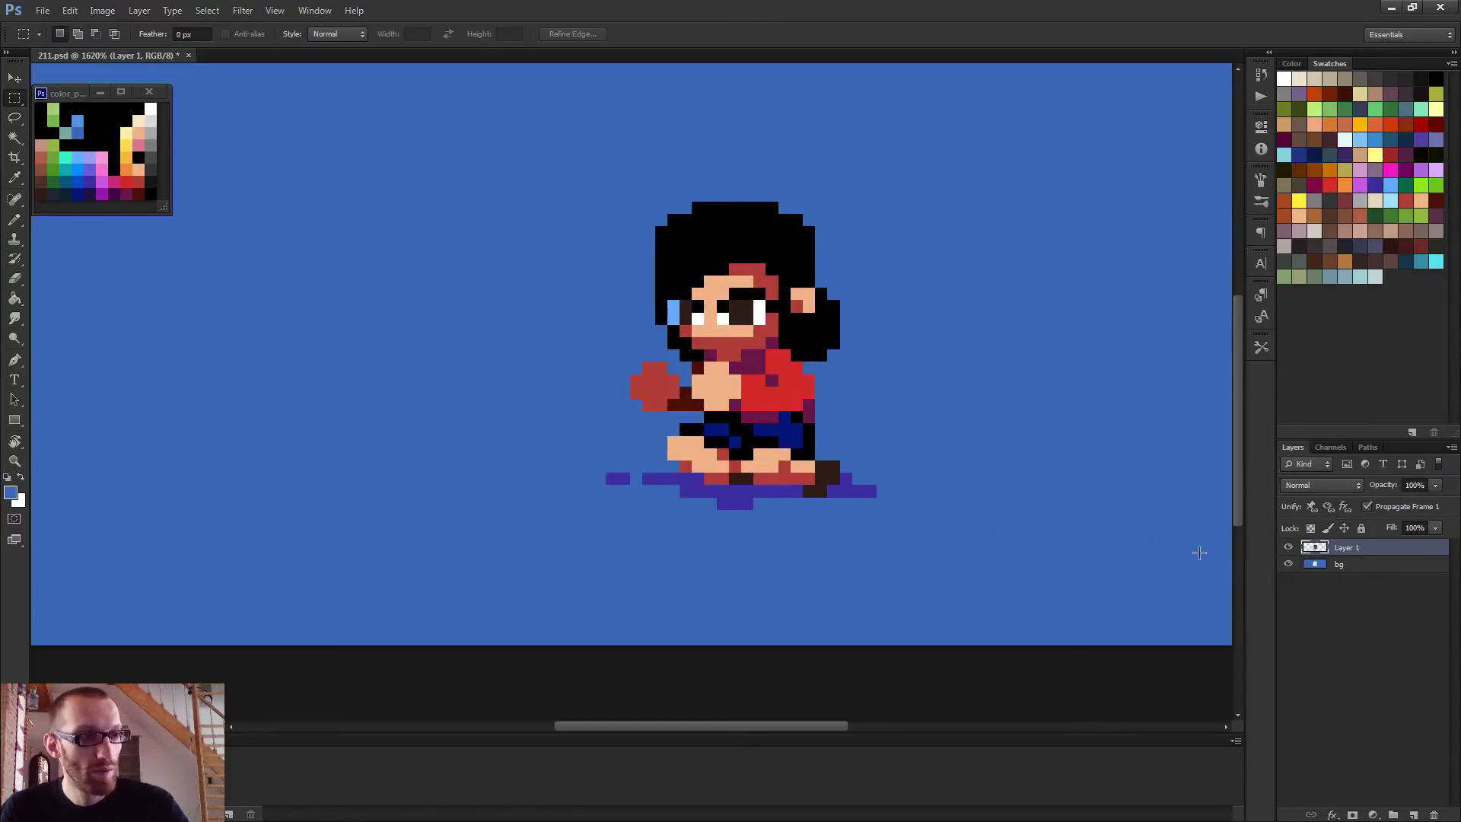
Hide the bg layer, delete the blue area around the pasted character using the Magic Wand, and clear the selection
click(1289, 563)
key(w)
click(660, 503)
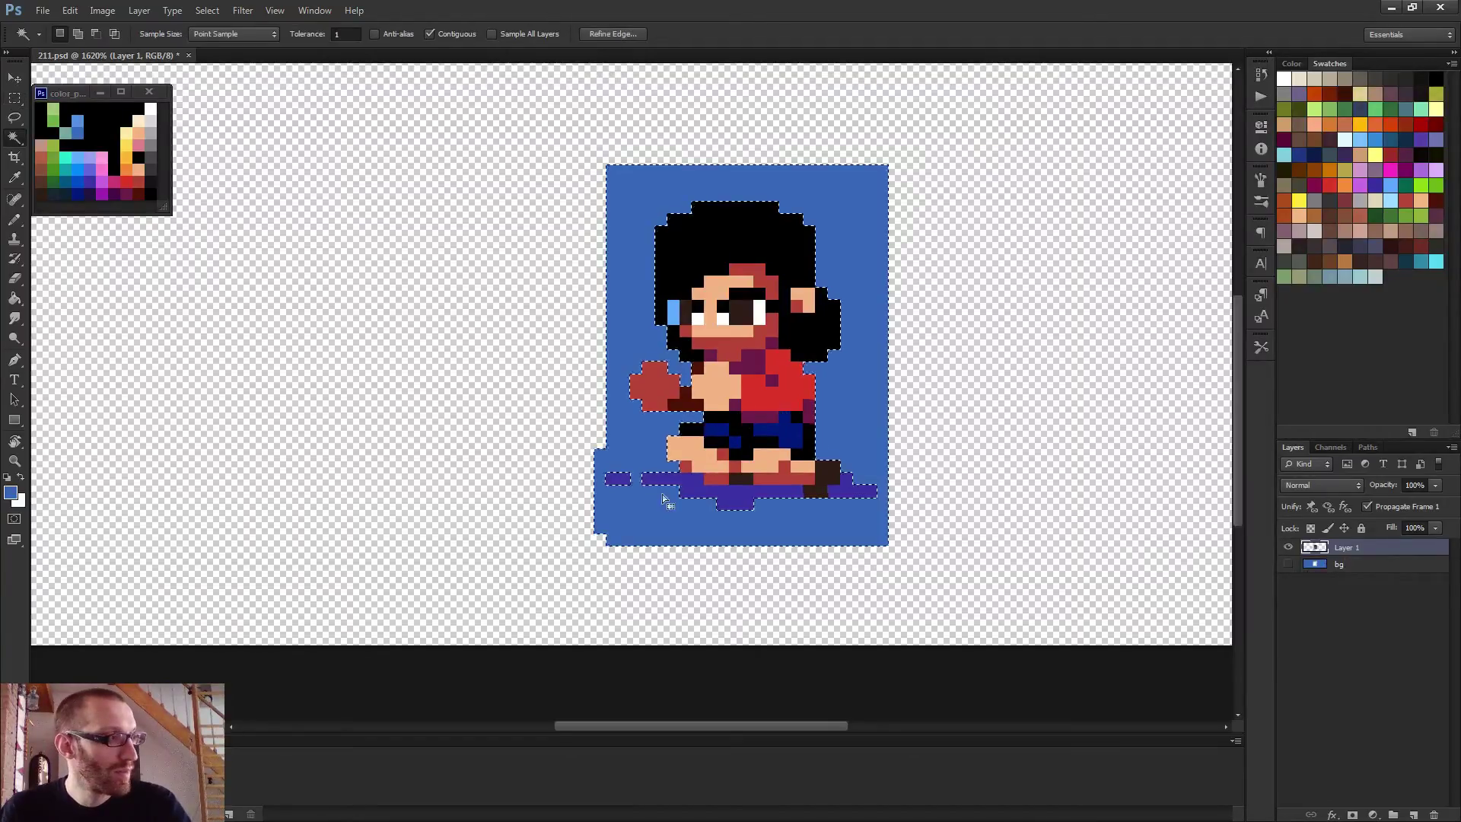
key(Delete)
key(ctrl+d)
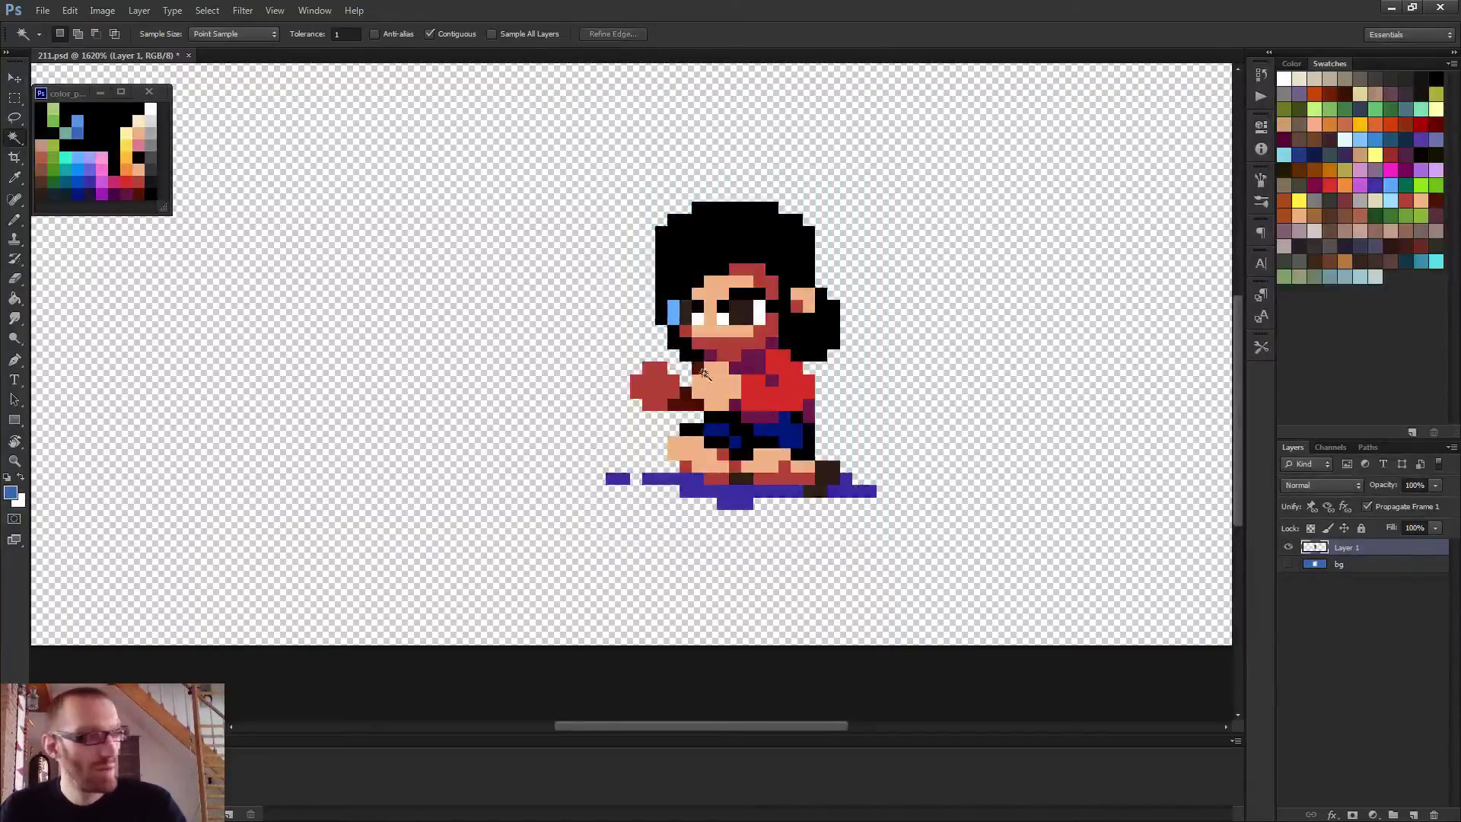
Show the bg layer again and fill its cut-out hole with the background blue using the Paint Bucket
click(1288, 564)
click(1331, 566)
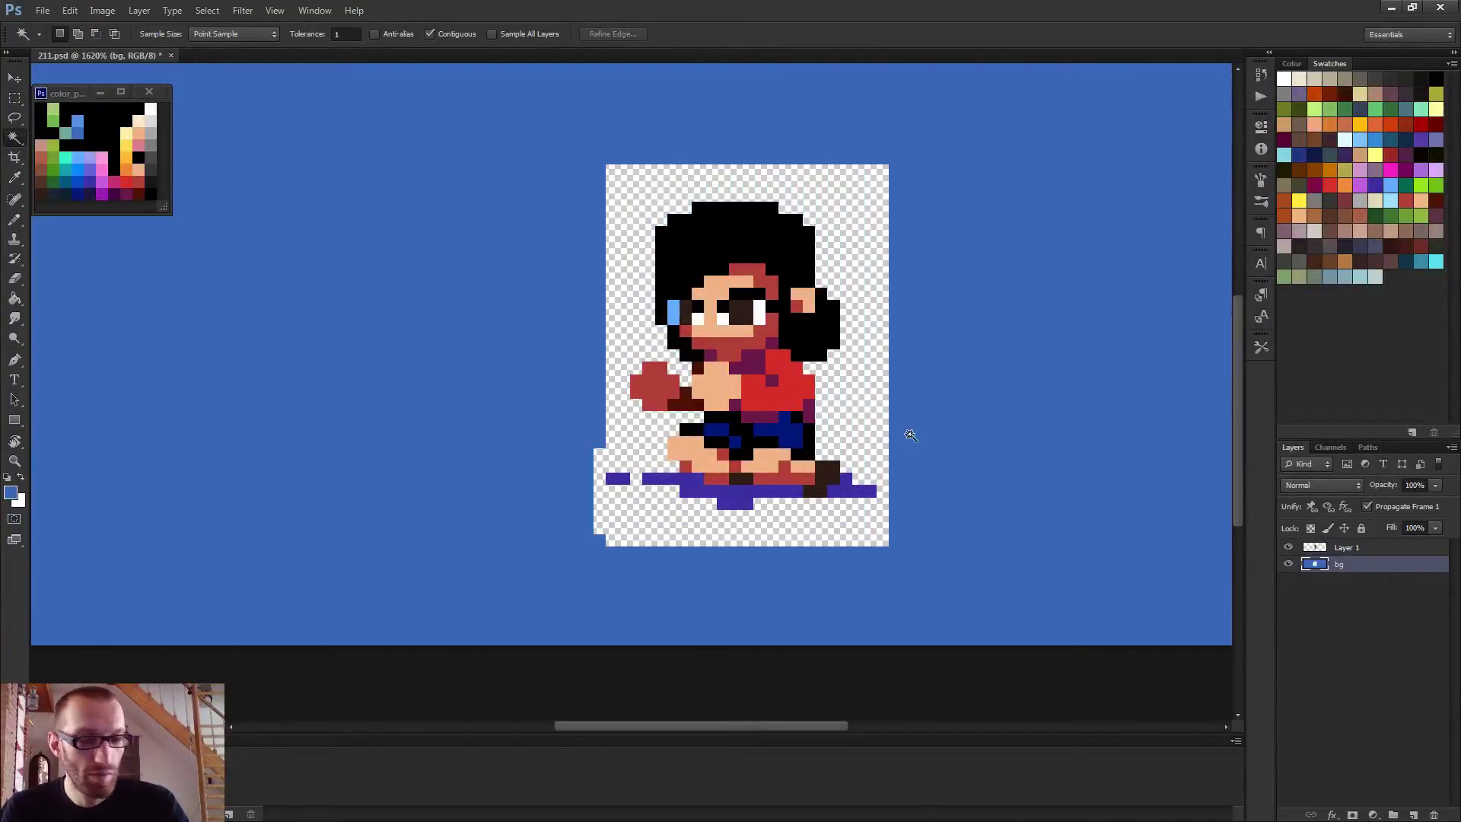
key(g)
click(885, 449)
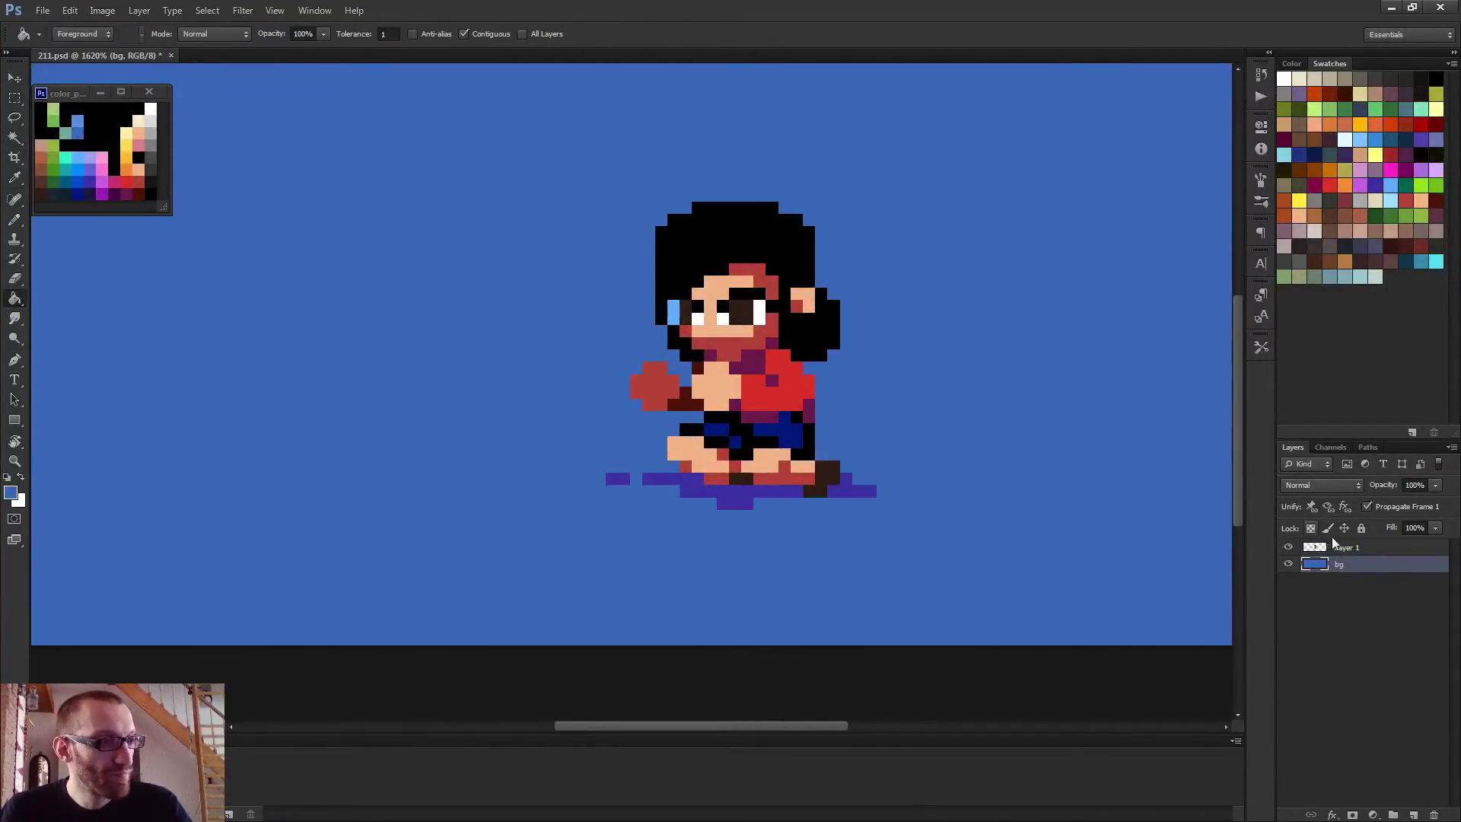
On Layer 1, draw a dark gray baseline about 9 pixels long in front of the character, trimming its excess end
click(1362, 551)
key(b)
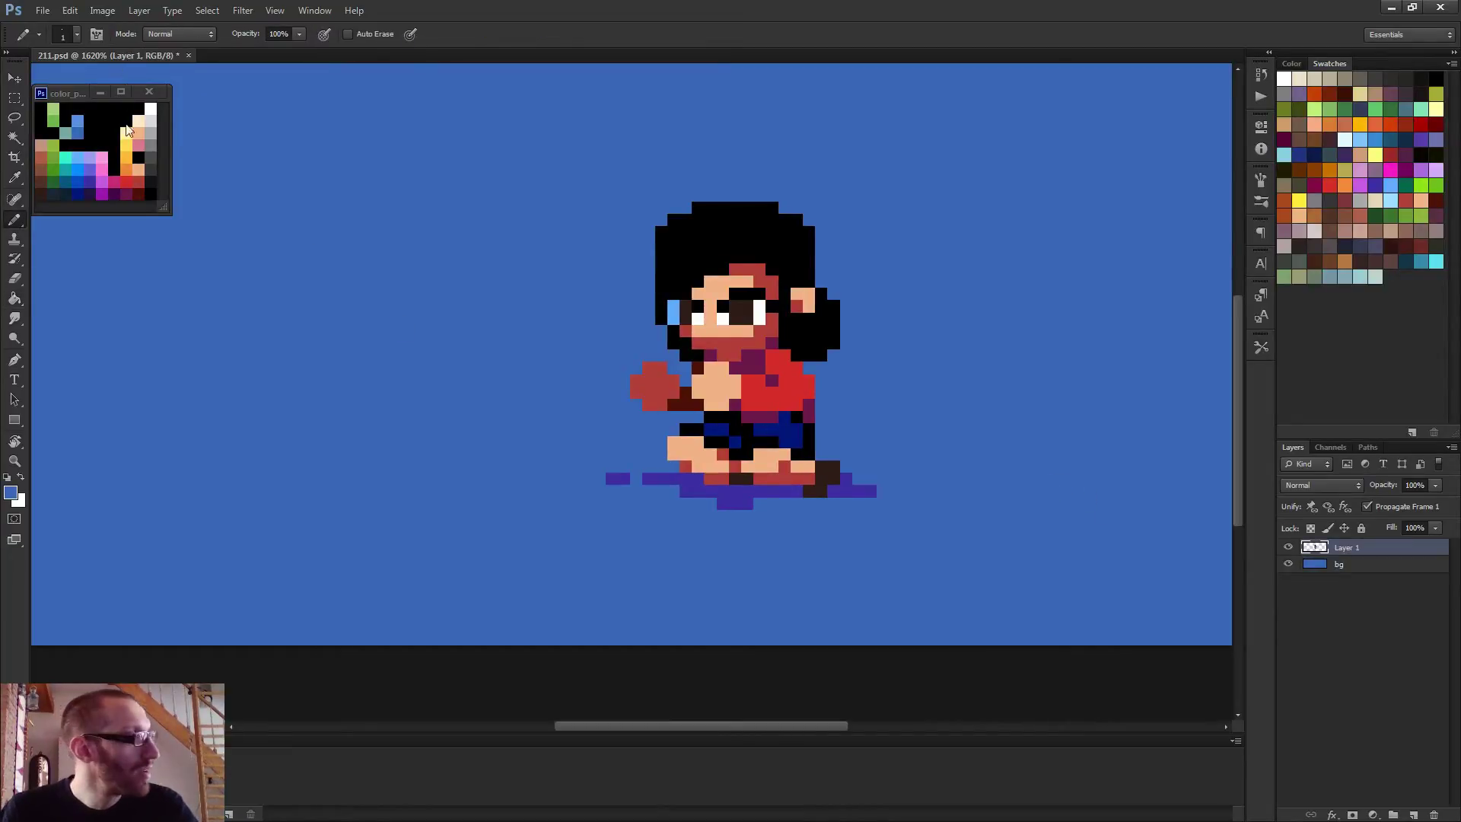
alt+click(156, 154)
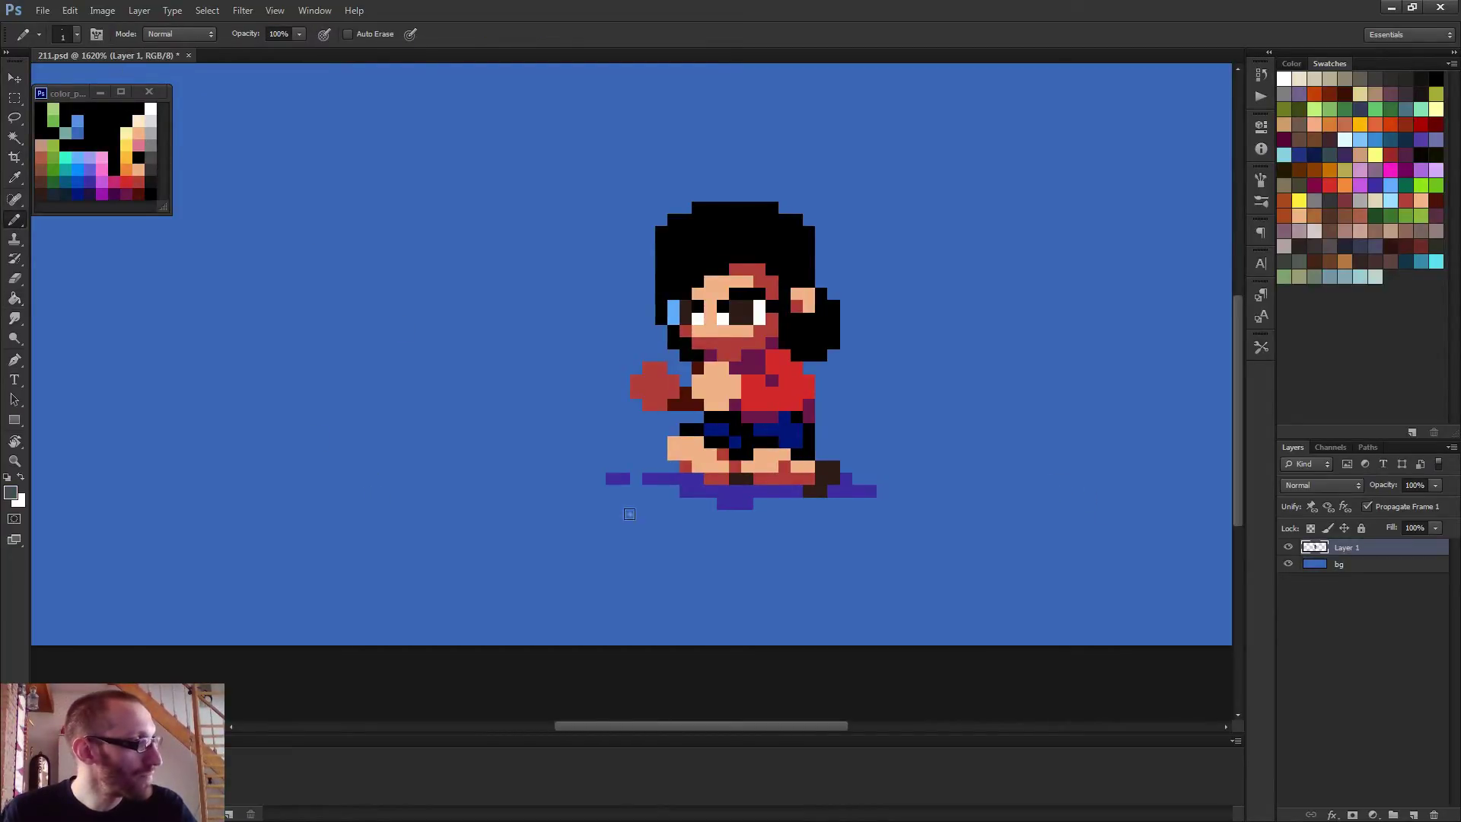
scroll(700, 494, down, 1)
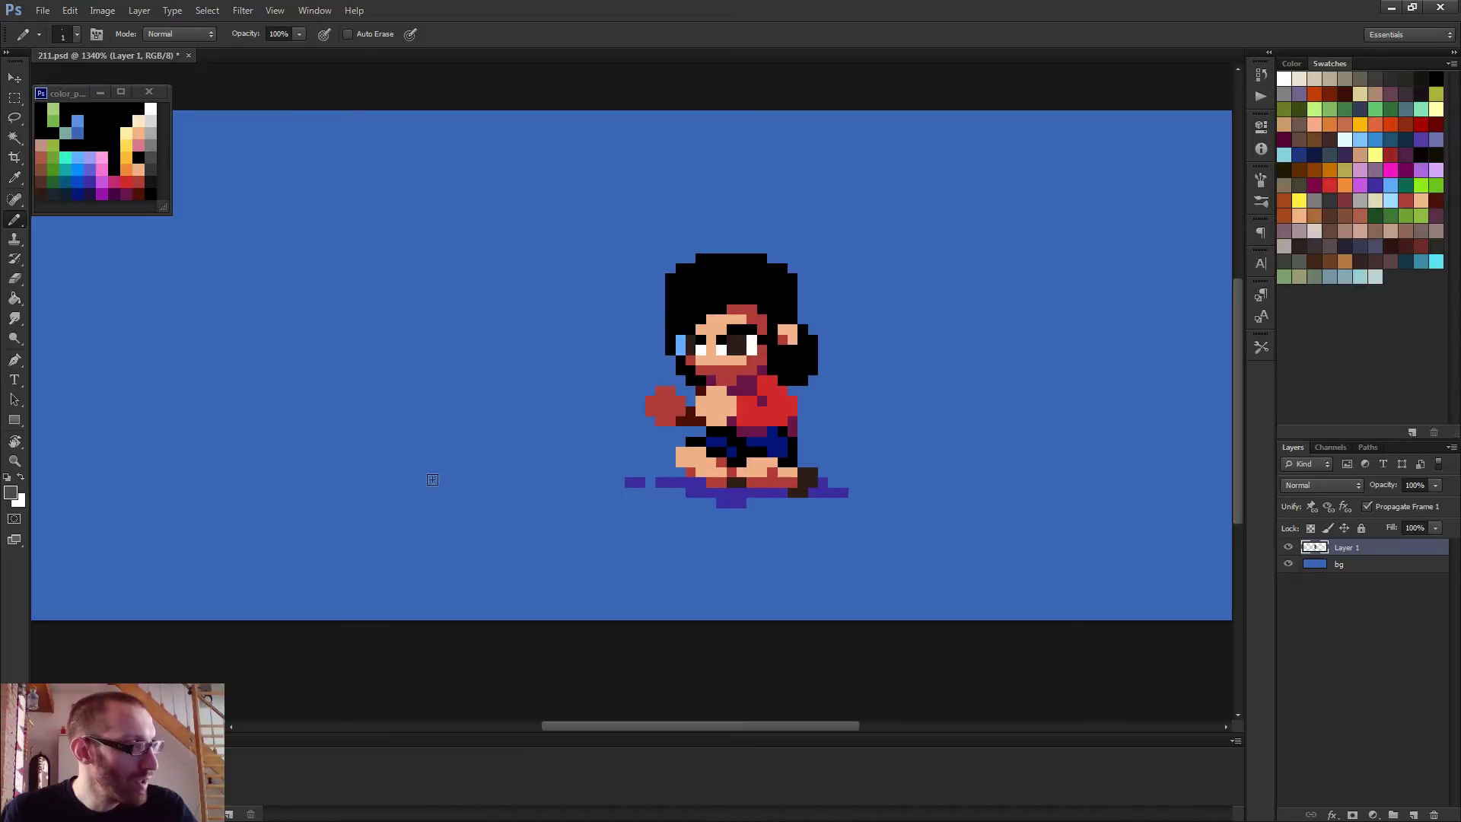
drag(431, 484, 518, 487)
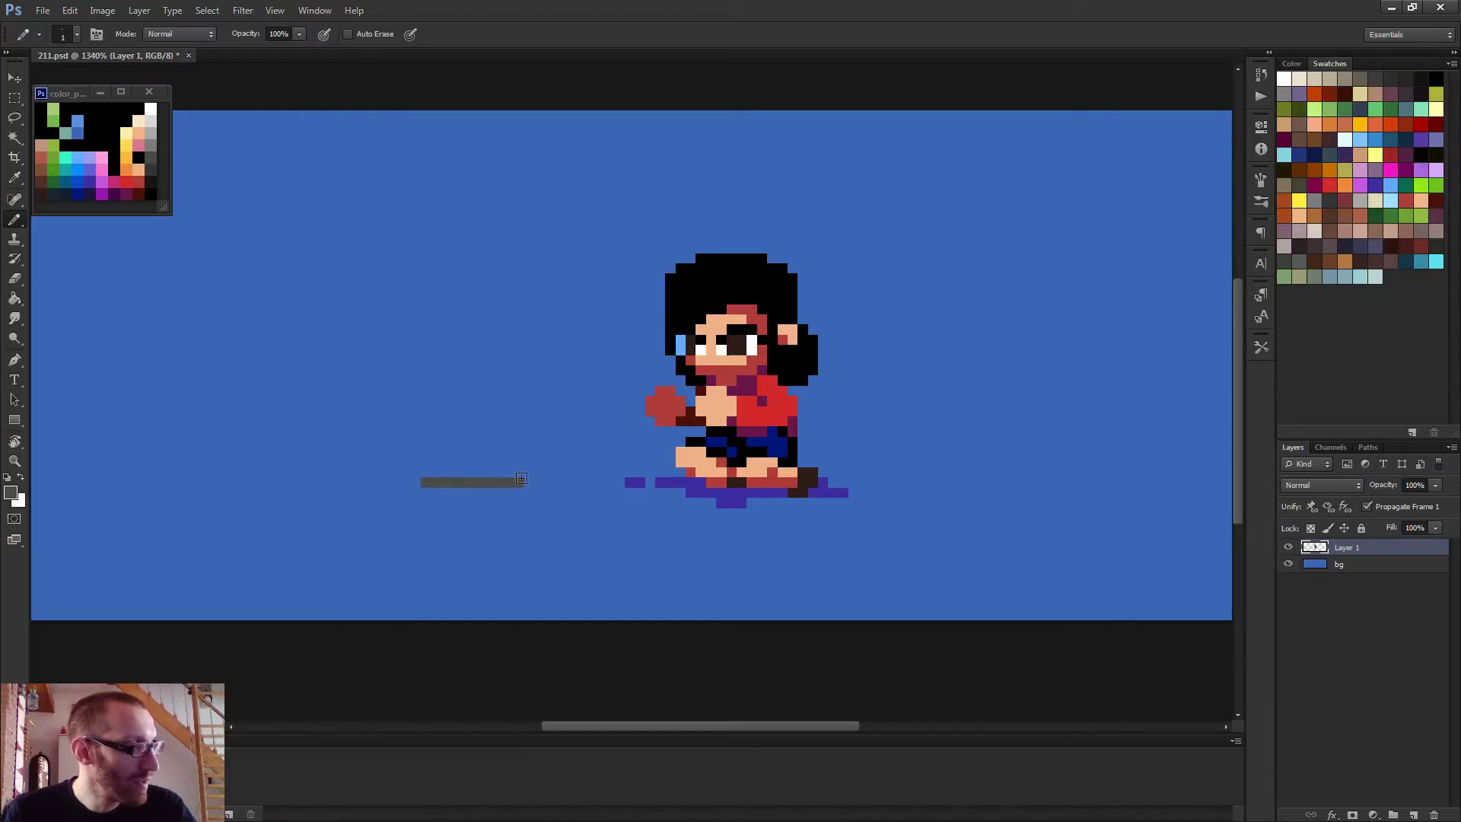
key(e)
click(522, 487)
key(b)
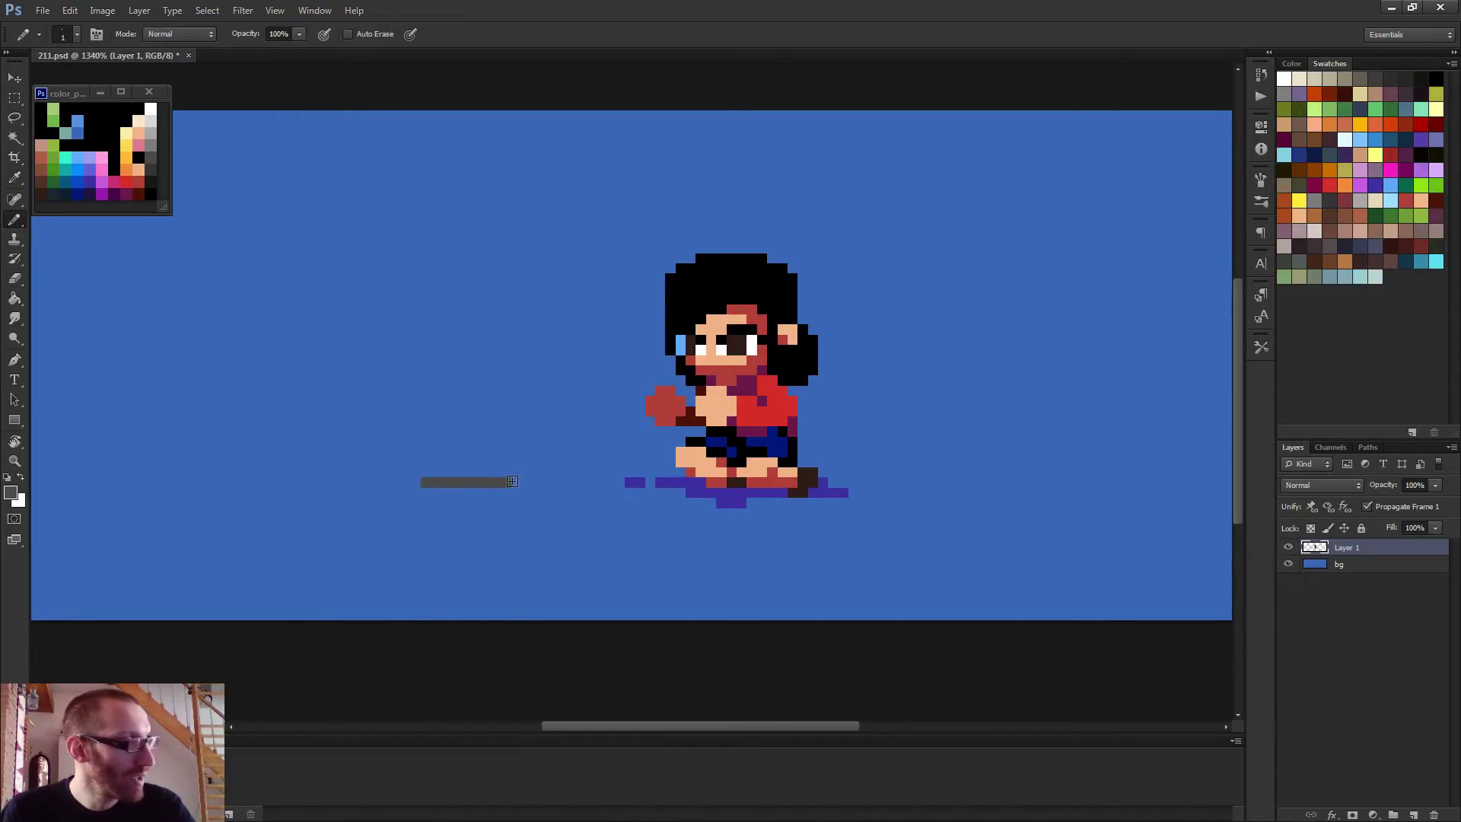
Complete the dark gray outline as a rectangle about 9 by 11 pixels and fill it with the same gray
drag(507, 483, 509, 366)
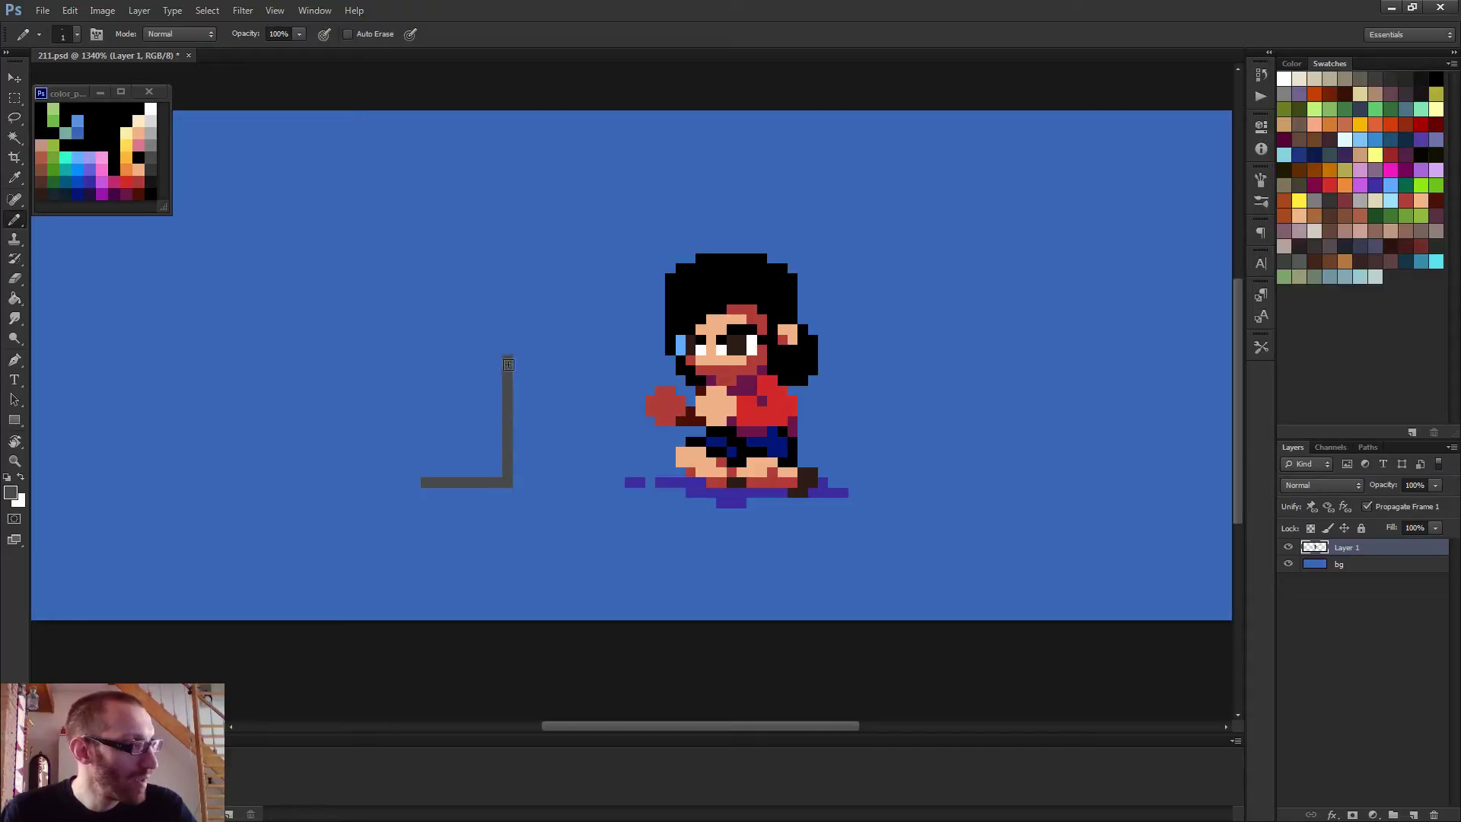
key(e)
key(b)
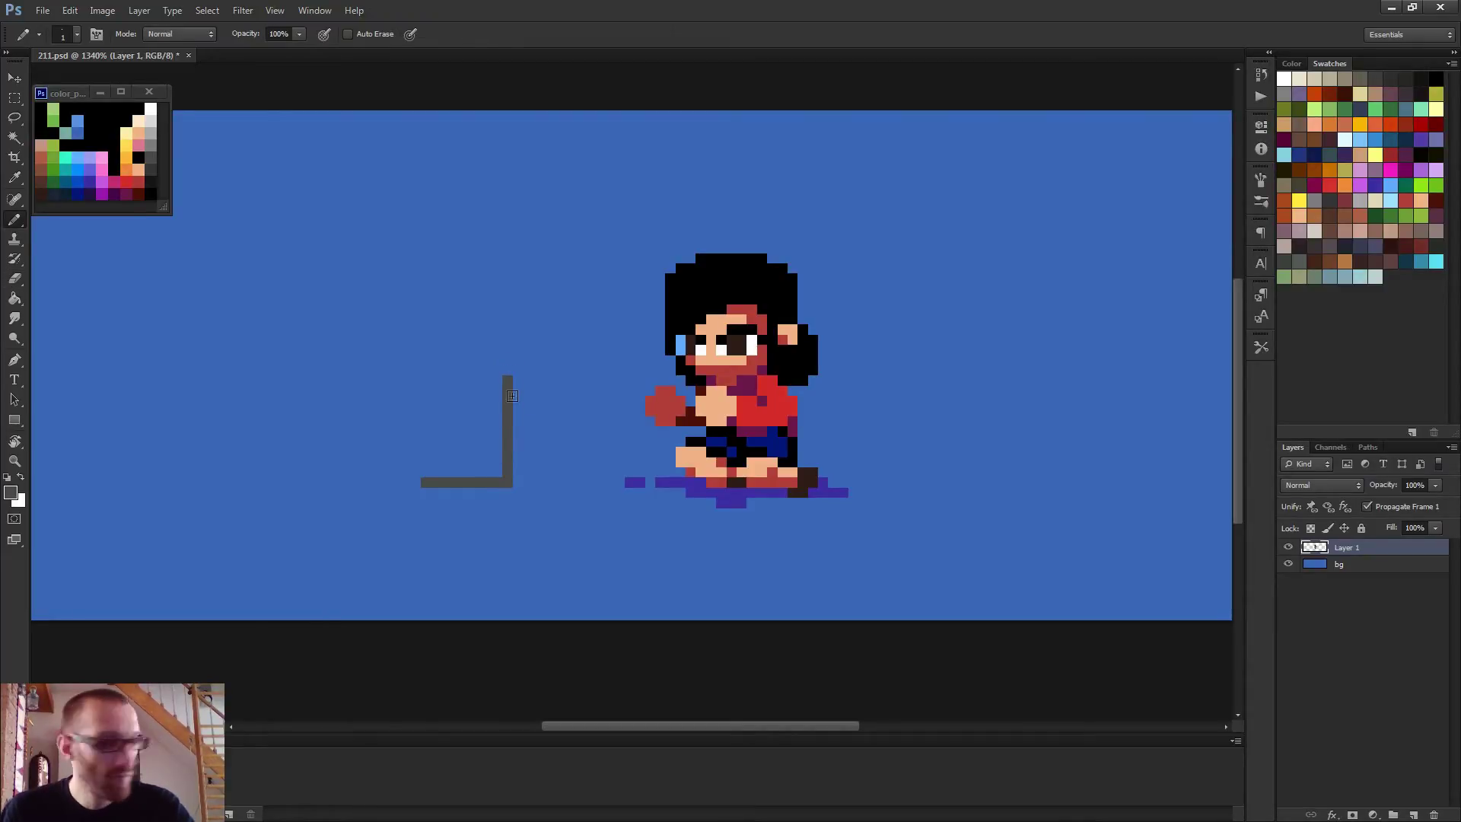
drag(505, 381, 435, 383)
click(426, 380)
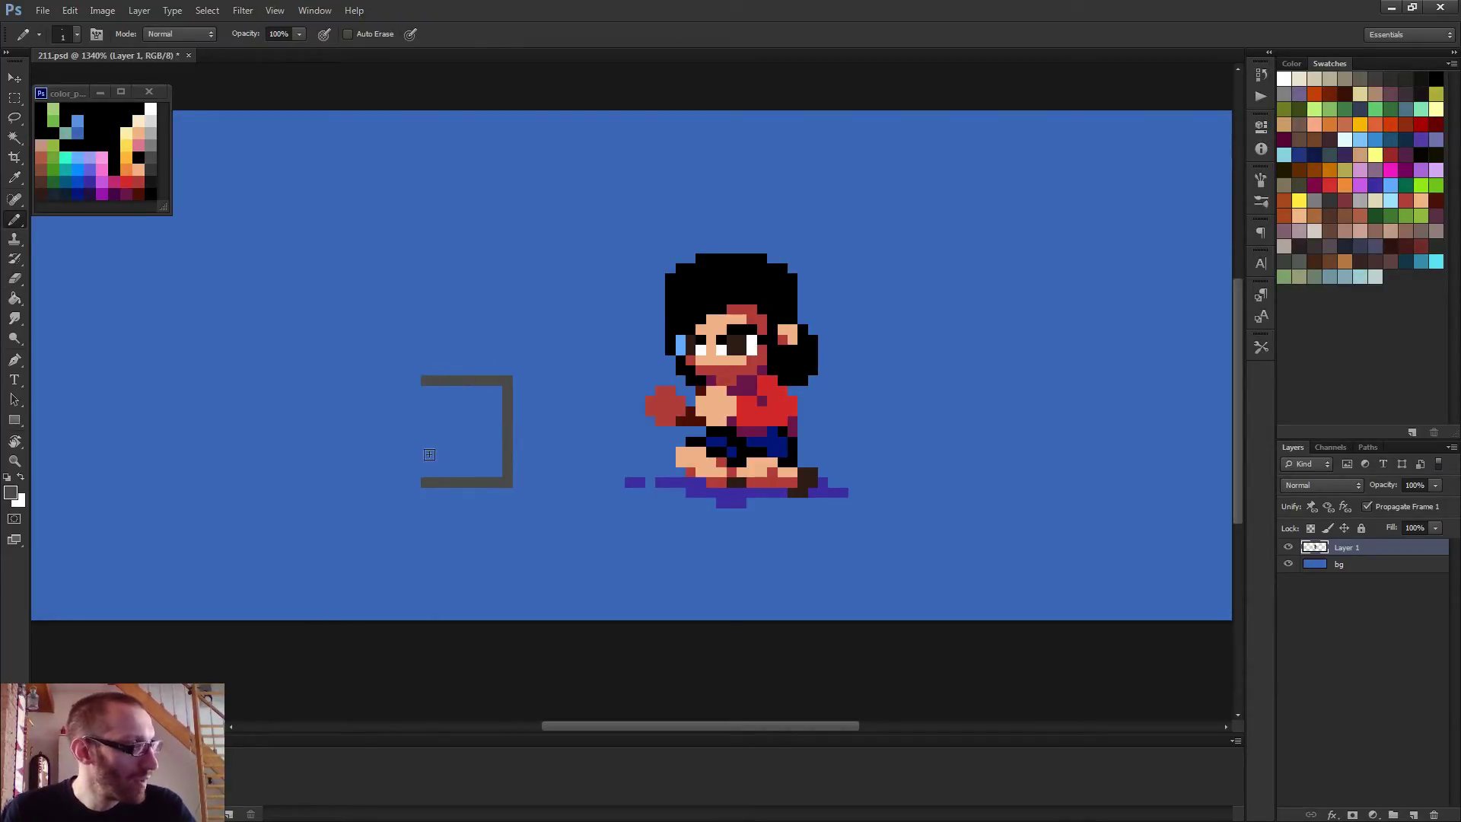
shift+click(427, 483)
key(g)
click(463, 440)
scroll(510, 453, down, 3)
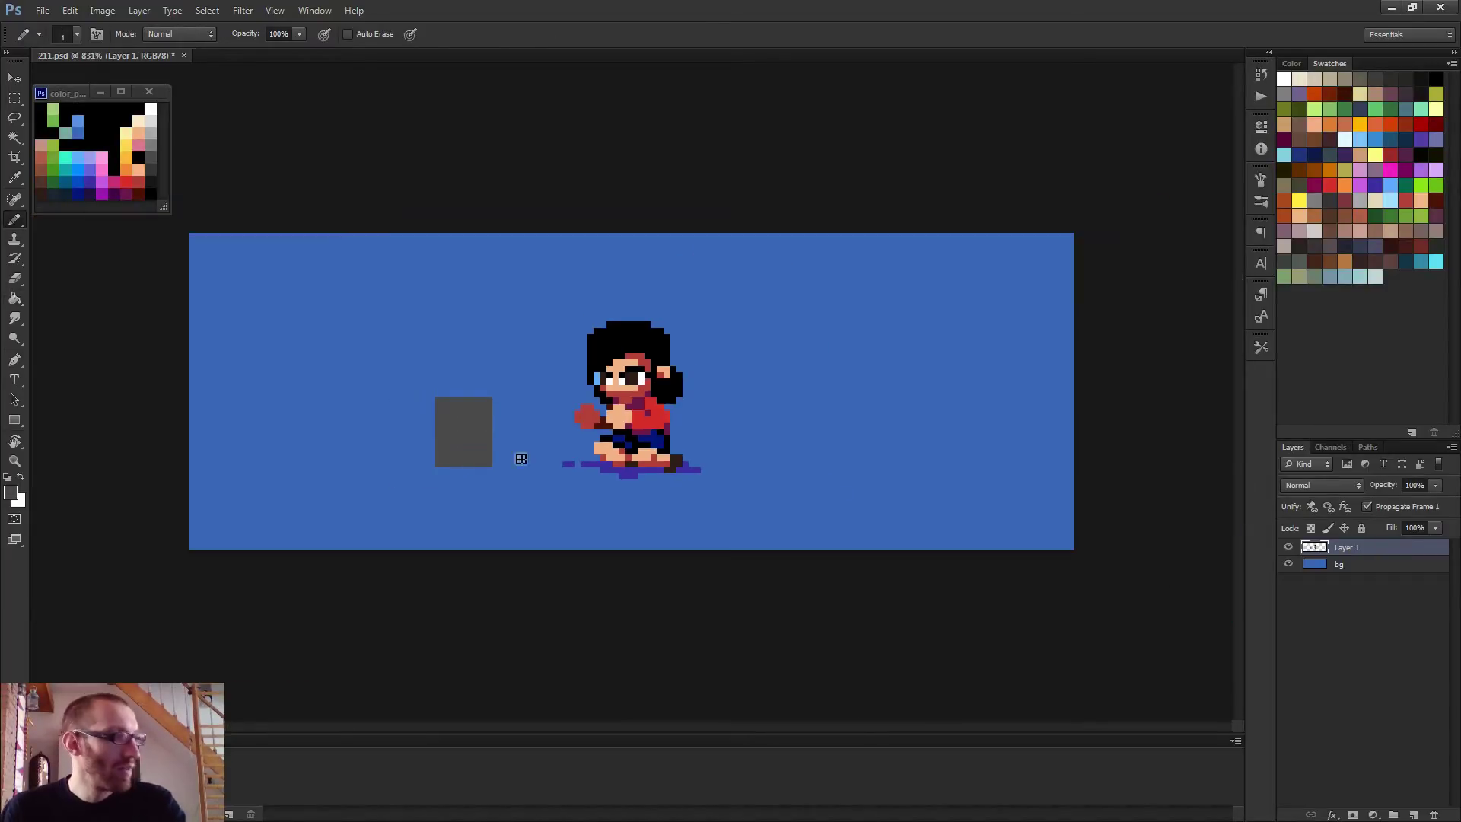
Outline the box's front face in a lighter gray, about 7 by 11 pixels, leaving a 2-pixel dark strip along its left side
key(b)
scroll(510, 453, up, 2)
scroll(559, 409, up, 1)
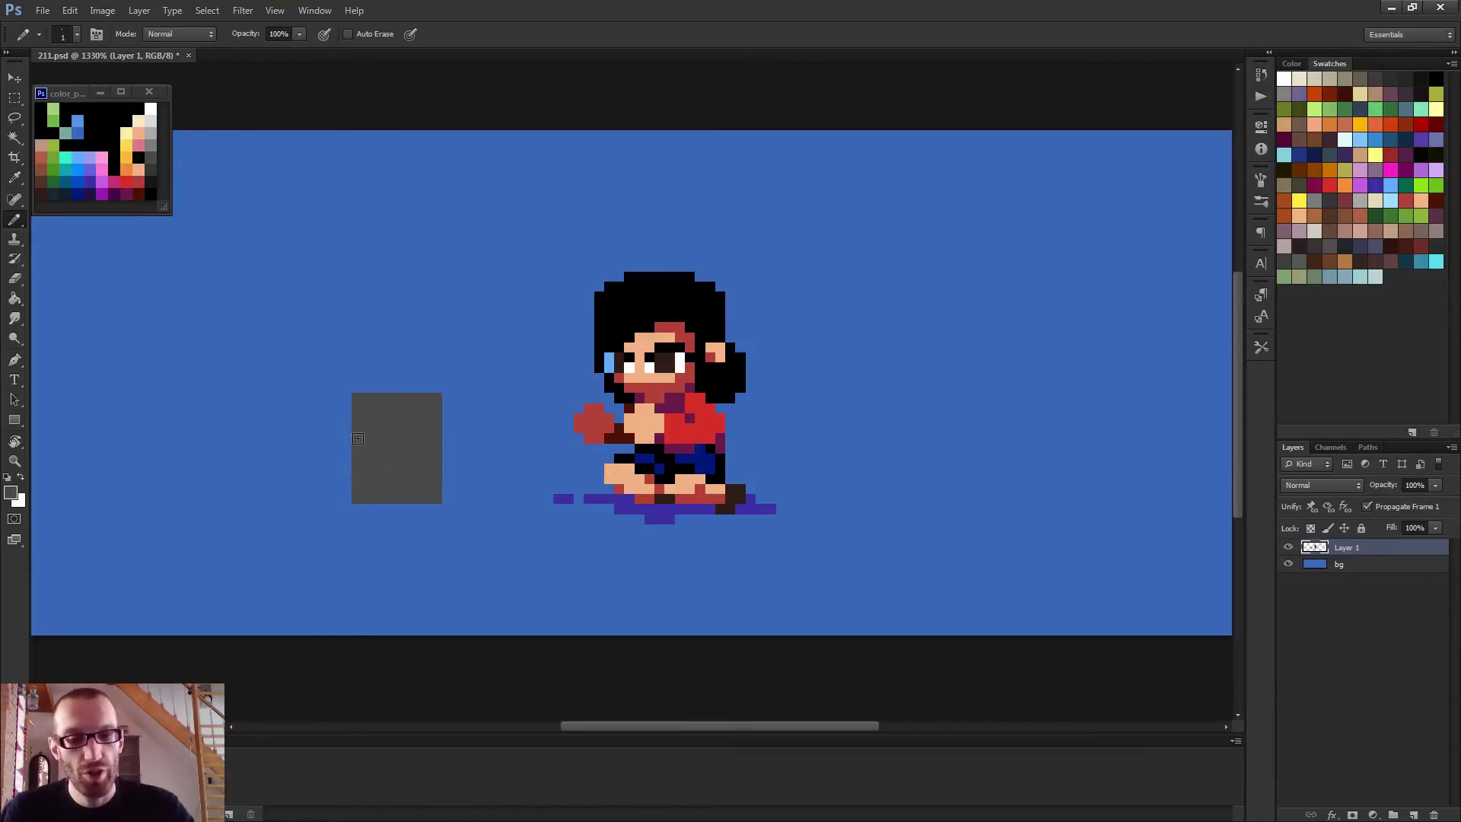
scroll(353, 438, up, 1)
alt+click(154, 144)
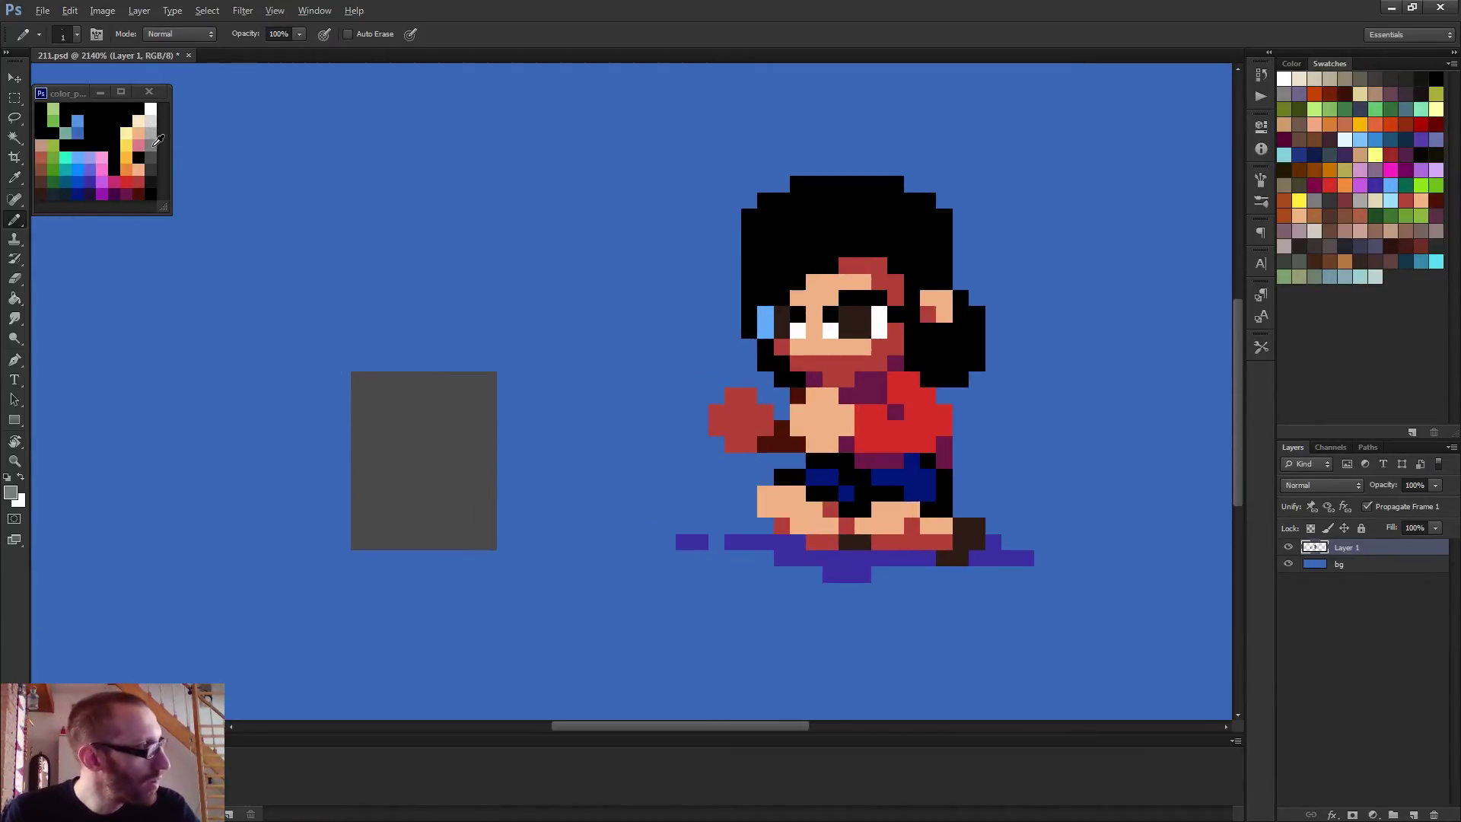
click(388, 377)
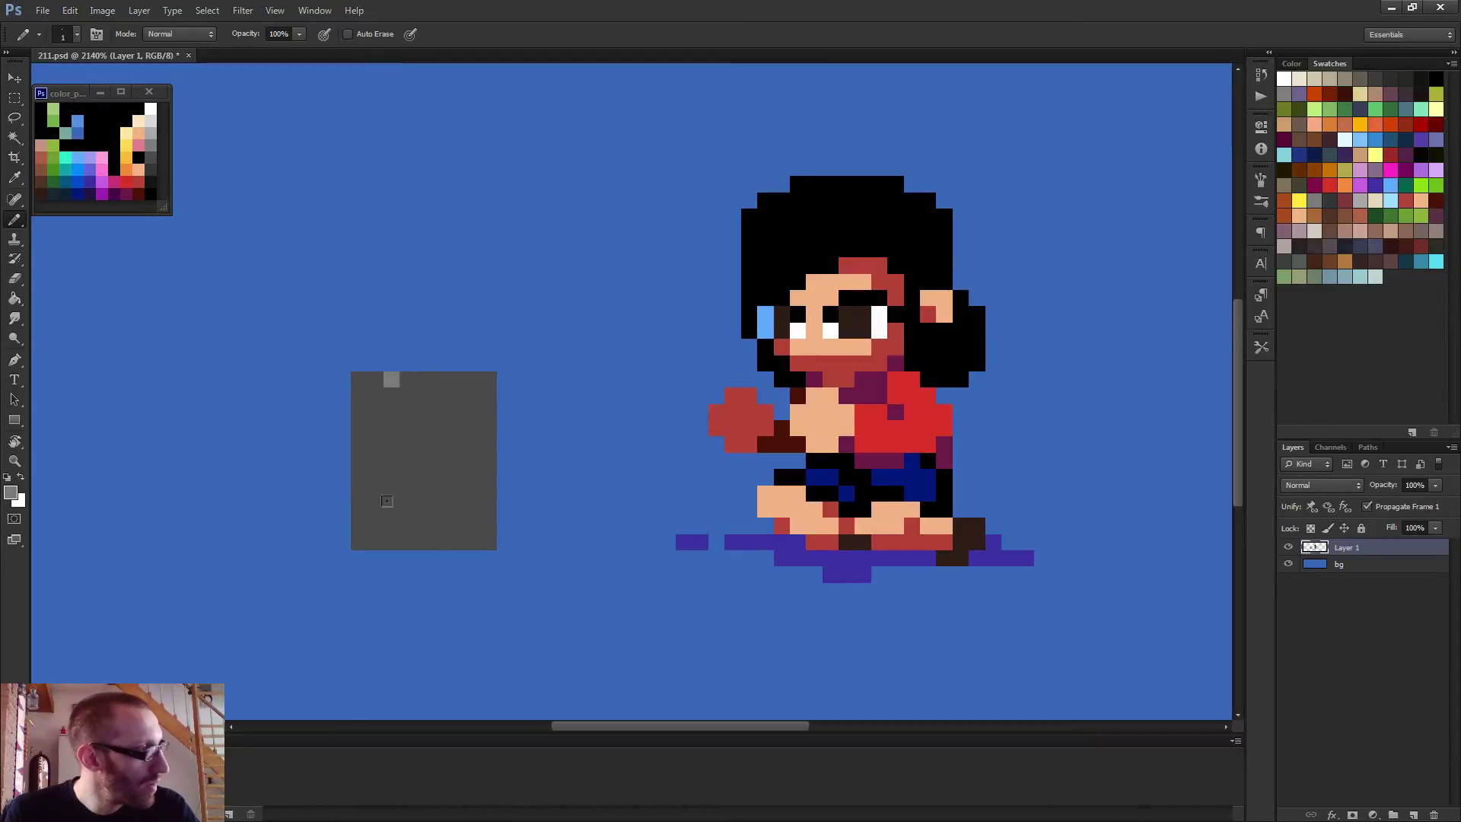
shift+click(392, 542)
shift+click(489, 542)
shift+click(489, 373)
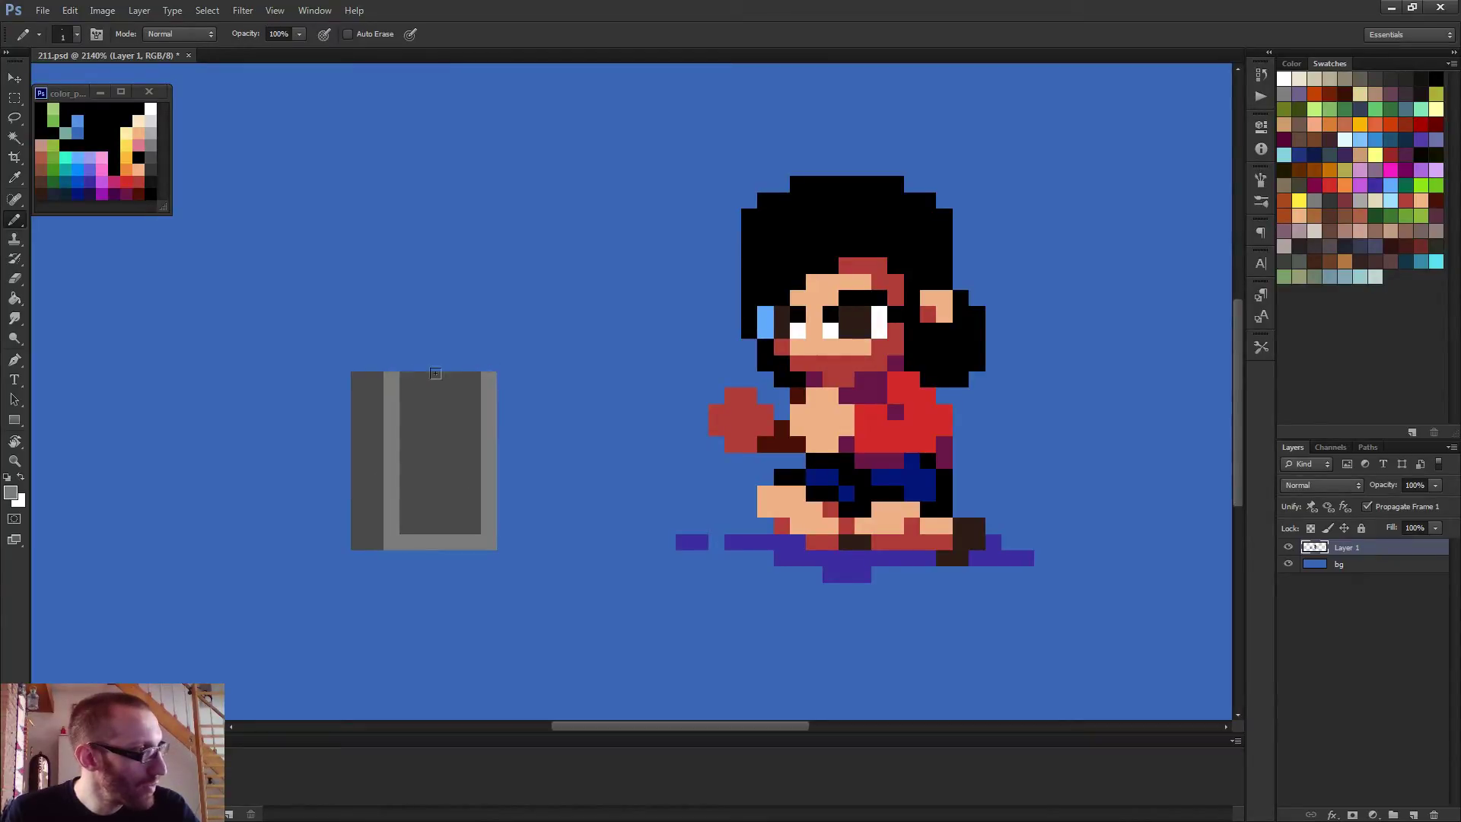
shift+click(403, 375)
Fill the outlined front face with the same medium gray using the Paint Bucket, and return to the Pencil
key(g)
click(453, 435)
key(b)
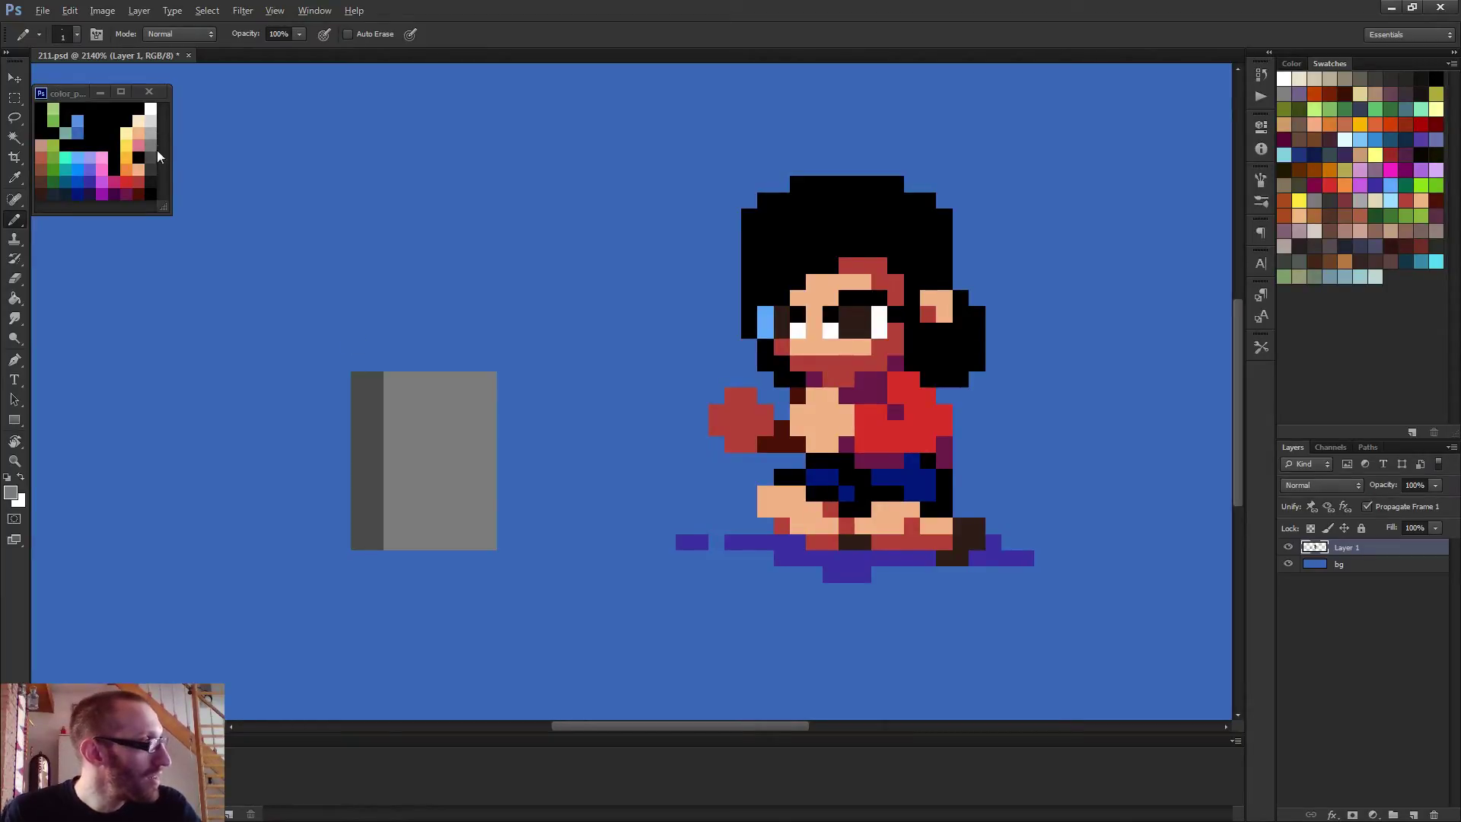
Paint a light gray rounded blob about 4 by 5 pixels in the middle of the front face with a 4 px pencil
click(440, 411)
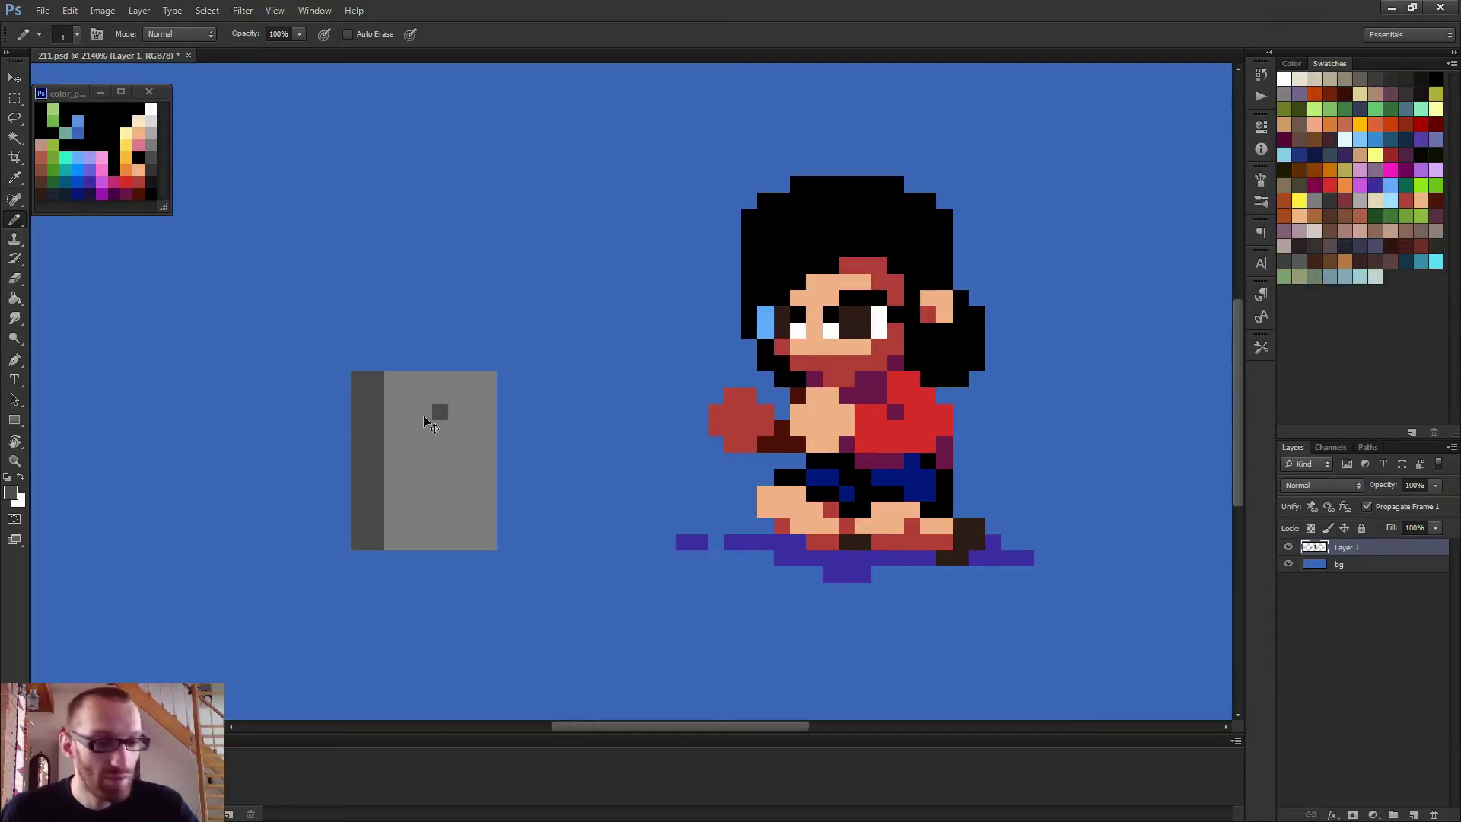
key(ctrl+z)
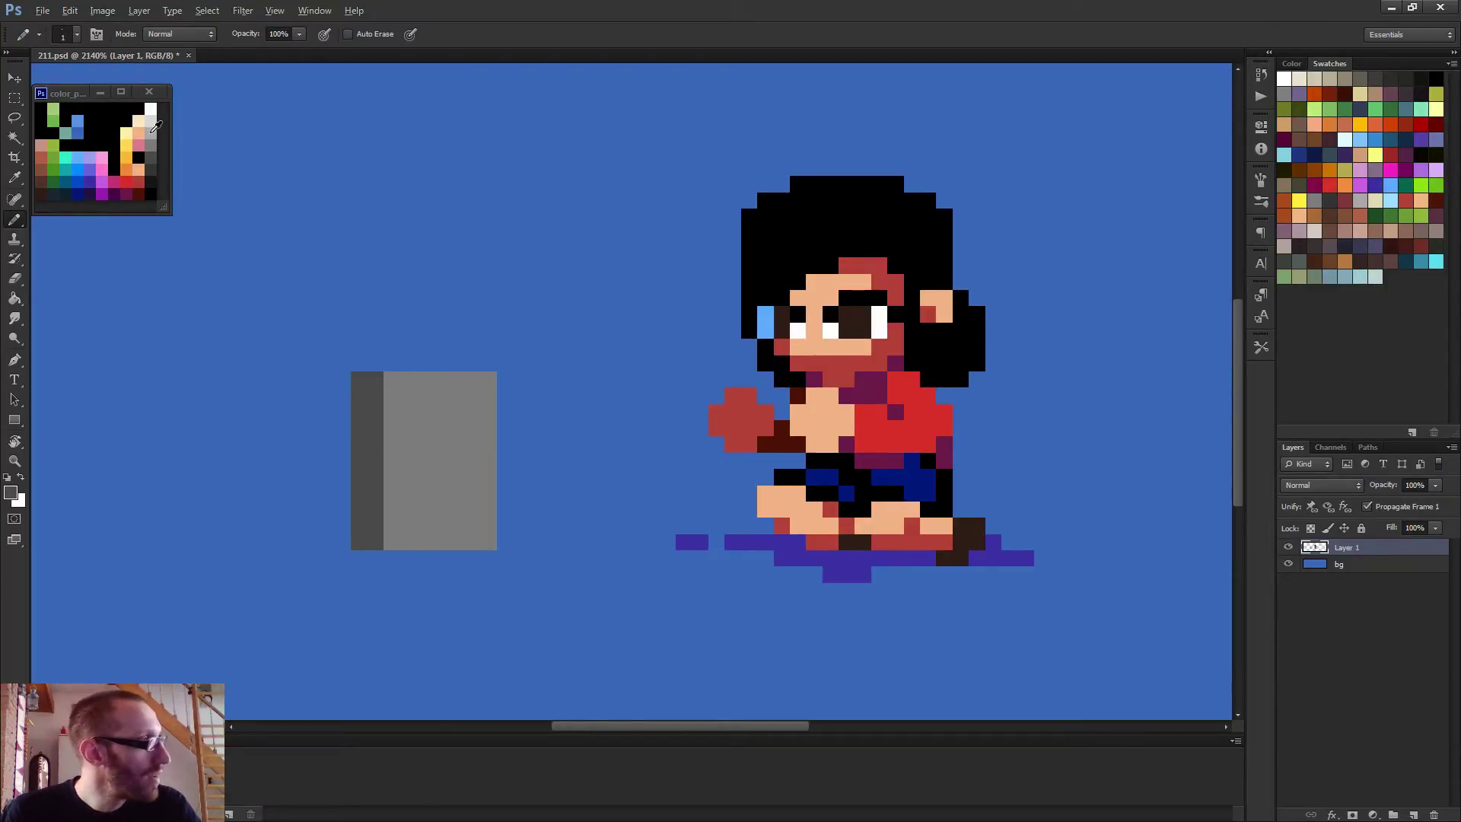
alt+click(156, 125)
click(424, 437)
key(ctrl+z)
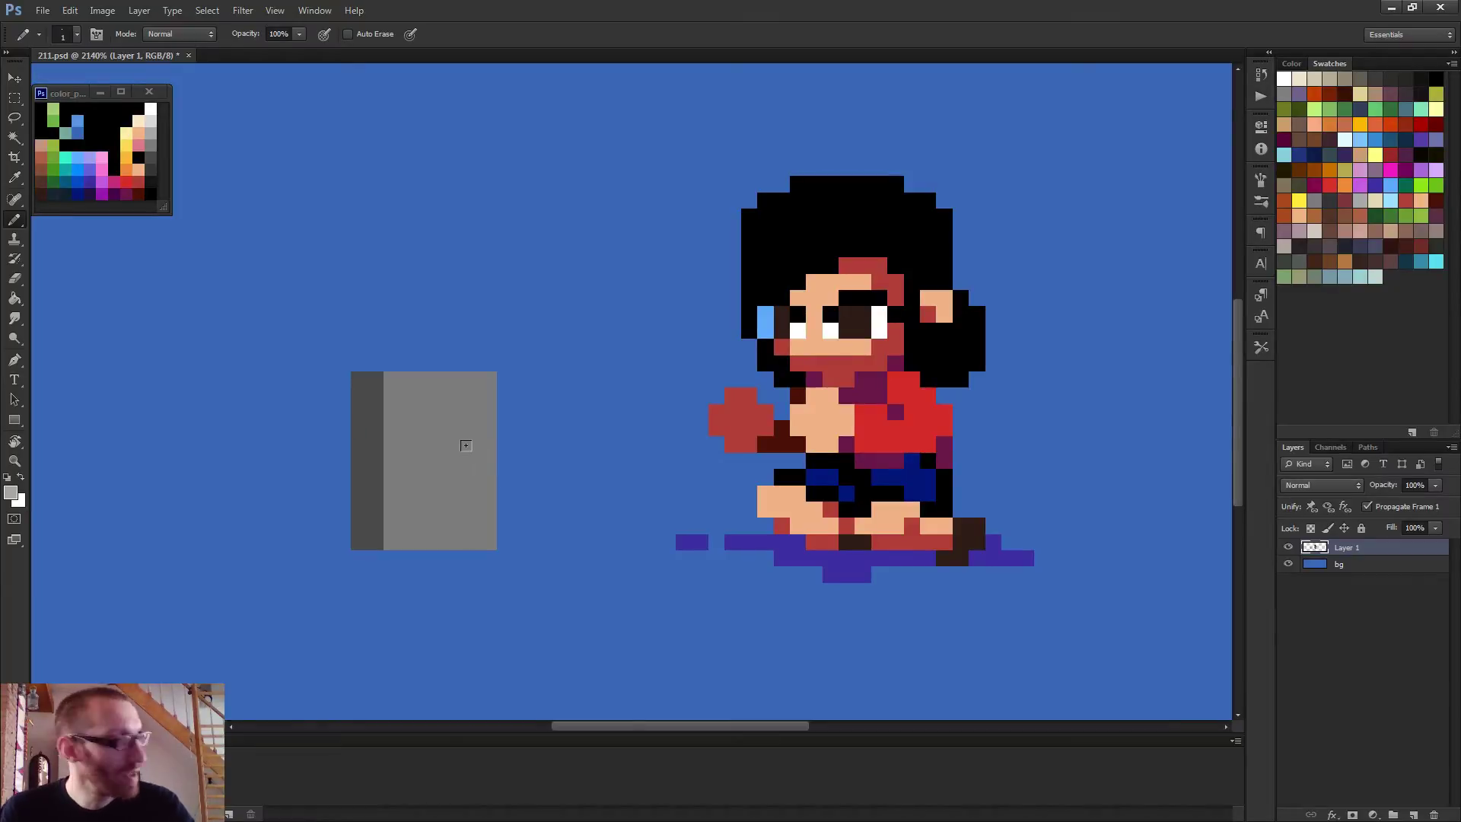
drag(448, 454, 467, 466)
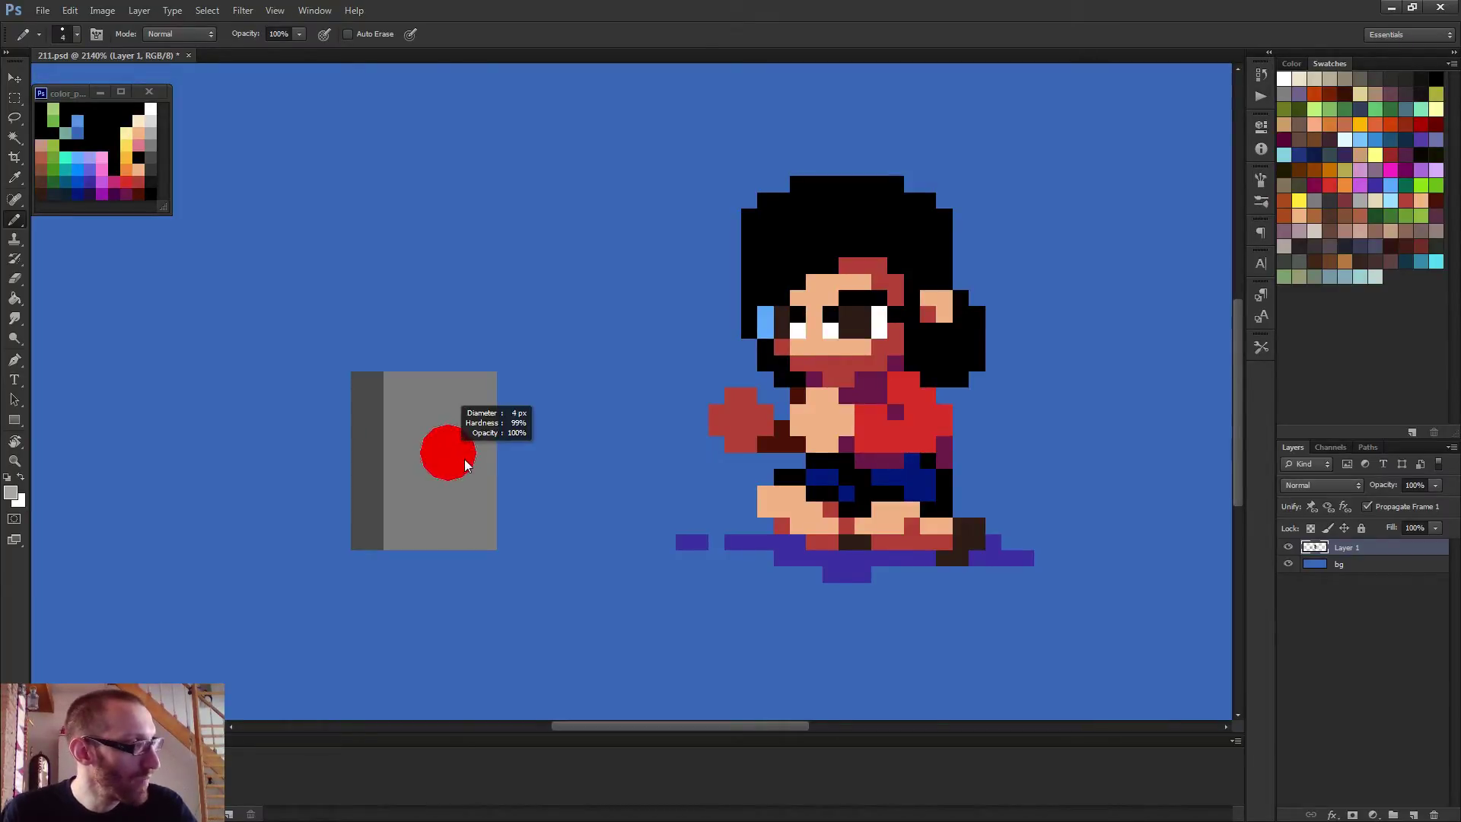
click(424, 447)
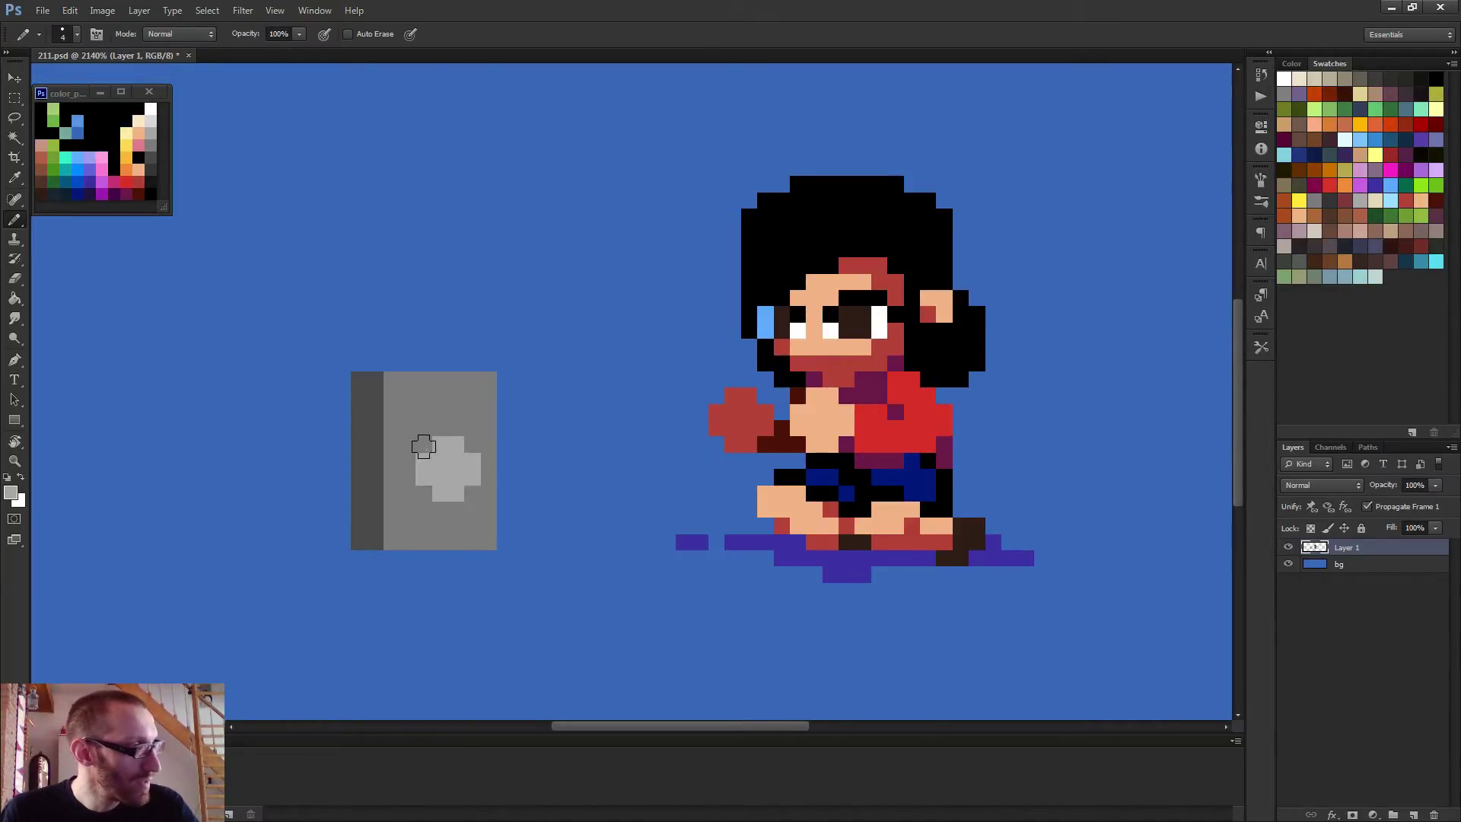
scroll(487, 437, down, 2)
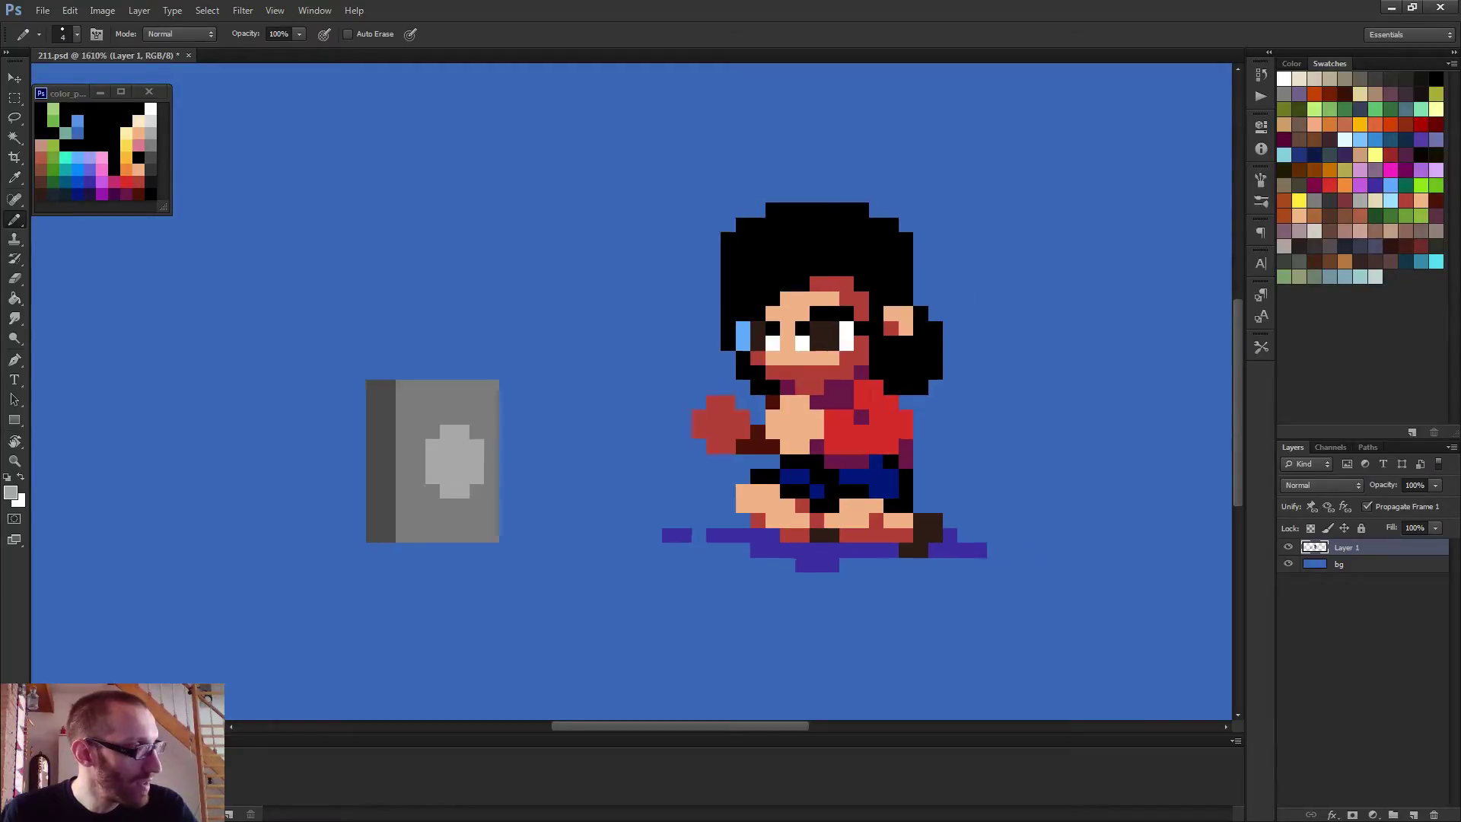
scroll(525, 460, down, 3)
scroll(426, 430, up, 4)
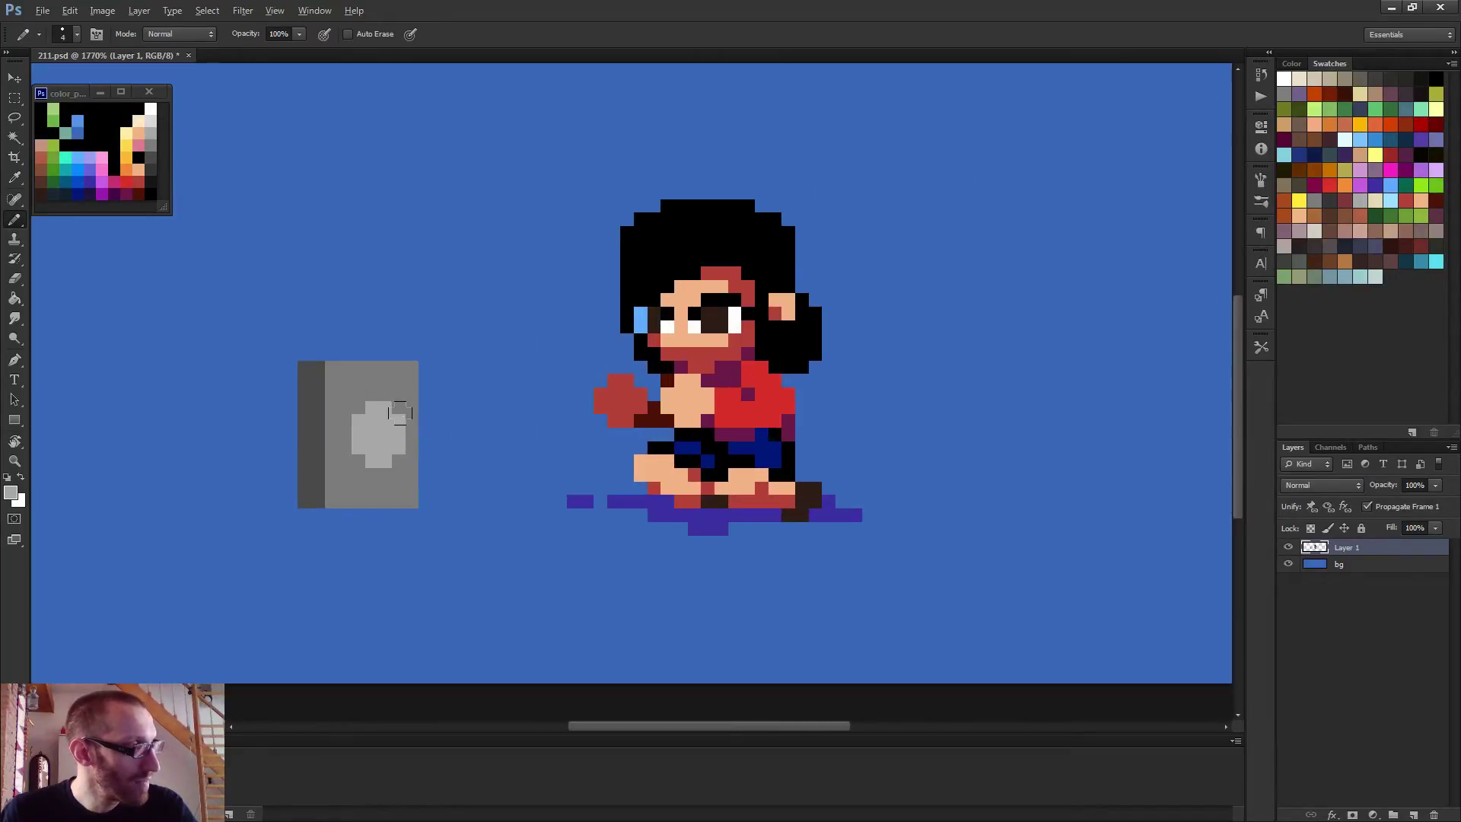
Reduce the pencil to 1 px and place a light gray rivet pixel near the front face's upper-right and lower-right corners
alt+right_click(399, 412)
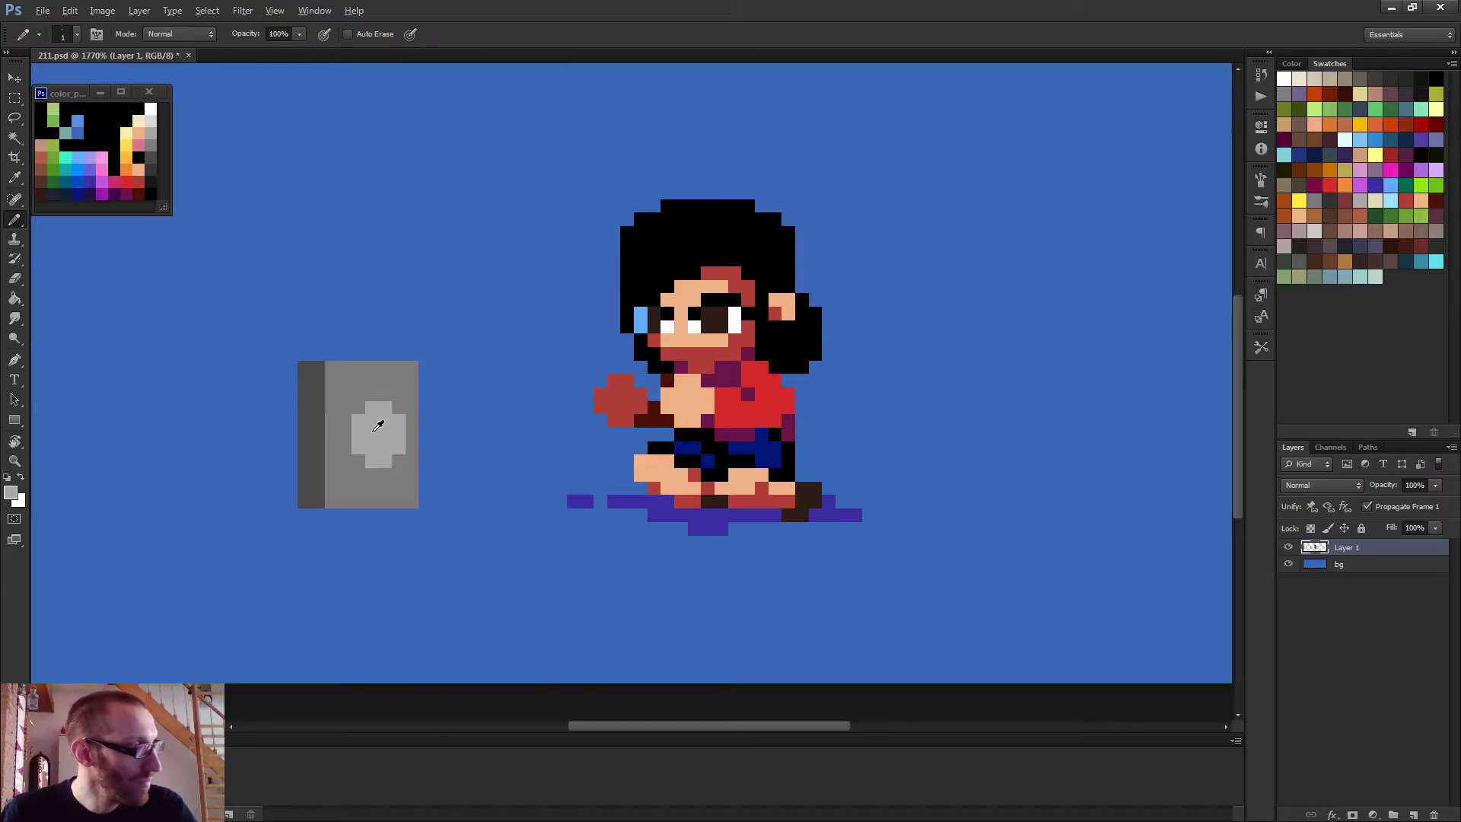
click(398, 380)
click(398, 488)
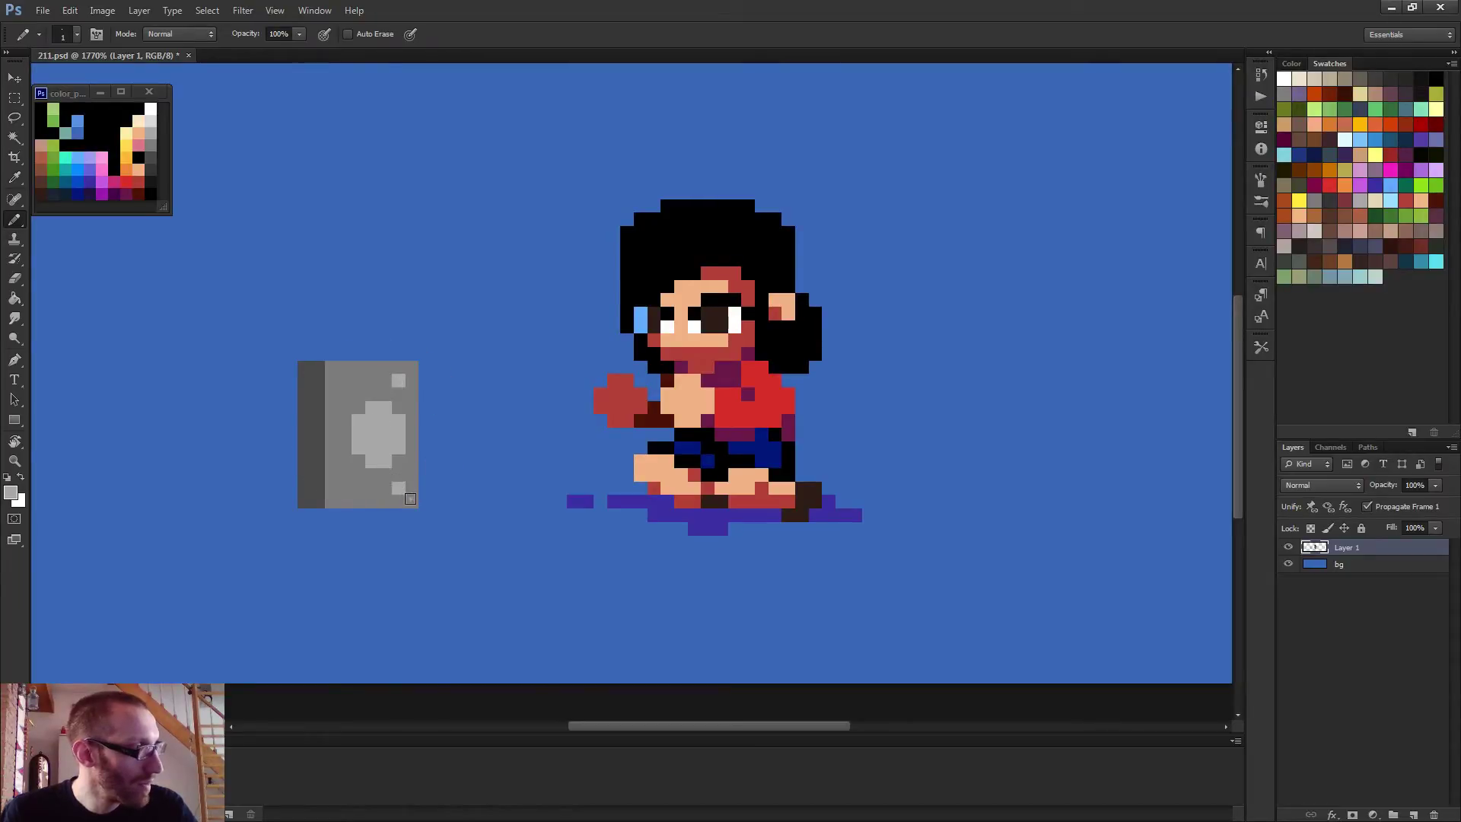
Shade the blob's lower edge in dark gray and connect it to the side strip with two horizontal lines, clearing the stray upper-left pixel
alt+click(316, 421)
click(357, 461)
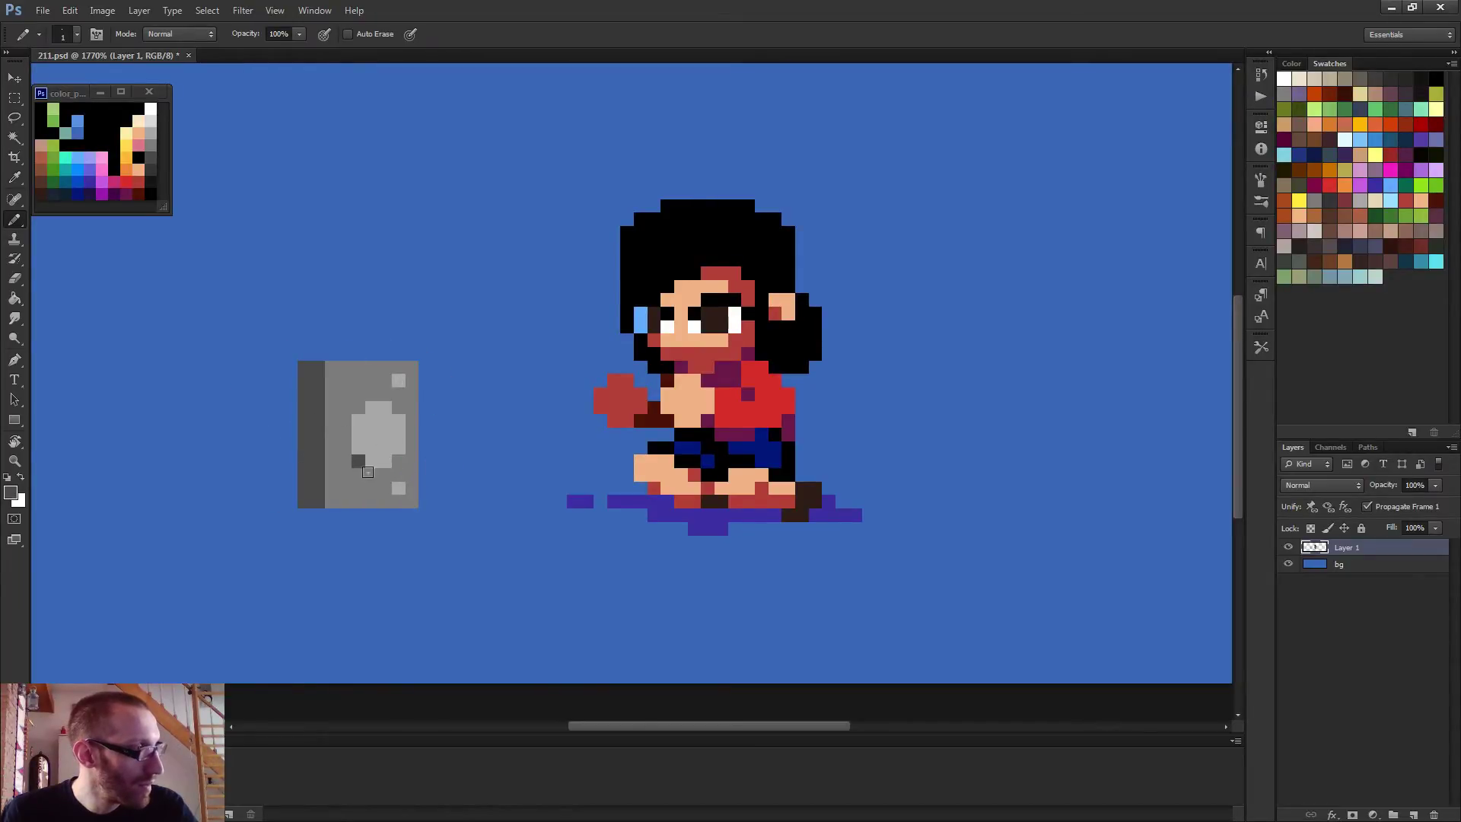
mouse_move(367, 472)
mouse_down()
mouse_move(386, 475)
mouse_move(329, 448)
mouse_move(332, 421)
mouse_up()
click(398, 461)
click(359, 407)
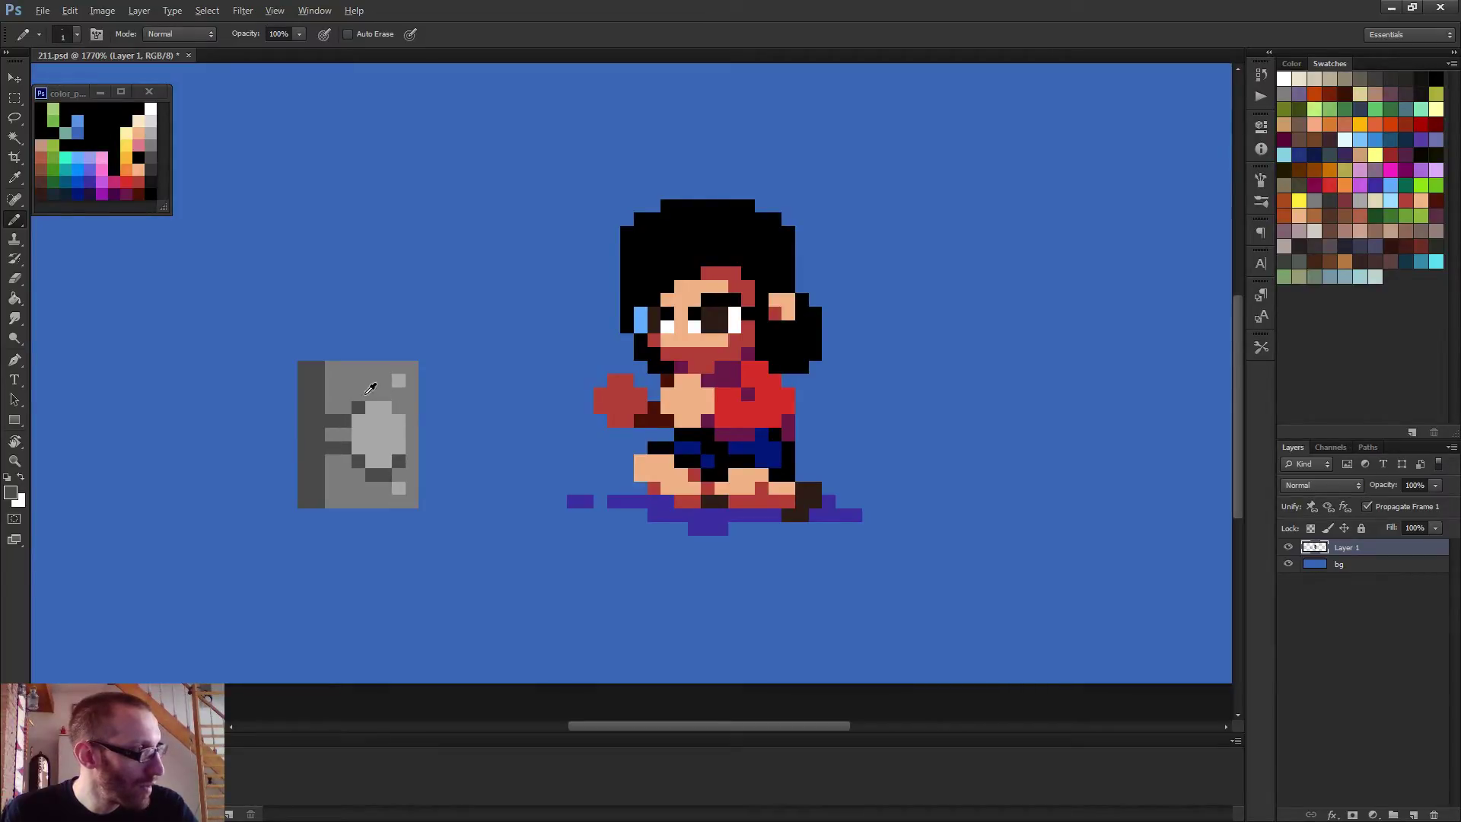
alt+click(371, 389)
click(359, 408)
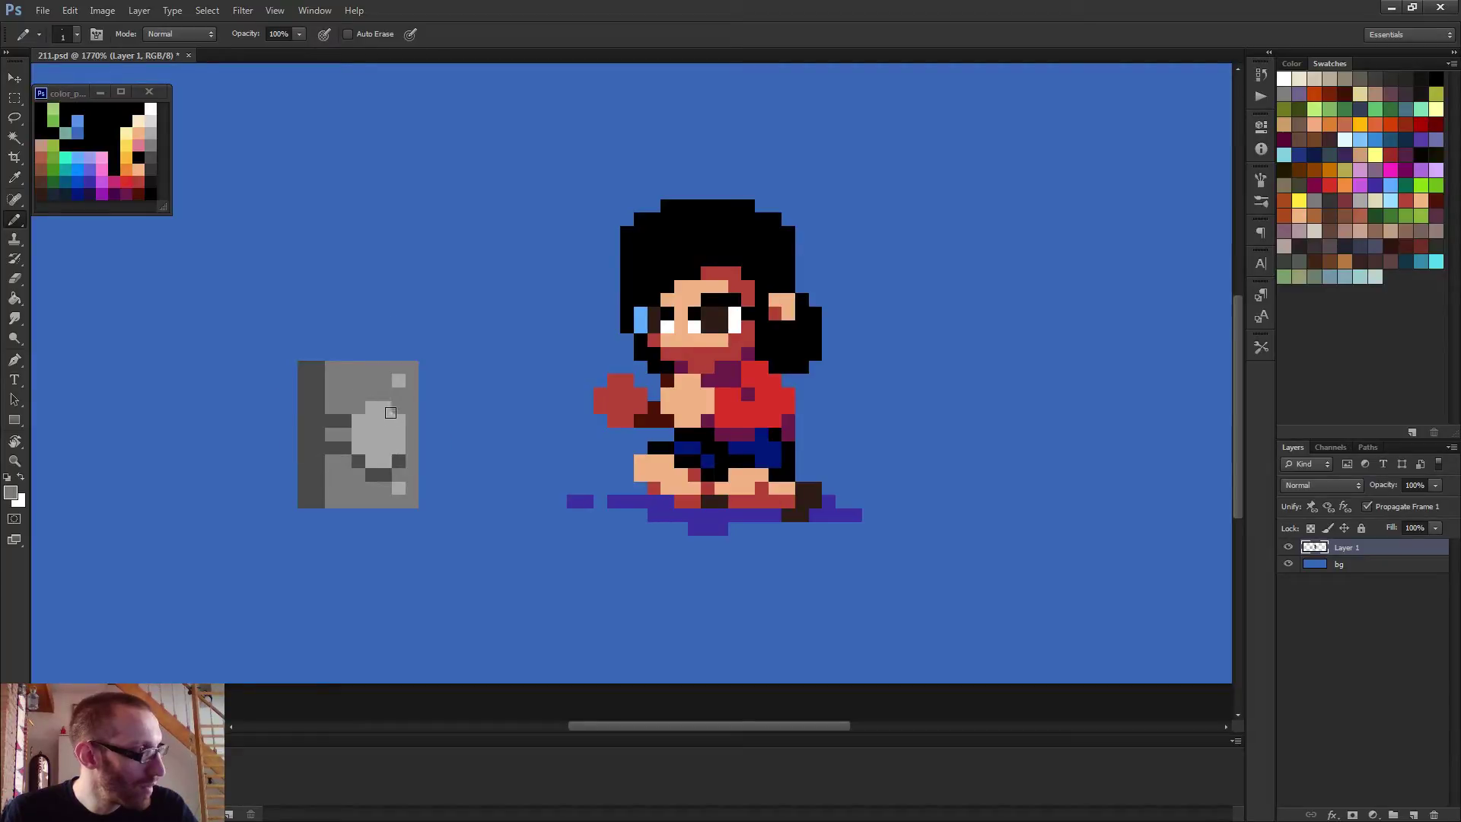
Try a white highlight along the blob's upper-left edge
alt+click(151, 108)
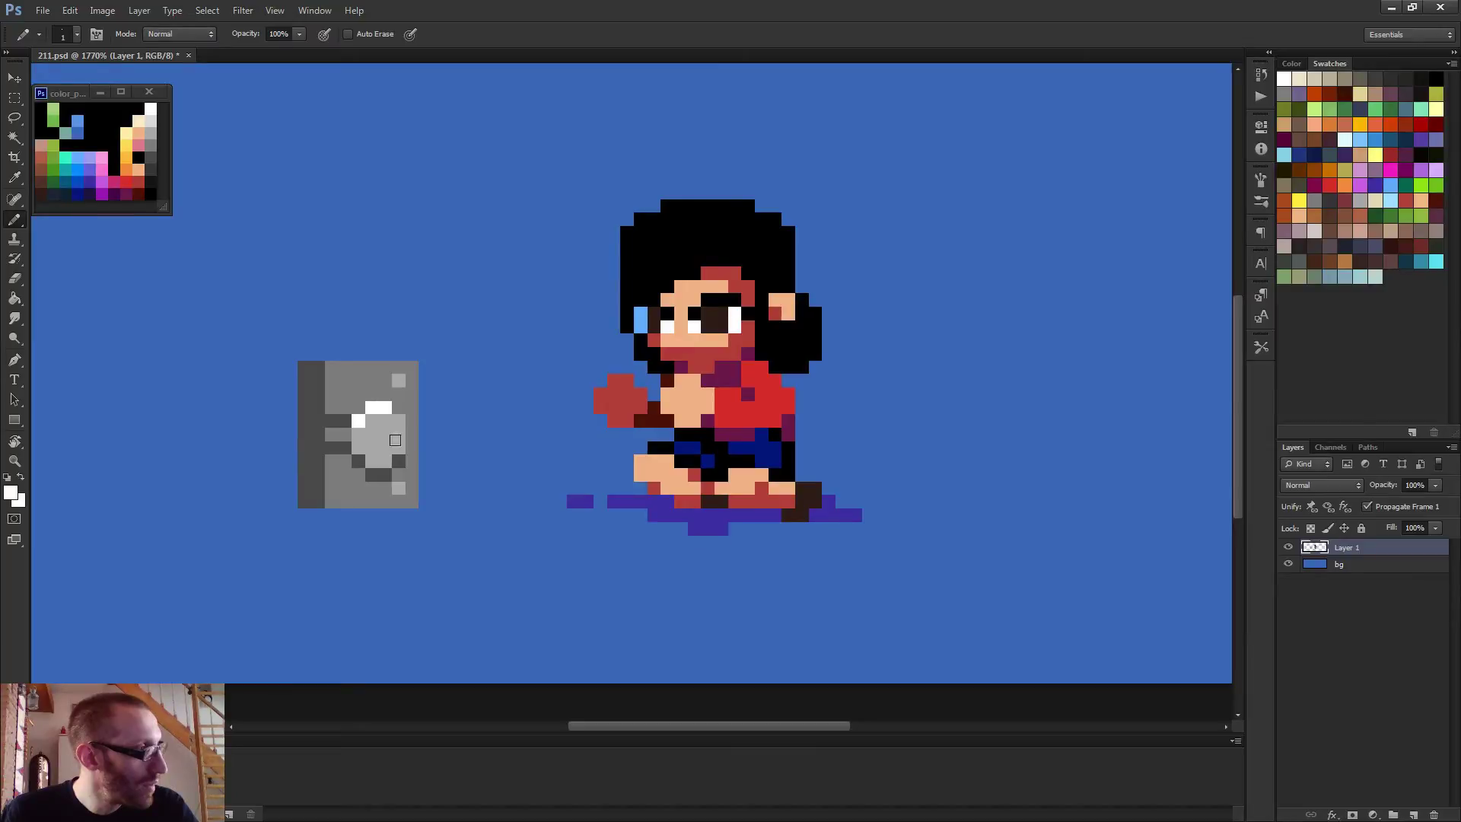
scroll(360, 413, down, 5)
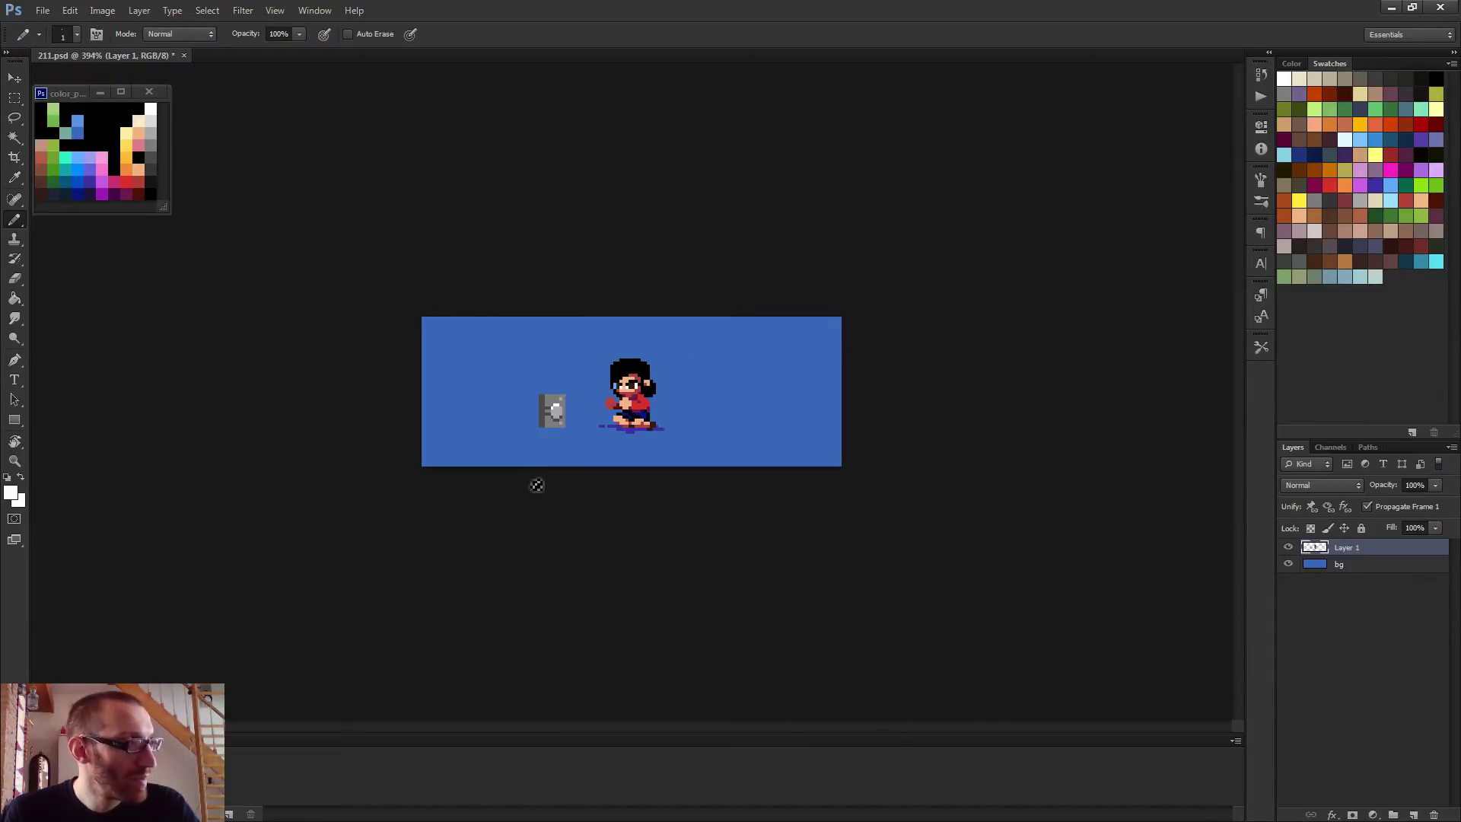
scroll(532, 479, up, 3)
scroll(465, 450, up, 2)
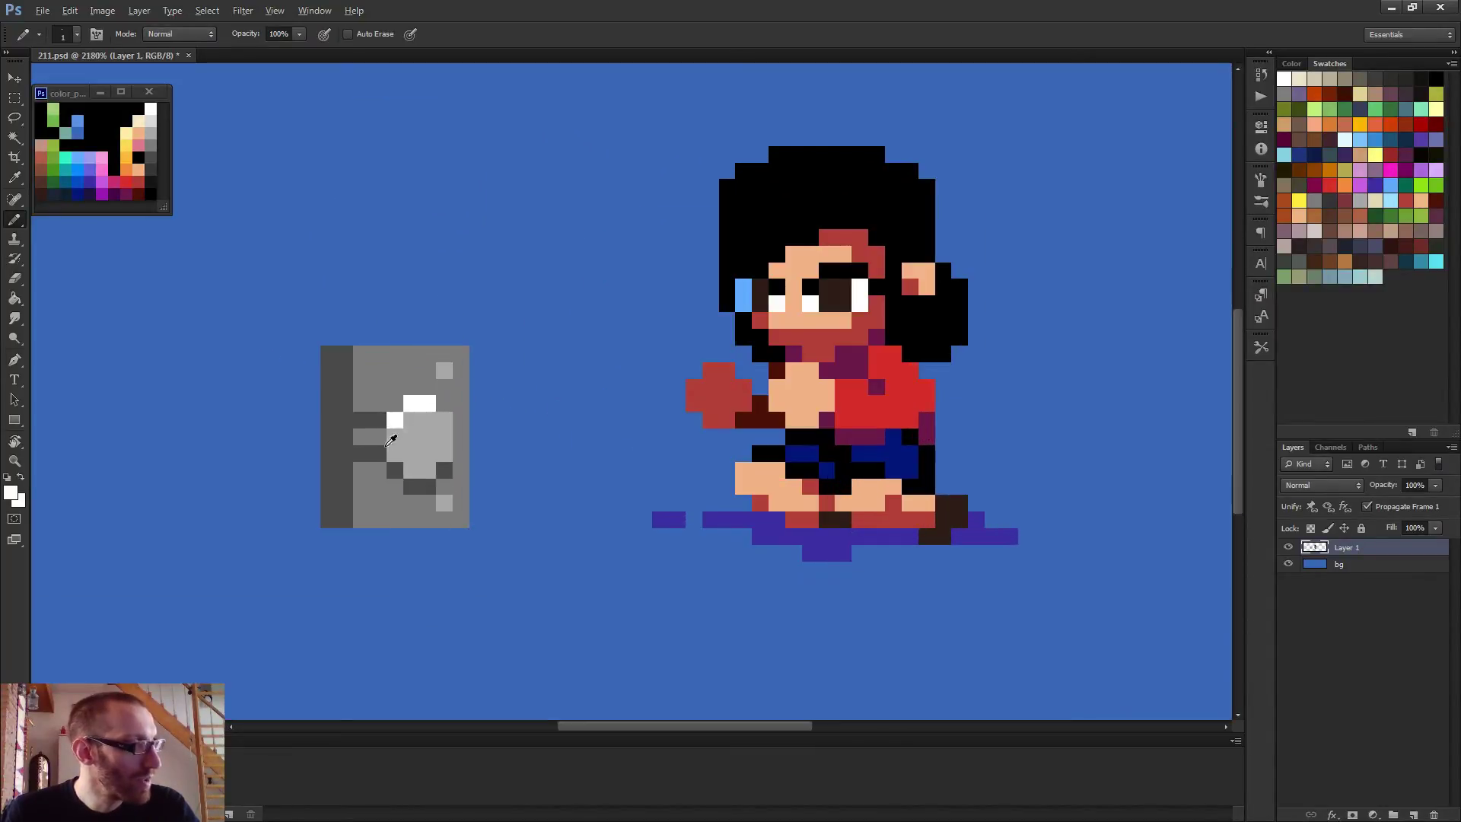
Move the lower connecting line down one pixel and join both lines with a dark gray vertical bar beside the blob
alt+click(378, 443)
alt+click(371, 444)
drag(372, 449, 358, 455)
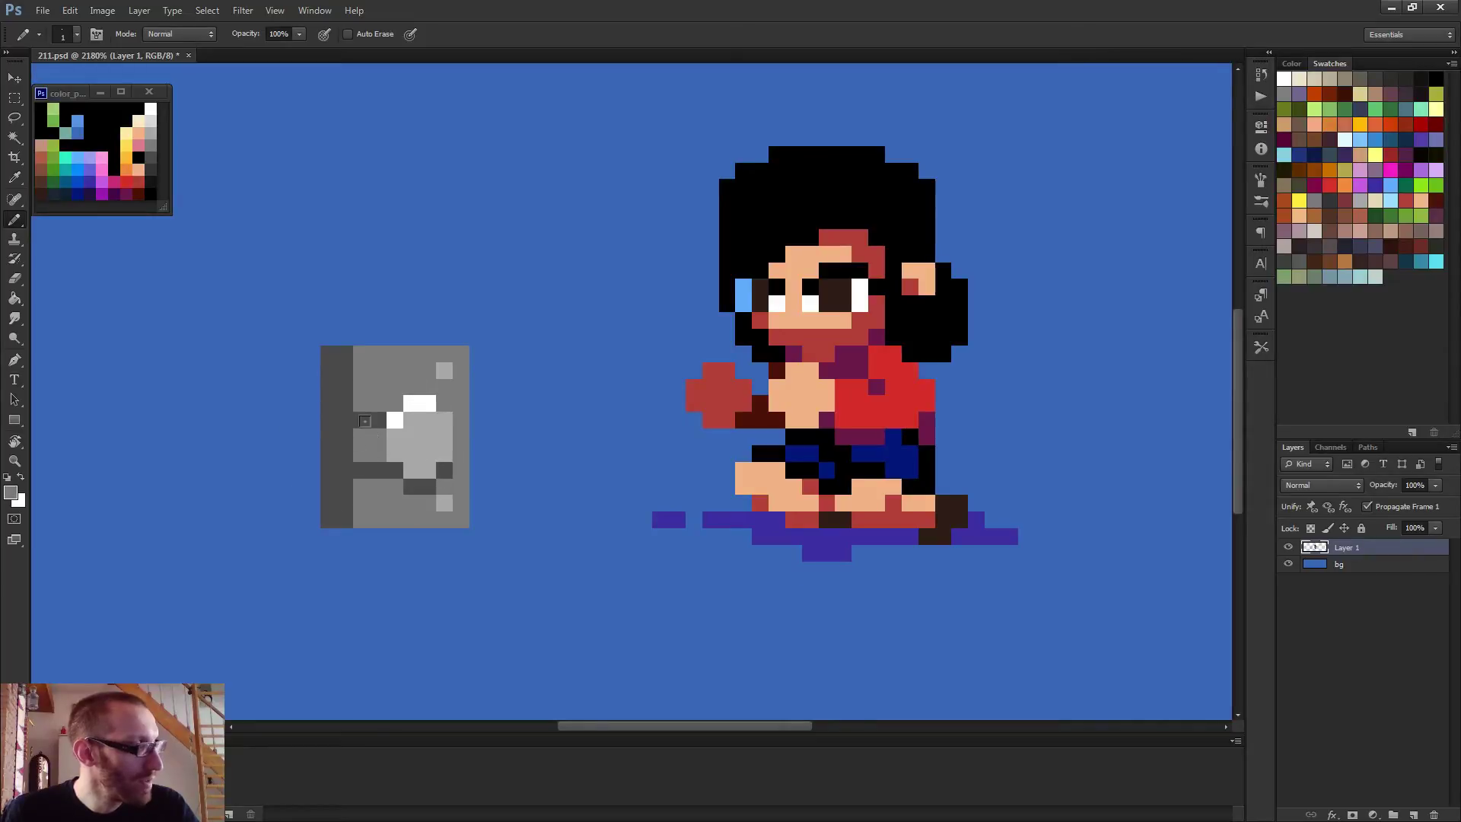
alt+click(365, 421)
mouse_move(396, 403)
mouse_down()
mouse_move(353, 395)
mouse_move(366, 436)
mouse_move(371, 417)
mouse_move(439, 425)
mouse_move(418, 377)
mouse_move(389, 409)
mouse_move(407, 394)
mouse_move(471, 461)
mouse_move(416, 464)
mouse_up()
click(361, 402)
Paint over the blob's white highlight with the blob's light gray
alt+click(363, 437)
alt+click(428, 425)
scroll(476, 464, down, 2)
click(423, 464)
Touch up the dark gray shading around the blob and extend the horizontal lines to the front face's right edge
alt+click(392, 449)
click(424, 475)
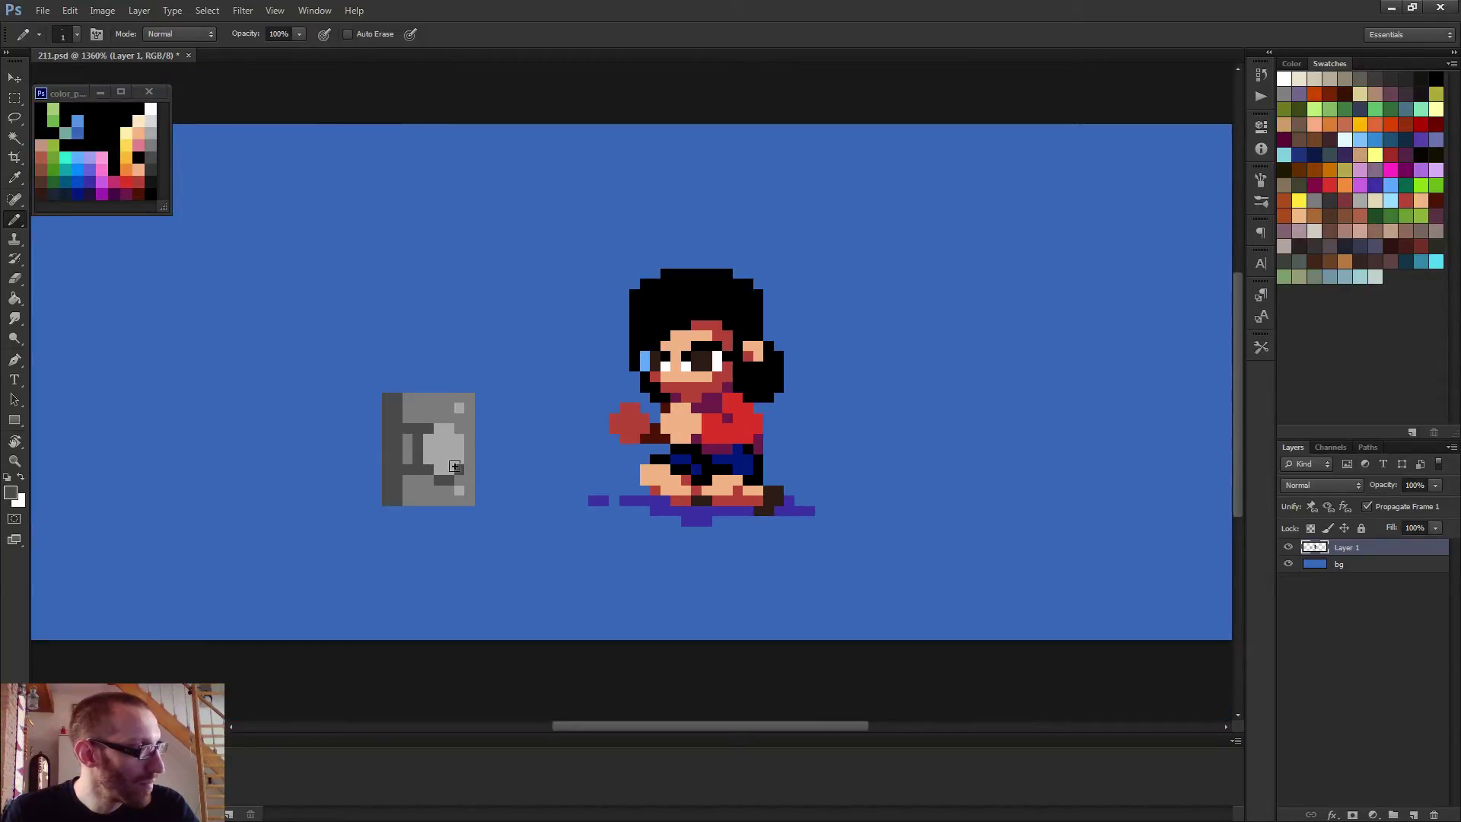
scroll(455, 465, down, 2)
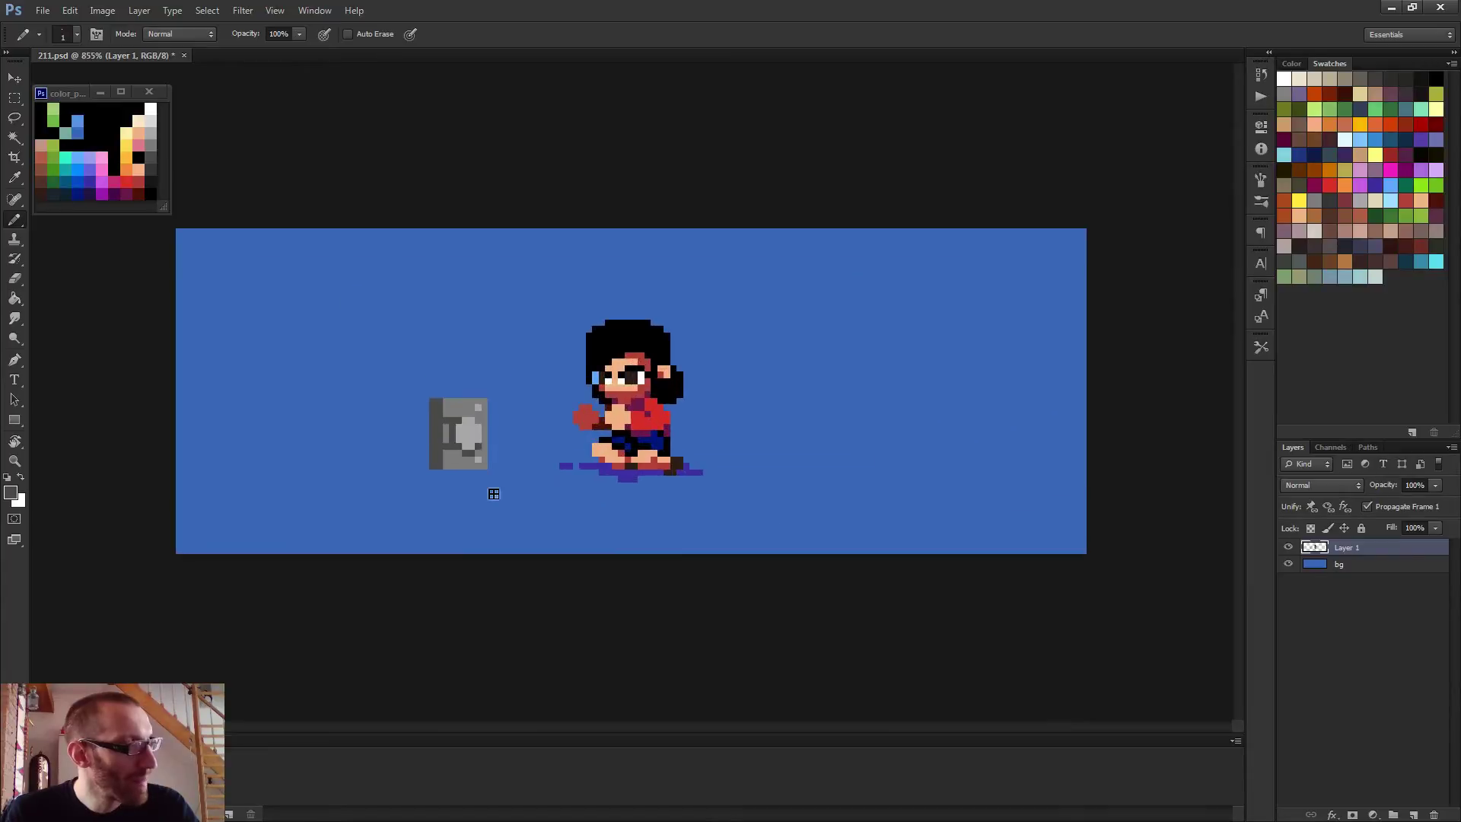
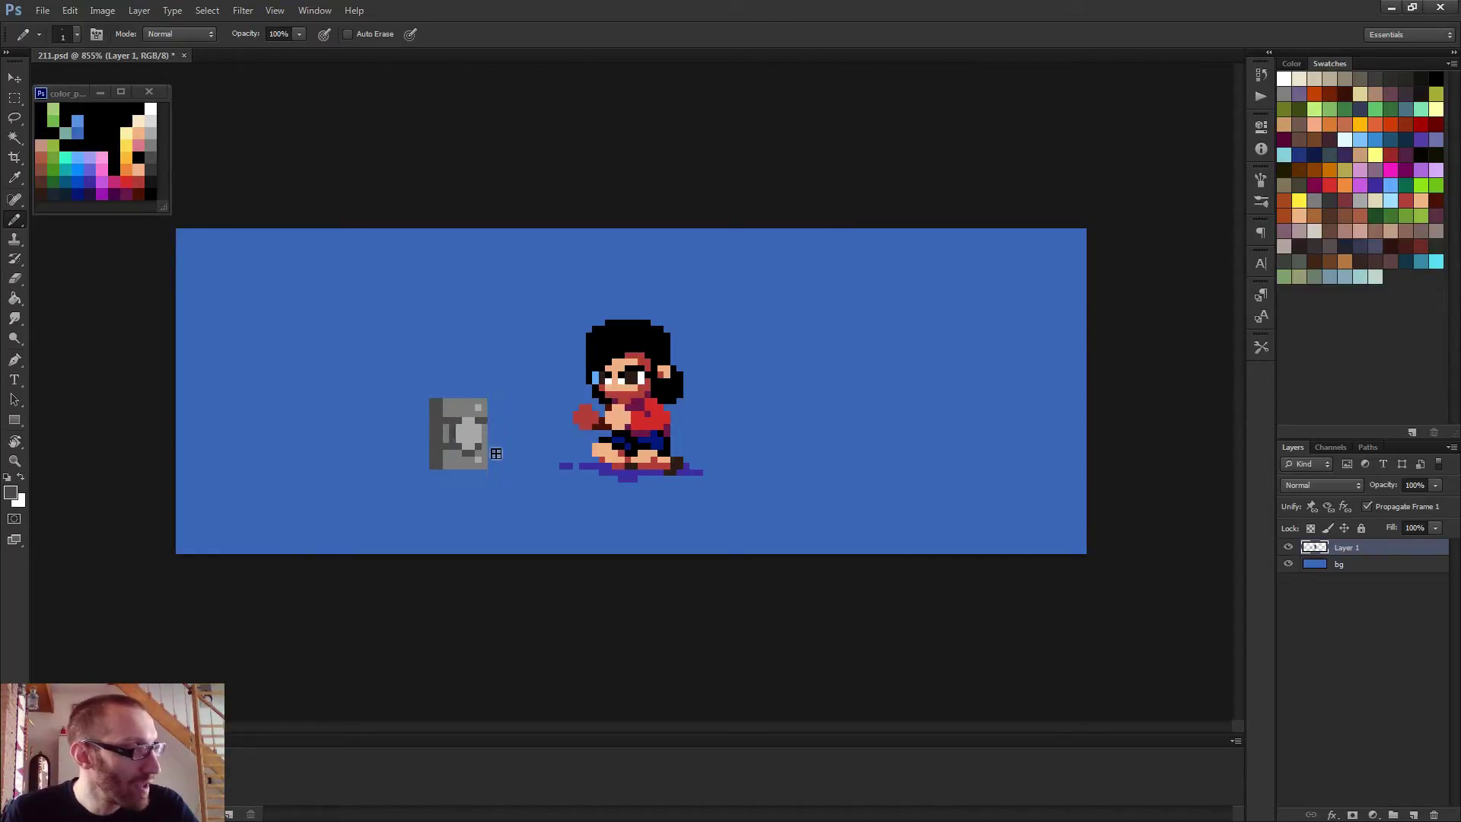
scroll(556, 470, down, 3)
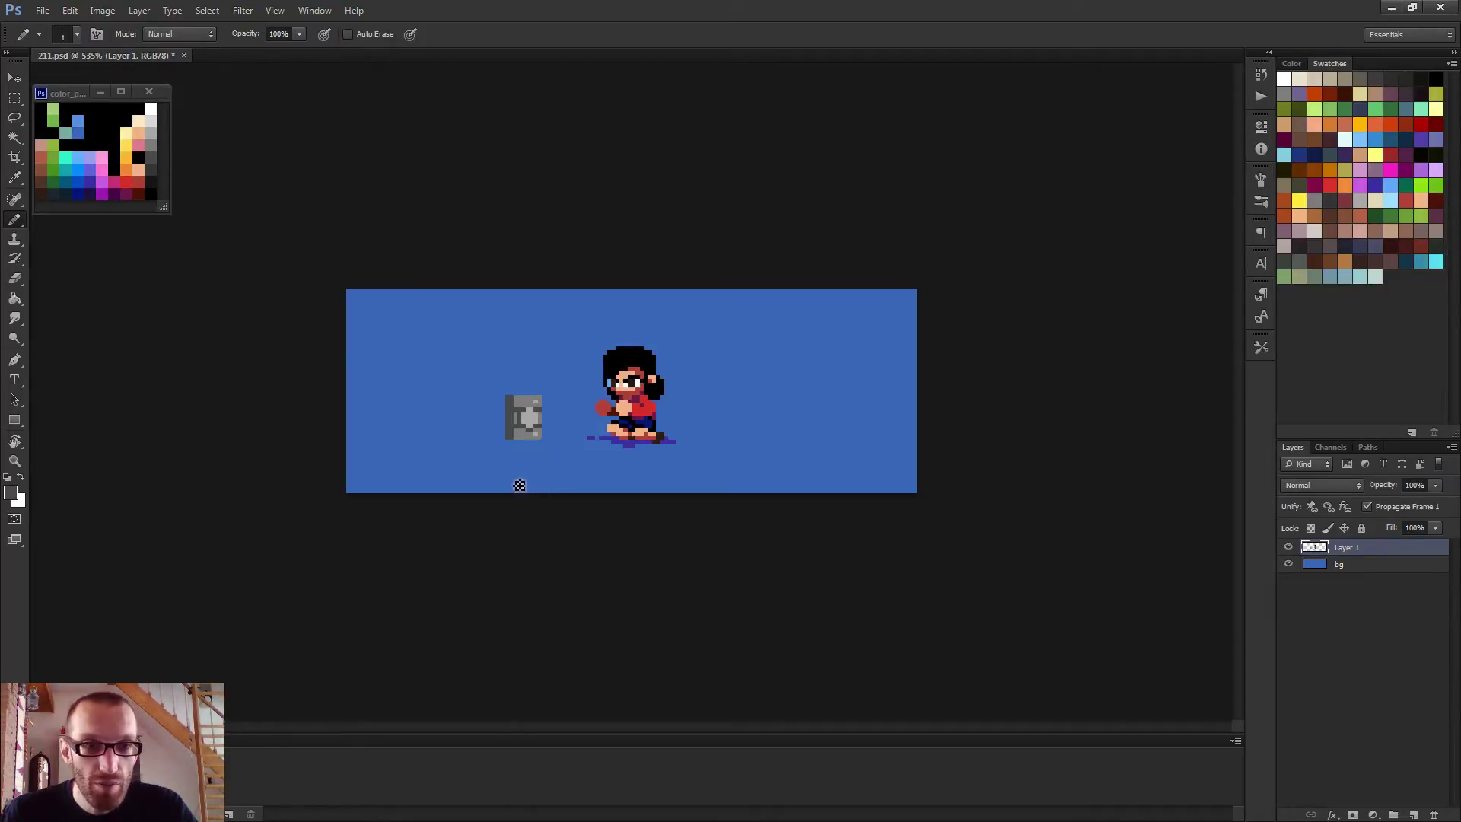
scroll(535, 464, up, 5)
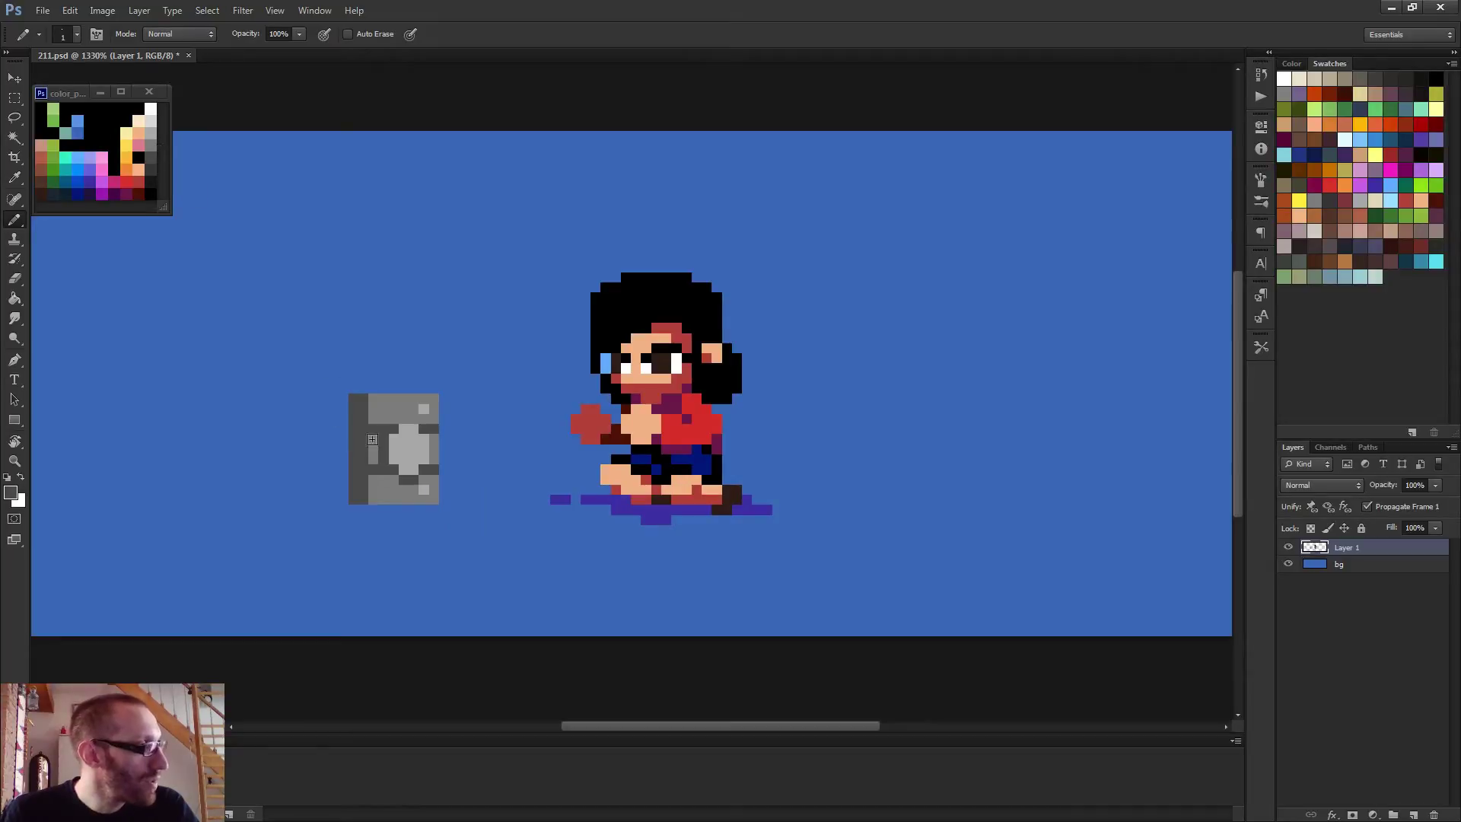
Repaint the box's 2-pixel left side strip in a darker gray from the palette
alt+click(385, 417)
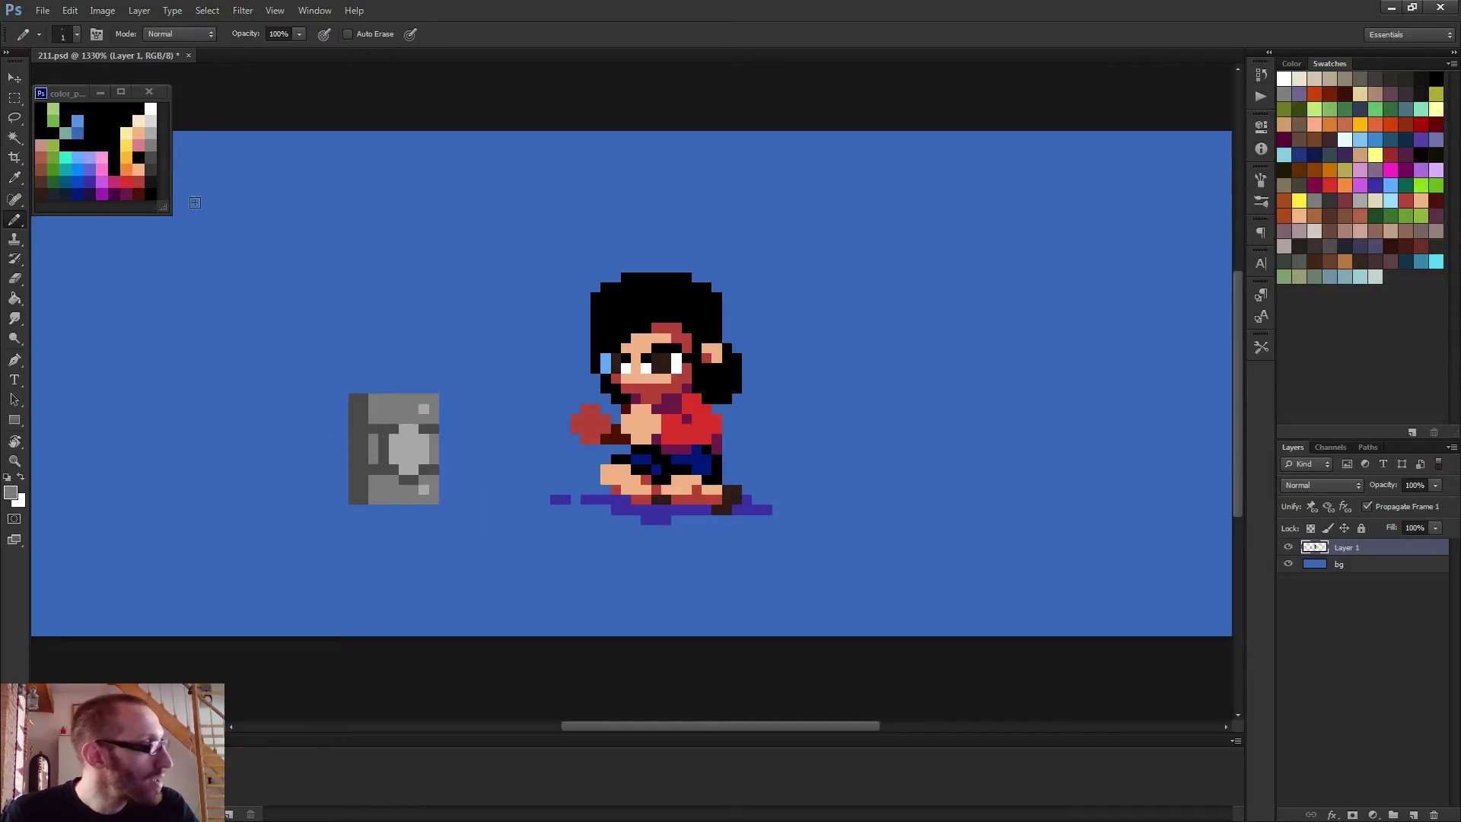
alt+click(384, 432)
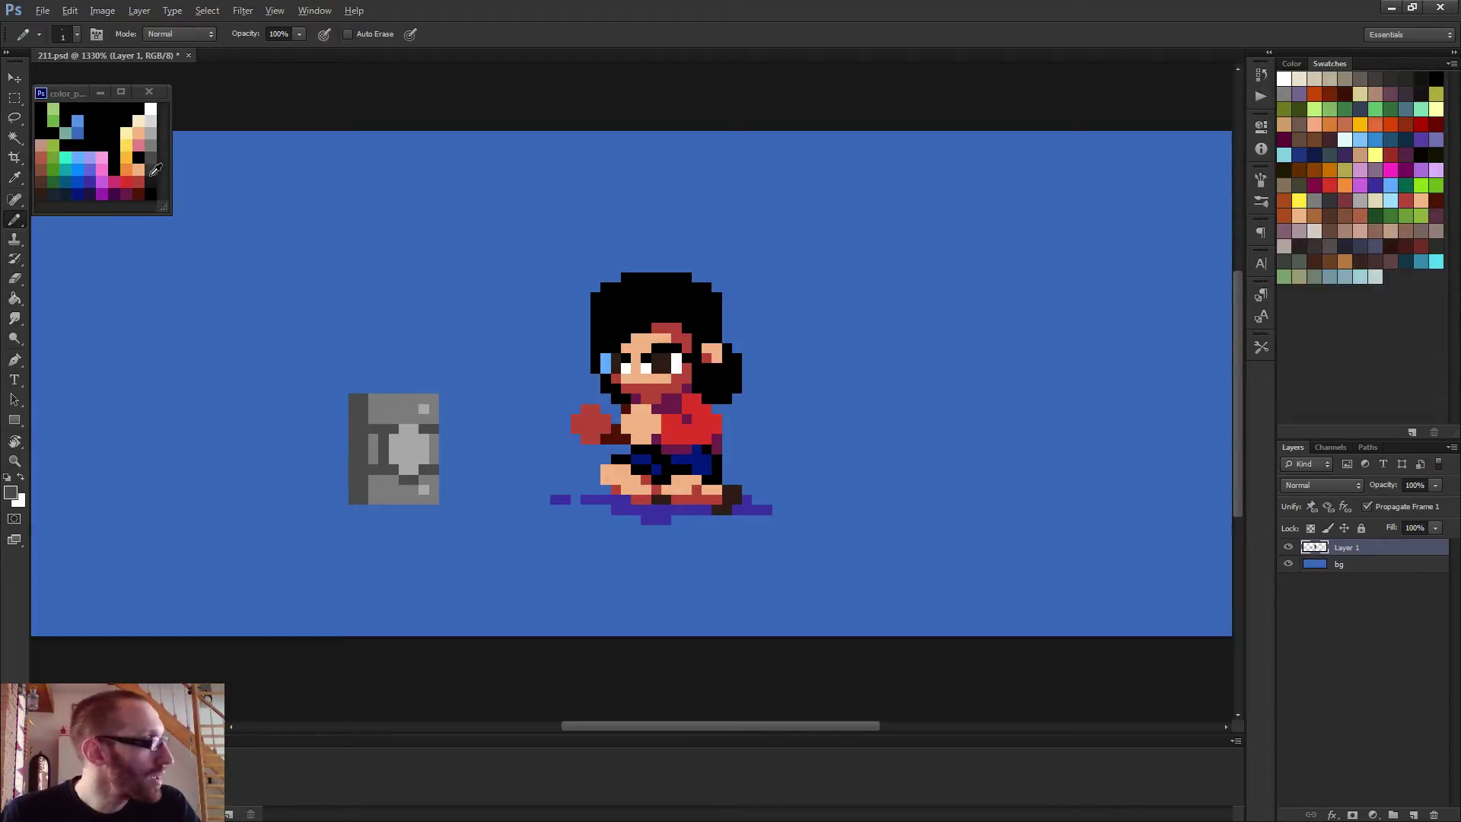
alt+click(152, 163)
drag(360, 416, 359, 495)
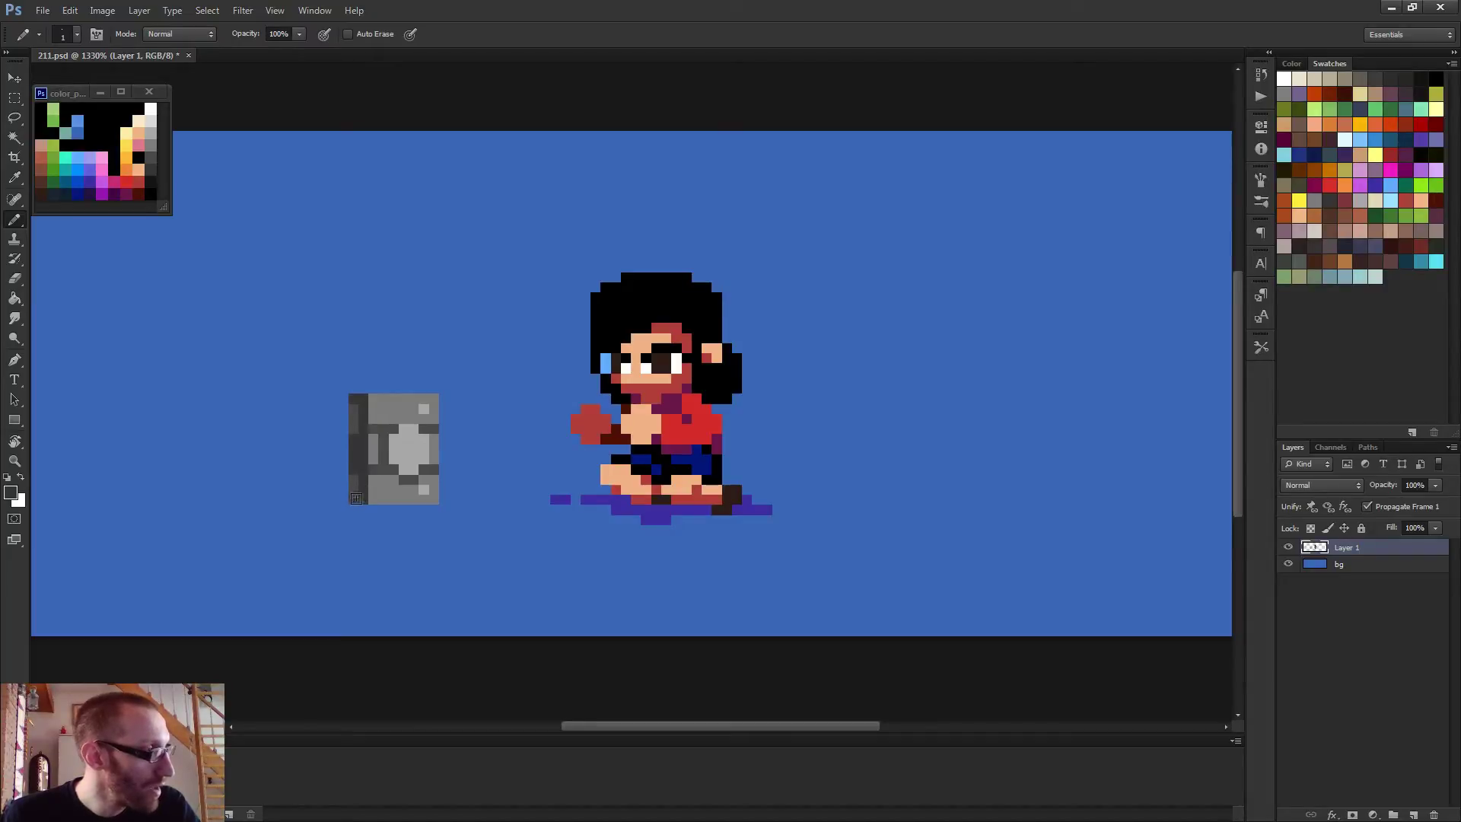
scroll(411, 452, down, 2)
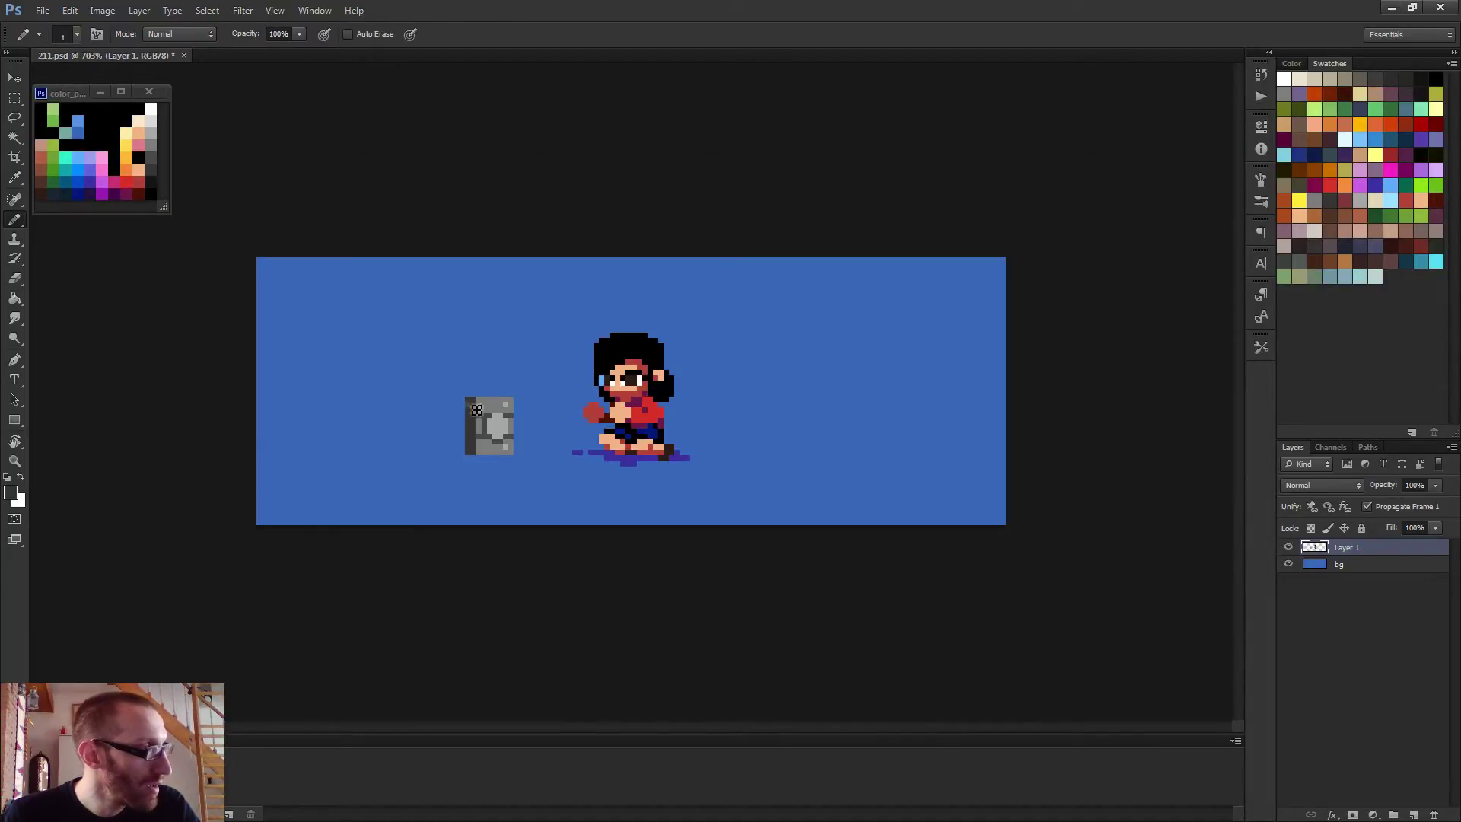
scroll(527, 473, down, 1)
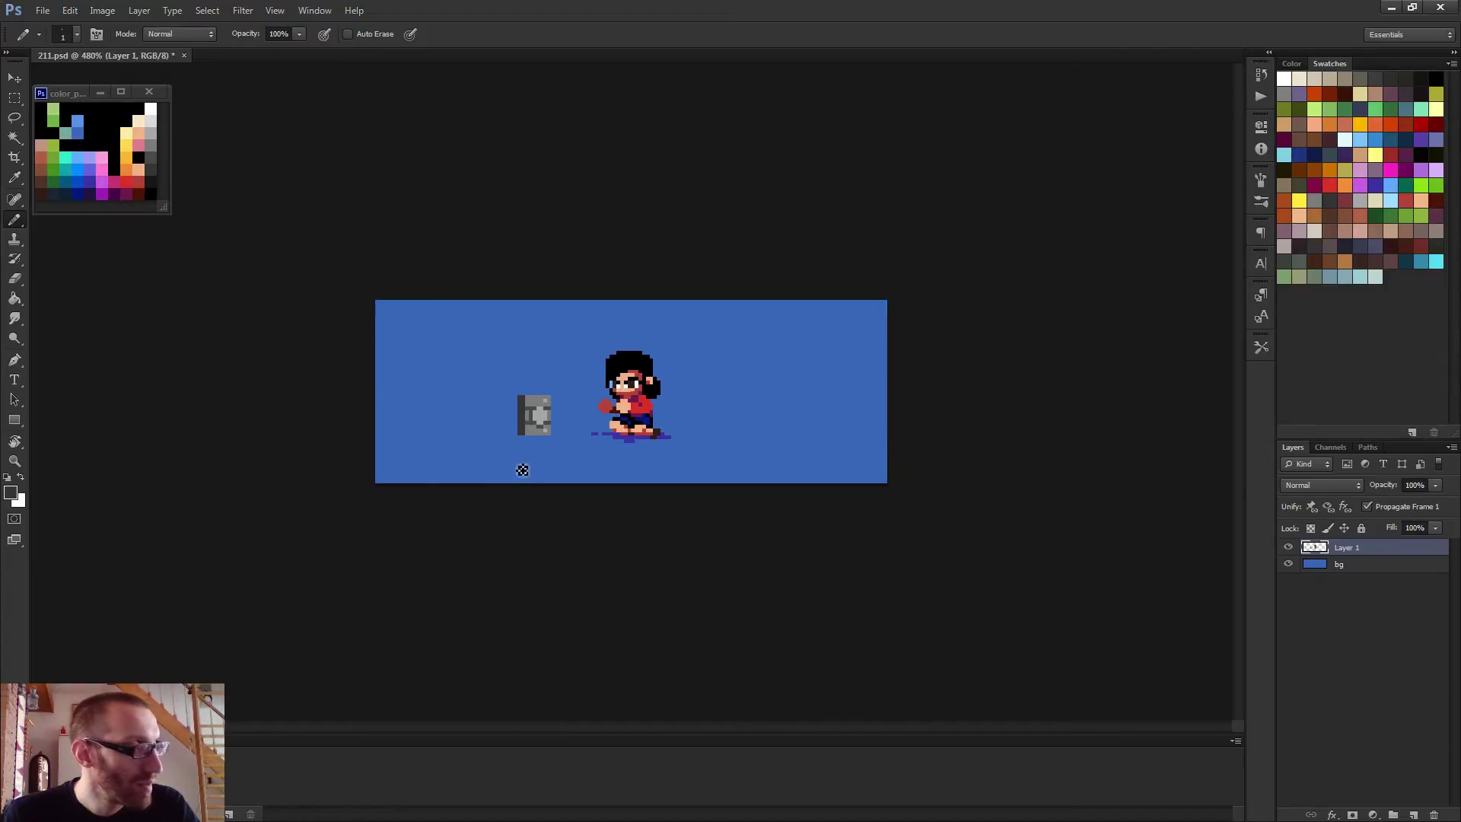
scroll(521, 470, up, 1)
scroll(533, 472, down, 2)
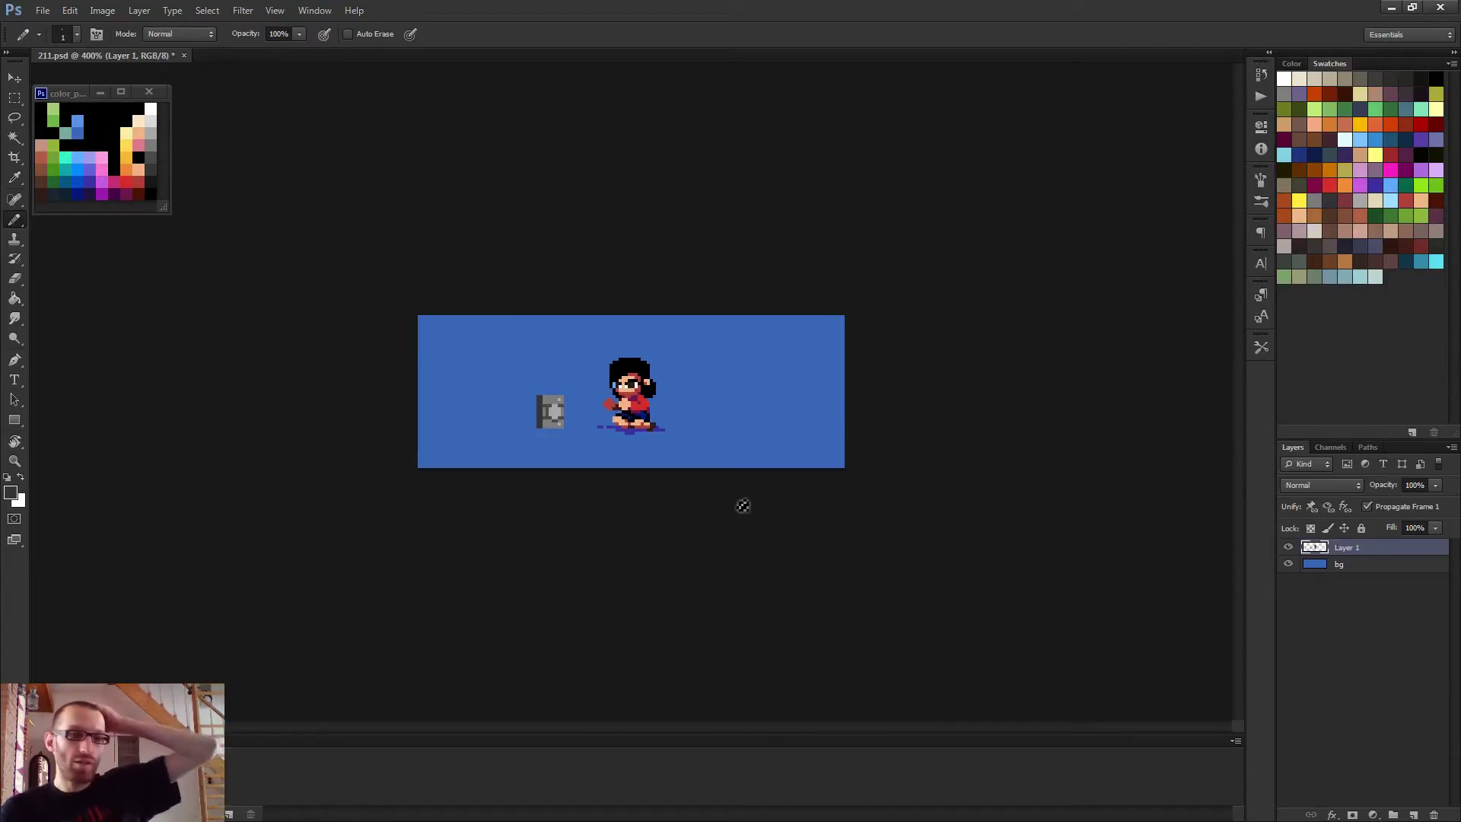
scroll(630, 393, up, 3)
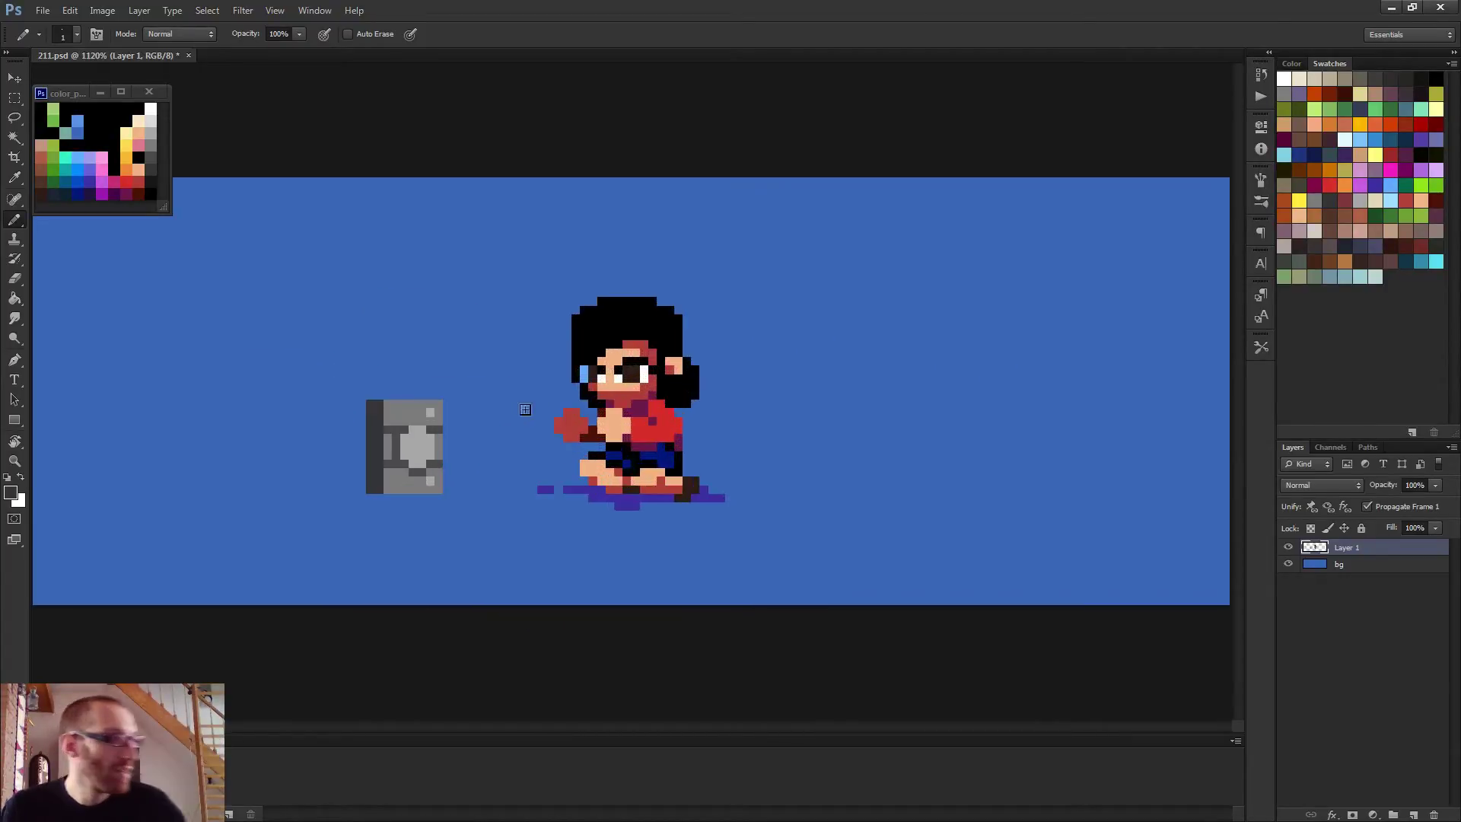
Place a red pixel, sampled from the character's shirt, in the center of the box's light gray blob
alt+click(662, 425)
click(420, 444)
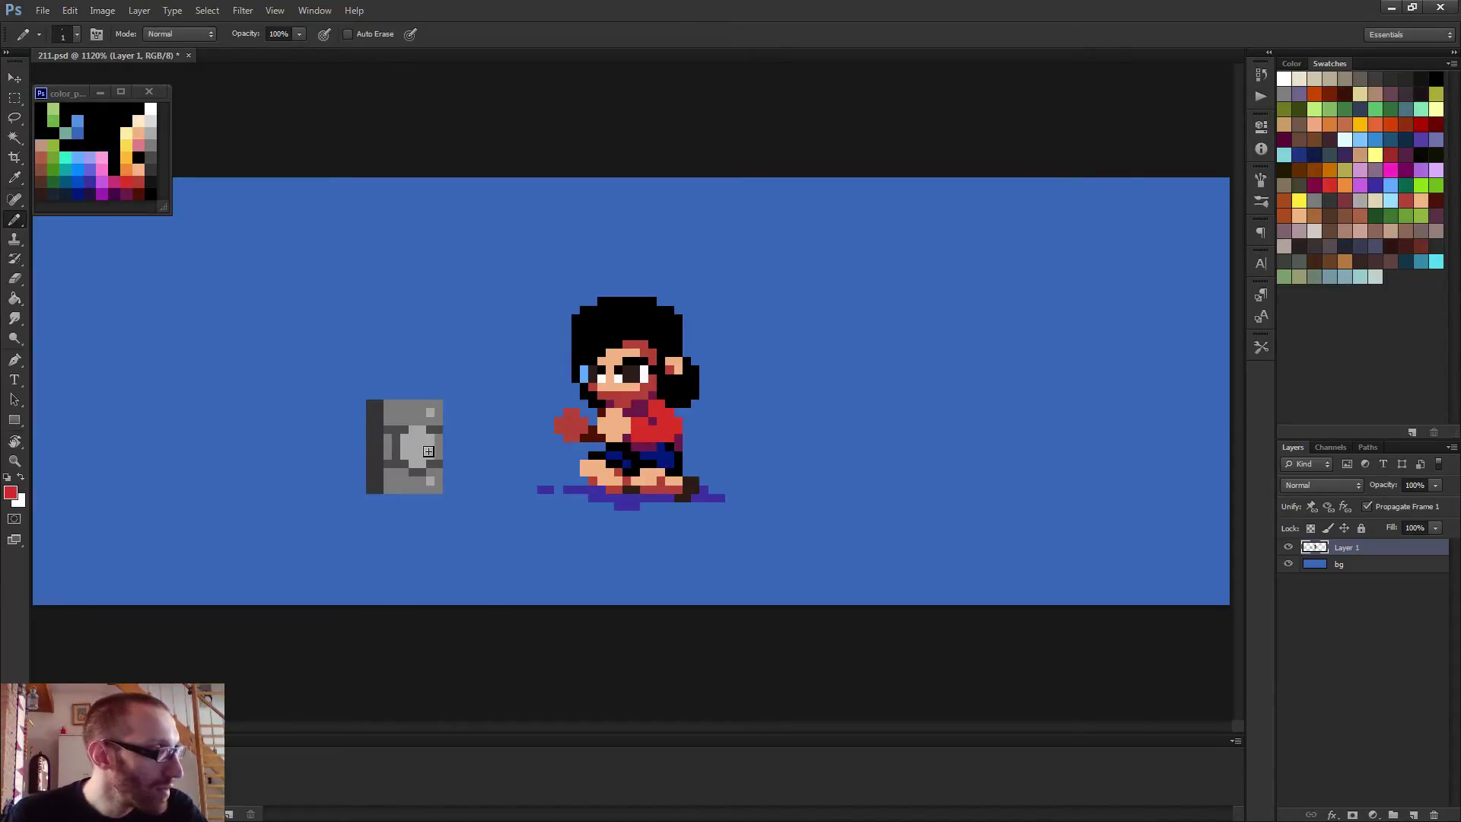
scroll(563, 522, down, 2)
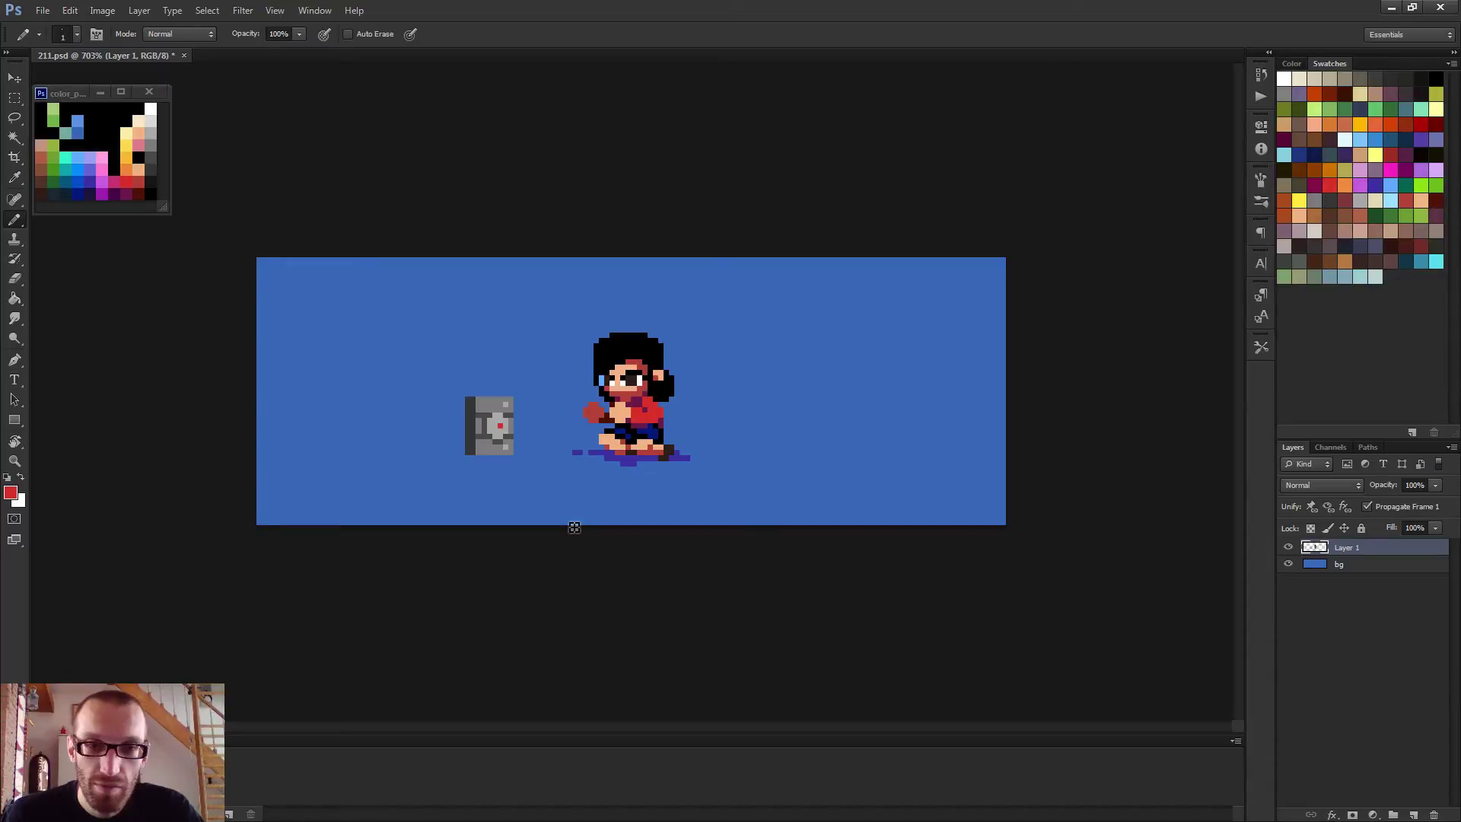
Try filling the gaps between the box's horizontal lines on both sides of the blob with the lines' dark gray
scroll(522, 509, up, 3)
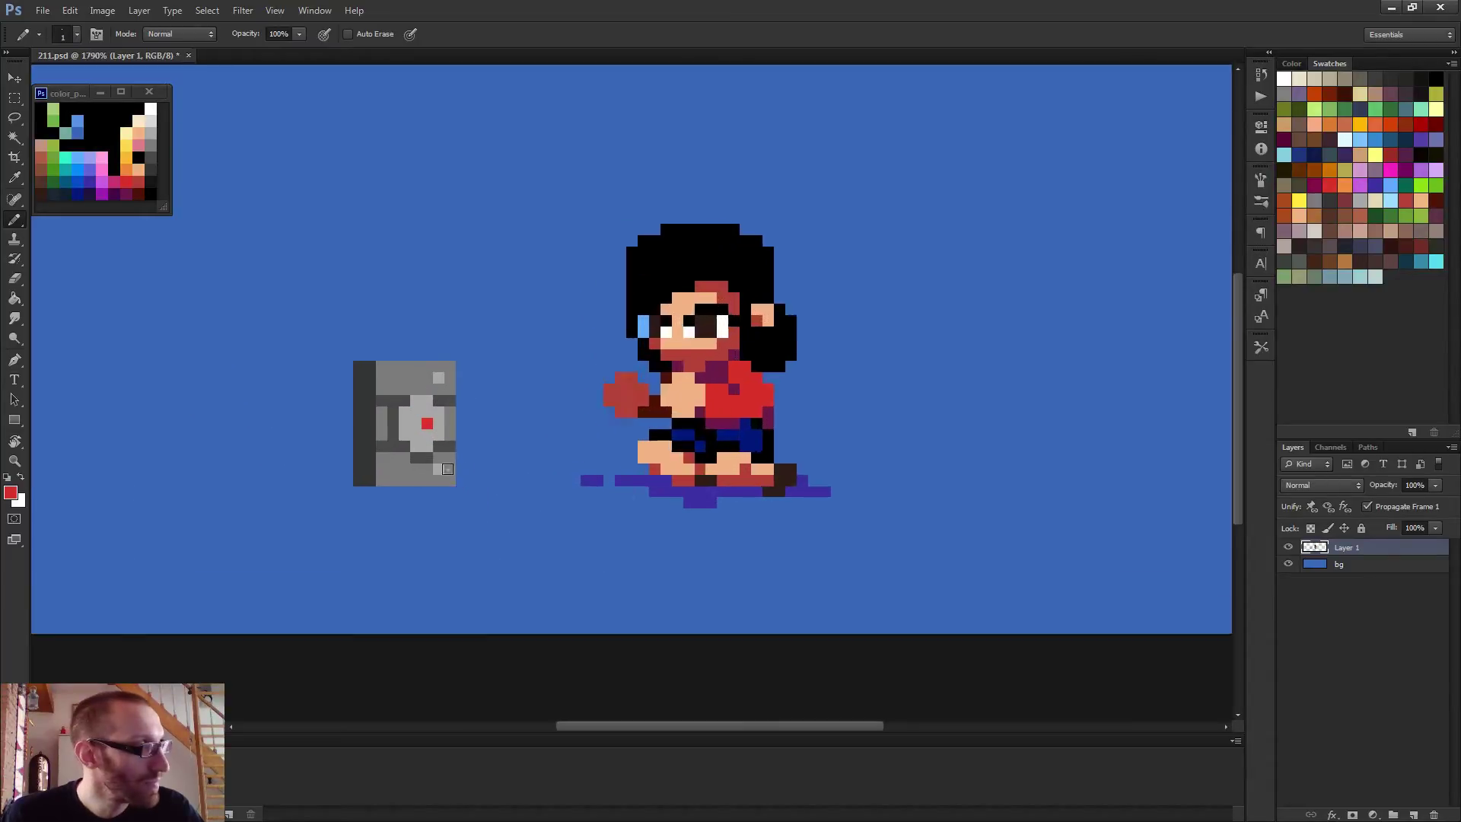
alt+click(374, 397)
drag(360, 390, 359, 426)
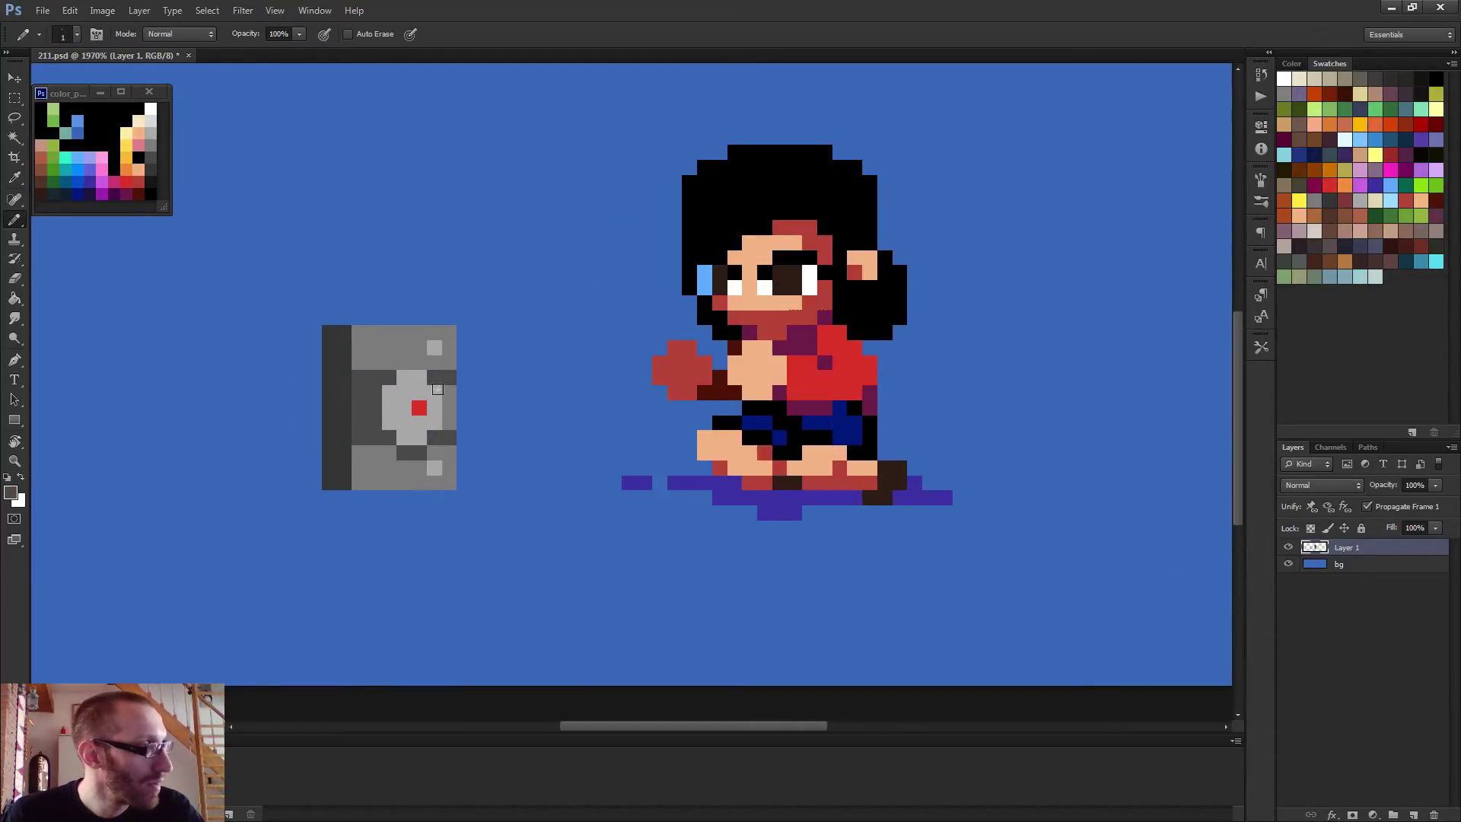
drag(448, 388, 447, 426)
Try filling the box's light gray blob with the front face's mid gray
alt+click(411, 430)
key(g)
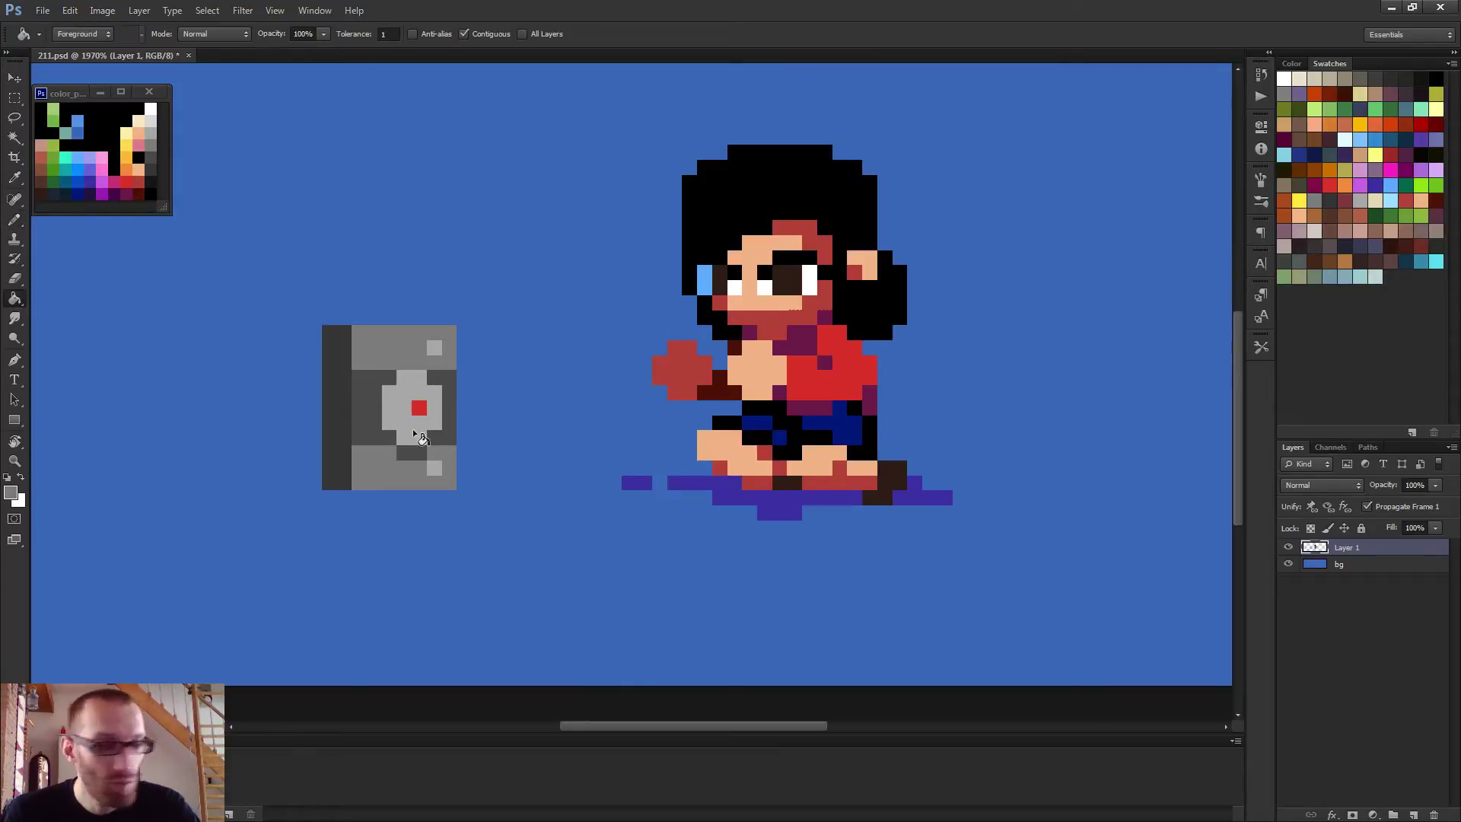
click(412, 378)
scroll(440, 427, down, 6)
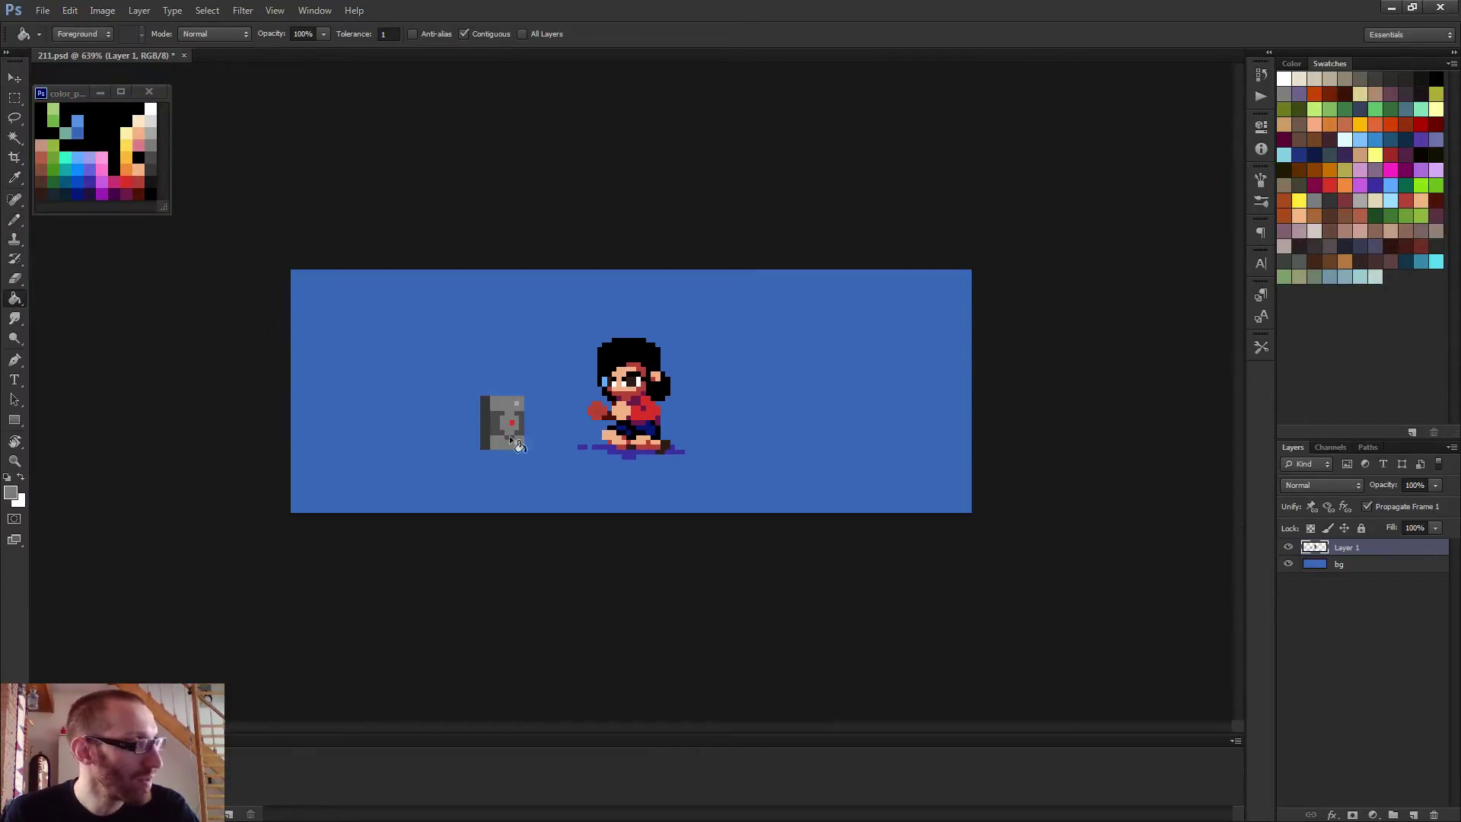
scroll(533, 453, up, 6)
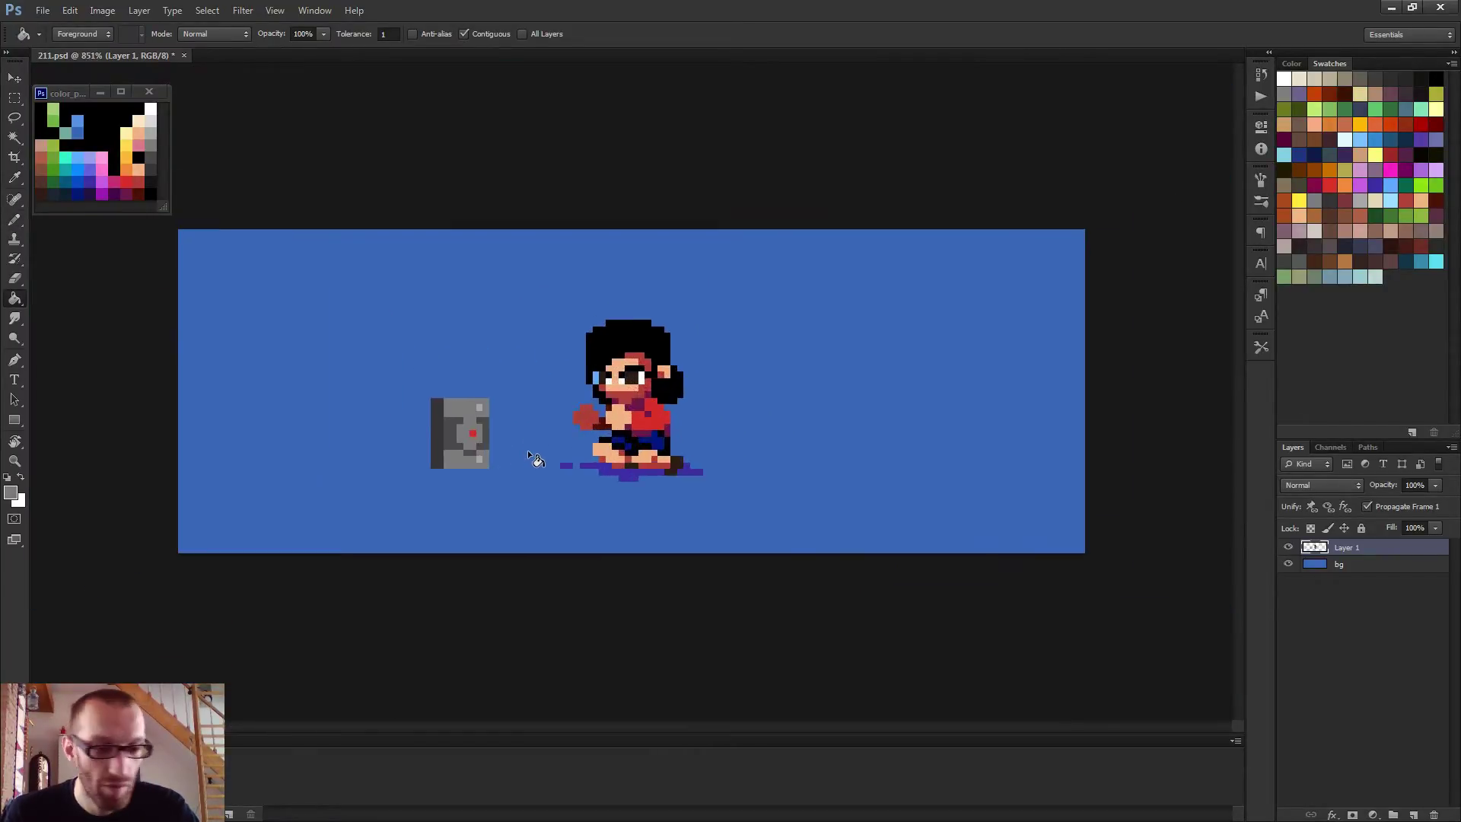
Undo the blob's fill and repaint the gaps beside the blob in the front face's mid gray
key(b)
key(ctrl+z)
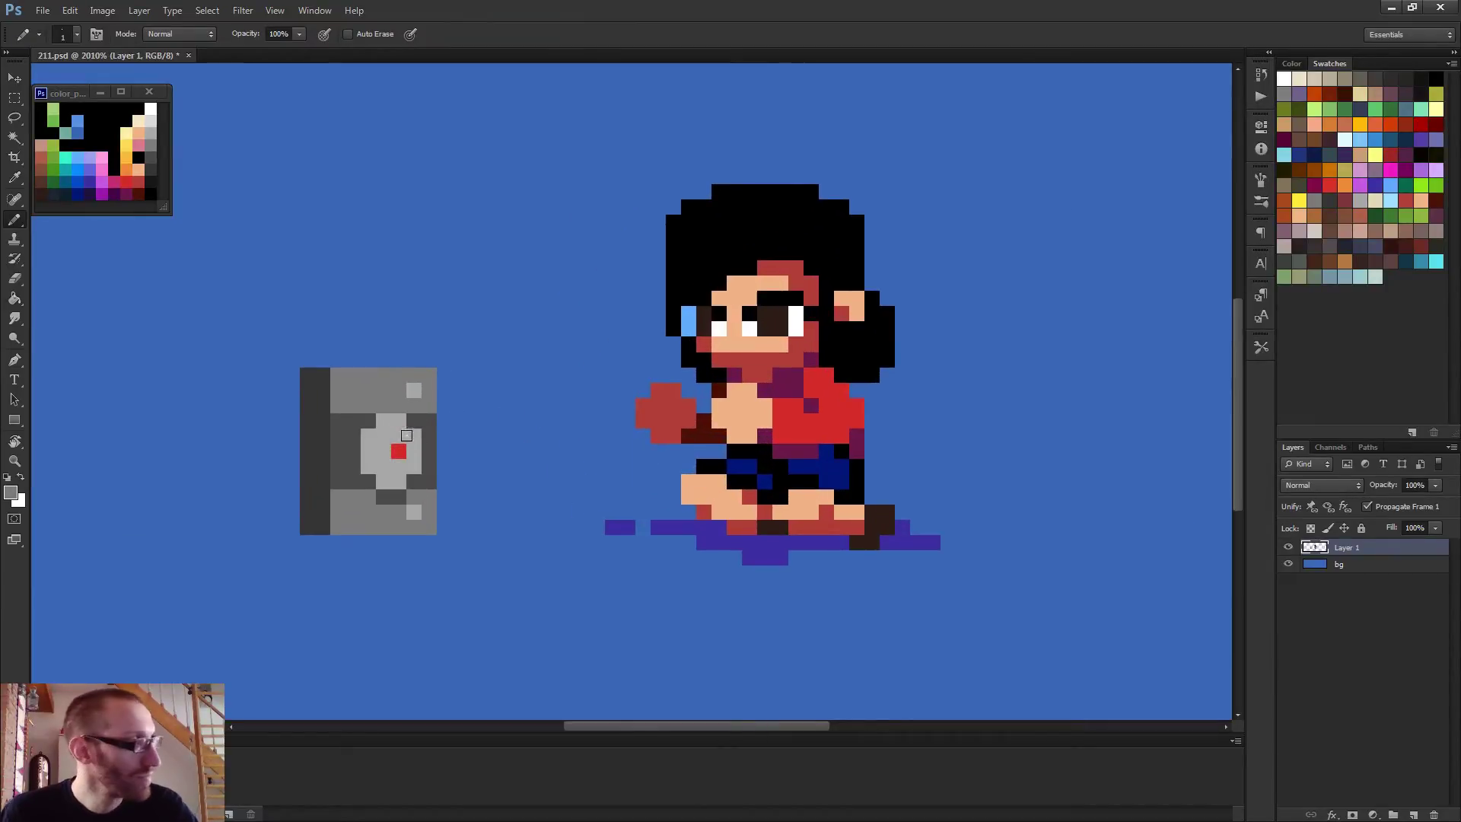
mouse_move(348, 431)
mouse_down()
mouse_move(337, 466)
mouse_move(352, 458)
mouse_up()
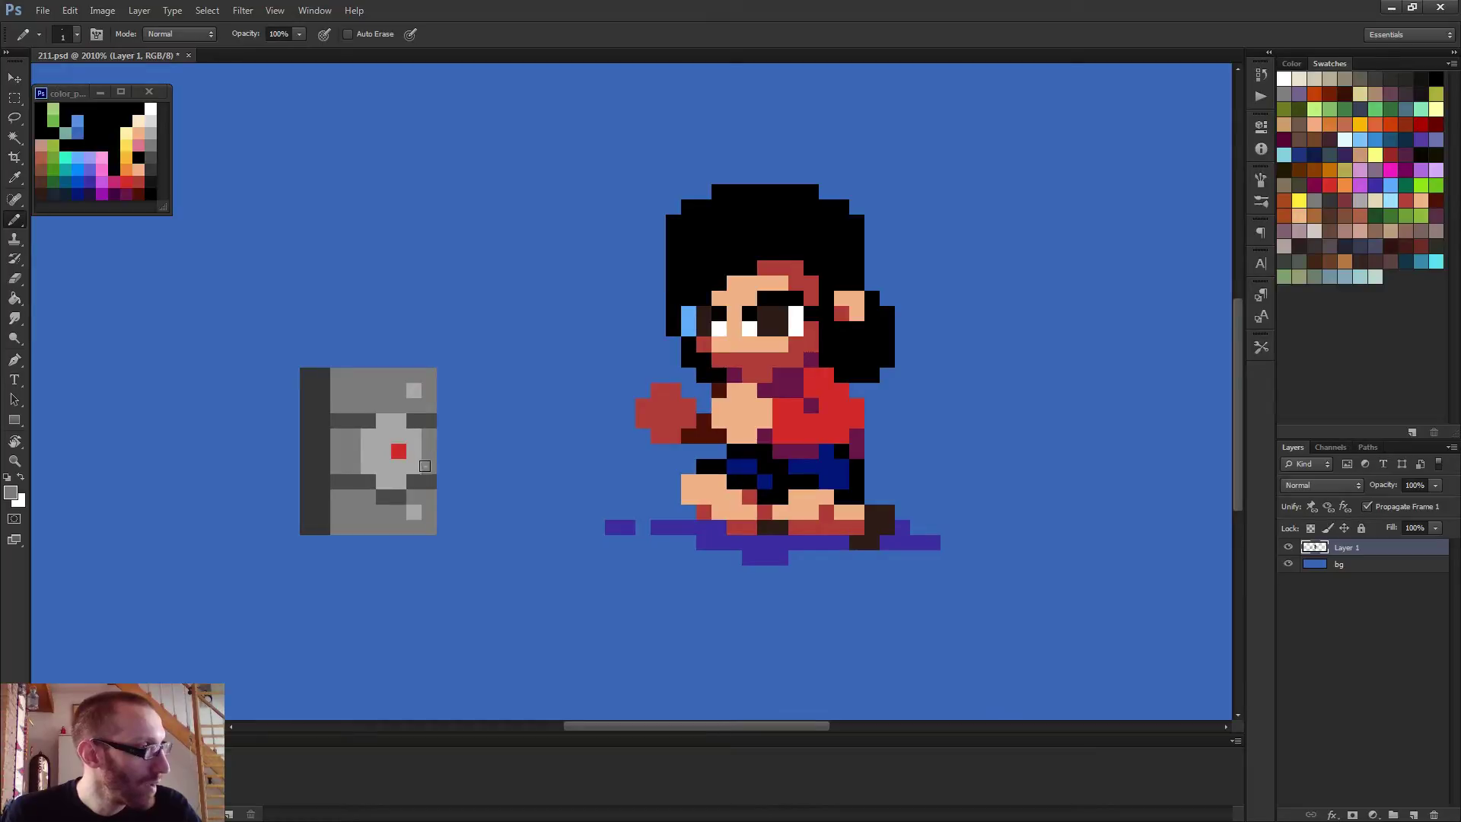
Paint over the box's horizontal lines beside the blob with the front face's mid gray, keeping the shading under the blob
scroll(465, 471, down, 3)
scroll(506, 482, down, 1)
scroll(496, 477, up, 3)
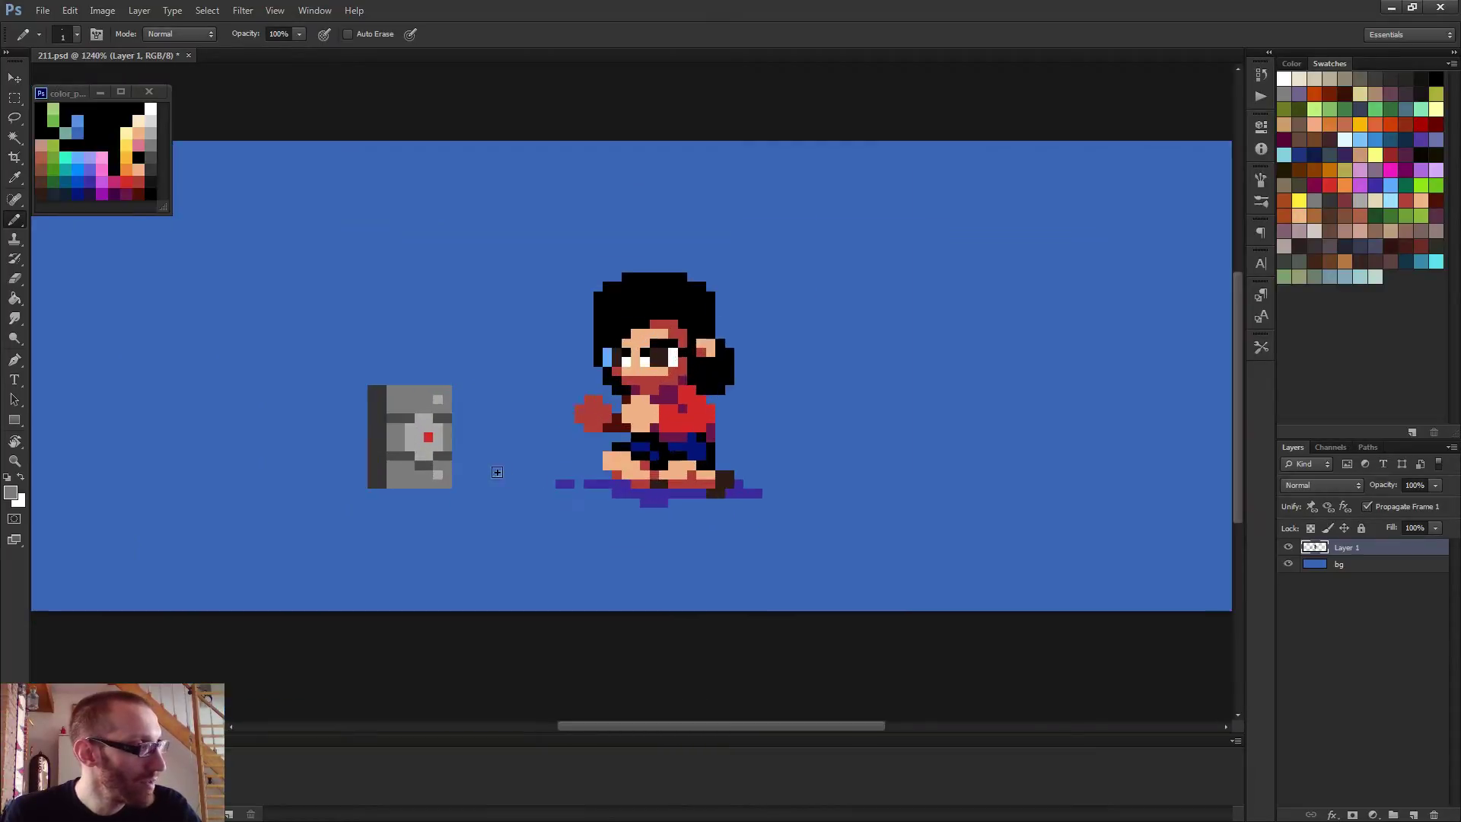
scroll(475, 466, down, 2)
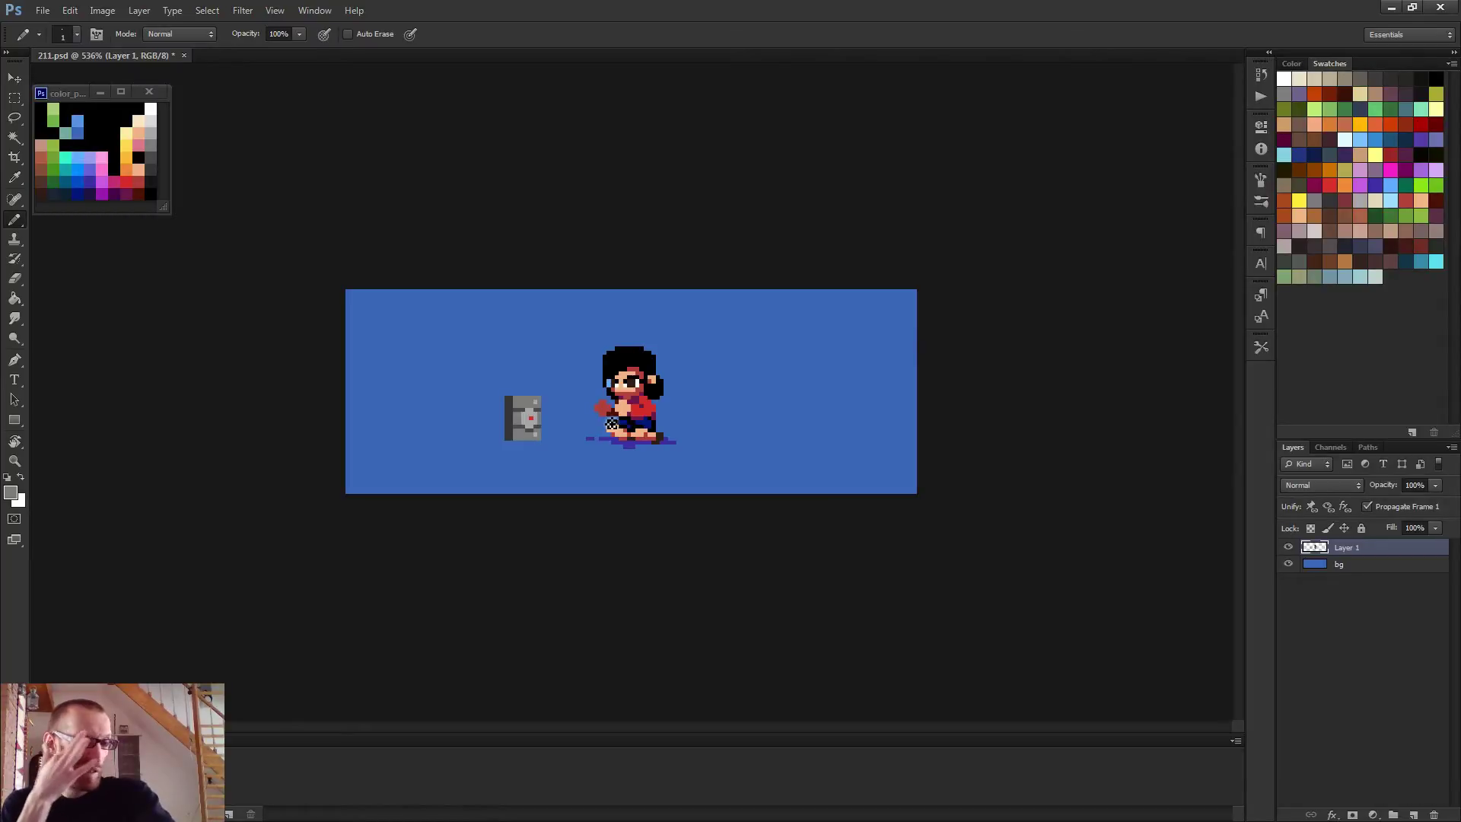
scroll(548, 366, up, 2)
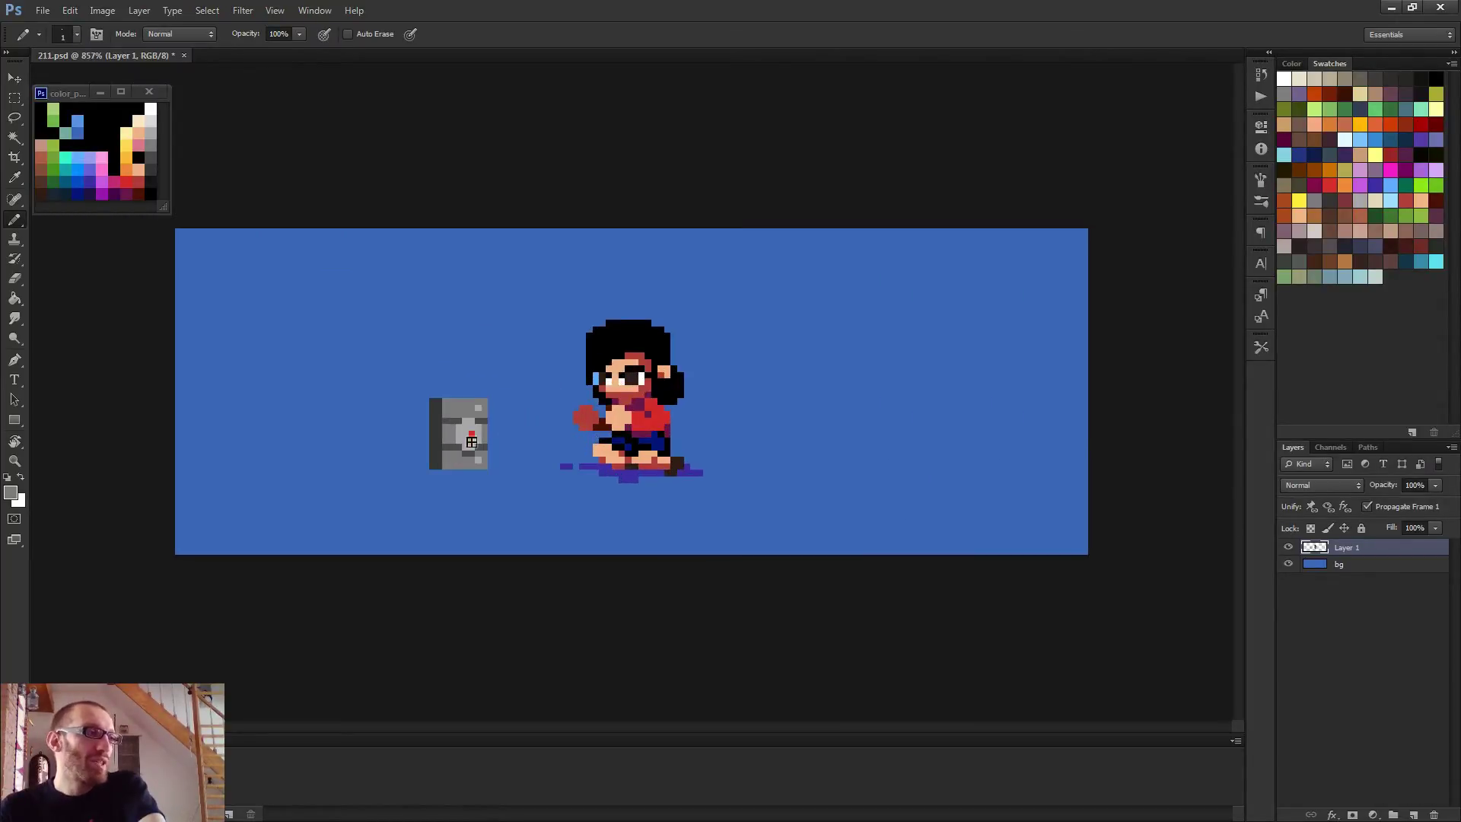
scroll(474, 447, up, 3)
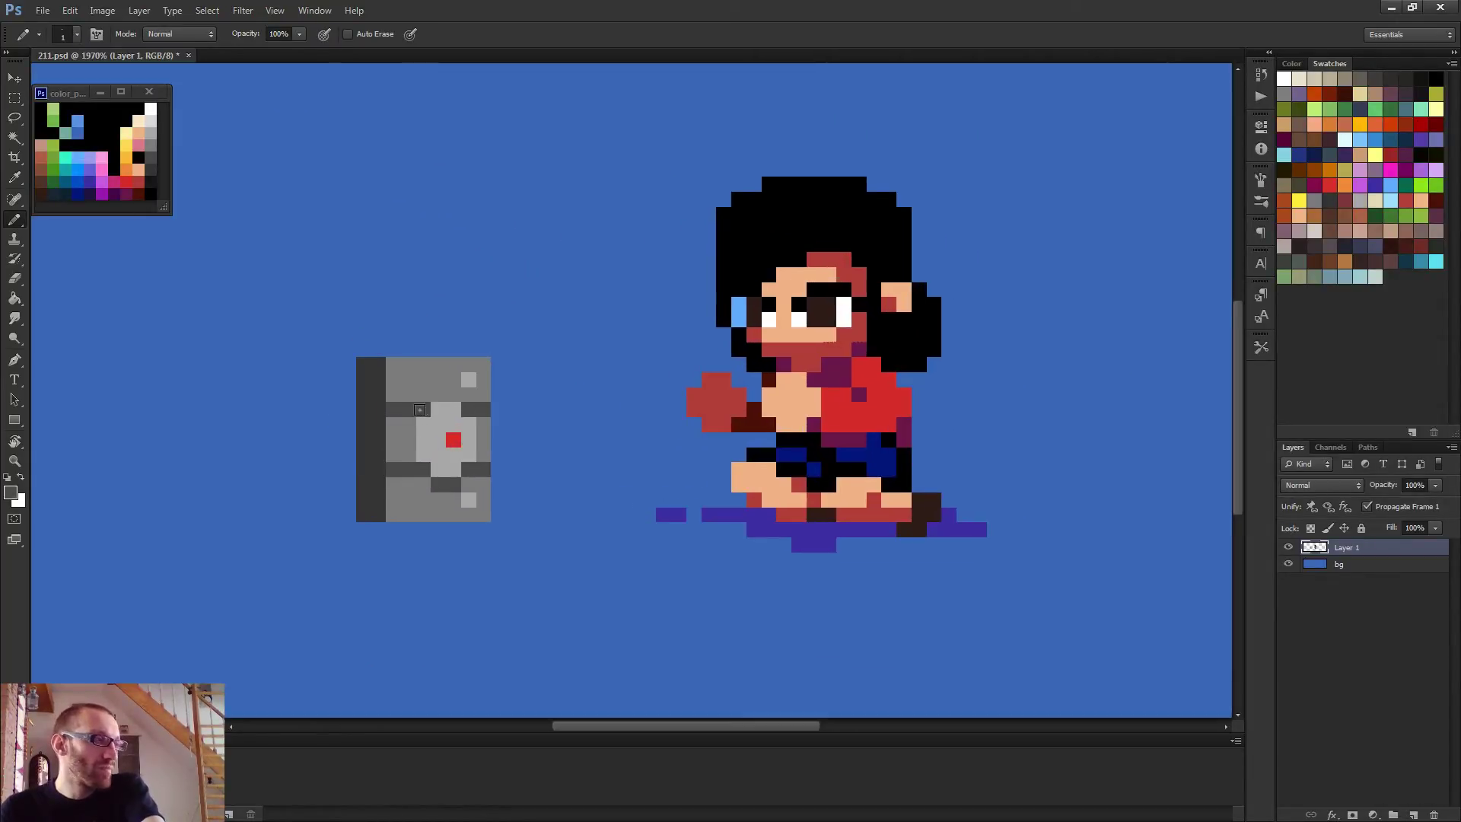
drag(422, 409, 394, 408)
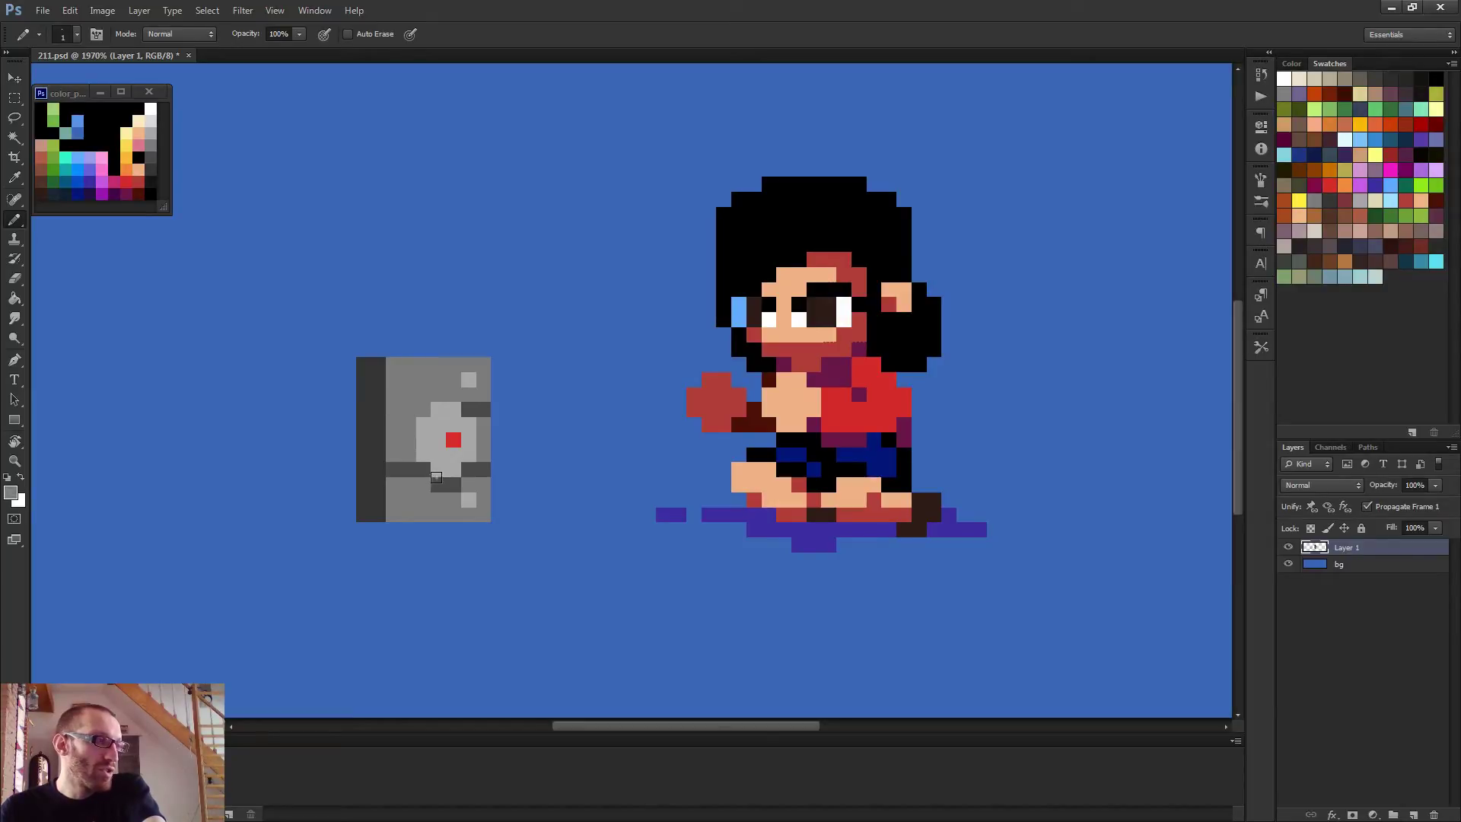
drag(423, 468, 393, 466)
click(484, 468)
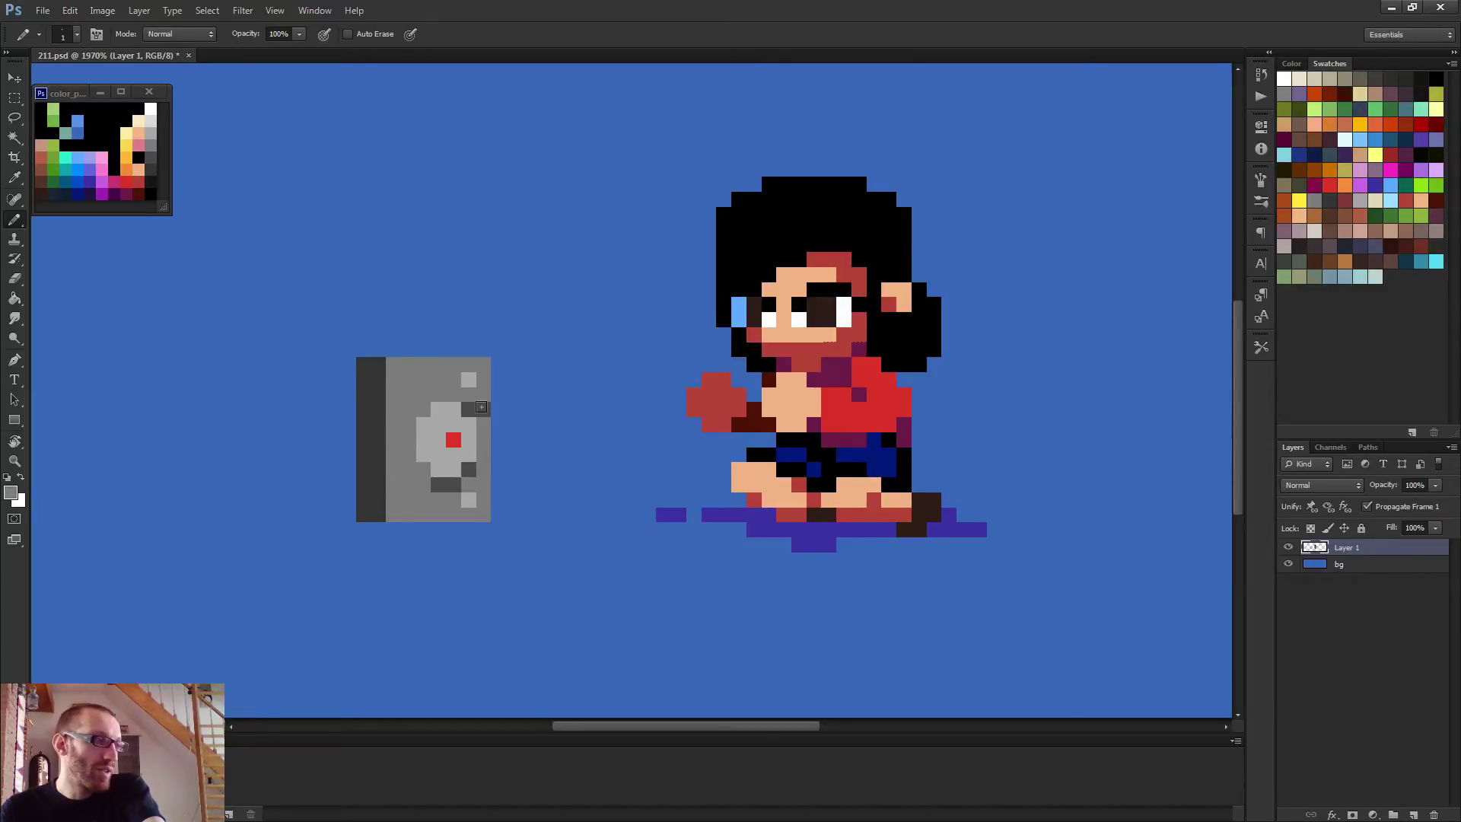
drag(484, 408, 470, 409)
click(469, 408)
Widen the blob by one pixel on its left side in light gray and extend the dark gray shading beneath it
alt+click(446, 479)
click(420, 467)
alt+click(430, 443)
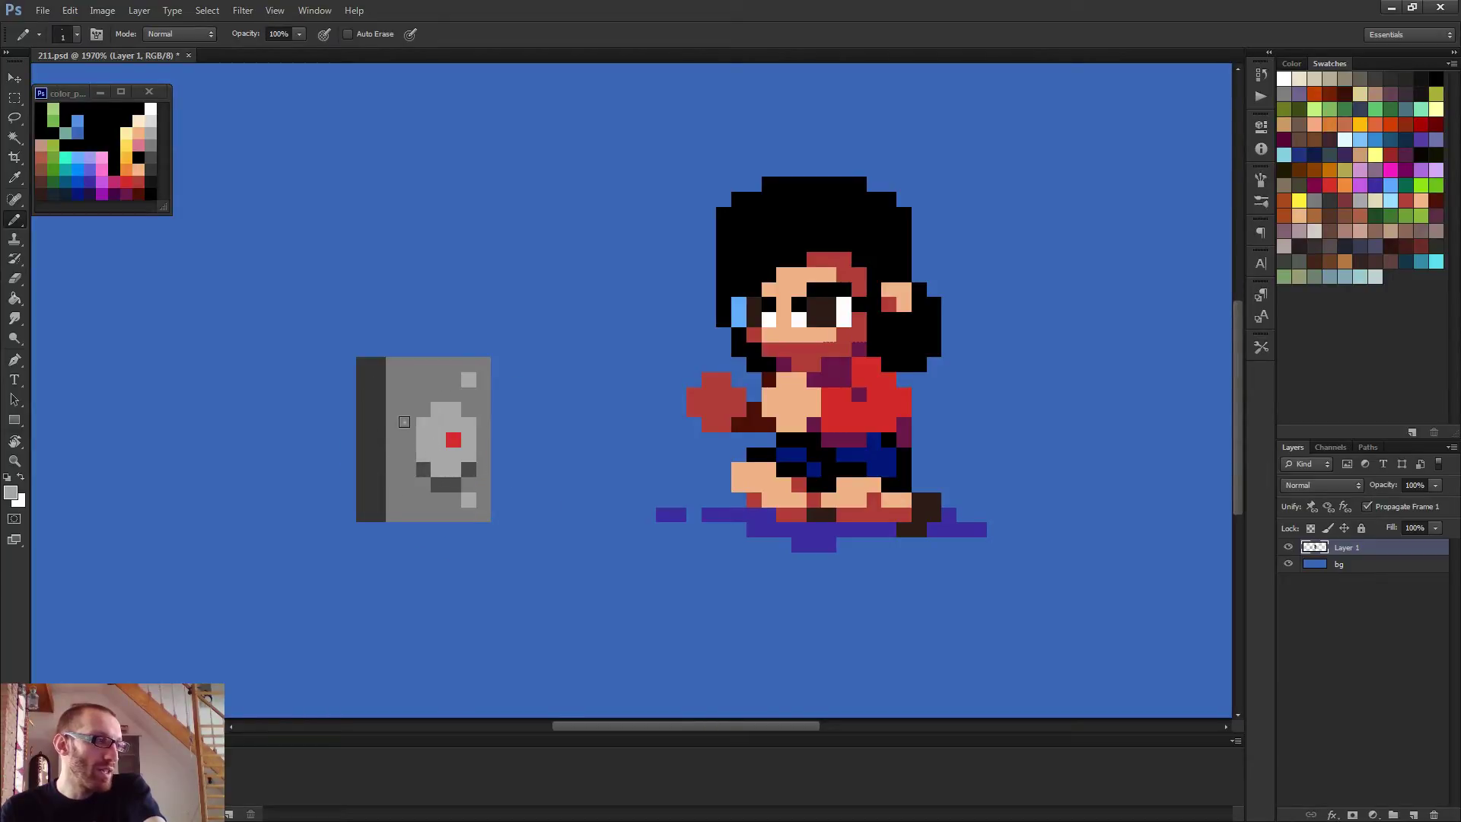
drag(408, 424, 415, 462)
click(422, 411)
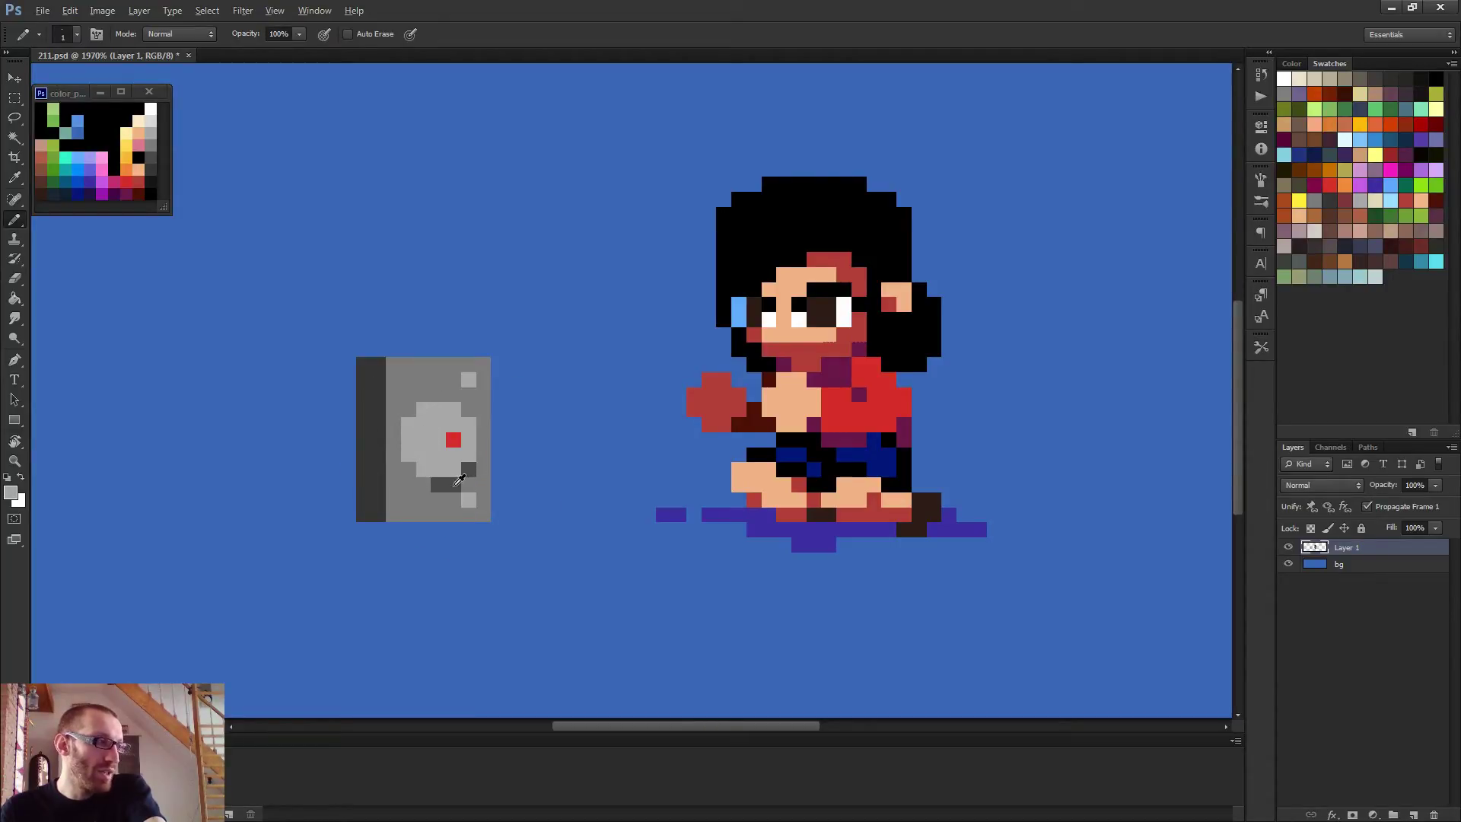
alt+click(459, 480)
click(419, 480)
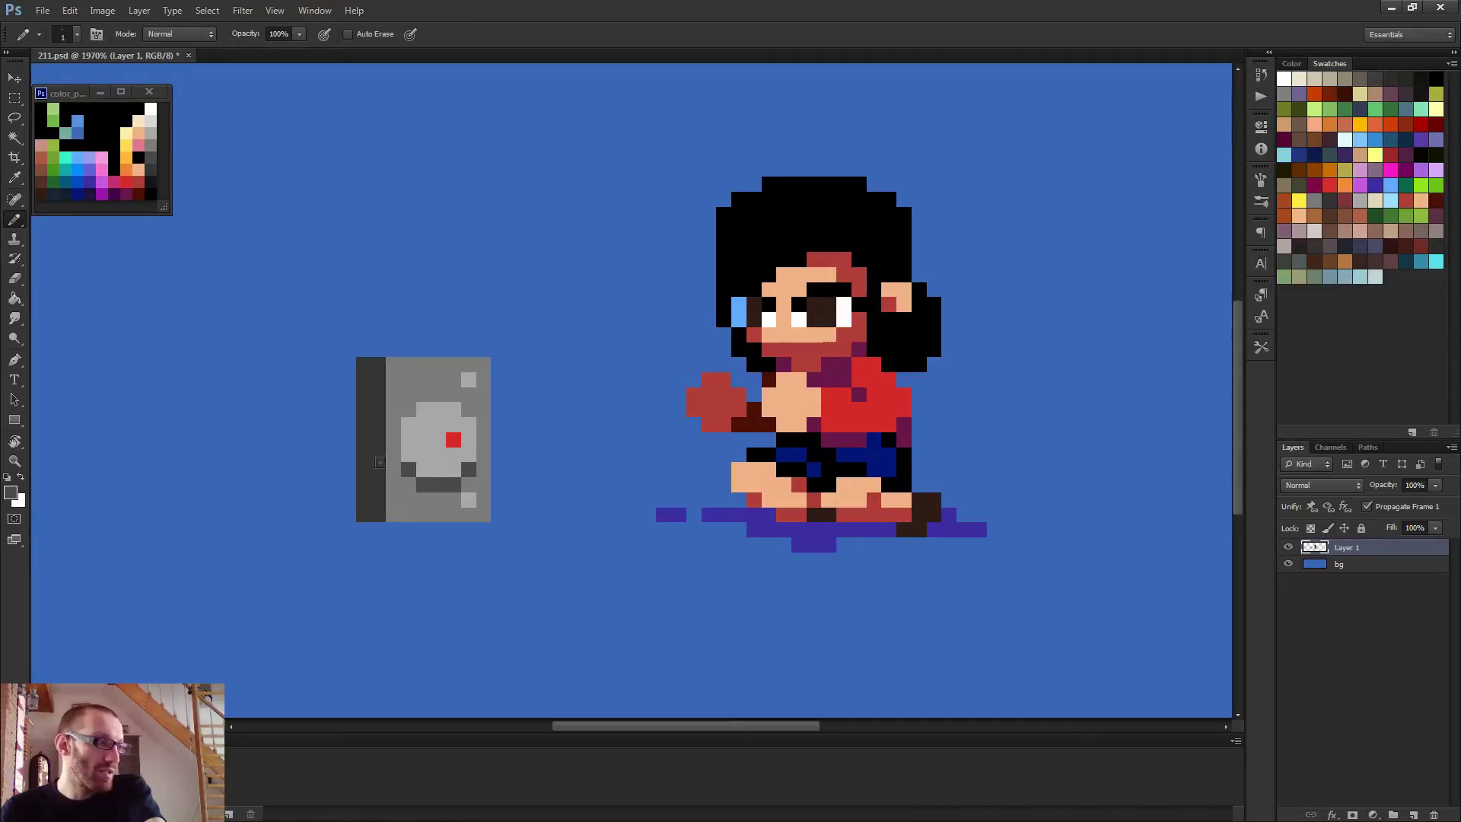
Recolor the blob's red light pixel with the dark purple of the character's shirt shadow
scroll(423, 470, down, 3)
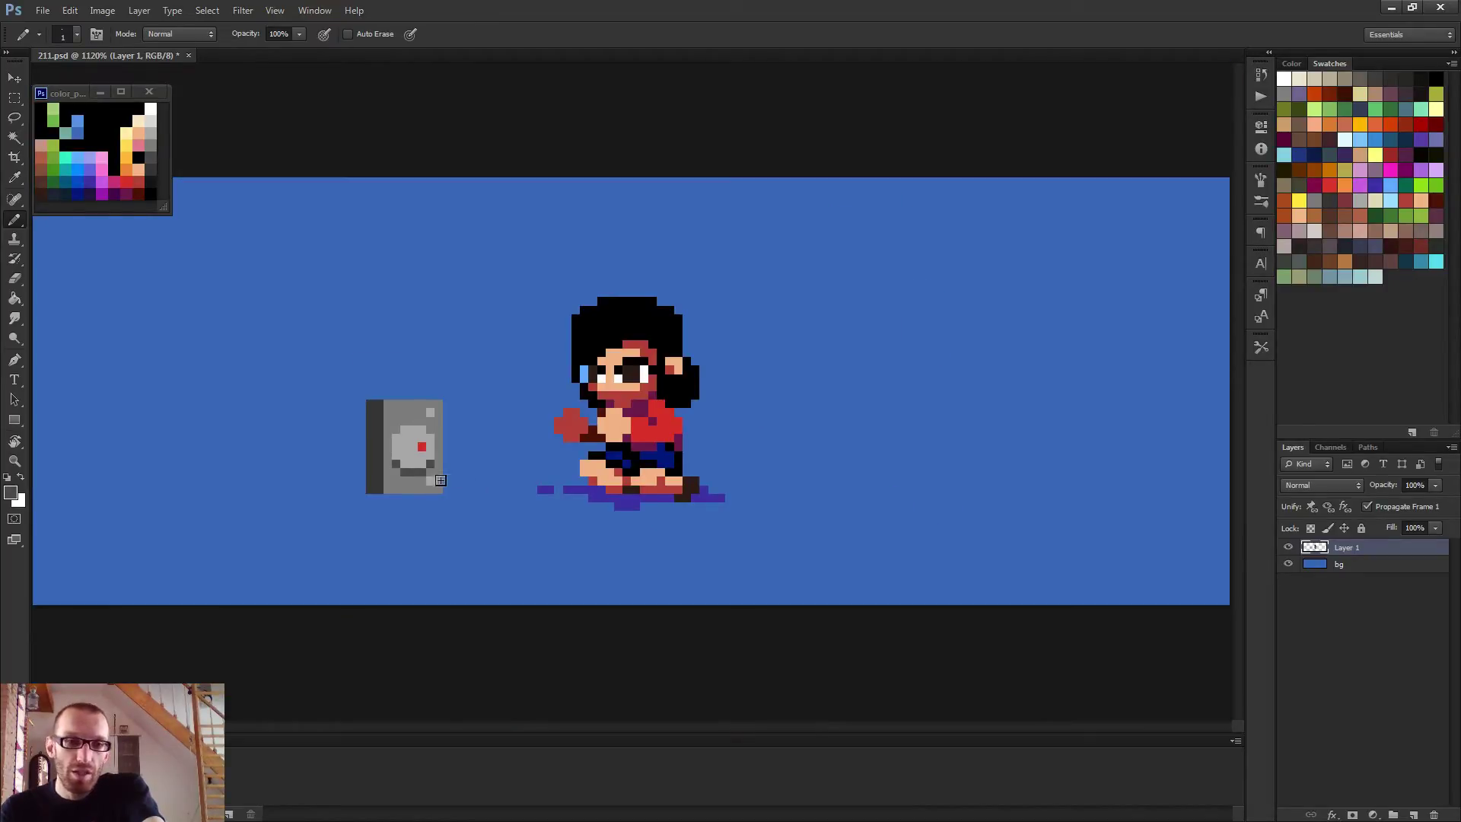
scroll(411, 486, up, 3)
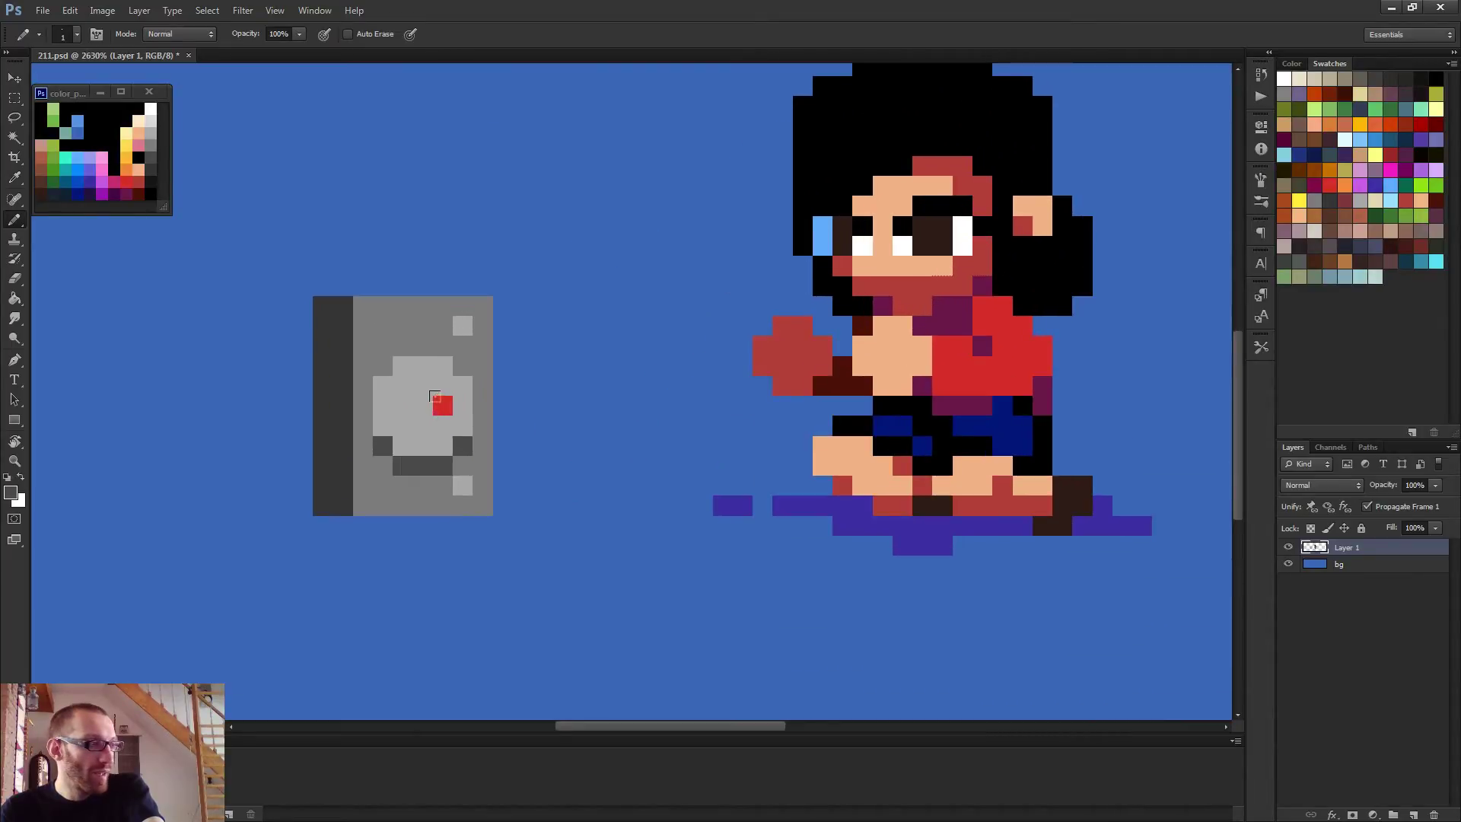
scroll(458, 433, down, 2)
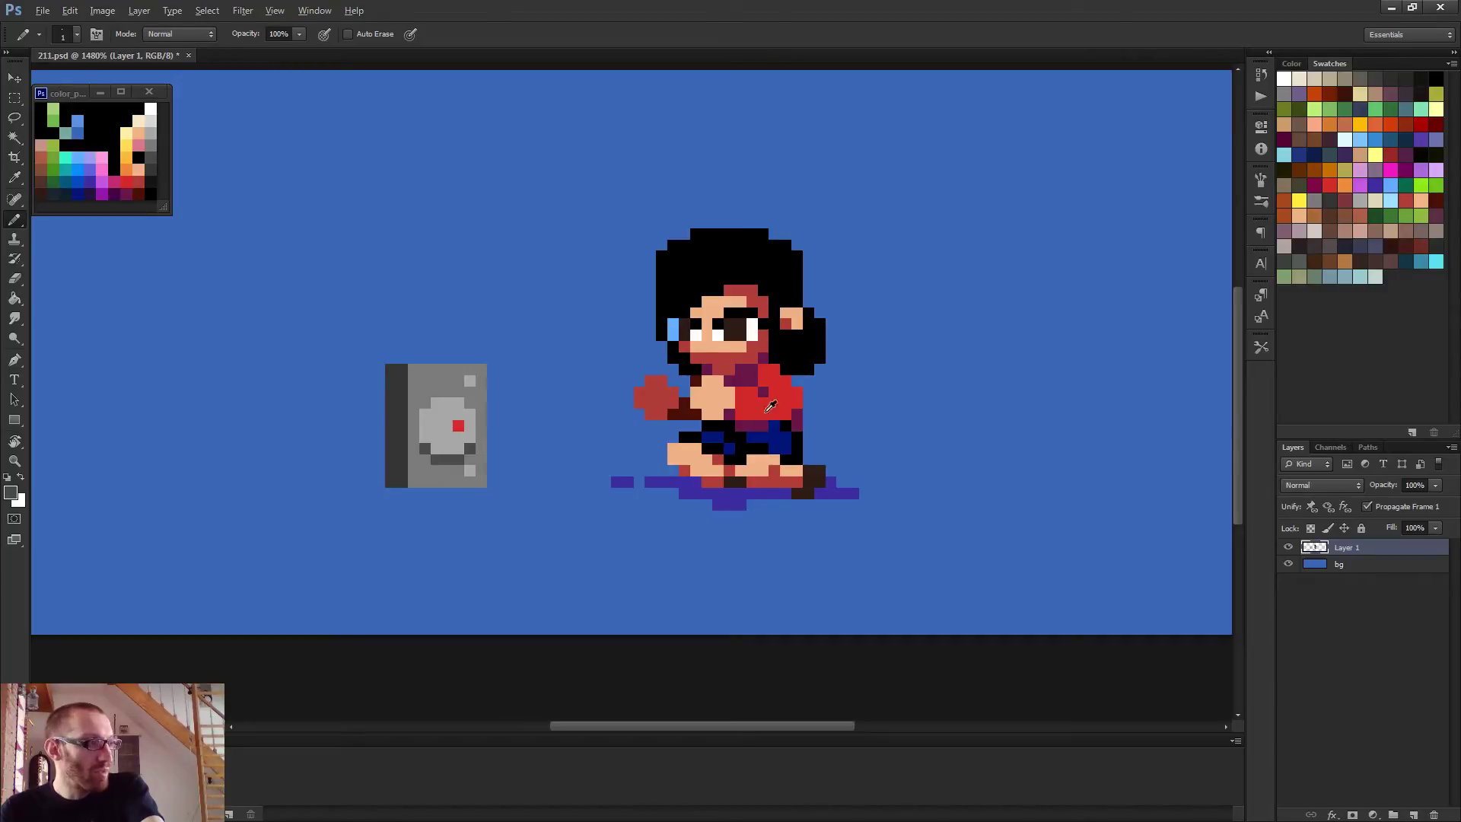
alt+click(803, 422)
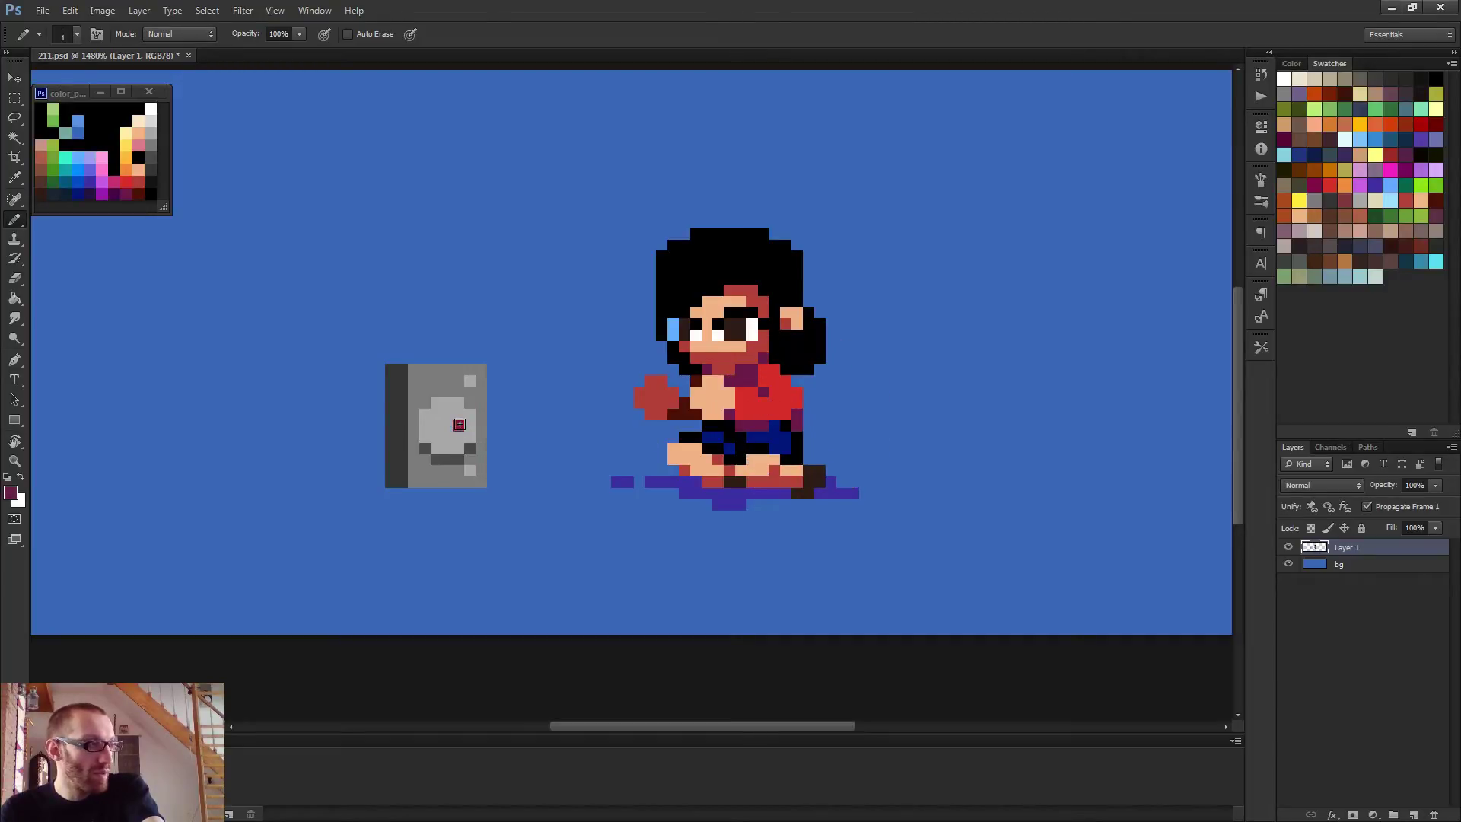
scroll(477, 450, down, 2)
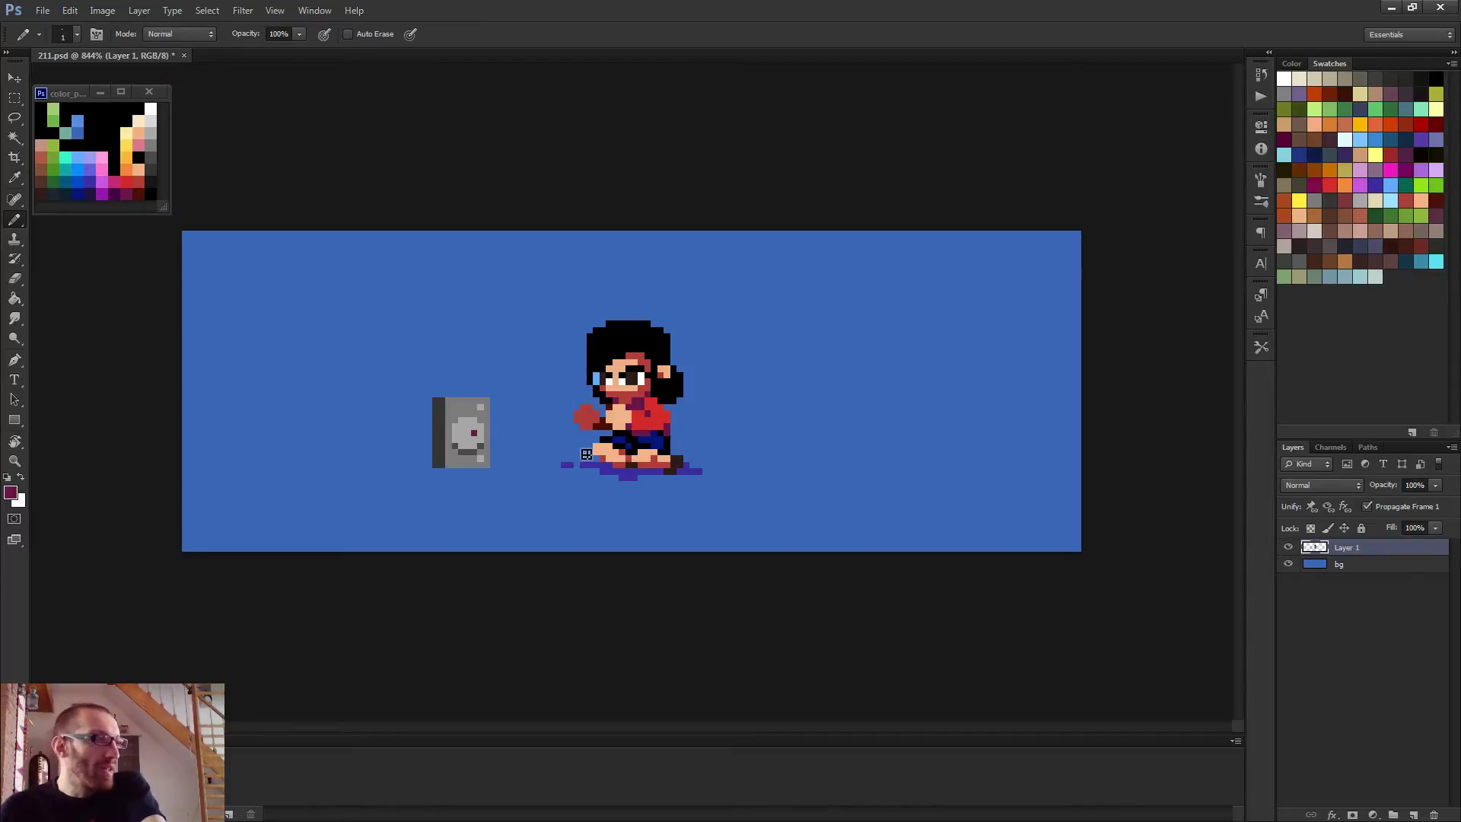
Place a shirt-red light pixel on the blob's right edge and cover the purple pixel with the blob's light gray
scroll(586, 454, up, 5)
alt+click(663, 419)
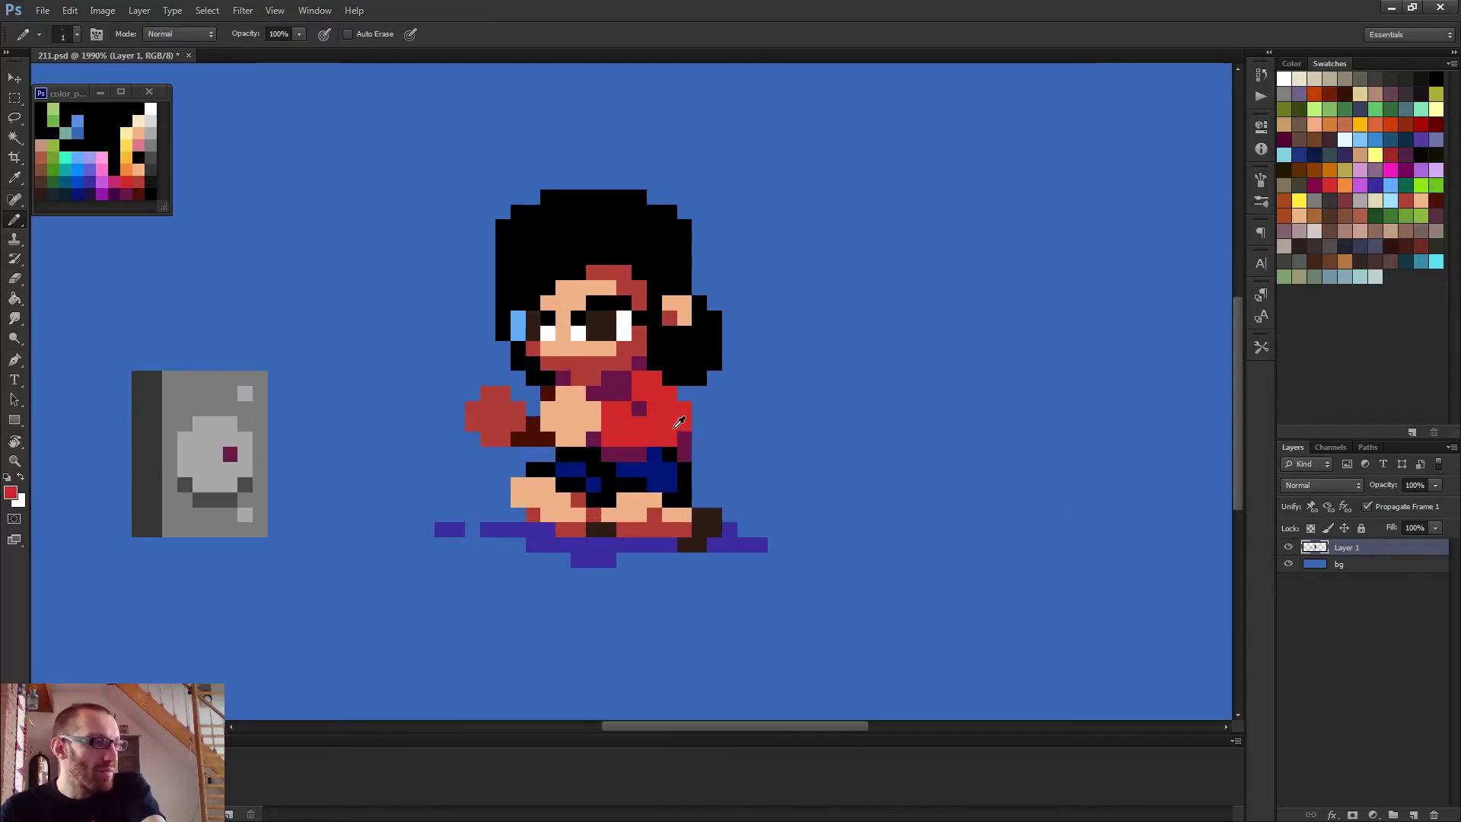
click(245, 453)
alt+click(229, 439)
click(230, 454)
Add a green pixel from the palette at the front face's right edge, beside the lower light gray rivet
scroll(266, 466, down, 5)
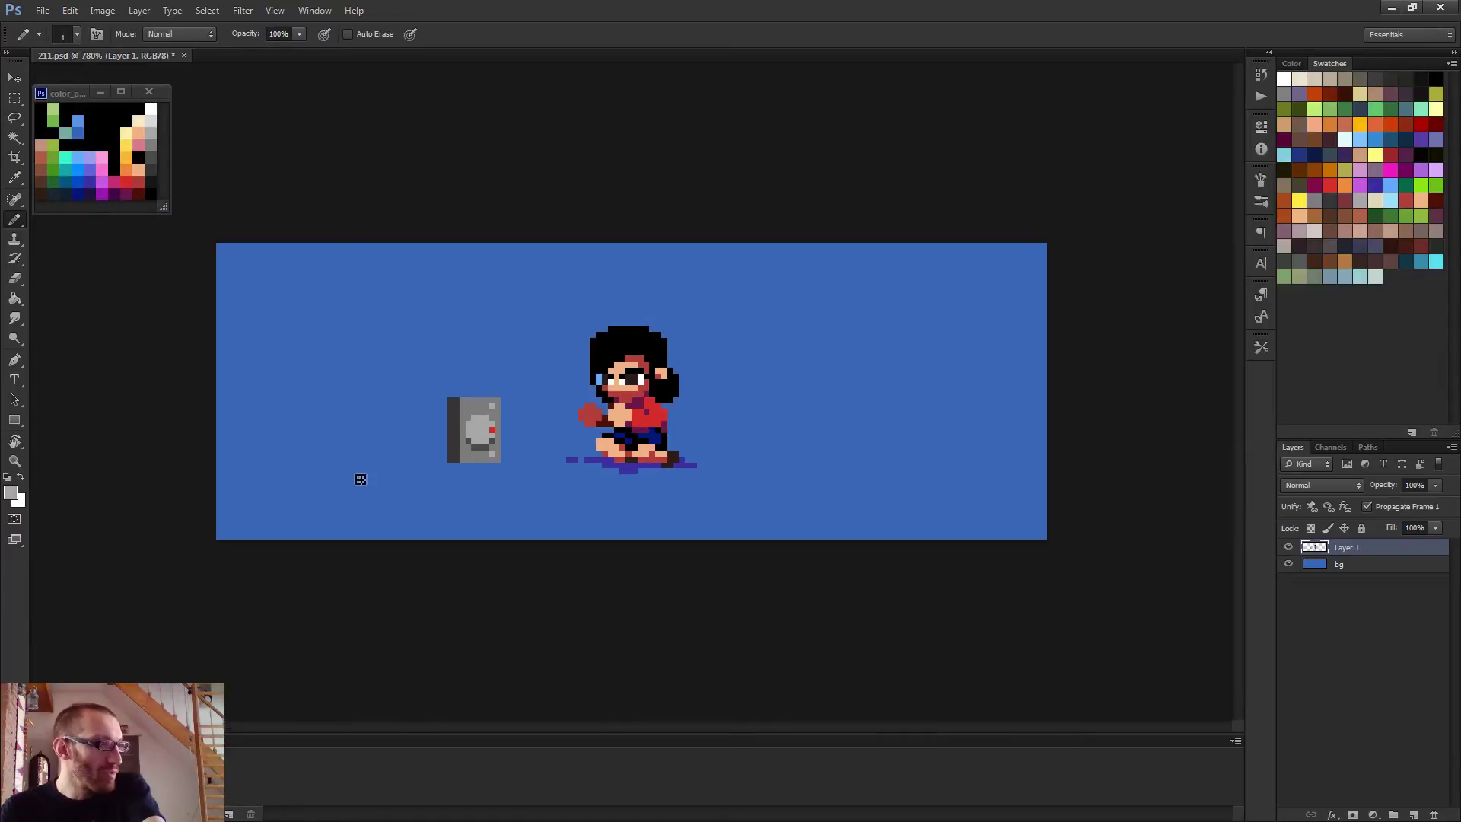
scroll(495, 457, up, 5)
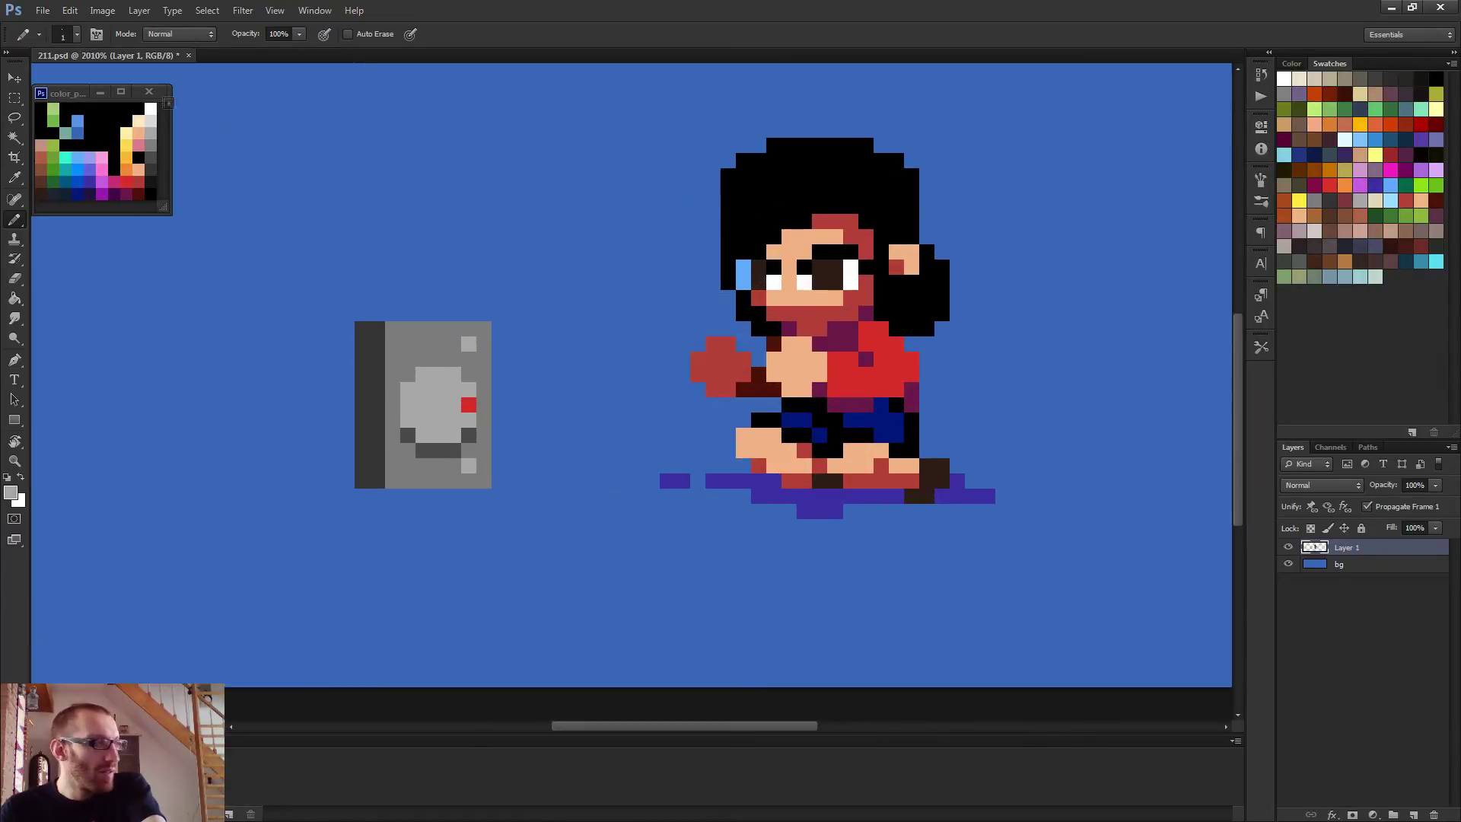
alt+click(57, 147)
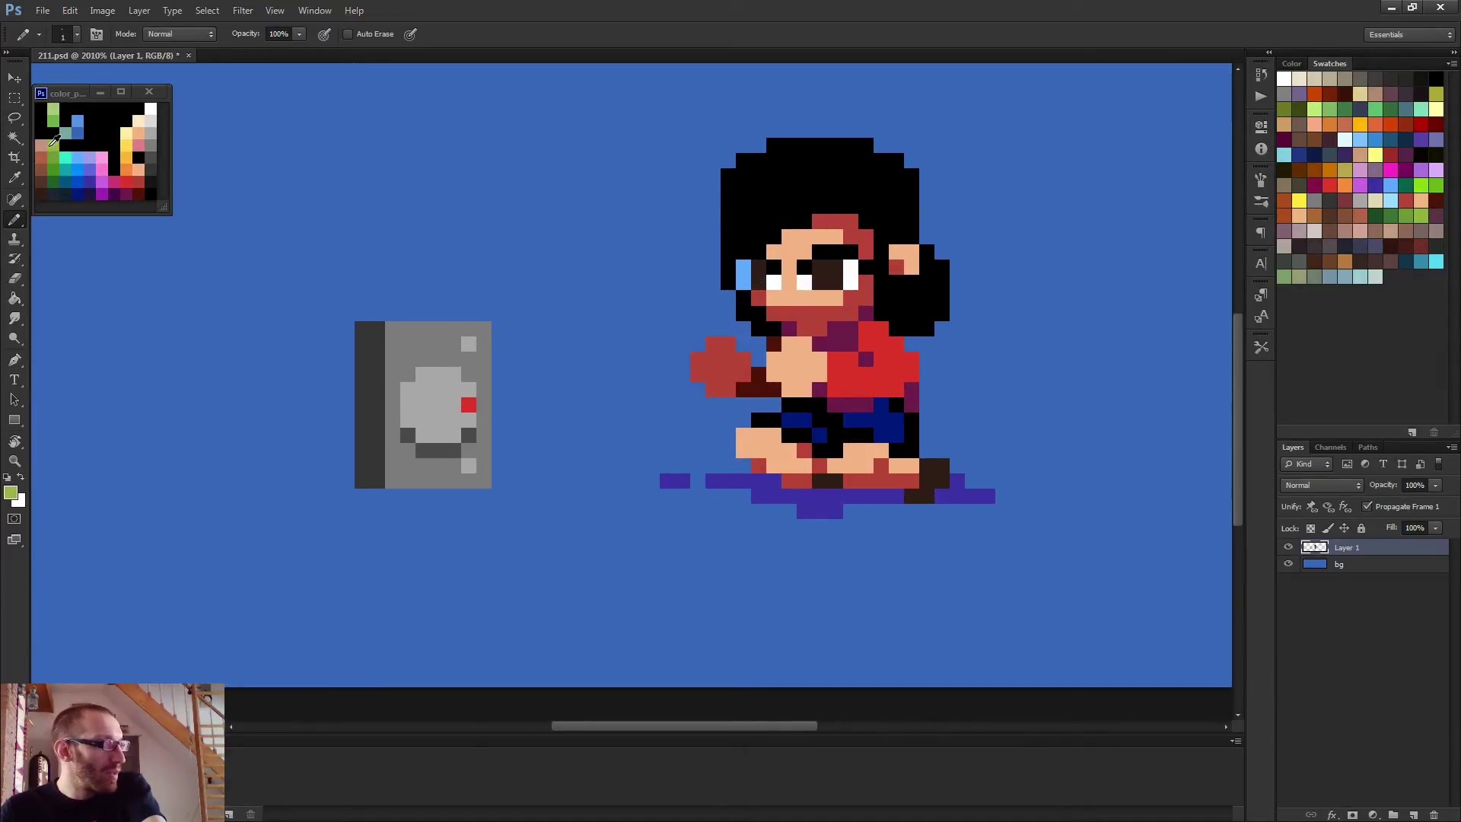
click(484, 466)
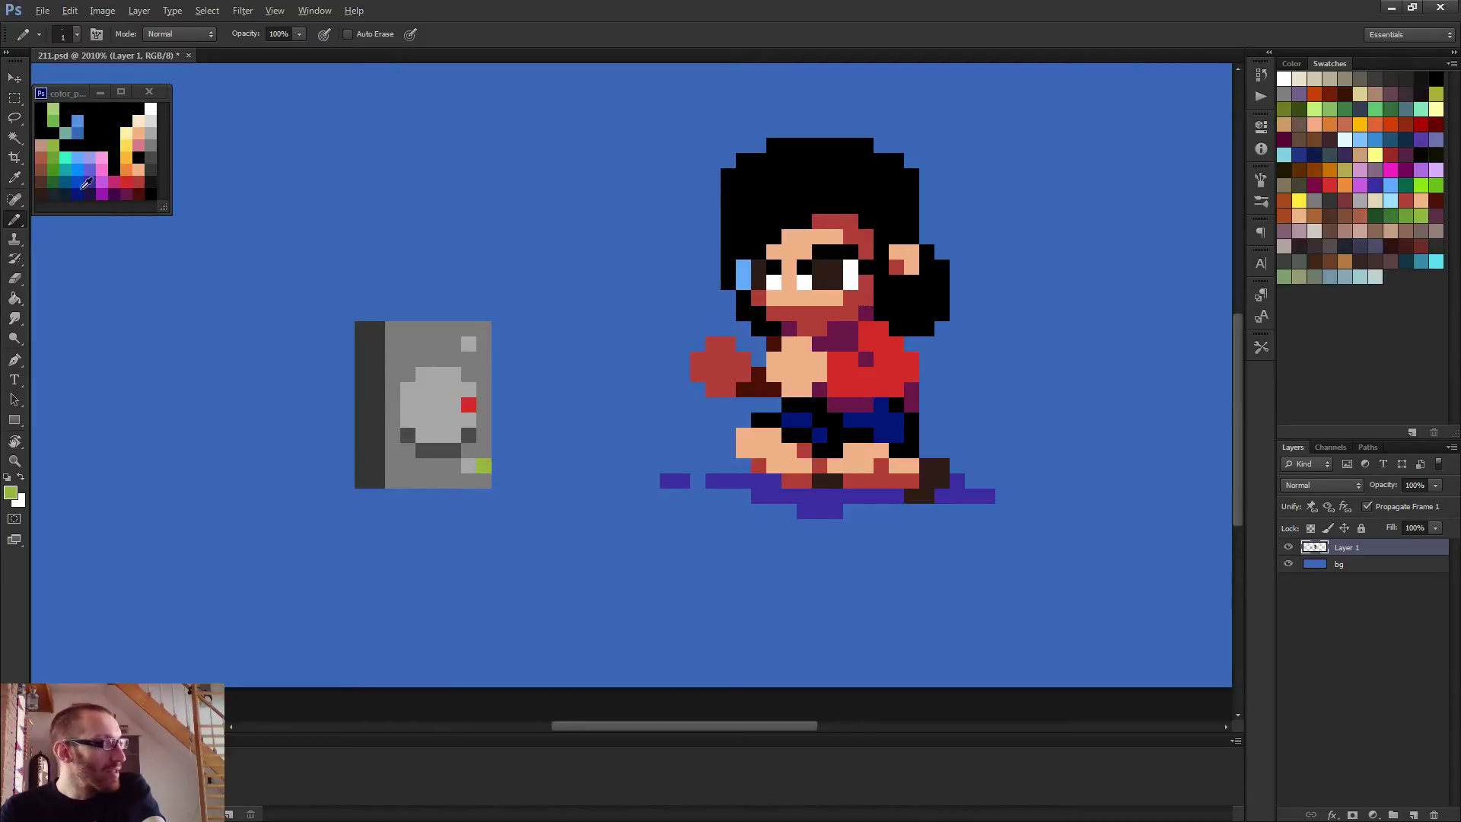
alt+click(55, 173)
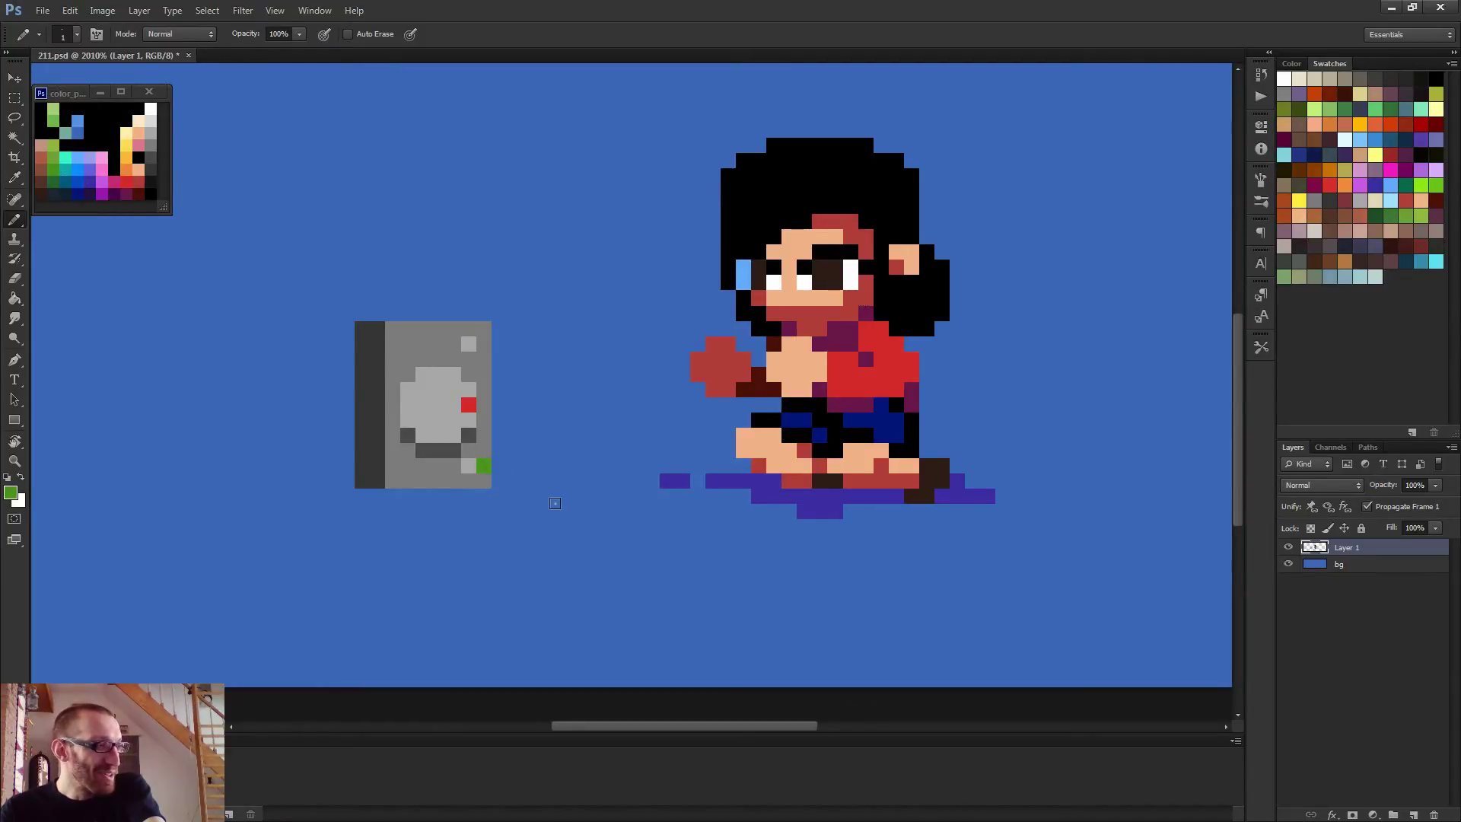
Paint a ground shadow beneath the box, extending past its left side, in the purple of the character's shadow
scroll(555, 505, down, 3)
scroll(580, 545, down, 2)
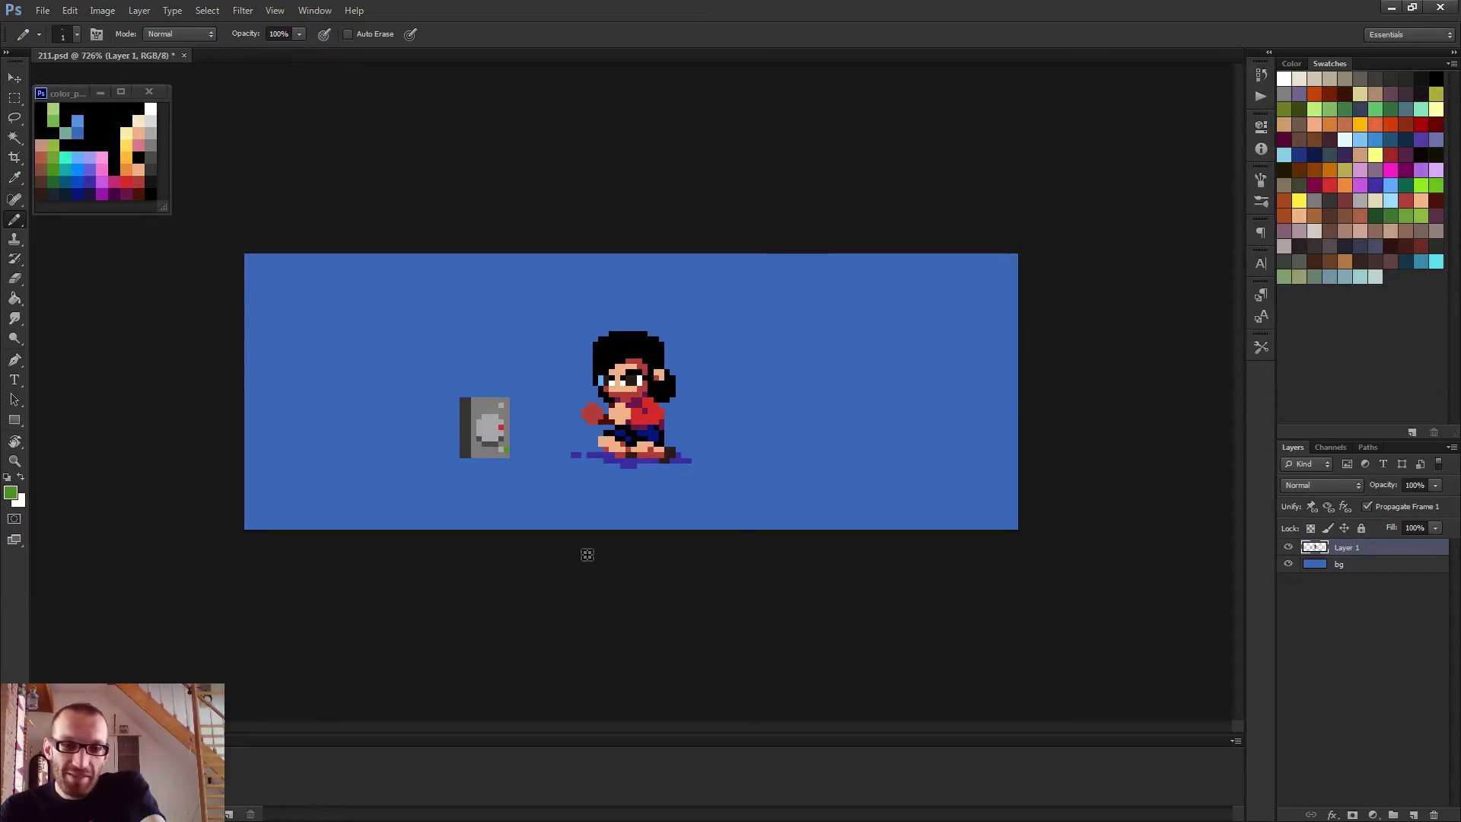
scroll(489, 548, up, 5)
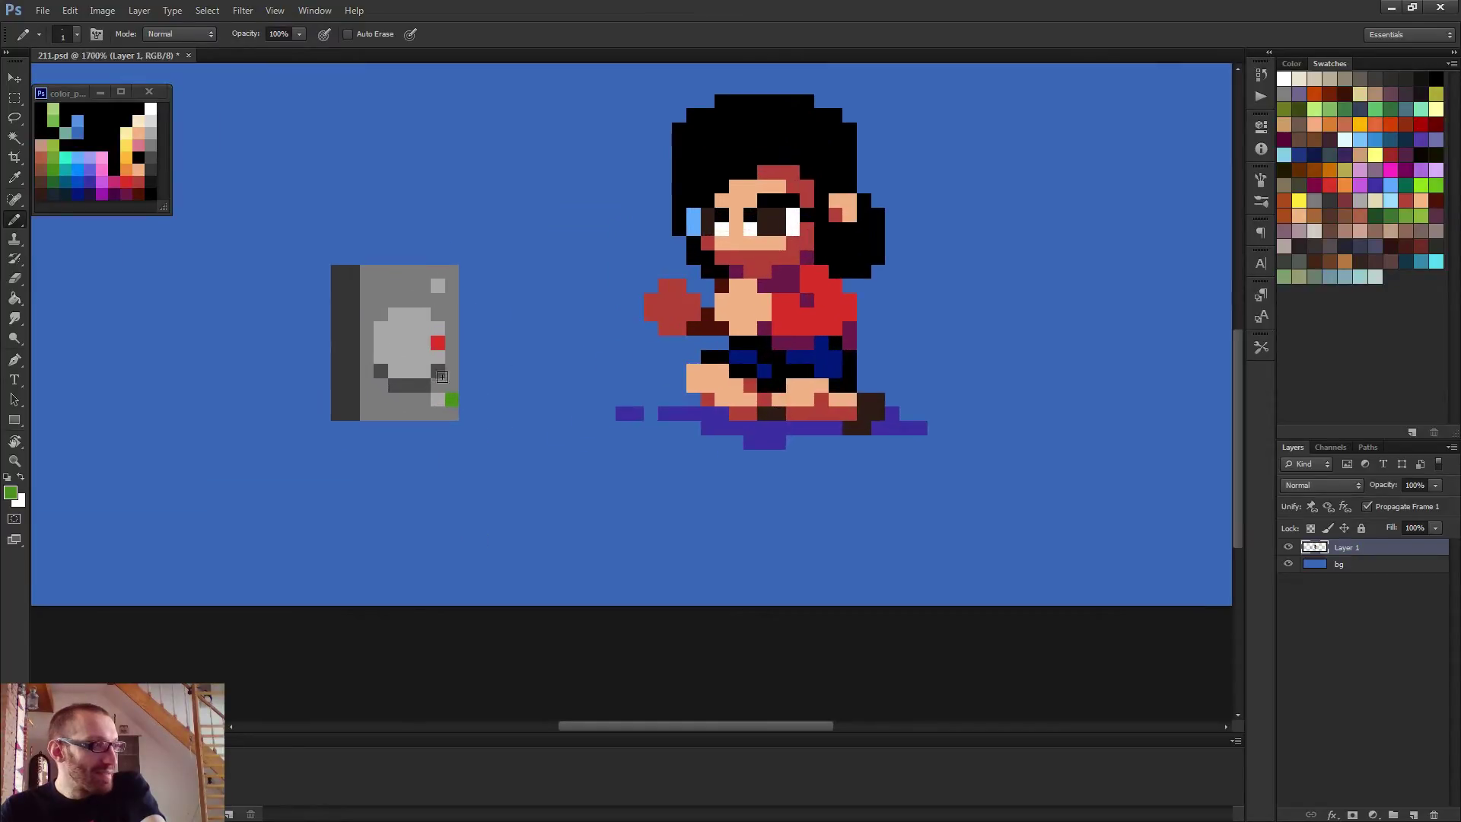
scroll(441, 376, down, 3)
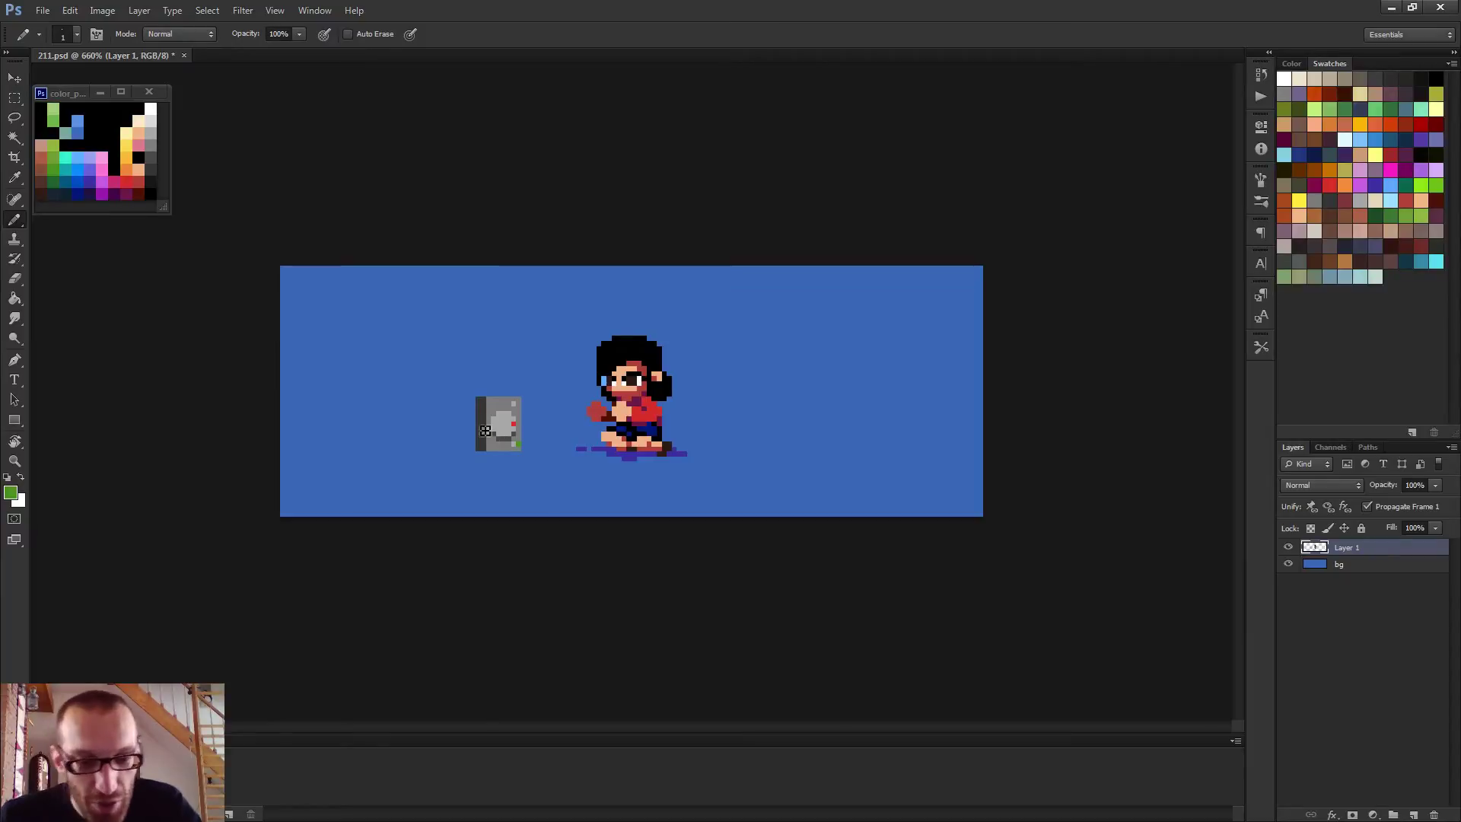
scroll(472, 415, up, 2)
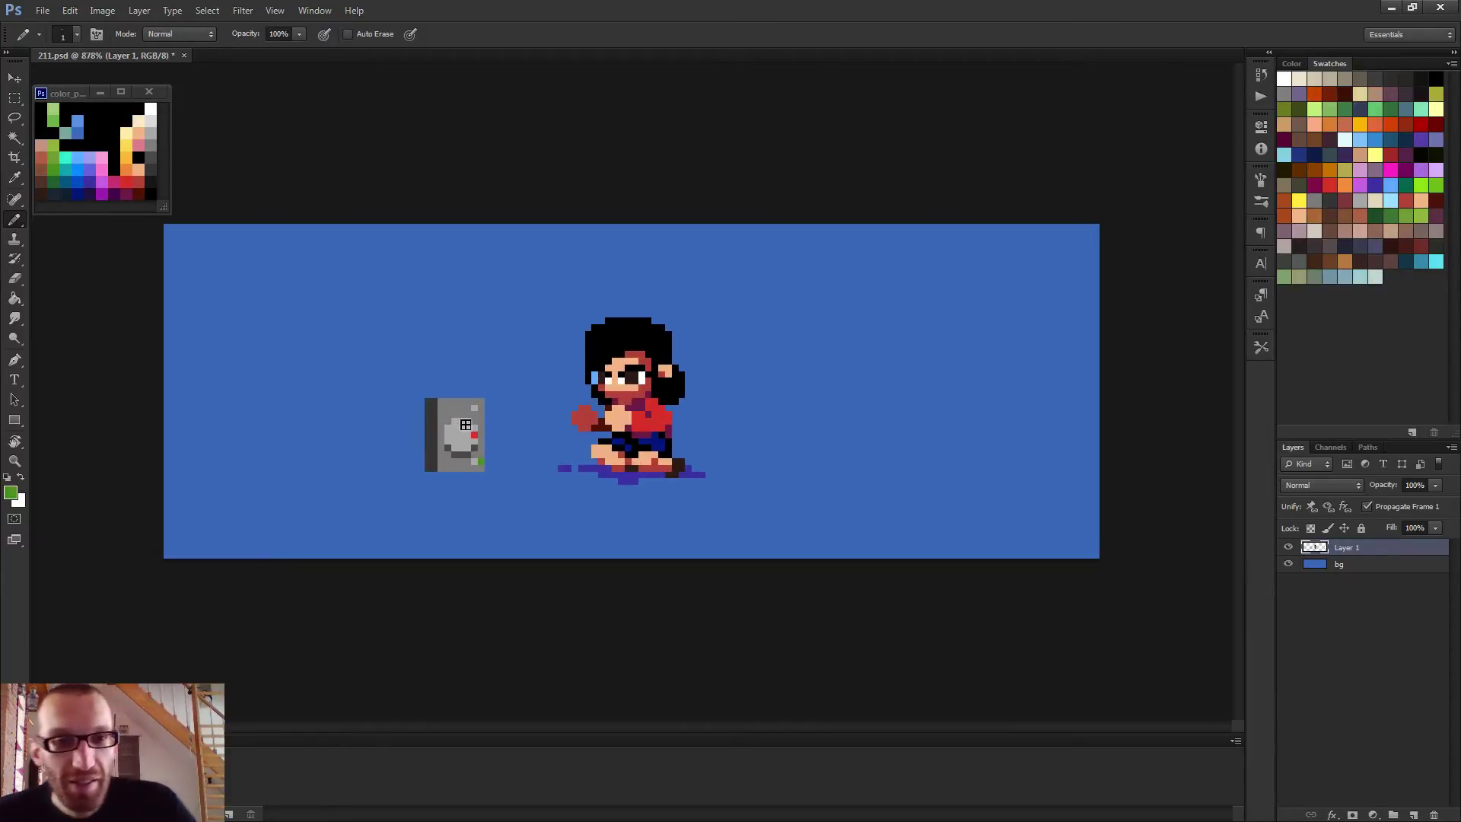
scroll(476, 426, up, 2)
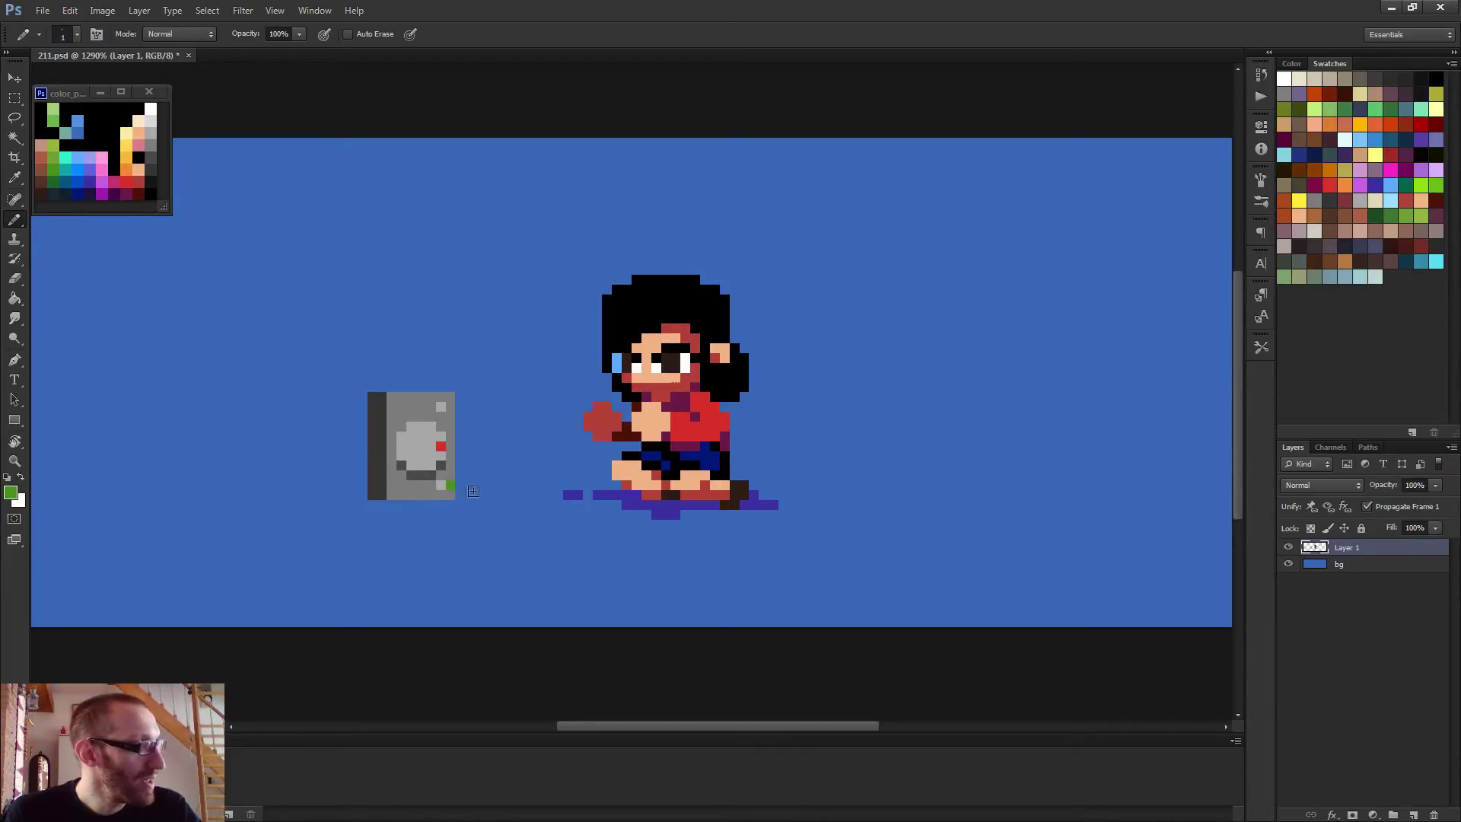
alt+click(620, 494)
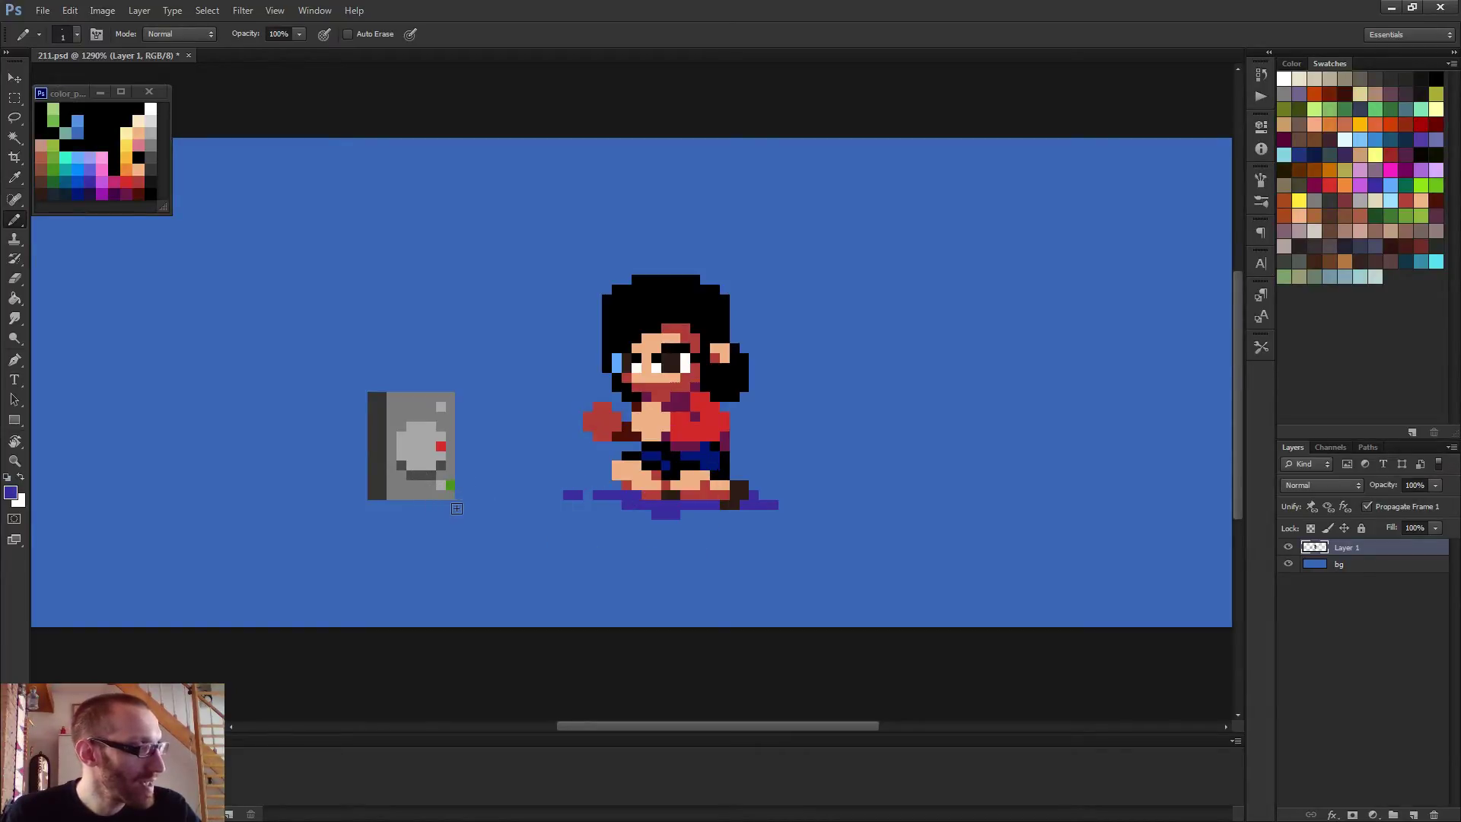
mouse_move(457, 508)
mouse_down()
mouse_move(325, 509)
mouse_move(429, 512)
mouse_move(342, 514)
mouse_up()
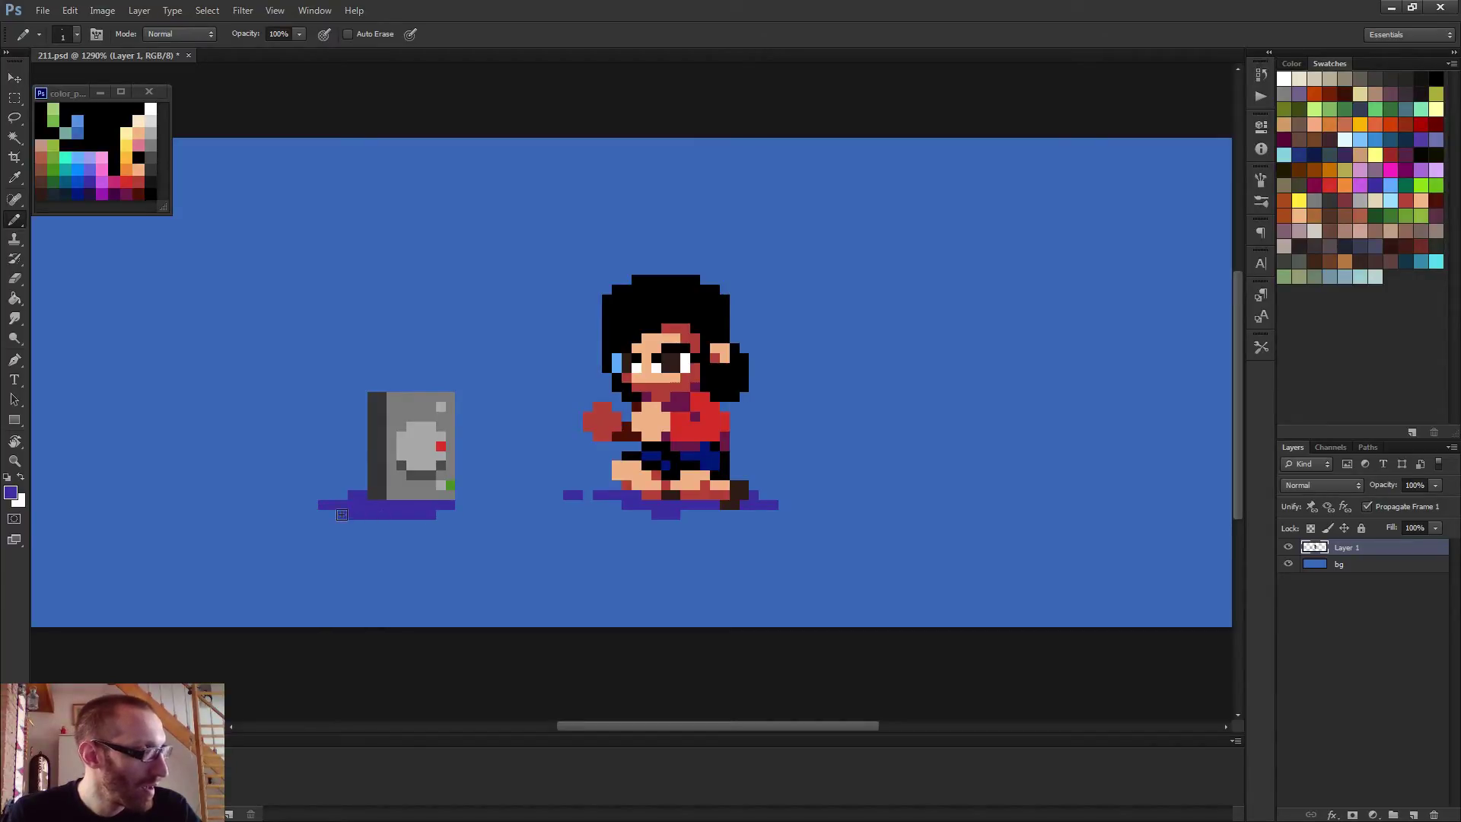
click(345, 517)
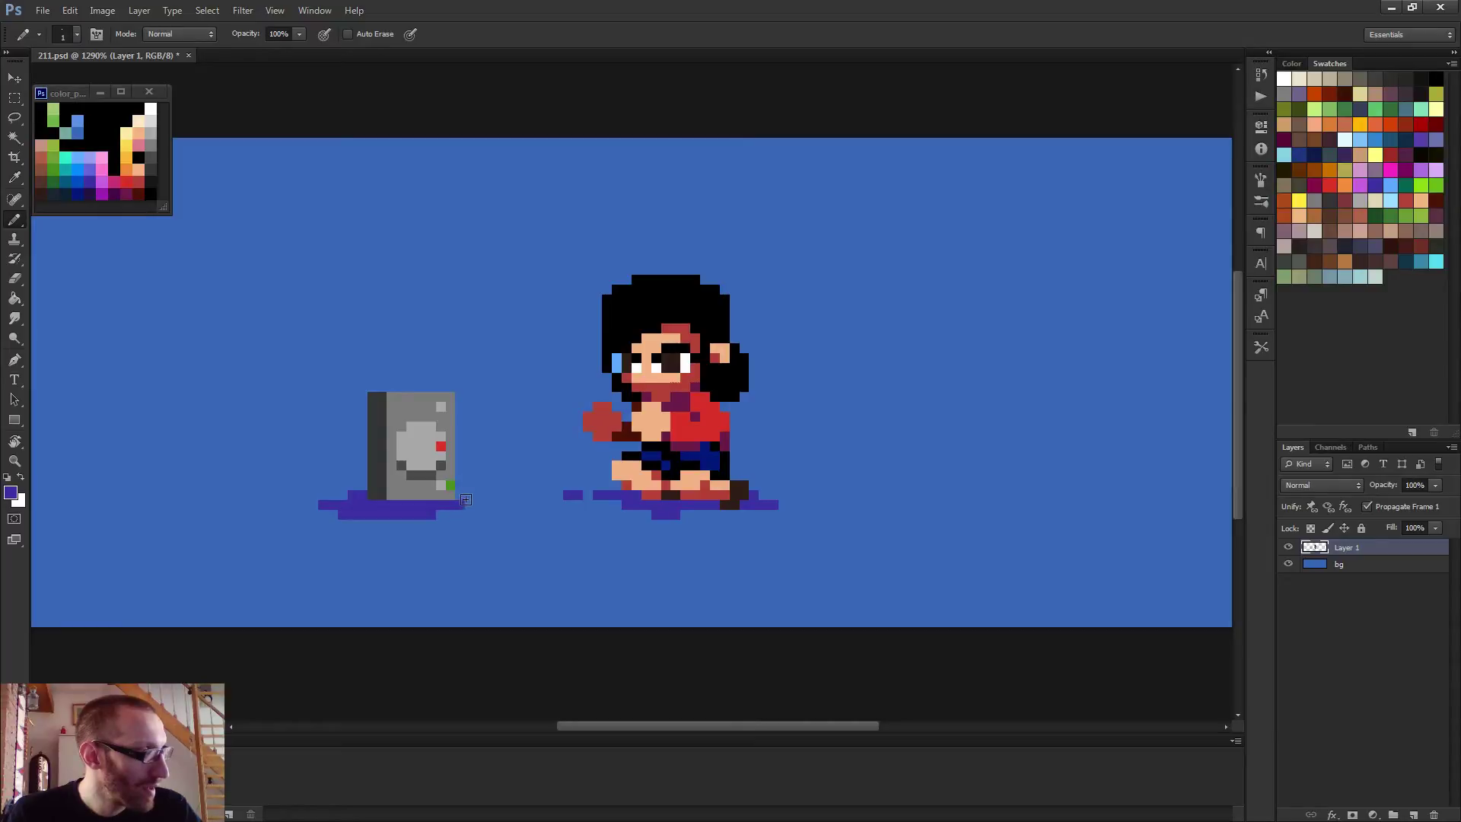
Draw a stepped gray cable from the lower part of the box's dark side, running outward and down across the ground
scroll(466, 499, down, 4)
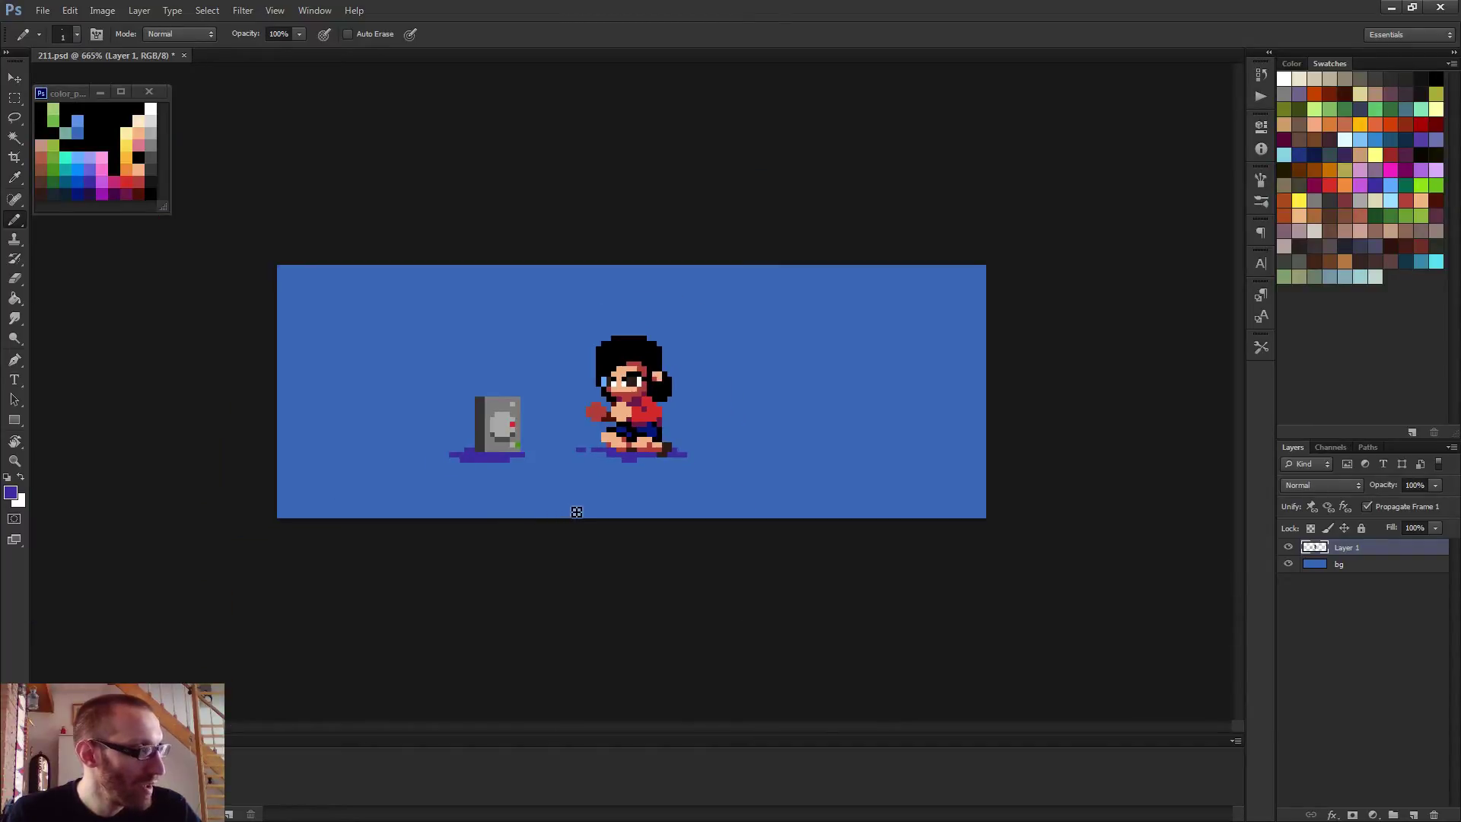
scroll(574, 512, up, 6)
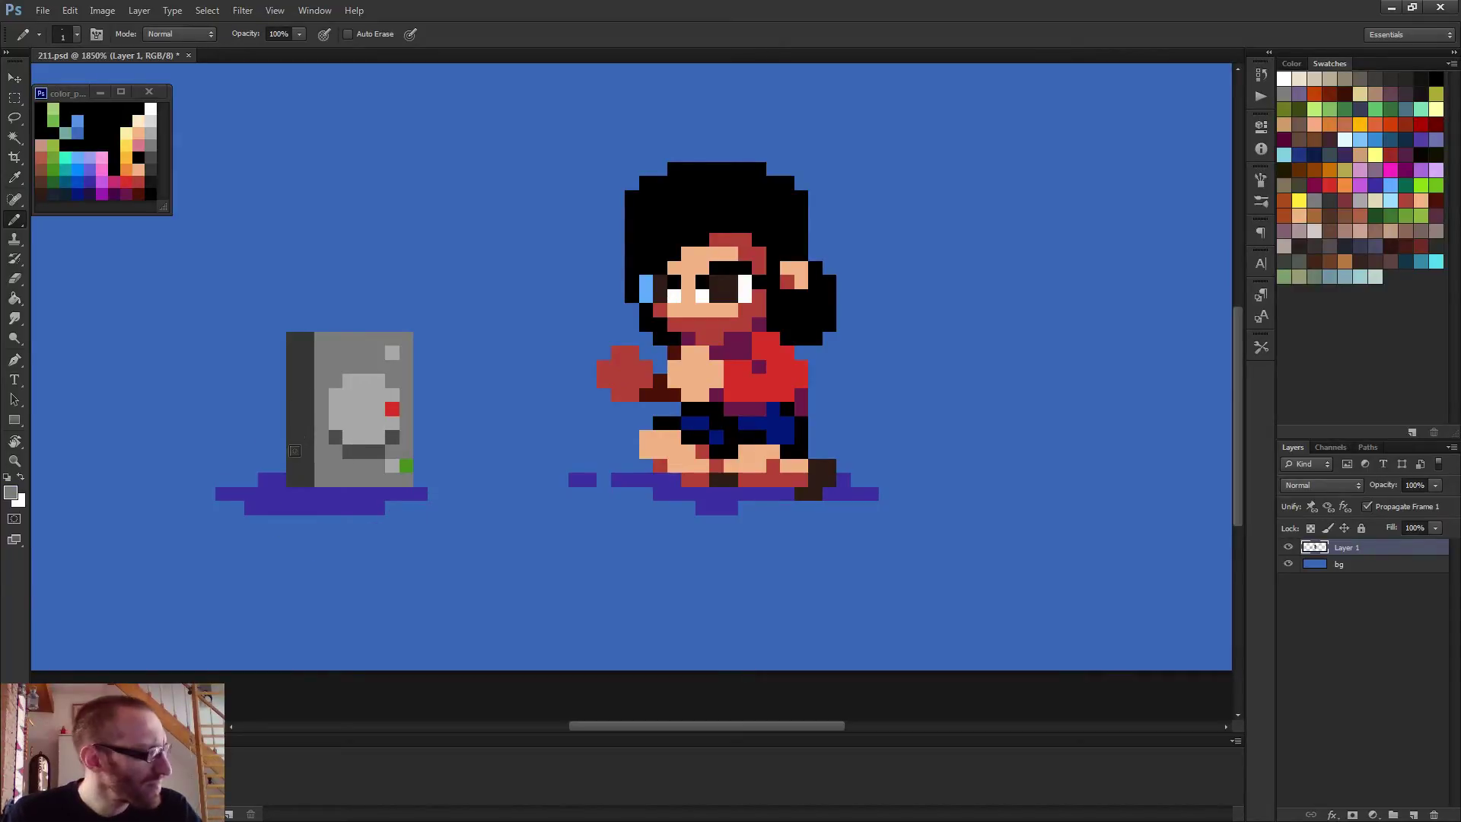
drag(286, 462, 204, 479)
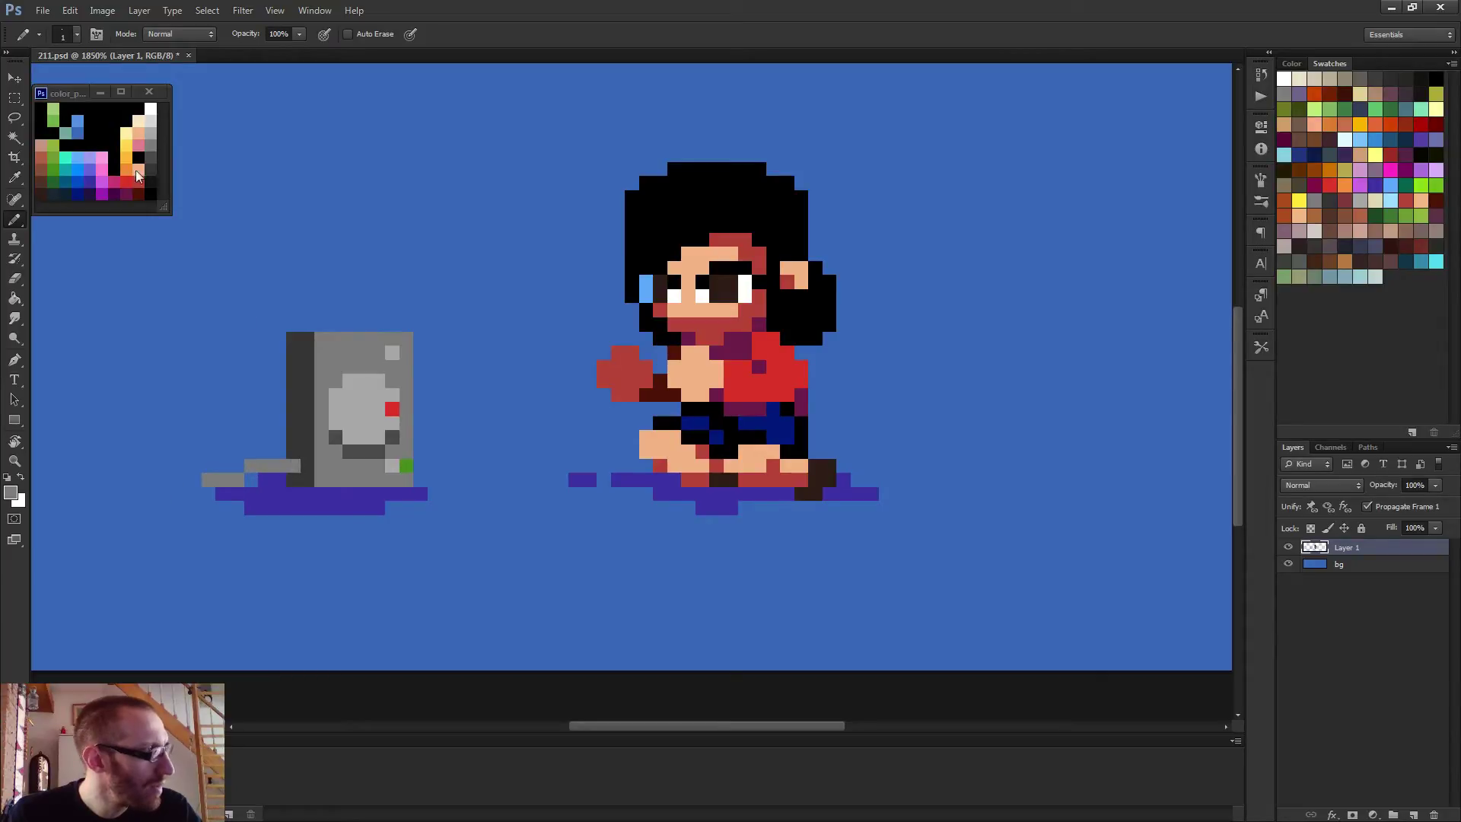
Place a near-black palette pixel where the cable meets the base of the box's dark side
alt+click(158, 183)
click(293, 466)
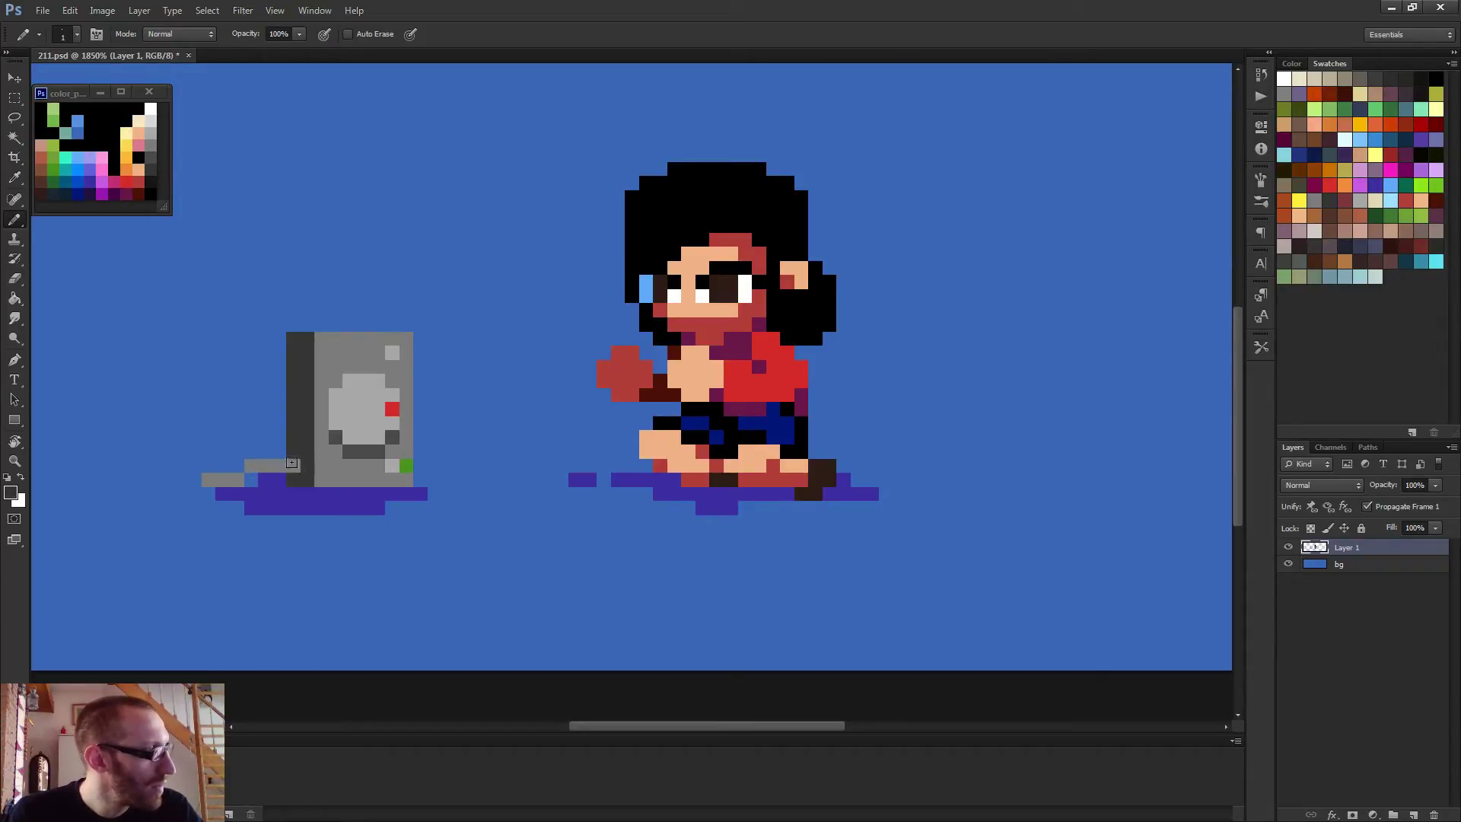
alt+click(159, 178)
drag(293, 461, 279, 466)
Redraw the cable in the dark gray of the box's side, extending it farther outward and down past the shadow
alt+click(270, 462)
click(278, 463)
alt+click(301, 431)
drag(268, 460, 156, 511)
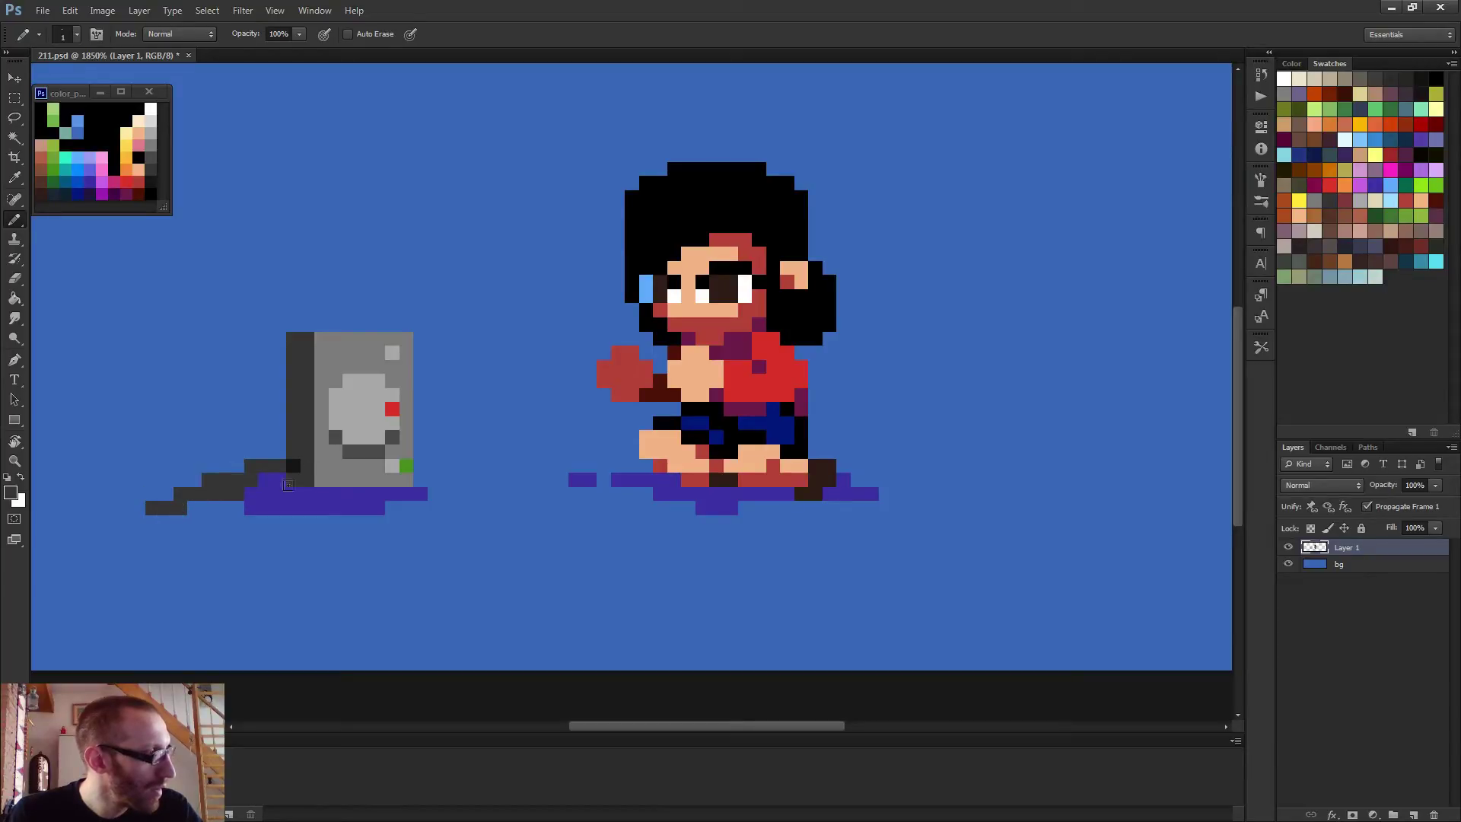
Shade the underside of the cable with highlight pixels in the gray of the box's front face
alt+click(328, 463)
drag(207, 493, 226, 487)
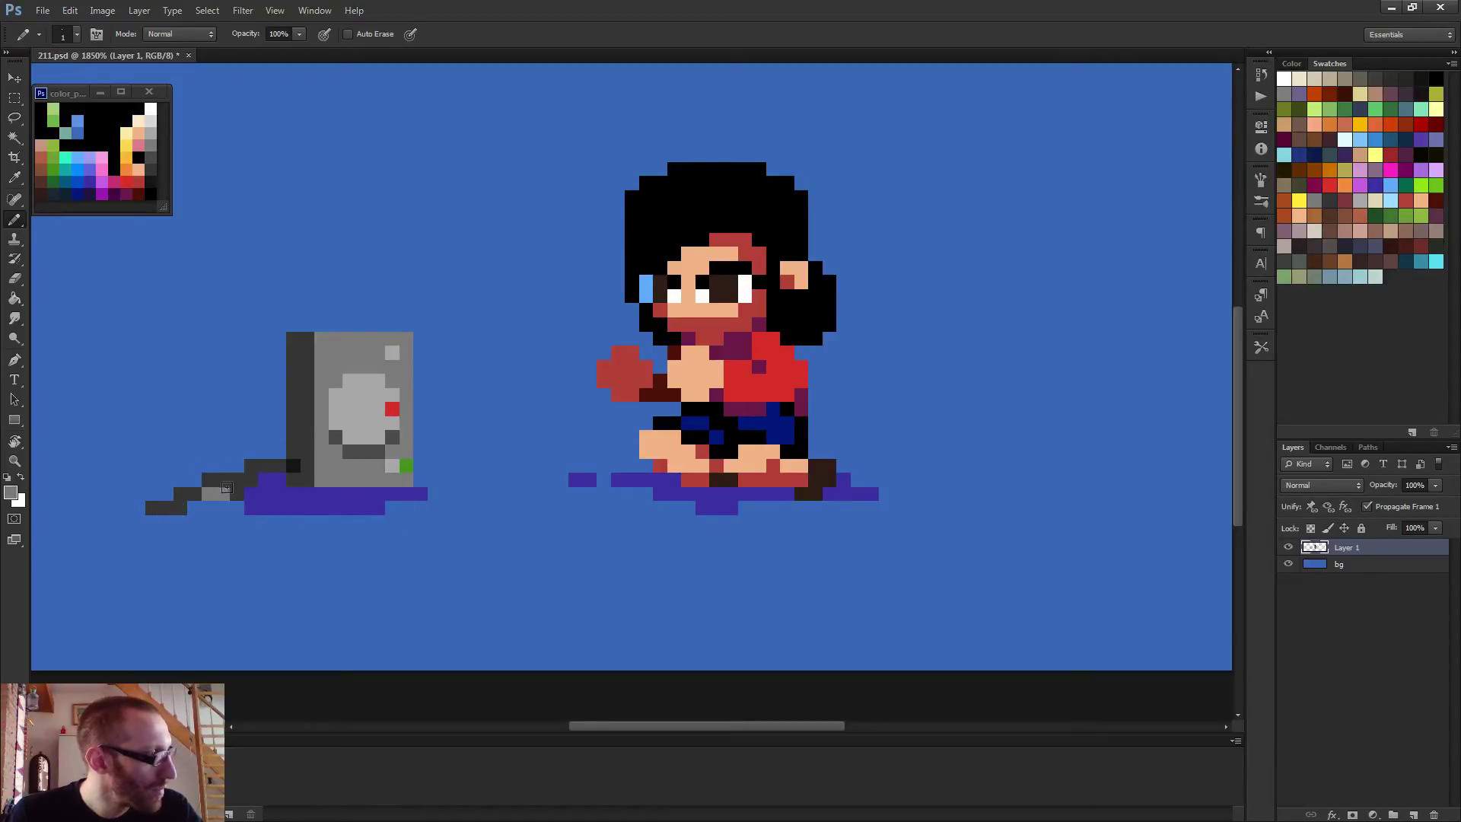
click(235, 491)
click(245, 479)
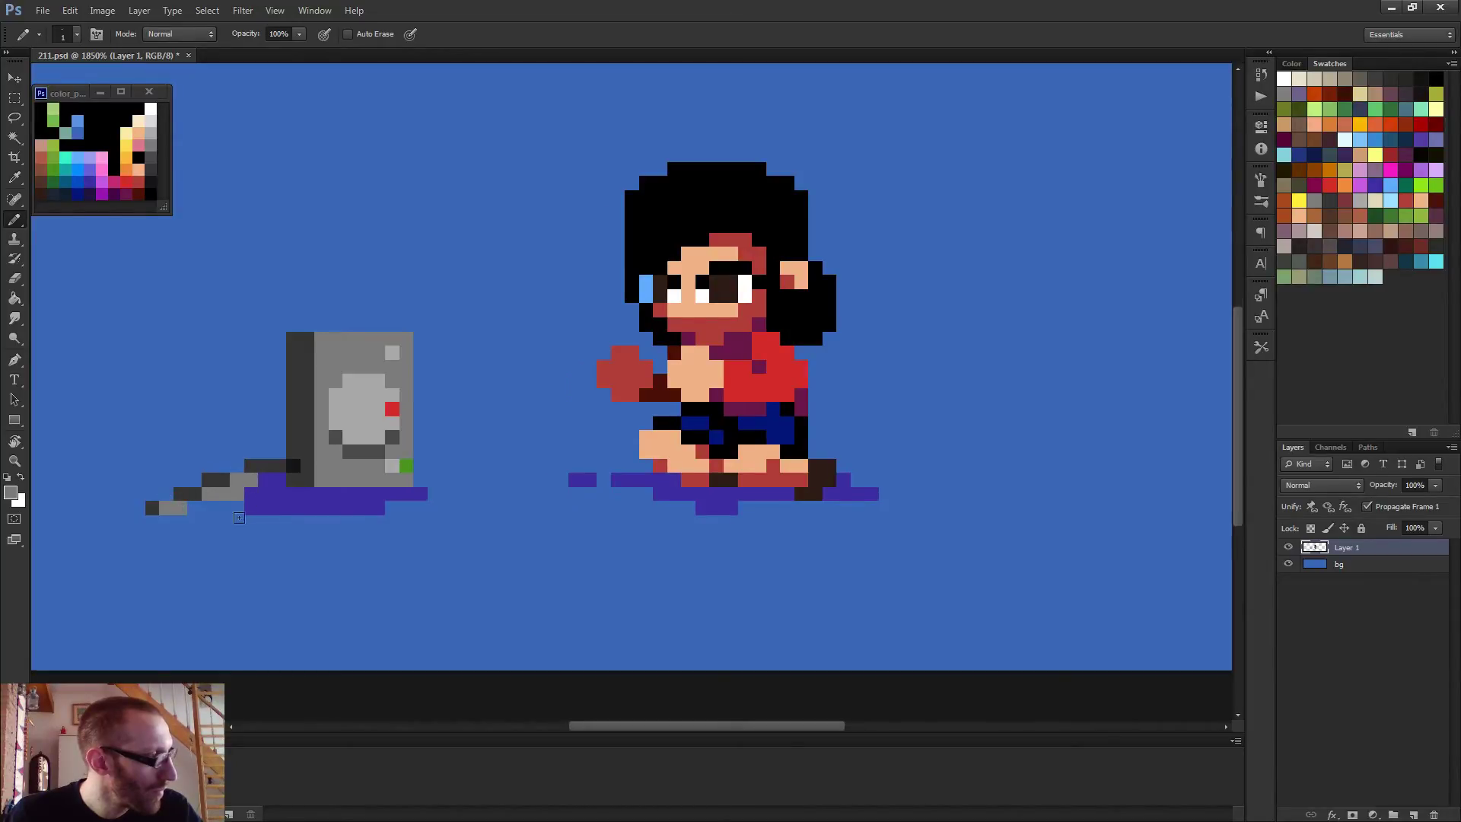
Repaint the highlight pixels on the cable's middle section nearest the box, plus one in the segment below, with the cable's dark gray
scroll(164, 499, down, 5)
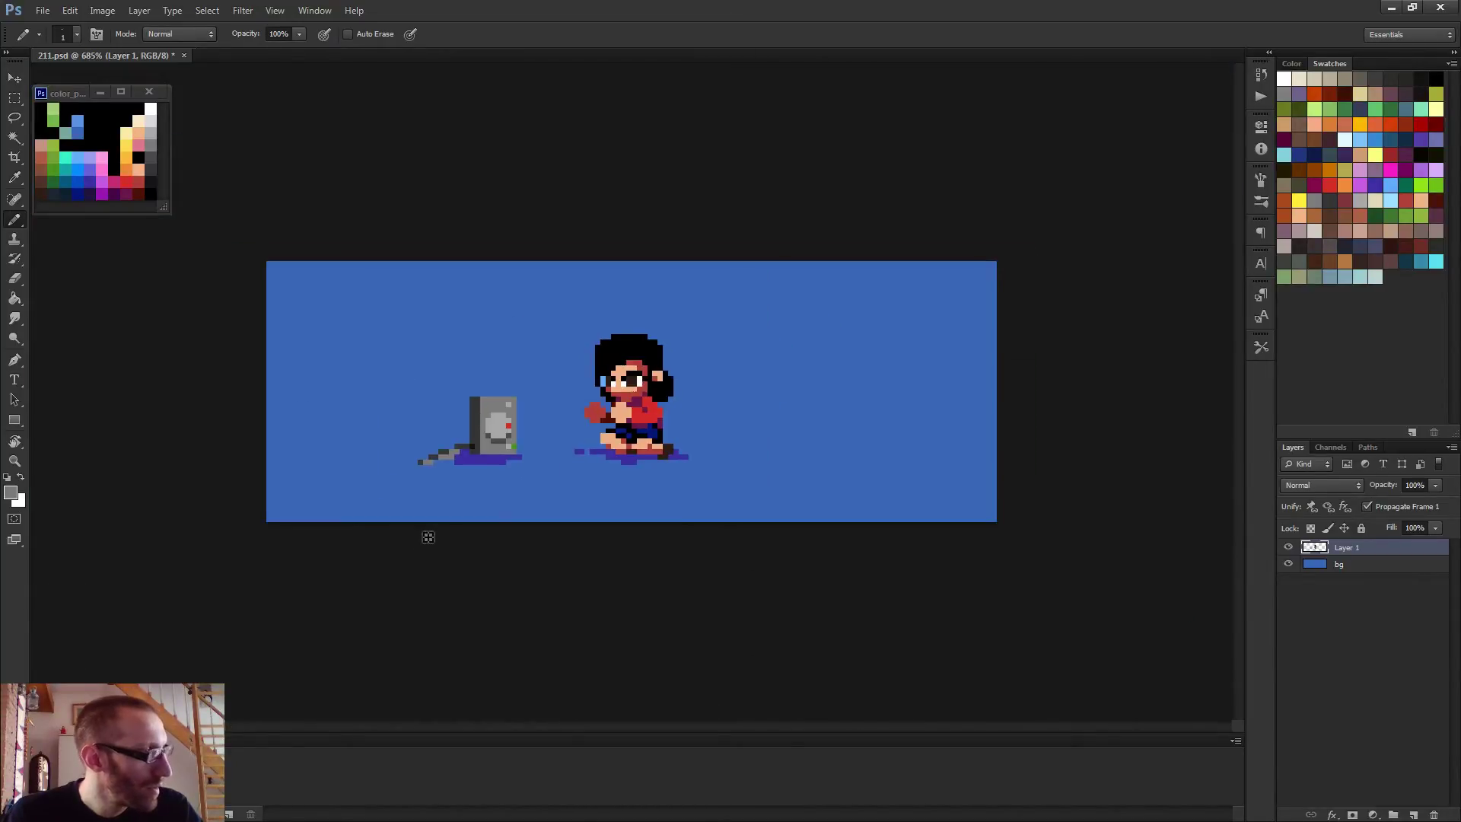
scroll(450, 532, up, 5)
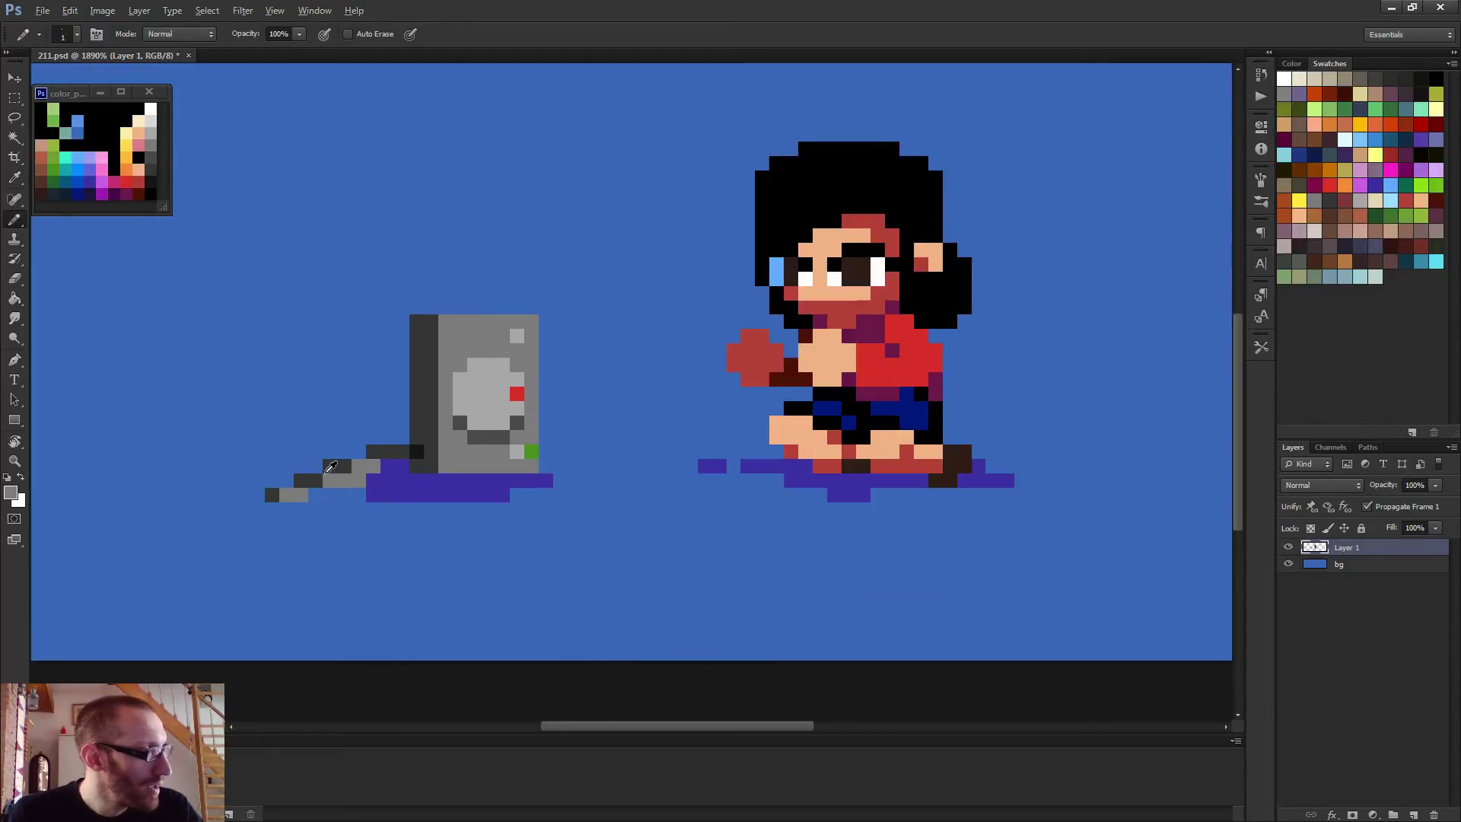
alt+click(331, 465)
drag(342, 465, 366, 464)
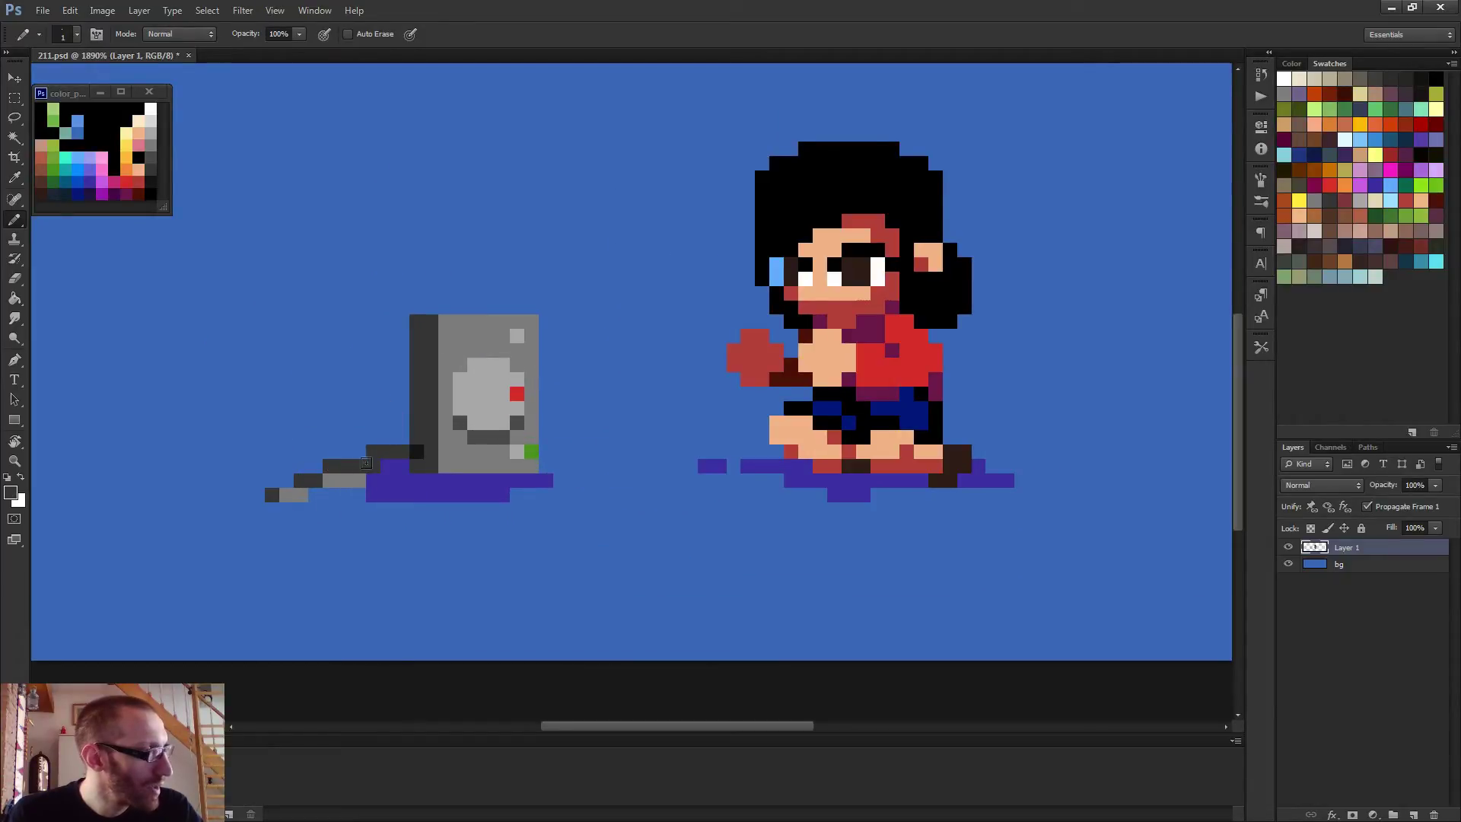
click(330, 480)
Doodle a wavy dark gray sample cable on the empty background above the box and shade its lower bends with the front face's gray
scroll(388, 489, down, 2)
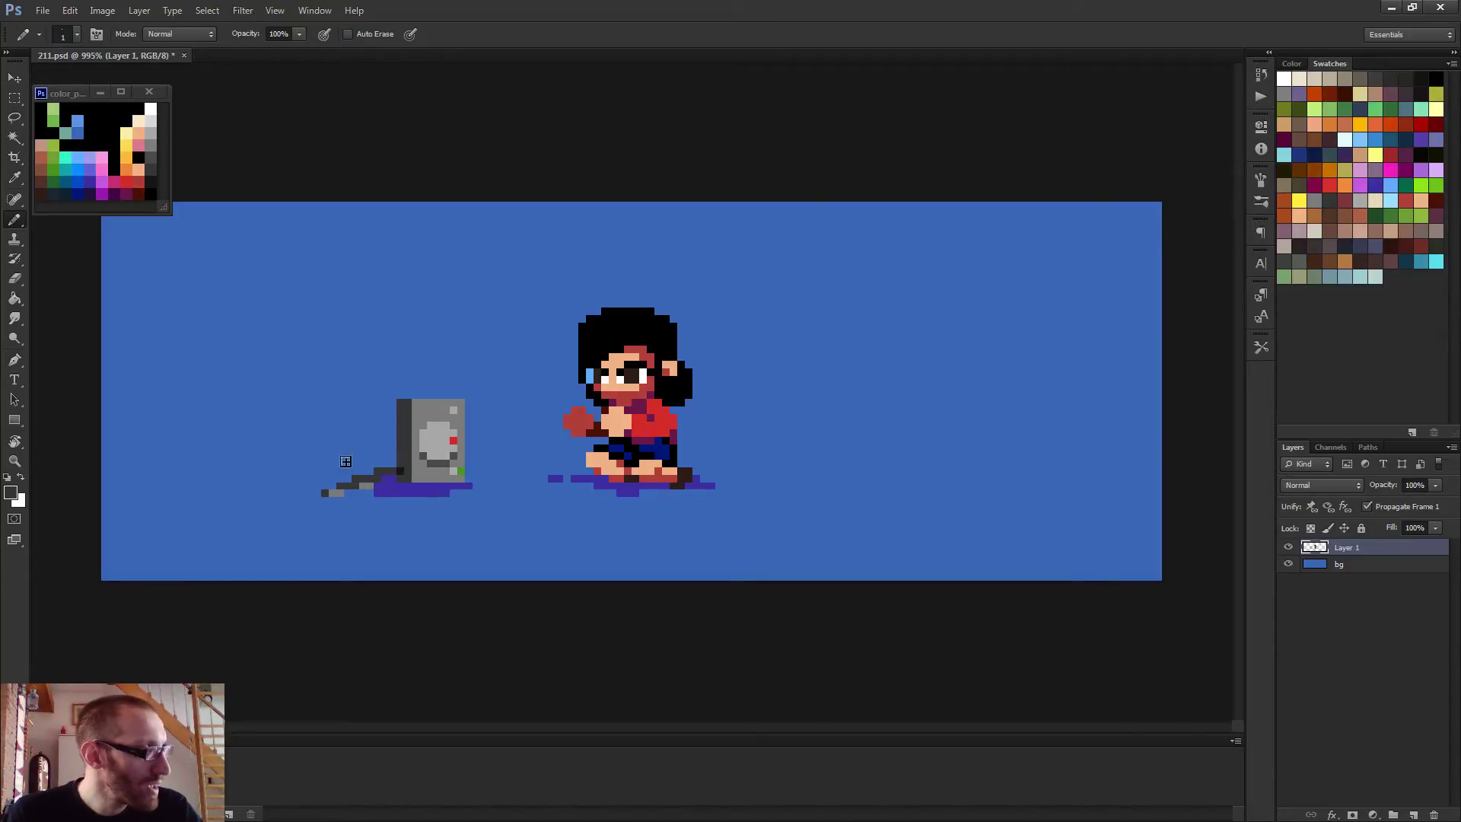
mouse_move(246, 248)
mouse_down()
mouse_move(268, 321)
mouse_move(330, 267)
mouse_move(362, 328)
mouse_move(369, 291)
mouse_move(423, 405)
mouse_move(358, 335)
mouse_move(264, 319)
mouse_up()
alt+click(428, 413)
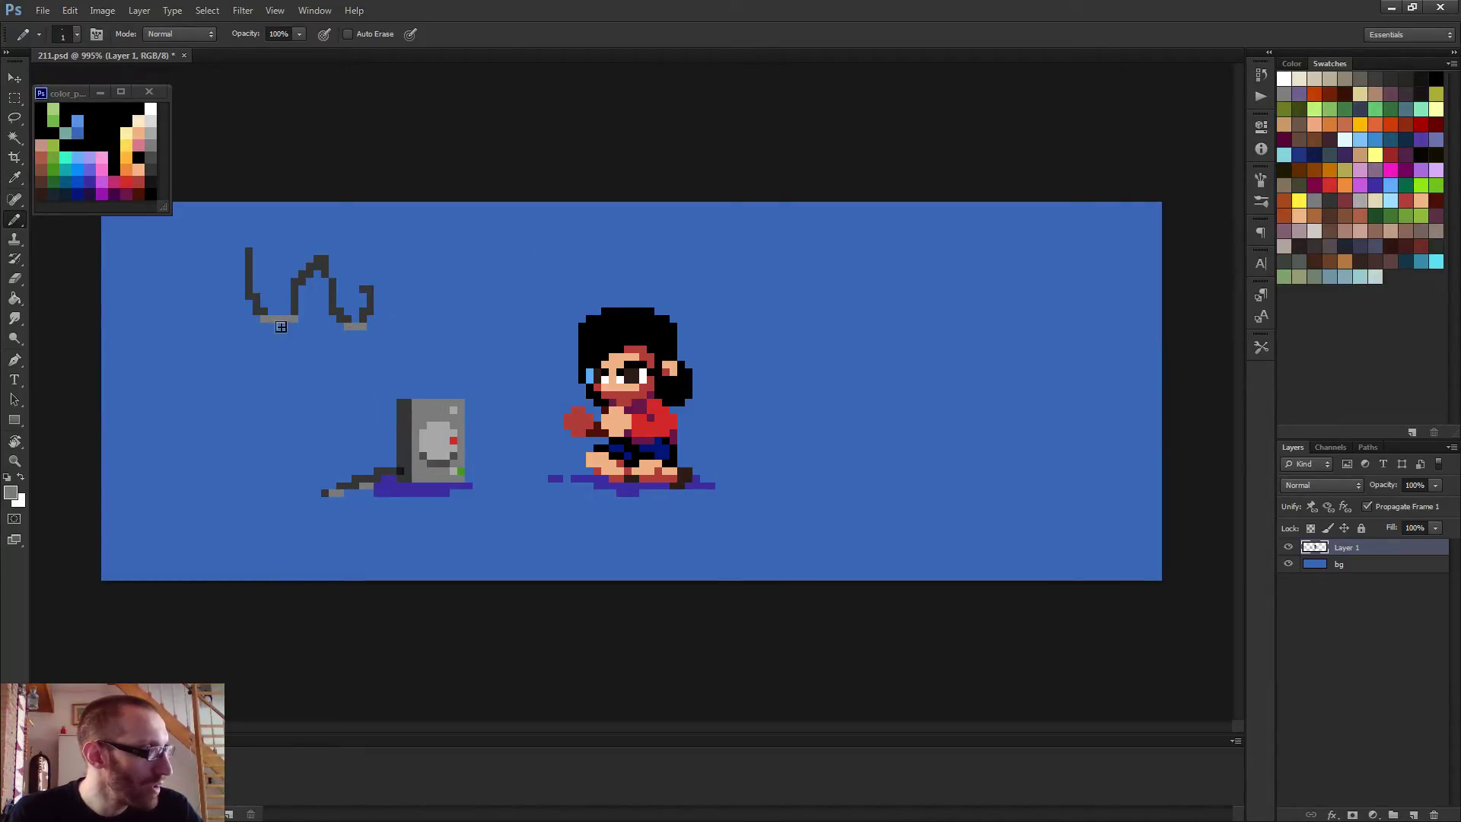
click(368, 309)
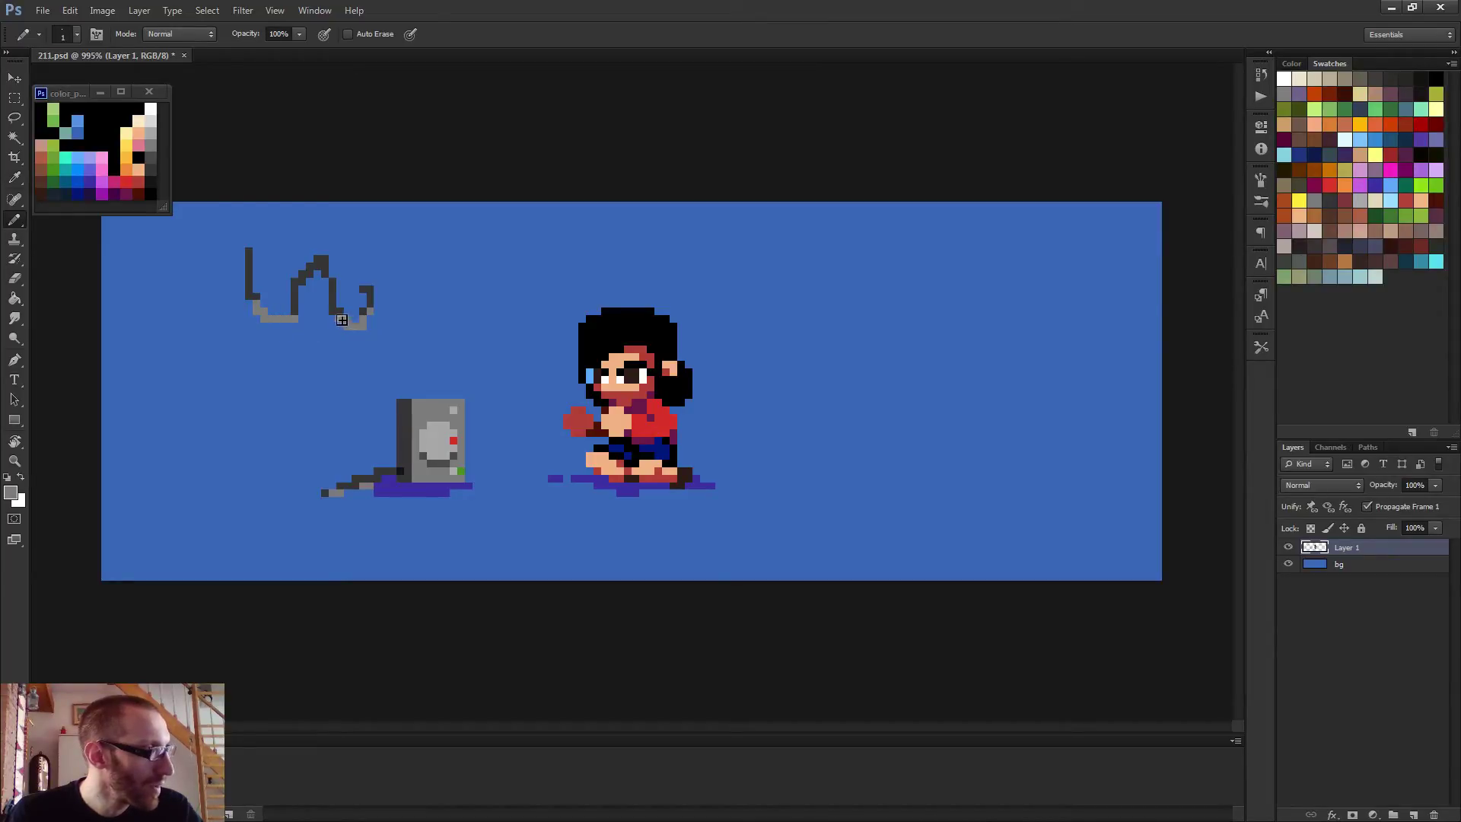
Select the grey zigzag test line above the console with the Lasso, delete it and clear the selection
scroll(339, 316, down, 3)
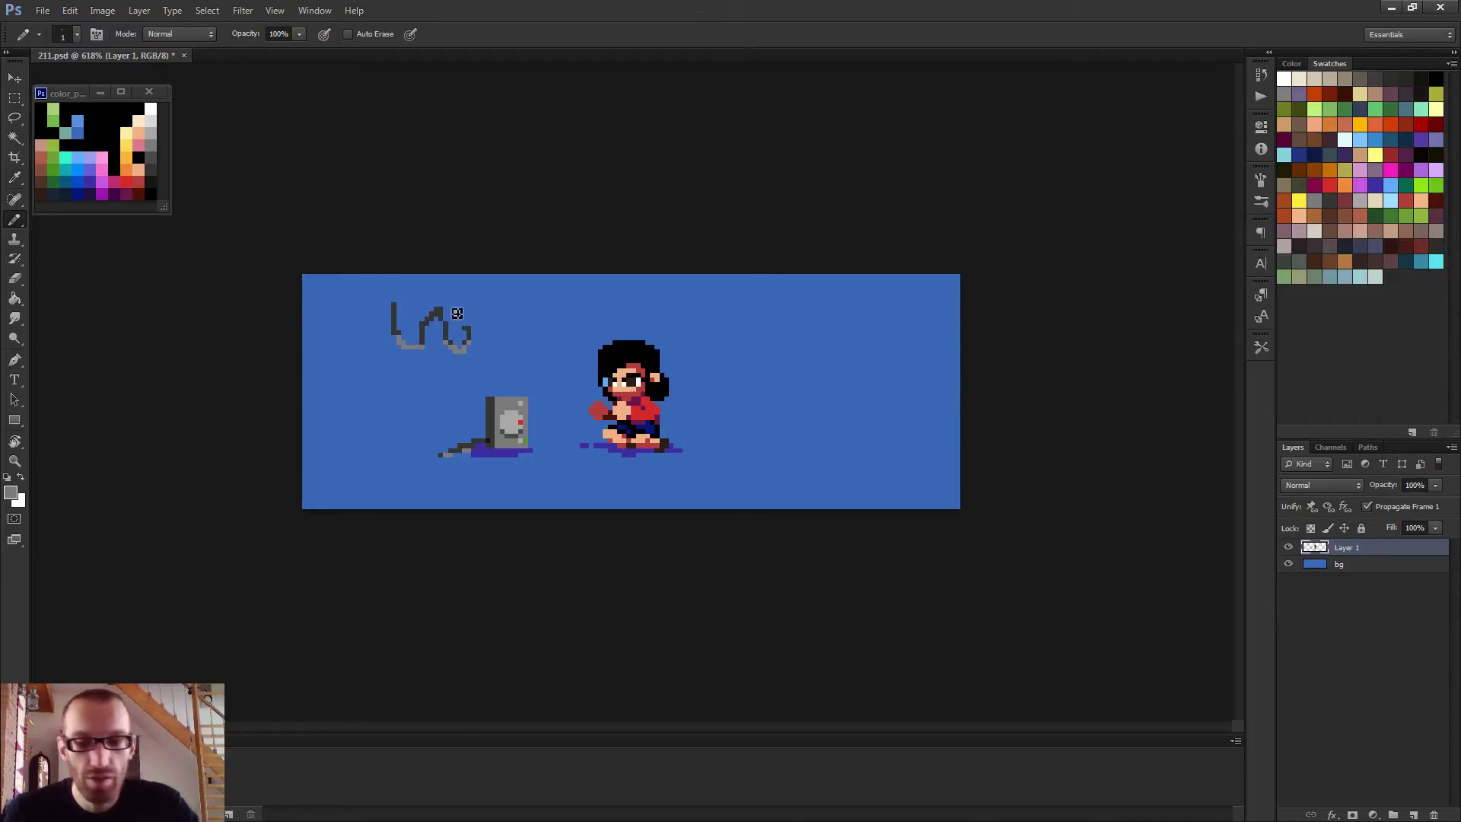
key(l)
drag(411, 277, 451, 289)
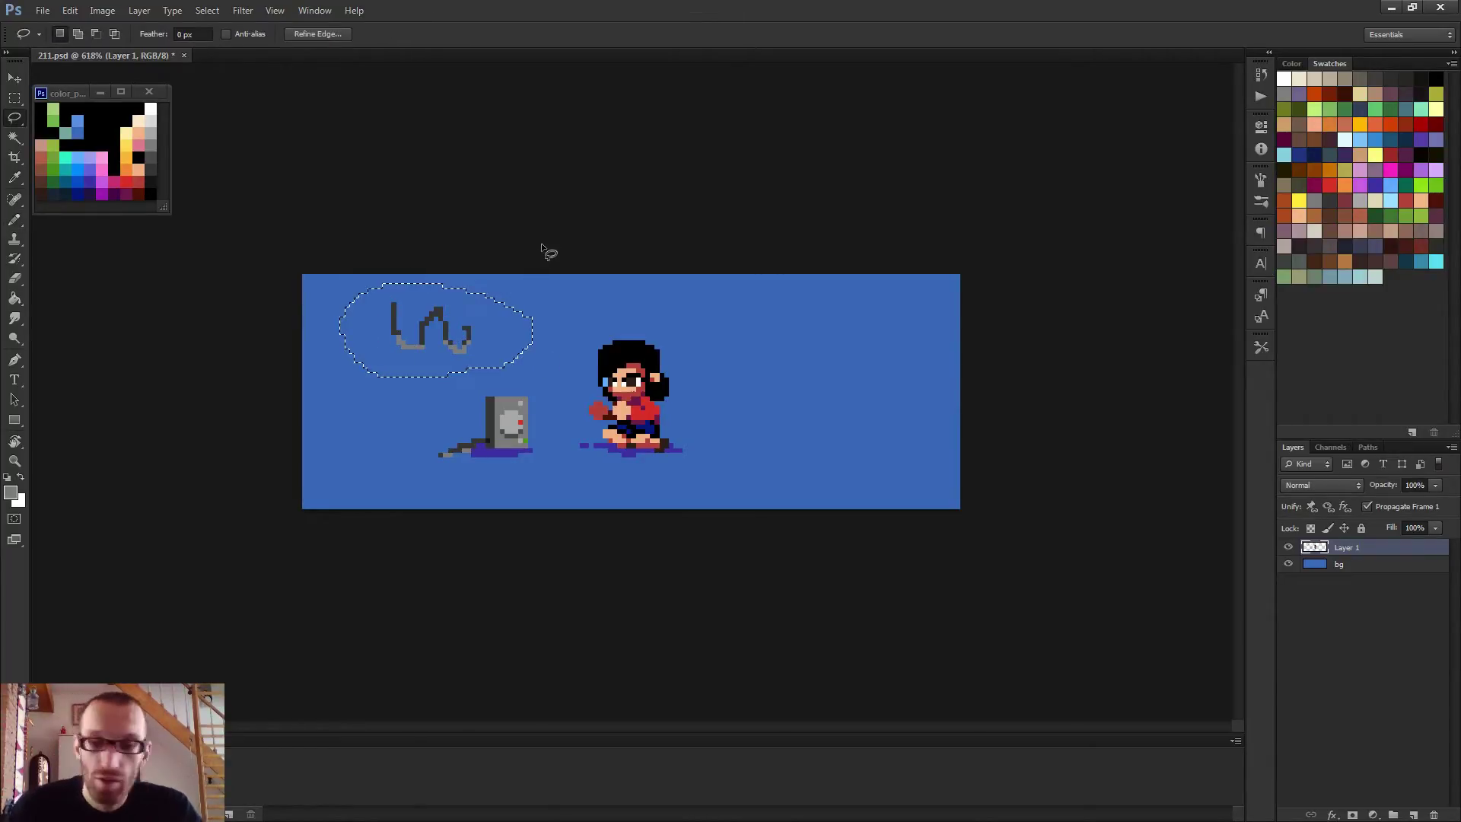
key(Delete)
key(ctrl+d)
key(b)
Erase the outer pixels of the purple shadow under the console to make it narrower
scroll(632, 392, up, 3)
scroll(604, 420, up, 2)
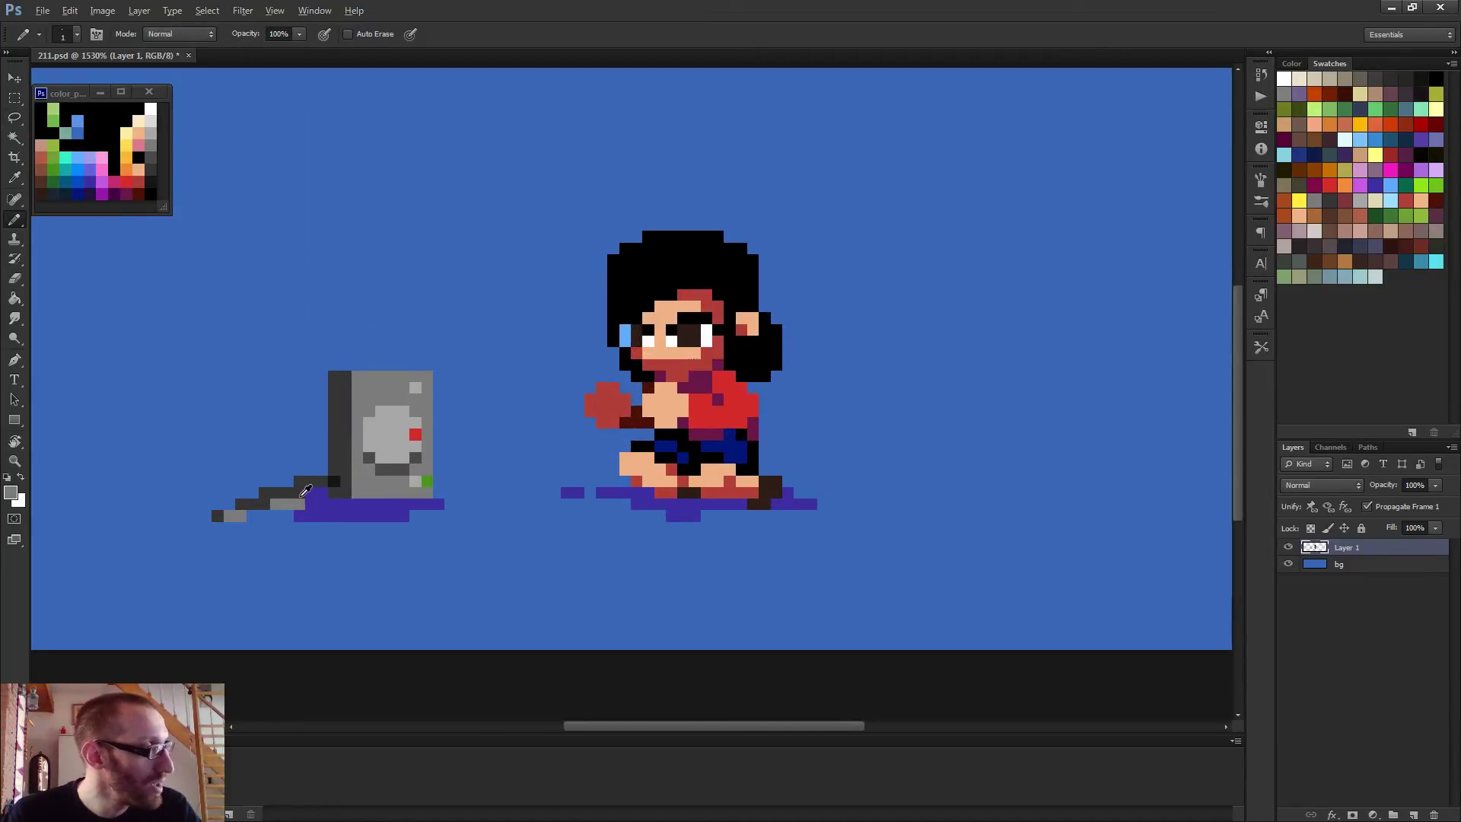
scroll(314, 509, down, 2)
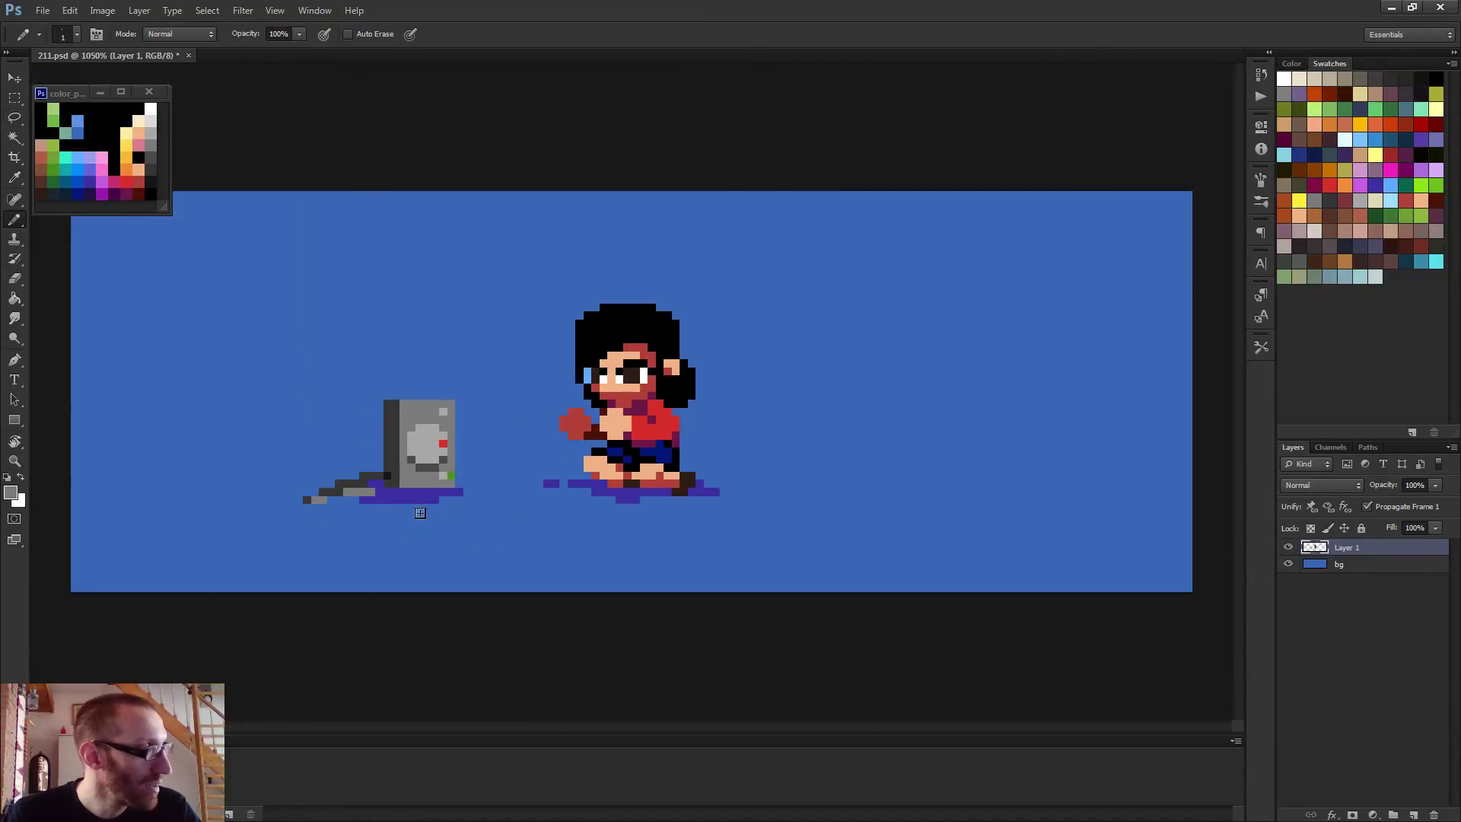
key(e)
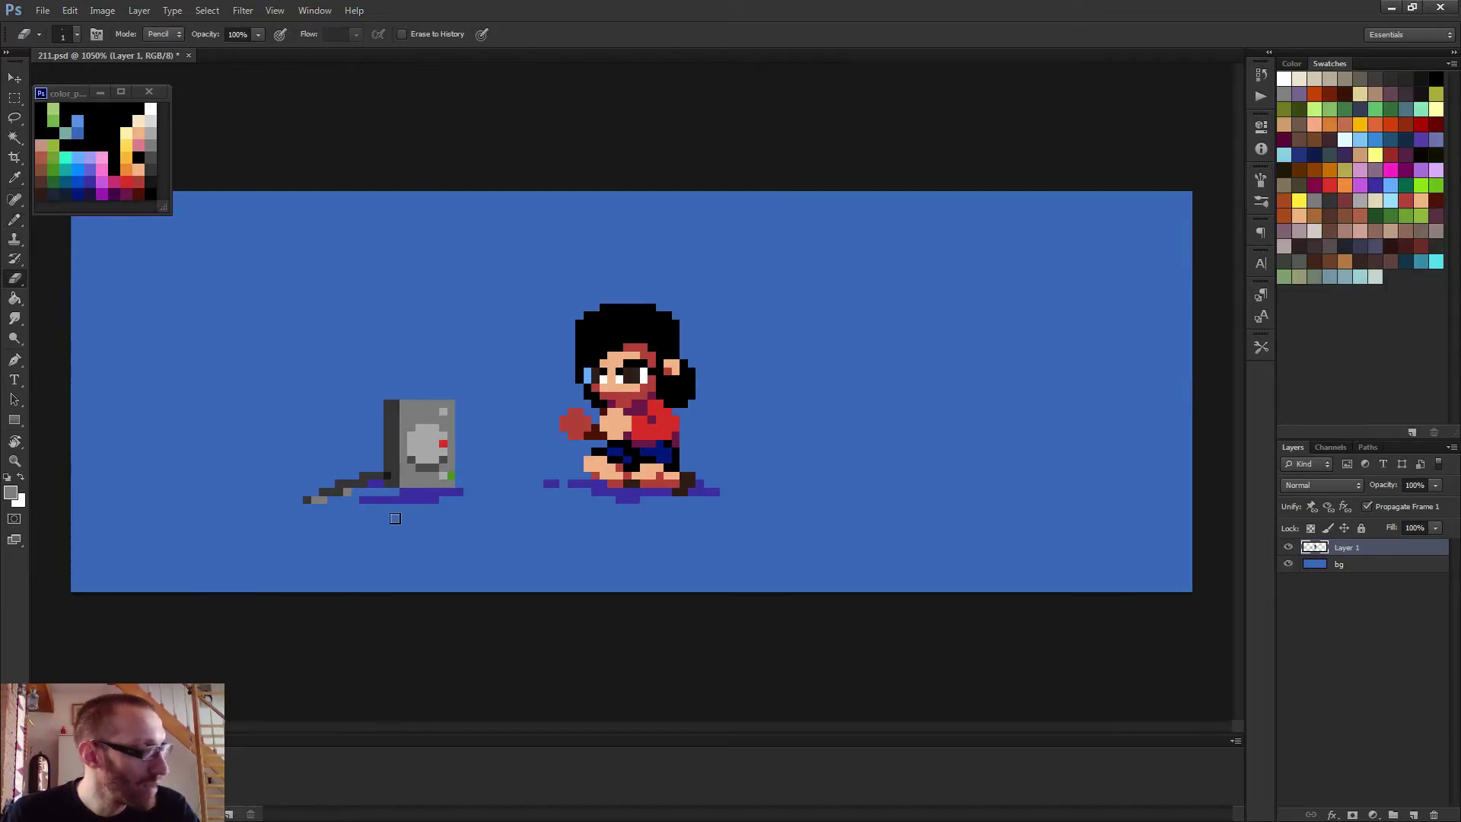
mouse_move(396, 492)
mouse_down()
mouse_move(354, 492)
mouse_move(386, 496)
mouse_up()
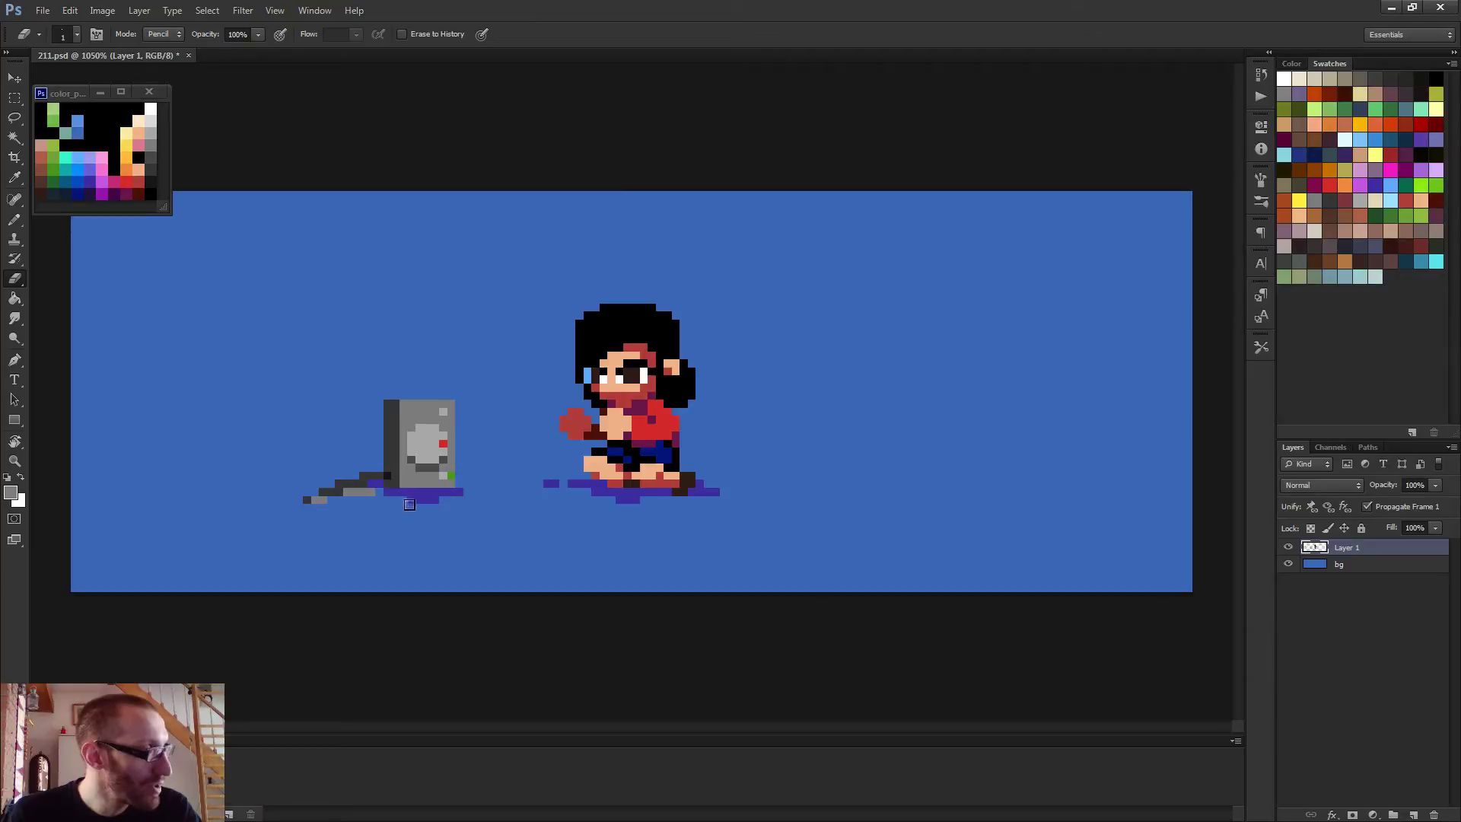
scroll(441, 525, down, 3)
scroll(452, 528, down, 1)
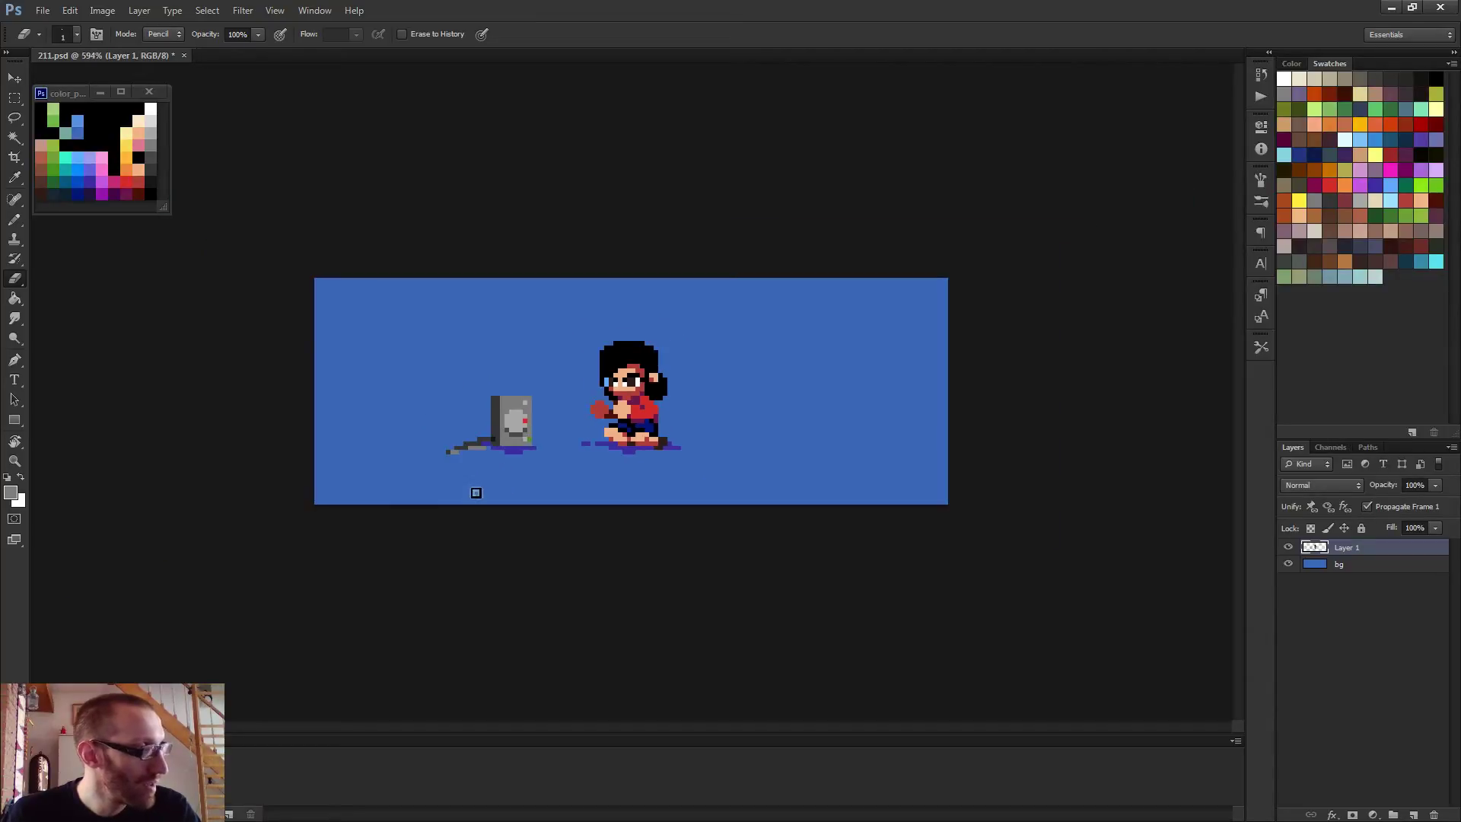
Rework the cable behind the console with the Pencil, adding grey pixels on its underside and dark grey ones above
key(b)
scroll(474, 467, up, 4)
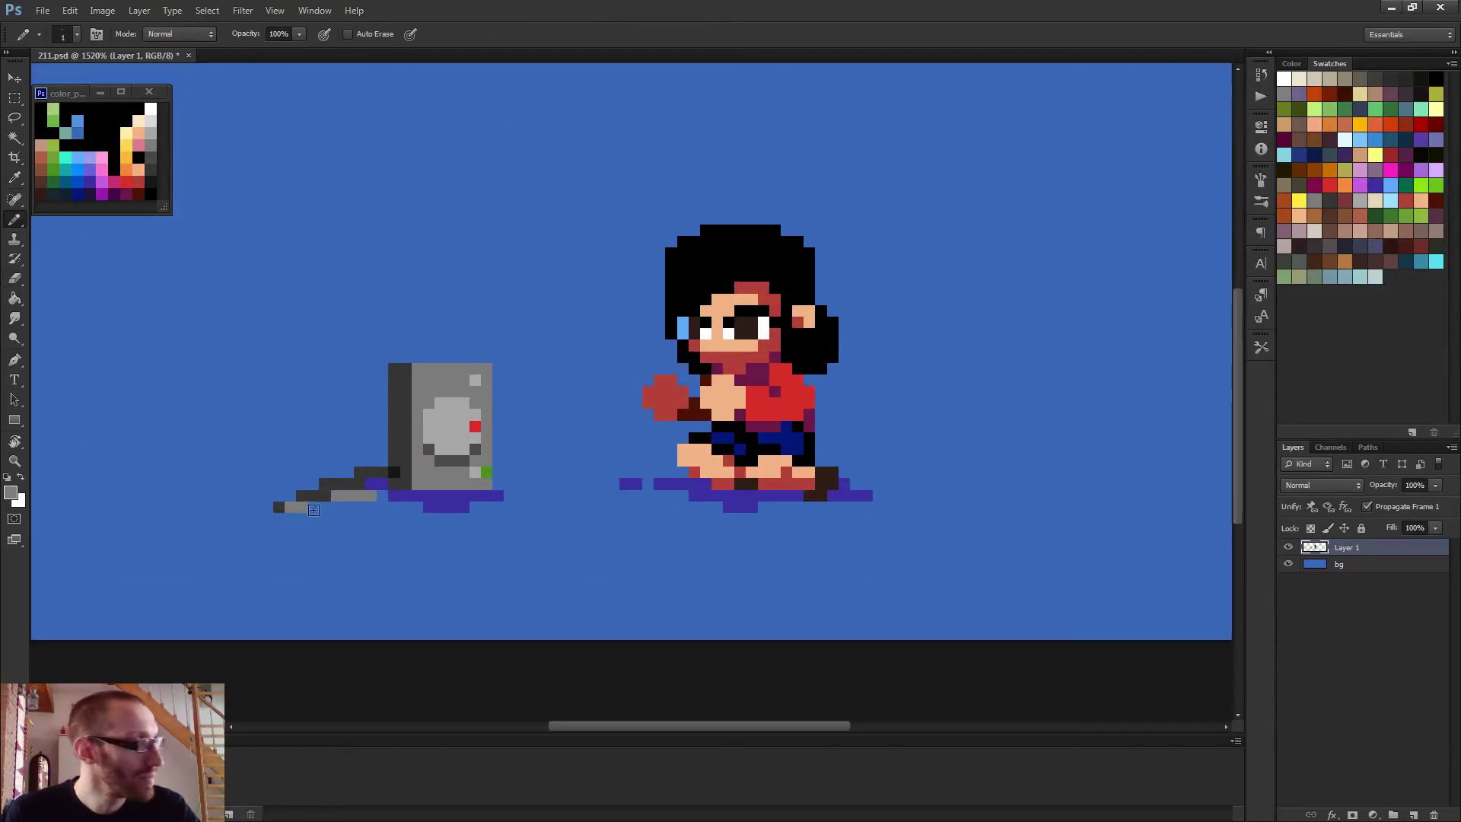
mouse_move(346, 515)
mouse_down()
mouse_move(359, 508)
mouse_move(339, 517)
mouse_move(347, 499)
mouse_up()
key(e)
key(b)
alt+click(356, 476)
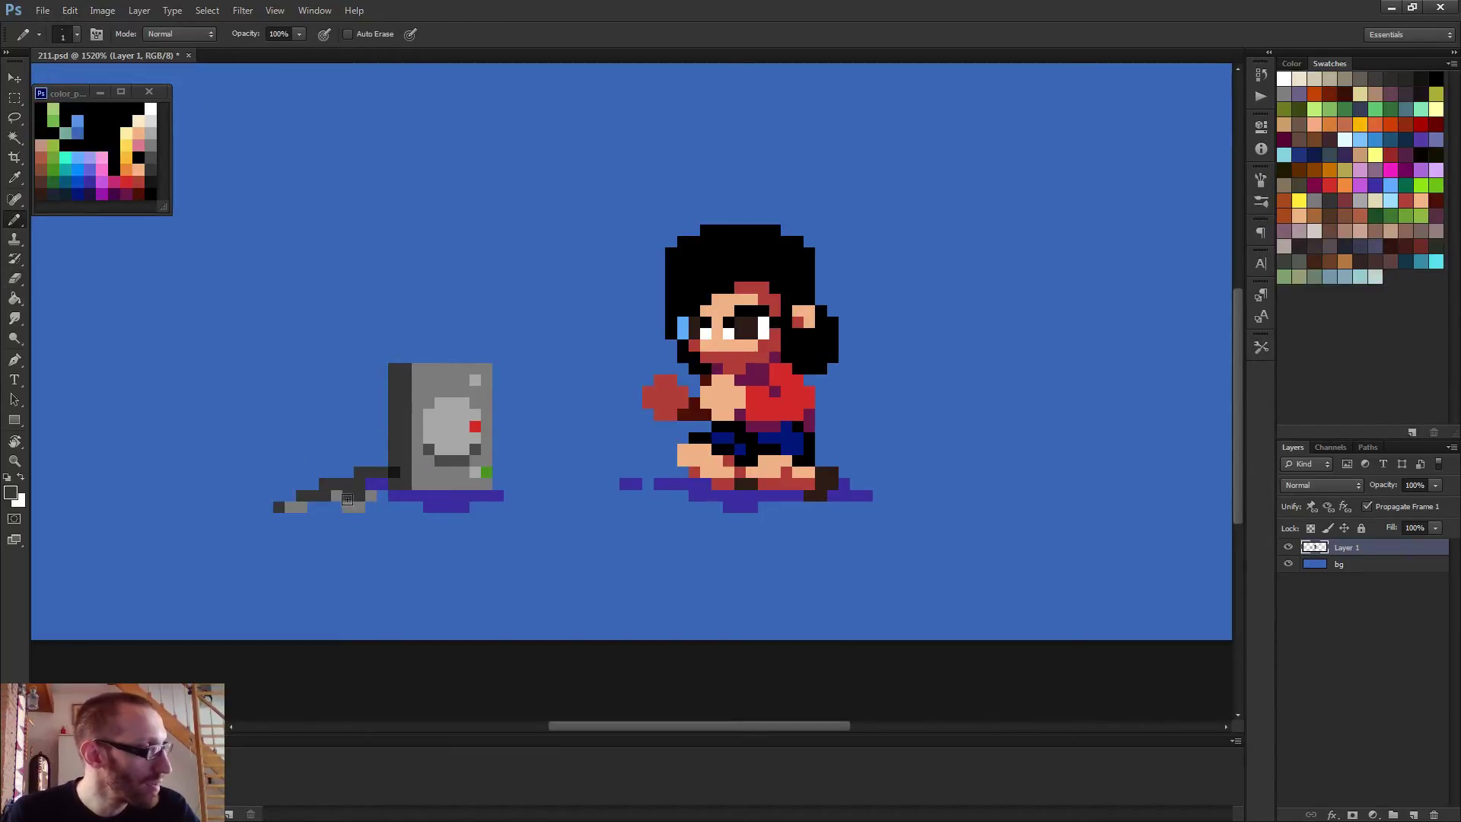
click(337, 497)
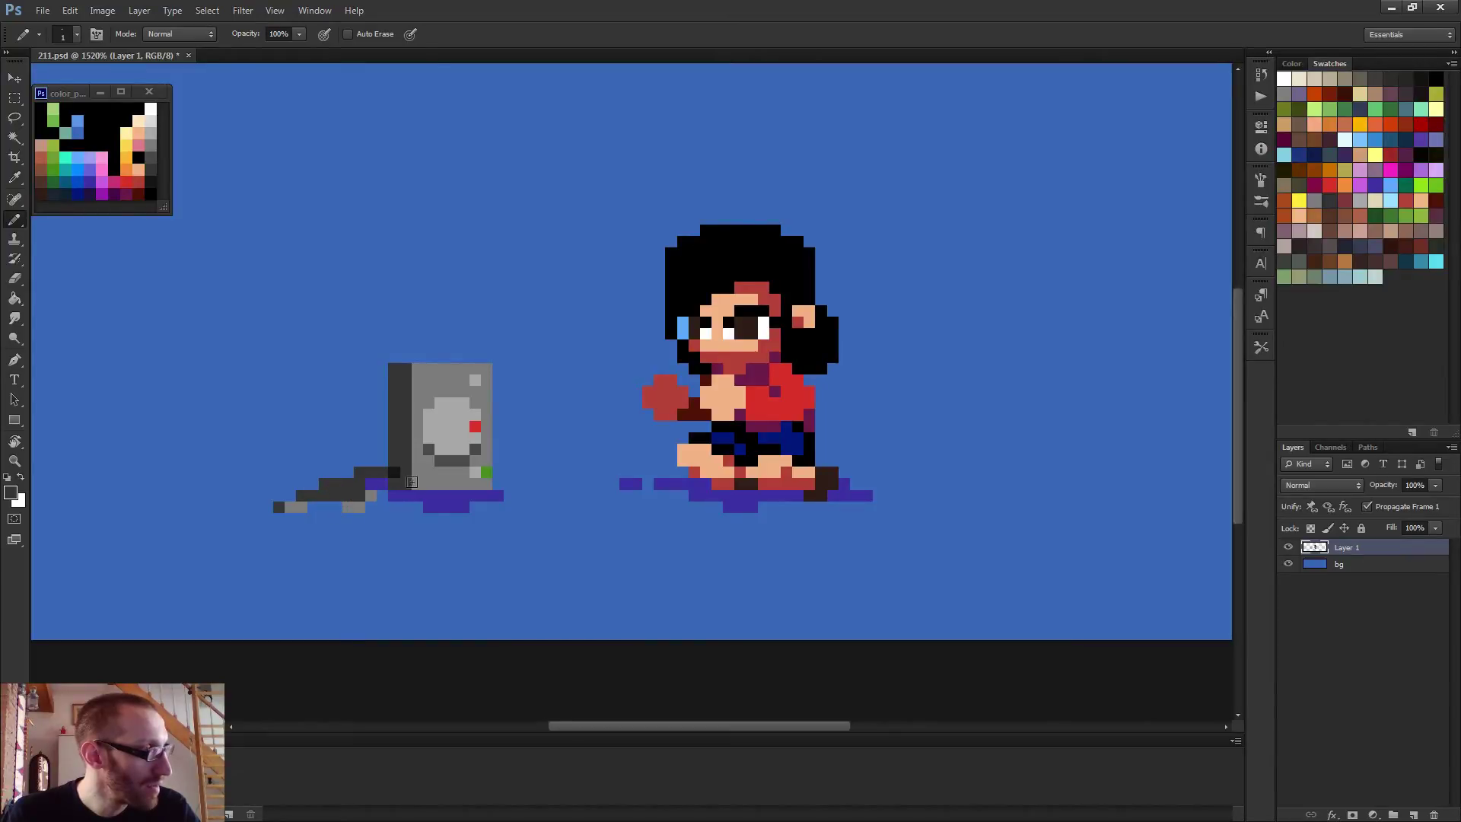
Touch up the grey highlight on the bend of the cable behind the console and erase its excess pixels
scroll(412, 482, down, 5)
scroll(388, 487, up, 5)
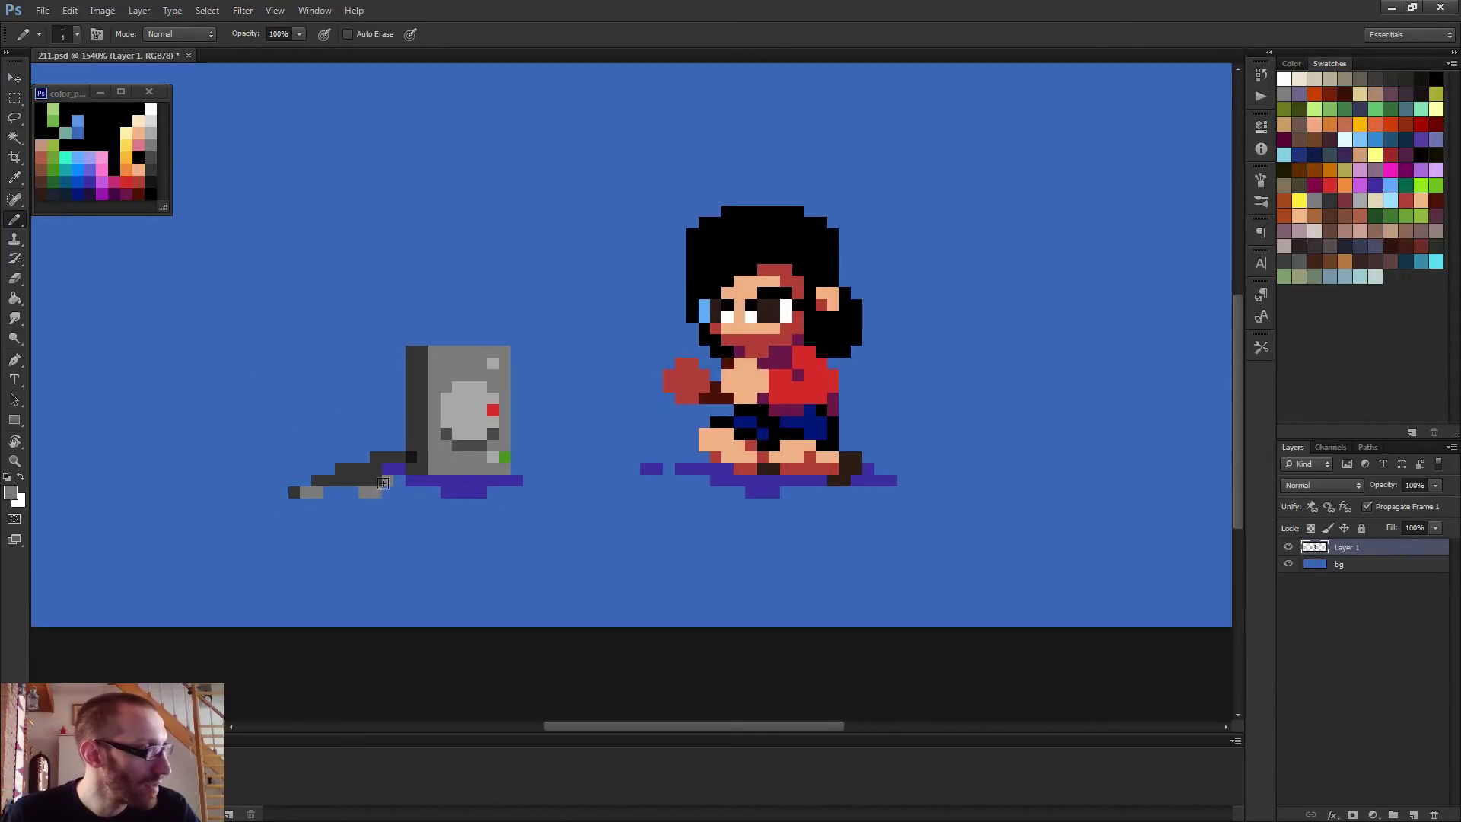
drag(382, 483, 362, 491)
scroll(363, 495, down, 3)
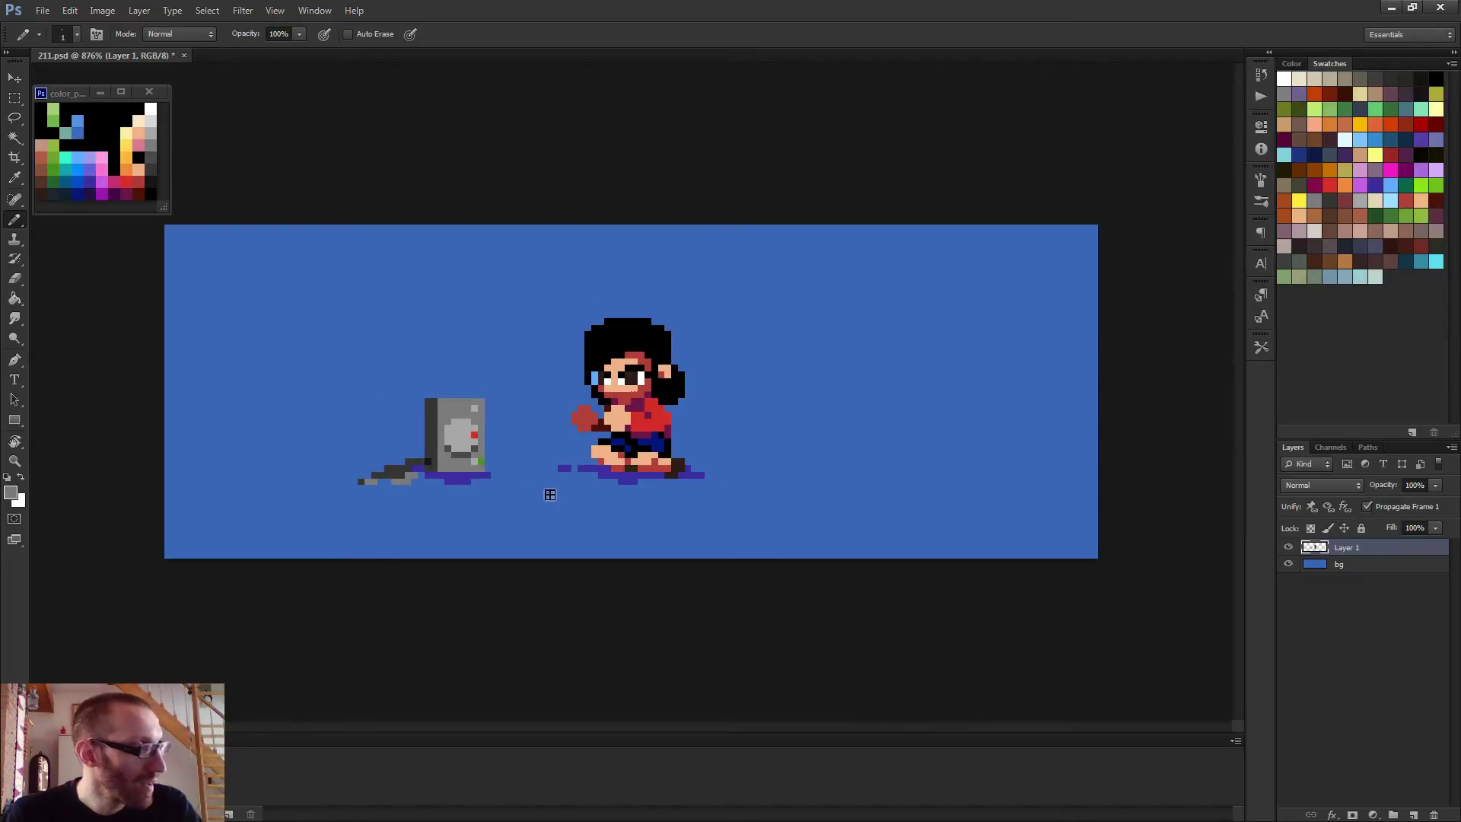
key(e)
drag(395, 473, 401, 478)
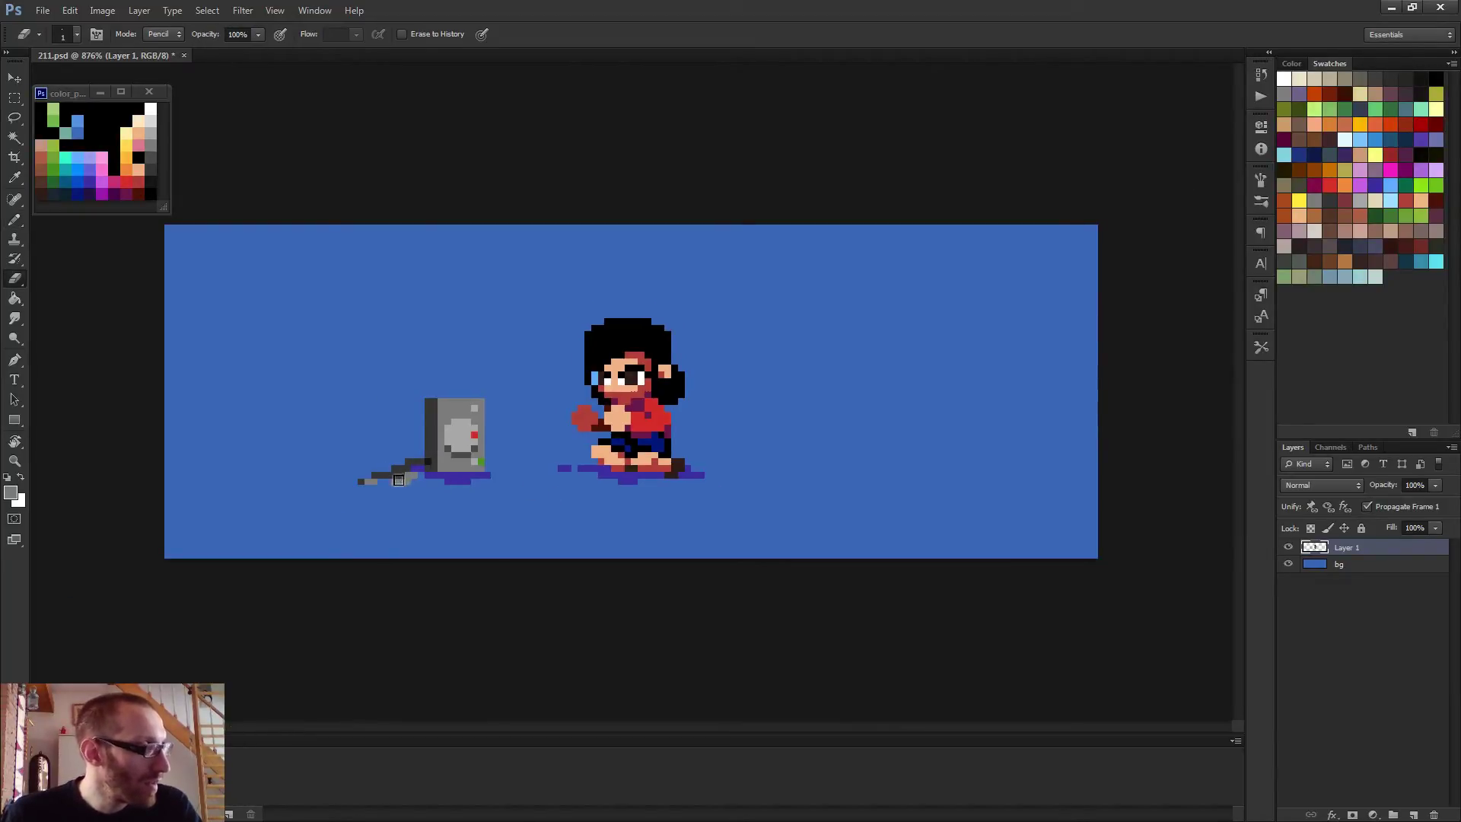
scroll(498, 505, down, 2)
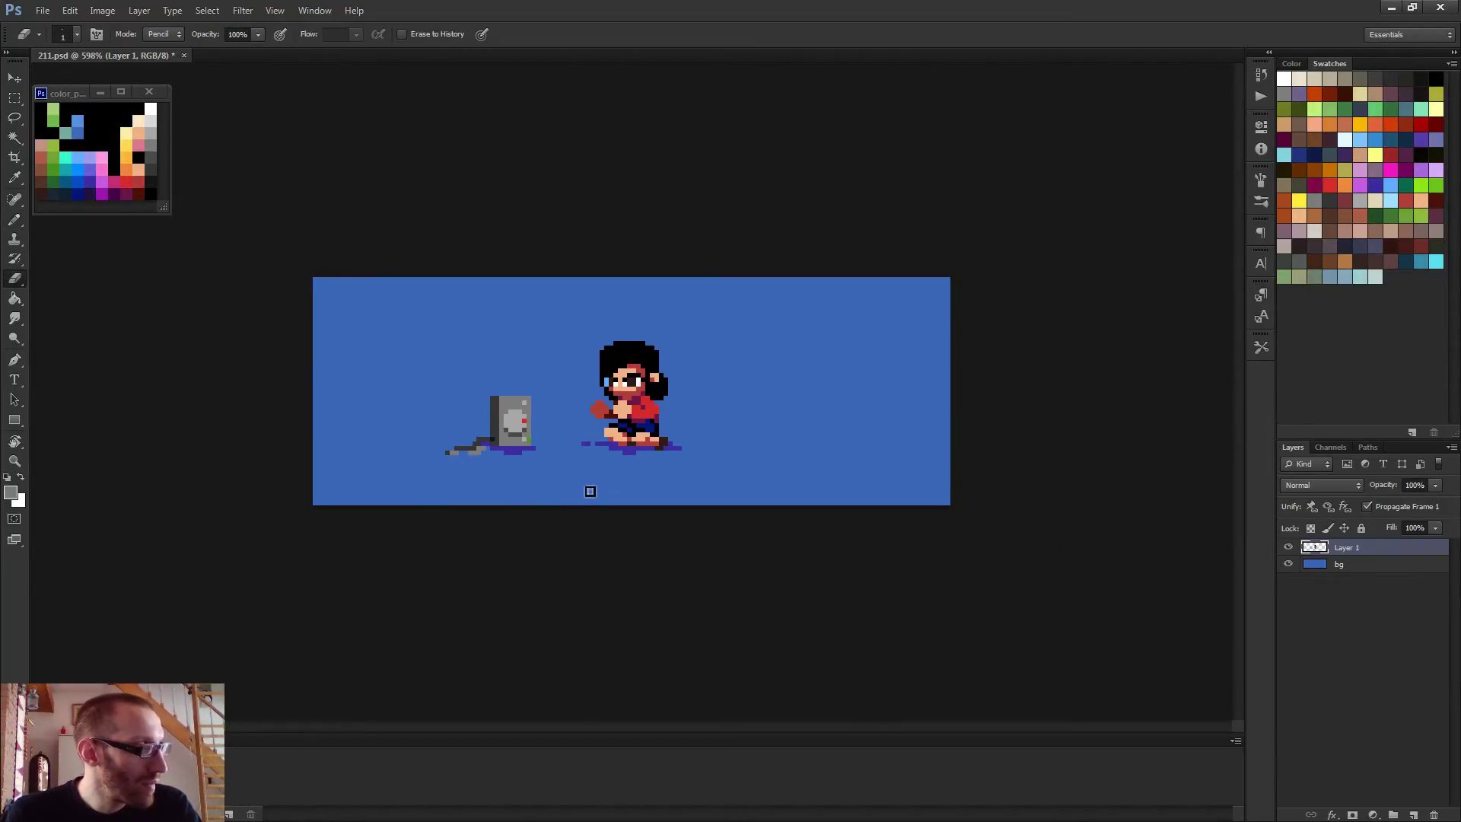
Draw a one-pixel cable from the console's front along the floor to the seated character in the console's dark grey
key(b)
scroll(545, 469, up, 3)
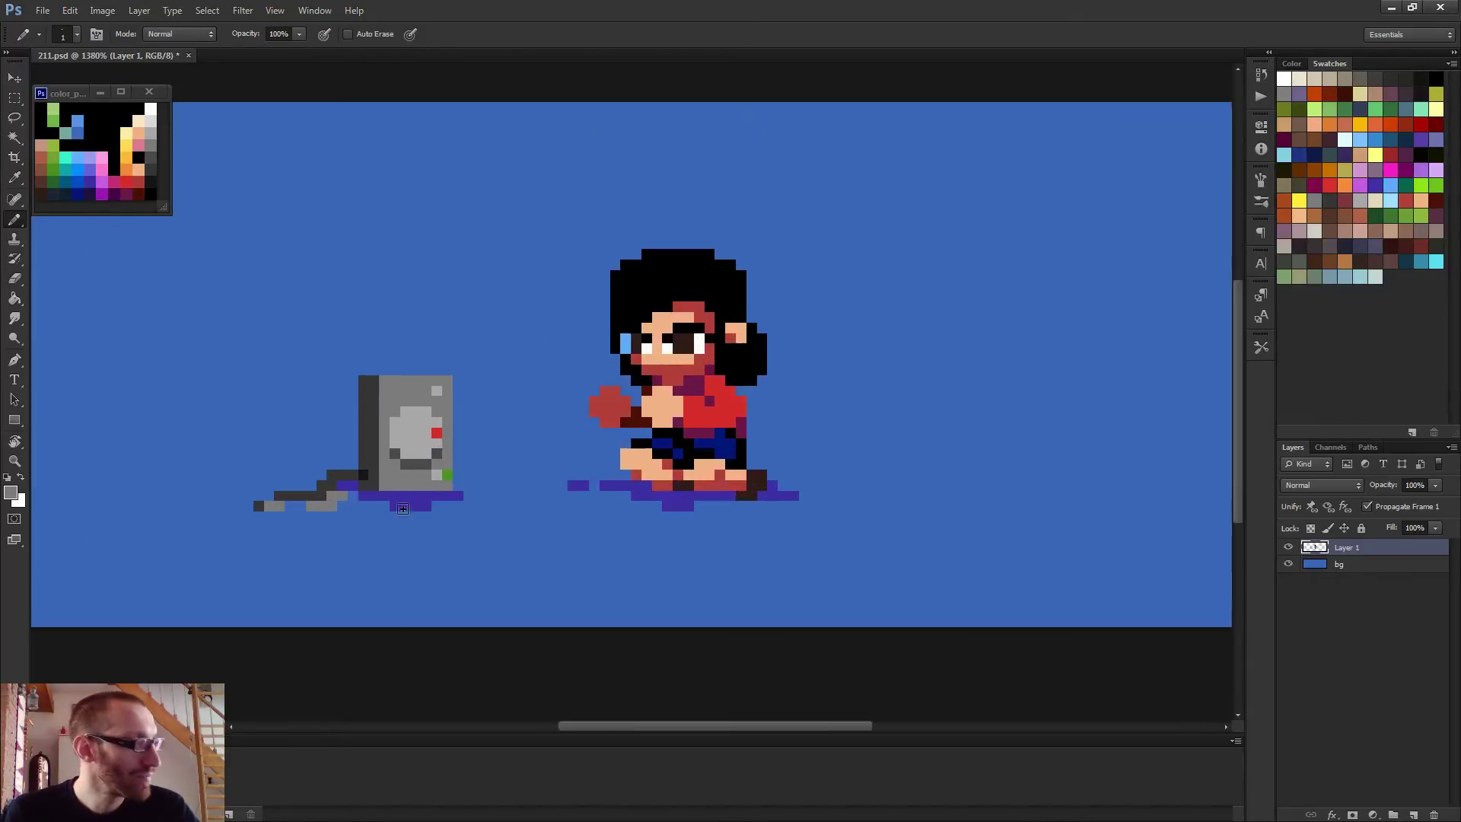
key(alt)
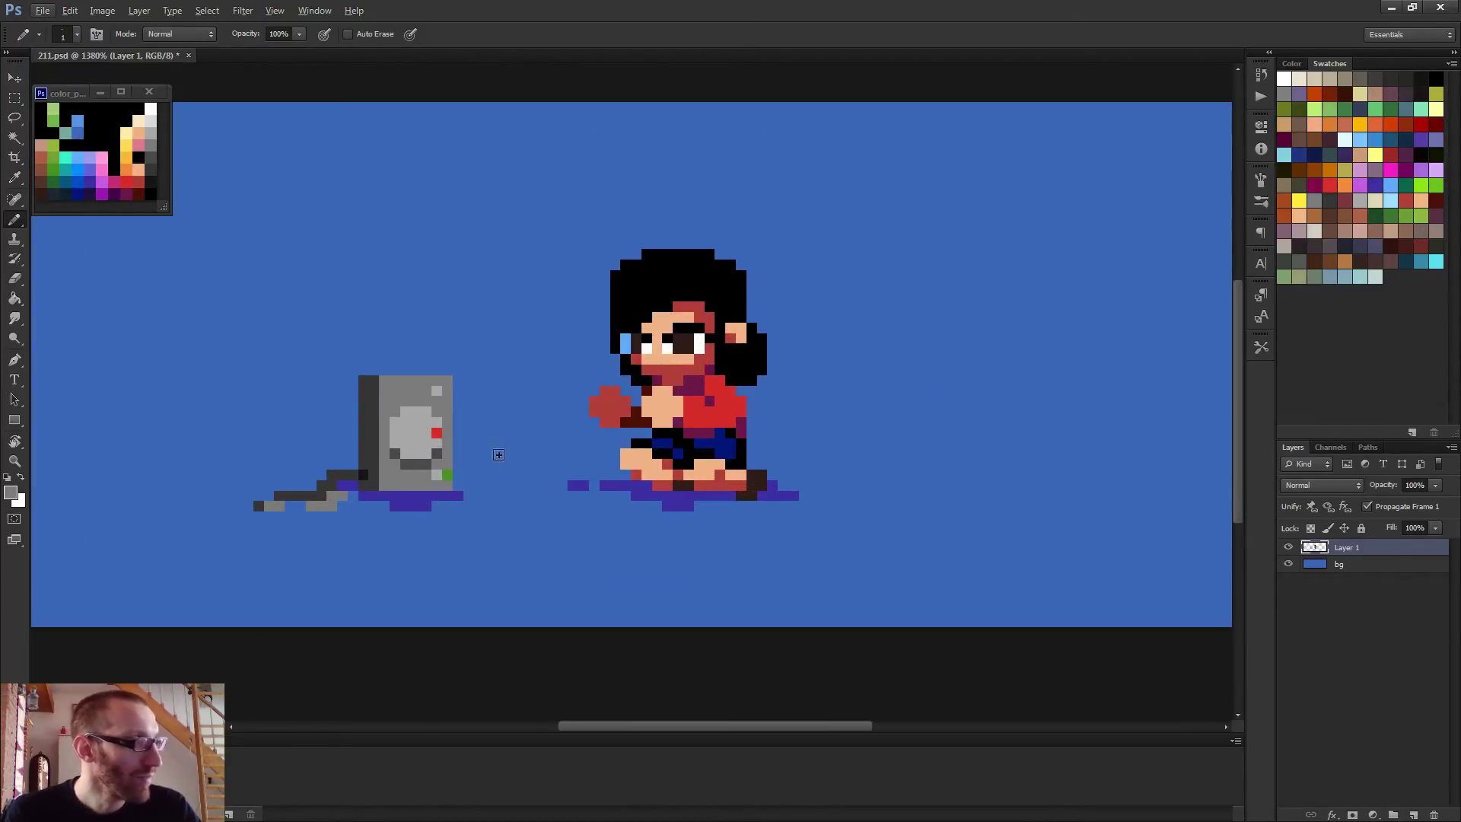
alt+click(366, 446)
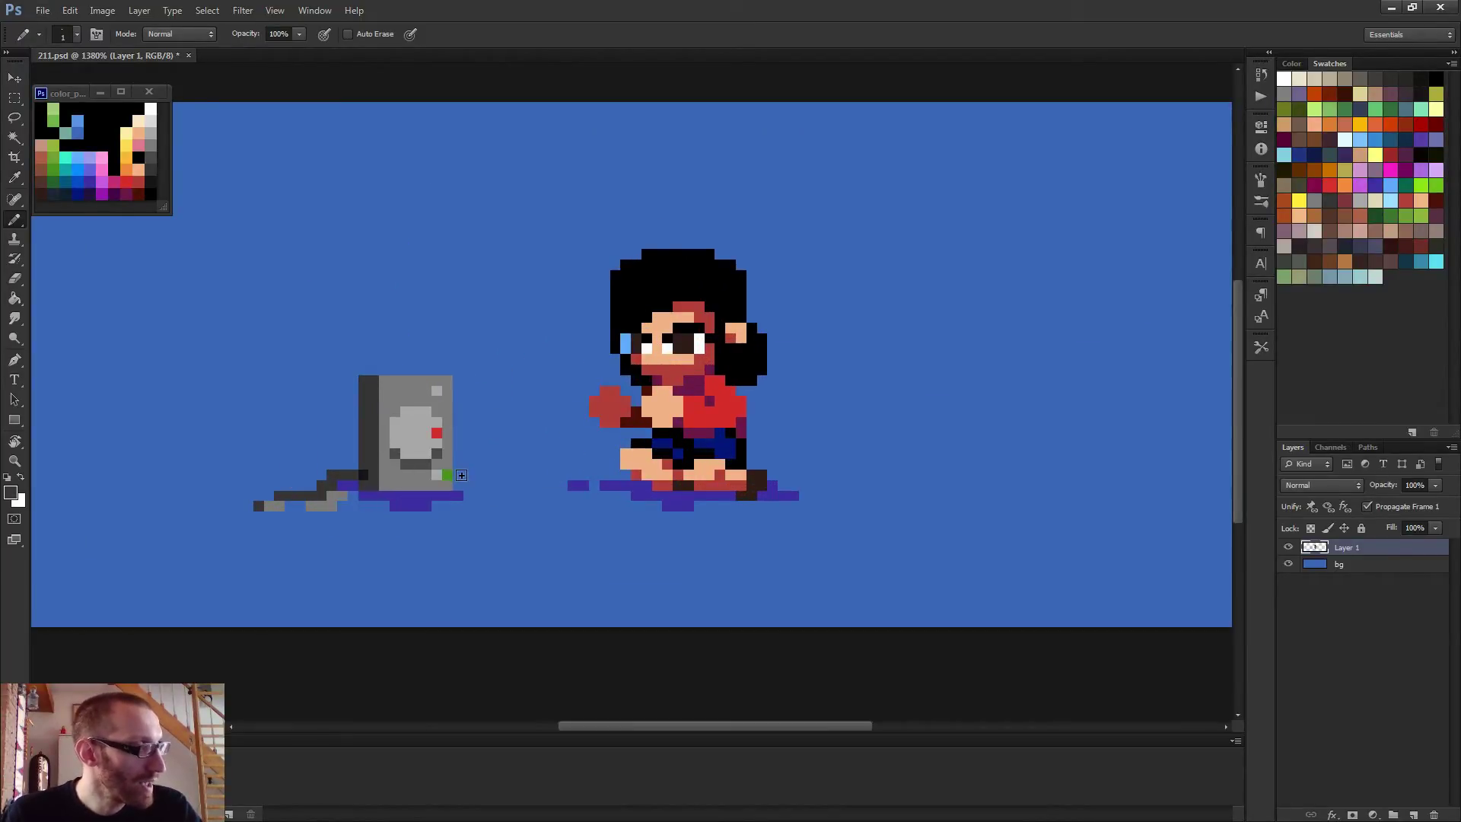
mouse_move(460, 471)
mouse_down()
mouse_move(557, 471)
mouse_move(485, 477)
mouse_move(531, 485)
mouse_move(619, 442)
mouse_up()
key(ctrl+z)
Draw a small controller in the character's hands with light grey pixels on top and dark grey pixels along the underside
scroll(627, 430, up, 3)
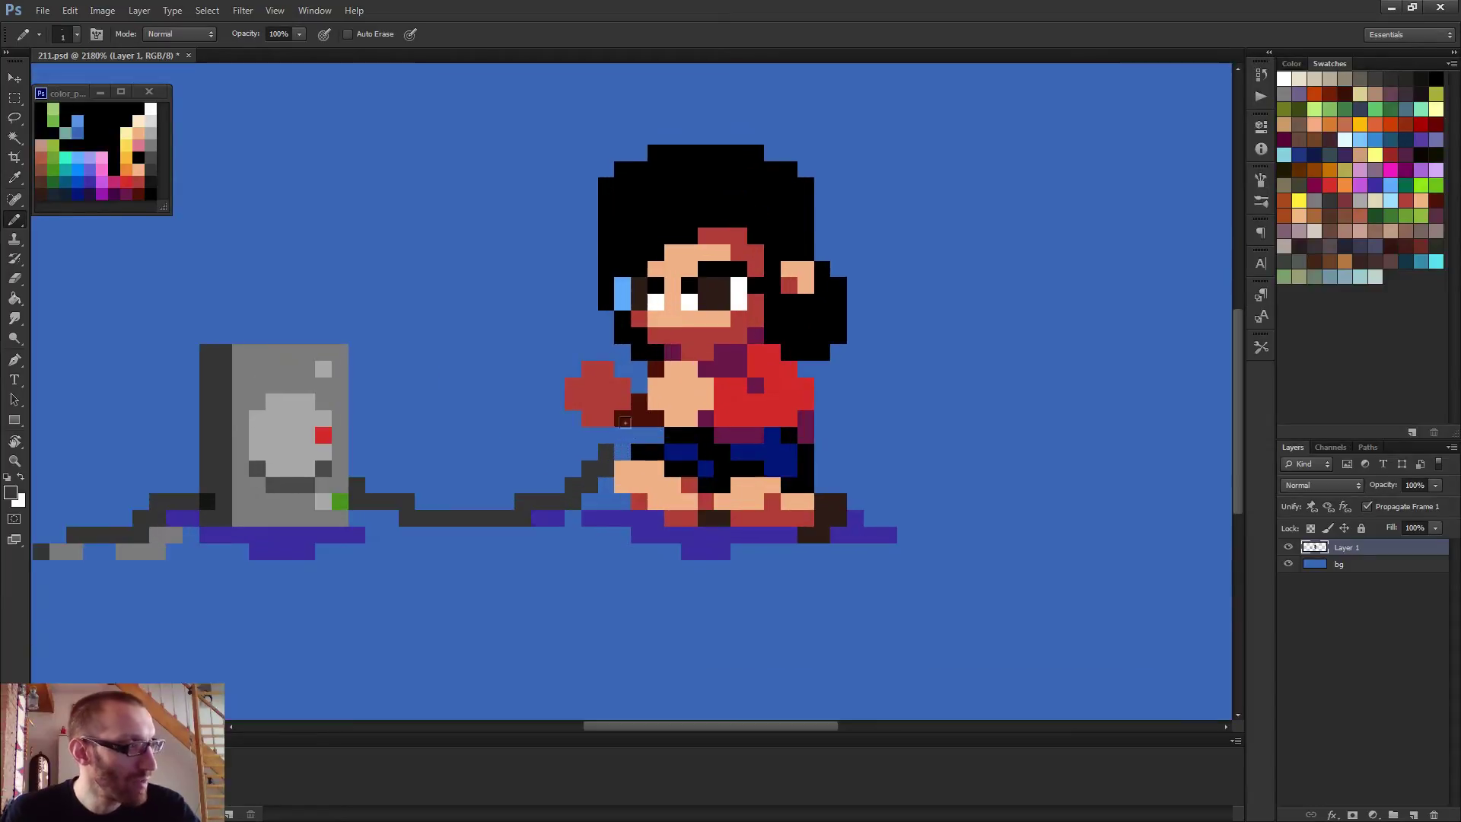
alt+click(422, 416)
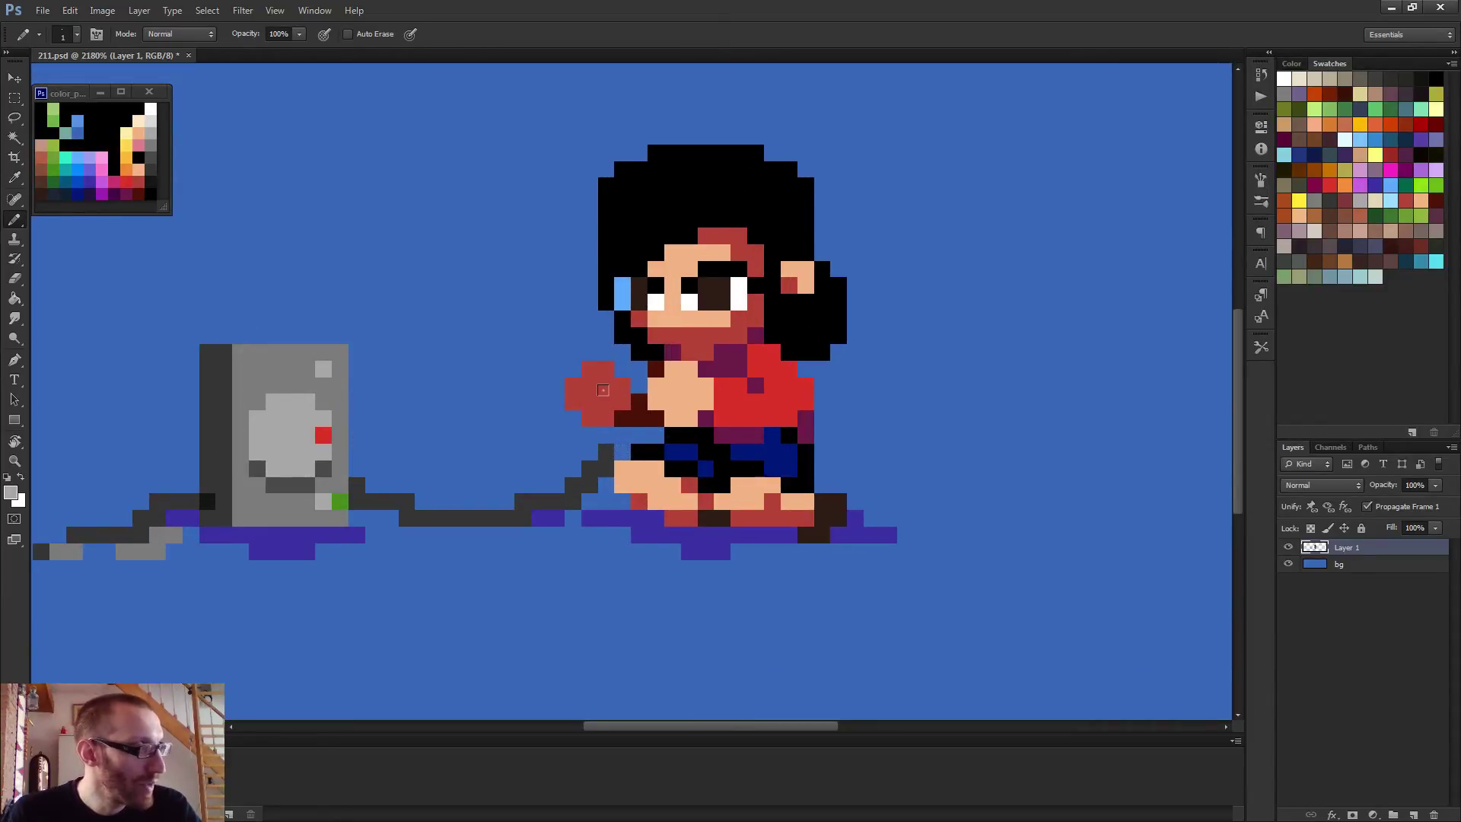
drag(618, 400, 599, 395)
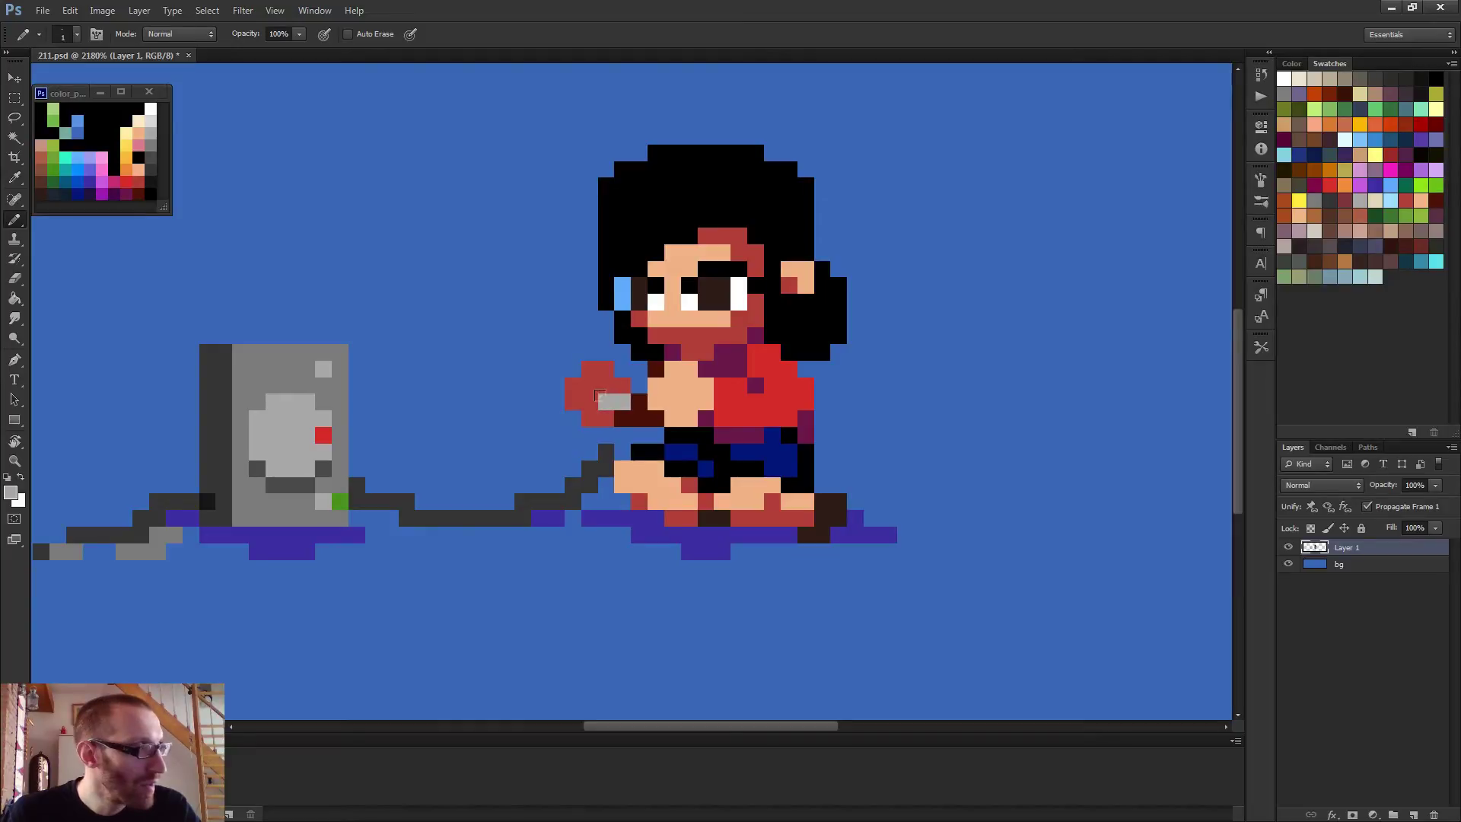
click(603, 386)
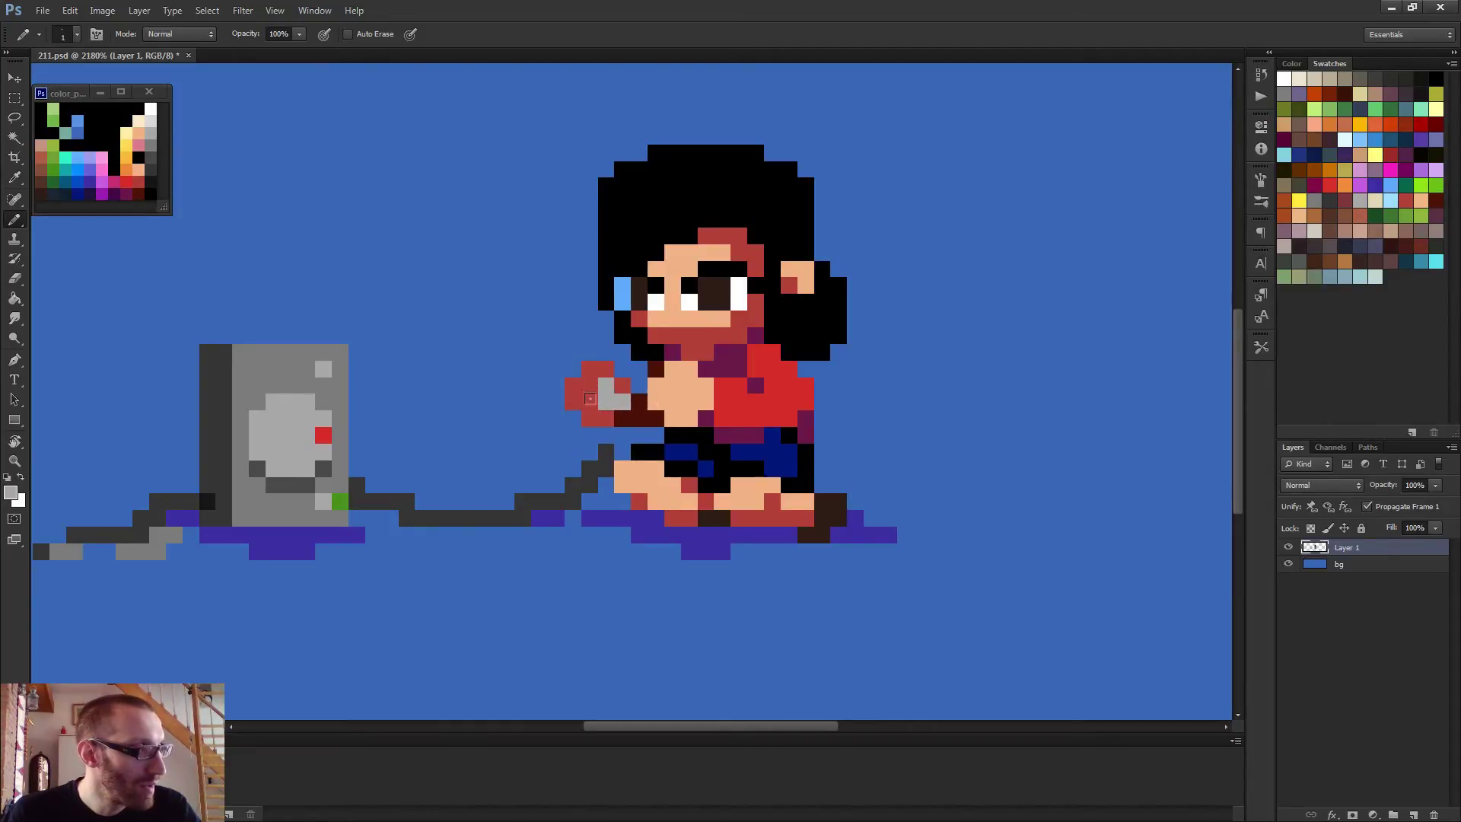
alt+click(333, 468)
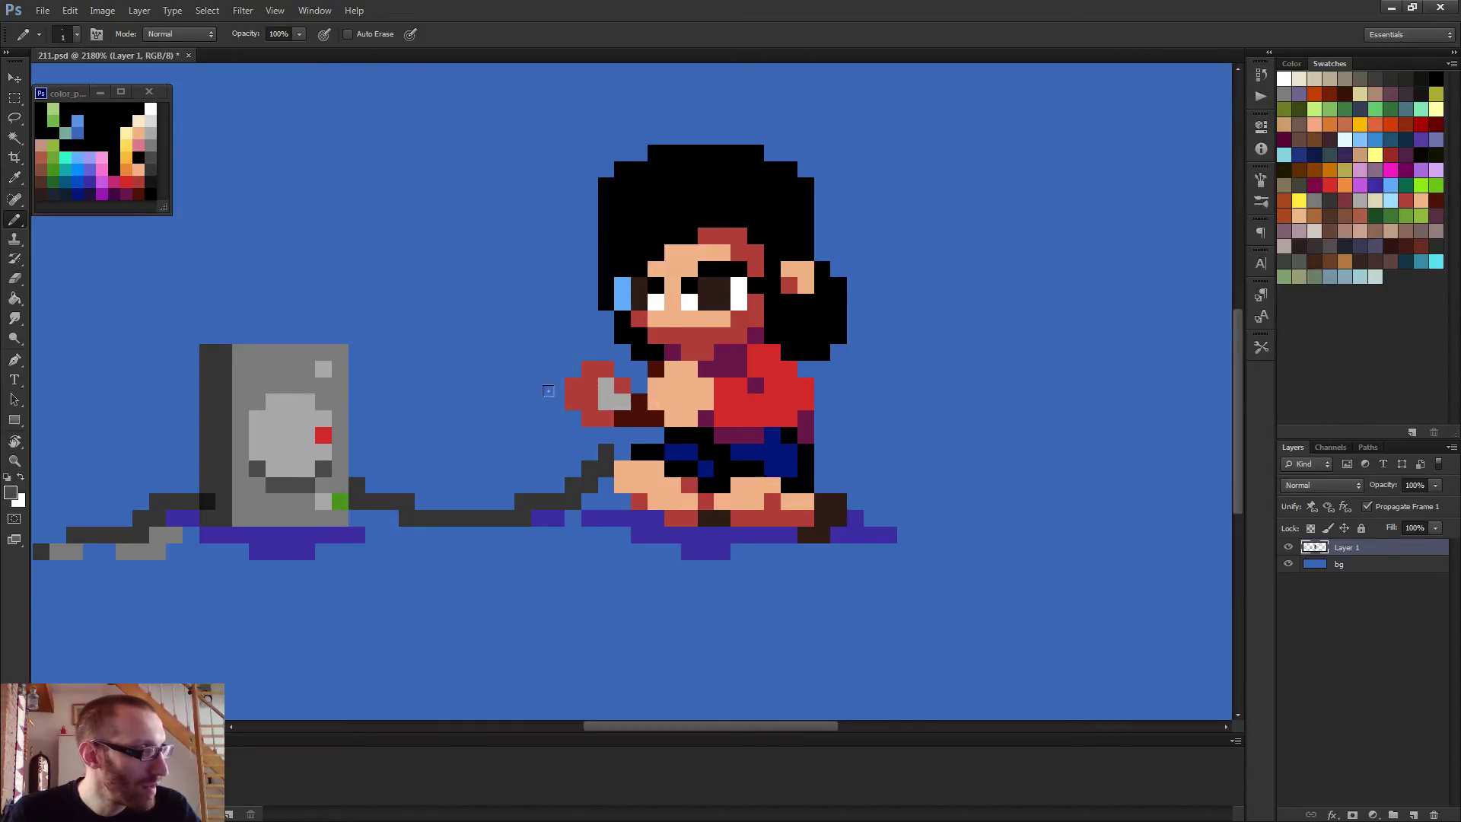
click(605, 401)
alt+click(624, 399)
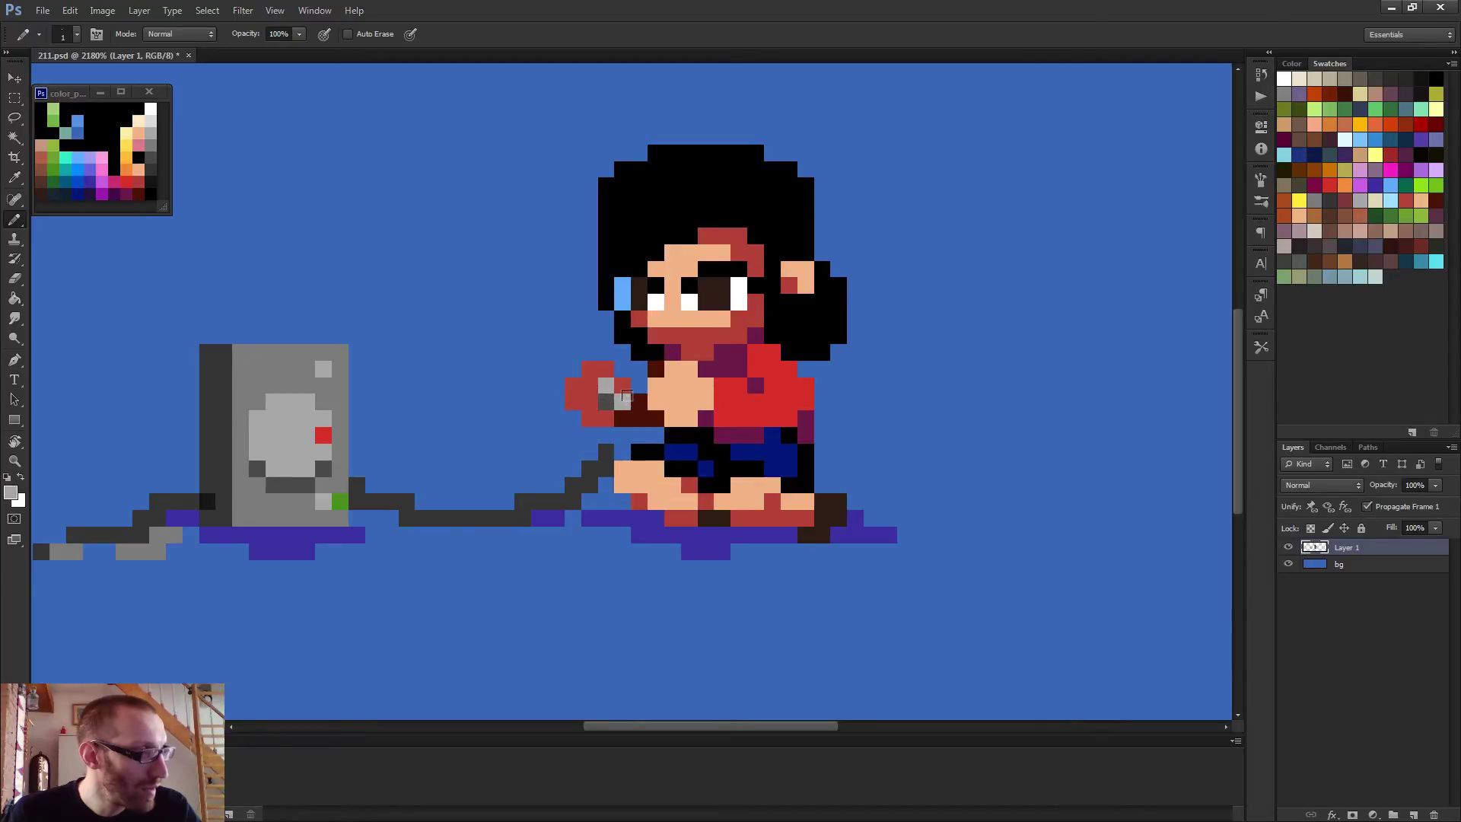
click(636, 403)
alt+click(606, 403)
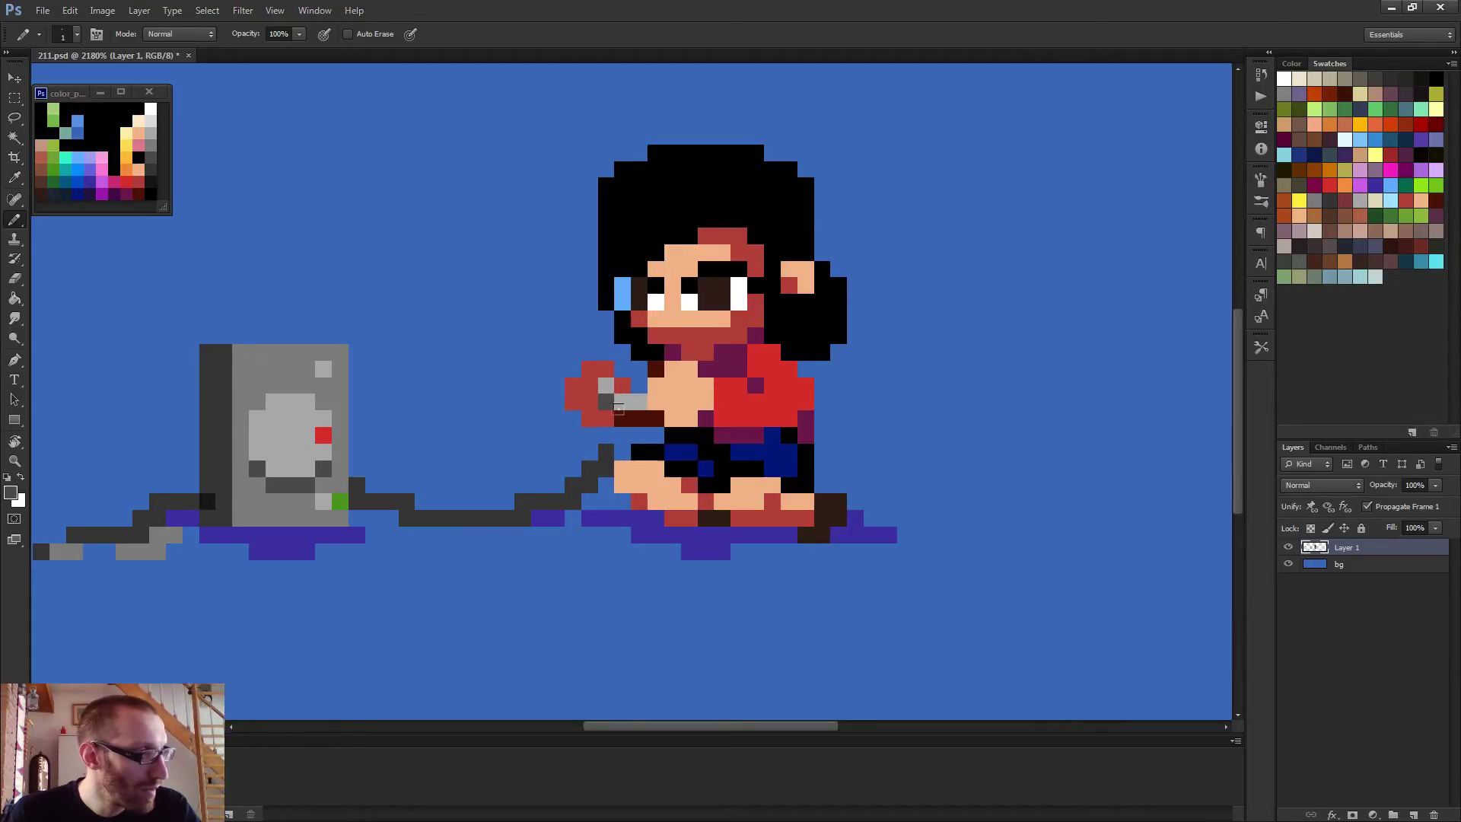
drag(621, 419, 644, 411)
Extend the dark grey cable up to the controller and repaint the hand pixel at the joint in the hand's red
alt+click(612, 463)
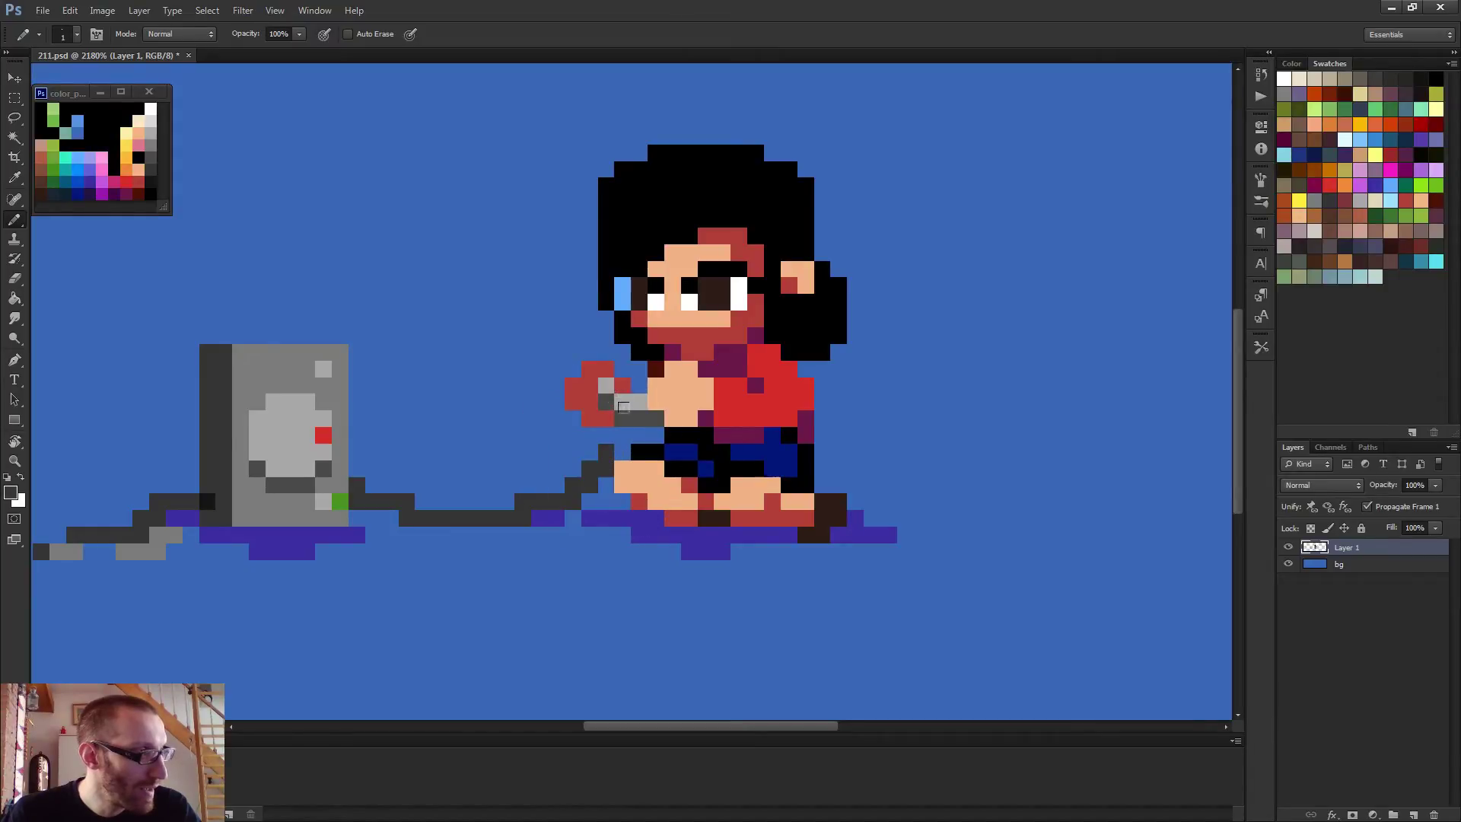
mouse_move(622, 415)
mouse_down()
mouse_move(601, 439)
mouse_move(601, 424)
mouse_up()
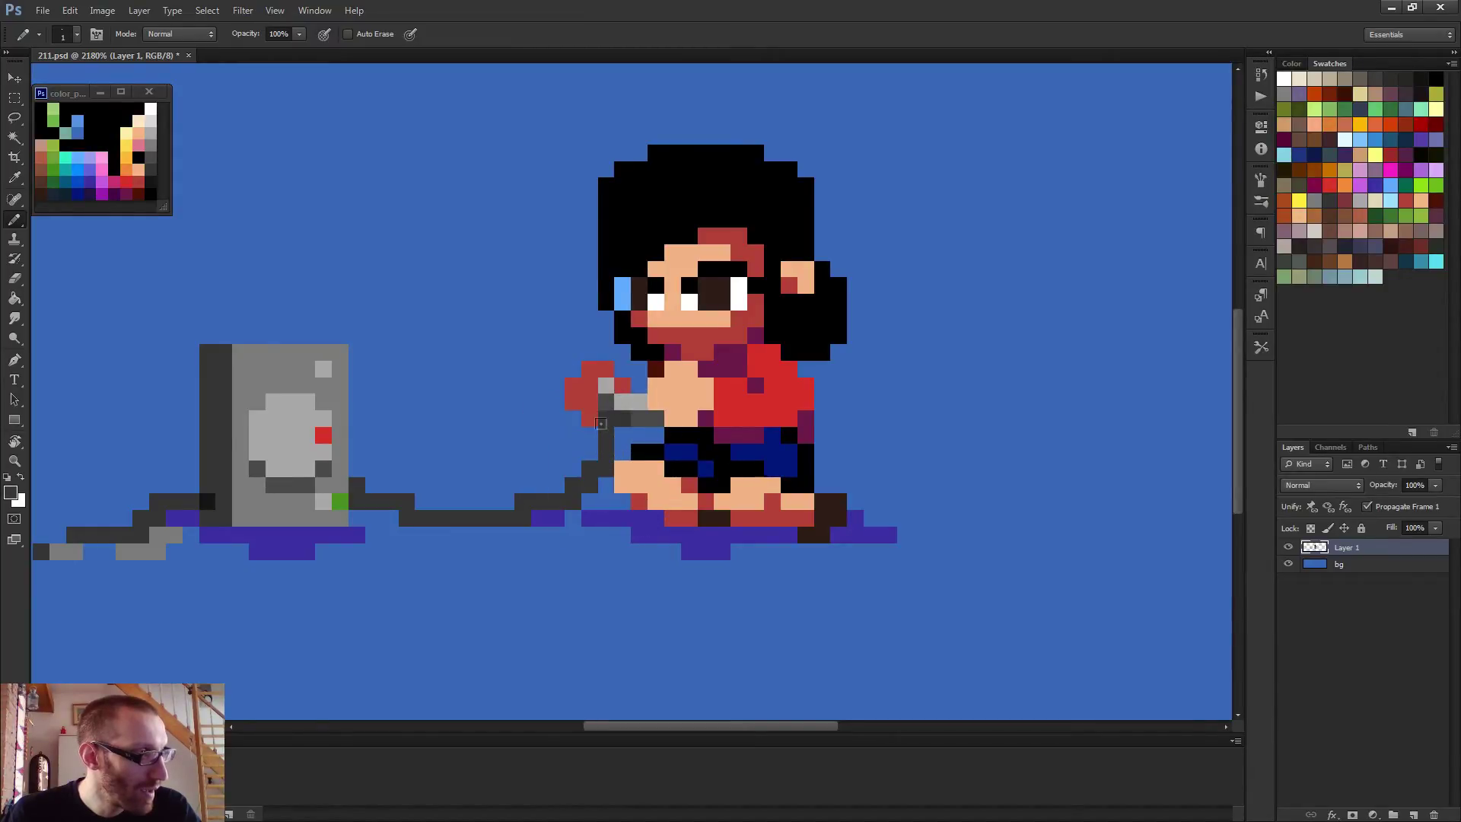
alt+click(594, 412)
click(606, 418)
scroll(618, 415, down, 8)
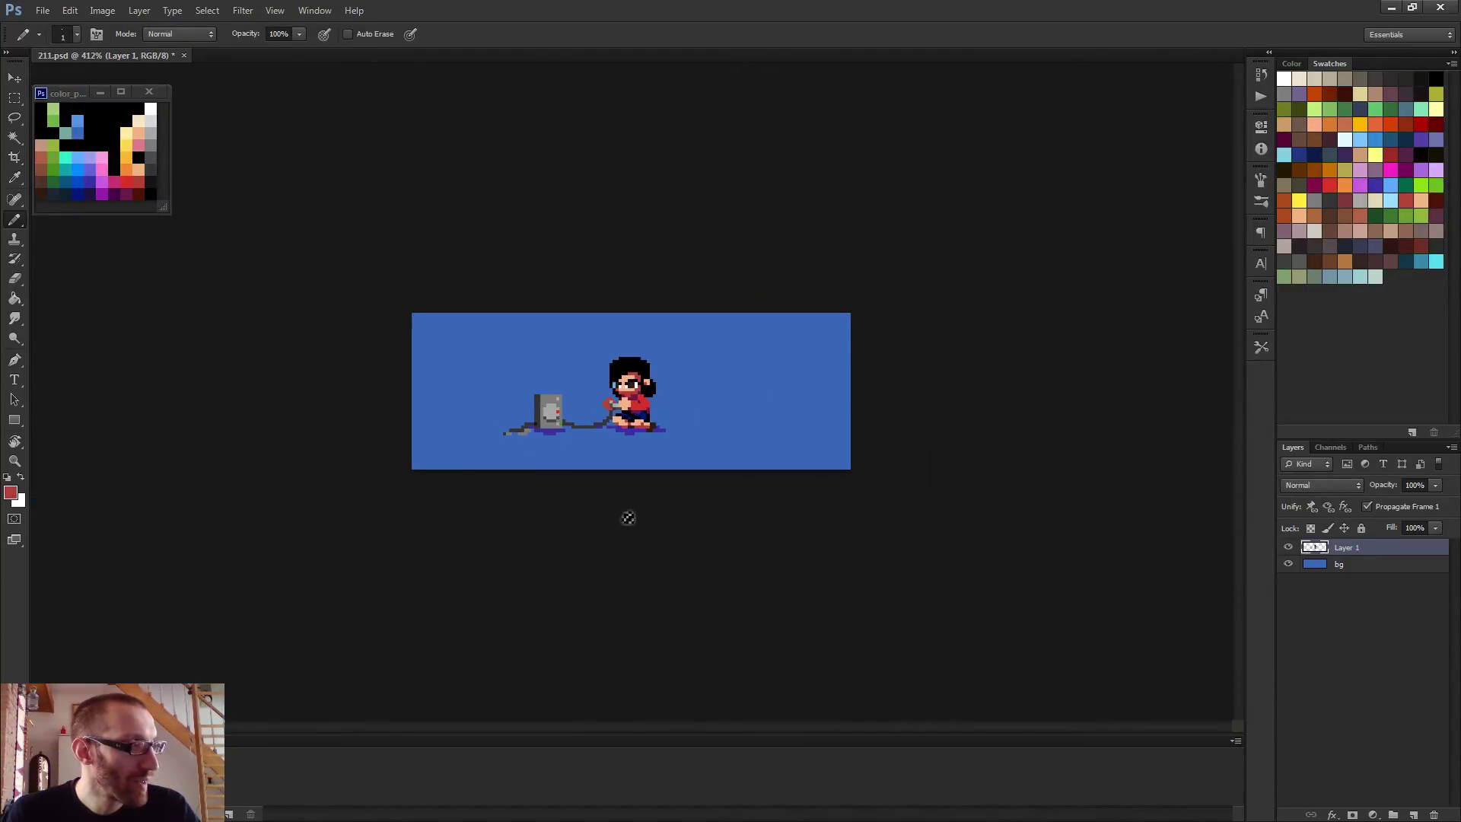
Recolour the floor section of the controller cable and its lower bends in the lighter grey
scroll(628, 518, up, 5)
alt+click(560, 462)
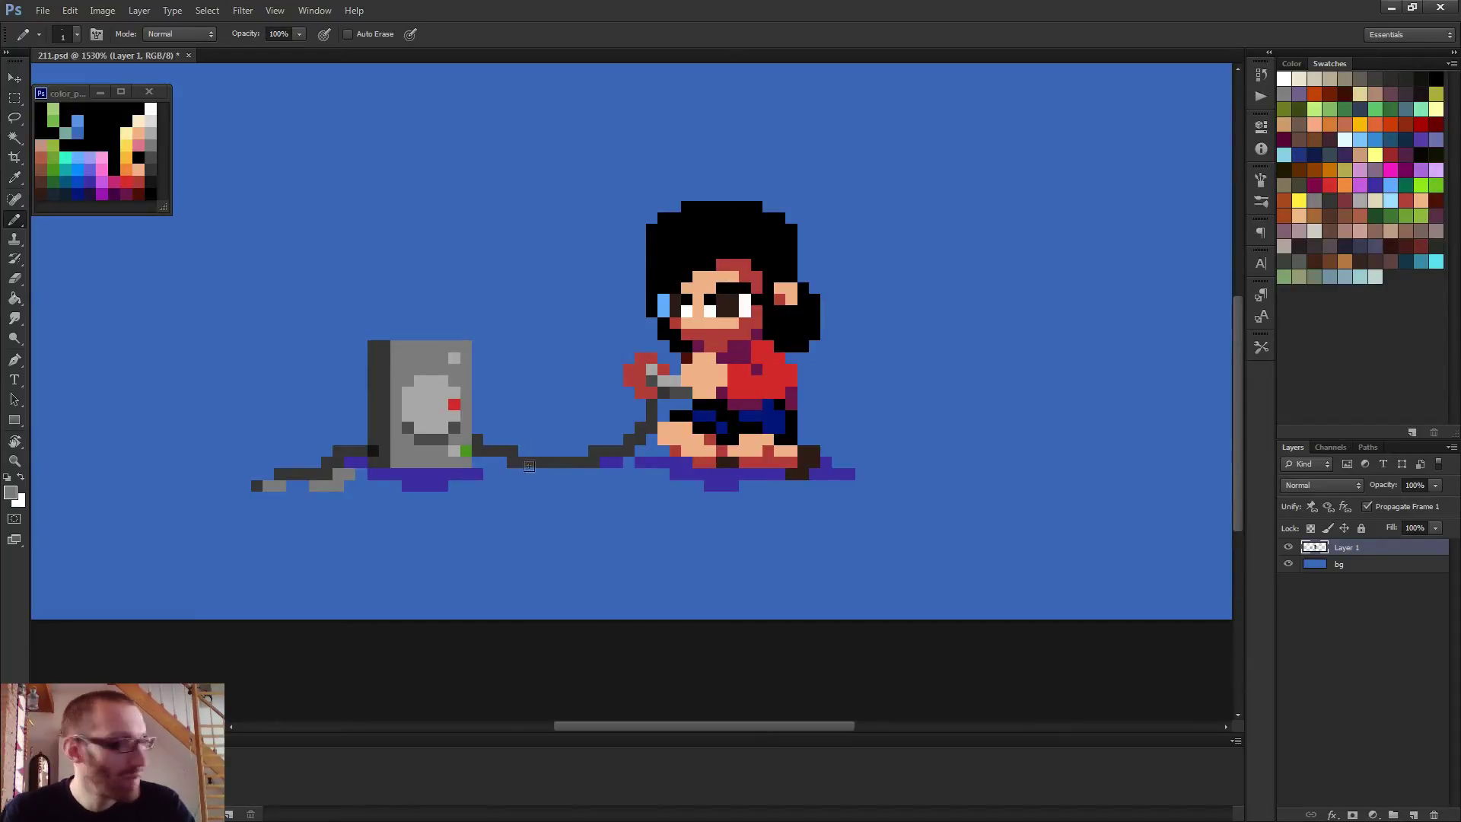
drag(519, 463, 607, 453)
drag(513, 455, 501, 450)
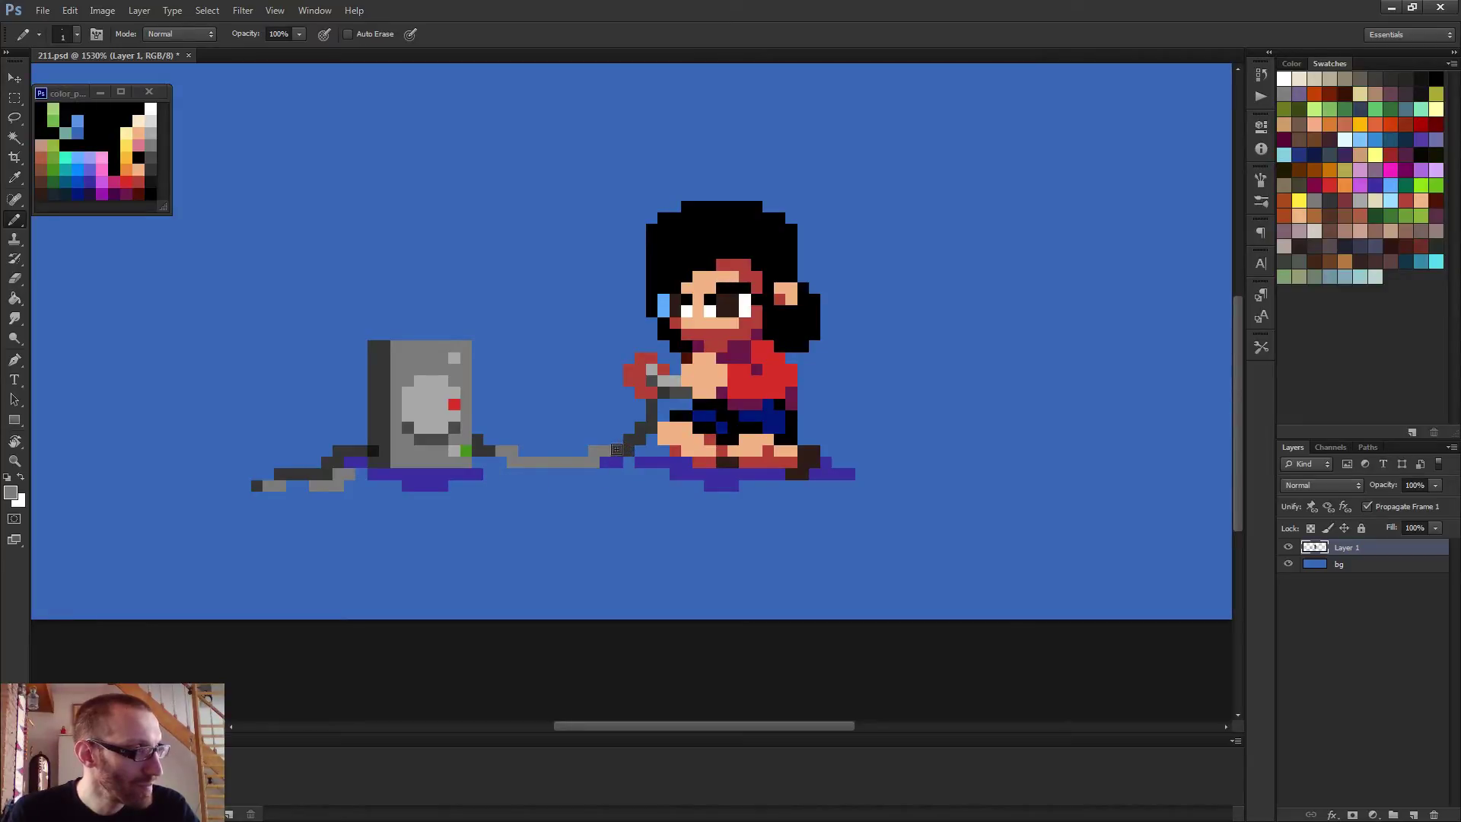
drag(617, 449, 632, 445)
scroll(632, 442, down, 5)
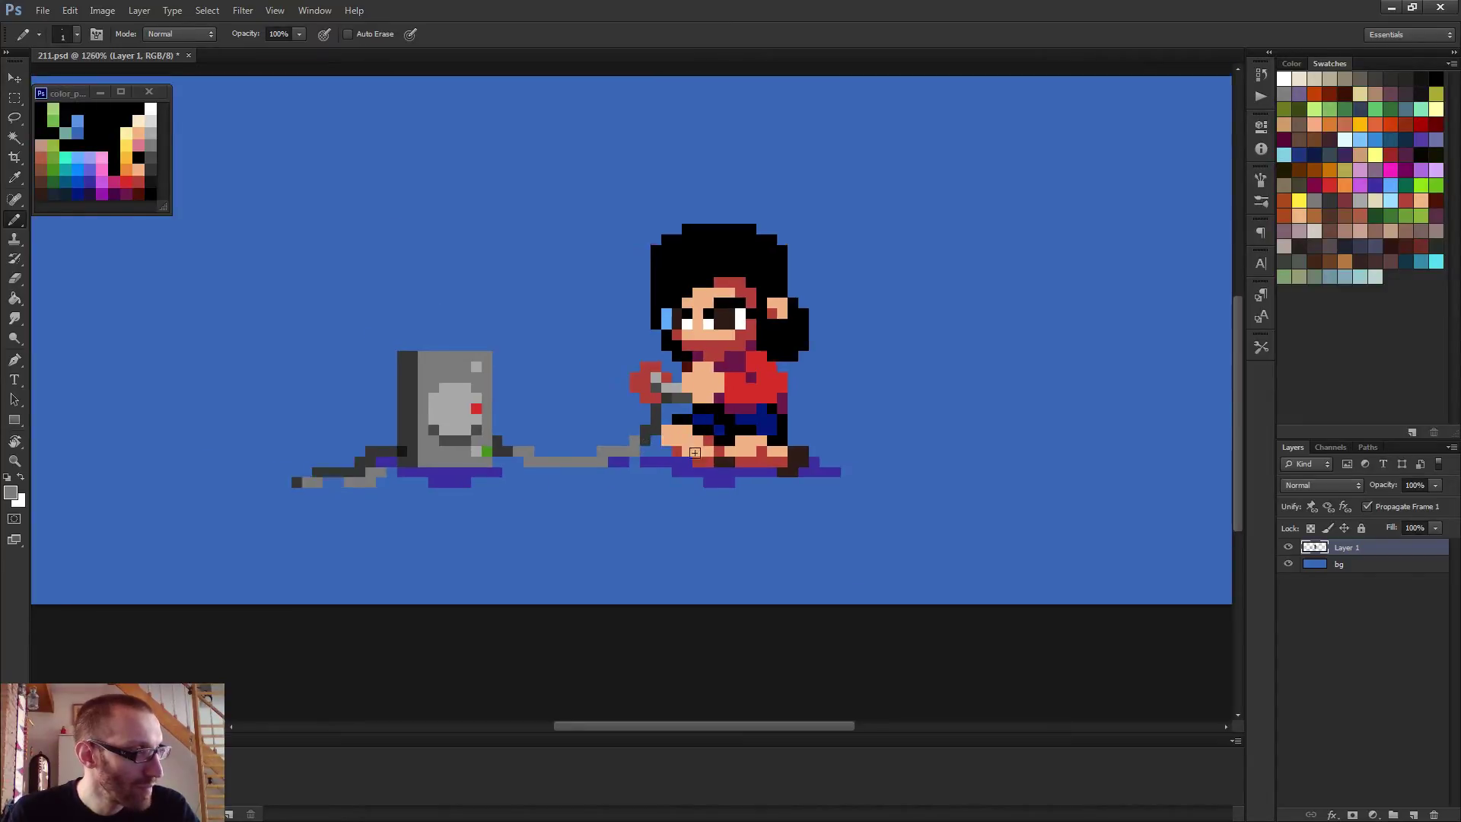
scroll(677, 487, down, 2)
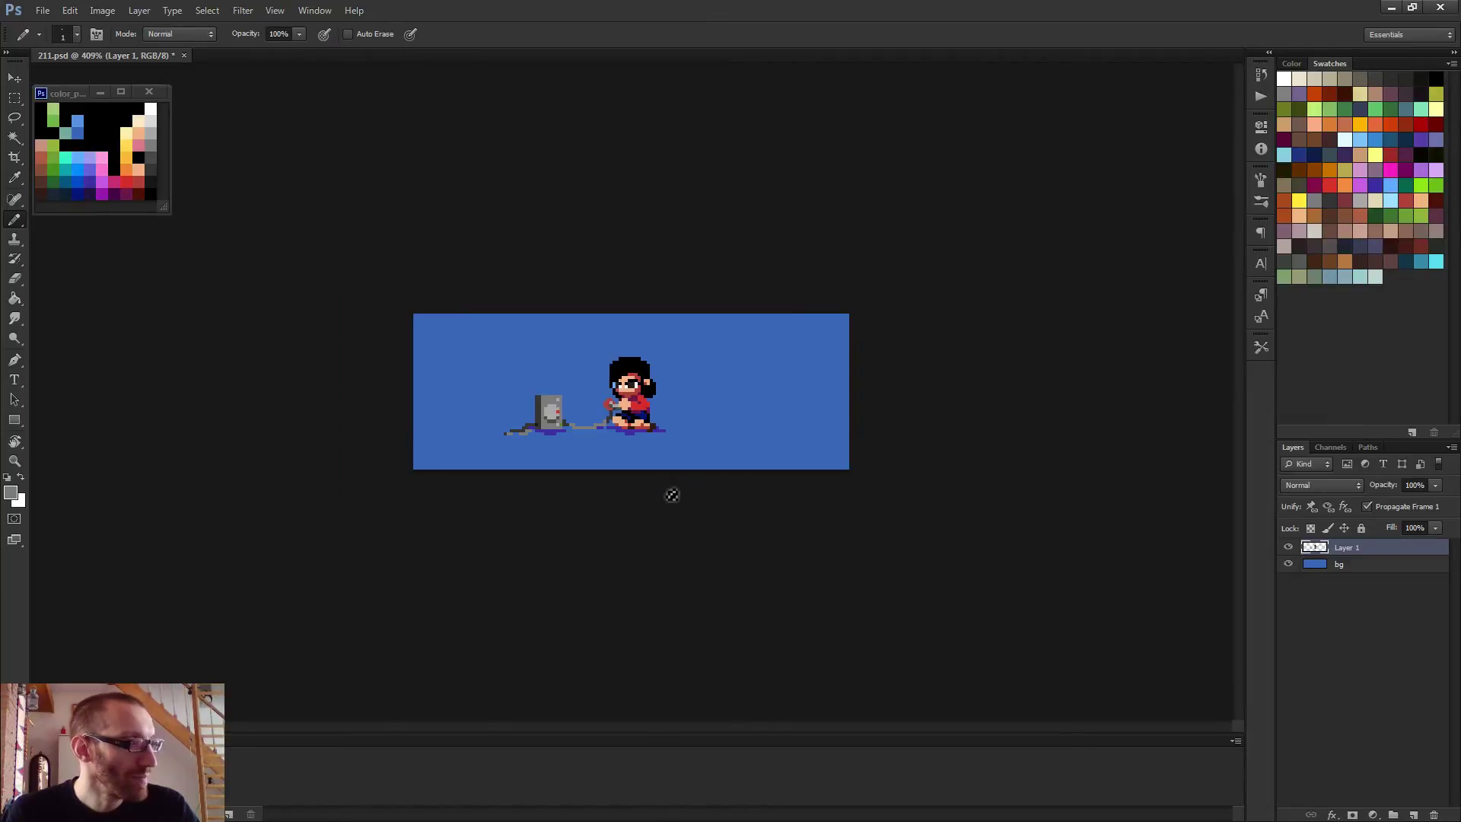
scroll(663, 495, up, 3)
alt+click(578, 455)
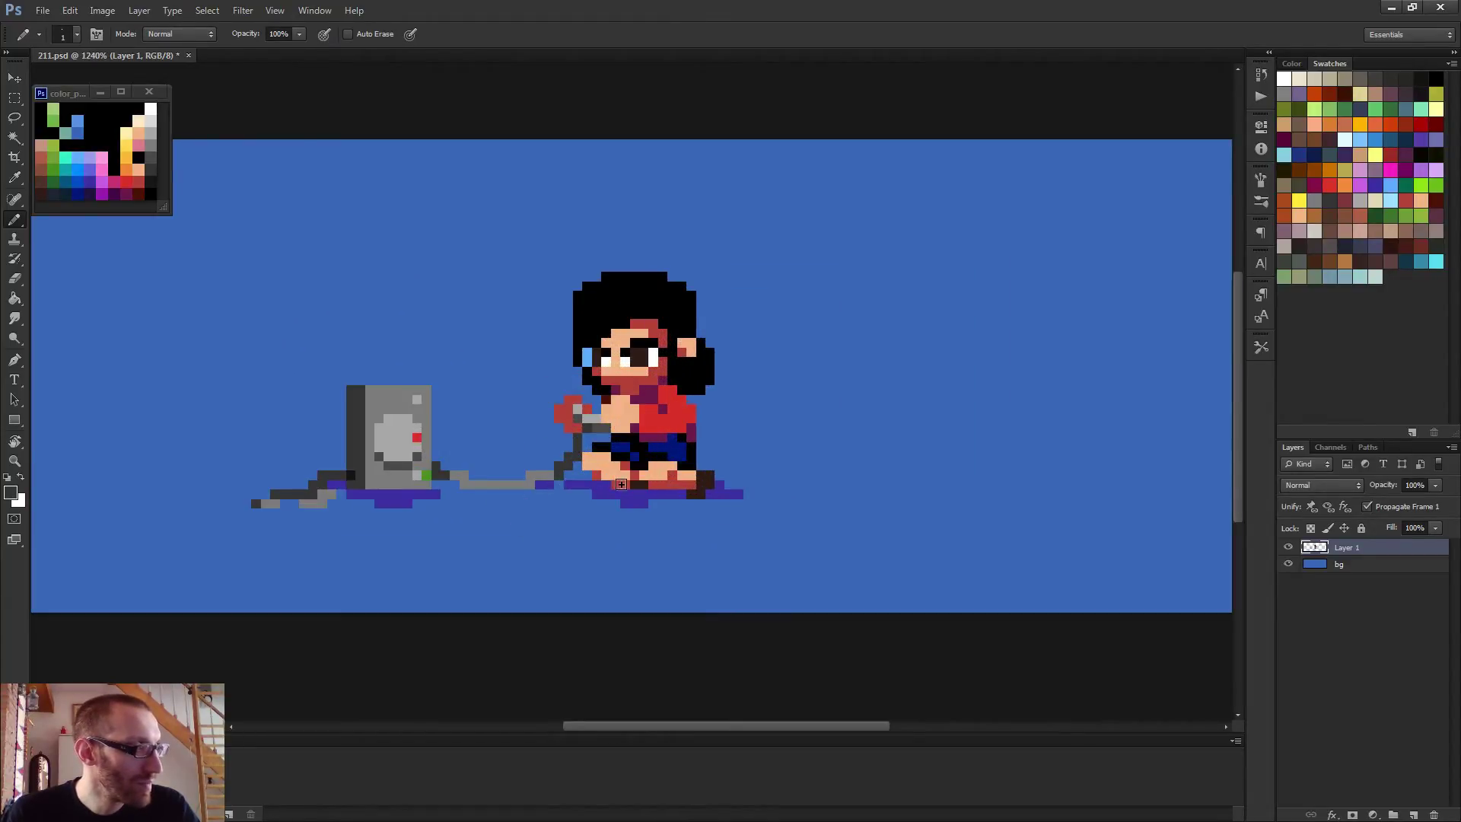
scroll(653, 496, down, 2)
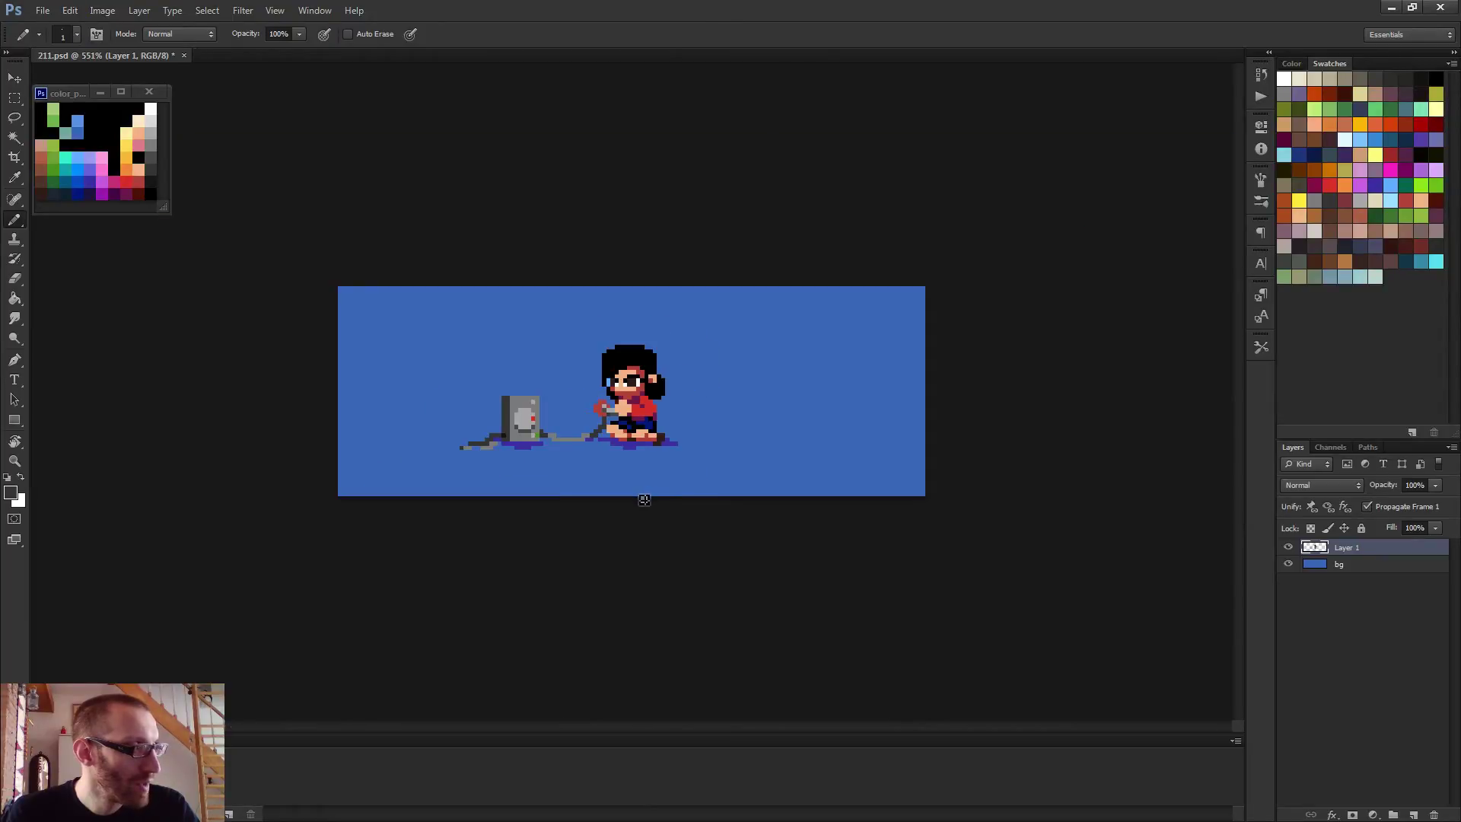
scroll(638, 500, down, 1)
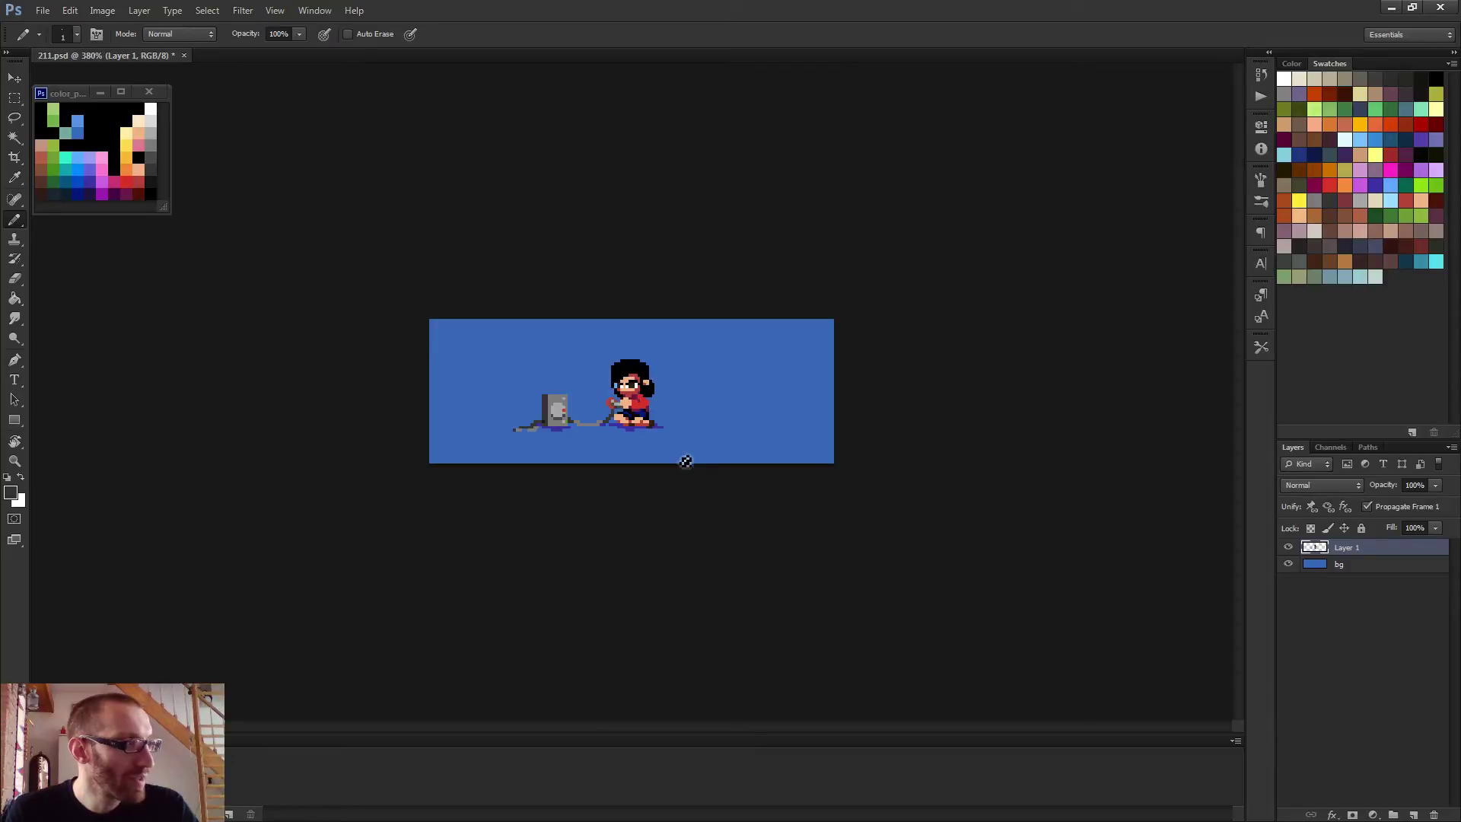
Nudge the console and character artwork on Layer 1 to the right with the Move tool
scroll(685, 460, up, 1)
key(v)
key(Right)
key(Right)
key(Right)
key(Right)
key(Right)
key(Right)
key(Right)
key(Right)
key(Right)
key(Right)
key(Right)
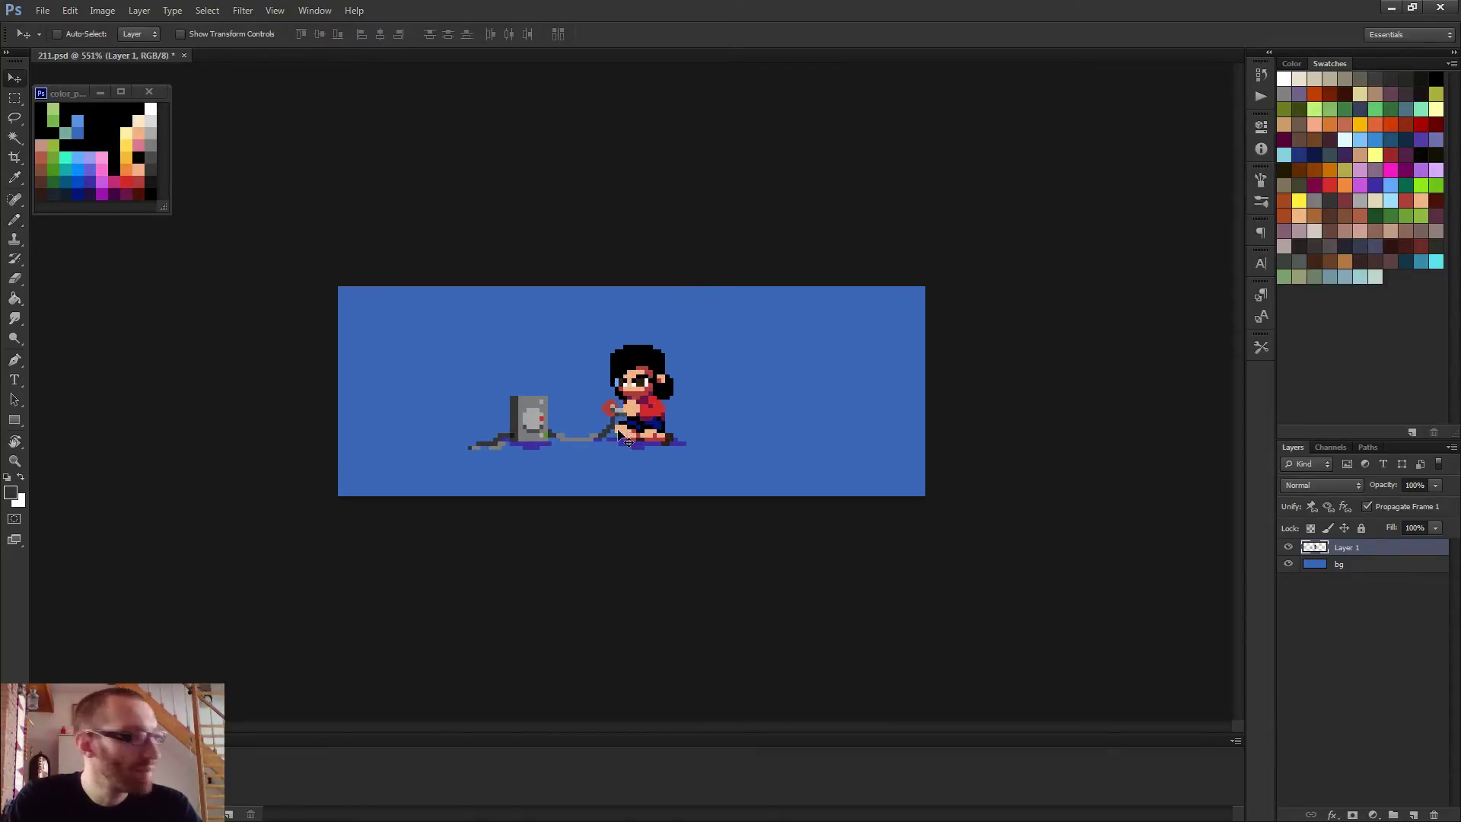
Nudge the Layer 1 artwork down and crop a strip of empty background off the top of the canvas
key(Down)
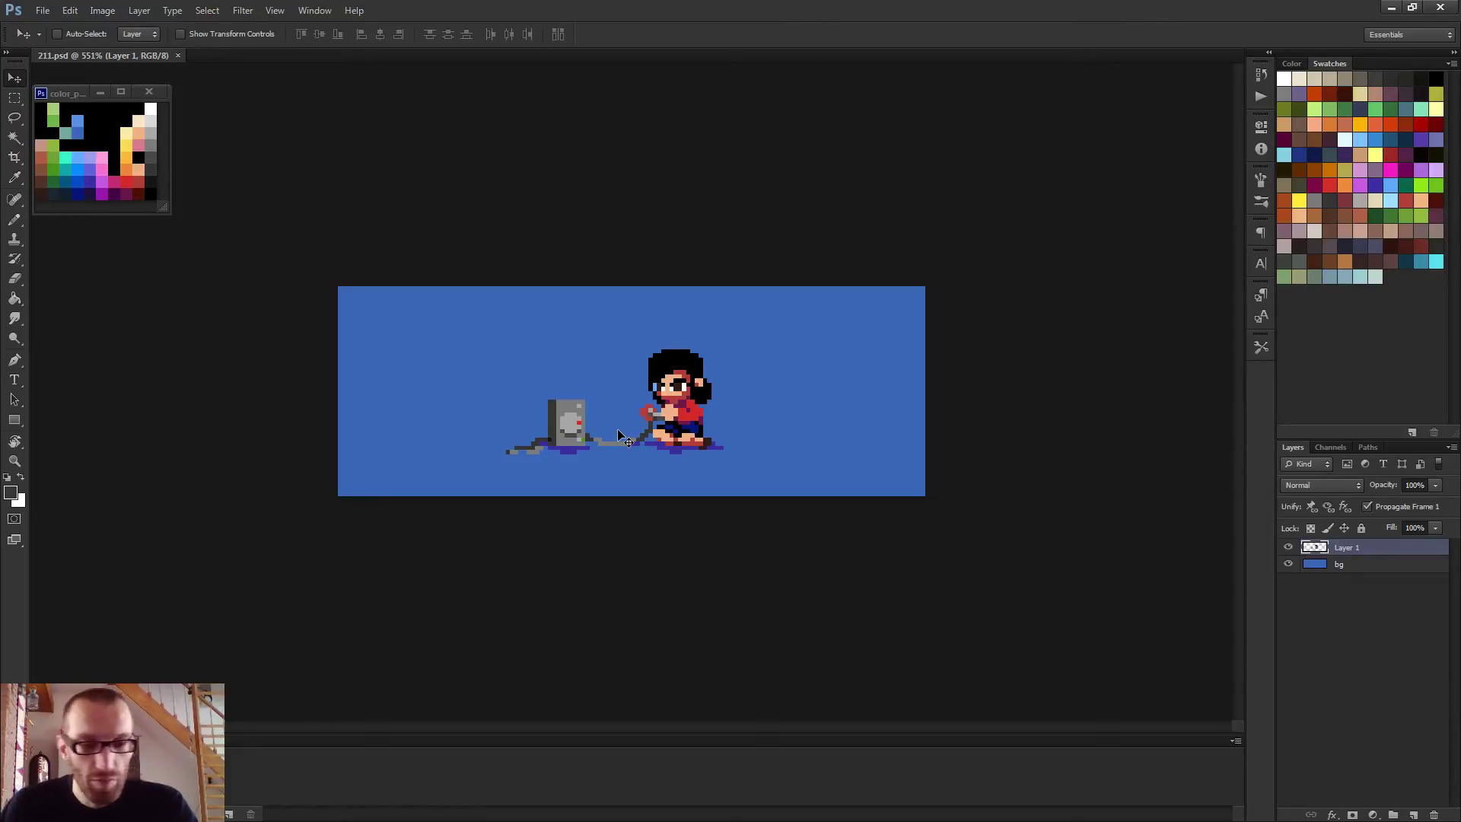
key(c)
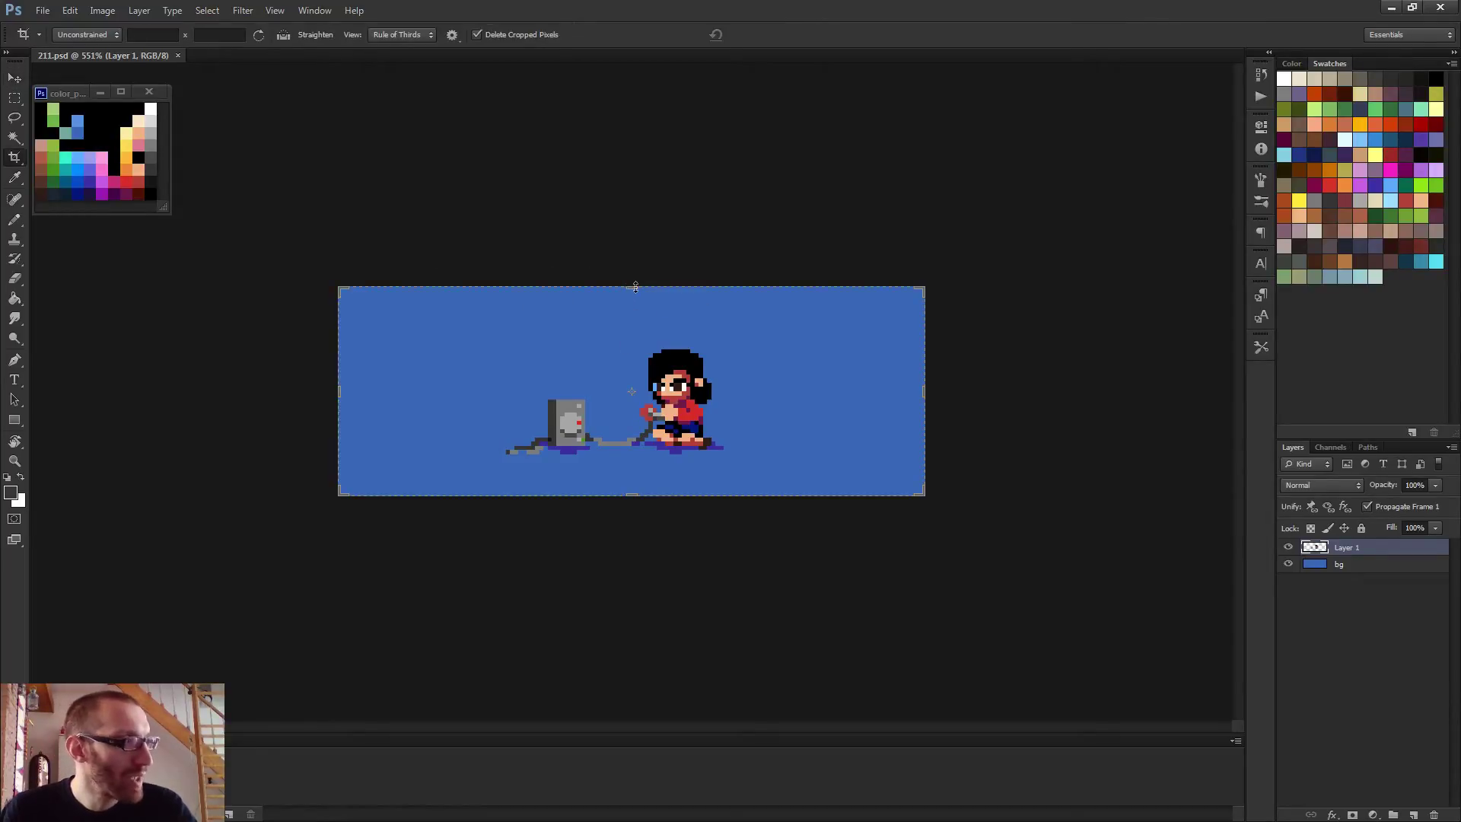
drag(635, 287, 632, 308)
key(Return)
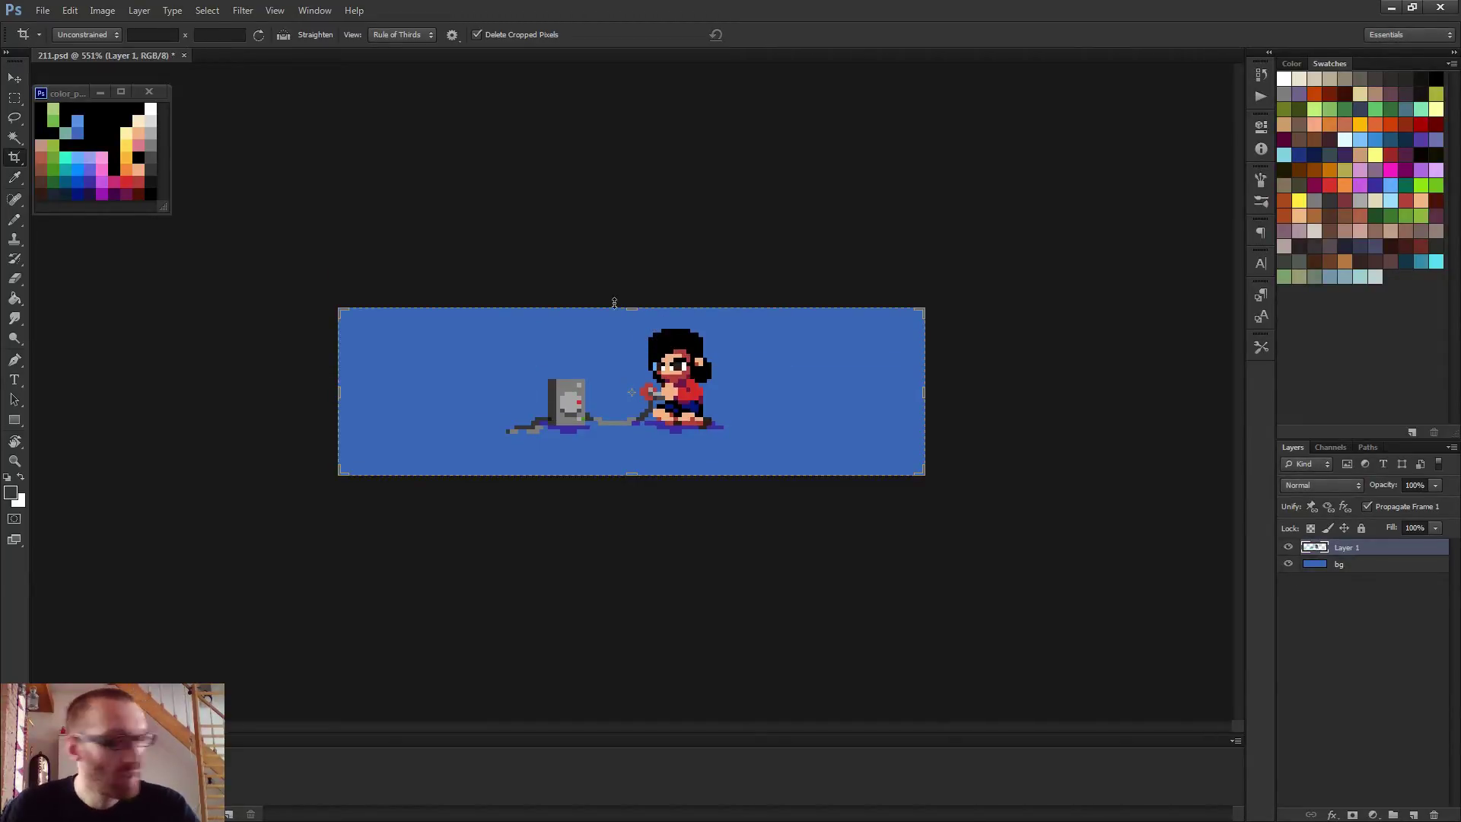
Shift the console and character artwork on Layer 1 slightly down and to the right within the cropped canvas
key(m)
key(v)
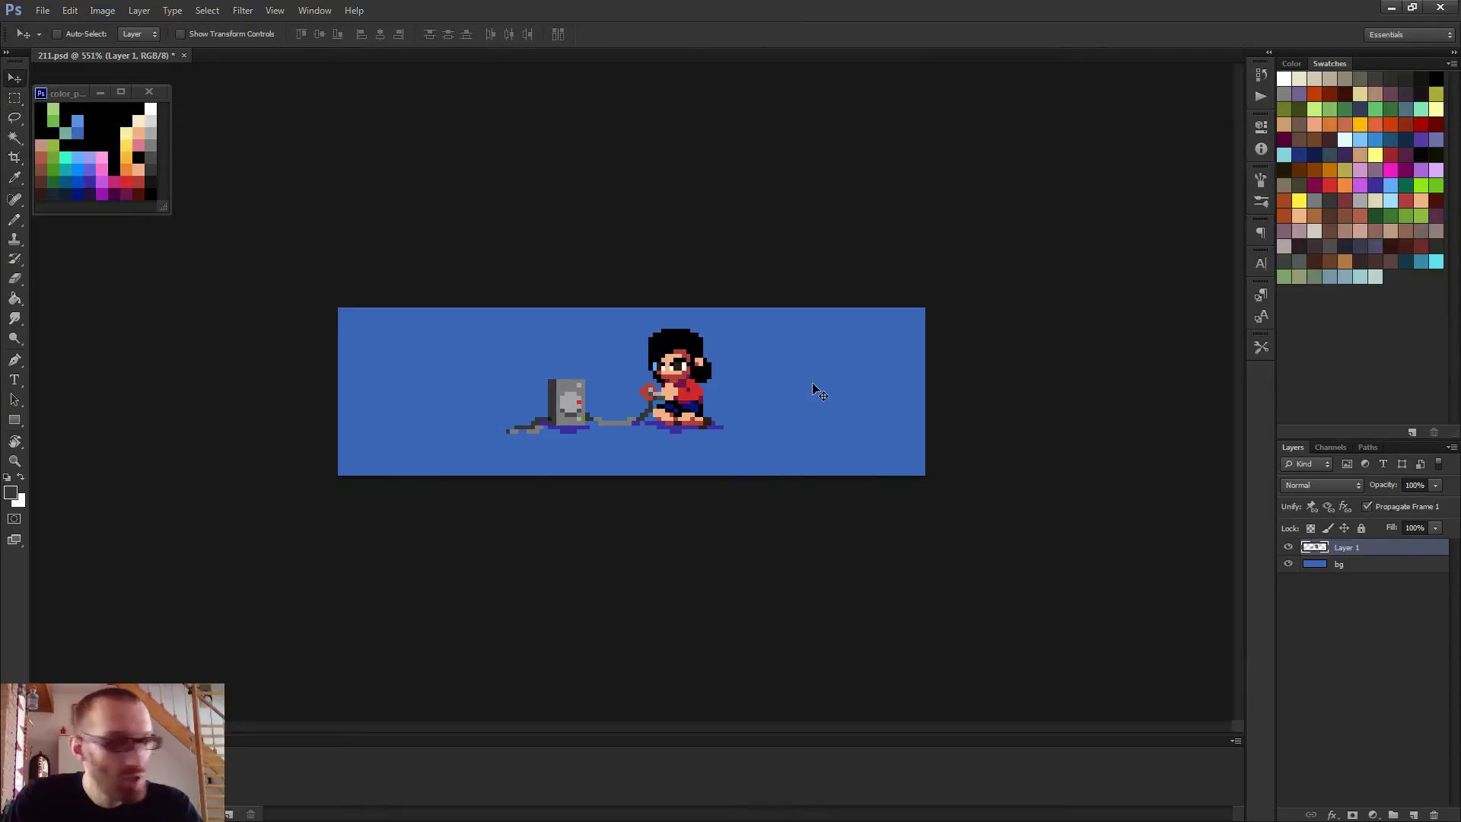
drag(812, 385, 819, 392)
Paint a highlight across the top of the character's black hair with the Pencil, using the dark blue sampled from the shorts
key(b)
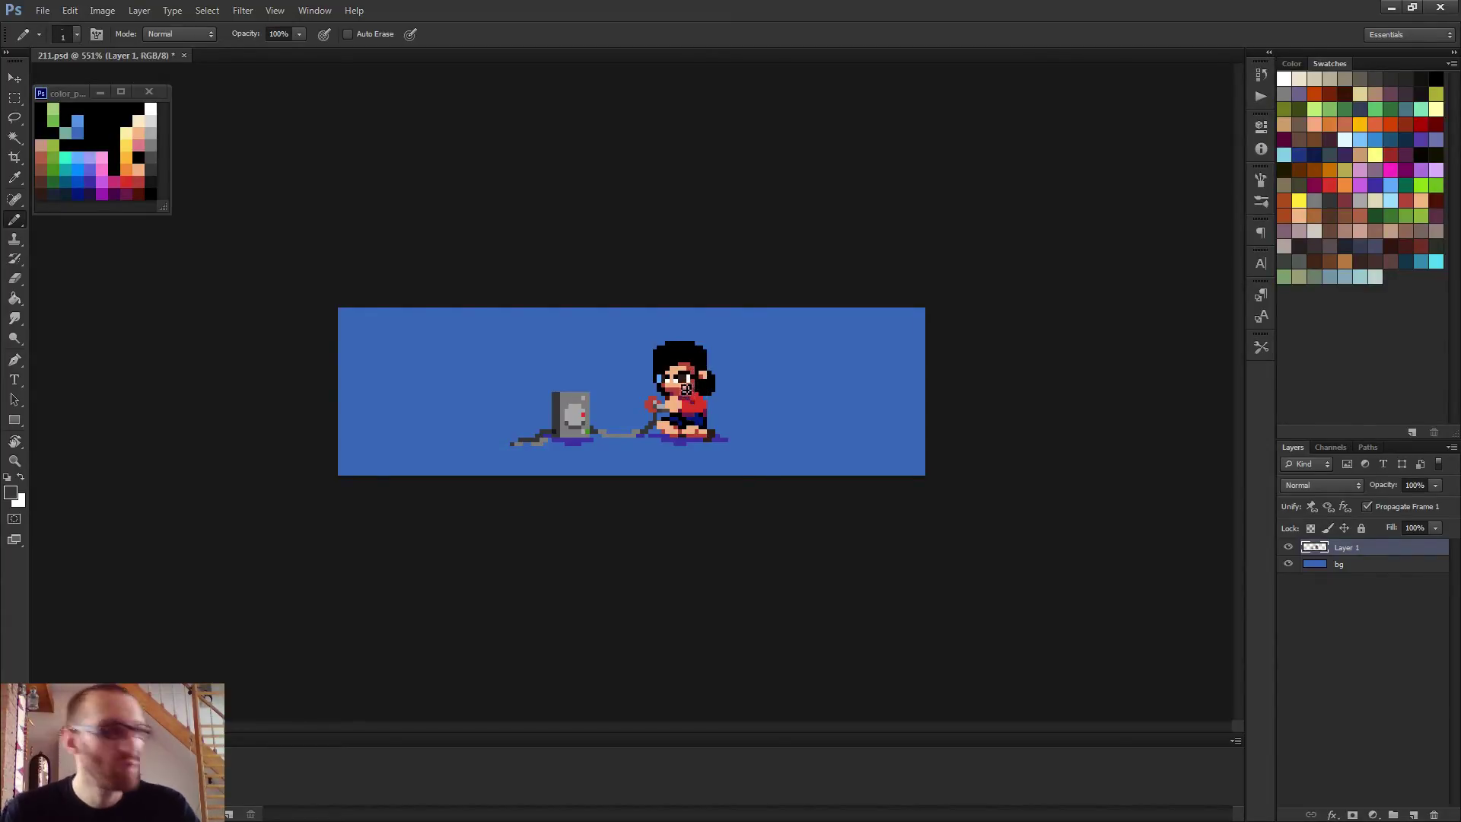
key(ctrl+plus)
key(ctrl+plus)
key(ctrl+plus)
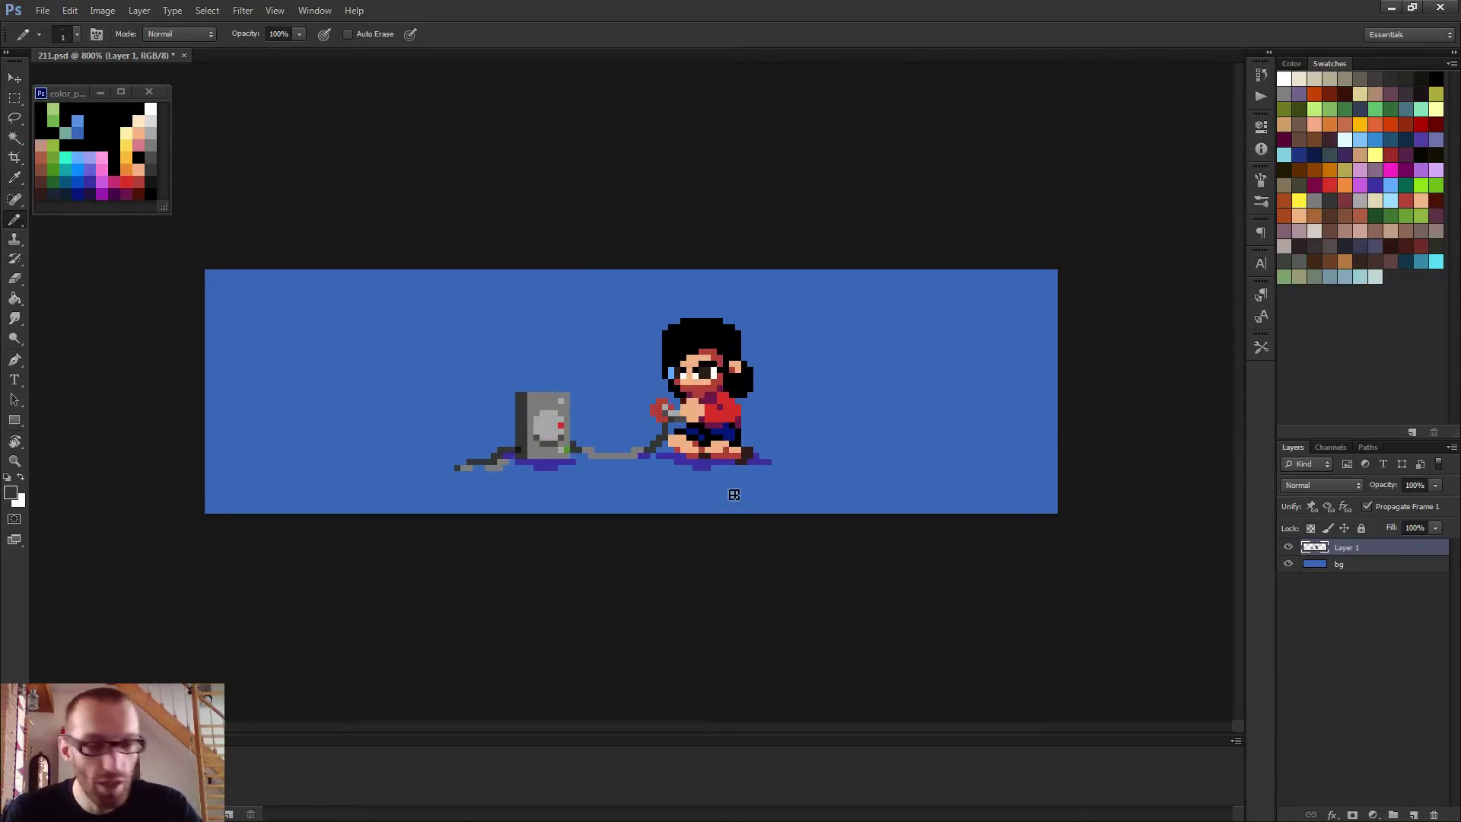
key(ctrl+plus)
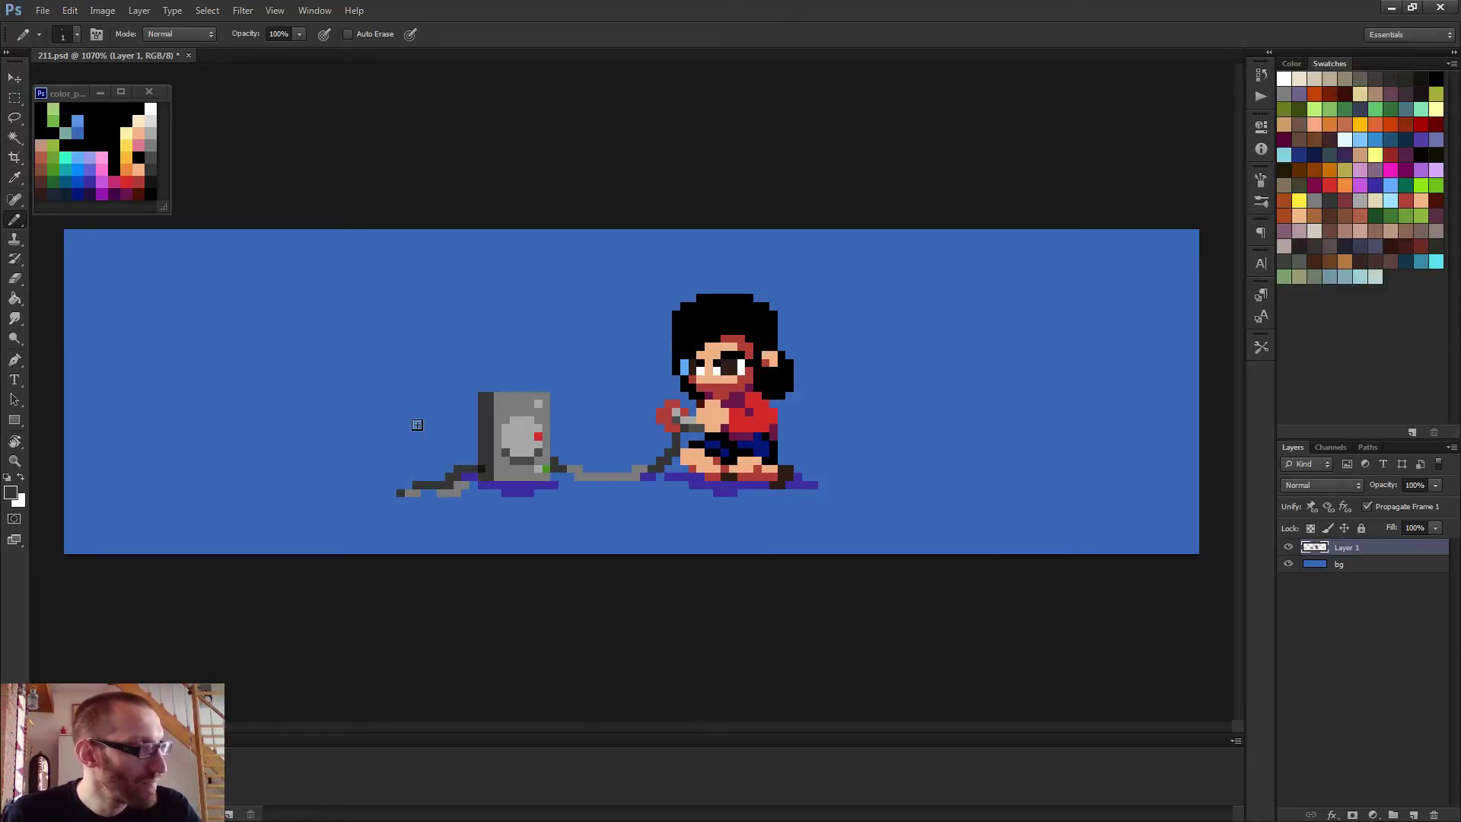
alt+click(767, 440)
scroll(701, 298, up, 3)
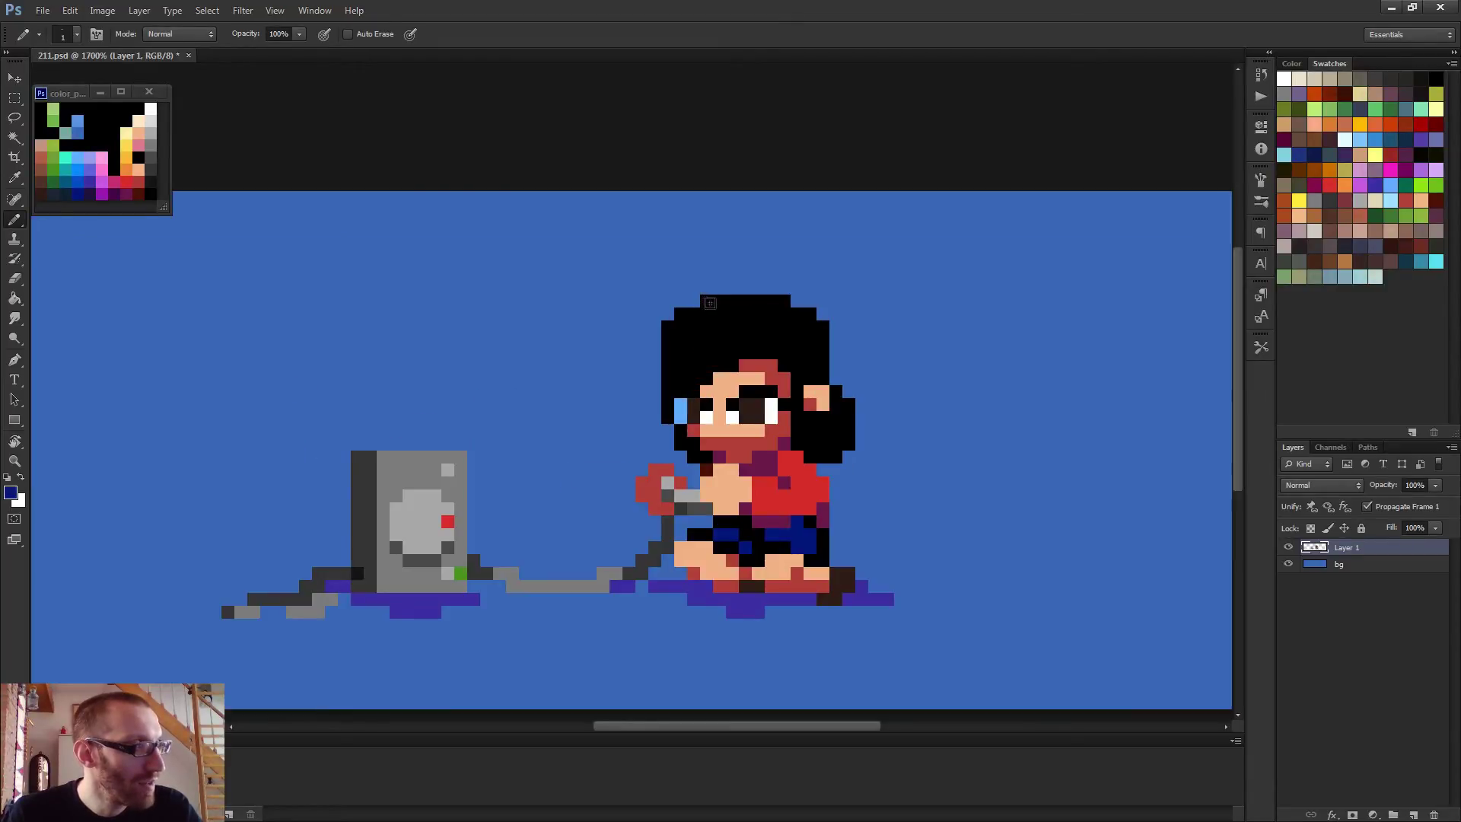
mouse_move(709, 303)
mouse_down()
mouse_move(798, 318)
mouse_move(691, 313)
mouse_move(680, 327)
mouse_move(777, 329)
mouse_move(684, 363)
mouse_move(787, 350)
mouse_move(673, 354)
mouse_up()
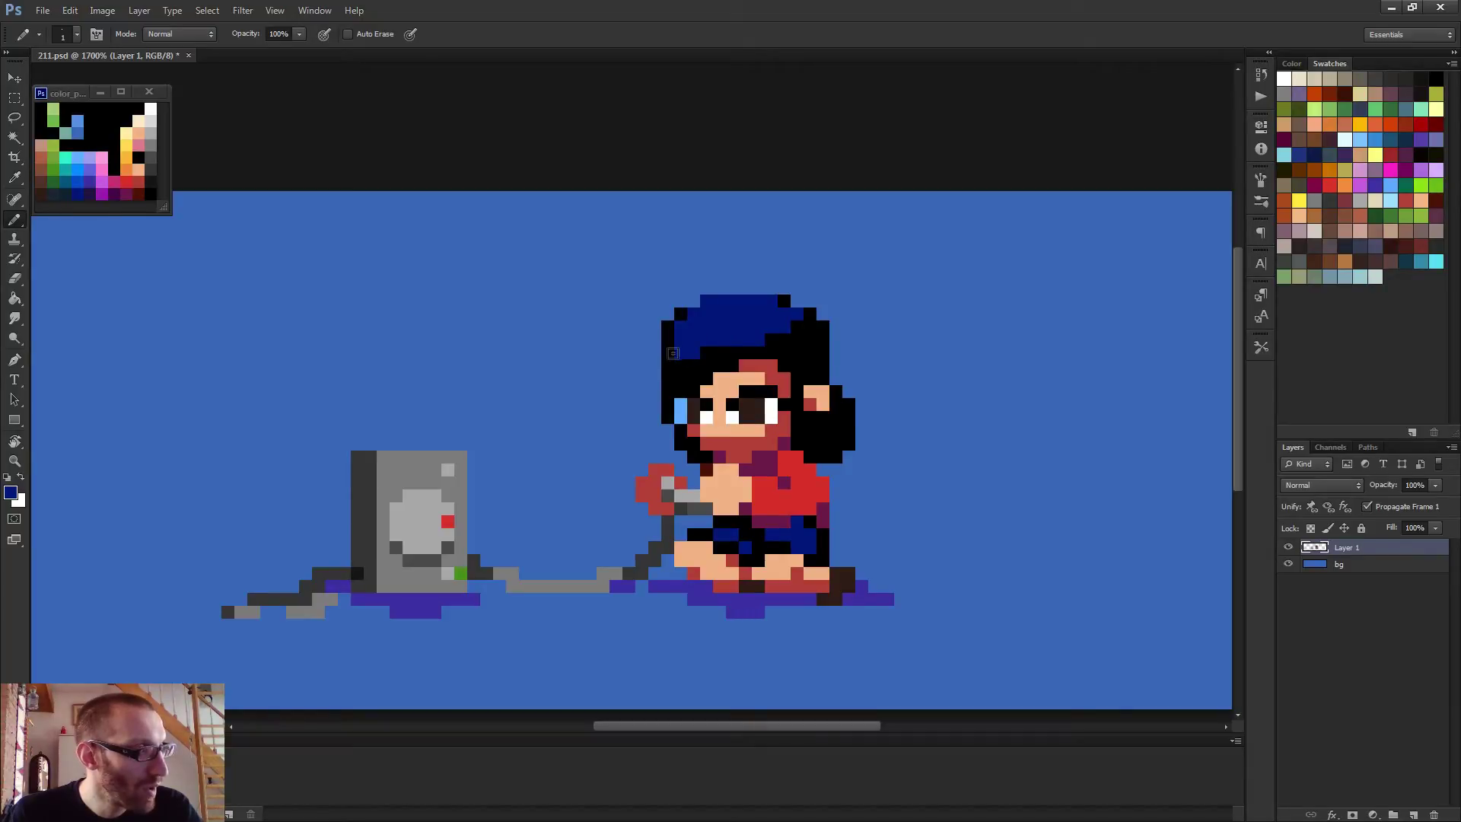
Extend the dark blue hair highlight down the right side of the head
scroll(783, 340, down, 2)
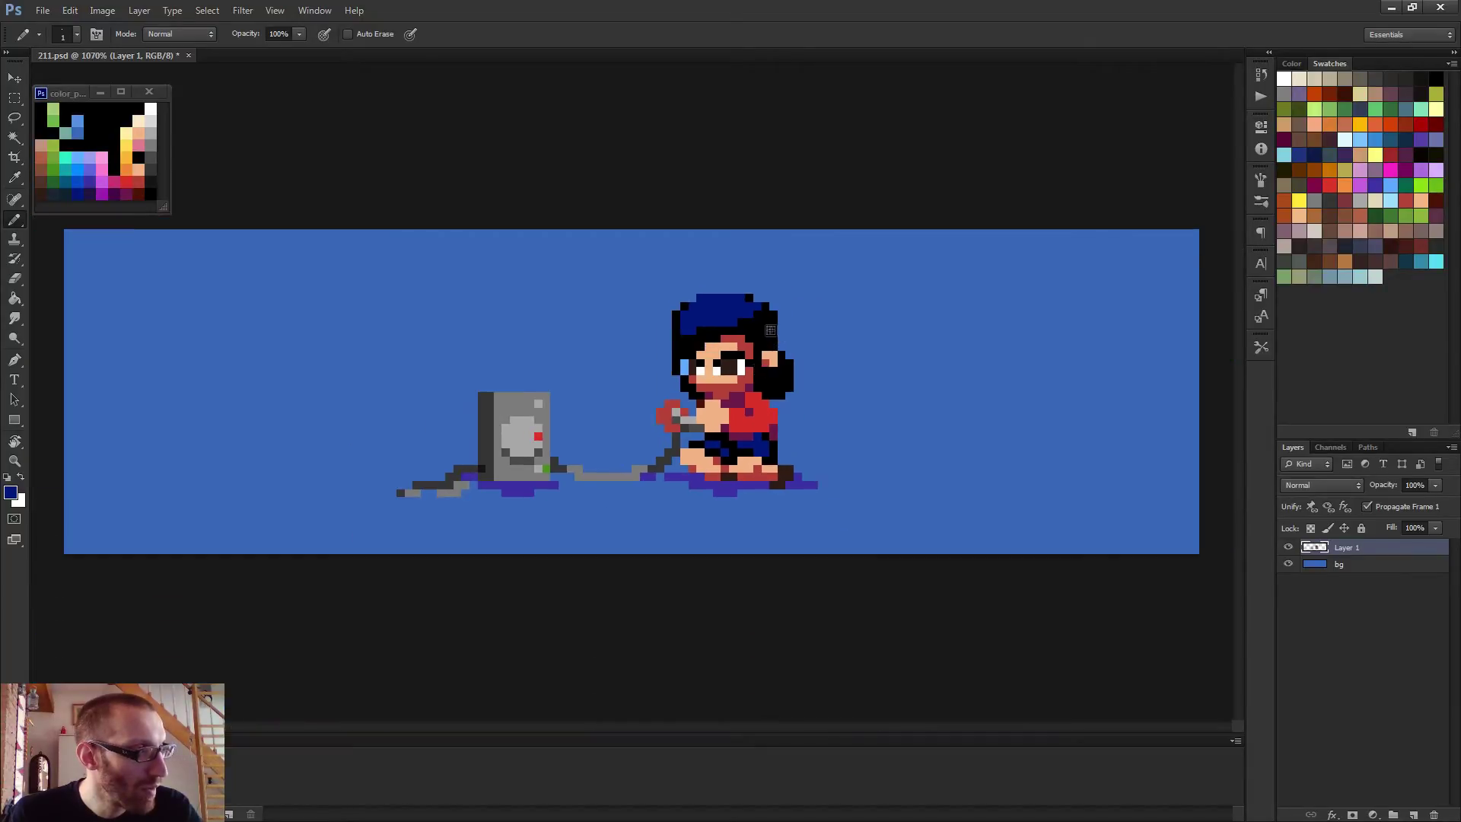
scroll(782, 357, down, 2)
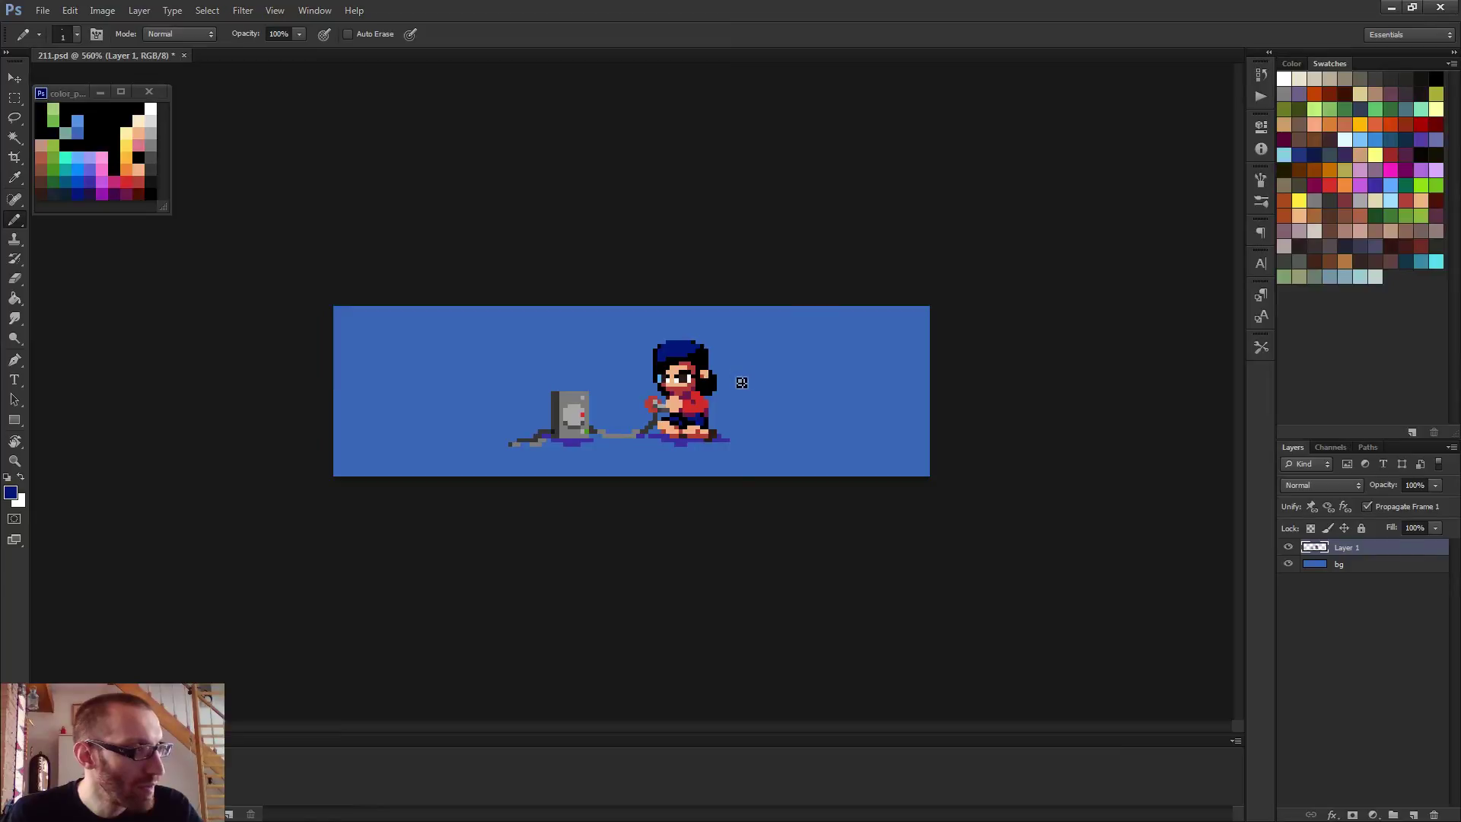
scroll(735, 390, up, 2)
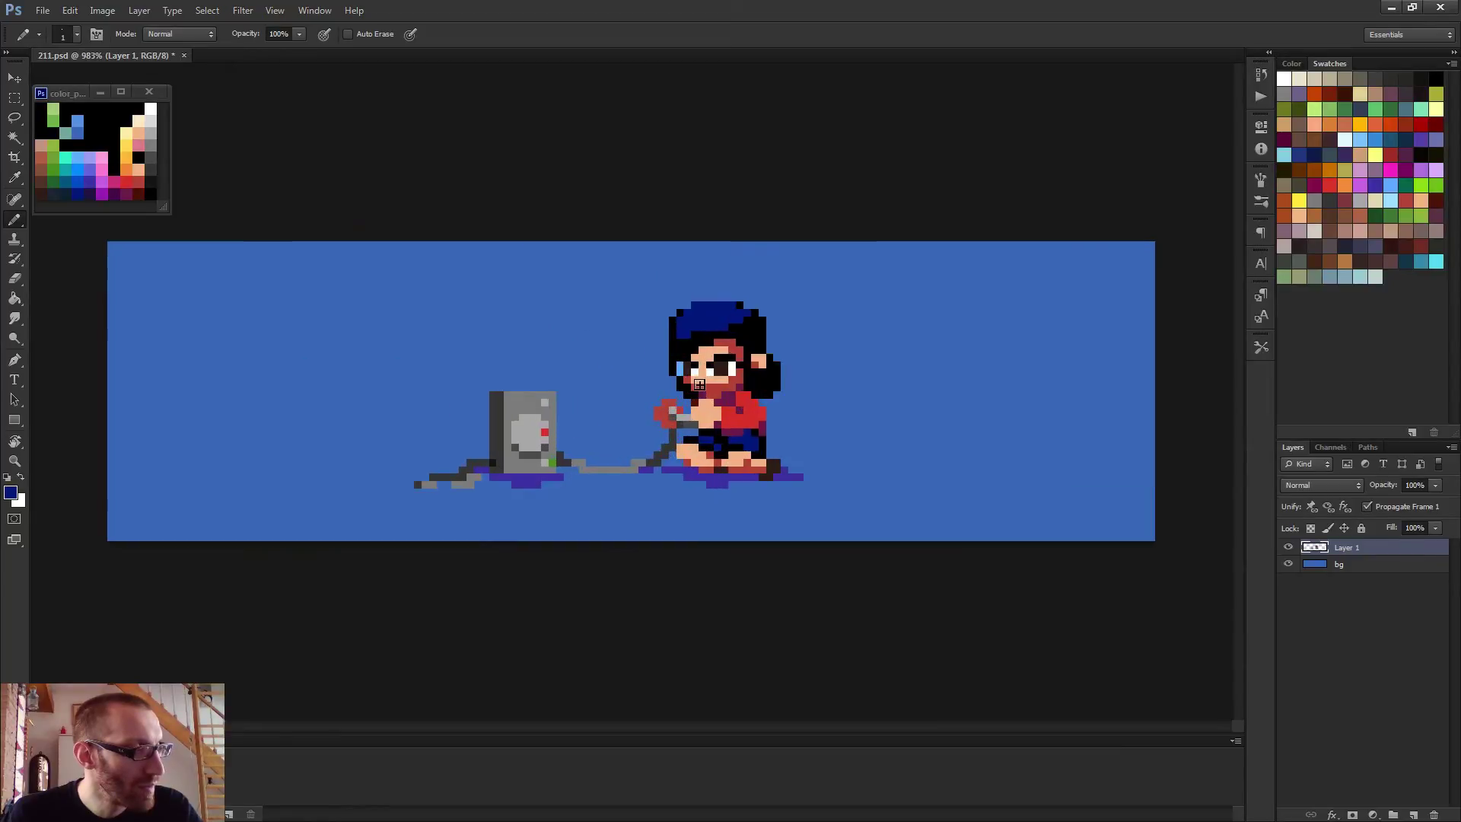
scroll(697, 384, up, 2)
scroll(761, 326, up, 2)
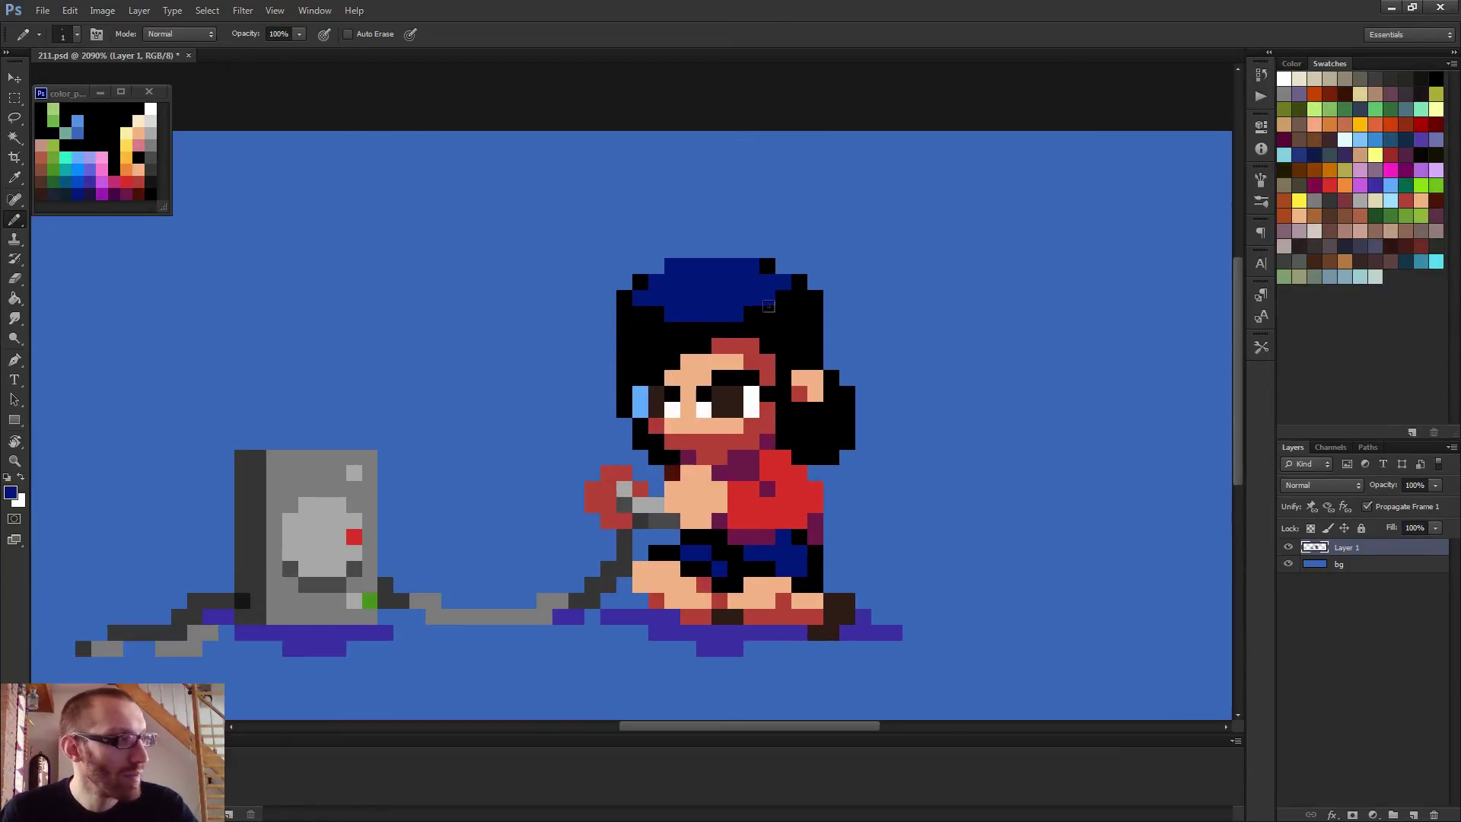
drag(779, 299, 799, 314)
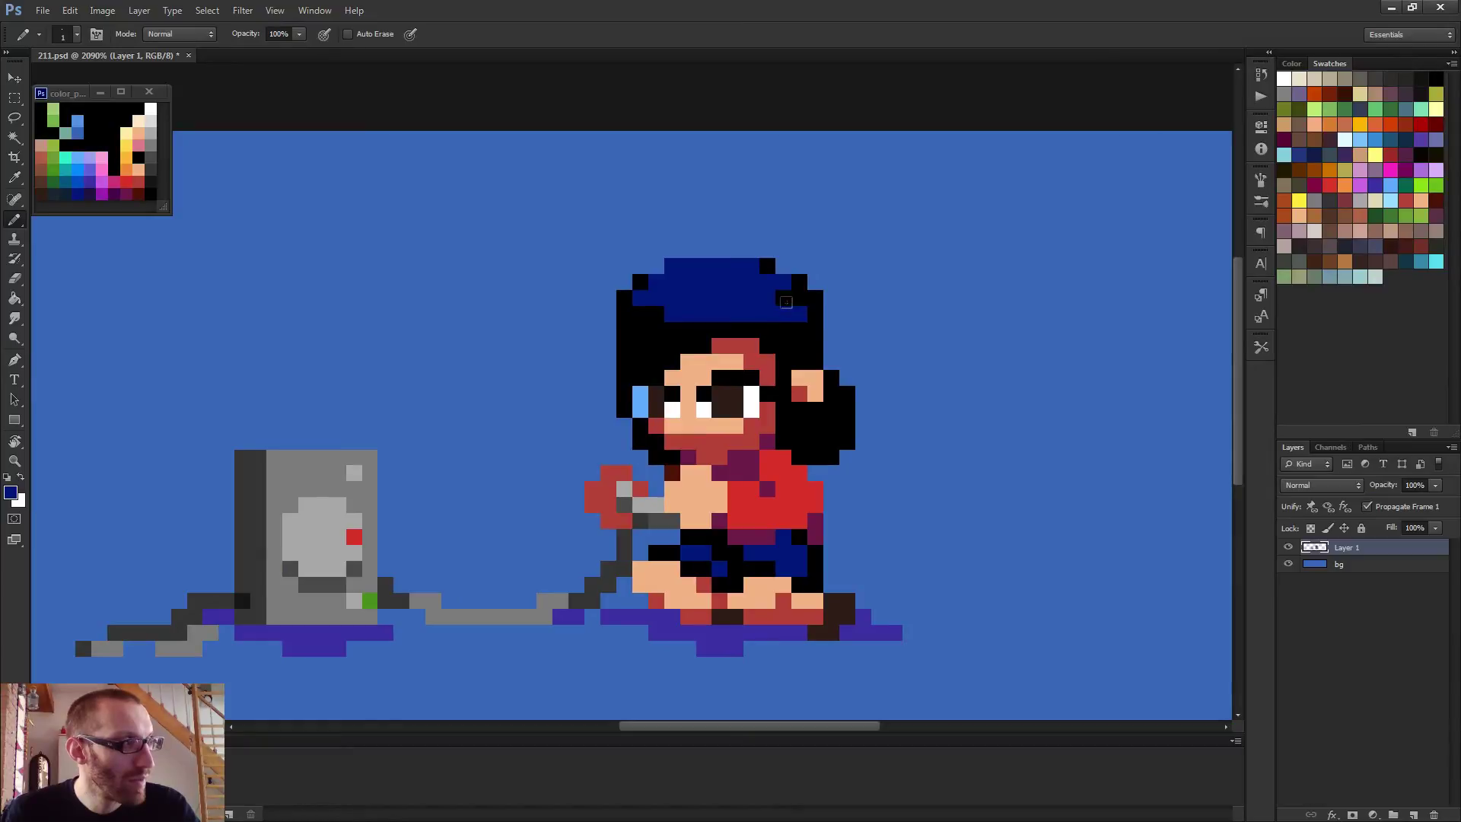
click(796, 329)
scroll(780, 328, down, 5)
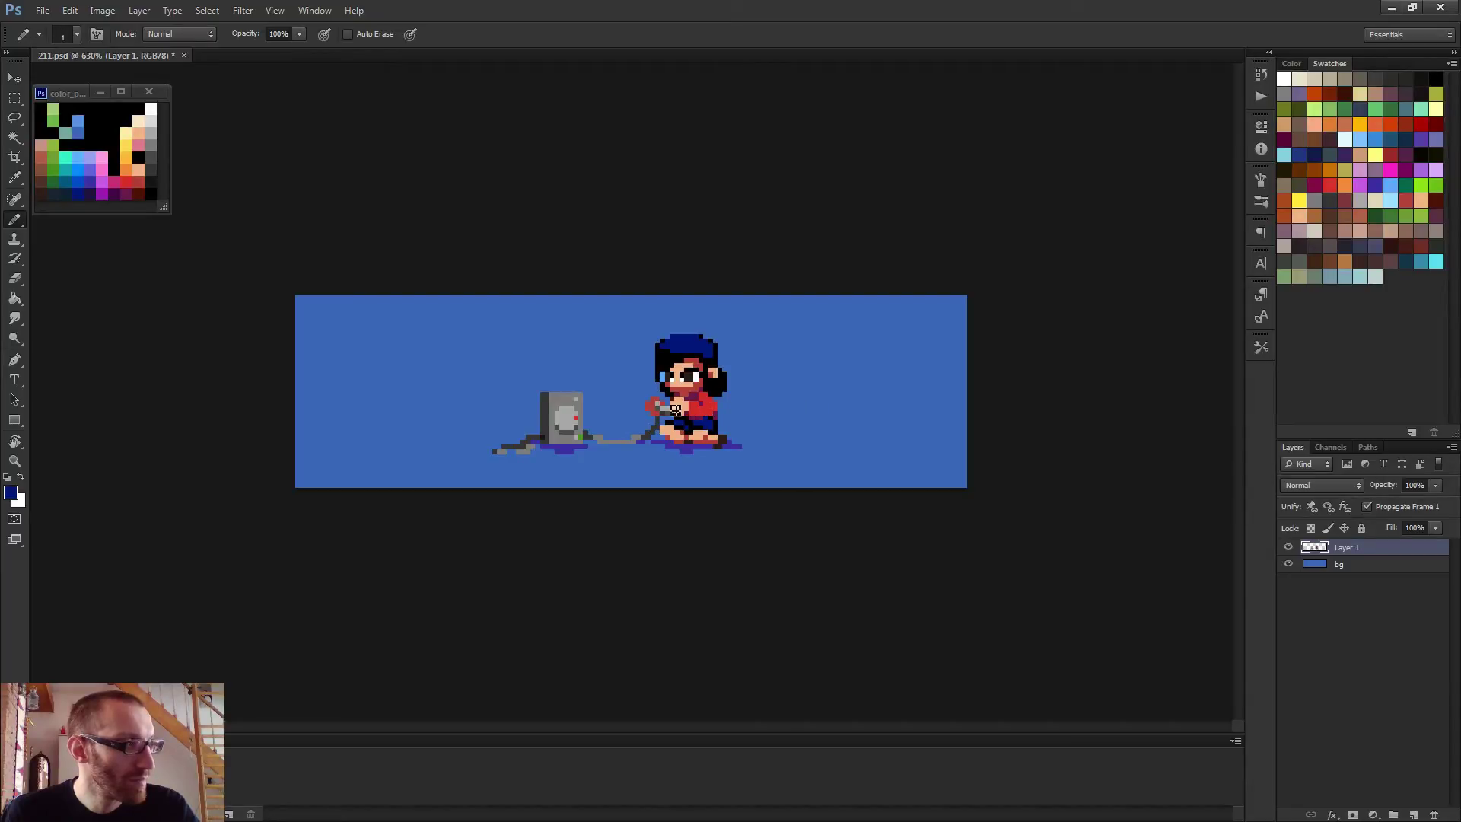
Try filling the console's dark side and the dark grey cable parts with the shadow's purple, and undo the fills
scroll(656, 421, up, 2)
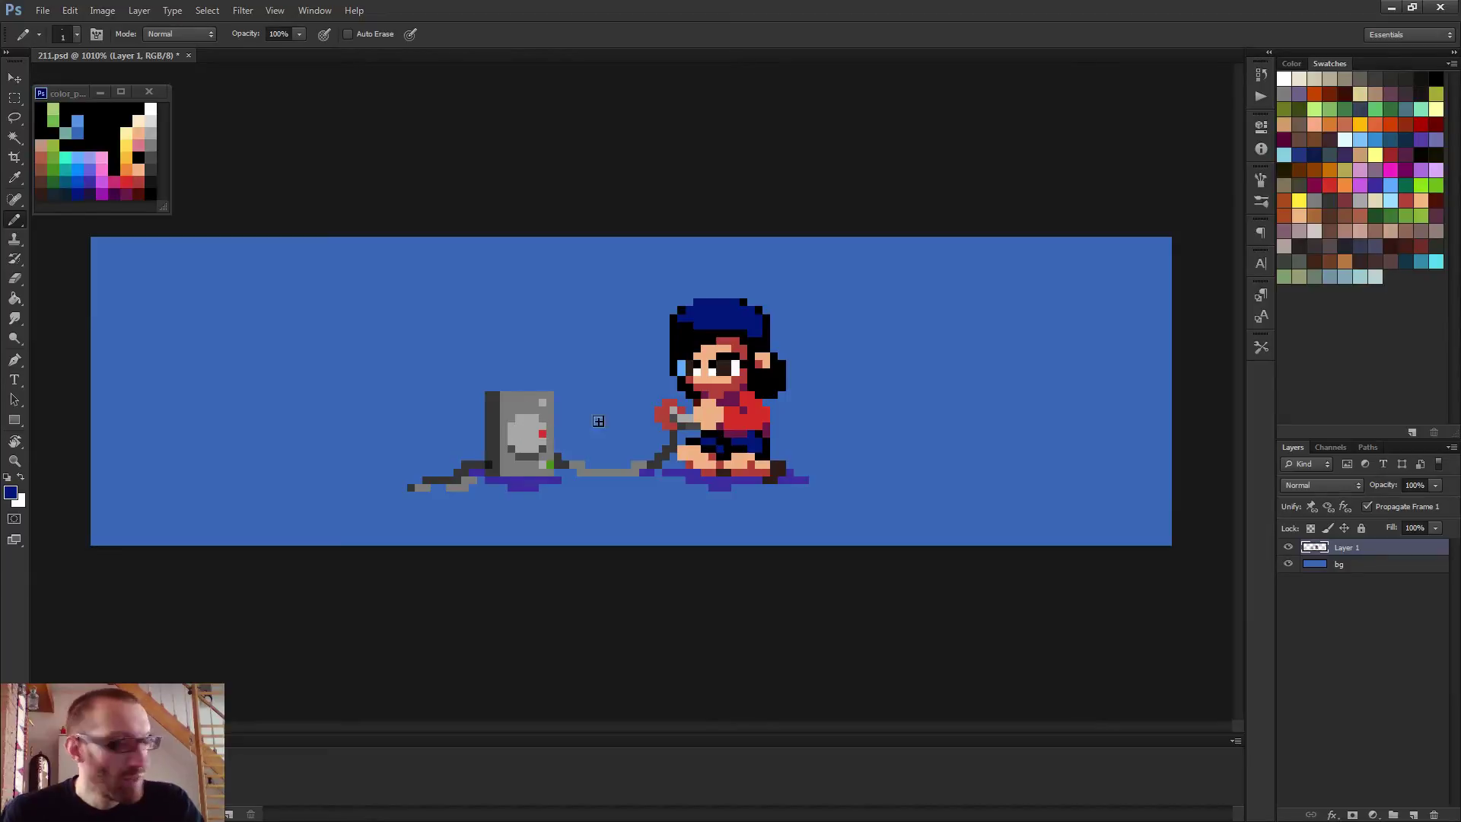
scroll(525, 424, up, 1)
key(g)
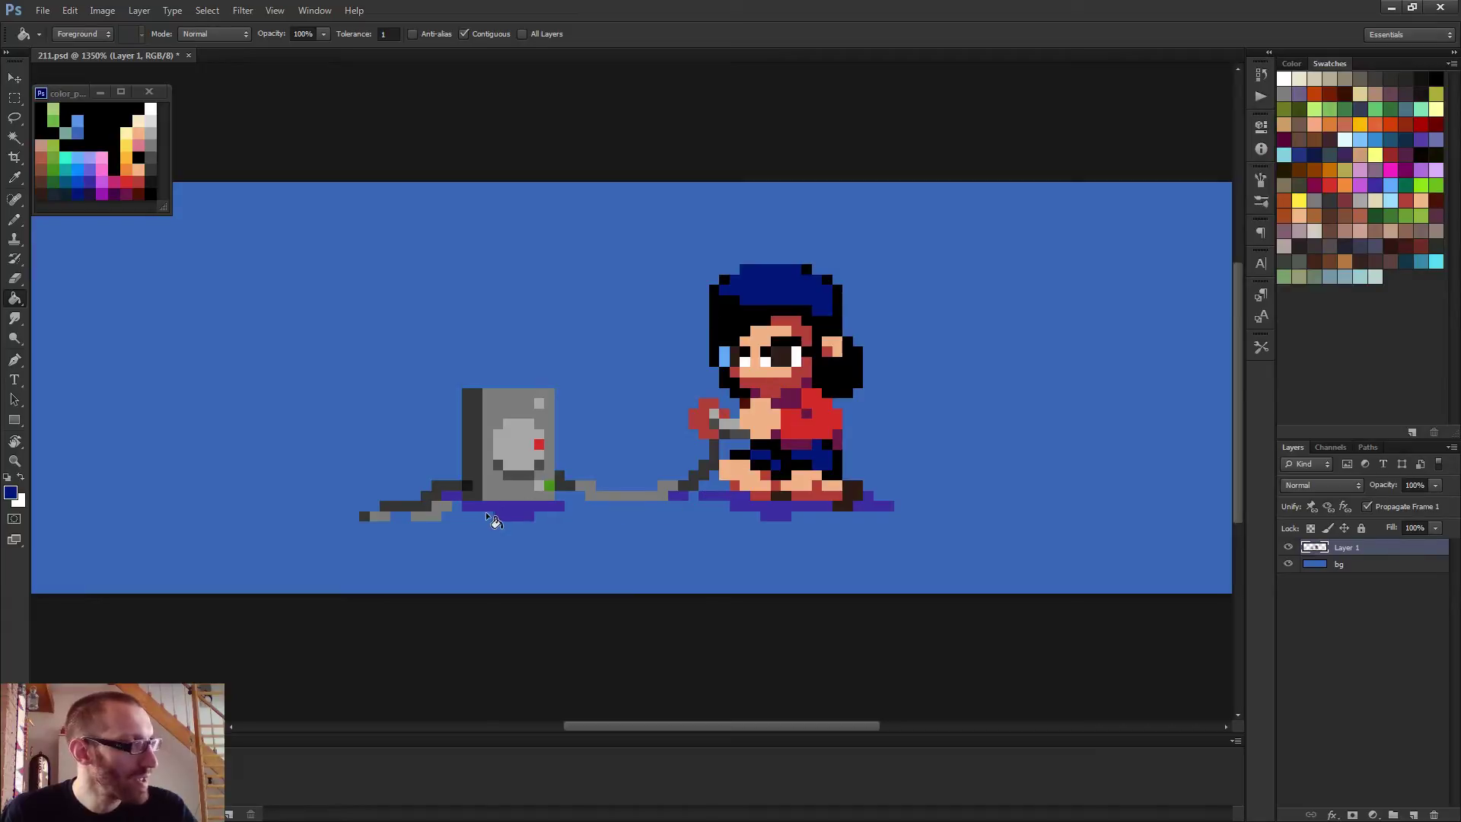
click(447, 494)
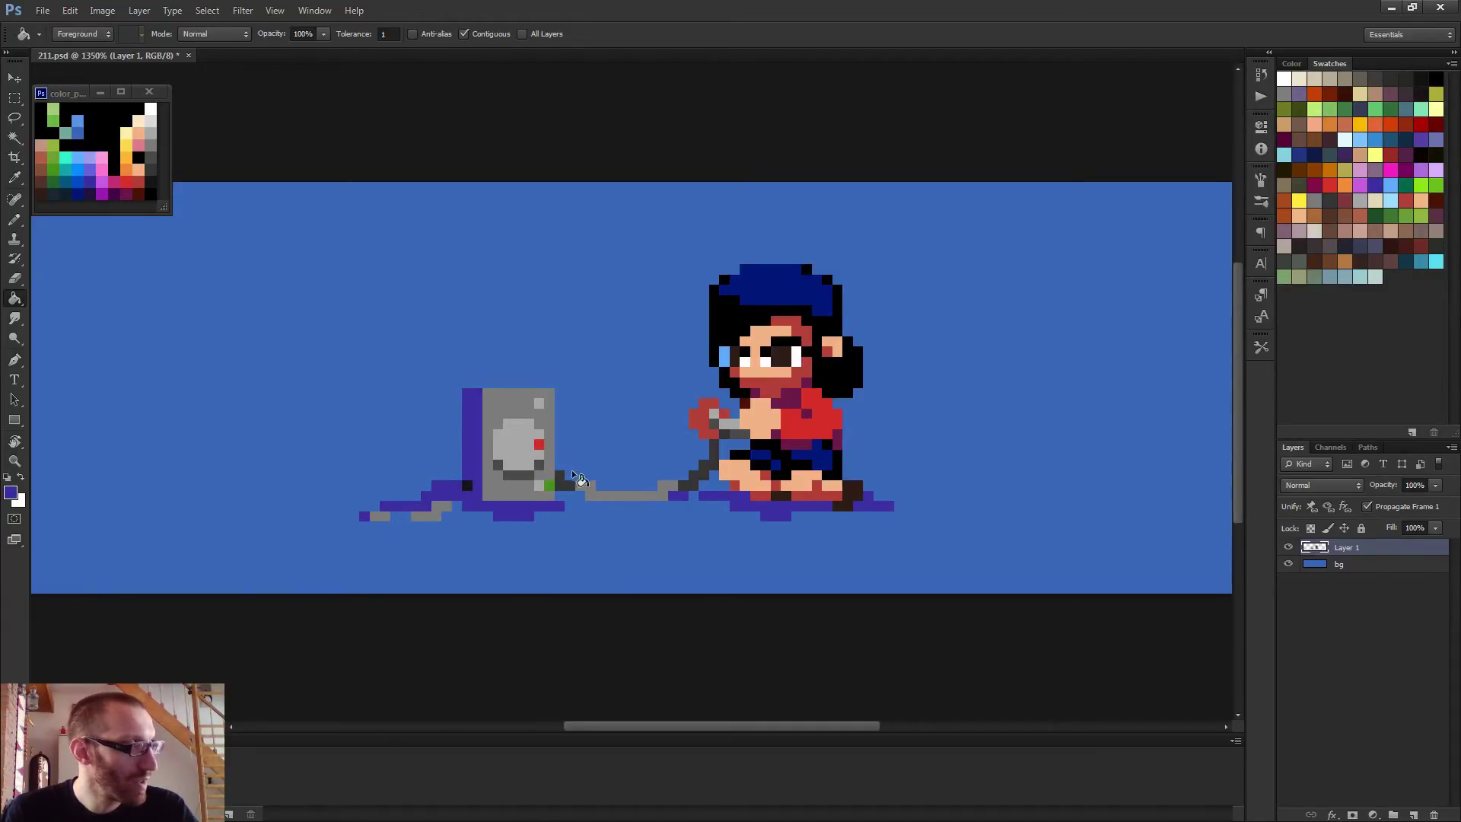
scroll(742, 495, down, 5)
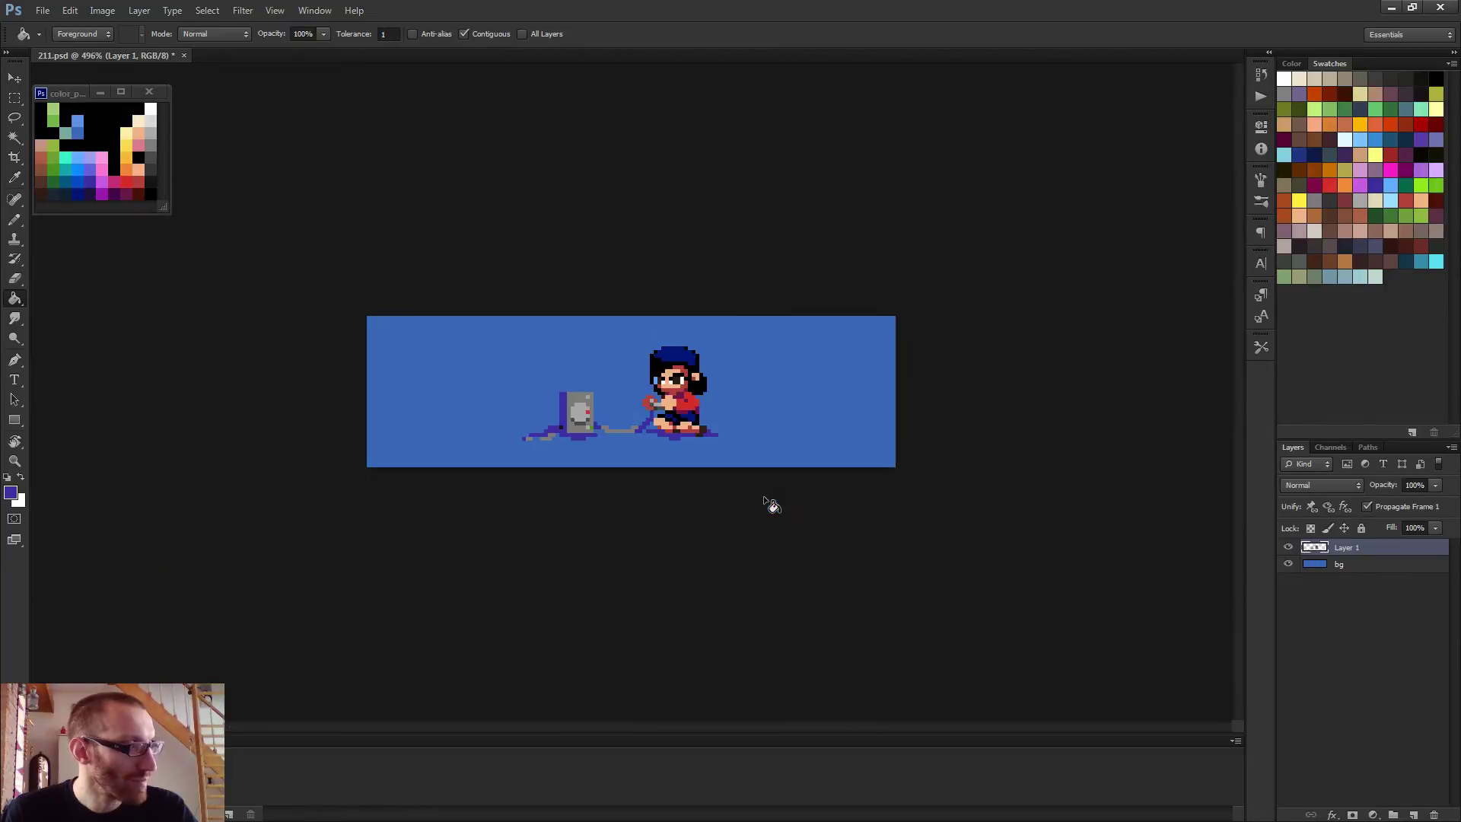
scroll(756, 500, down, 1)
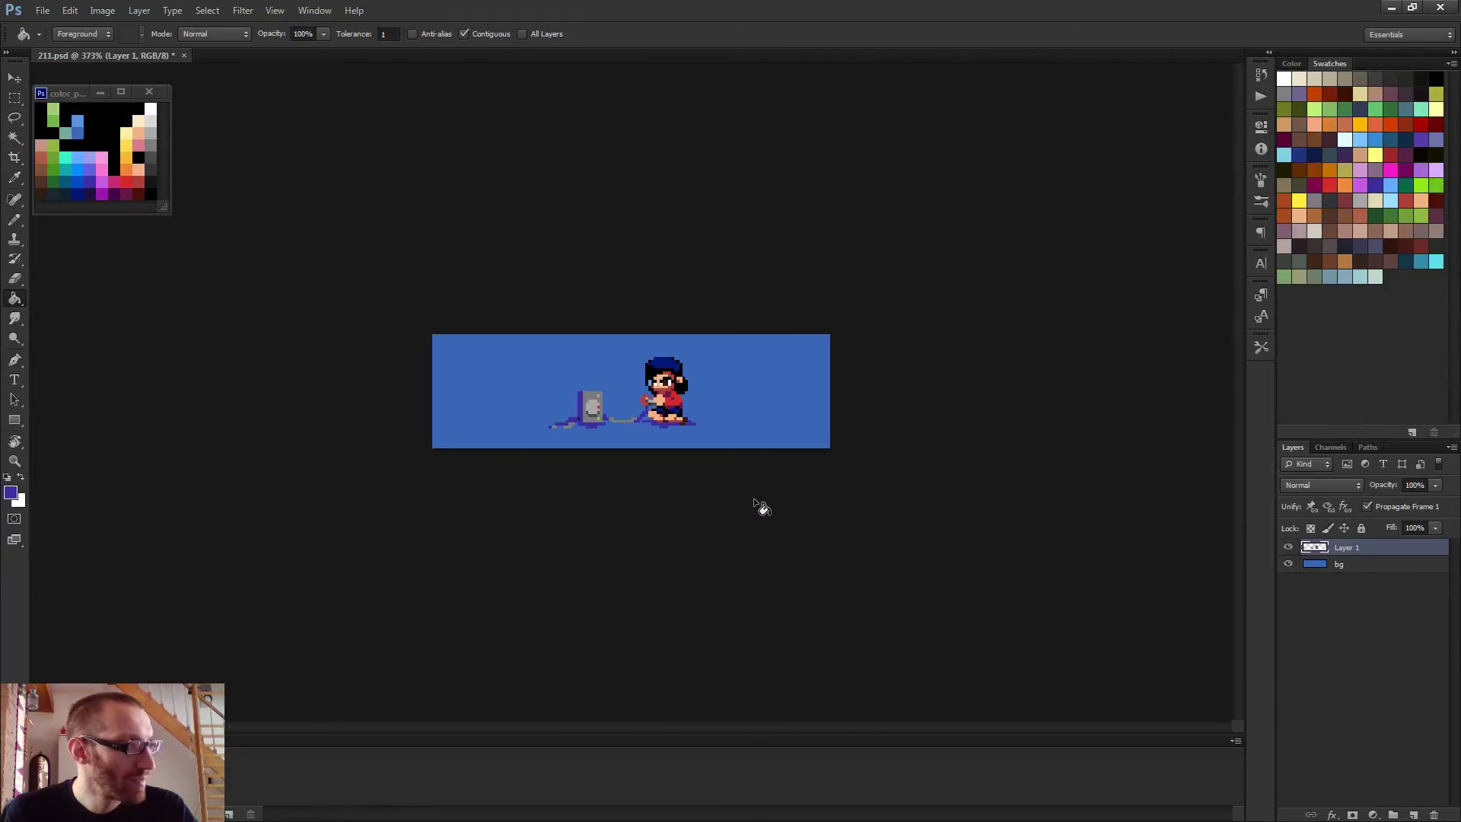
scroll(688, 489, up, 5)
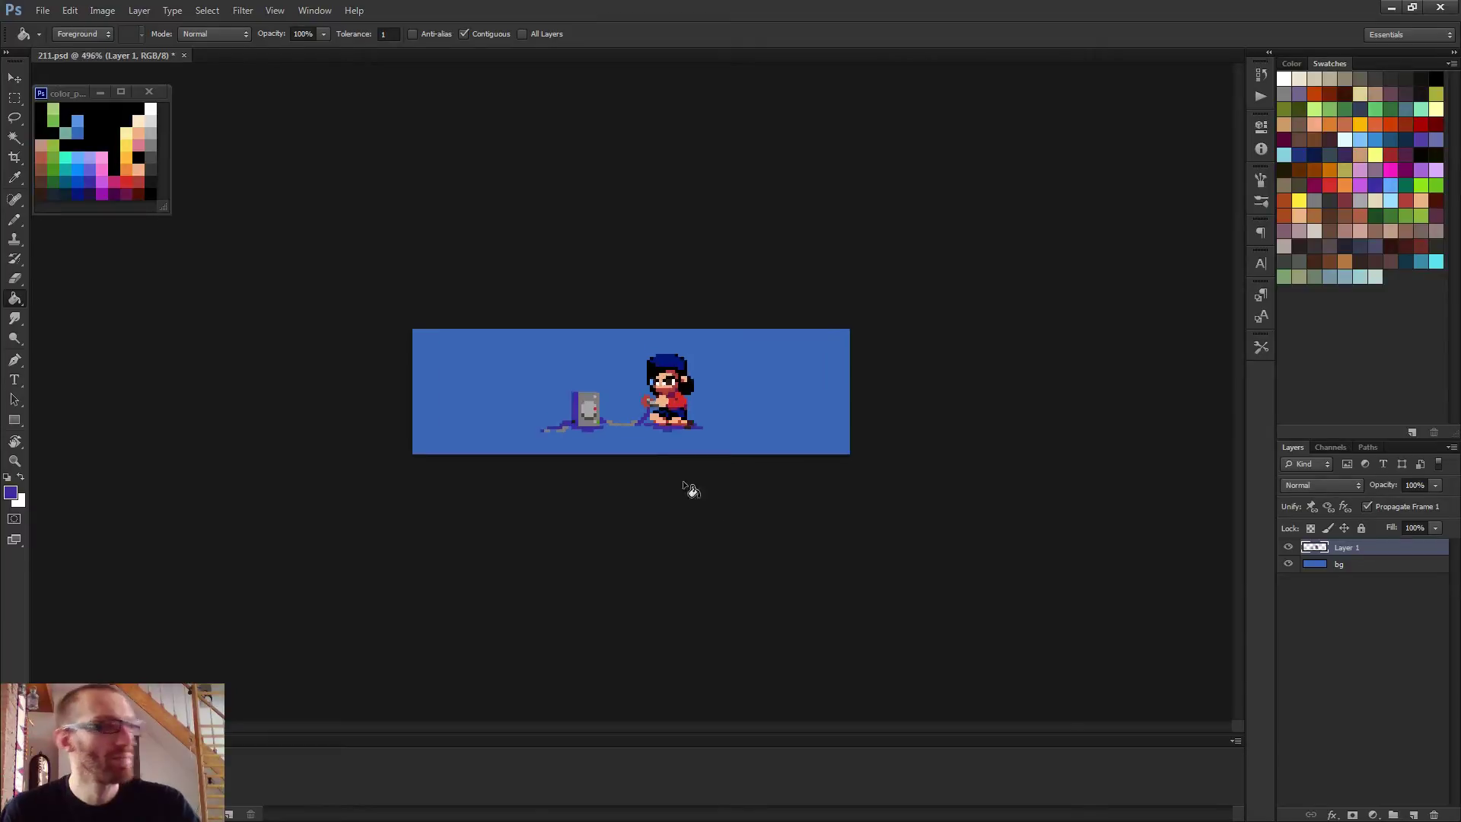
key(ctrl+z)
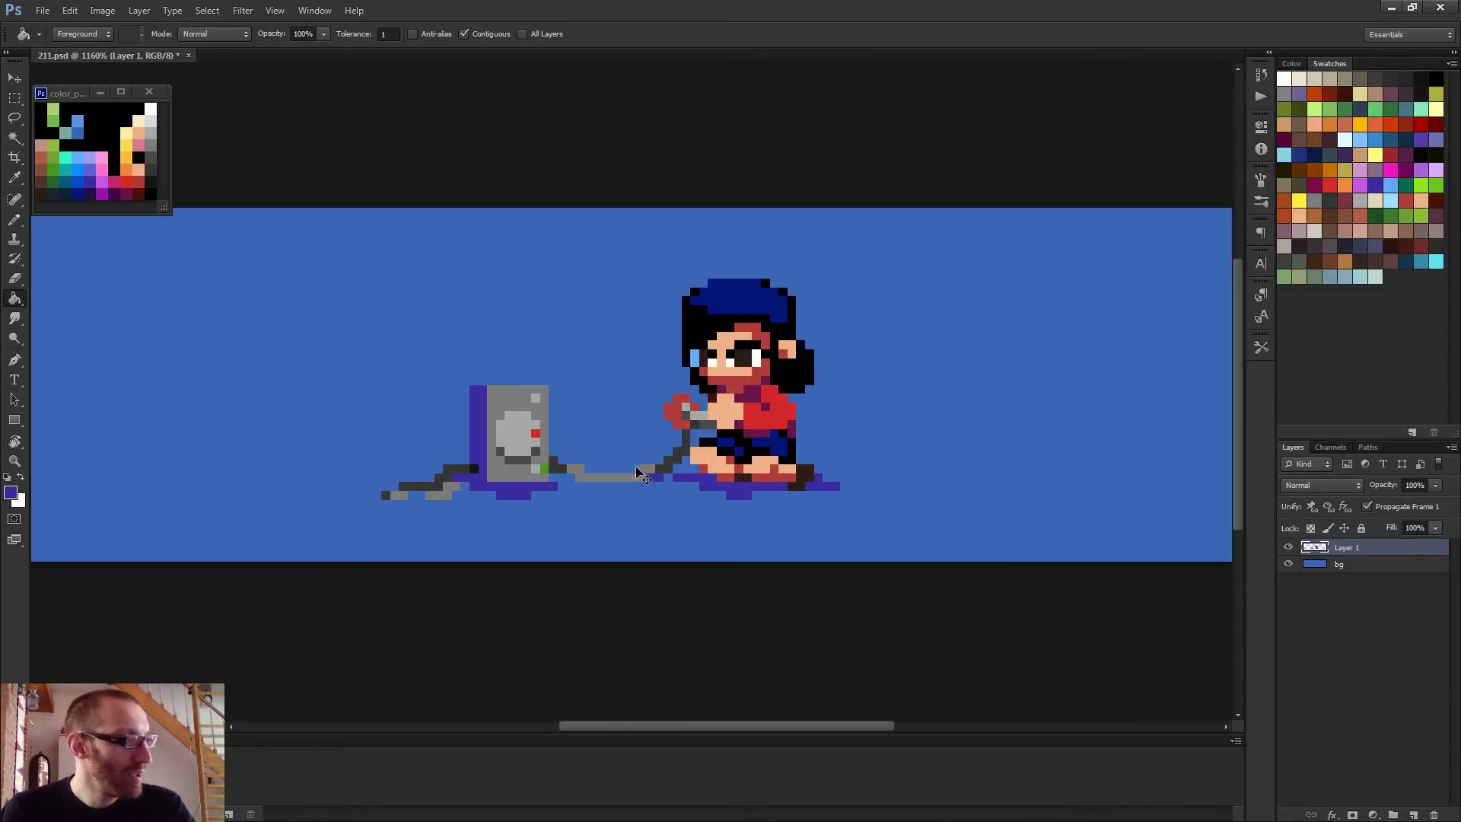
key(ctrl+alt+z)
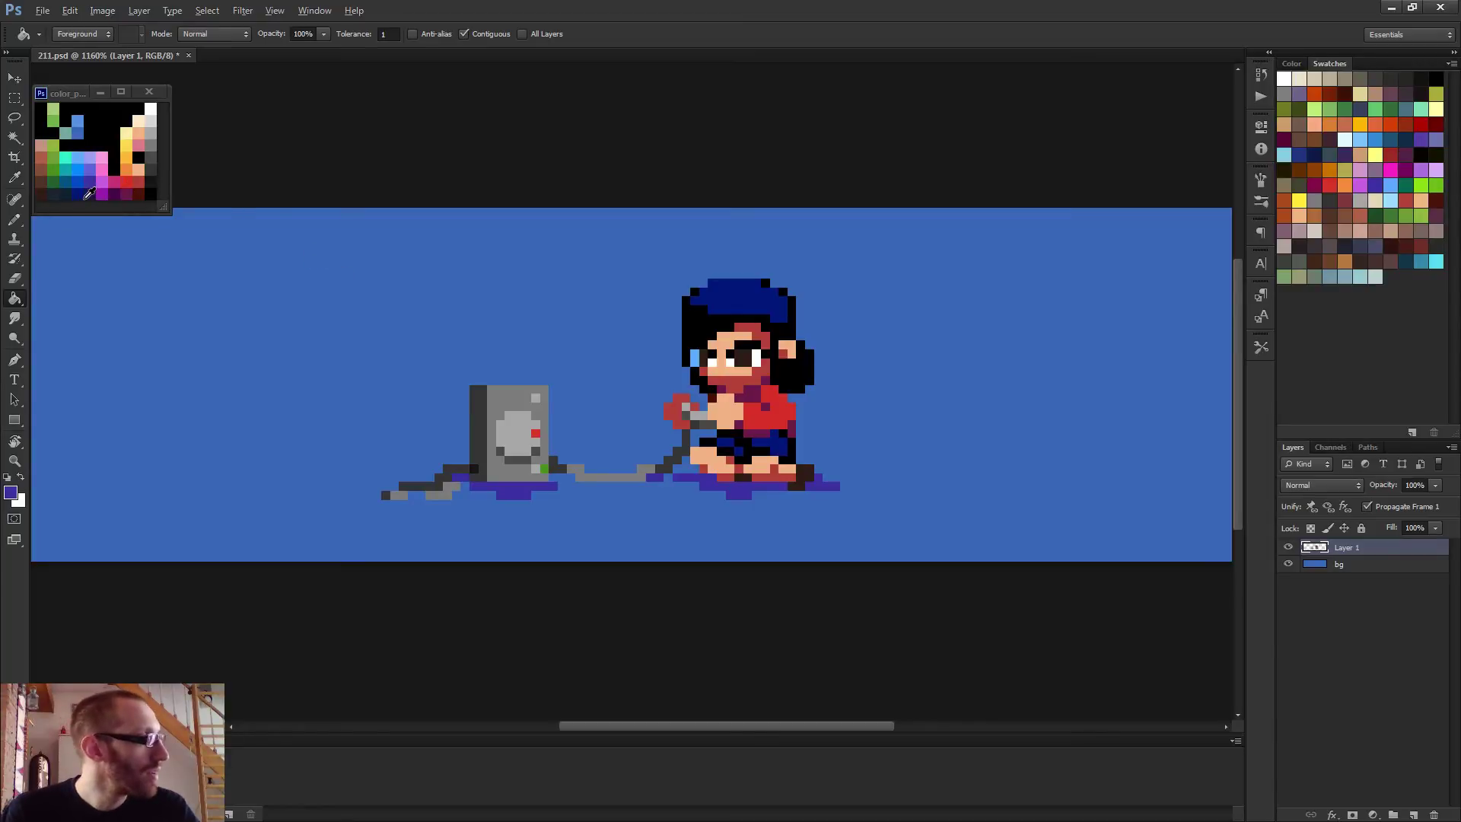
Try filling the dark grey cable parts and the console's side with a very dark purple from the colour palette, and undo the fills
alt+click(92, 190)
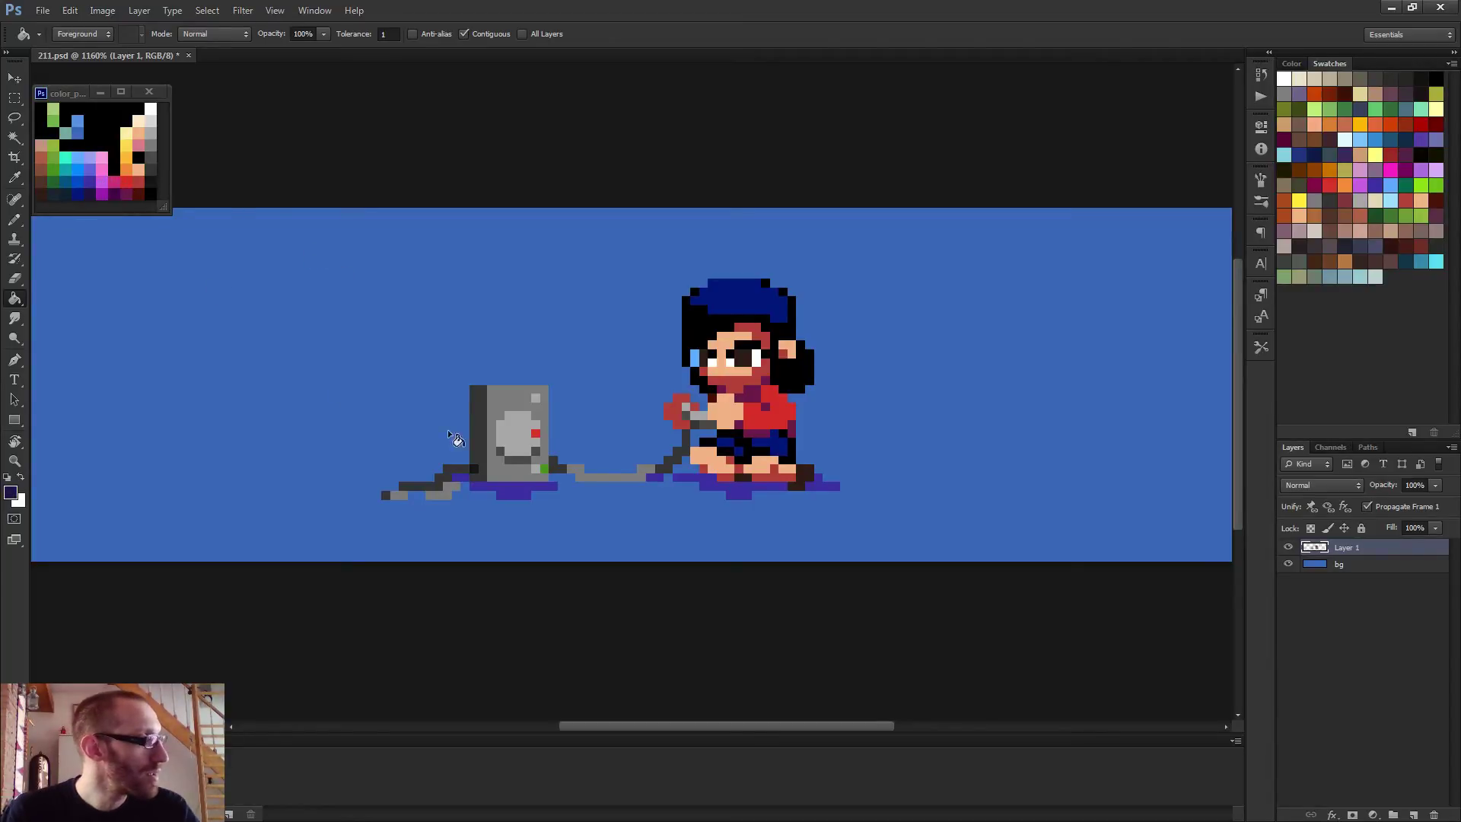
scroll(447, 439, up, 2)
click(394, 505)
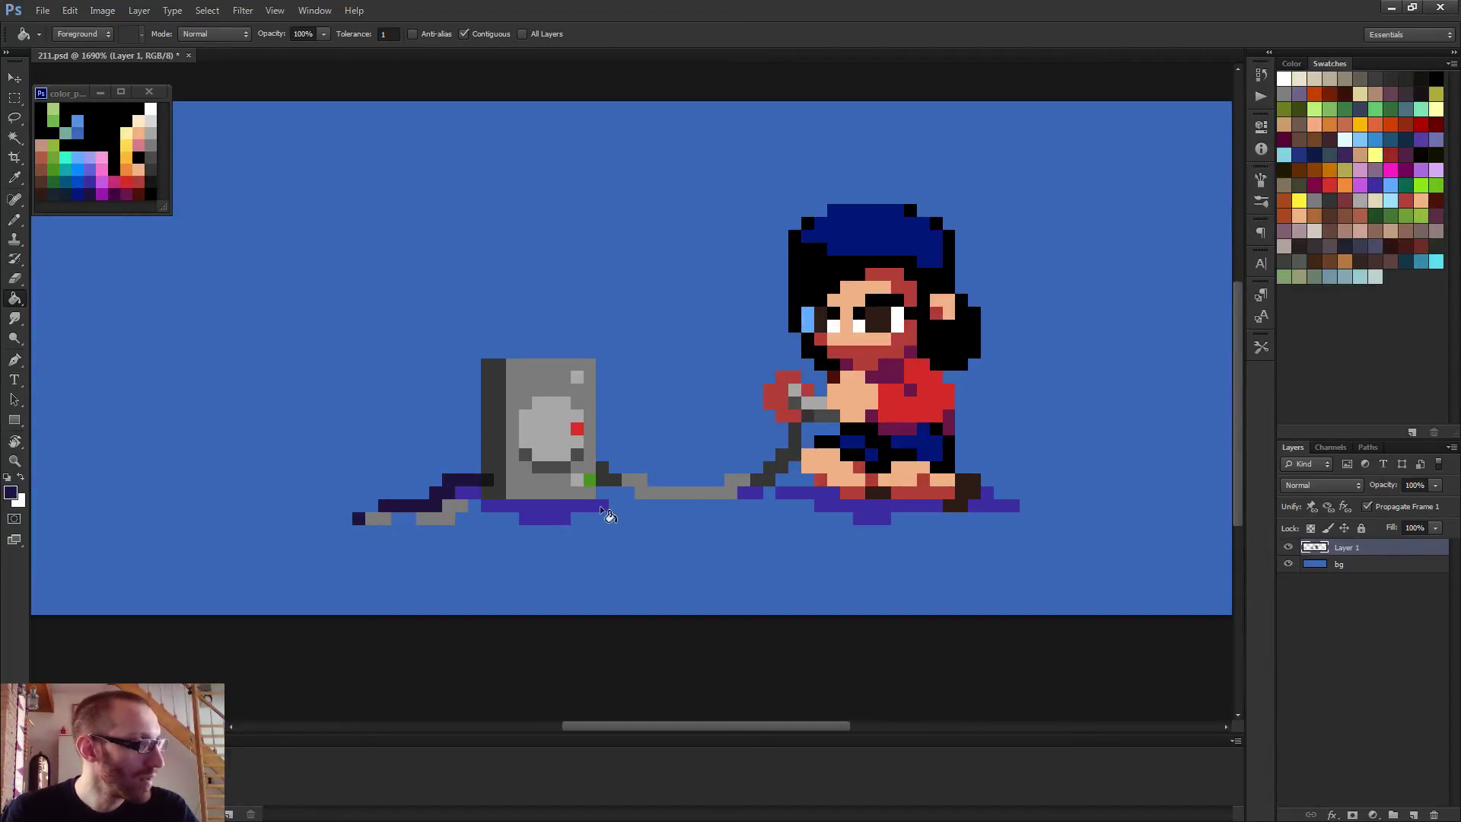
click(795, 426)
scroll(902, 463, down, 6)
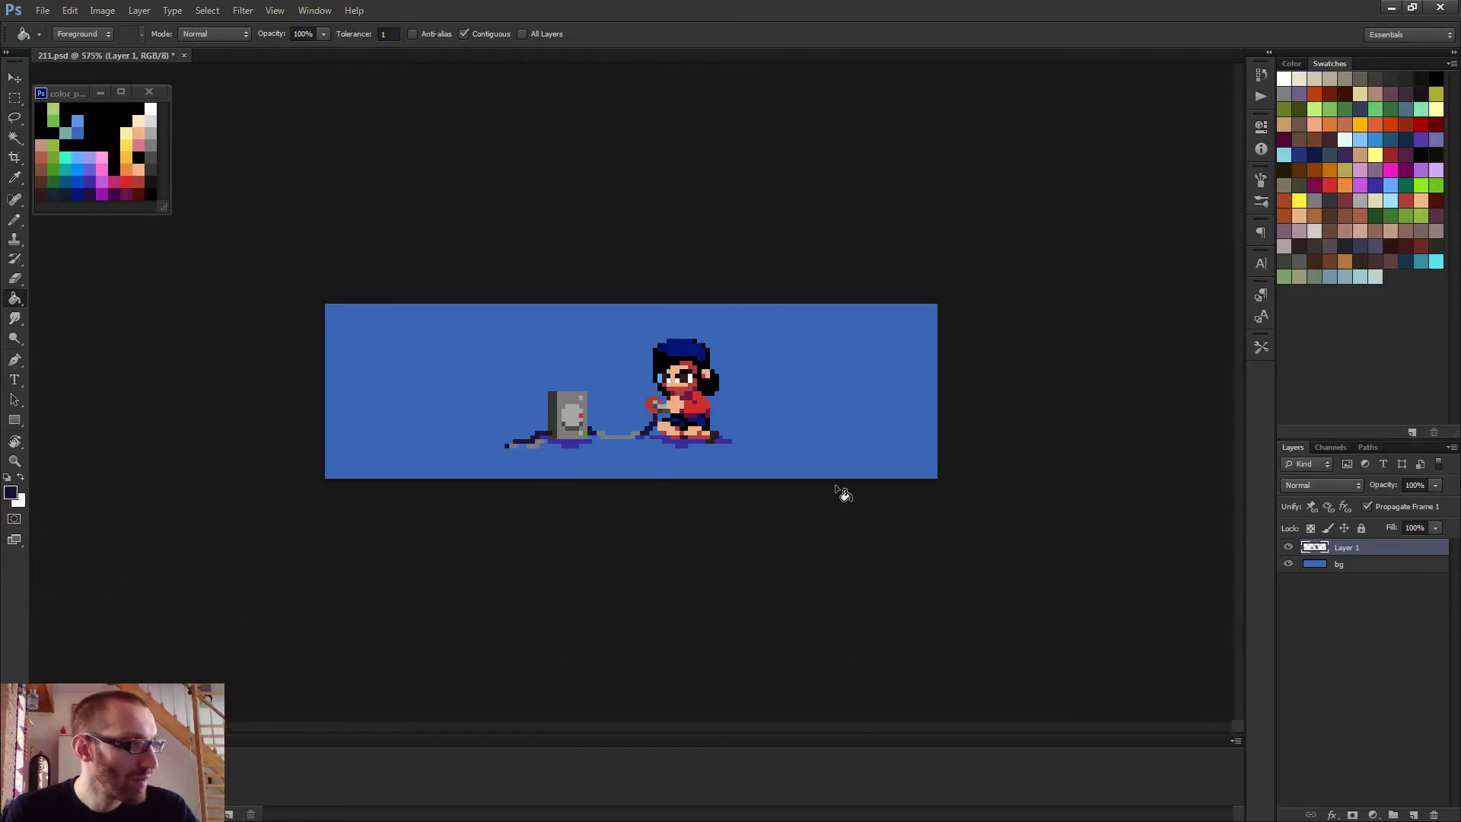
scroll(525, 432, up, 3)
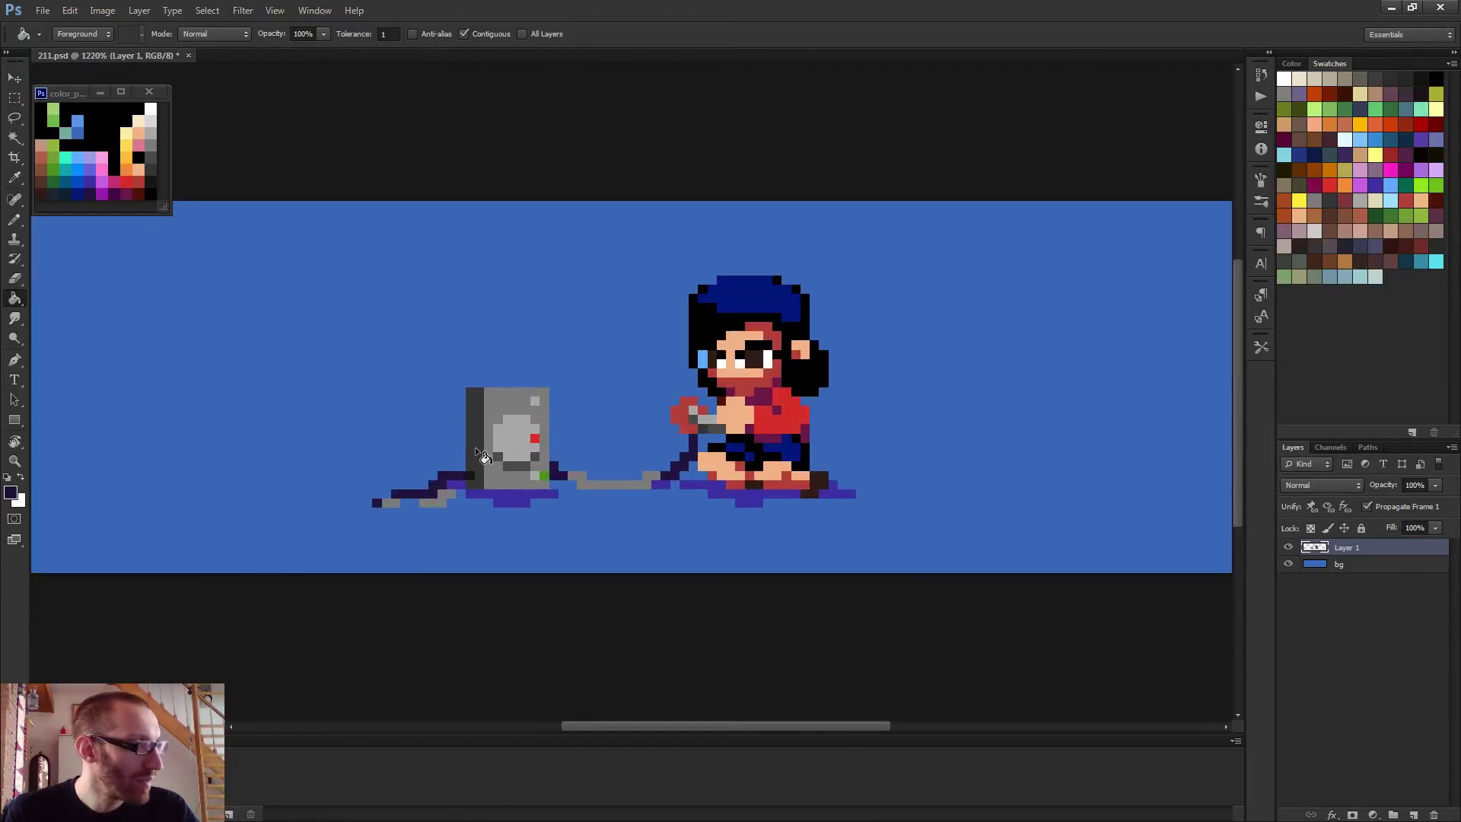
click(477, 450)
scroll(591, 466, down, 3)
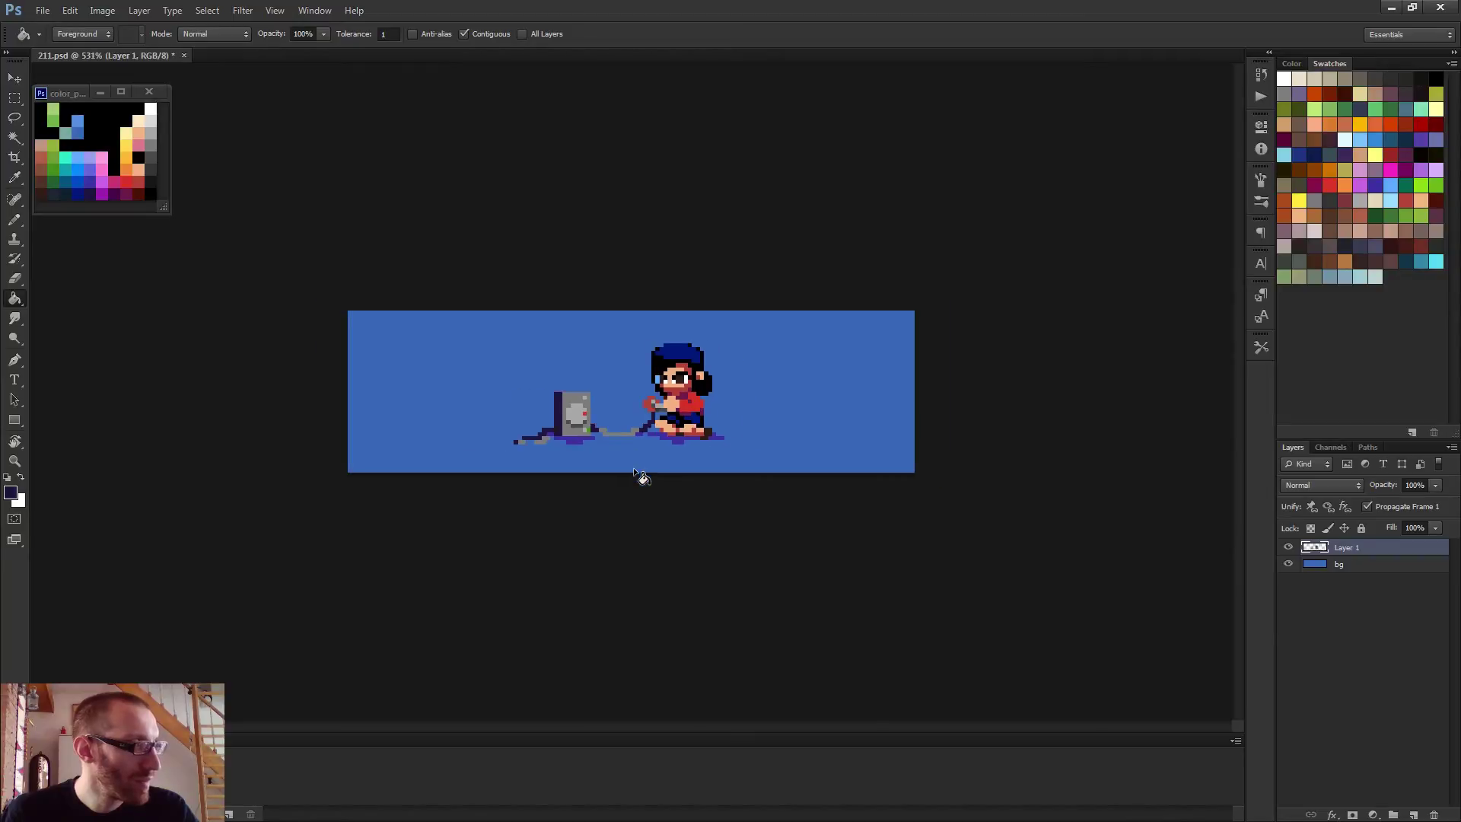
scroll(641, 474, down, 1)
scroll(640, 474, up, 4)
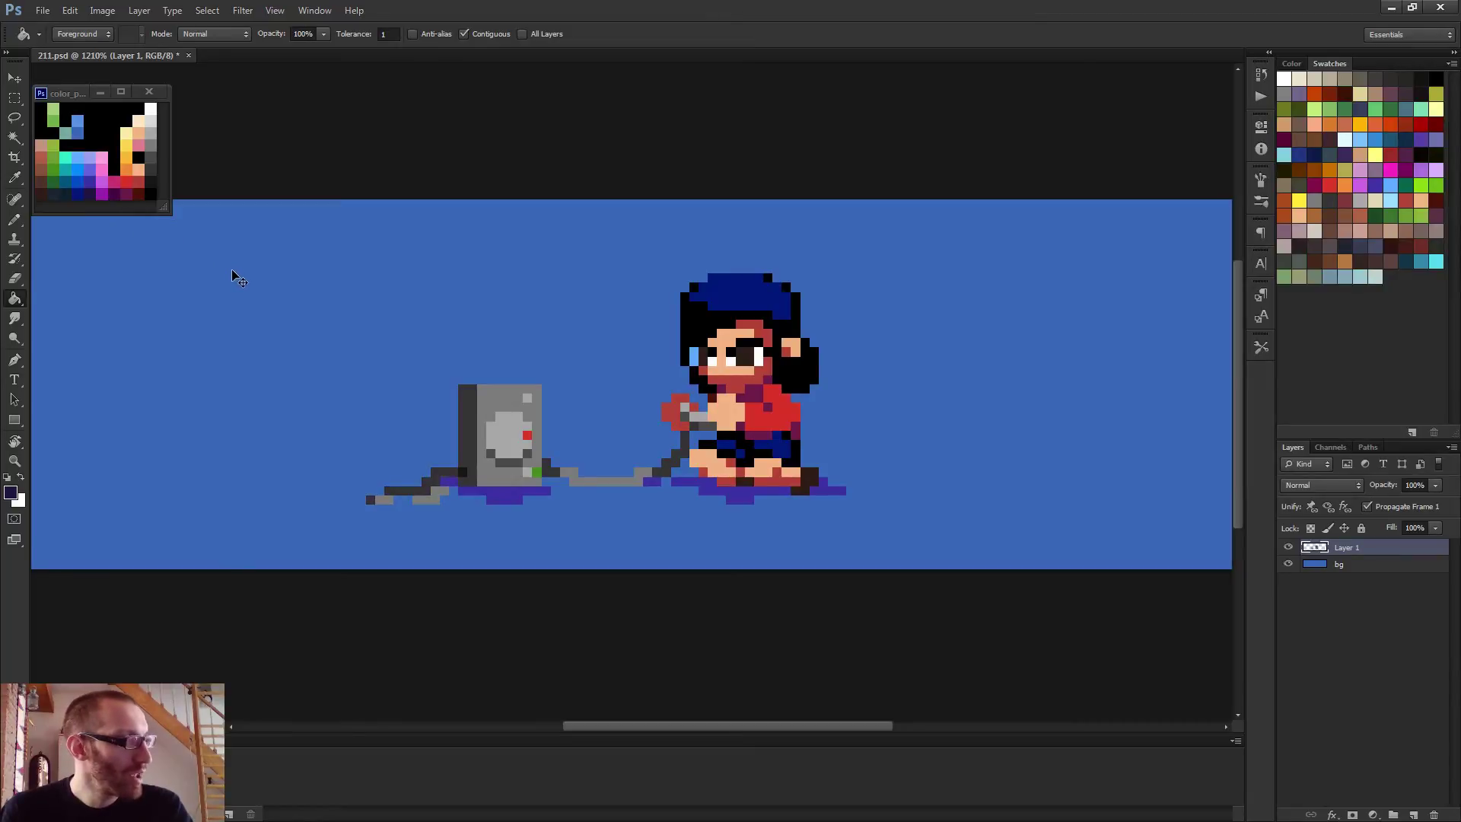
Fill the floor shadows beneath the console, cables and character with the very dark purple
scroll(401, 354, up, 1)
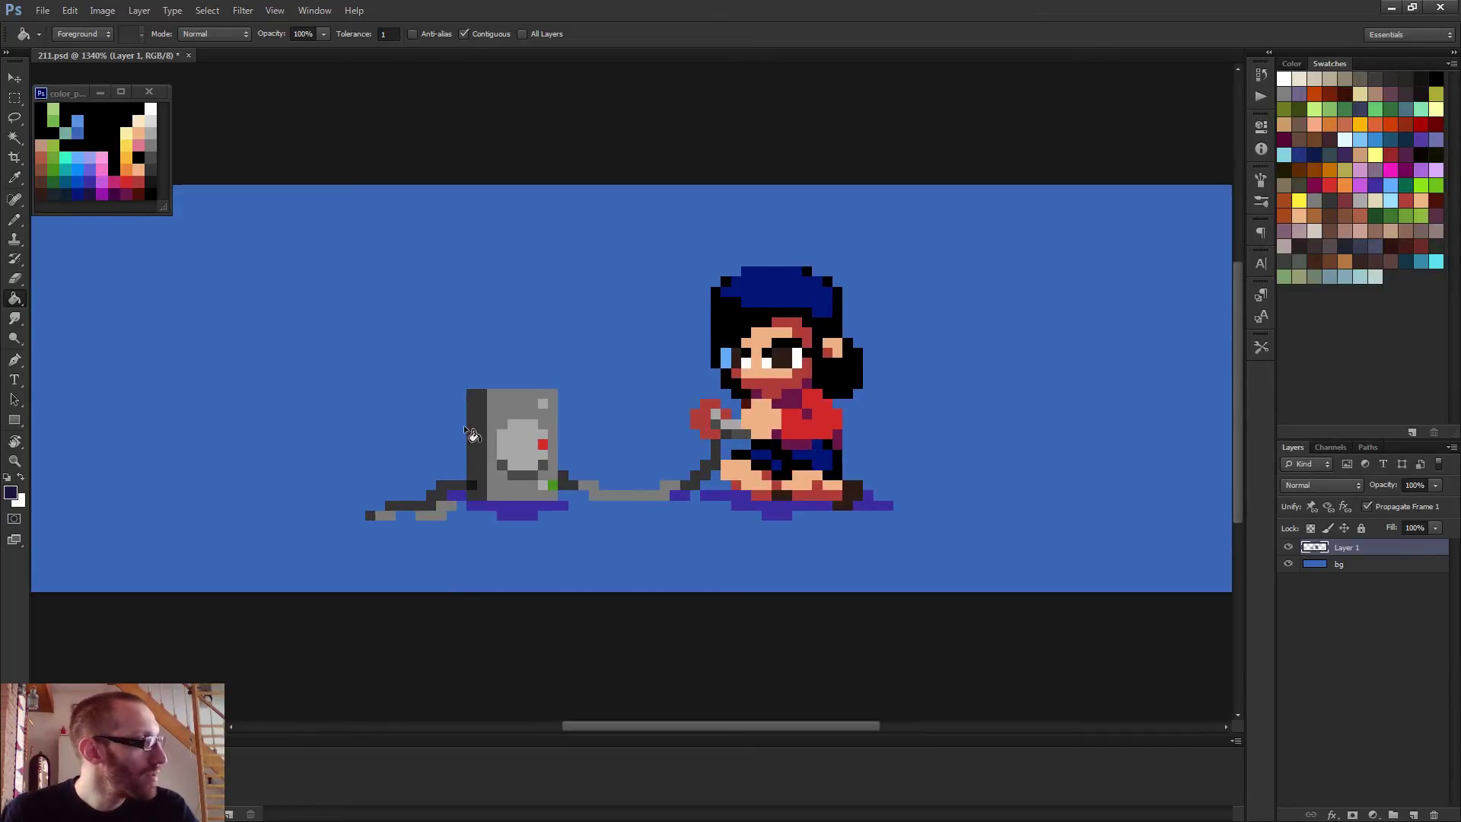
click(525, 510)
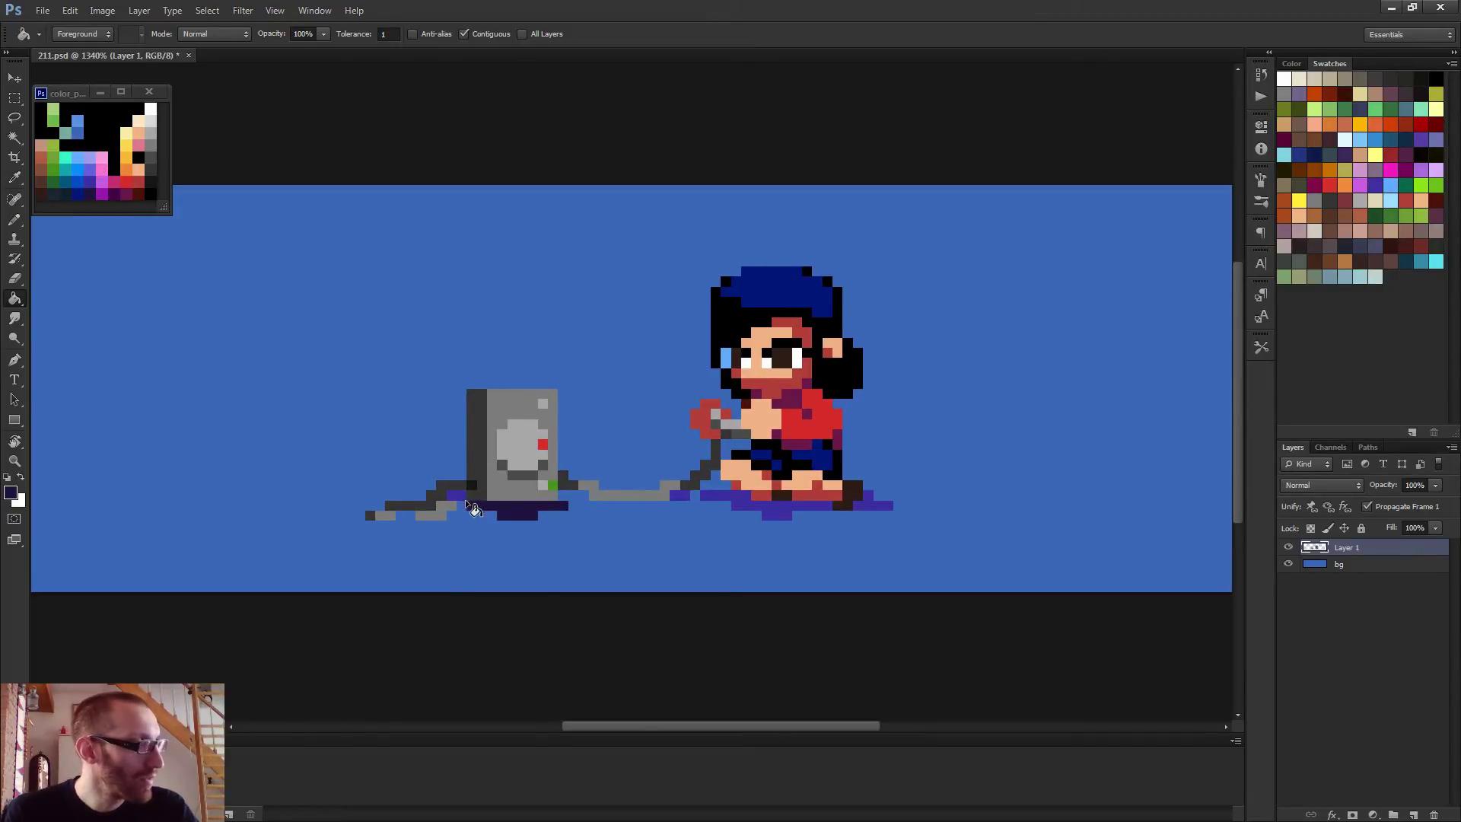
click(784, 513)
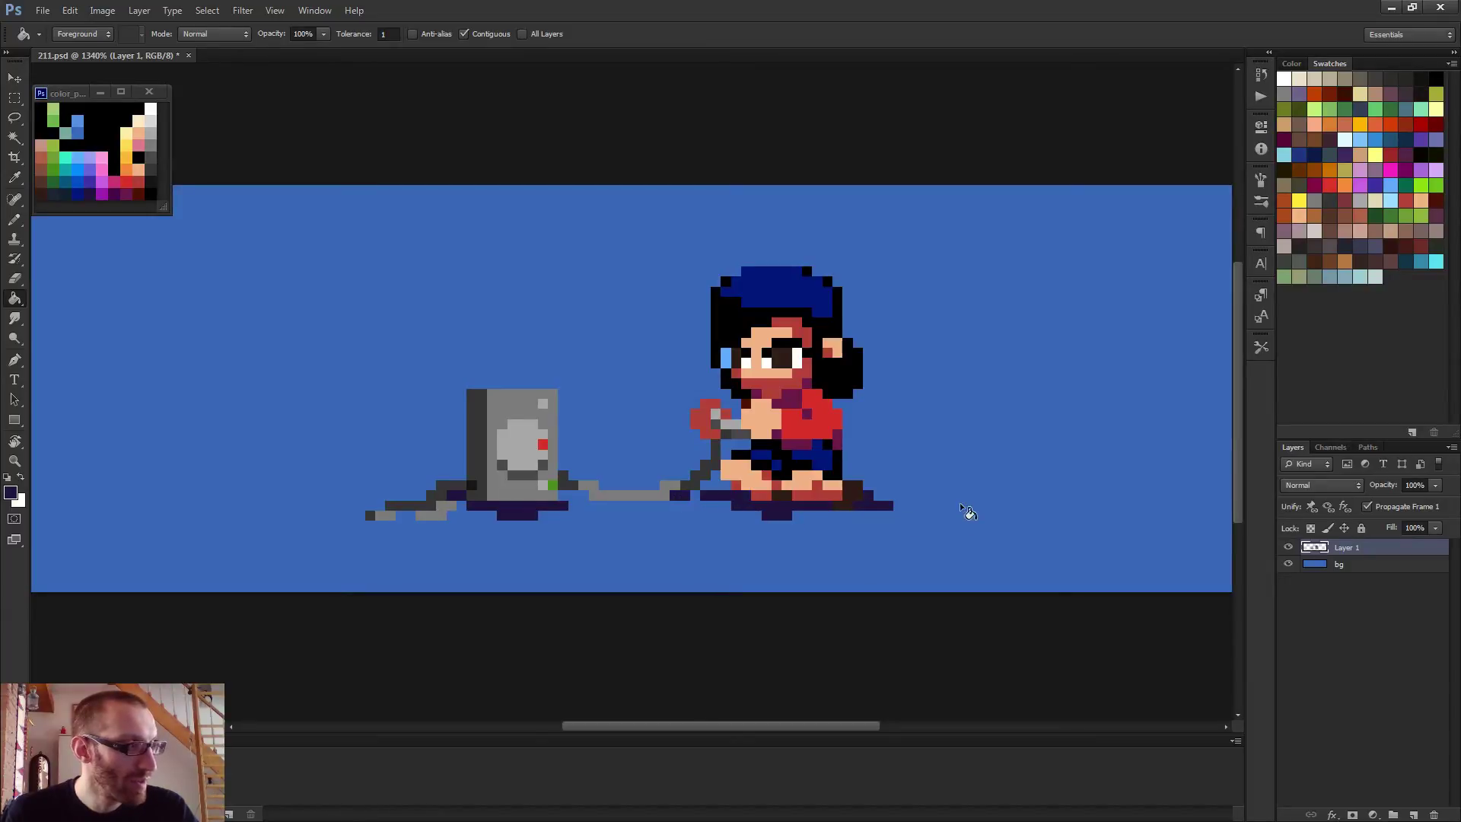
Fill the console's dark side and the dark grey parts of both cables with the brighter purple from the colour palette
alt+click(95, 177)
click(452, 485)
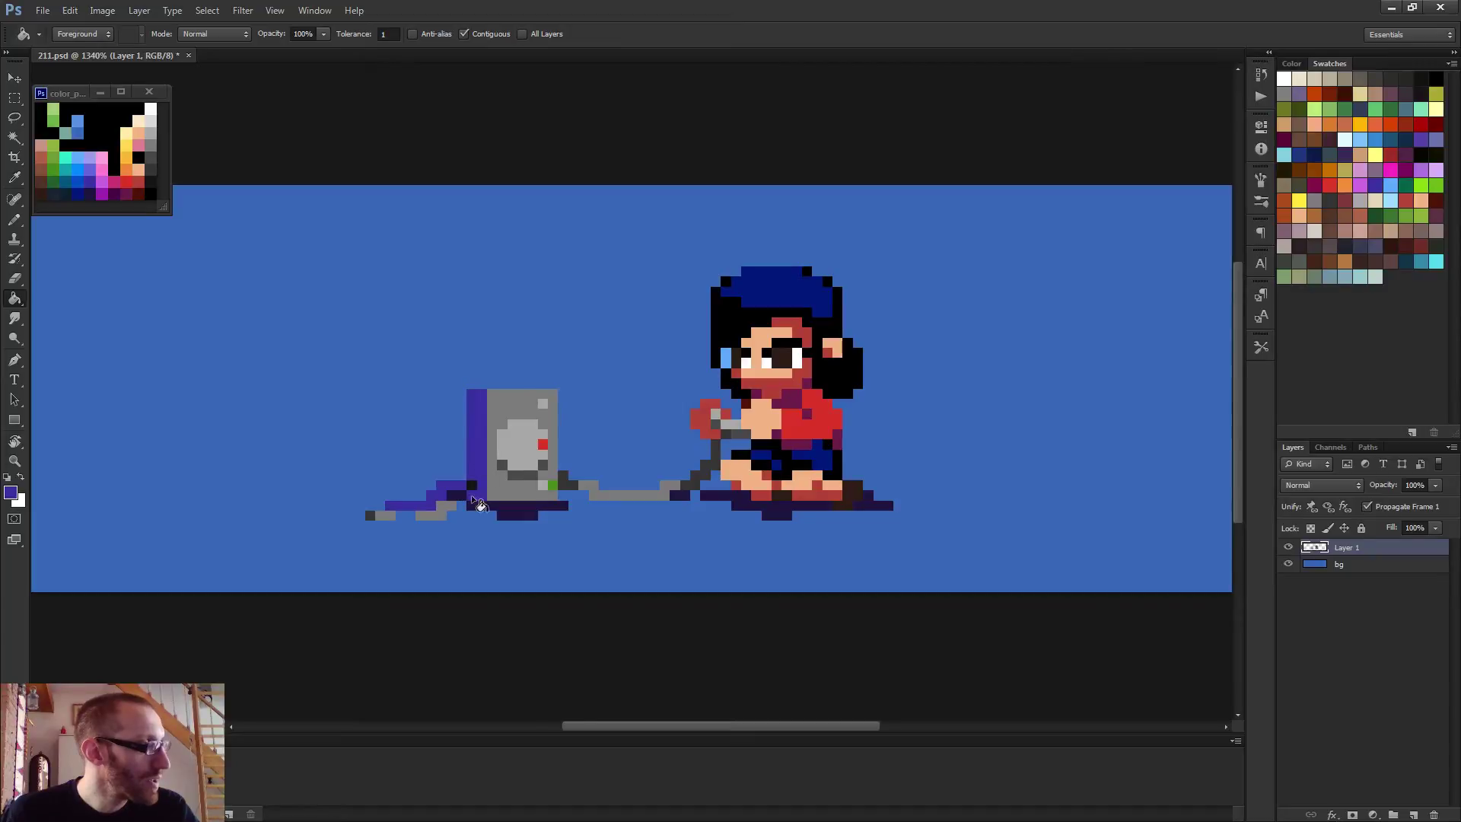
click(369, 514)
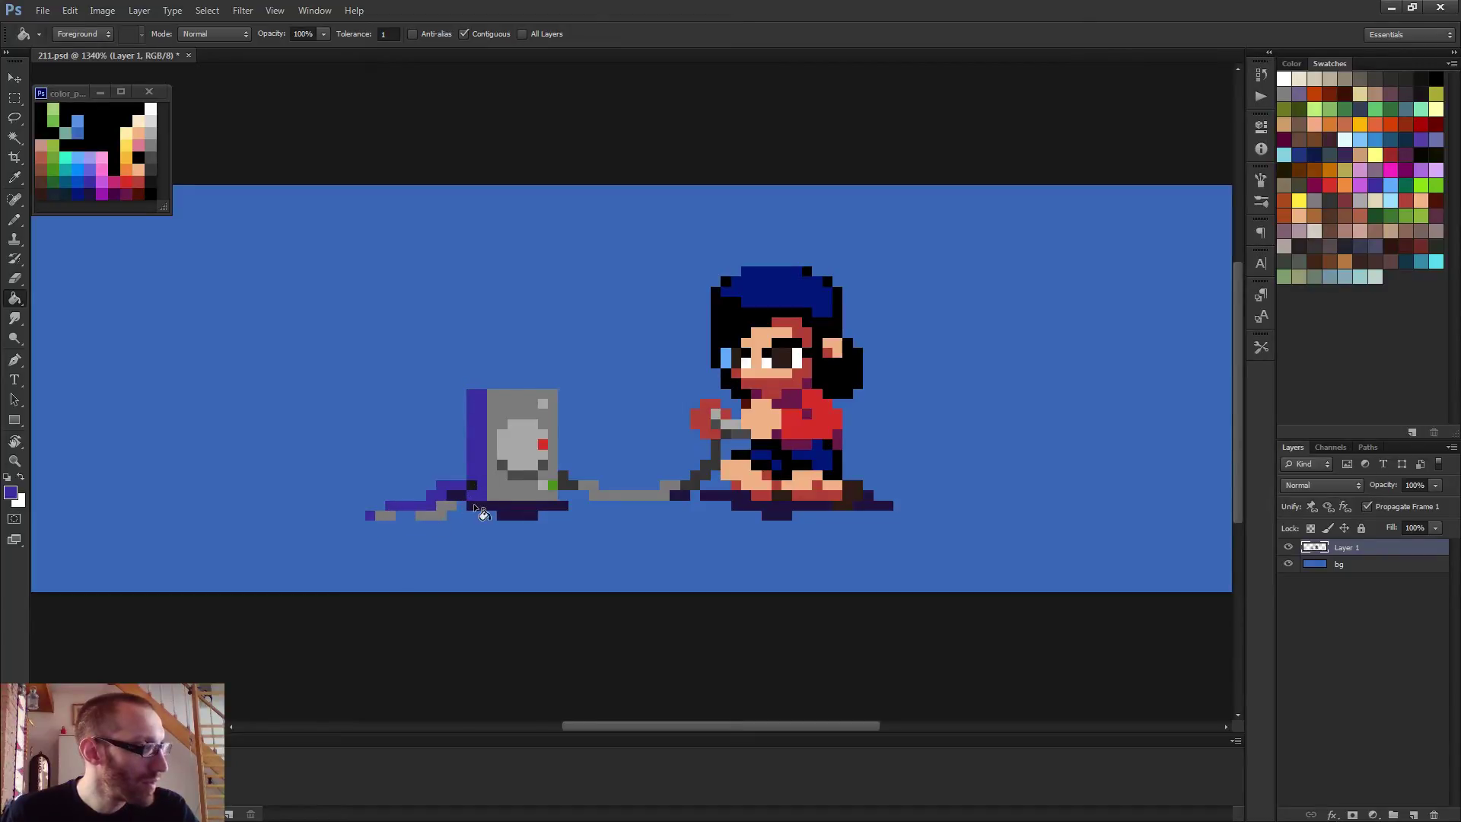
click(696, 478)
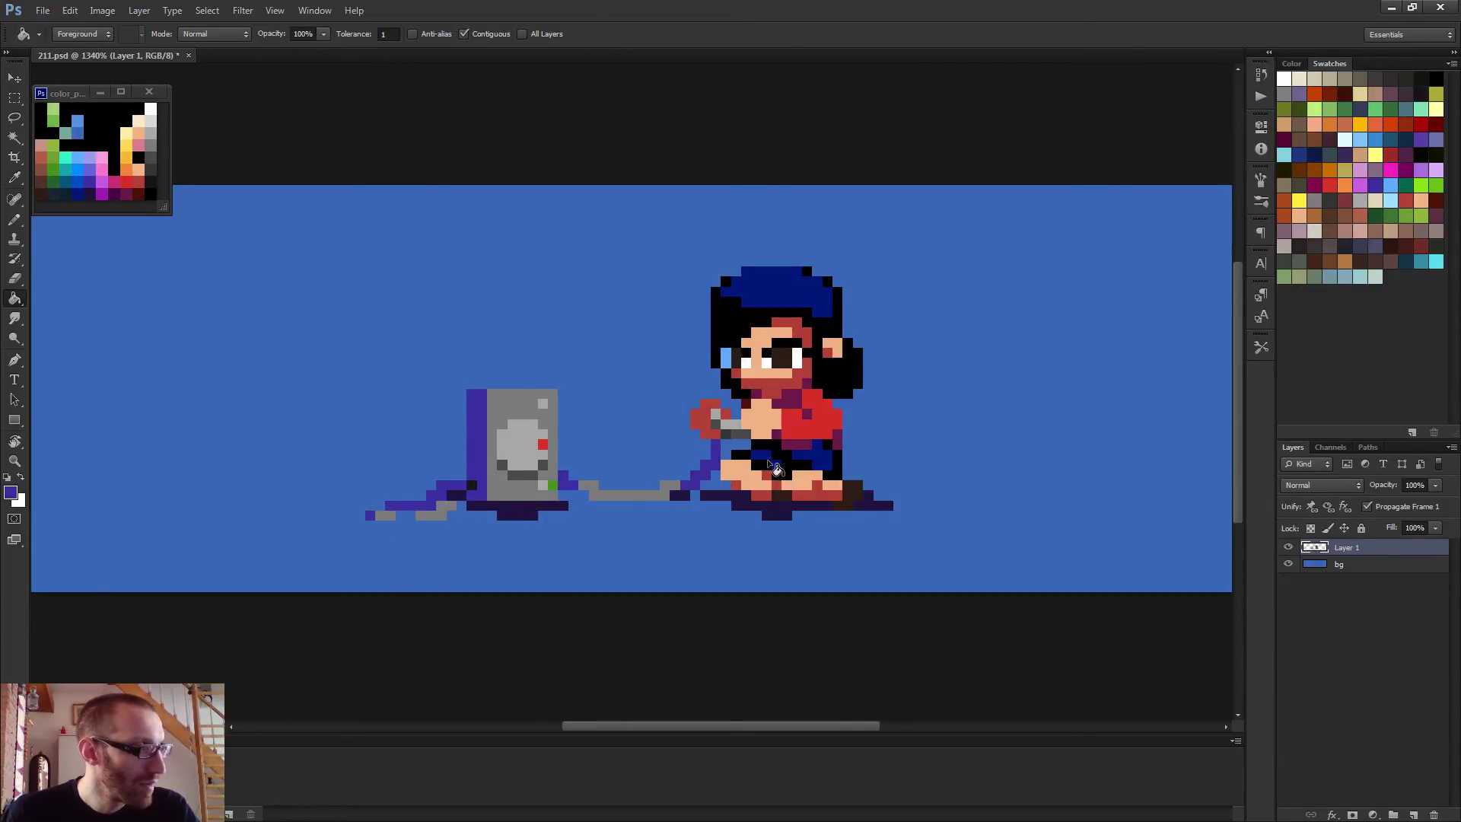
Repaint the dark grey shading beneath the console's round disc with the cable's purple, using the Pencil
scroll(730, 487, down, 6)
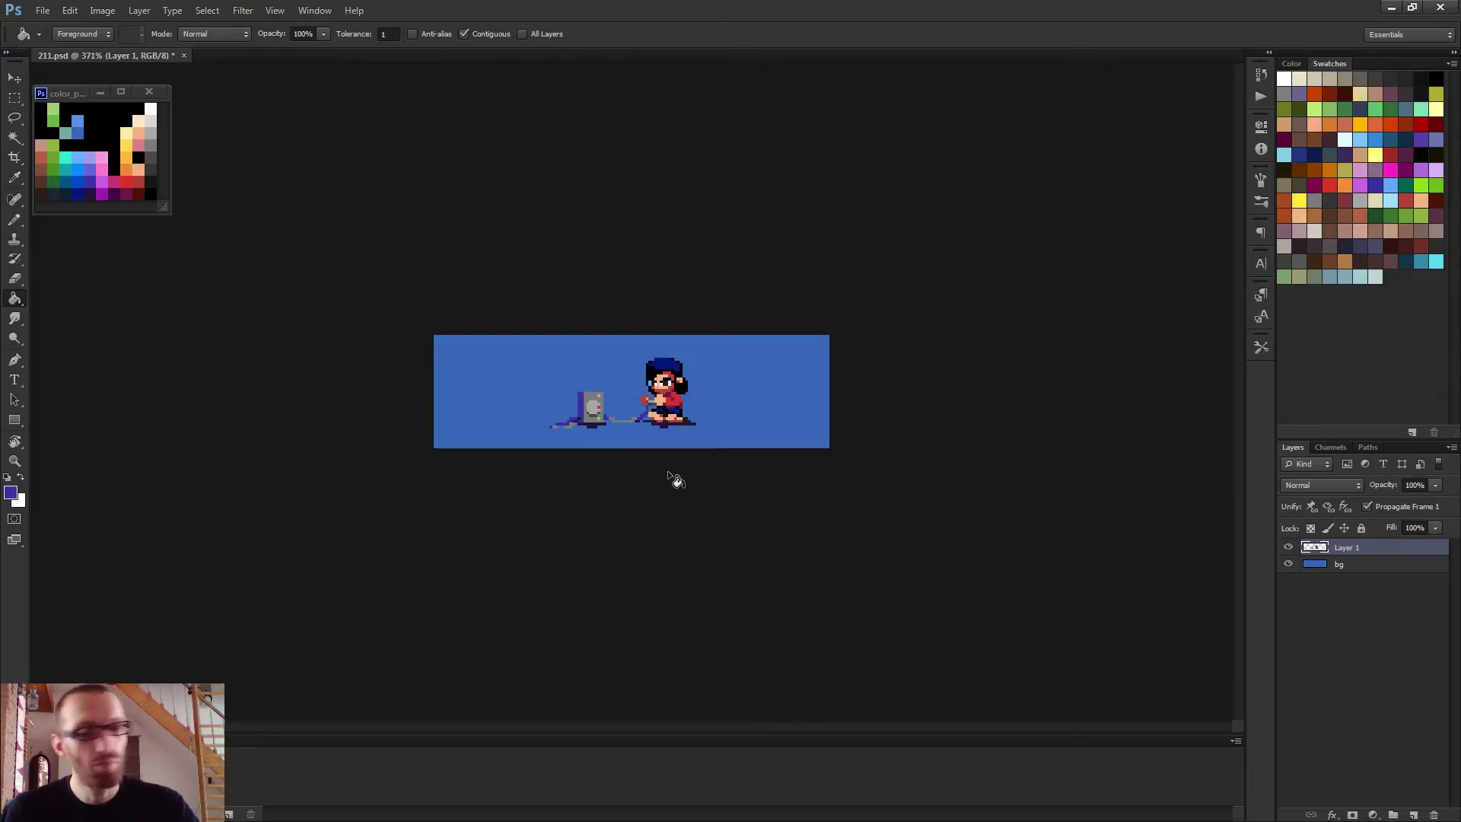
key(b)
scroll(675, 479, up, 4)
scroll(561, 465, up, 2)
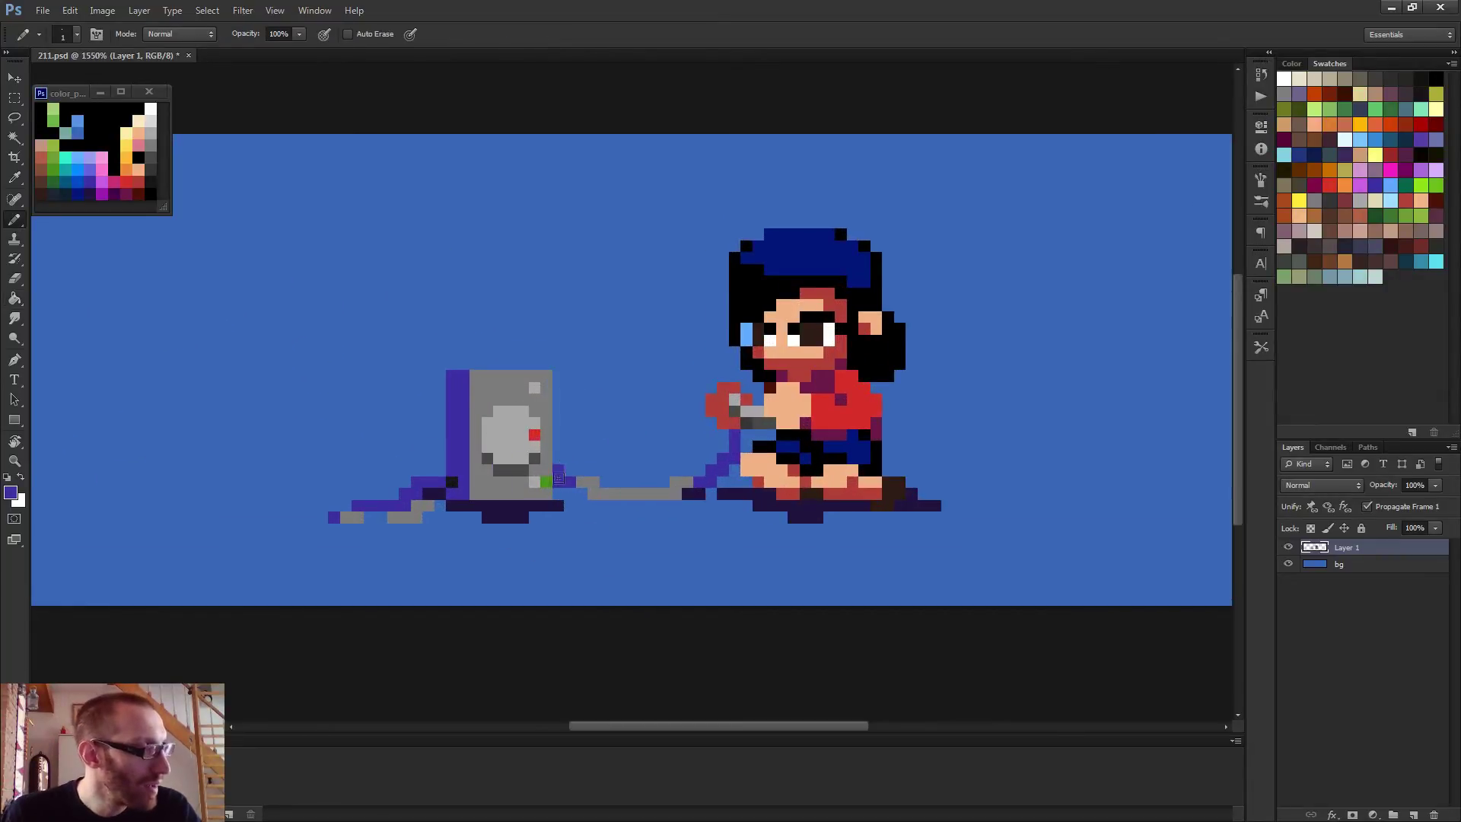
drag(524, 471, 487, 459)
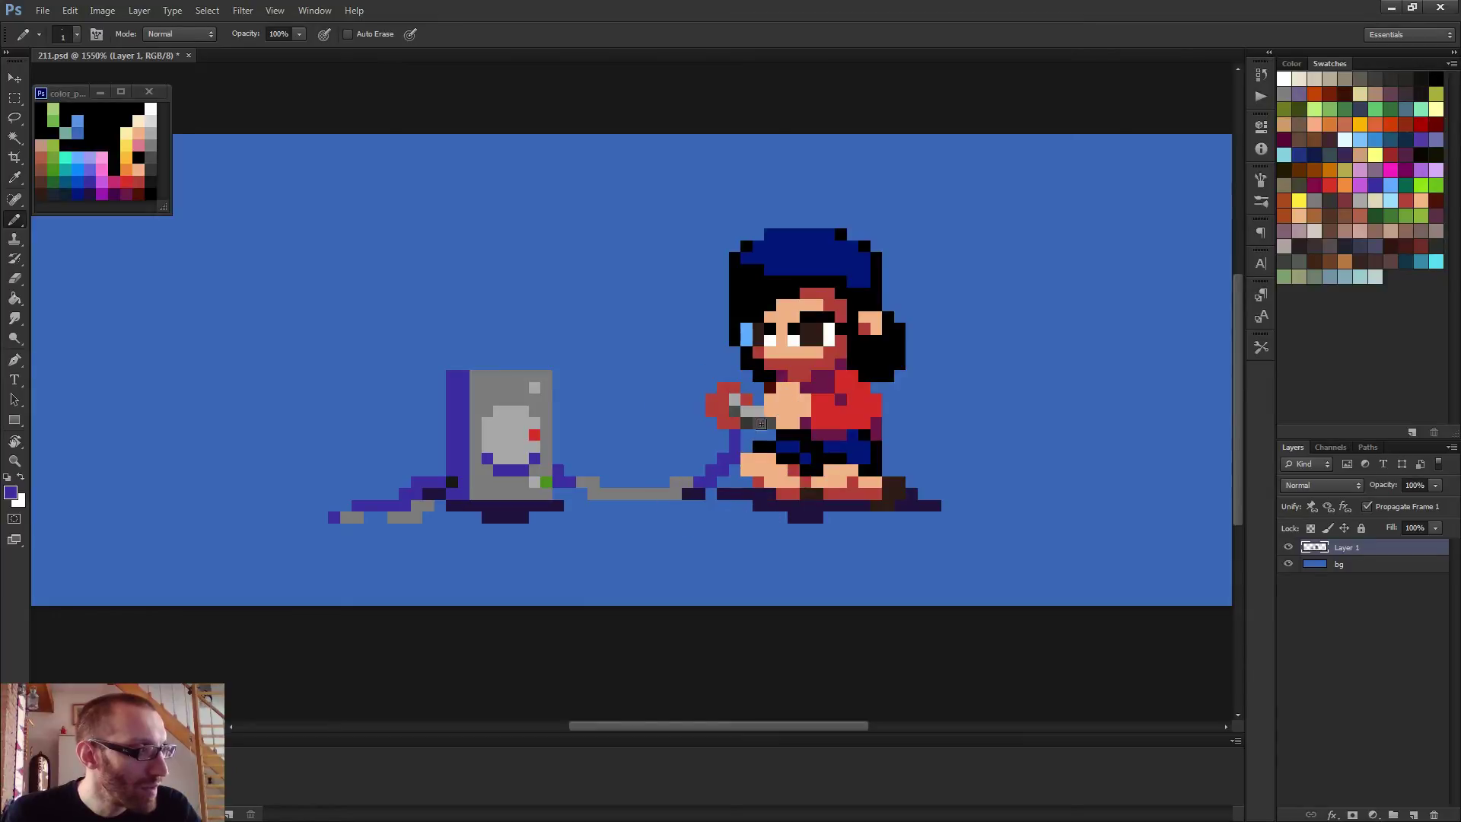
Repaint the dark grey pixels of the controller in the character's hands with purple and the very dark purple
alt+click(704, 491)
alt+click(723, 411)
scroll(783, 440, down, 3)
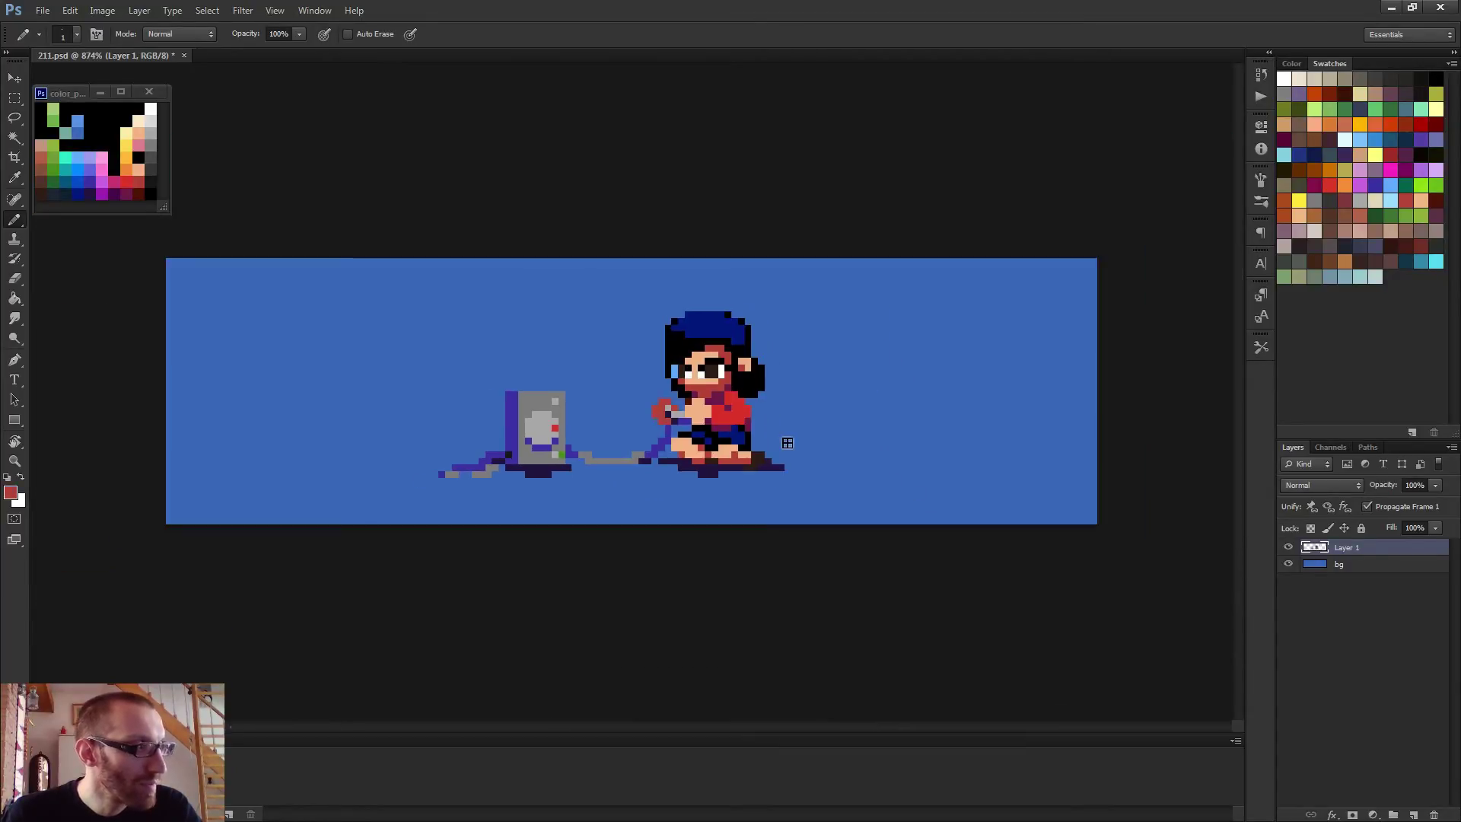
scroll(787, 443, down, 3)
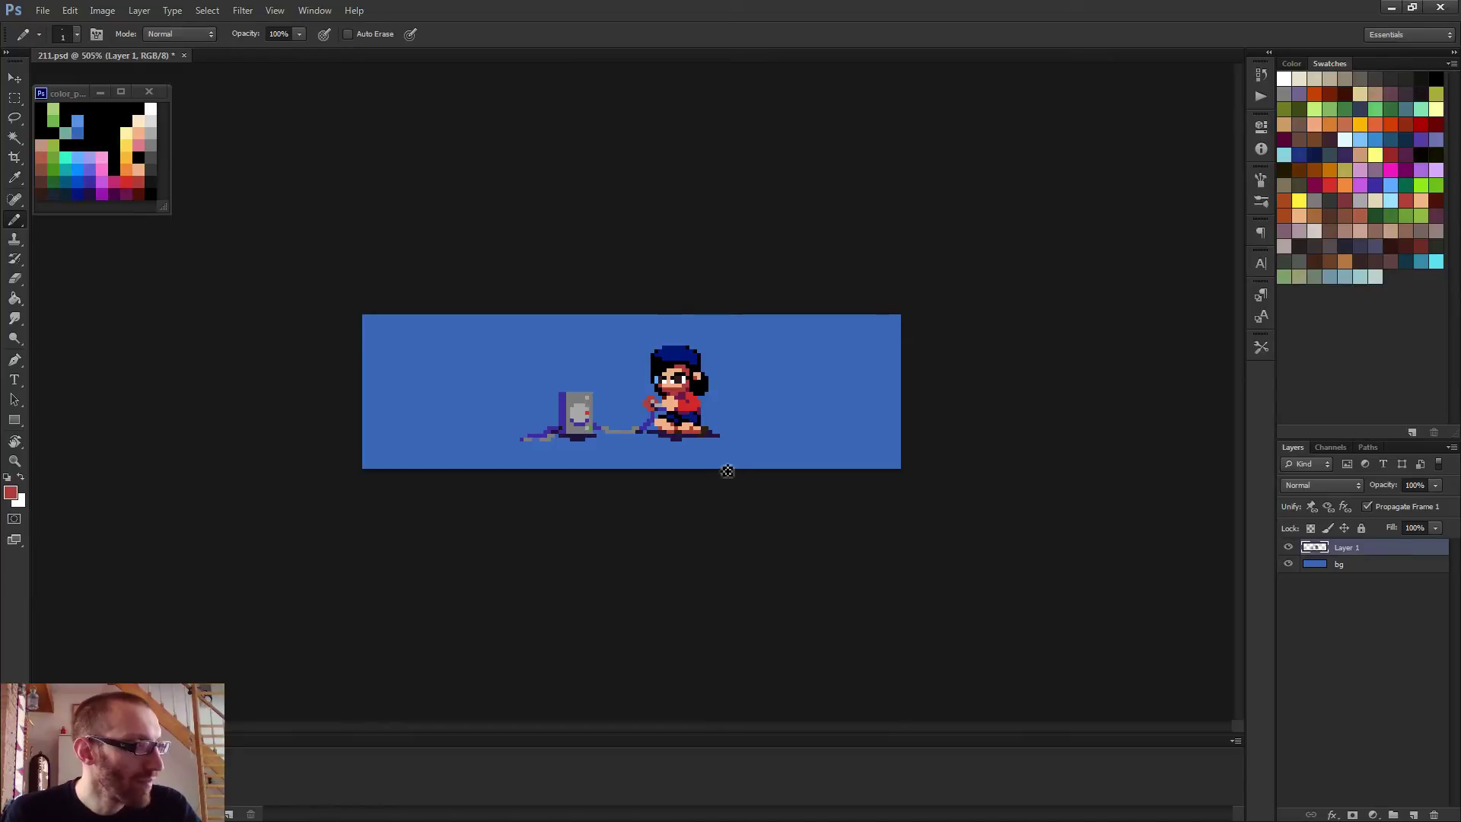
scroll(606, 447, up, 3)
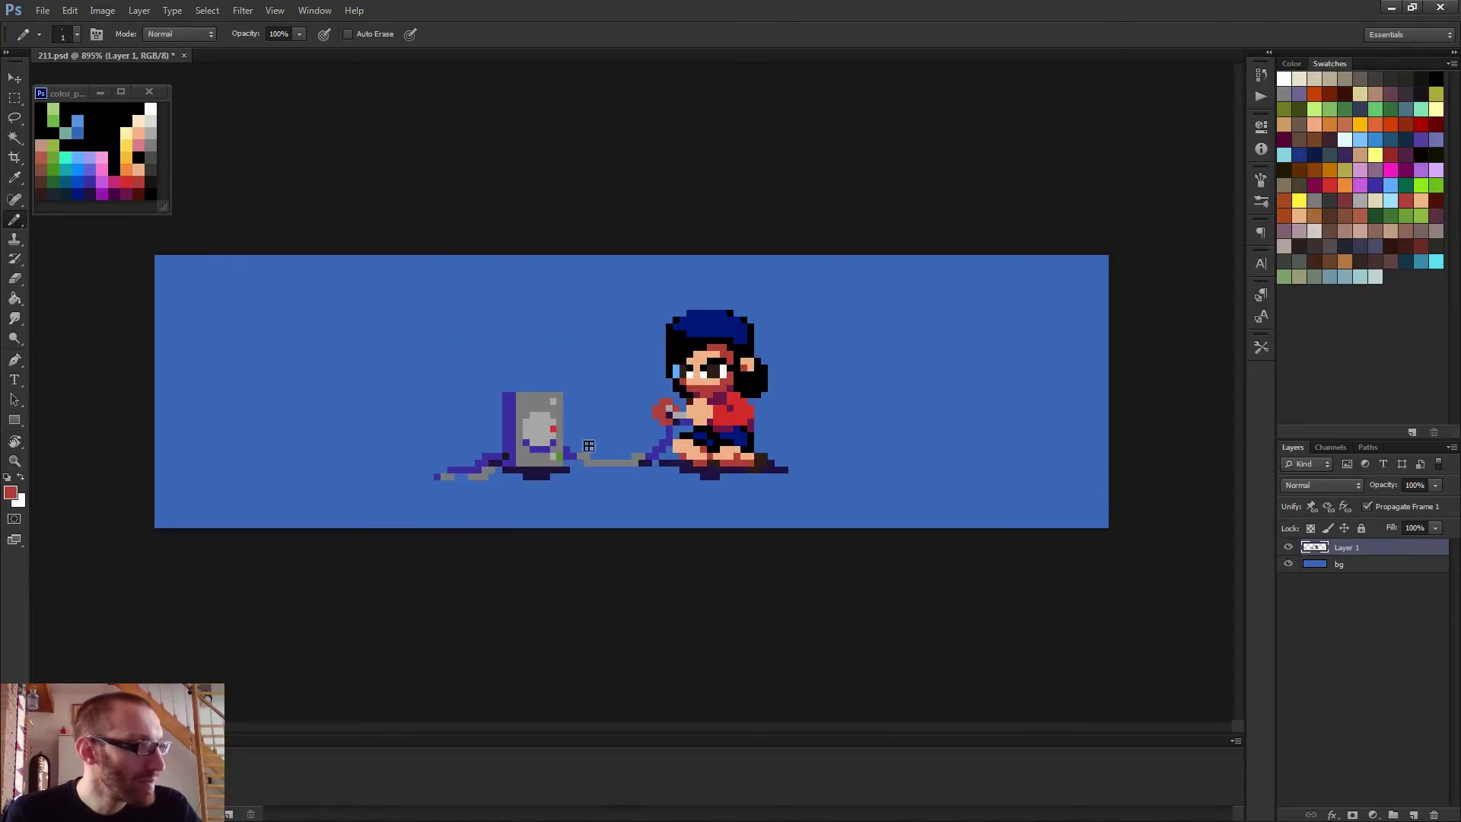
Extend the console's floor shadow with very dark purple pixels and add a purple pixel to the loose cable behind the console
alt+click(569, 466)
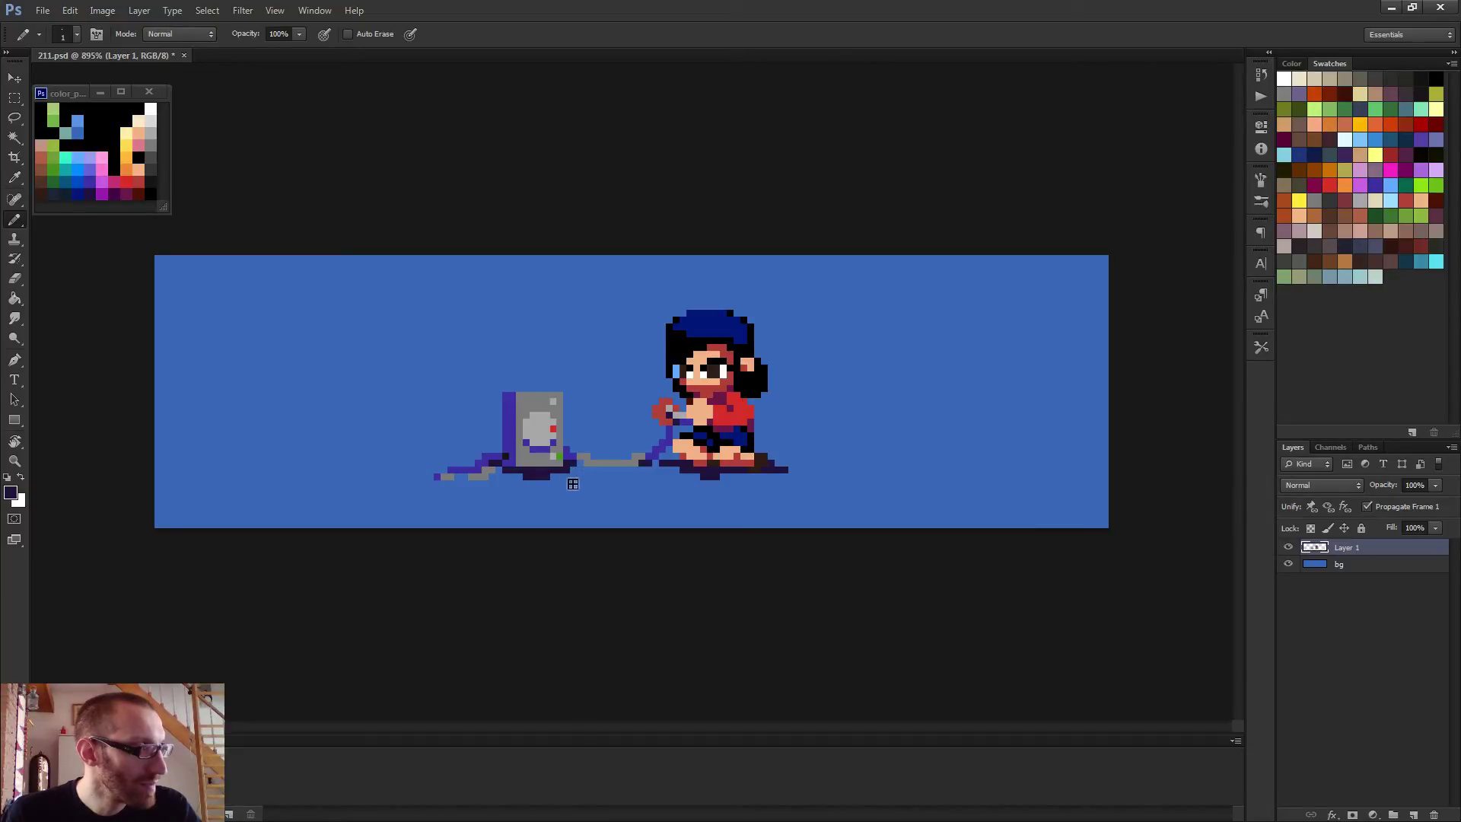
click(553, 476)
scroll(585, 487, down, 1)
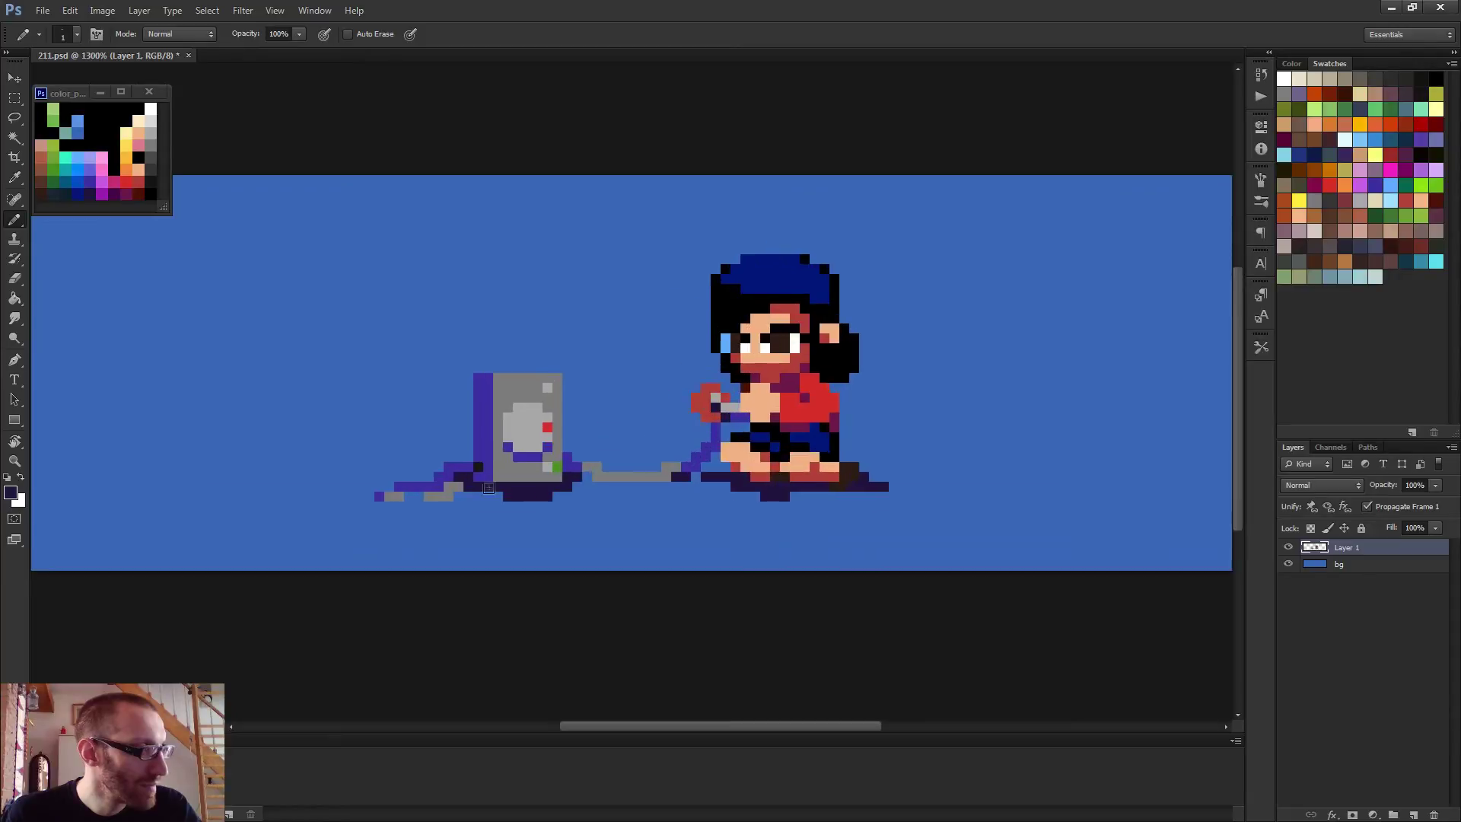
scroll(545, 449, up, 3)
alt+click(412, 492)
click(401, 499)
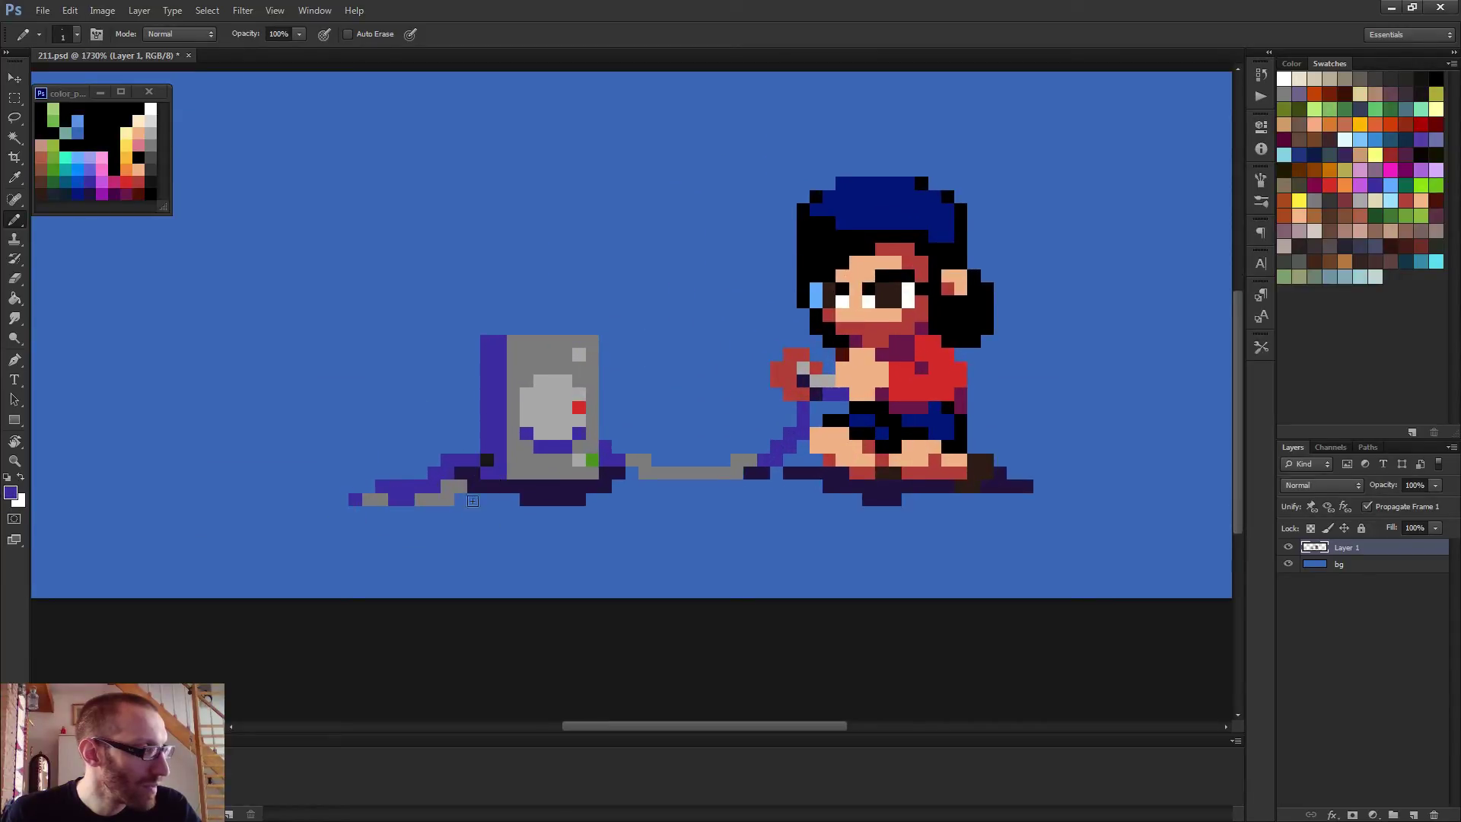
scroll(578, 493, down, 5)
scroll(578, 493, down, 1)
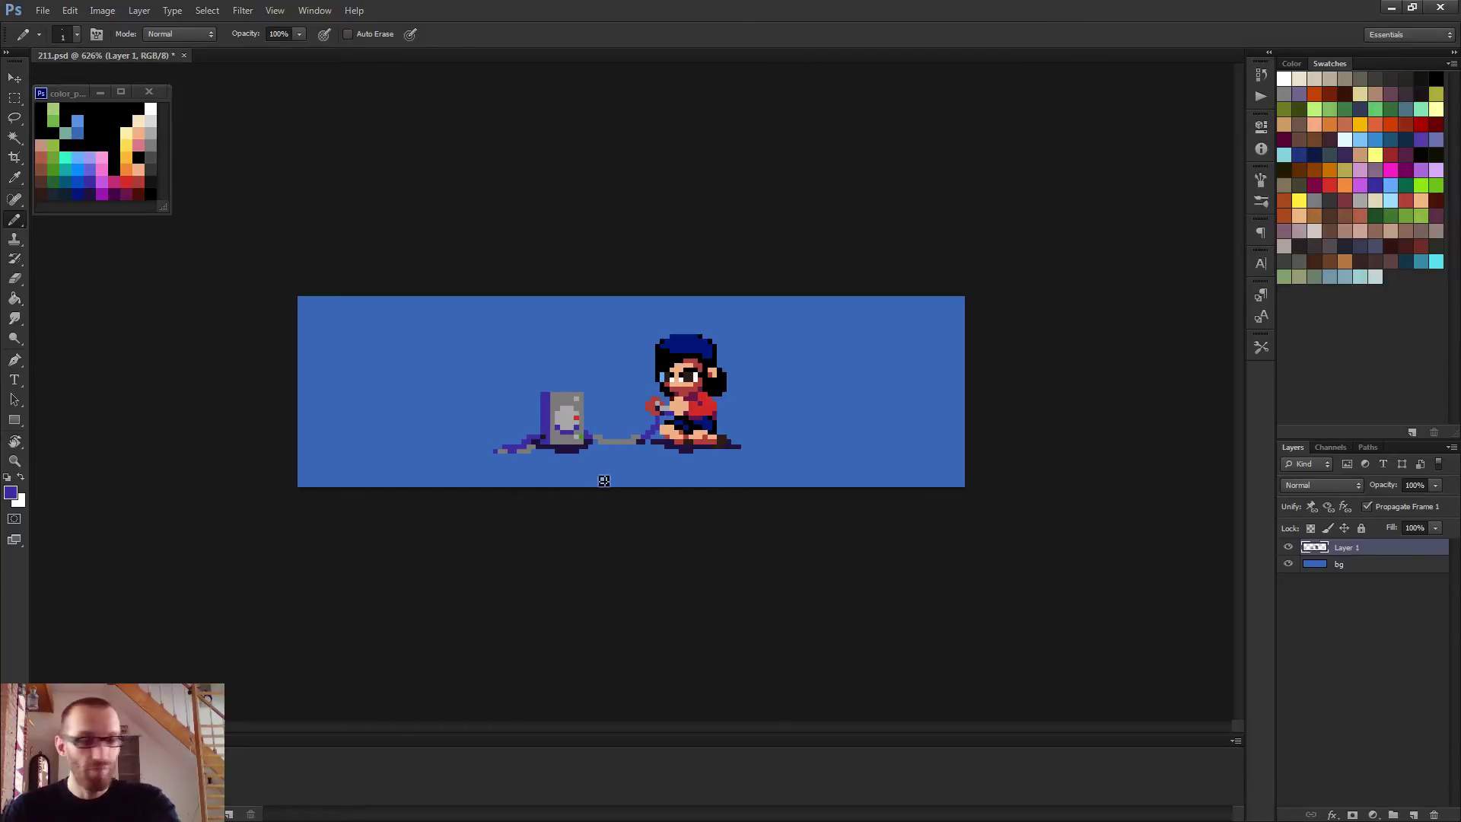
Move the whole character and console artwork slightly to the right on the canvas and save the file
key(v)
key(space)
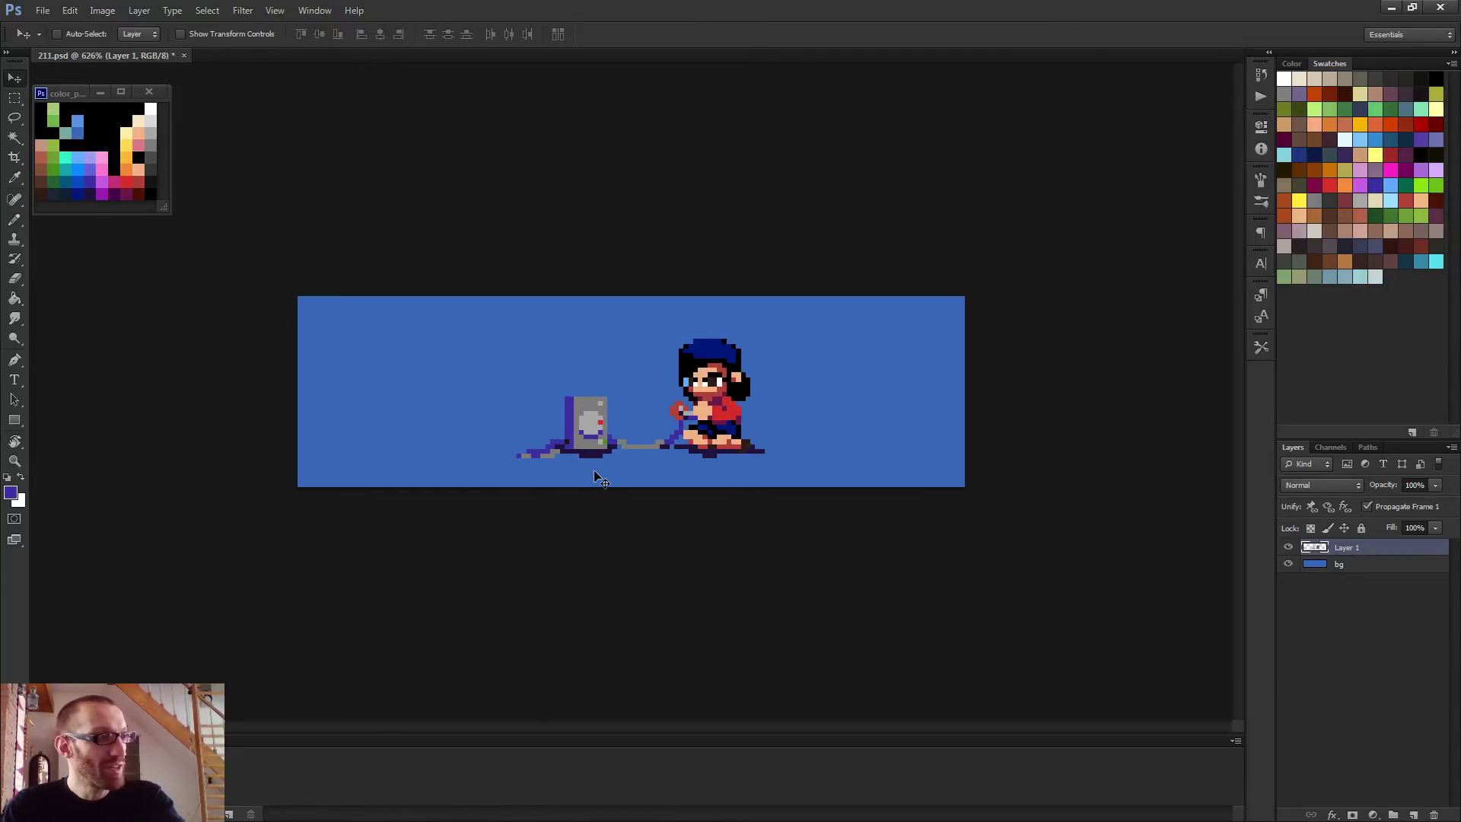
key(ctrl+s)
Outline a wide, stepped box left of the console with a 1 px pencil in the shoe's dark brown, and fill it
key(b)
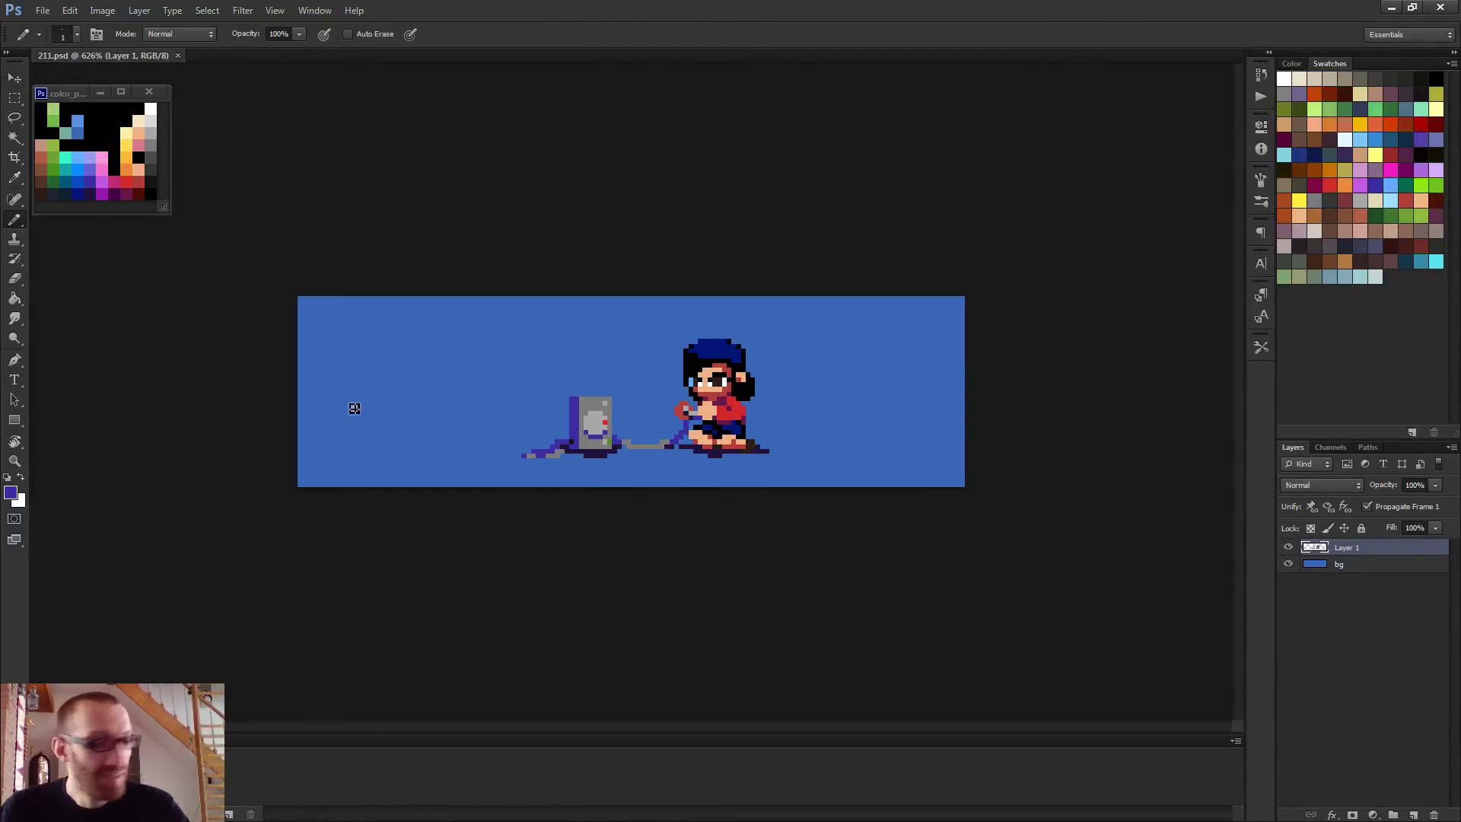
scroll(274, 396, up, 2)
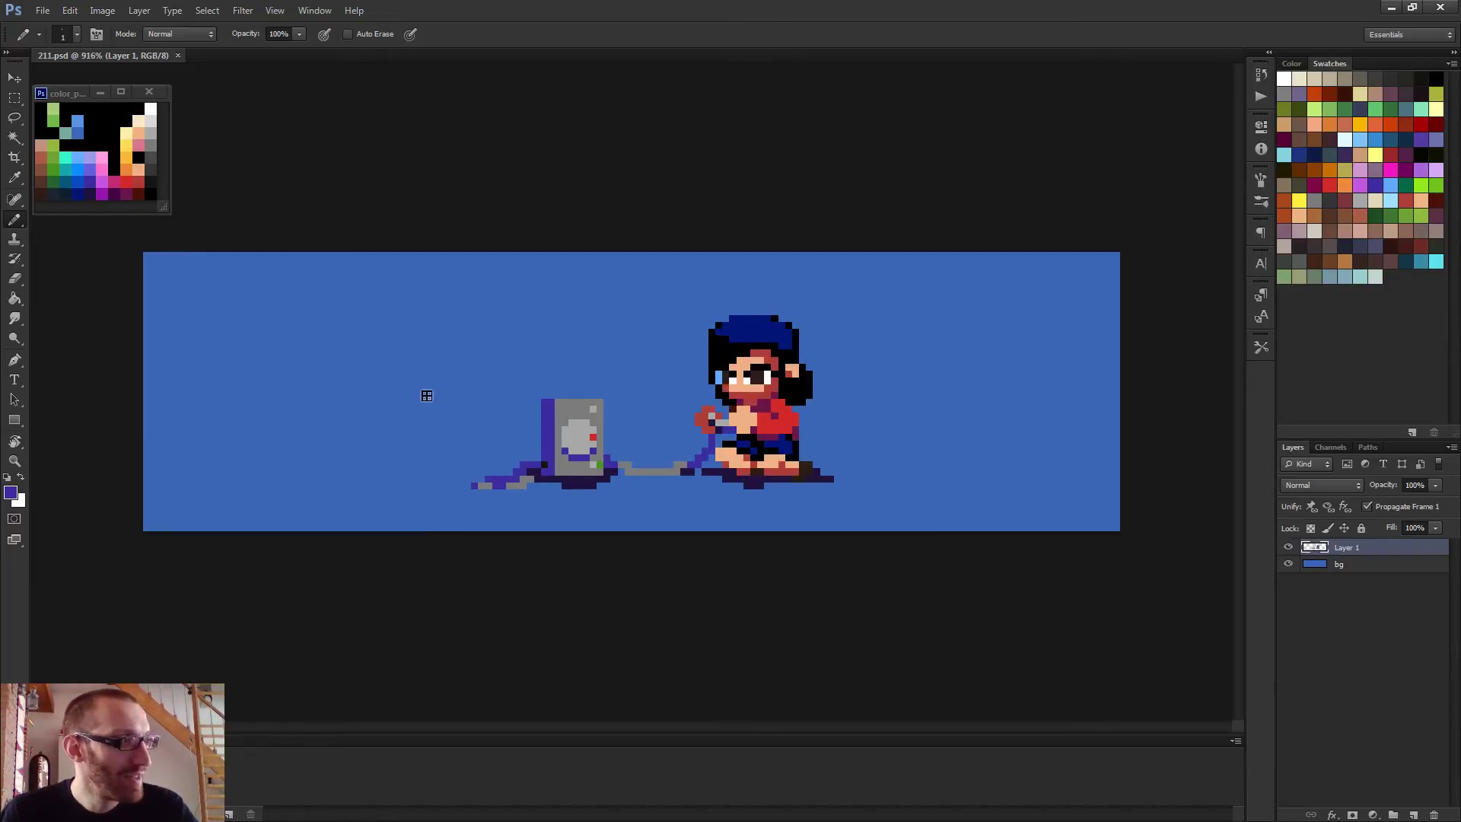
scroll(487, 419, up, 1)
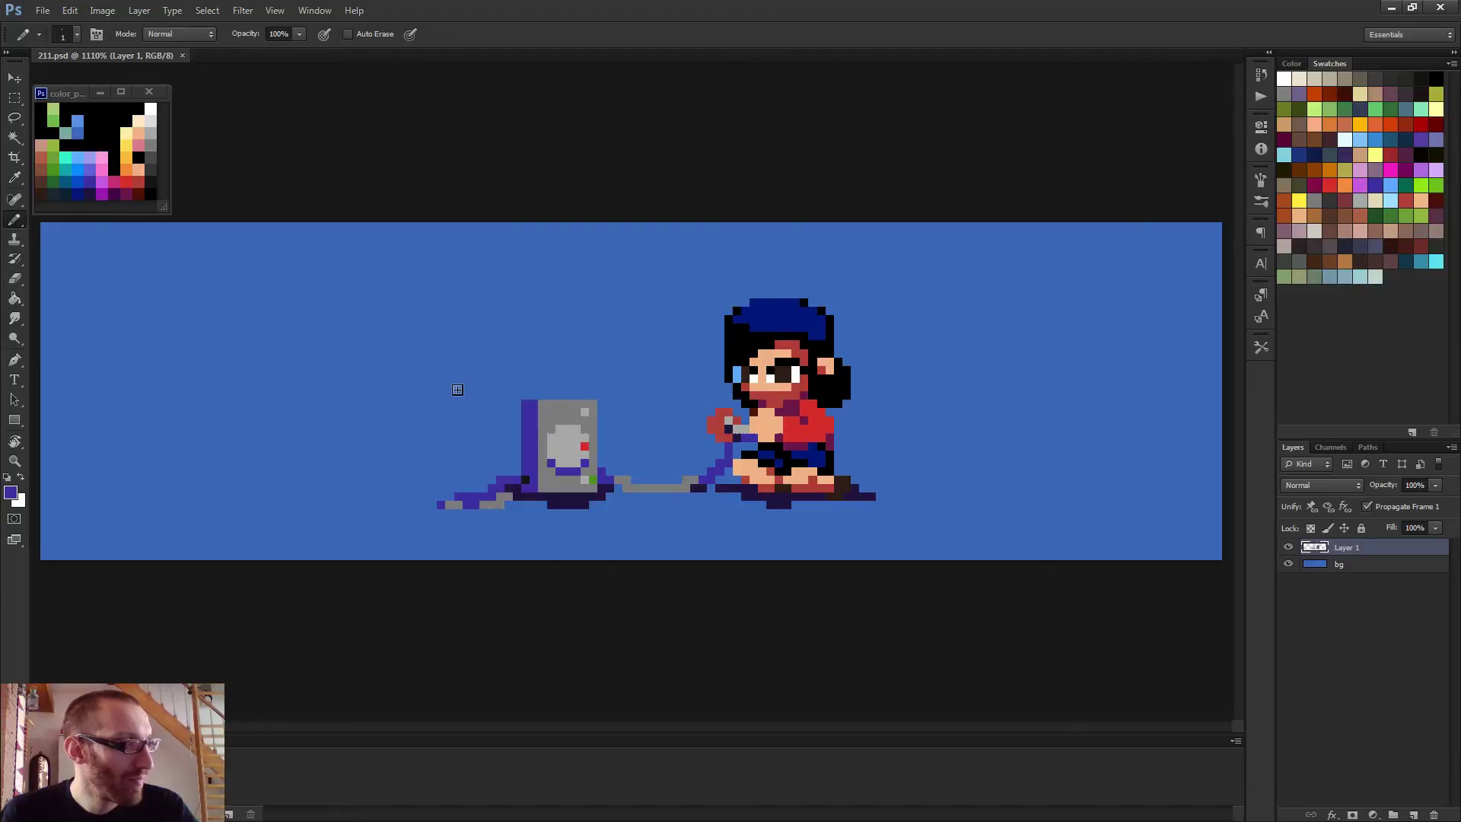
scroll(459, 384, down, 2)
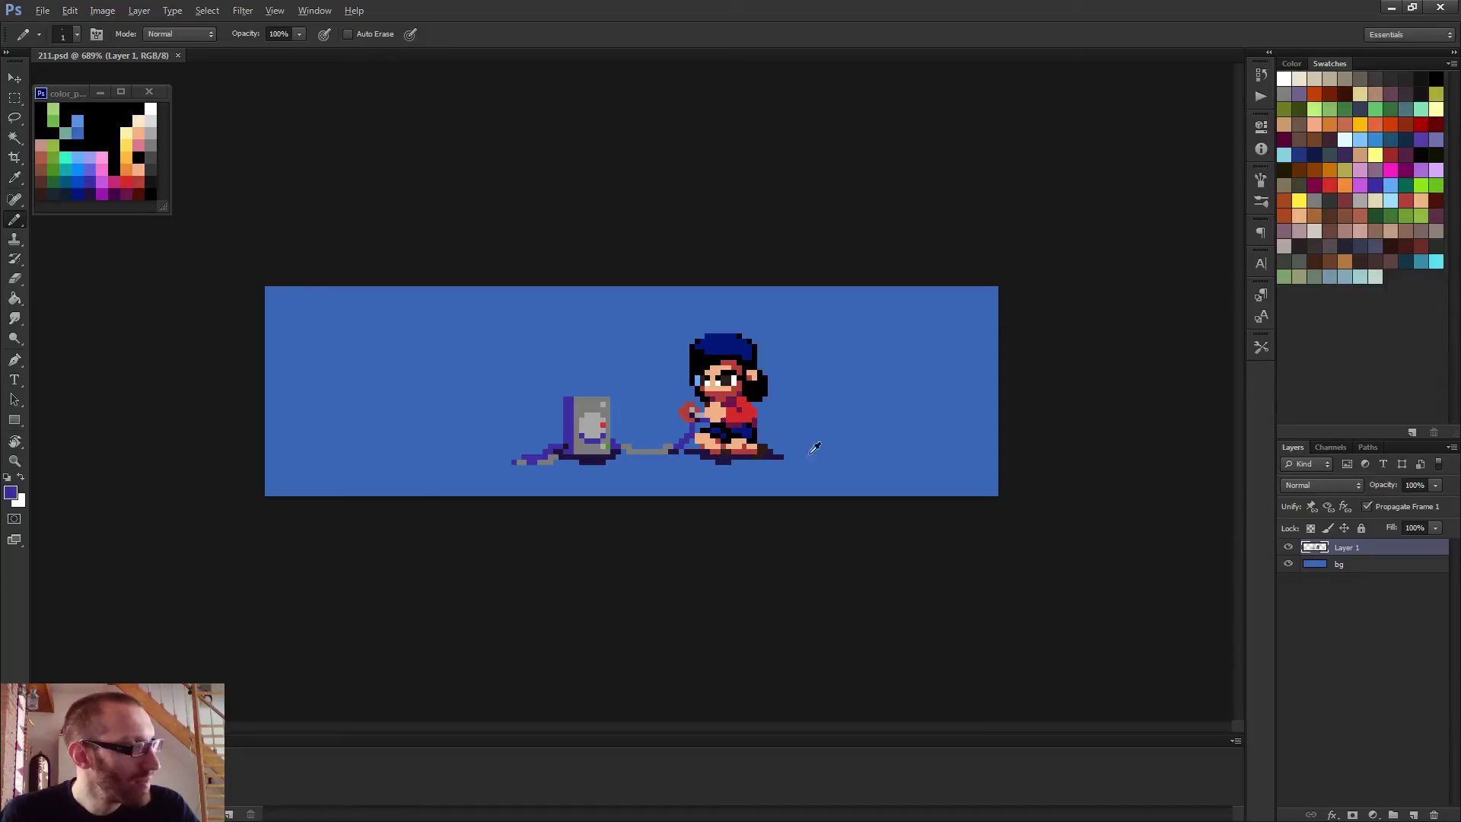
alt+click(767, 449)
mouse_move(400, 428)
mouse_down()
mouse_move(421, 439)
mouse_move(386, 424)
mouse_up()
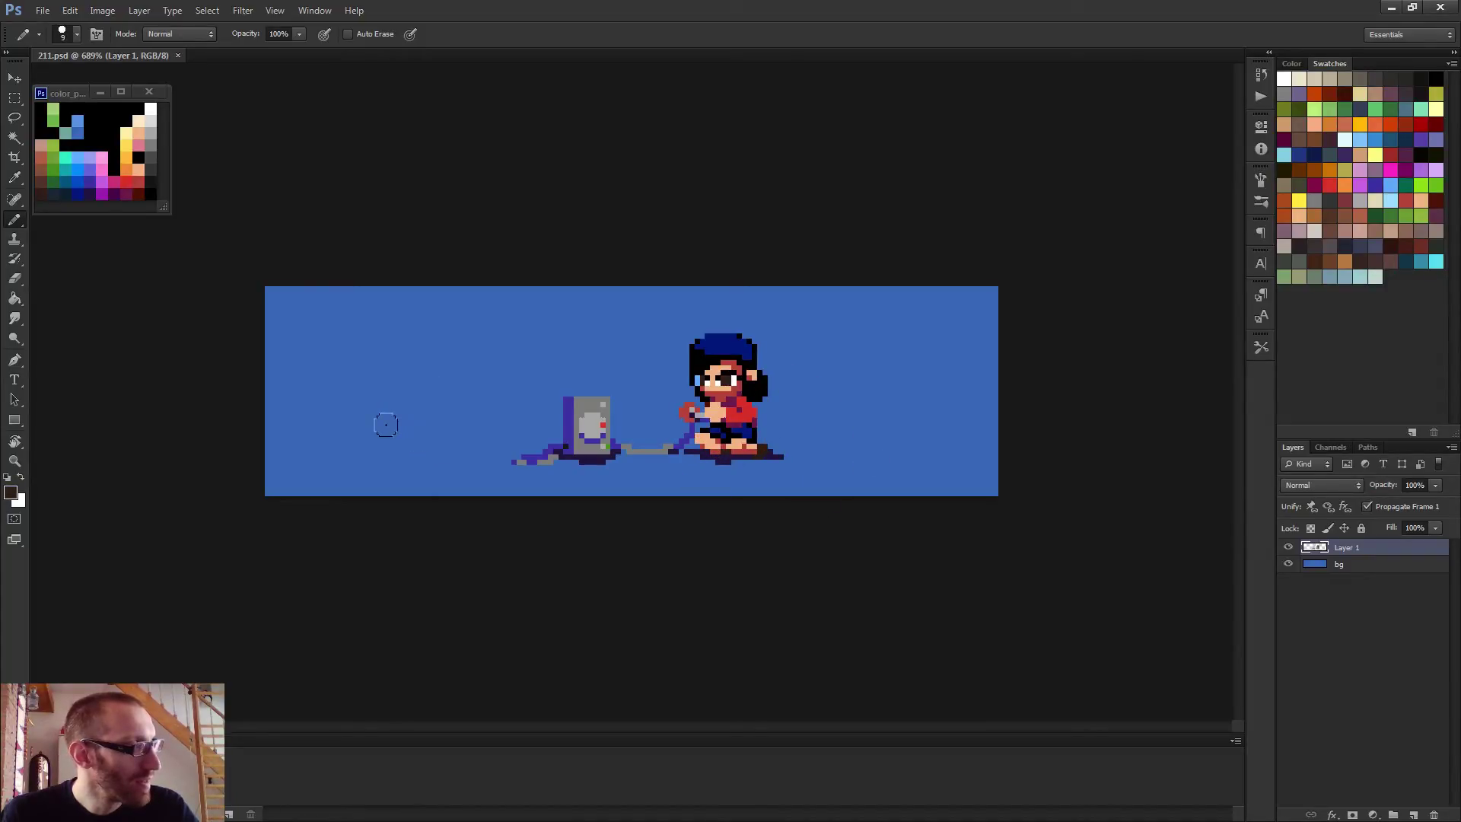
key(bracketleft)
key(bracketleft)
key(bracketleft)
key(bracketleft)
key(bracketleft)
key(bracketleft)
key(bracketleft)
key(bracketleft)
click(367, 457)
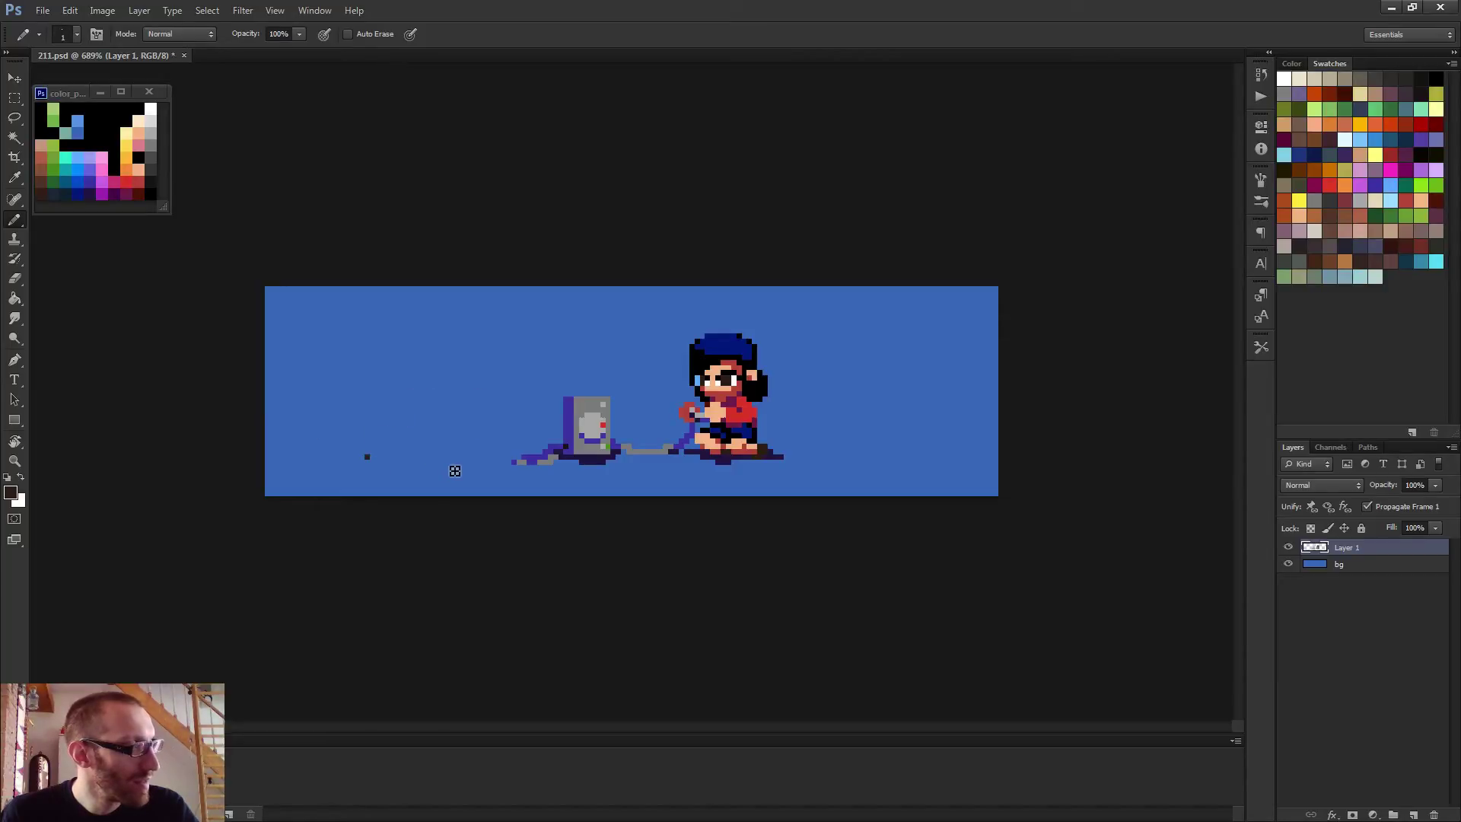
drag(463, 469, 367, 468)
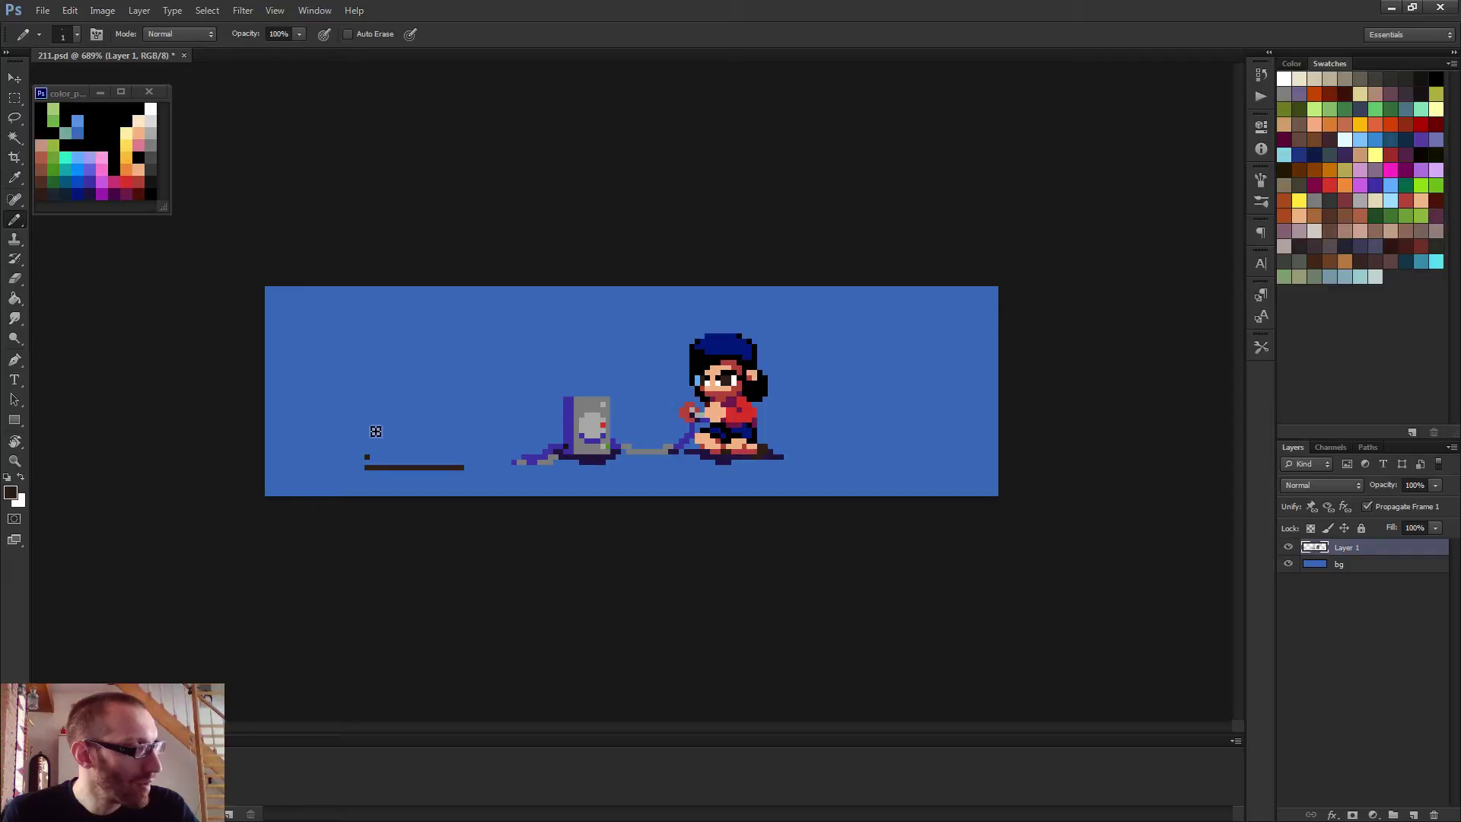
shift+click(372, 420)
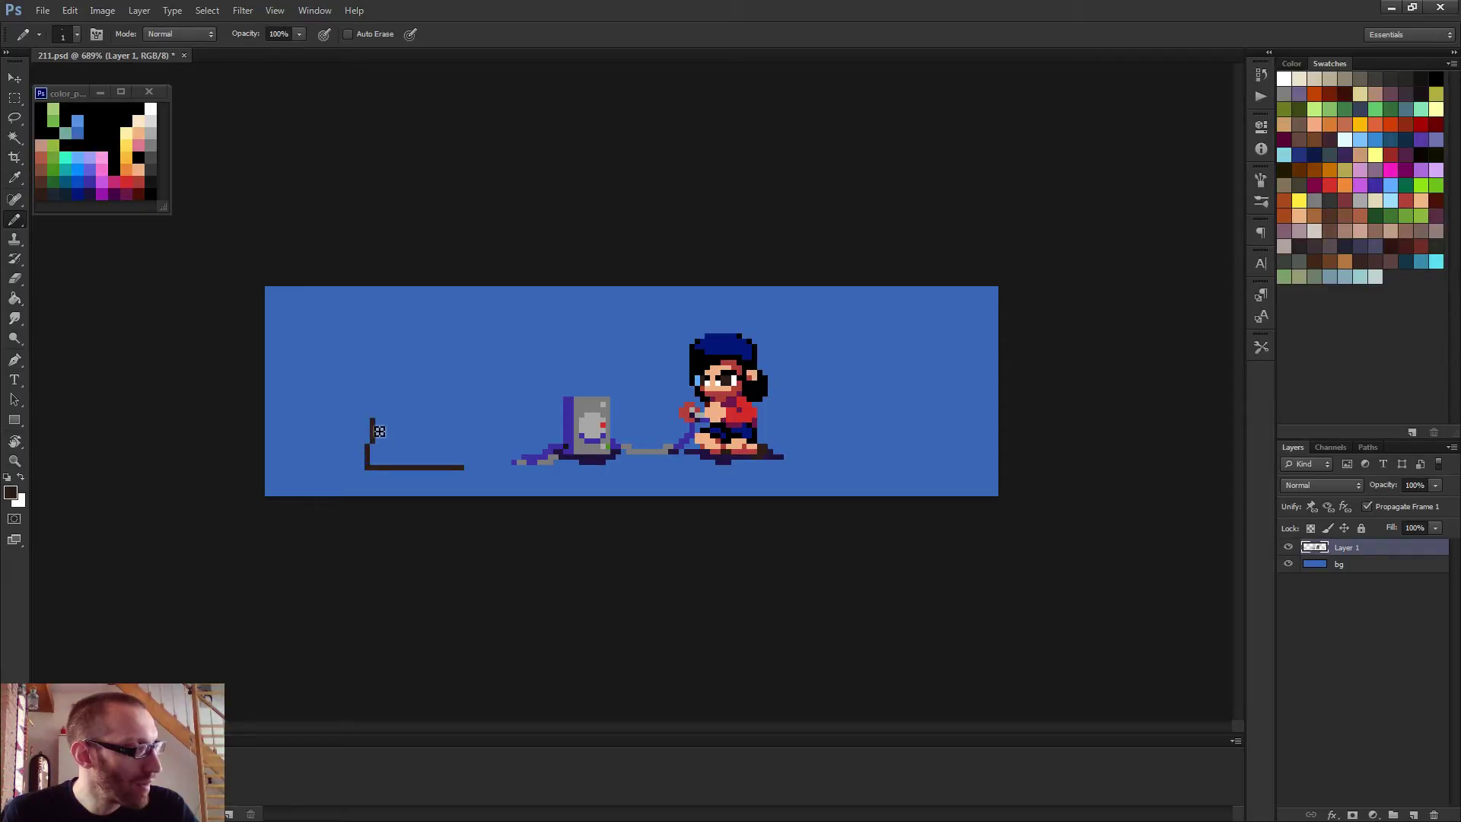
shift+click(468, 420)
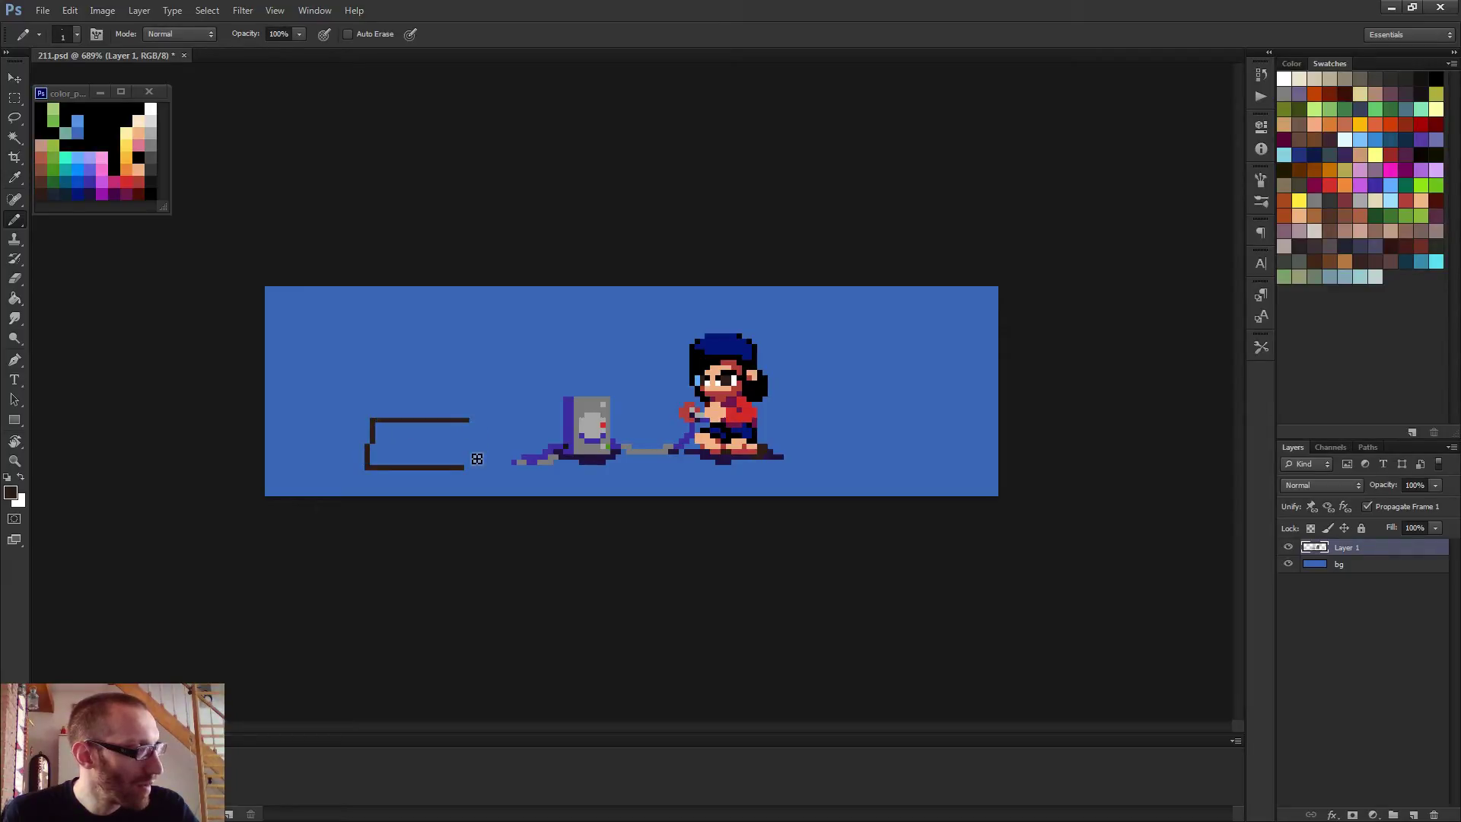
shift+click(464, 468)
click(431, 452)
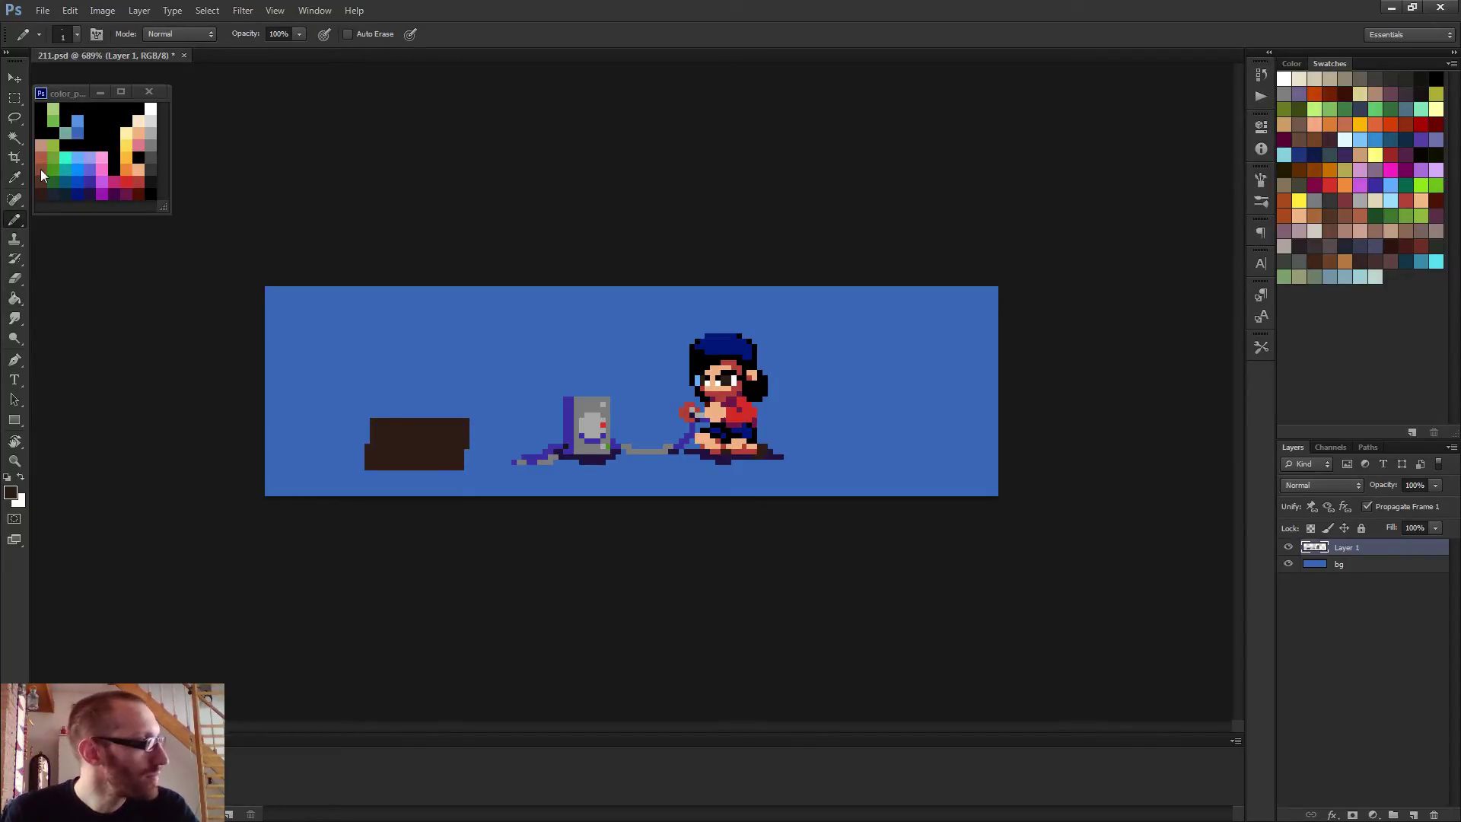
Try filling the right part of the brown box with dark purple from the colour palette, and undo it
alt+click(114, 191)
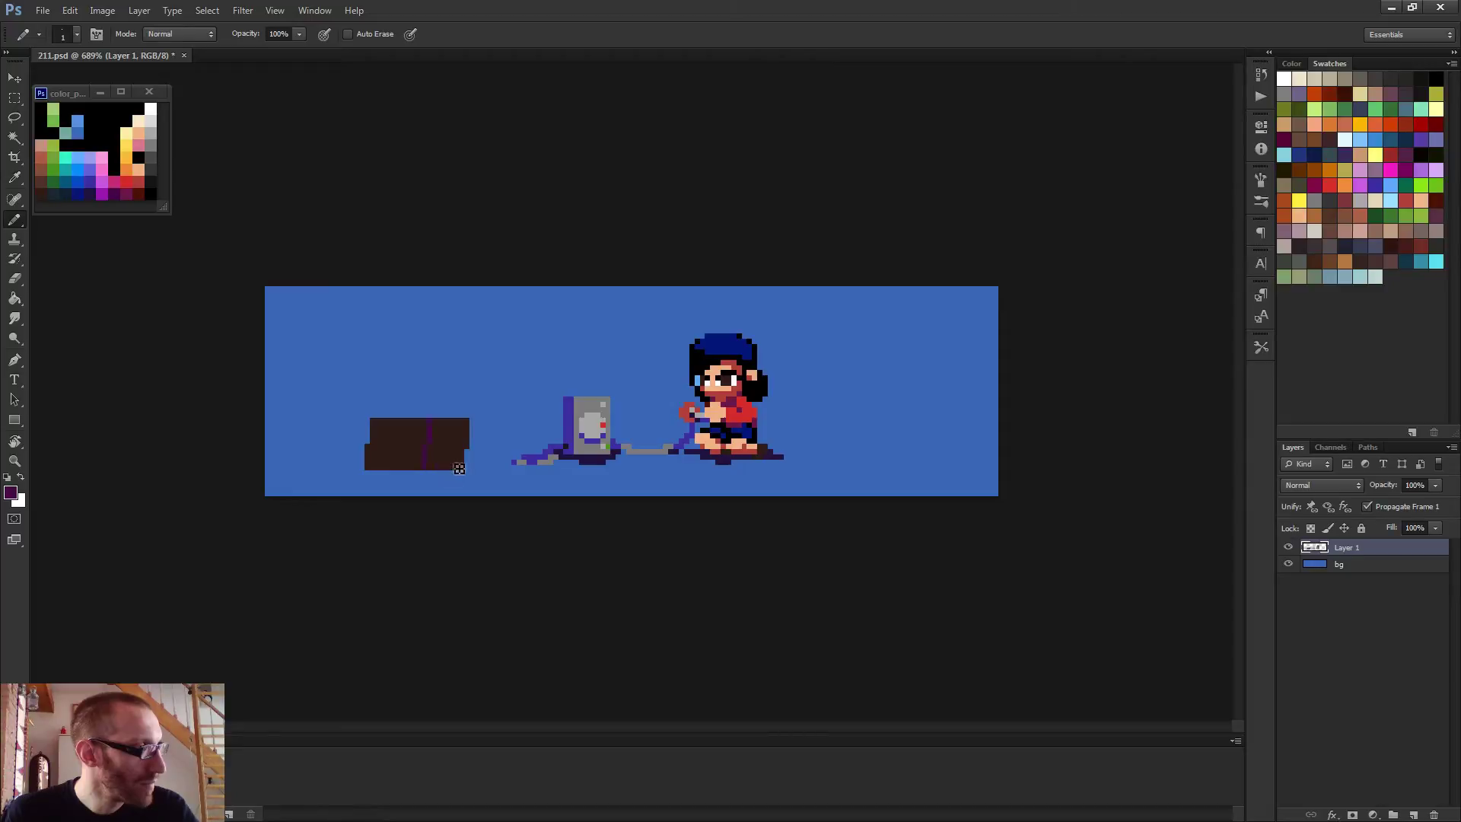
key(g)
click(455, 464)
key(b)
scroll(484, 455, down, 3)
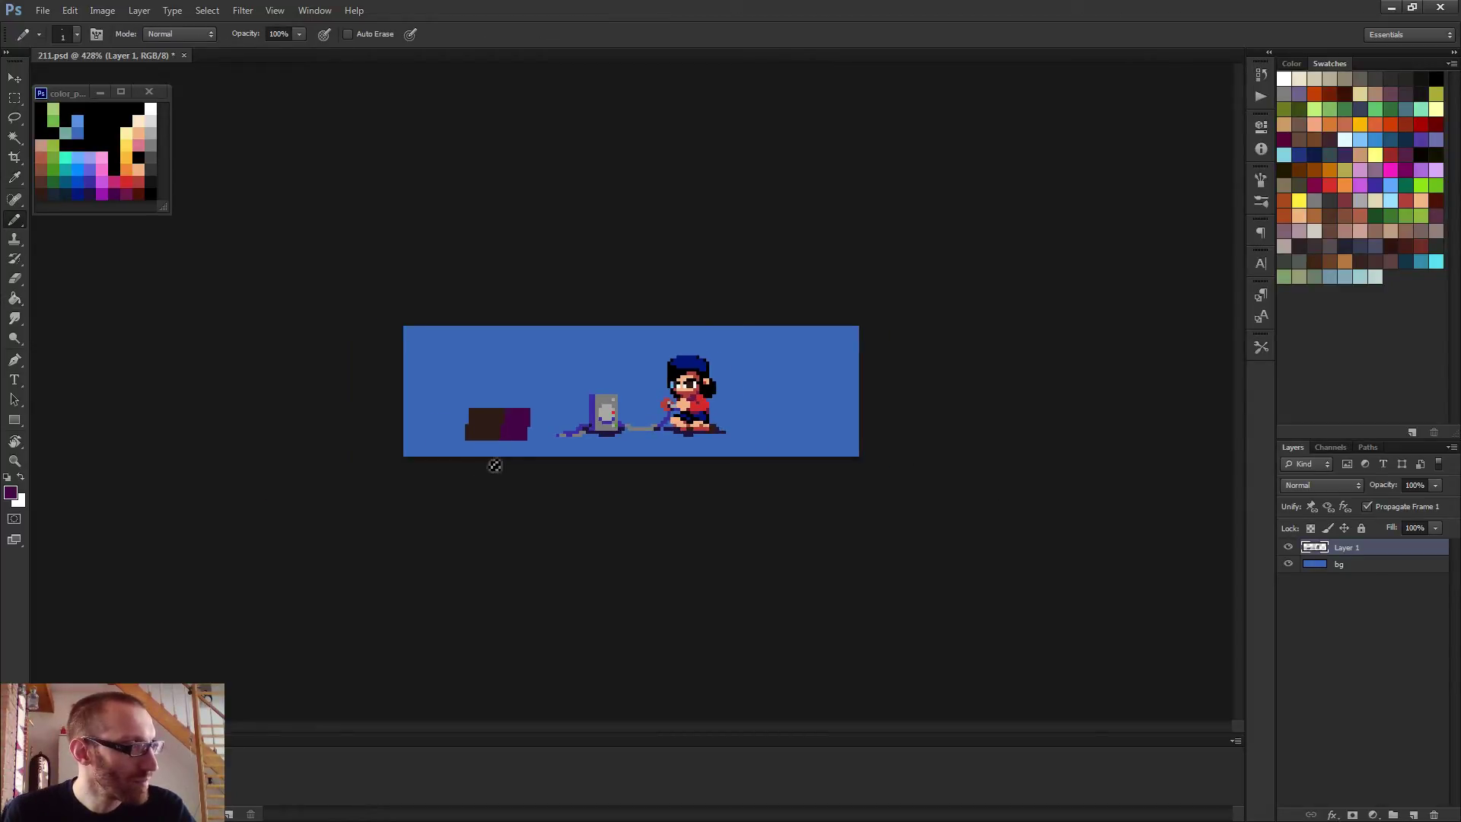
key(ctrl+z)
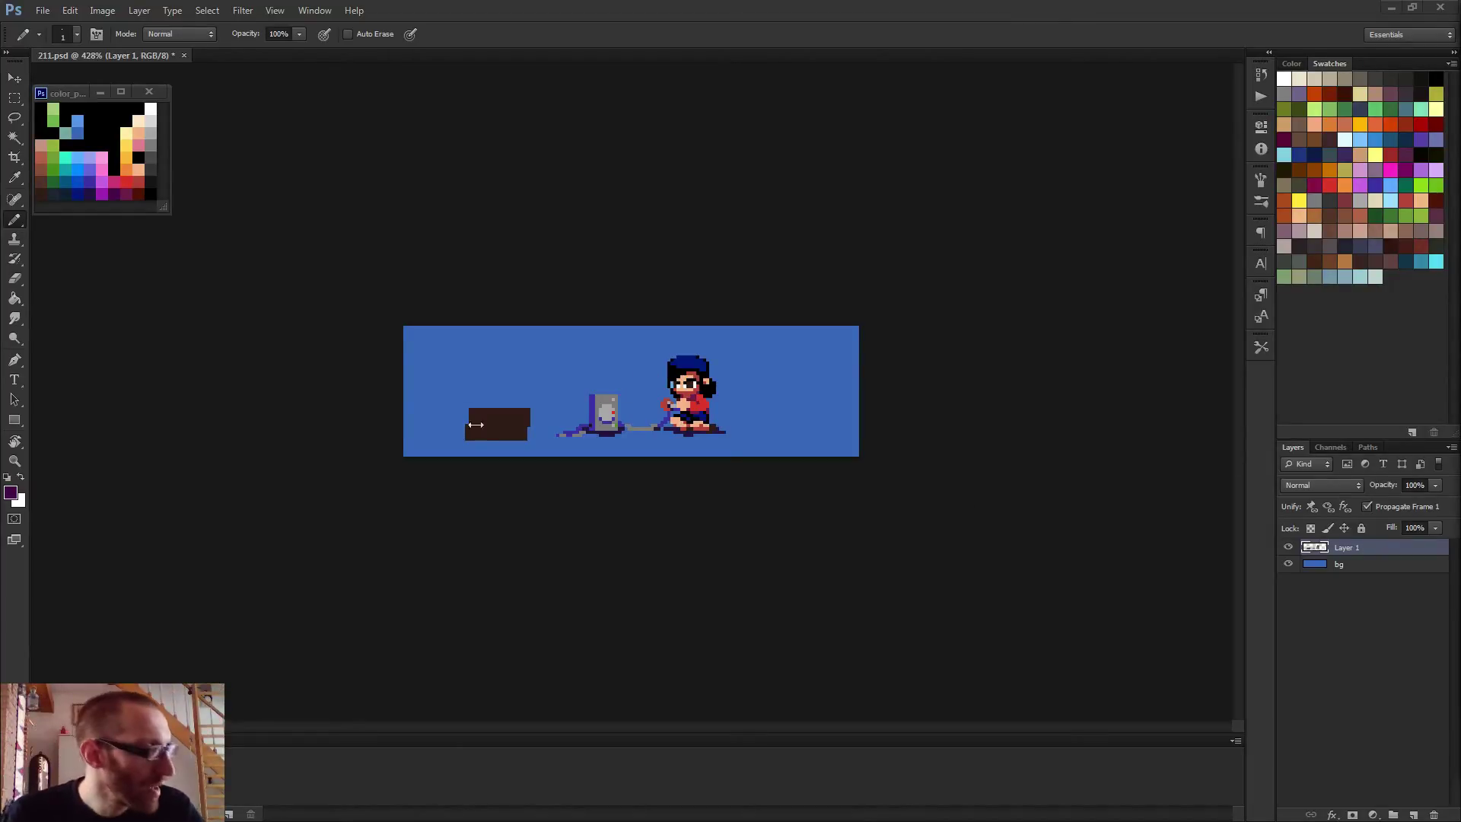
Select the dark brown box, move it up 3 pixels and deselect it
scroll(487, 449, up, 4)
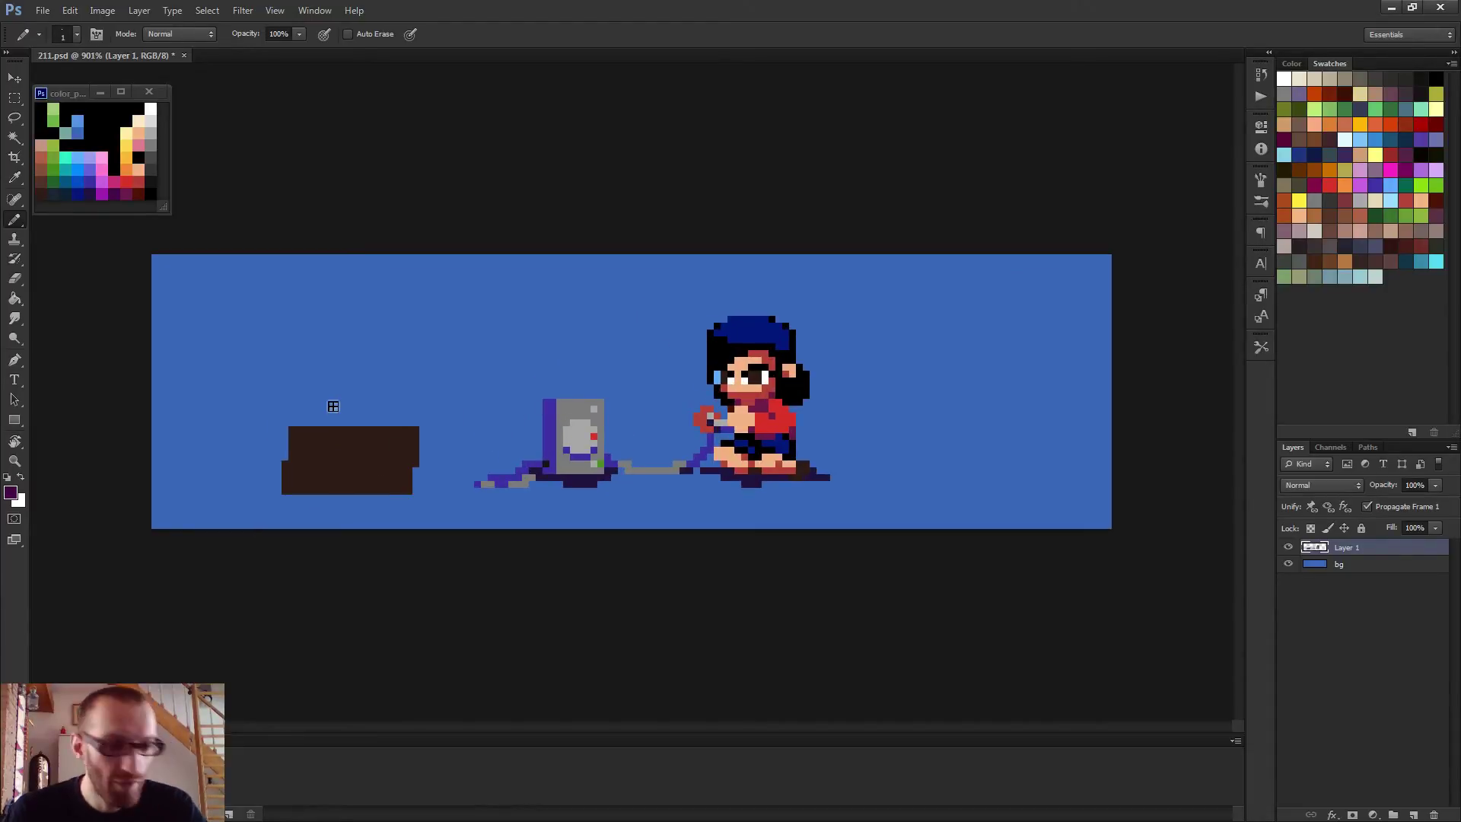
key(m)
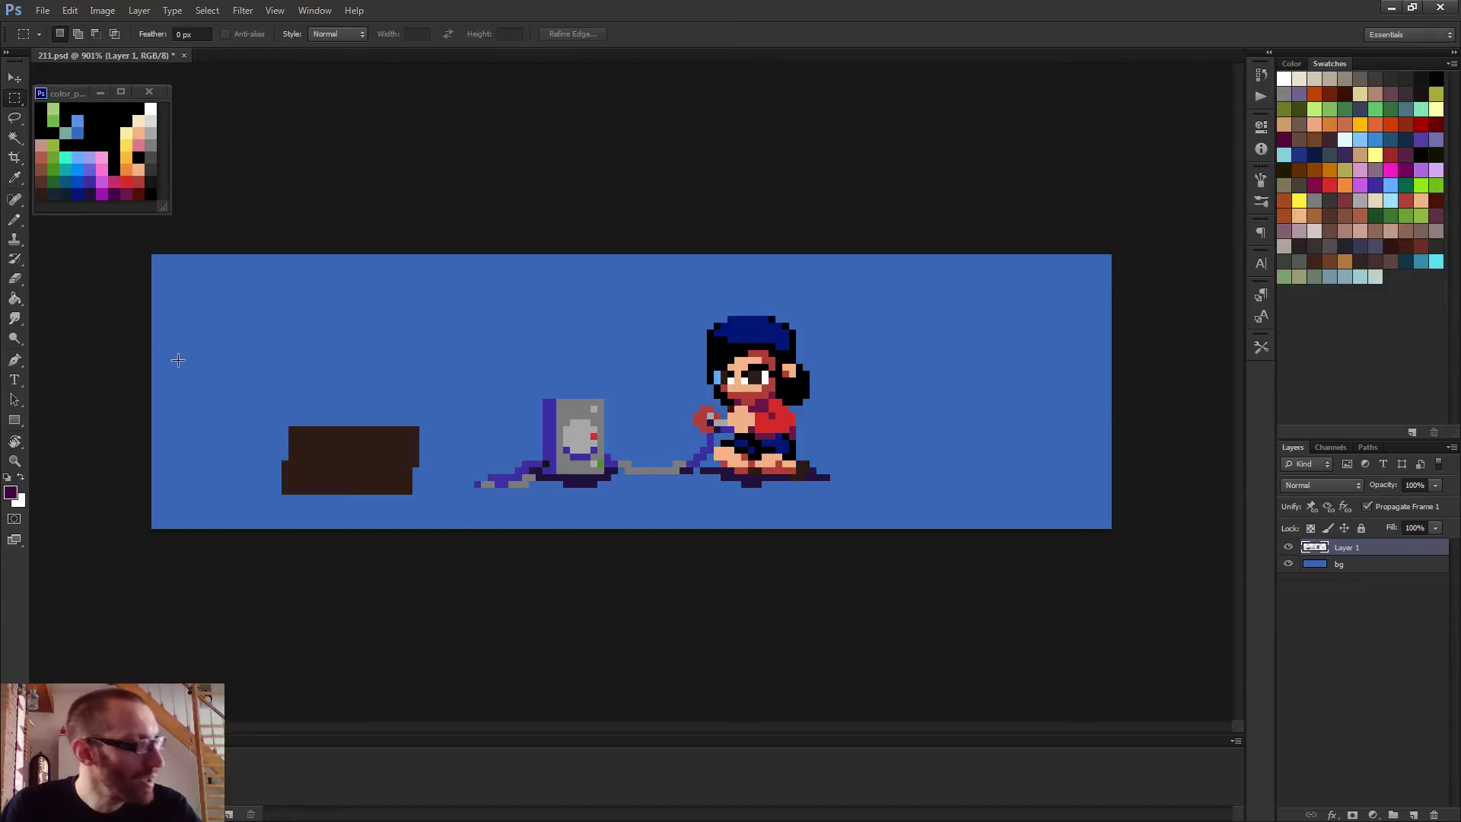
drag(177, 360, 428, 512)
key(v)
key(Up)
key(Up)
key(Up)
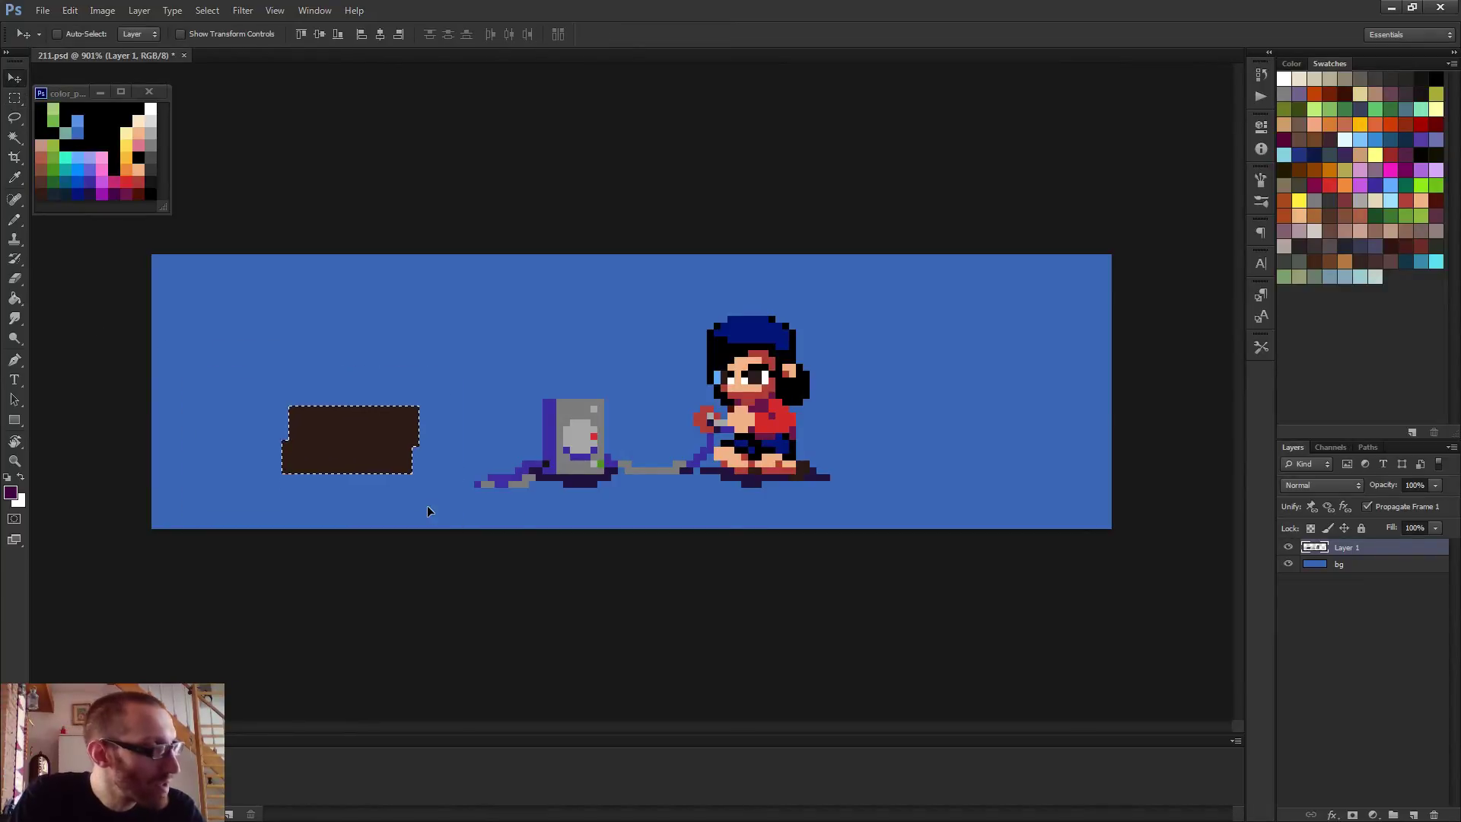
key(ctrl+d)
Draw a stepped dark purple dividing line down the brown box and fill the area left of it with the same colour
key(b)
key(ctrl+plus)
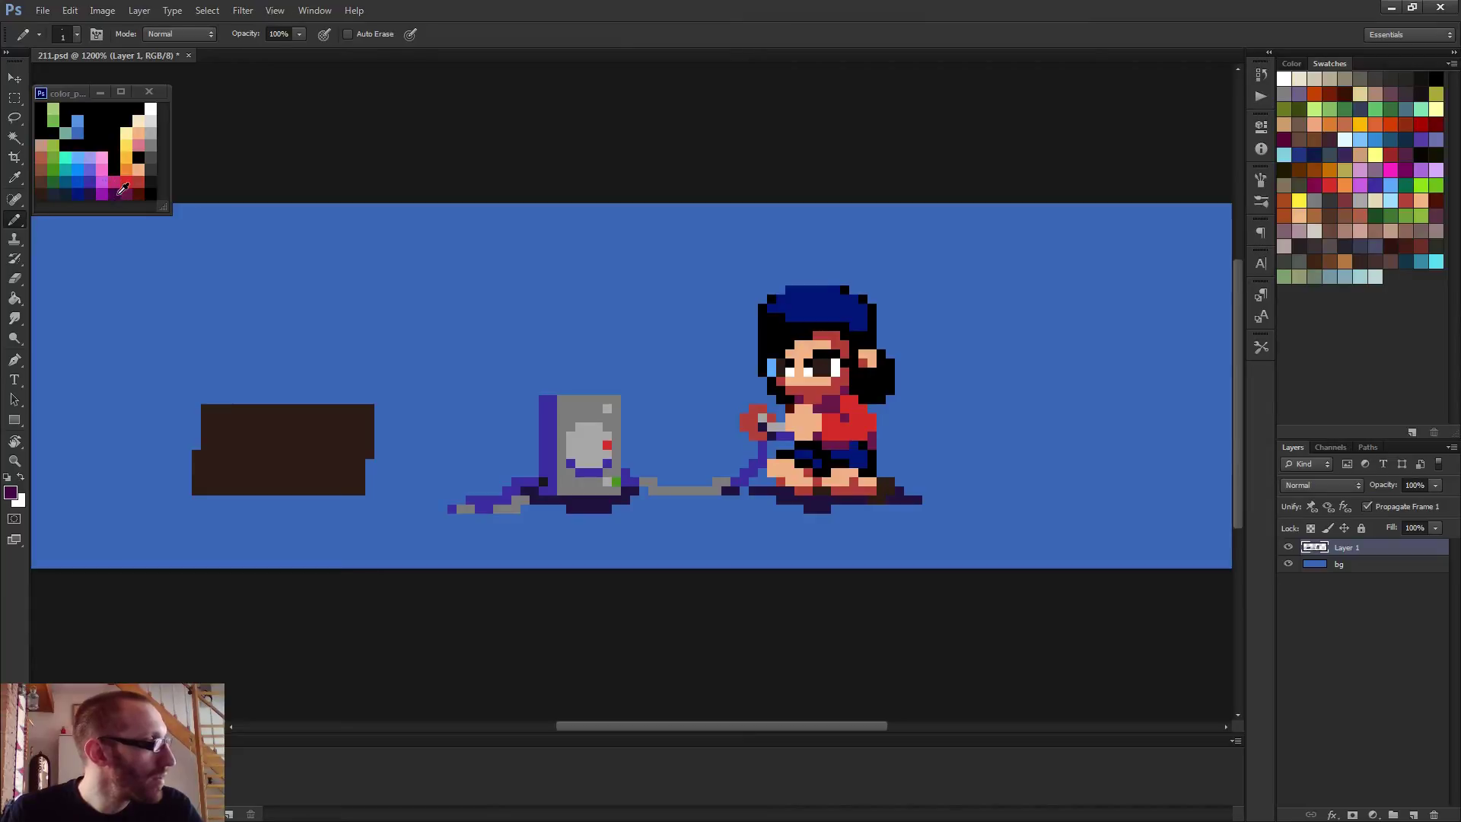
click(242, 417)
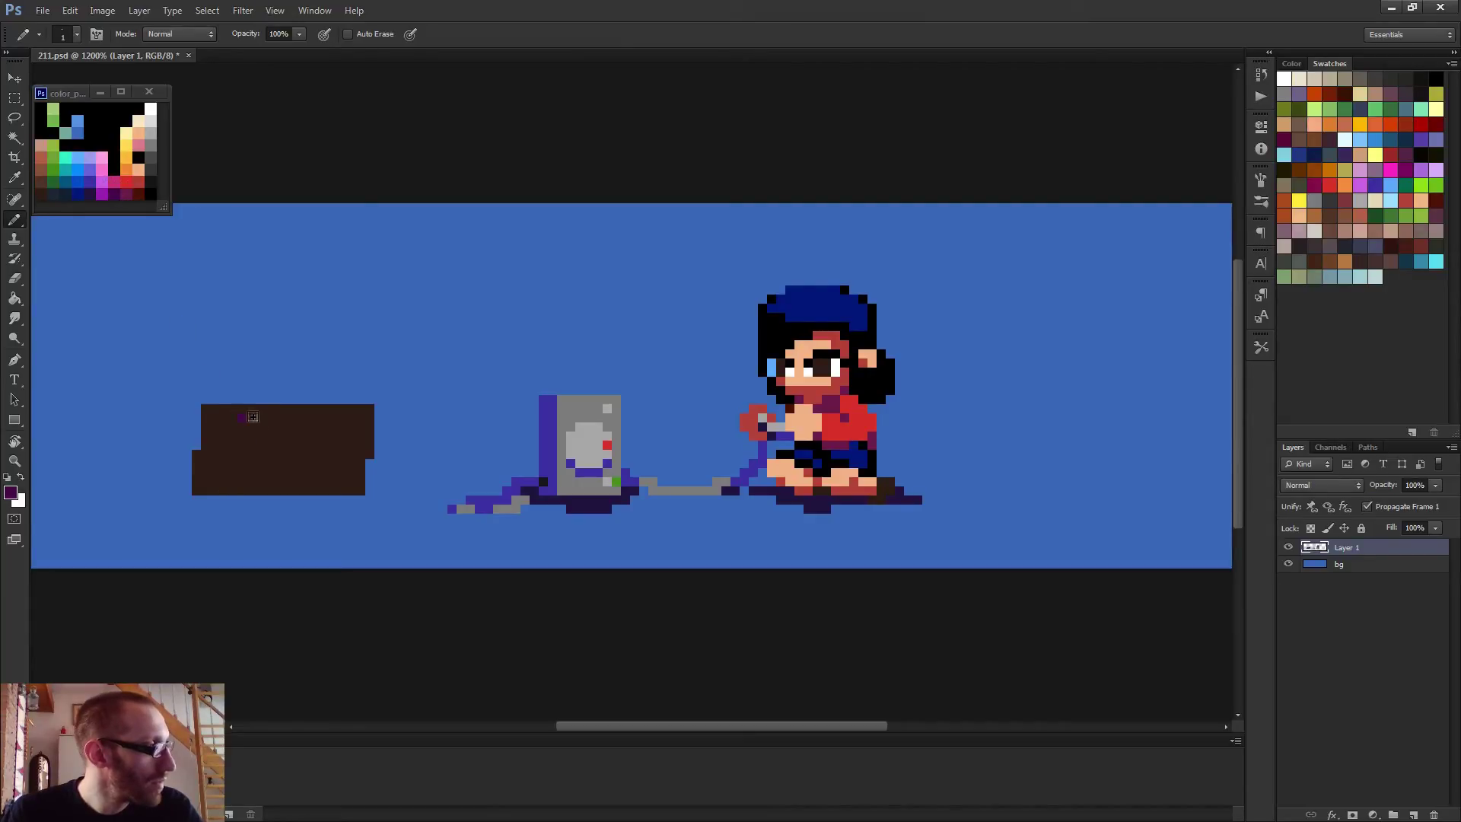
click(232, 487)
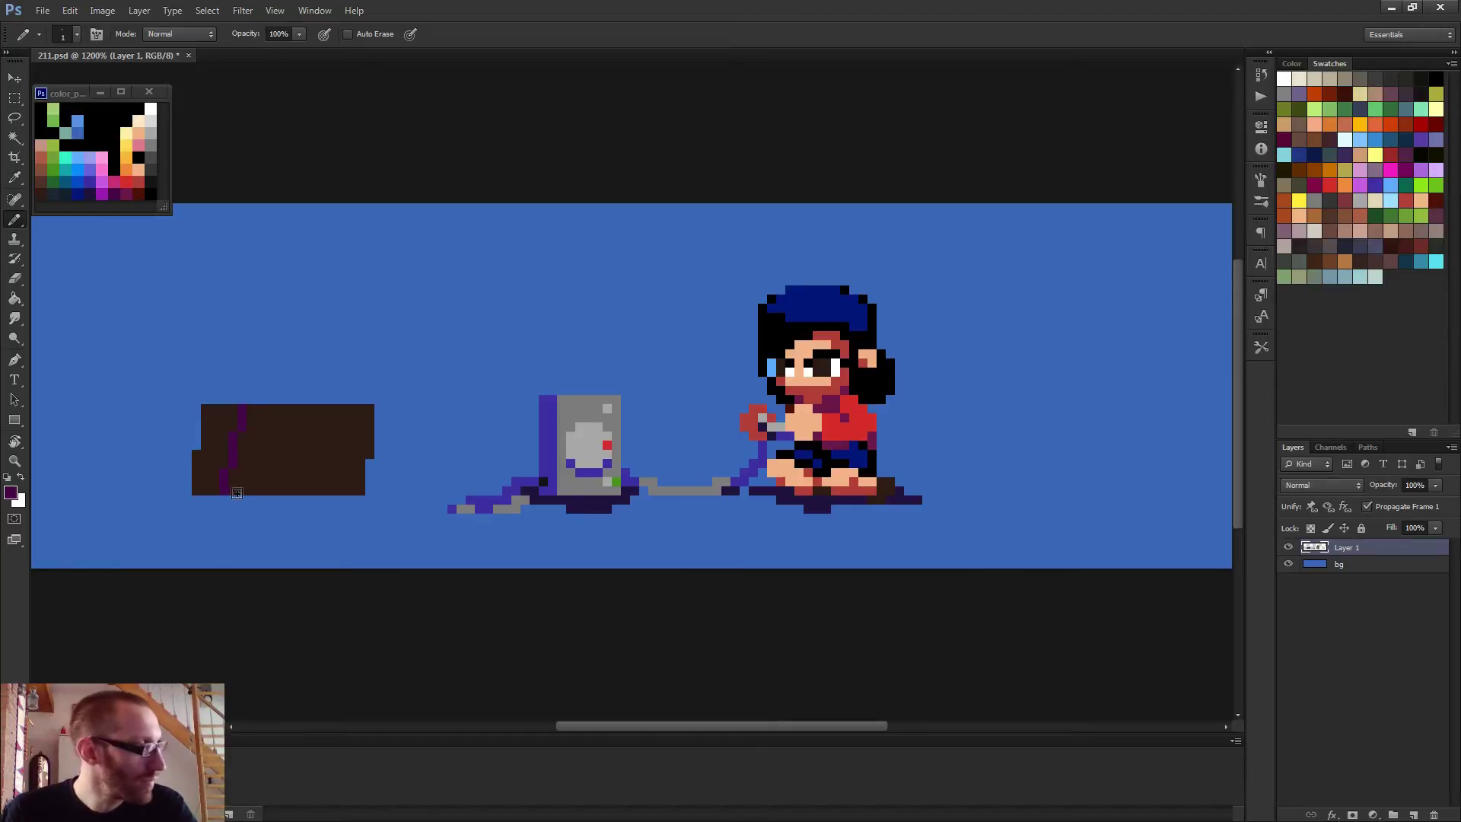
key(g)
click(226, 446)
key(b)
scroll(294, 466, down, 5)
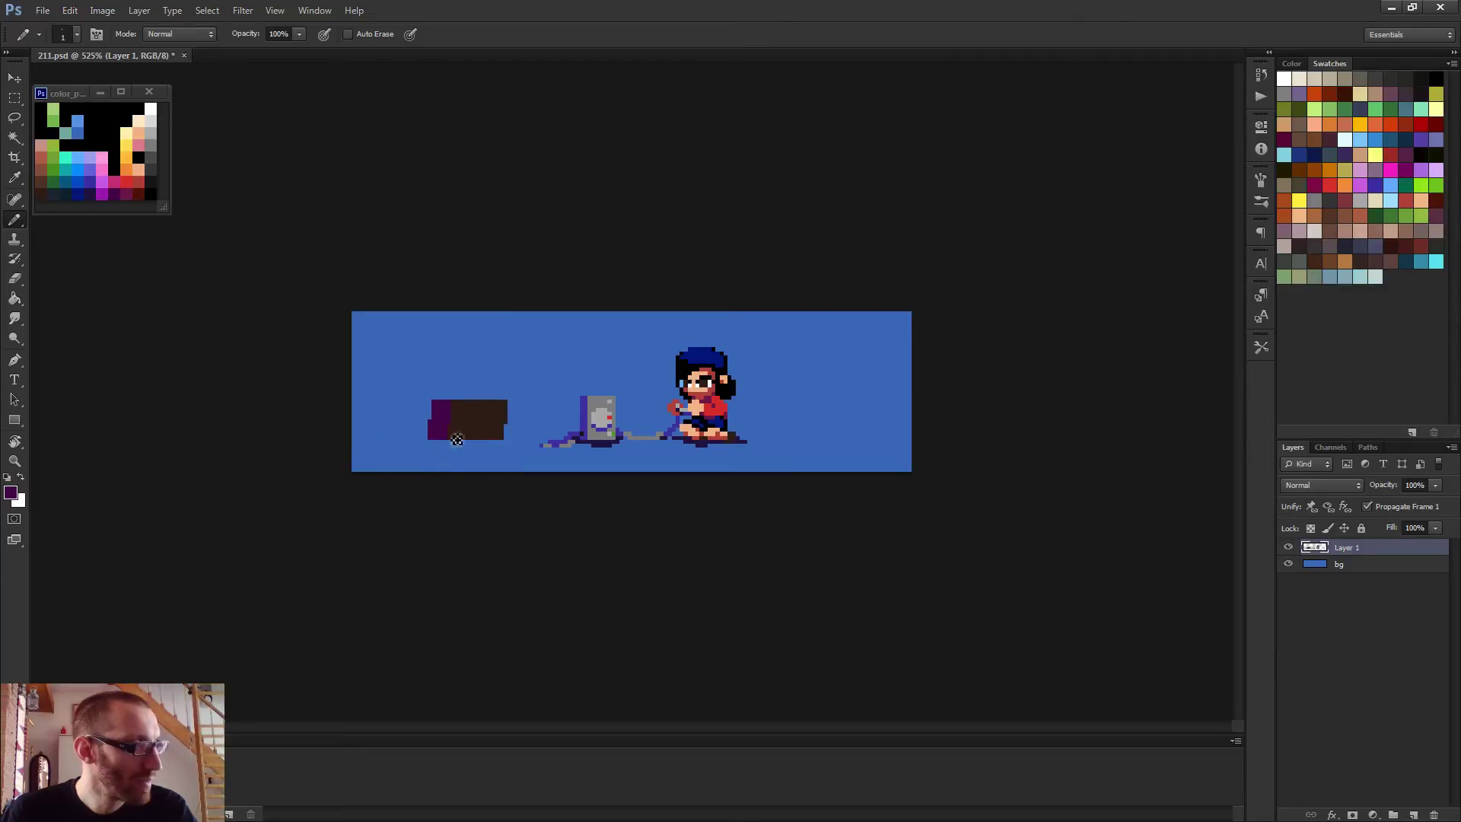
scroll(441, 466, up, 3)
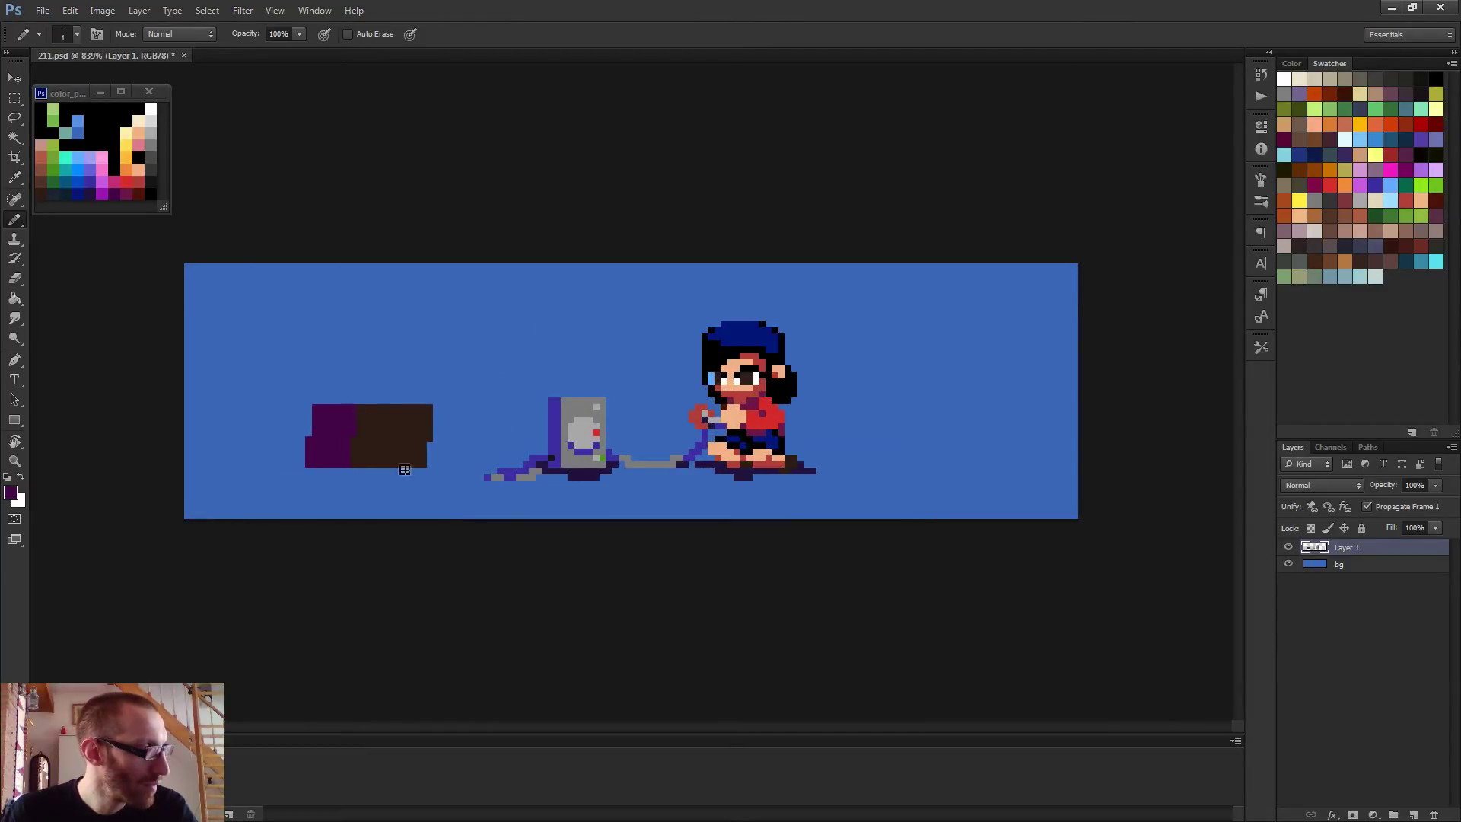
scroll(405, 471, down, 3)
Select the two-tone box and move it 7 pixels right and 2 pixels down, closer to the console
key(m)
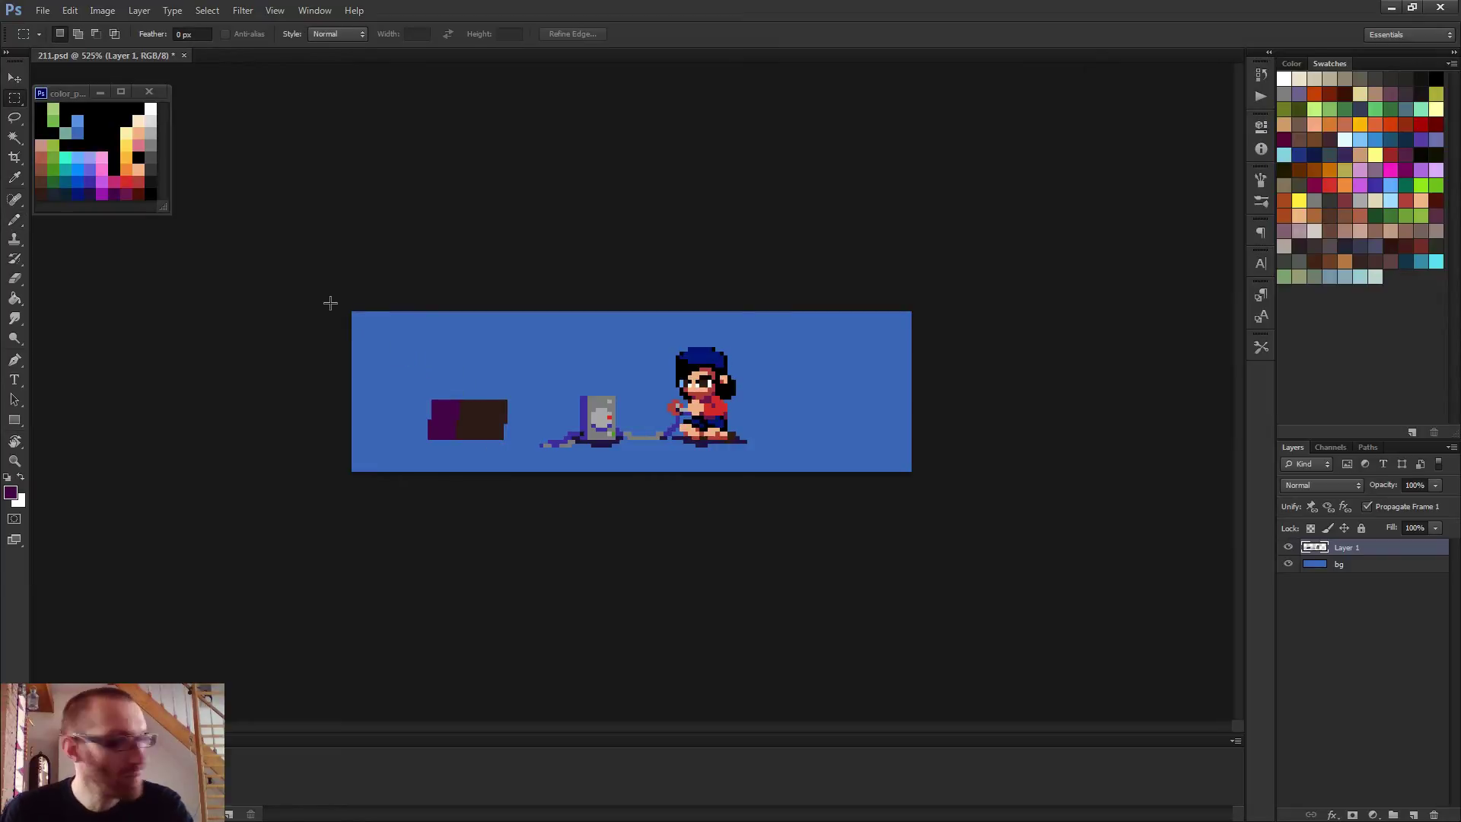
drag(383, 346, 516, 455)
key(v)
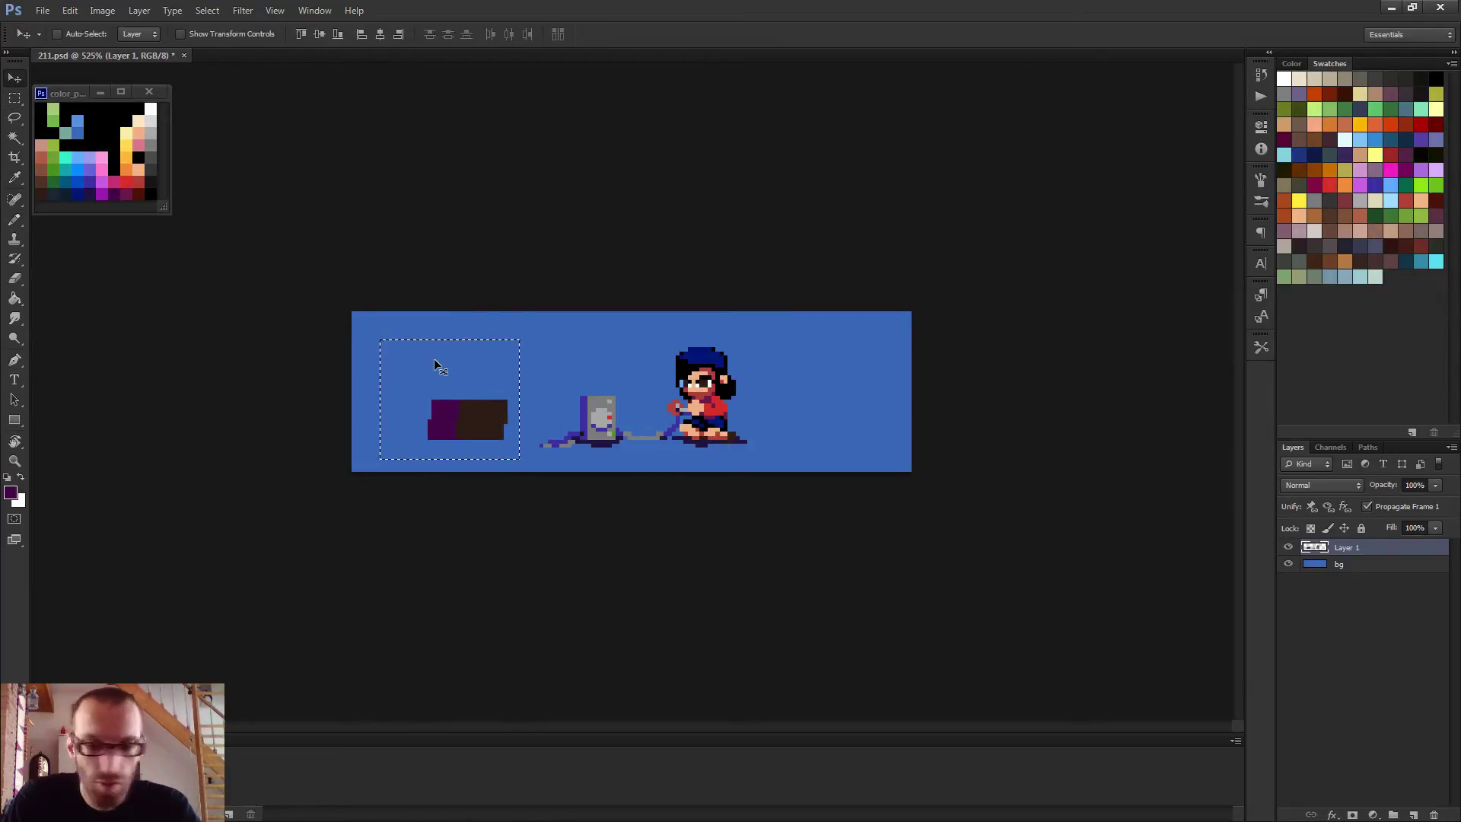
key(Down)
key(Right)
key(Right)
key(Right)
key(Right)
key(Right)
key(Right)
key(Right)
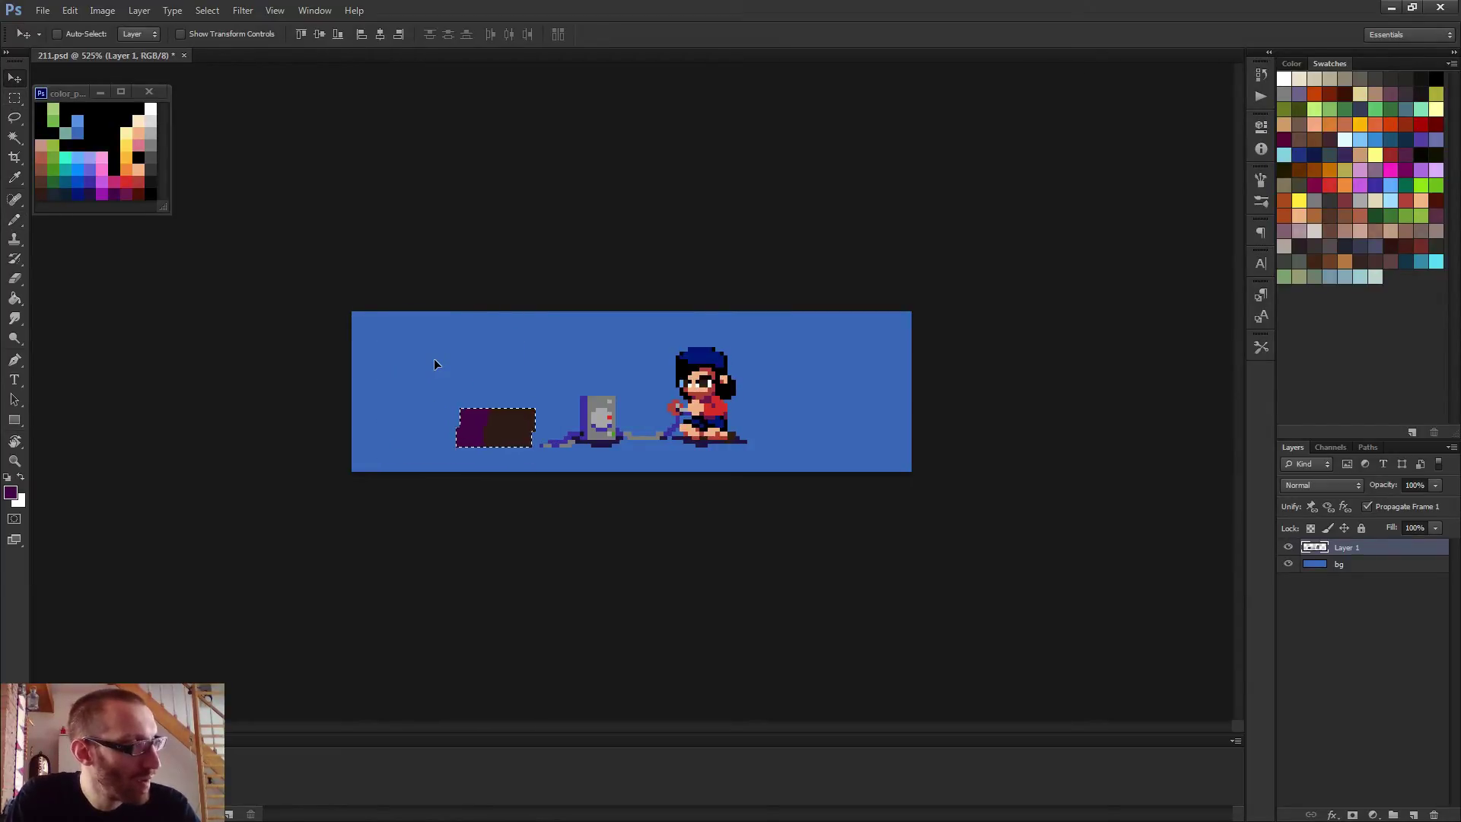
Deselect the two-tone box and extend the purple cable with the Pencil to the box's lower corner, using the cable's own purple
key(Down)
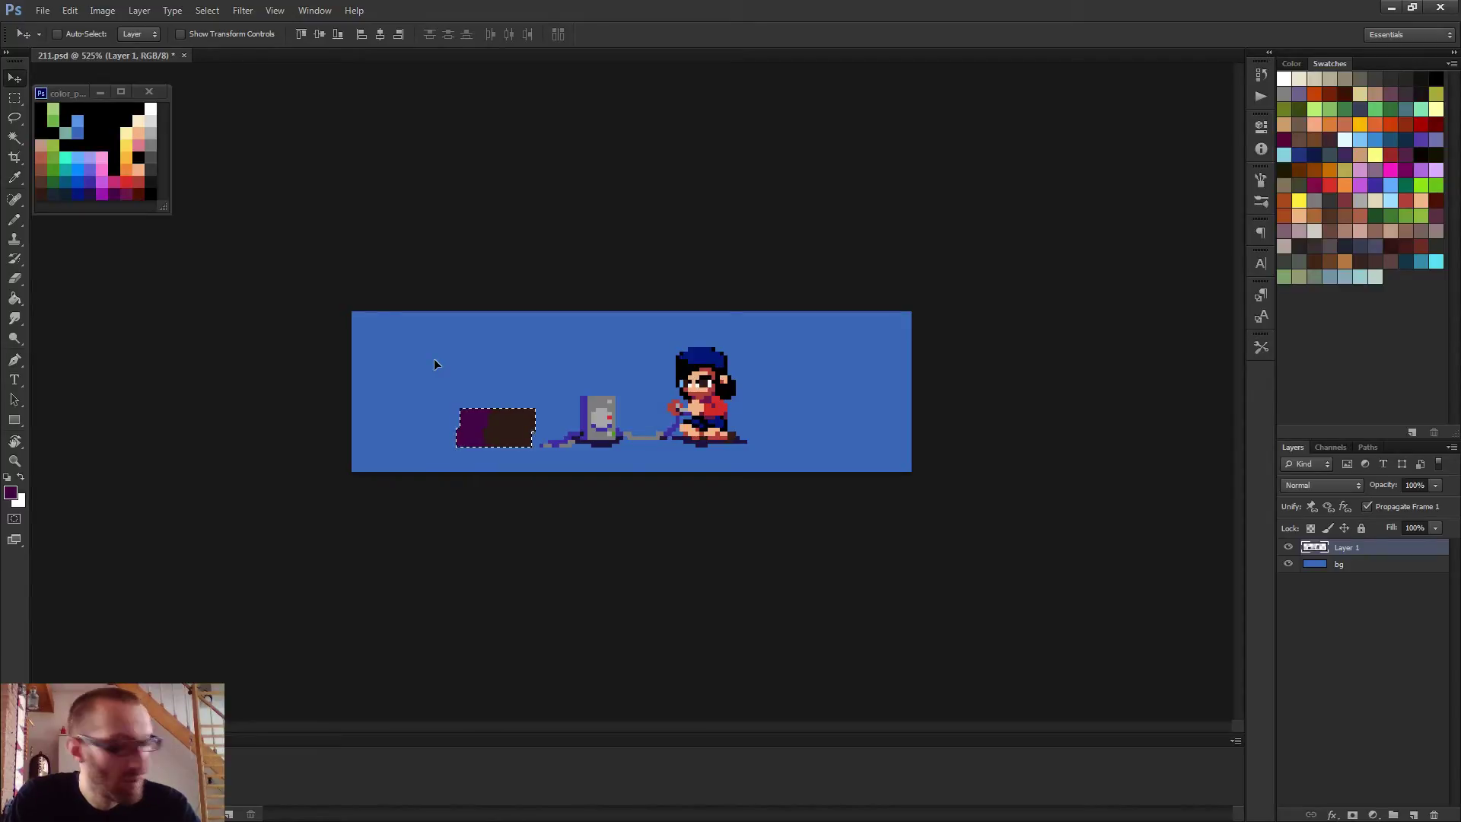
key(ctrl+d)
key(b)
scroll(434, 362, up, 4)
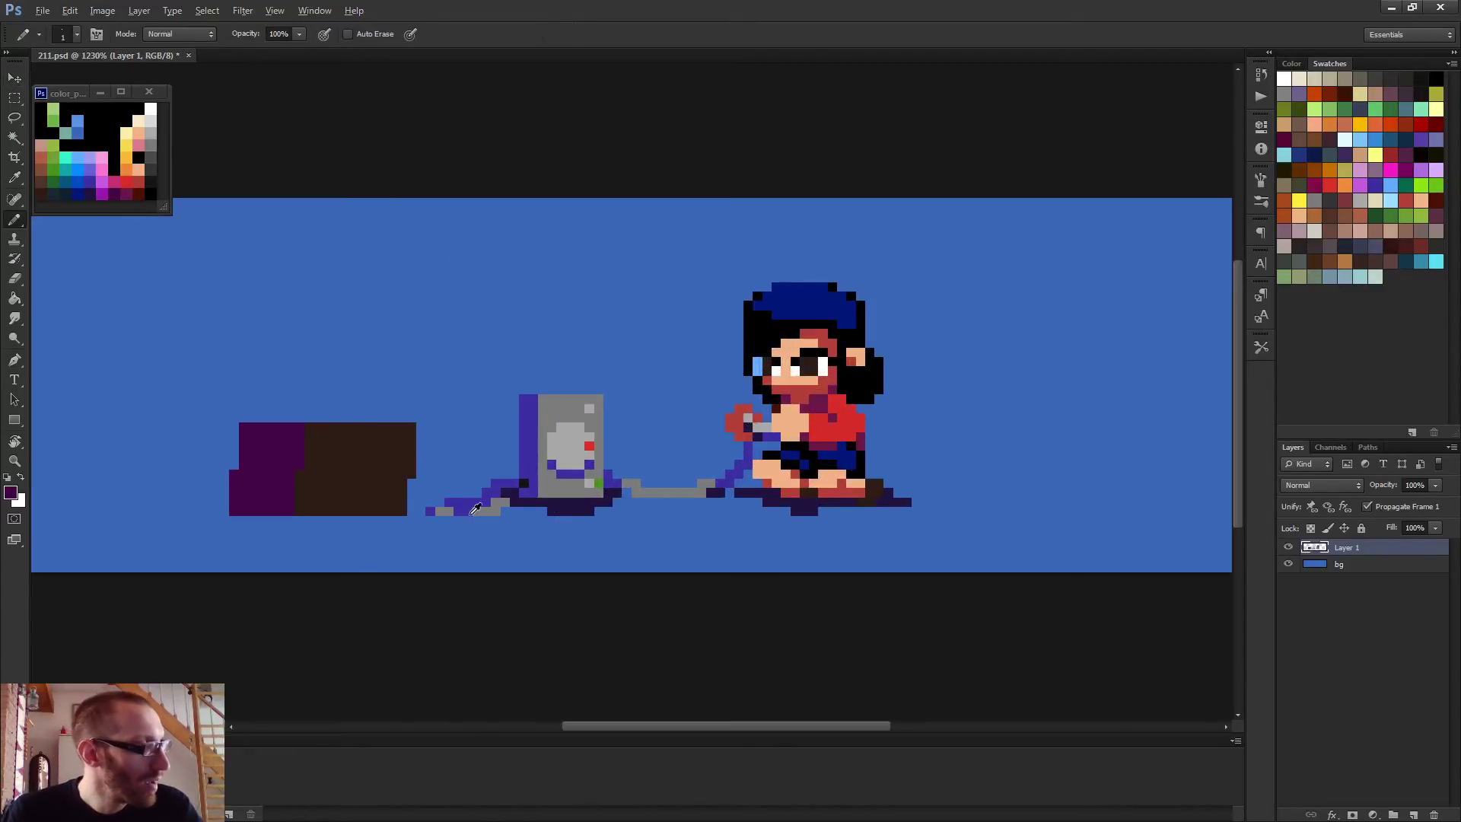
alt+click(553, 443)
click(422, 513)
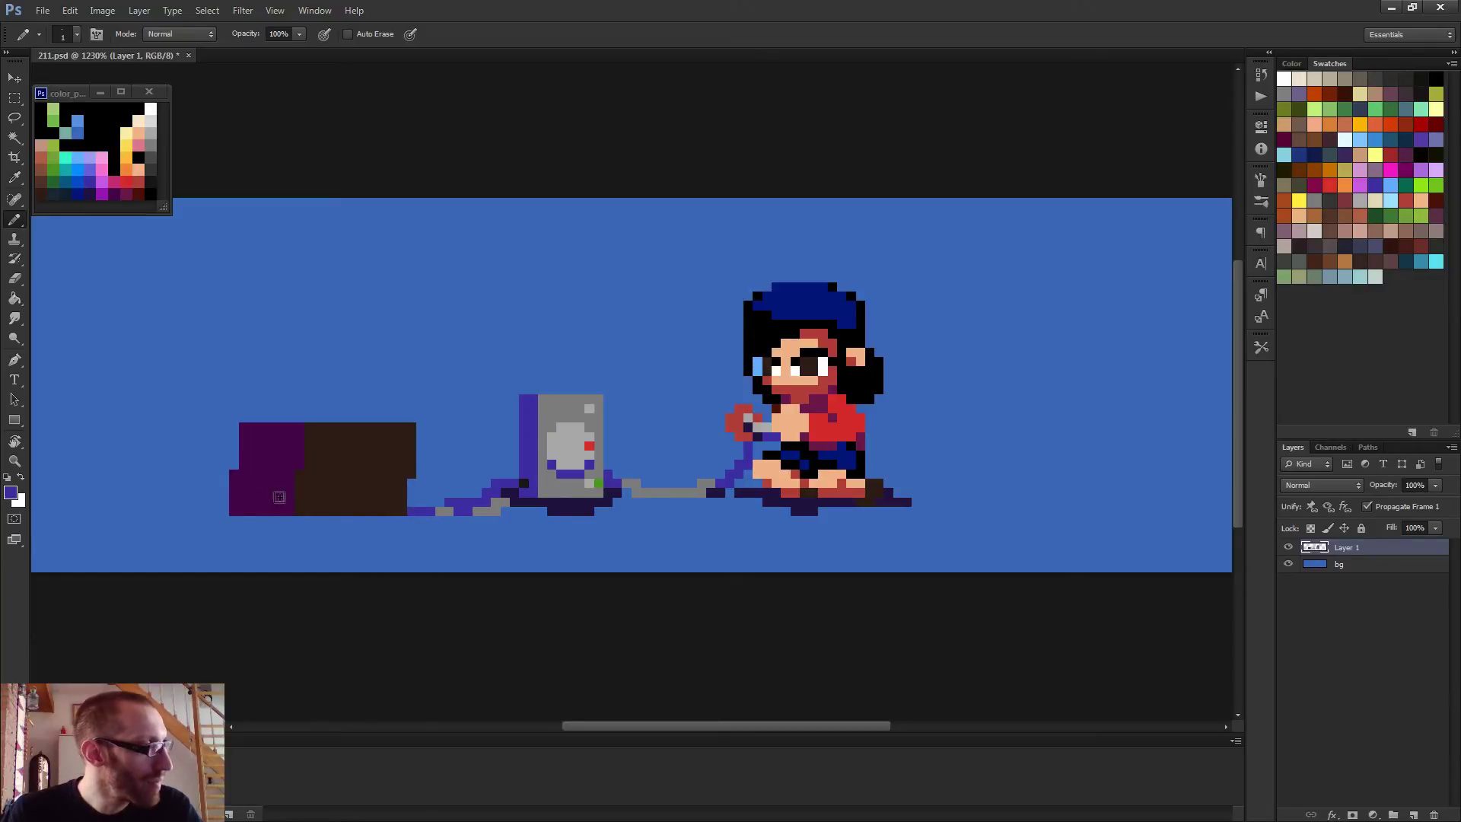
Fill the box's front face with medium brown and its side face with dark brown from the colour palette
key(g)
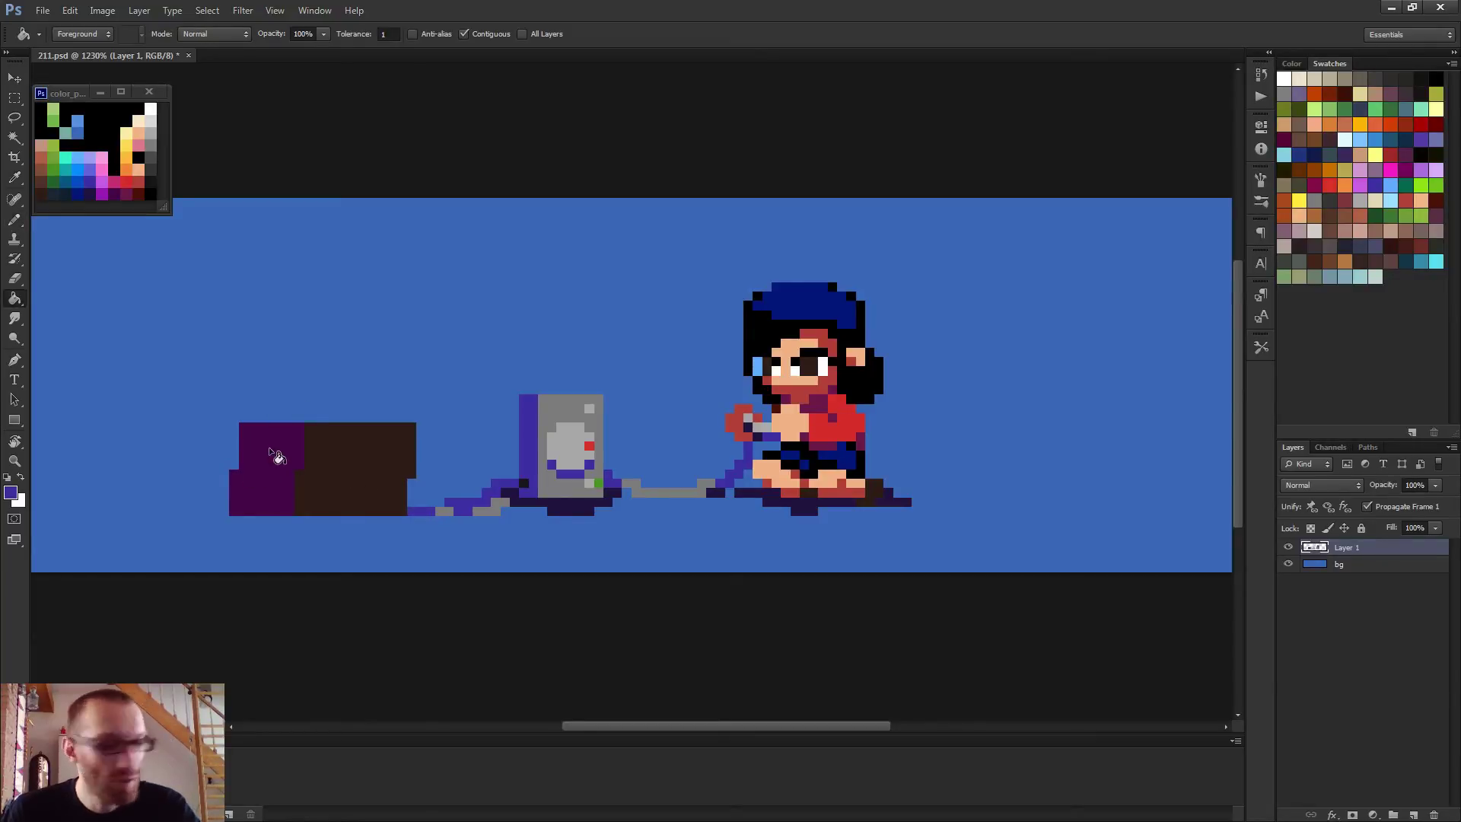
alt+click(49, 186)
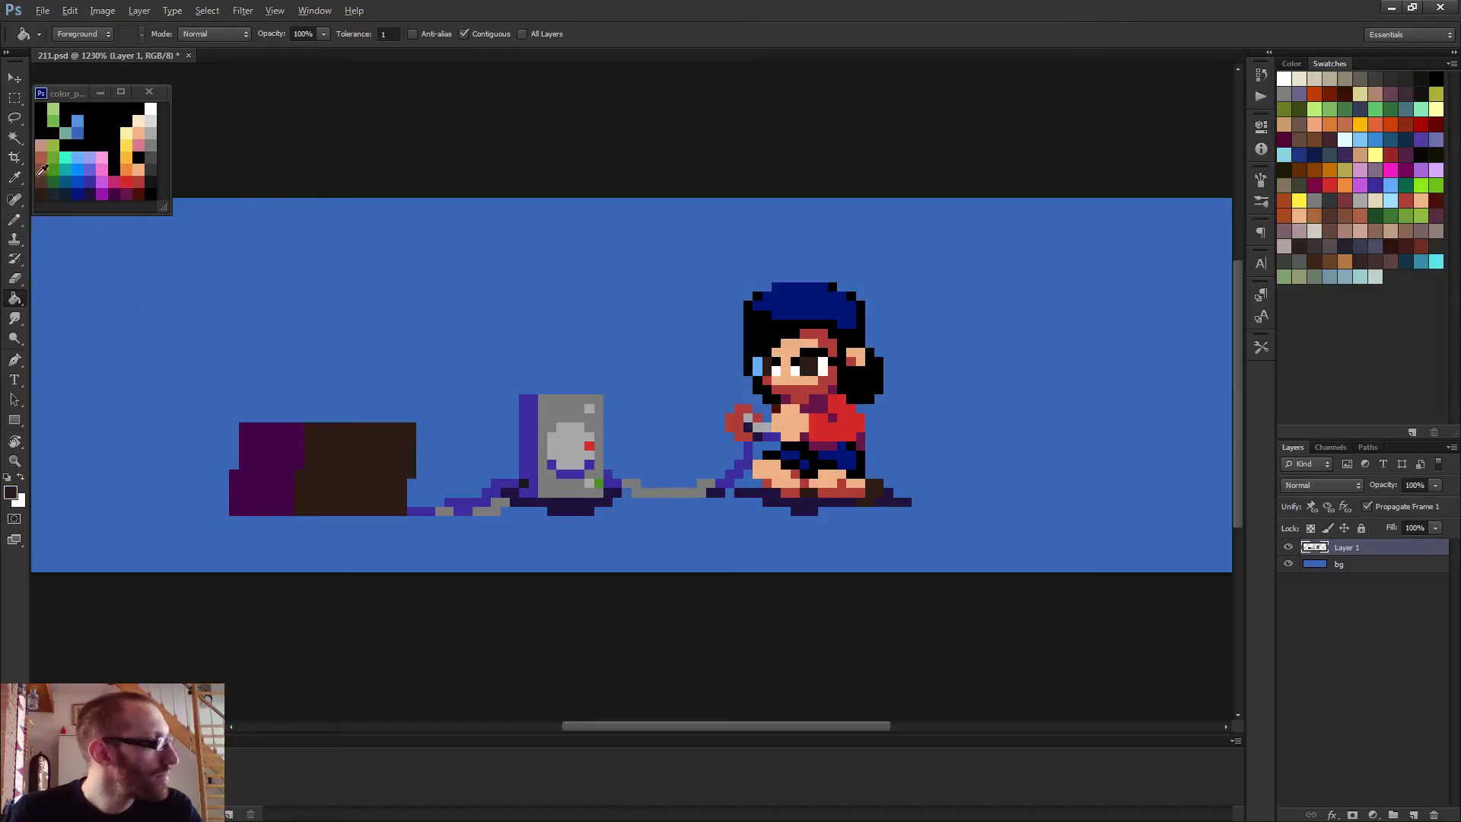
click(363, 493)
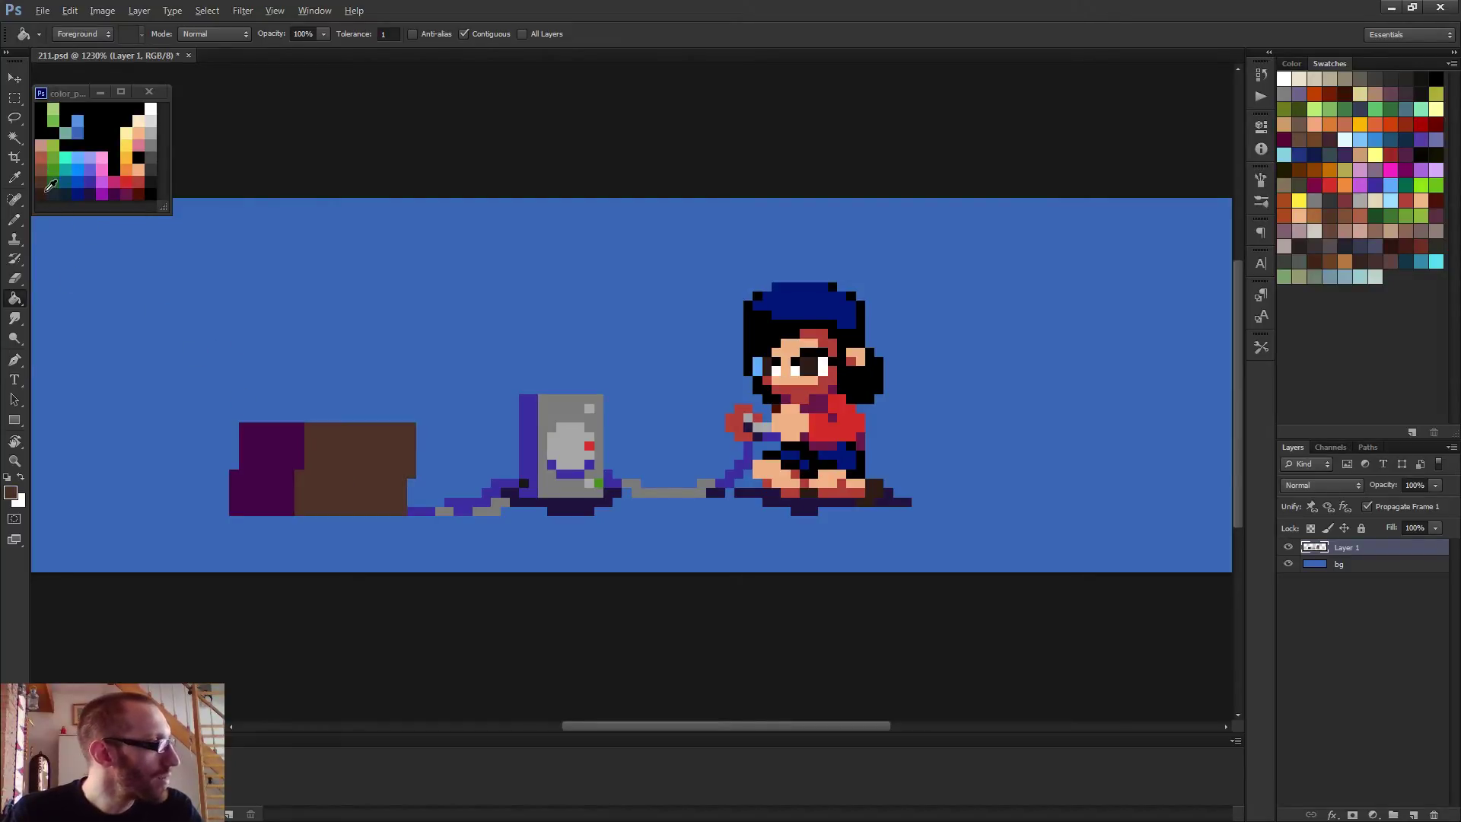
click(289, 496)
scroll(343, 502, down, 3)
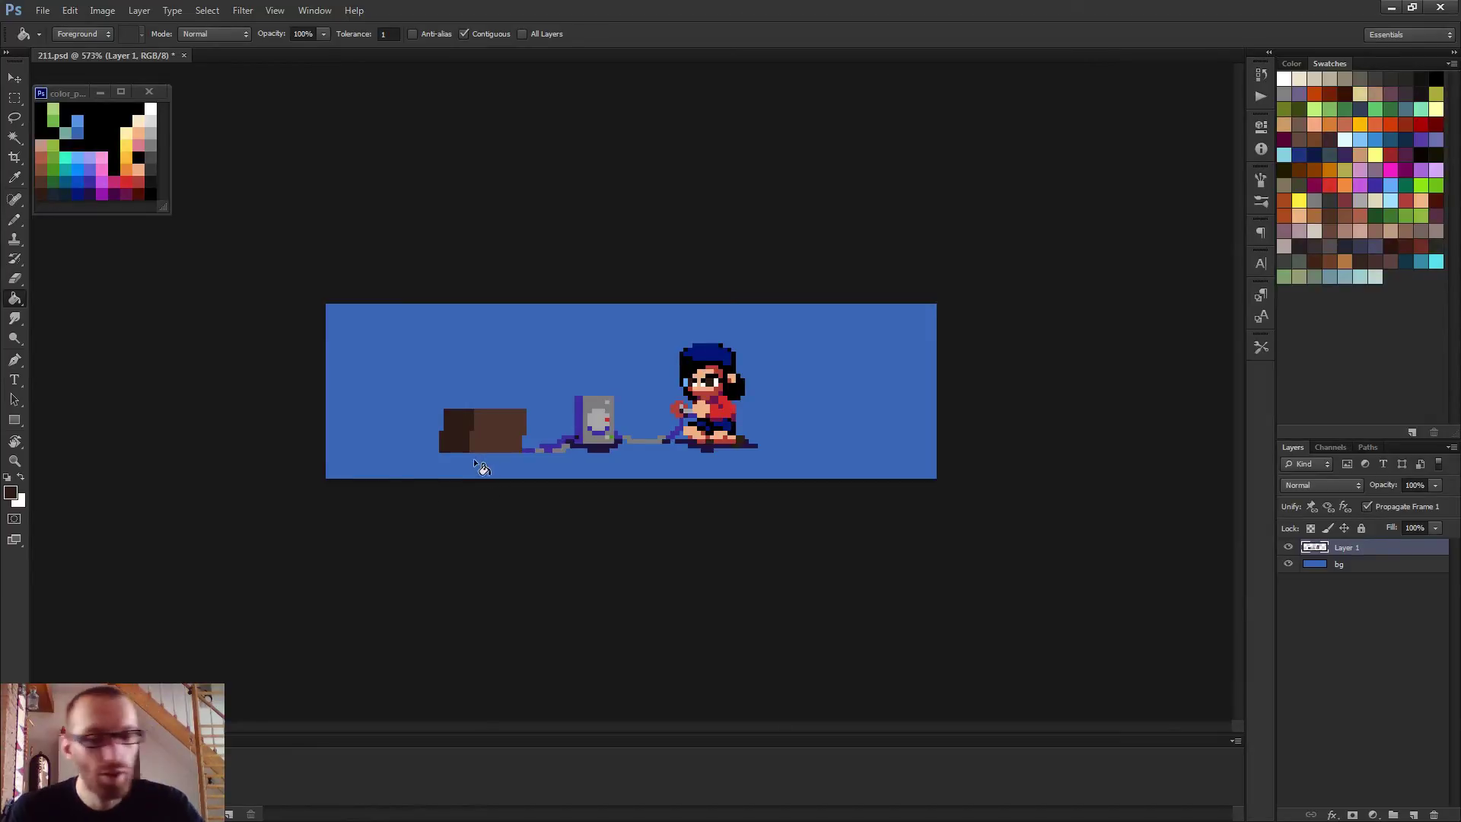
Draw dark brown drawer shapes with the Pencil across the box's front face, turning it into a cabinet
key(b)
scroll(598, 403, up, 3)
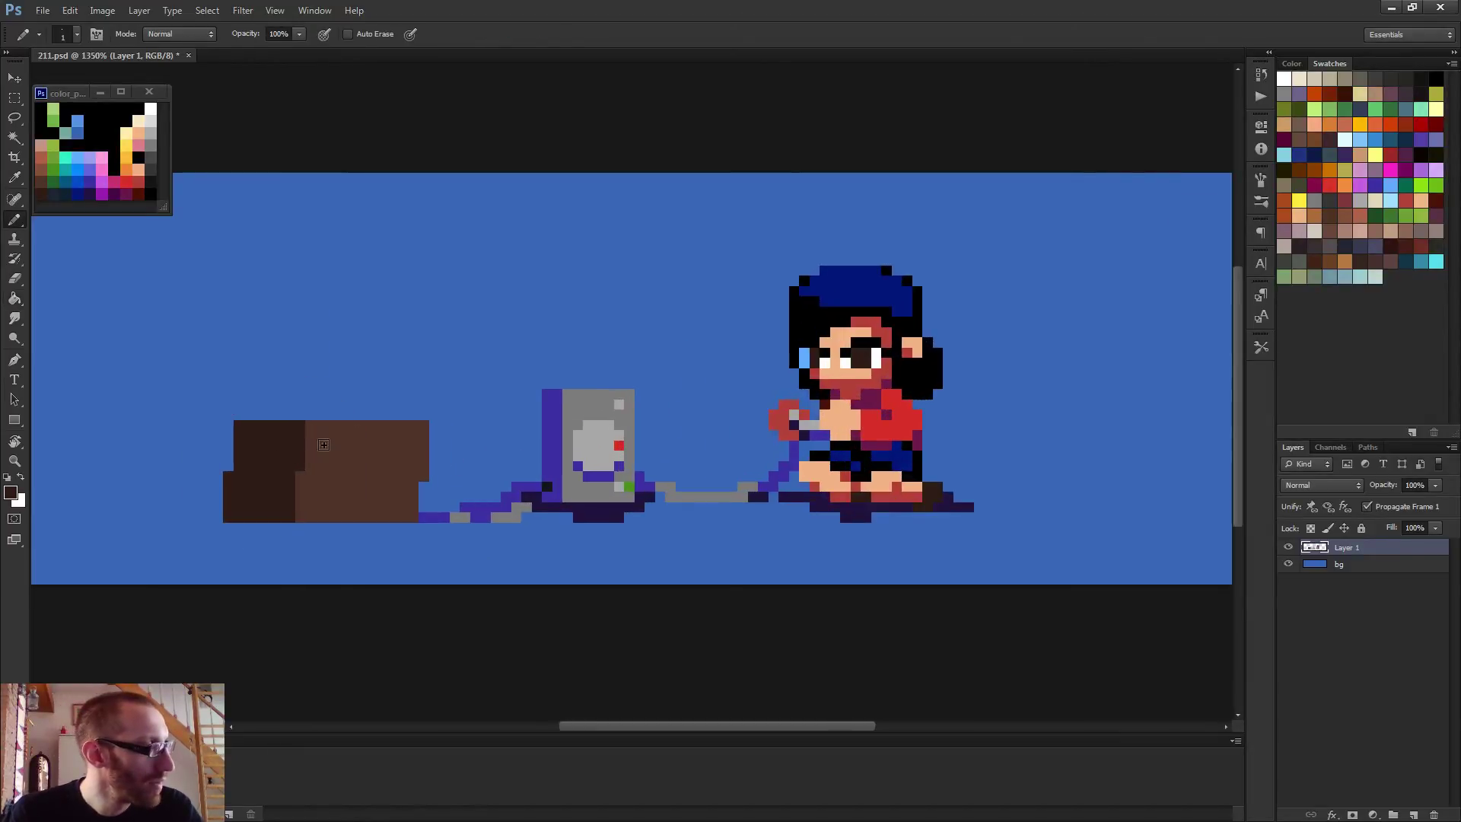
drag(323, 444, 412, 444)
mouse_move(319, 435)
mouse_down()
mouse_move(394, 436)
mouse_move(319, 491)
mouse_move(387, 496)
mouse_move(317, 518)
mouse_up()
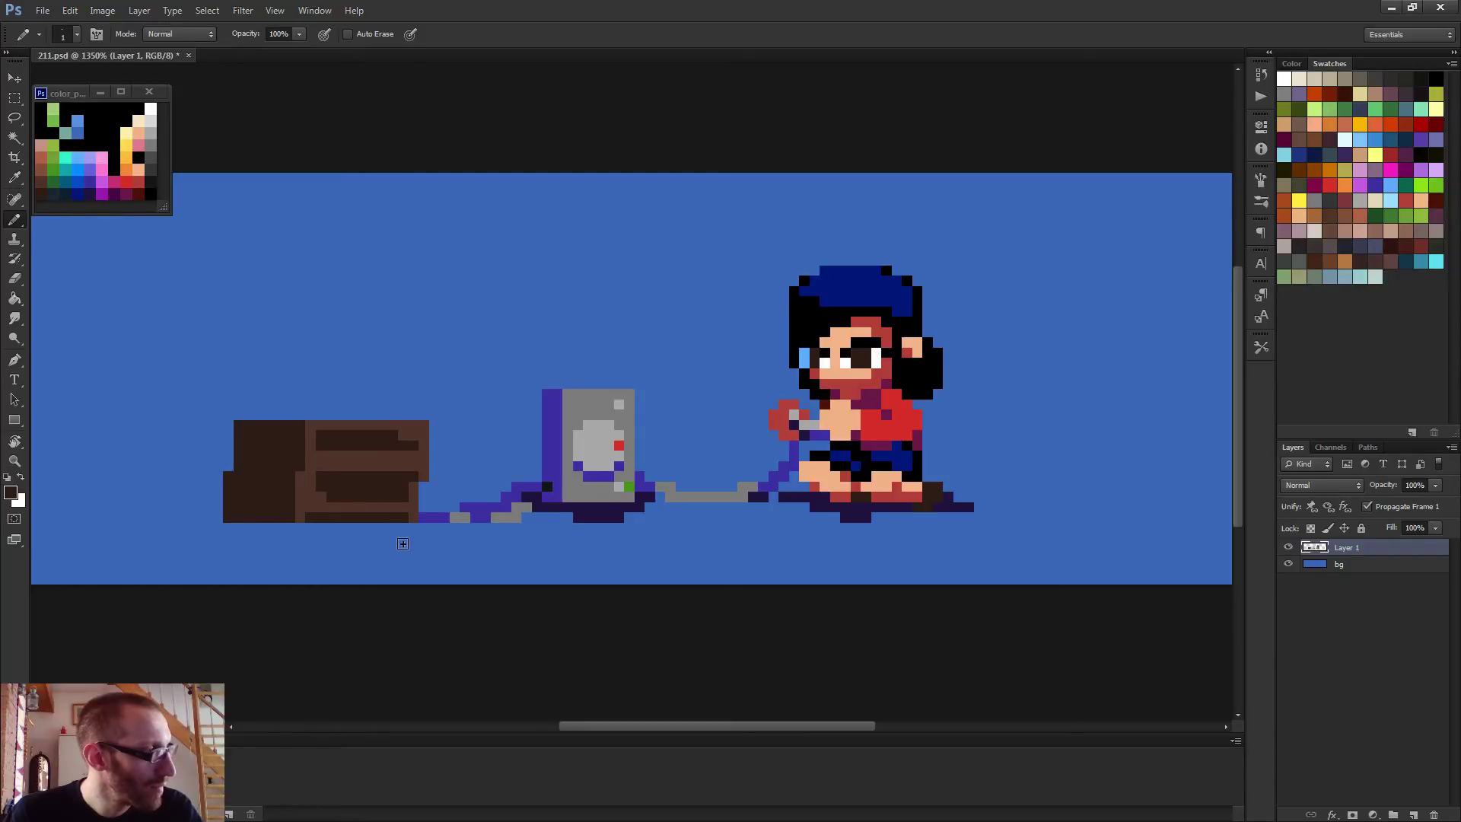
scroll(403, 543, down, 3)
scroll(411, 548, up, 2)
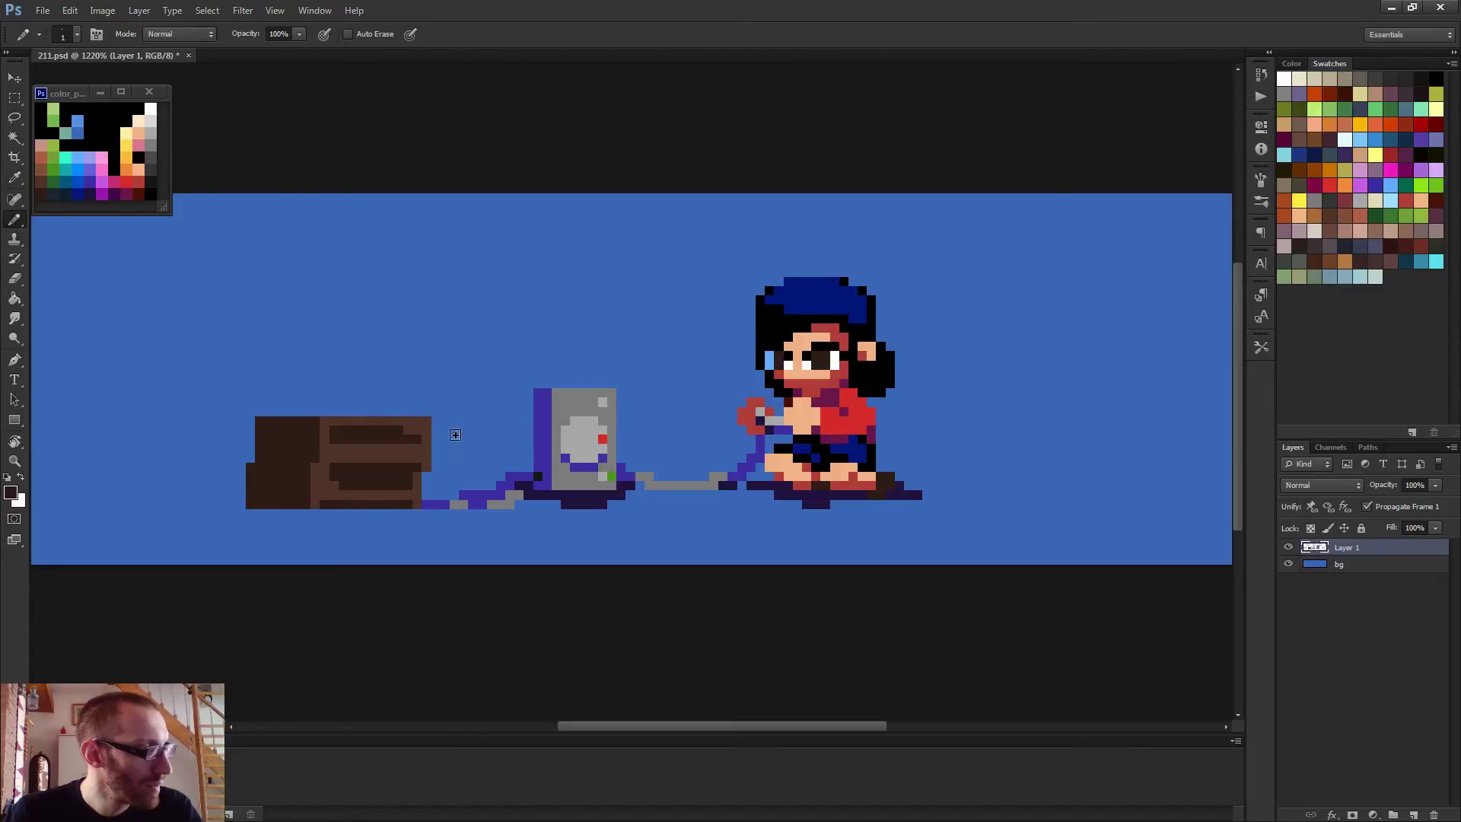
scroll(465, 451, down, 2)
scroll(465, 450, down, 2)
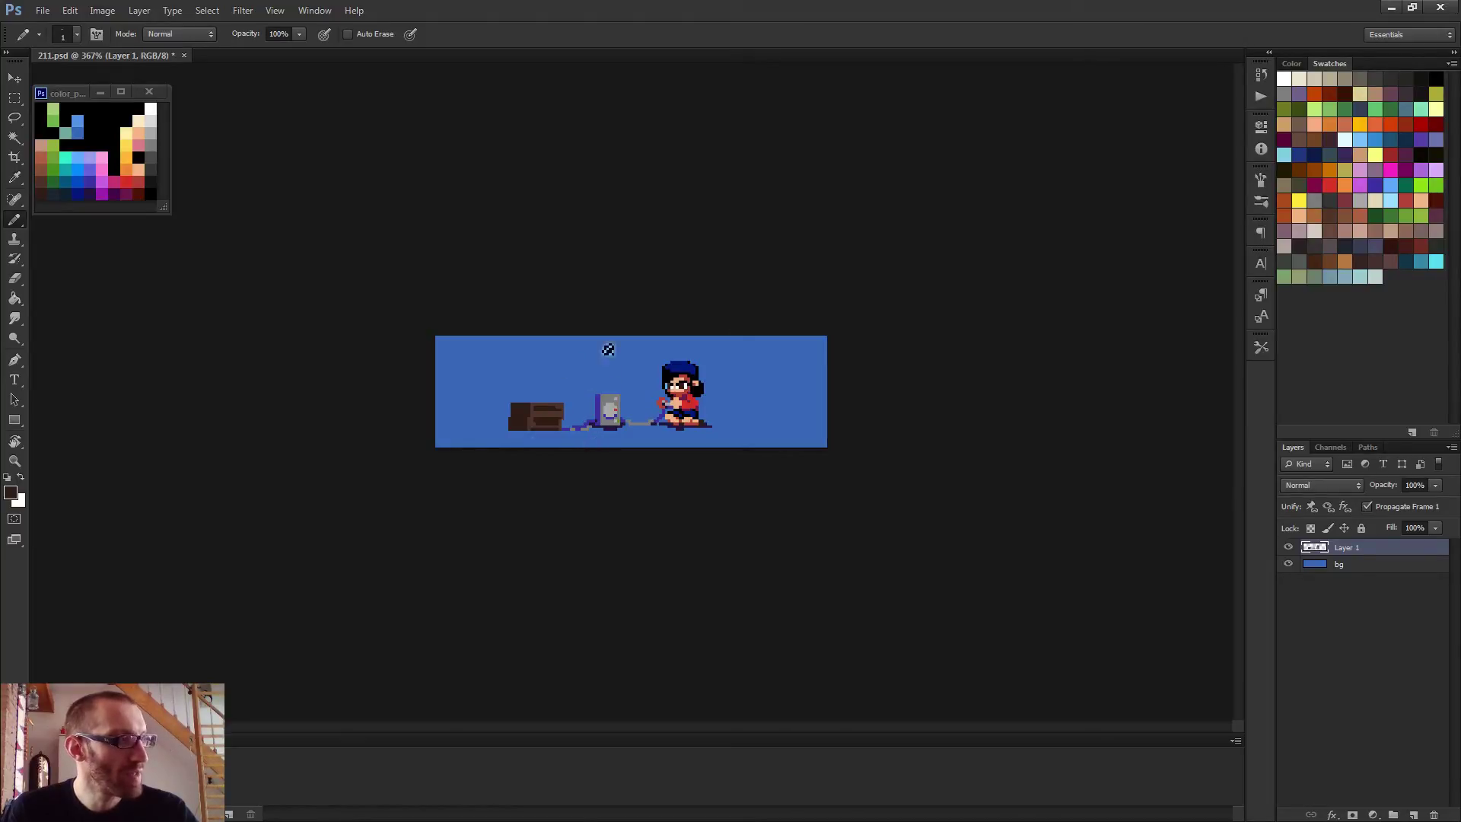
Select the console with a rectangular marquee, move it down 2 pixels and deselect it
key(m)
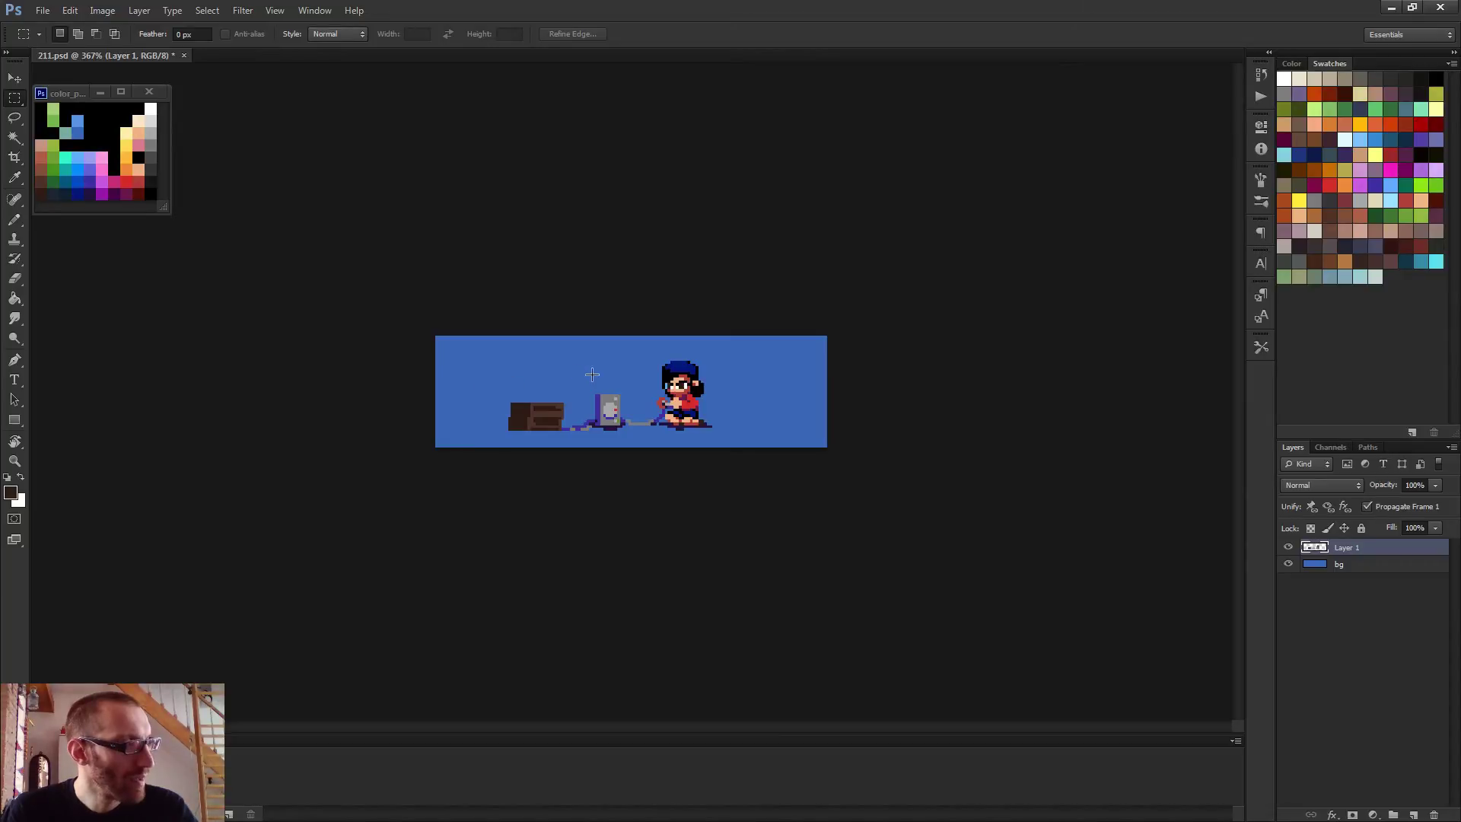
drag(592, 374, 626, 433)
key(ctrl+minus)
key(v)
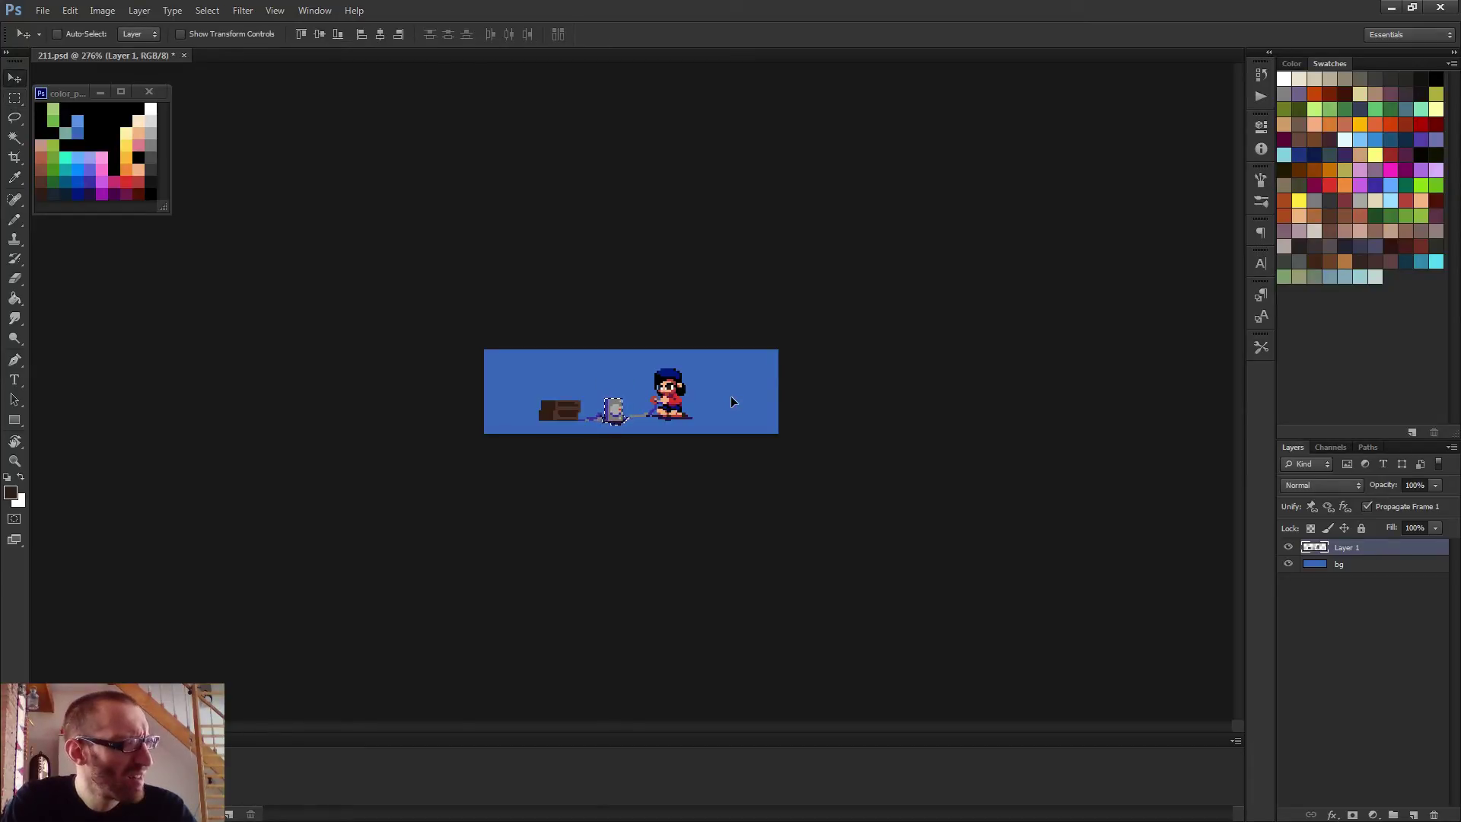
key(ctrl+d)
key(b)
scroll(730, 401, up, 5)
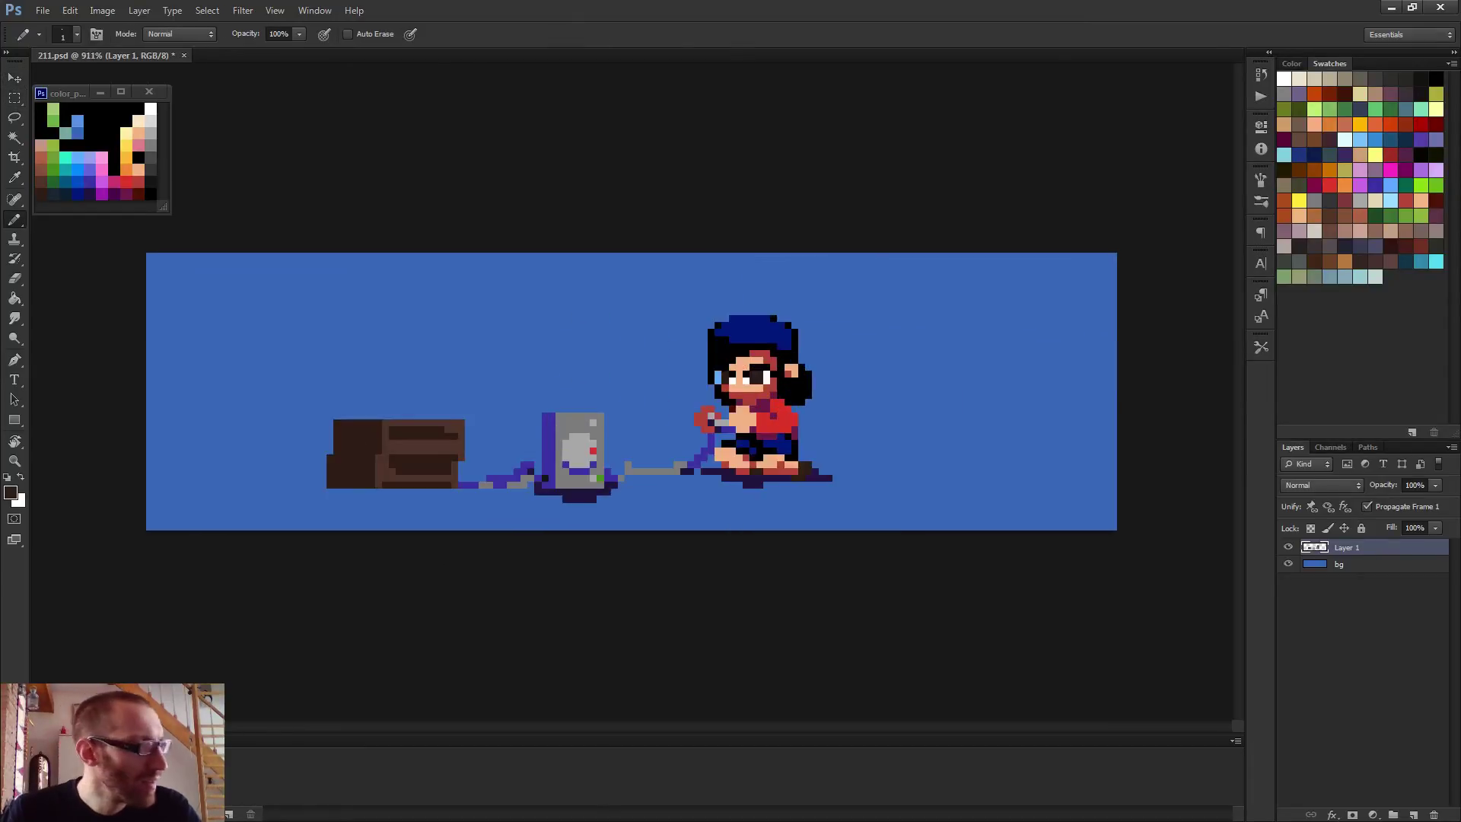
Rework the cable between cabinet and console by erasing stray purple pixels and redrawing its dip in grey and purple
scroll(642, 400, up, 1)
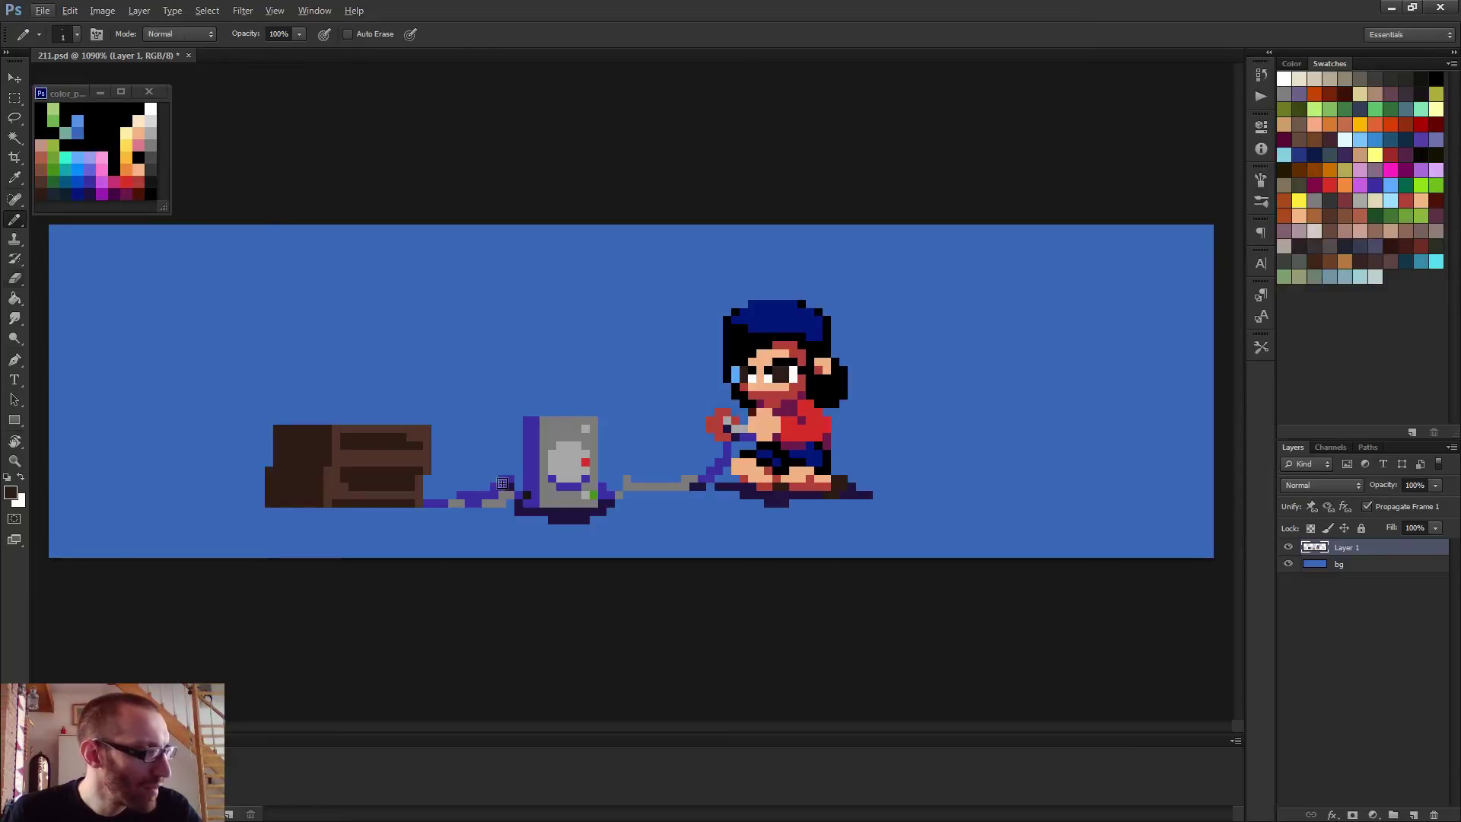
key(e)
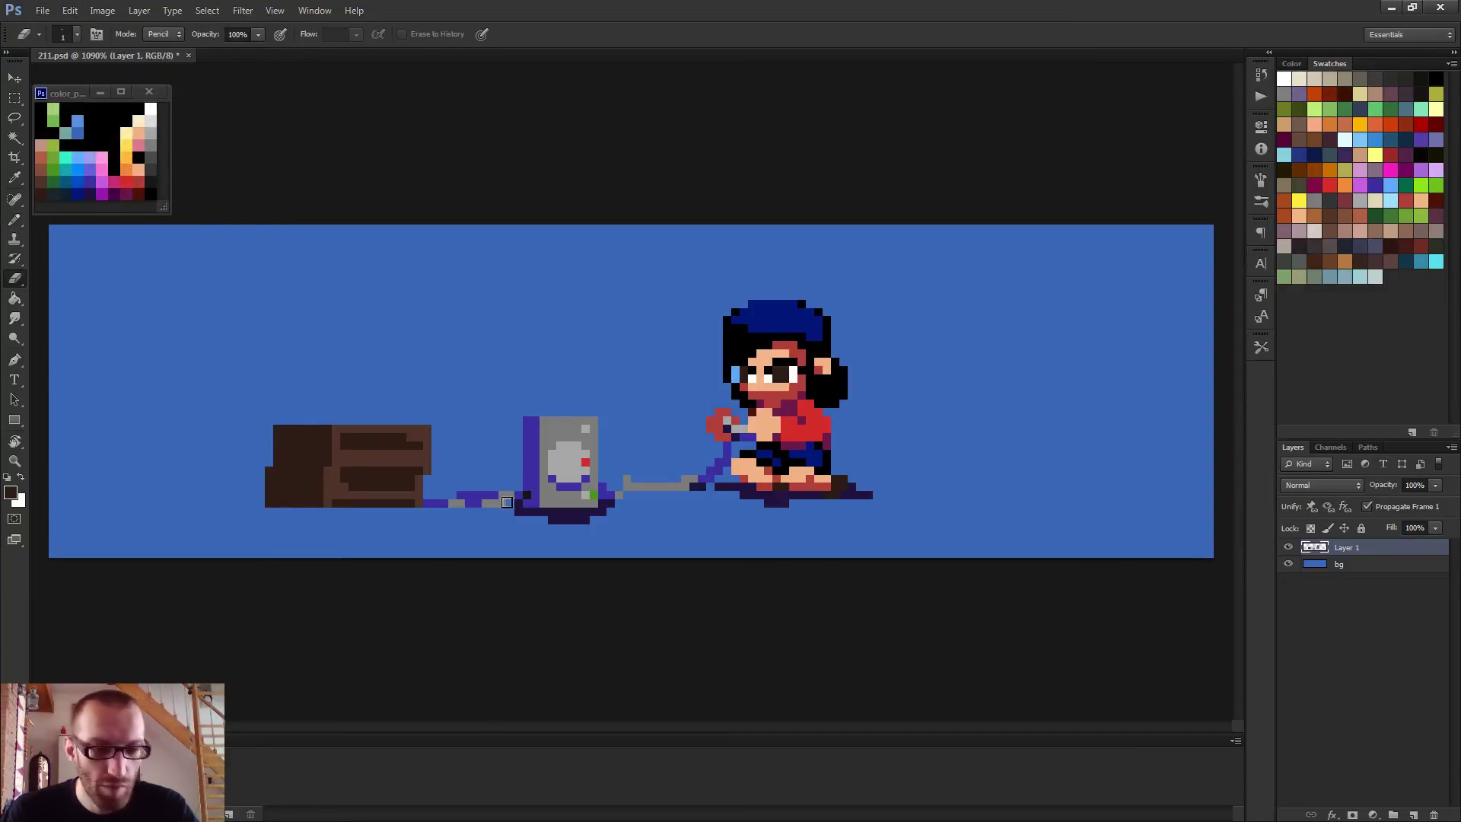
key(b)
alt+click(507, 500)
drag(496, 514, 537, 502)
alt+click(498, 491)
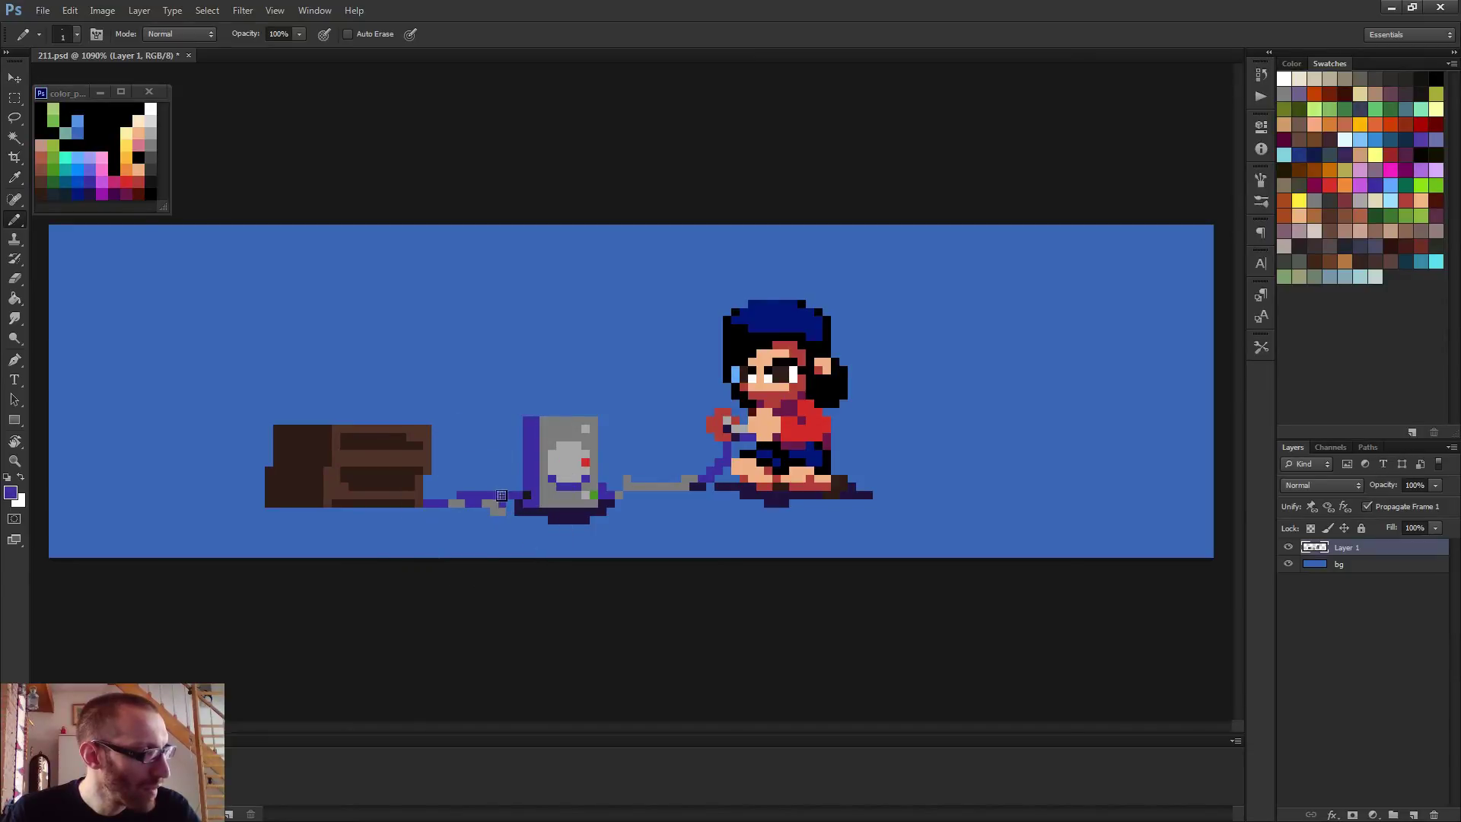
key(e)
key(b)
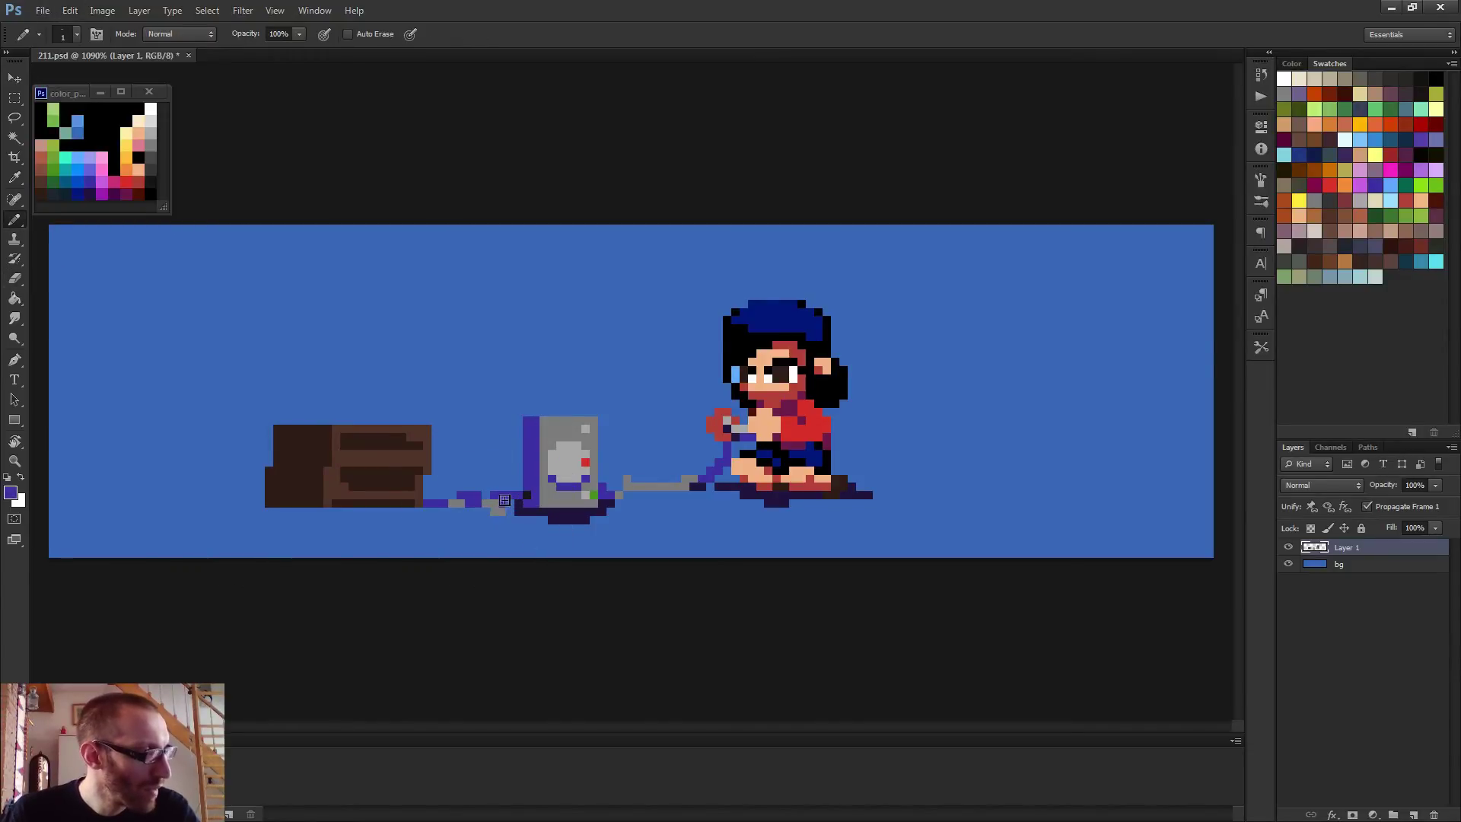
key(e)
click(480, 496)
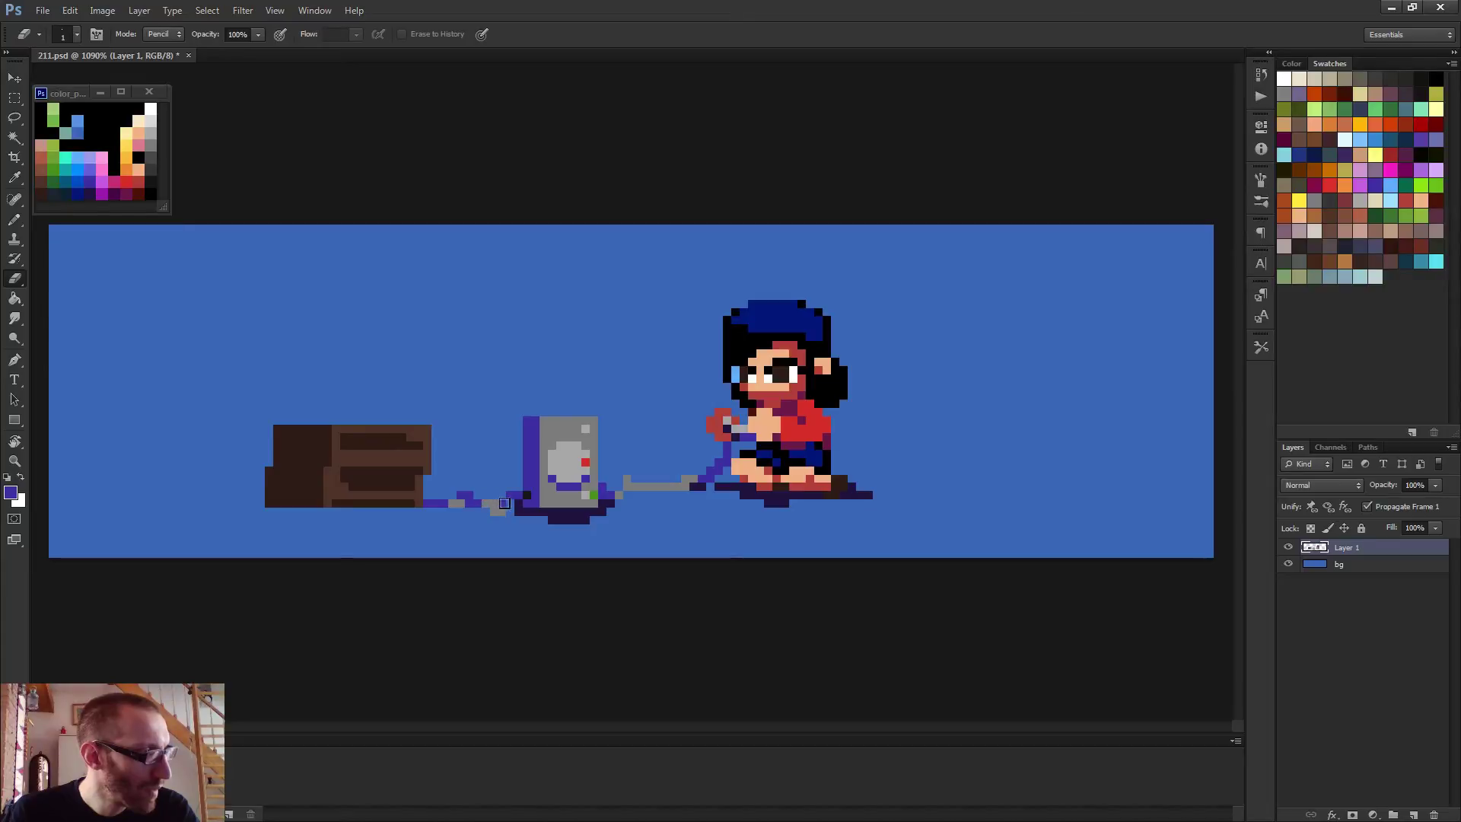
scroll(504, 496, down, 5)
Smooth the grey cable between console and character by adding a grey pixel at its console end and erasing the raised one
key(b)
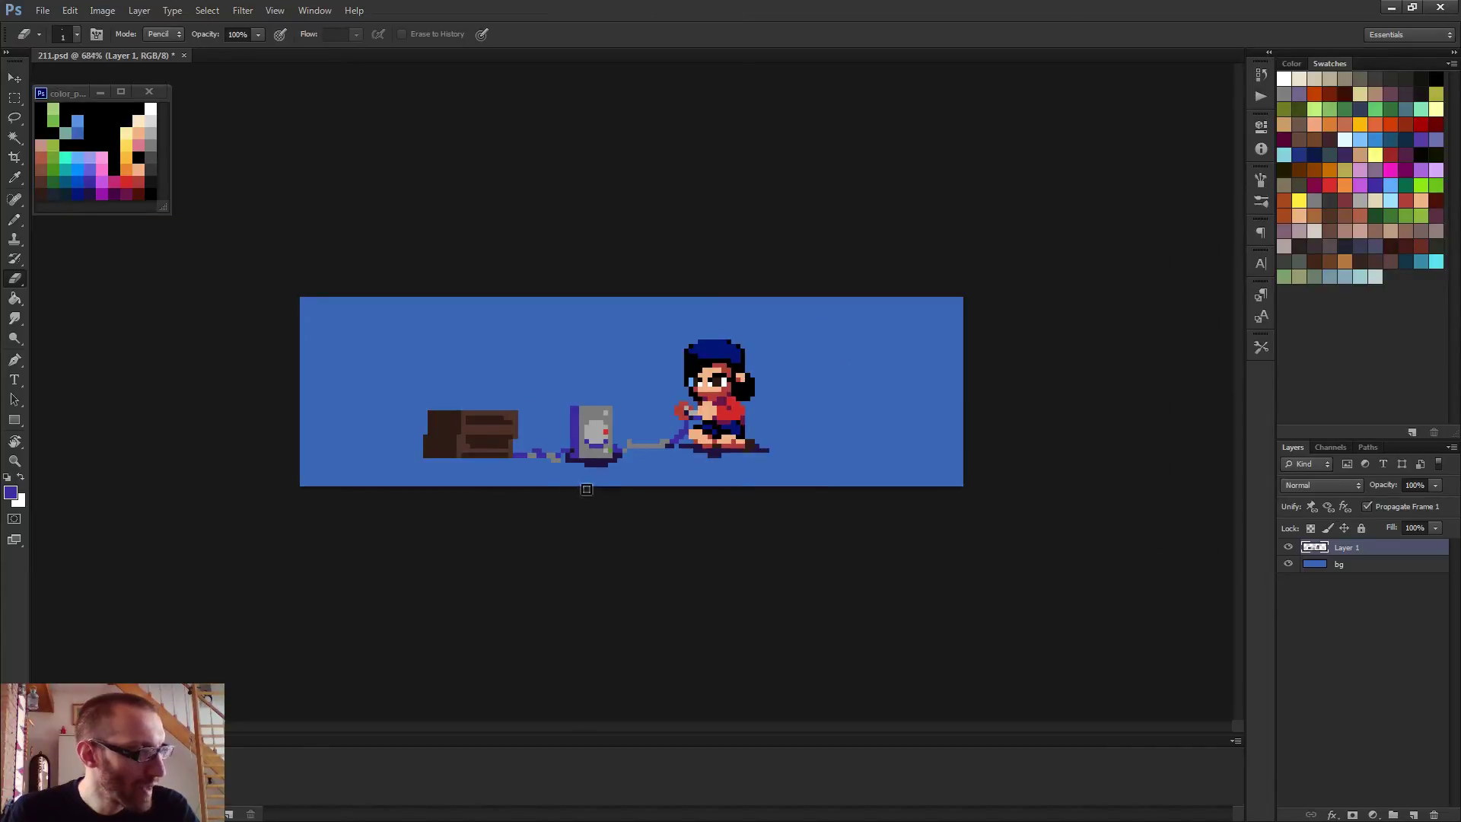
scroll(586, 487, up, 5)
alt+click(506, 512)
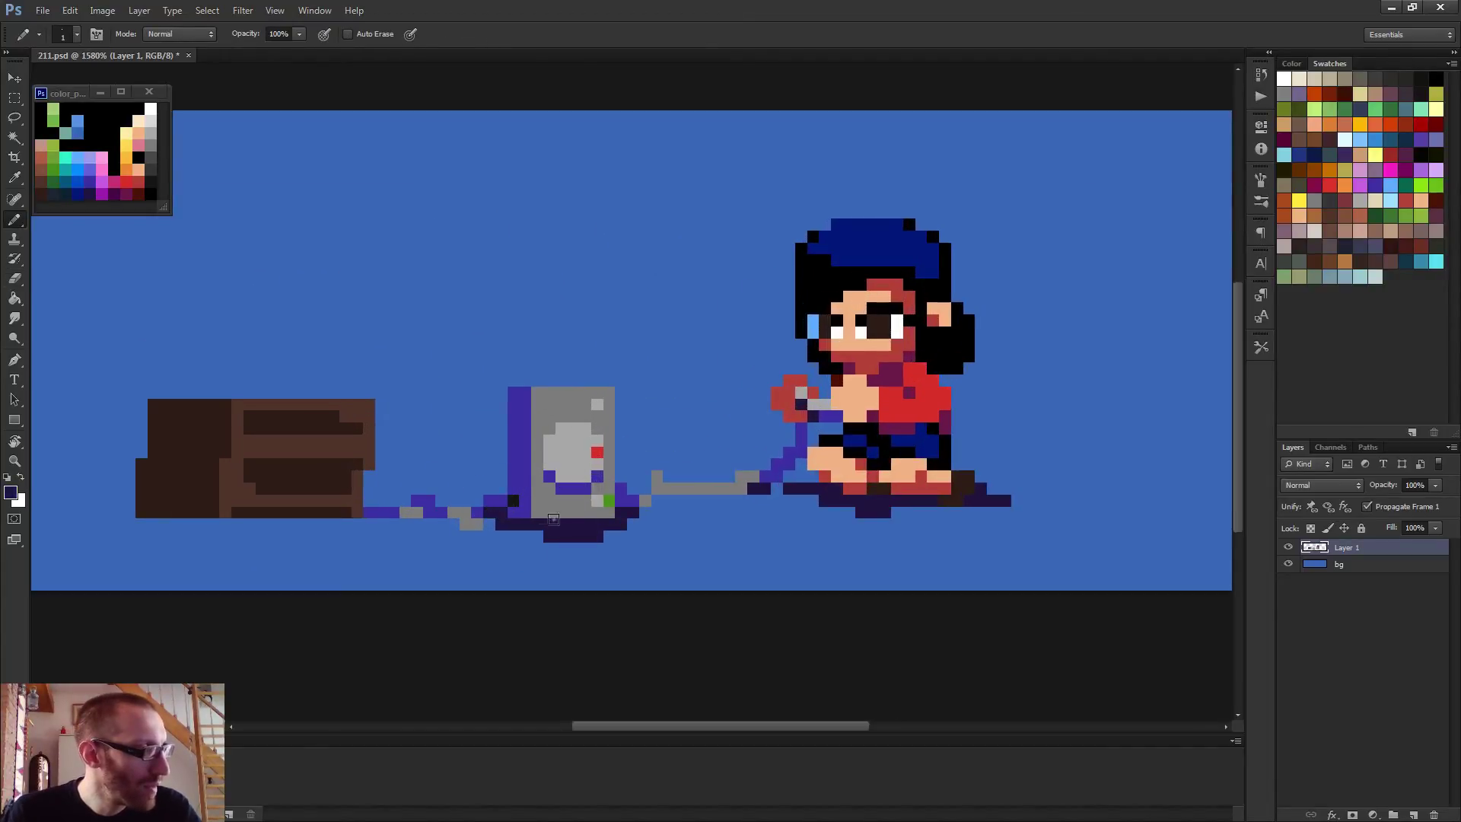
alt+click(488, 504)
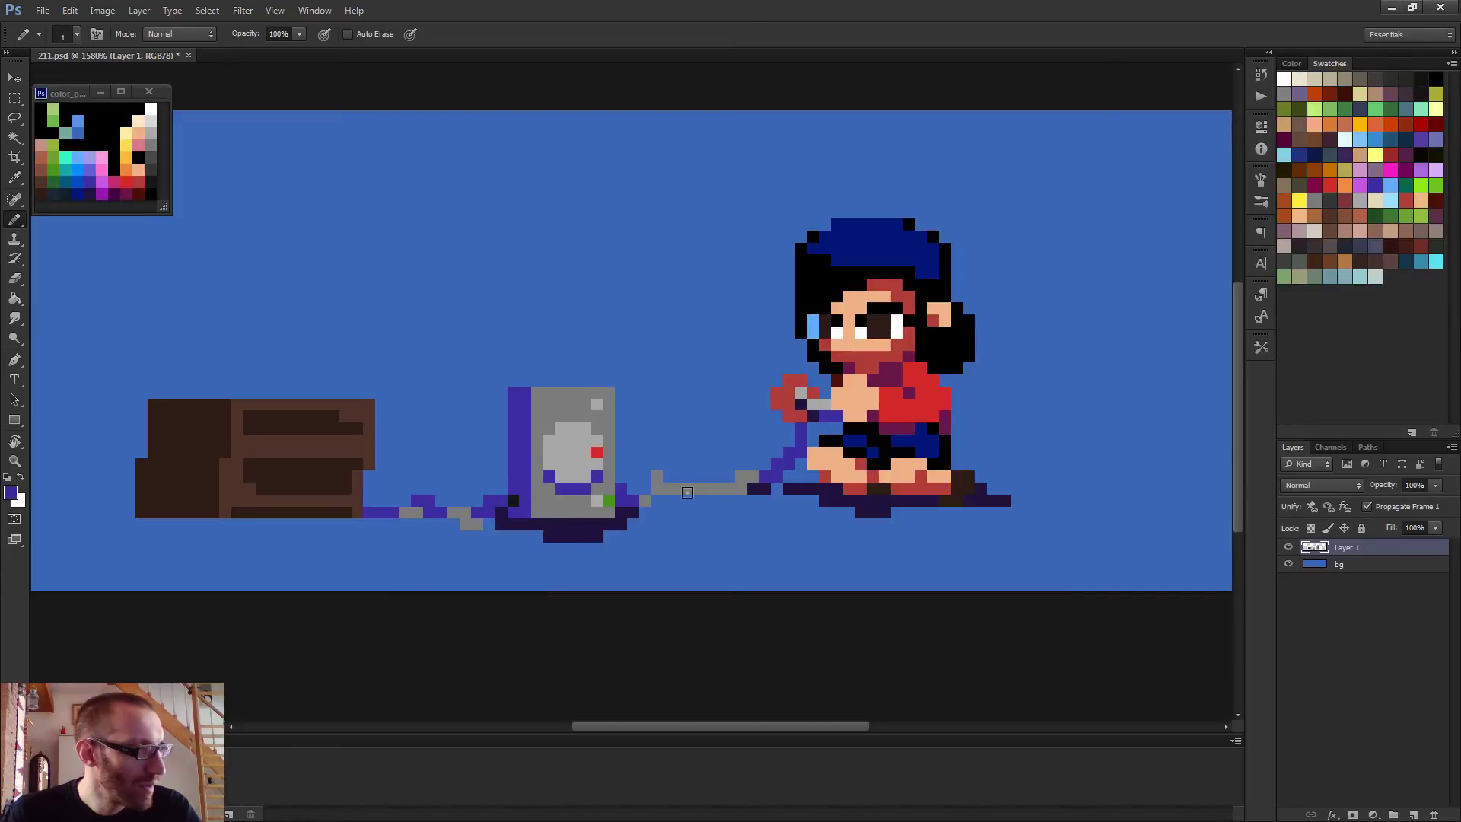
alt+click(663, 486)
click(656, 500)
key(e)
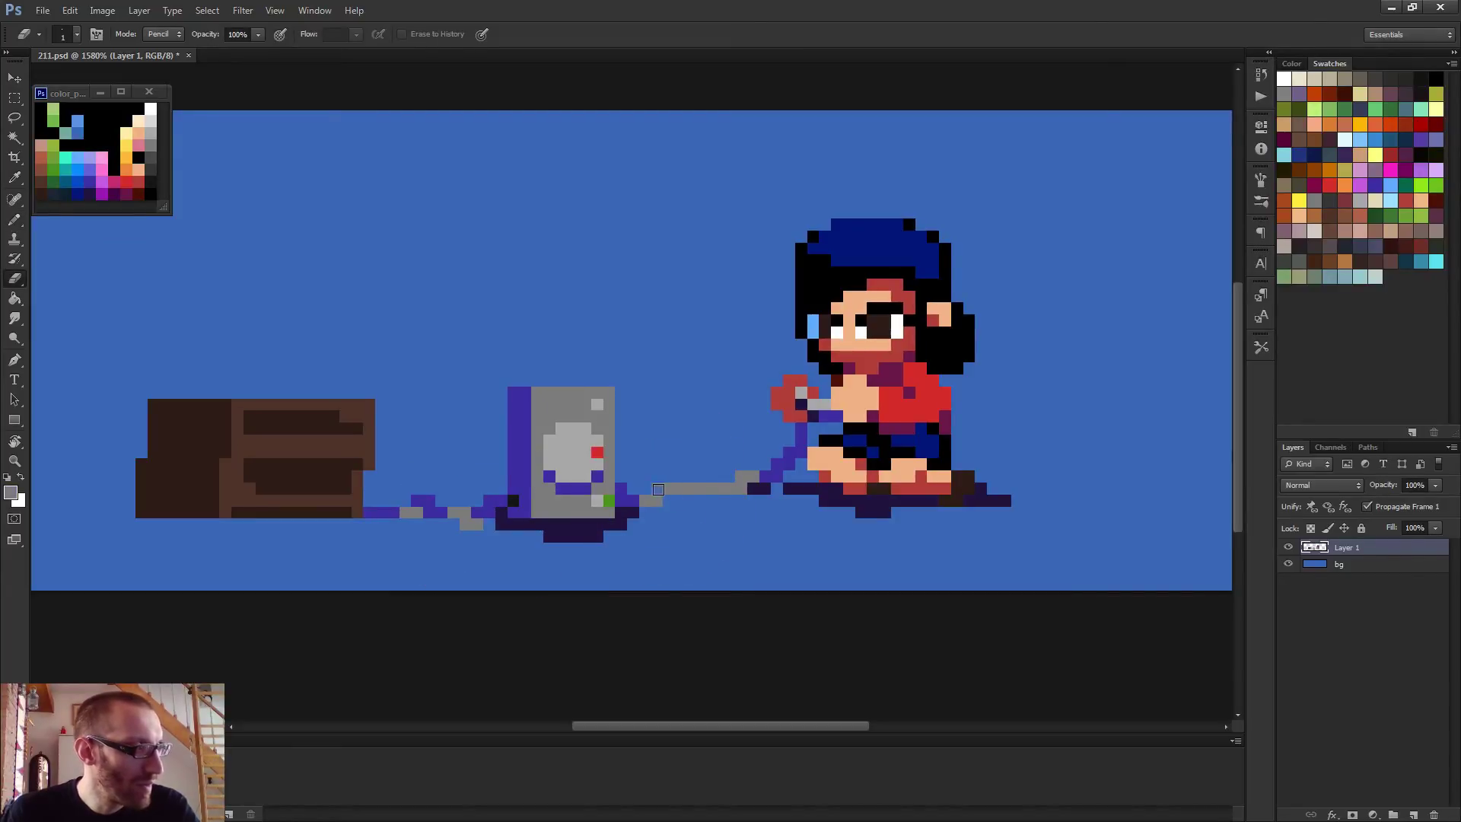
scroll(658, 489, down, 5)
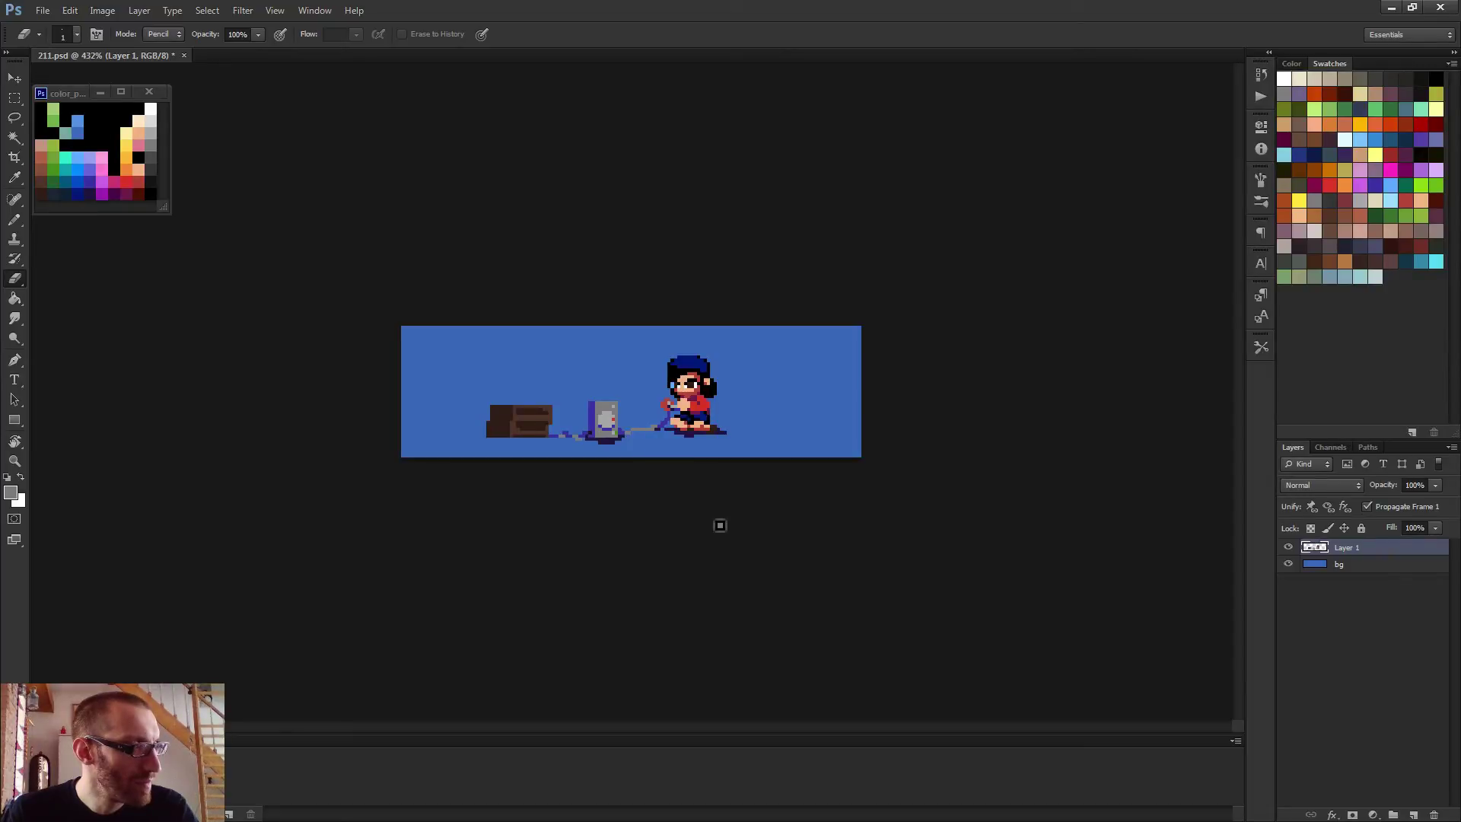
Erase the lower row of the console's shadow and lengthen the remaining dark purple line on both sides
scroll(620, 516, up, 2)
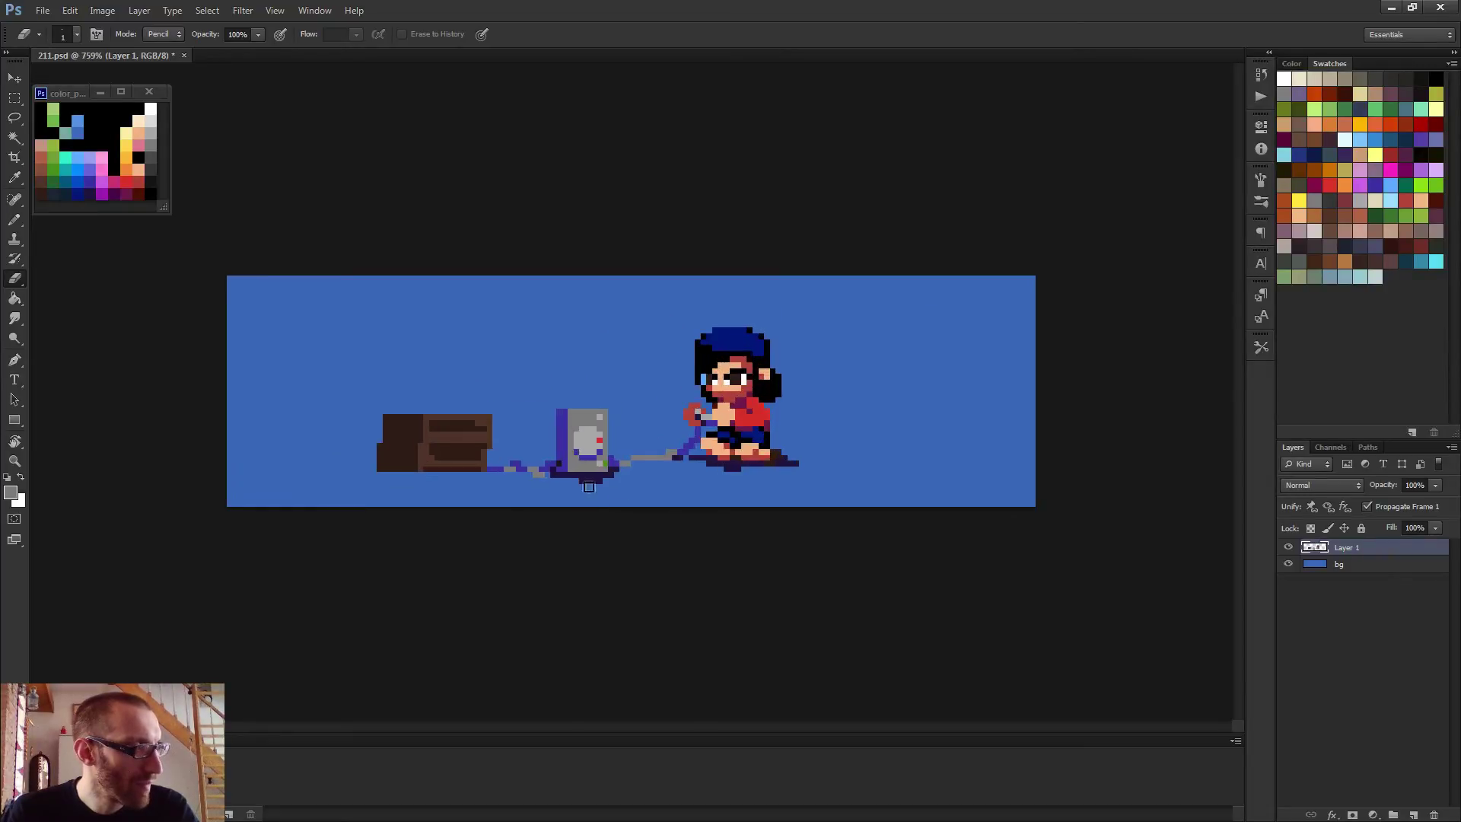
key(b)
scroll(616, 497, up, 2)
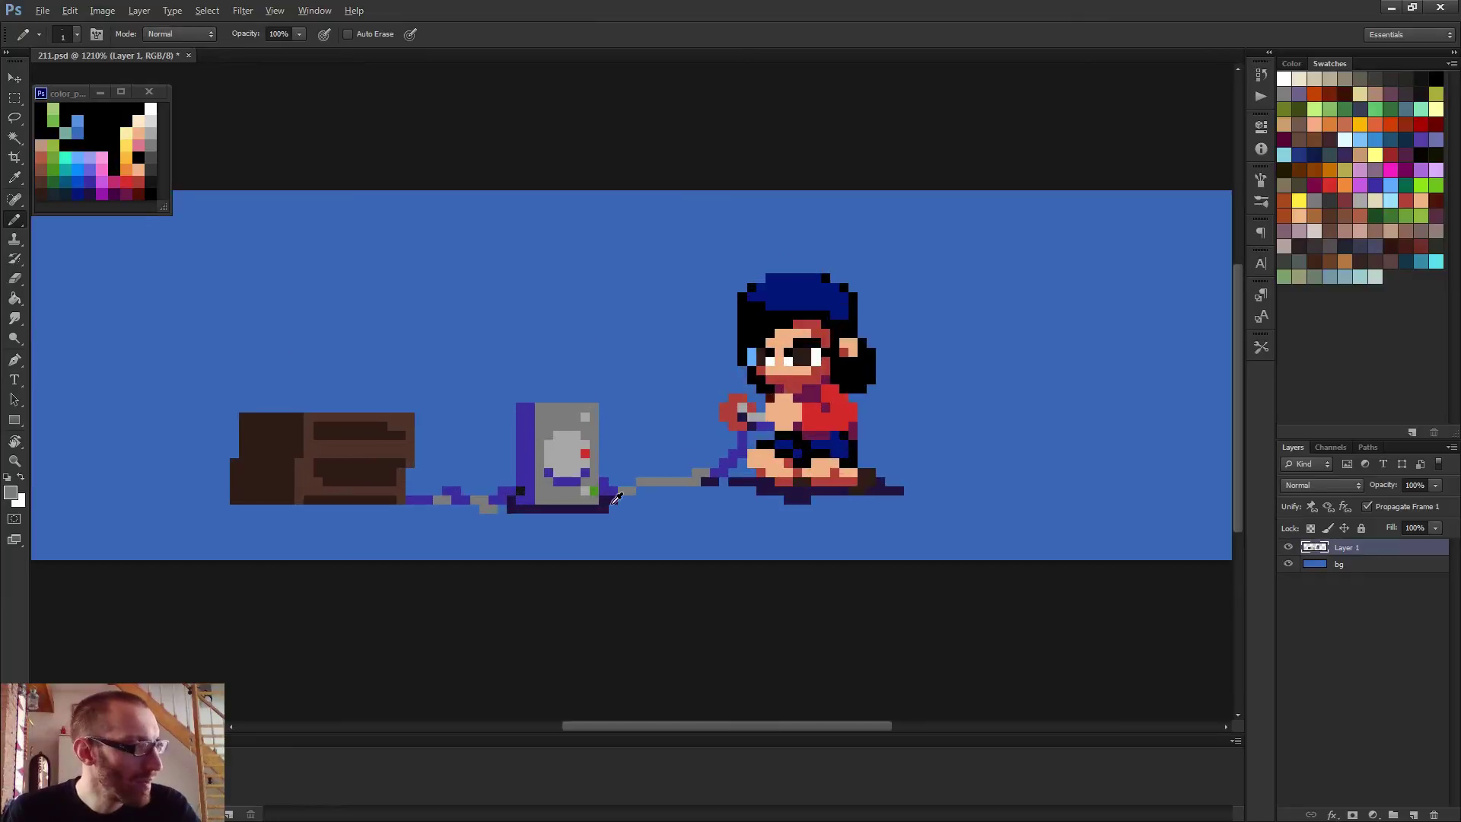
alt+click(610, 504)
drag(617, 509, 634, 508)
click(502, 508)
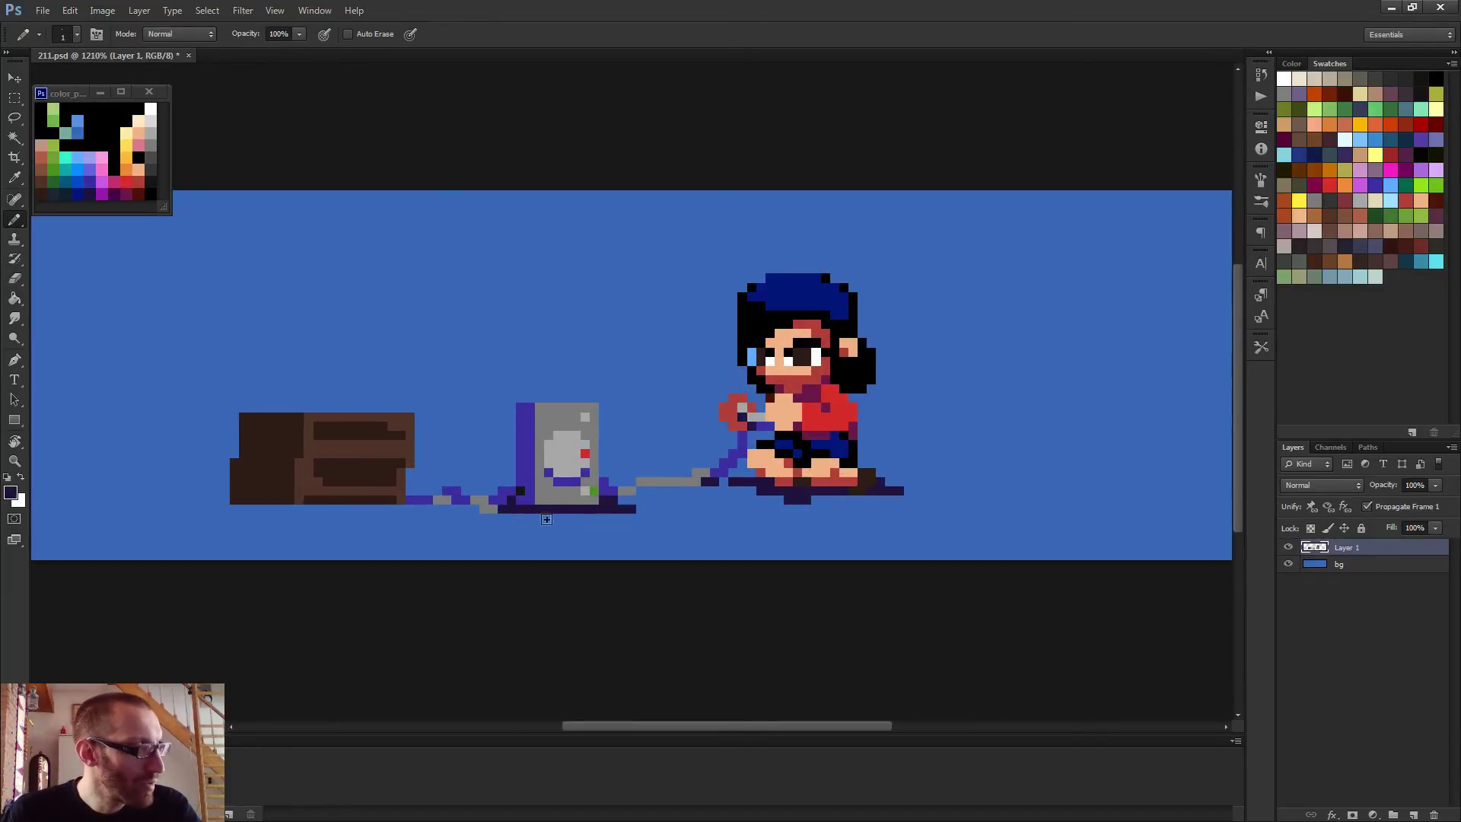
scroll(546, 519, down, 2)
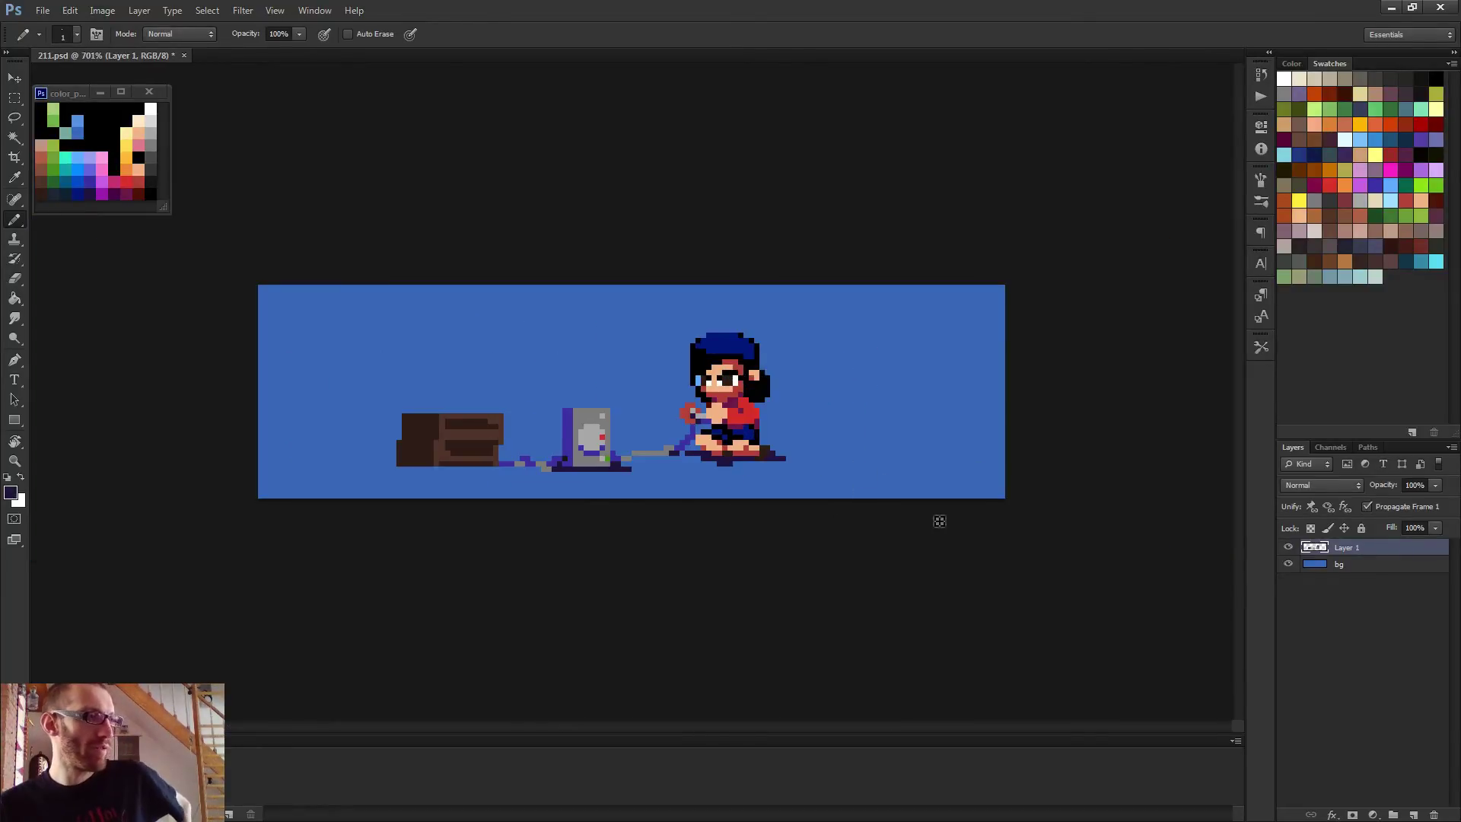
scroll(799, 503, down, 1)
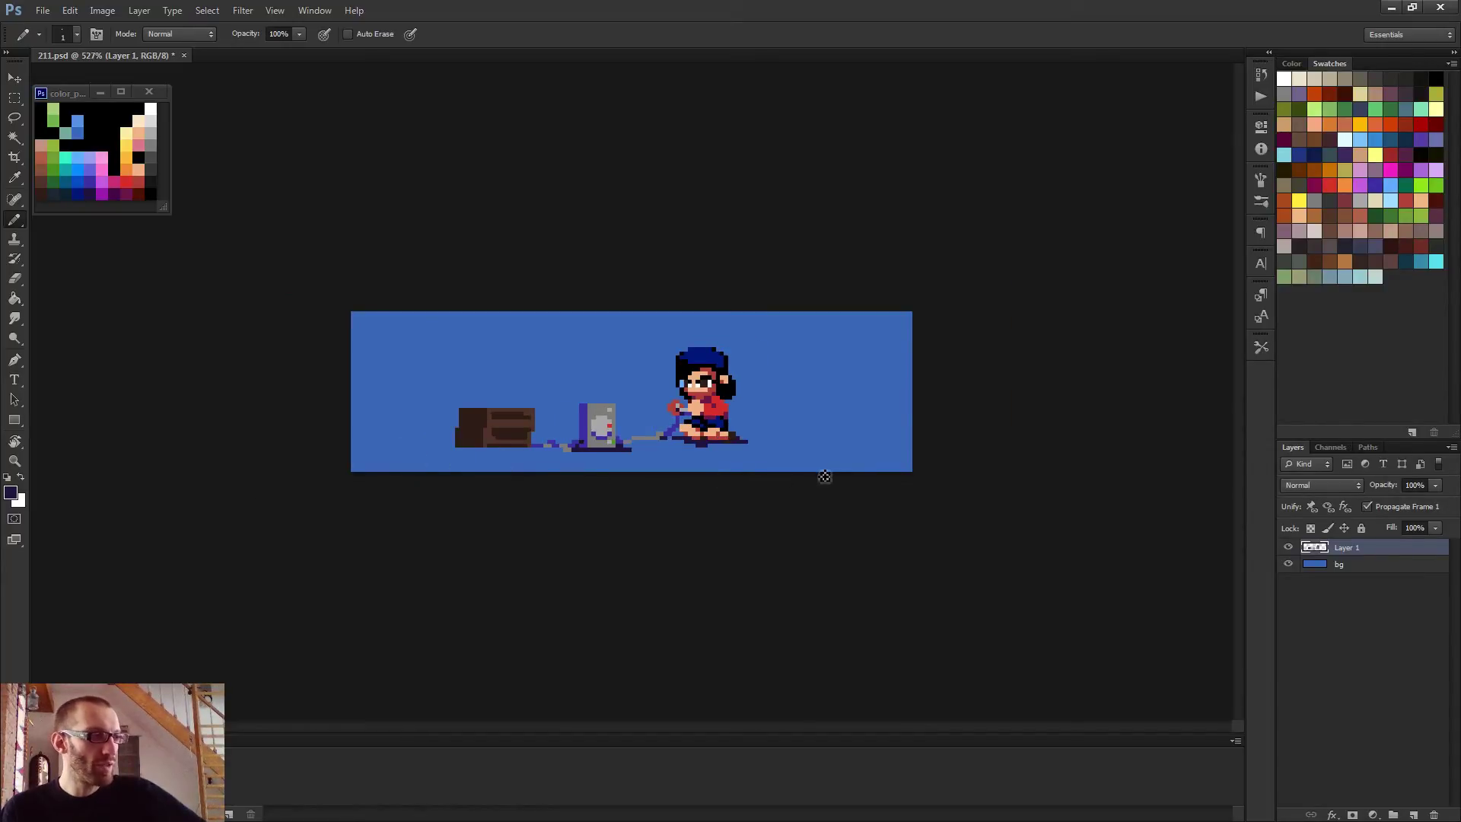
key(m)
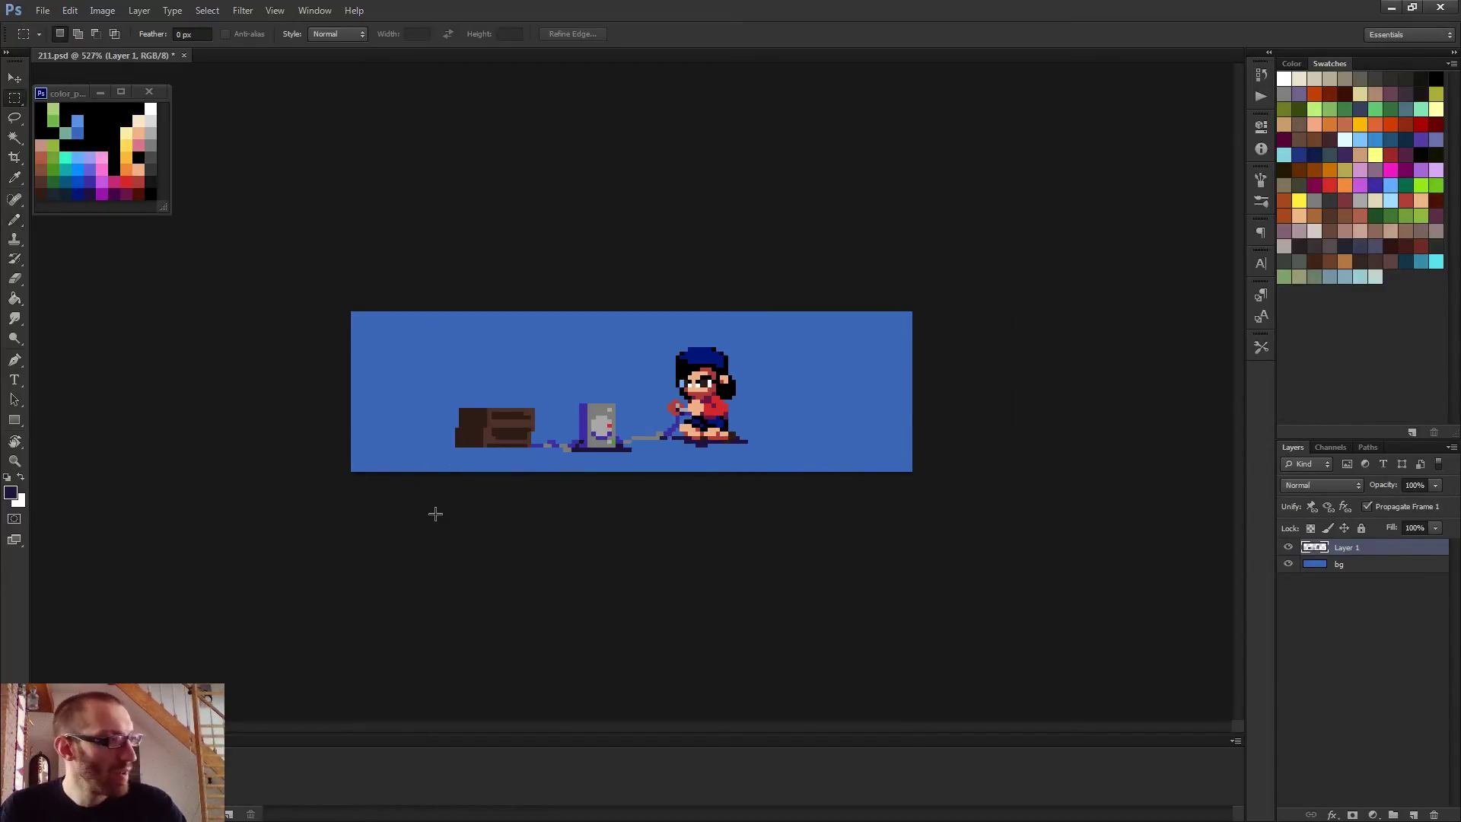
drag(403, 471, 801, 449)
click(816, 445)
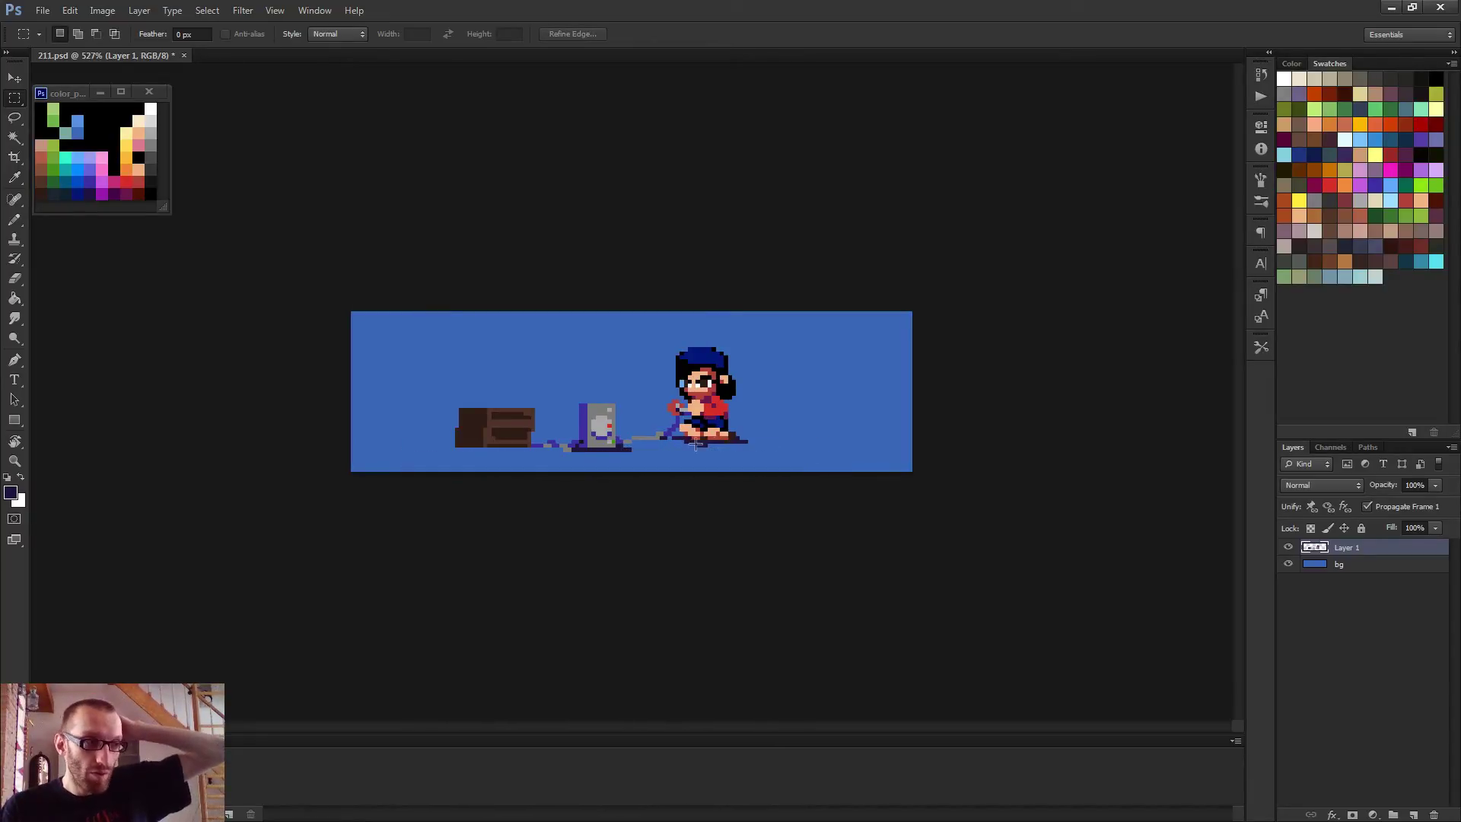
Draw the TV's black outline above the brown cabinet, with stepped corners and the base line resting on the cabinet top
key(b)
scroll(624, 429, up, 5)
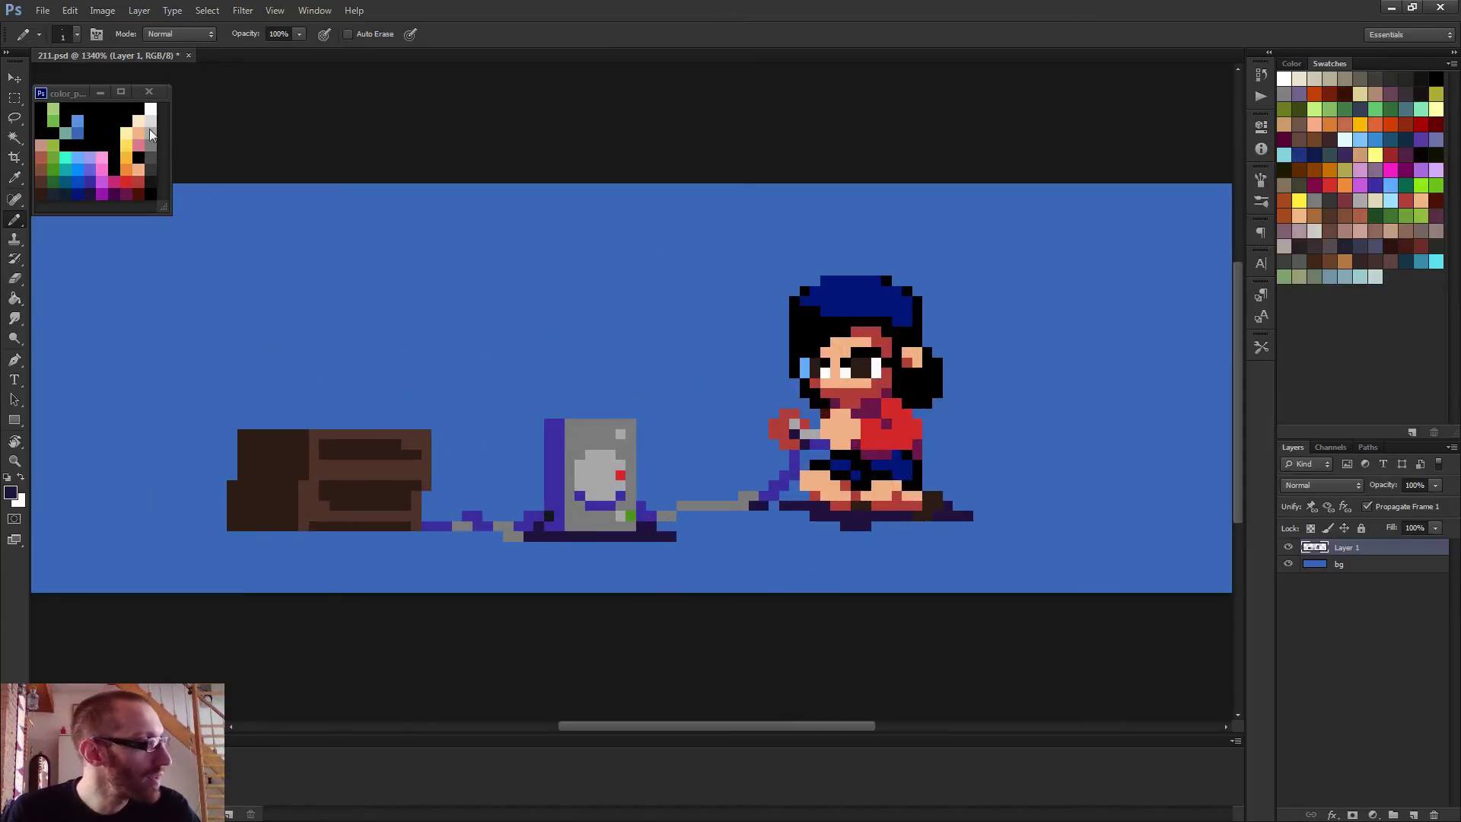
alt+click(112, 132)
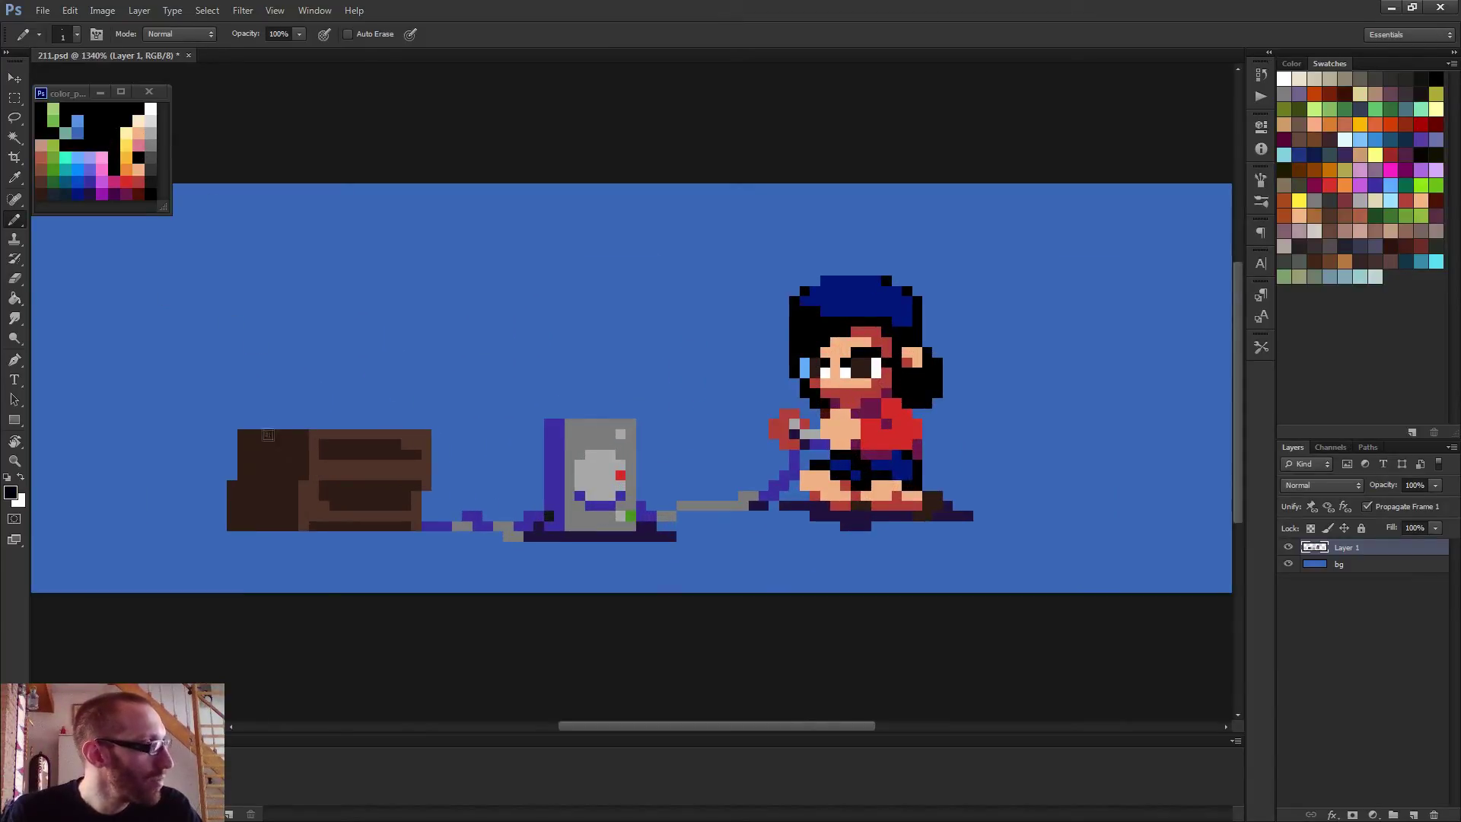
mouse_move(251, 426)
mouse_down()
mouse_move(229, 423)
mouse_move(230, 293)
mouse_move(278, 275)
mouse_move(433, 280)
mouse_up()
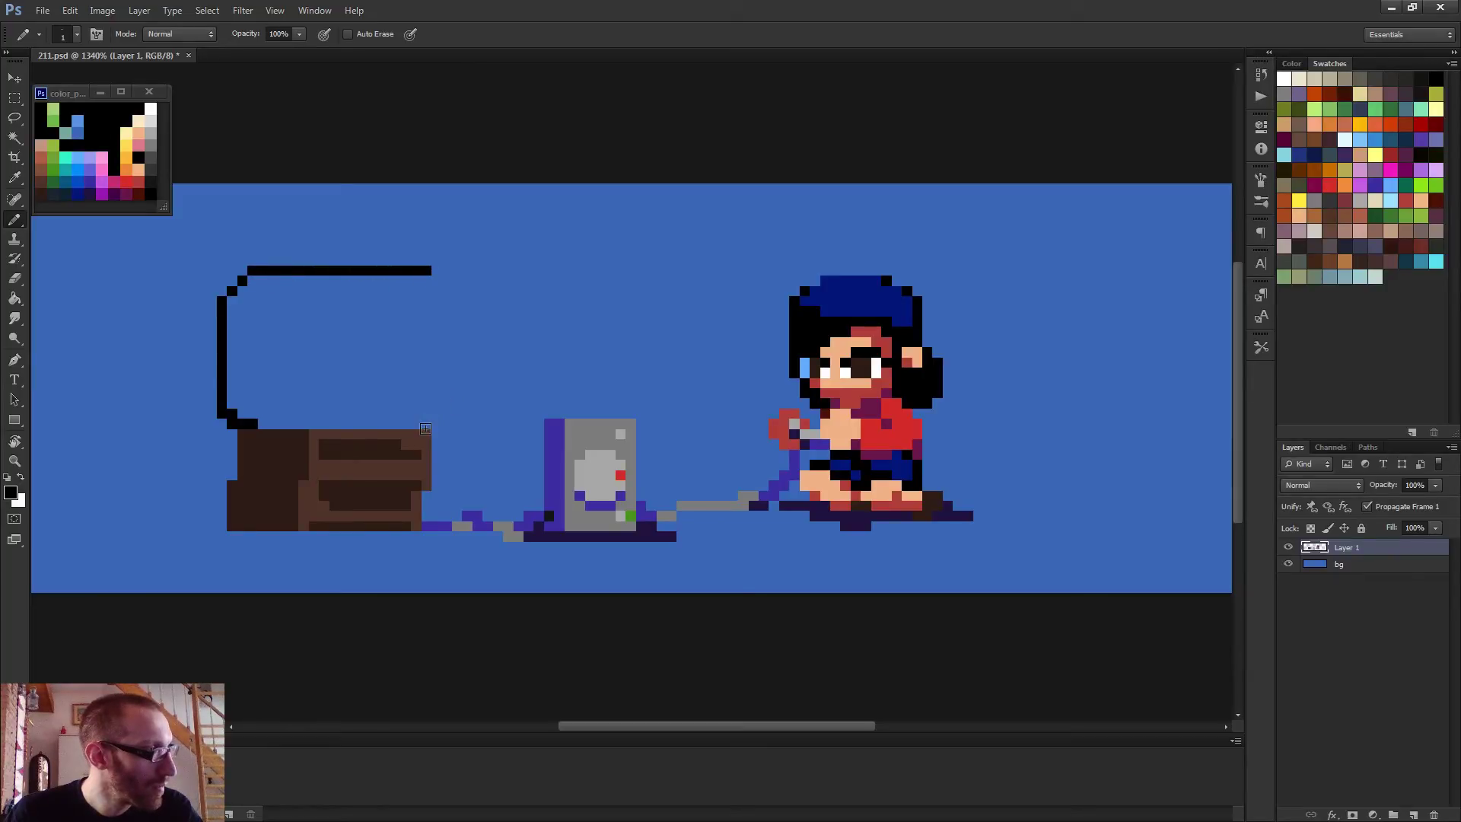
click(426, 425)
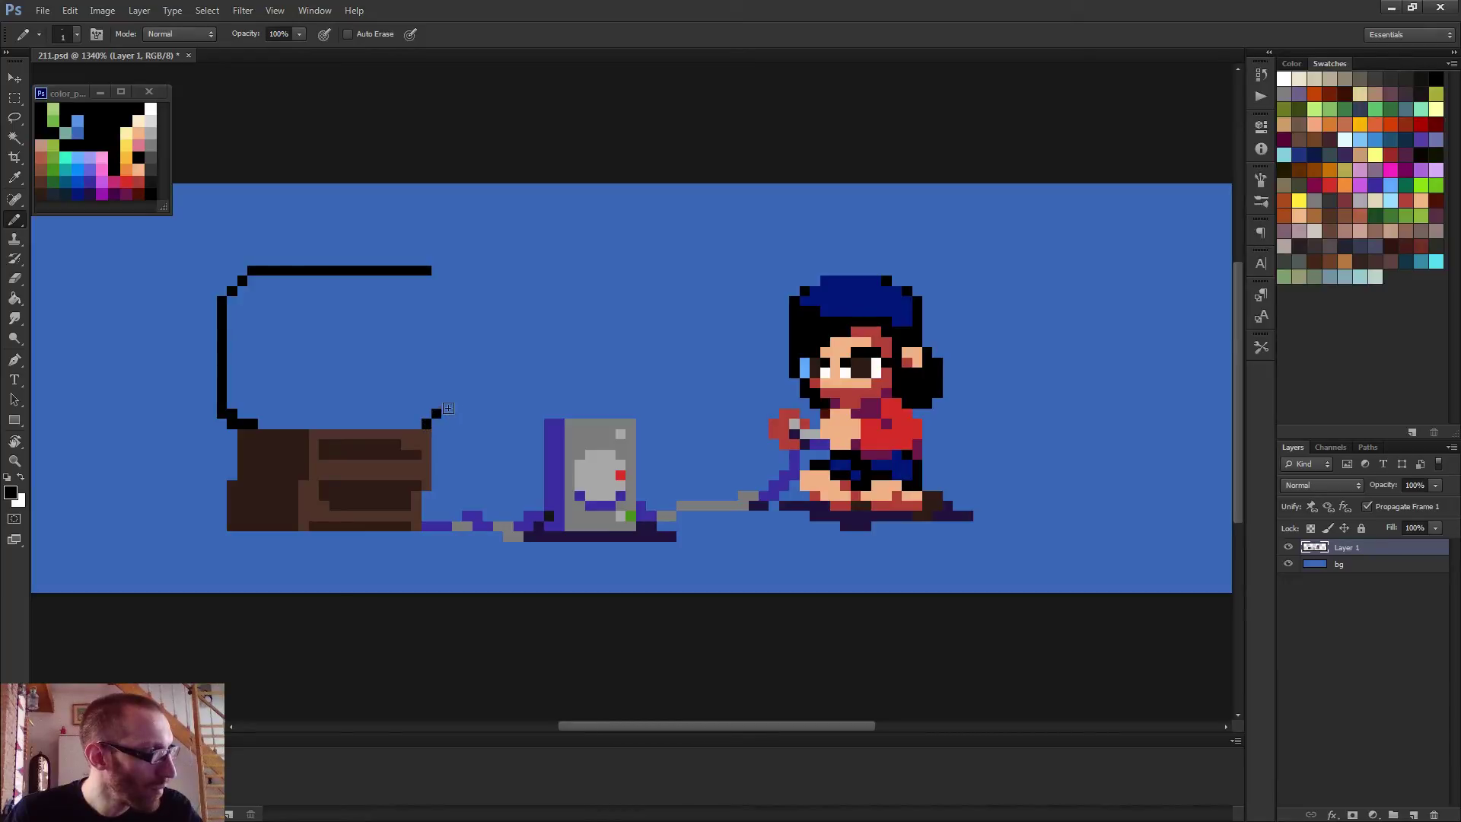
key(ctrl+z)
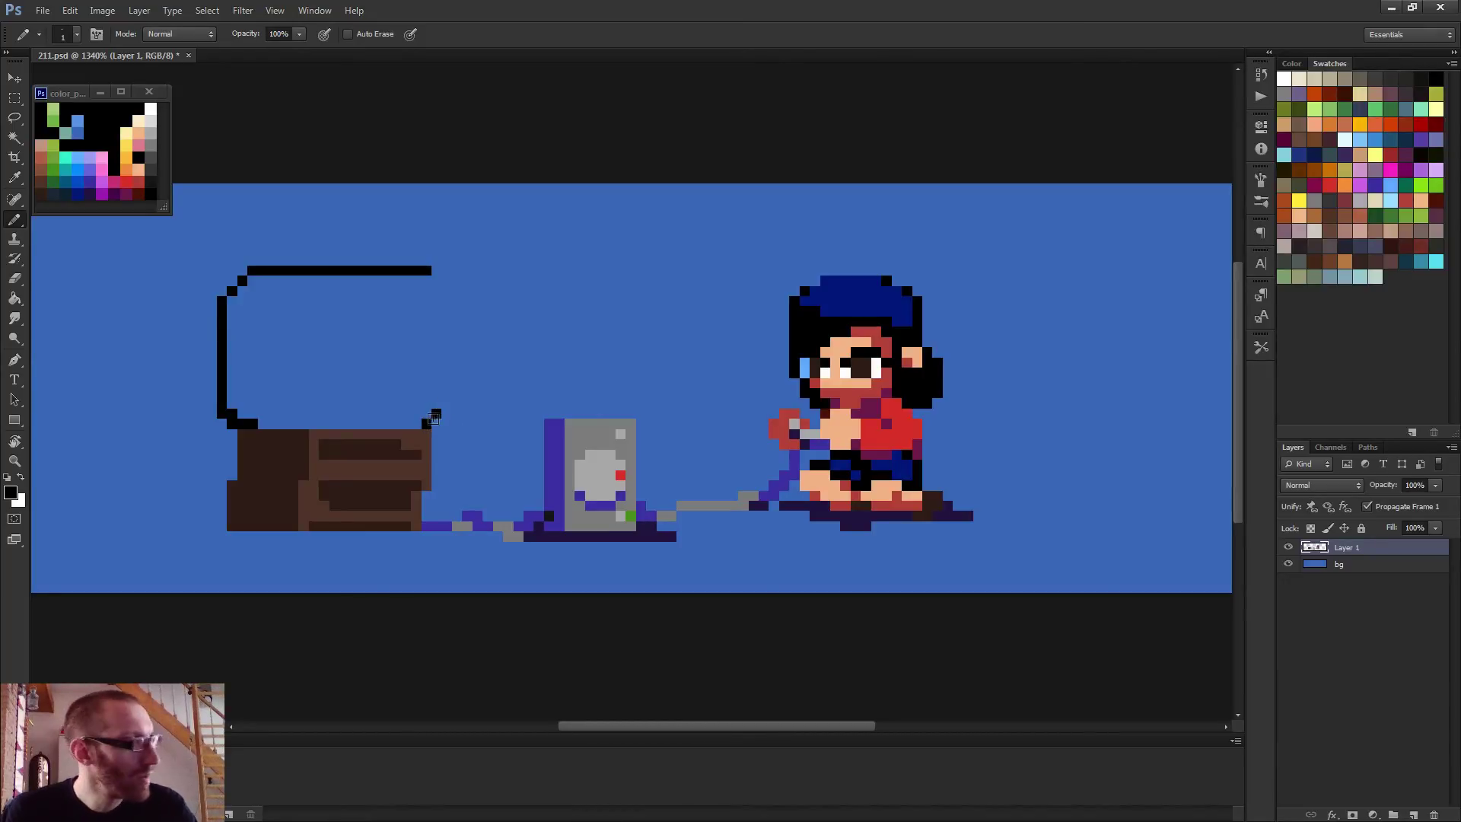
drag(436, 414, 433, 283)
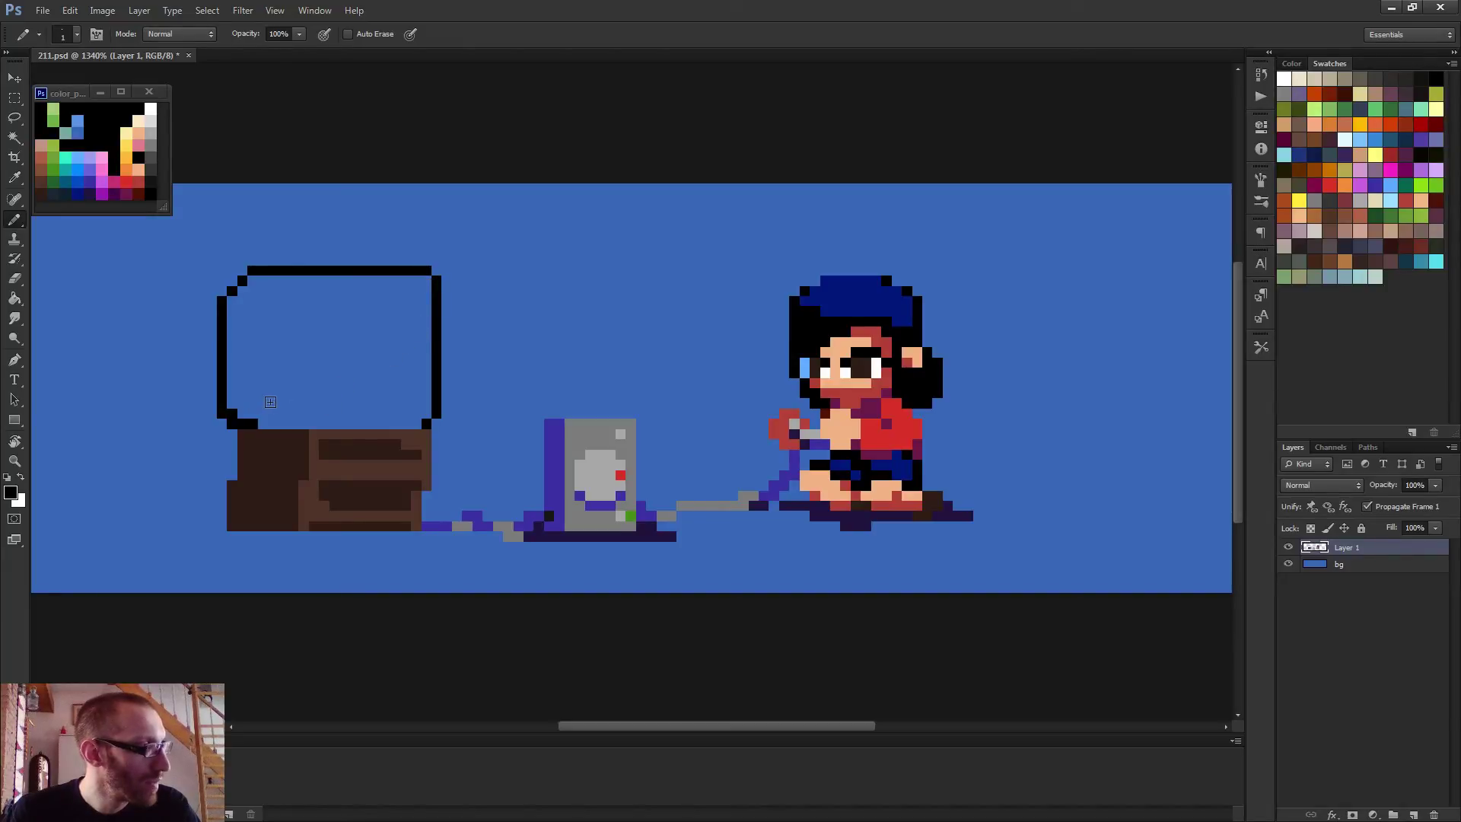
drag(265, 423, 429, 423)
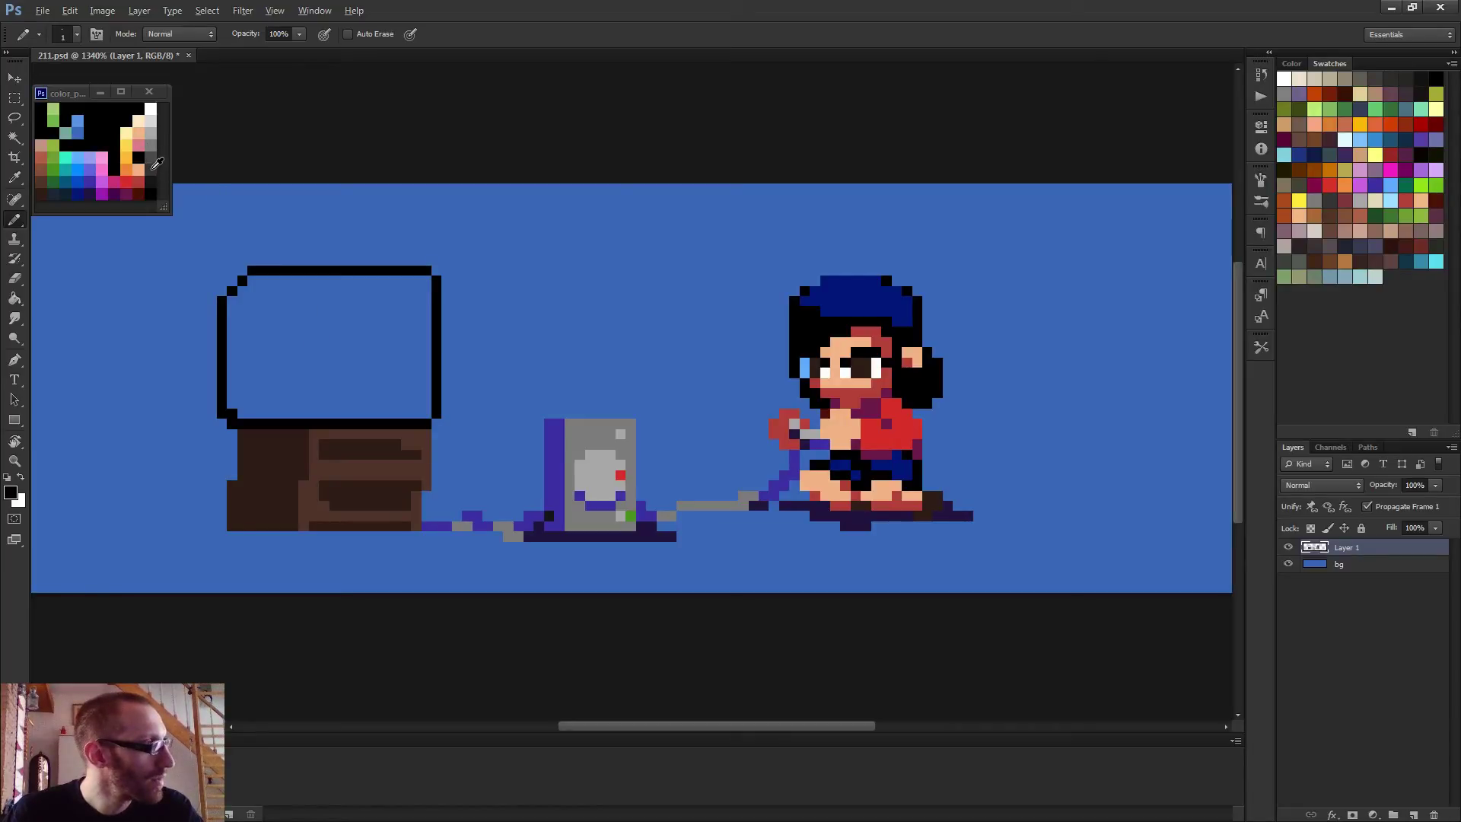
Outline and fill a dark grey screen inside the TV outline, and fill the surrounding casing with black
alt+click(154, 166)
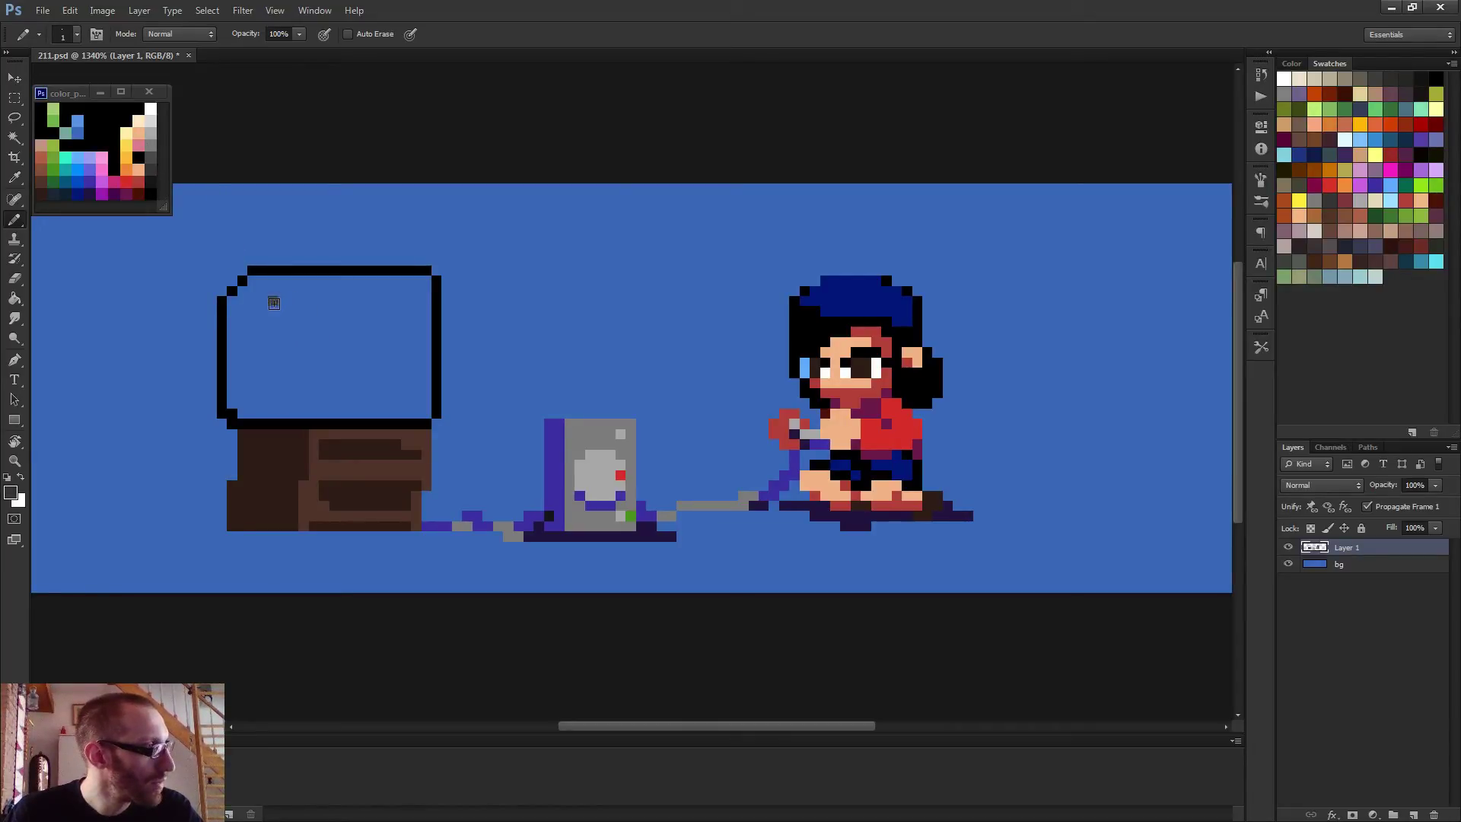
mouse_move(284, 292)
mouse_down()
mouse_move(408, 292)
mouse_move(415, 376)
mouse_move(409, 392)
mouse_move(288, 387)
mouse_up()
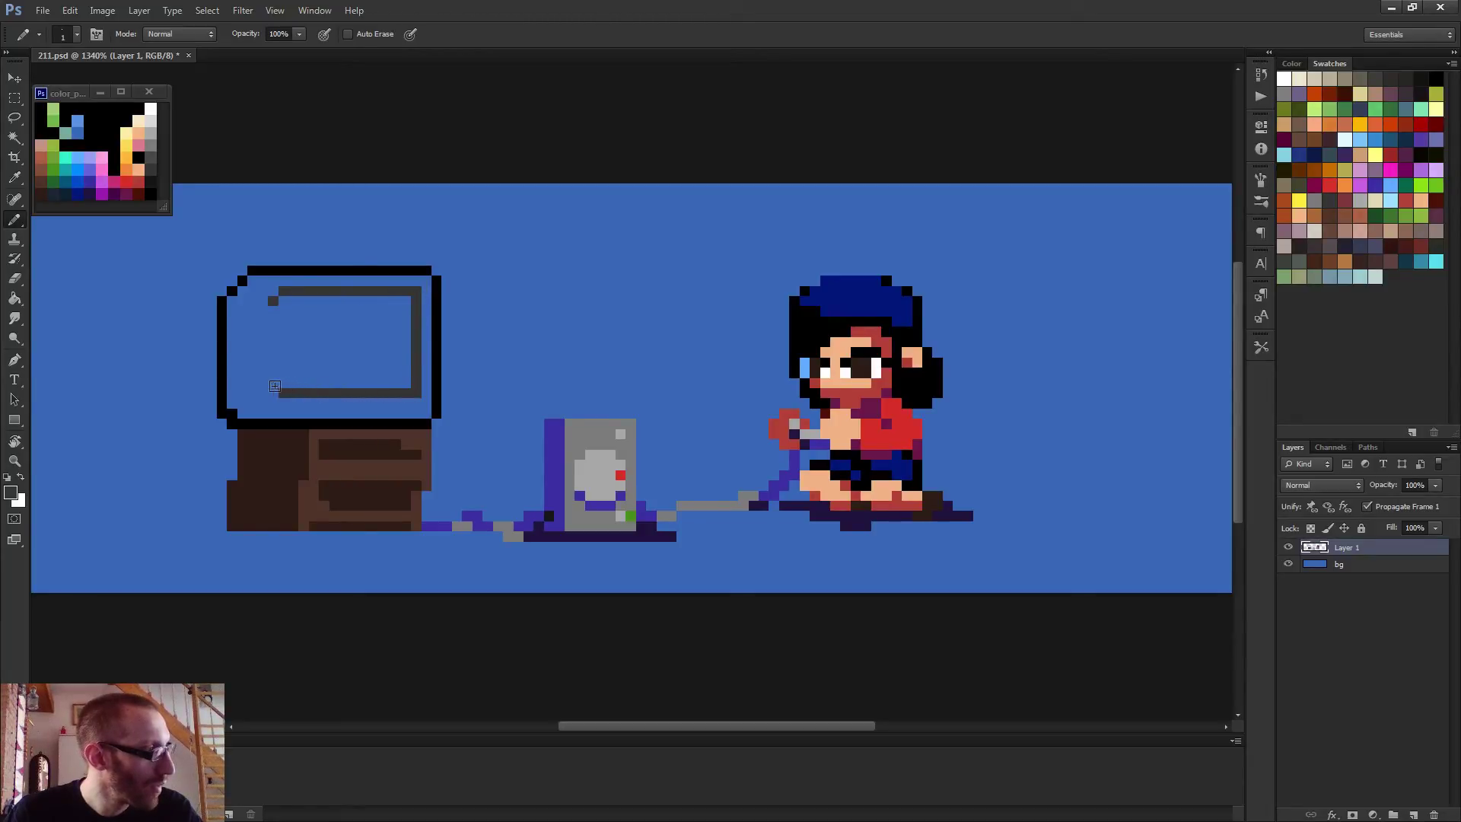
click(275, 386)
shift+click(276, 312)
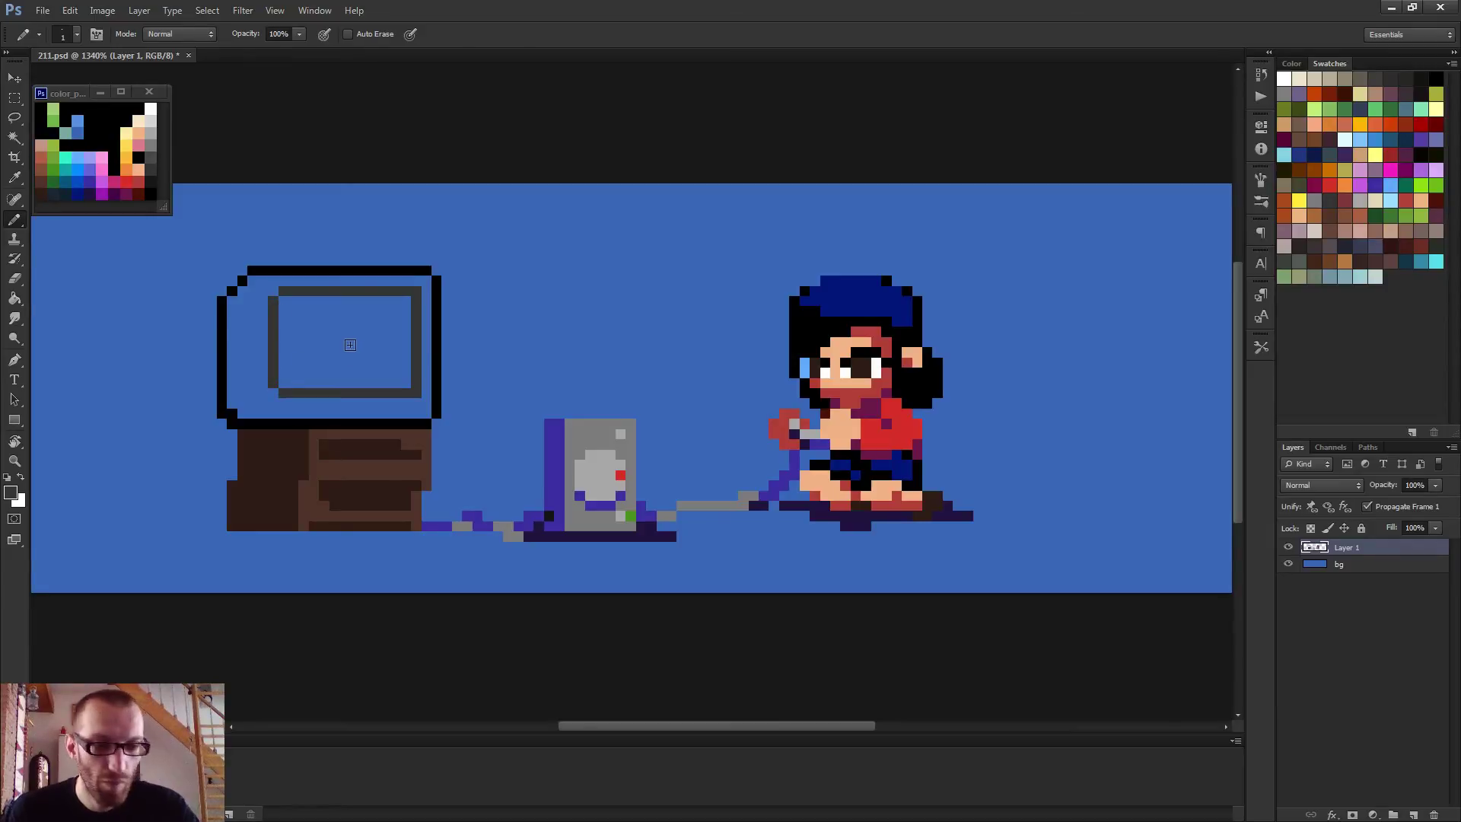
key(g)
click(363, 389)
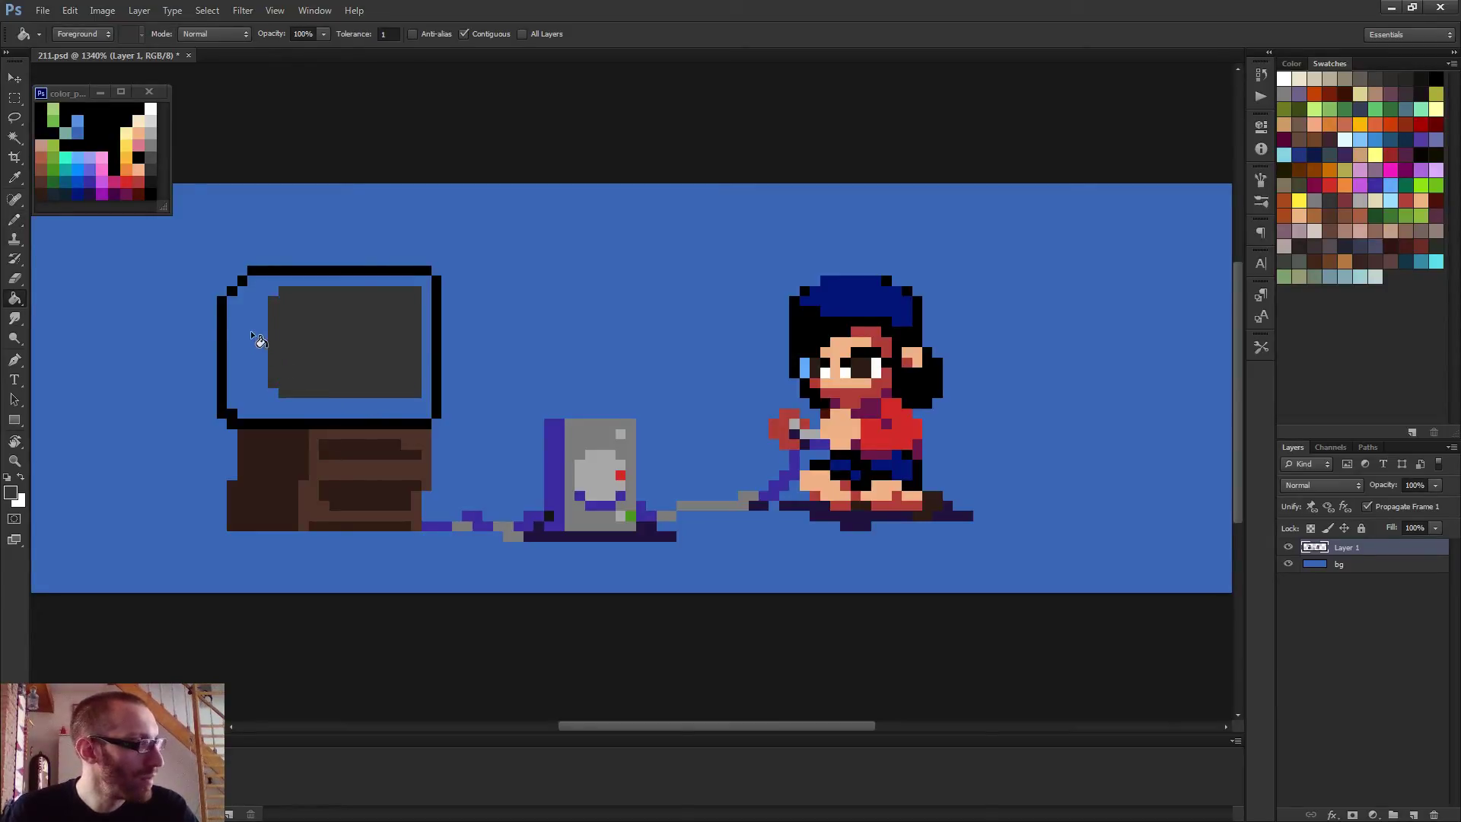
alt+click(280, 420)
click(278, 405)
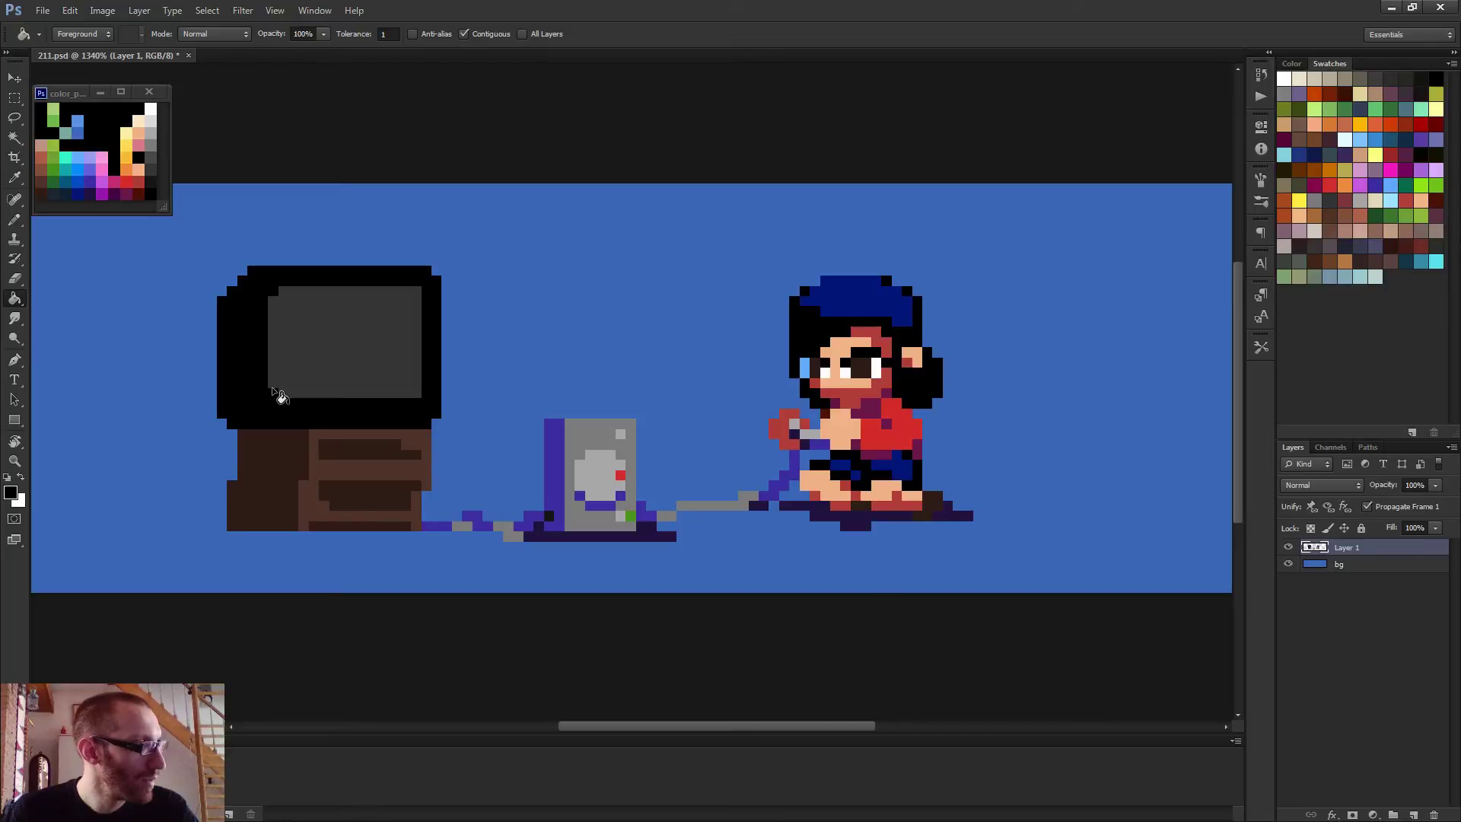
key(b)
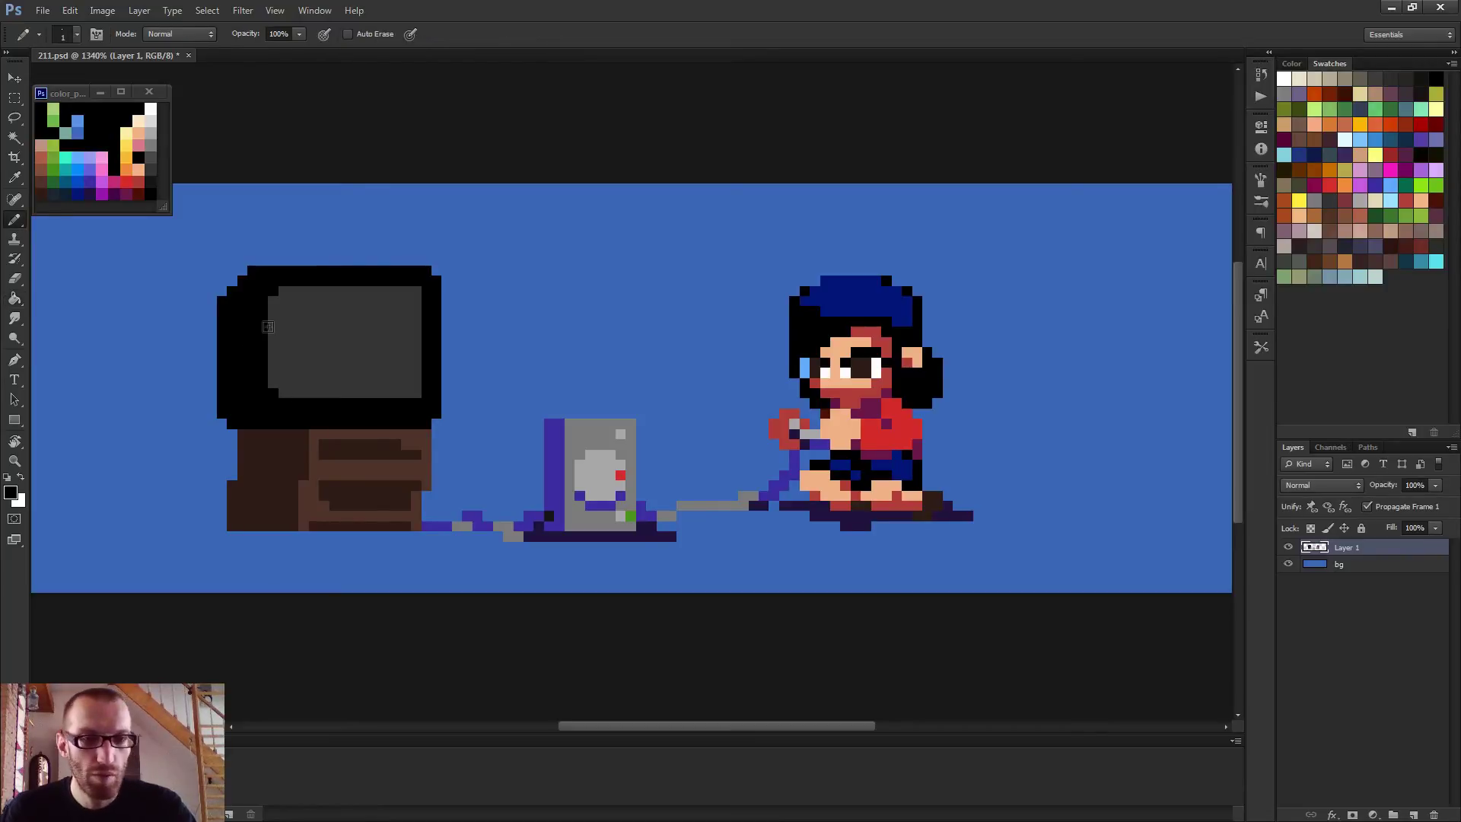
key(alt+l)
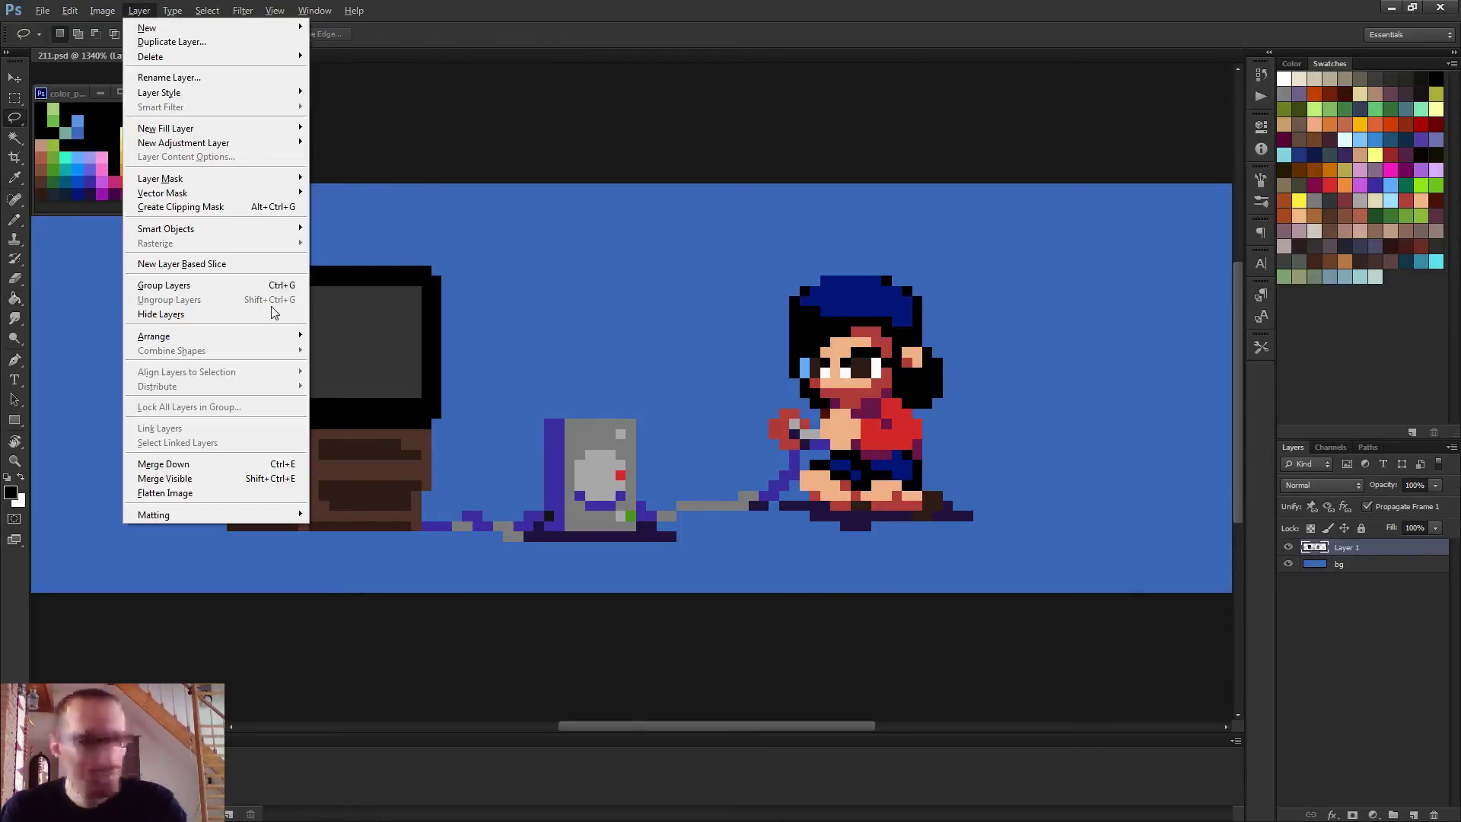
key(l)
key(Escape)
key(Escape)
key(l)
key(b)
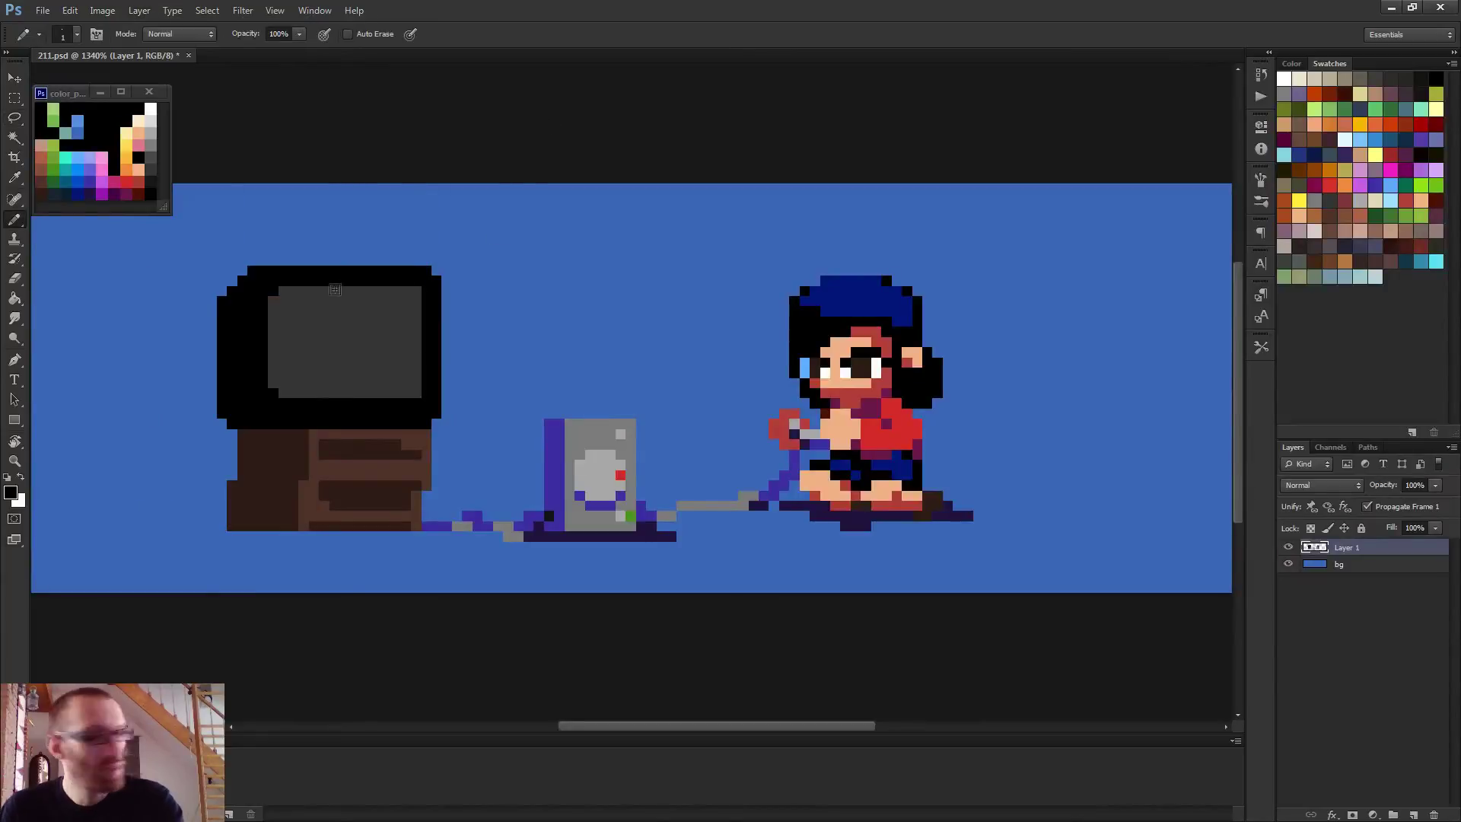
Shift the left strip of the TV screen 3 pixels right, deselect it and fill the gap with black
key(m)
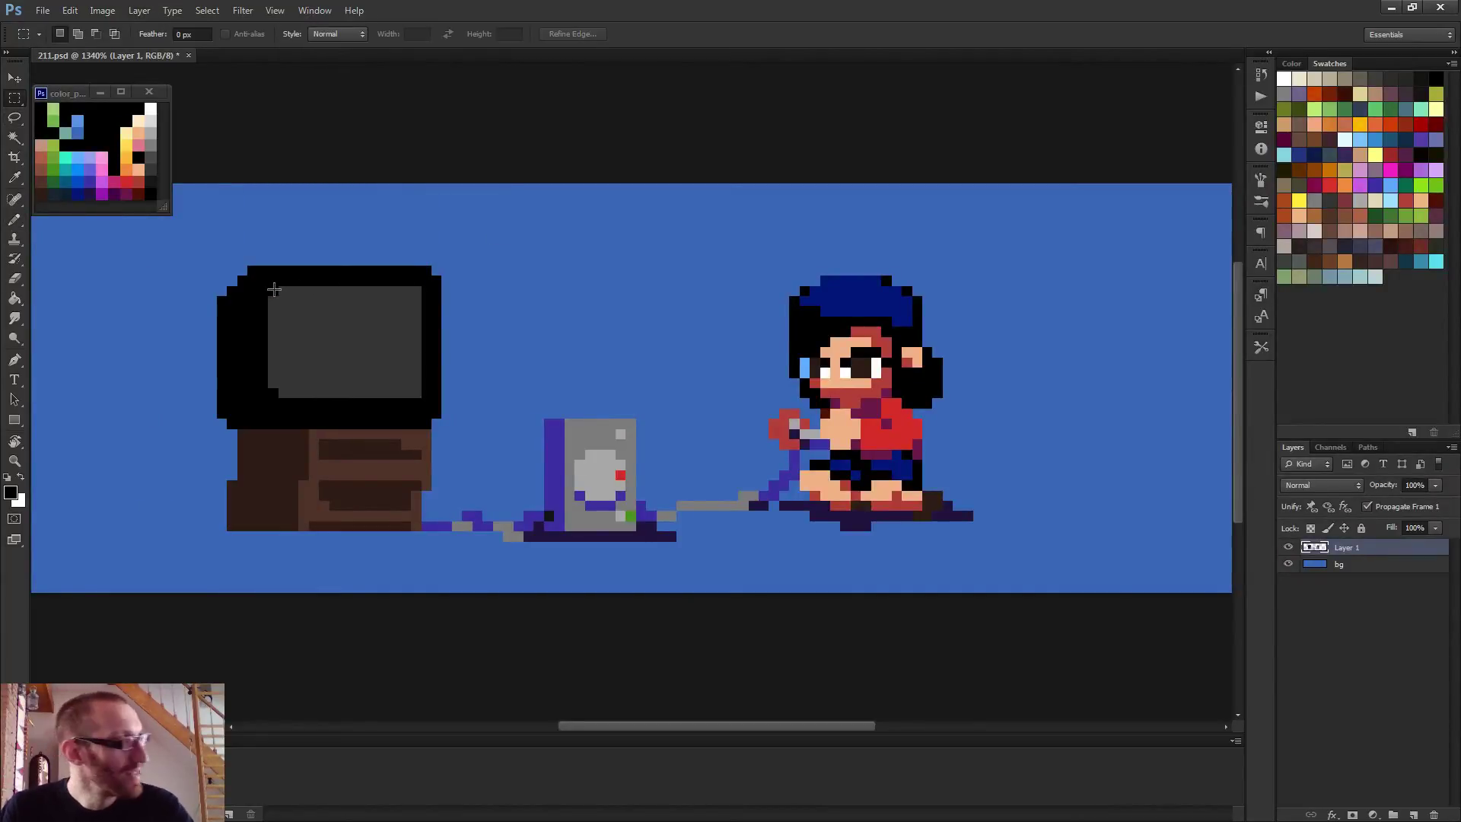
drag(274, 290, 319, 397)
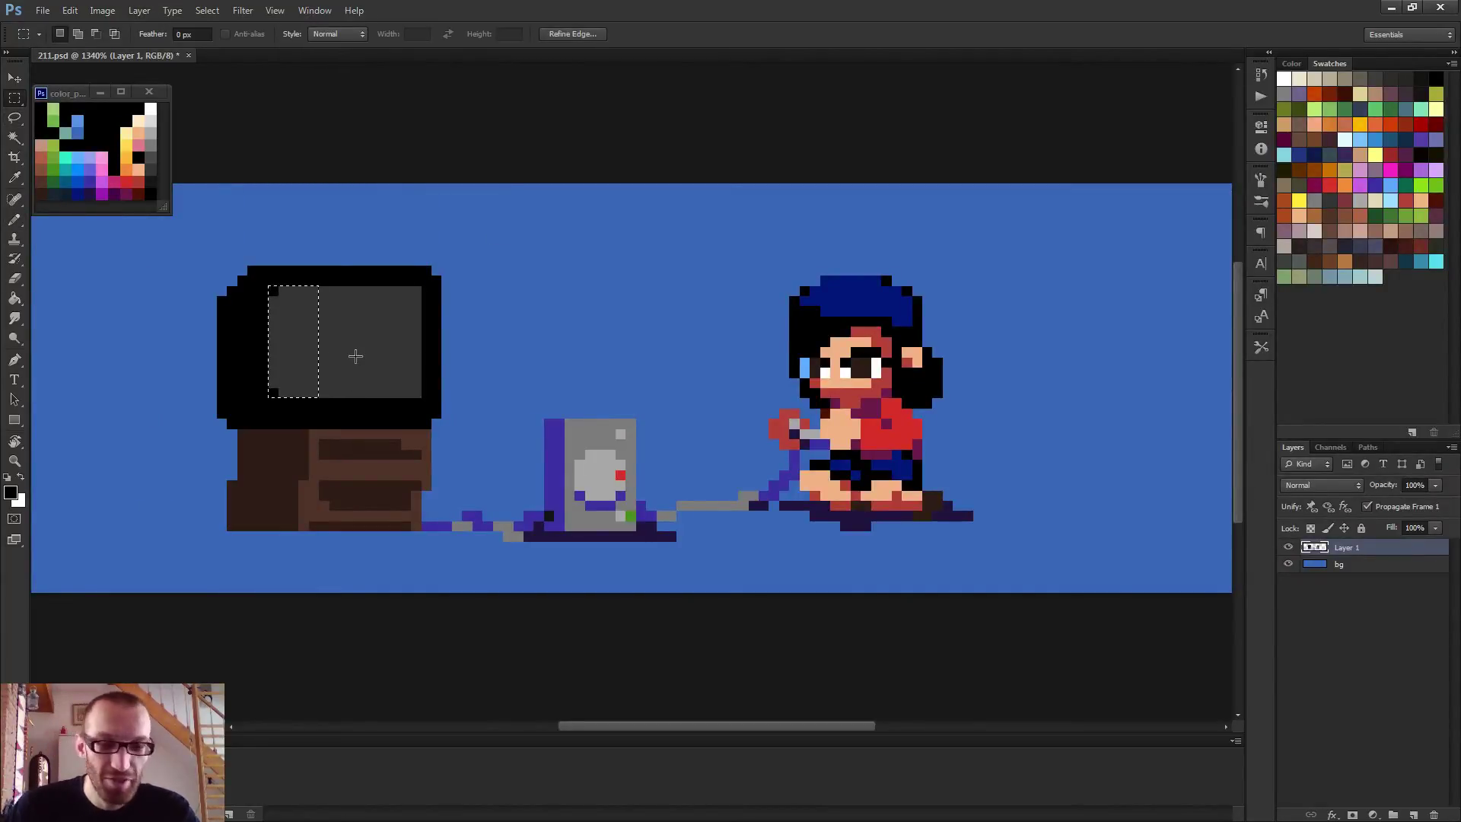
key(v)
key(Right)
key(Right)
key(Right)
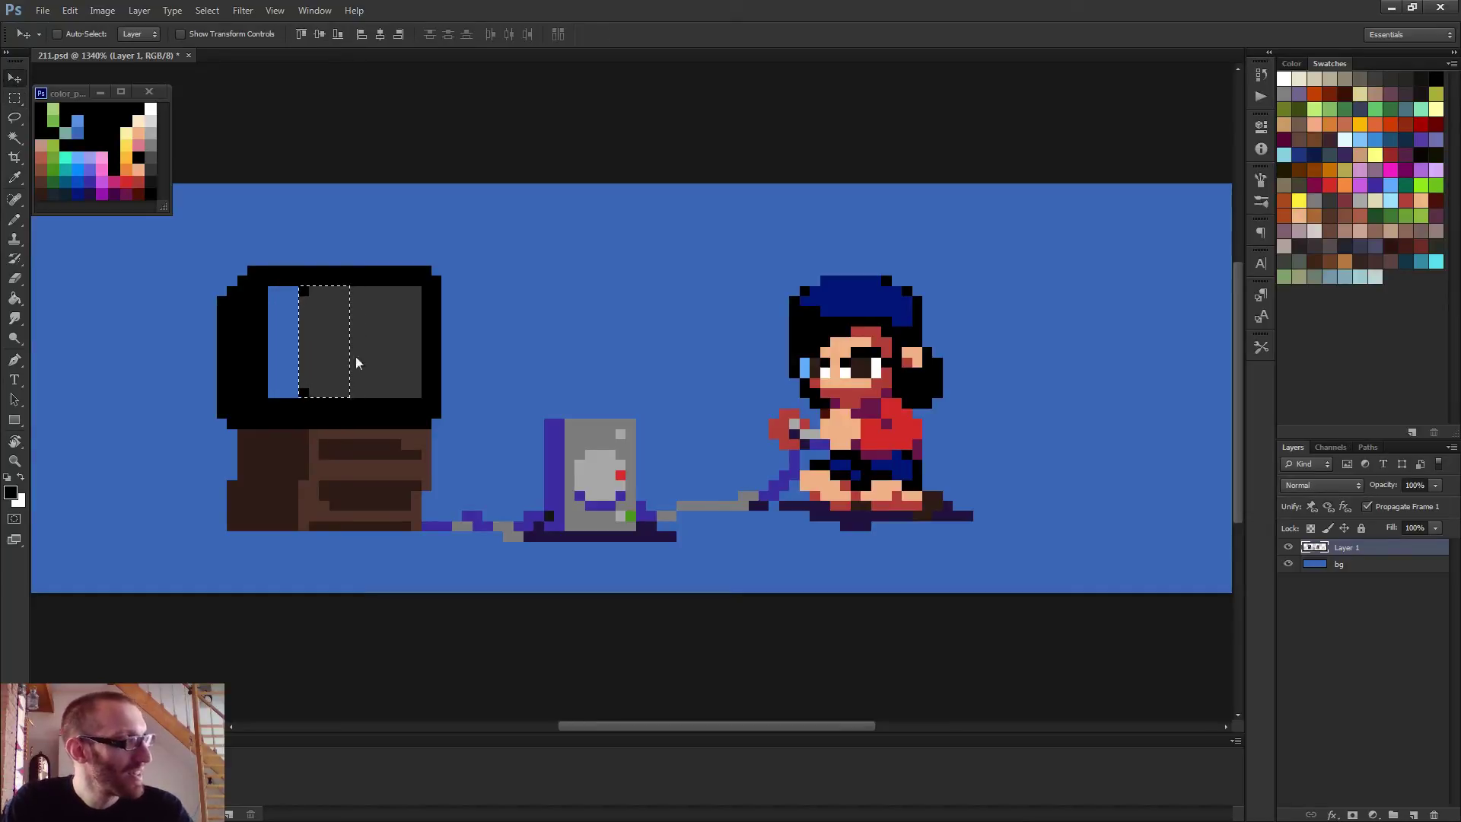
key(ctrl+d)
key(g)
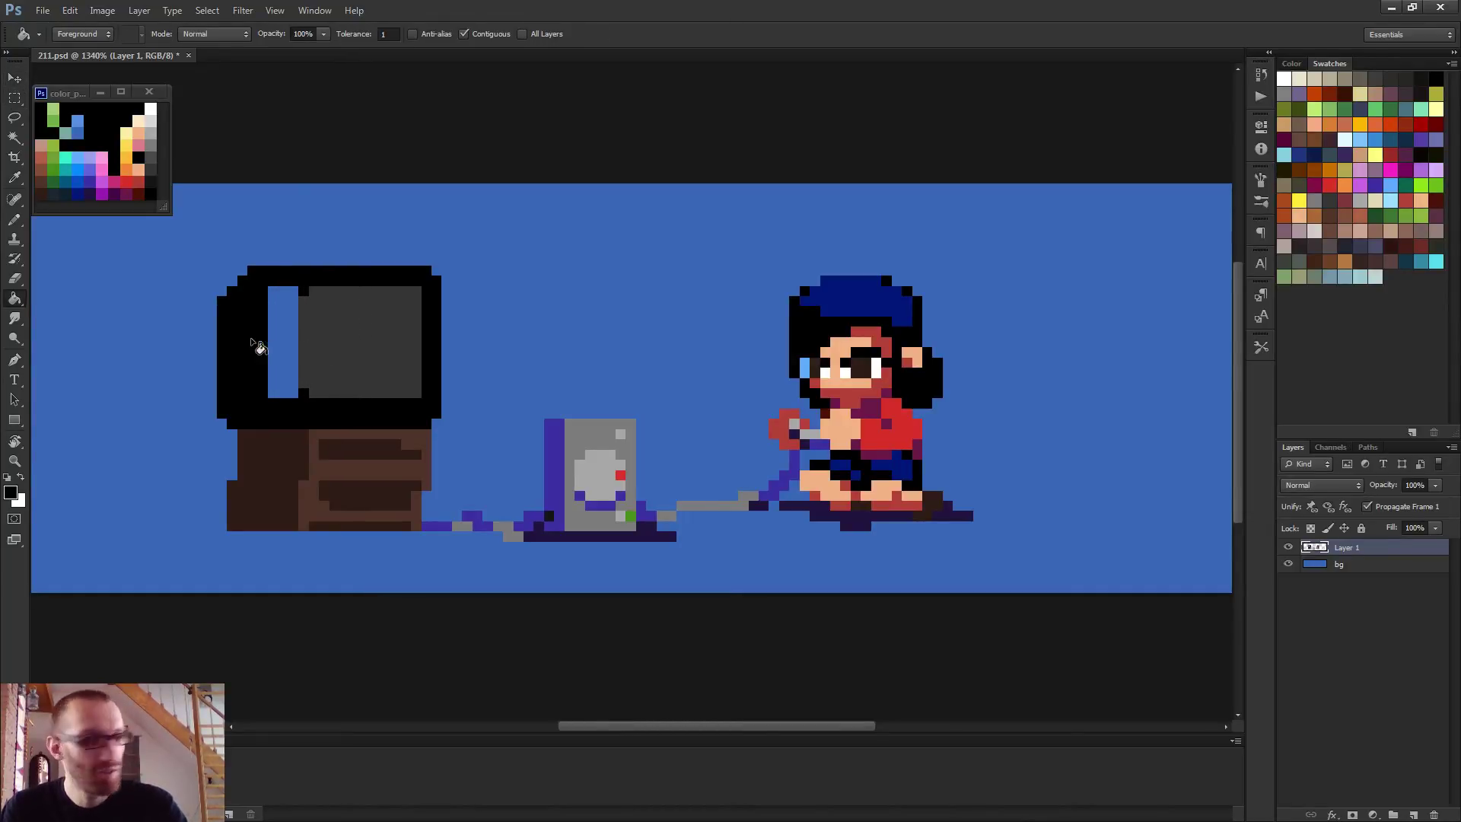
click(296, 358)
Draw a thin black antenna slanting up and to the left from the TV's top edge
scroll(320, 383, down, 3)
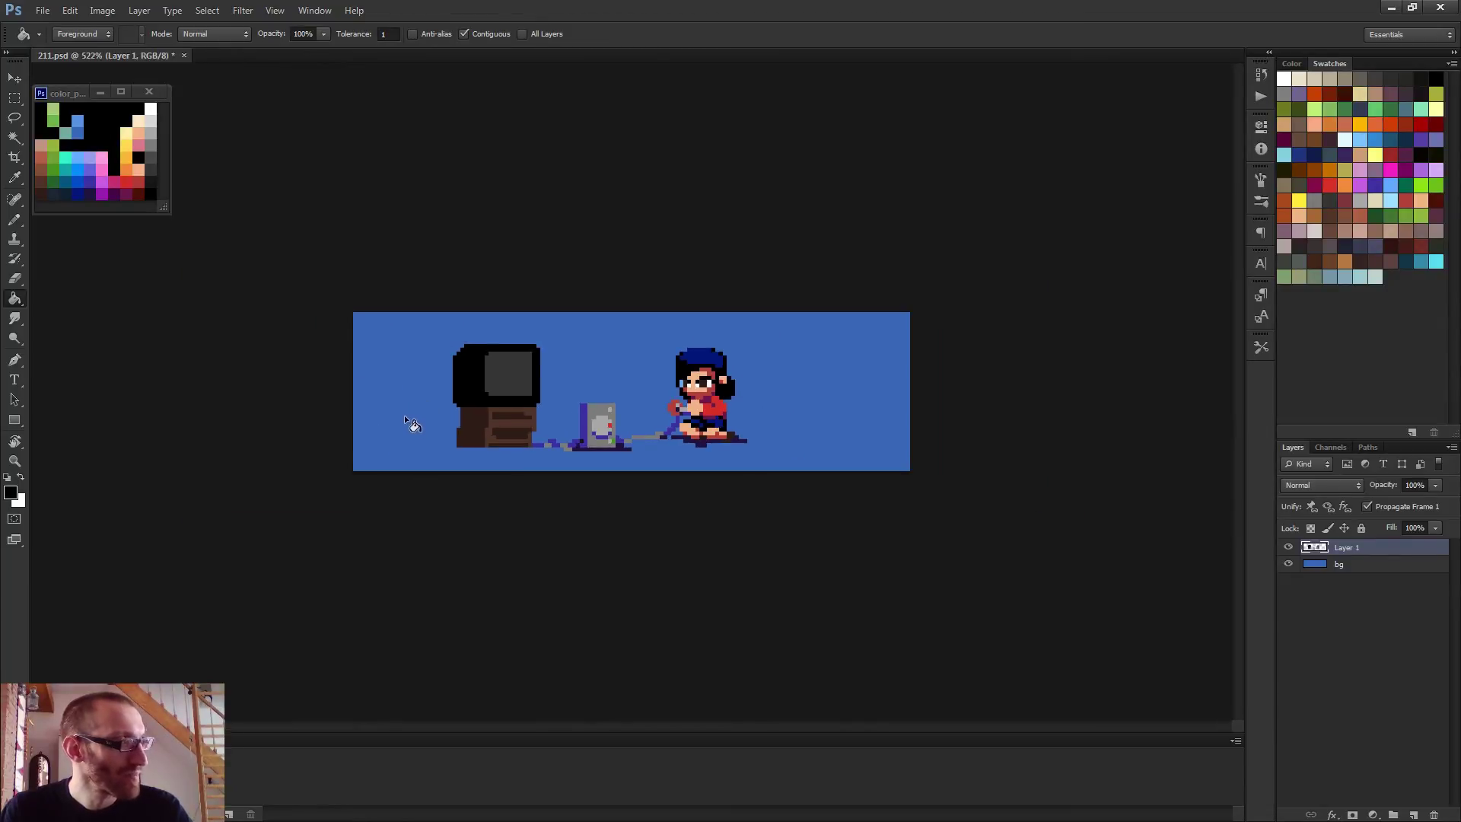
key(b)
scroll(404, 414, up, 3)
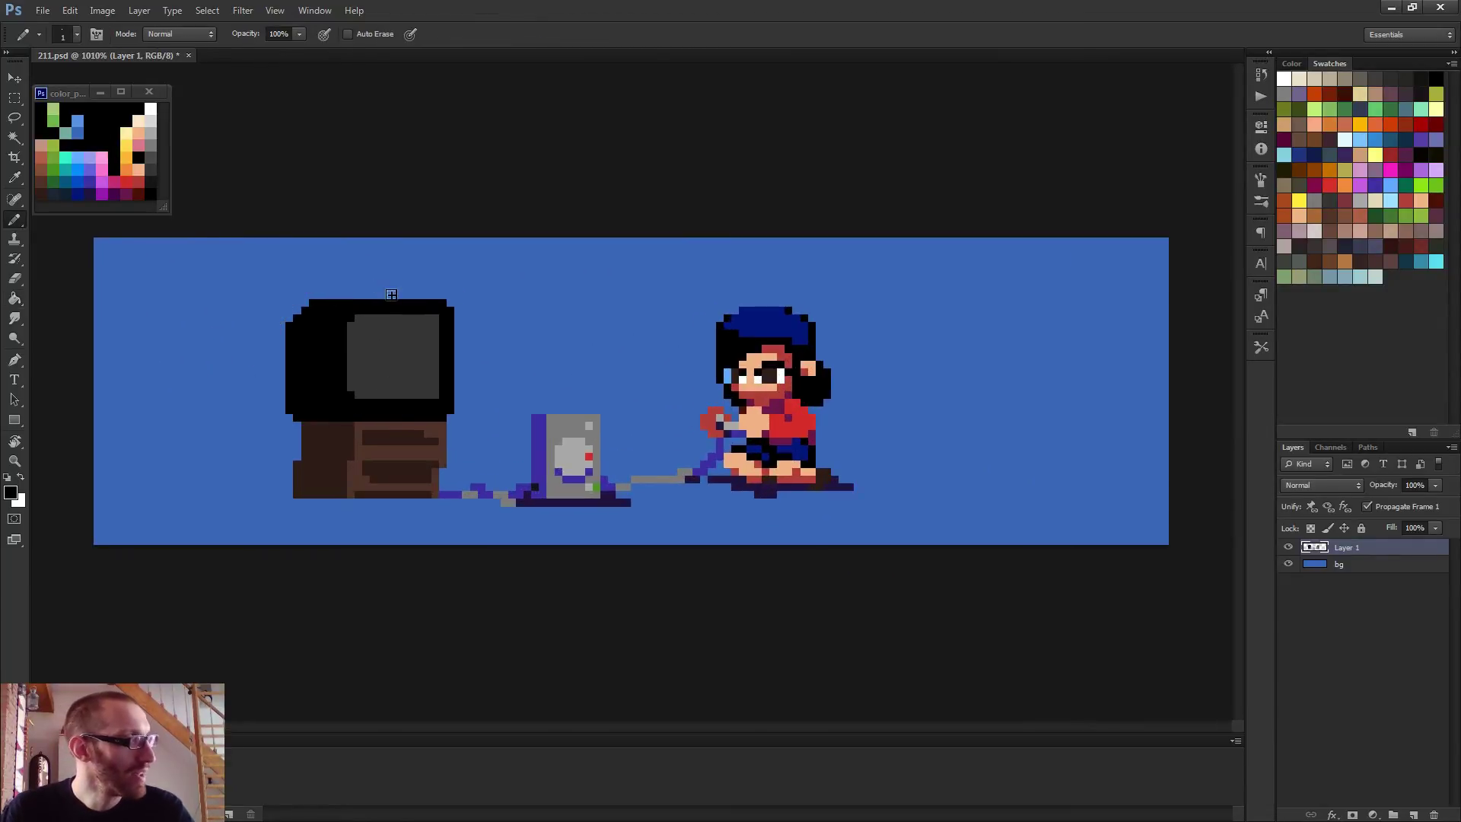
drag(389, 297, 373, 264)
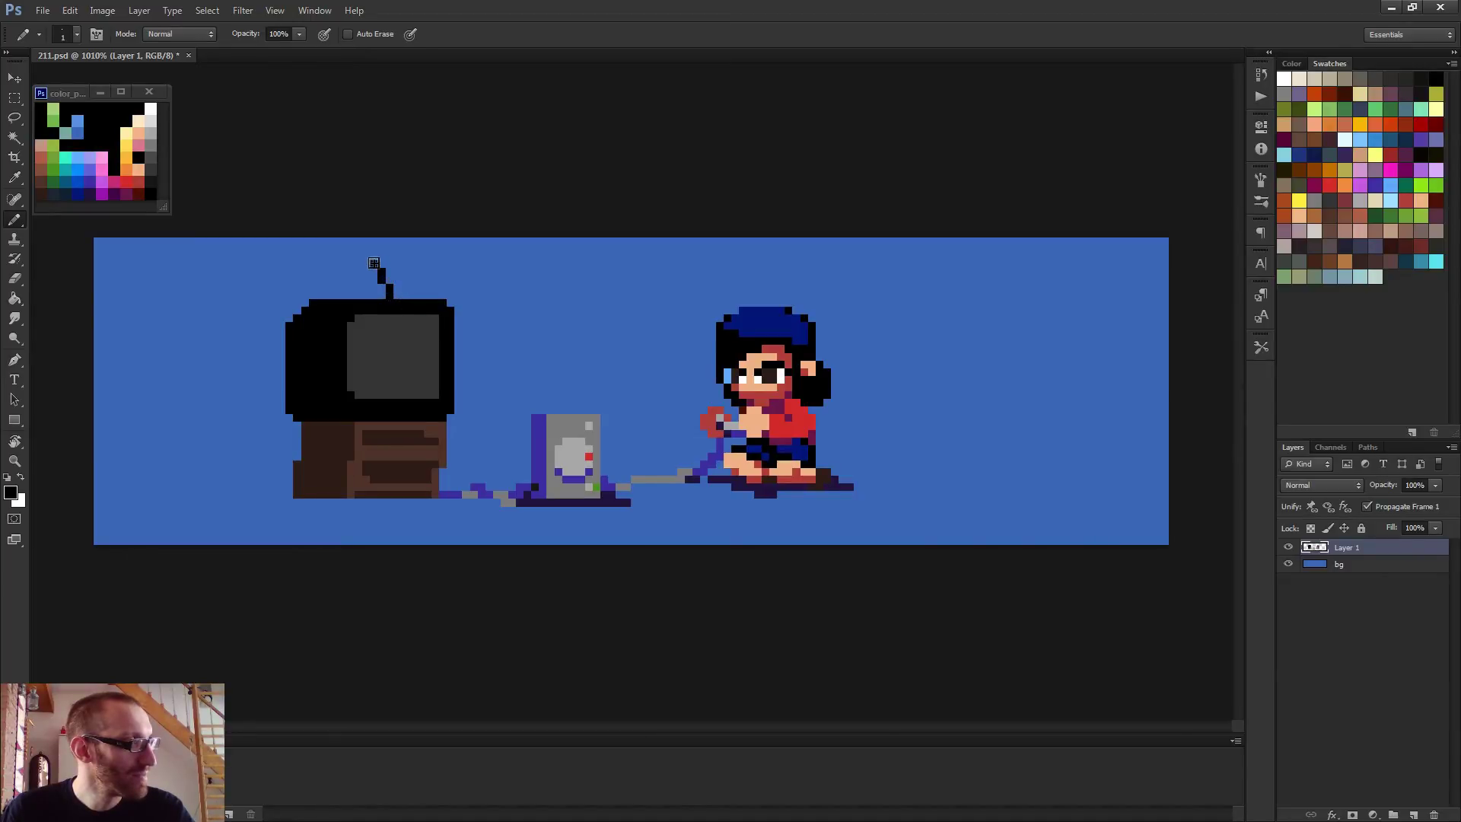
click(366, 249)
scroll(397, 333, down, 1)
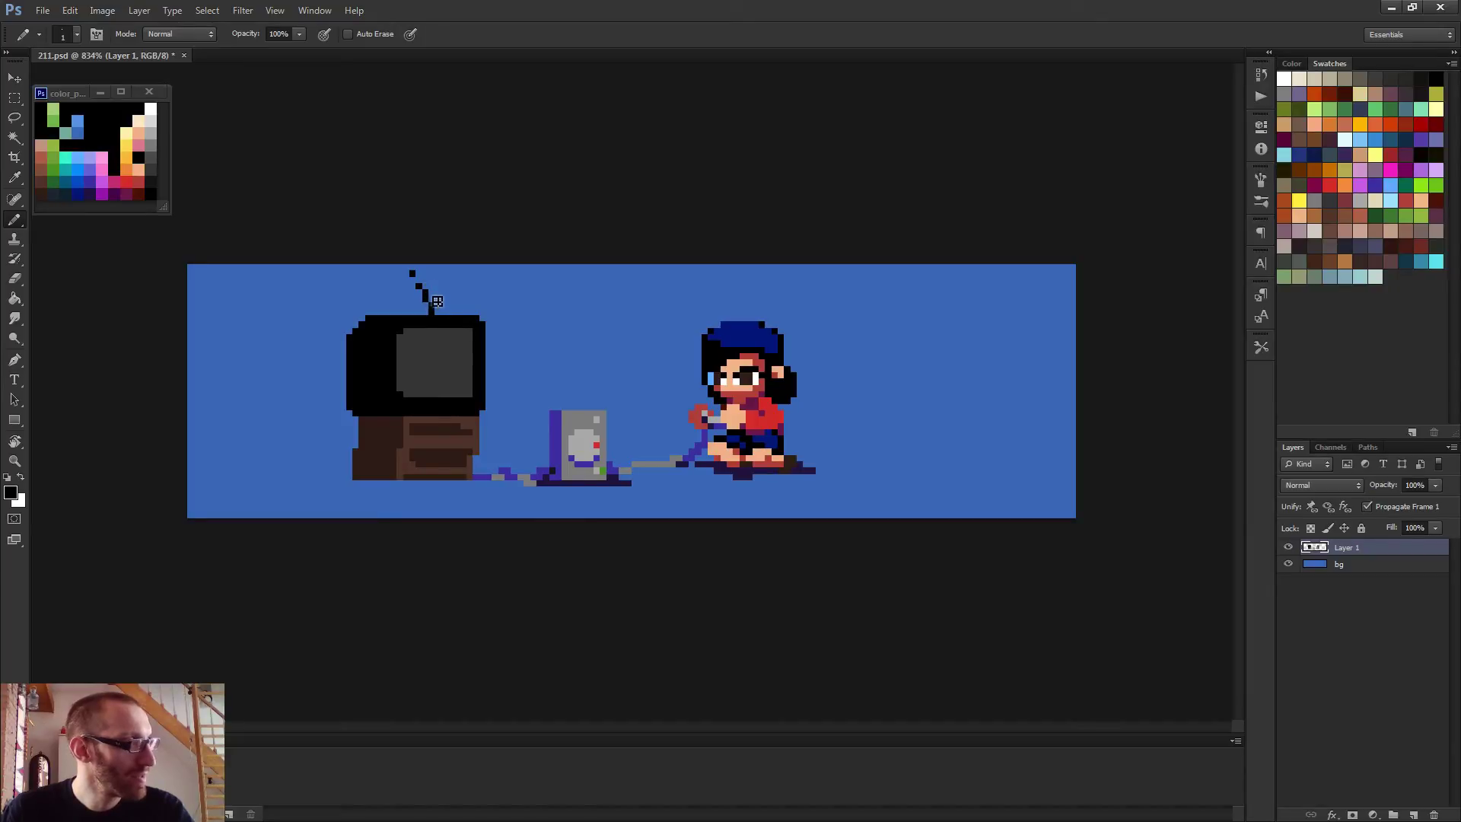
scroll(432, 298, down, 3)
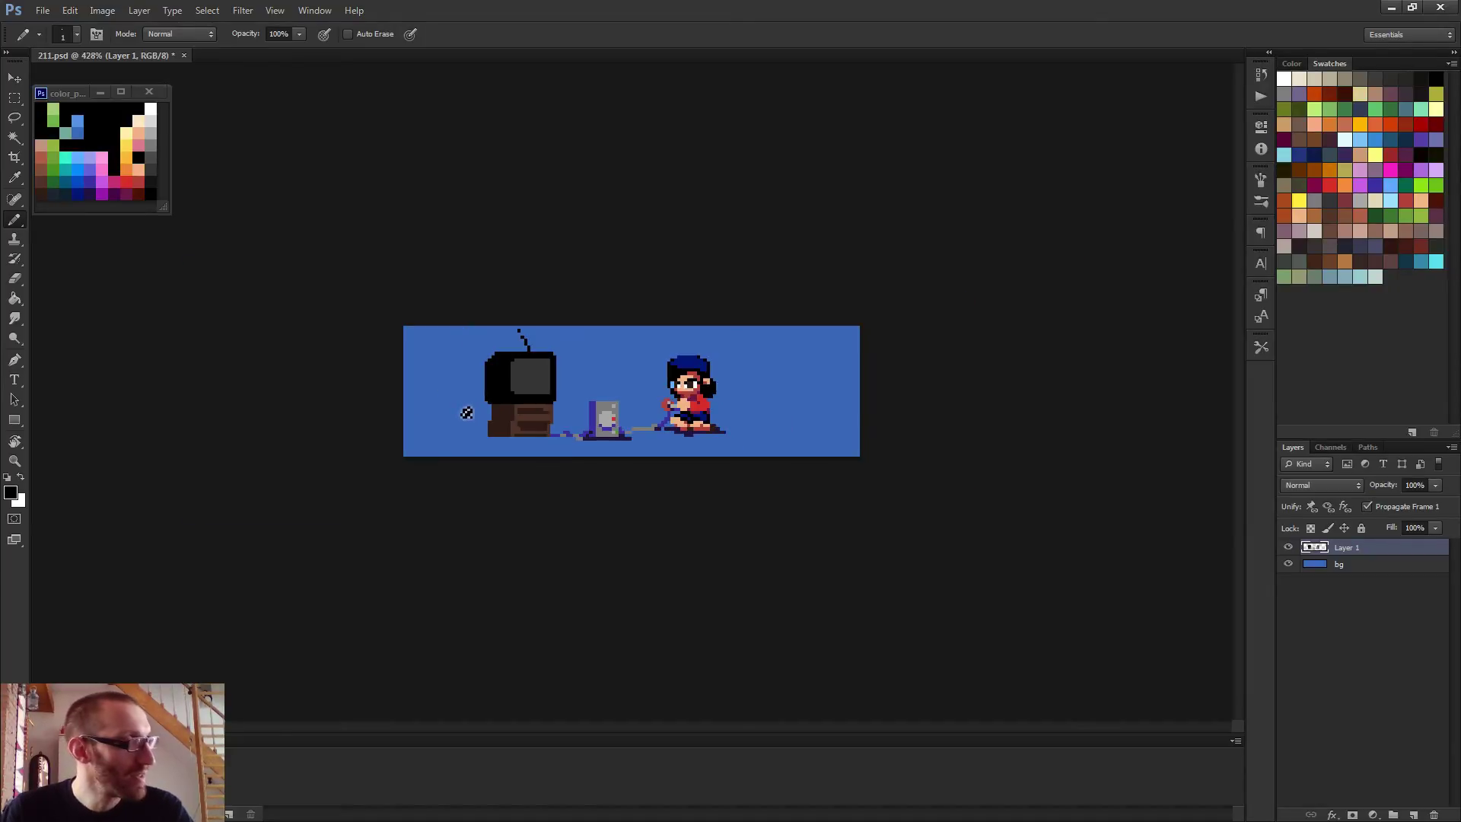
scroll(467, 411, up, 2)
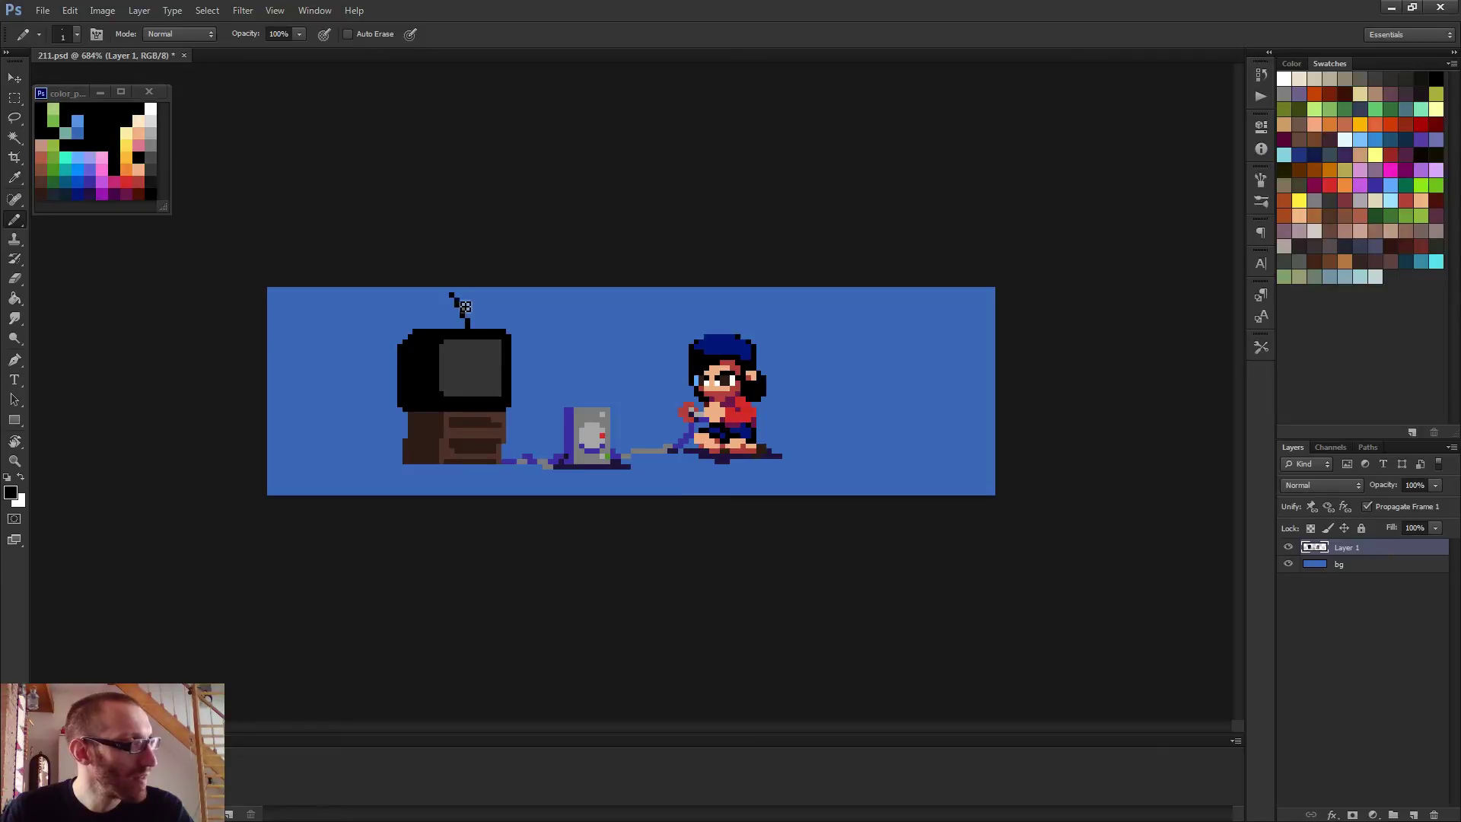
Shorten the TV antenna by erasing the pixel at its tip
key(e)
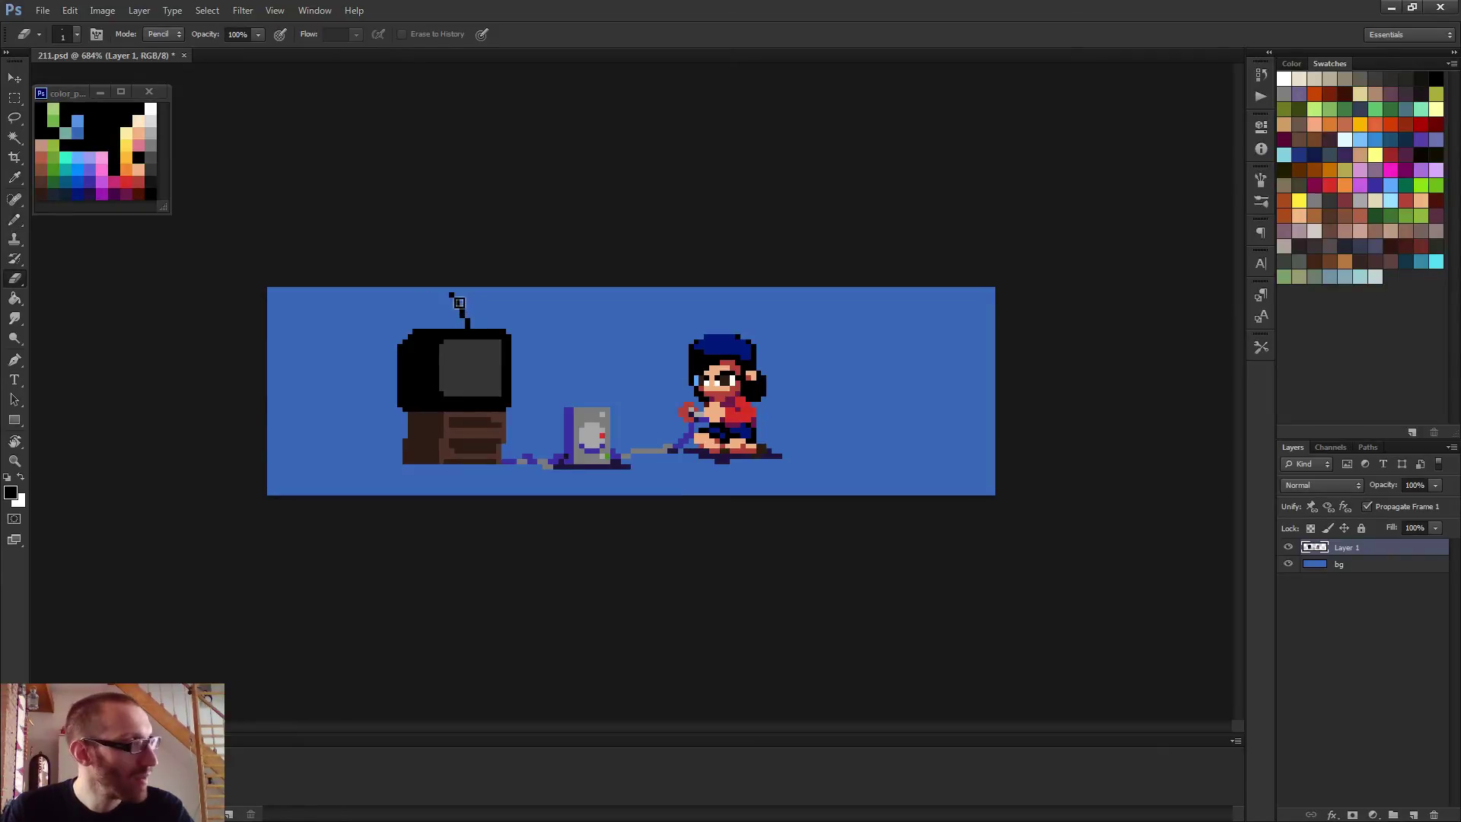
click(451, 295)
scroll(487, 364, down, 2)
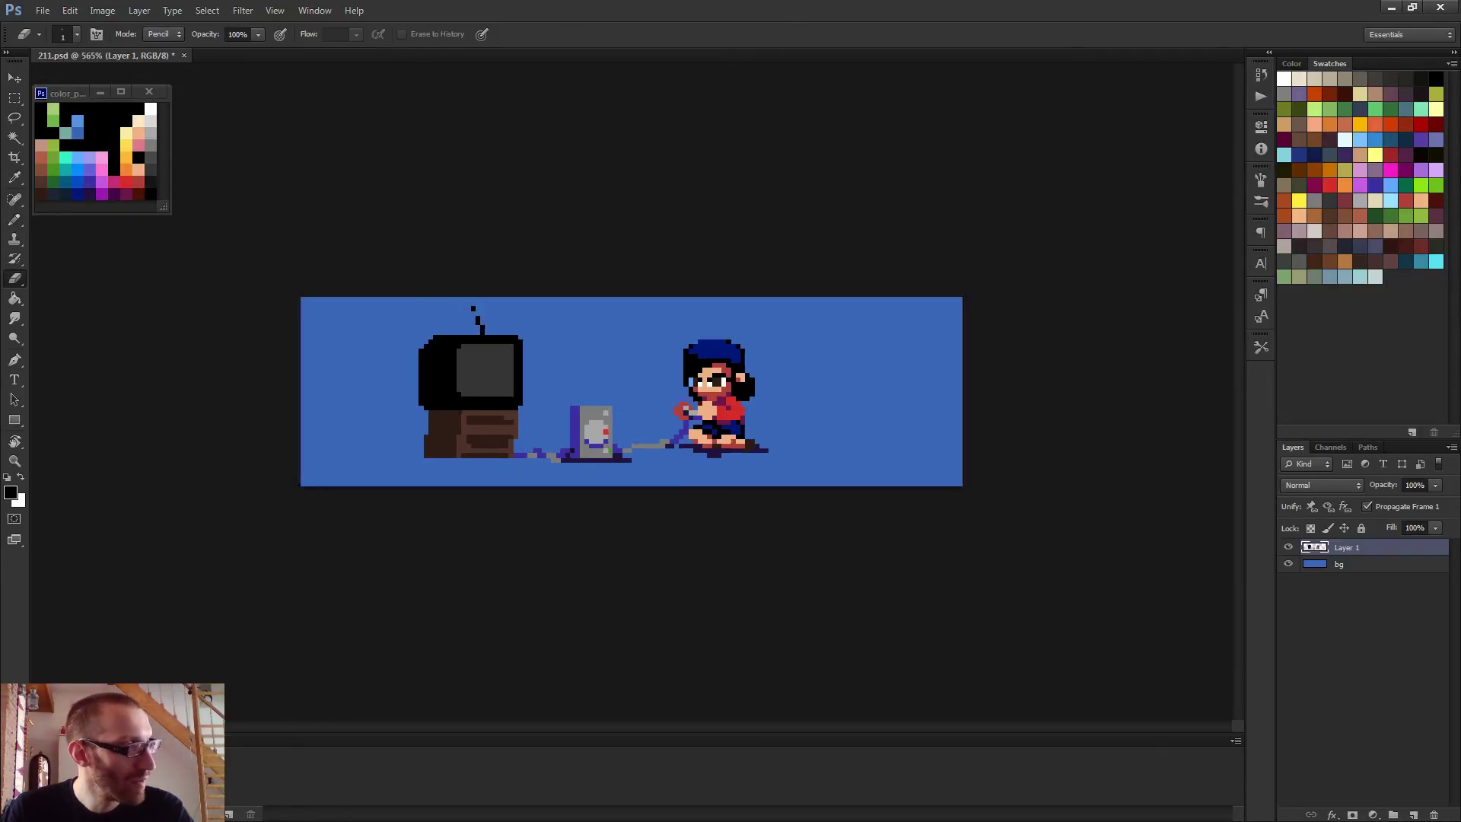
Widen the TV screen with a one-pixel dark grey column along its right side, keeping the corners stepped
key(b)
scroll(510, 395, up, 2)
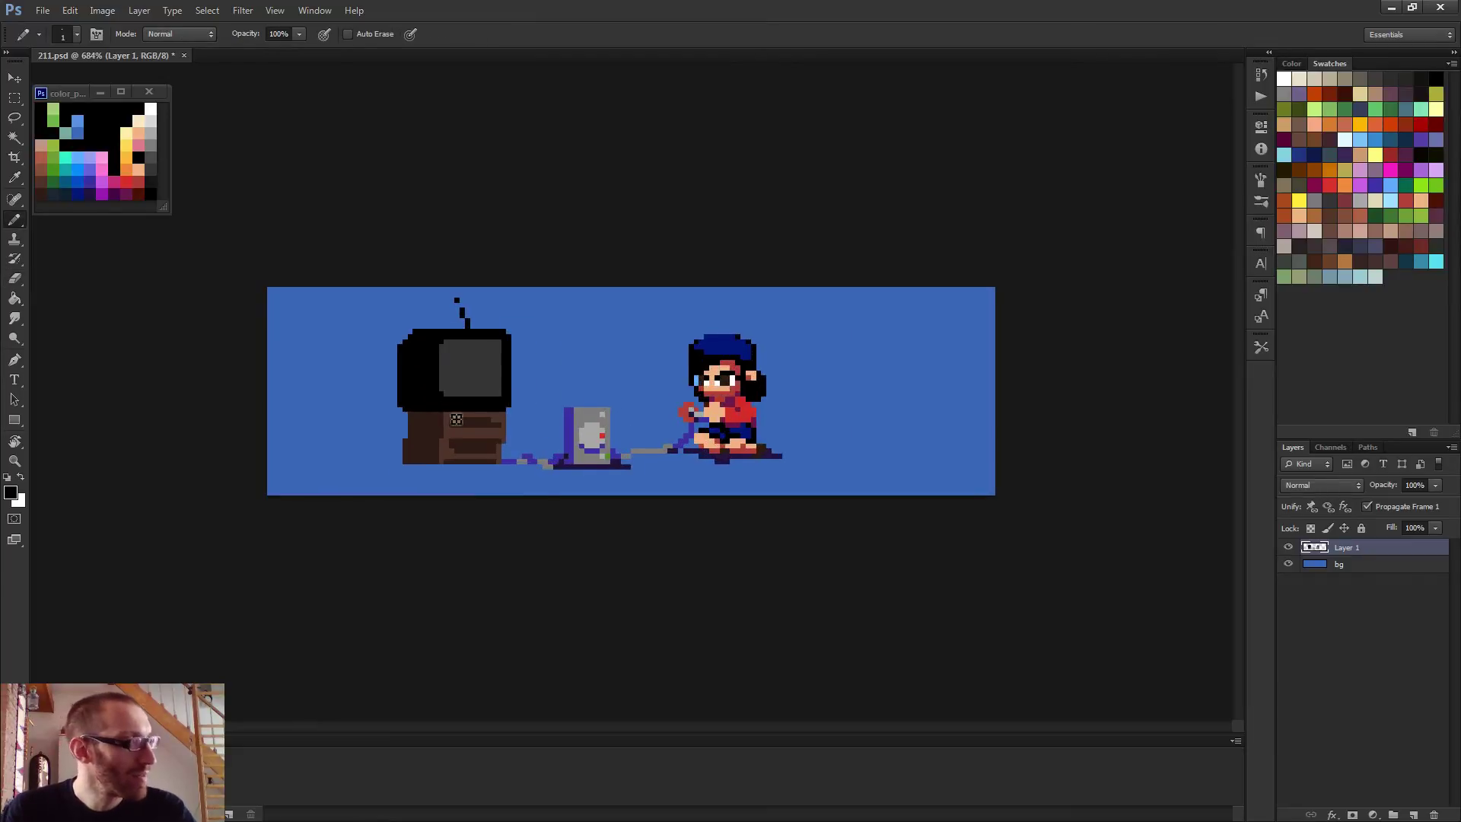
scroll(494, 404, up, 3)
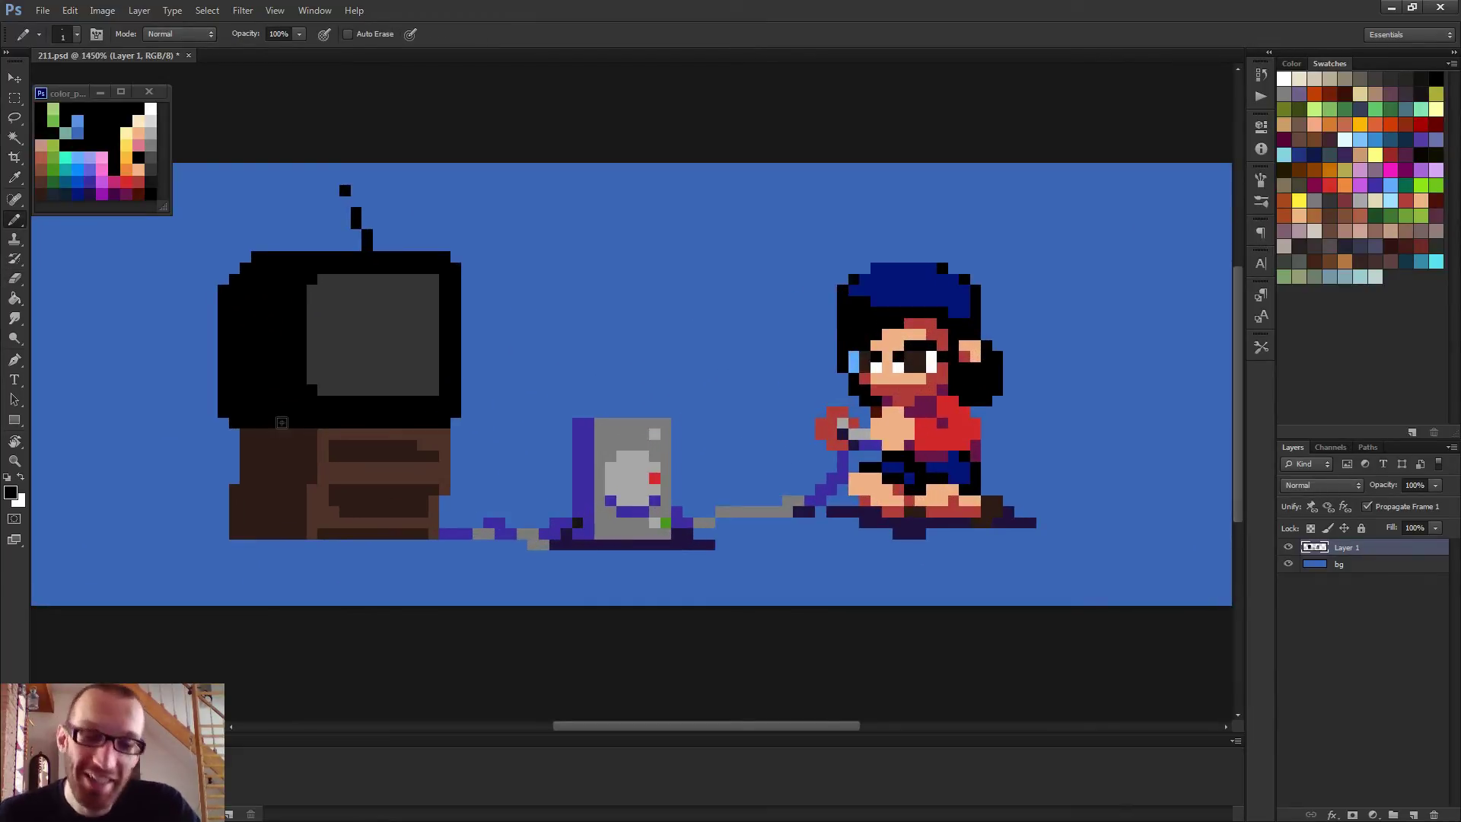
alt+click(434, 394)
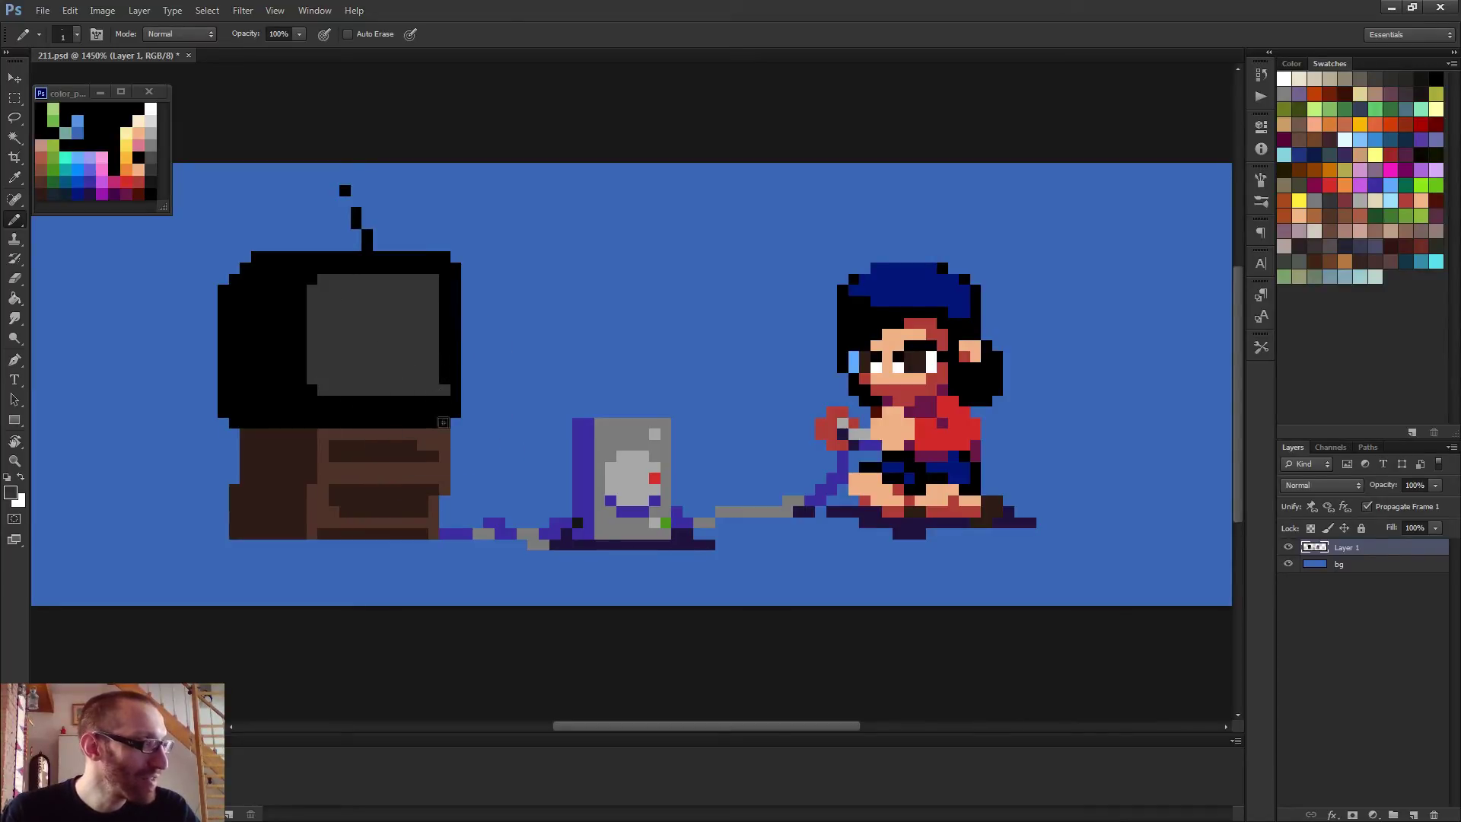
drag(445, 384, 452, 317)
scroll(452, 317, down, 5)
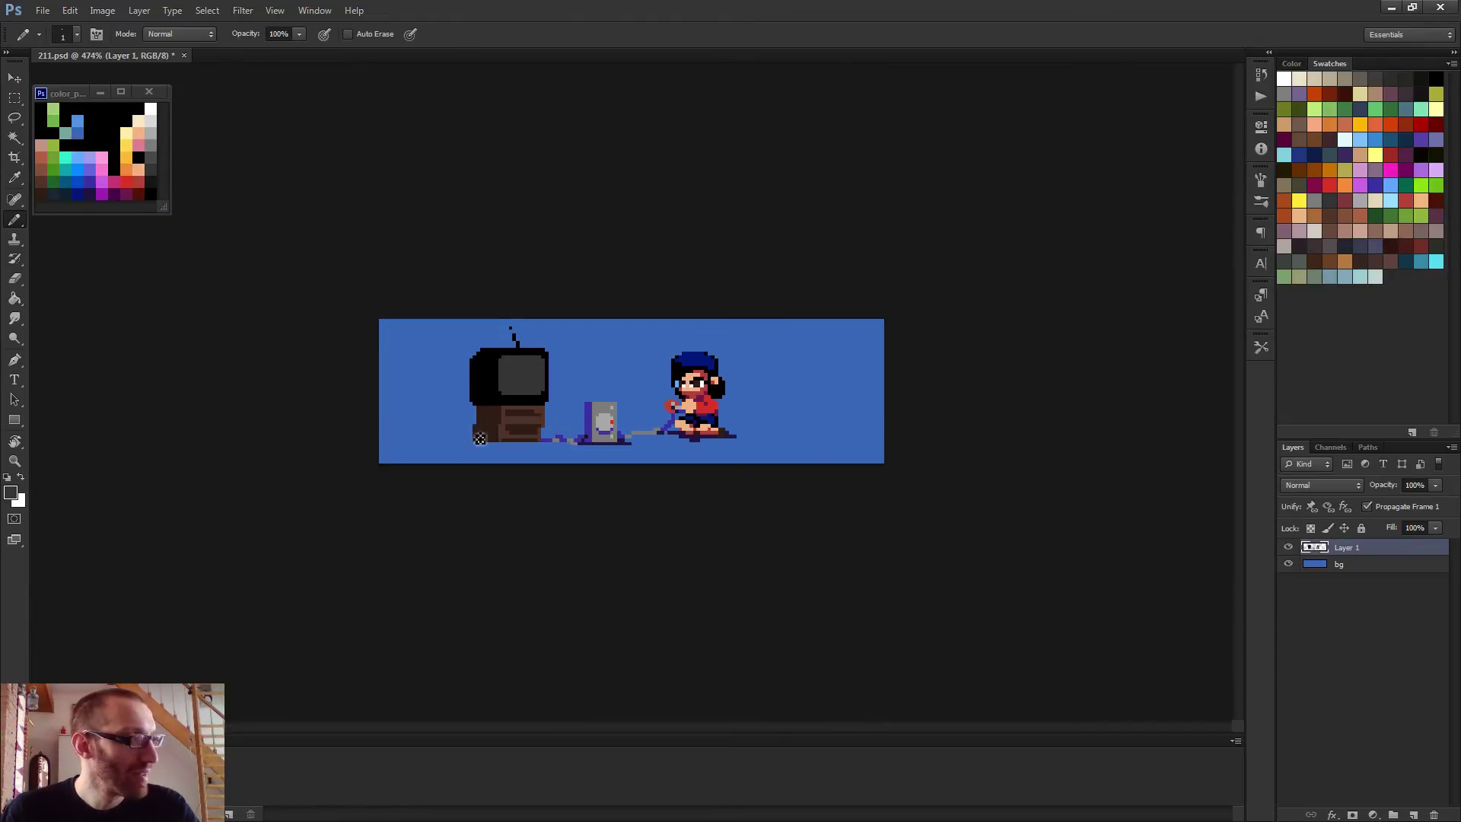
Paint a dark blue highlight along the TV's top edge using the colour of the character's cap
scroll(484, 443, up, 4)
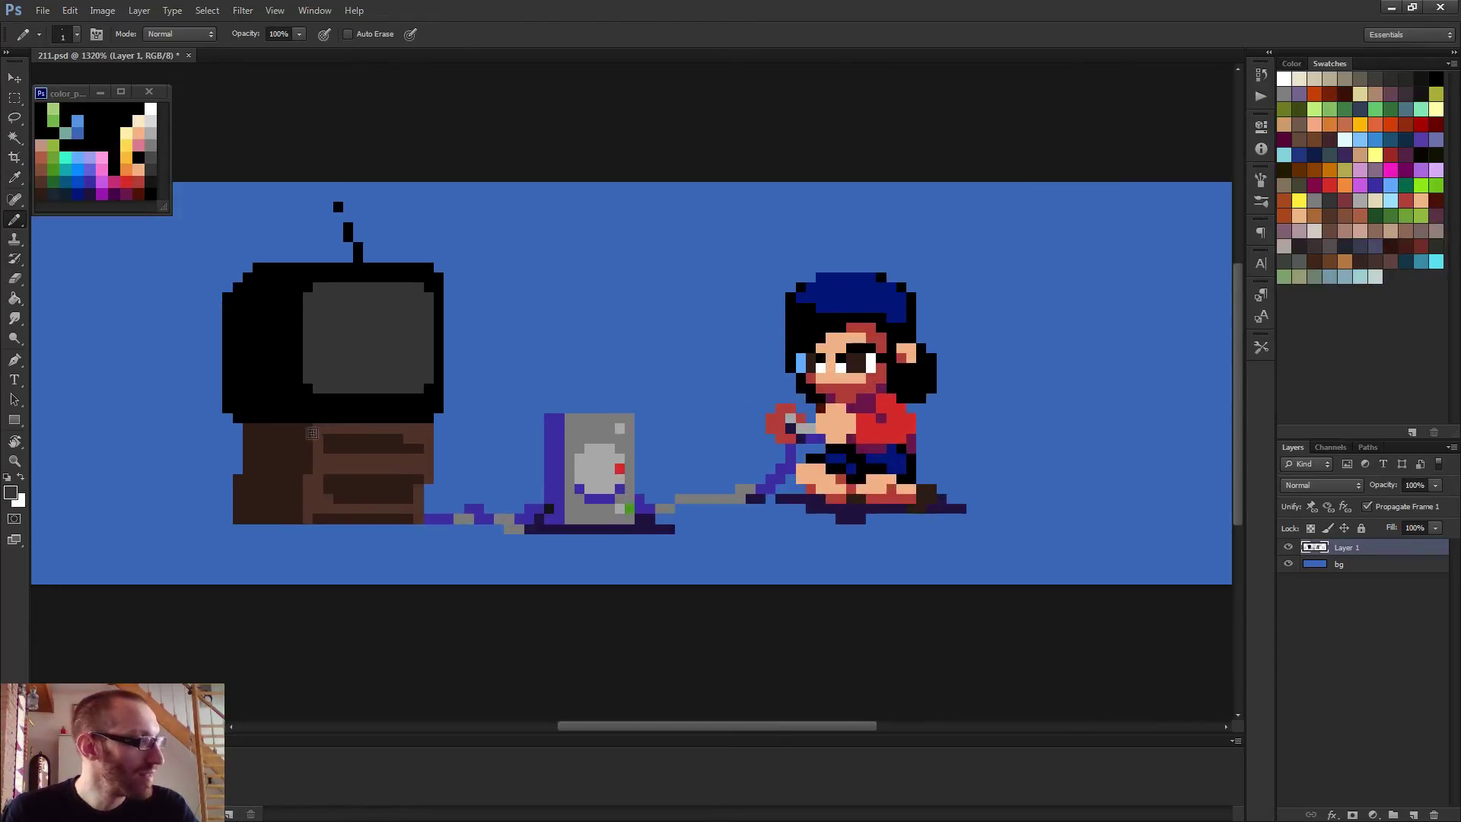
alt+click(858, 293)
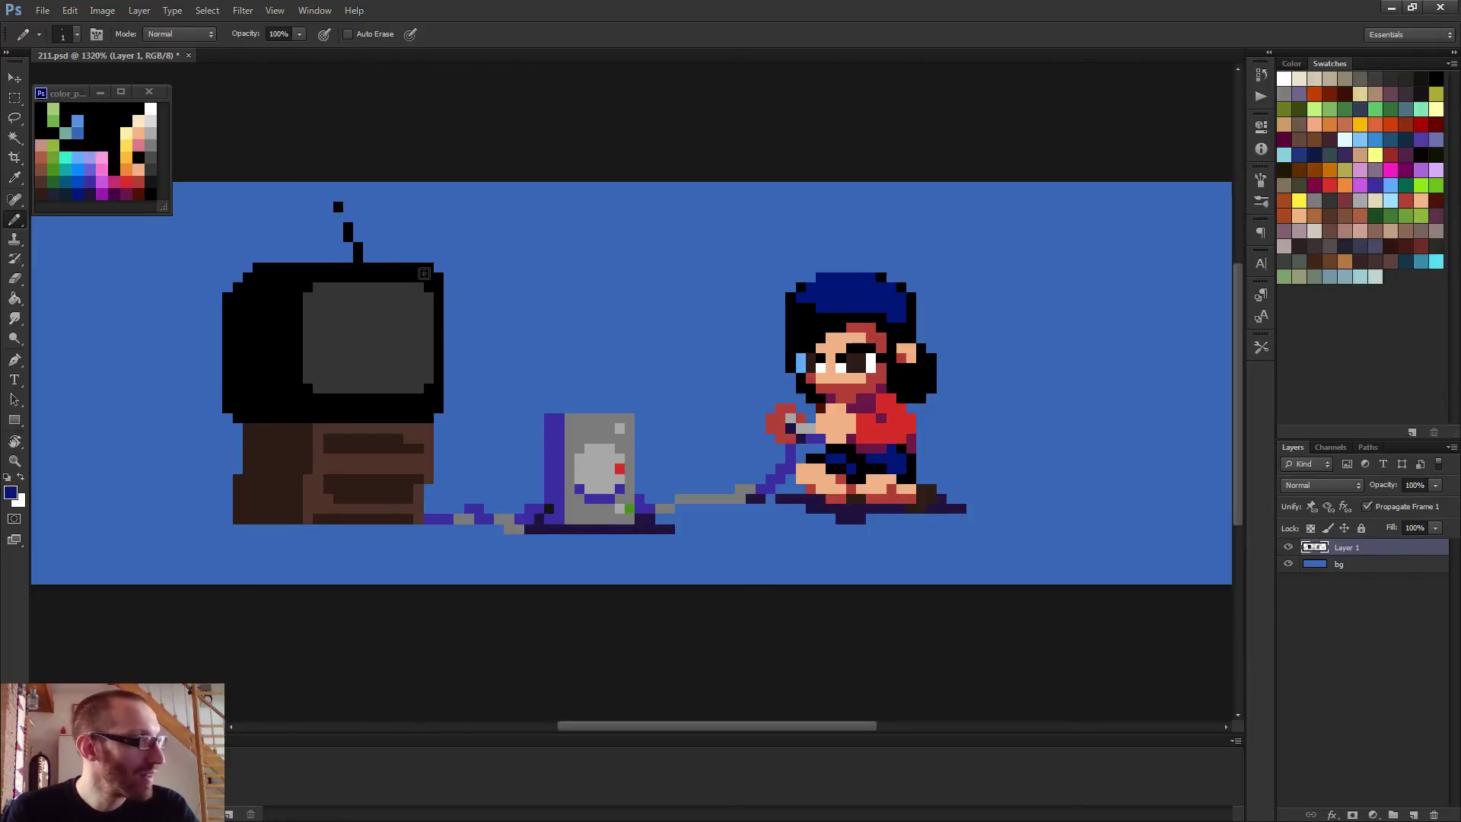
mouse_move(417, 271)
mouse_down()
mouse_move(262, 281)
mouse_move(302, 280)
mouse_up()
scroll(345, 325, down, 3)
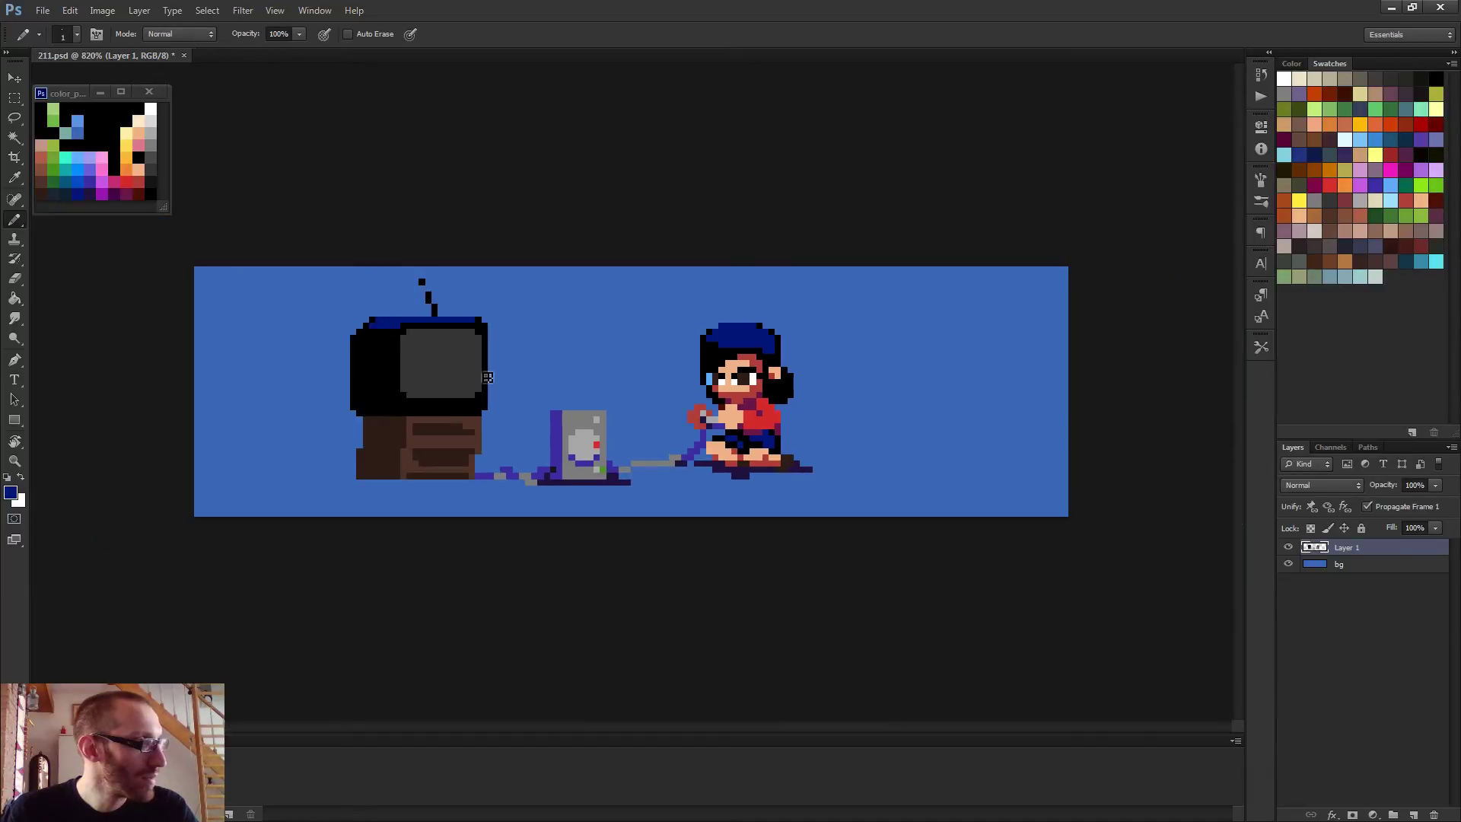
Paint a one-pixel dark blue rim below the TV screen, stepping up one pixel at both lower corners
alt+click(386, 338)
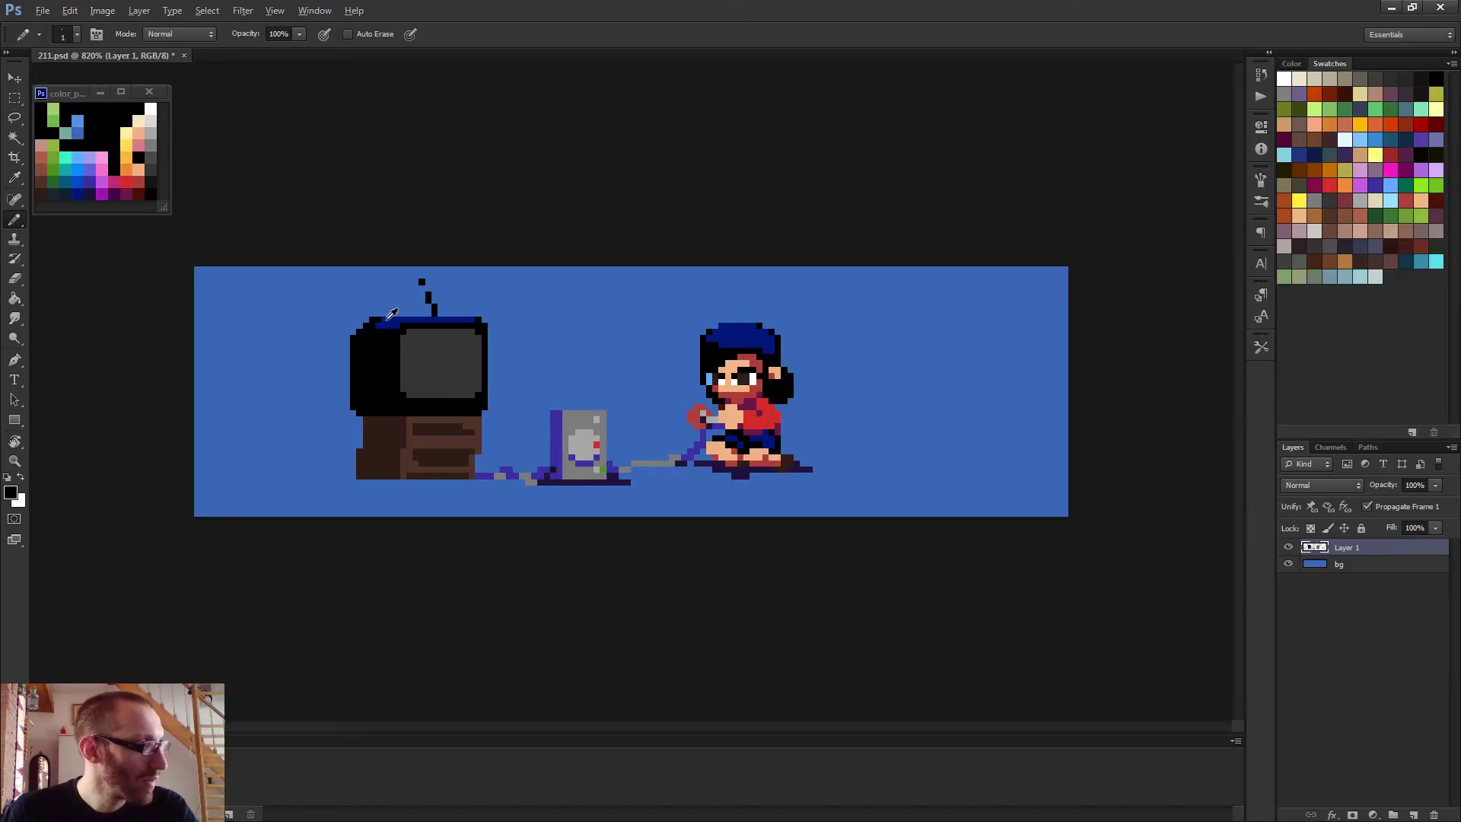
alt+click(403, 326)
scroll(467, 396, up, 2)
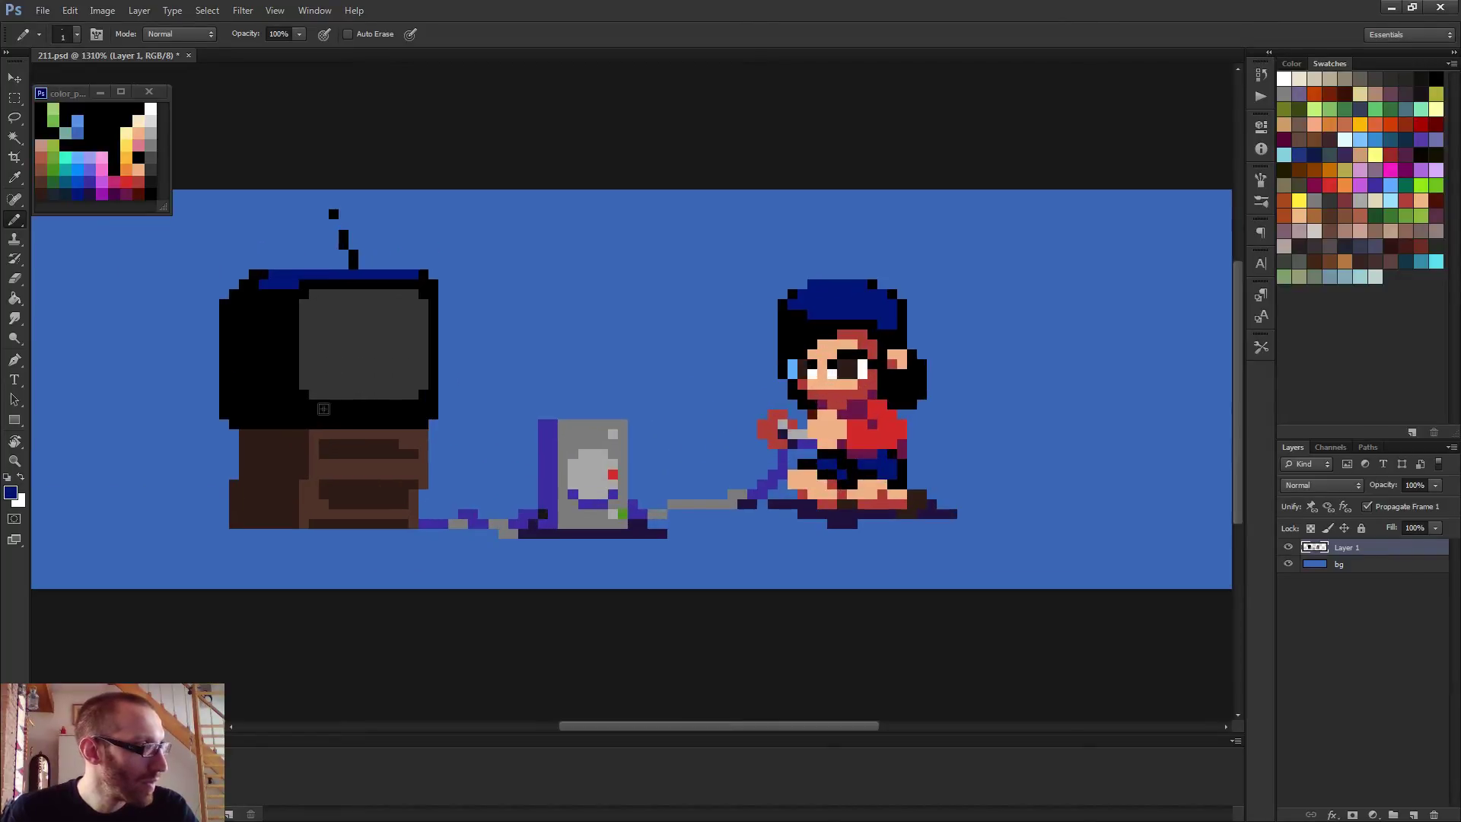
drag(319, 405, 426, 395)
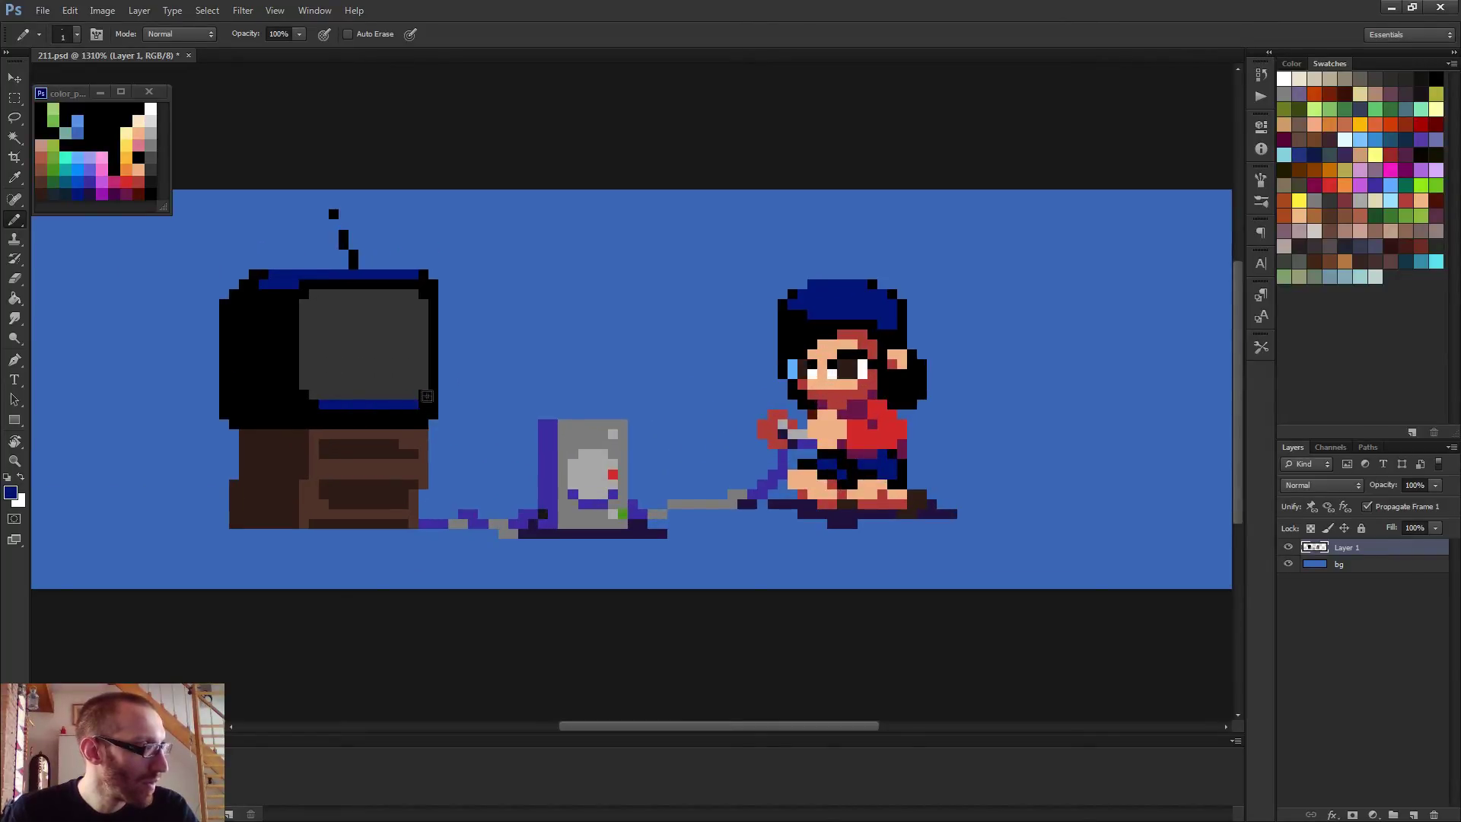
click(313, 404)
click(304, 395)
Add a single red power-light pixel below the TV screen's lower right, using the red of the console's button
scroll(436, 427, up, 2)
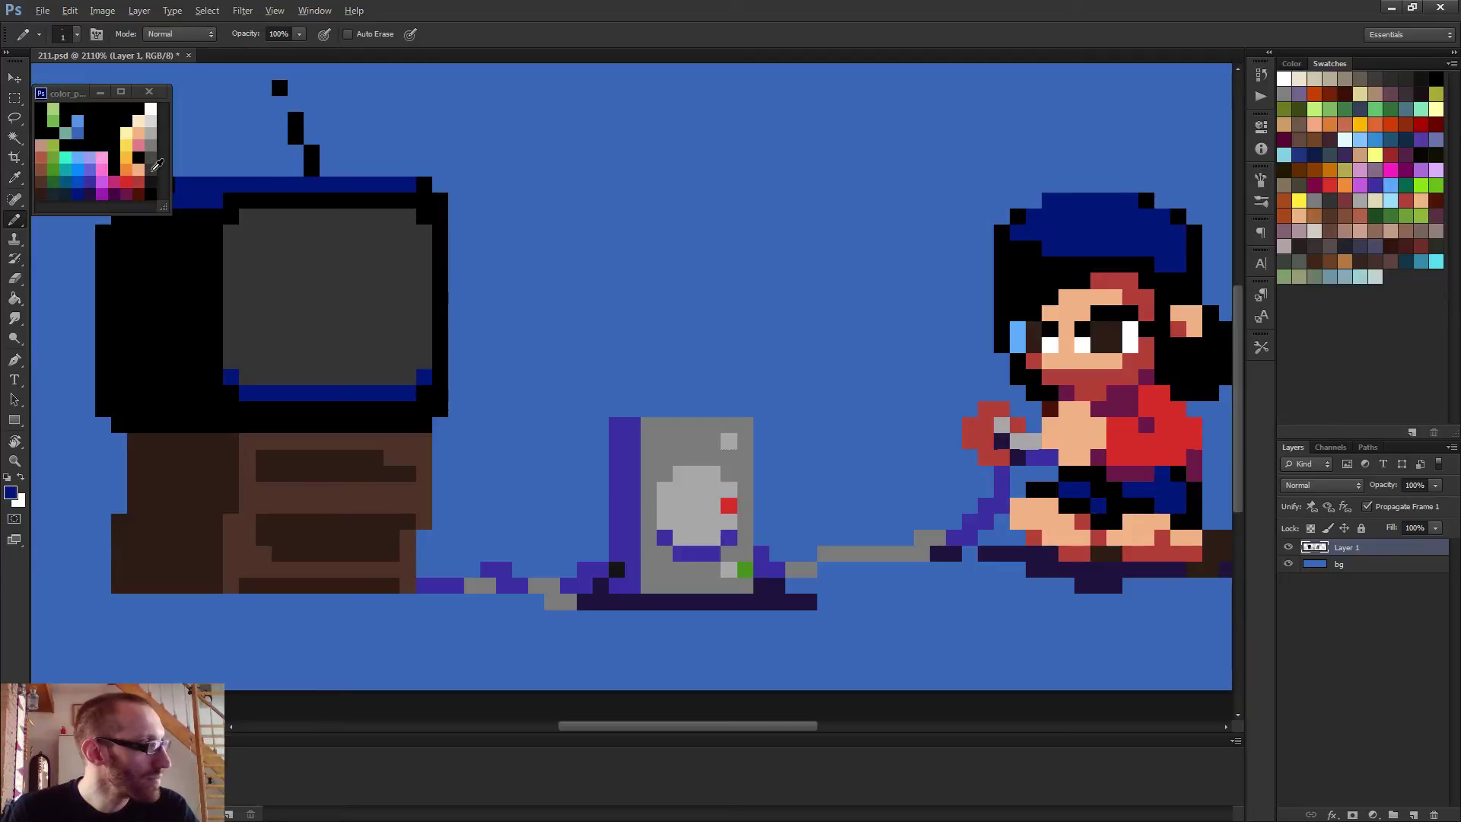
alt+click(154, 169)
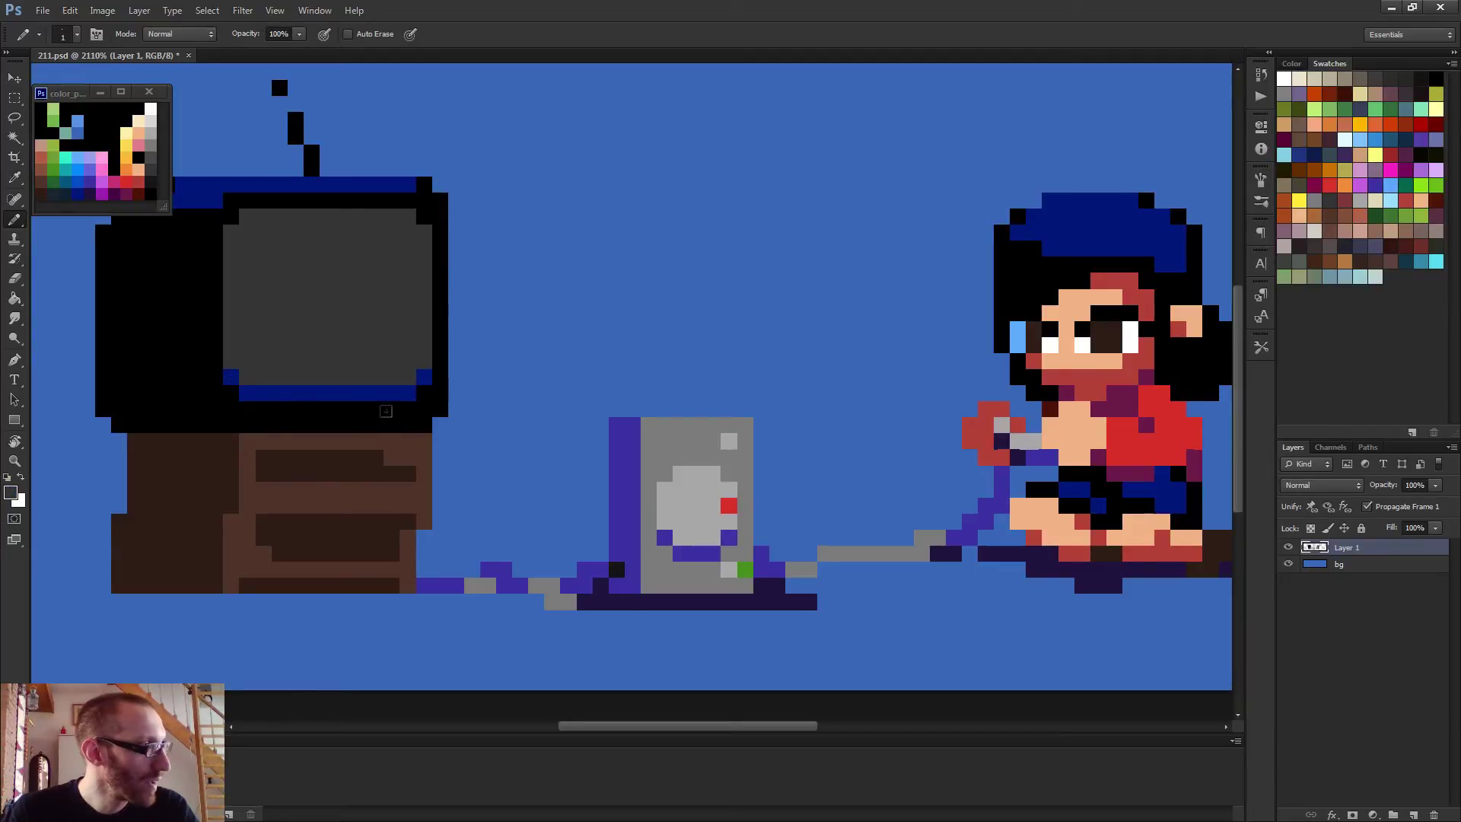
alt+click(733, 505)
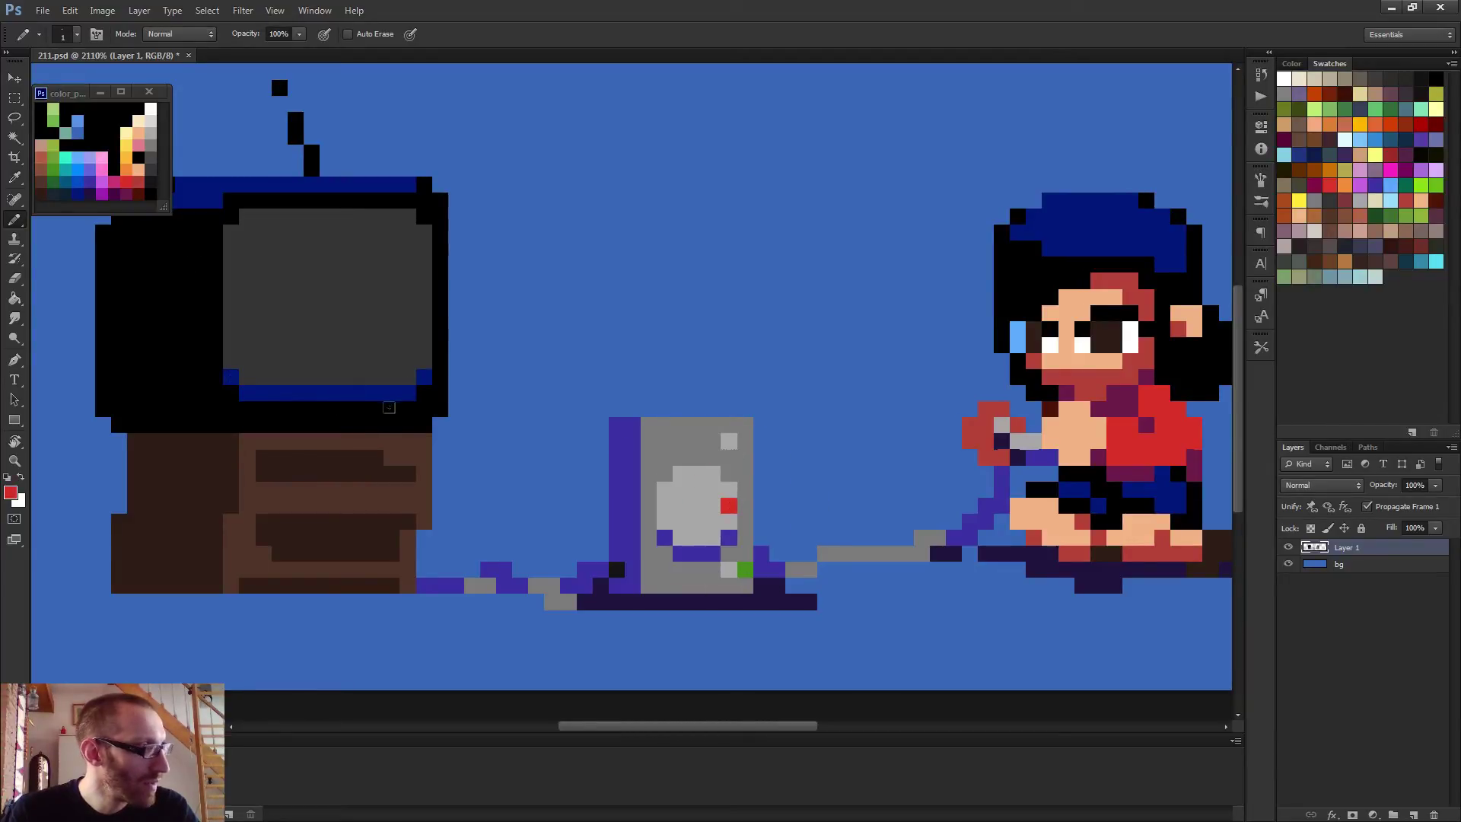
click(391, 409)
scroll(435, 418, down, 2)
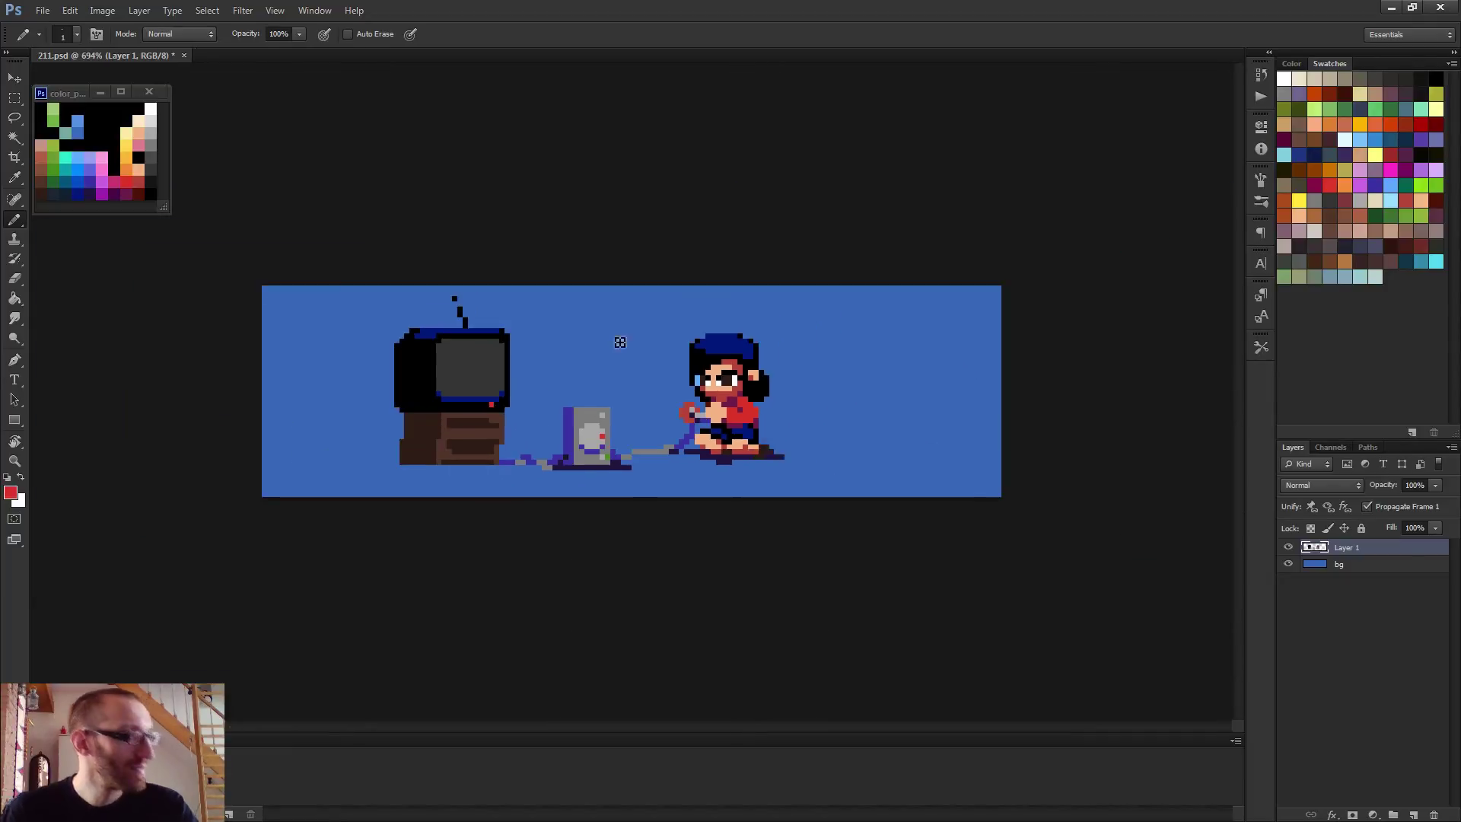
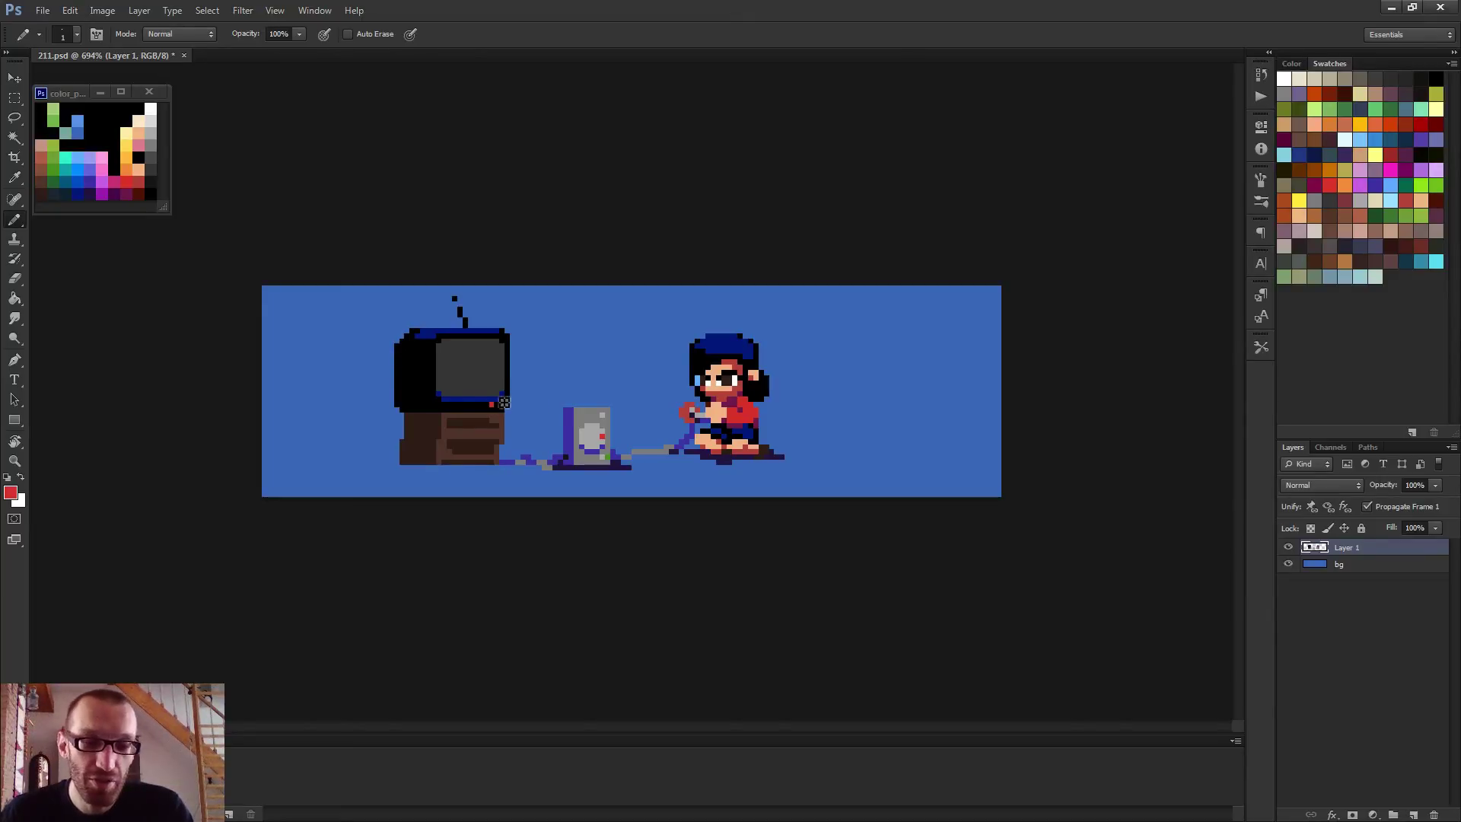
Pick a reddish brown from the colour palette and add a new layer above Layer 1
scroll(453, 388, up, 4)
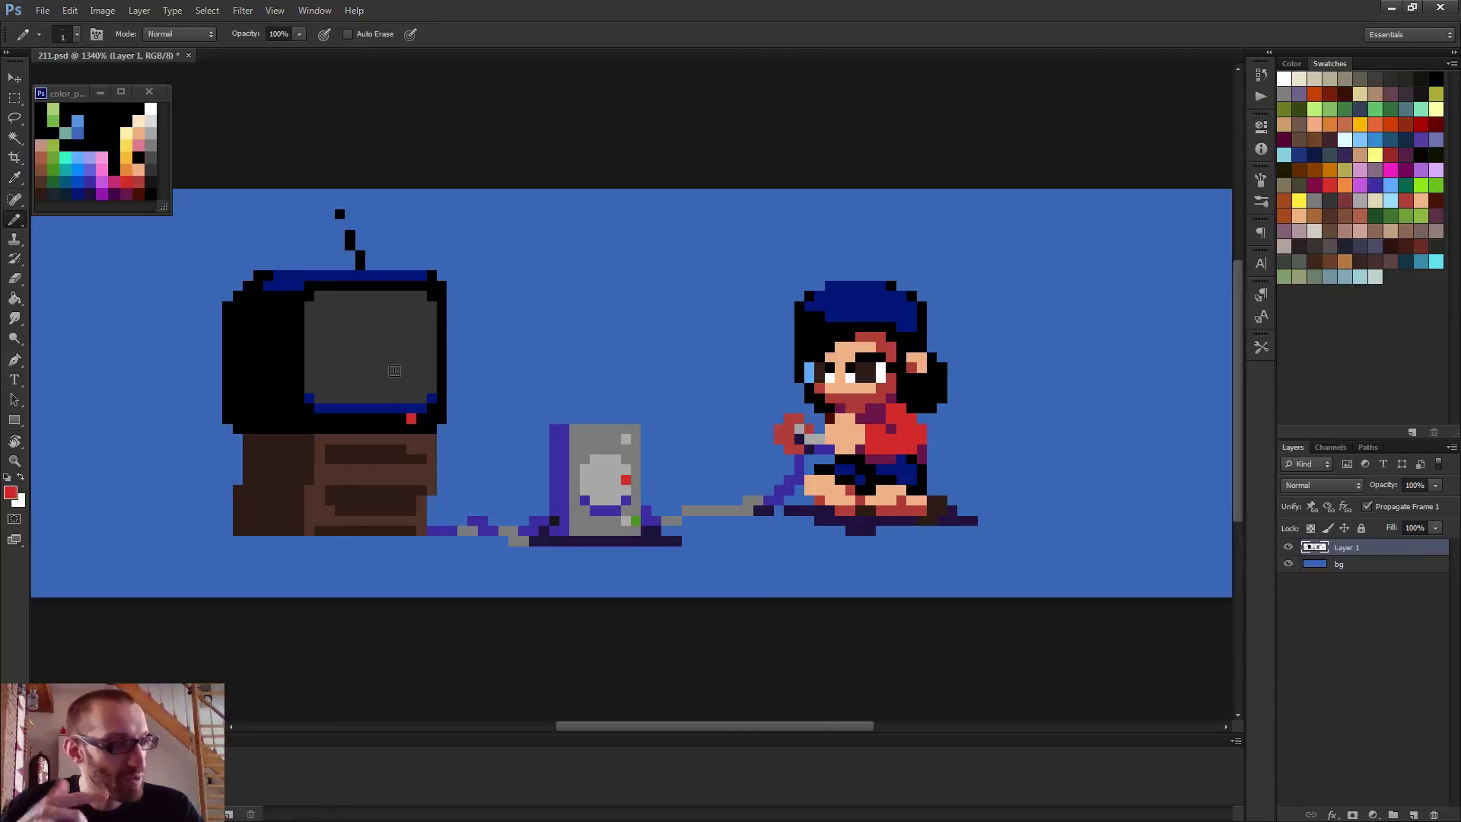
scroll(395, 346, up, 2)
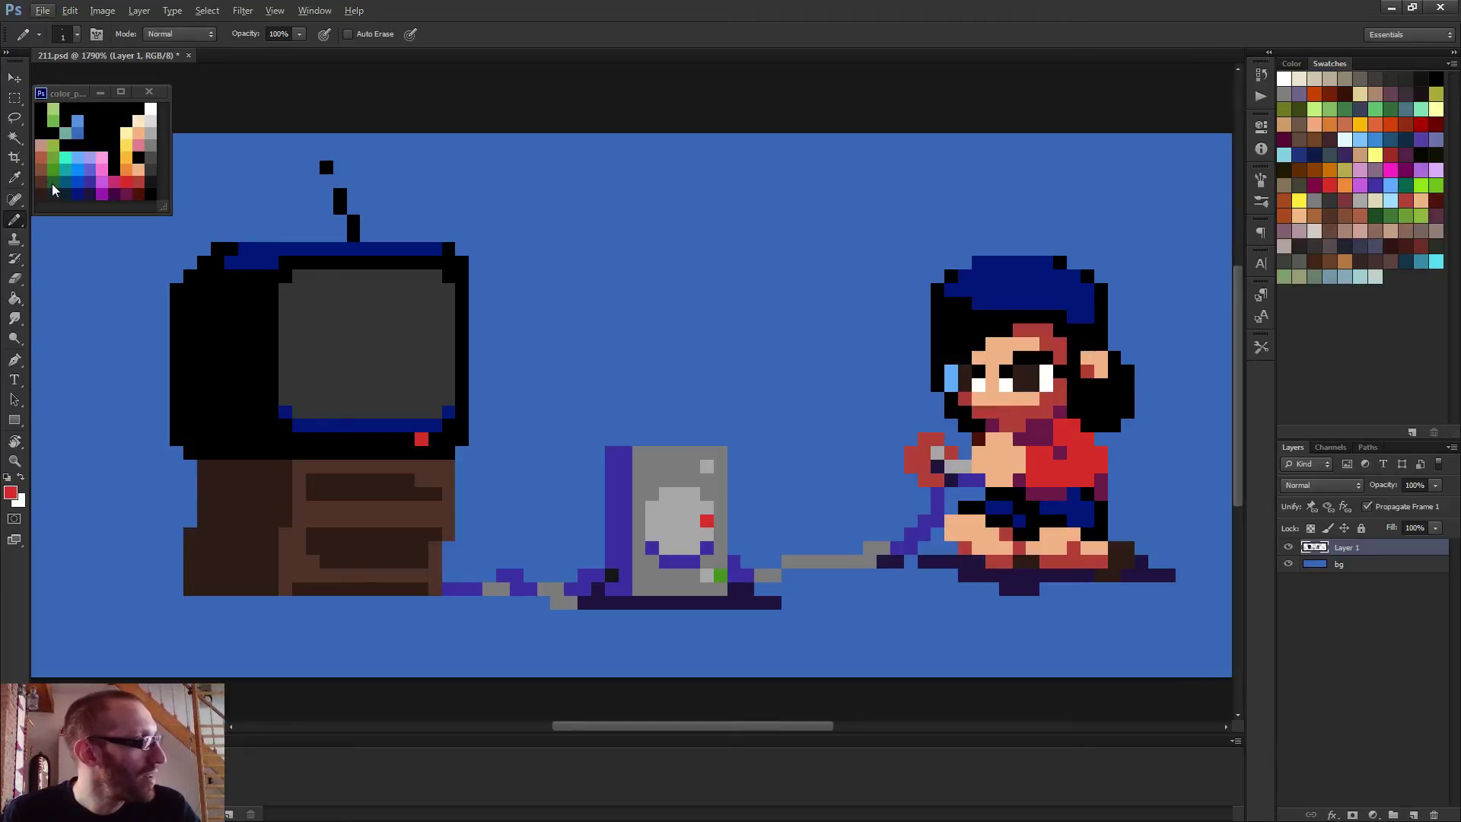
click(44, 155)
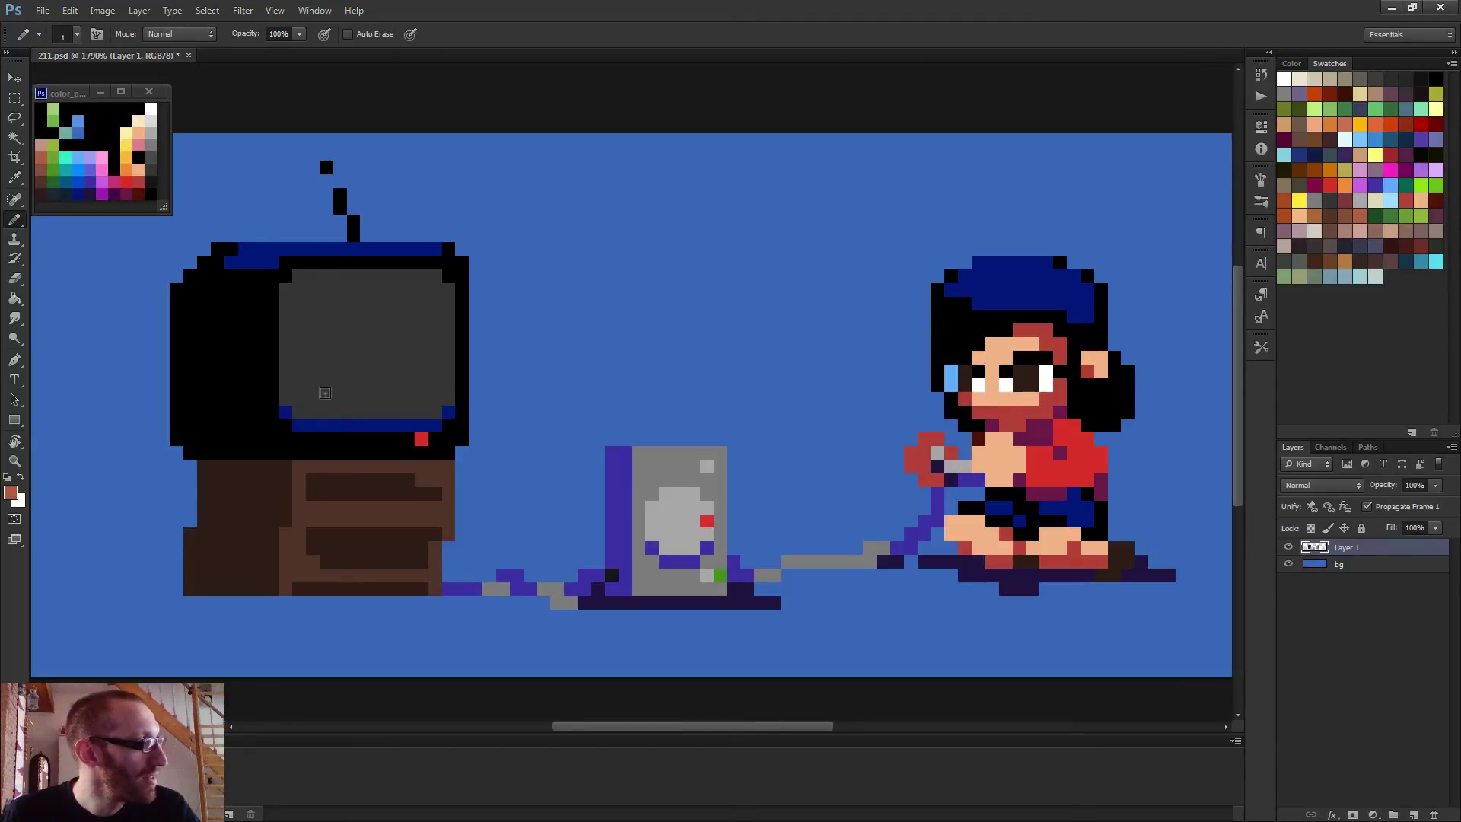
click(1414, 813)
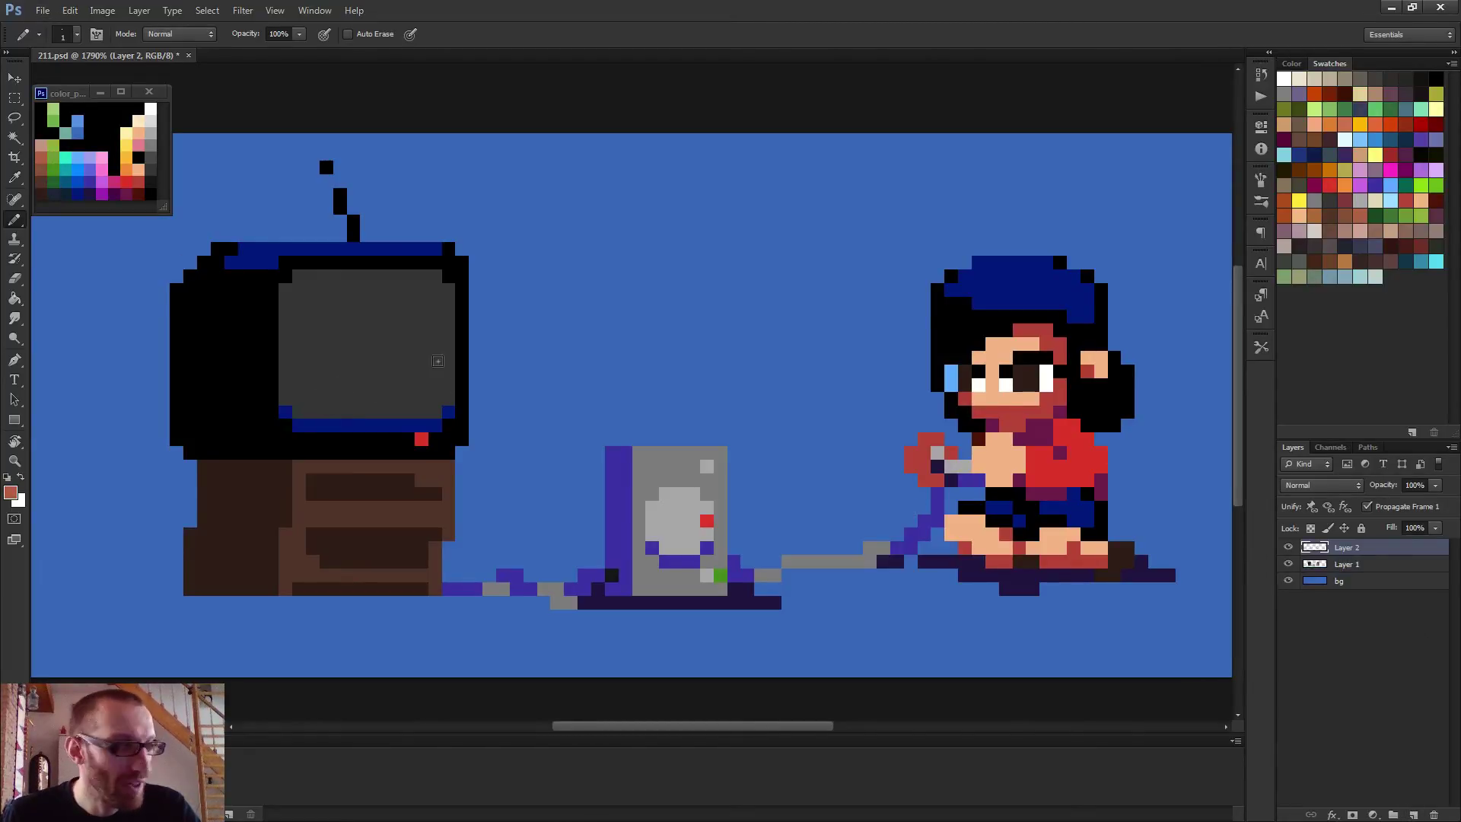
Try painting uneven reddish-brown ground across the lower part of the TV screen
mouse_move(308, 411)
mouse_down()
mouse_move(419, 411)
mouse_move(427, 393)
mouse_move(445, 397)
mouse_move(285, 392)
mouse_move(300, 404)
mouse_move(377, 392)
mouse_up()
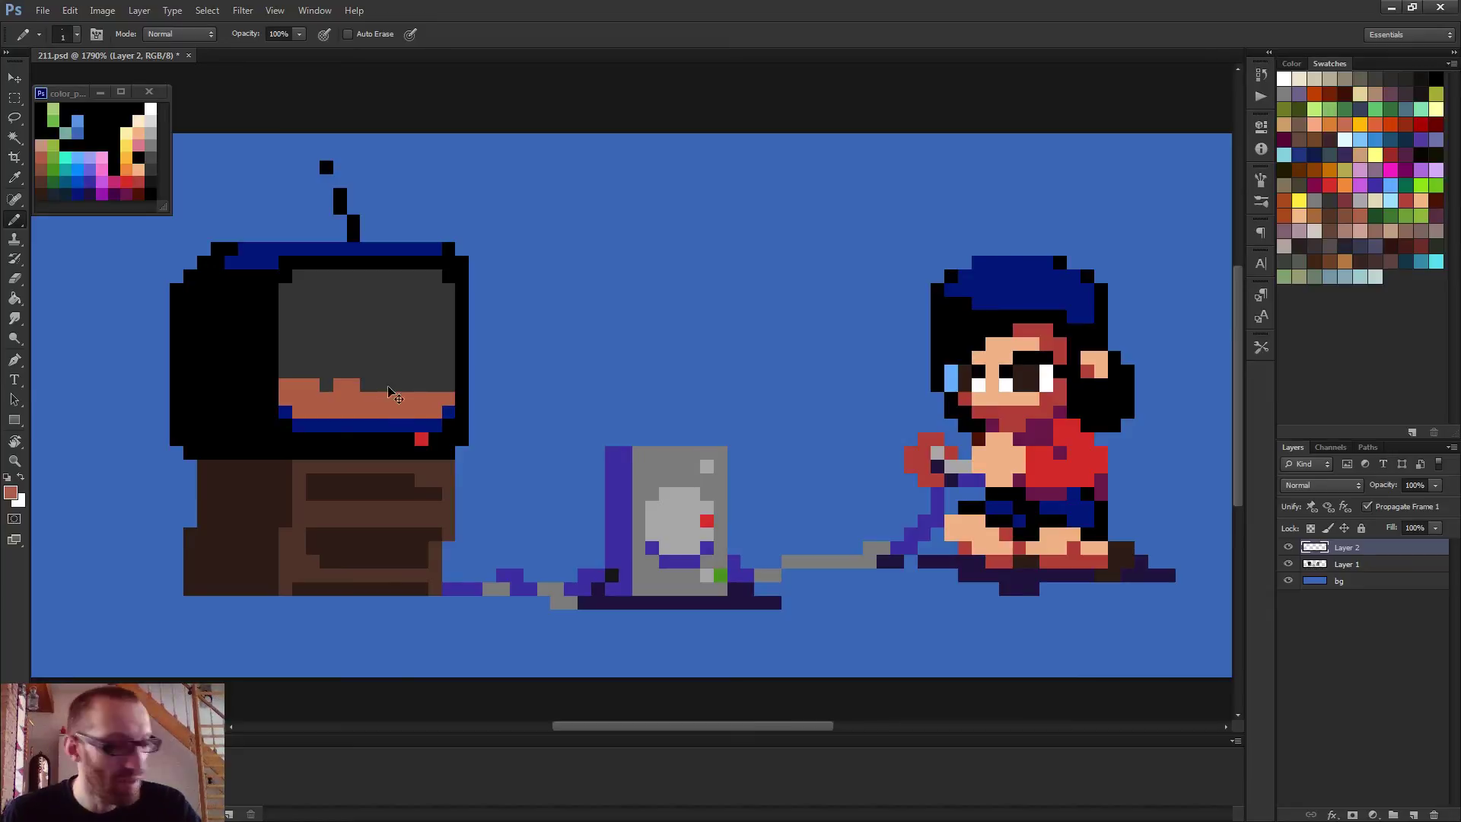
key(ctrl+z)
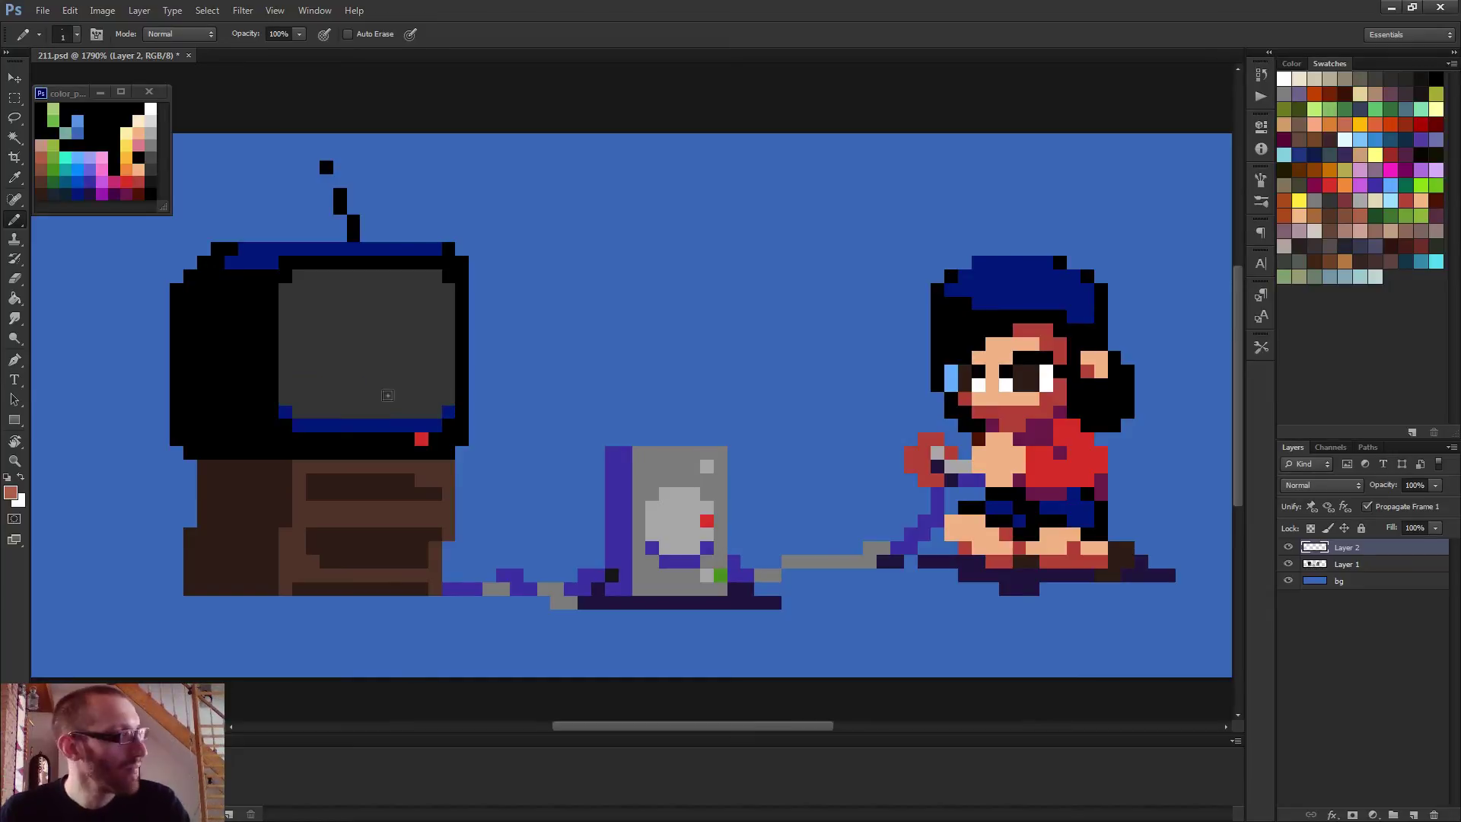
Select the TV screen area with its stepped corners and fill it with saturated blue from the palette on the new layer
alt+click(80, 177)
key(g)
click(380, 359)
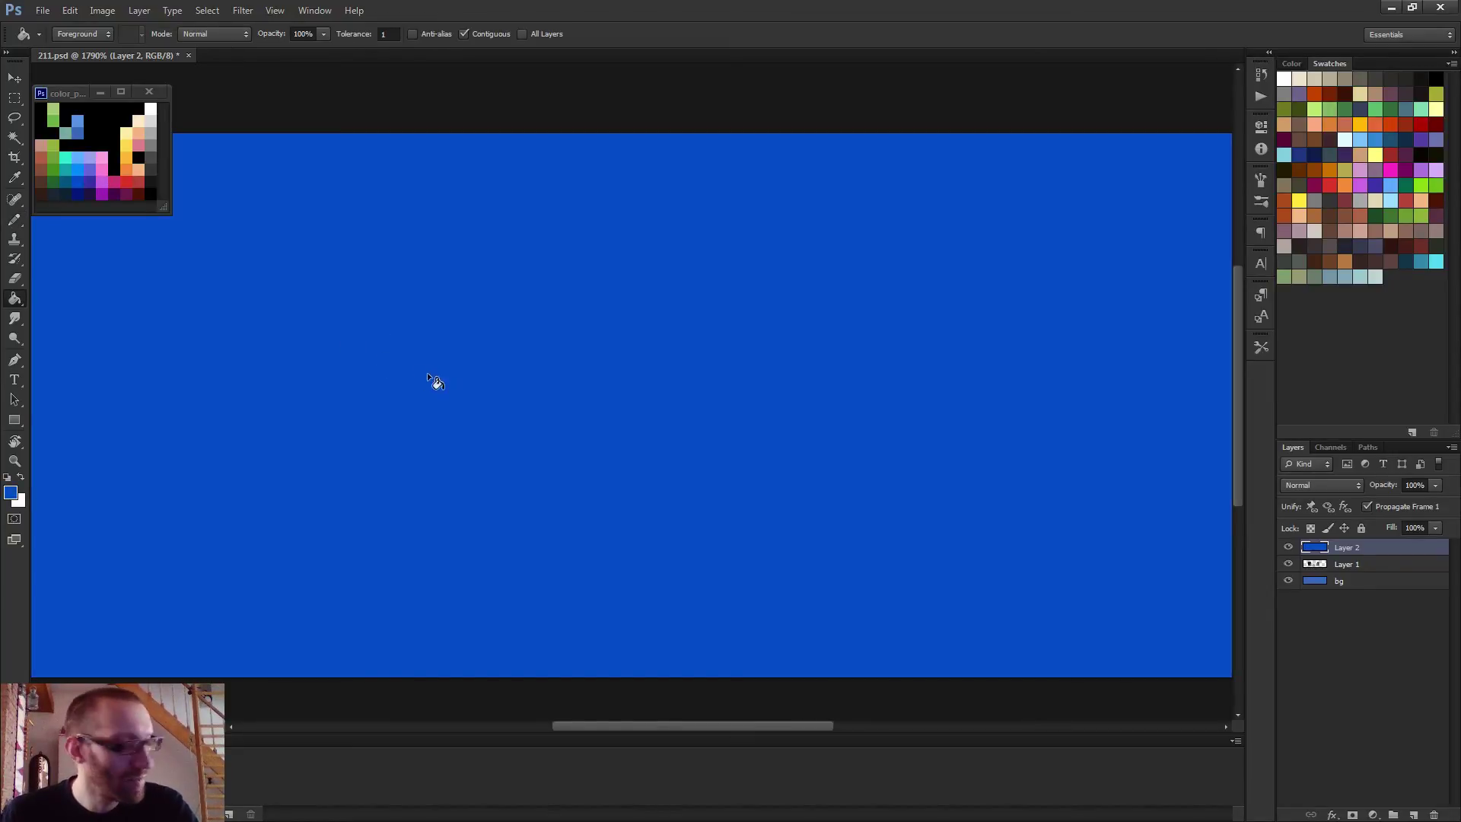
key(ctrl+z)
key(m)
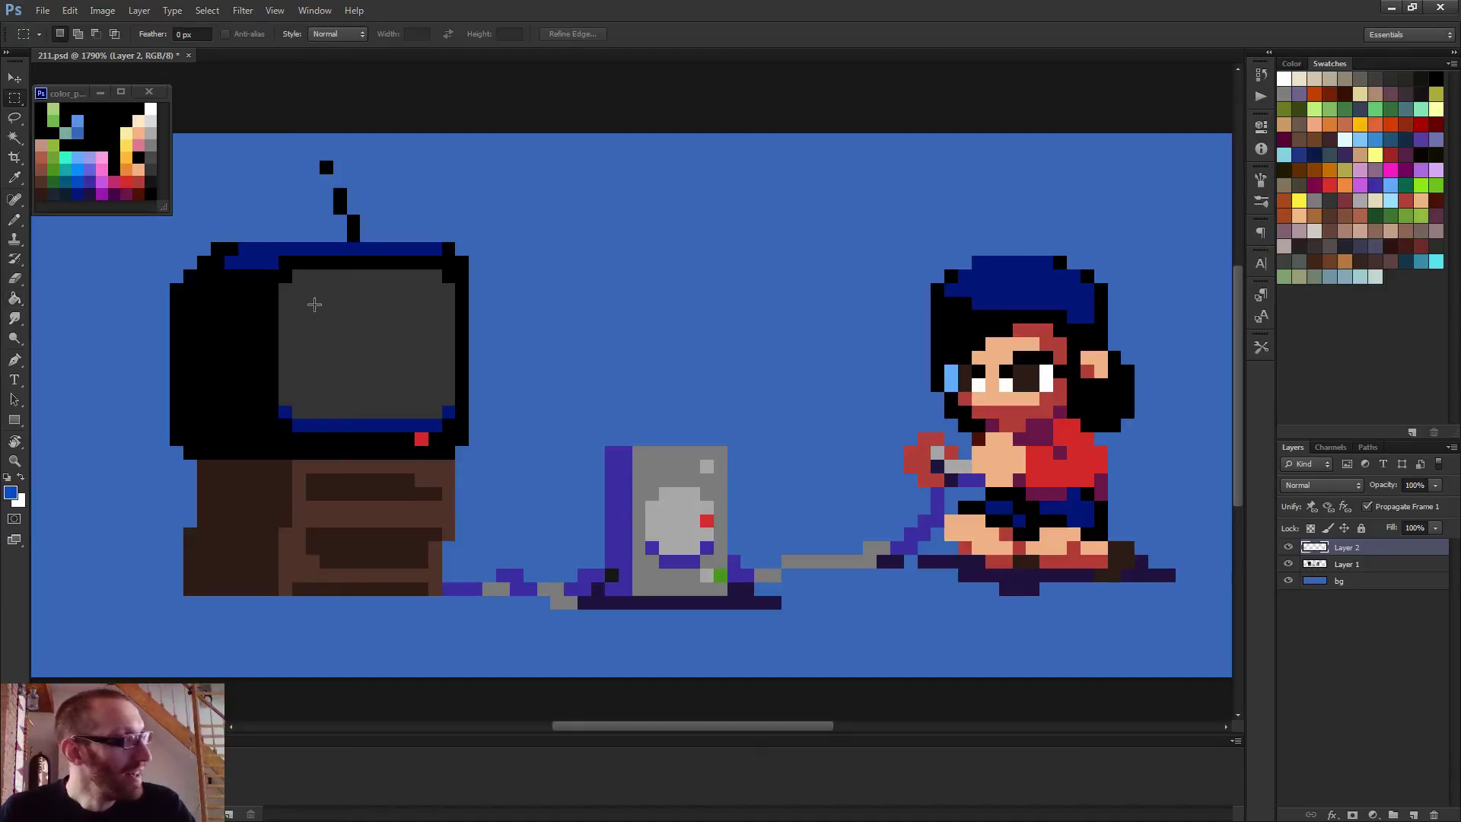
mouse_move(281, 285)
mouse_down()
mouse_move(317, 346)
mouse_move(455, 404)
mouse_up()
drag(293, 270, 440, 306)
drag(299, 401, 445, 418)
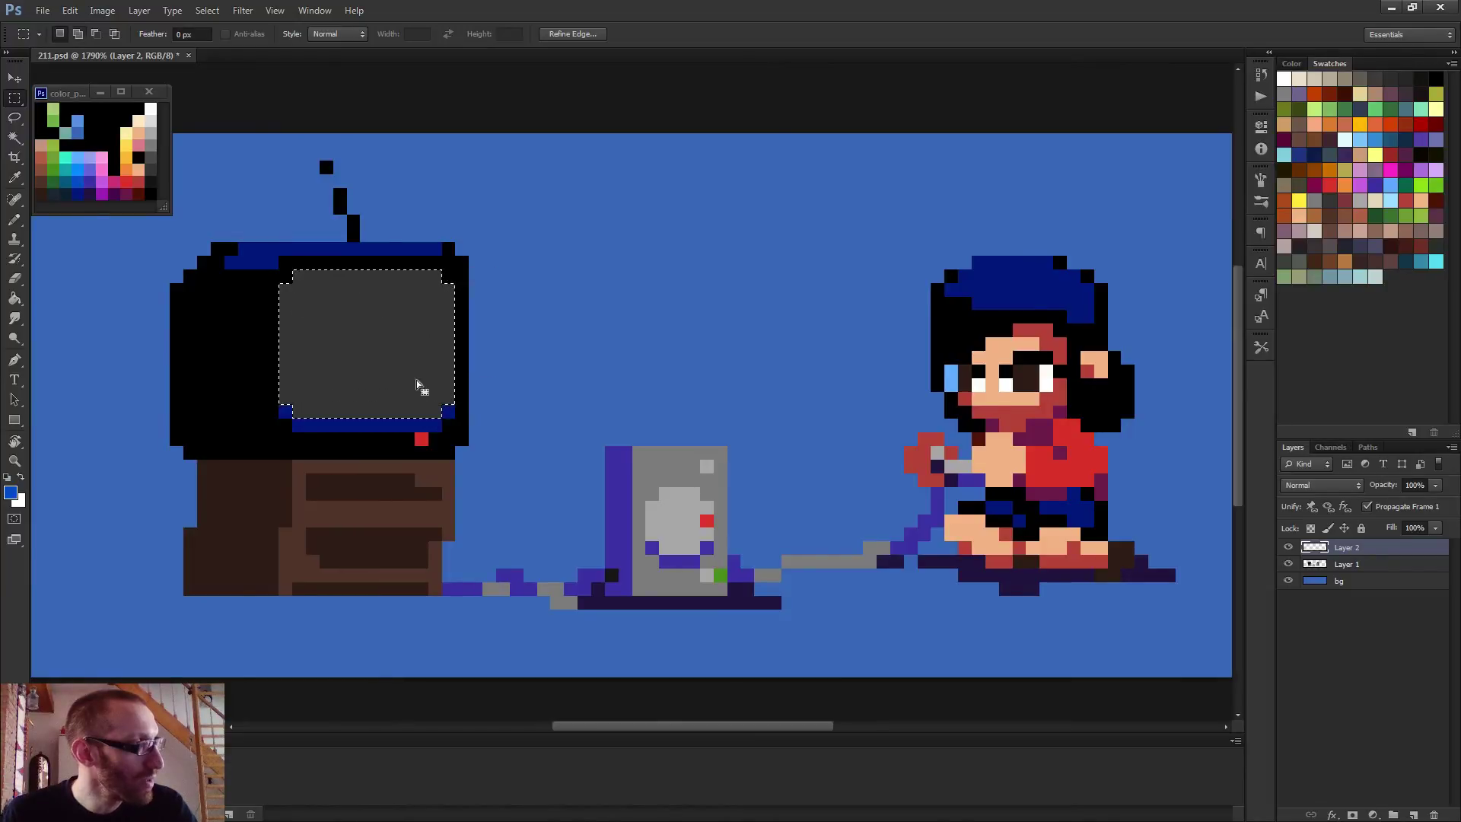
key(alt+BackSpace)
key(ctrl+d)
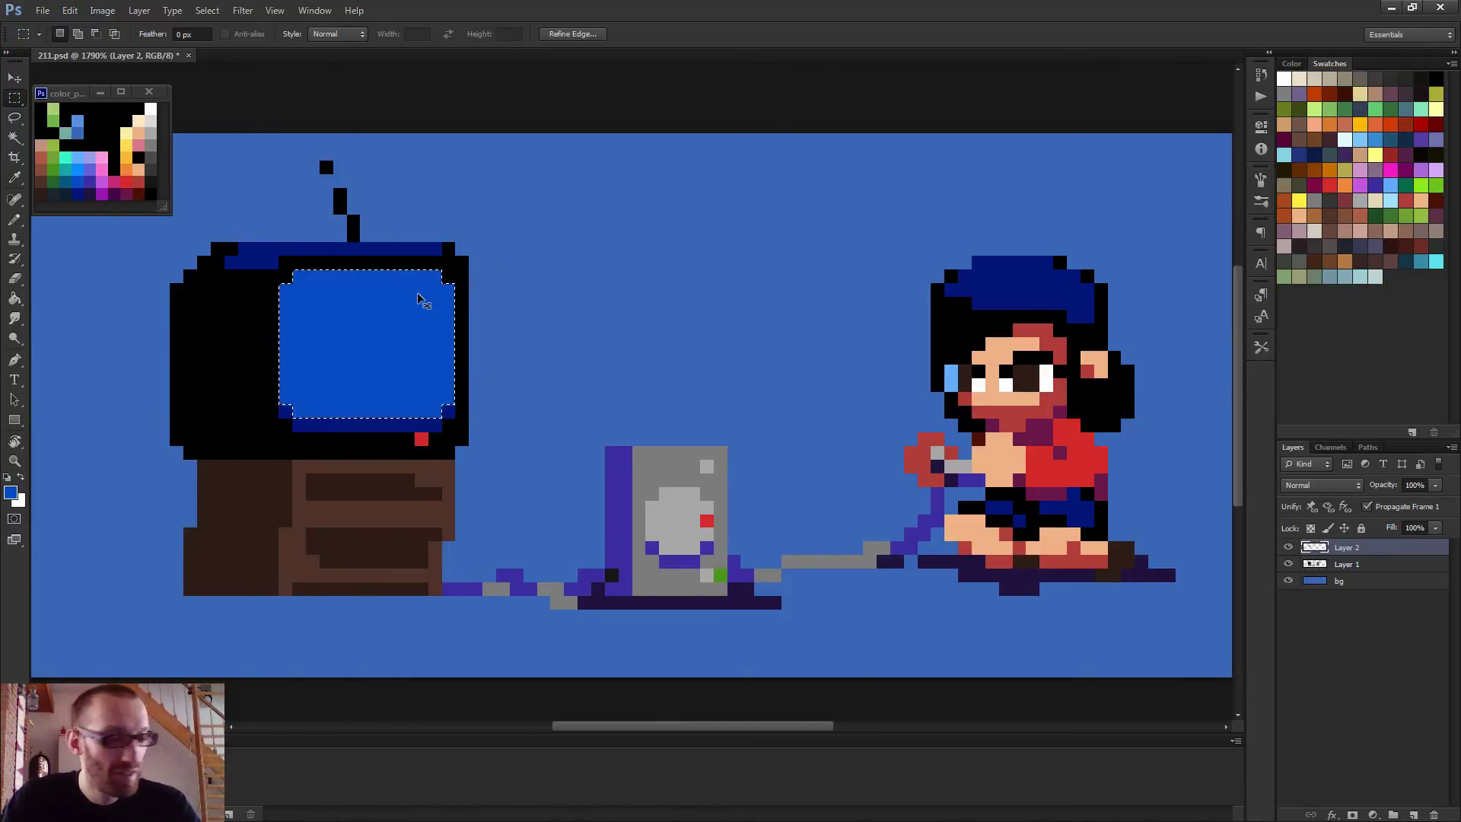
key(b)
Paint the upper part of the TV screen light blue, with a stepped lower edge rising towards the right
scroll(345, 390, down, 1)
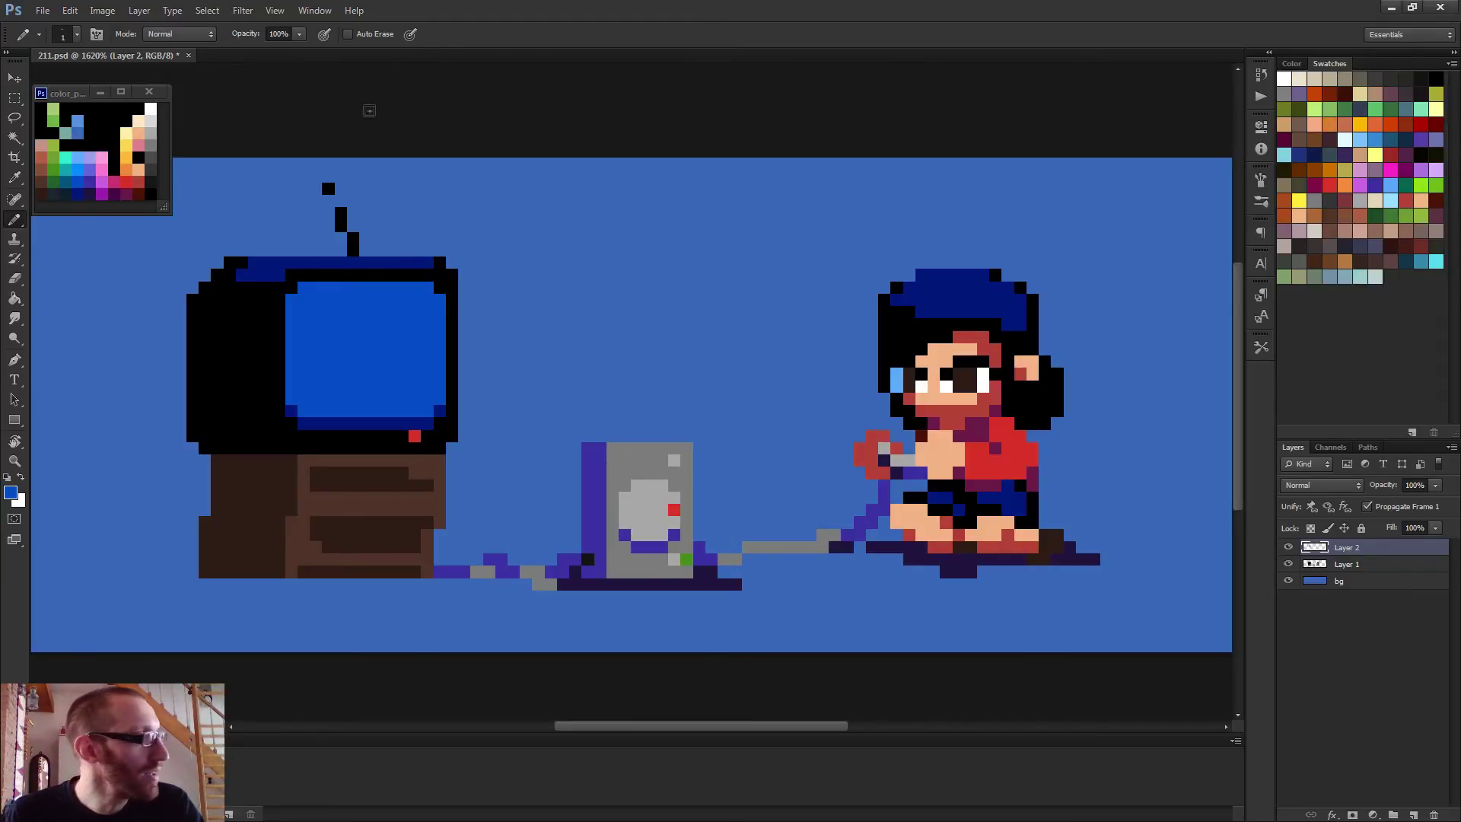
scroll(302, 336, up, 2)
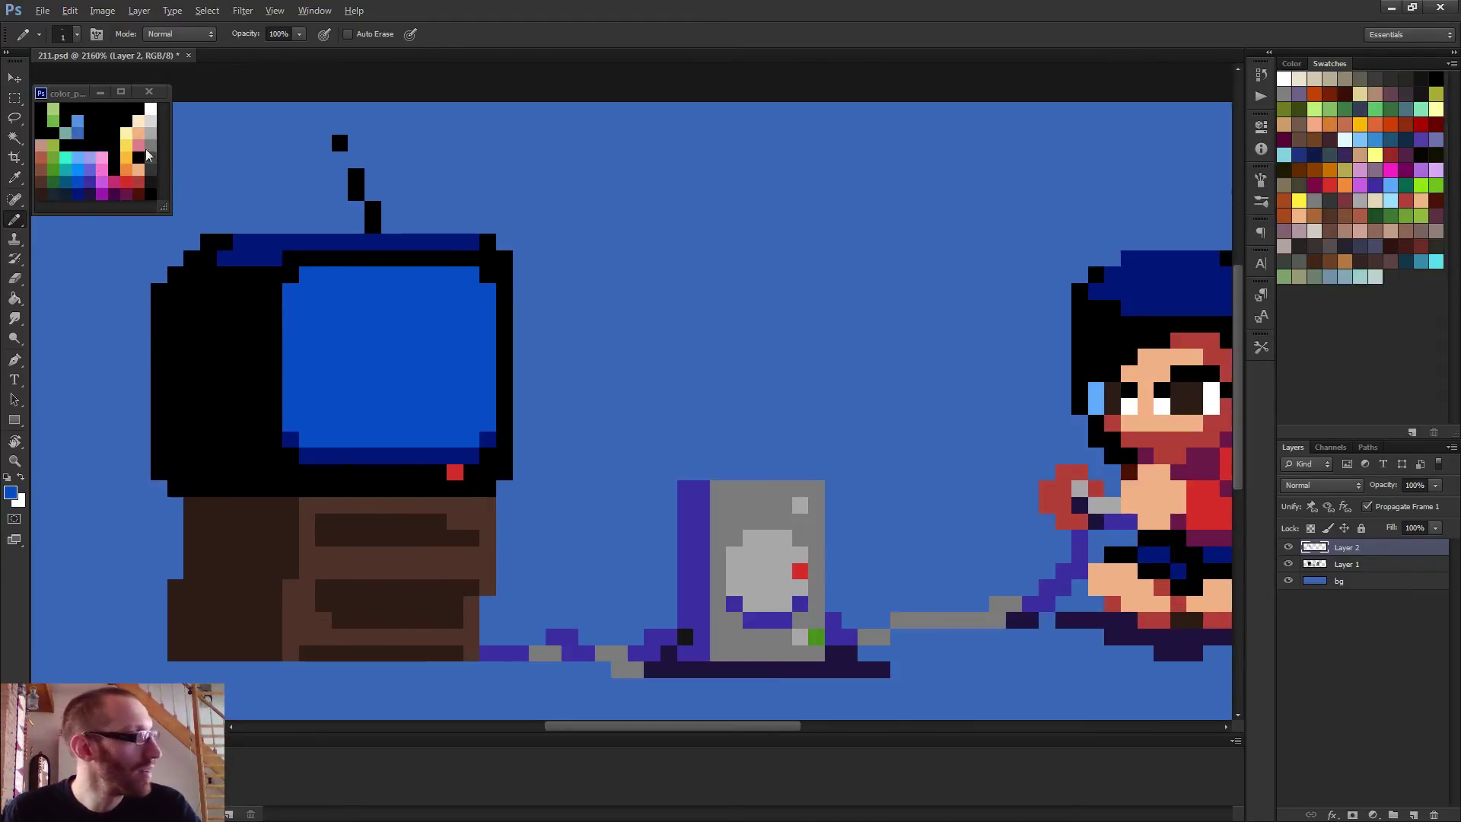
click(83, 167)
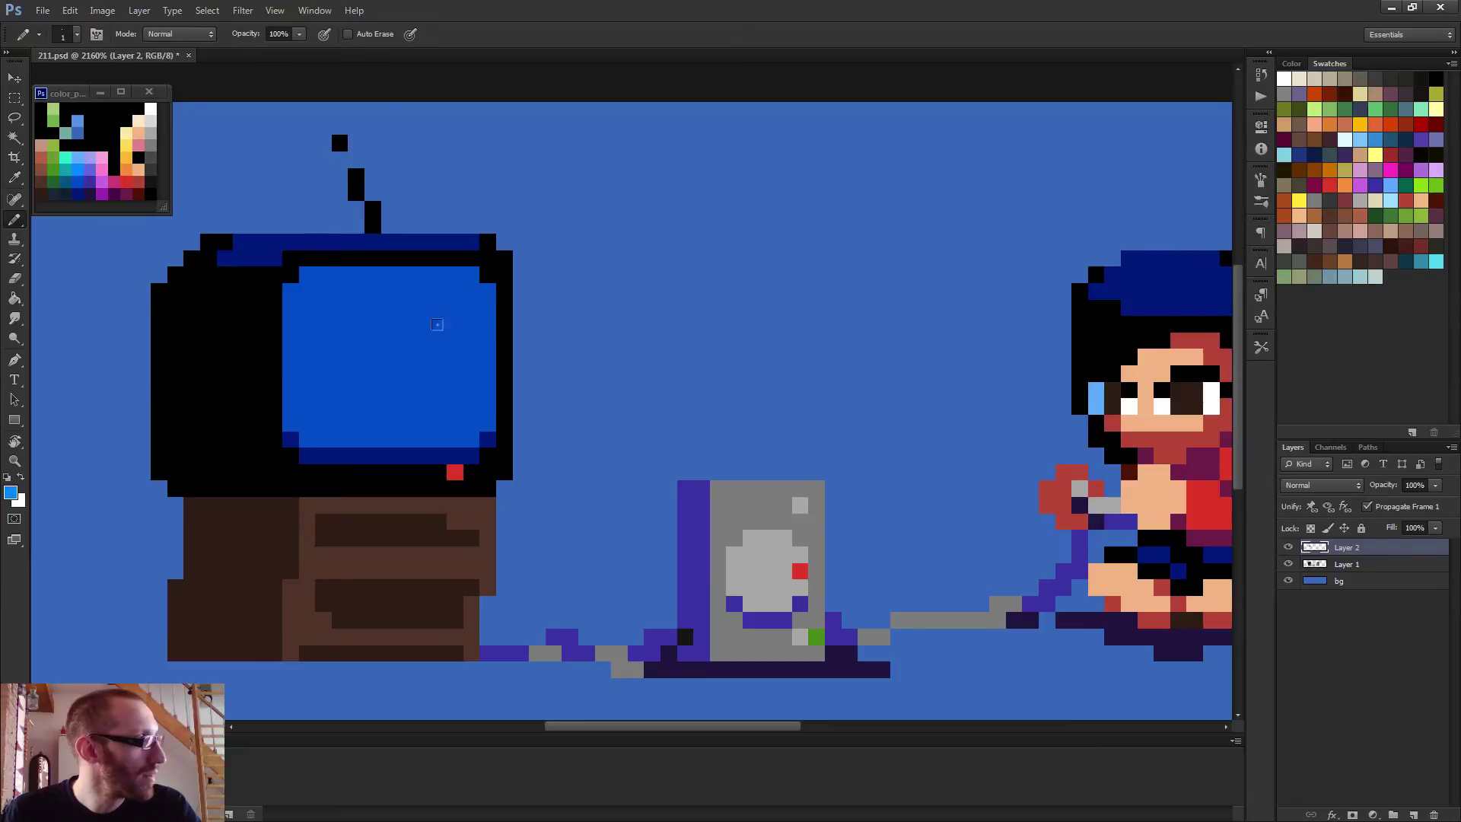
drag(439, 340, 405, 376)
key(ctrl+z)
mouse_move(291, 290)
mouse_down()
mouse_move(451, 291)
mouse_move(472, 288)
mouse_move(467, 276)
mouse_move(304, 263)
mouse_move(288, 302)
mouse_move(472, 313)
mouse_move(286, 320)
mouse_move(394, 331)
mouse_move(287, 347)
mouse_move(348, 361)
mouse_up()
alt+scroll(348, 361, down, 4)
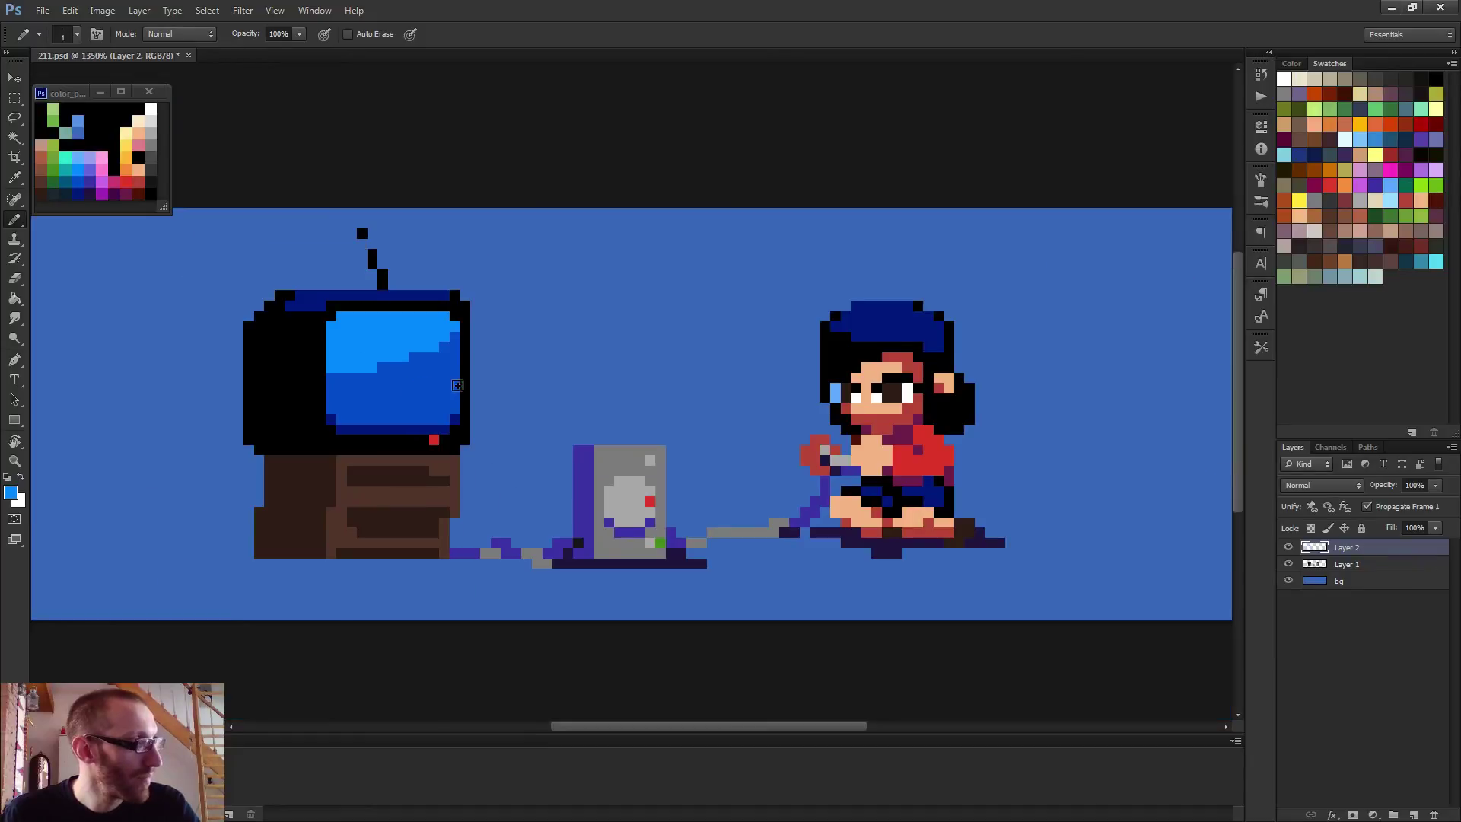
Even out the steps of the diagonal between the TV screen's light and darker blue by recolouring single pixels
alt+scroll(342, 363, up, 3)
alt+click(339, 364)
click(342, 361)
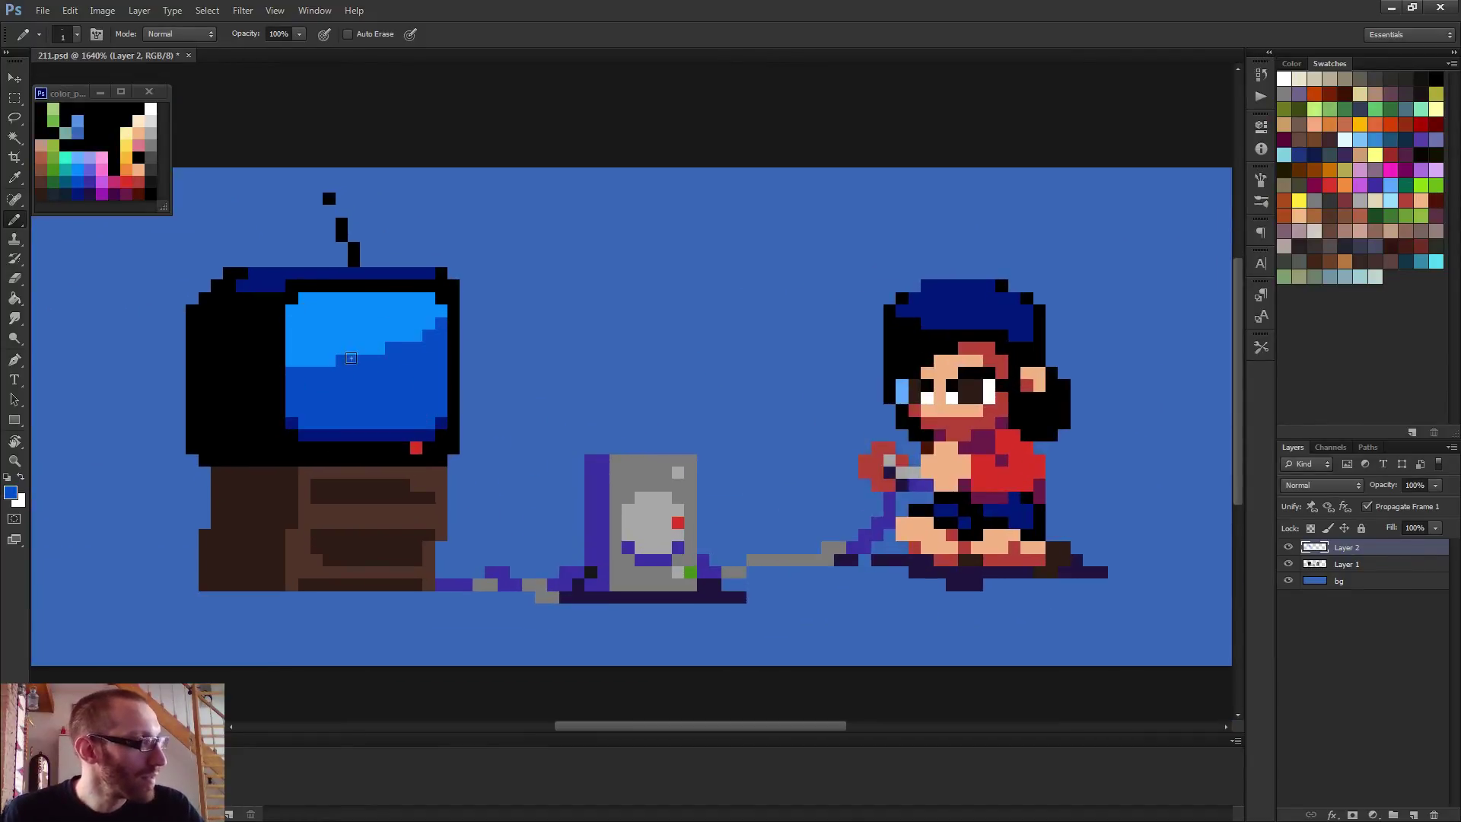
alt+click(412, 338)
drag(428, 323, 443, 323)
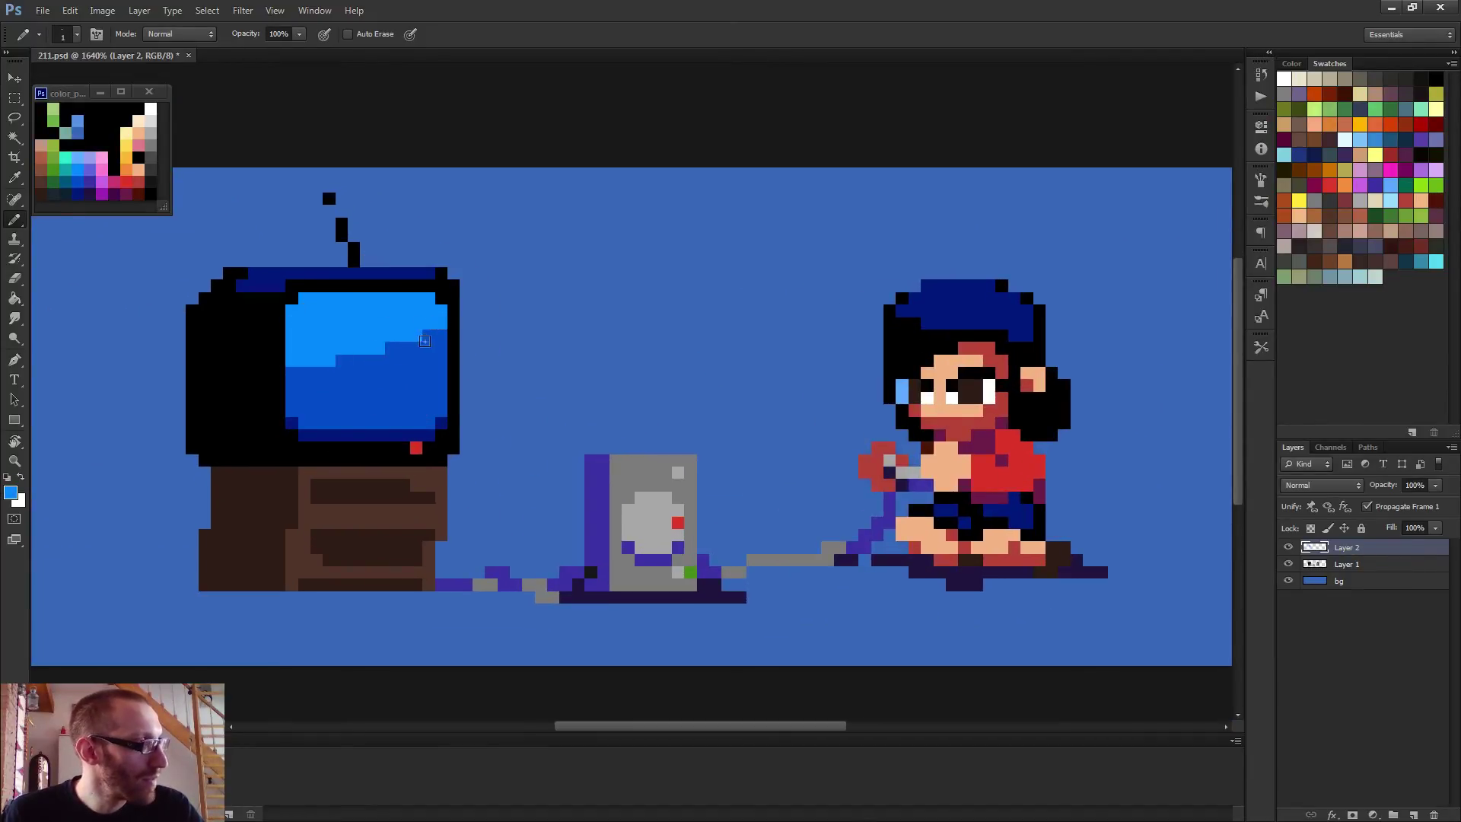
alt+click(430, 342)
click(417, 336)
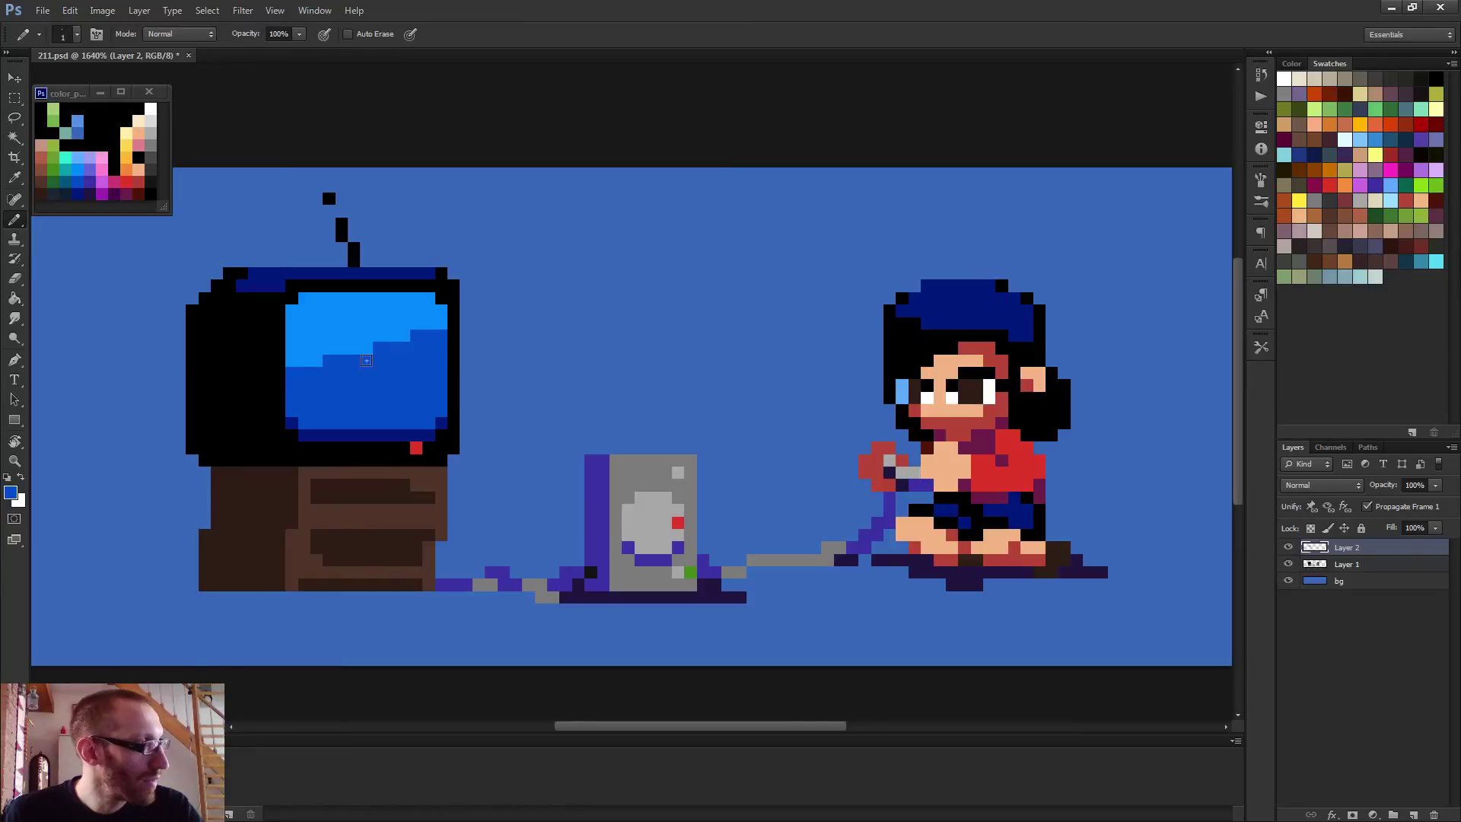
alt+scroll(504, 362, down, 3)
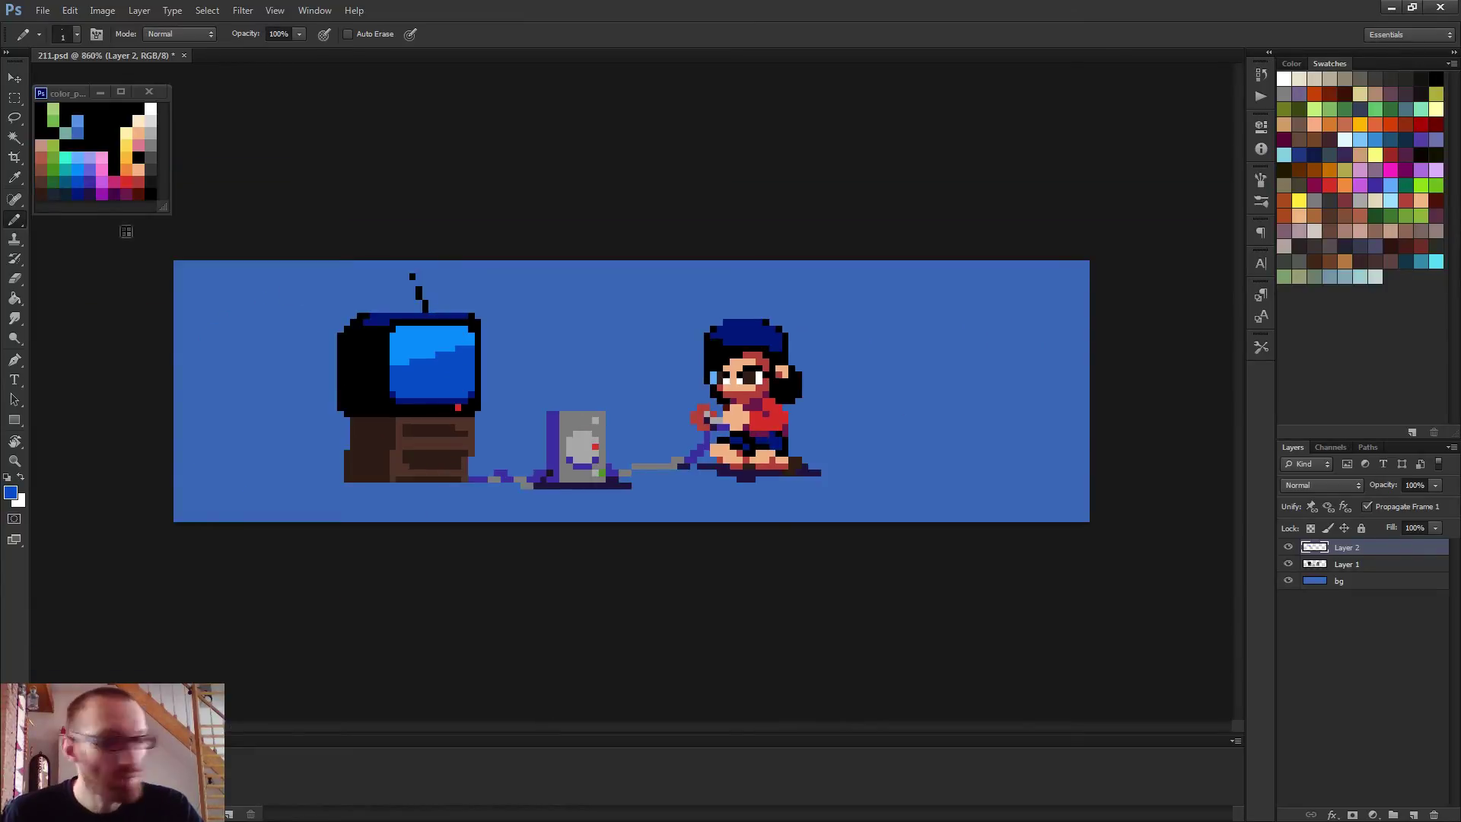
Paint a solid dark green diamond-like mound in the middle of the TV screen
scroll(579, 386, up, 1)
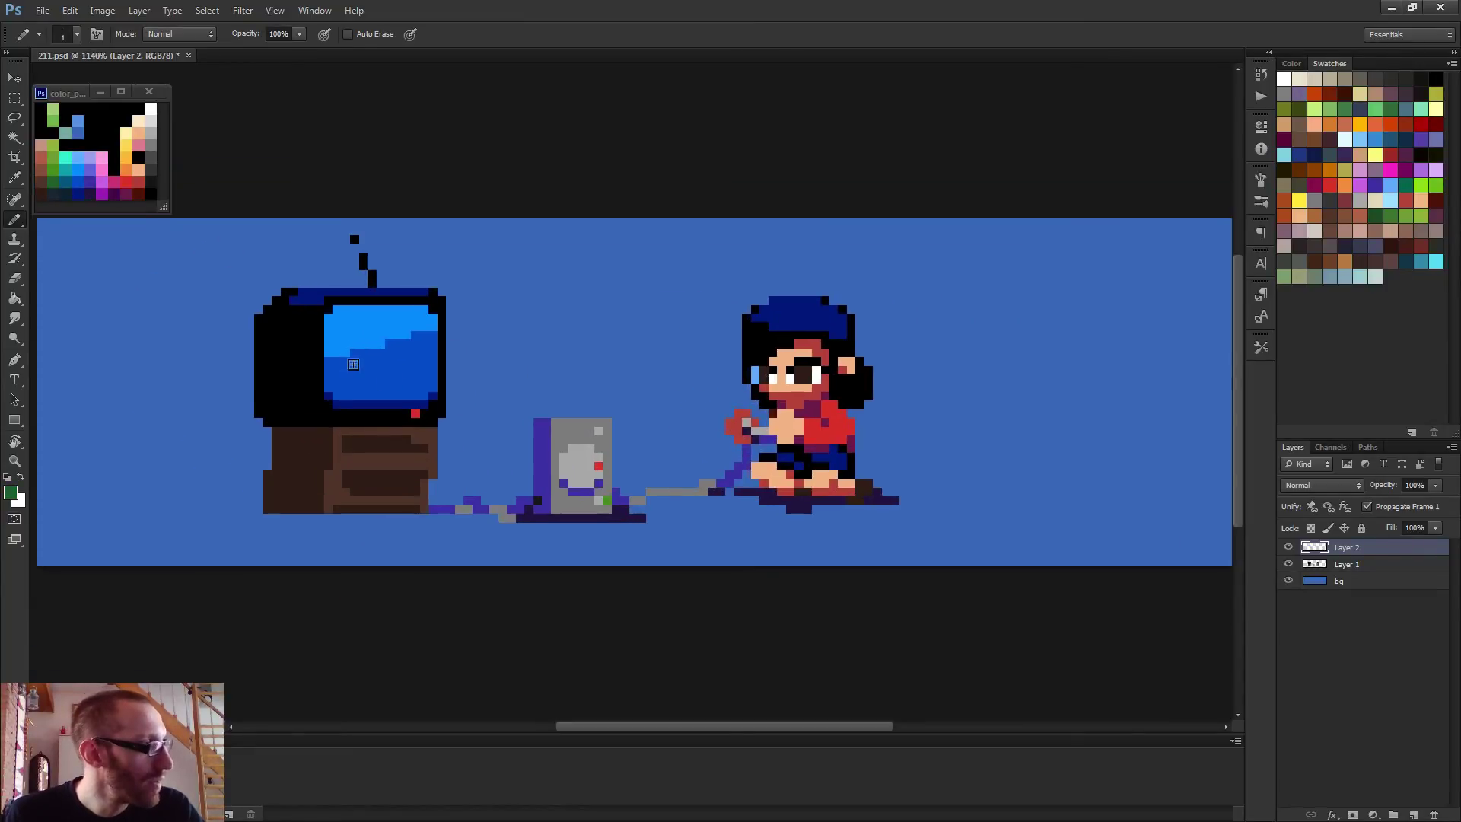
mouse_move(343, 362)
mouse_down()
mouse_move(386, 394)
mouse_move(421, 382)
mouse_move(439, 370)
mouse_move(397, 326)
mouse_up()
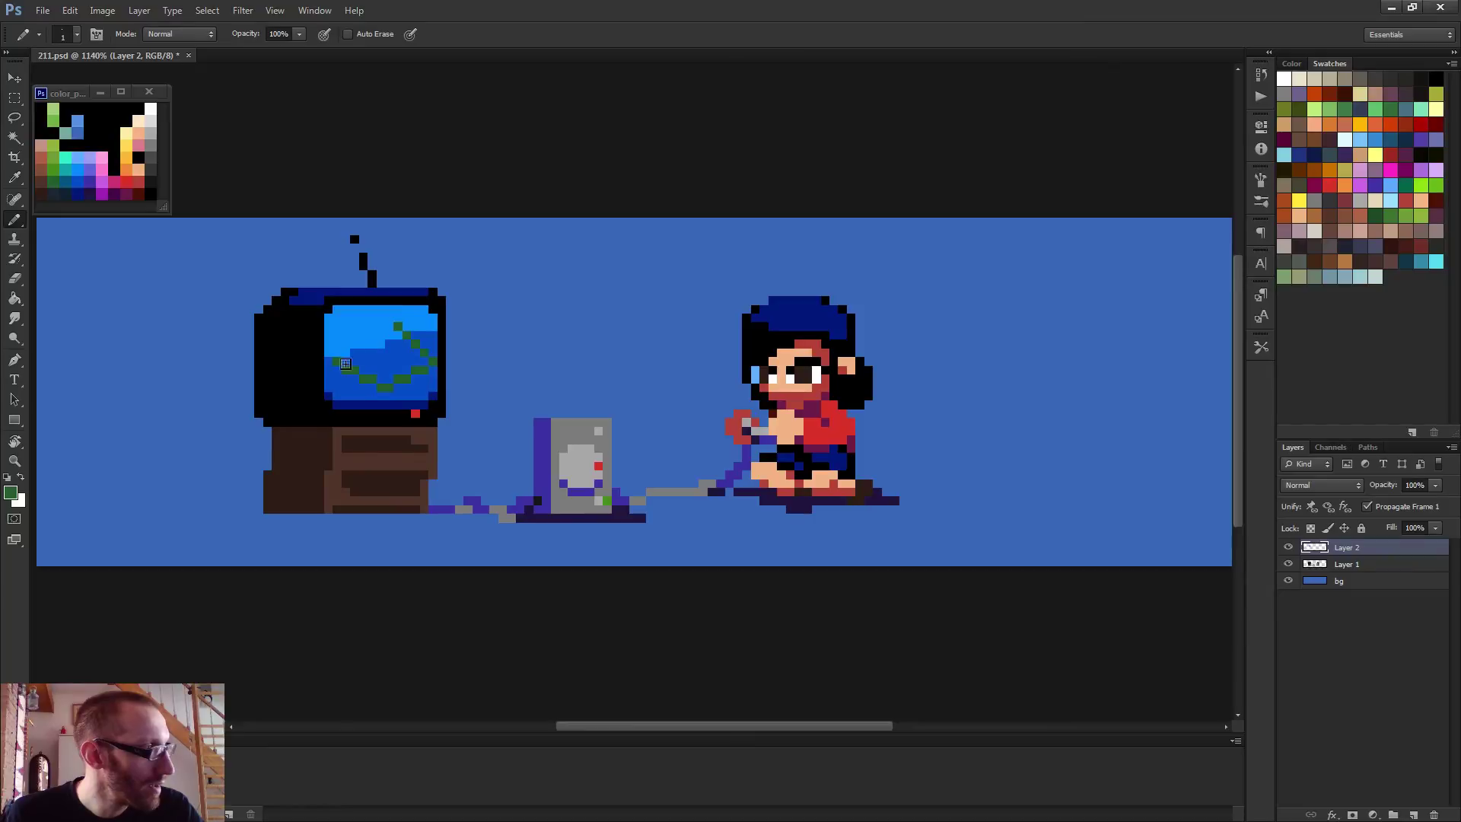
key(ctrl+z)
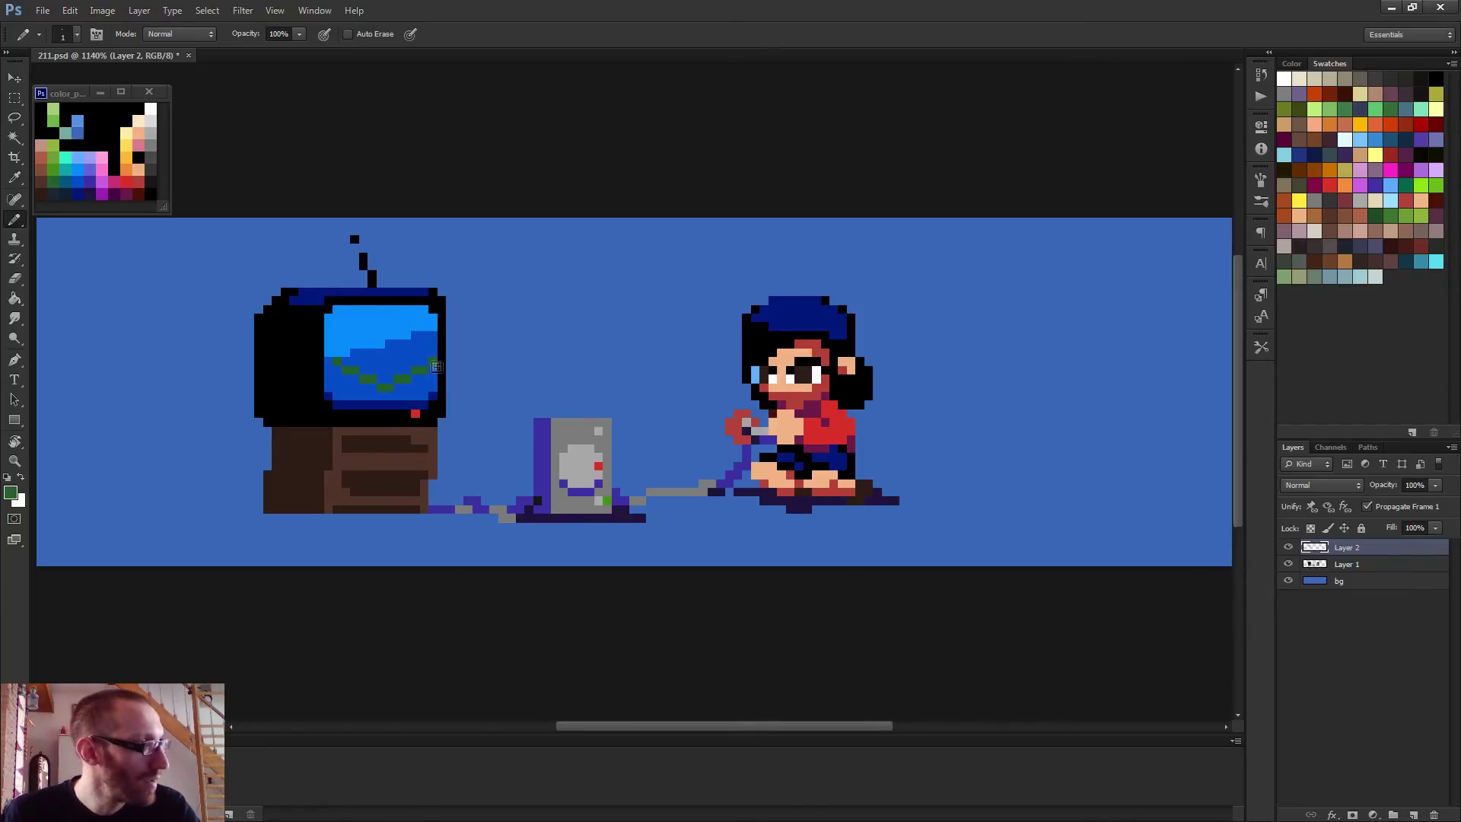
mouse_move(436, 367)
mouse_down()
mouse_move(390, 331)
mouse_move(371, 360)
mouse_move(343, 367)
mouse_move(426, 367)
mouse_up()
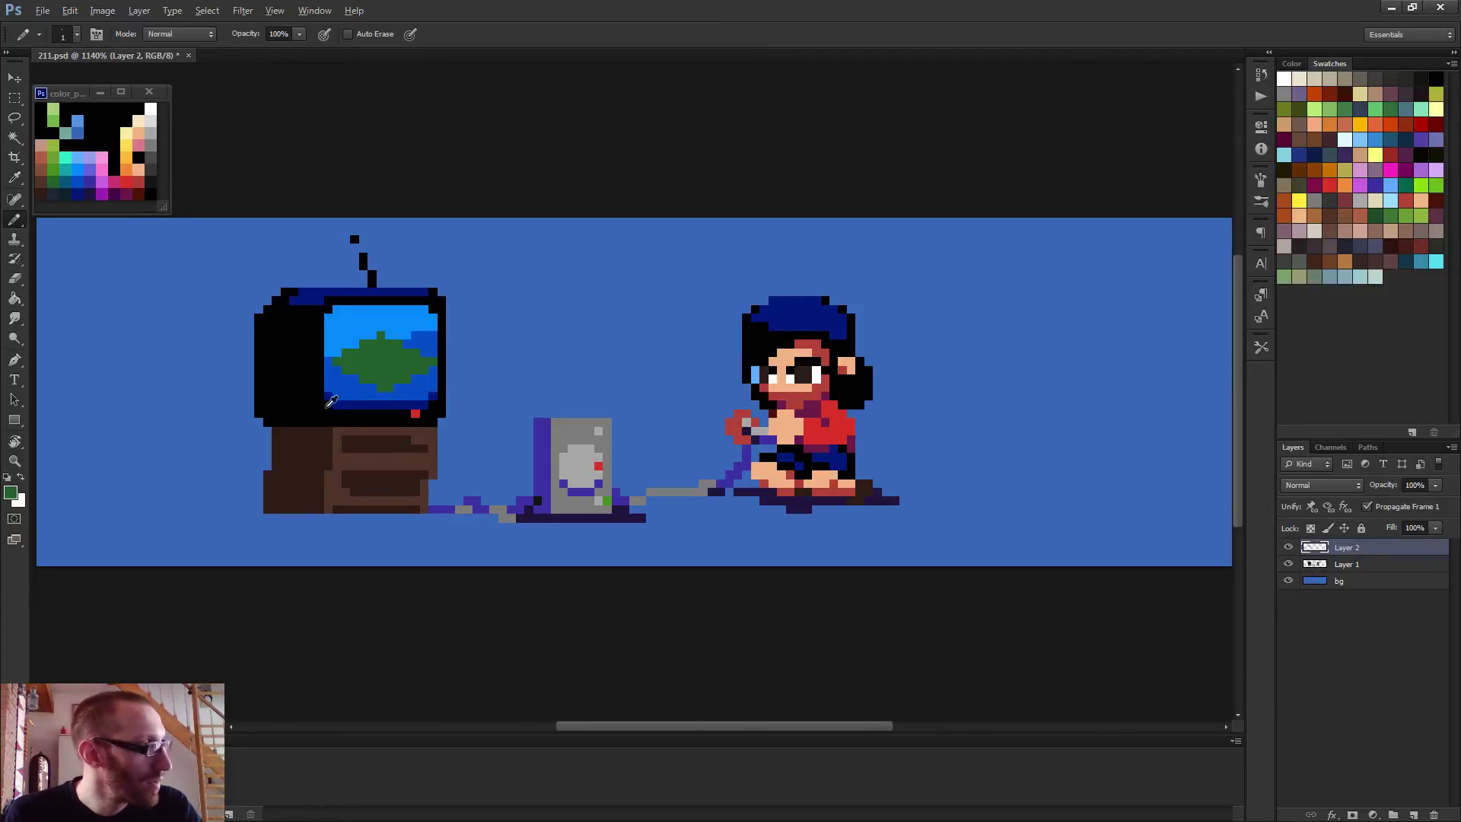
Draw a curved black outline along the underside of the green shape on the TV screen
alt+click(326, 383)
mouse_move(335, 368)
mouse_down()
mouse_move(360, 400)
mouse_move(419, 385)
mouse_up()
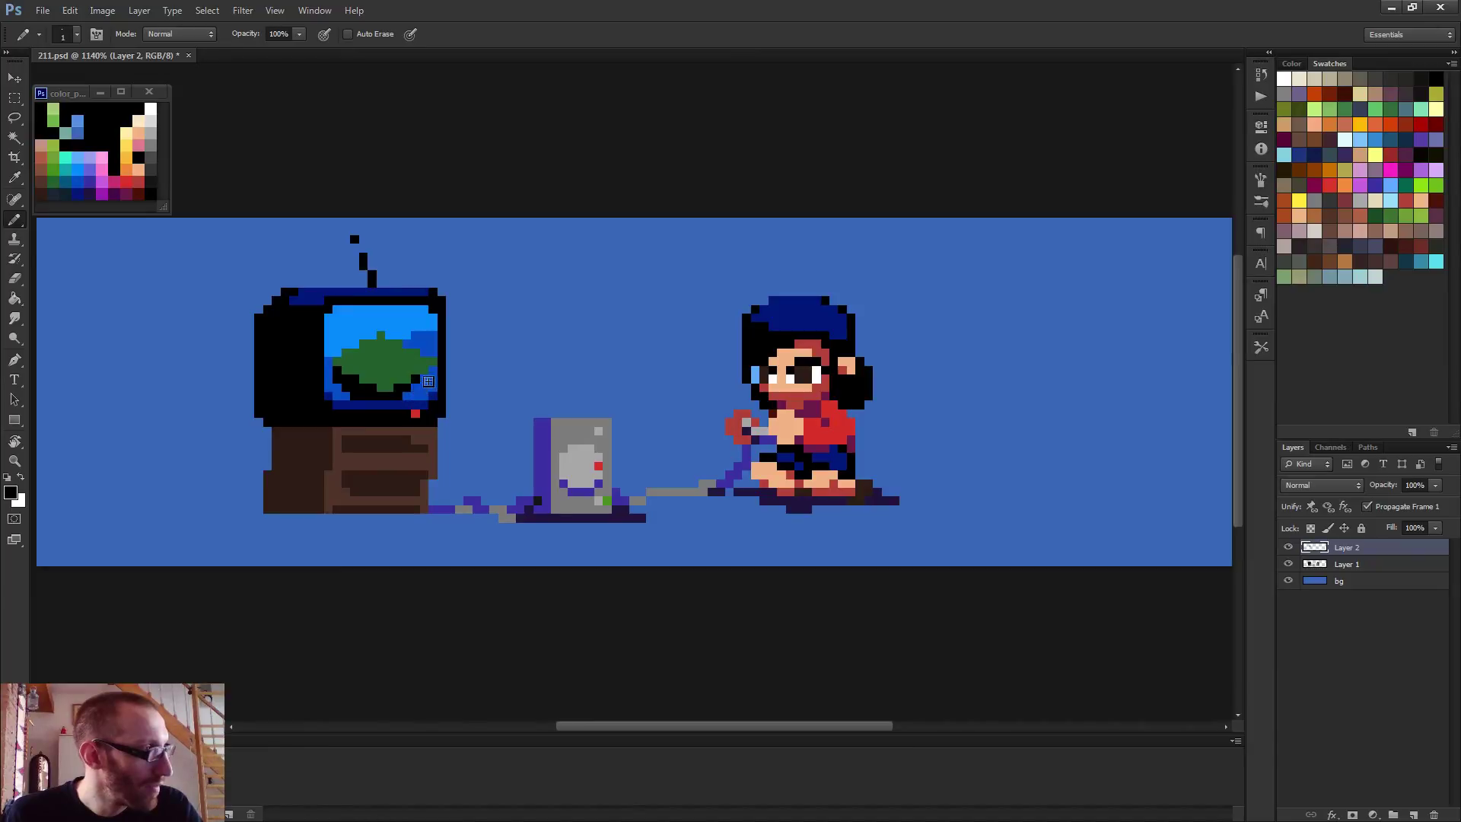
scroll(460, 351, down, 3)
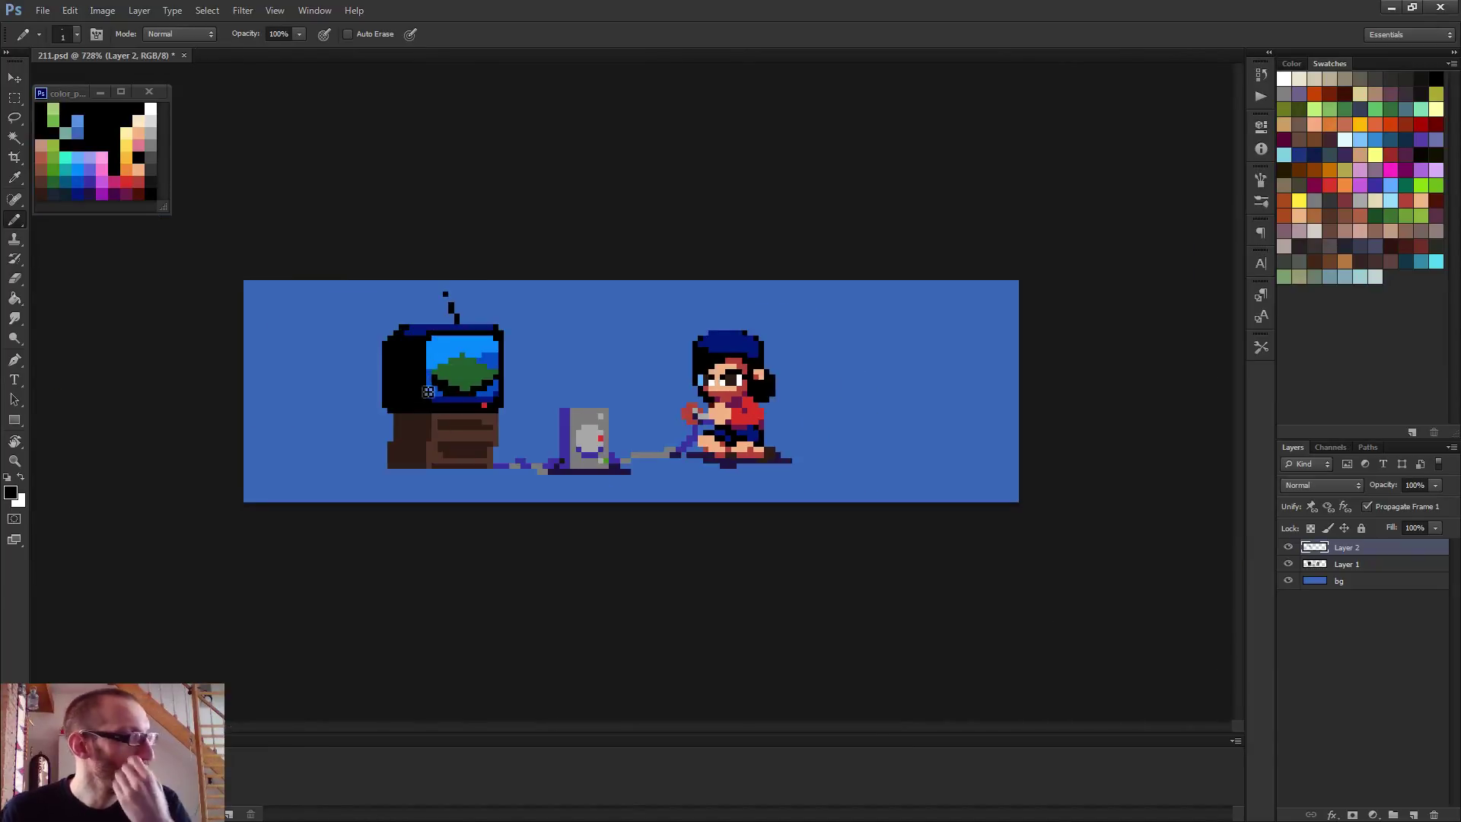
Try a few light grey pixels just below the peak of the green mound on the TV screen
scroll(427, 366, up, 5)
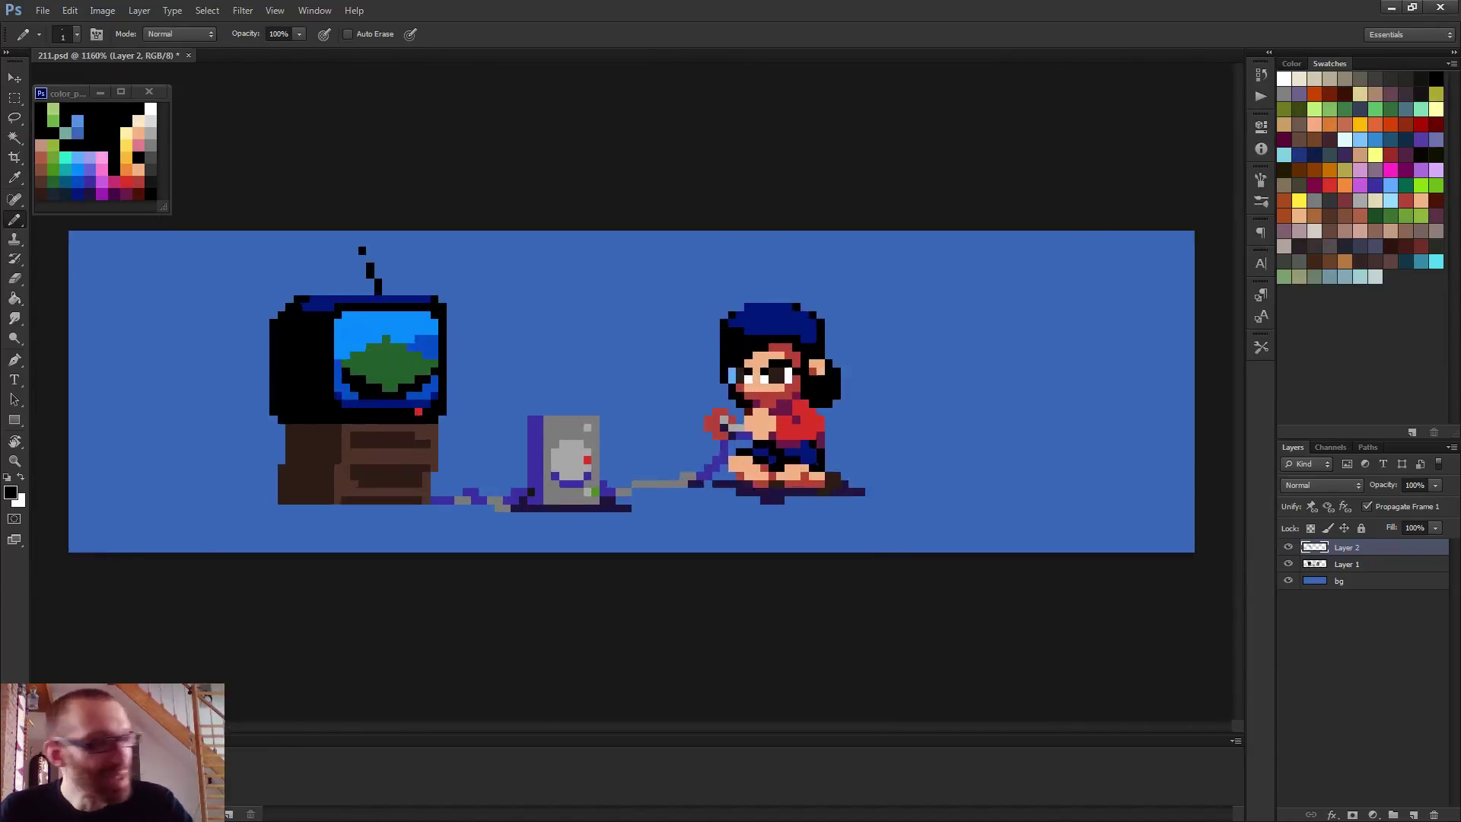
alt+click(359, 338)
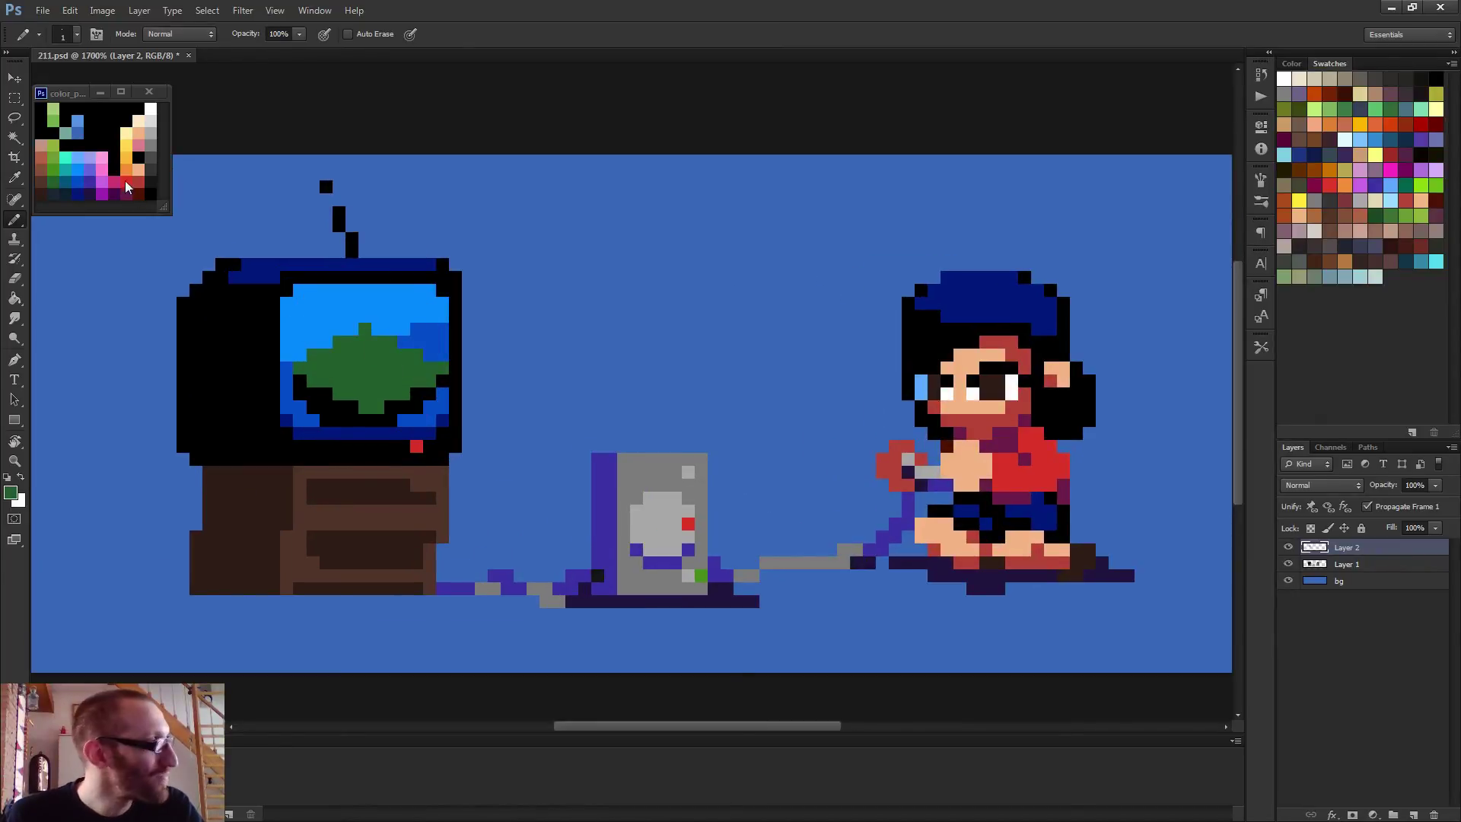
alt+click(157, 152)
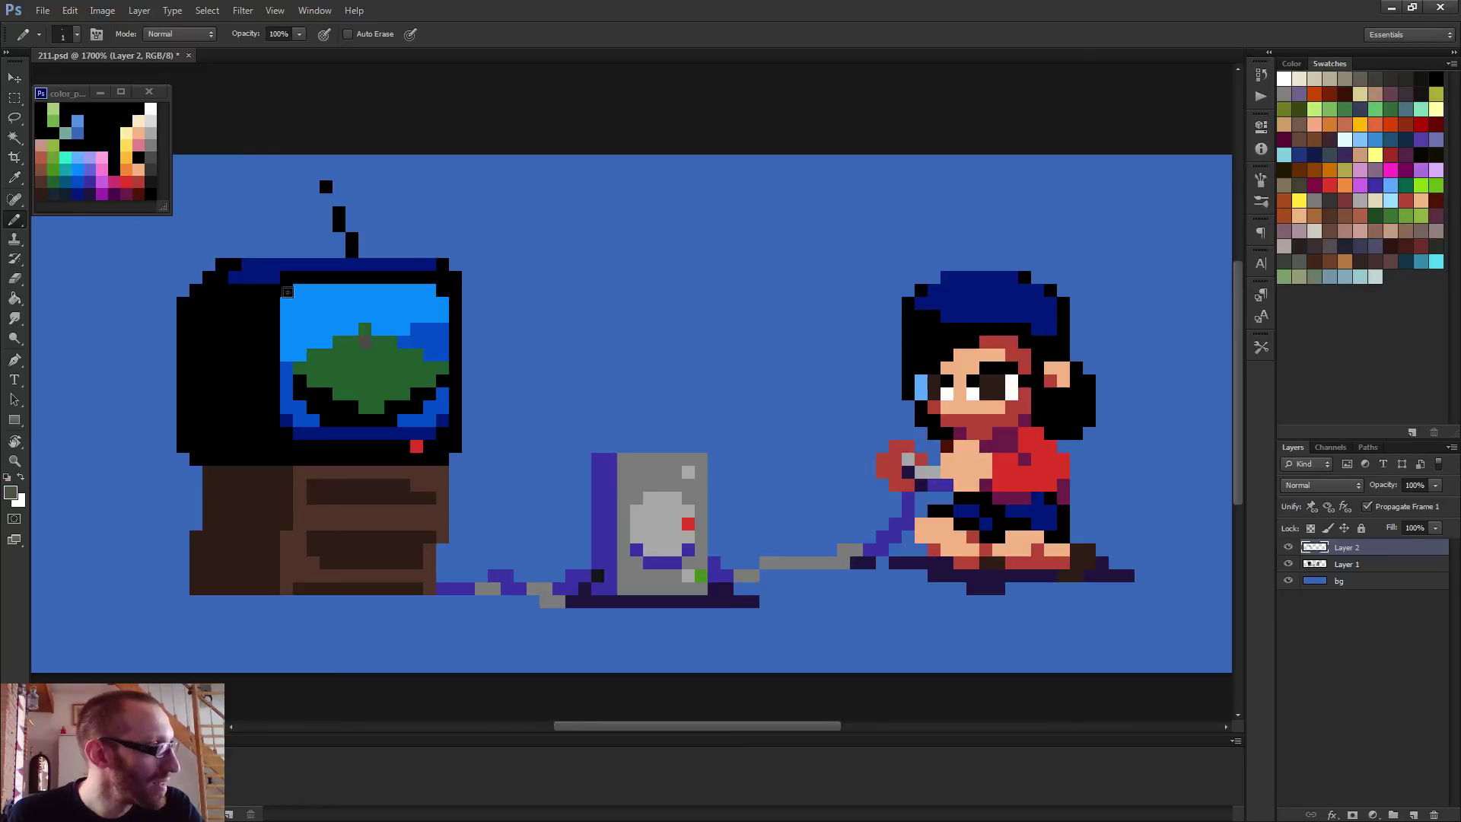
alt+click(152, 122)
click(364, 342)
click(353, 344)
click(365, 355)
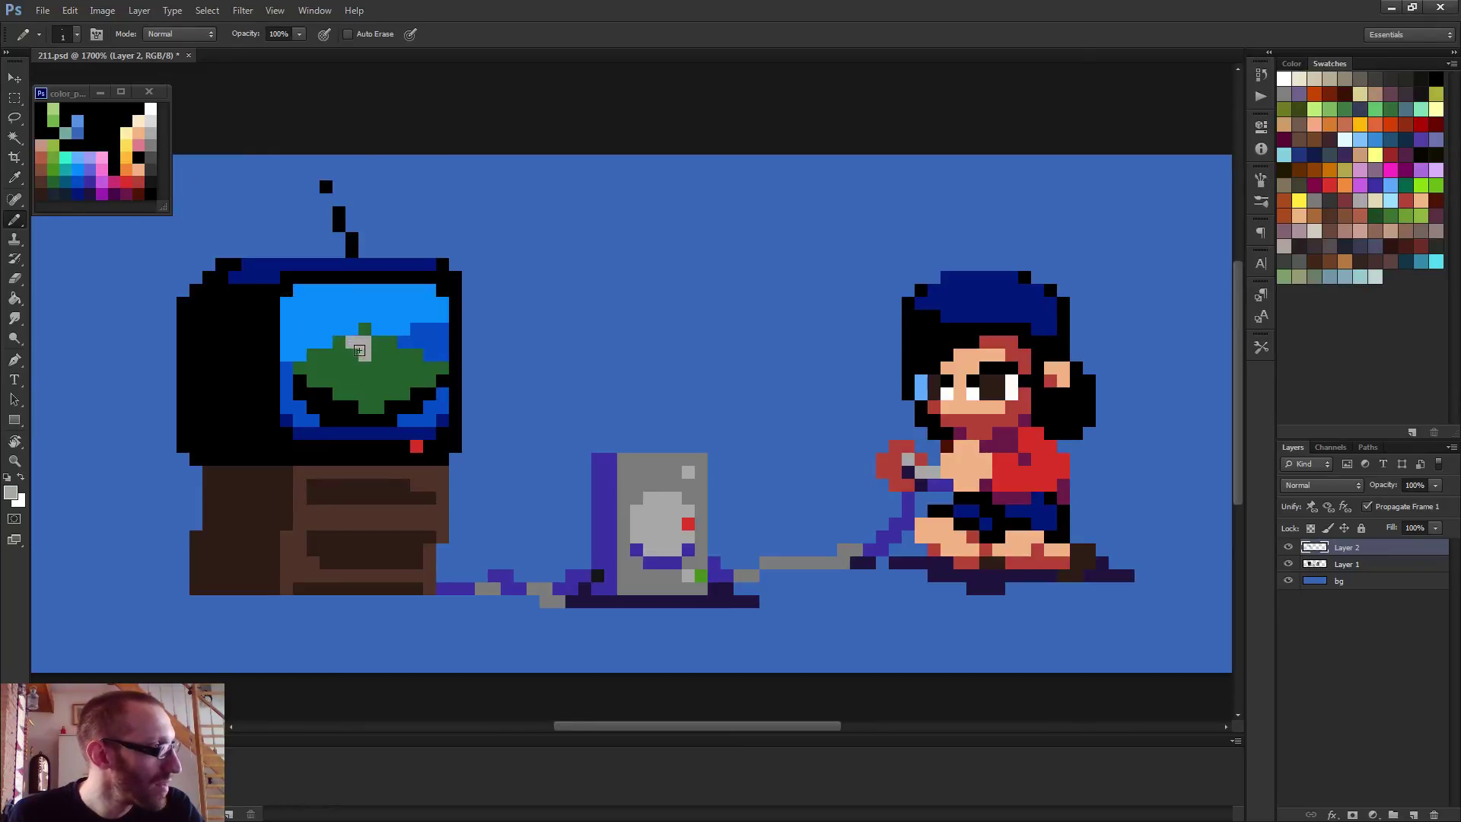
Paint dark grey pixels down the middle of the mound's peak and raise the tip by one dark green pixel
alt+click(155, 165)
click(351, 342)
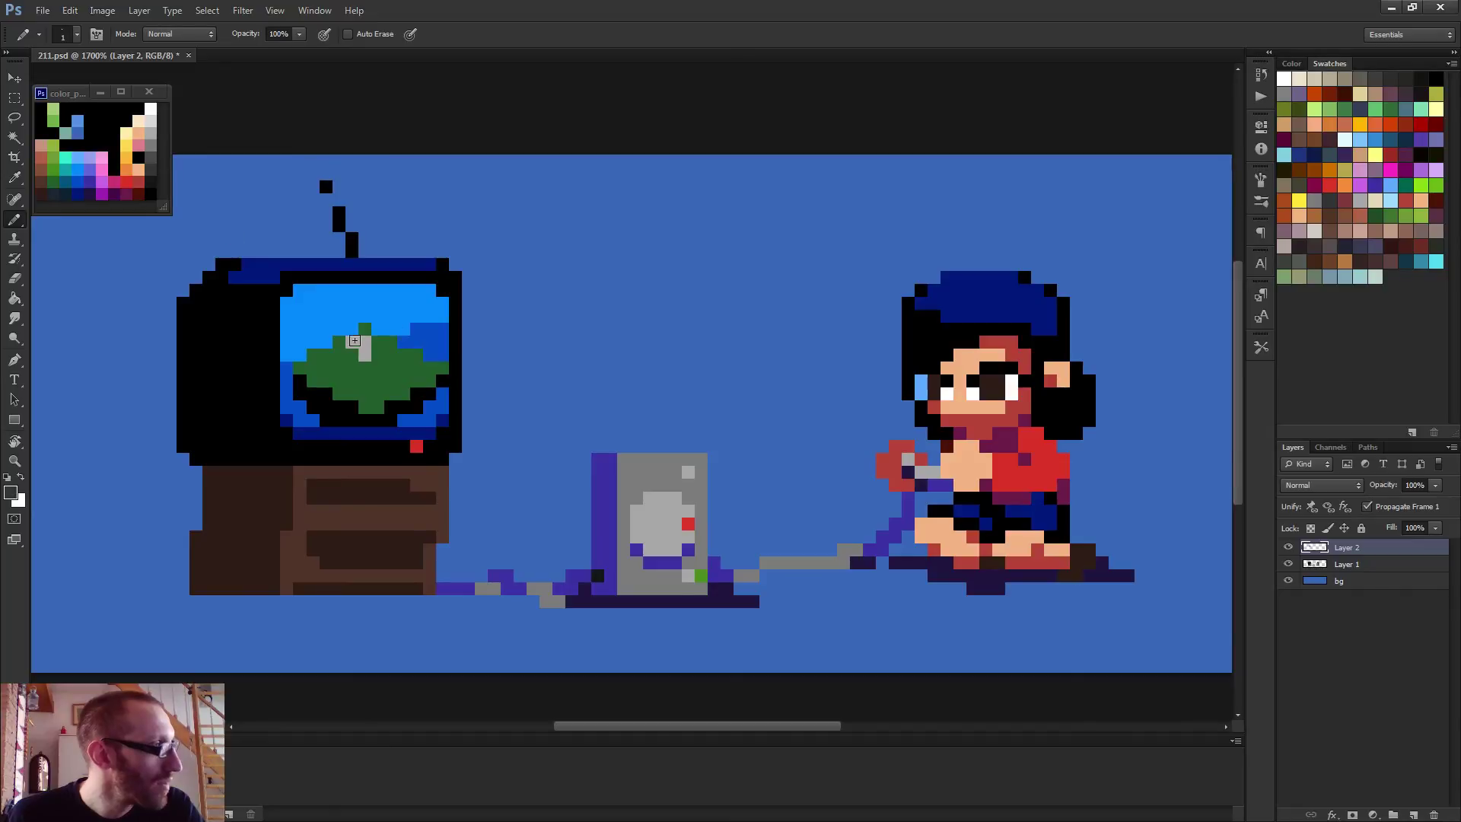
drag(364, 343, 364, 328)
alt+click(346, 349)
click(352, 343)
click(365, 315)
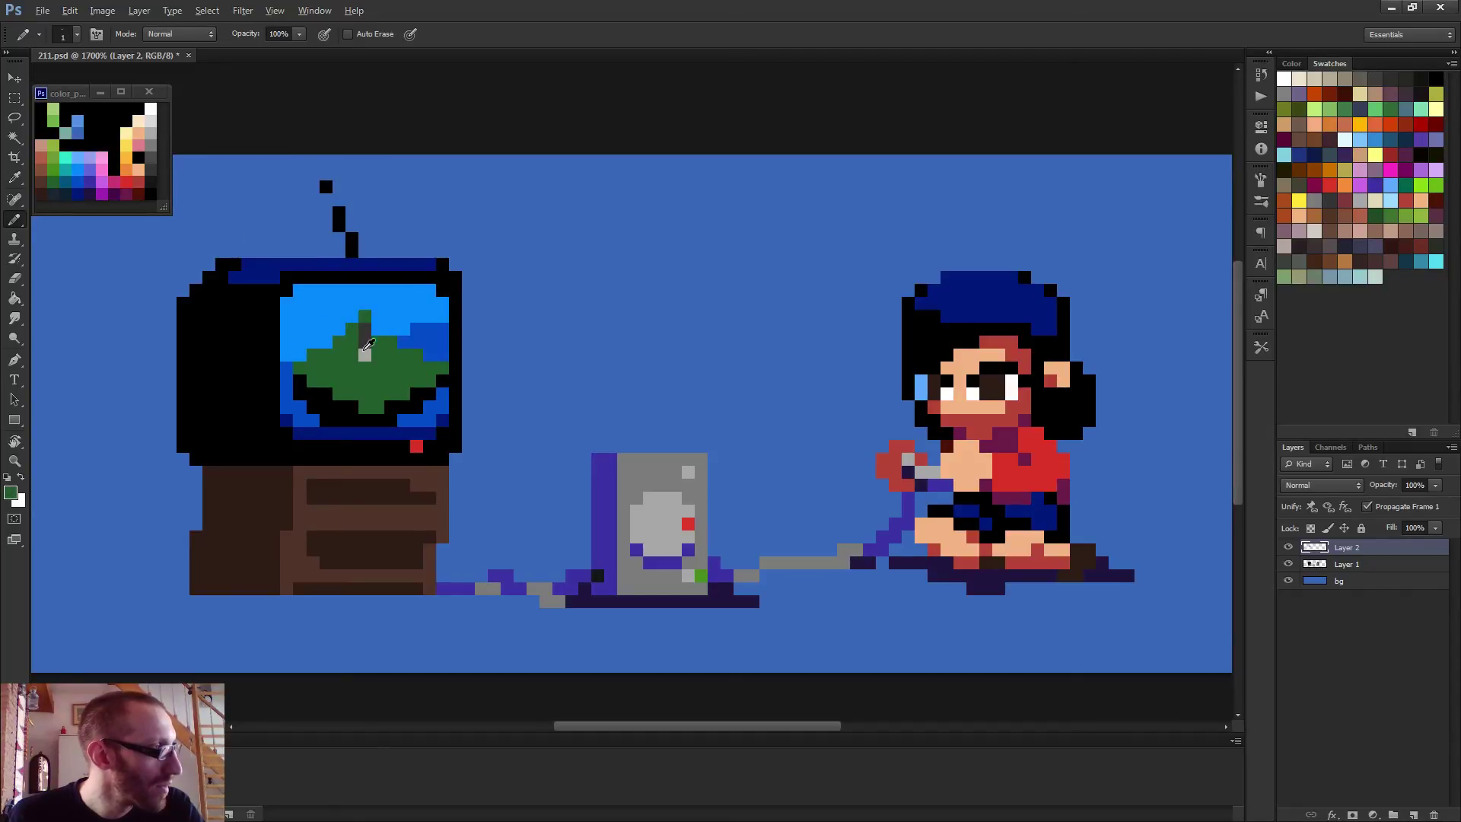
Widen the dark grey patch under the mound's tip to the left and recolour the pixel beneath it dark green
alt+click(364, 334)
click(352, 343)
click(352, 355)
alt+click(364, 355)
alt+click(378, 360)
click(365, 354)
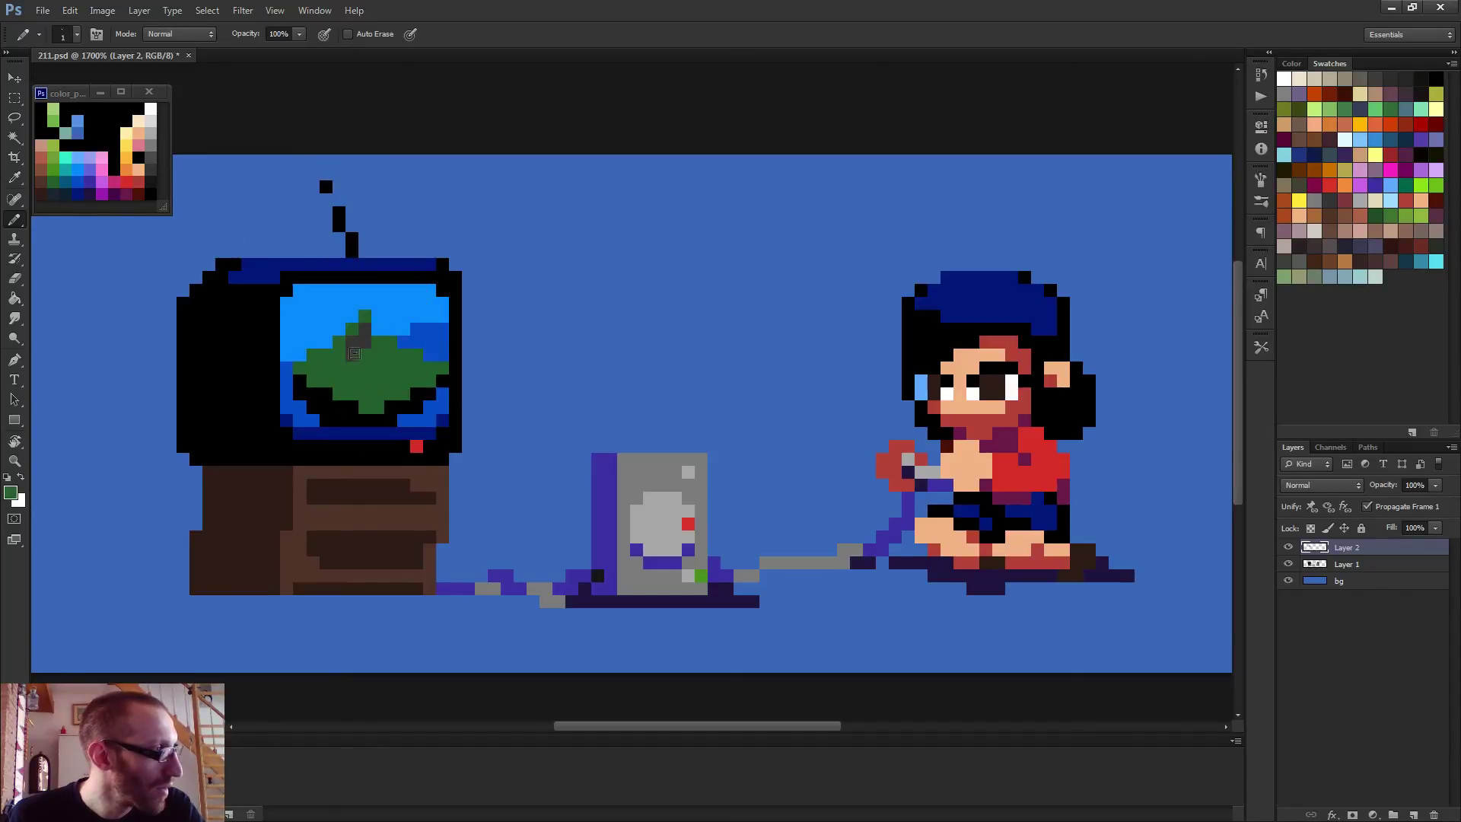
Scatter bright green highlight pixels across the mound, with a two-pixel one in the centre and single ones toward both sides
alt+click(61, 164)
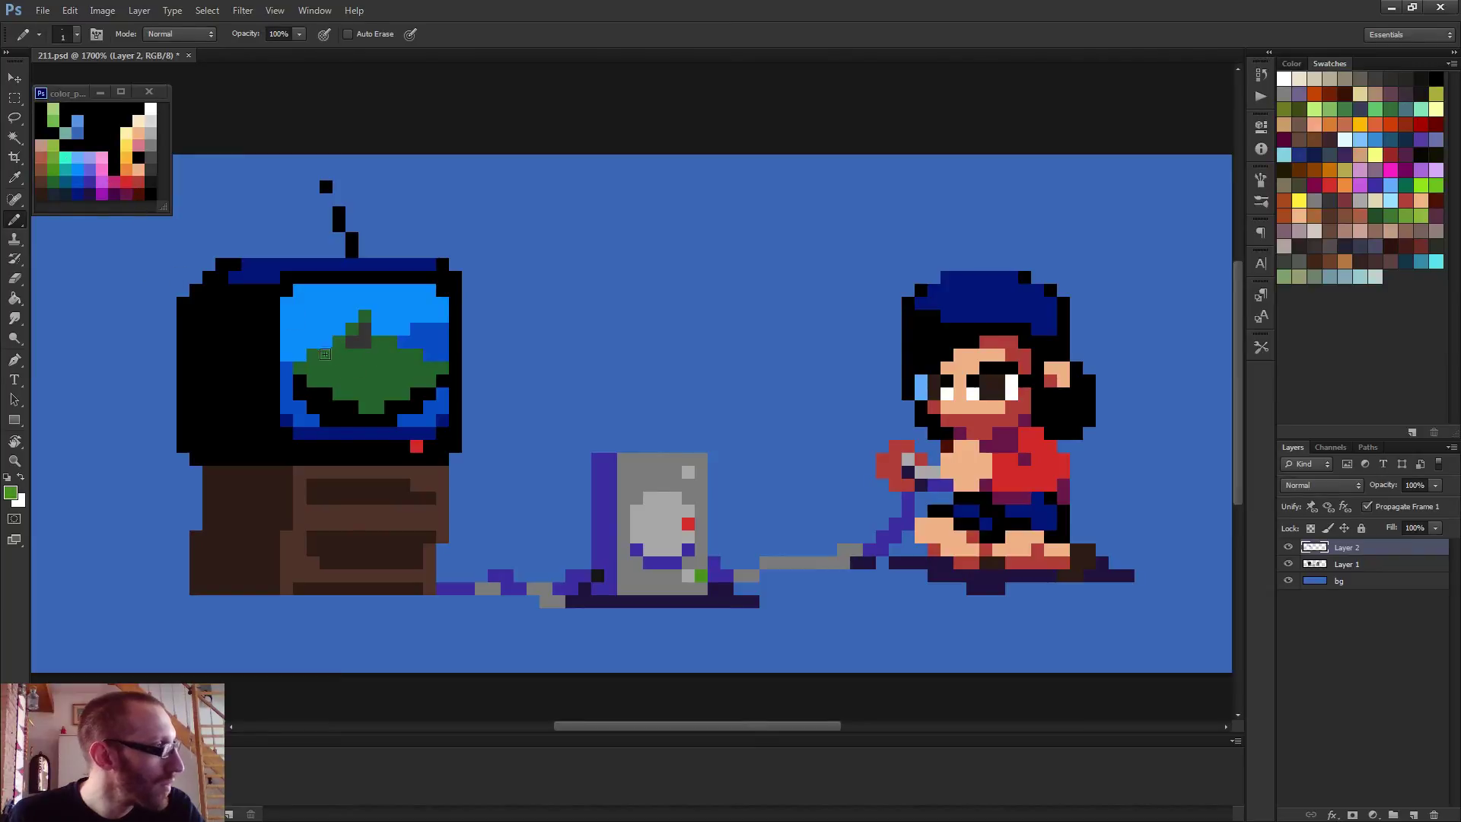
click(326, 368)
drag(365, 380, 352, 380)
click(390, 368)
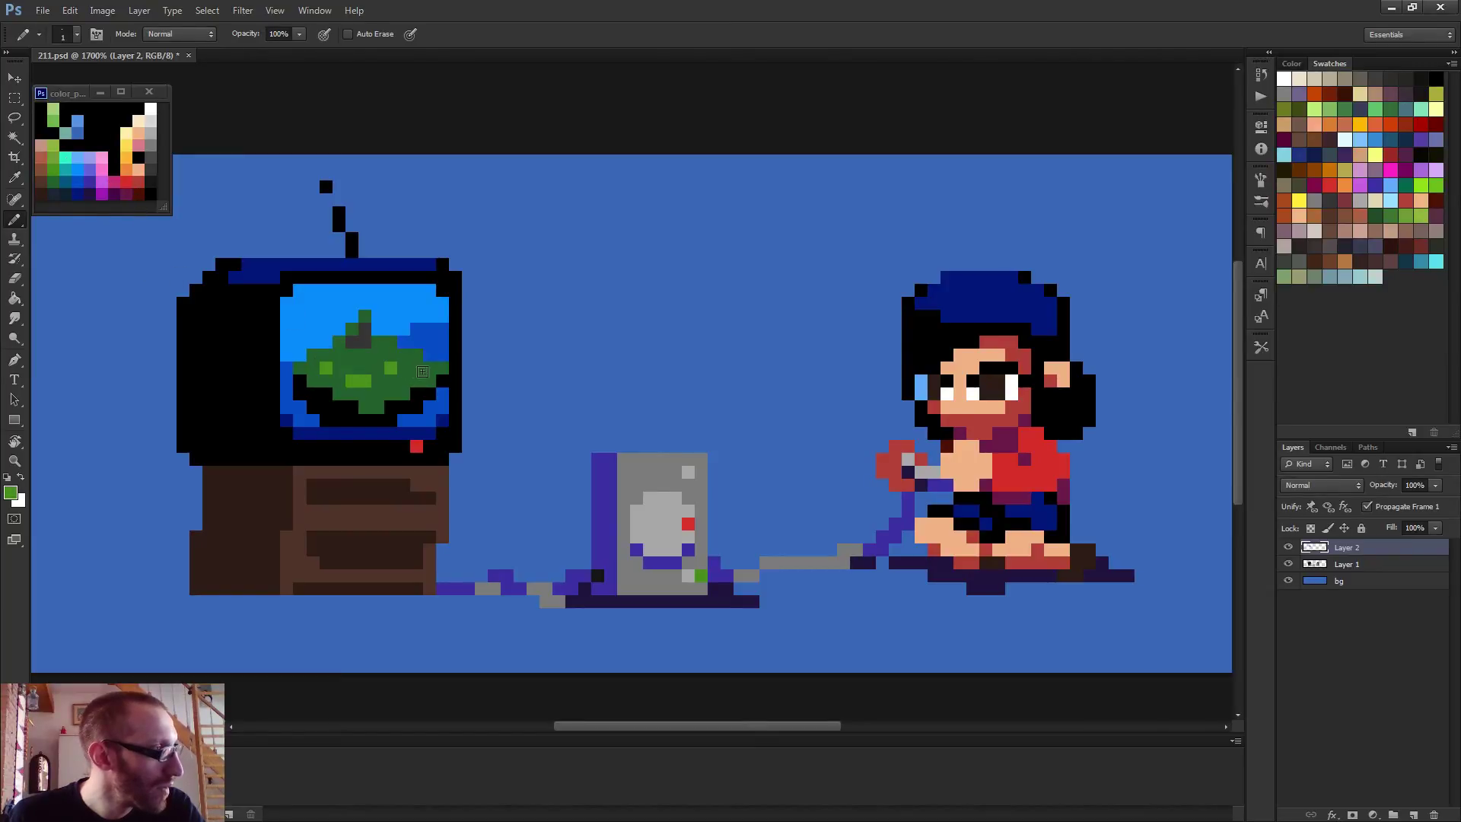
click(431, 367)
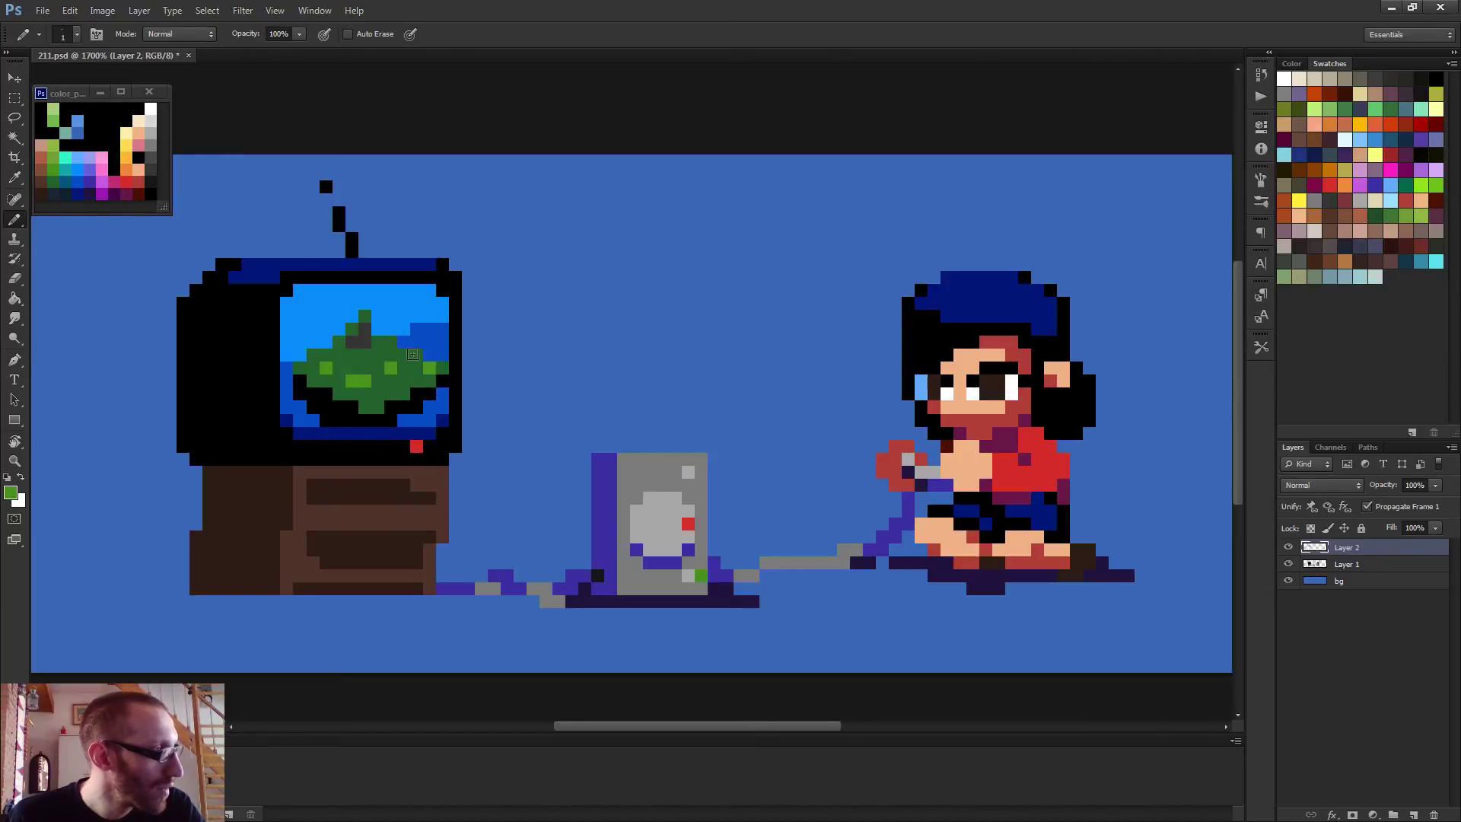
Add short reddish-brown patches to the mound, one at its upper left and two in the lower middle
alt+click(43, 152)
drag(394, 386, 338, 354)
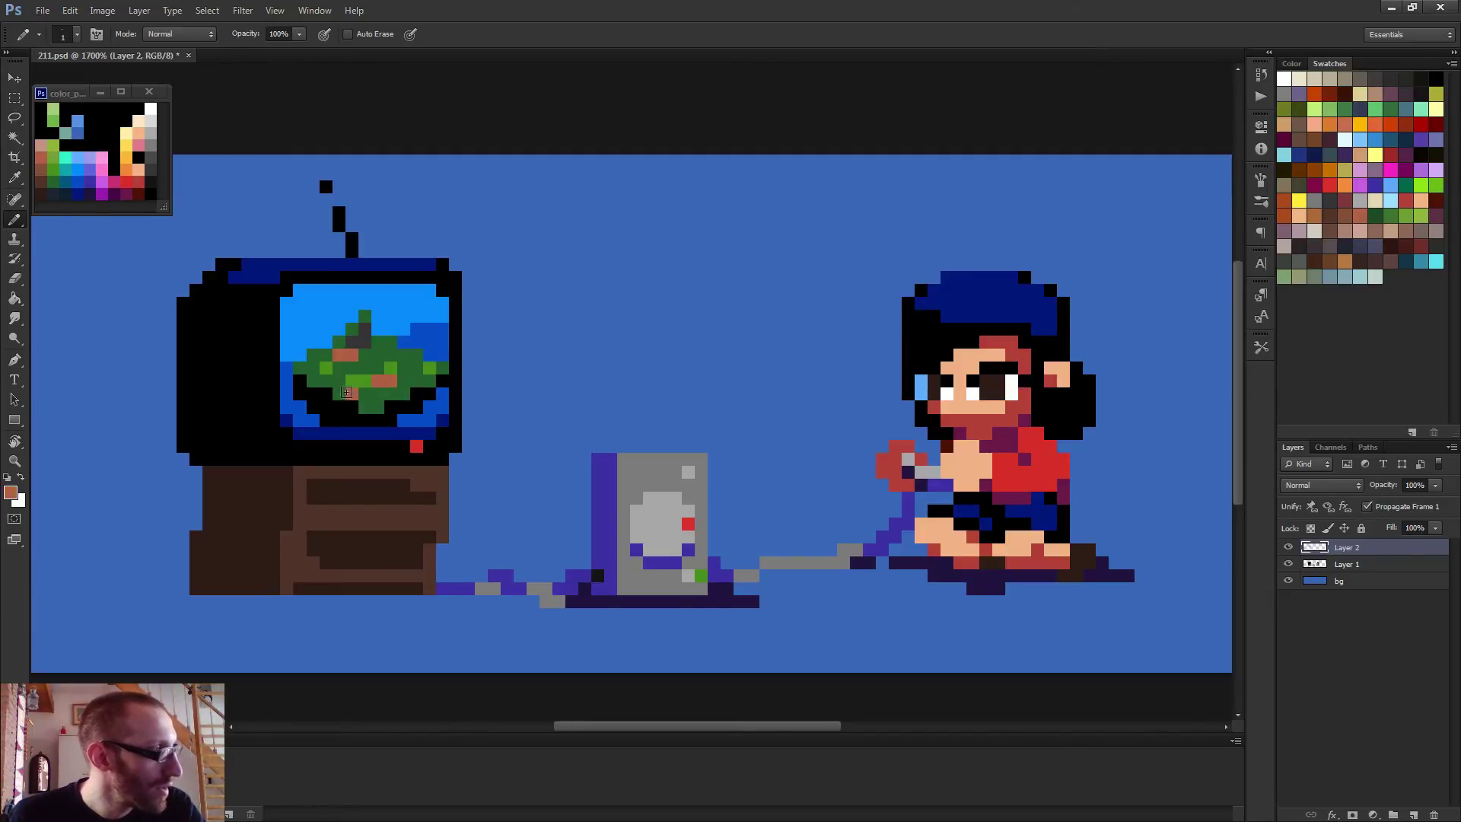
scroll(503, 433, down, 5)
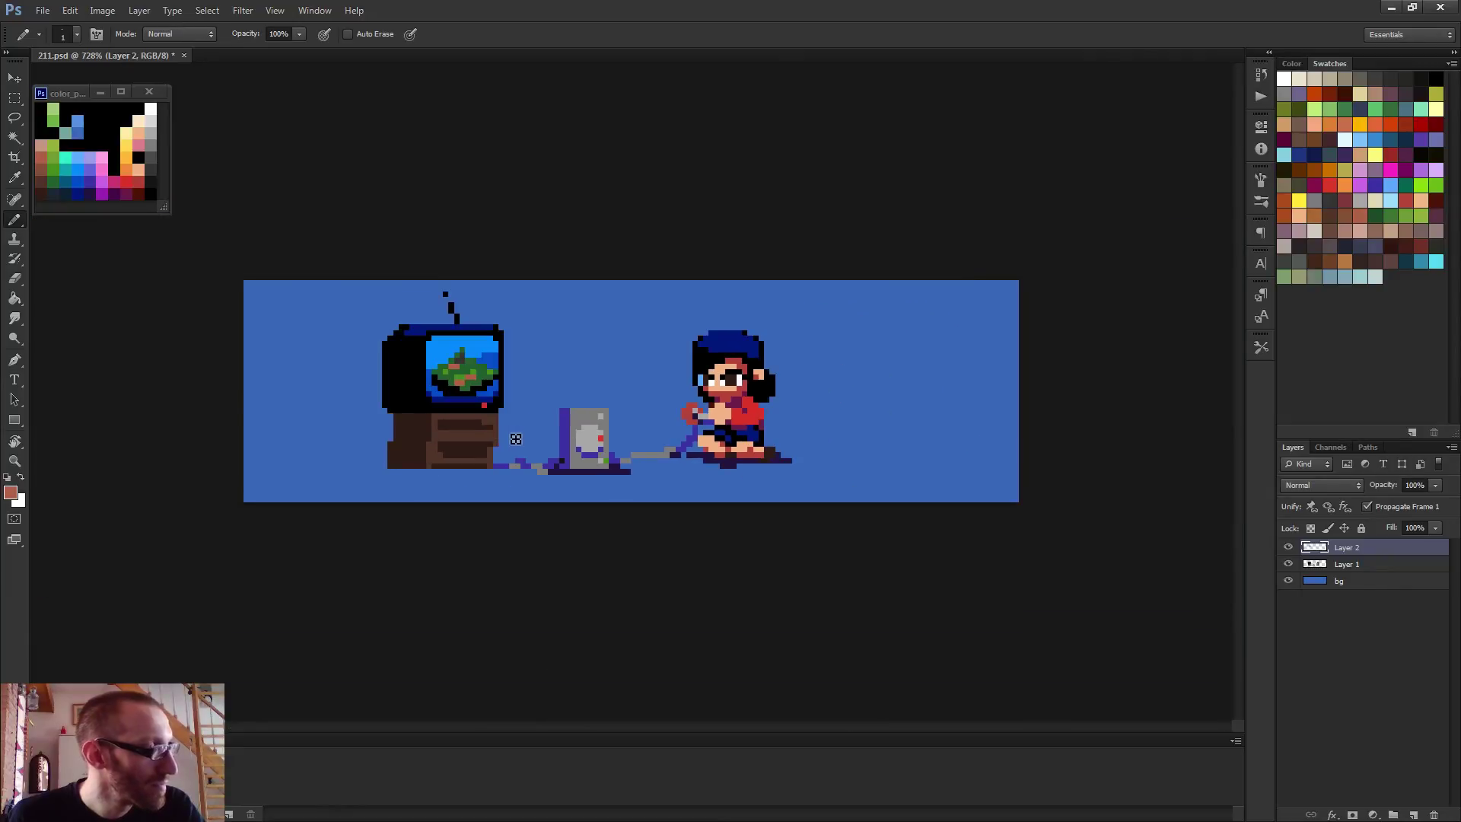
scroll(516, 442, down, 2)
Extend the black outline beneath the mound to the left edge of the TV picture
scroll(520, 448, up, 5)
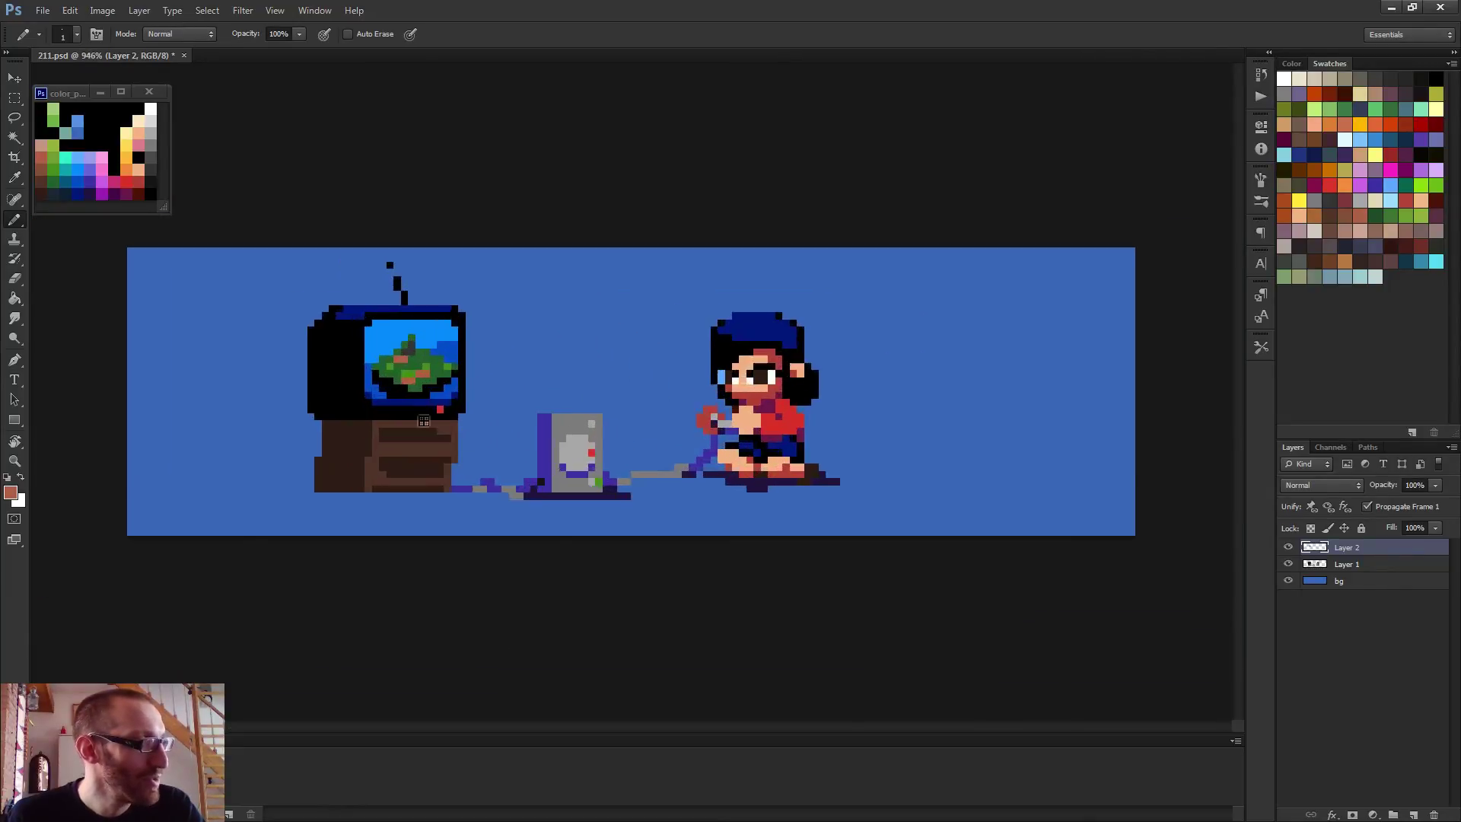
alt+click(343, 364)
alt+click(374, 359)
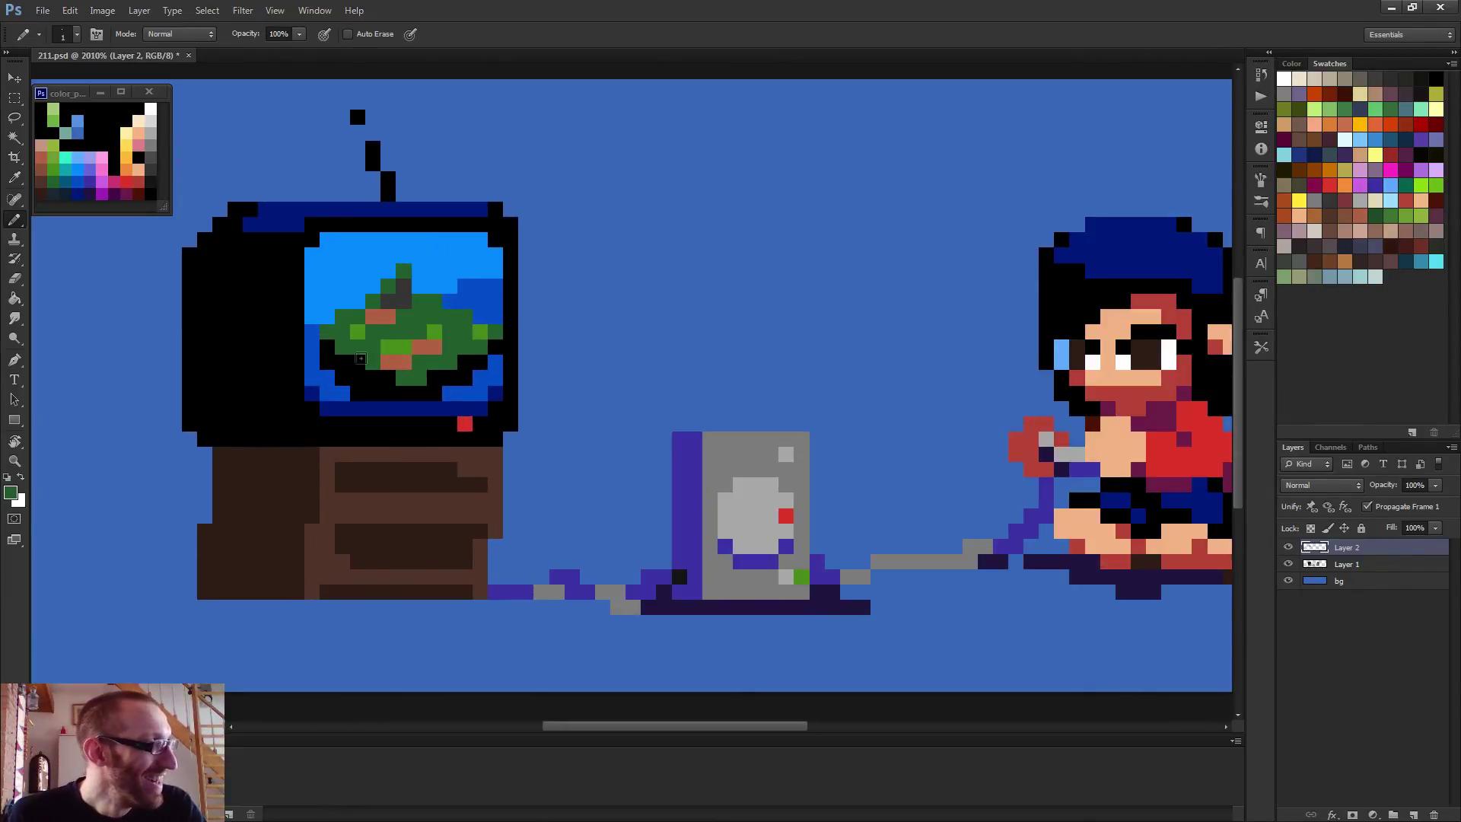
alt+click(340, 380)
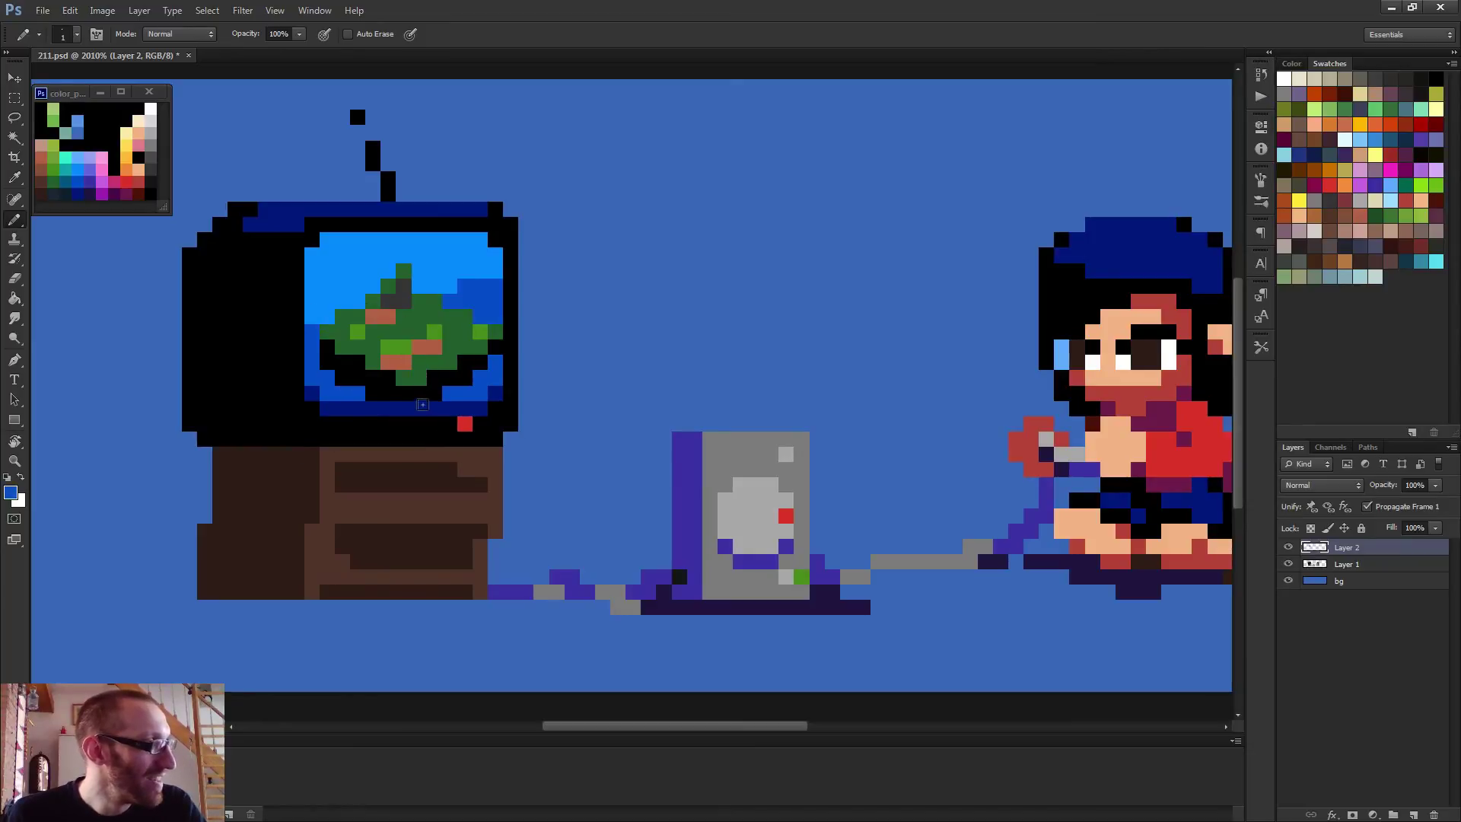
scroll(402, 382, down, 2)
scroll(365, 388, up, 1)
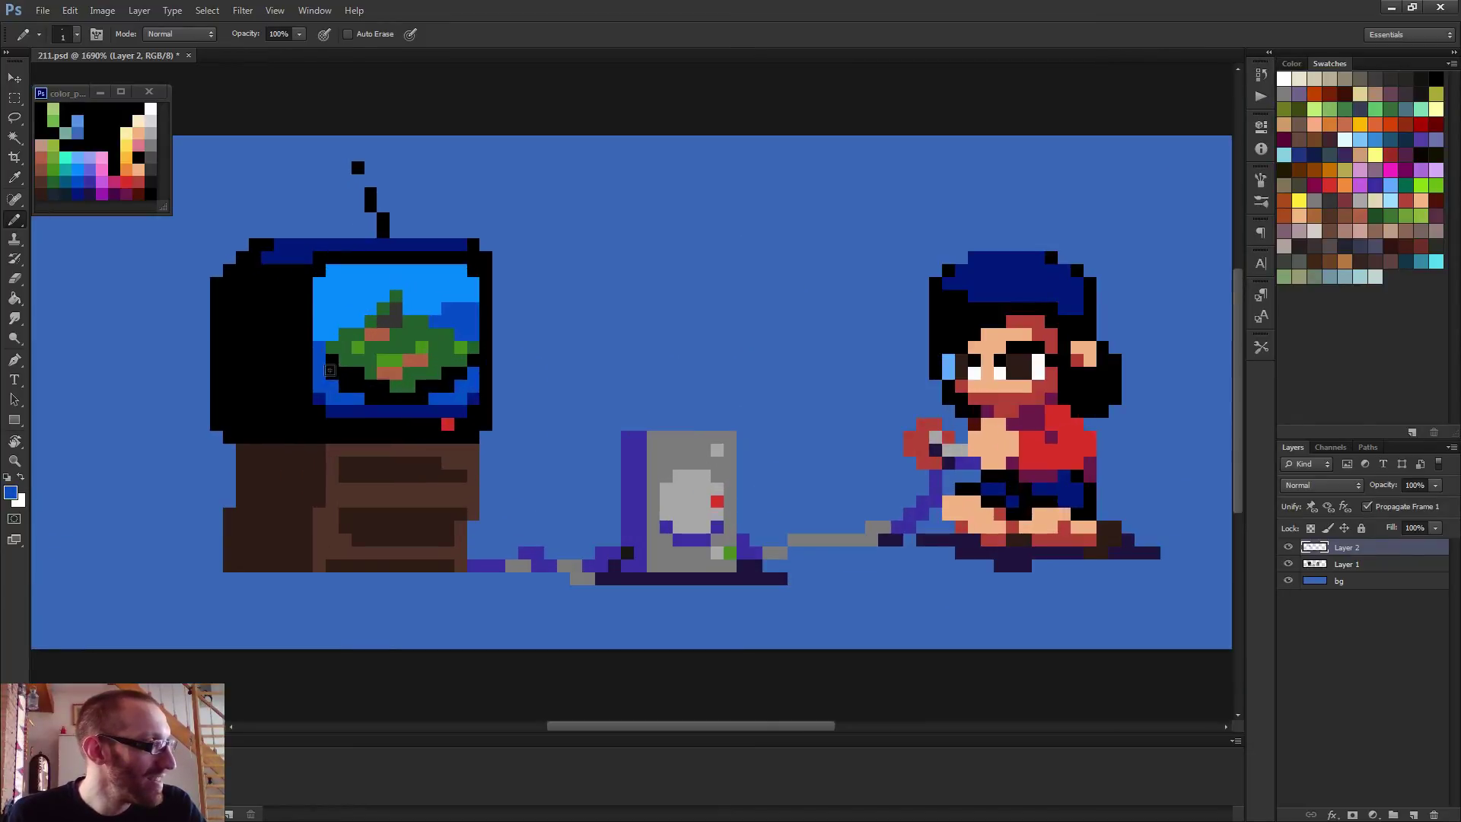
alt+click(332, 362)
click(318, 347)
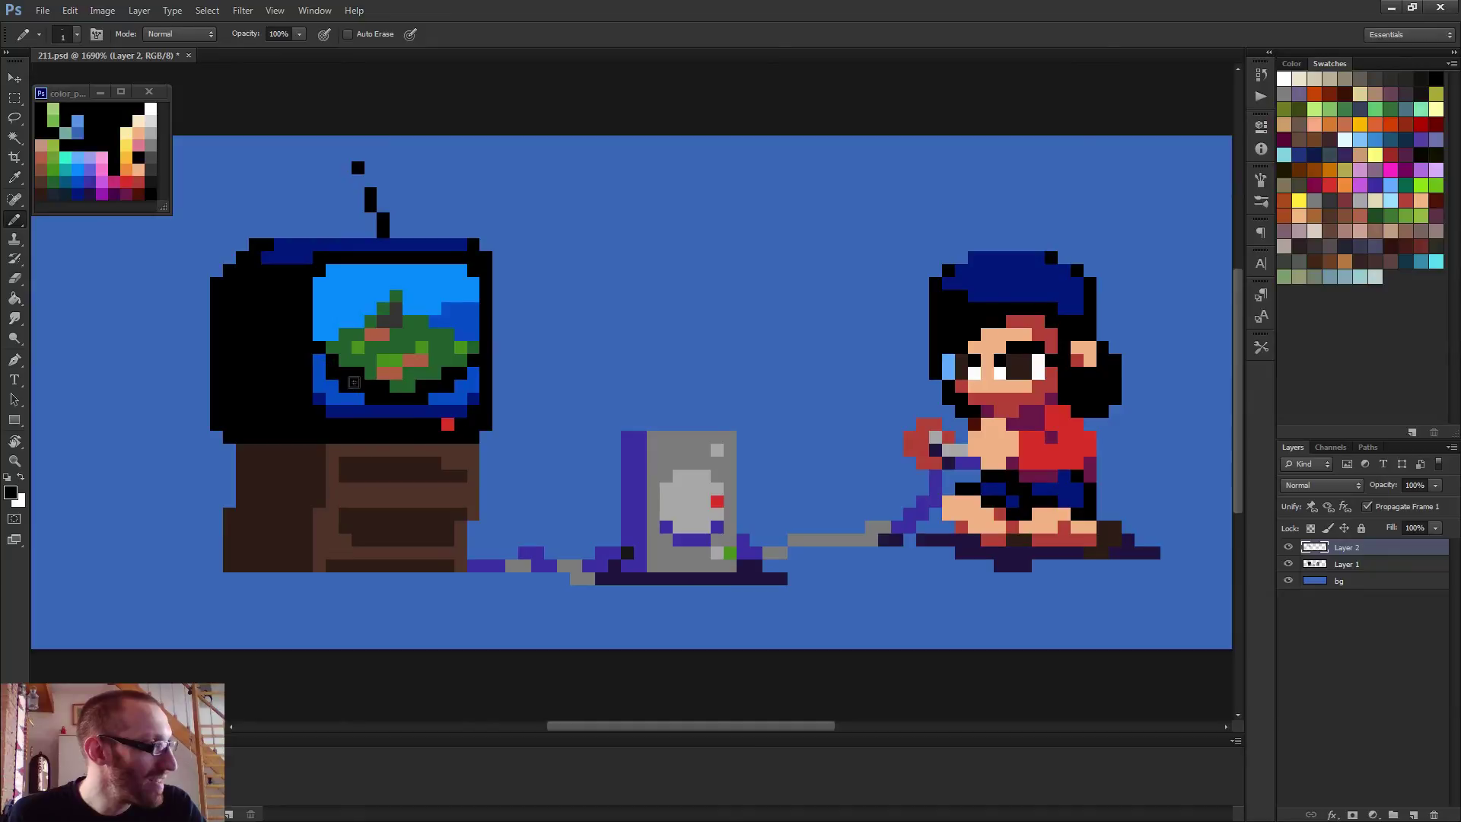
scroll(354, 382, down, 3)
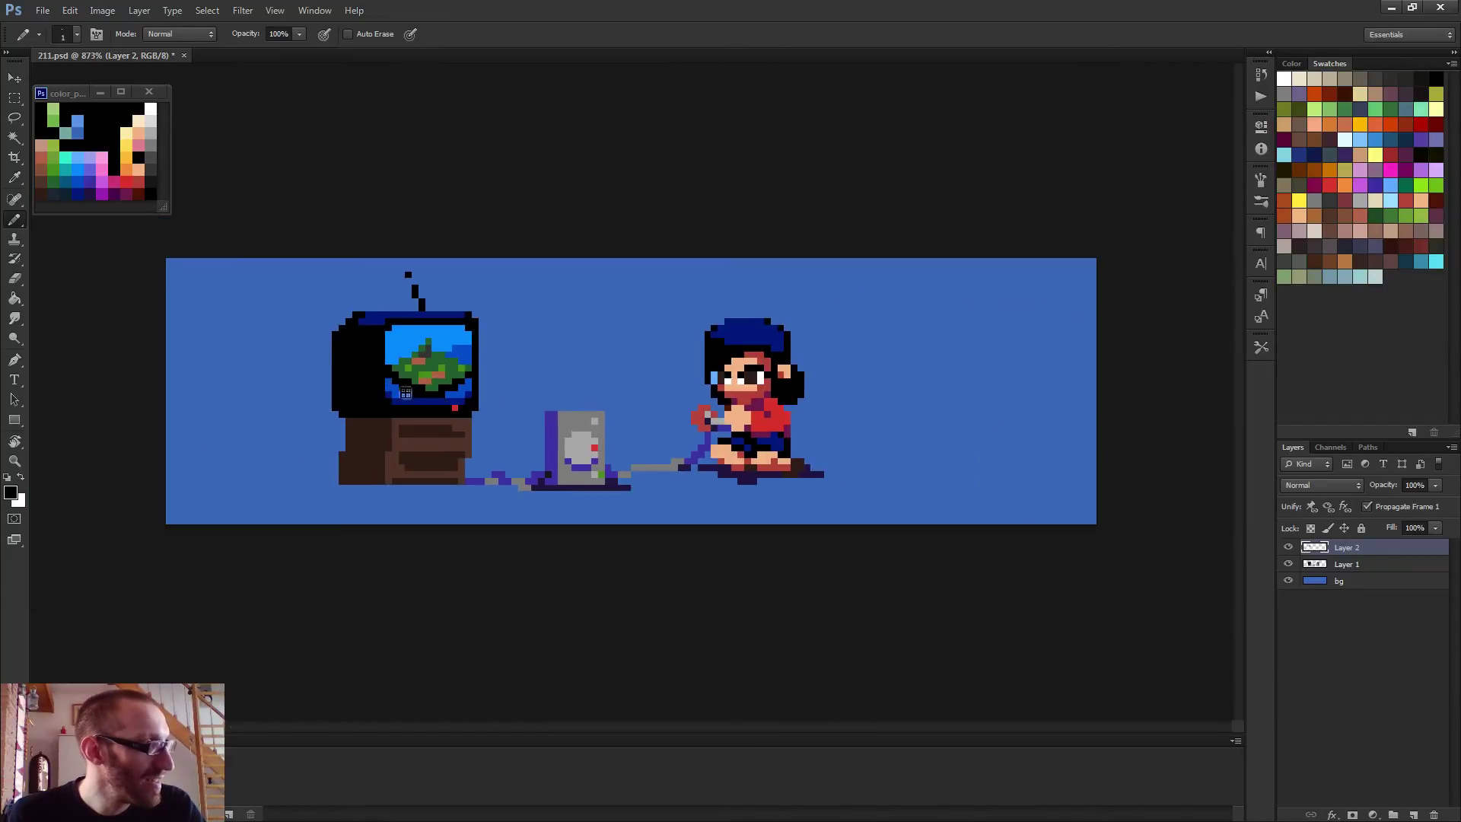
Paint a tiny figure on the mound's right side with a red body pixel and a skin-coloured head pixel above it
scroll(452, 410, up, 3)
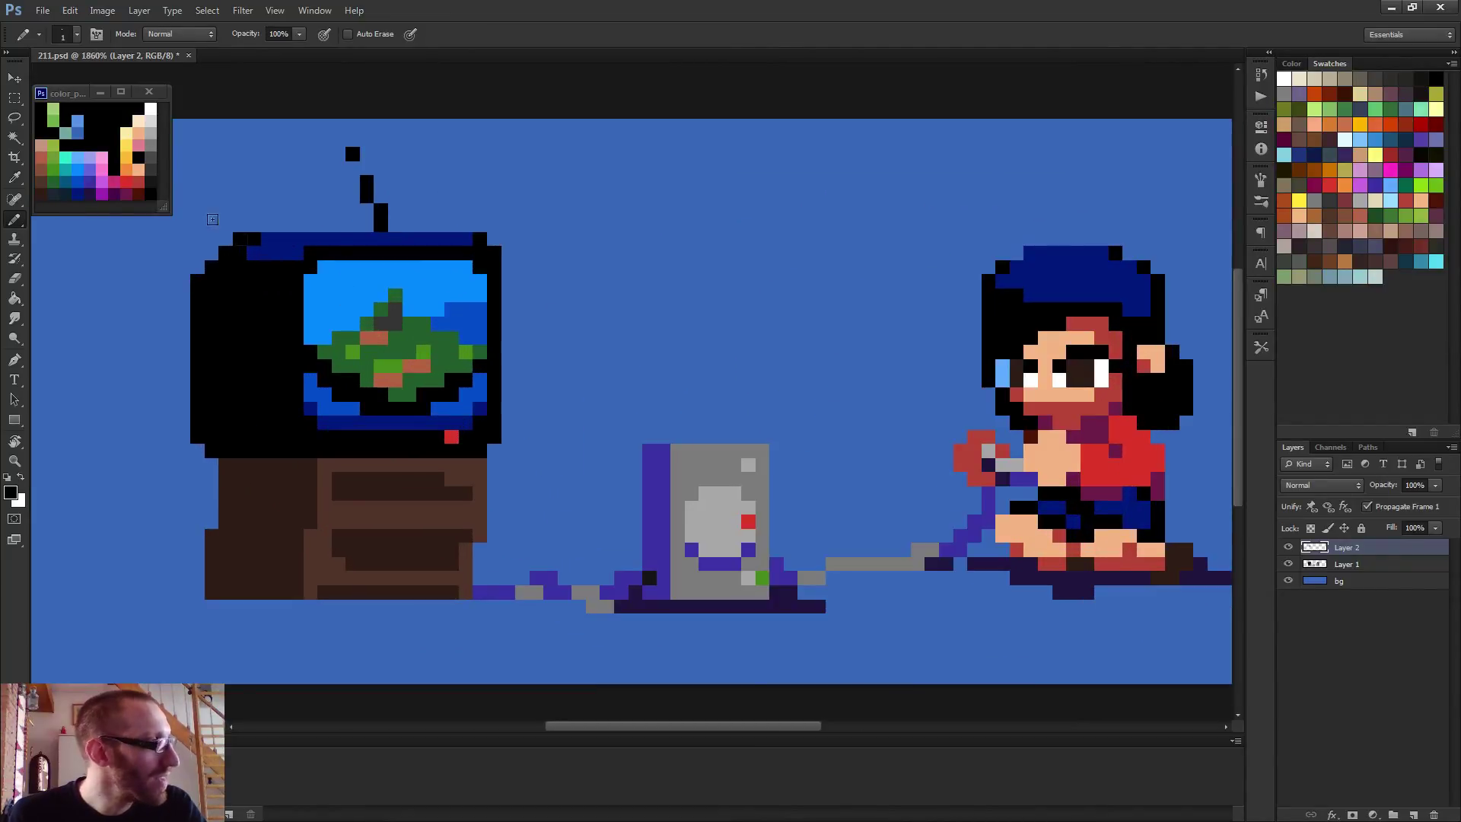
alt+click(133, 183)
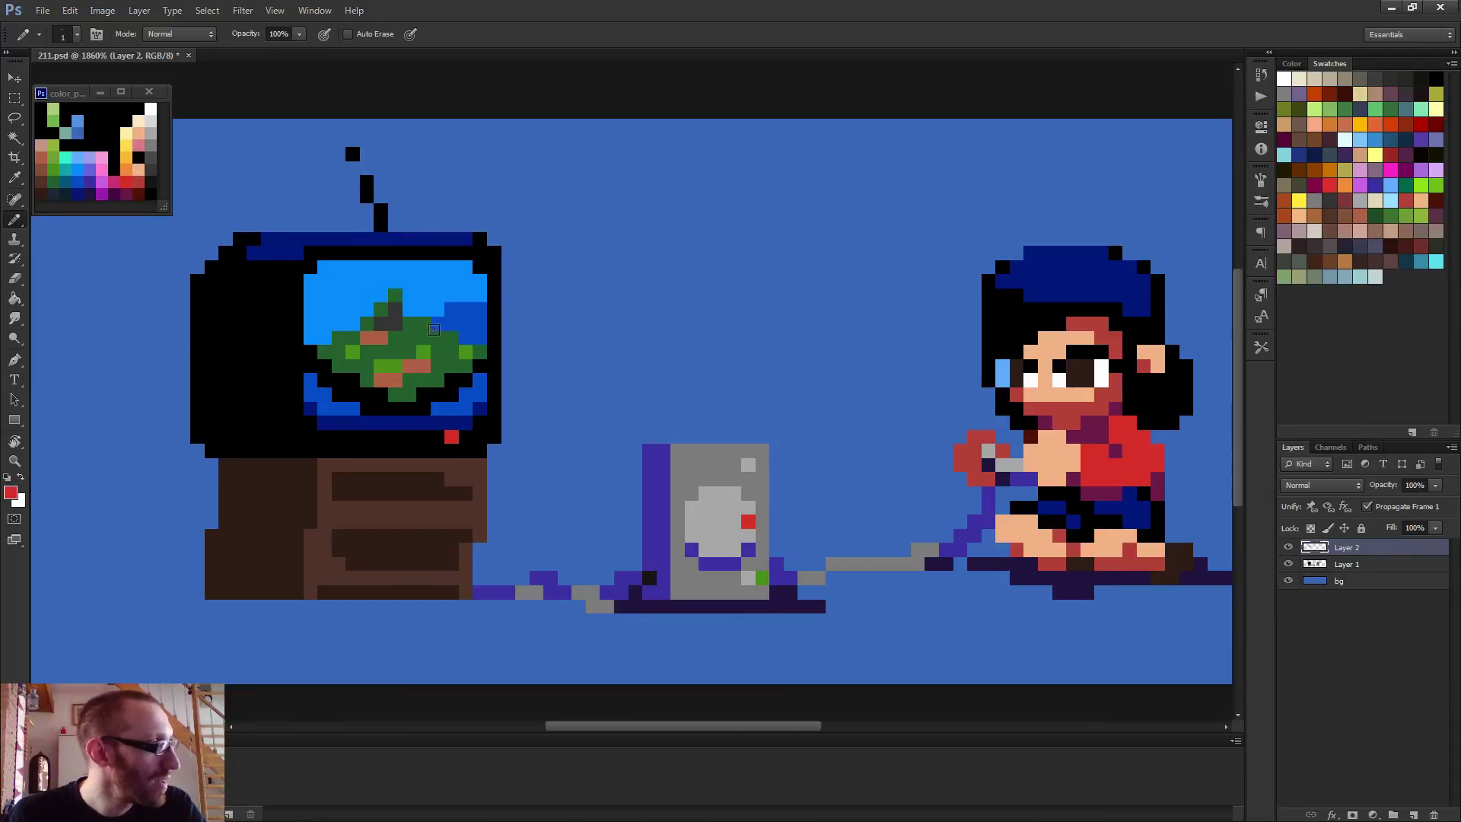
click(438, 353)
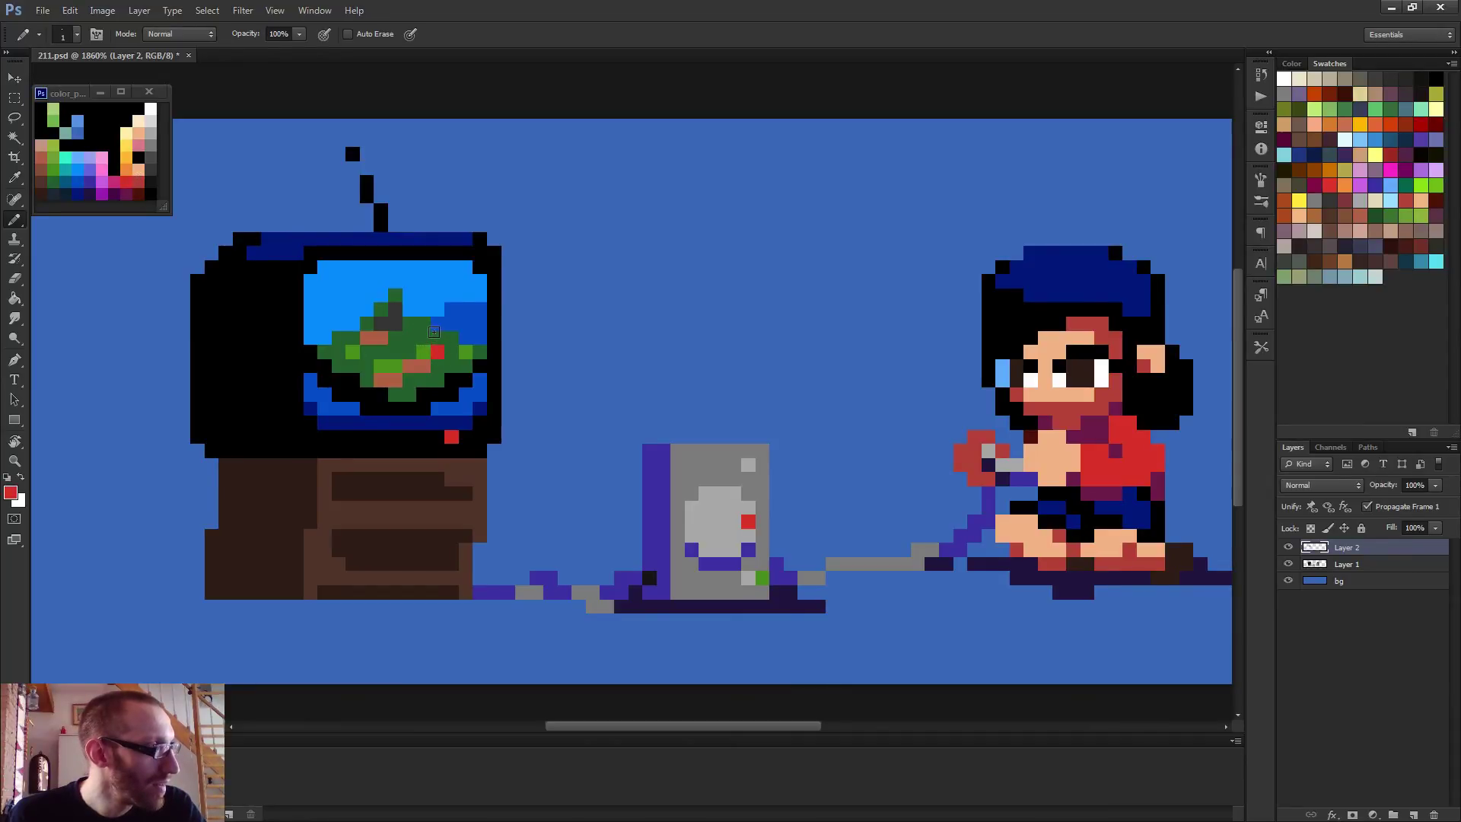
alt+click(1048, 349)
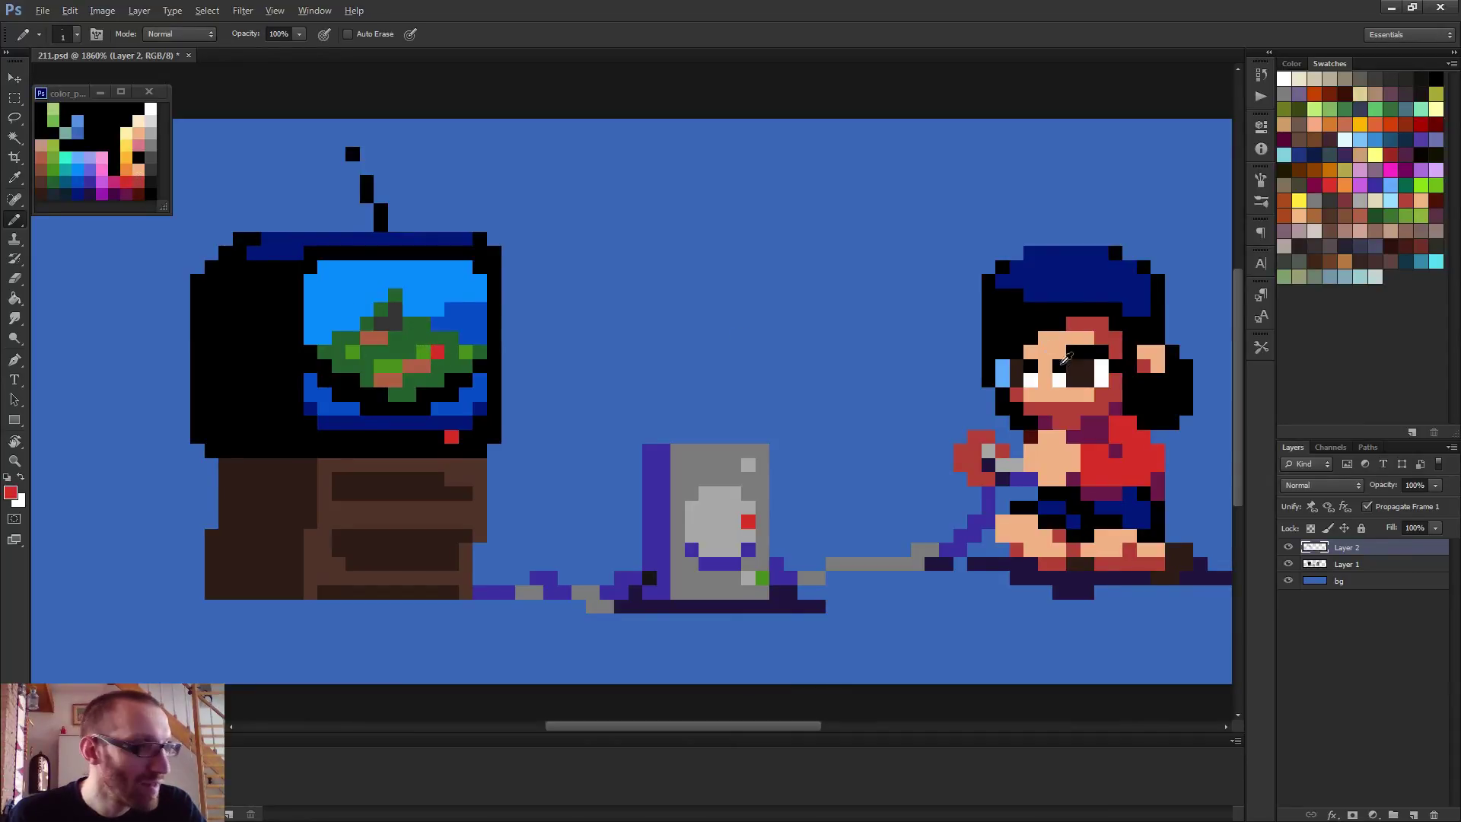
click(438, 338)
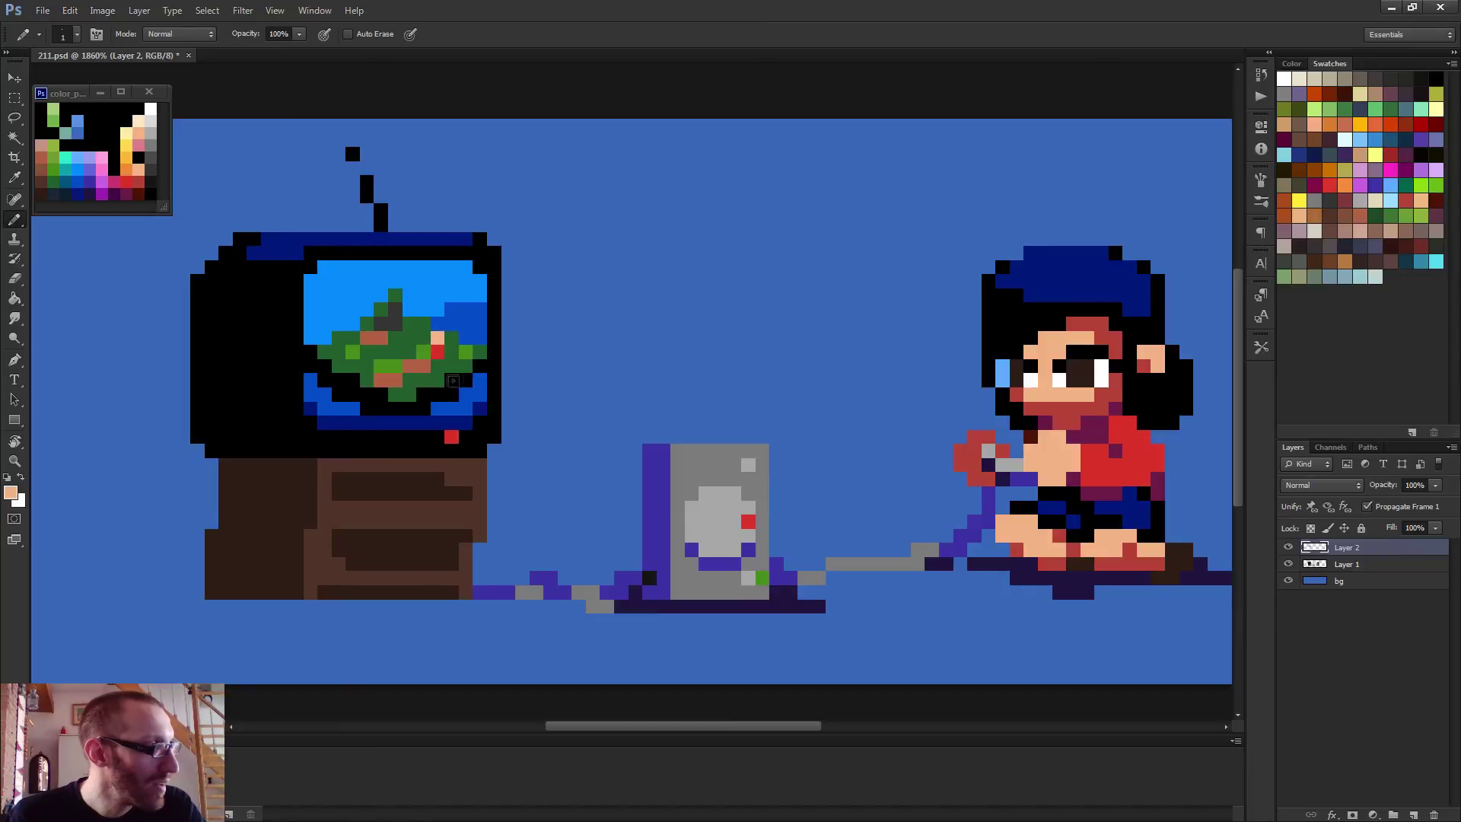
Paint a second tiny figure on the mound's left side with a skin-coloured head pixel and a dark grey body pixel
click(366, 352)
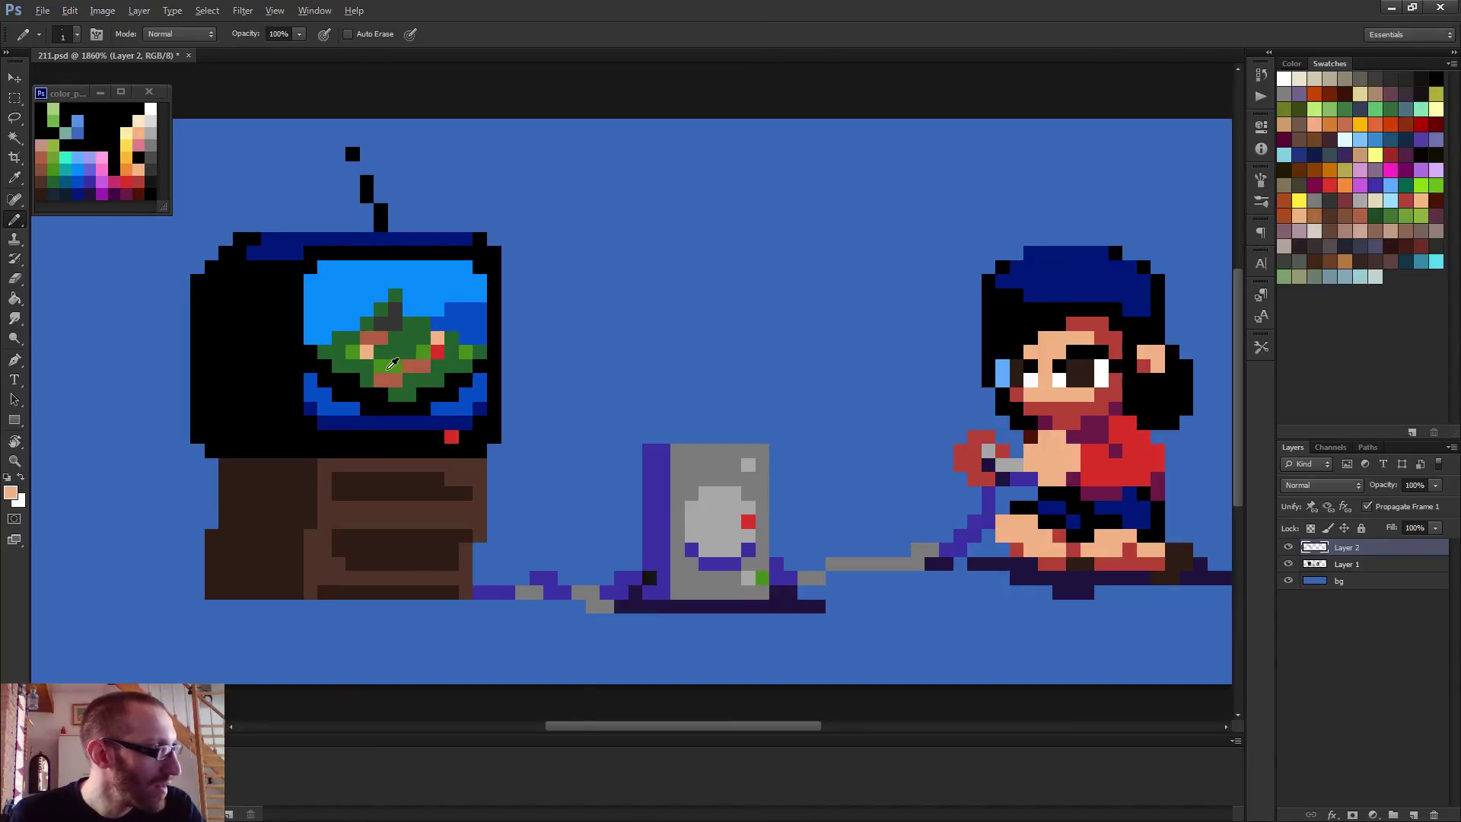
alt+click(159, 171)
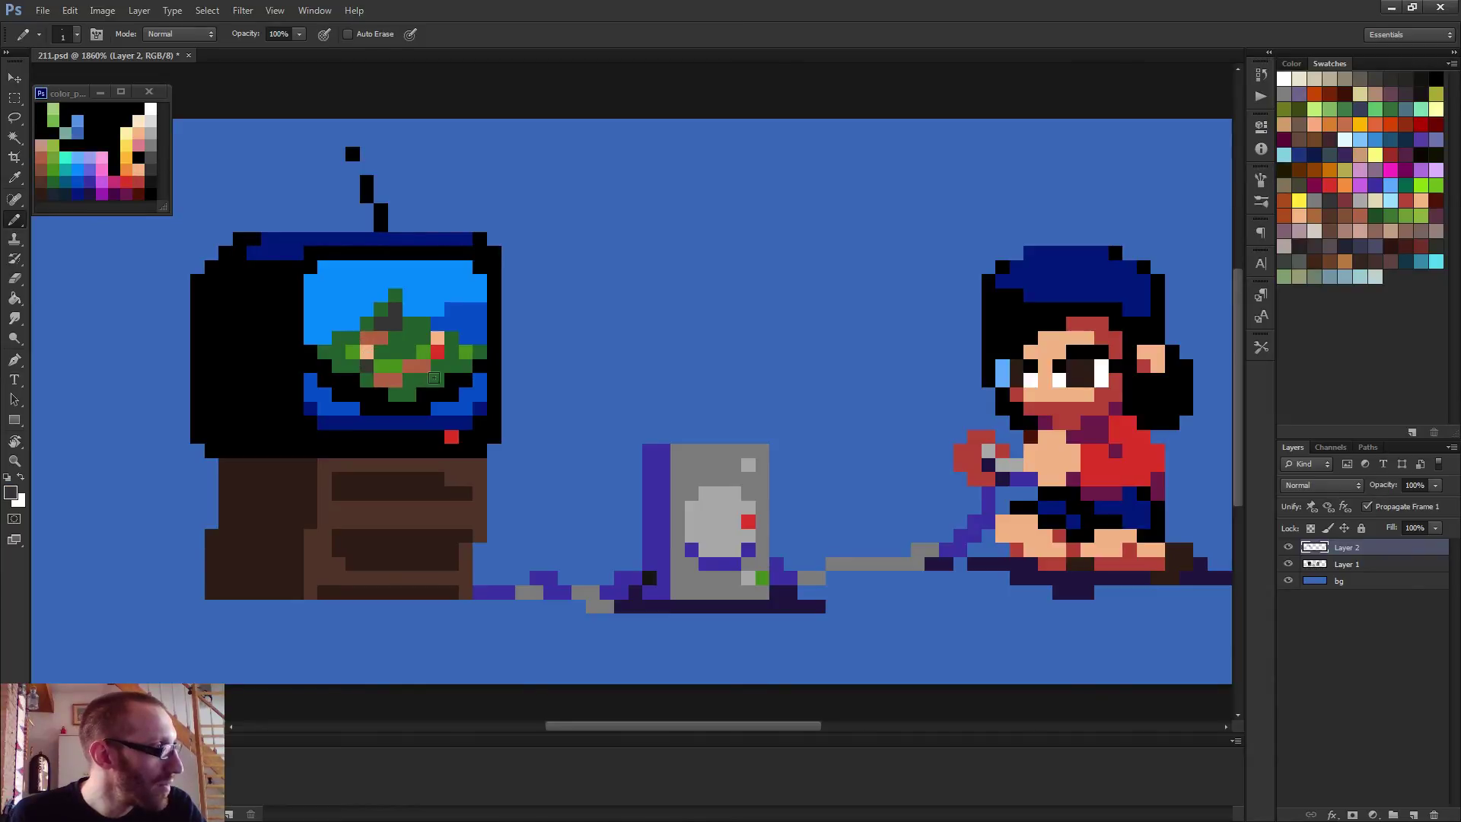
scroll(434, 377, down, 2)
scroll(444, 363, up, 1)
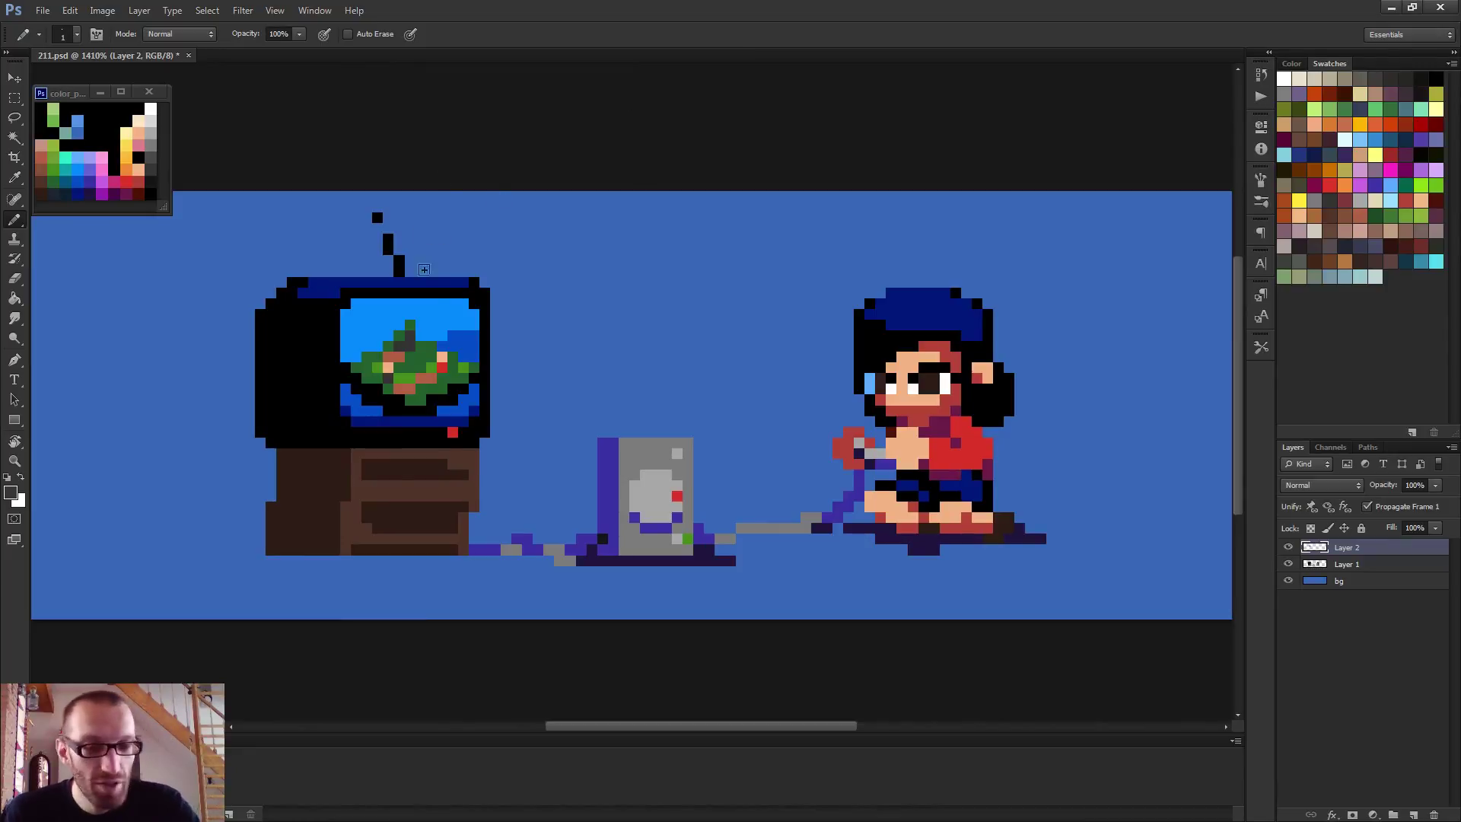
Place a single turquoise pixel in the light blue sky at the upper right of the TV picture
scroll(343, 381, up, 2)
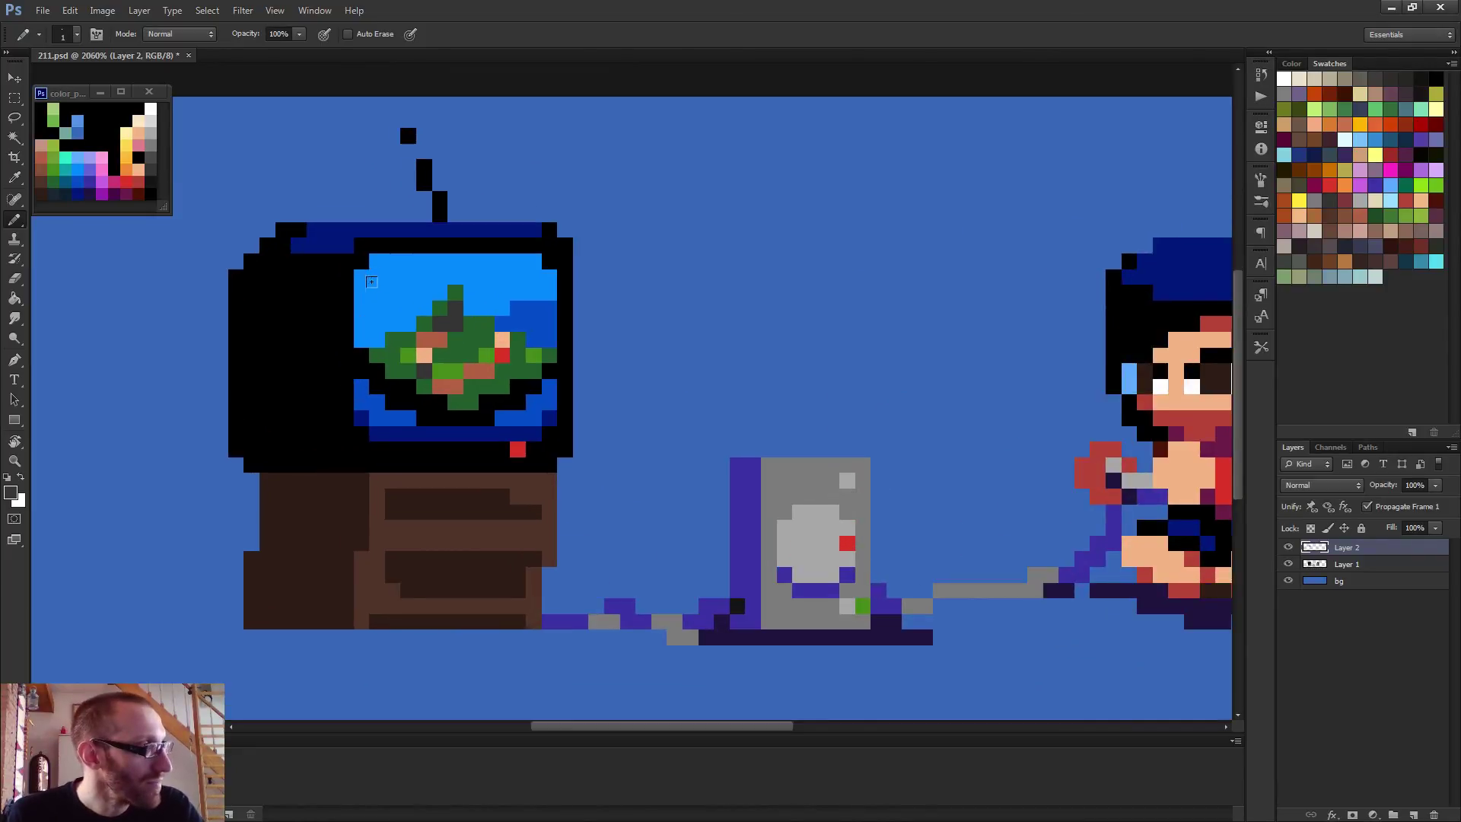
key(alt)
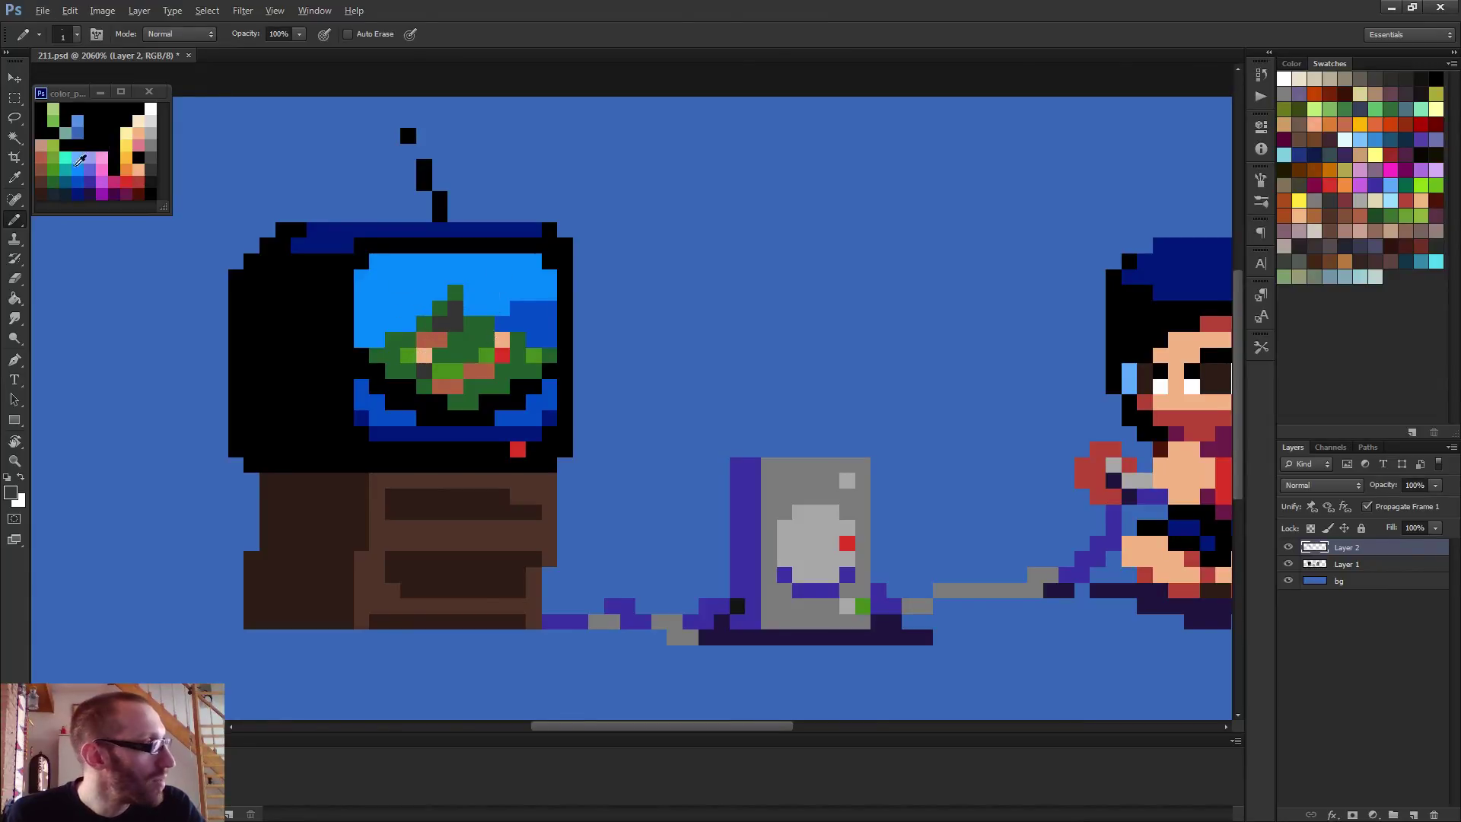
alt+click(69, 156)
click(517, 276)
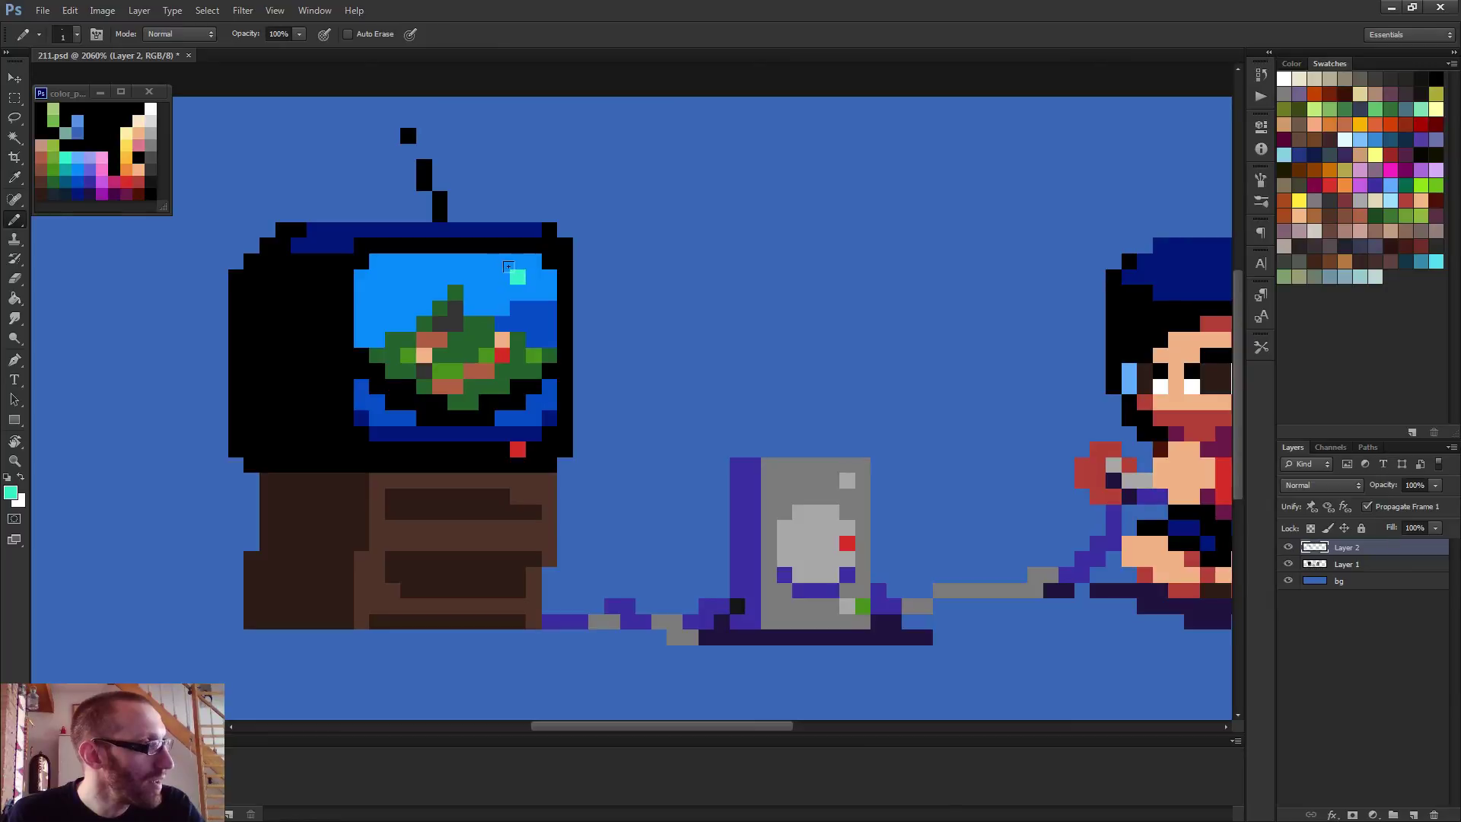
scroll(614, 317, down, 5)
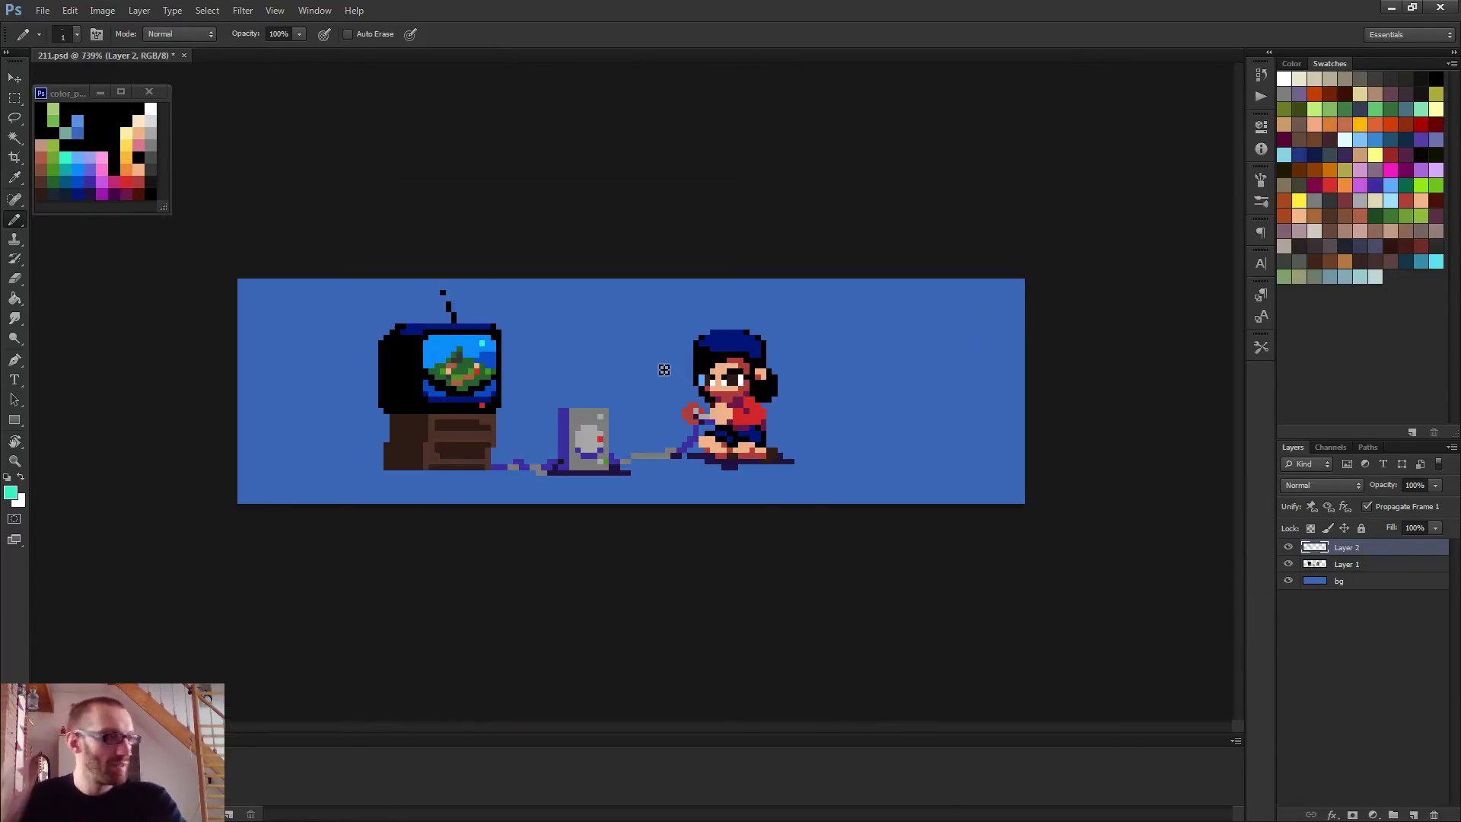
Paint a dark purple ground shadow under the TV cabinet, matching the console's shadow and extending out past the cabinet's left side
scroll(433, 472, up, 3)
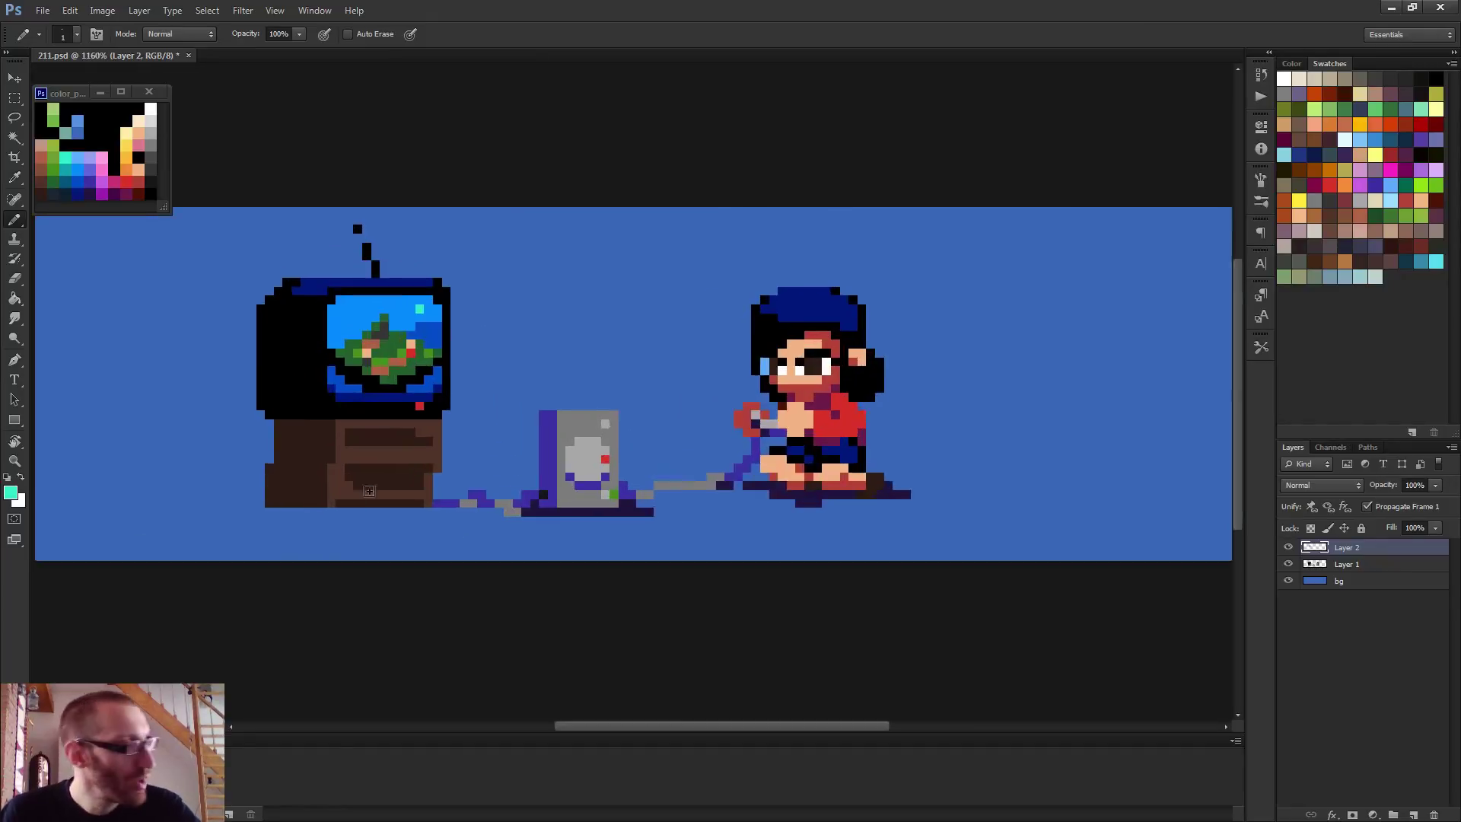
alt+click(573, 512)
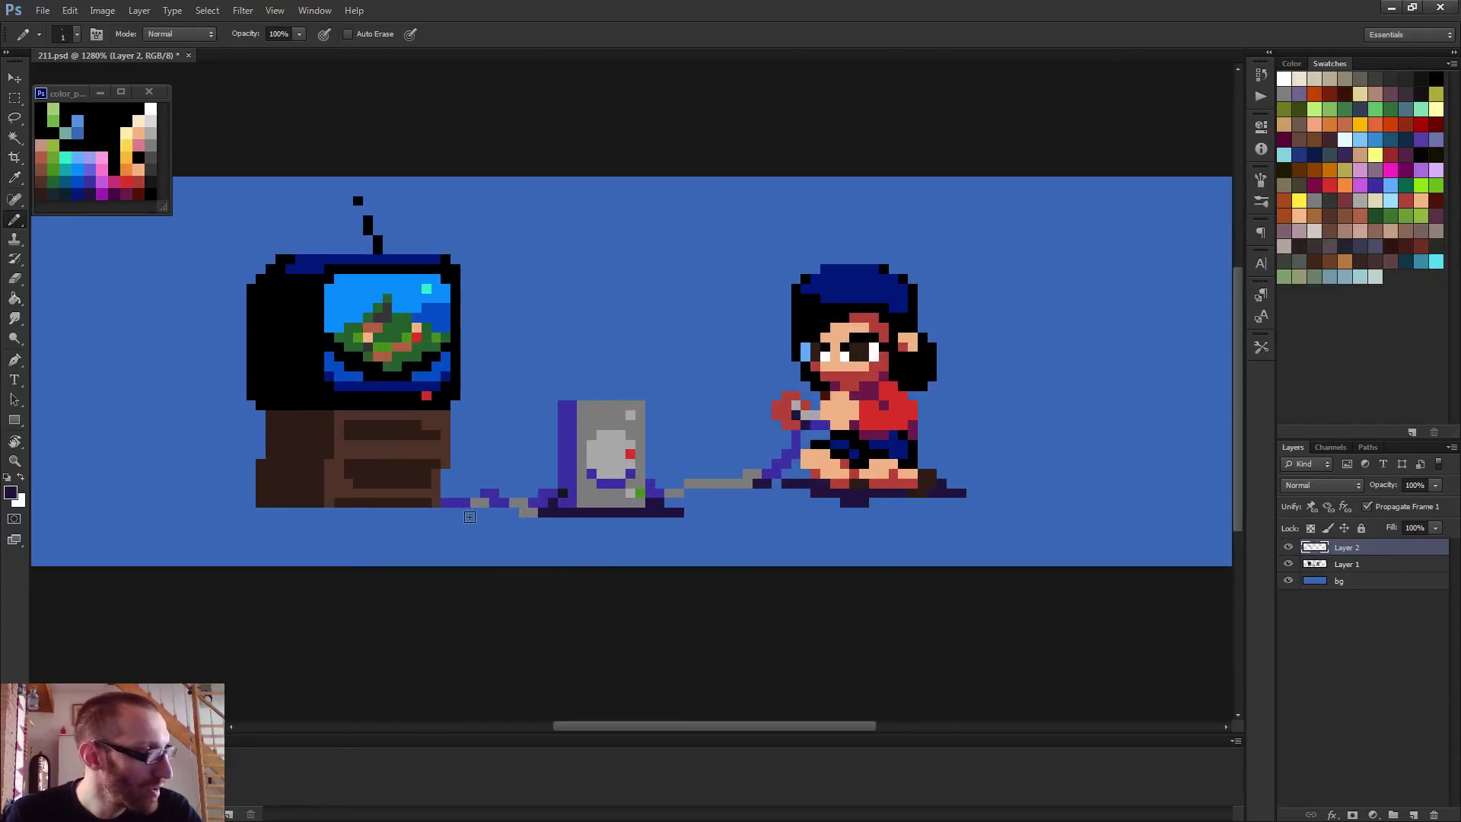
mouse_move(466, 512)
mouse_down()
mouse_move(223, 519)
mouse_move(241, 504)
mouse_move(191, 512)
mouse_up()
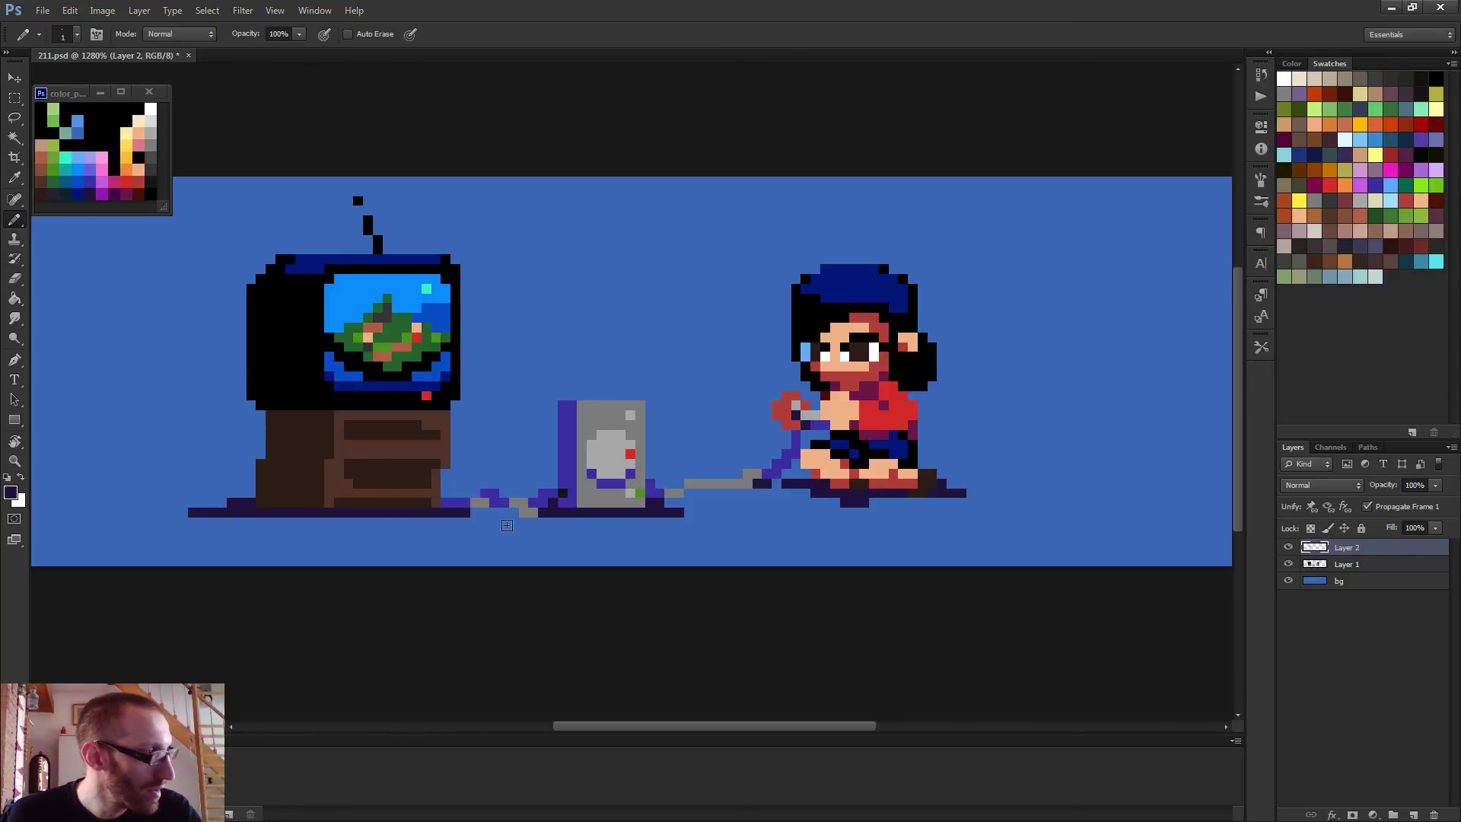
scroll(450, 512, down, 2)
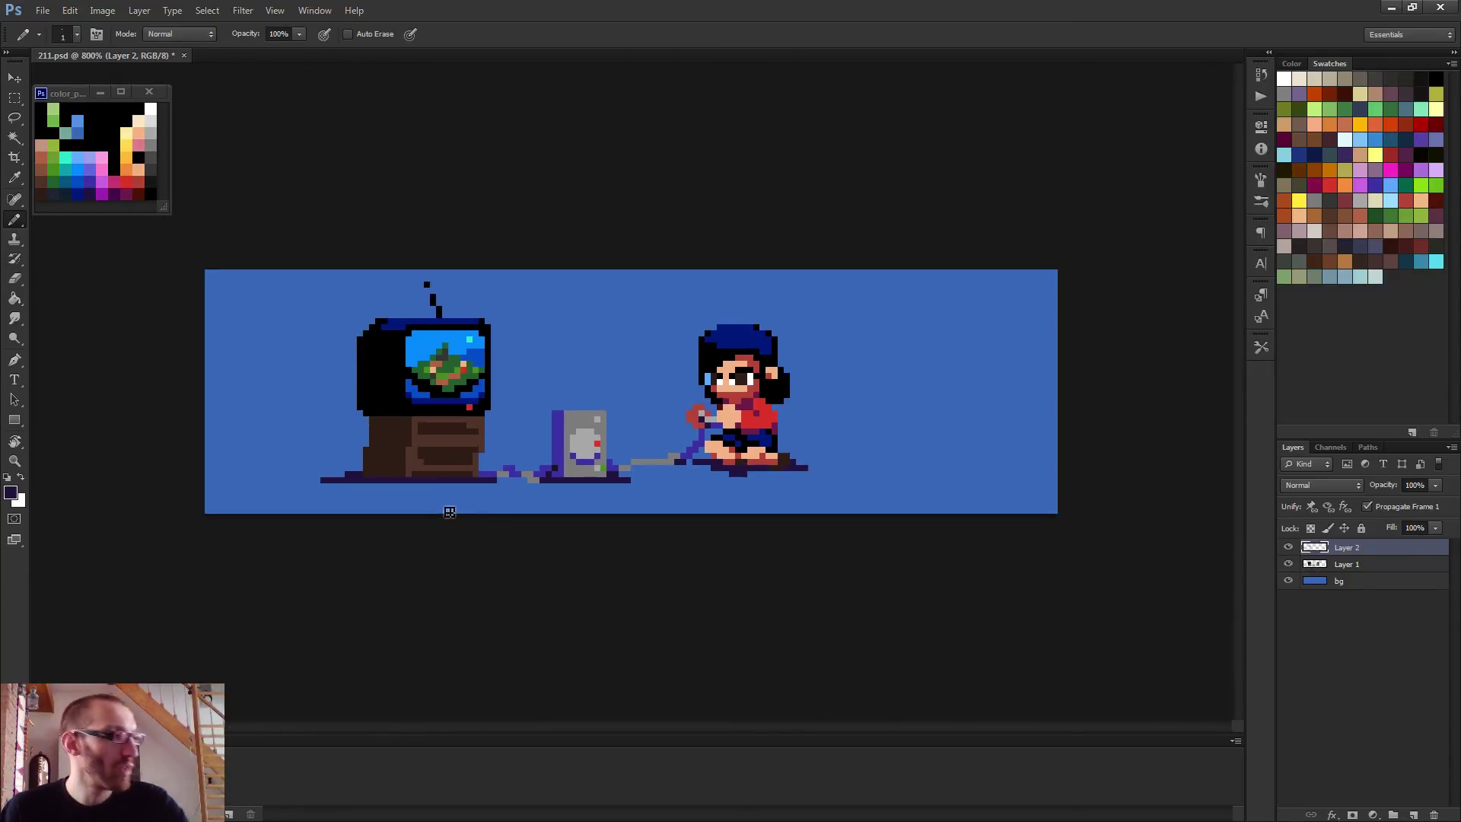
scroll(442, 505, up, 2)
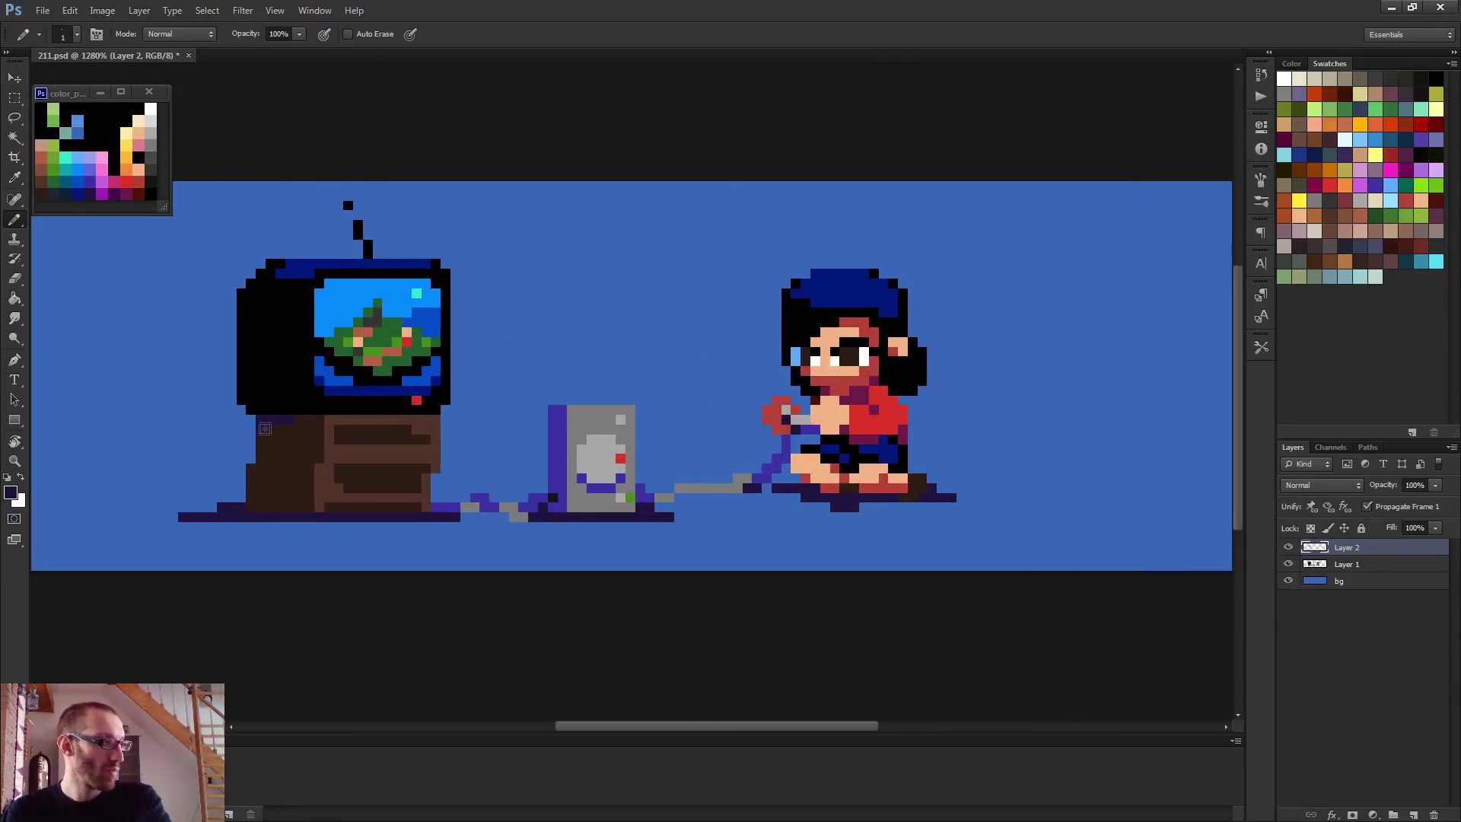
Shade the upper-left corners of the cabinet's two drawers with dark purple shadow pixels
scroll(380, 451, down, 1)
scroll(427, 463, up, 1)
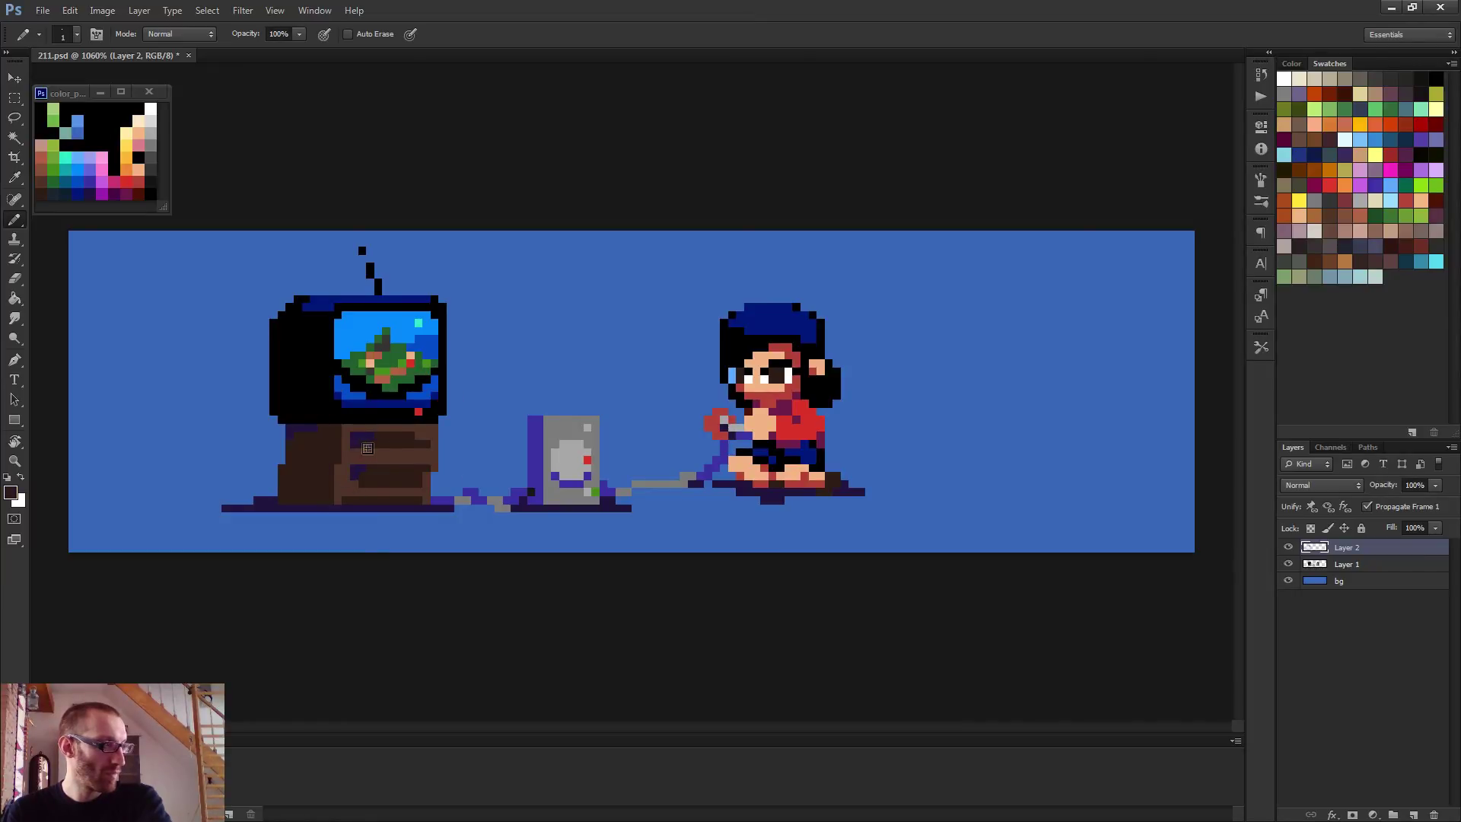
scroll(411, 452, down, 2)
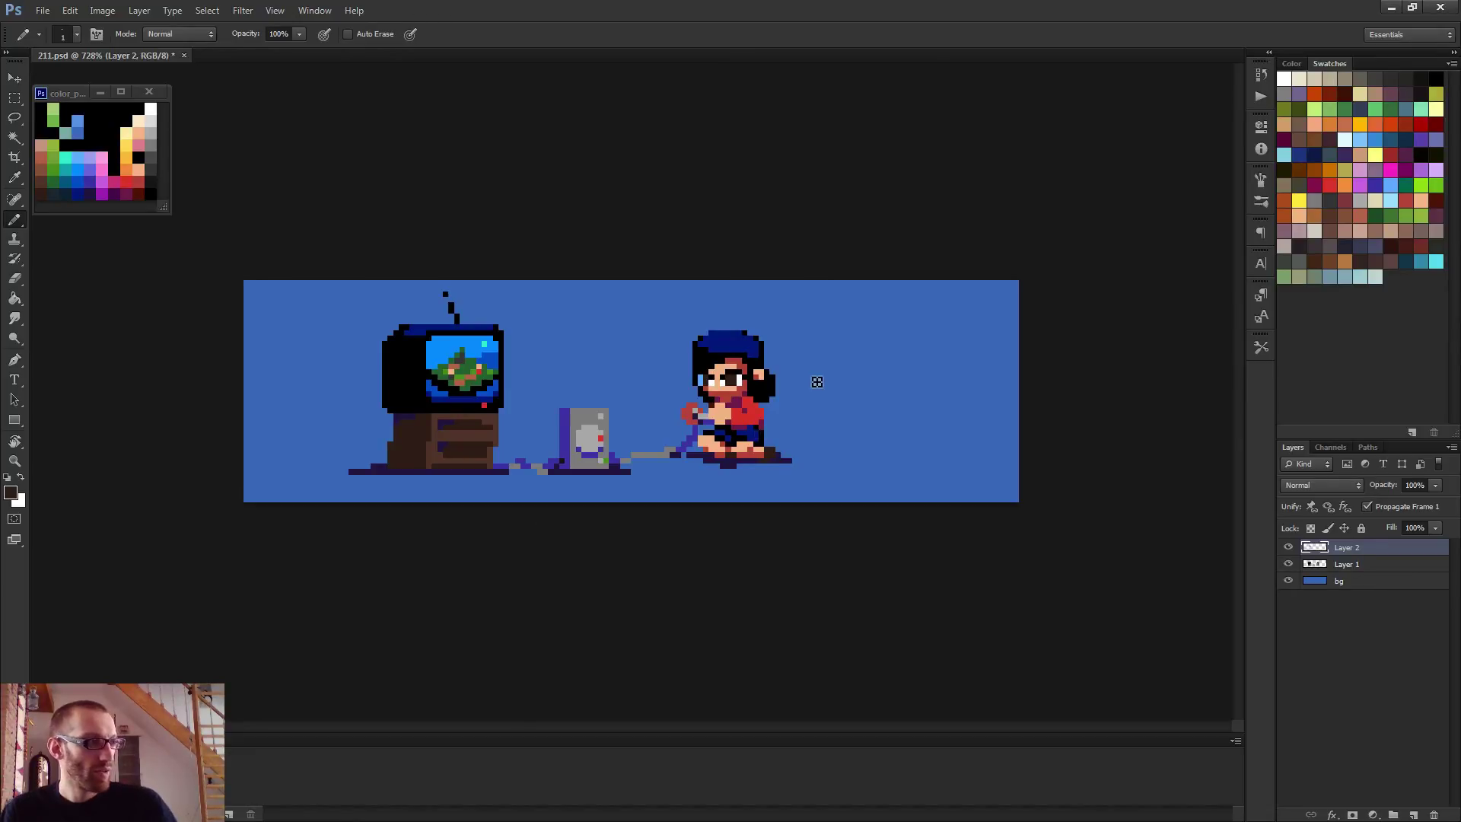
Select the area around the seated character and merge Layer 2 down into Layer 1
key(m)
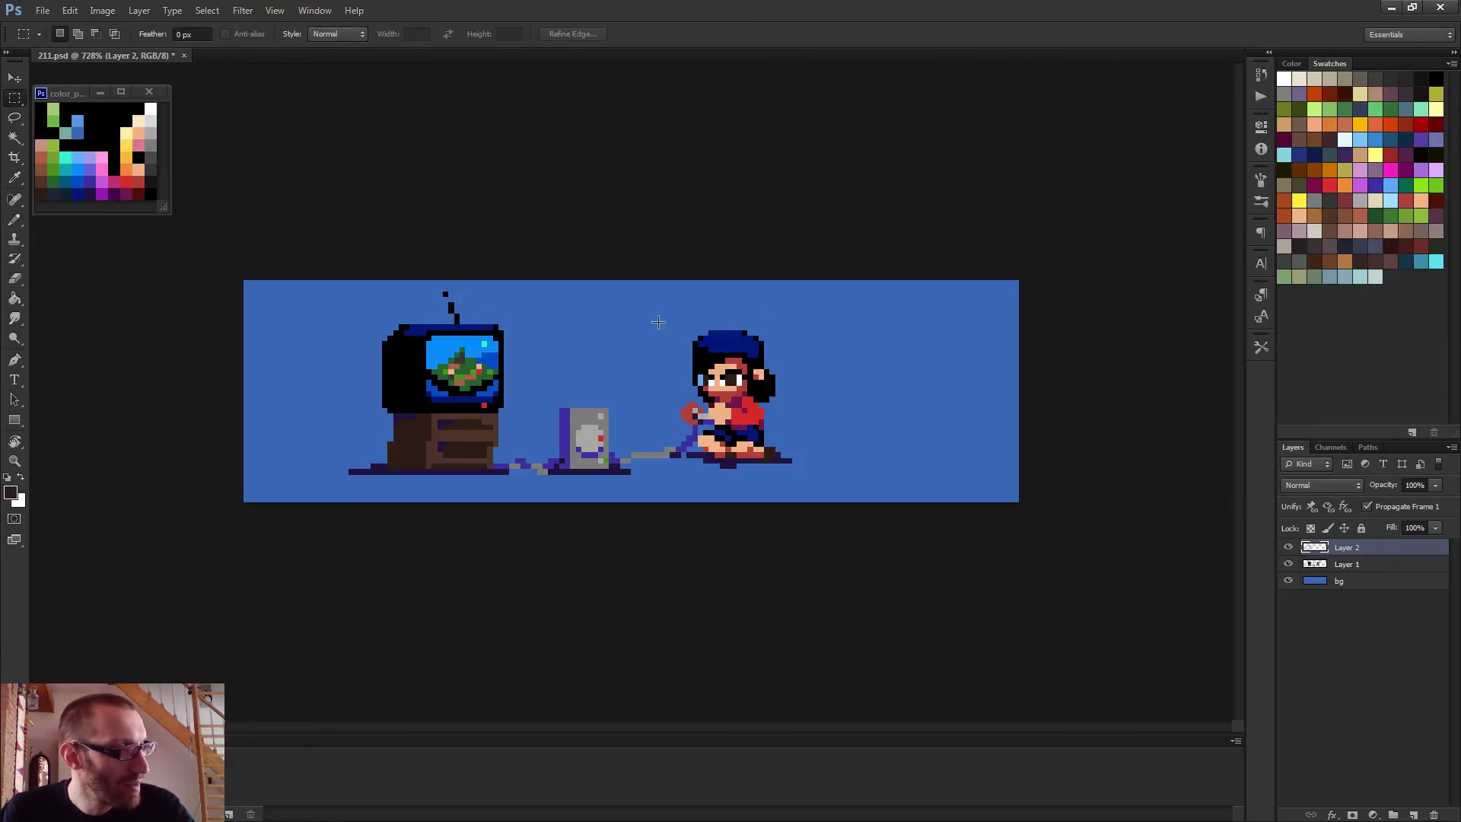
drag(655, 322, 875, 479)
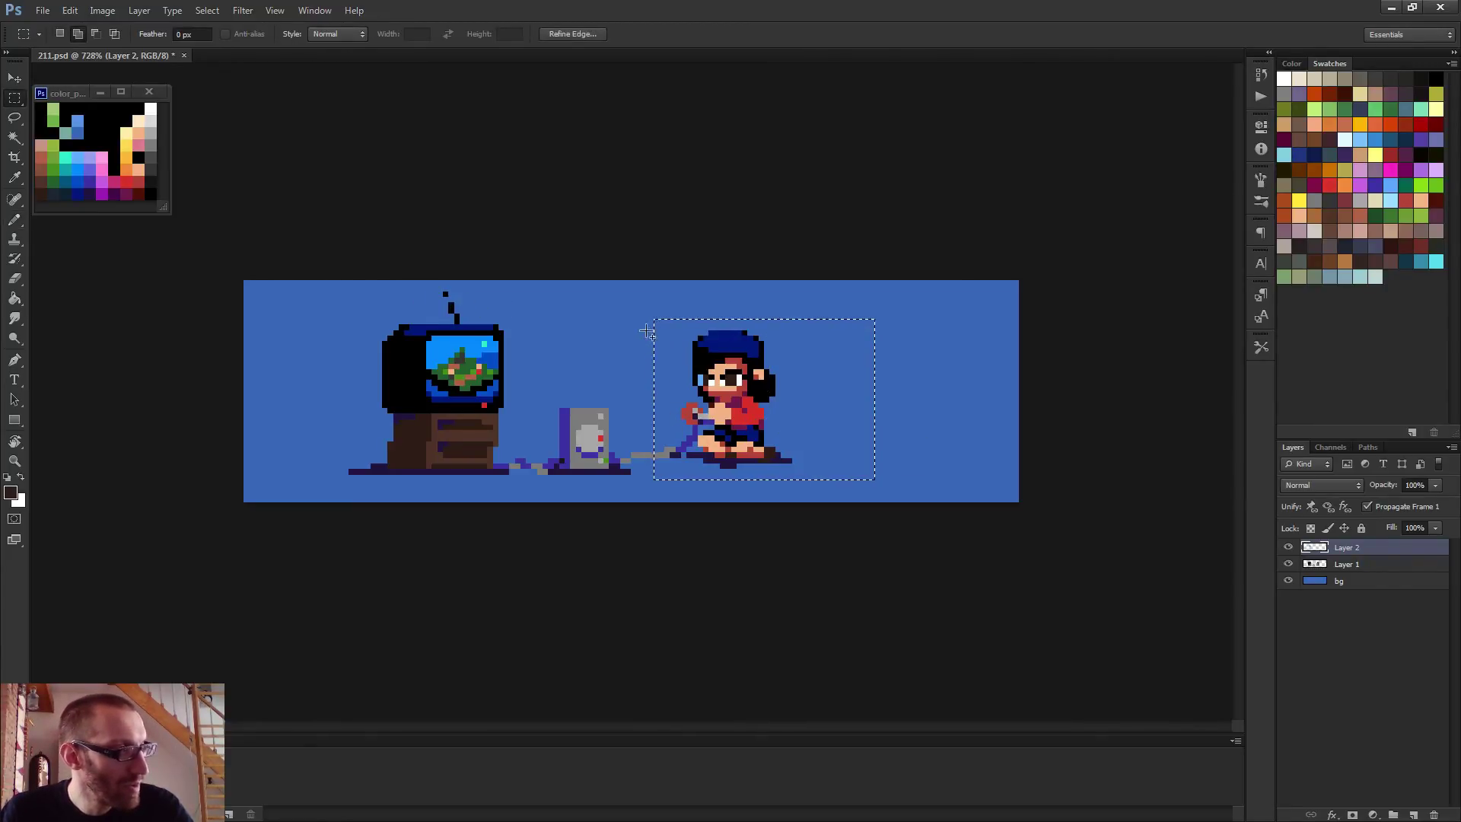
shift+drag(643, 324, 686, 490)
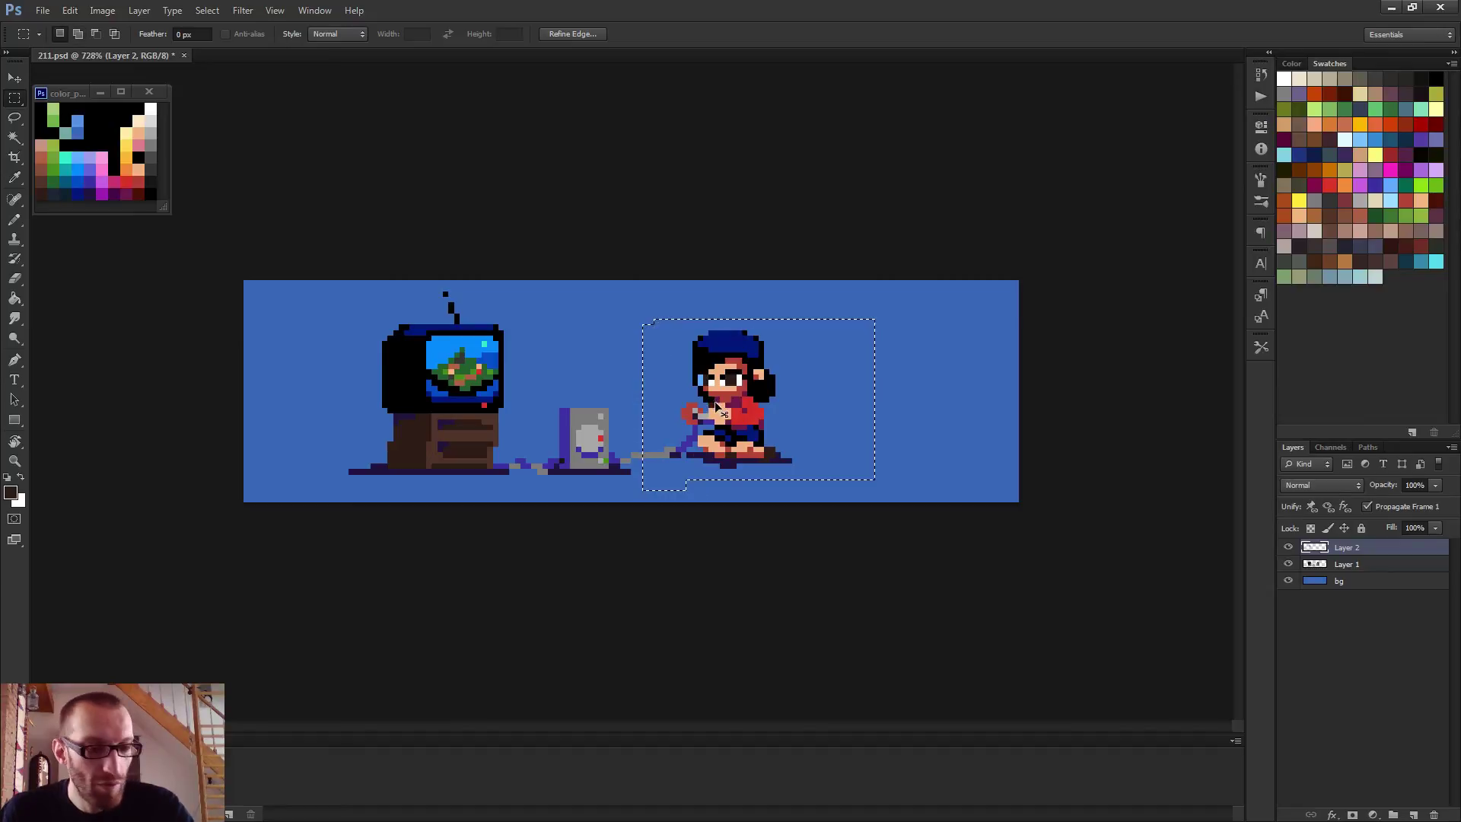
key(ctrl+e)
Select the character together with its stretch of cable, duplicate Layer 1 and hide the original layer
drag(636, 320, 827, 504)
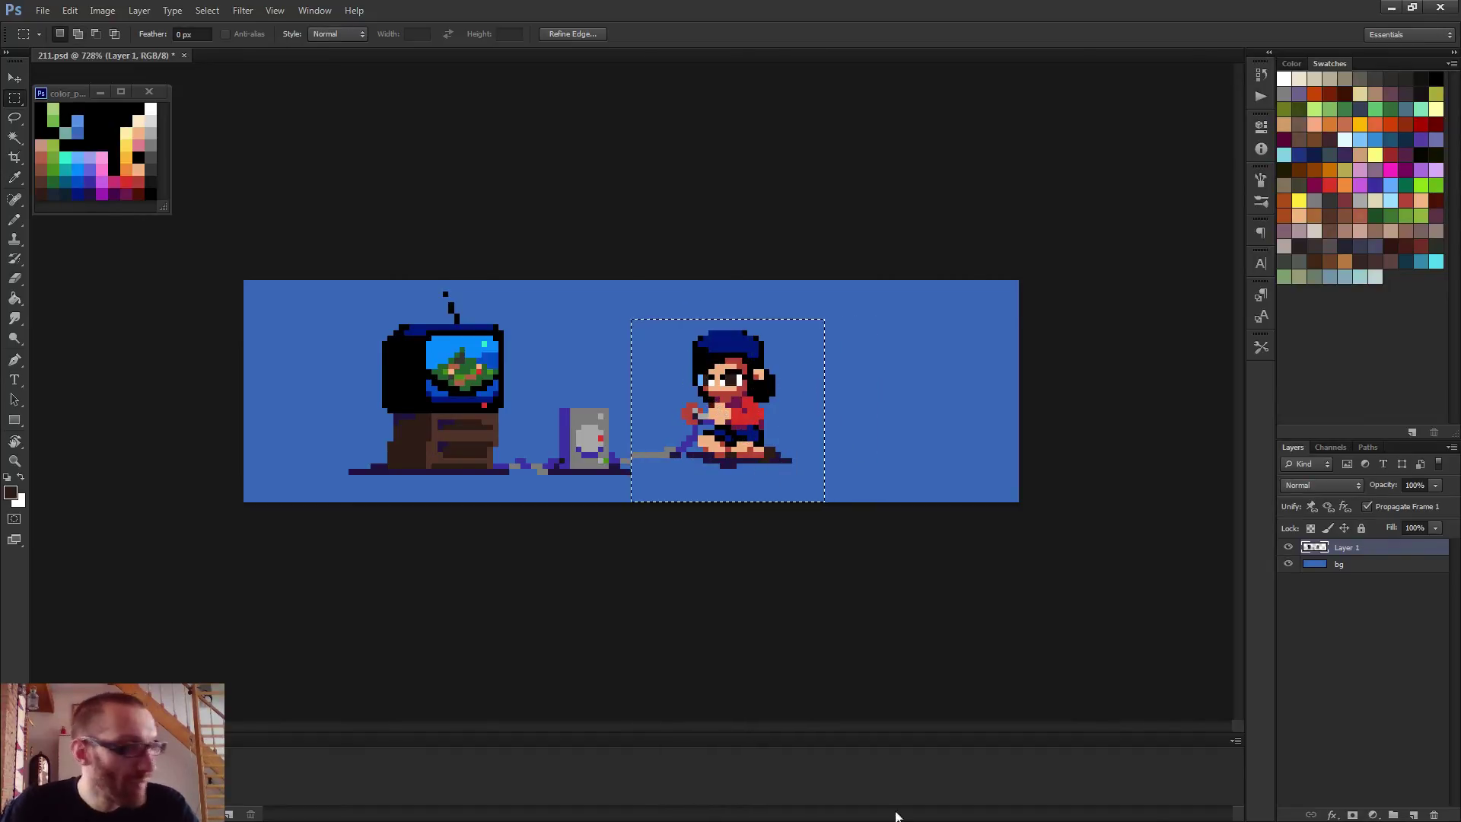
key(Left)
drag(1359, 548, 1413, 815)
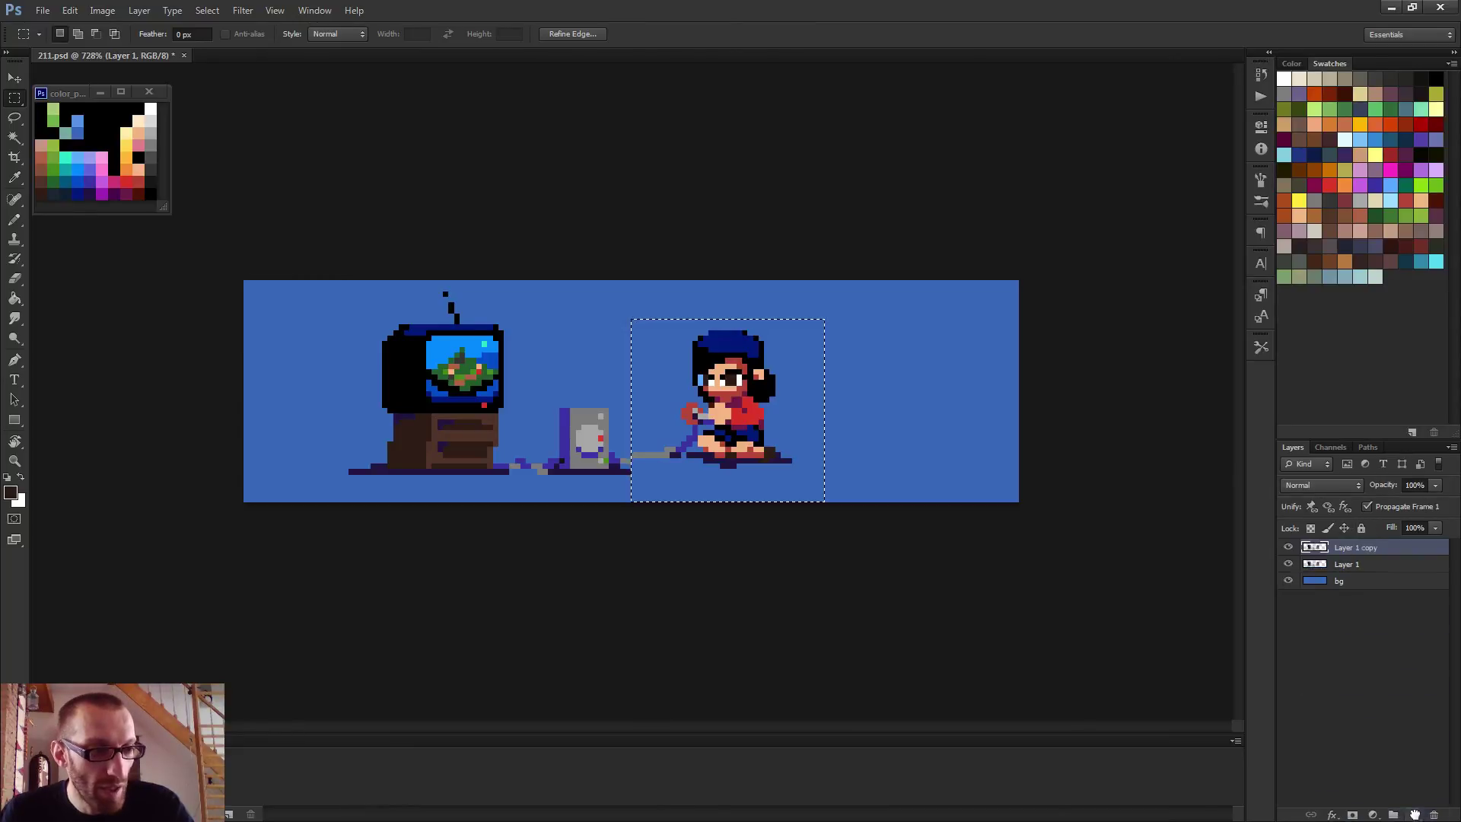
click(1289, 564)
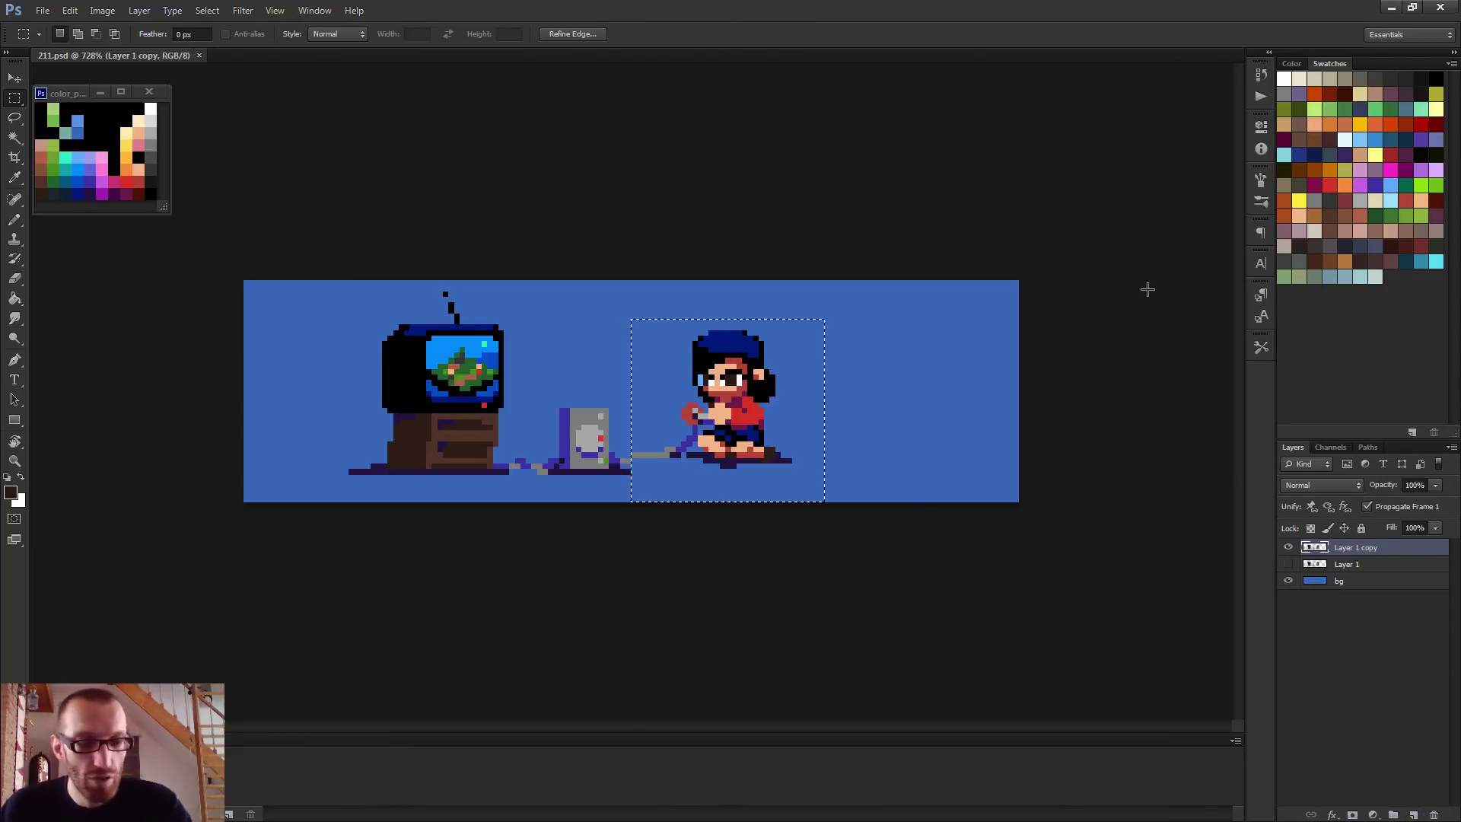
Move the selected character down 3 pixels on the duplicated layer and clear the selection
key(v)
key(Down)
key(Down)
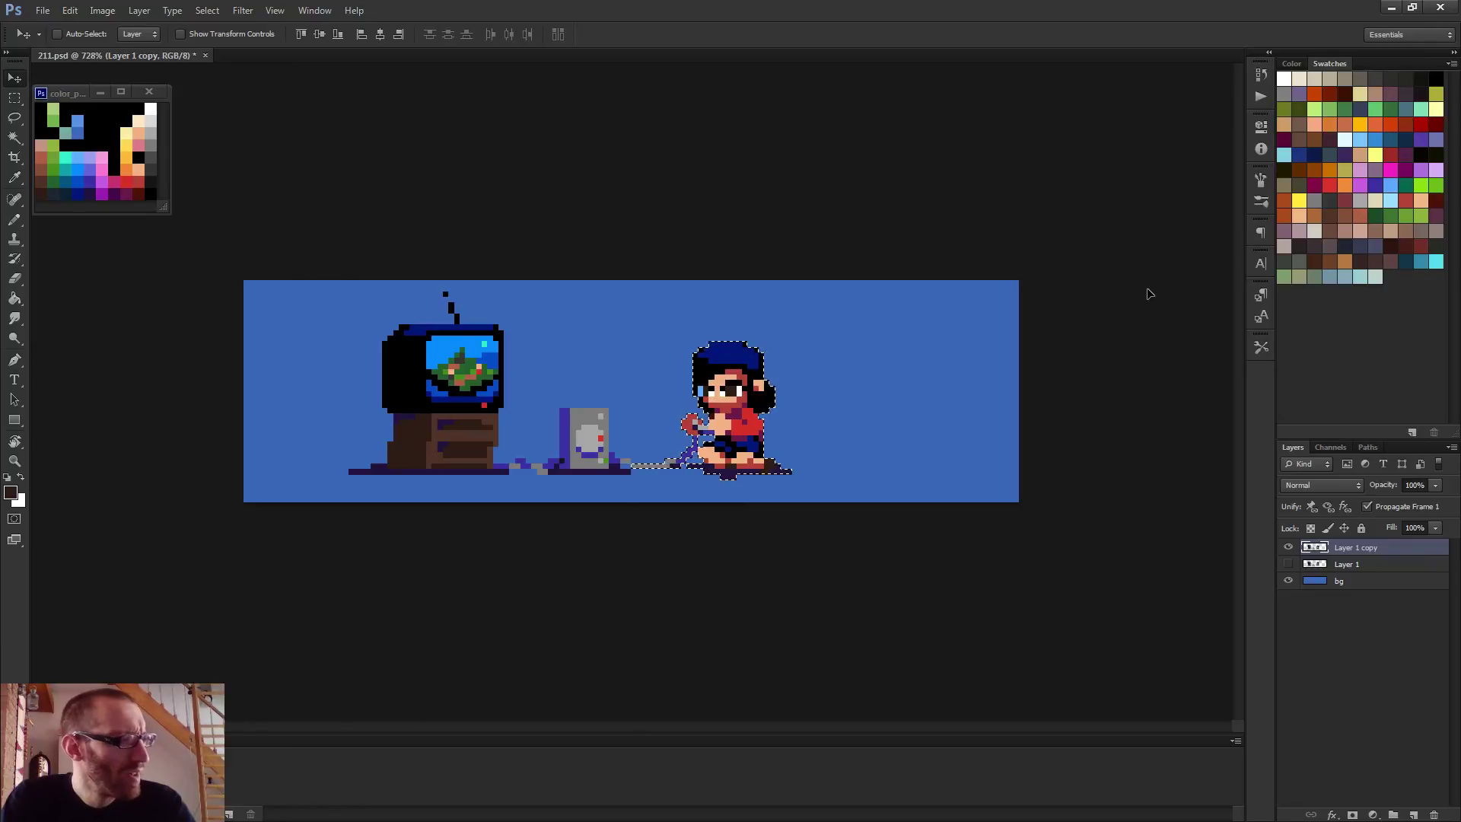
key(Down)
key(ctrl+d)
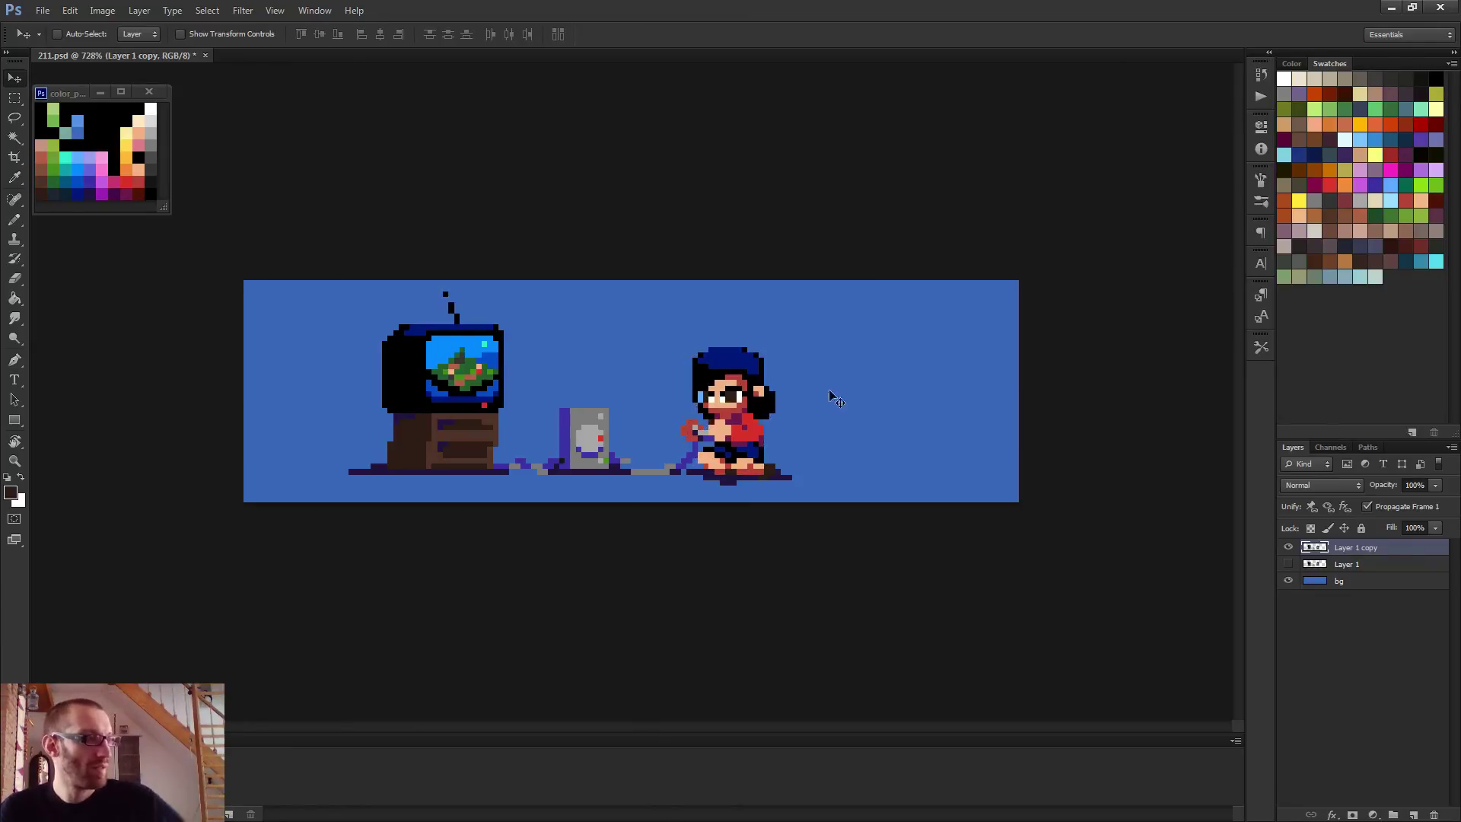
Shift the whole duplicated artwork layer 8 pixels right and 1 pixel down on the blue canvas
scroll(848, 416, down, 3)
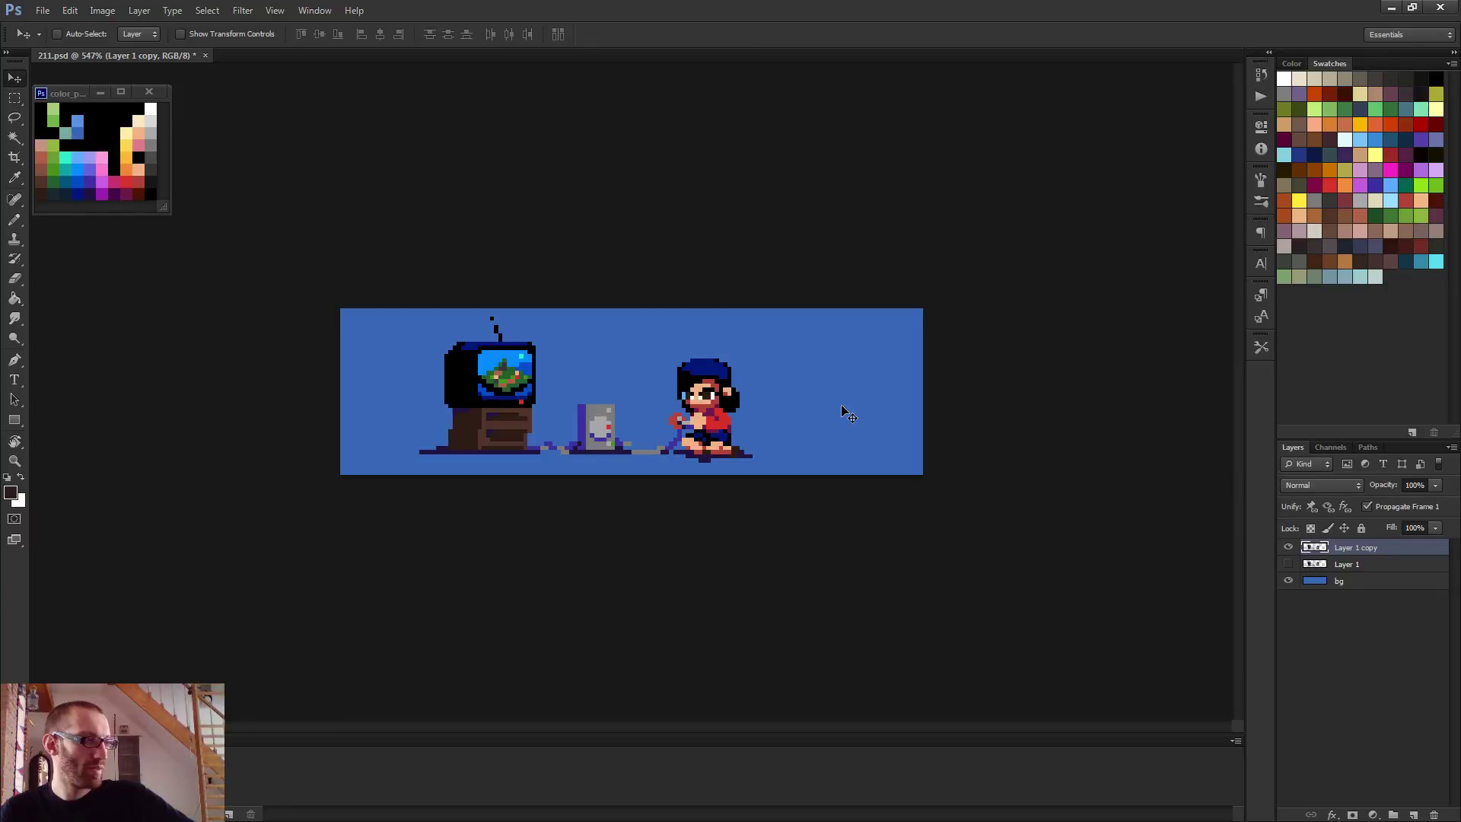
scroll(849, 416, down, 2)
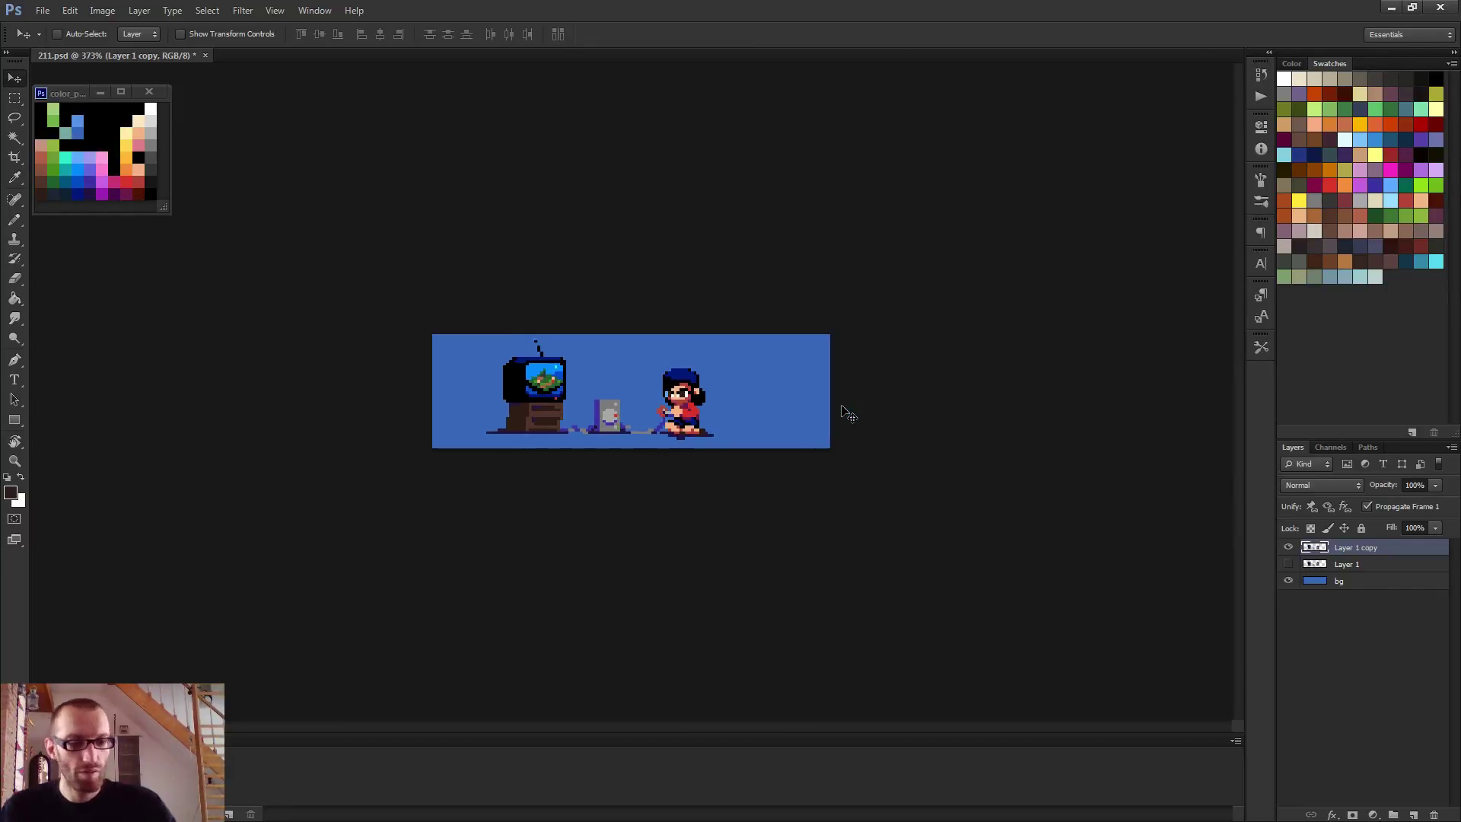
key(Right)
key(Right)
key(Right)
key(Right)
key(Right)
key(Right)
key(Right)
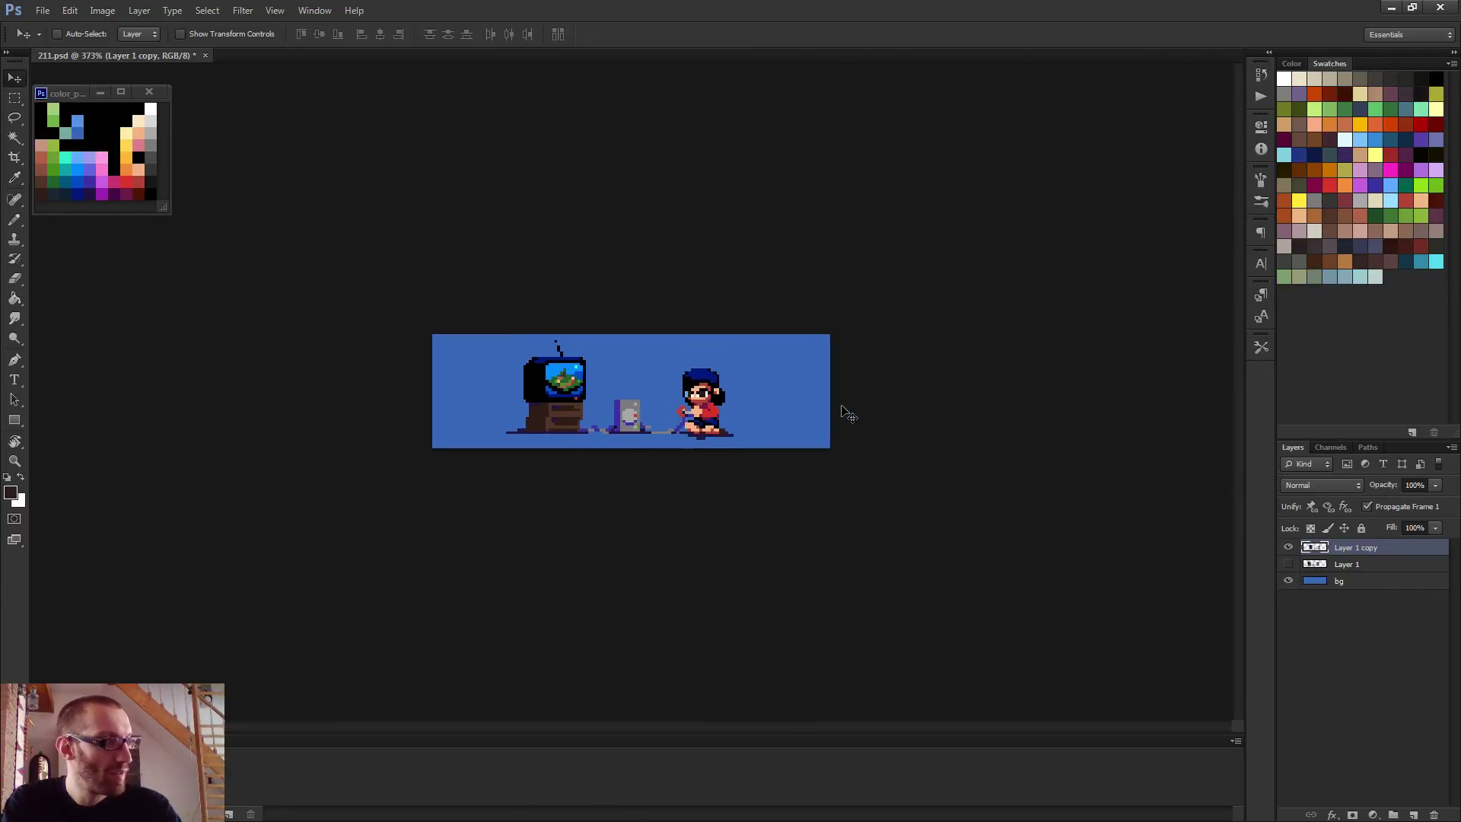
key(Right)
key(Down)
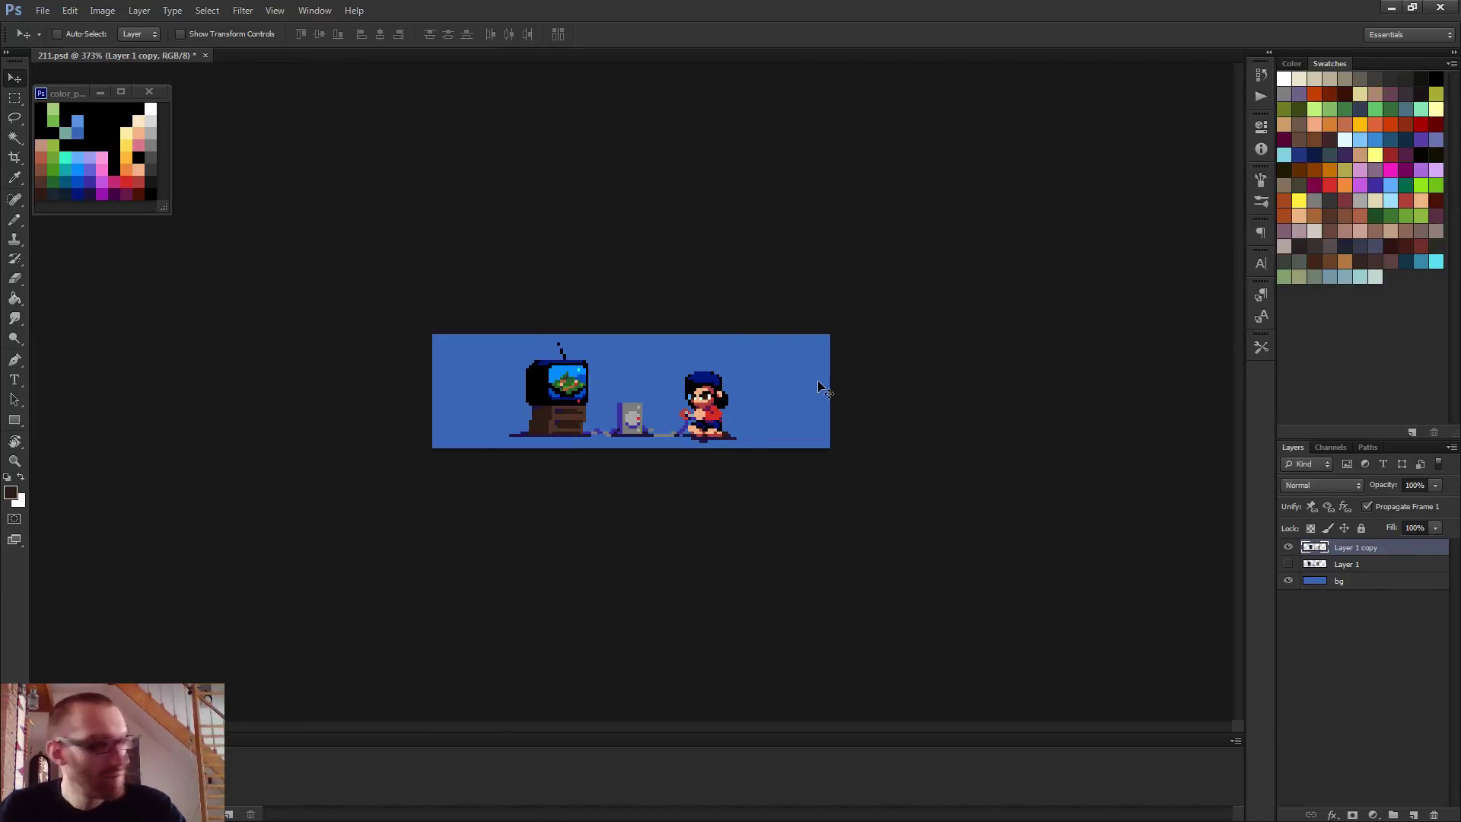
Repaint the cable between console and character with grey pixels so it connects to the lowered character section
key(b)
key(ctrl+plus)
key(ctrl+plus)
key(ctrl+plus)
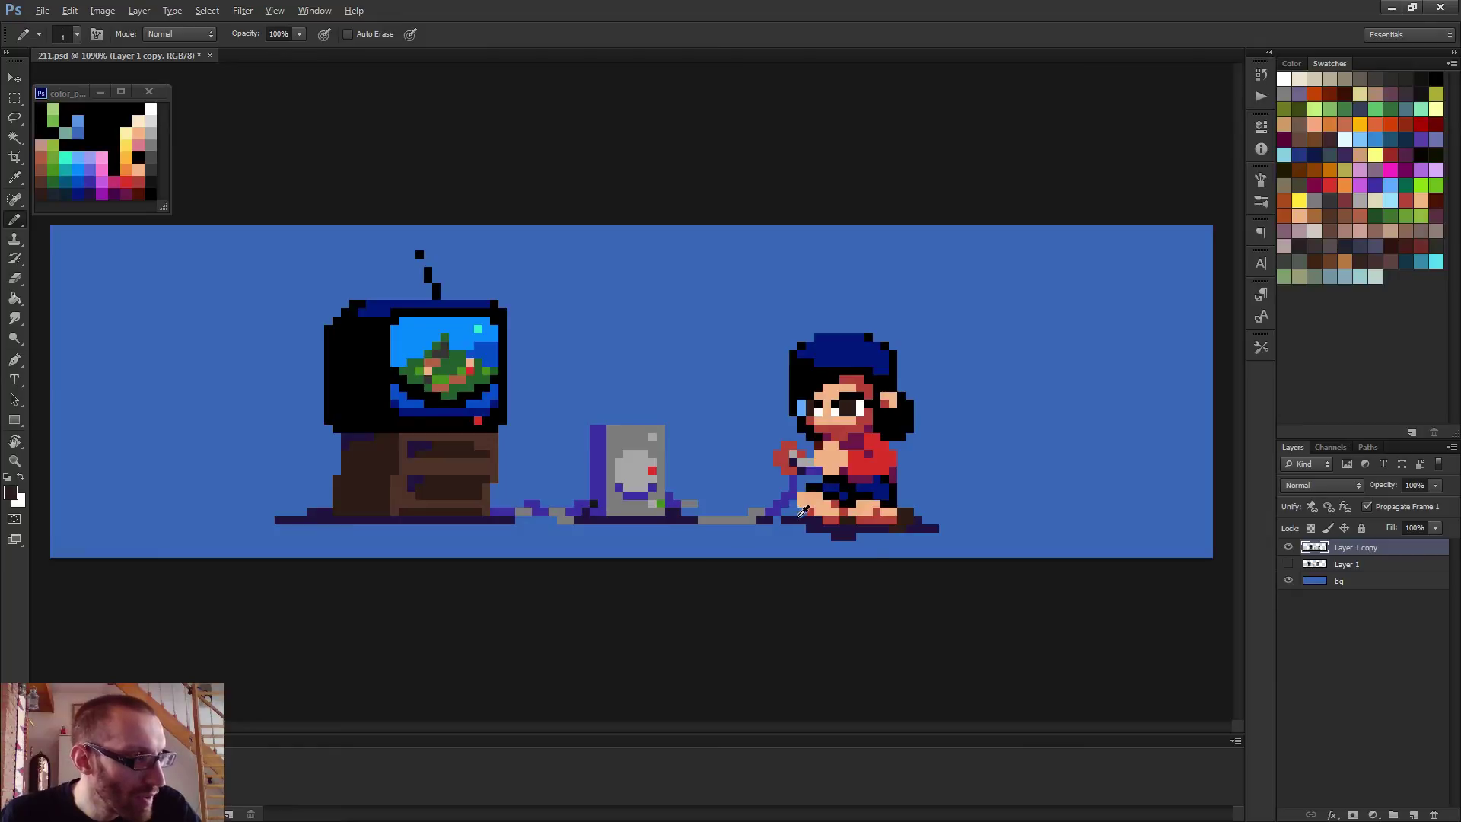
alt+click(715, 516)
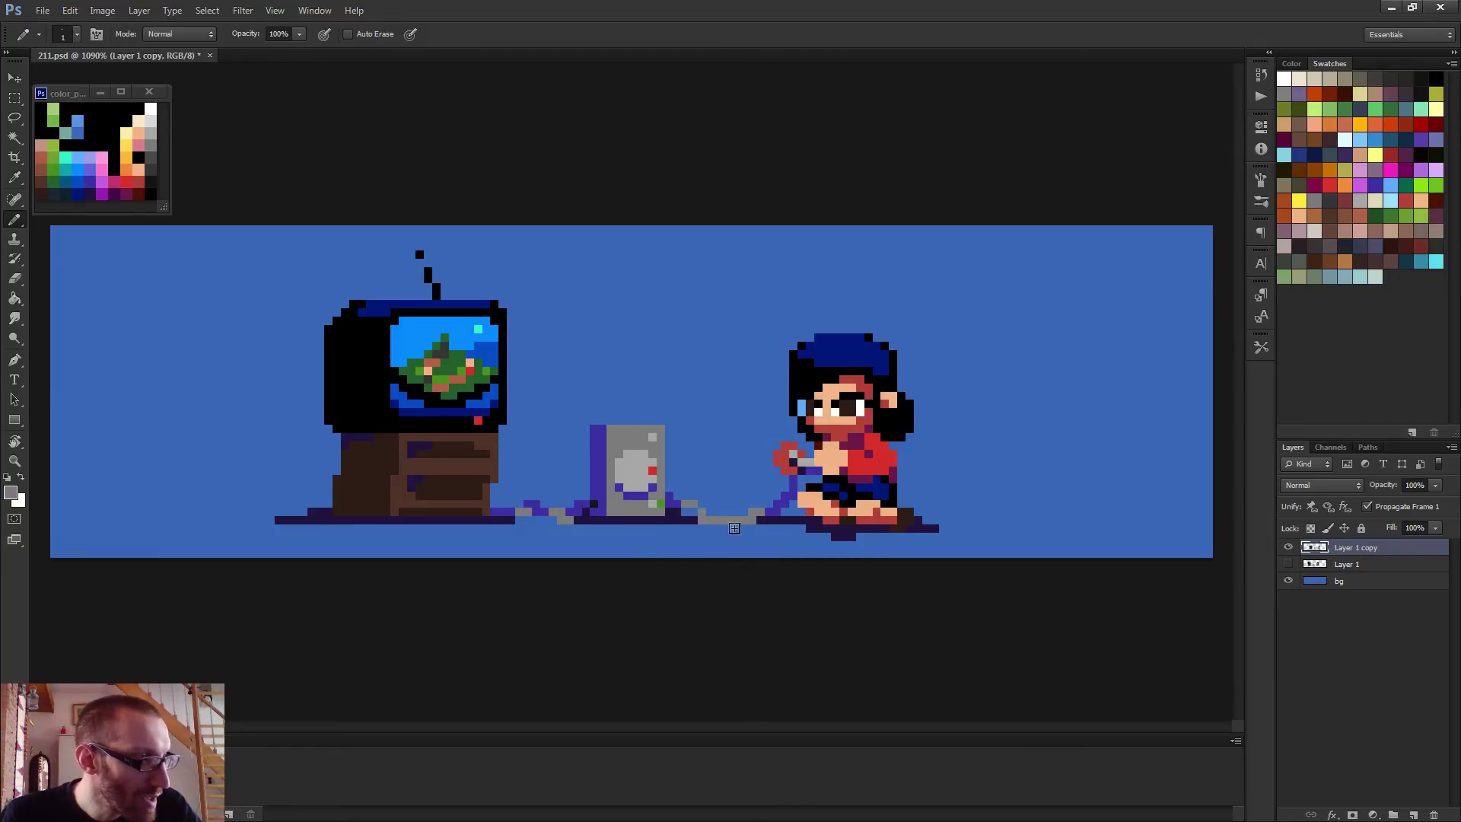
alt+click(691, 518)
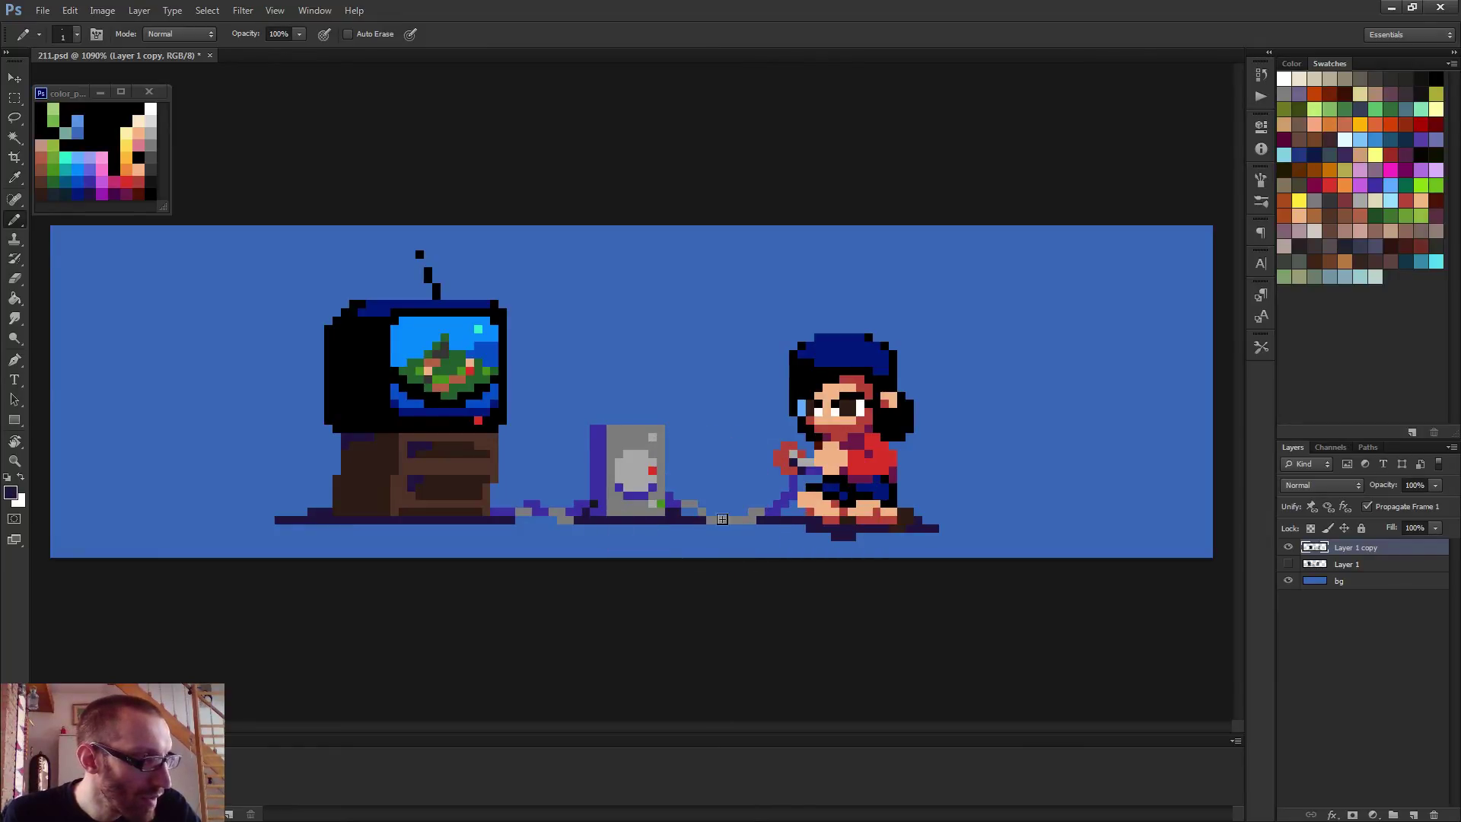
alt+click(701, 515)
click(693, 511)
alt+click(774, 510)
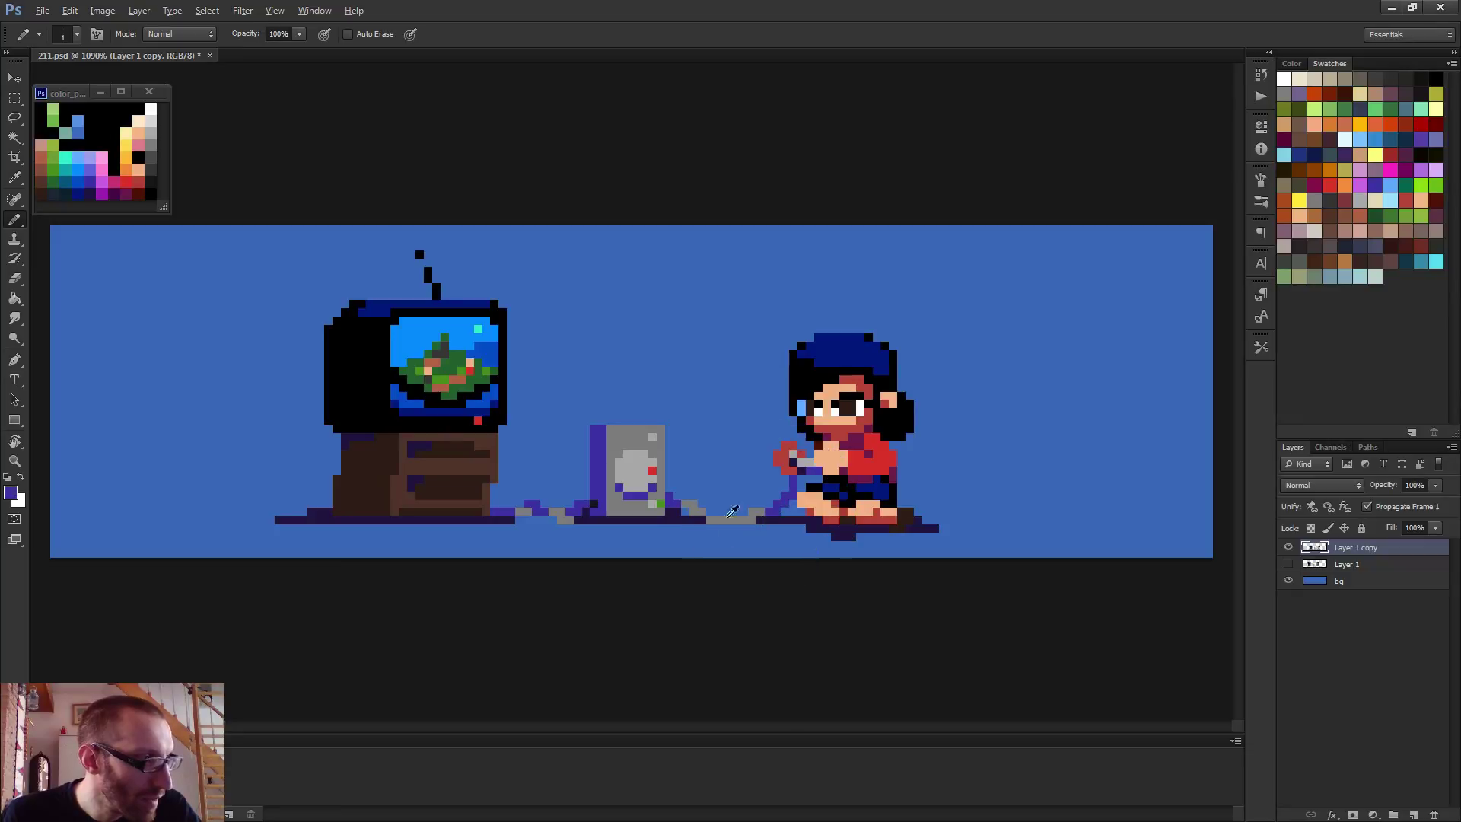
scroll(735, 495, down, 2)
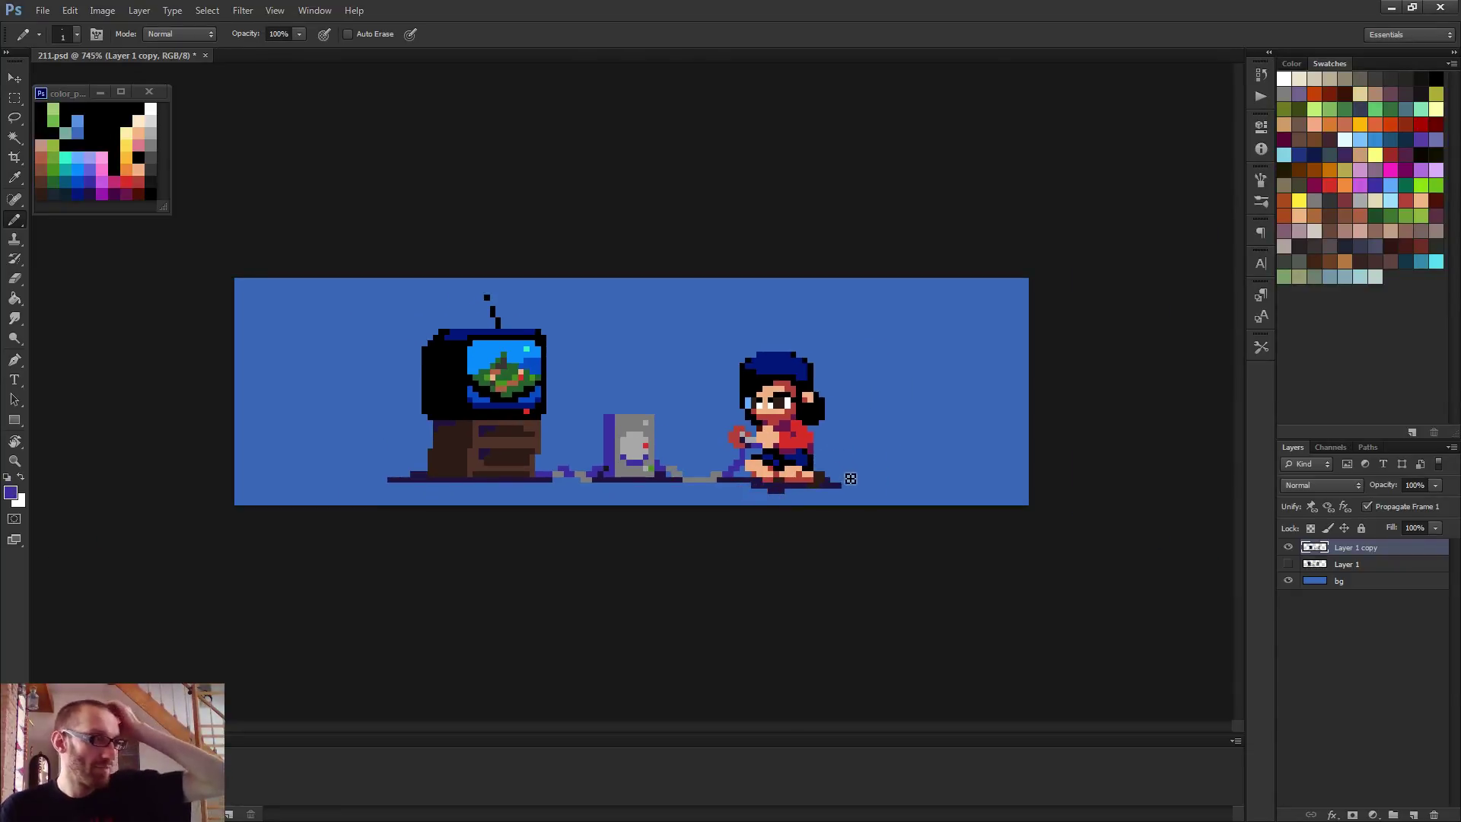
Paint a row of teal marks, alternating one and two pixels tall, along the lower edge of the navy cap
key(ctrl+plus)
key(ctrl+plus)
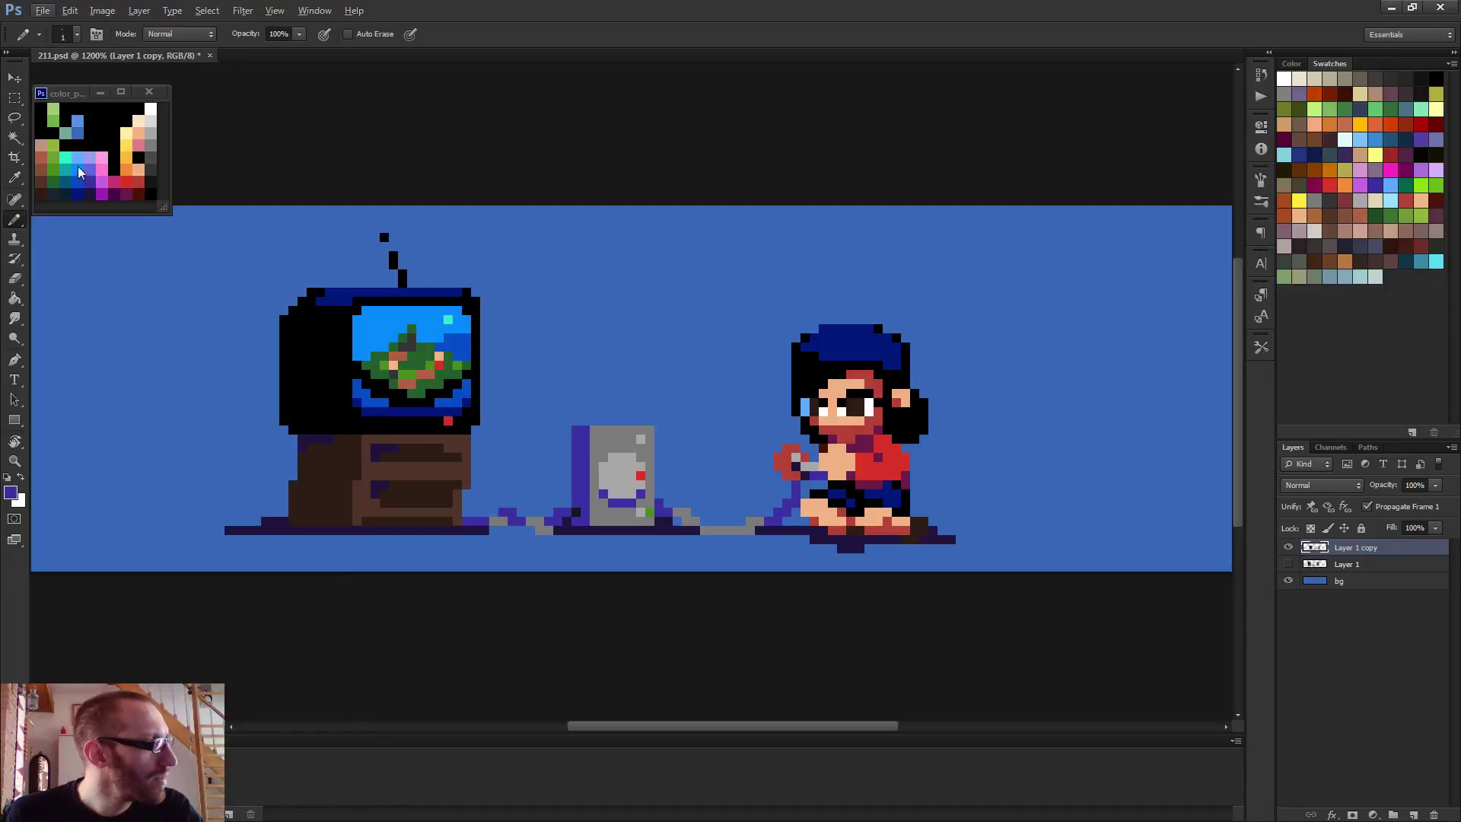
scroll(869, 349, up, 2)
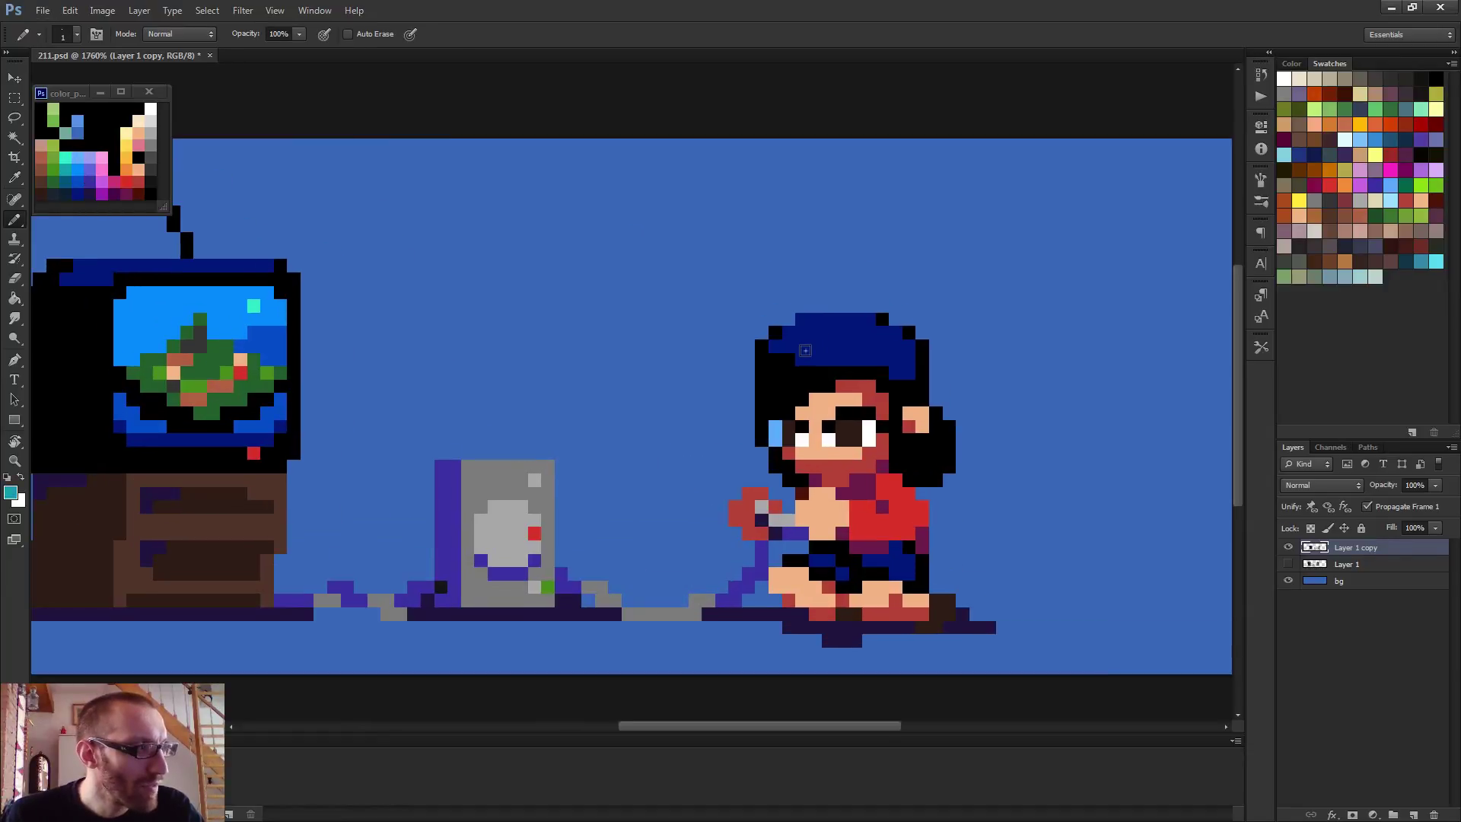
click(801, 358)
drag(829, 358, 883, 356)
alt+click(870, 346)
click(870, 360)
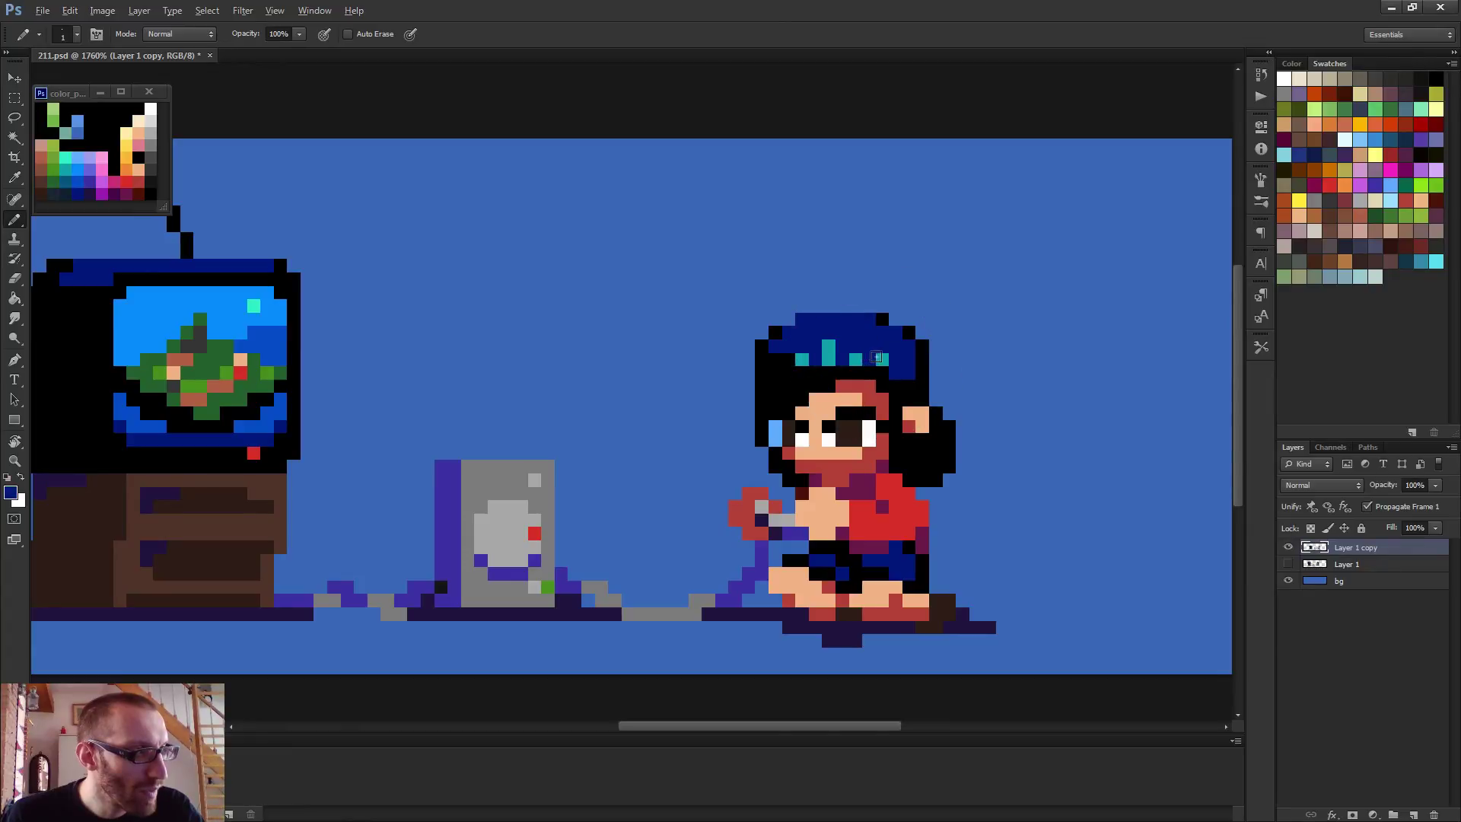
alt+click(883, 357)
click(883, 347)
scroll(883, 364, down, 2)
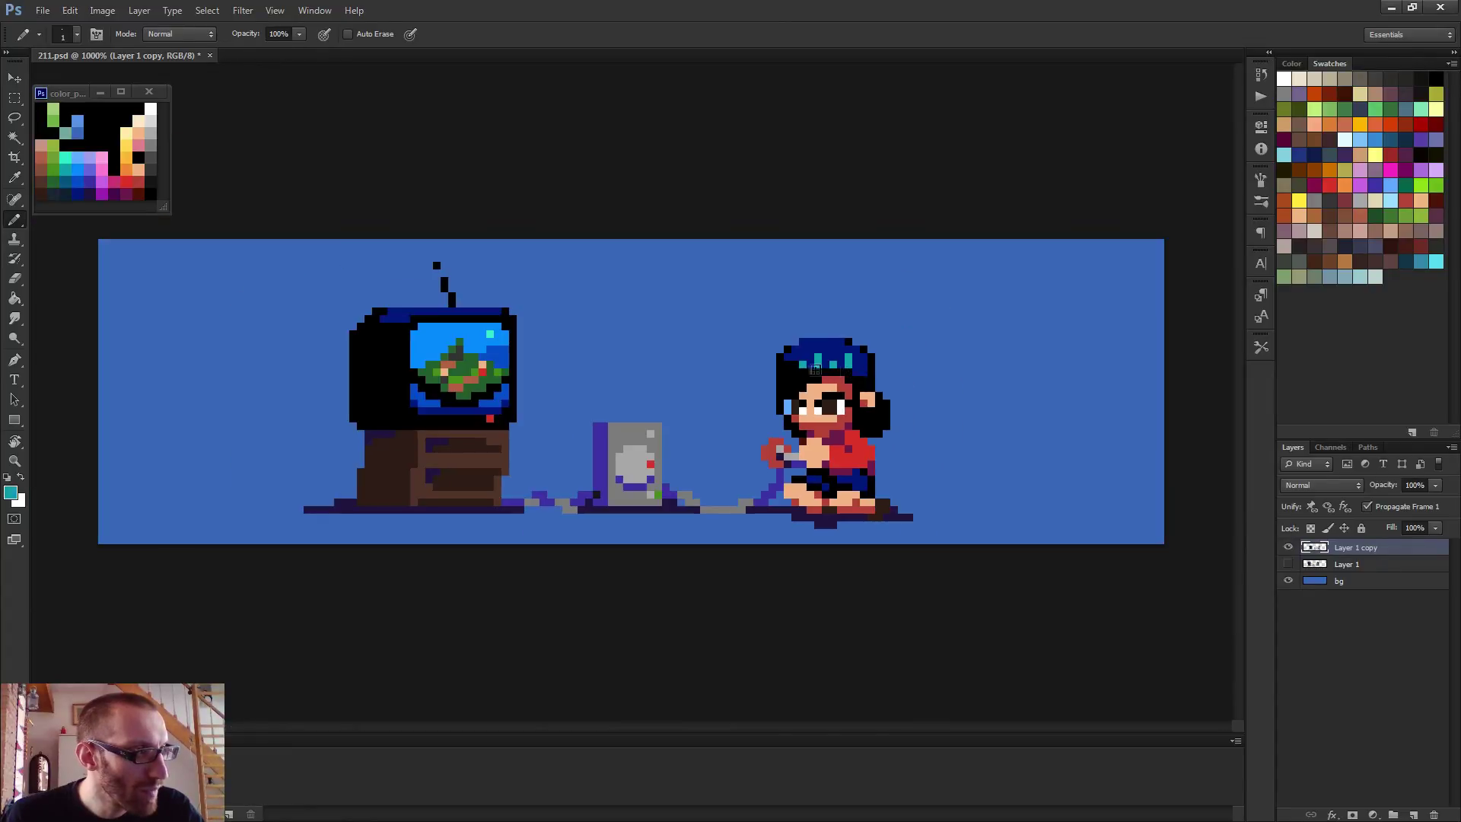
Add a teal pixel at the front of the cap's pattern and paint out its rightmost mark in navy
scroll(883, 382, down, 3)
scroll(825, 395, up, 2)
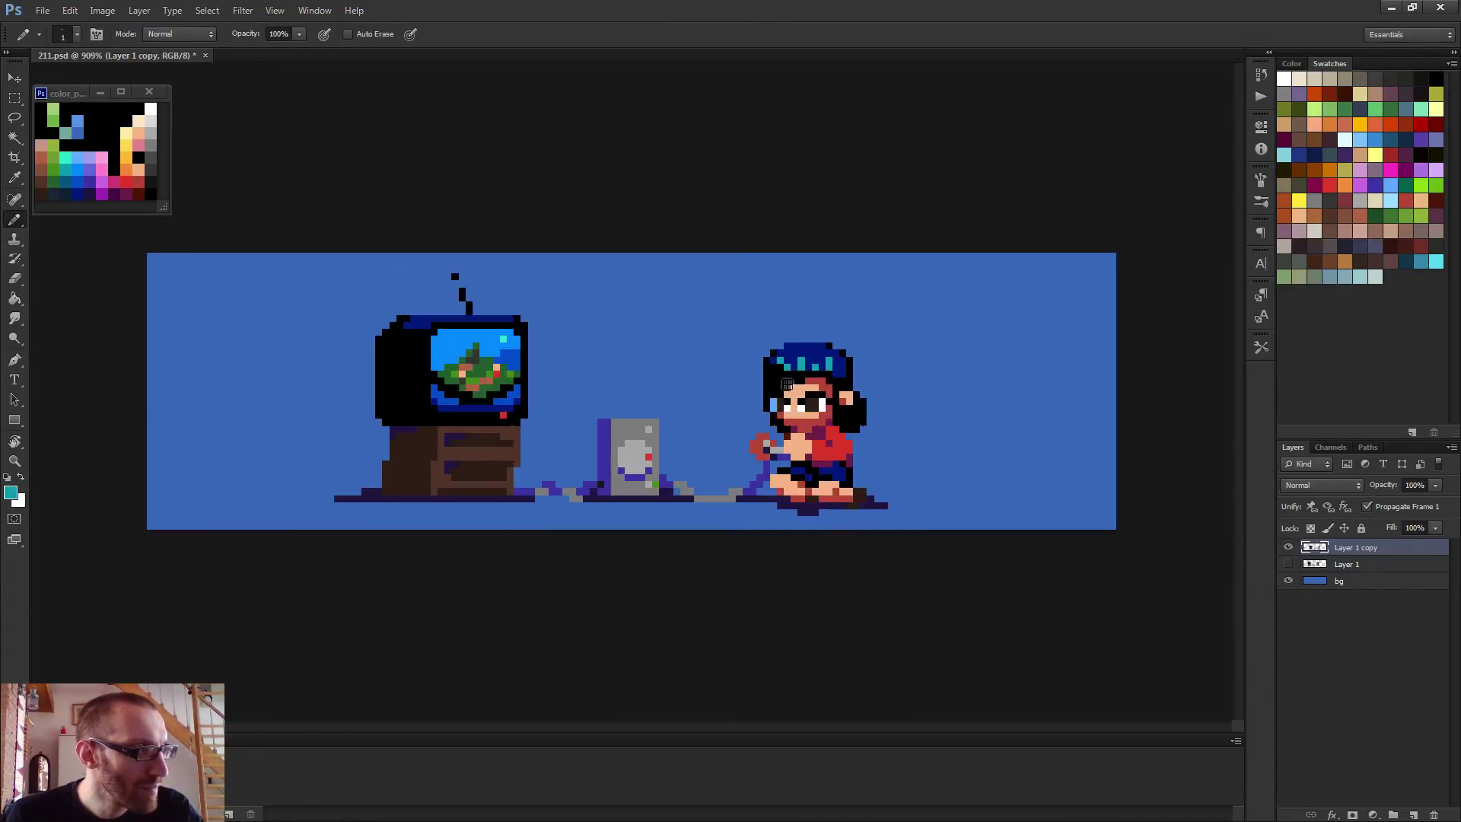
alt+click(837, 366)
scroll(846, 380, down, 4)
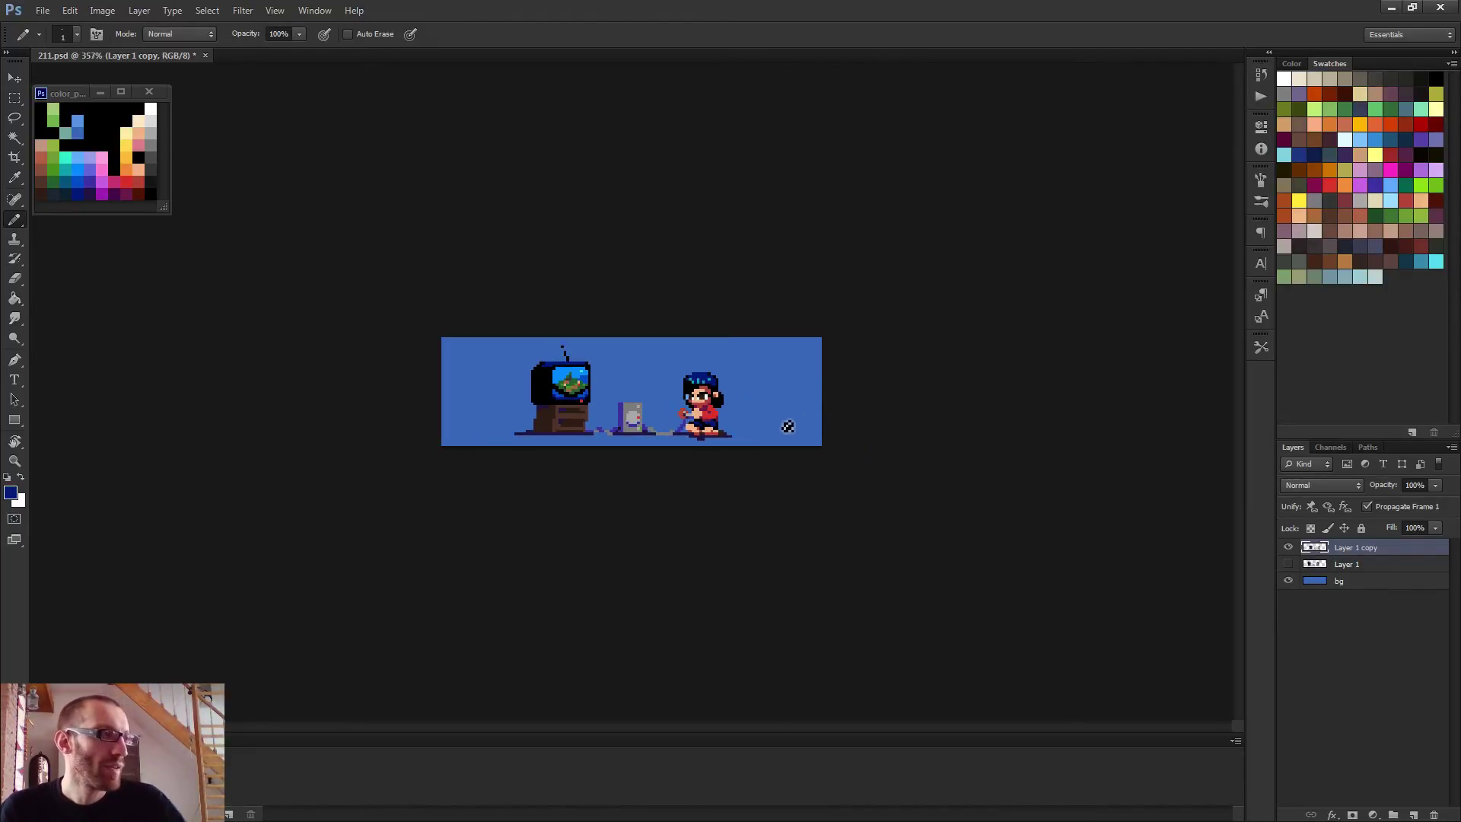
scroll(656, 386, up, 5)
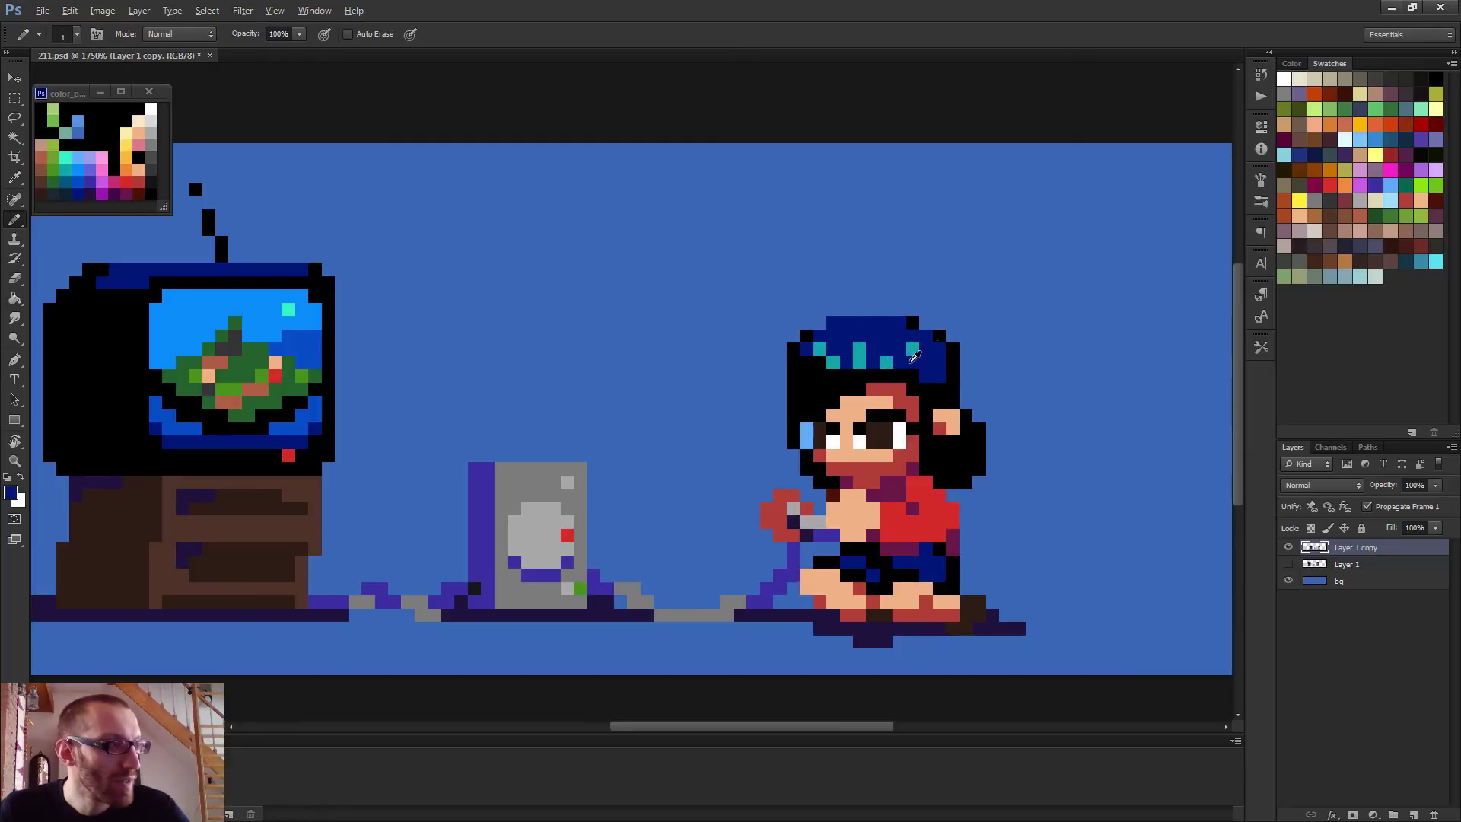
alt+click(885, 356)
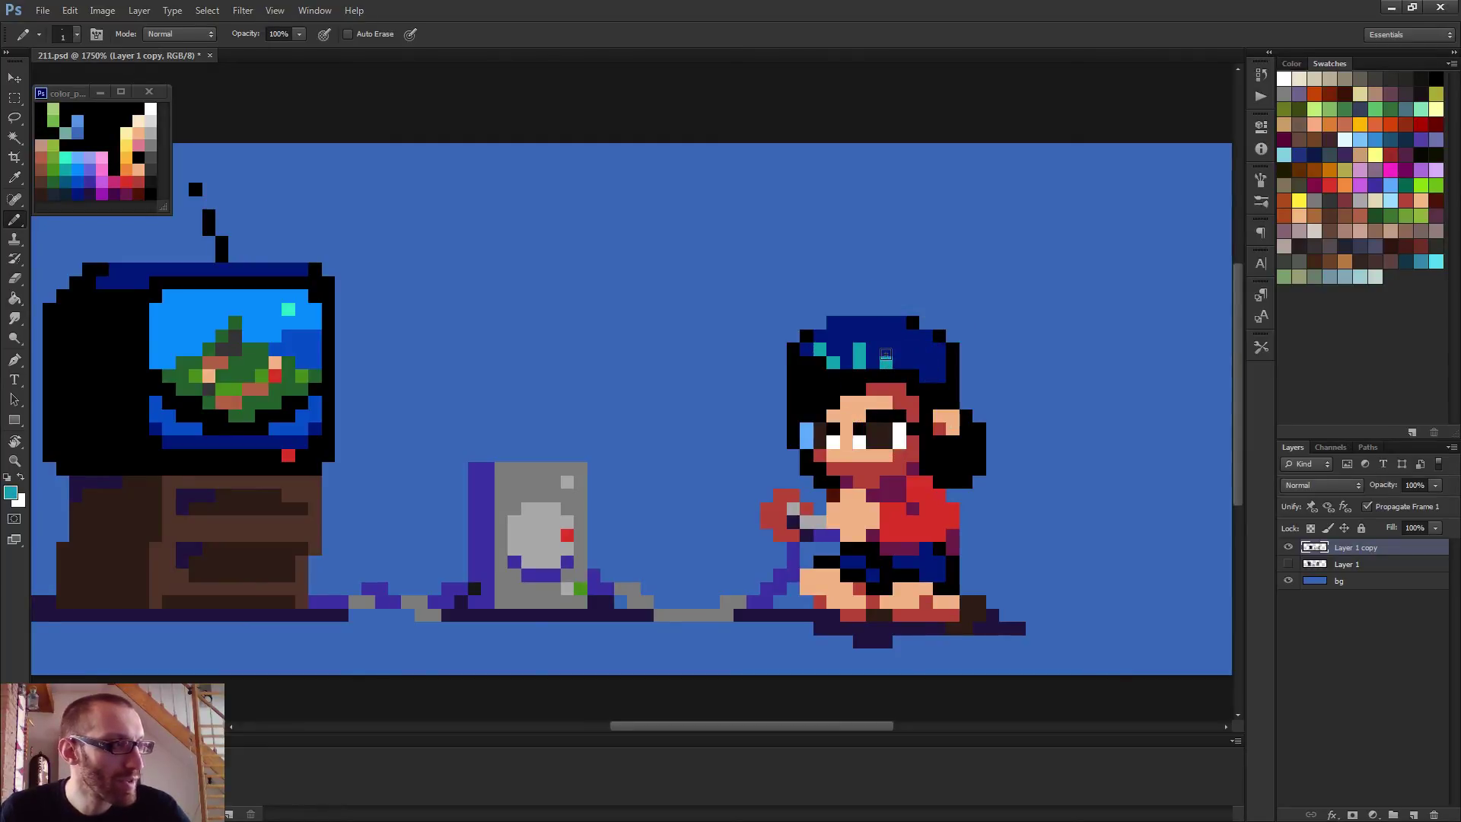
click(886, 363)
scroll(902, 359, down, 5)
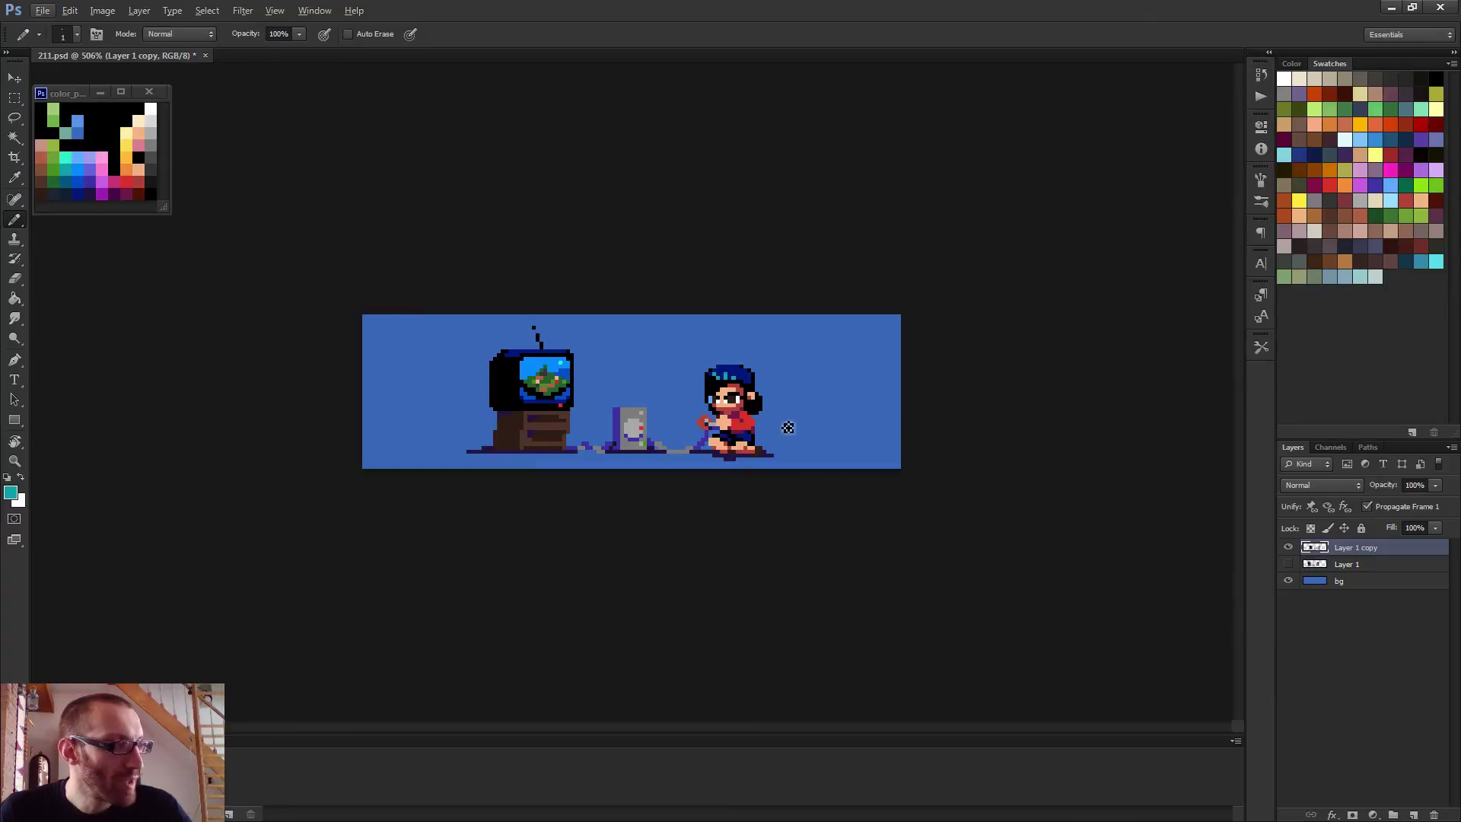
scroll(788, 427, up, 4)
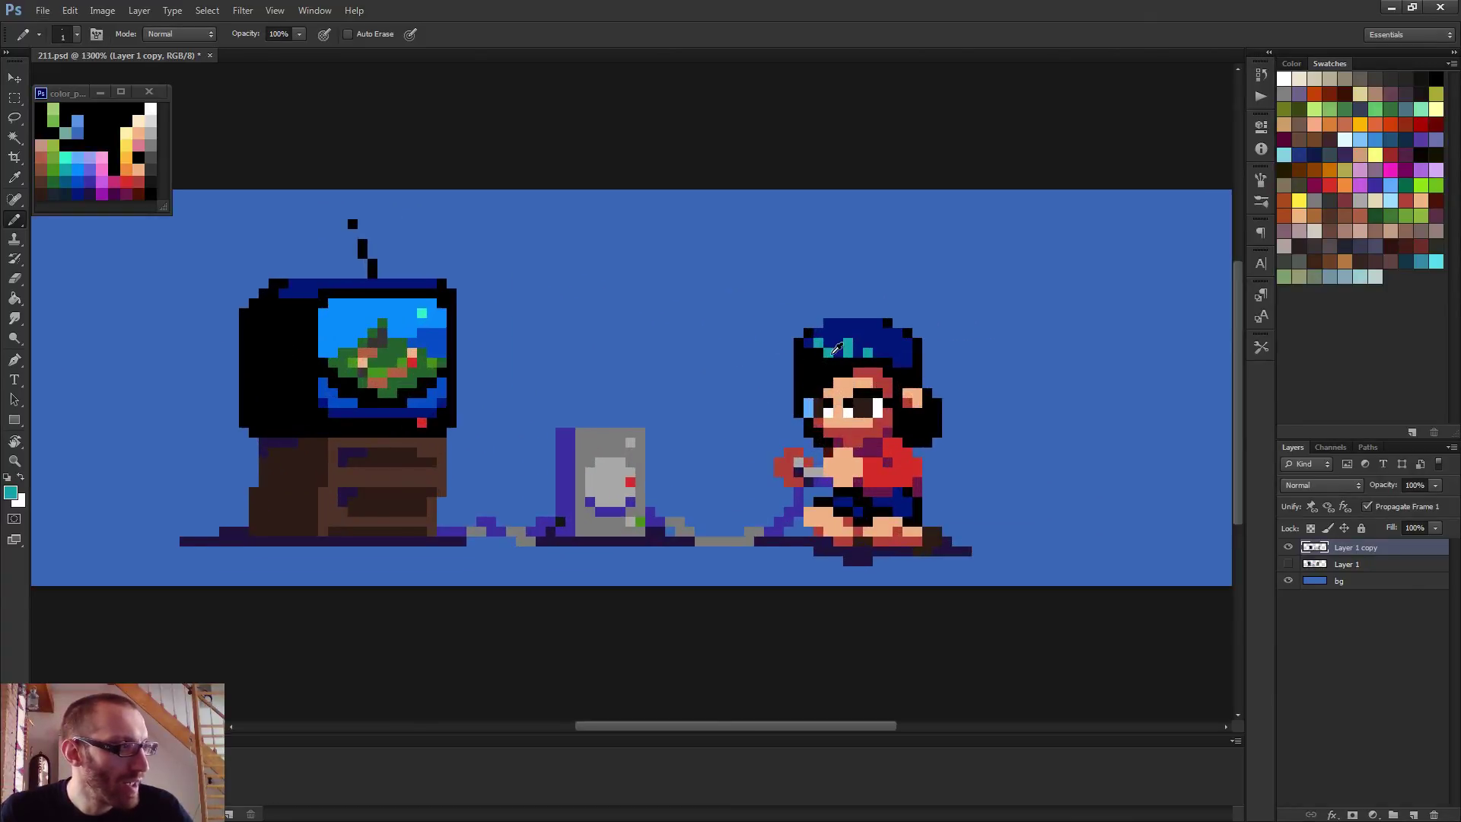
Try a vertical teal highlight down the front edge of the character's black hair
mouse_move(798, 388)
mouse_down()
mouse_move(799, 373)
mouse_move(799, 415)
mouse_up()
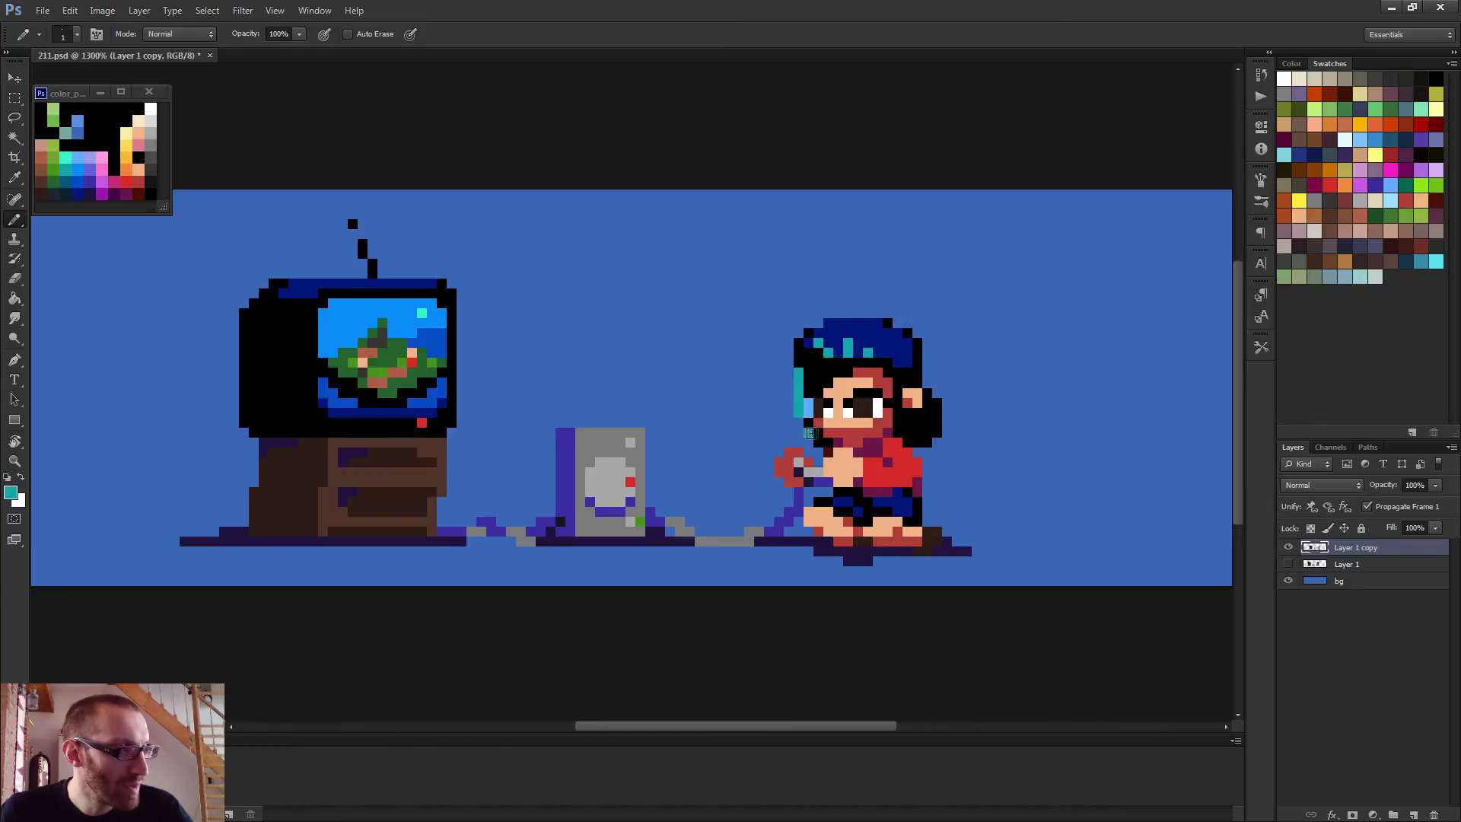
scroll(884, 424, down, 3)
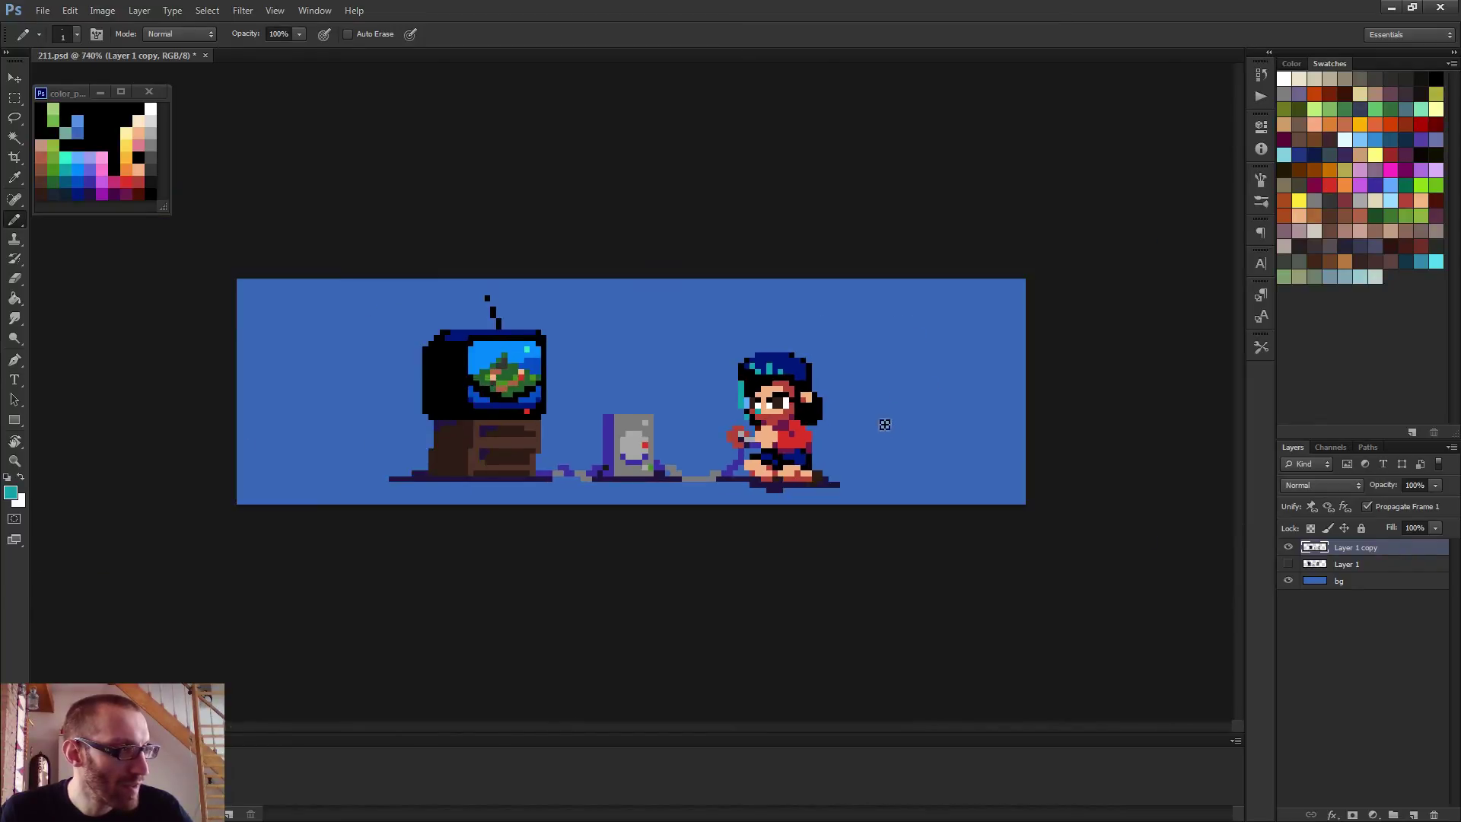
scroll(884, 424, down, 2)
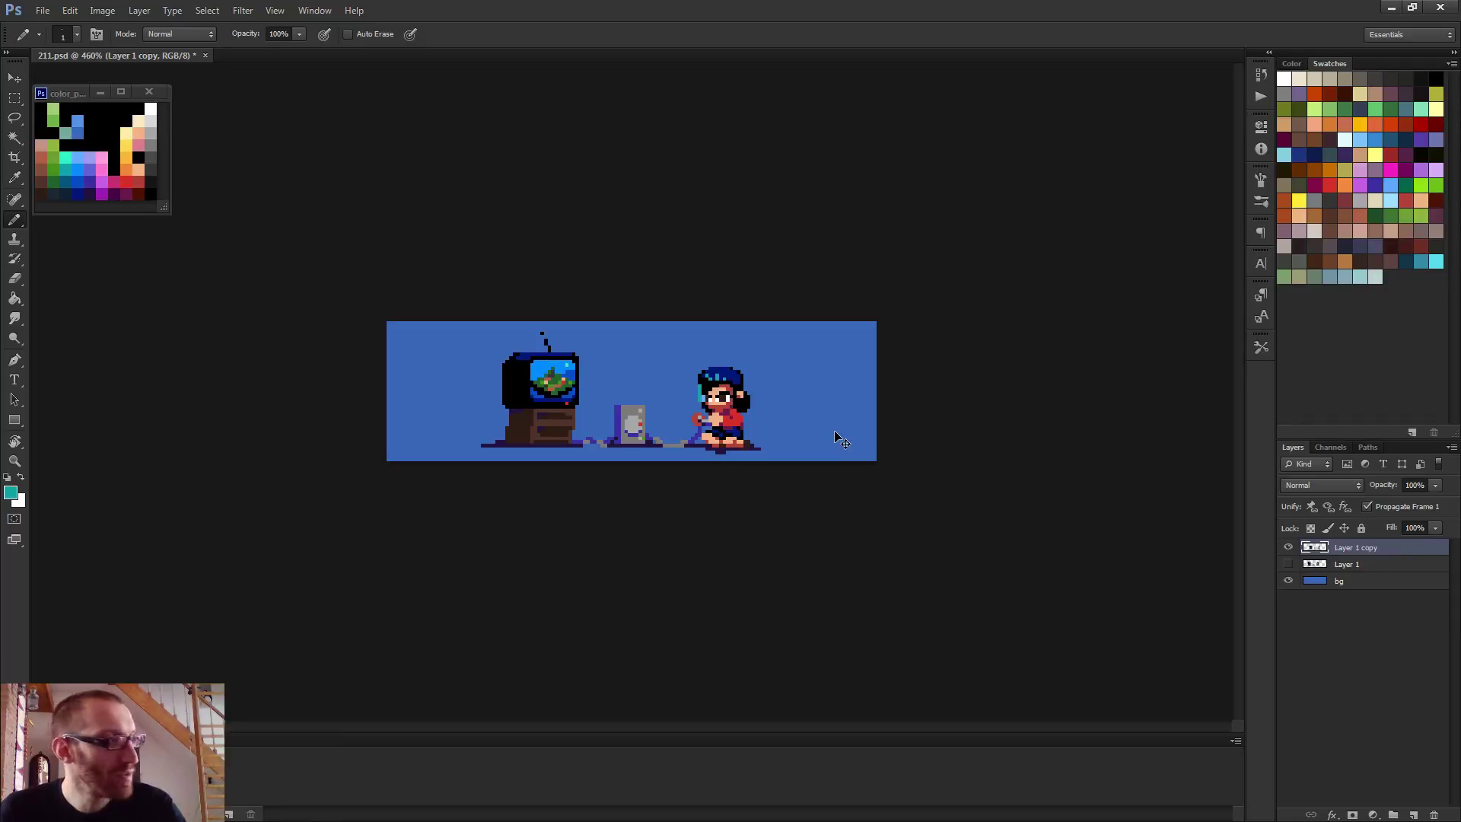
scroll(759, 439, up, 7)
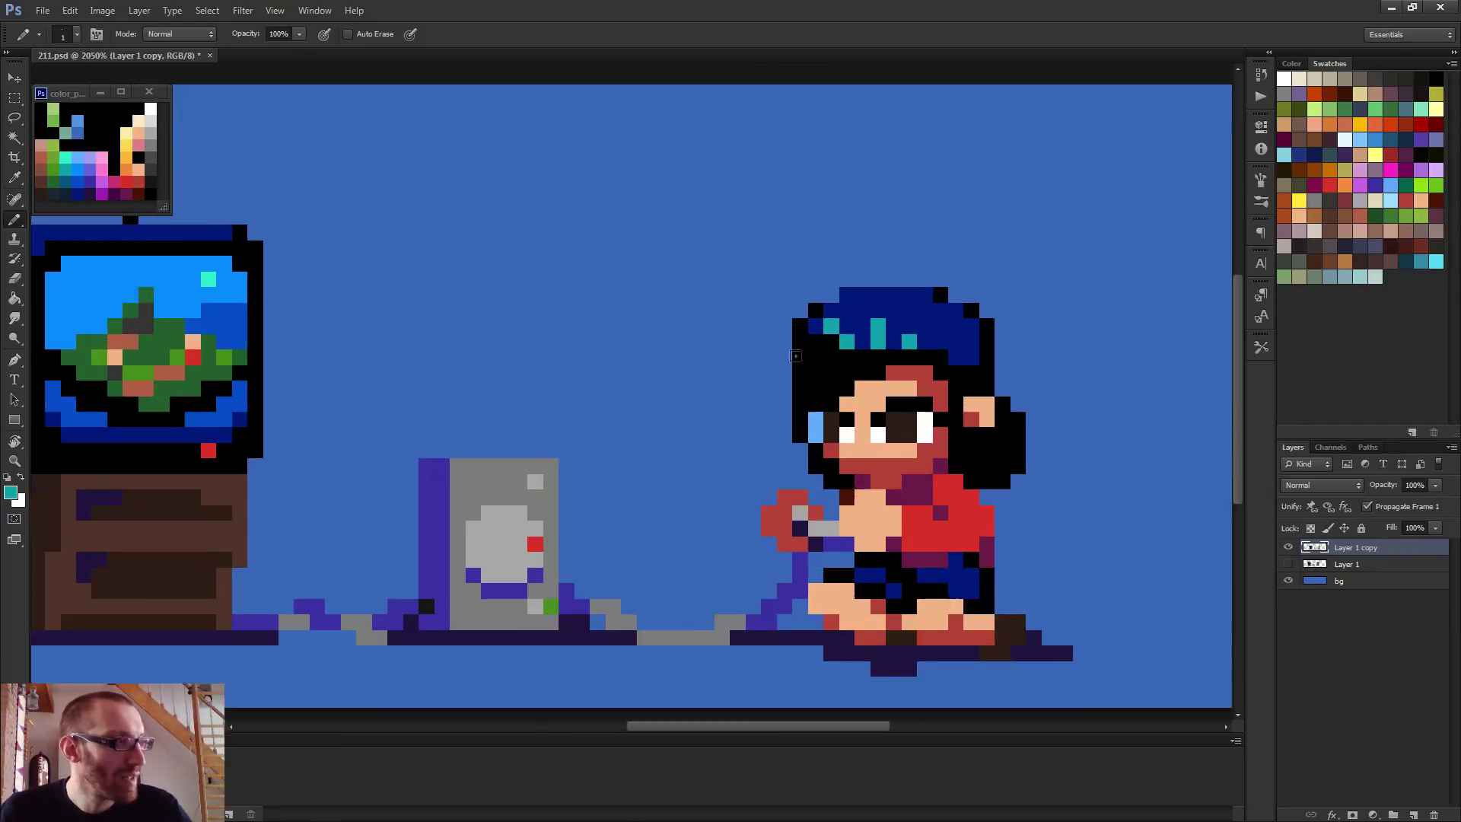
Add navy pixels beneath the cap's front lower edge and a teal pixel joining the first two marks of its pattern
alt+click(856, 318)
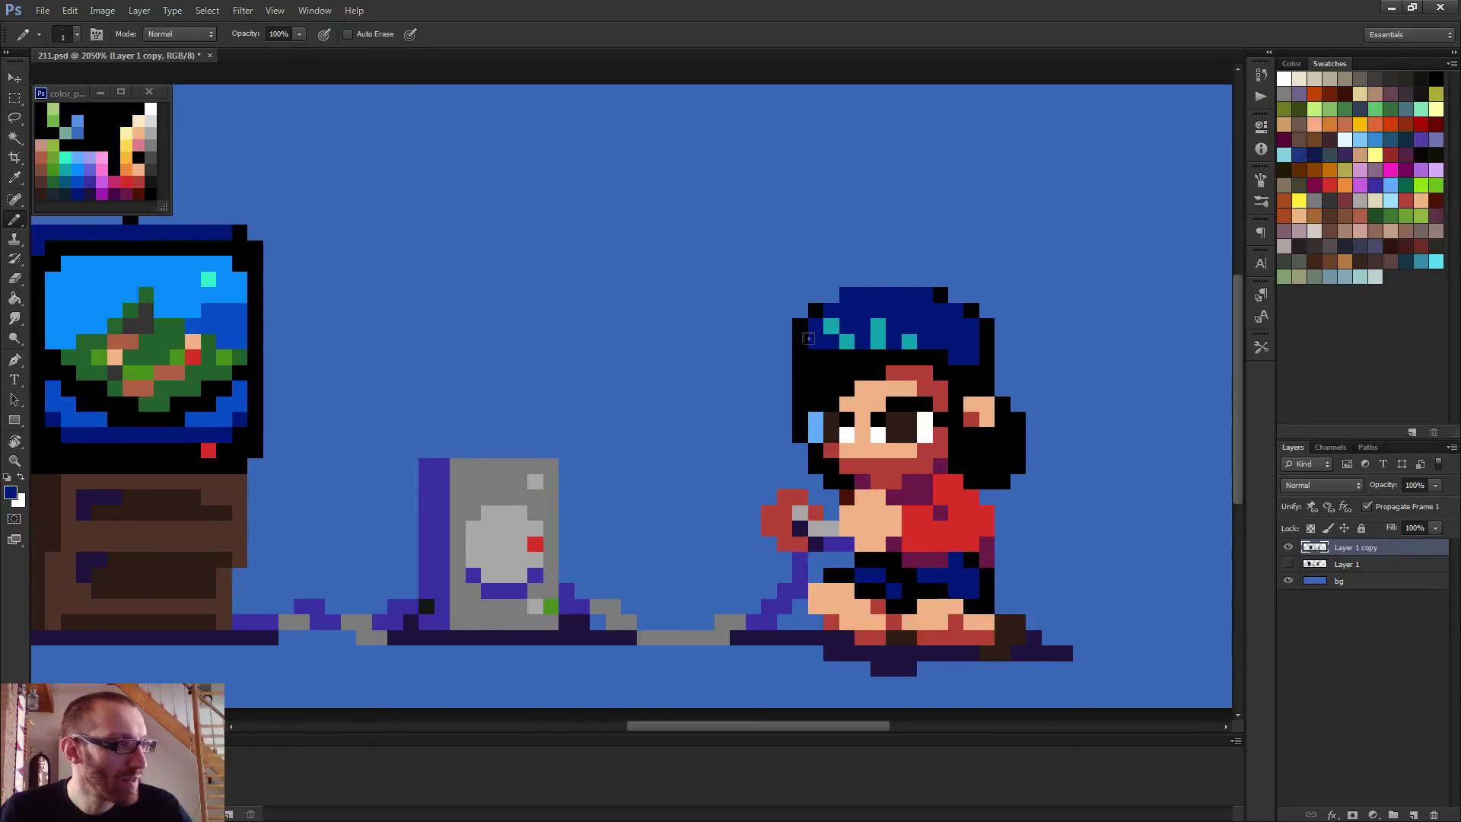
drag(828, 352, 850, 357)
alt+click(850, 341)
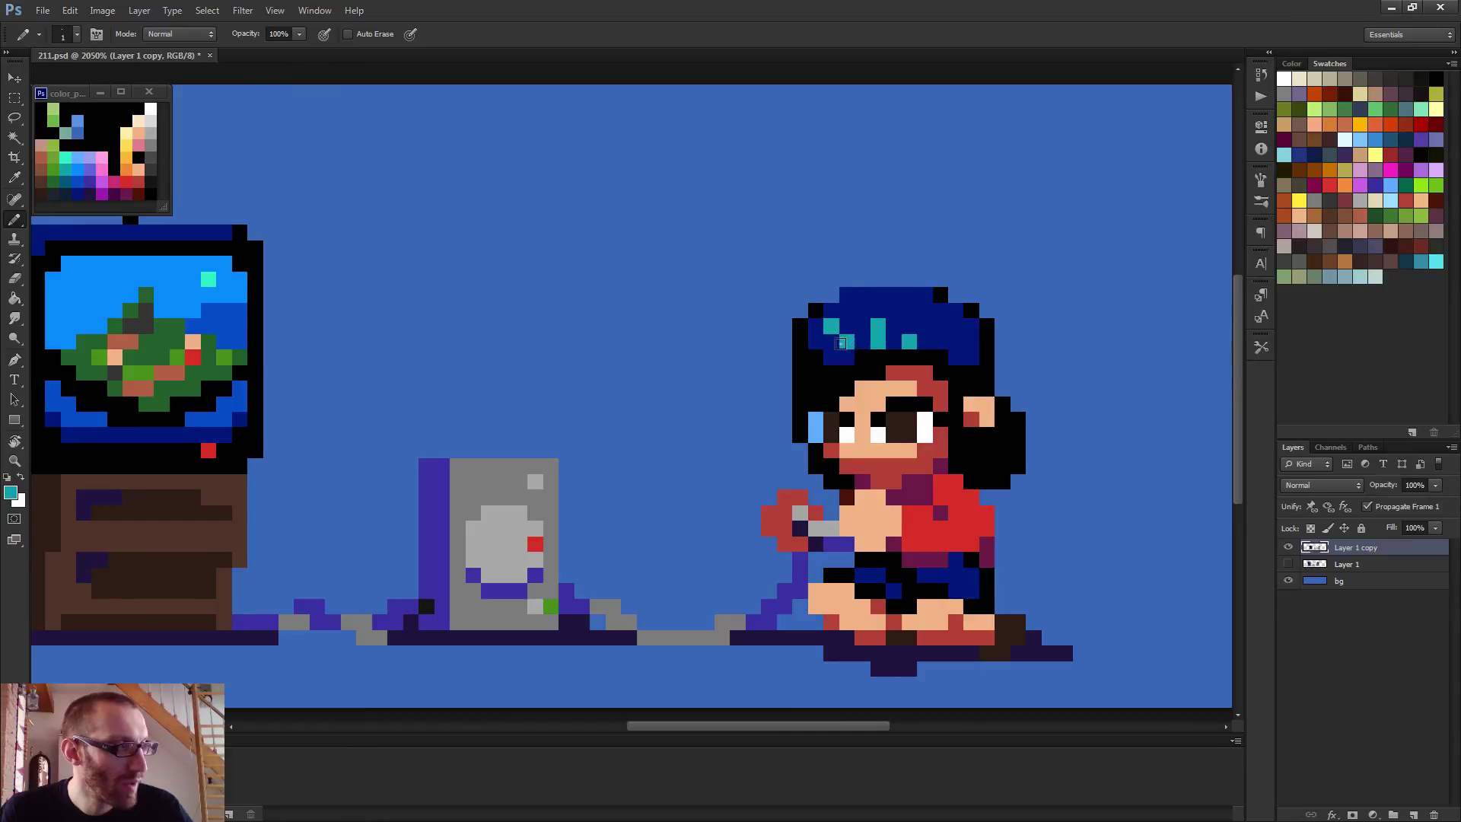
click(832, 340)
scroll(934, 332, down, 5)
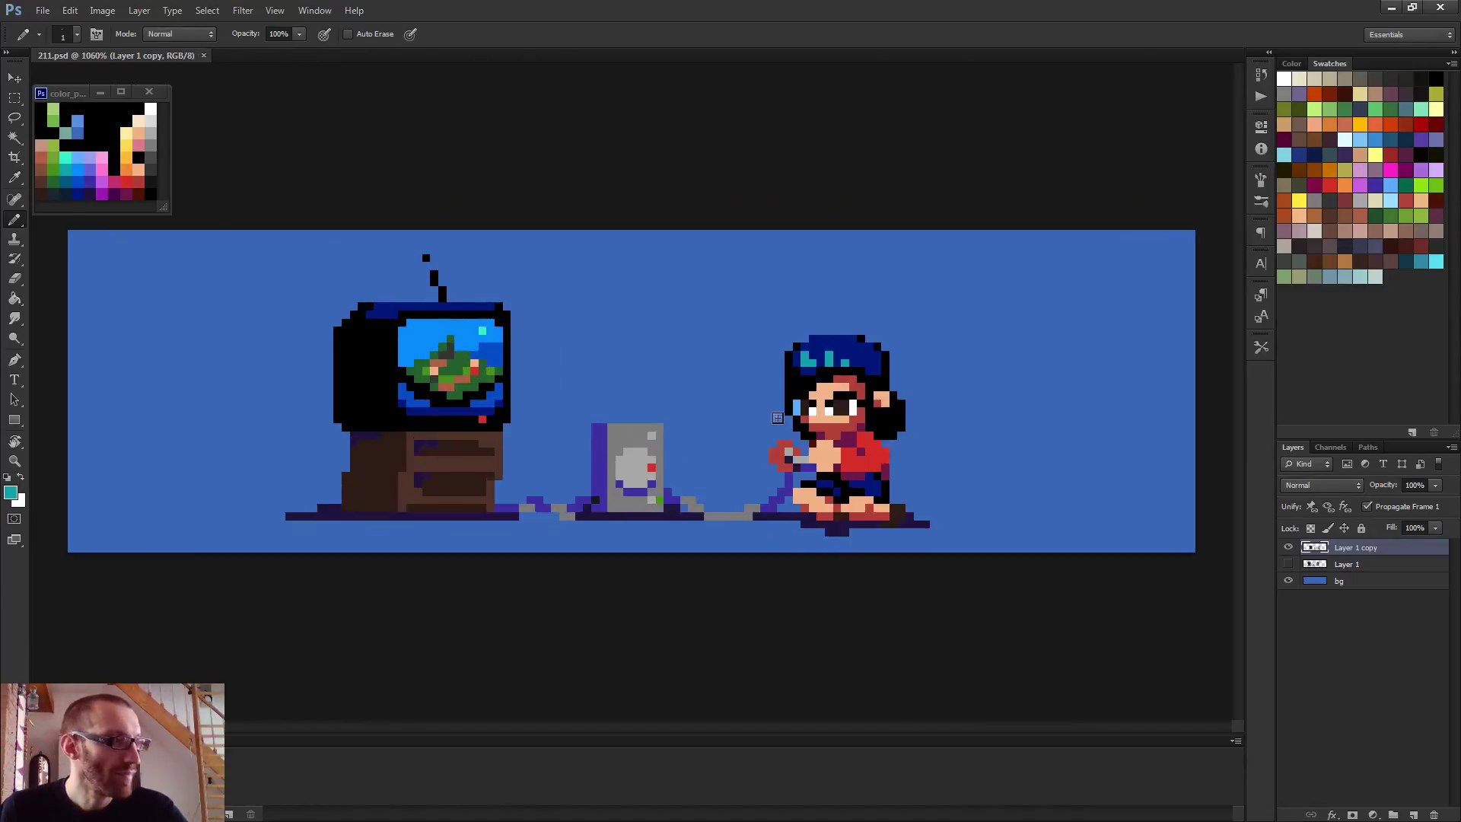
Try teal pixels as the eye colour in both of the character's eyes
scroll(703, 392, up, 5)
click(875, 413)
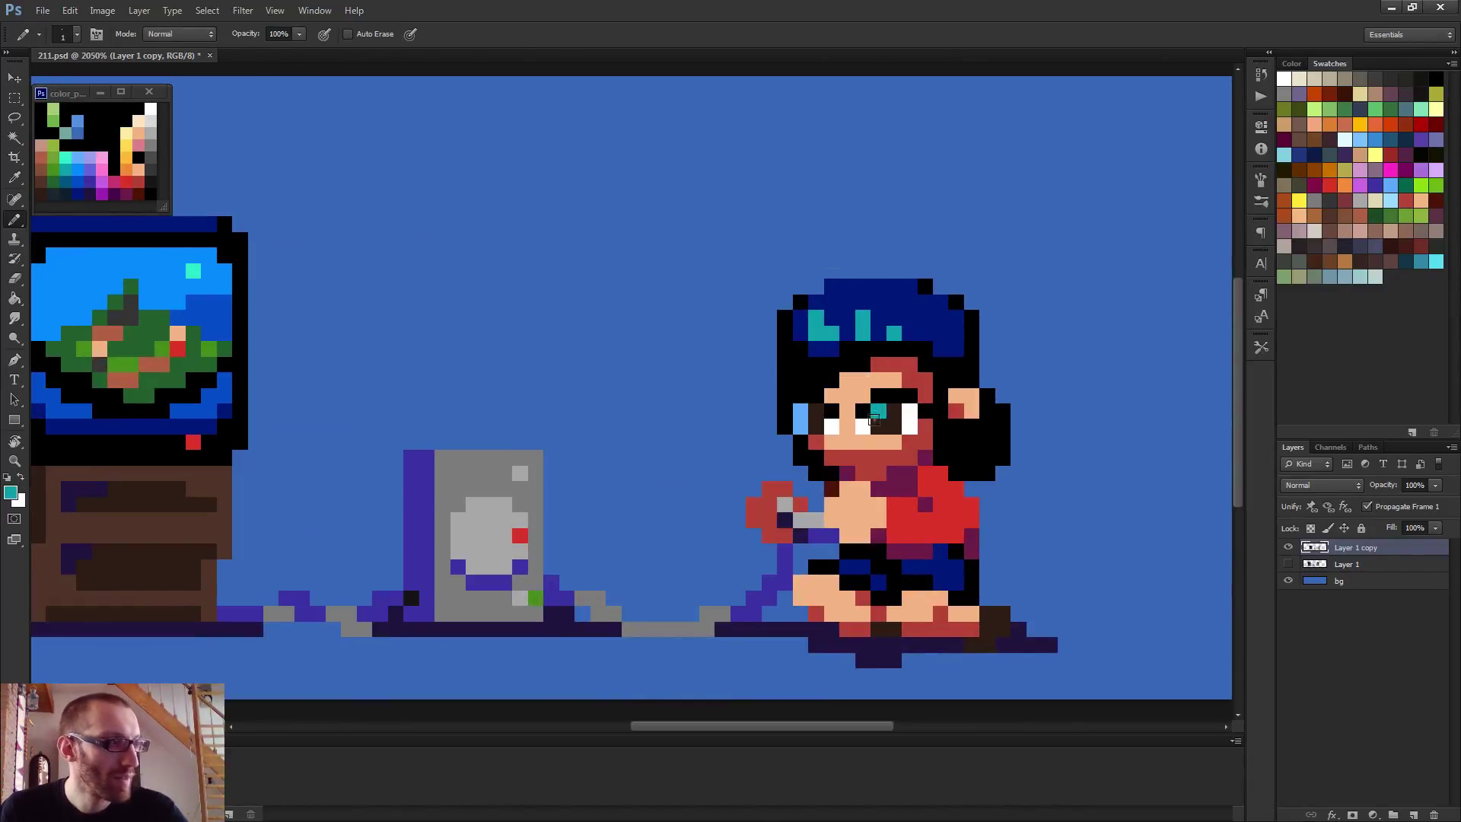
scroll(951, 442, down, 5)
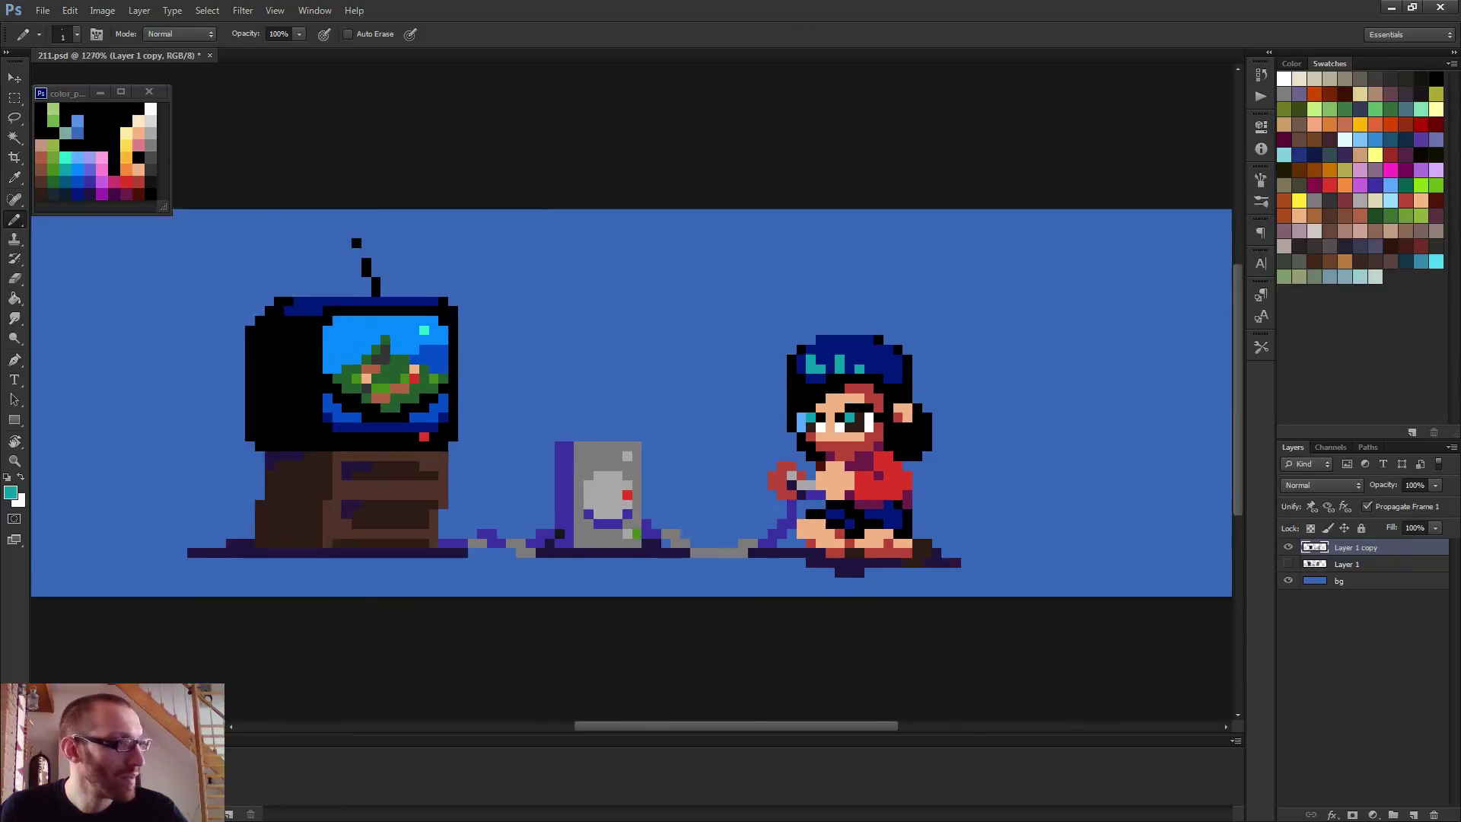
scroll(883, 444, down, 1)
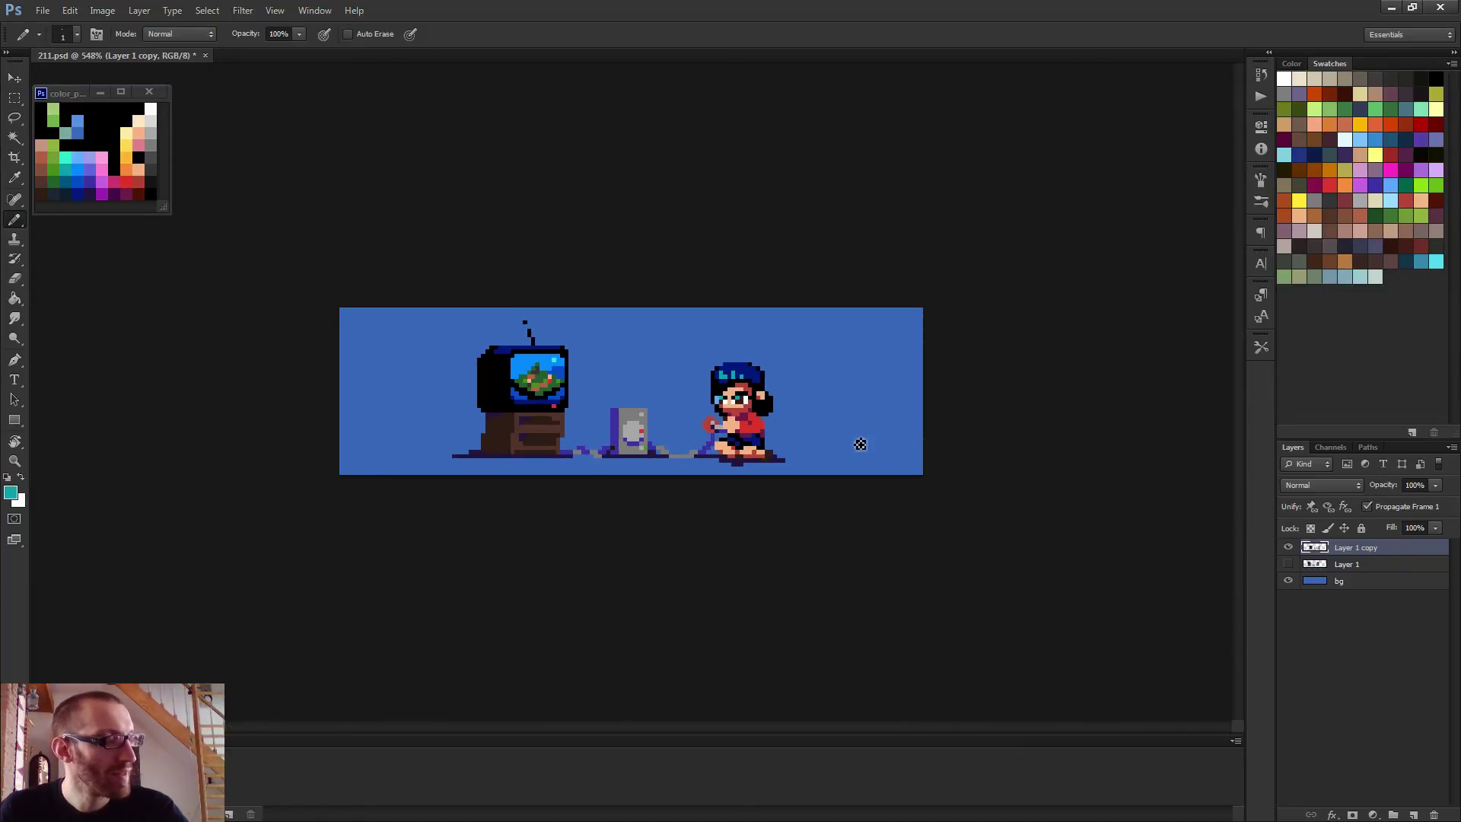
scroll(847, 444, up, 4)
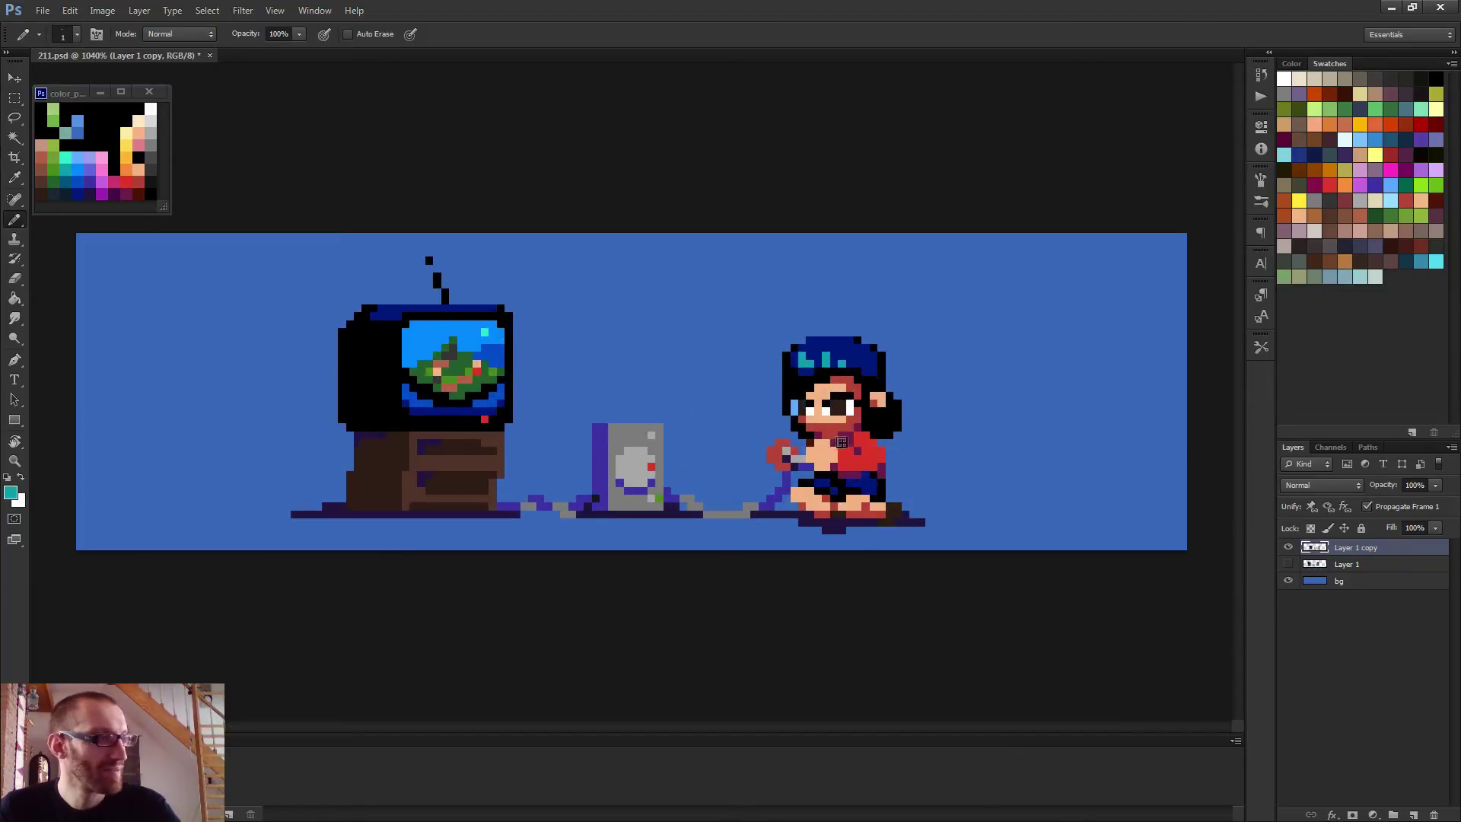
scroll(867, 437, down, 3)
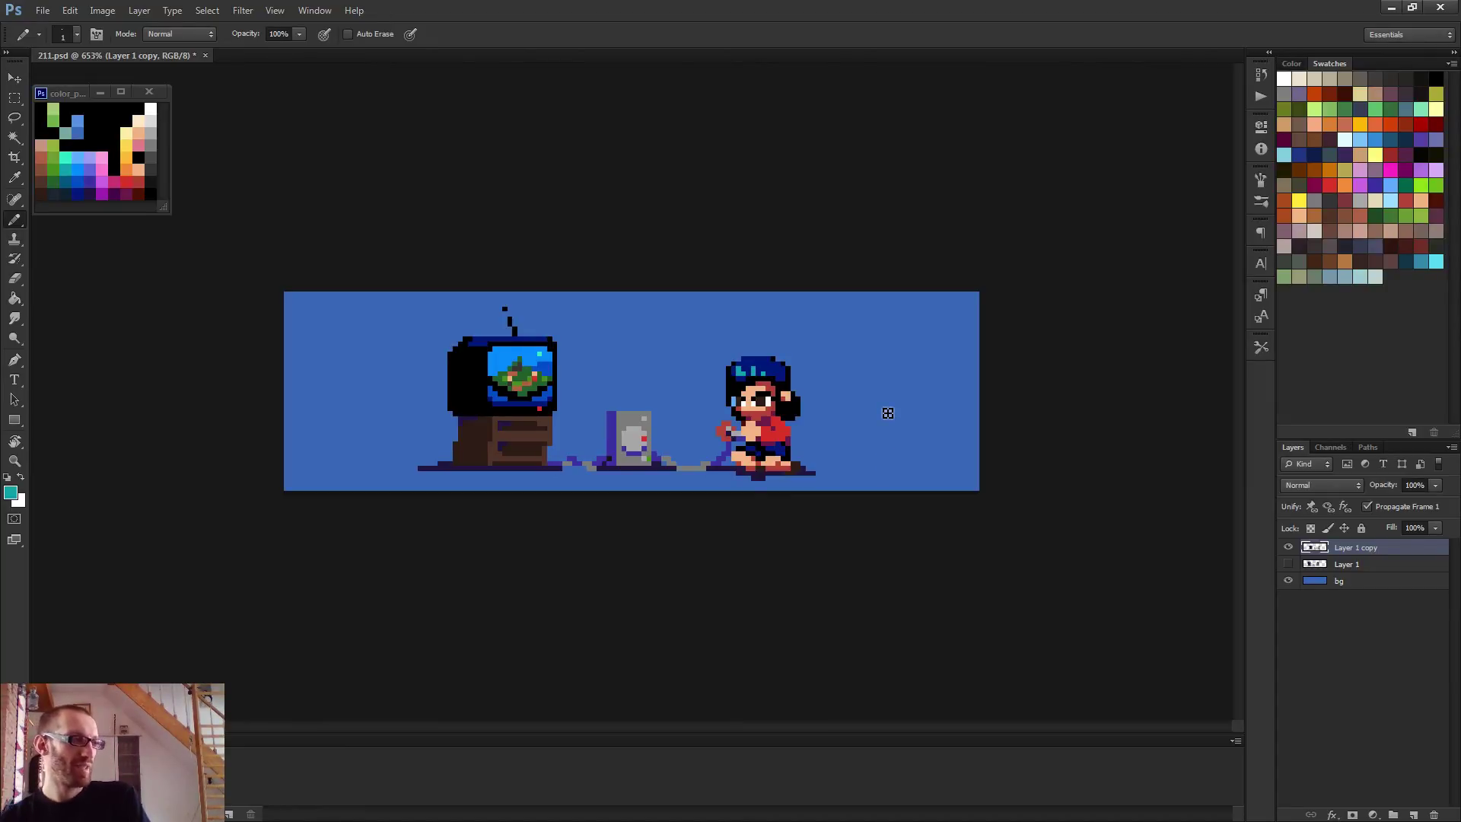
Erase one black corner pixel at the upper rear of the TV casing to round its outline
scroll(472, 392, up, 4)
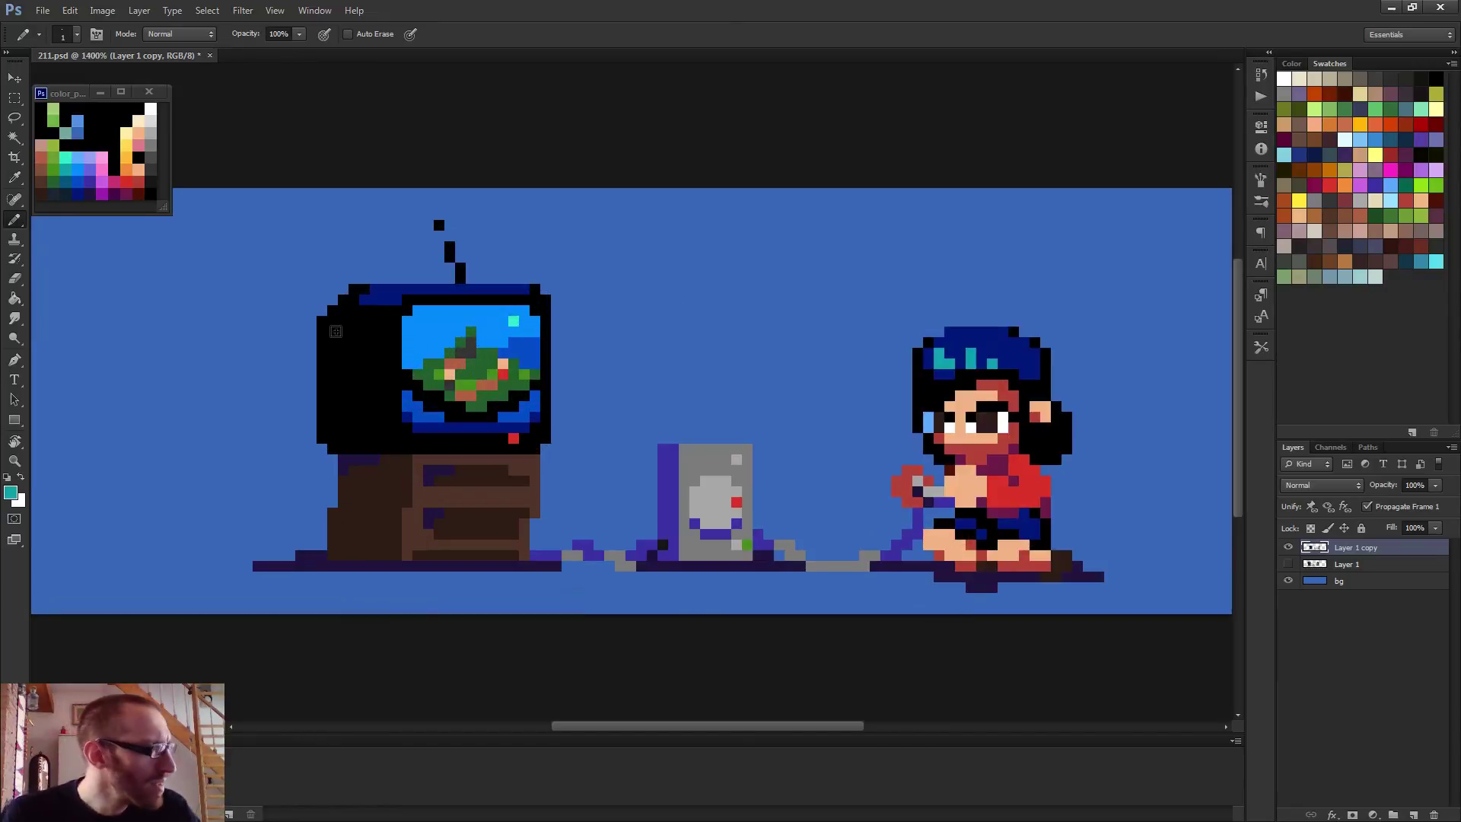
key(e)
click(325, 323)
key(b)
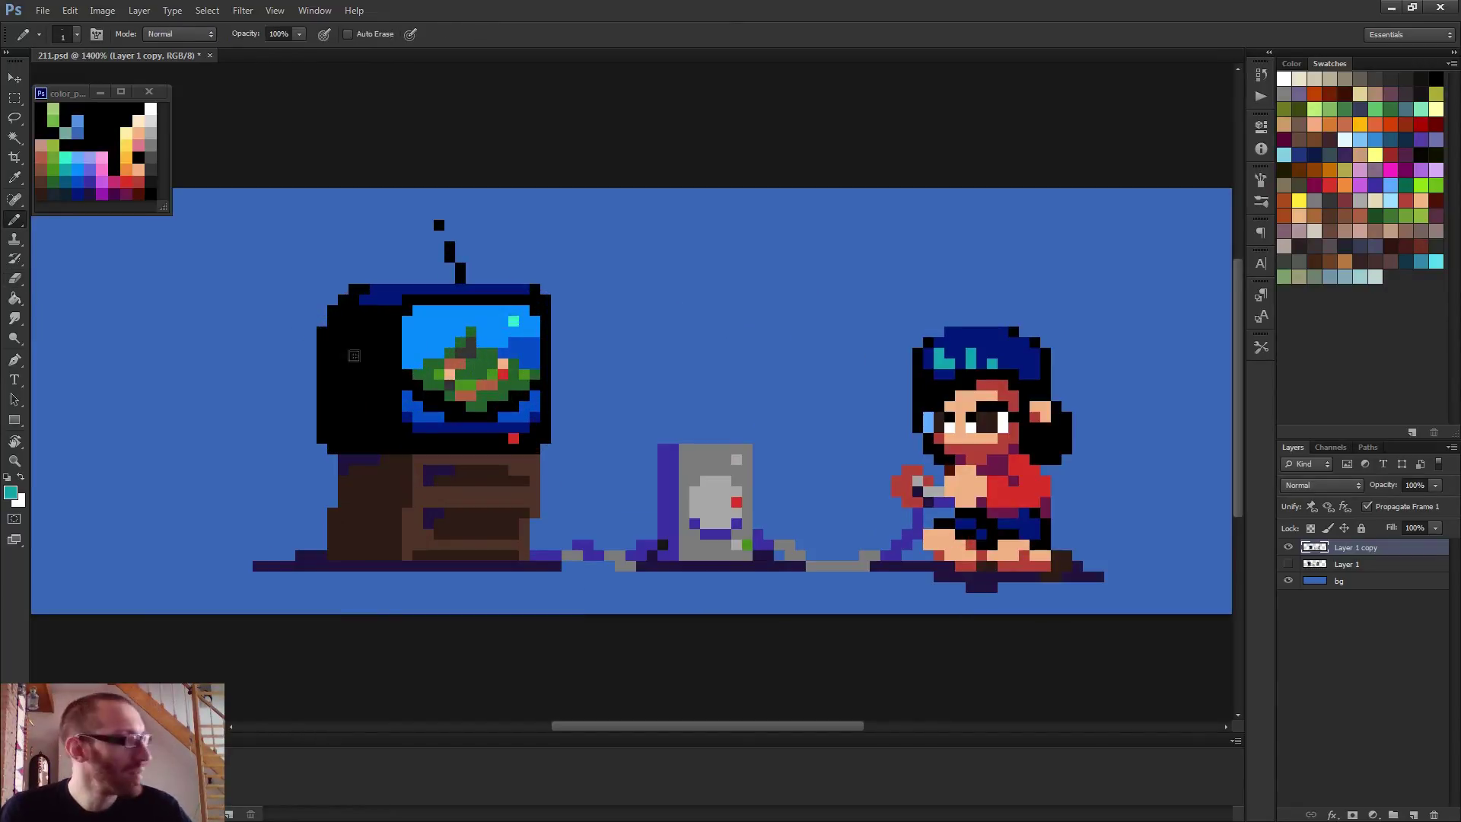
Paint a thin dark grey vertical highlight inside the rear edge of the black TV casing, trimming its ends with black
alt+click(154, 176)
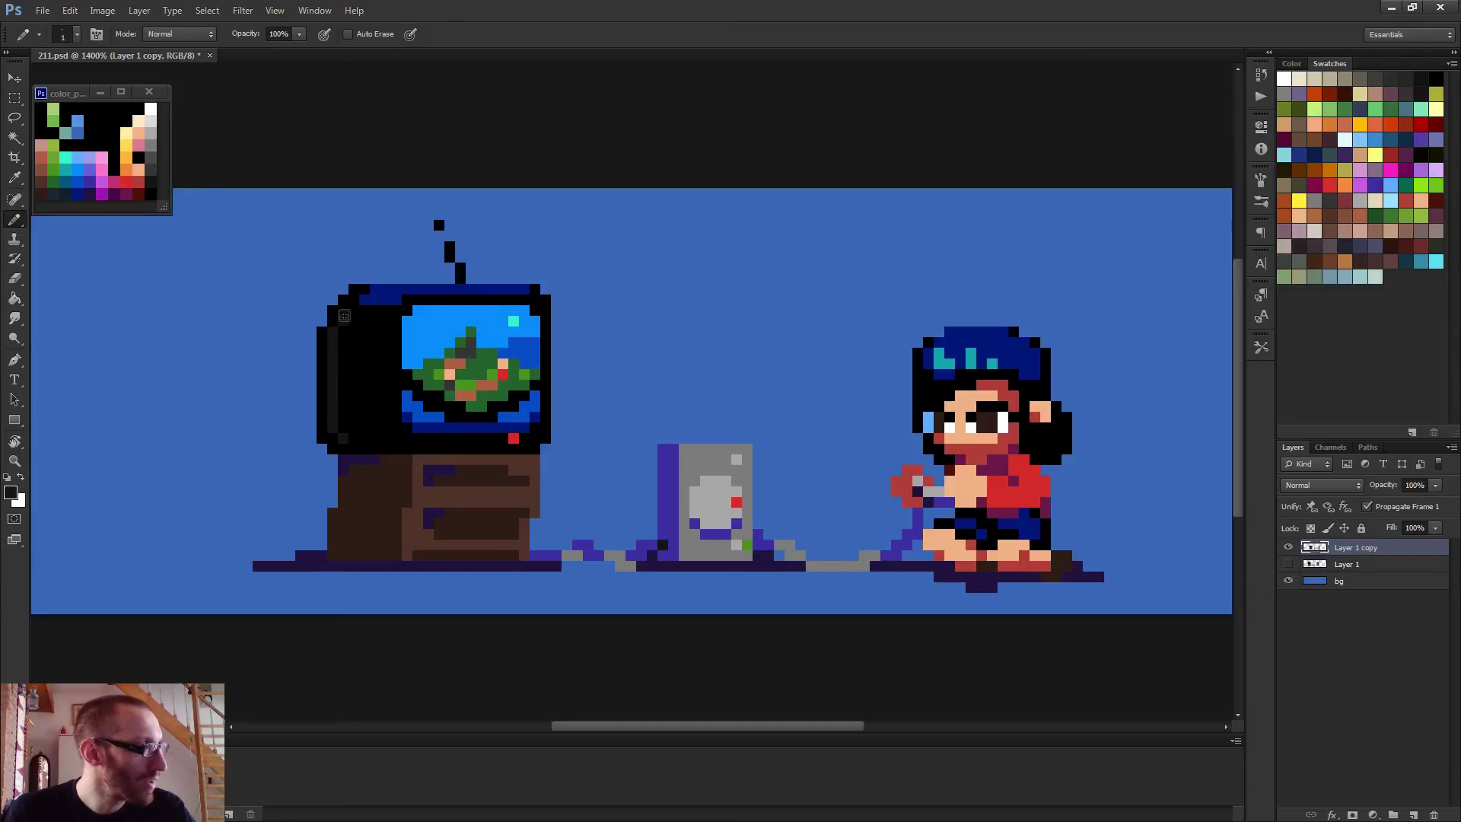
scroll(384, 332, down, 3)
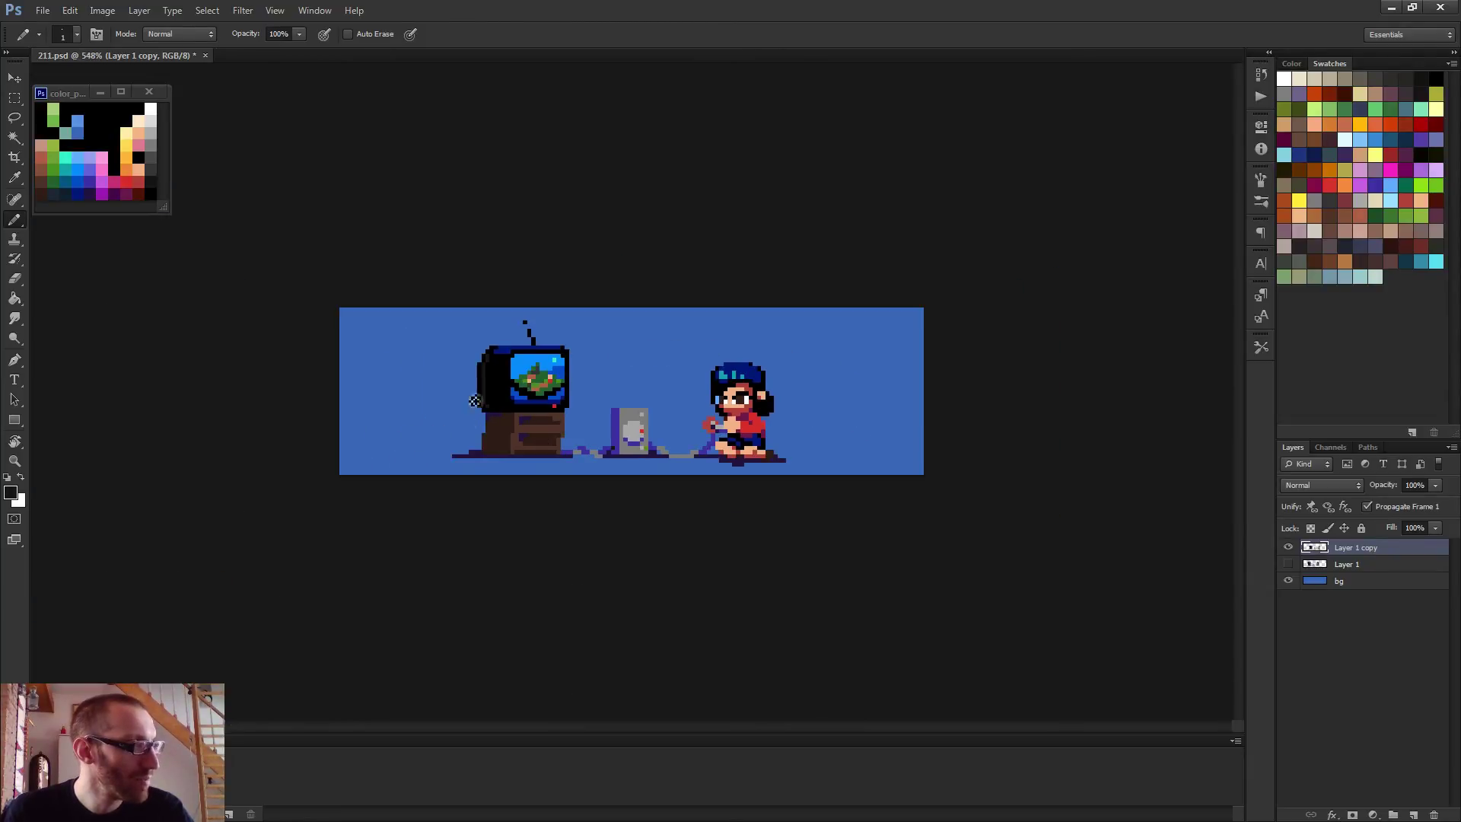
scroll(462, 460, up, 3)
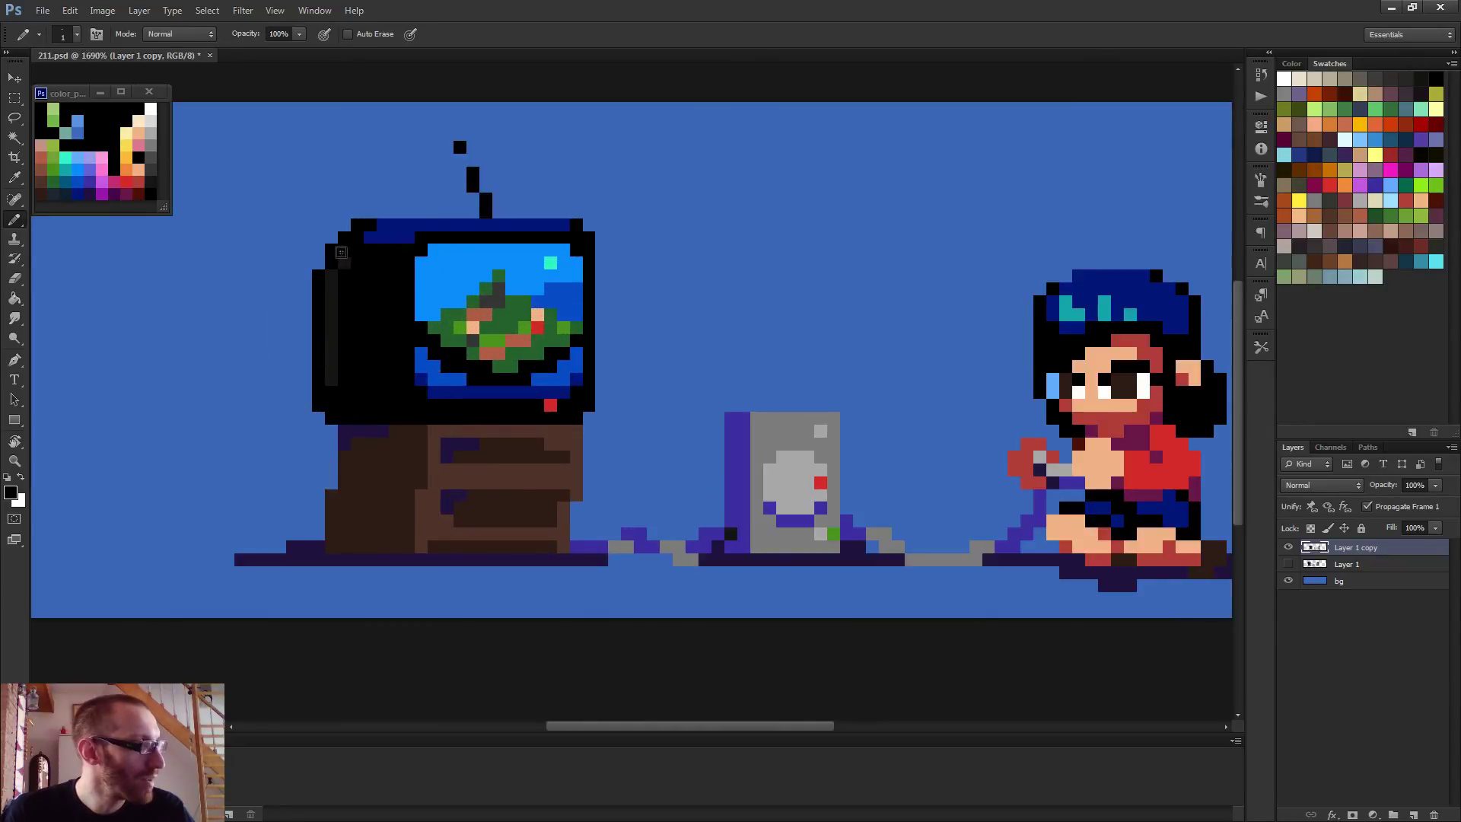
scroll(376, 350, down, 2)
scroll(607, 435, down, 2)
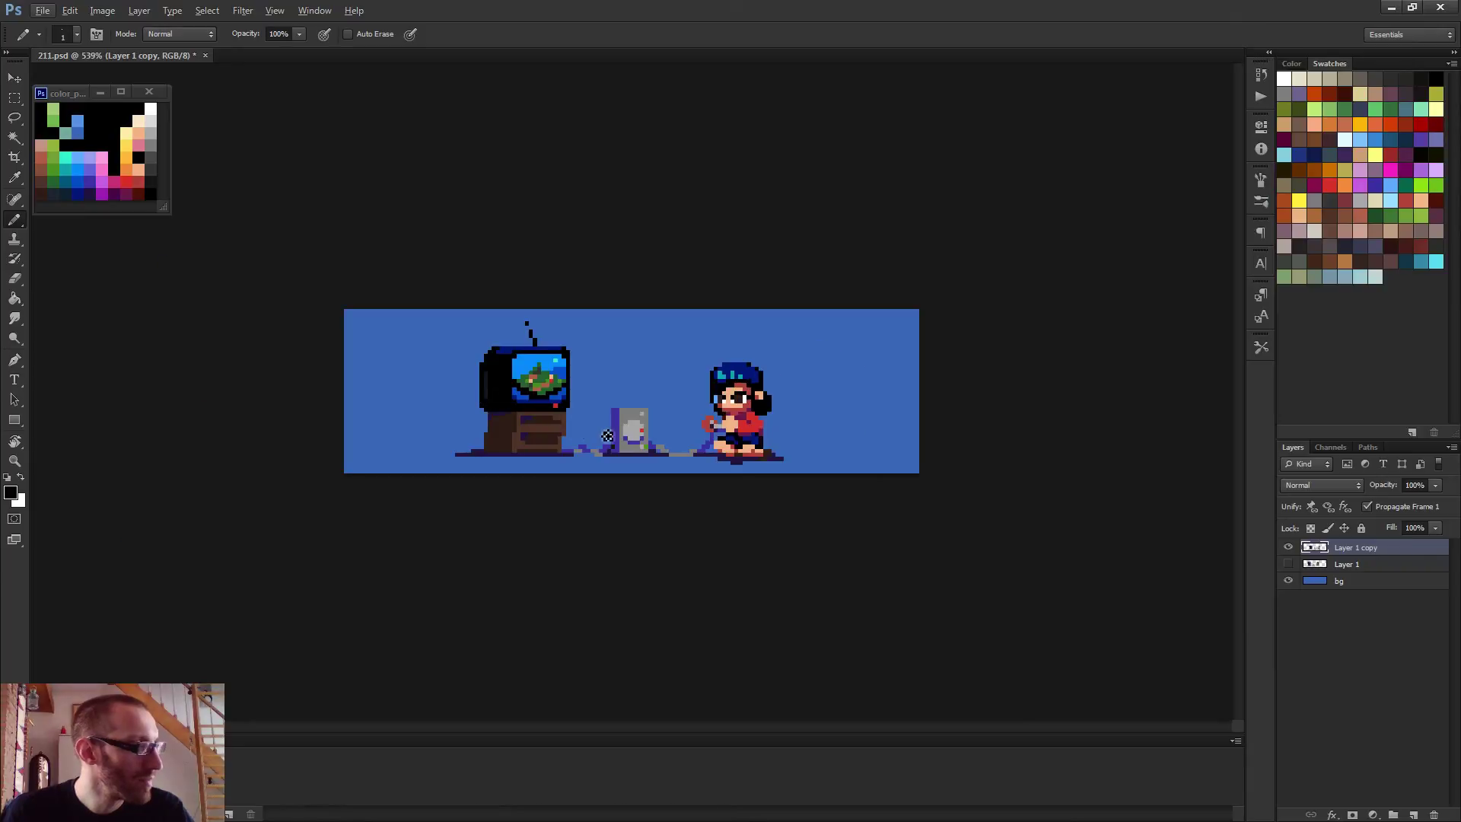
scroll(541, 453, up, 2)
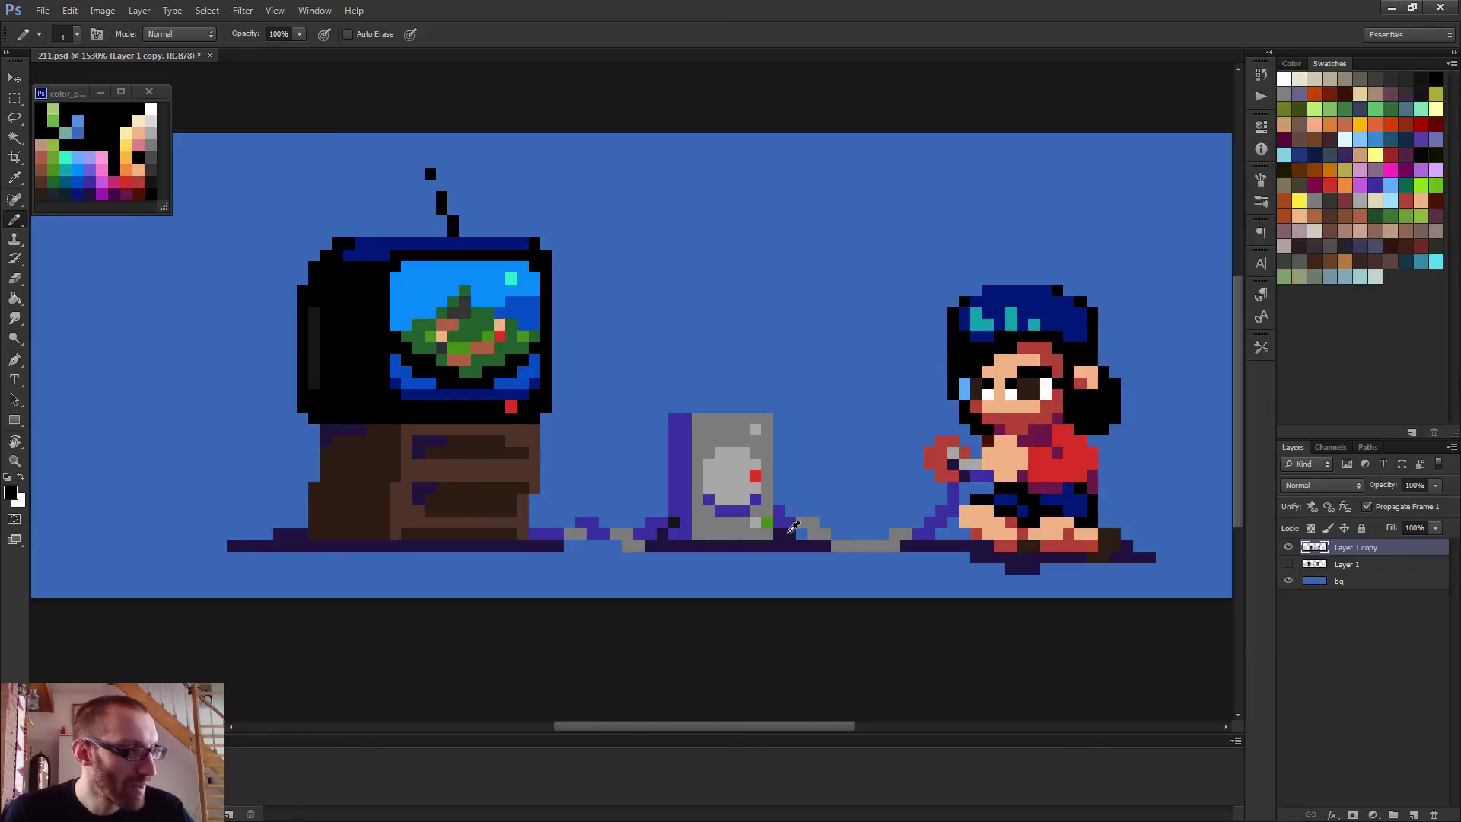
Paint short vertical dark purple marks along the outer edge of the console's purple side
alt+click(793, 526)
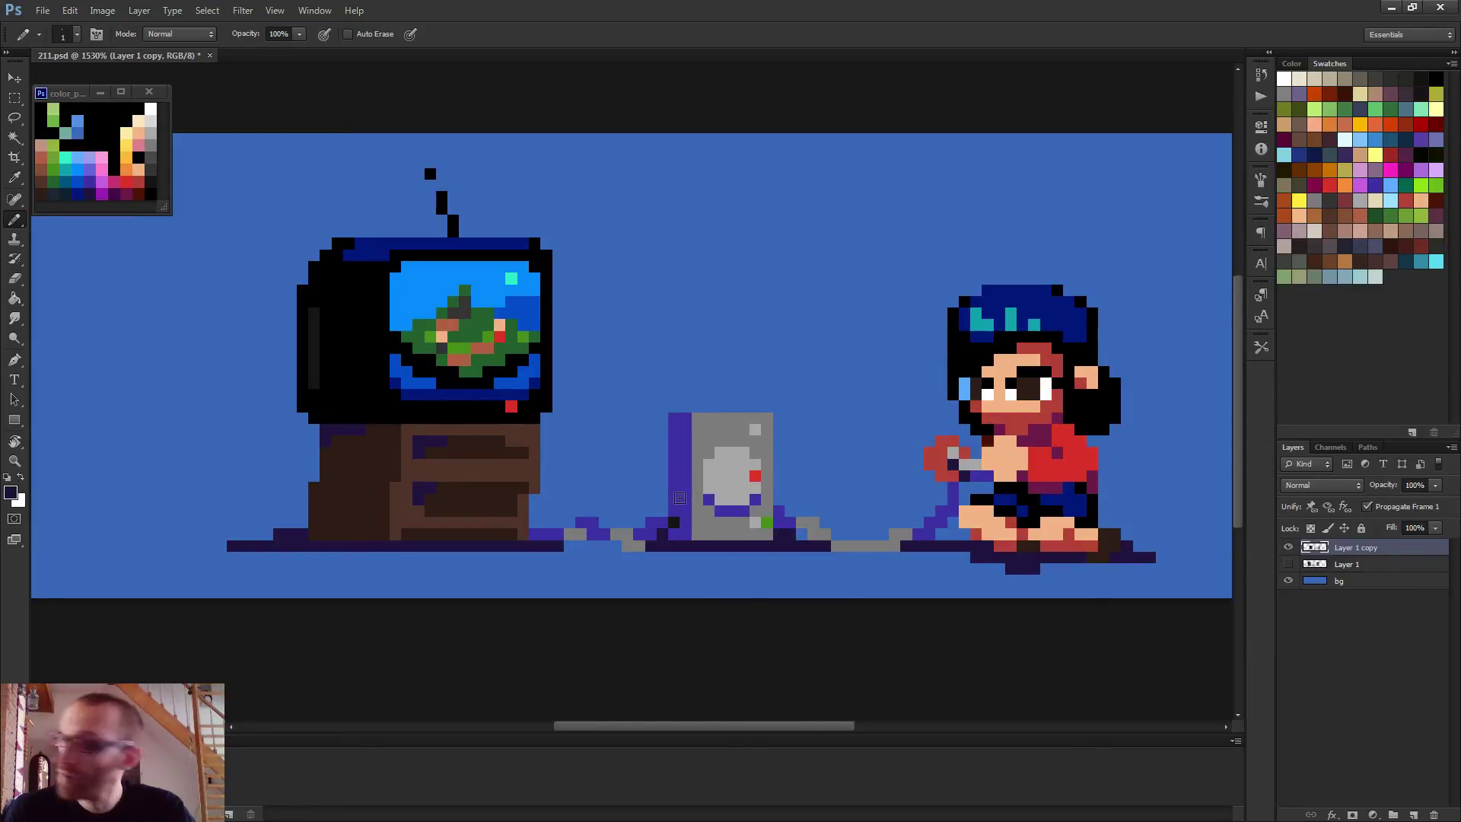
drag(677, 497, 677, 470)
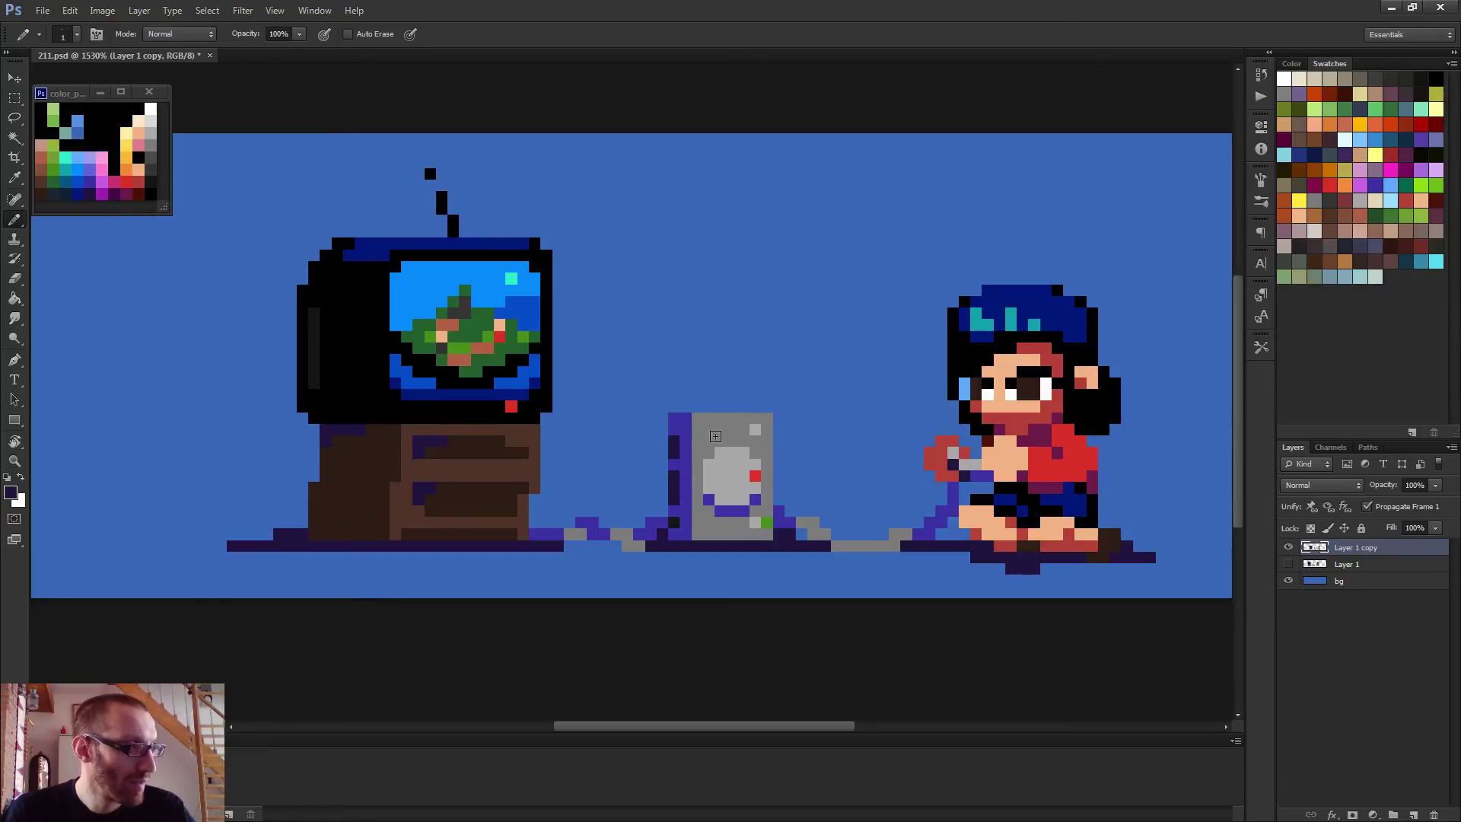
scroll(761, 440, down, 3)
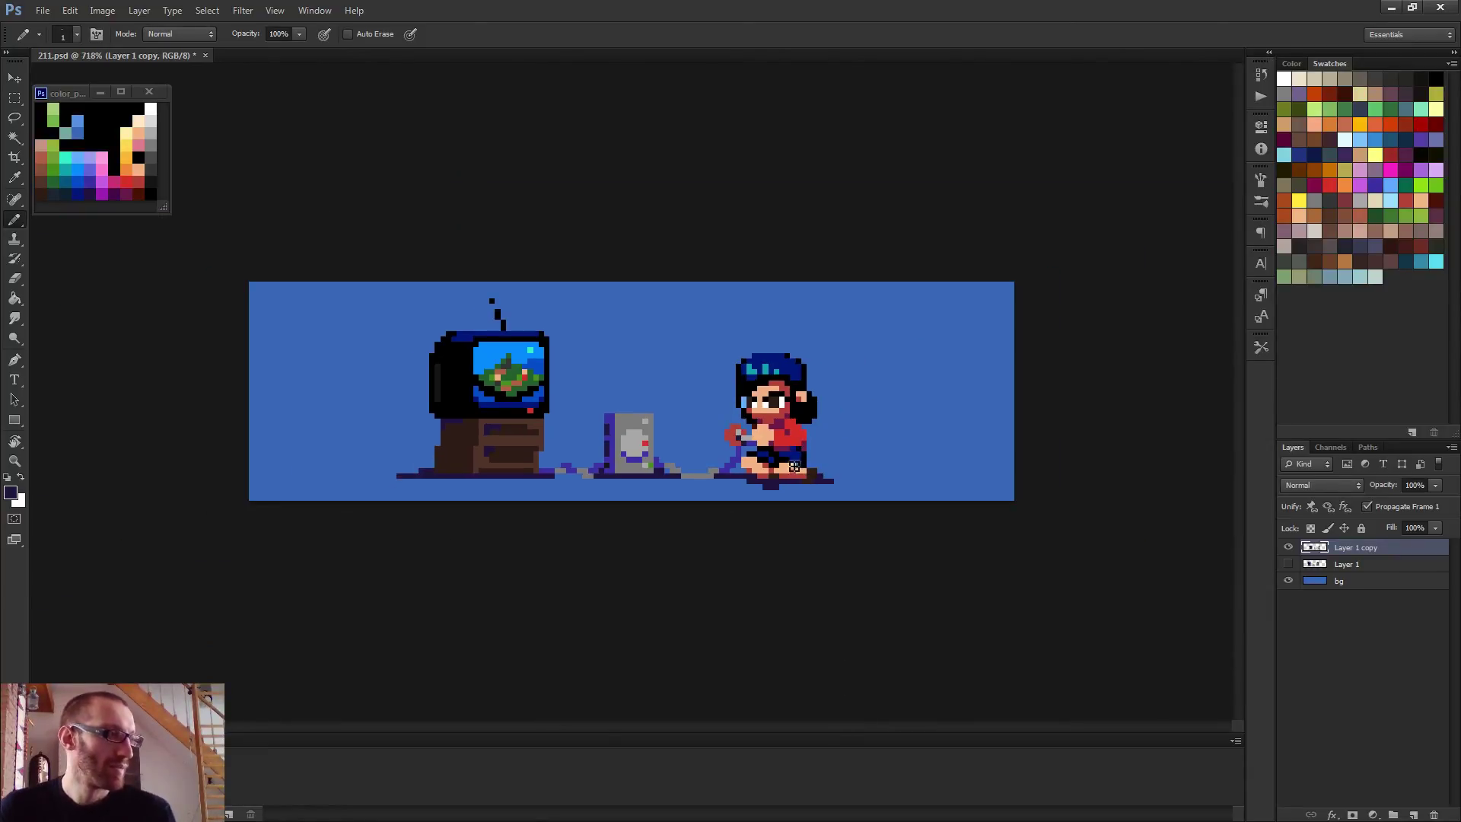
scroll(791, 461, down, 1)
scroll(770, 470, up, 2)
scroll(799, 509, down, 1)
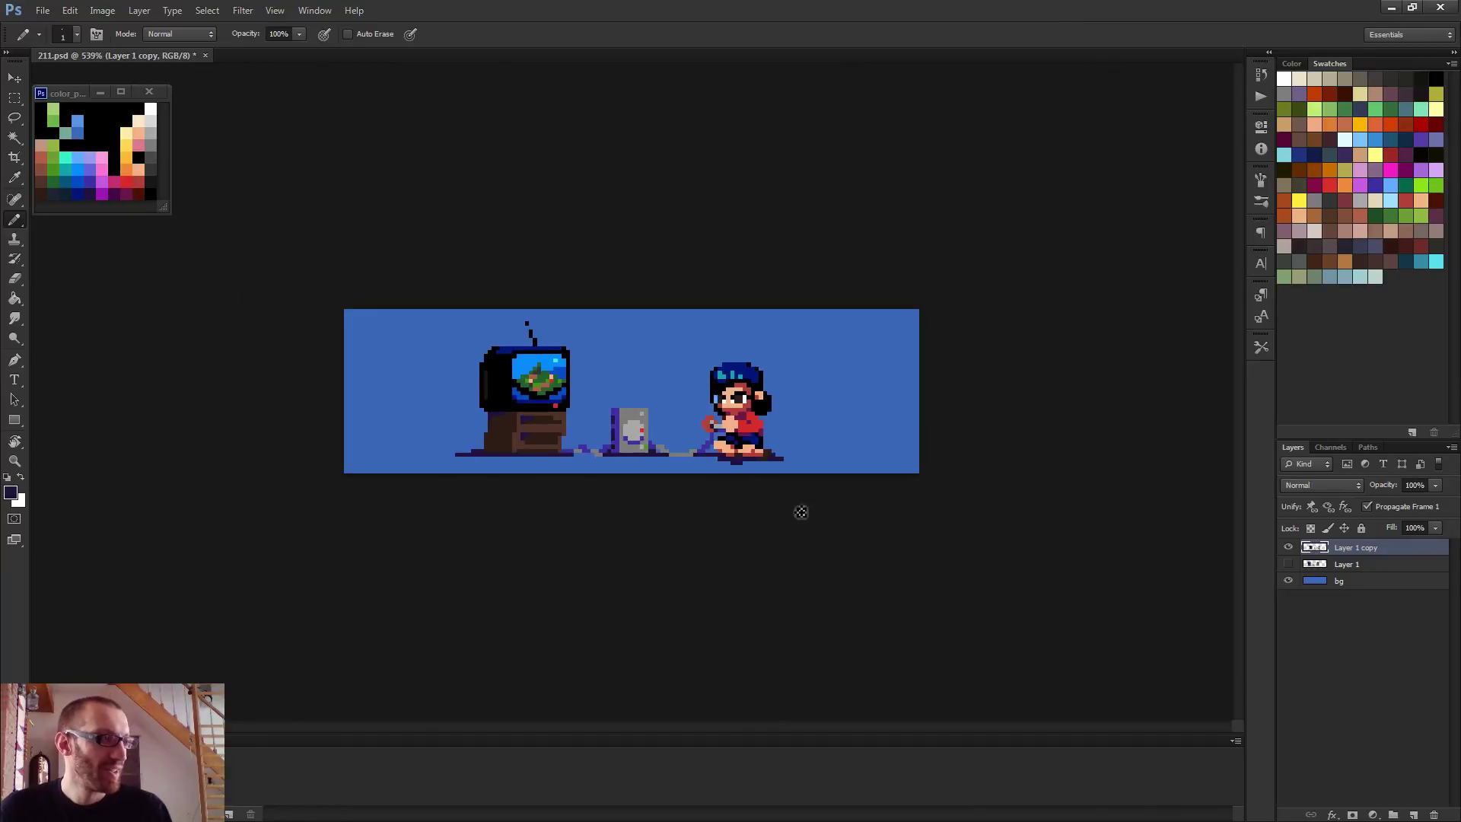
Erase the small bump protruding below the character's ground shadow and save the file
scroll(799, 538, up, 2)
key(e)
drag(821, 534, 892, 541)
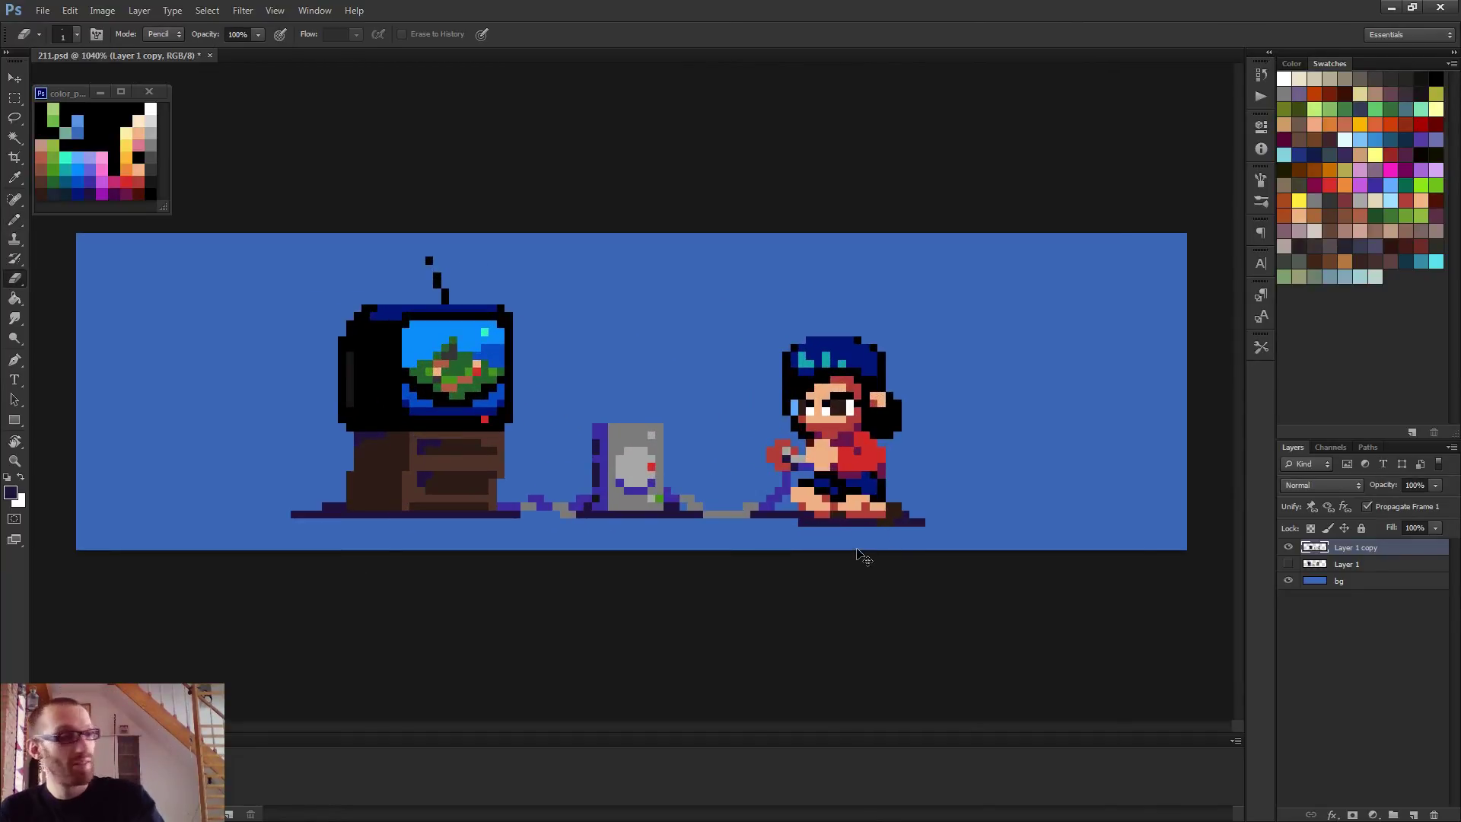
scroll(860, 555, down, 2)
key(ctrl+s)
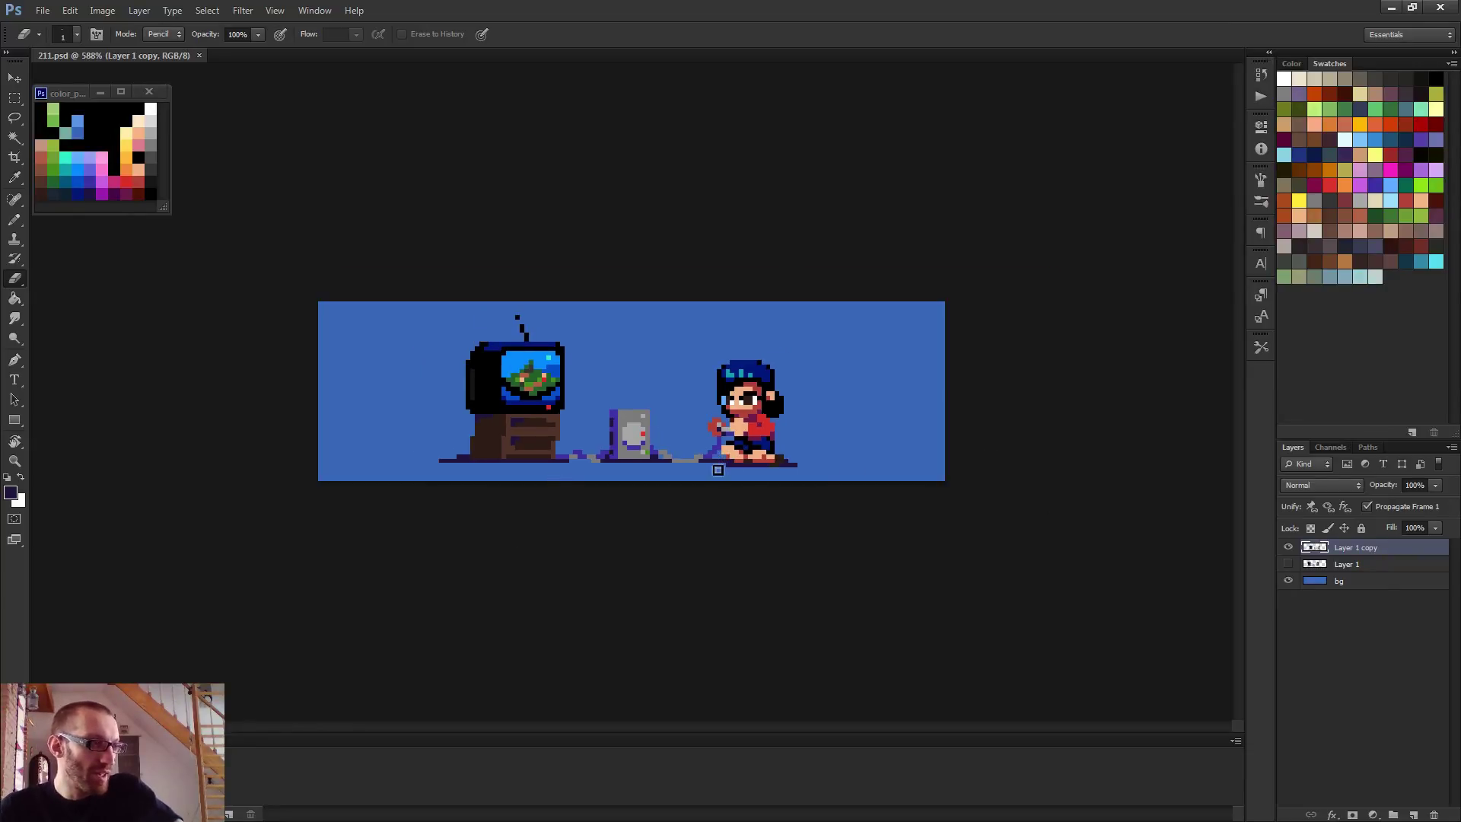
Paint light skin-tone pixels along the top of the character's hand and keep its underside shaded in reddish brown
key(b)
scroll(677, 403, up, 3)
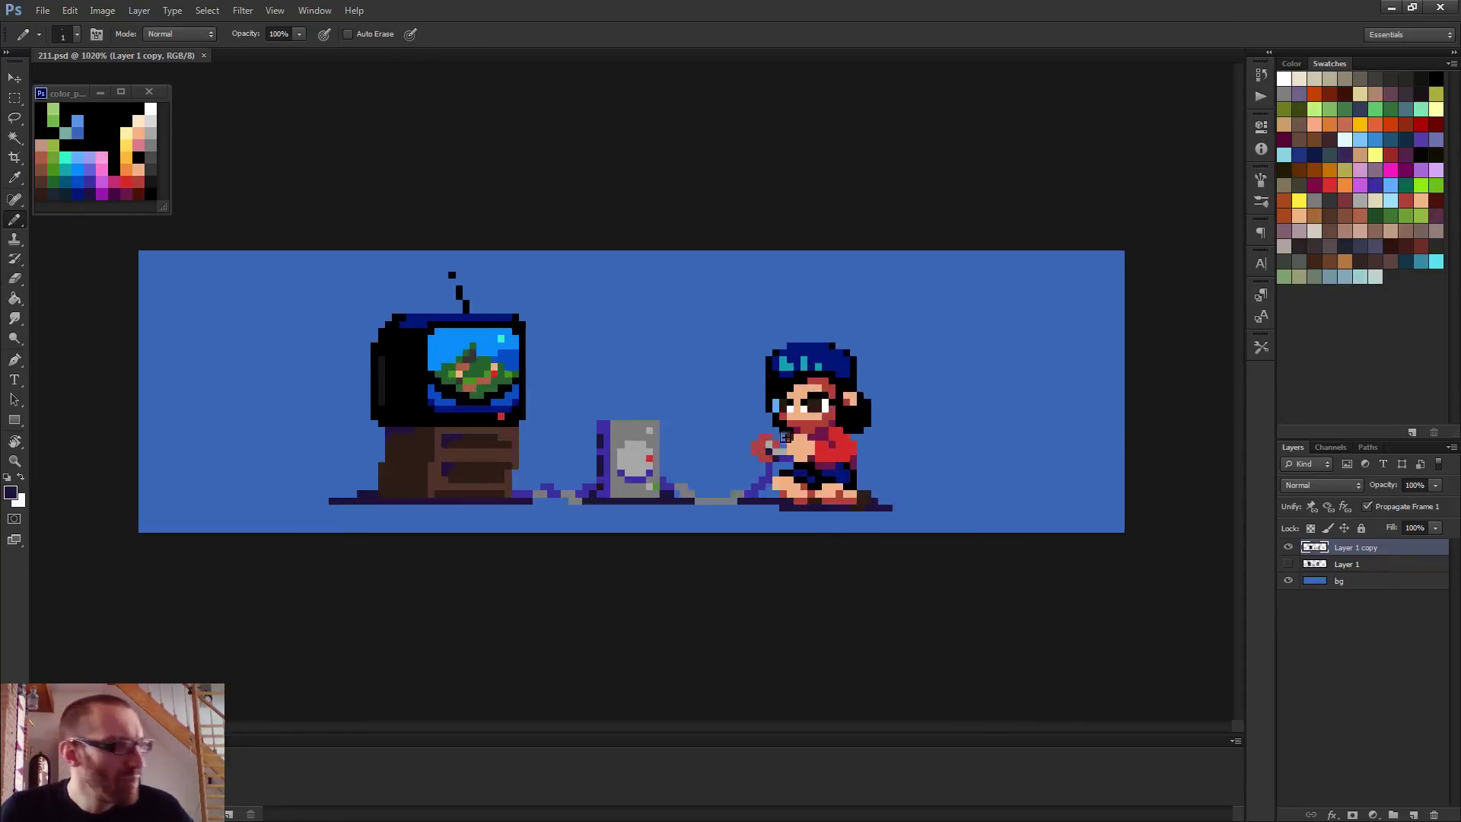
alt+click(840, 455)
scroll(752, 440, up, 1)
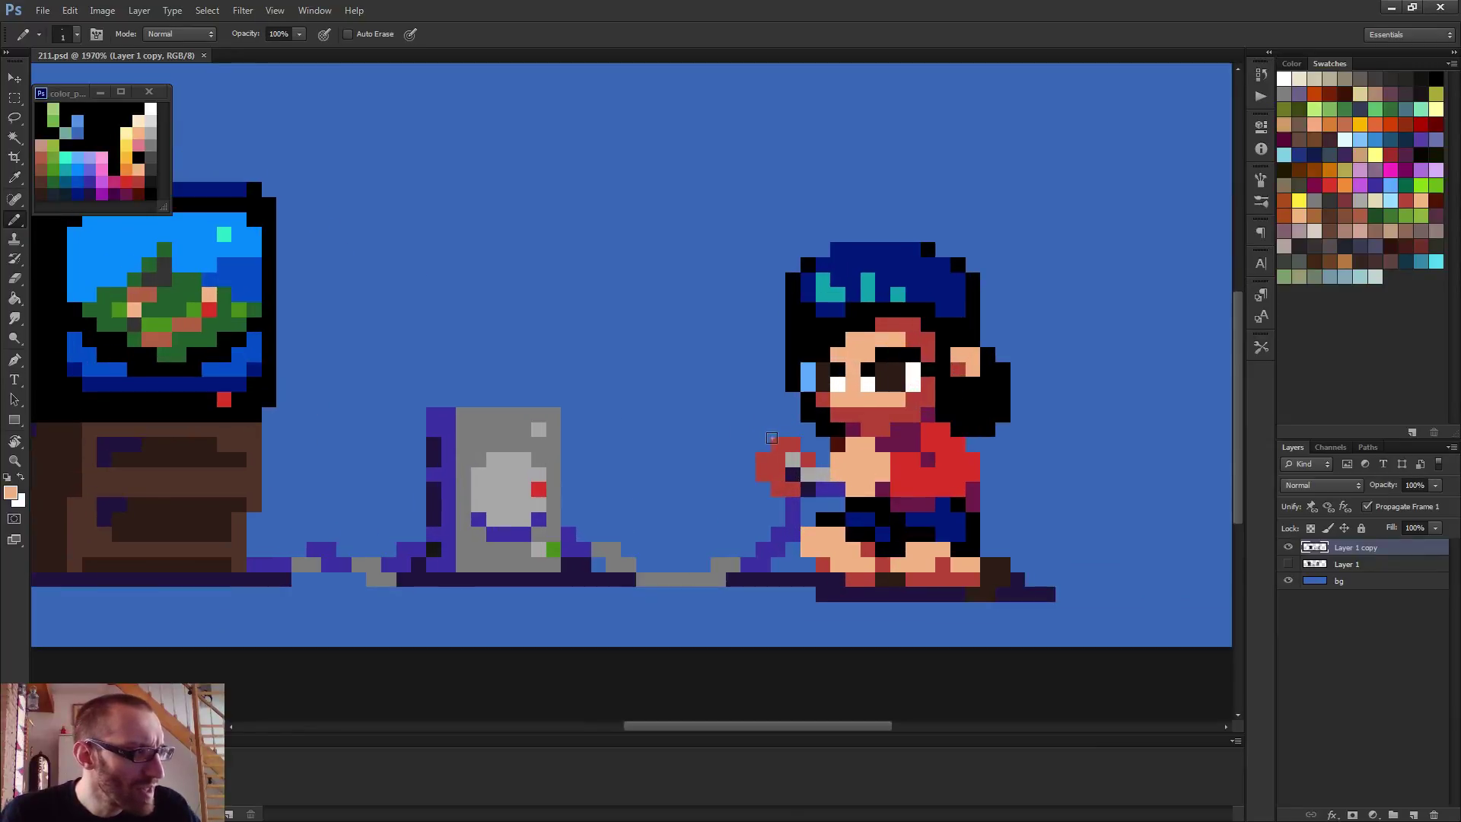
drag(787, 439, 763, 455)
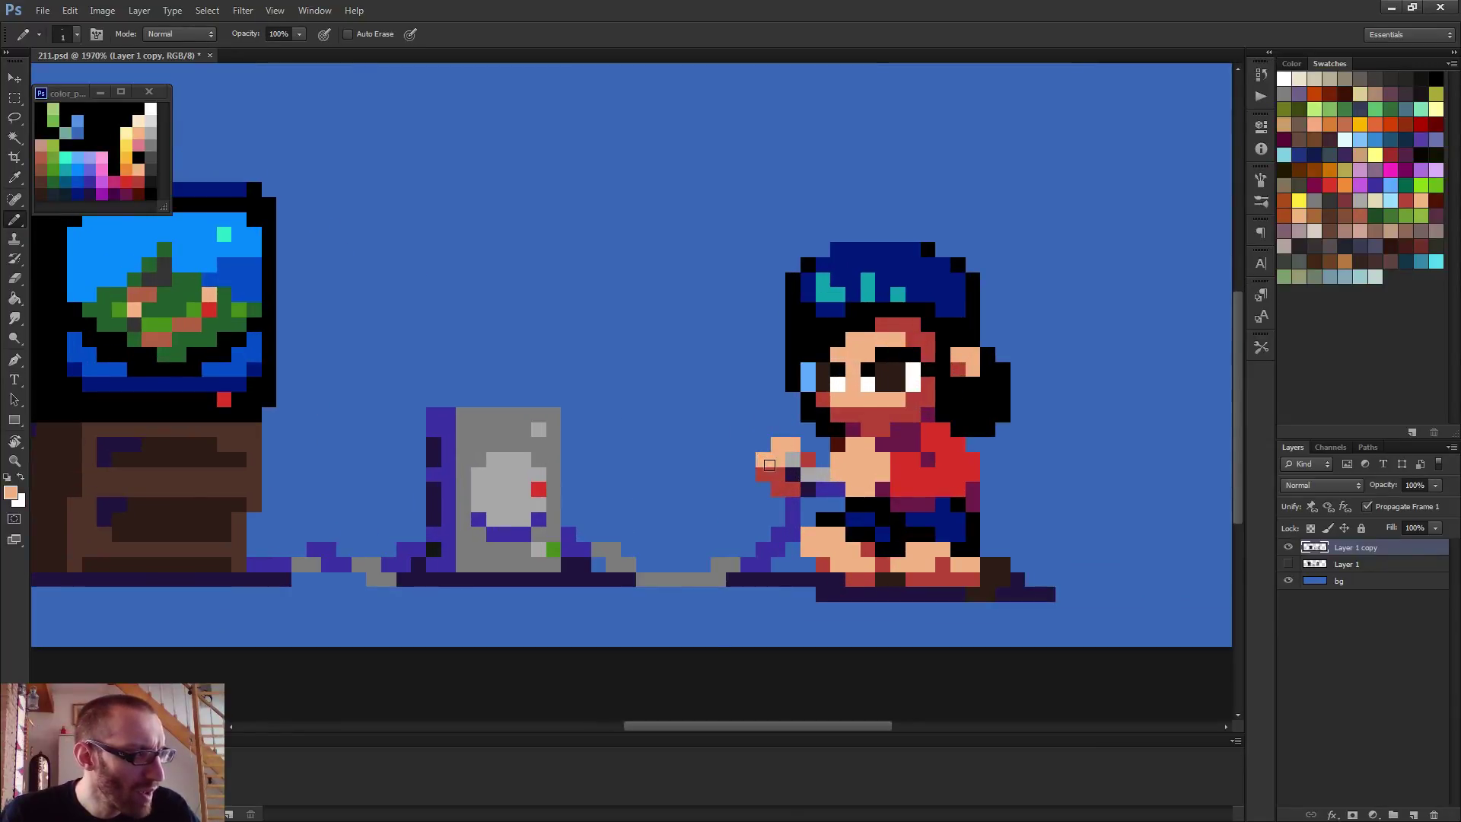
alt+click(771, 471)
click(777, 459)
alt+click(791, 446)
scroll(815, 457, down, 1)
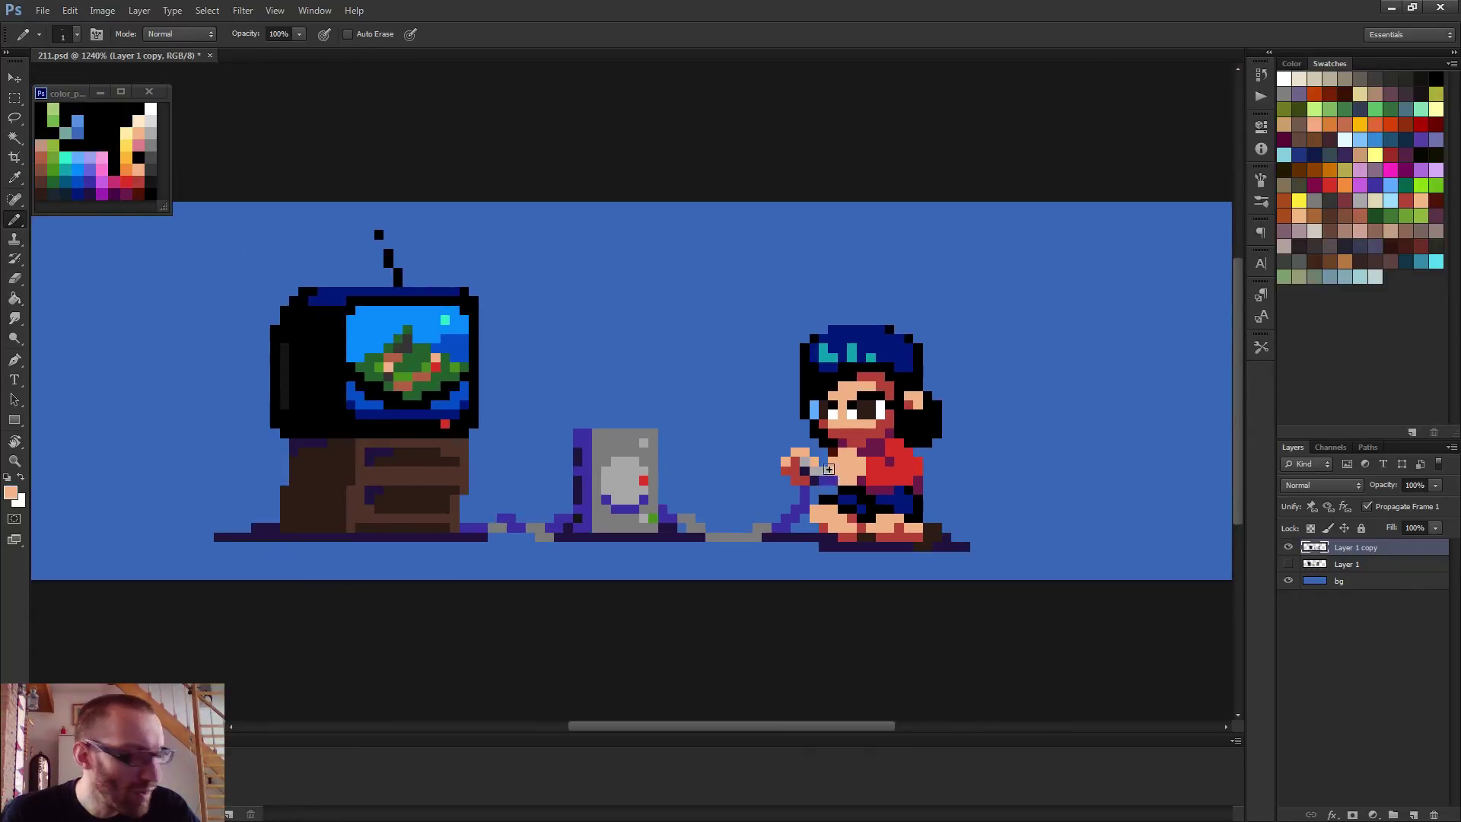
scroll(833, 476, down, 1)
scroll(867, 503, down, 1)
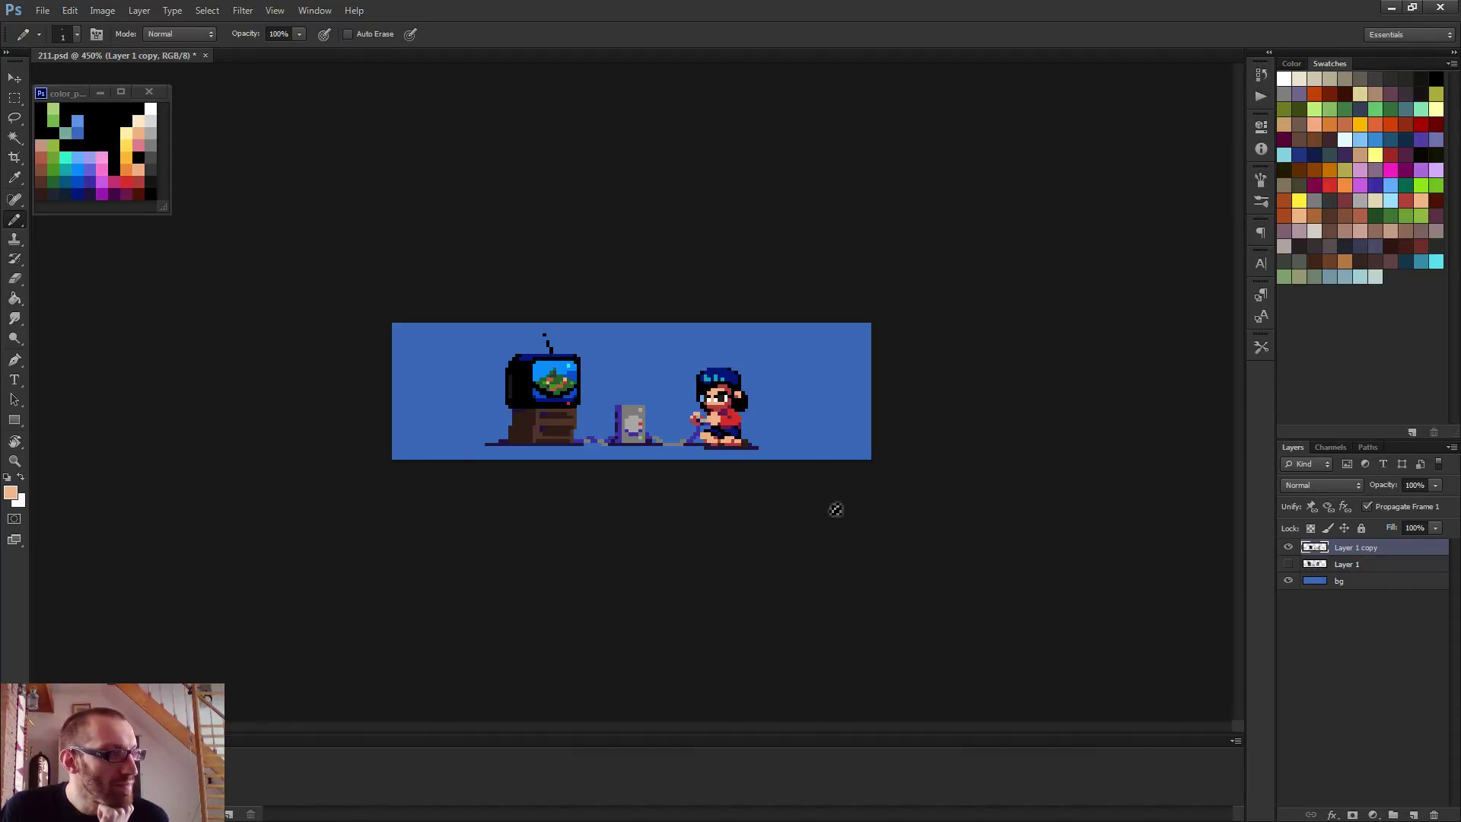
Lower the character's ear by one pixel, repainting its skin and reddish shading and covering the old top with black
scroll(841, 509, up, 4)
scroll(841, 509, up, 1)
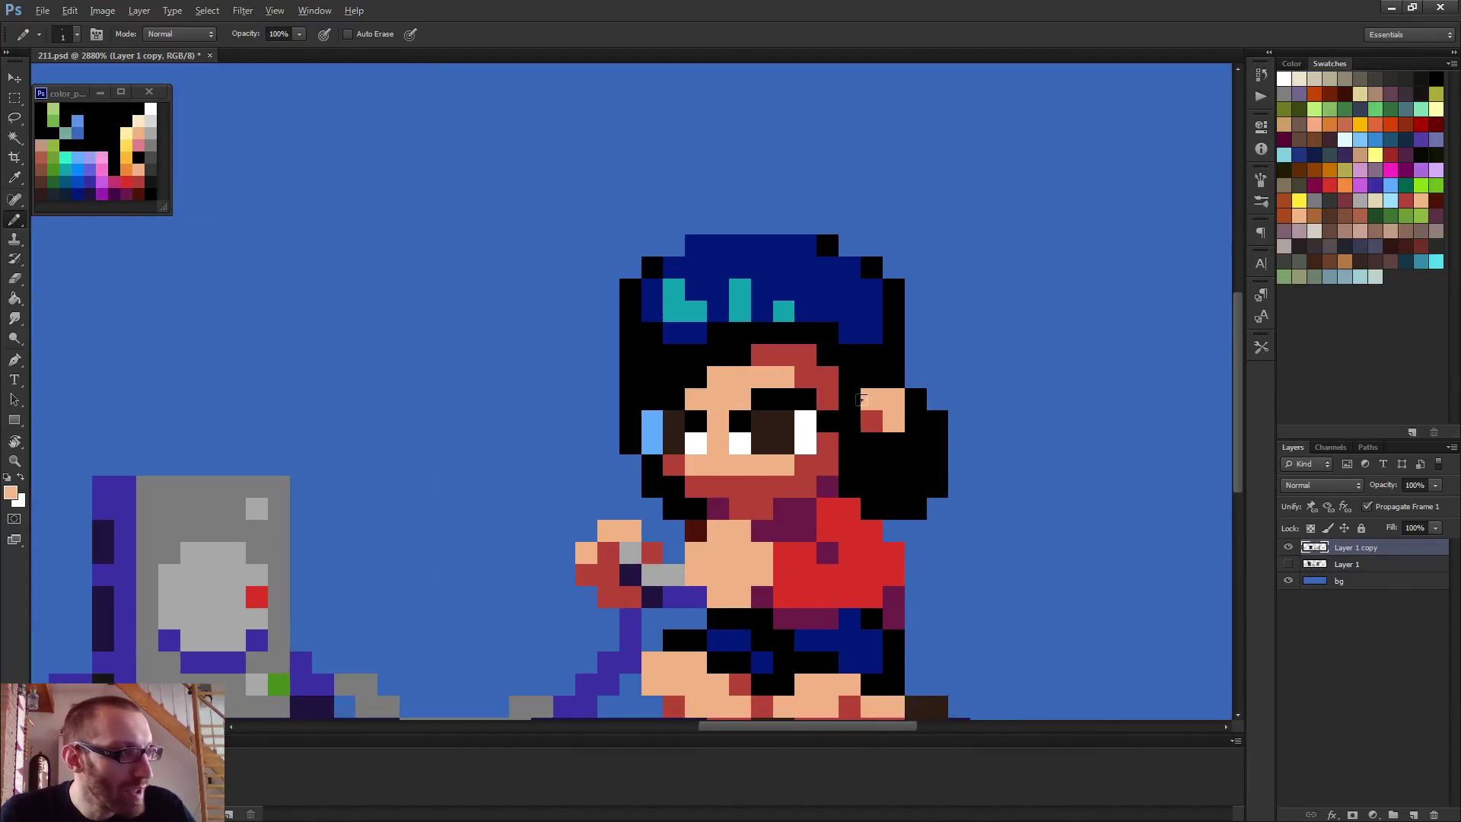
alt+click(861, 410)
alt+click(873, 421)
click(895, 443)
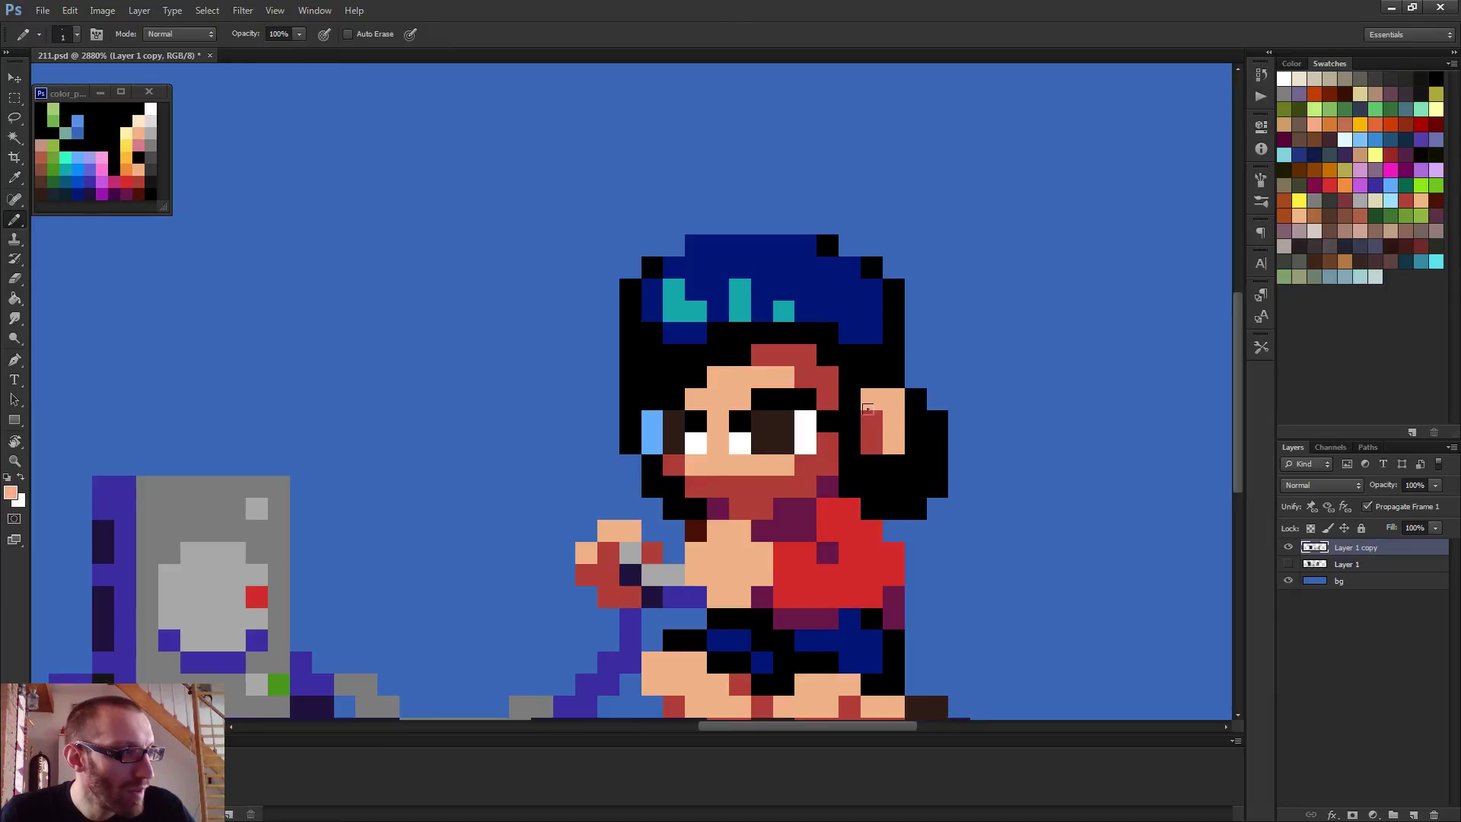
alt+click(929, 423)
click(872, 400)
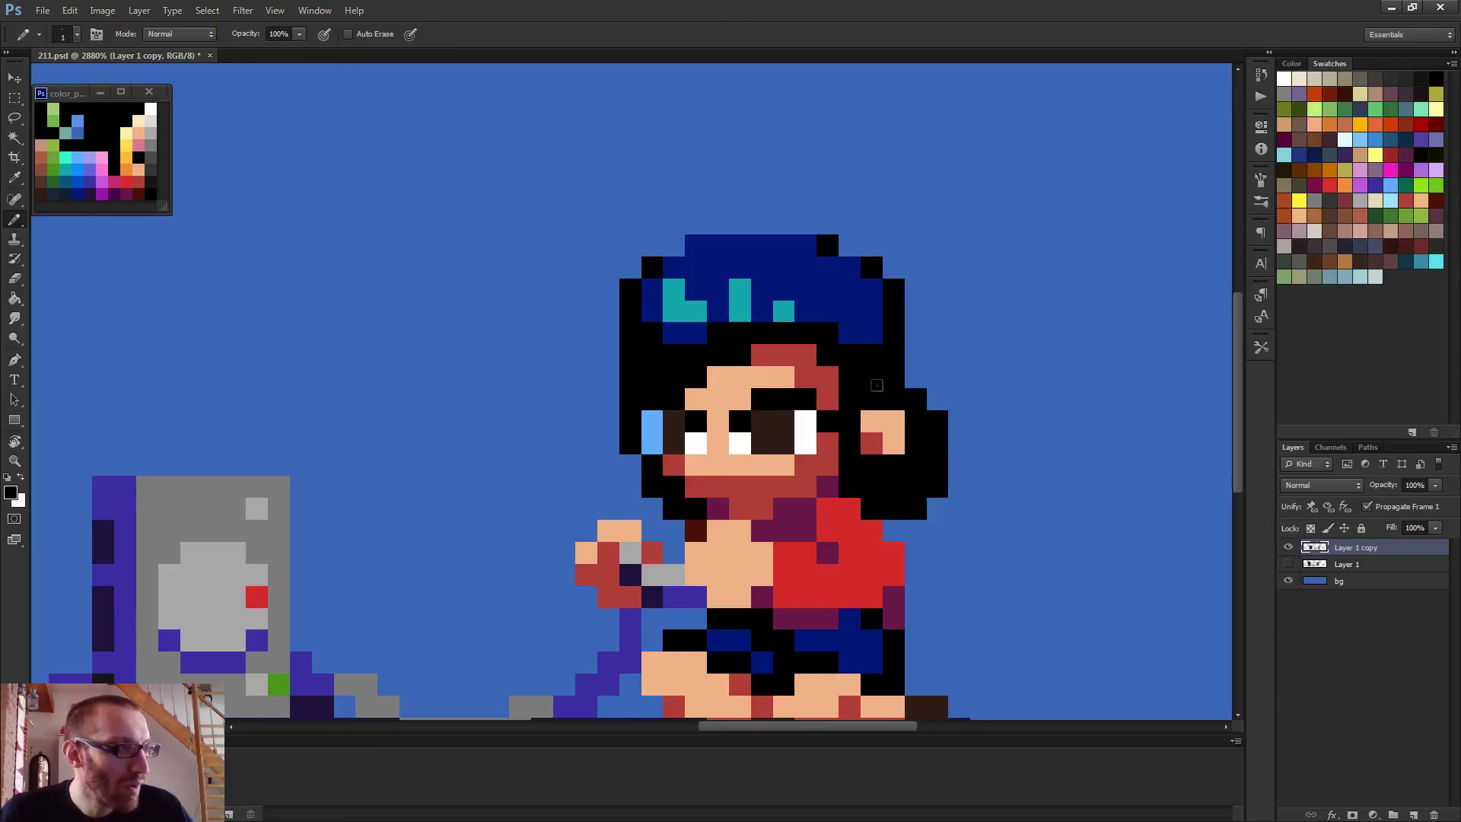
scroll(933, 421, down, 3)
scroll(944, 424, down, 2)
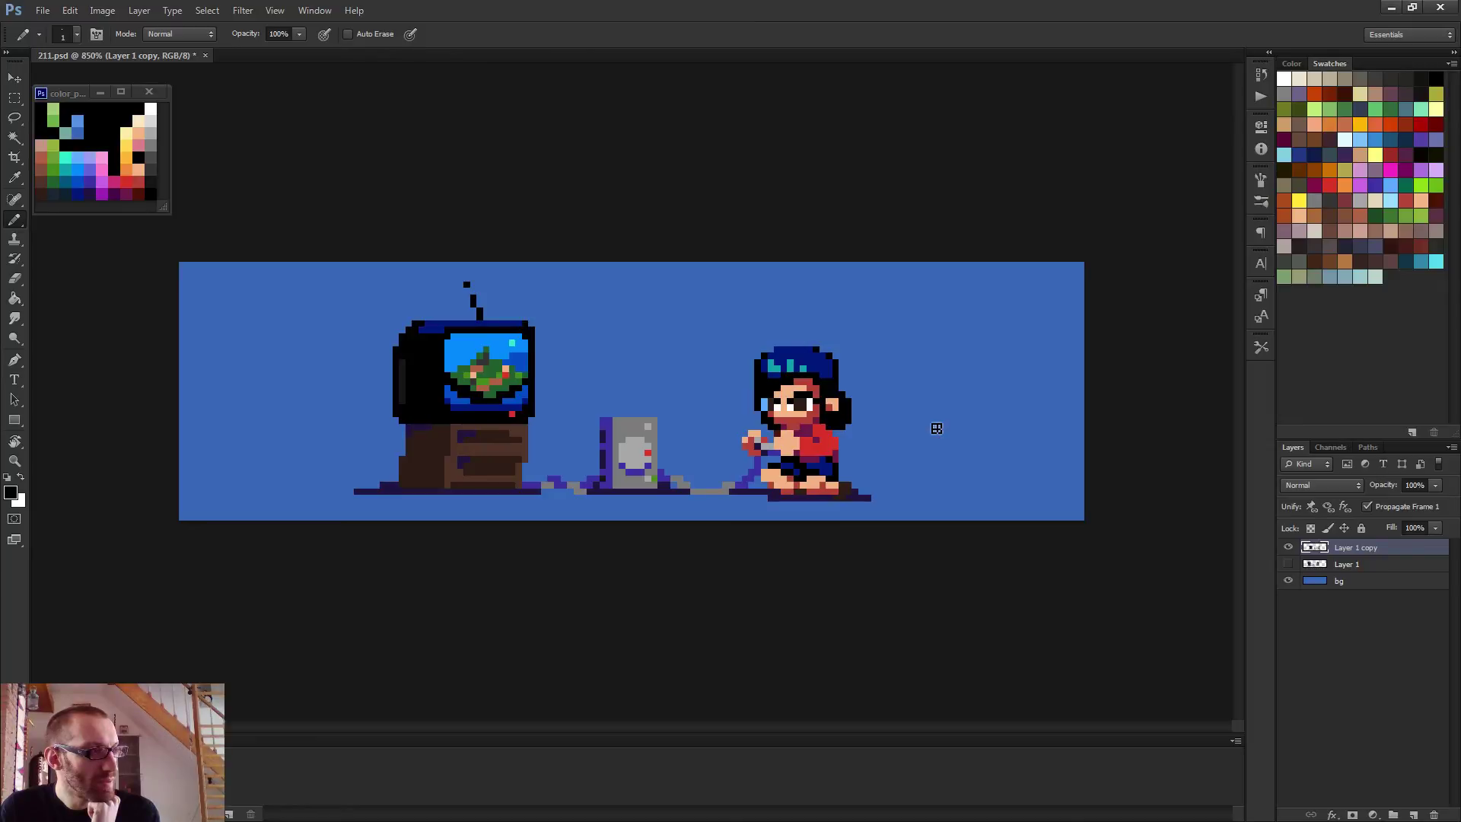
scroll(936, 429, down, 1)
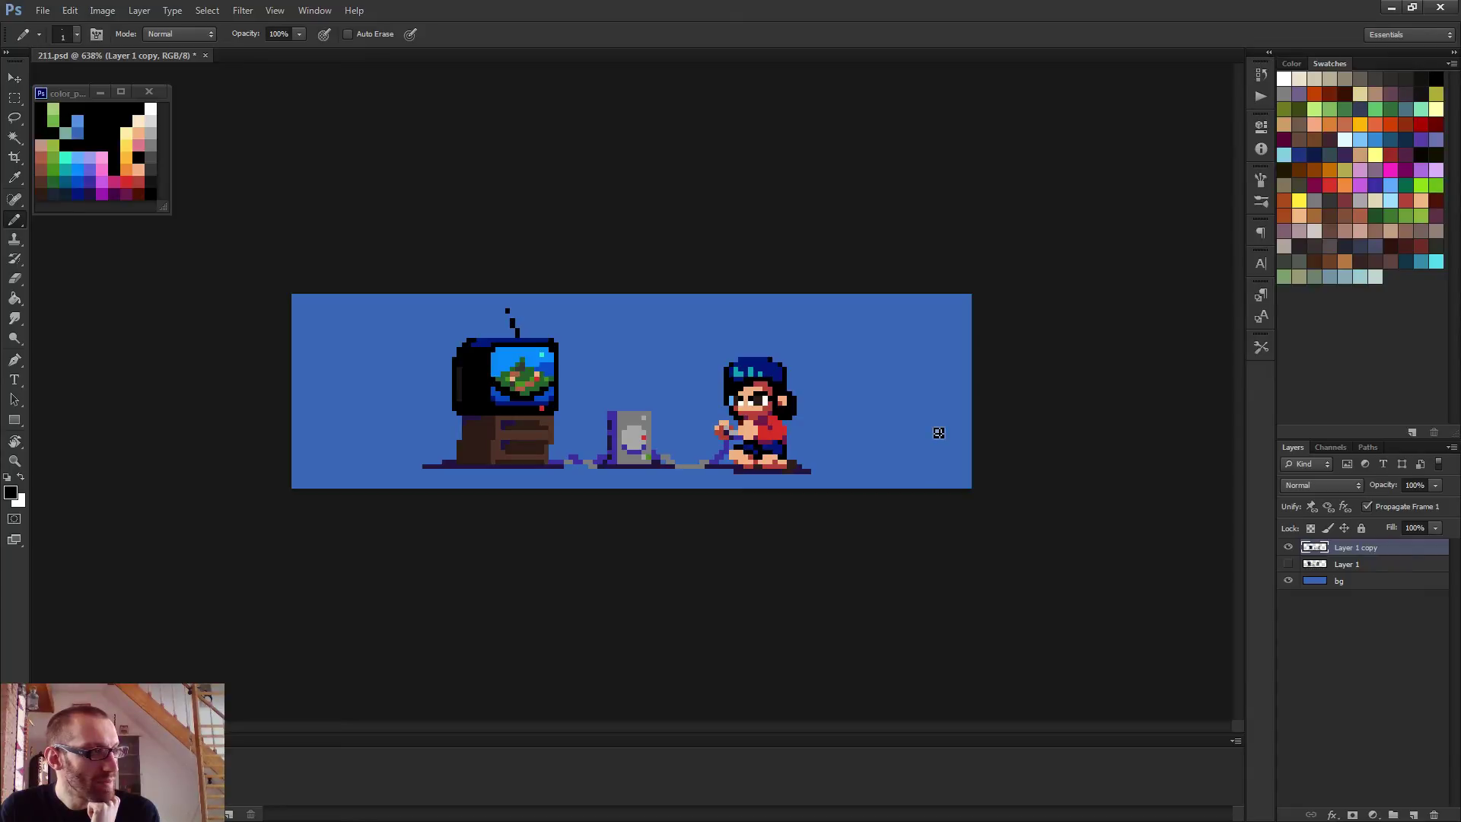
Fill the dark brown irises of both of the character's eyes with bright blue from the palette
scroll(715, 396, up, 4)
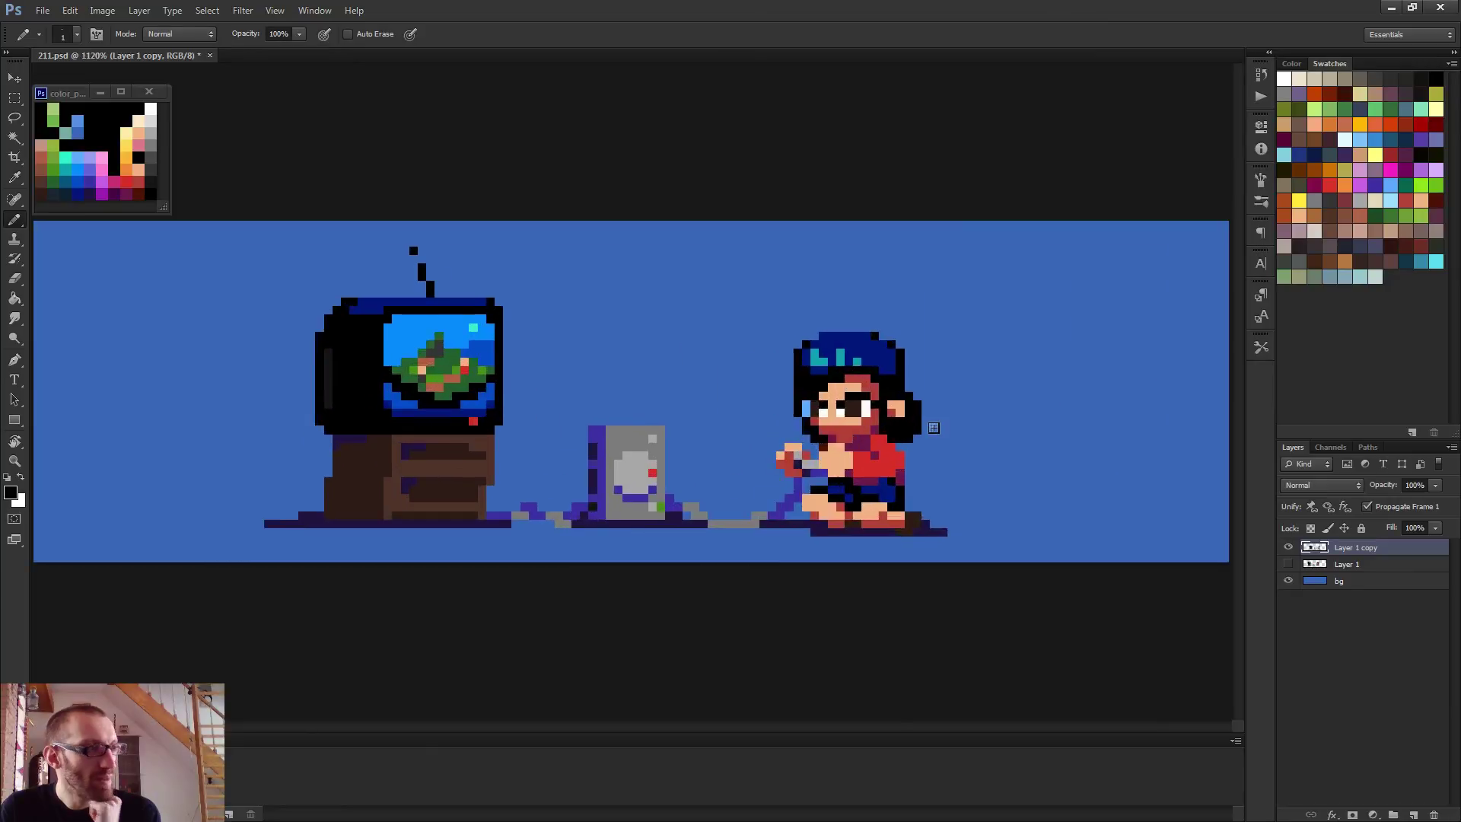
key(g)
alt+click(74, 166)
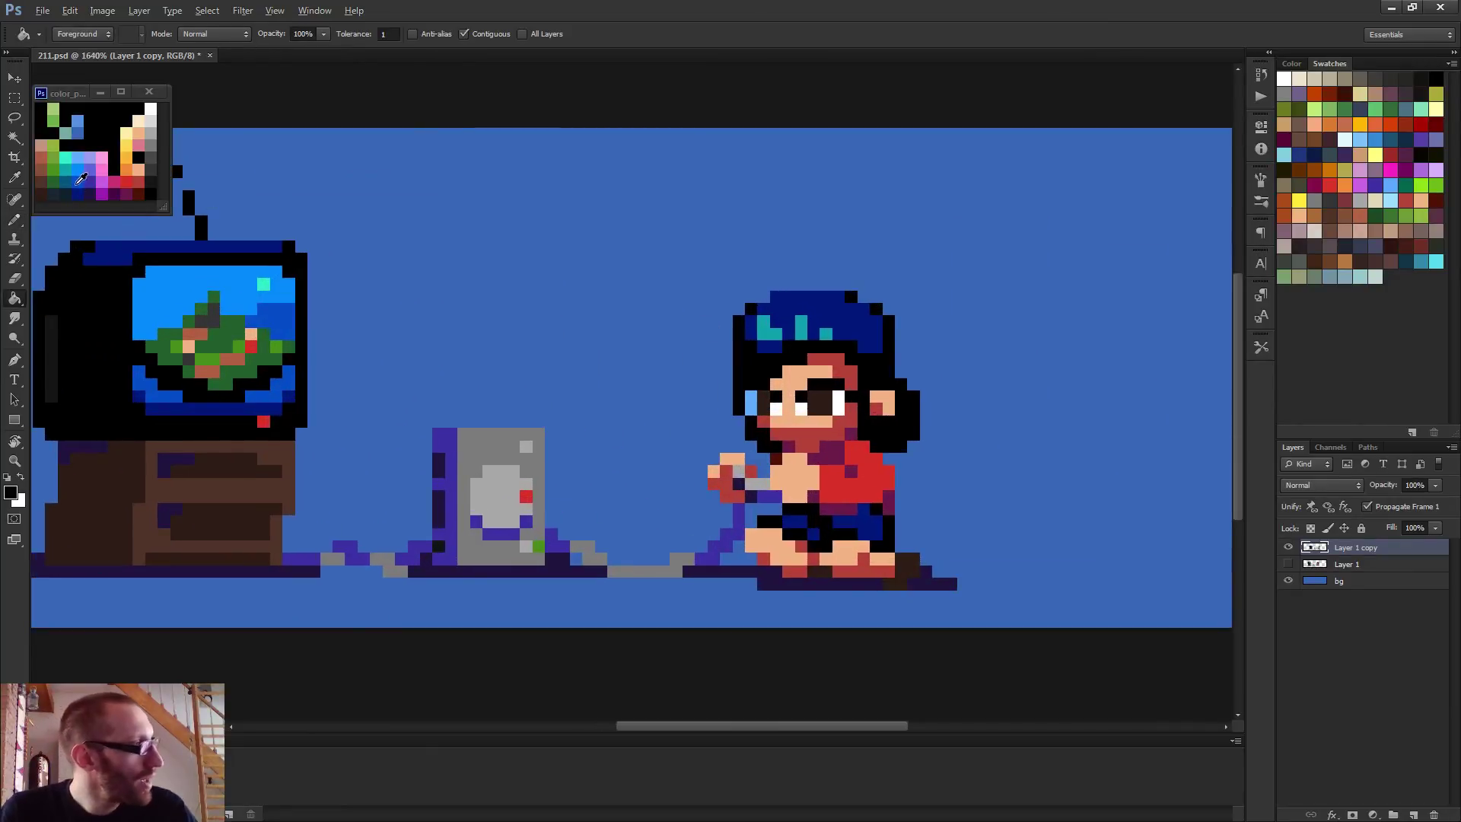
click(765, 405)
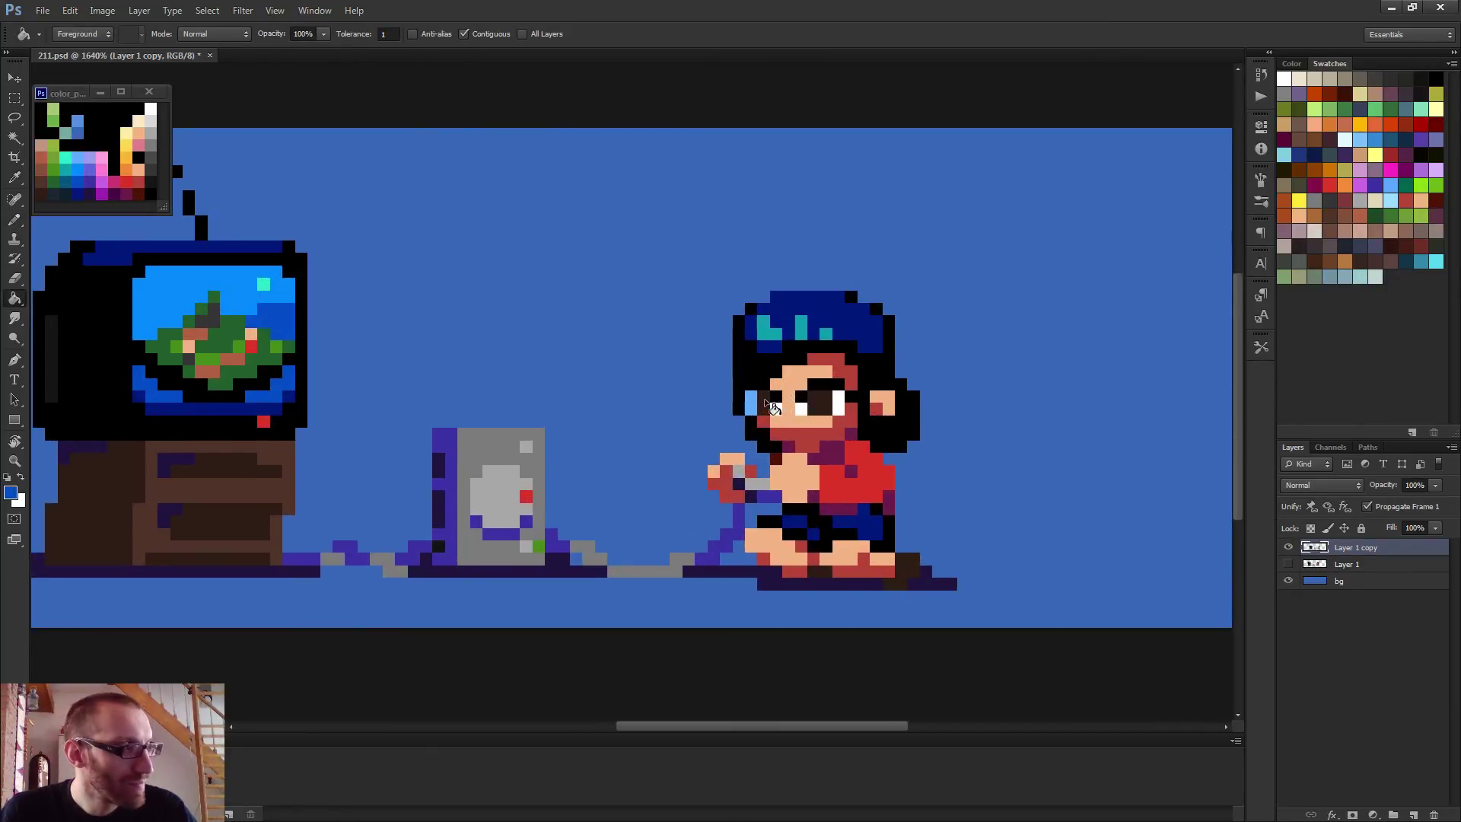
click(819, 403)
scroll(889, 376, down, 4)
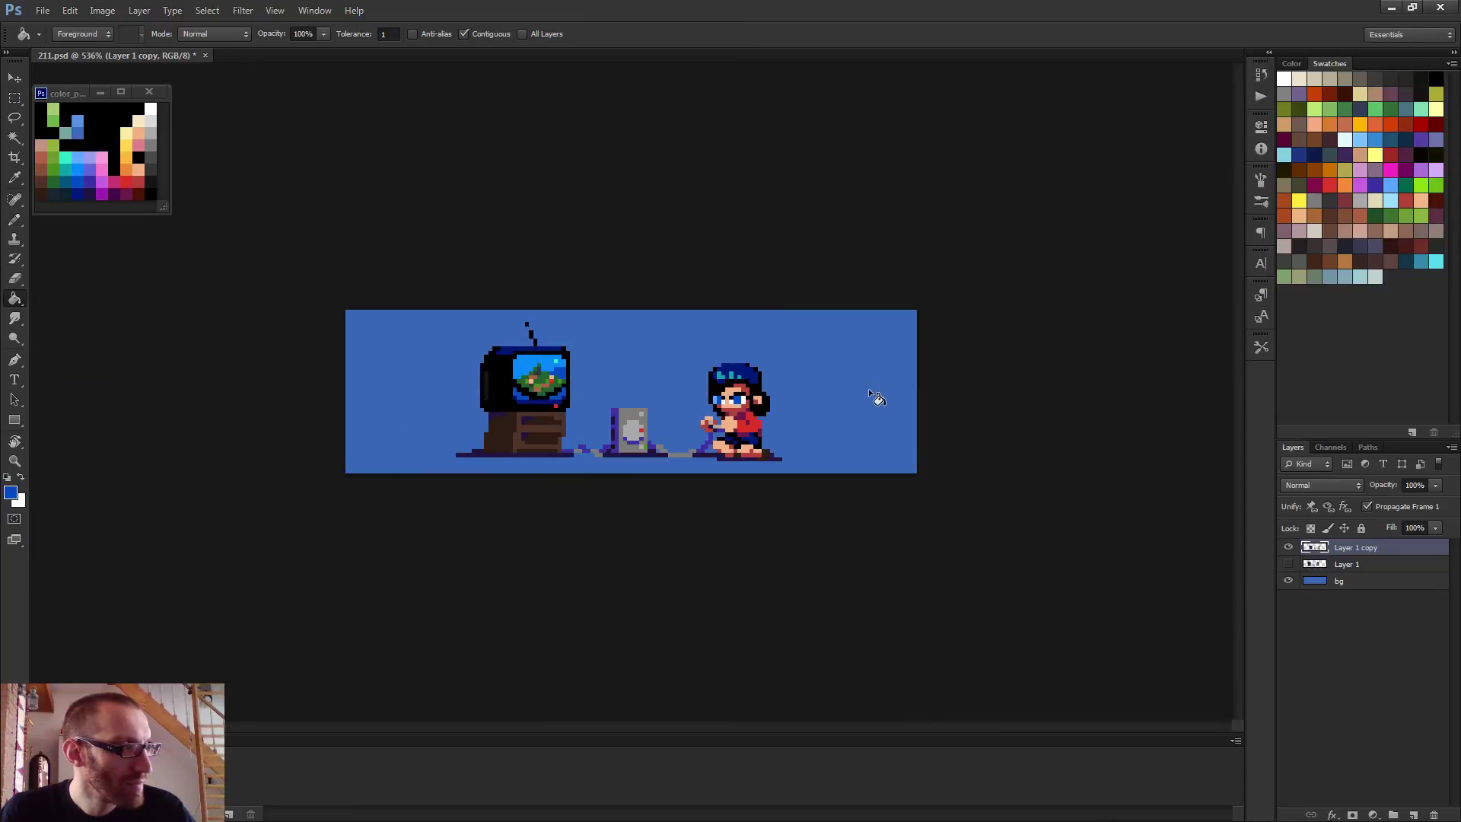
Try shading the lower half of both of the character's irises with the cap's dark navy using the Pencil
scroll(860, 394, up, 5)
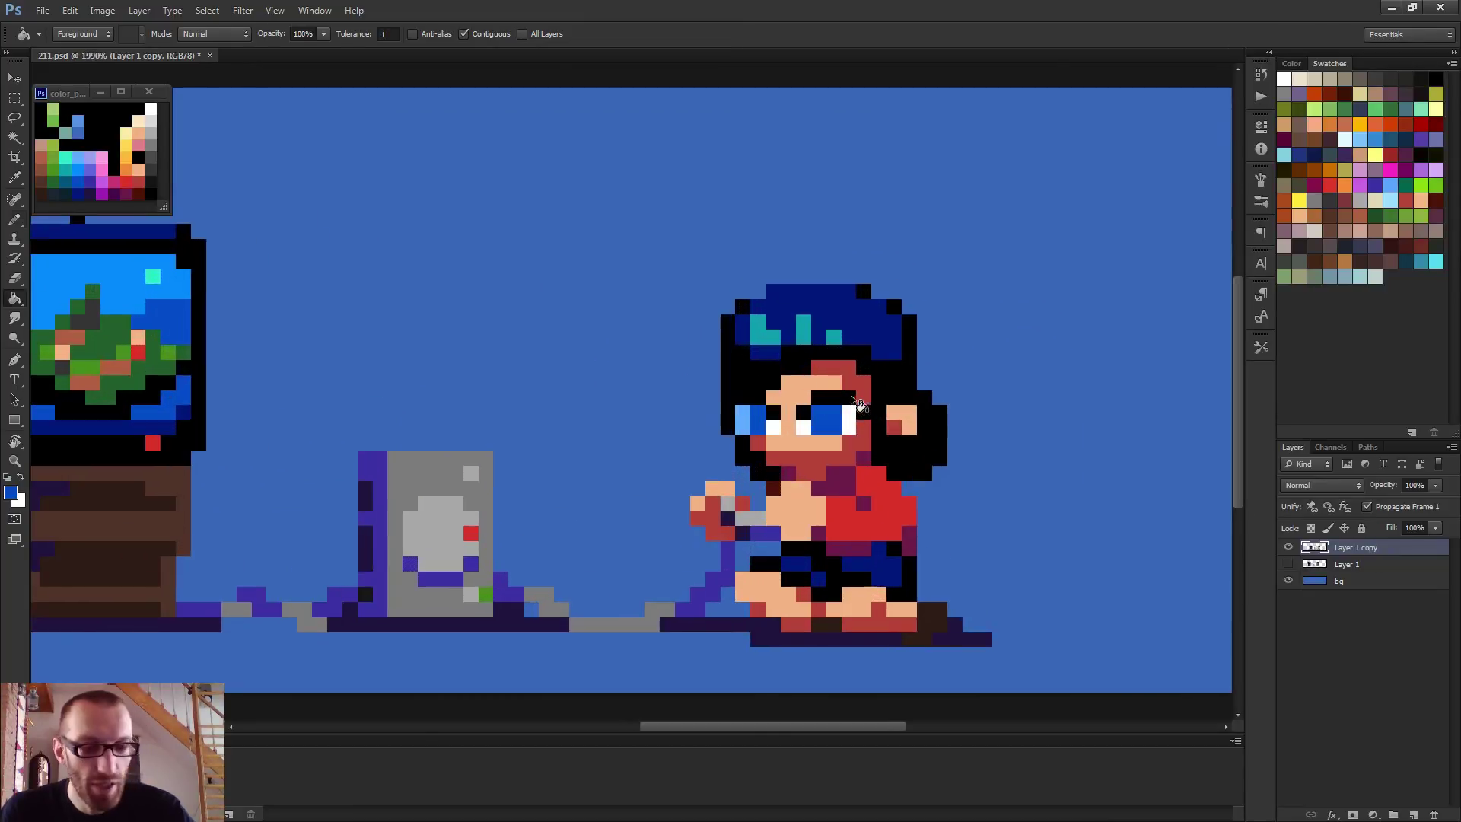
key(b)
alt+click(813, 340)
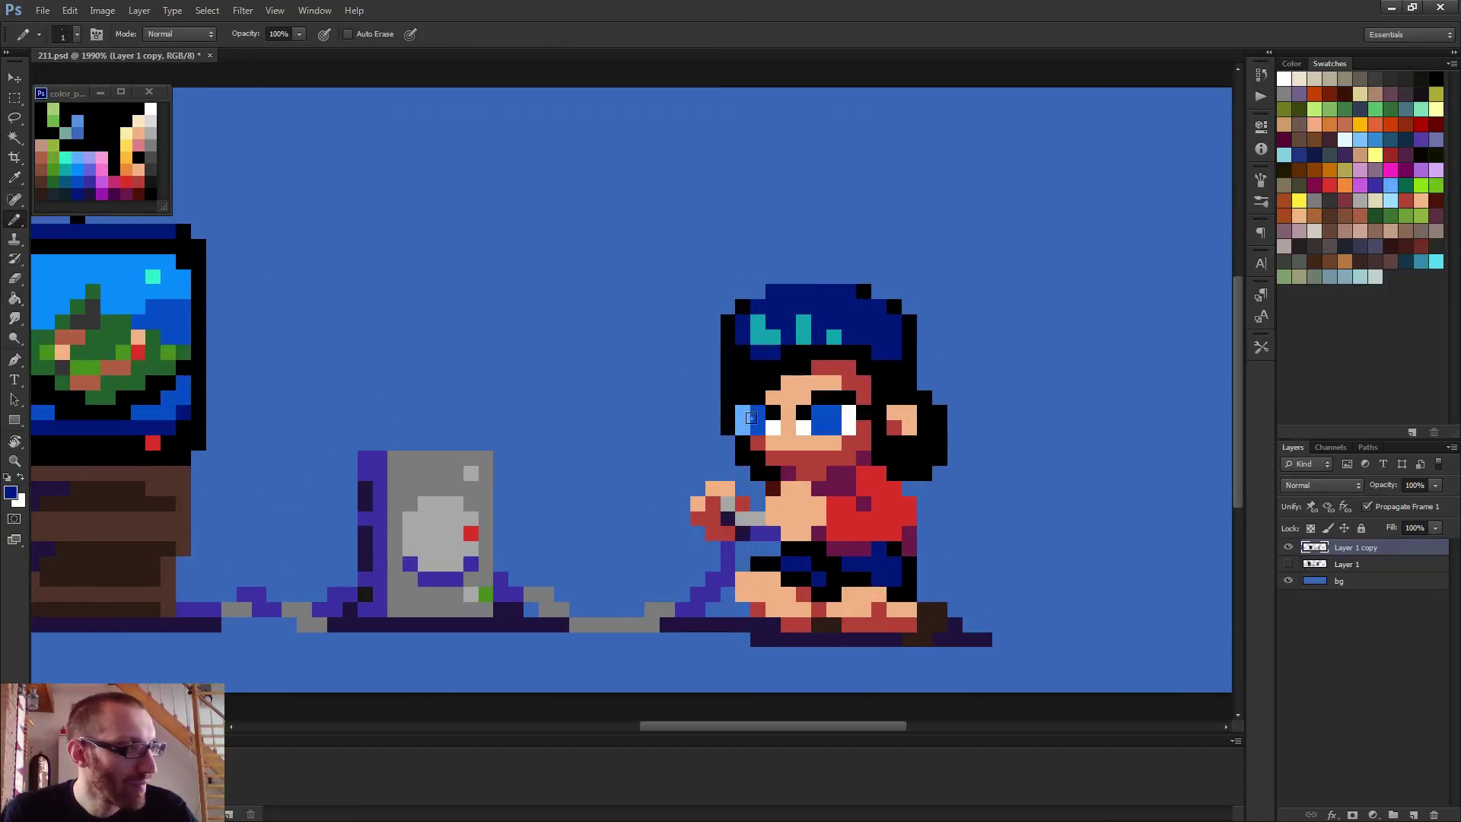
scroll(837, 418, down, 5)
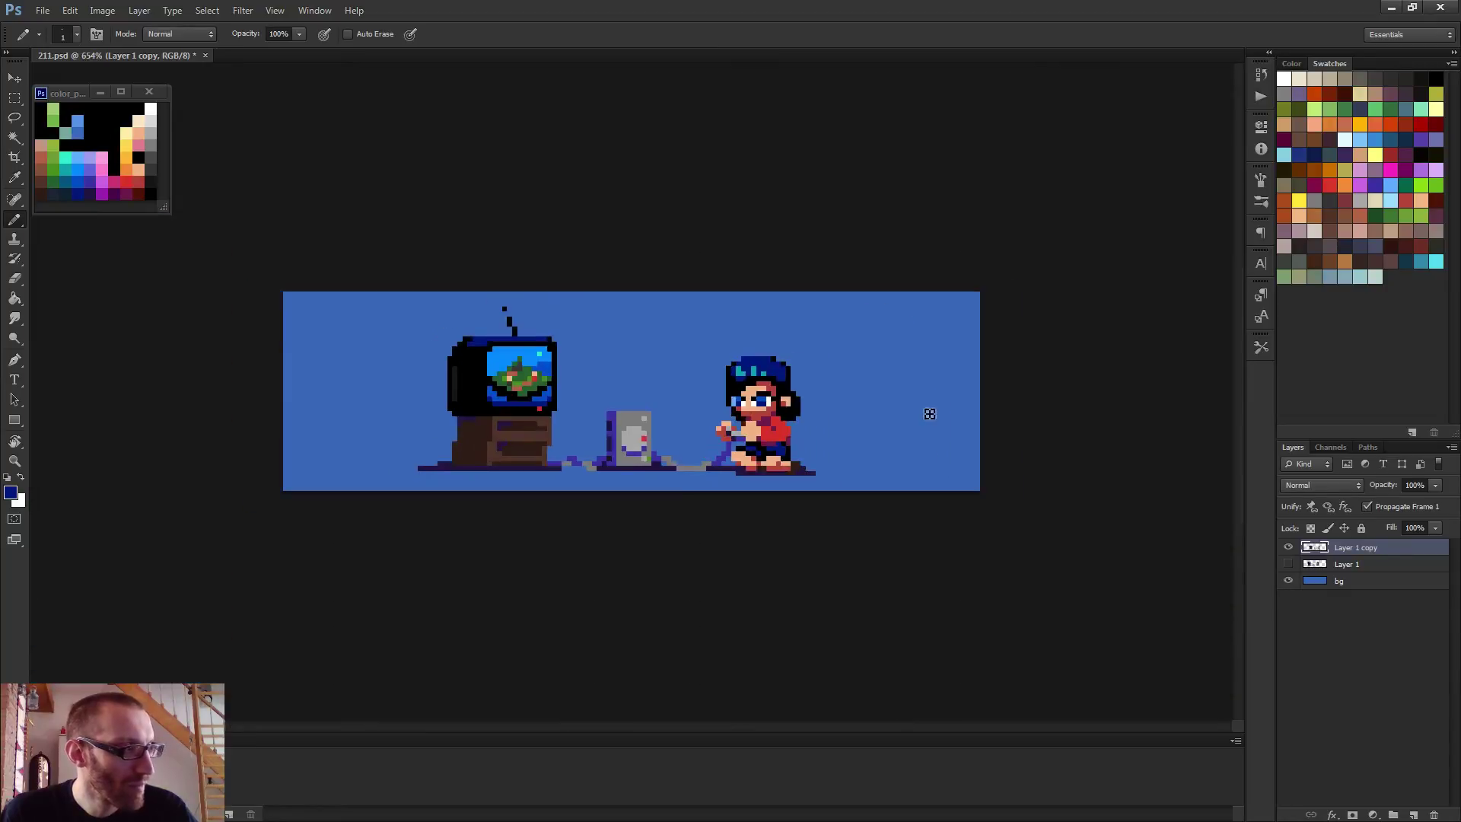
scroll(913, 420, down, 1)
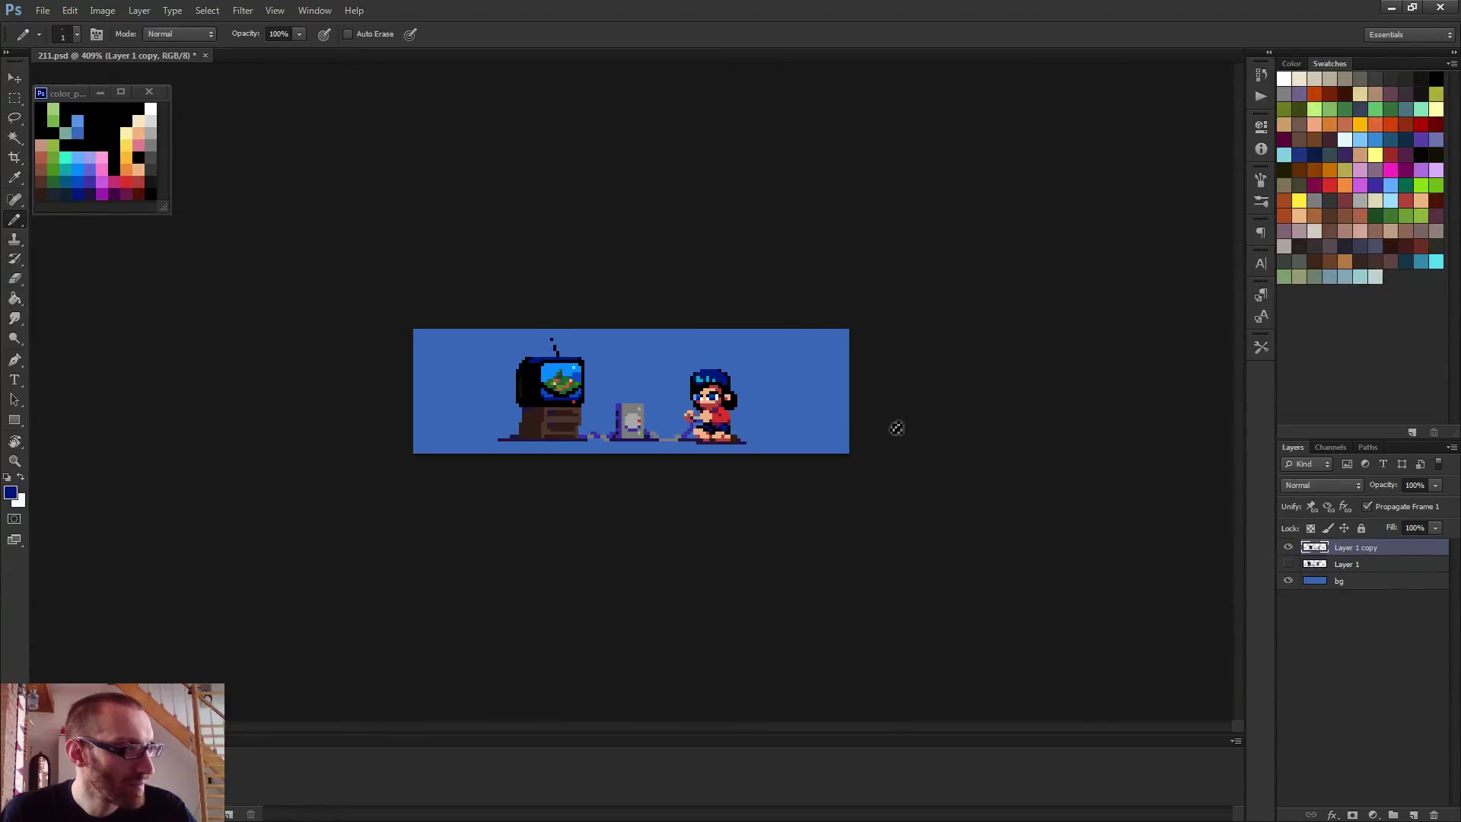
scroll(837, 430, up, 5)
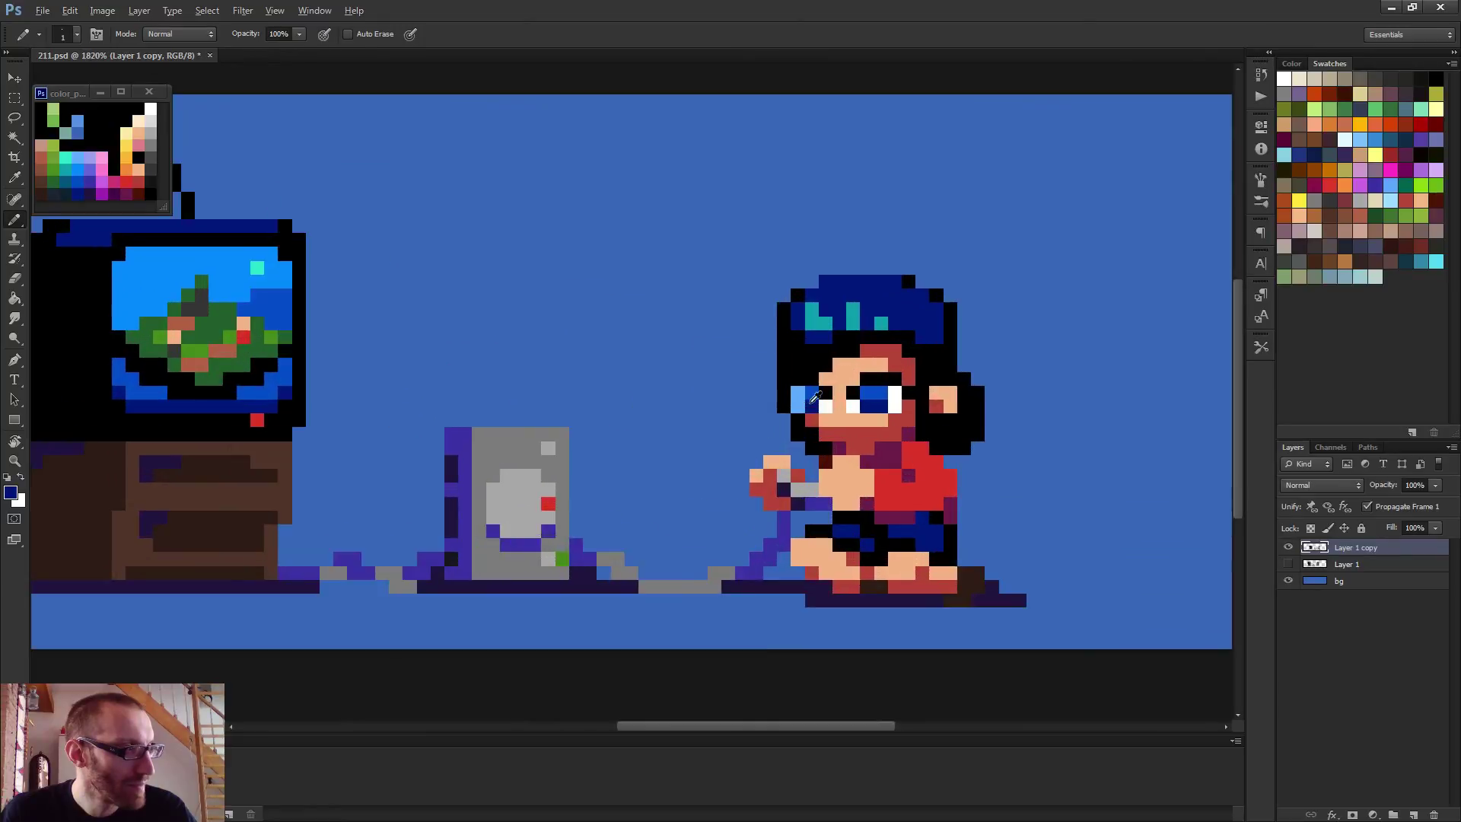
Try adding white highlight pixels to the upper part of the character's irises
alt+click(825, 402)
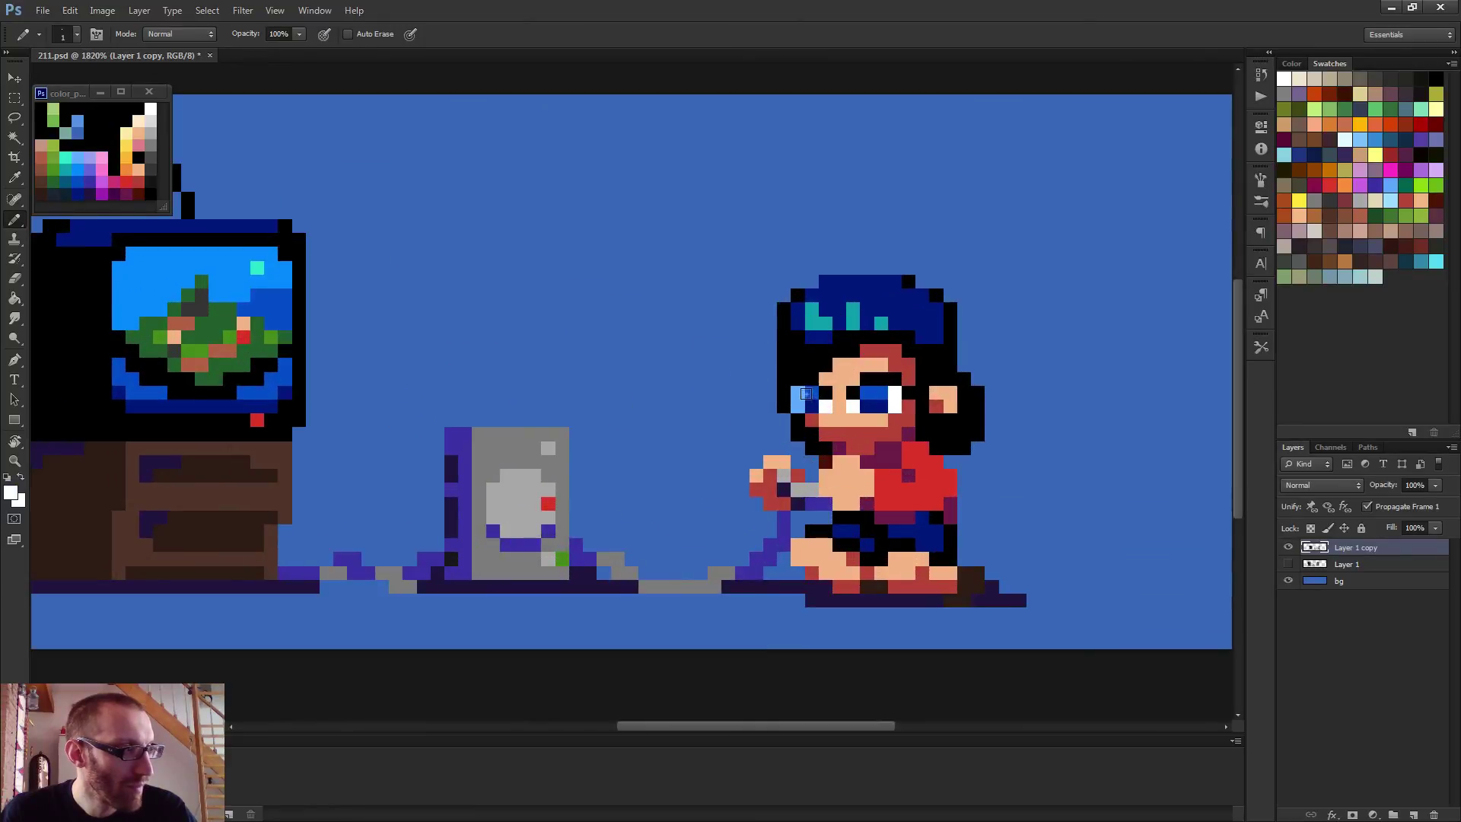
click(806, 393)
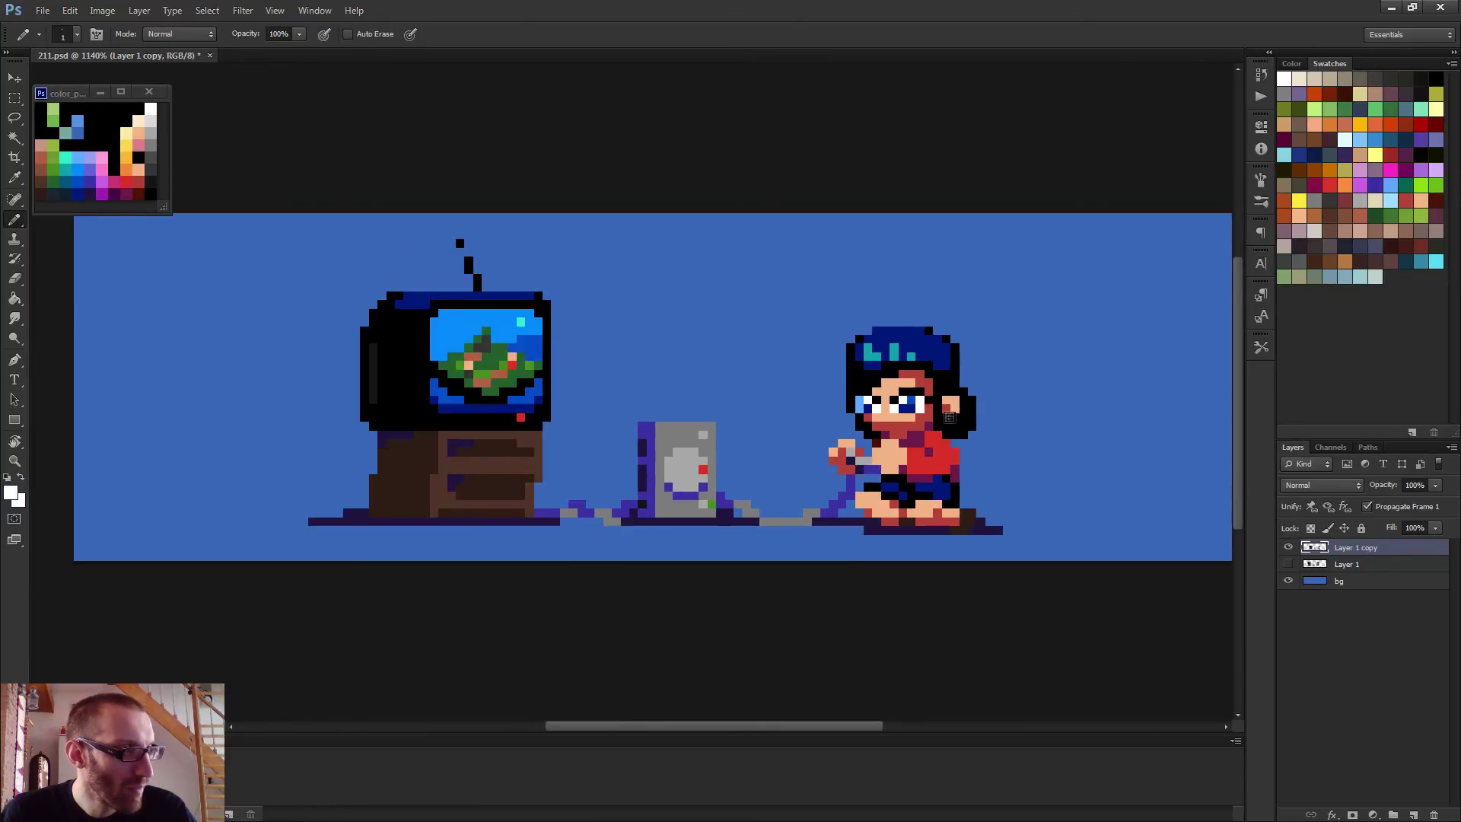
scroll(936, 415, down, 5)
scroll(930, 431, down, 1)
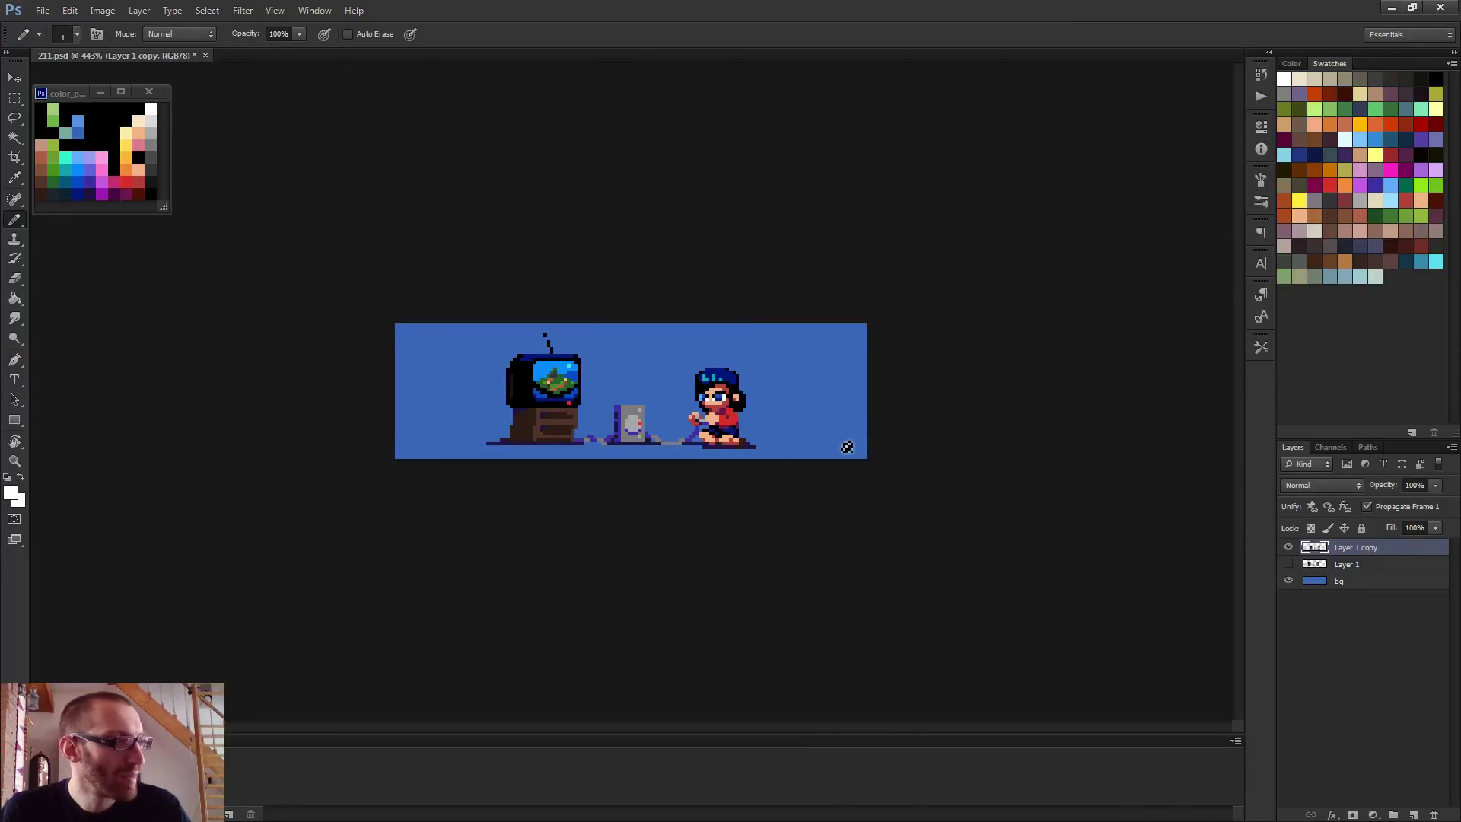
Repaint the dark lower pixels of both irises in the sampled bright blue and save the file
scroll(825, 447, up, 5)
scroll(846, 411, up, 3)
alt+click(827, 402)
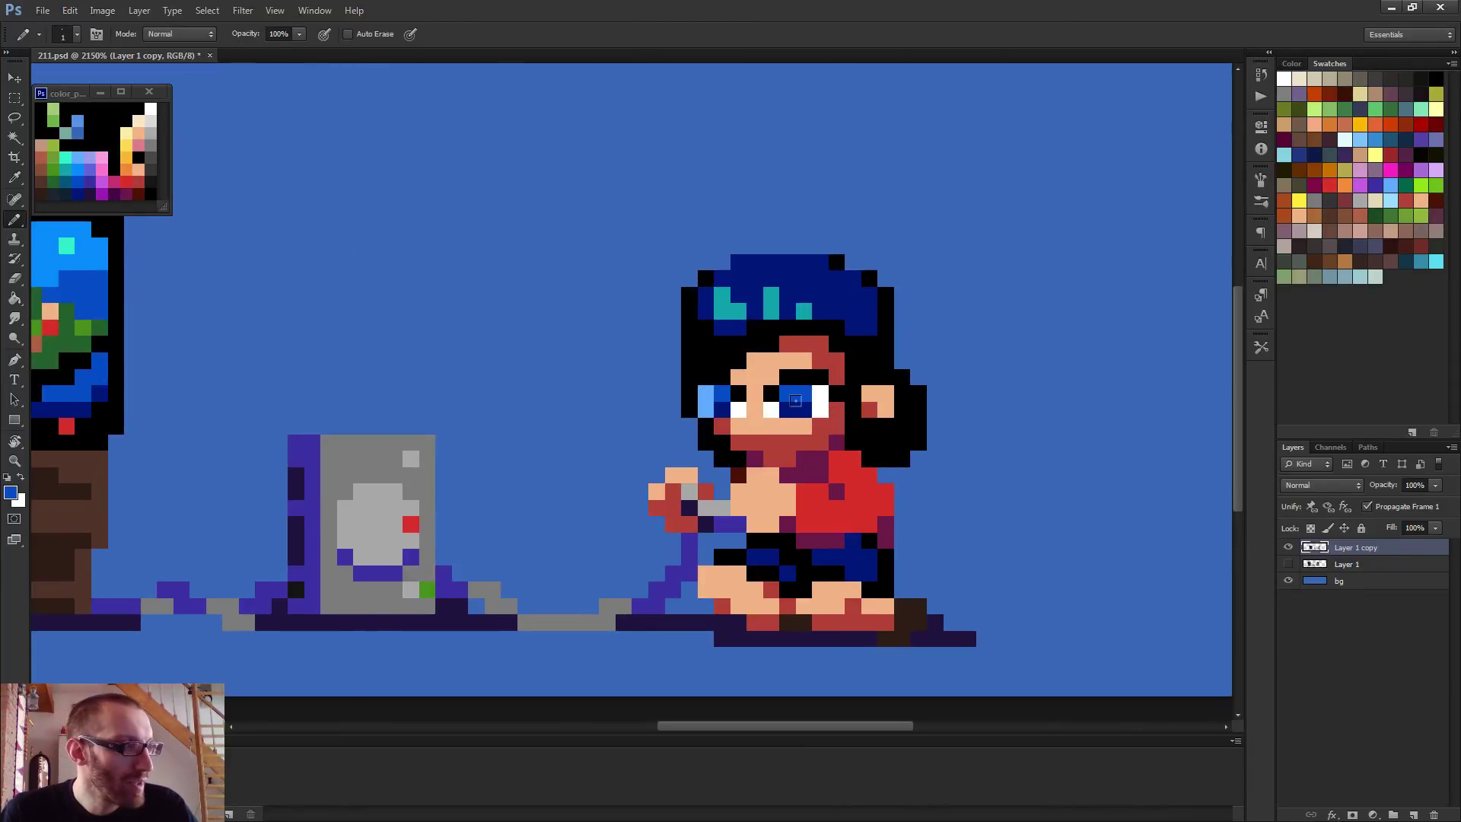
scroll(835, 403, down, 6)
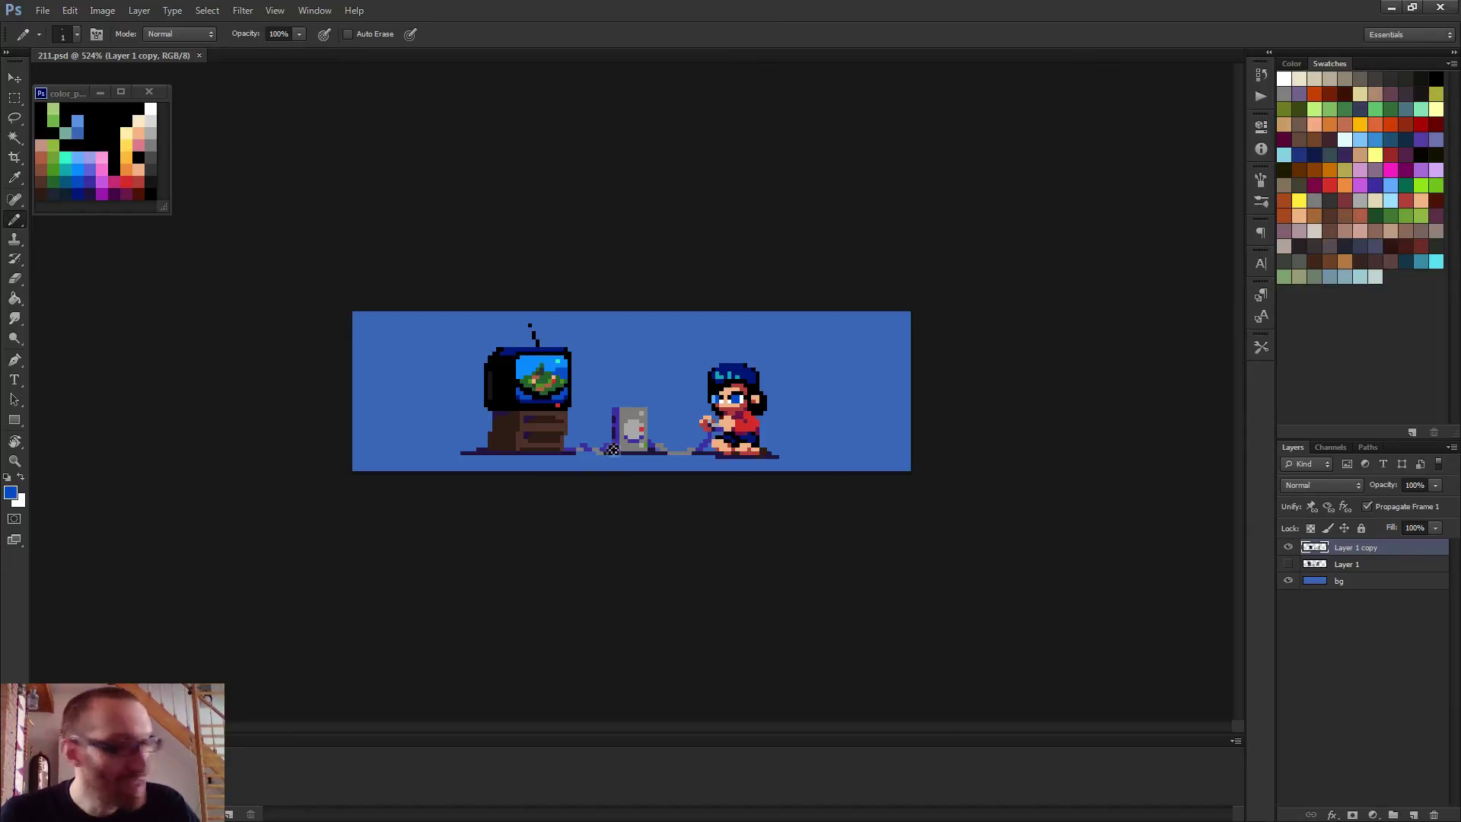
Fill the notch at the right end of the TV cabinet's upper drawer recess with the sampled dark brown
scroll(612, 448, up, 3)
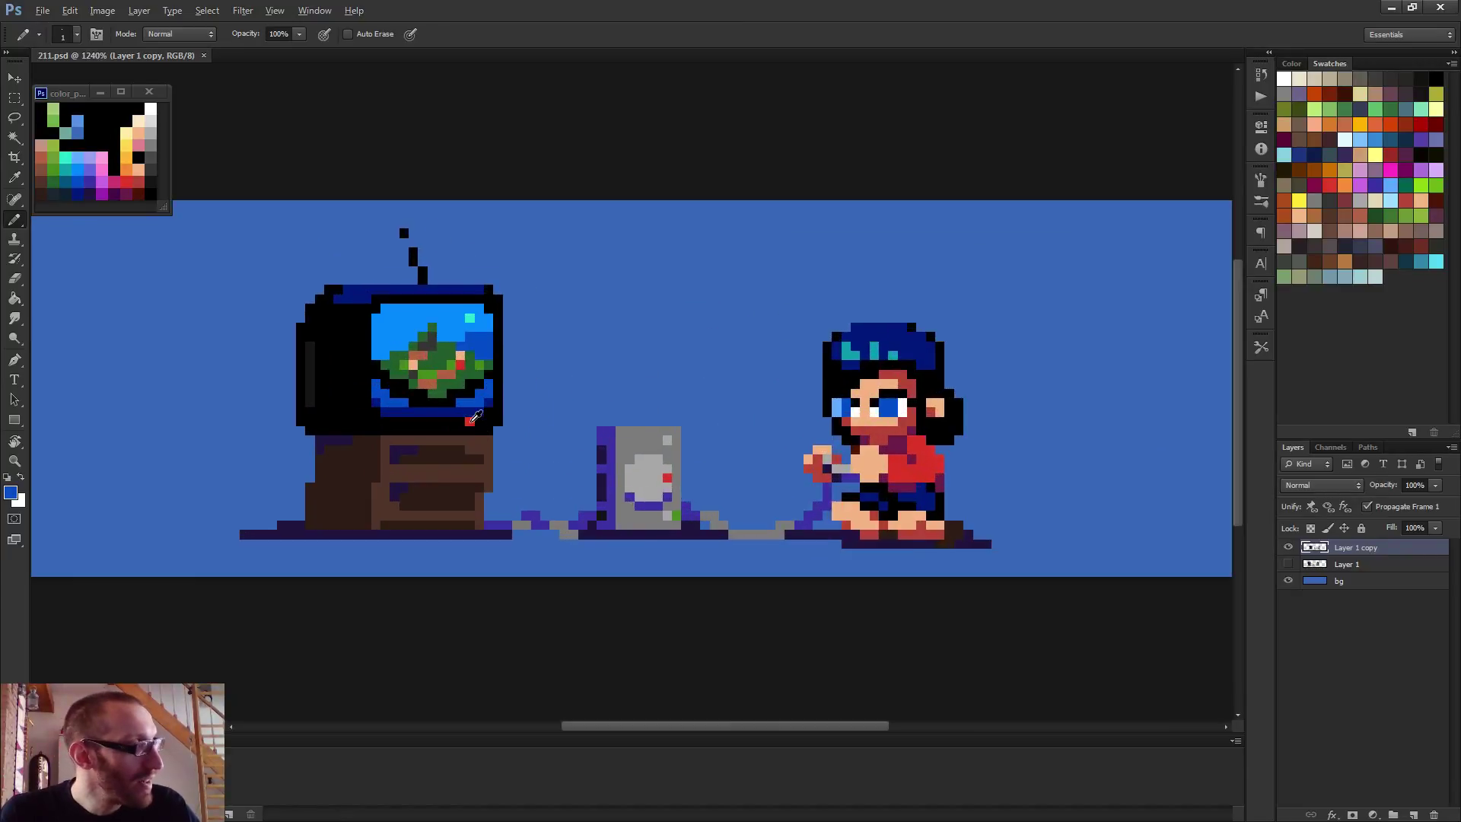
alt+click(470, 421)
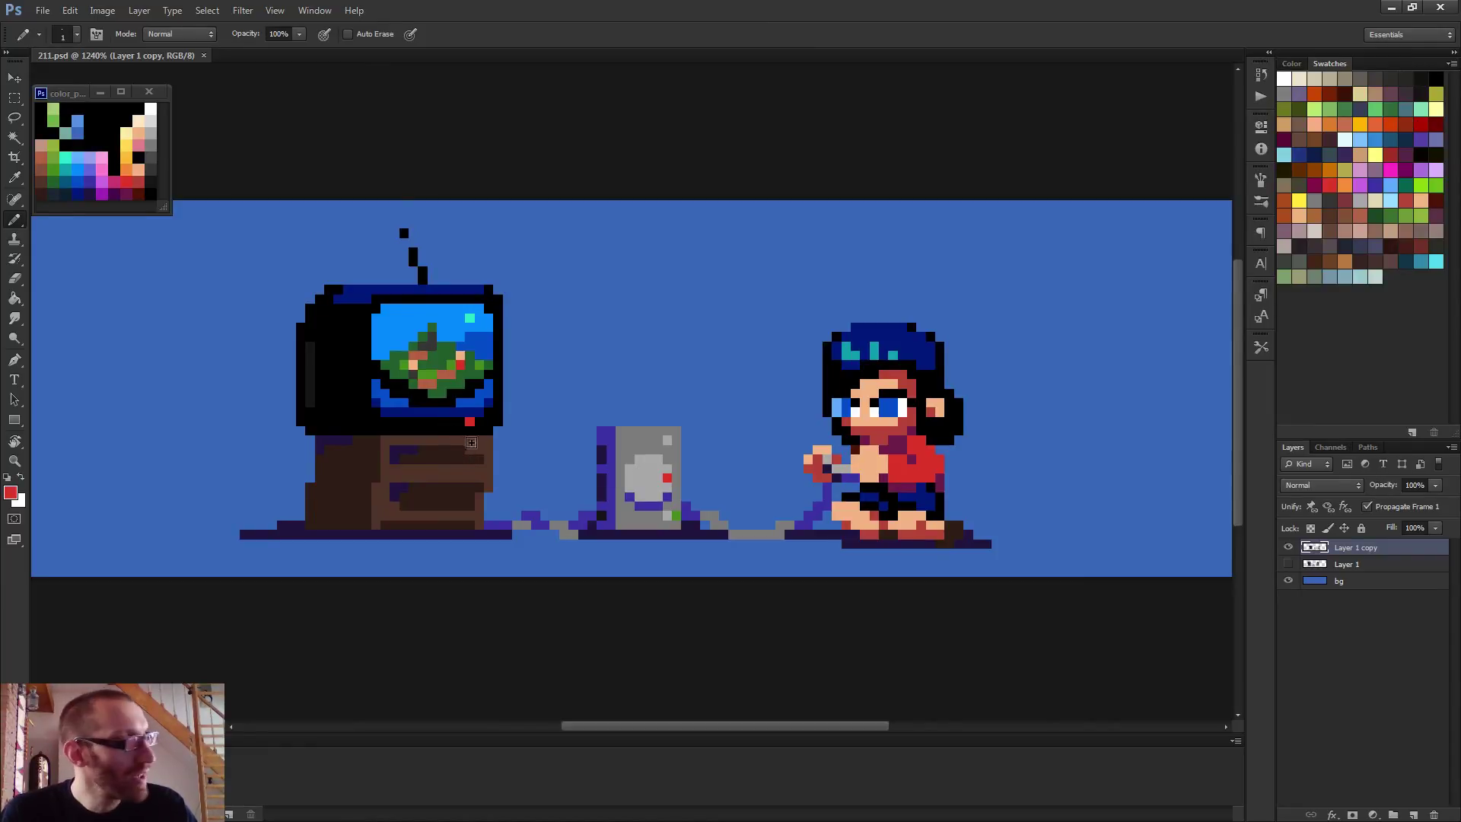
scroll(463, 435, up, 3)
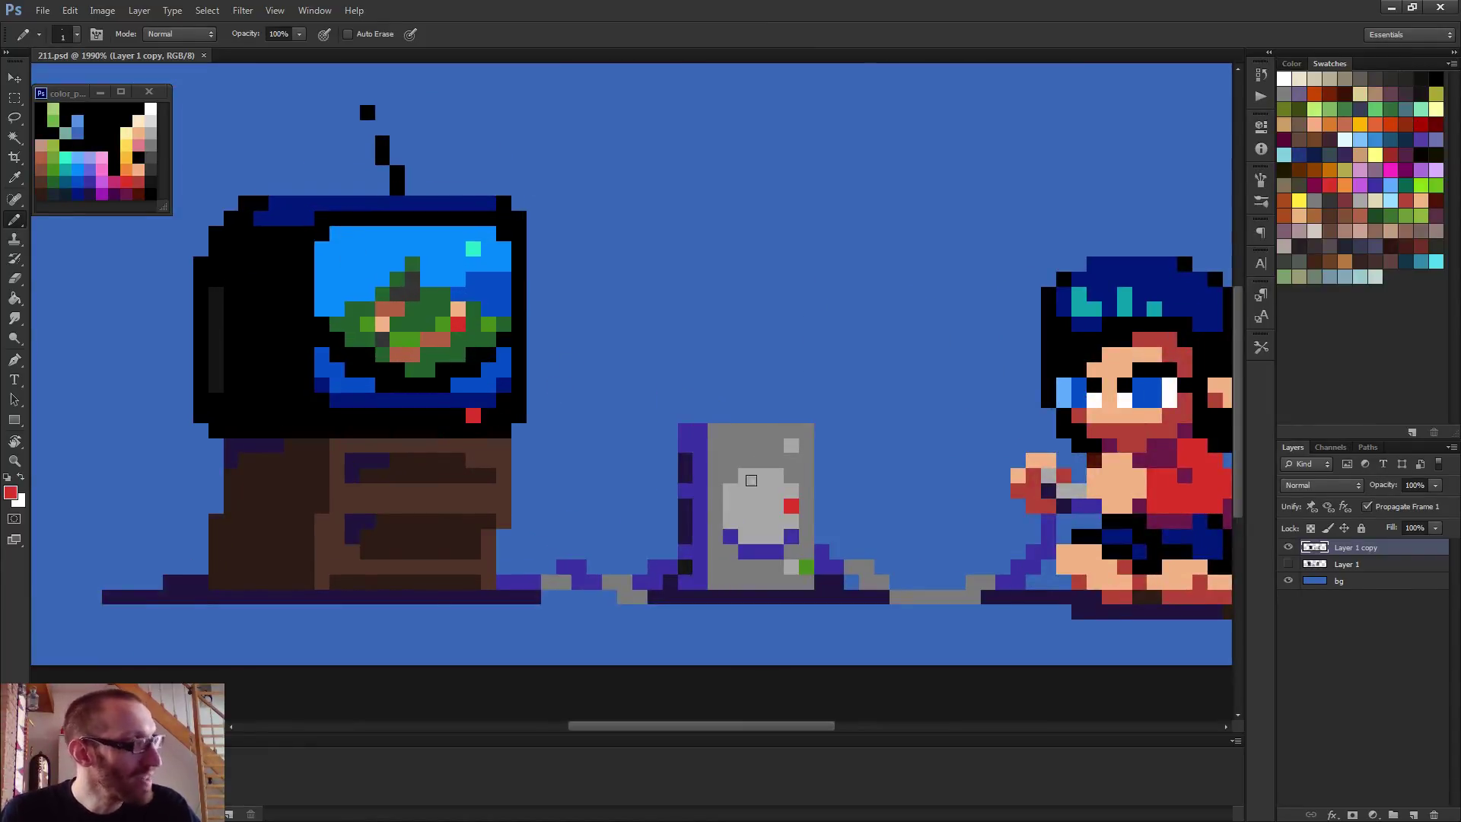
scroll(601, 540, up, 2)
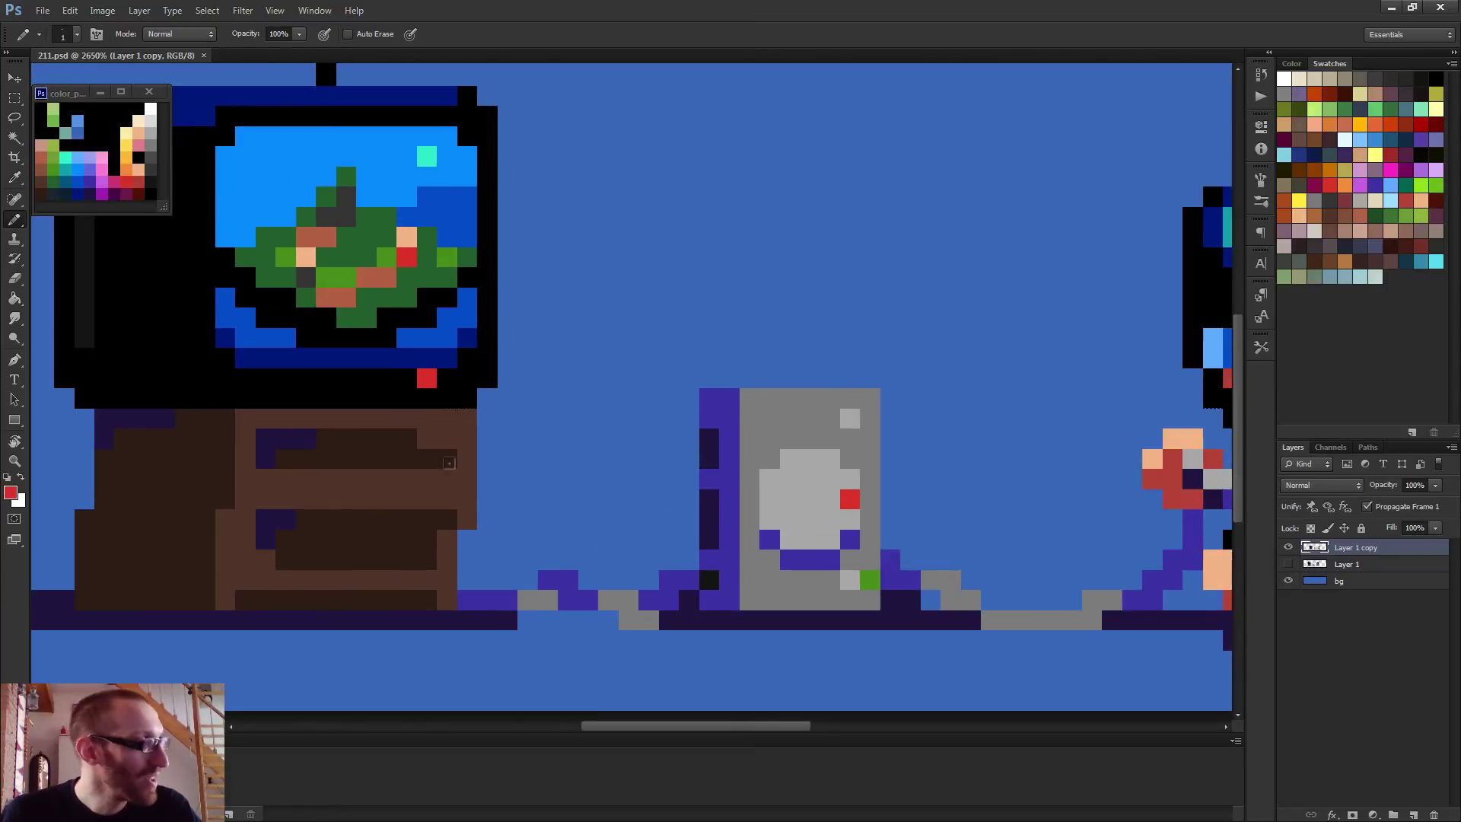
scroll(434, 426, down, 5)
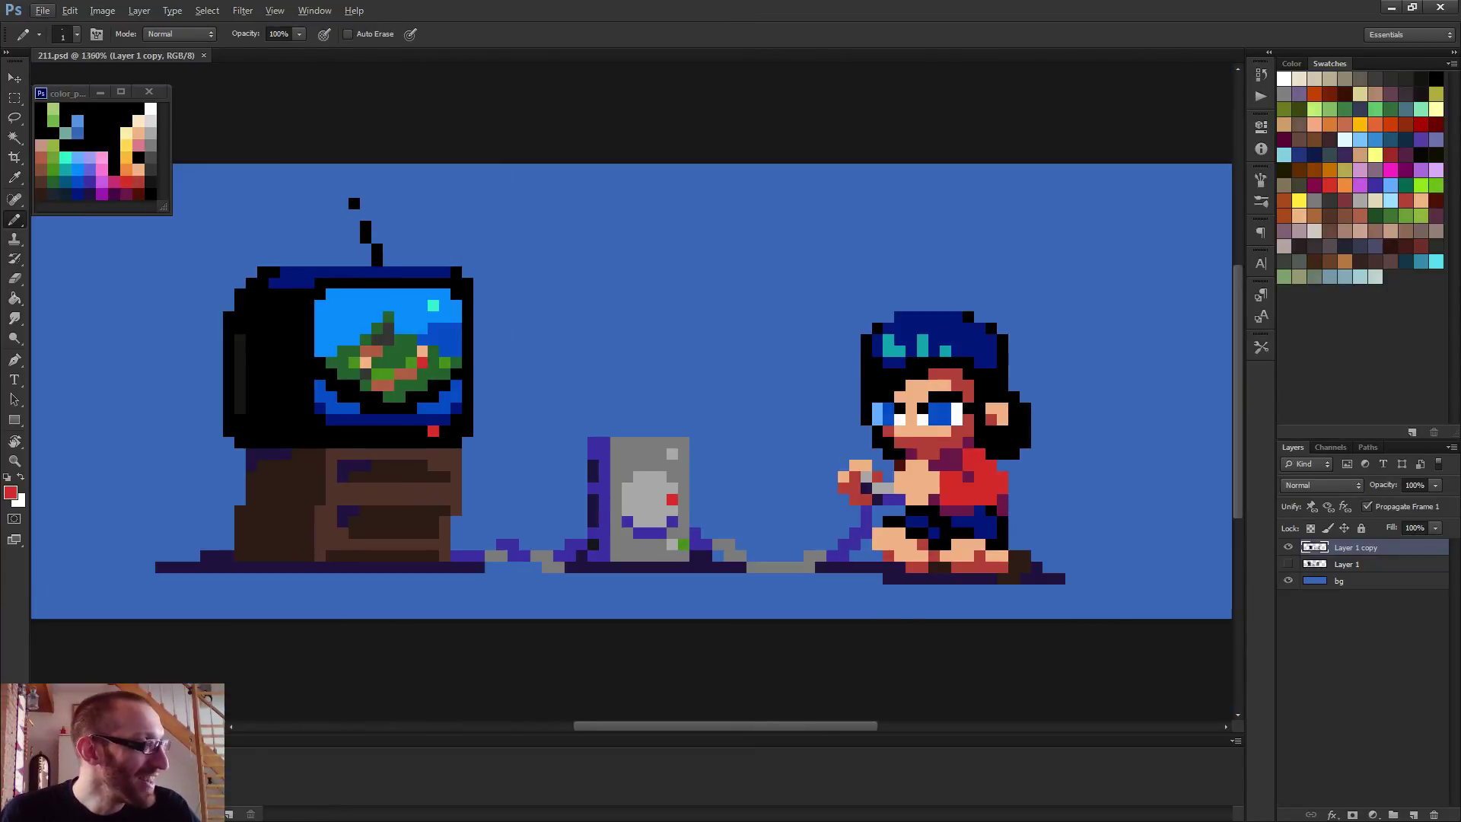
alt+click(452, 445)
click(487, 448)
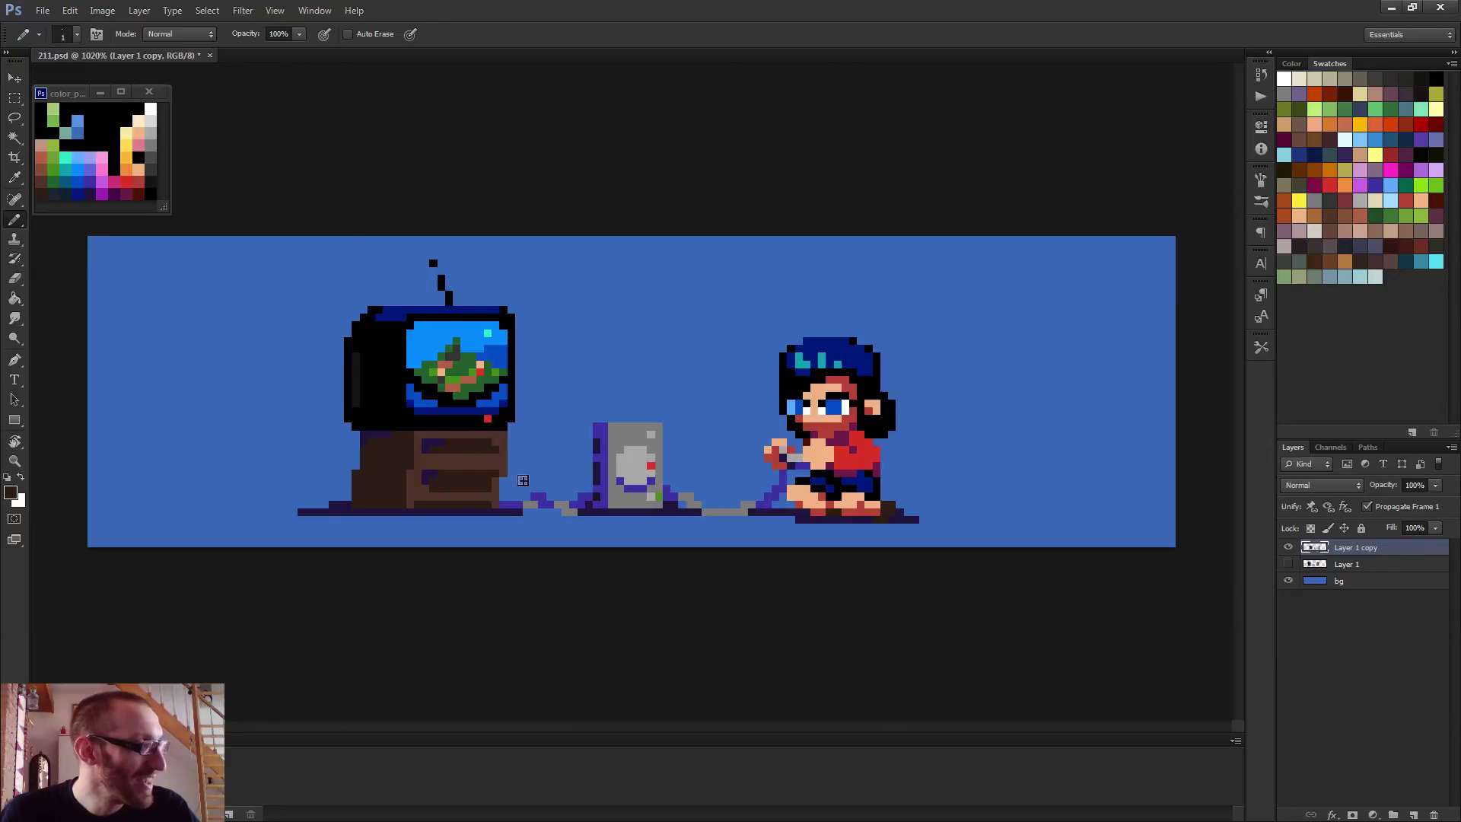
click(497, 442)
scroll(517, 525, down, 3)
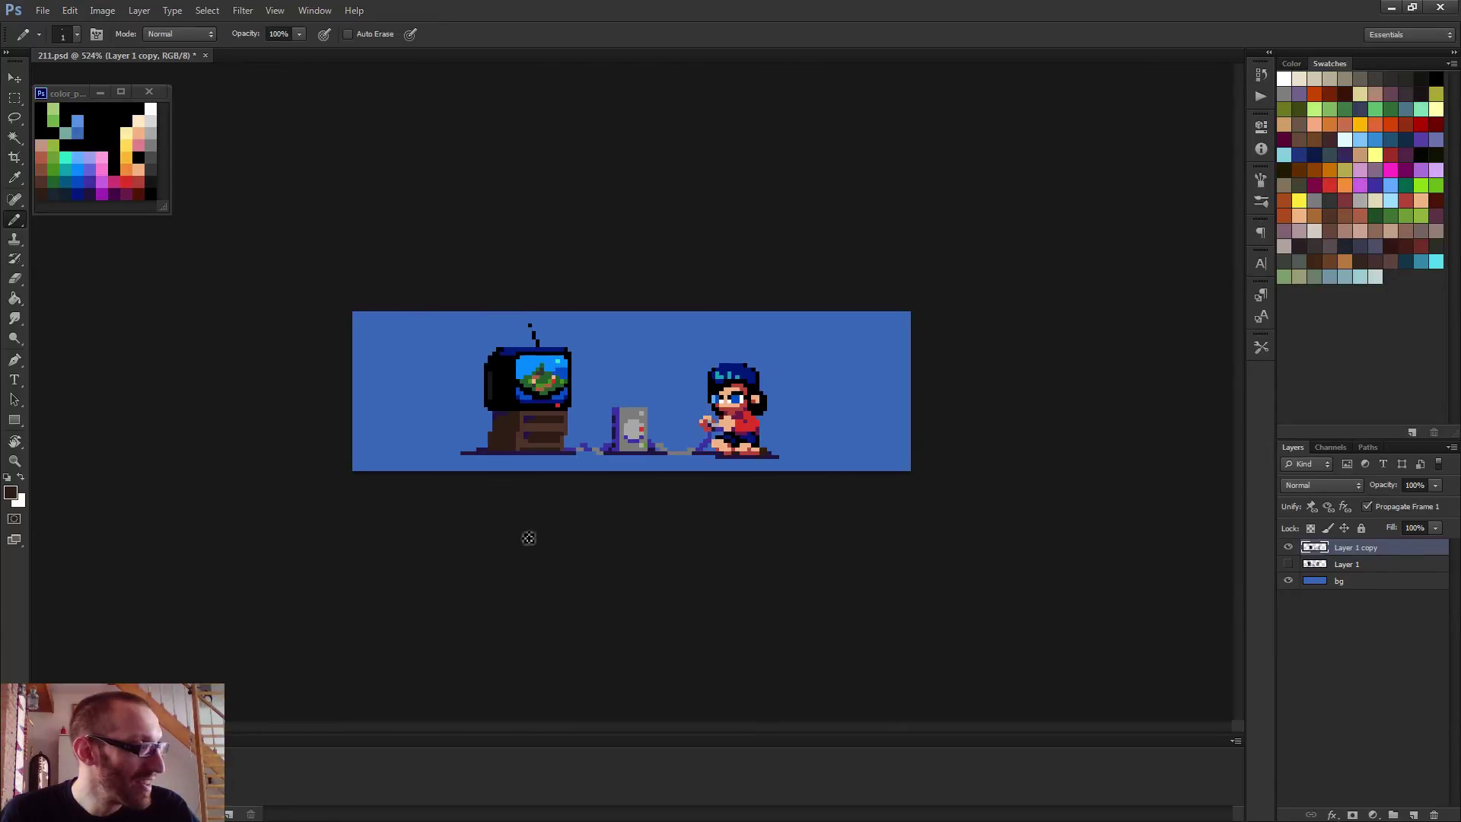
Add dark purple shadow pixels inside the TV cabinet's upper and lower drawer recesses
scroll(525, 537, up, 3)
scroll(506, 517, up, 3)
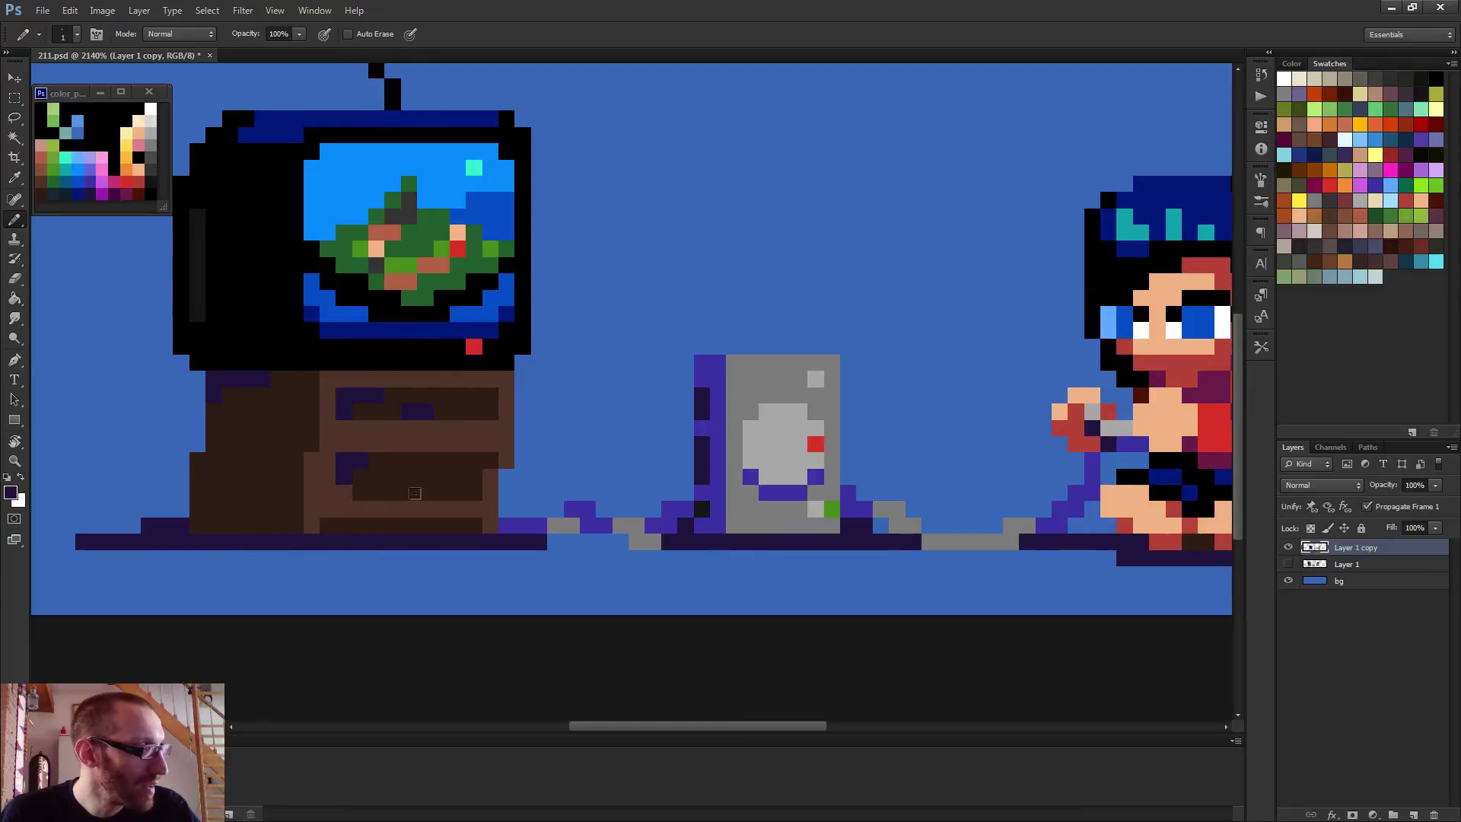
mouse_move(416, 493)
mouse_down()
mouse_move(451, 484)
mouse_move(465, 460)
mouse_move(463, 491)
mouse_up()
alt+click(445, 462)
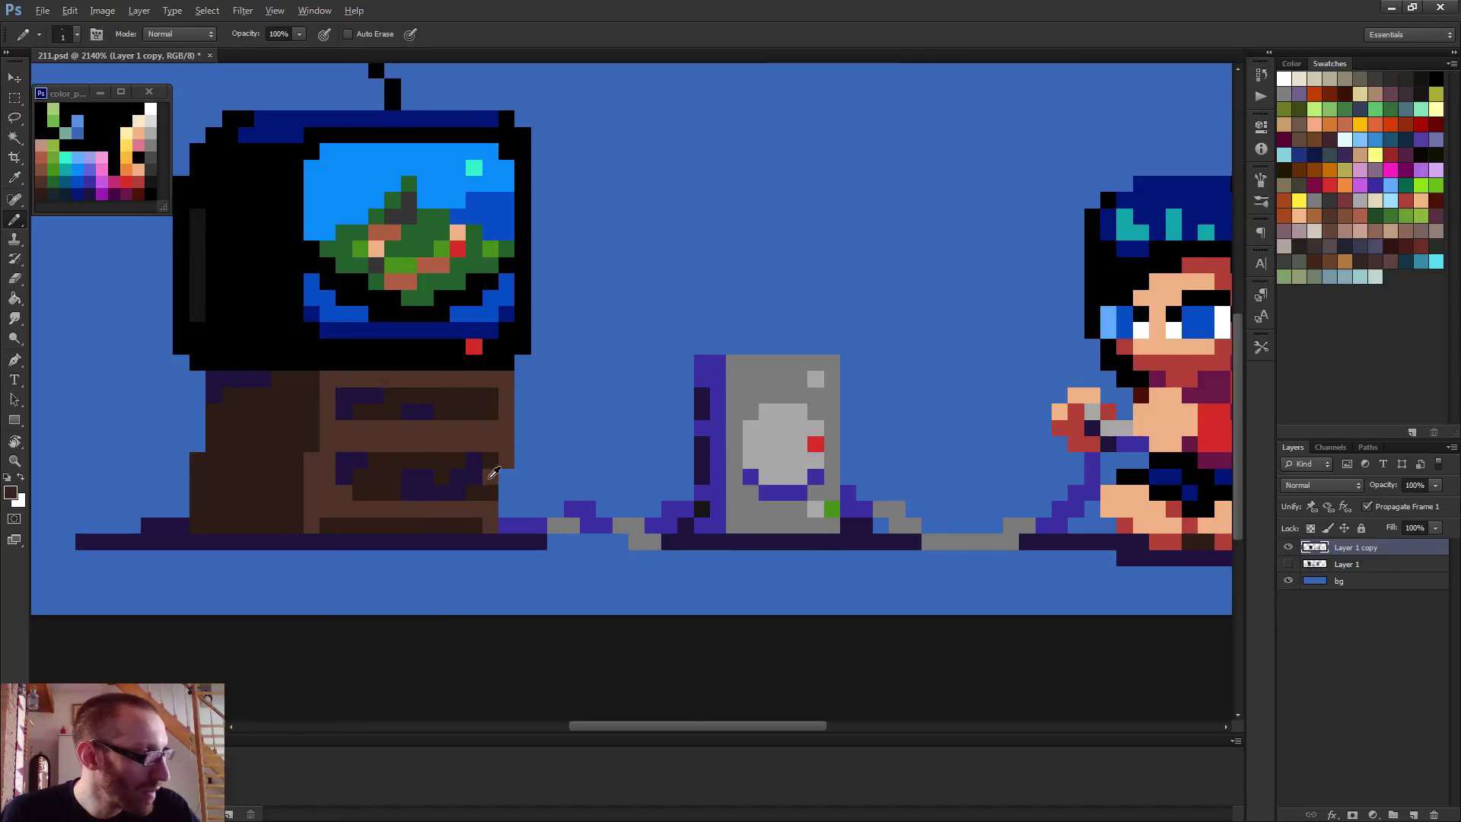
scroll(536, 502, down, 5)
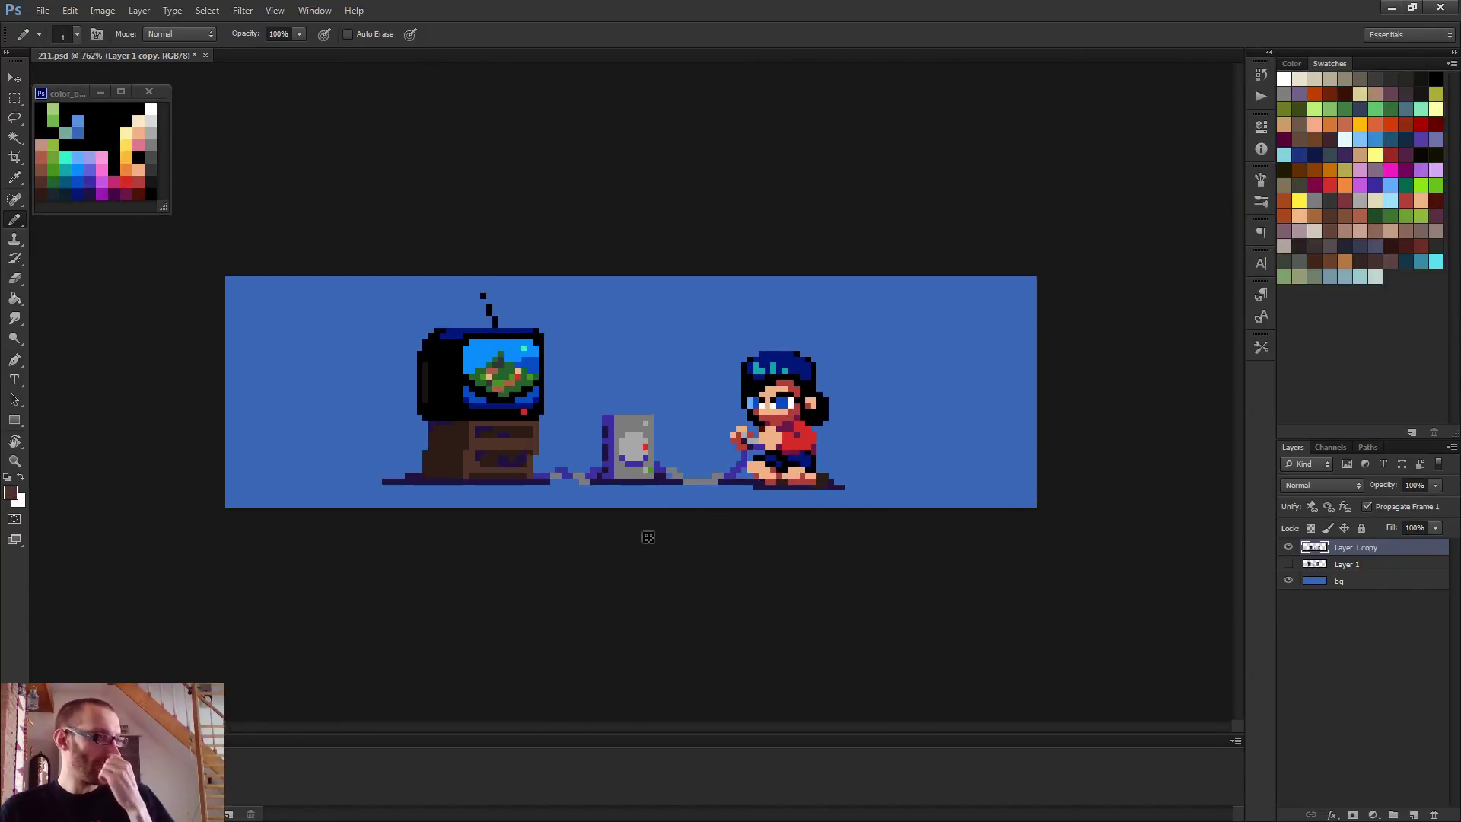